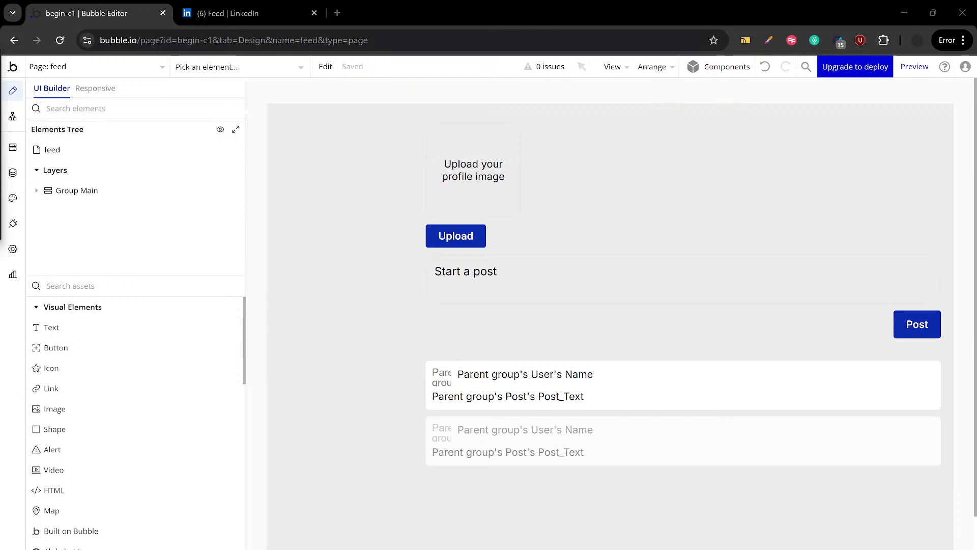
{"action": "left_click_drag", "start_coordinate": [0, 41], "coordinate": [0, 71]}
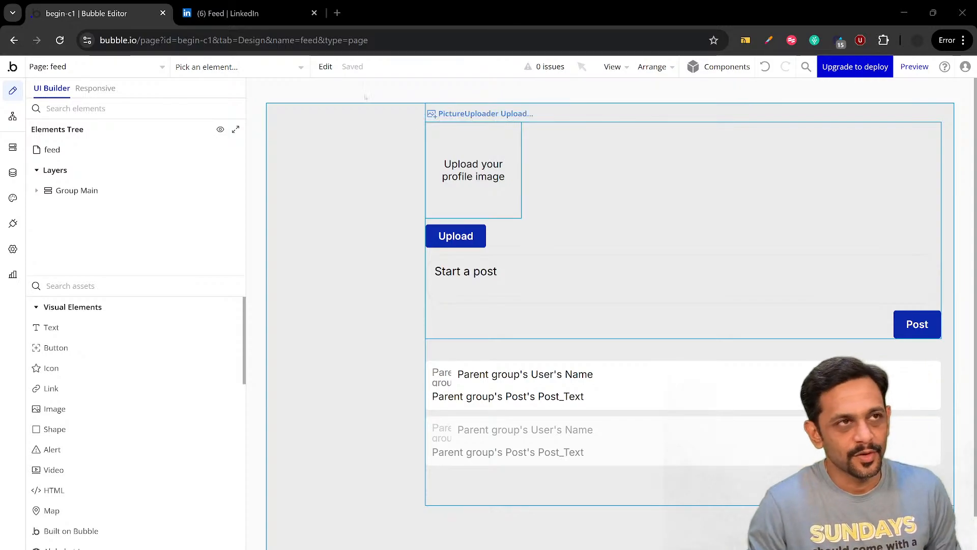
Switch to the LinkedIn feed, dismiss the open chat, and open the post composer as a design reference
{"action": "left_click", "coordinate": [250, 14]}
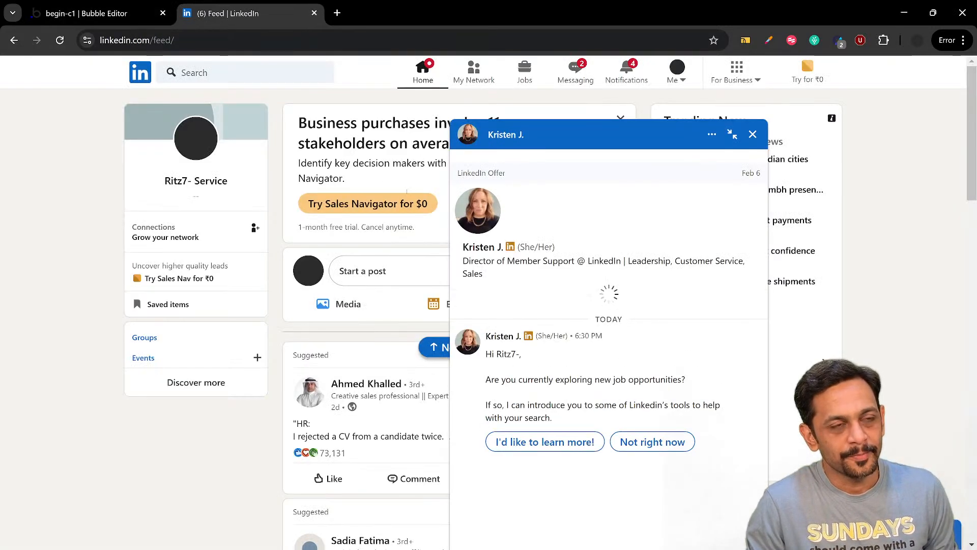
{"action": "left_click", "coordinate": [753, 134]}
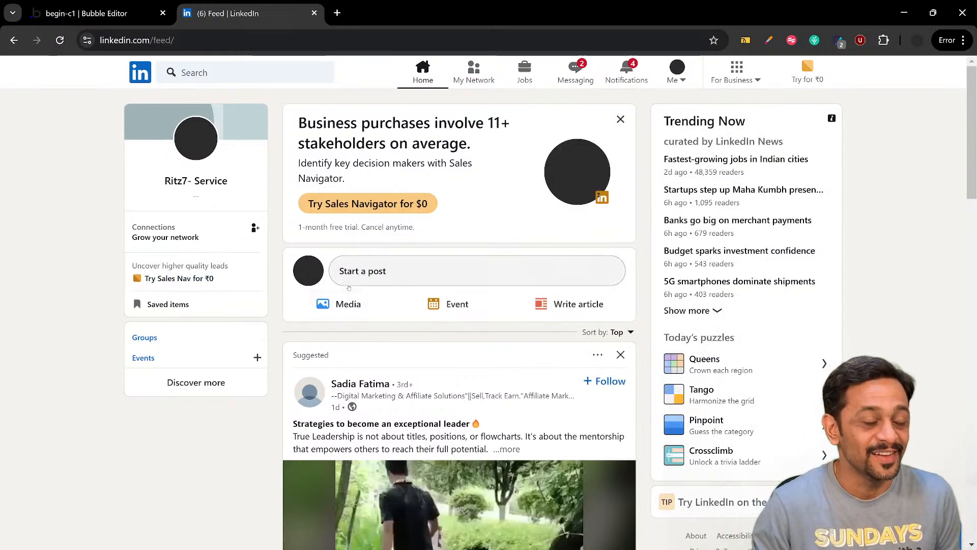
{"action": "left_click", "coordinate": [375, 274]}
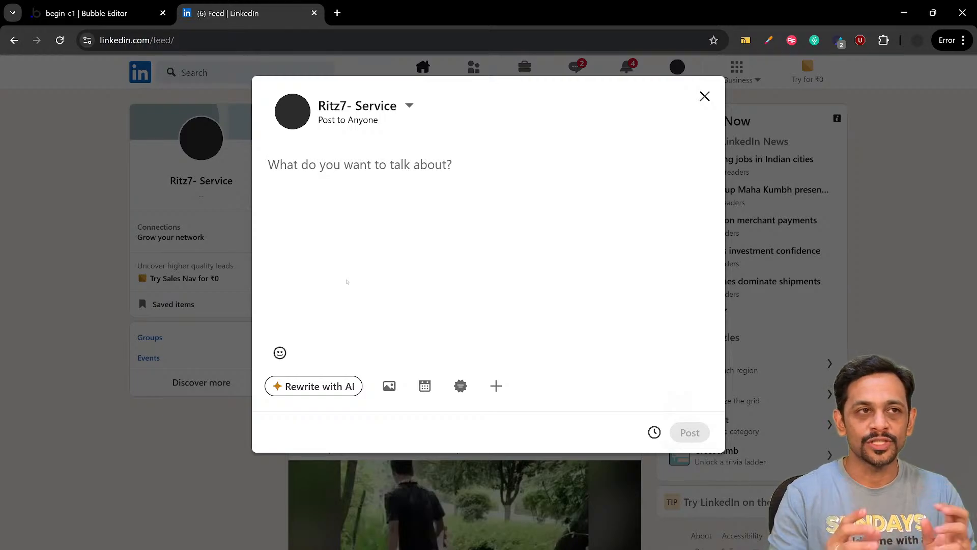
Return to the Bubble feed page design and delete the profile picture uploader and the Upload button from Group Create Post
{"action": "left_click", "coordinate": [158, 2]}
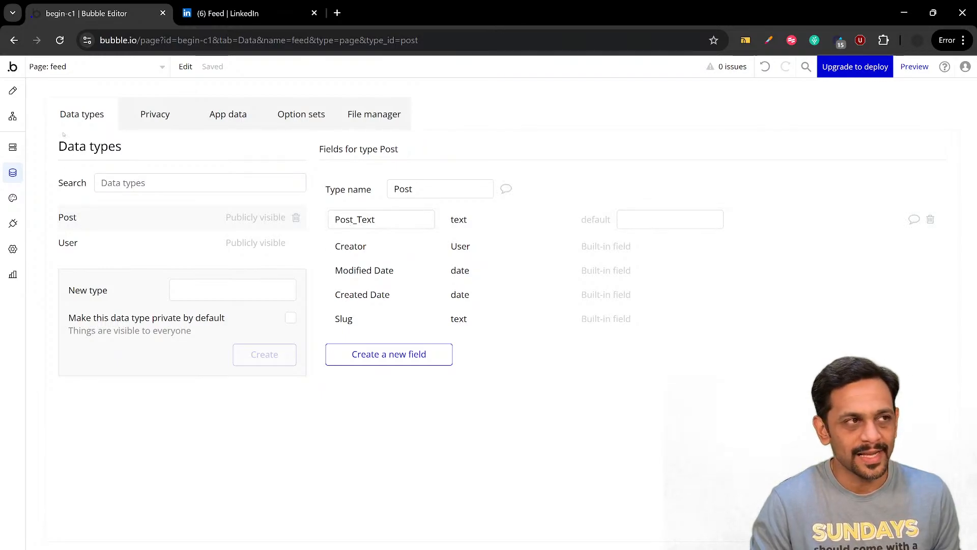
{"action": "left_click", "coordinate": [12, 91]}
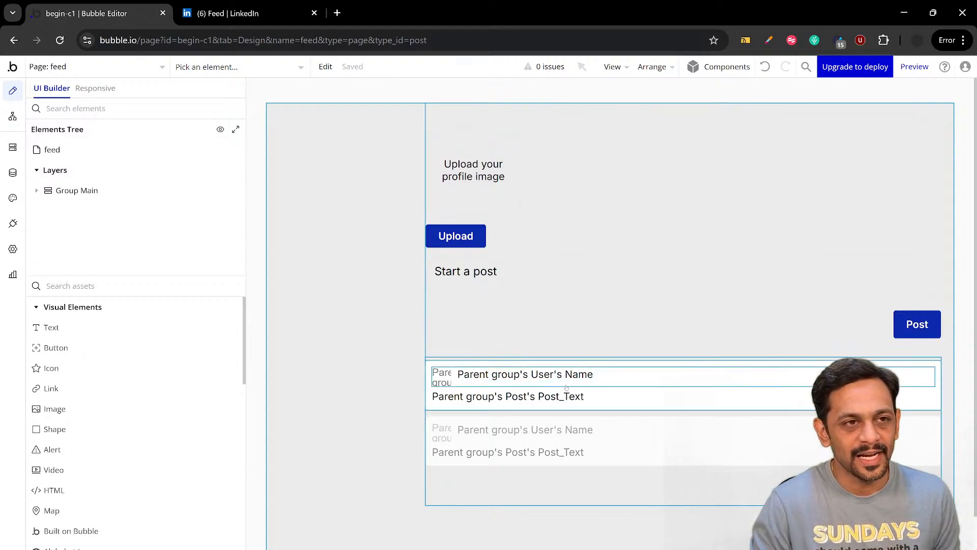
{"action": "double_click", "coordinate": [524, 275]}
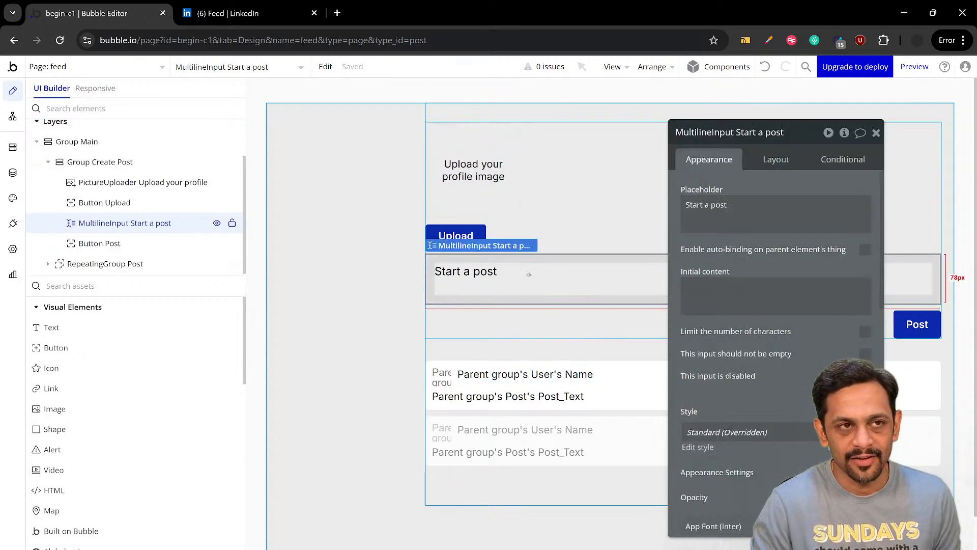
{"action": "left_click", "coordinate": [508, 183]}
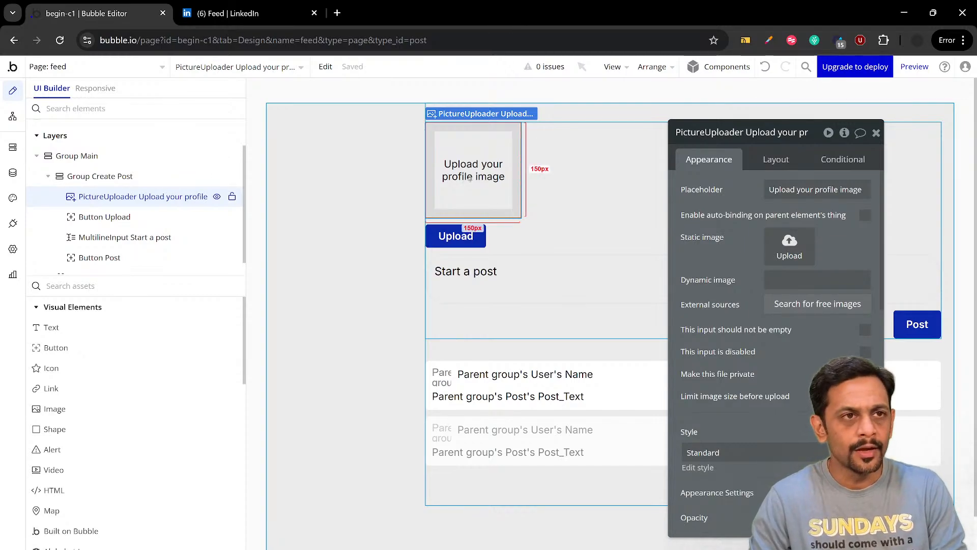
{"action": "key", "text": "Delete"}
{"action": "left_click", "coordinate": [459, 138]}
{"action": "key", "text": "Delete"}
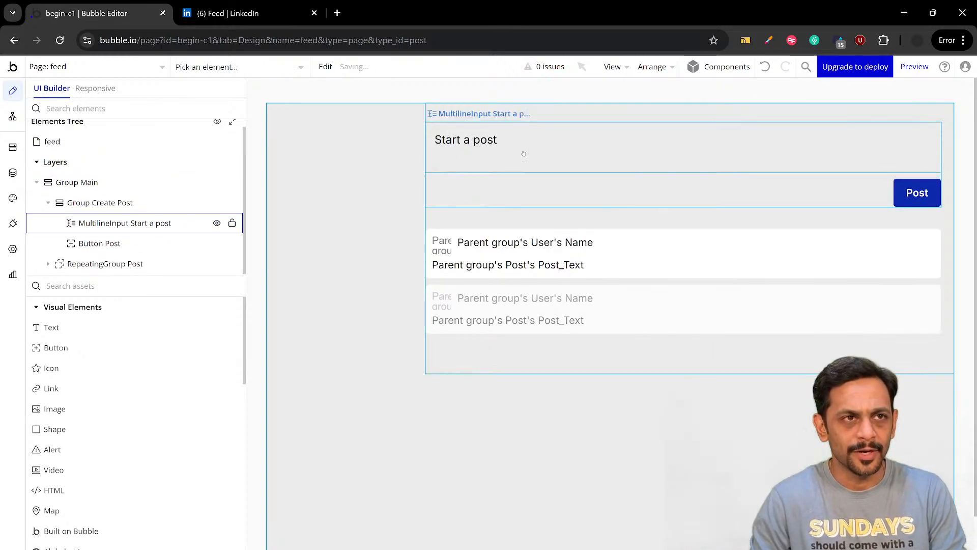
Inspect the properties of the Start a post multiline input and the Post button
{"action": "left_click", "coordinate": [662, 190]}
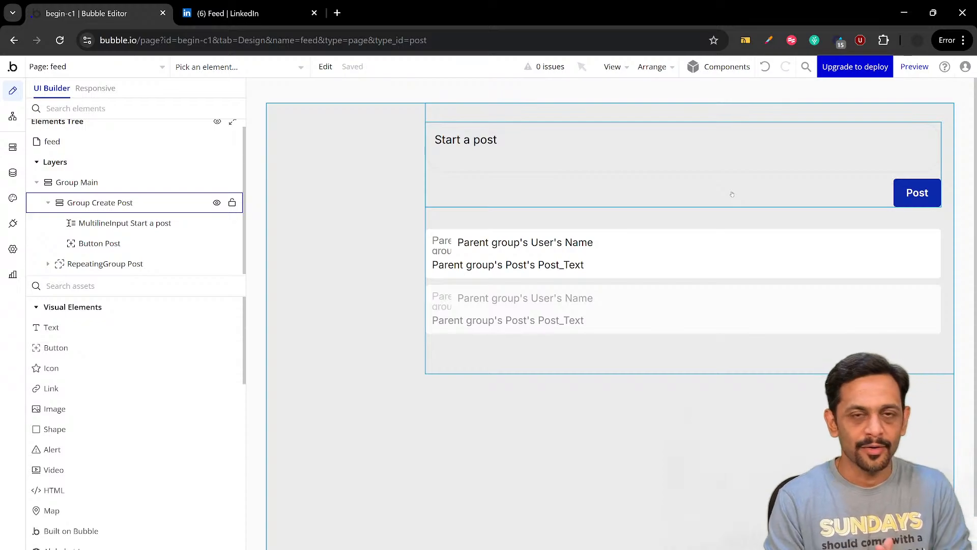
{"action": "double_click", "coordinate": [484, 142]}
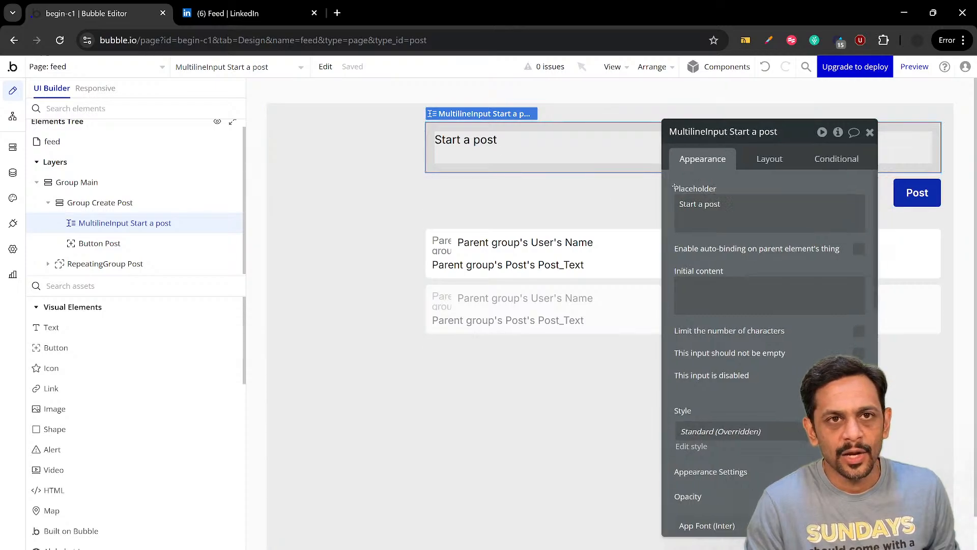
{"action": "left_click", "coordinate": [100, 243]}
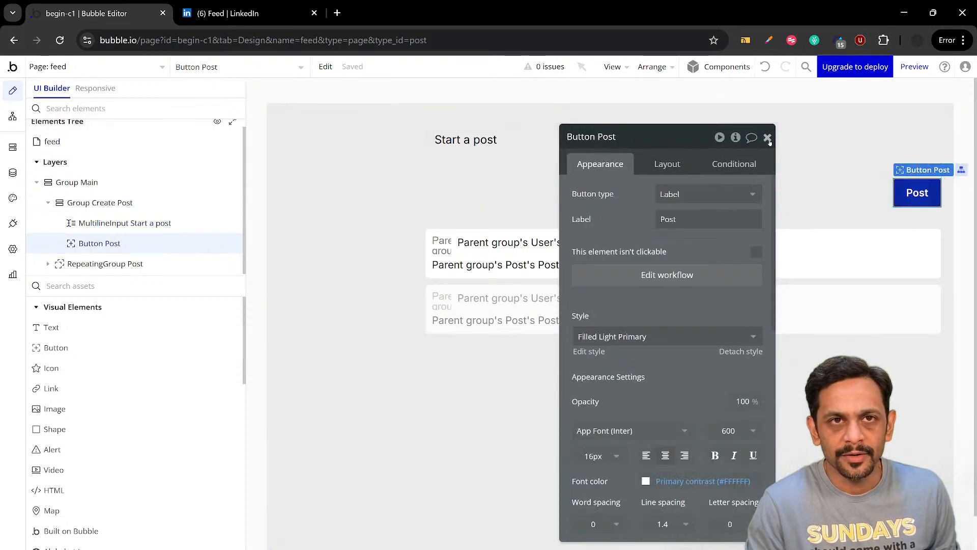
{"action": "left_click", "coordinate": [767, 140]}
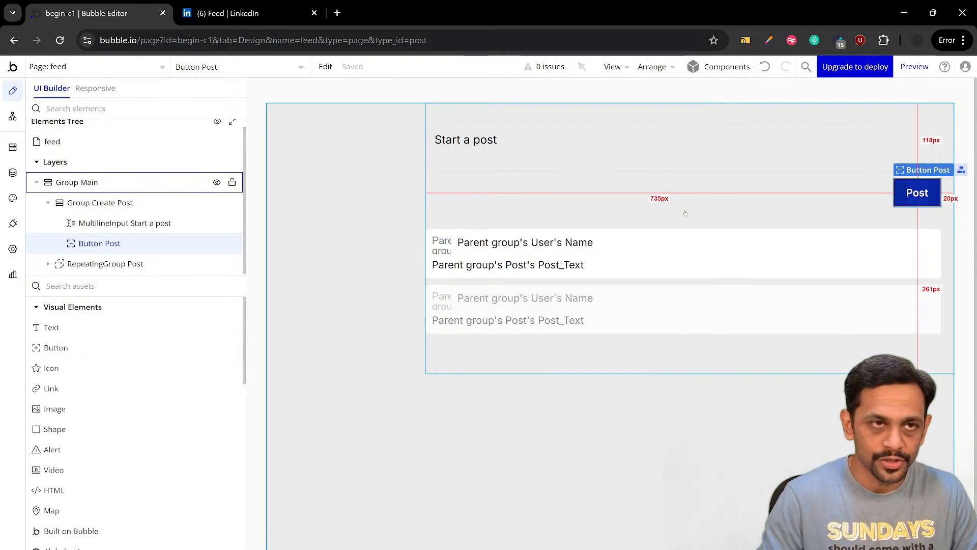
Find the Popup container among the assets and place a popup on the feed page
{"action": "mouse_move", "coordinate": [126, 228]}
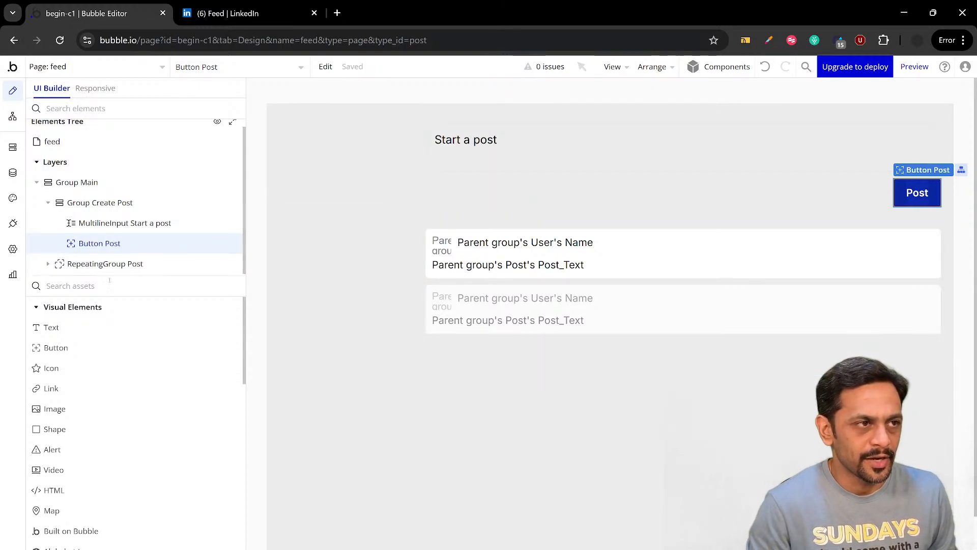
{"action": "type", "text": "pop"}
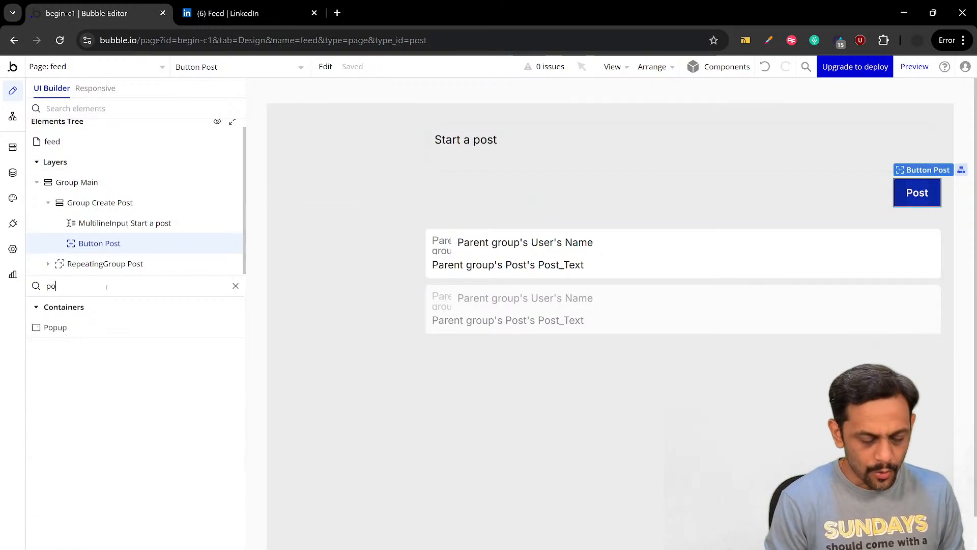
{"action": "left_click", "coordinate": [68, 331]}
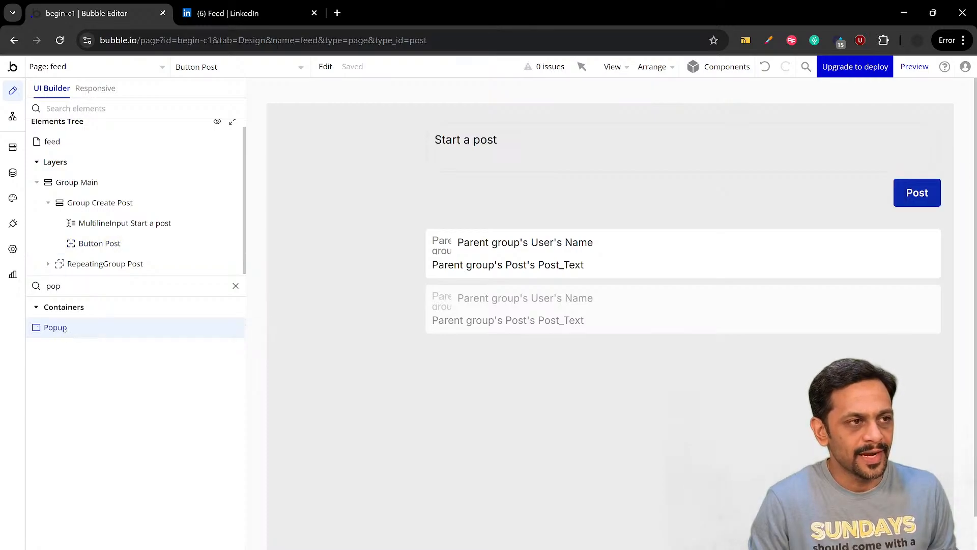
{"action": "left_click", "coordinate": [486, 189]}
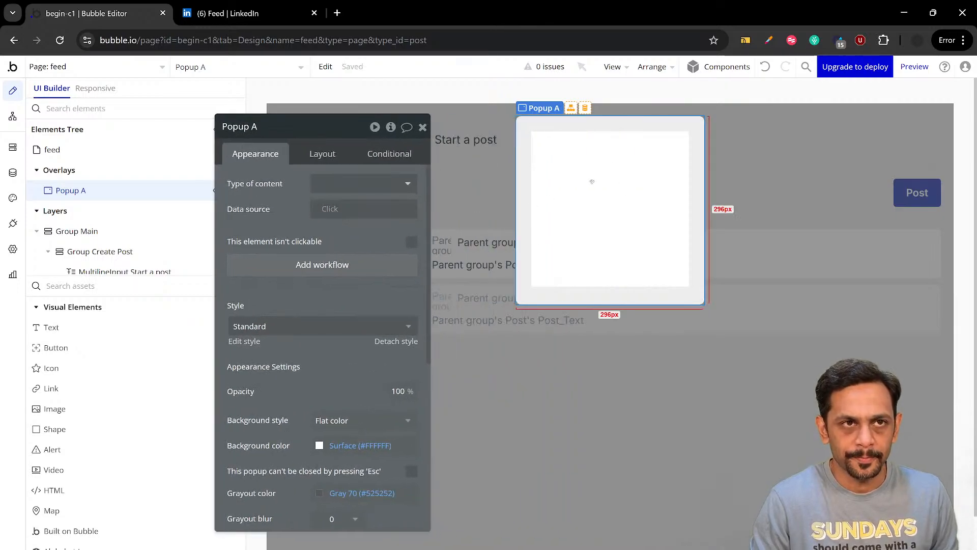
Rename the new popup as Popup Create Post
{"action": "left_click", "coordinate": [277, 130]}
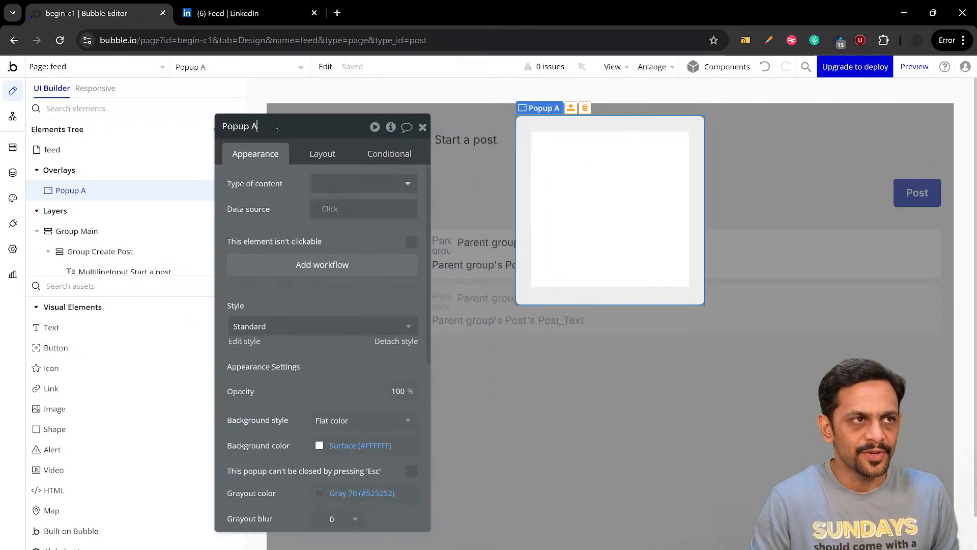
{"action": "key", "text": "BackSpace"}
{"action": "type", "text": "Create"}
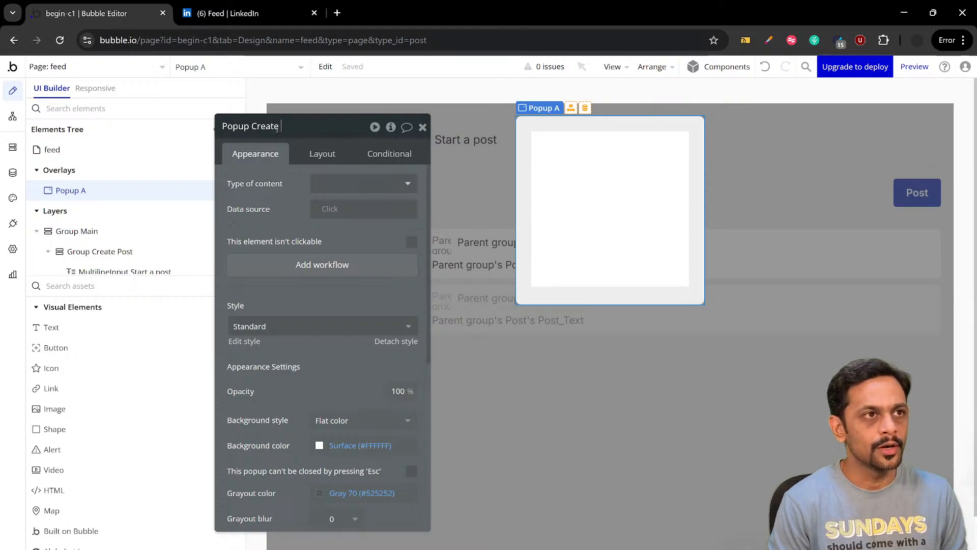
{"action": "type", "text": " Post"}
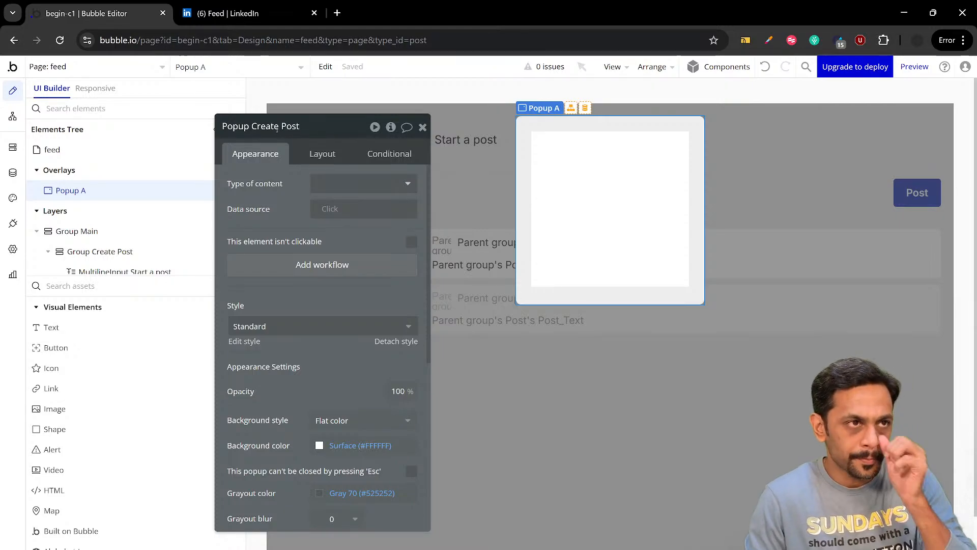
{"action": "key", "text": "Return"}
Using LinkedIn's composer as reference, set the popup's minimum width to 300 px and maximum width to 700 px, with fit width to content off
{"action": "left_click", "coordinate": [313, 154]}
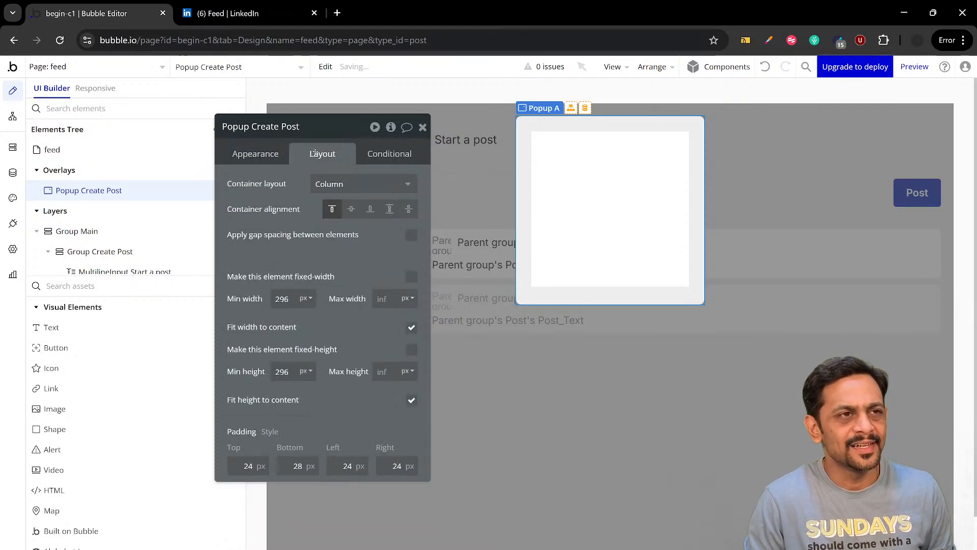
{"action": "left_click", "coordinate": [230, 13]}
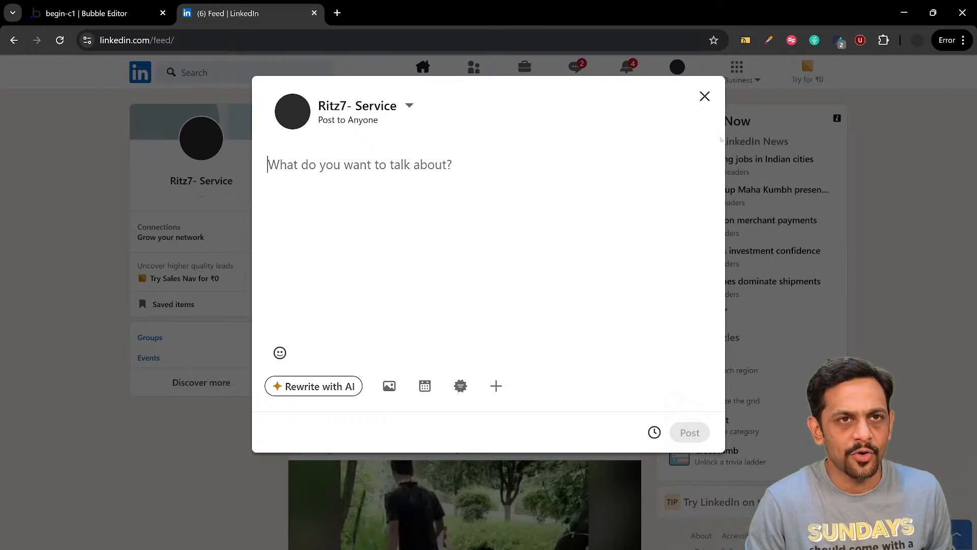
{"action": "left_click", "coordinate": [82, 14]}
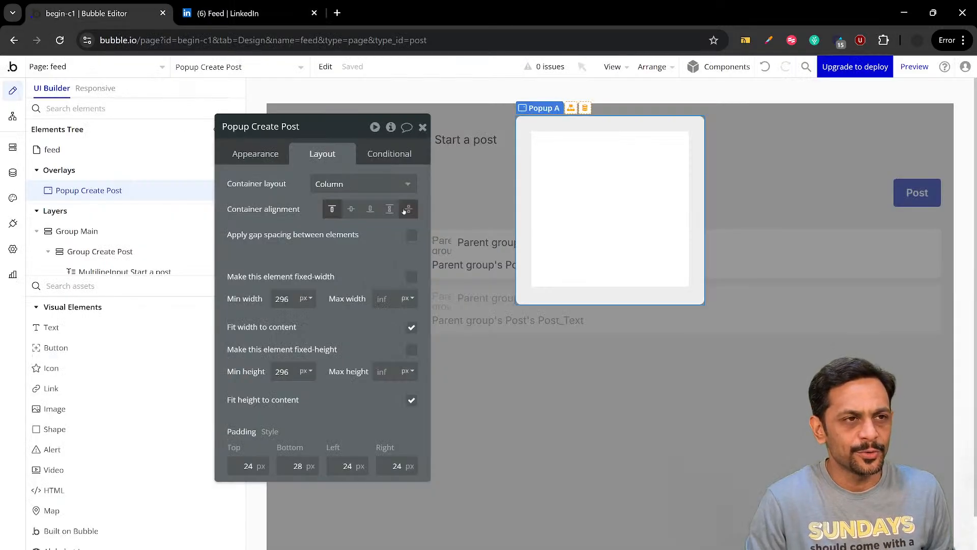
{"action": "left_click", "coordinate": [282, 298]}
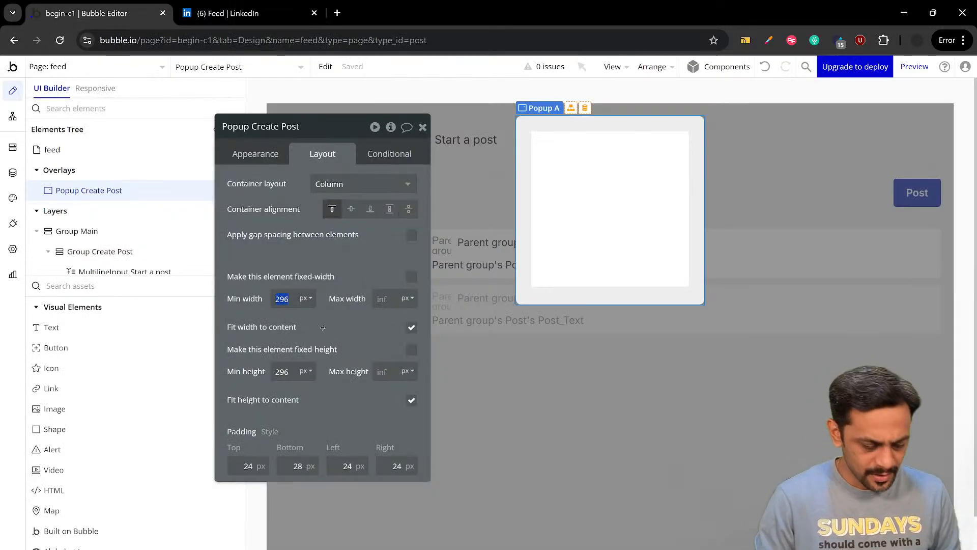
{"action": "type", "text": "300"}
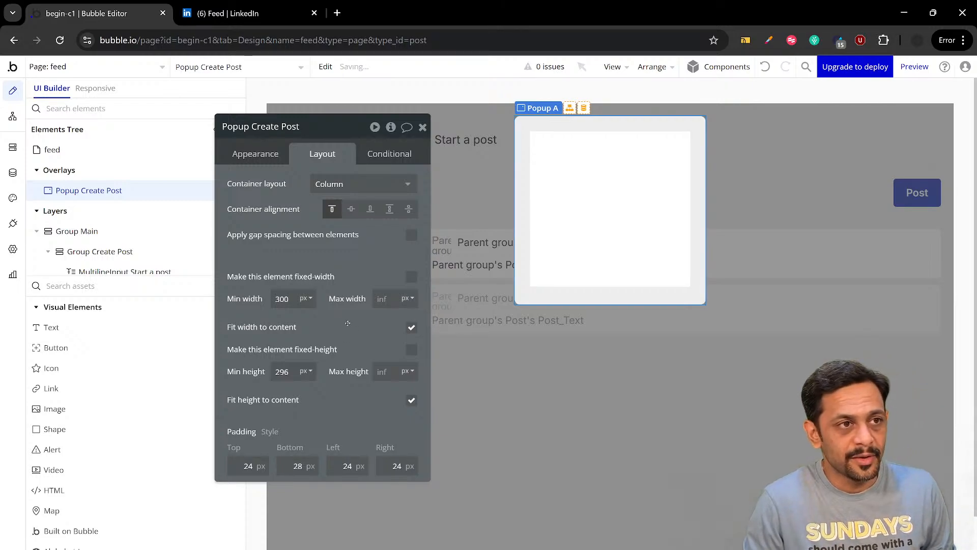
{"action": "left_click", "coordinate": [390, 303]}
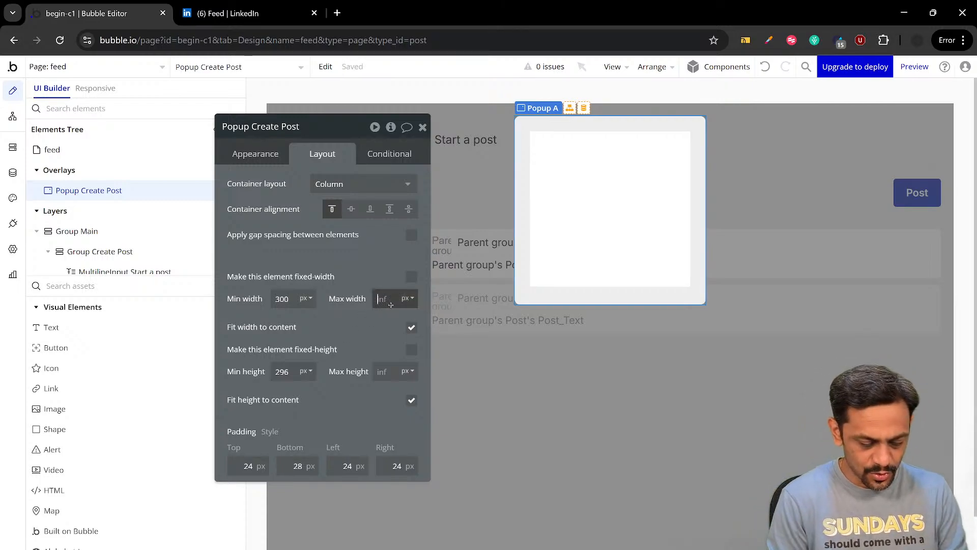
{"action": "type", "text": "700"}
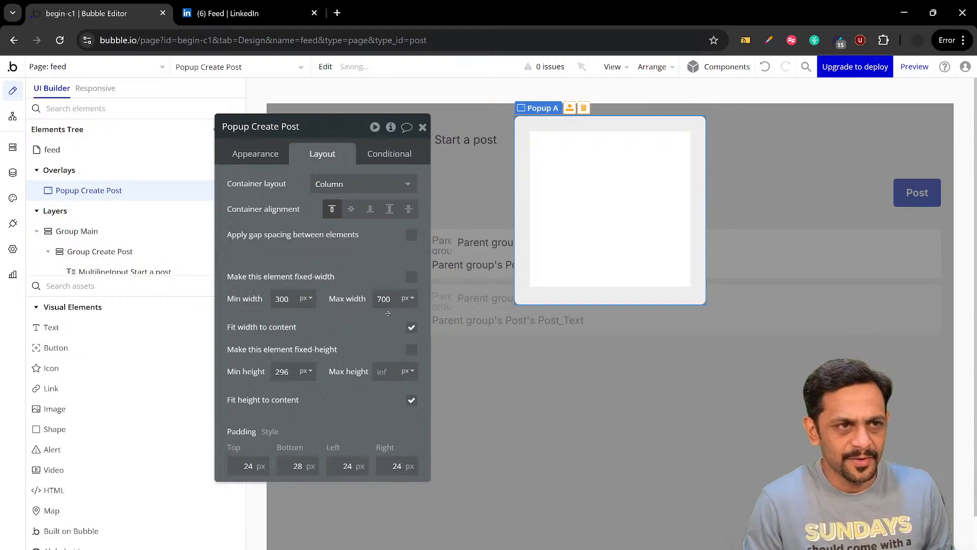
{"action": "left_click", "coordinate": [411, 328]}
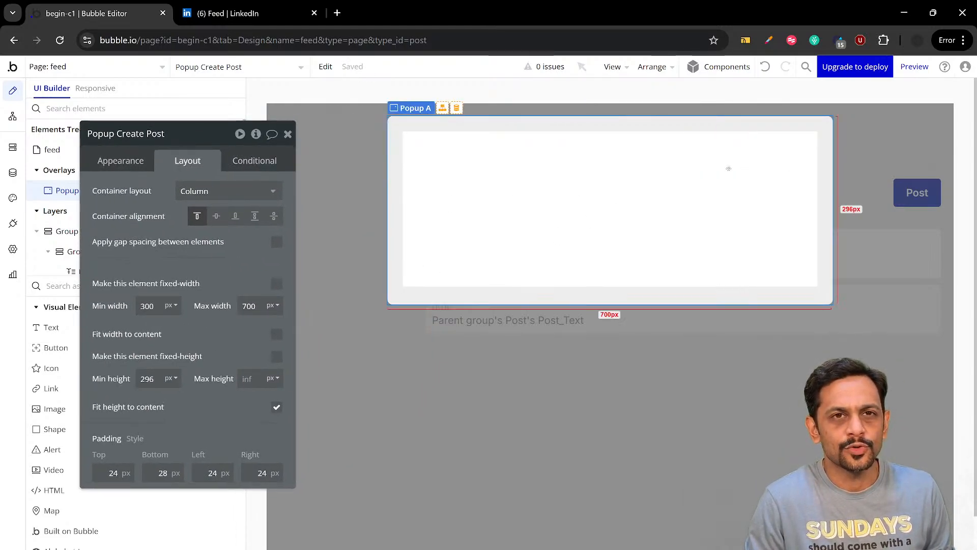
Check the composer's proportions on LinkedIn and set the popup's minimum height to 500 px in Bubble
{"action": "left_click", "coordinate": [227, 13]}
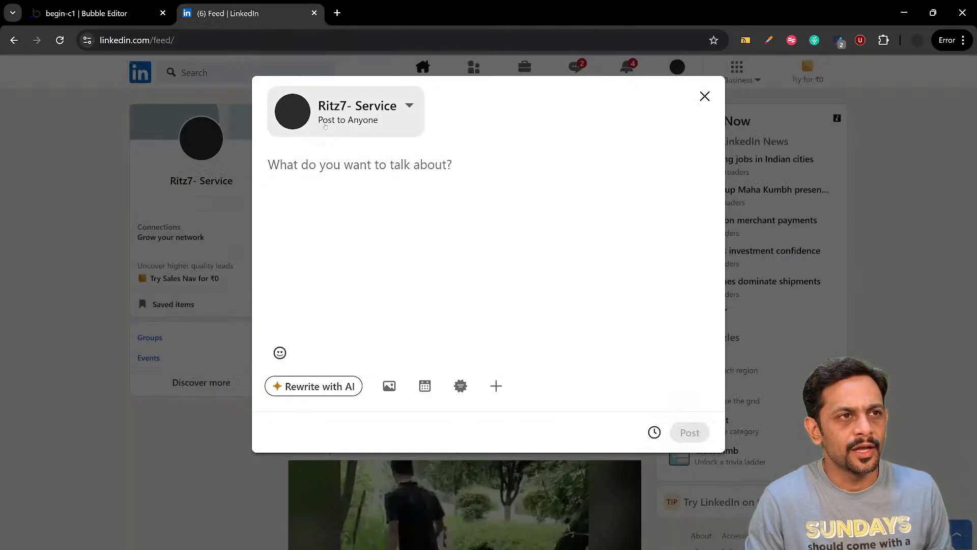
{"action": "left_click", "coordinate": [327, 277]}
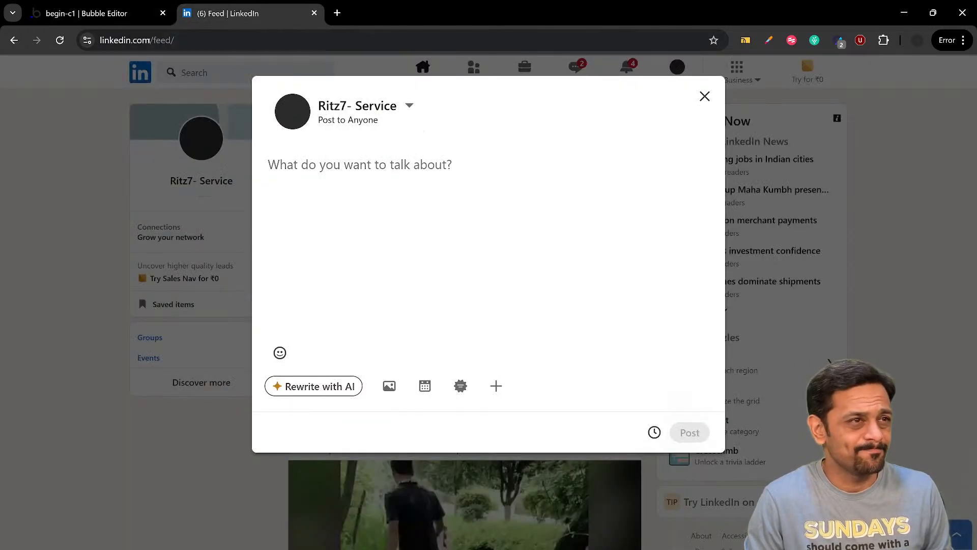
{"action": "left_click", "coordinate": [120, 23]}
{"action": "double_click", "coordinate": [157, 379]}
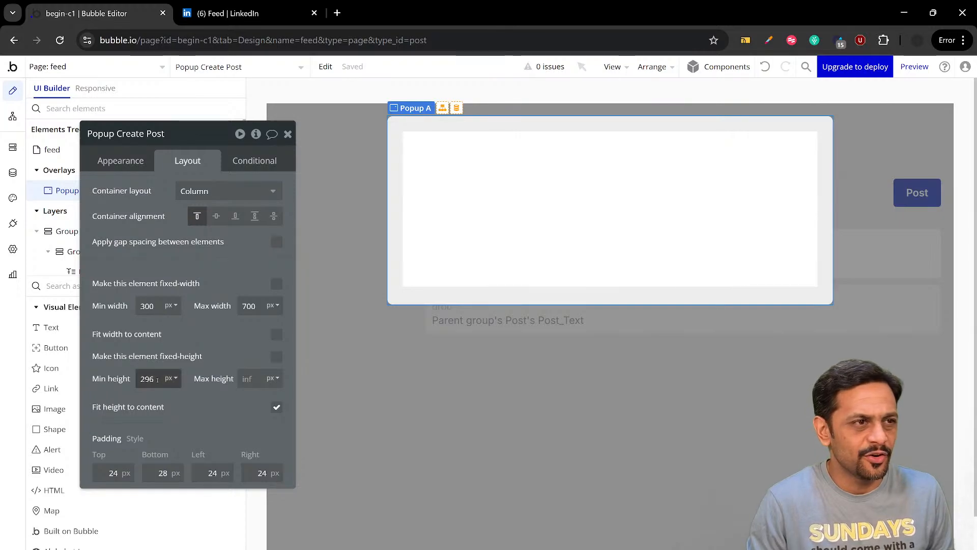
{"action": "type", "text": "500"}
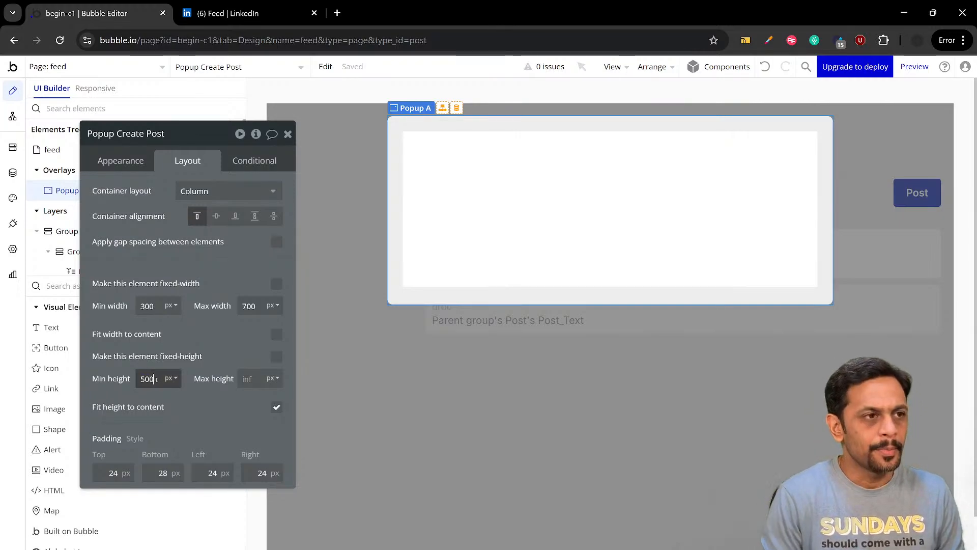
{"action": "left_click", "coordinate": [186, 395]}
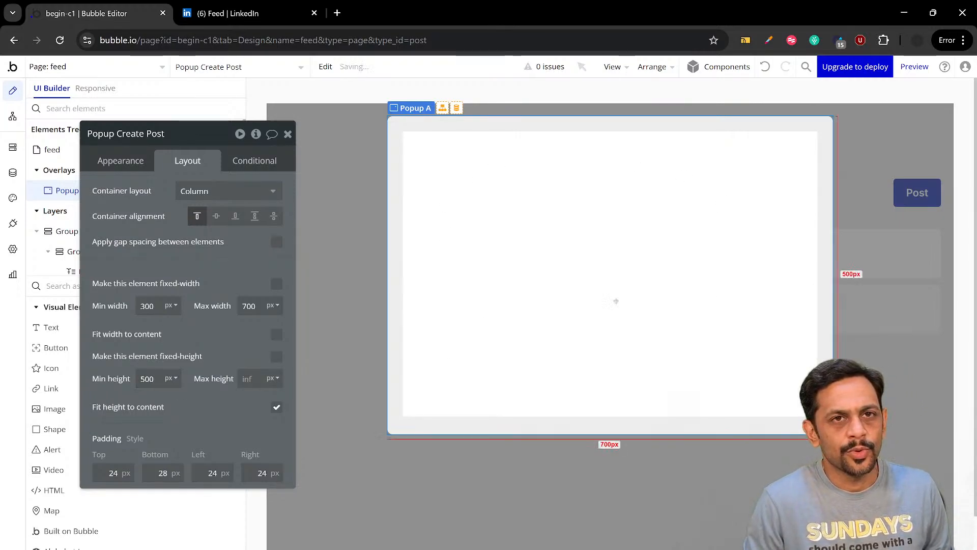
Review the layout of LinkedIn's post composer and return to the popup in the Bubble editor
{"action": "left_click", "coordinate": [221, 6]}
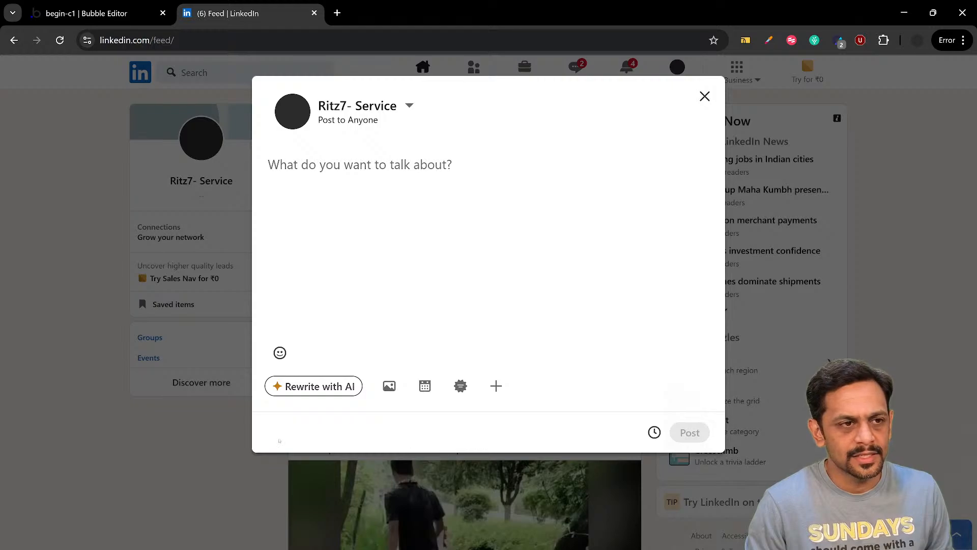
{"action": "left_click", "coordinate": [86, 13]}
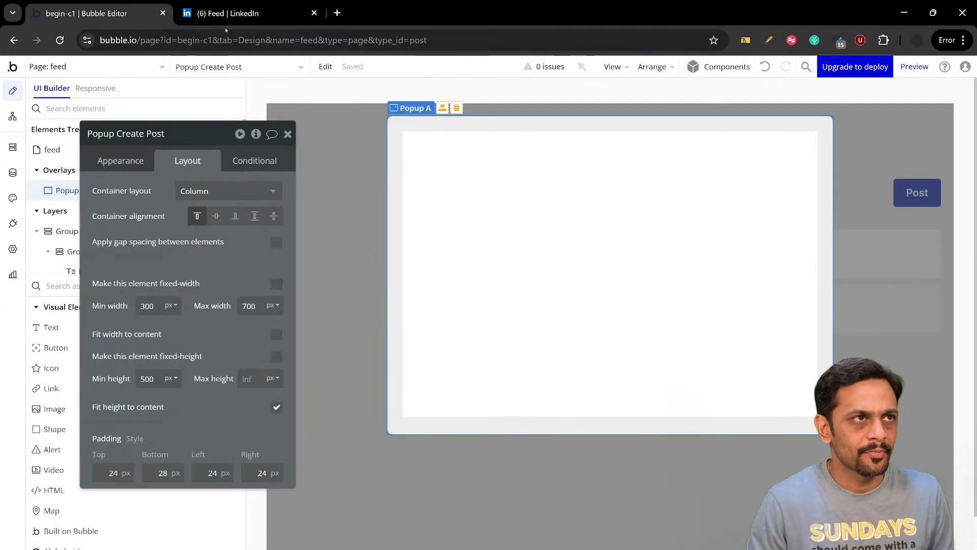
Examine LinkedIn's post composer and its Post settings dialog as reference for the popup's layout, and return to the Bubble editor
{"action": "left_click", "coordinate": [223, 14]}
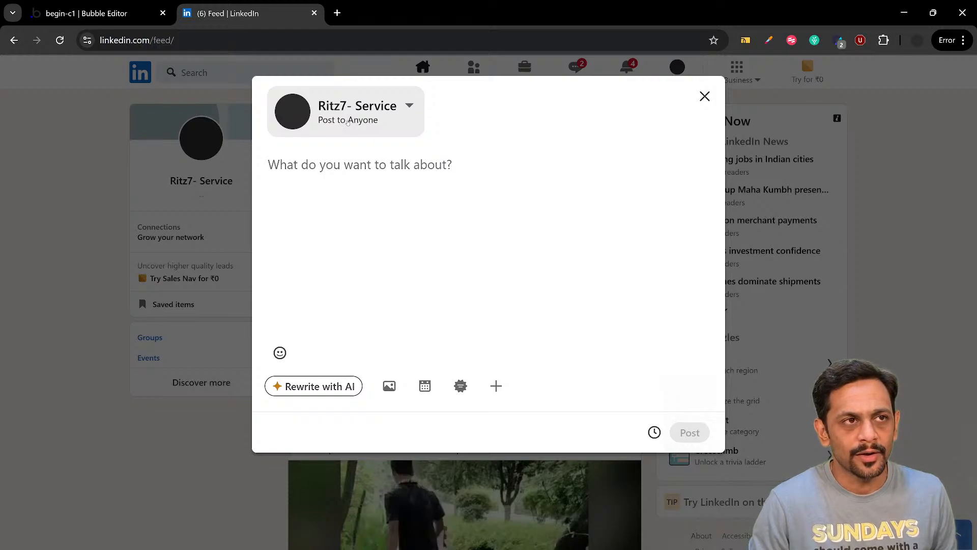
{"action": "left_click", "coordinate": [348, 122]}
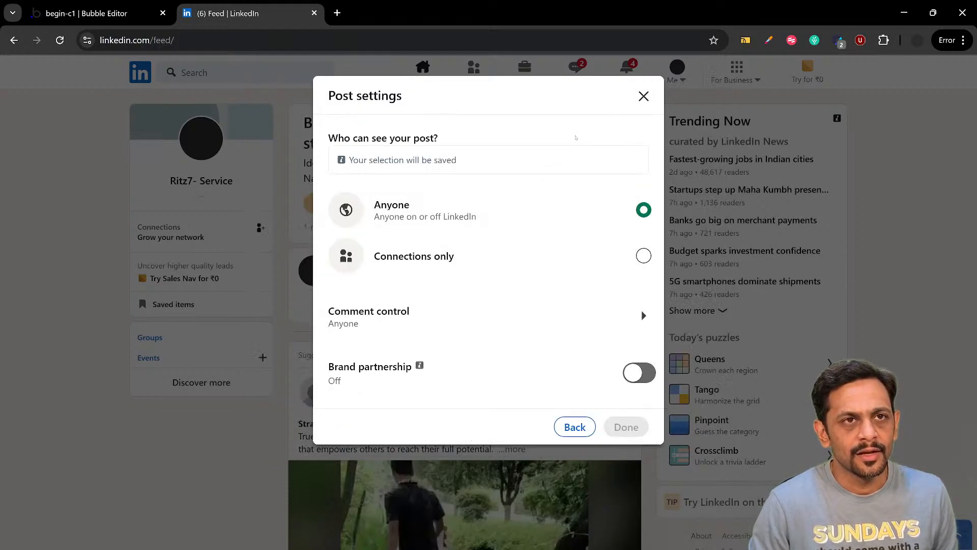
{"action": "left_click", "coordinate": [644, 96]}
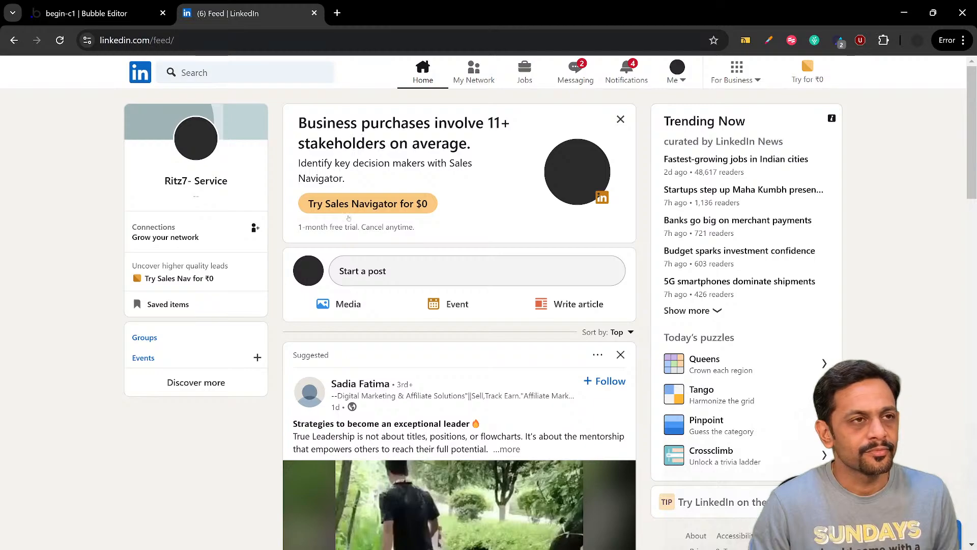
{"action": "left_click", "coordinate": [362, 271]}
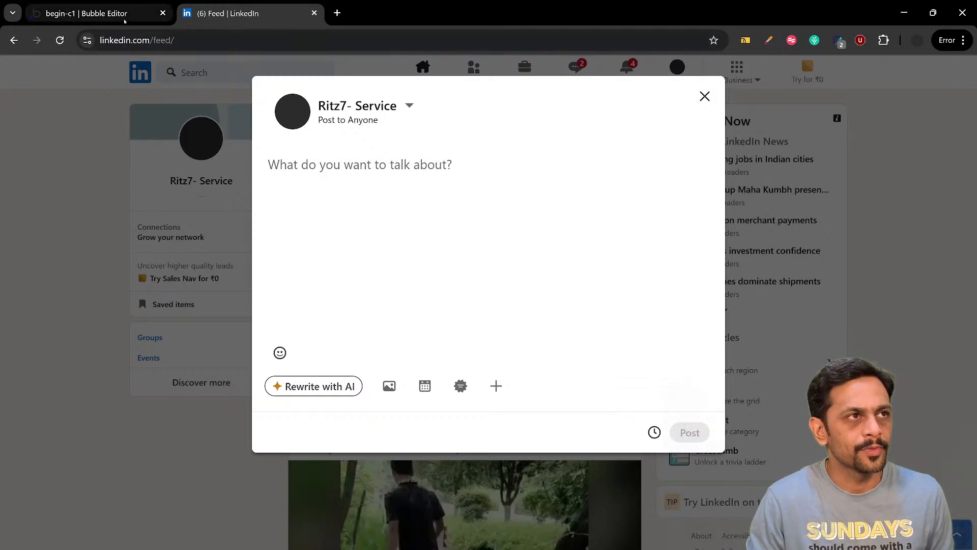
{"action": "left_click", "coordinate": [96, 14]}
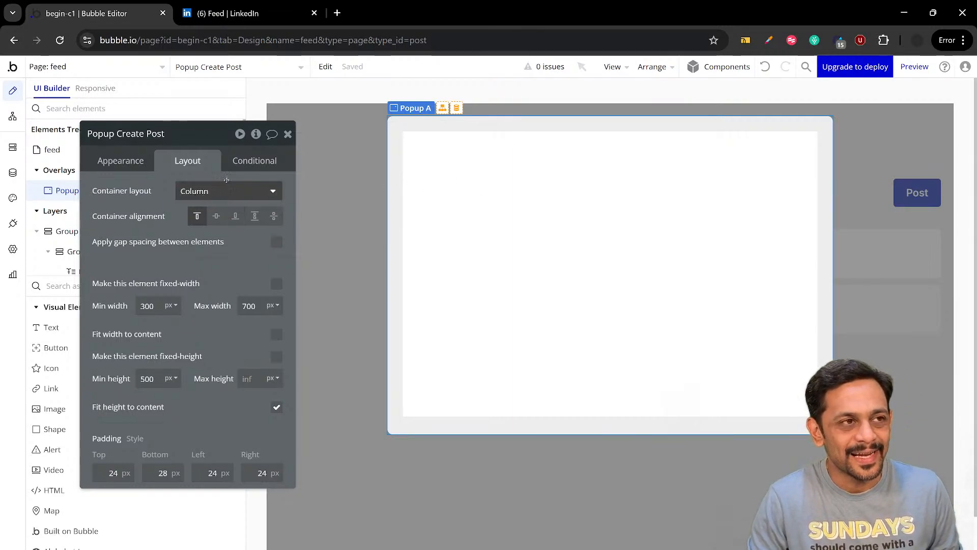
{"action": "left_click", "coordinate": [287, 134]}
{"action": "left_click", "coordinate": [215, 22]}
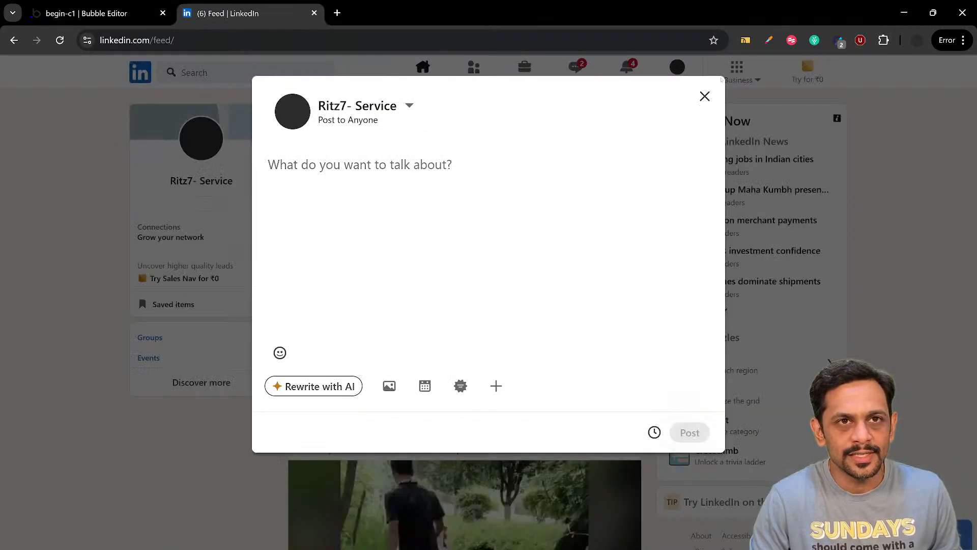
{"action": "left_click", "coordinate": [128, 21]}
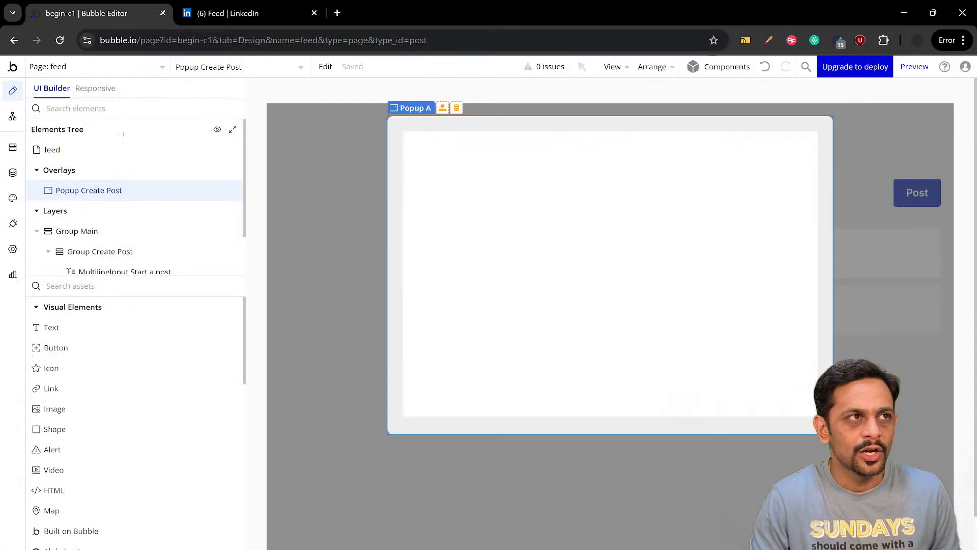
Add a group inside Popup Create Post and rename it Group Top
{"action": "left_click", "coordinate": [76, 286]}
{"action": "type", "text": "group"}
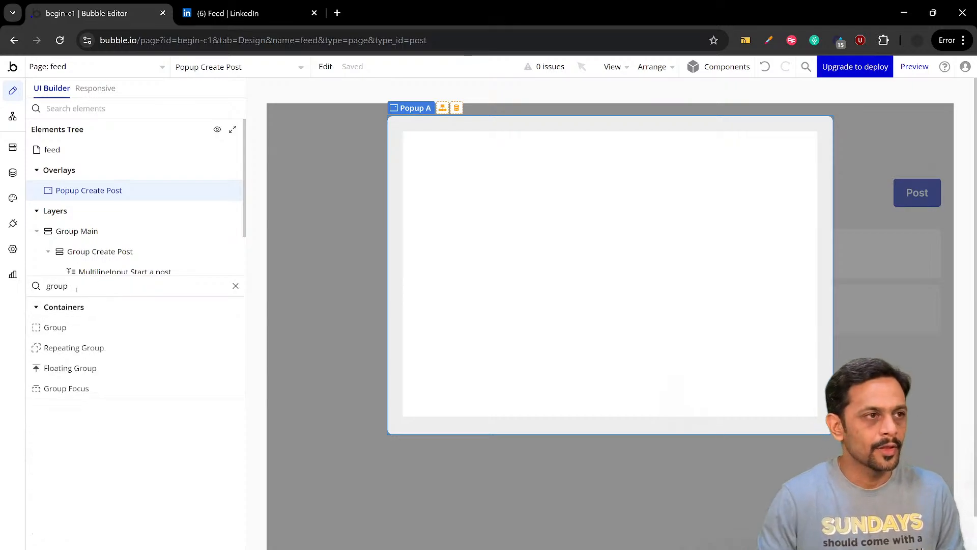
{"action": "left_click", "coordinate": [76, 330]}
{"action": "left_click_drag", "start_coordinate": [422, 181], "coordinate": [422, 182]}
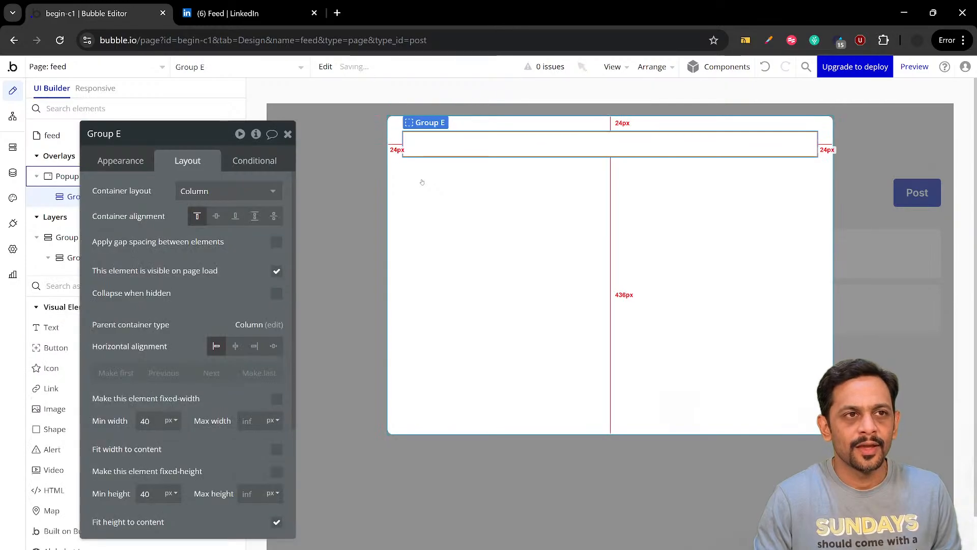
{"action": "left_click", "coordinate": [152, 137]}
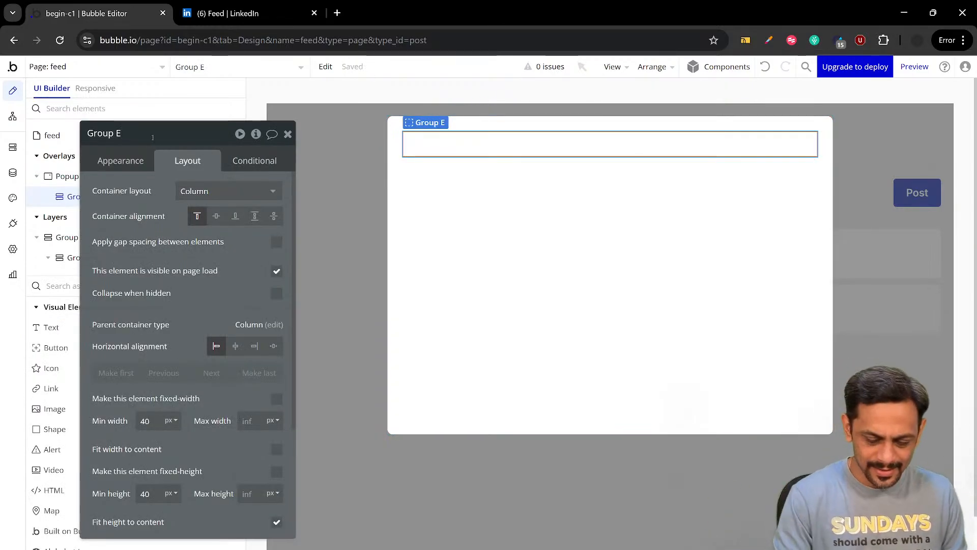
{"action": "type", "text": "Top"}
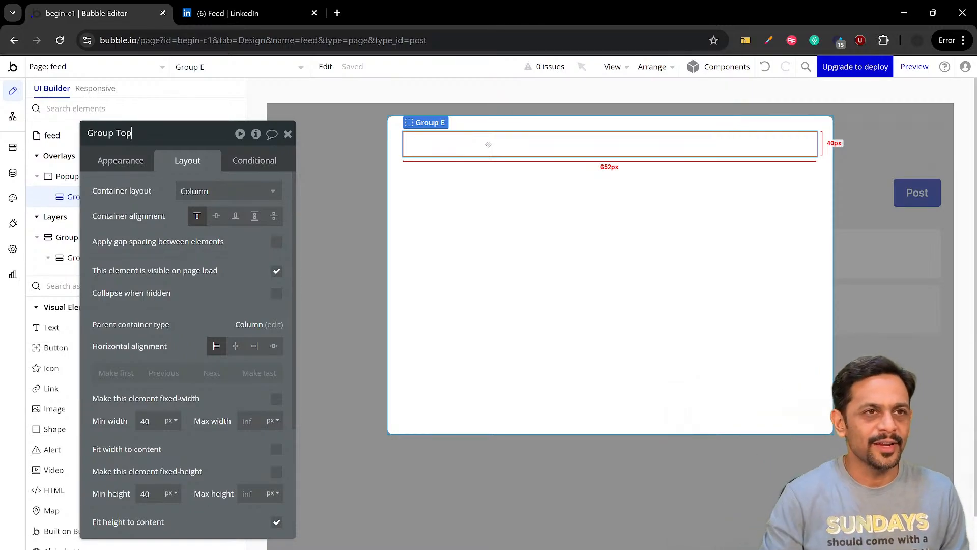
Using the header of LinkedIn's composer as reference, set Group Top's container layout to Row
{"action": "left_click", "coordinate": [229, 13]}
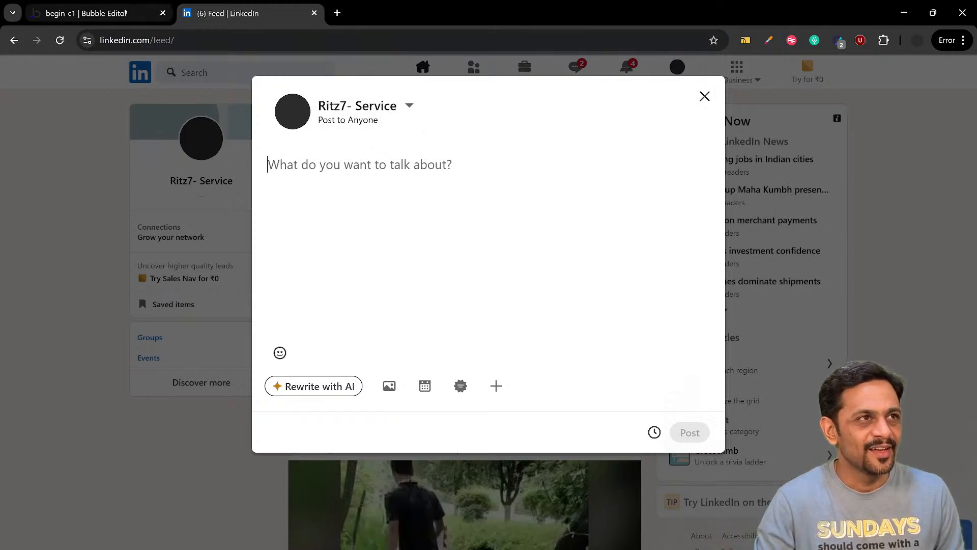
{"action": "left_click", "coordinate": [126, 12]}
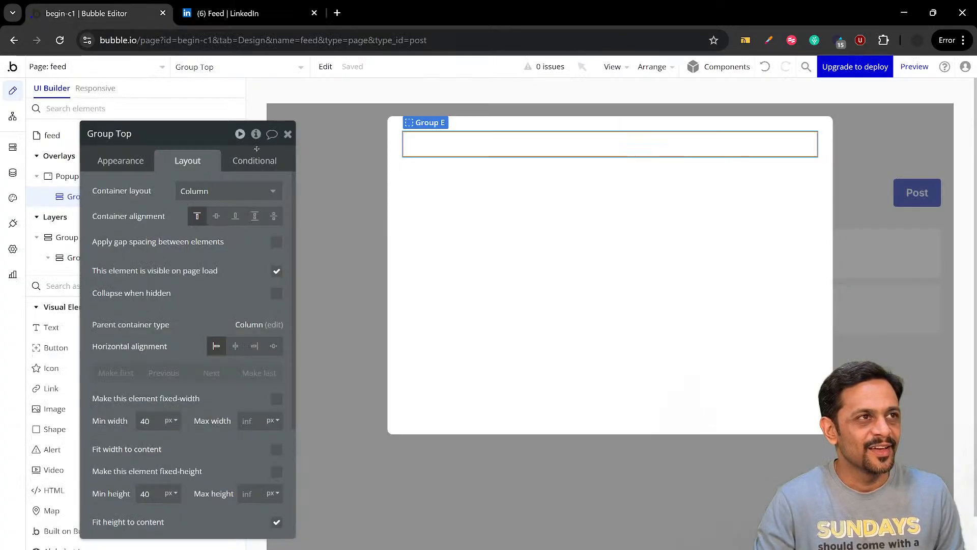
{"action": "left_click", "coordinate": [192, 191]}
{"action": "left_click", "coordinate": [198, 246]}
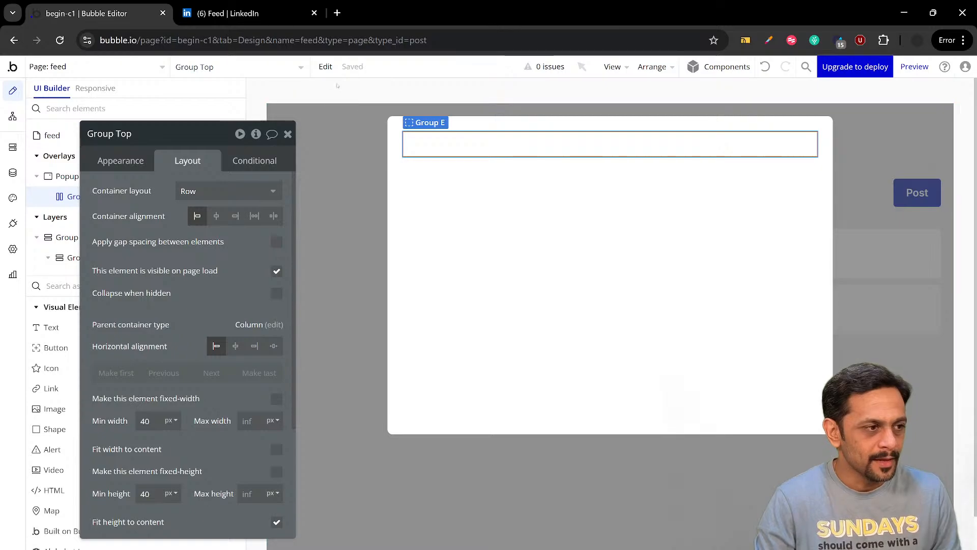
Check the composer header on LinkedIn, add a nested group inside Group Top in Bubble, and rename it Group User
{"action": "left_click", "coordinate": [118, 164]}
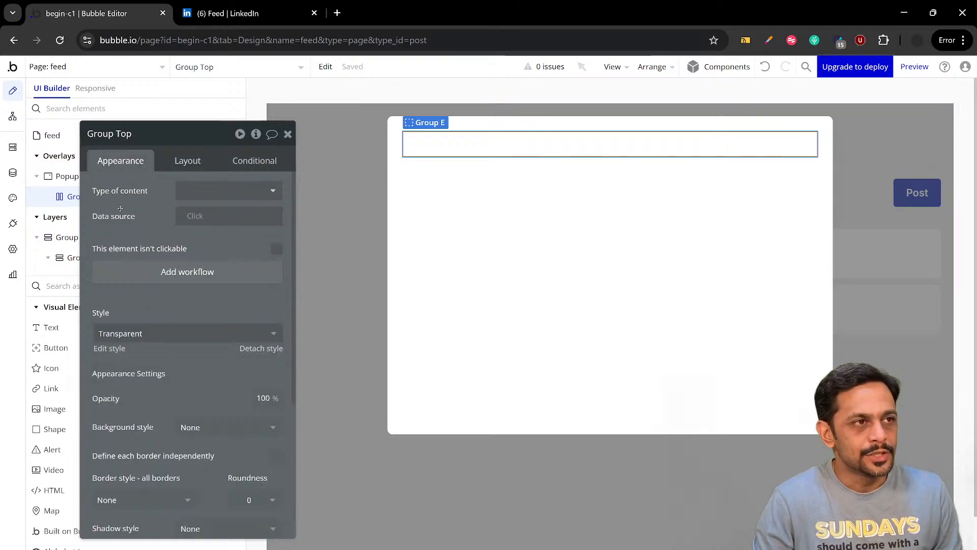
{"action": "left_click_drag", "start_coordinate": [153, 134], "coordinate": [355, 127]}
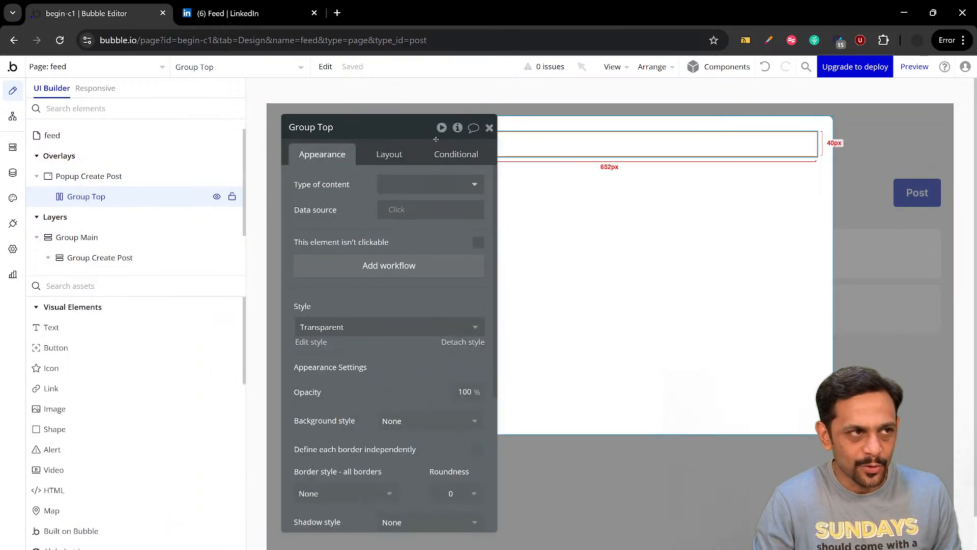
{"action": "left_click", "coordinate": [219, 15]}
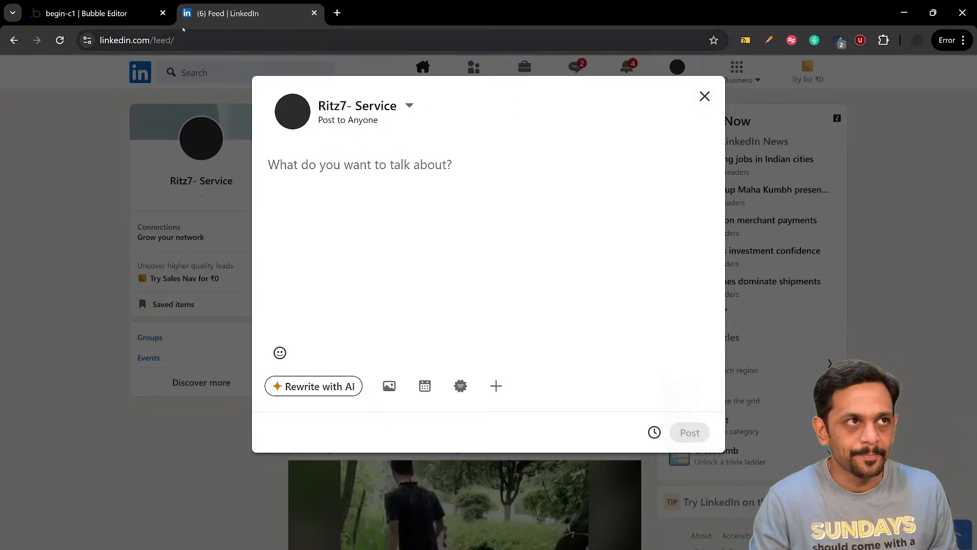
{"action": "left_click", "coordinate": [87, 13]}
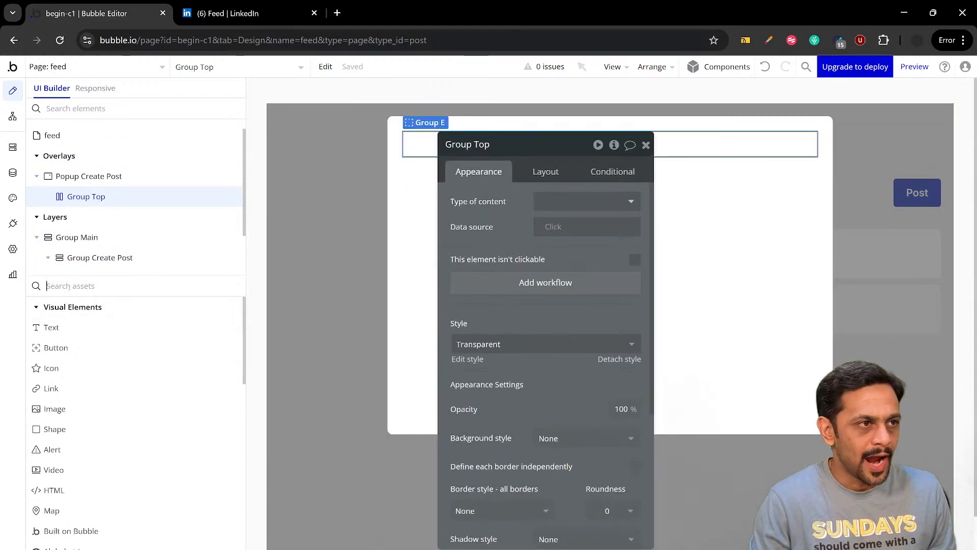
{"action": "left_click", "coordinate": [69, 287]}
{"action": "type", "text": "group"}
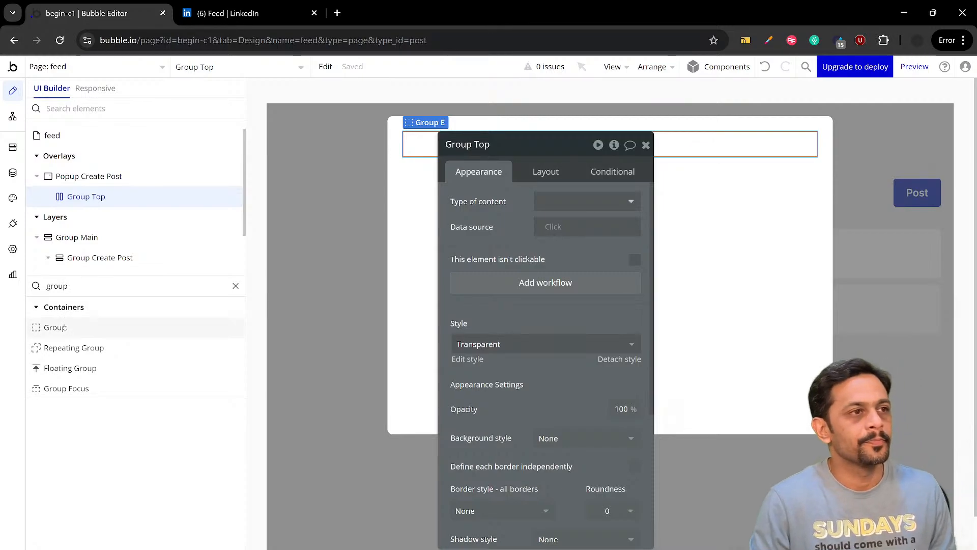
{"action": "left_click_drag", "start_coordinate": [64, 327], "coordinate": [429, 144]}
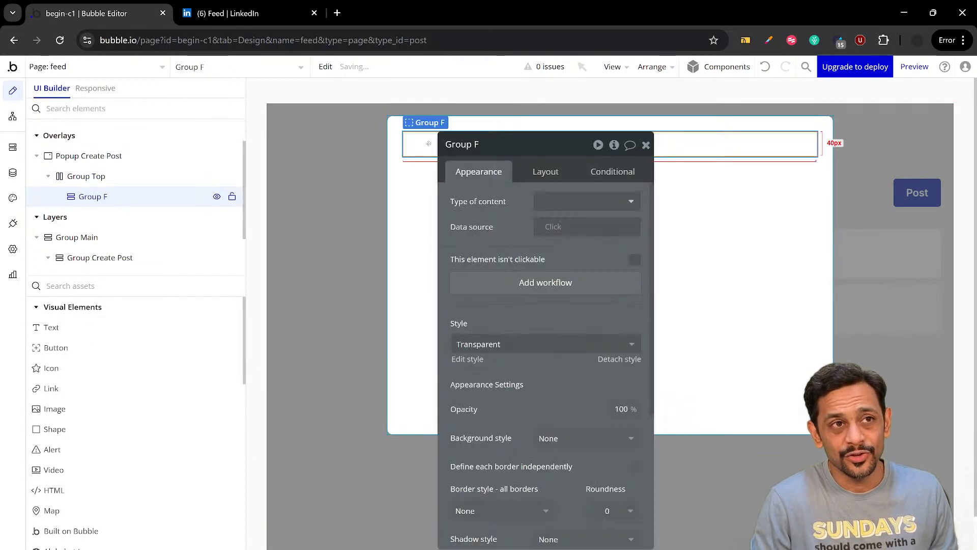
{"action": "left_click_drag", "start_coordinate": [506, 153], "coordinate": [557, 179]}
{"action": "left_click", "coordinate": [553, 175]}
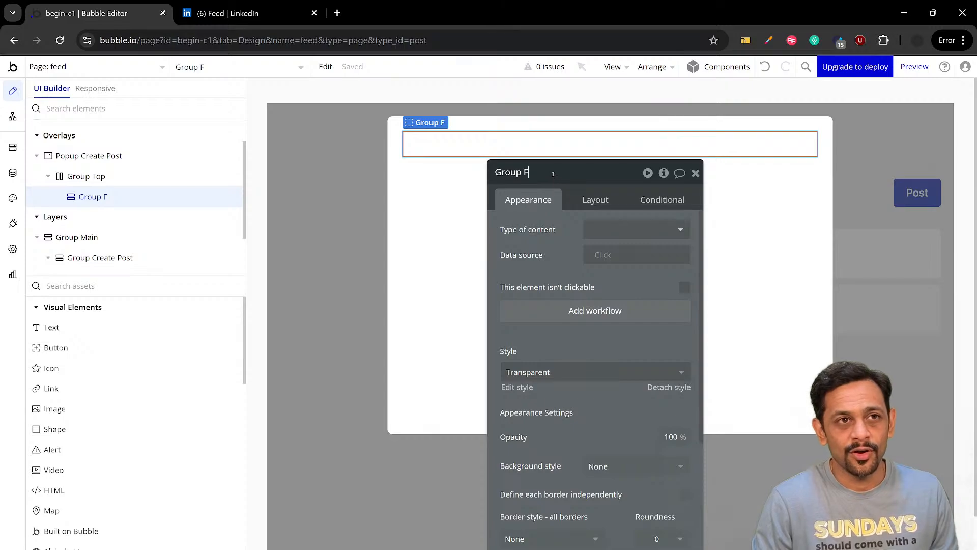
{"action": "type", "text": "User"}
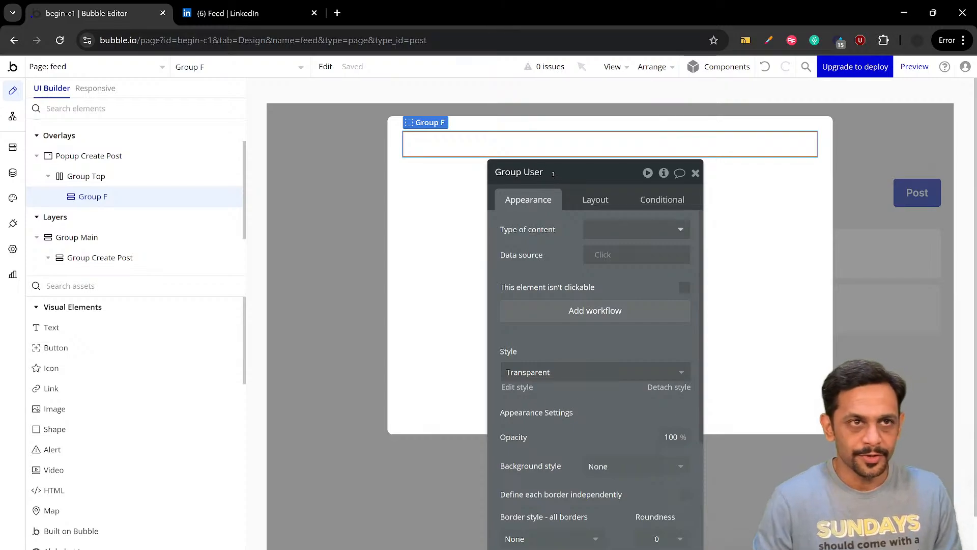
{"action": "key", "text": "Return"}
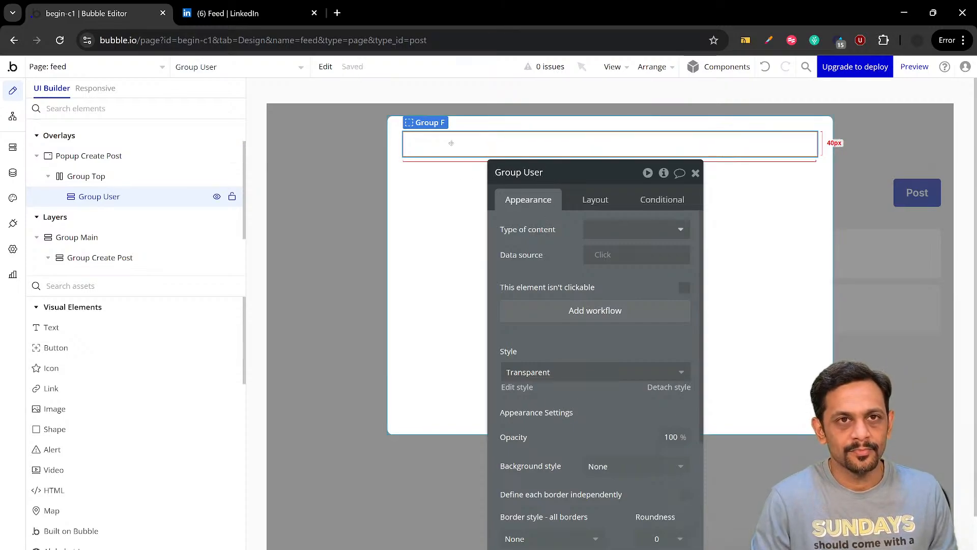
Add an icon after Group User inside Group Top, using the Material outlined Close icon, and compare it with LinkedIn's composer
{"action": "left_click", "coordinate": [51, 368]}
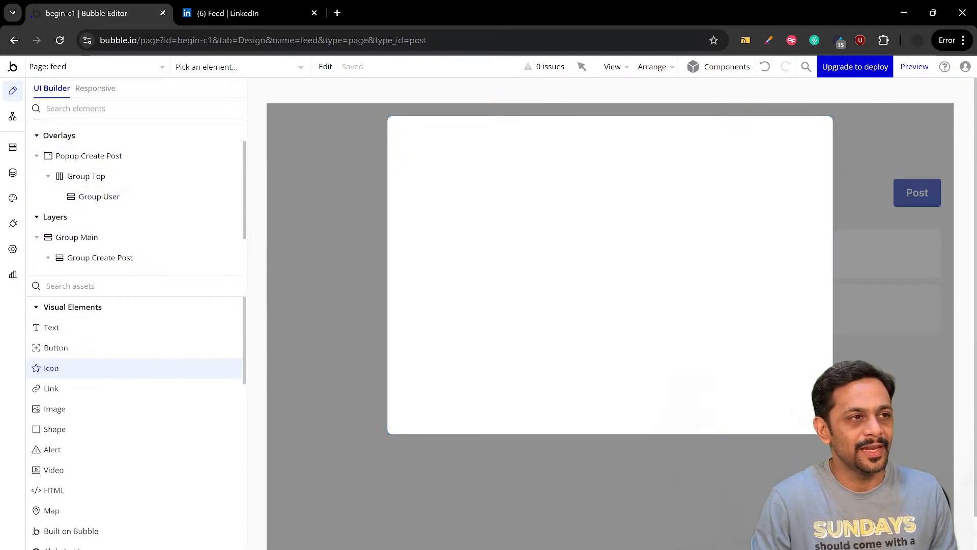
{"action": "left_click", "coordinate": [100, 203]}
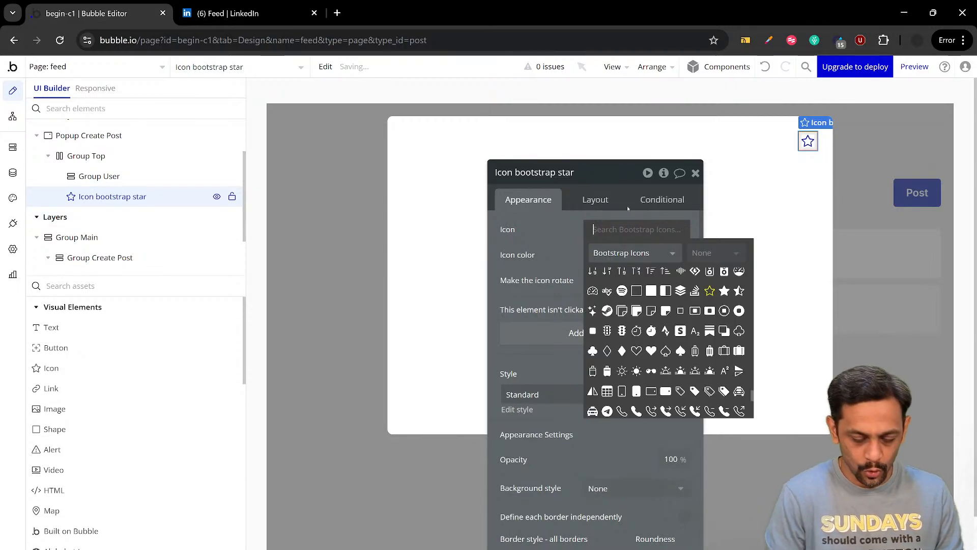
{"action": "type", "text": "close"}
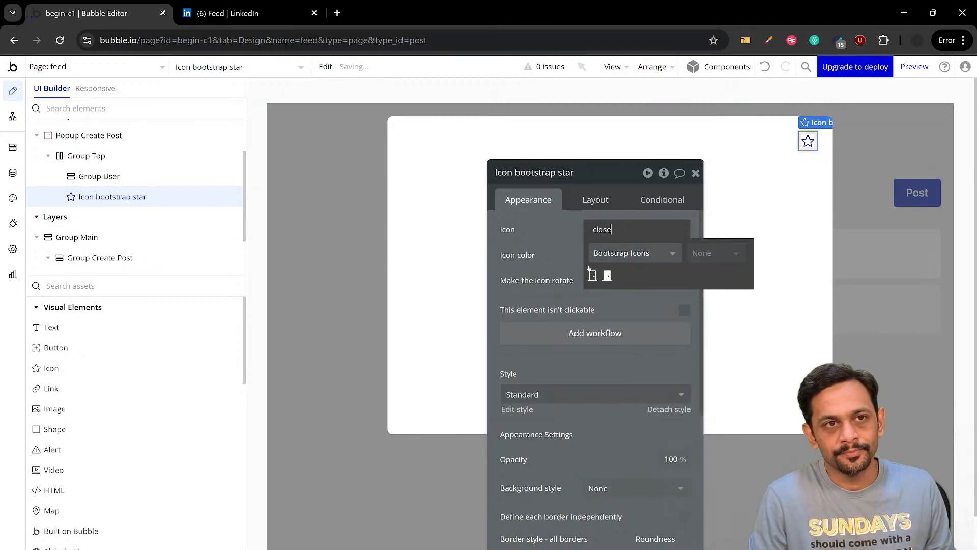
{"action": "left_click", "coordinate": [608, 253]}
{"action": "left_click", "coordinate": [612, 274]}
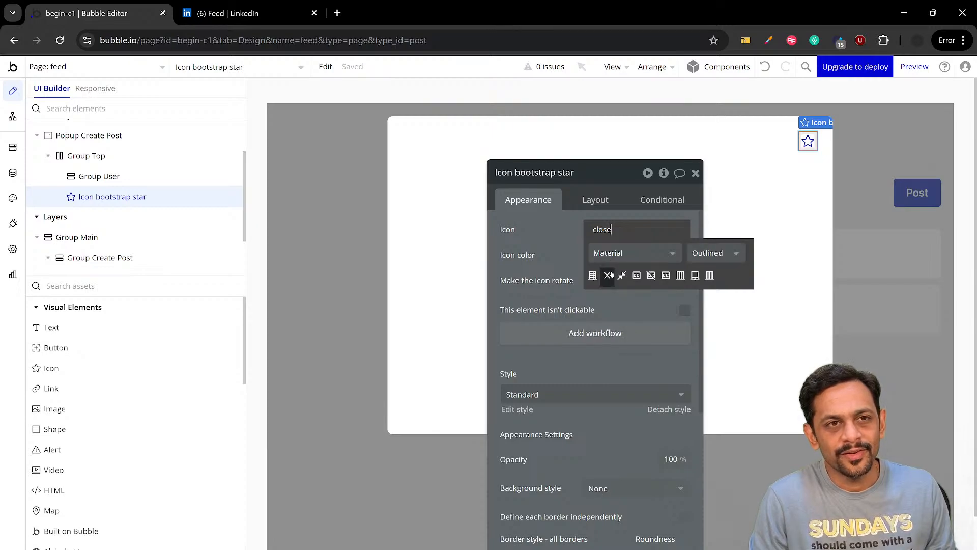
{"action": "left_click", "coordinate": [608, 276]}
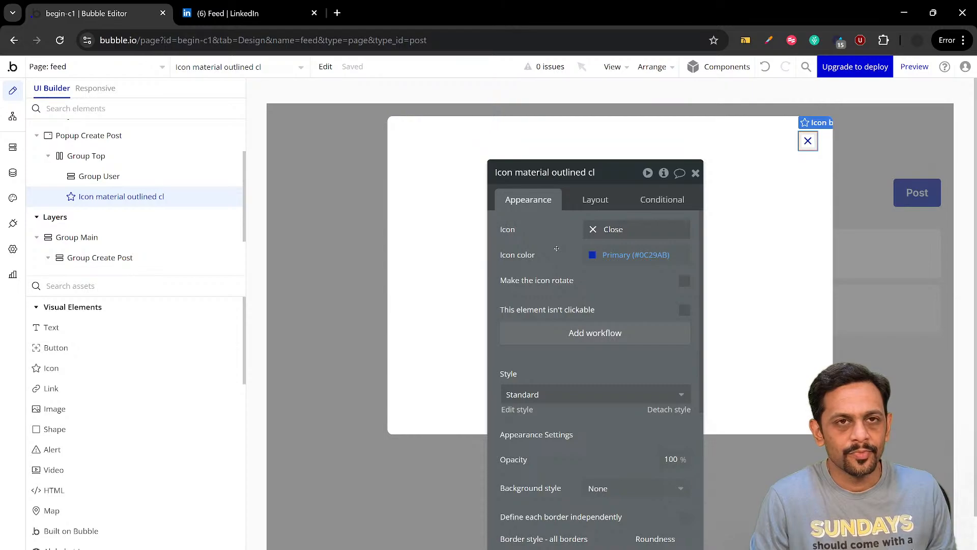
{"action": "left_click", "coordinate": [228, 21]}
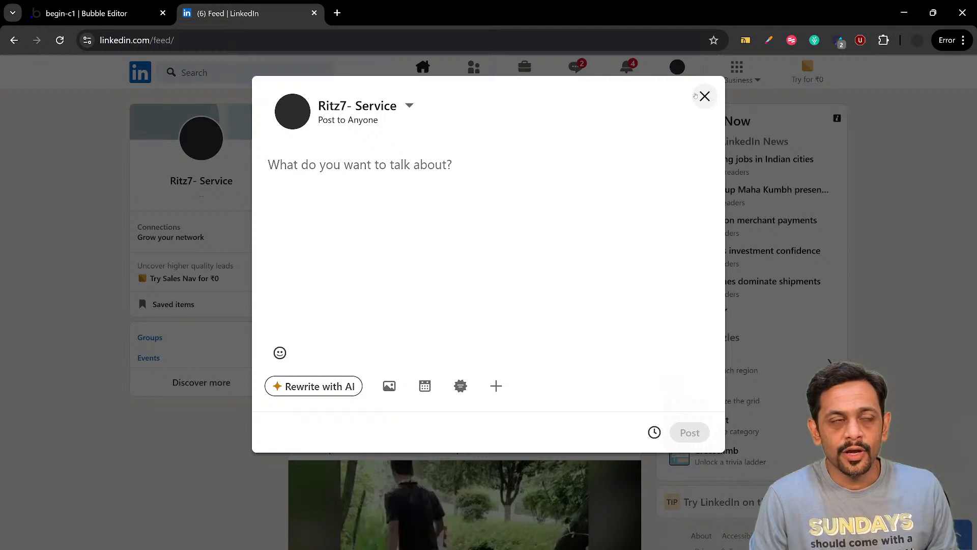
{"action": "left_click", "coordinate": [92, 13]}
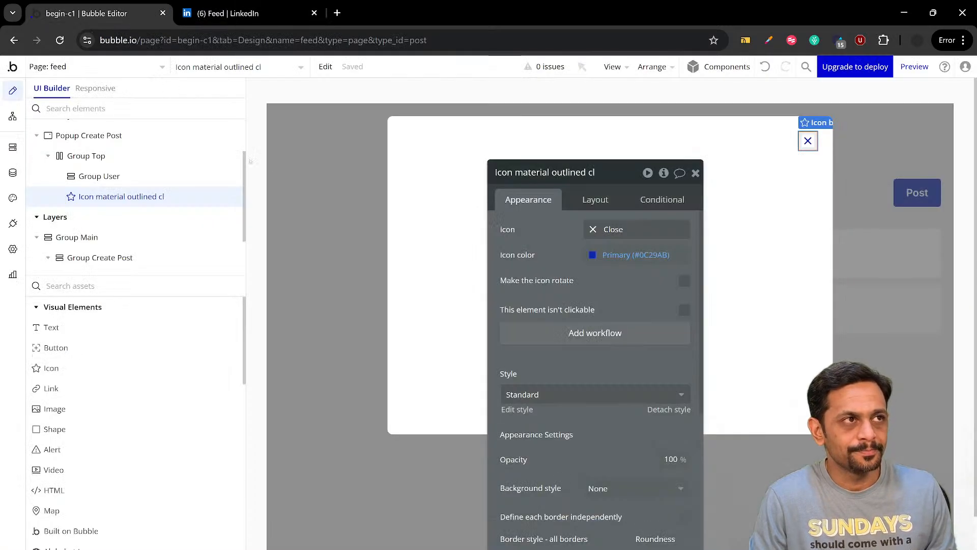
On the feed page, add a group above the Start a post multiline input inside Group Create Post
{"action": "left_click", "coordinate": [363, 246]}
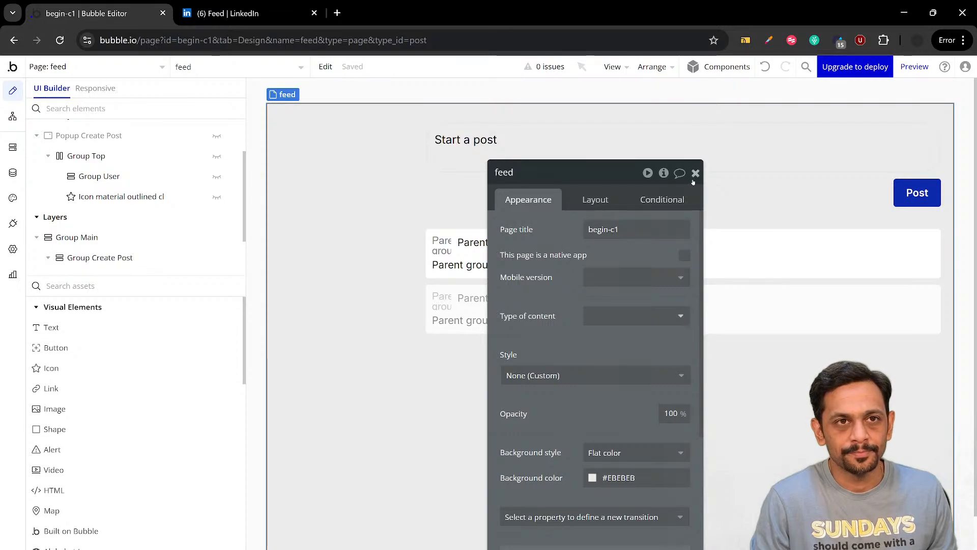
{"action": "left_click", "coordinate": [696, 174]}
{"action": "double_click", "coordinate": [492, 144]}
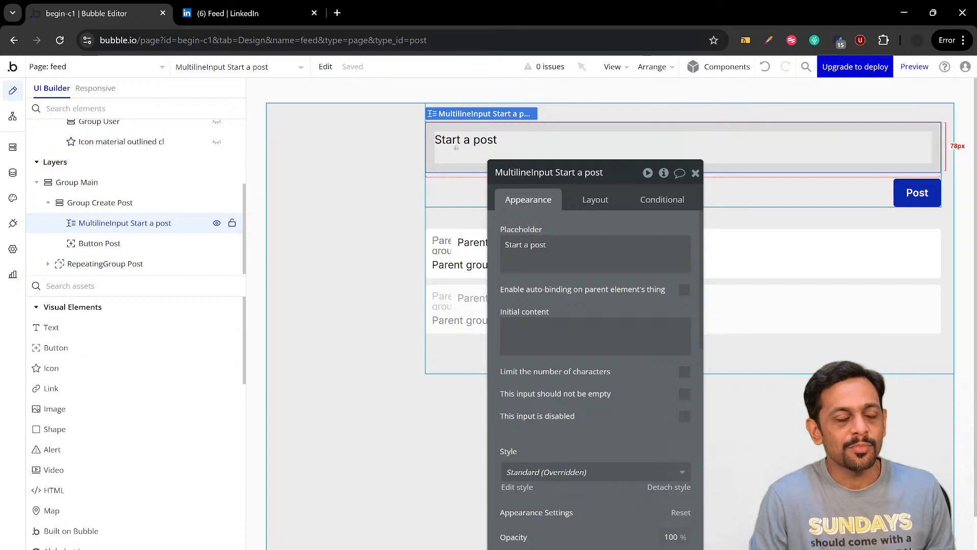
{"action": "left_click", "coordinate": [92, 286]}
{"action": "type", "text": "group"}
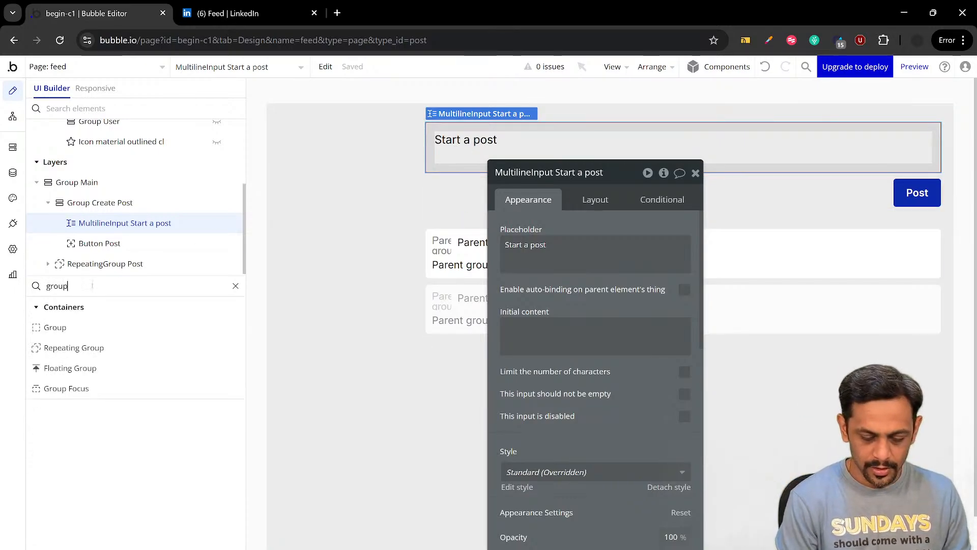
{"action": "left_click", "coordinate": [71, 327]}
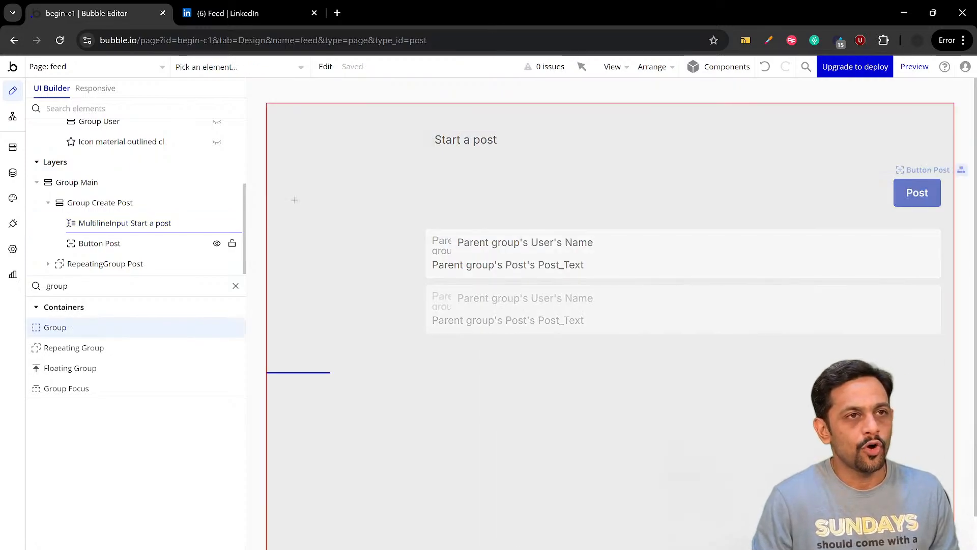
{"action": "left_click", "coordinate": [443, 132]}
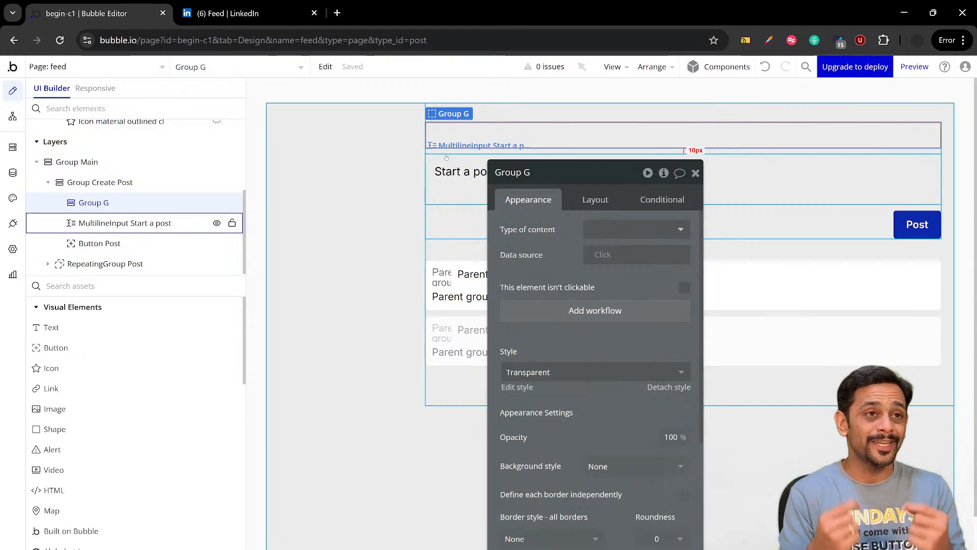
Rename the new group above the multiline input to Group Create Post
{"action": "left_click", "coordinate": [545, 171]}
{"action": "type", "text": "Create"}
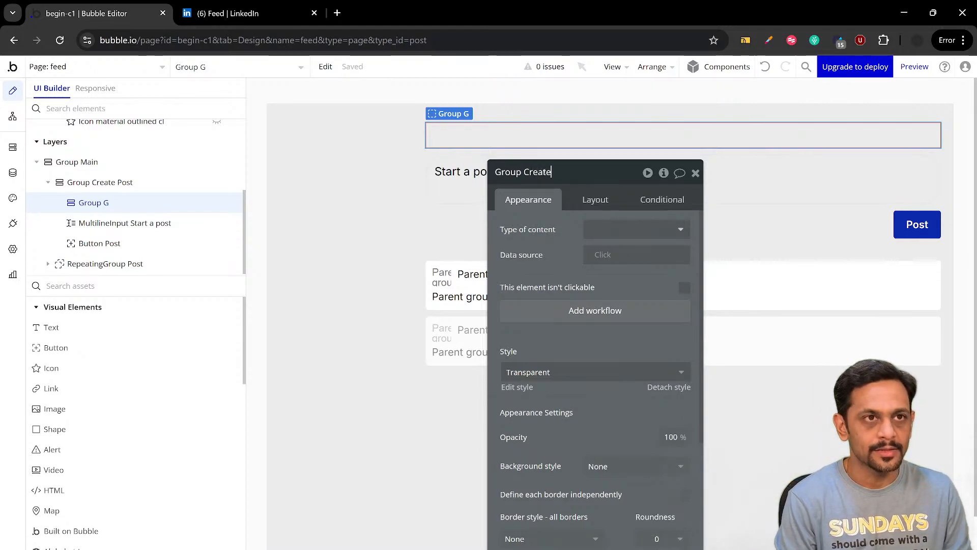
{"action": "type", "text": " Post"}
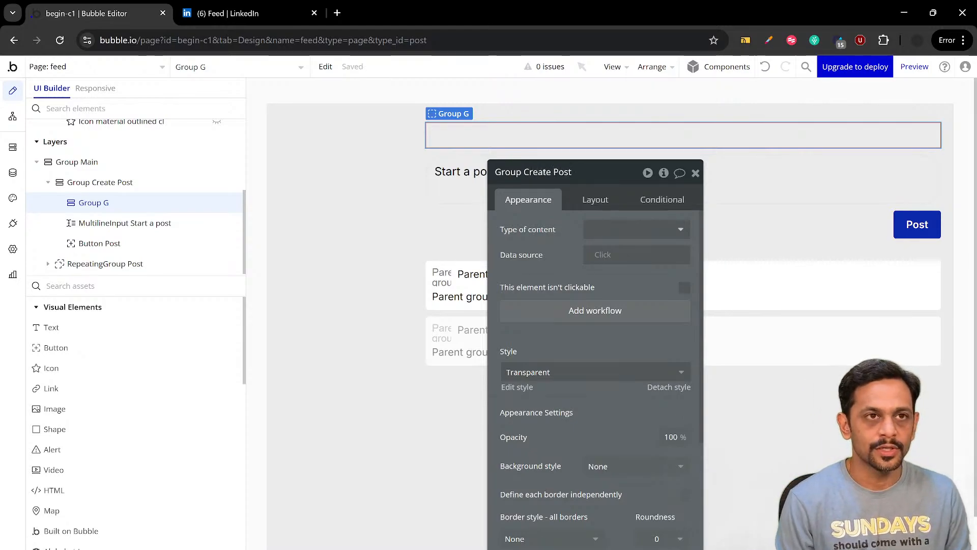
{"action": "left_click", "coordinate": [696, 173]}
Close the post composer on LinkedIn, examine the feed's start-a-post box, and return to Bubble
{"action": "left_click", "coordinate": [204, 14]}
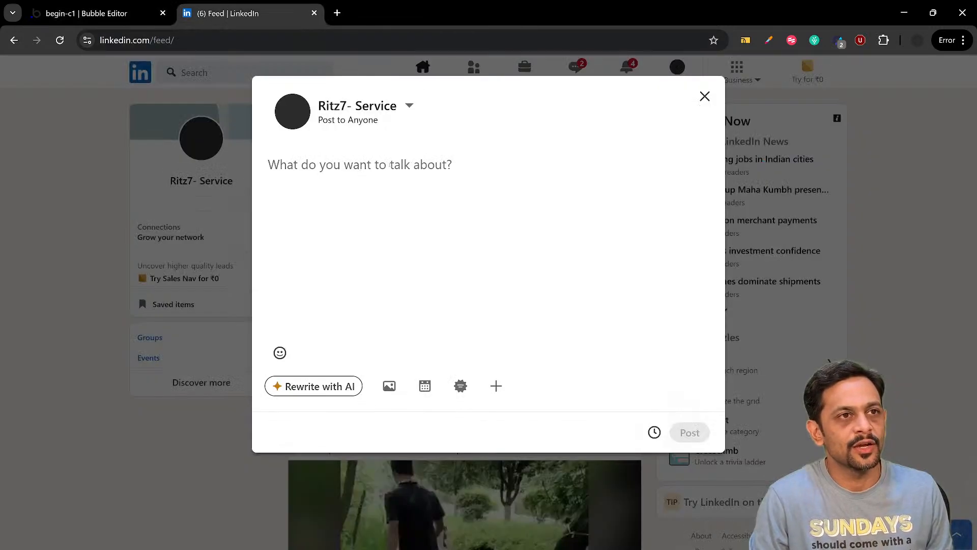
{"action": "left_click", "coordinate": [705, 96]}
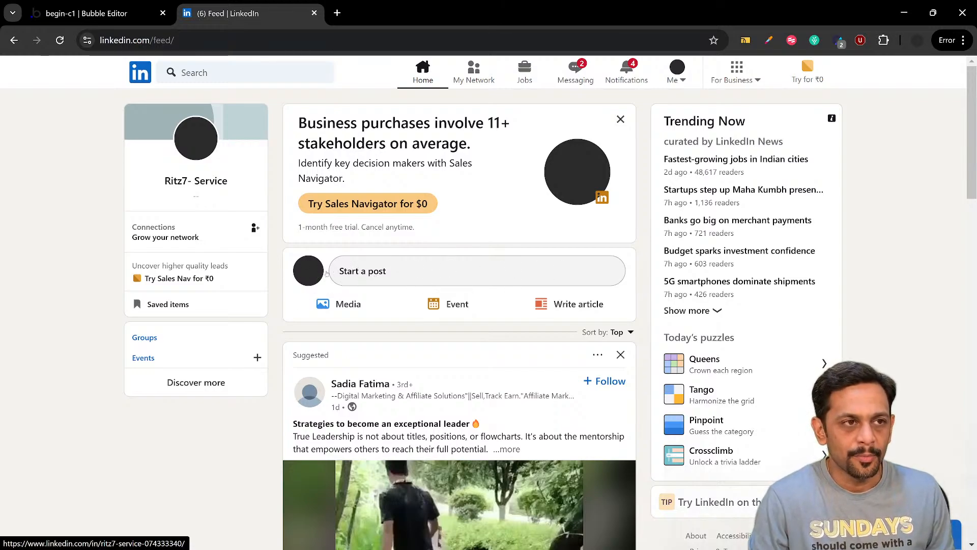
{"action": "left_click", "coordinate": [108, 14]}
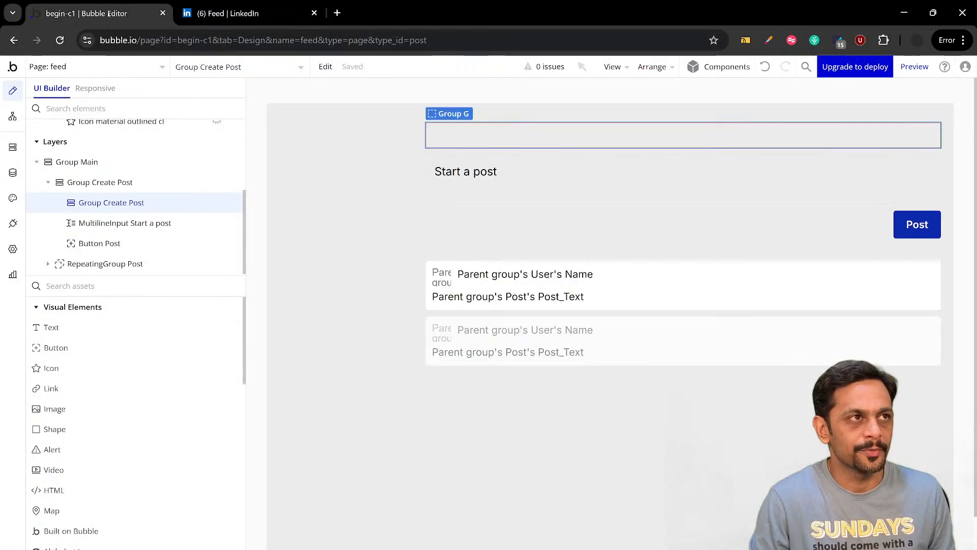
Add an image inside the inner Group Create Post and set its dynamic image to Current User's Profile_Pic
{"action": "double_click", "coordinate": [470, 132]}
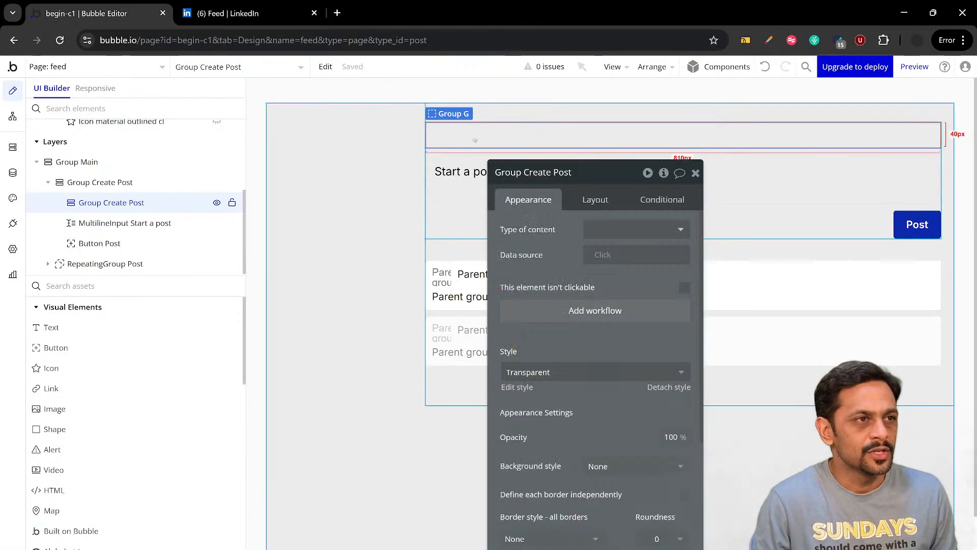
{"action": "left_click", "coordinate": [54, 408]}
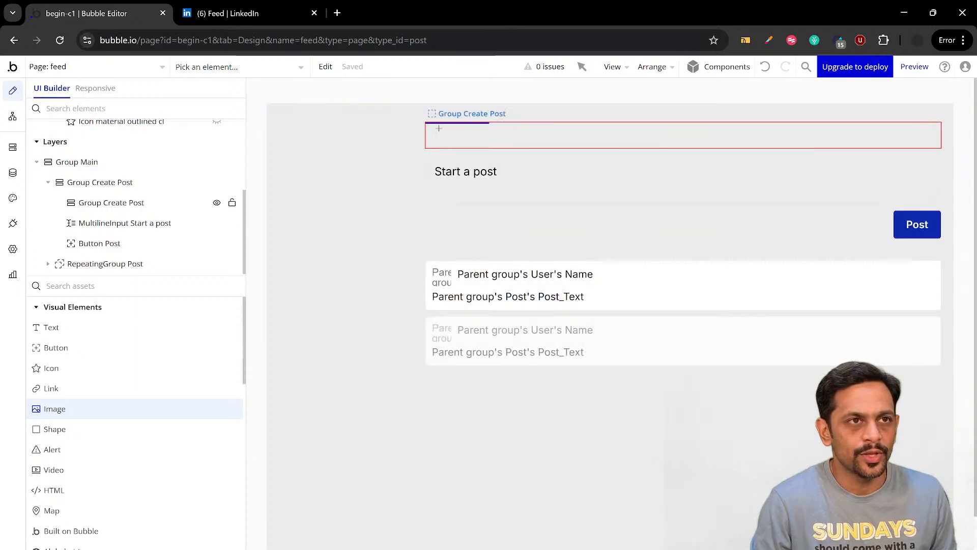
{"action": "left_click_drag", "start_coordinate": [439, 128], "coordinate": [458, 149]}
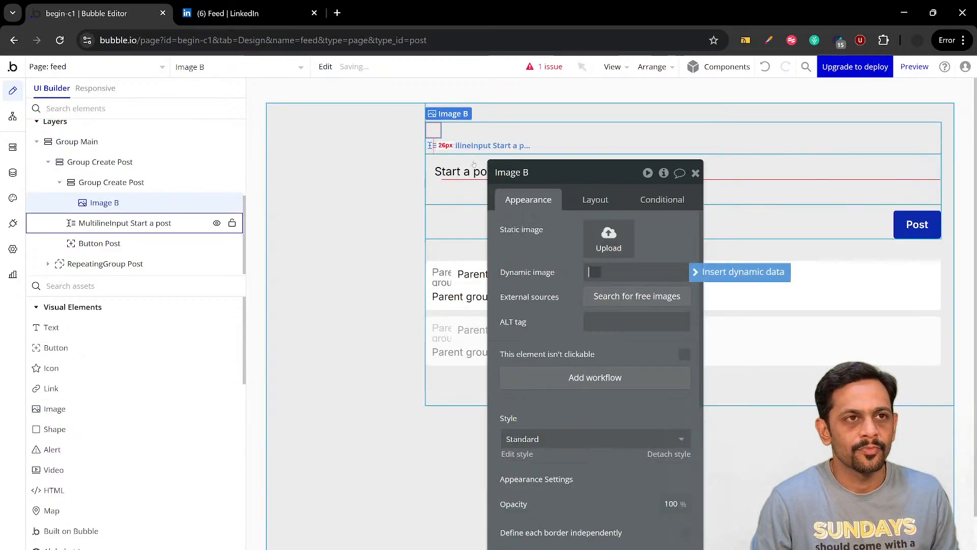
{"action": "left_click", "coordinate": [647, 283]}
{"action": "left_click", "coordinate": [620, 321]}
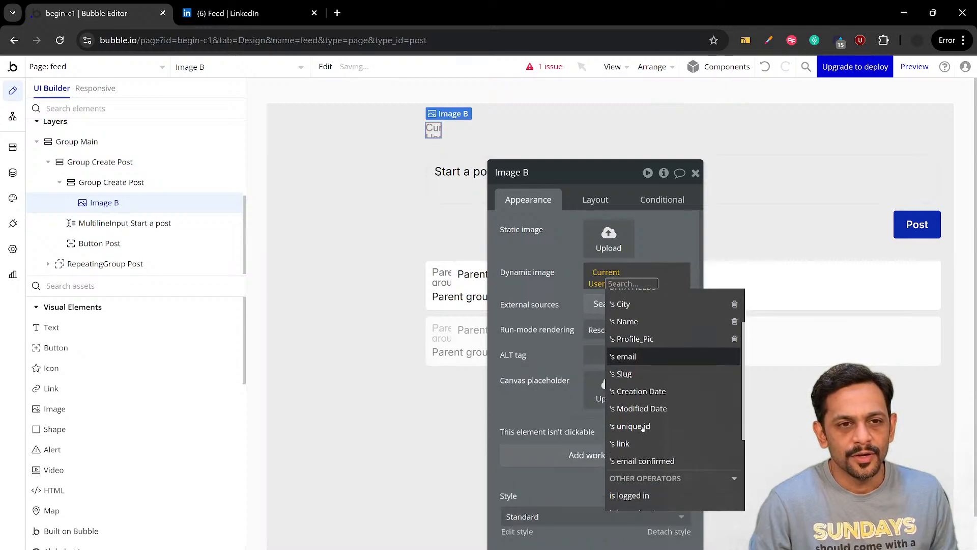
{"action": "left_click", "coordinate": [642, 341]}
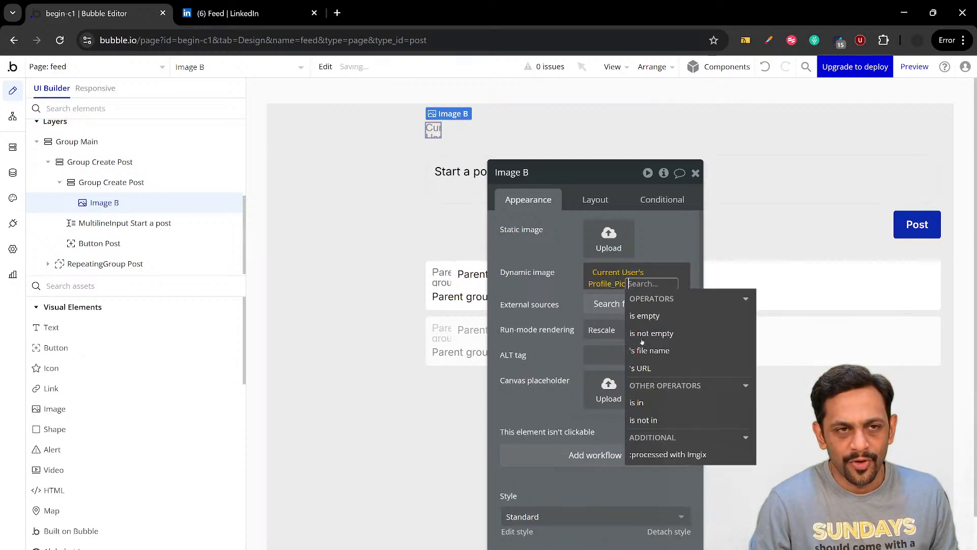
Set the profile image's border roundness to 100
{"action": "scroll", "coordinate": [655, 398], "scroll_direction": "down", "scroll_amount": 4}
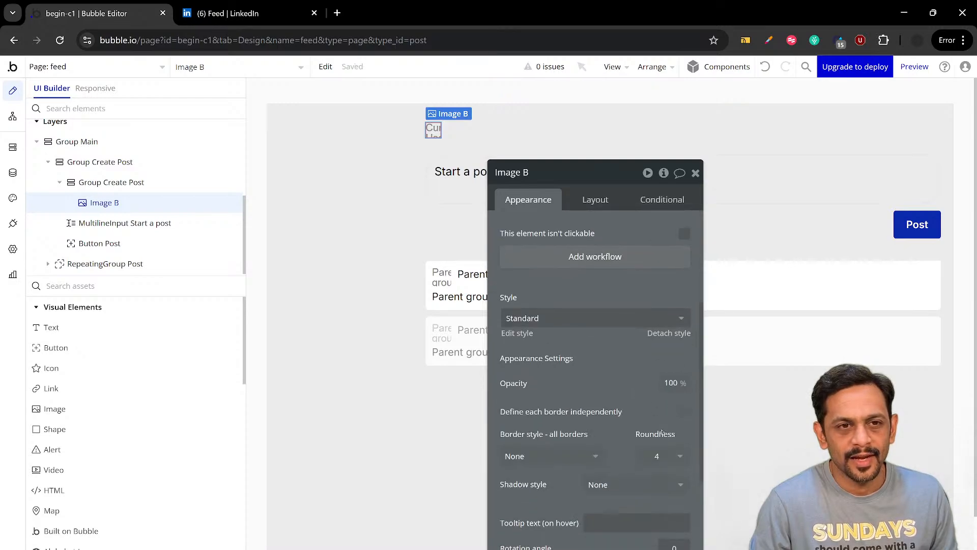
{"action": "left_click", "coordinate": [658, 456]}
{"action": "type", "text": "1"}
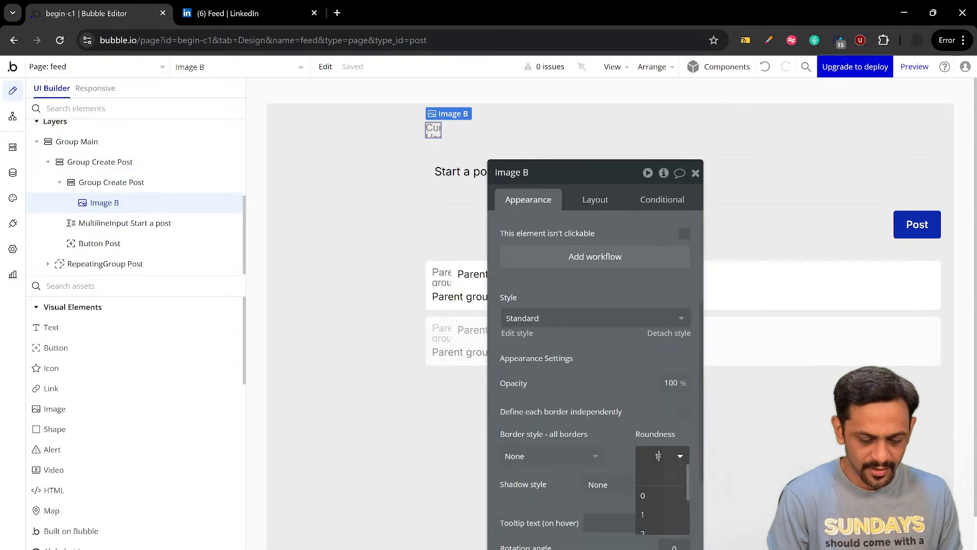
{"action": "type", "text": "00"}
{"action": "key", "text": "Return"}
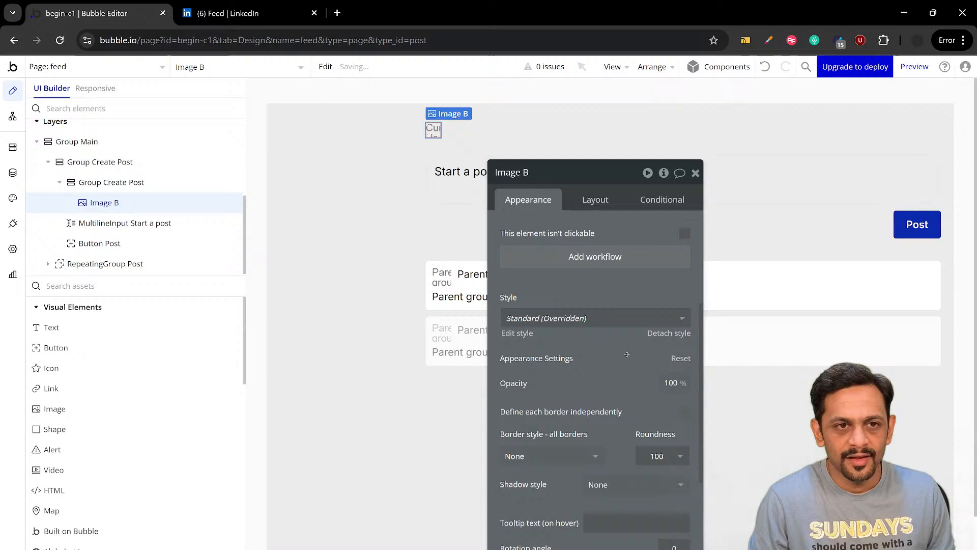
Keep the profile image's aspect ratio fixed and set its width to 35 px
{"action": "left_click", "coordinate": [597, 202]}
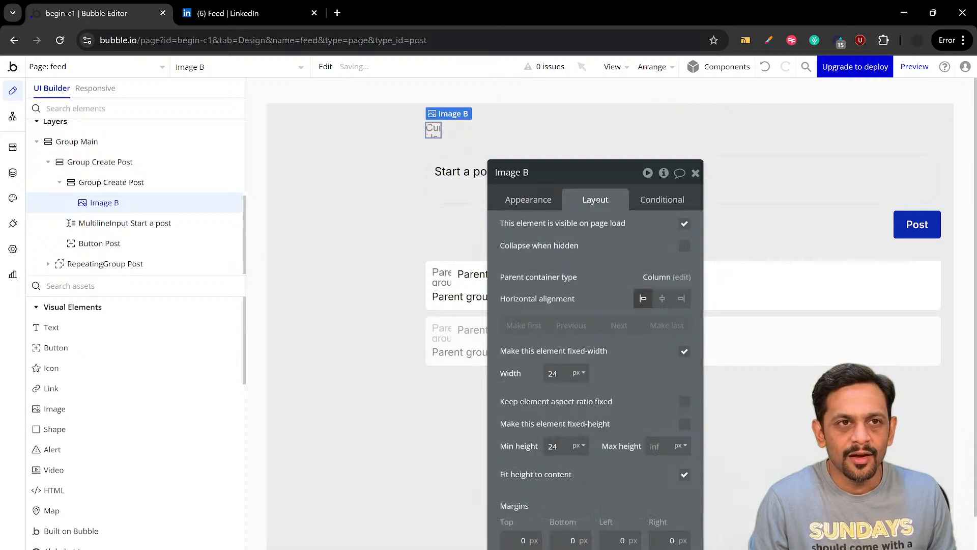
{"action": "left_click", "coordinate": [680, 405]}
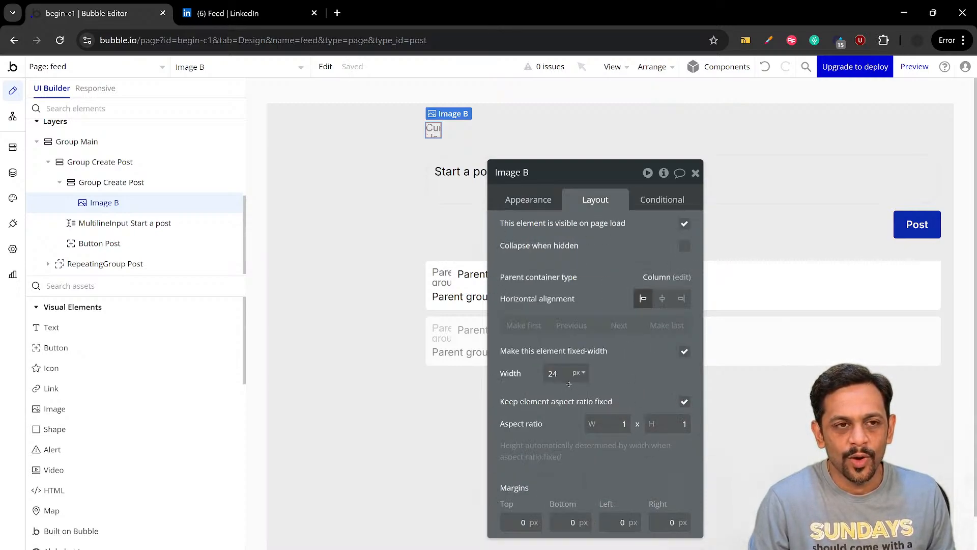
{"action": "double_click", "coordinate": [570, 384]}
{"action": "type", "text": "30"}
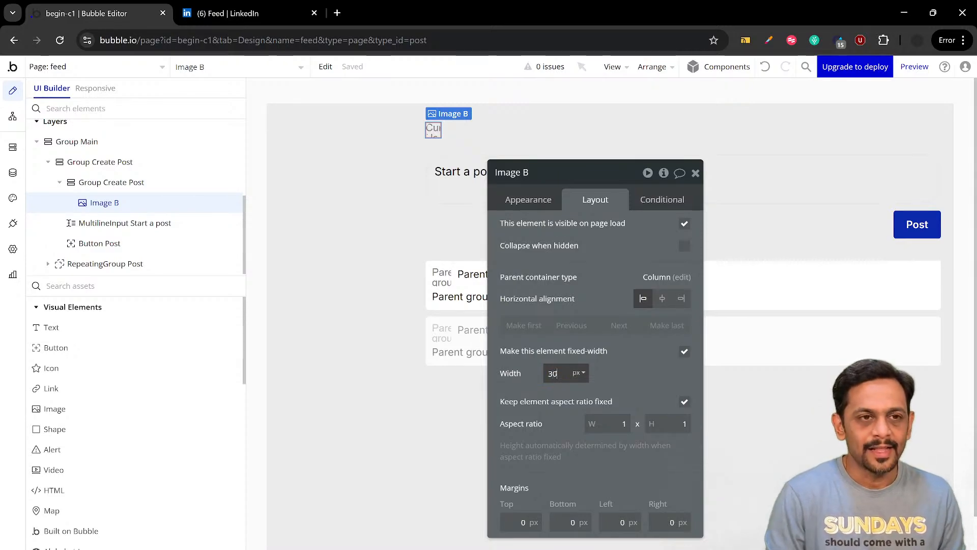
{"action": "left_click", "coordinate": [618, 369]}
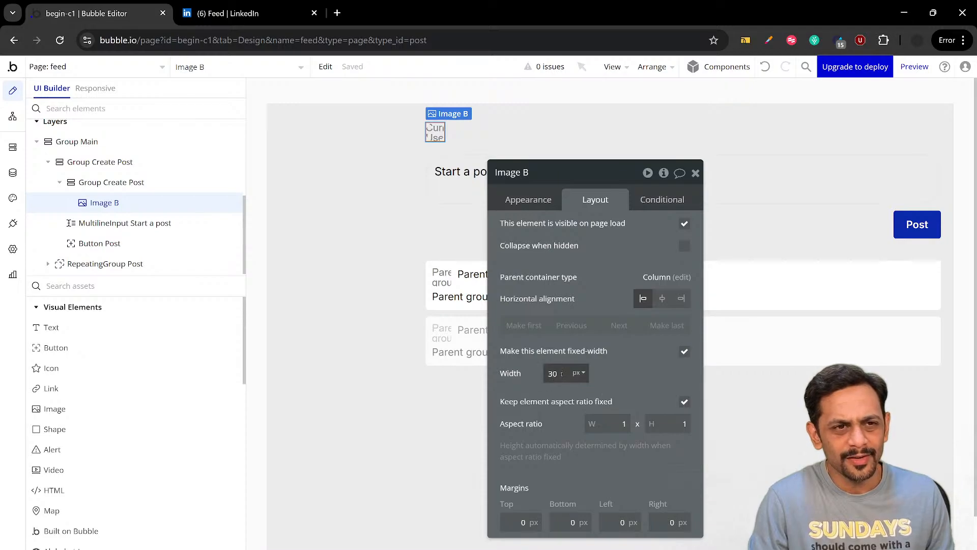
{"action": "key", "text": "BackSpace"}
{"action": "left_click", "coordinate": [607, 376]}
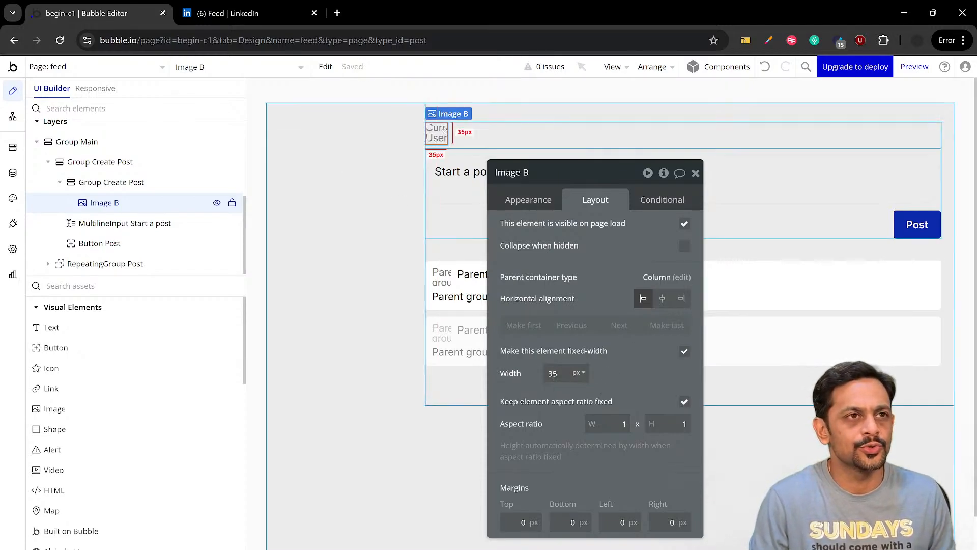
{"action": "left_click", "coordinate": [695, 173]}
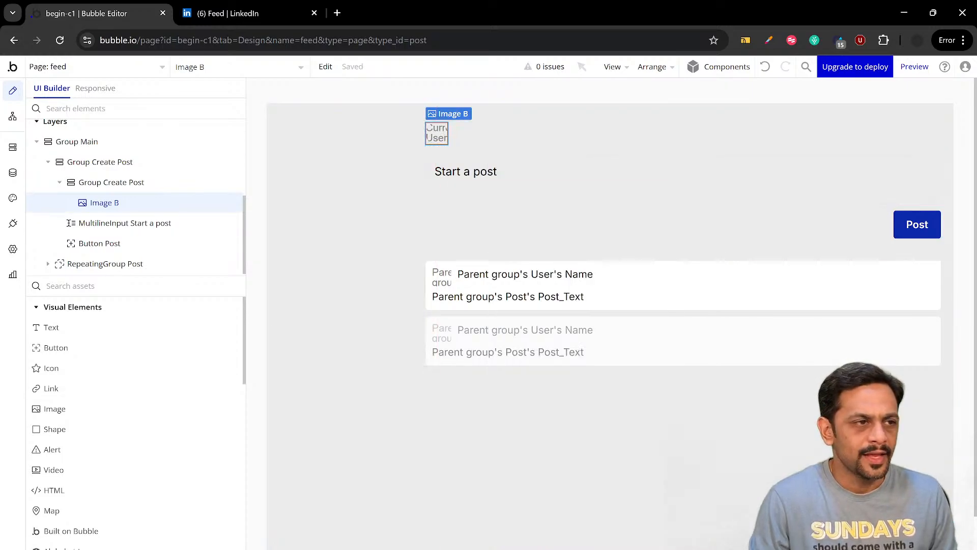
Add a text element in the inner Group Create Post reading "Start a post", using LinkedIn's start-a-post box as reference
{"action": "left_click", "coordinate": [51, 328]}
{"action": "left_click", "coordinate": [475, 143]}
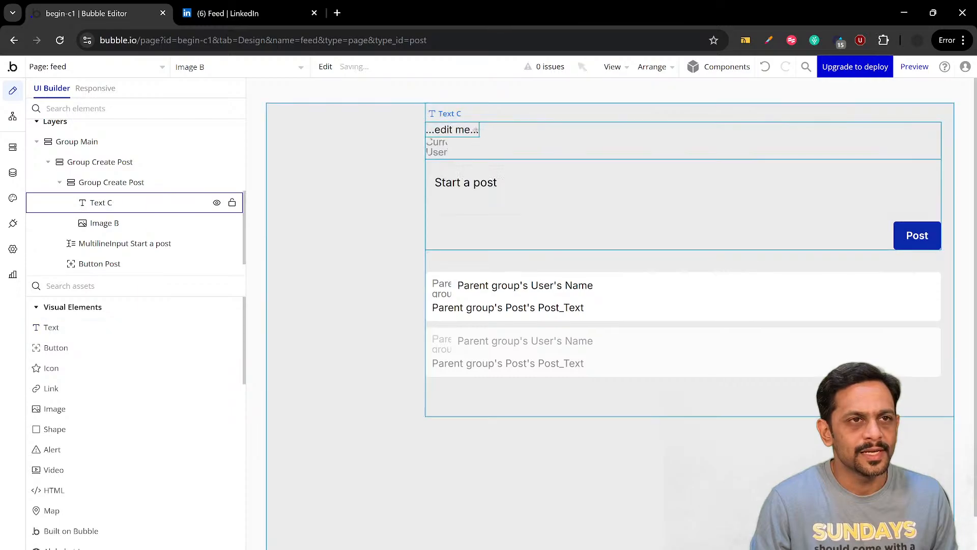
{"action": "left_click", "coordinate": [232, 15]}
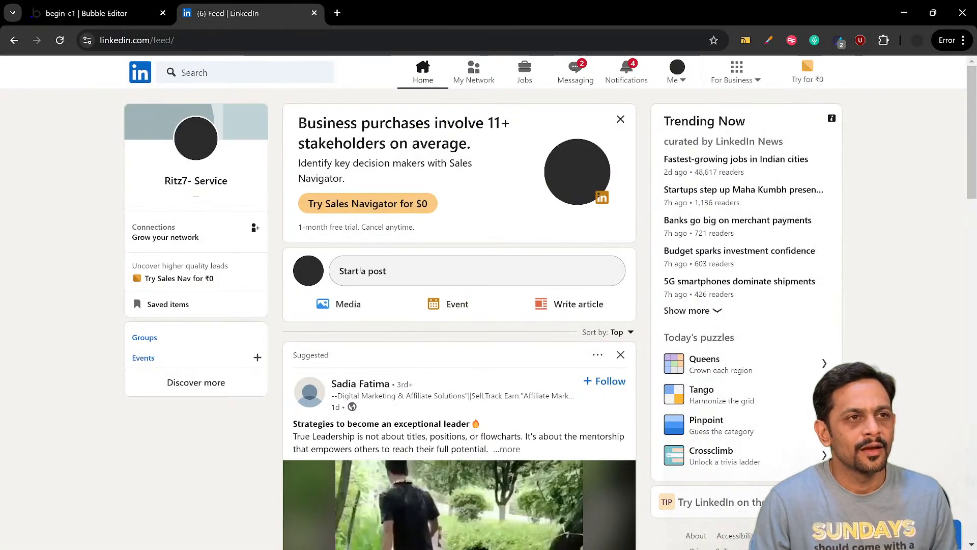
{"action": "left_click", "coordinate": [123, 18]}
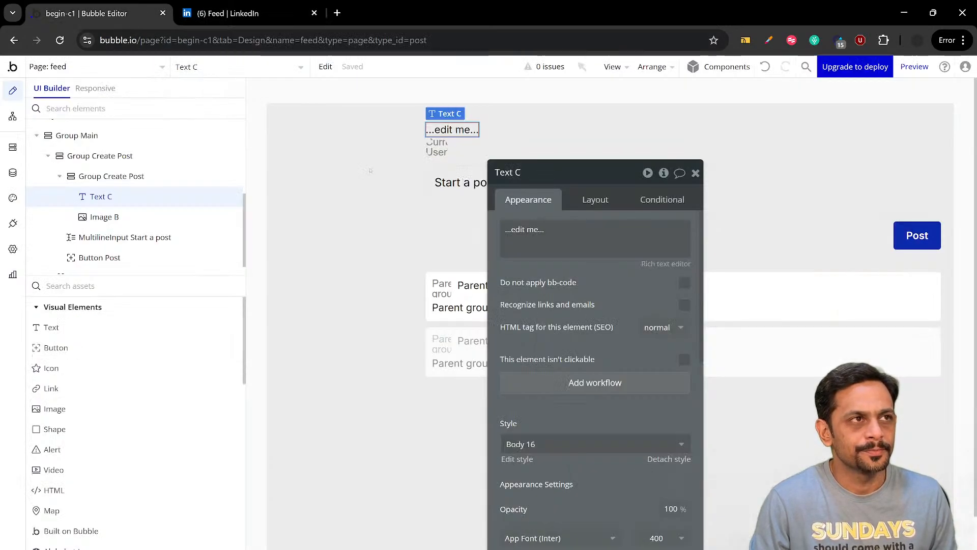
{"action": "triple_click", "coordinate": [533, 228]}
{"action": "type", "text": "St"}
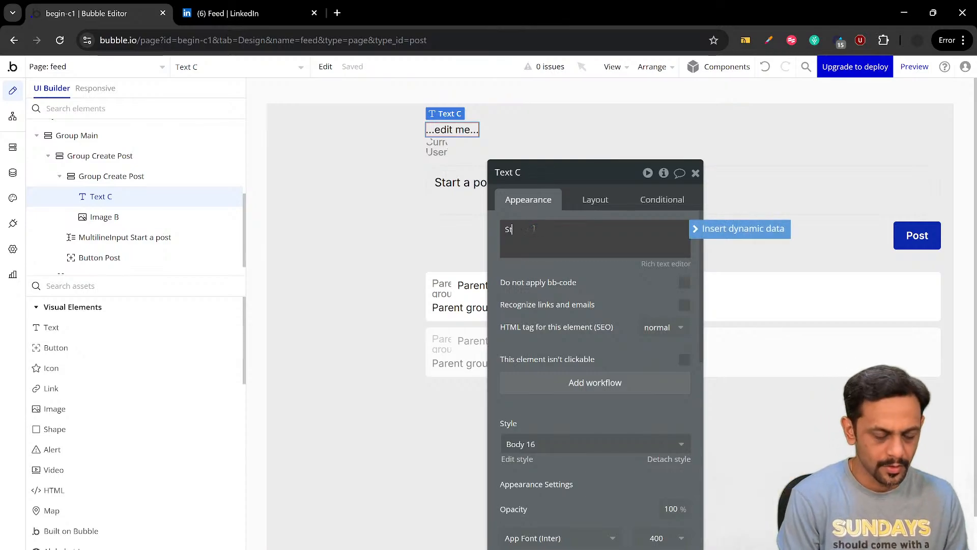
{"action": "type", "text": "art a post"}
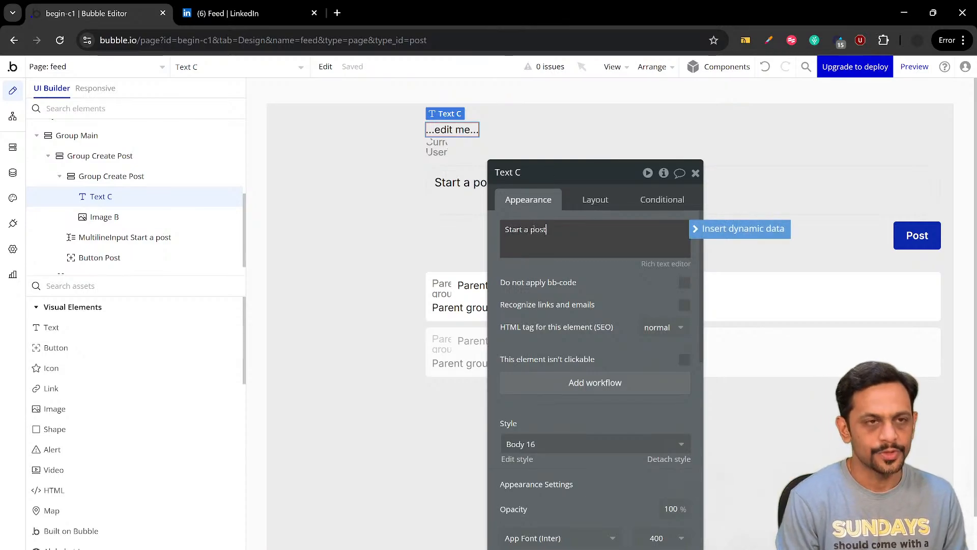
Set the inner Group Create Post's container layout to Row
{"action": "left_click", "coordinate": [516, 145]}
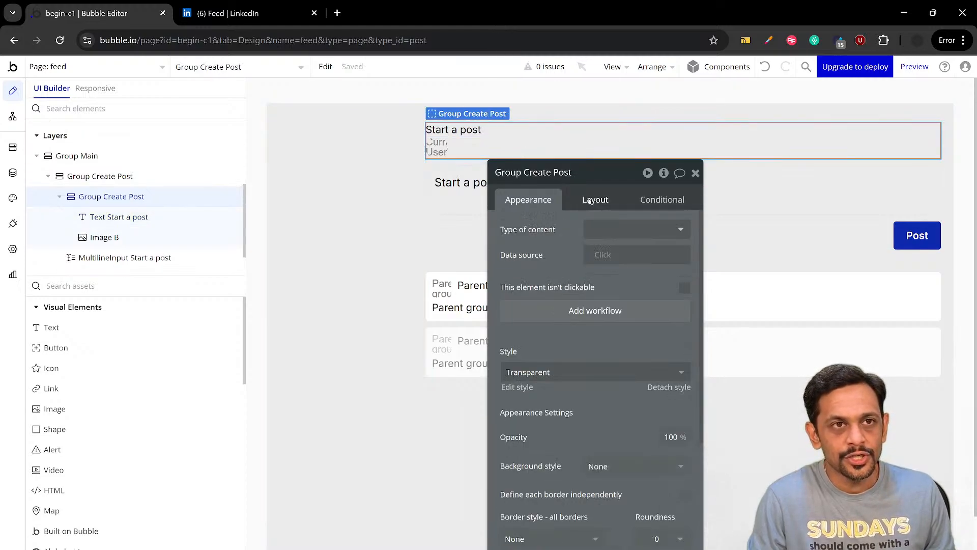
{"action": "left_click", "coordinate": [589, 201]}
{"action": "left_click", "coordinate": [596, 231]}
{"action": "left_click", "coordinate": [601, 290]}
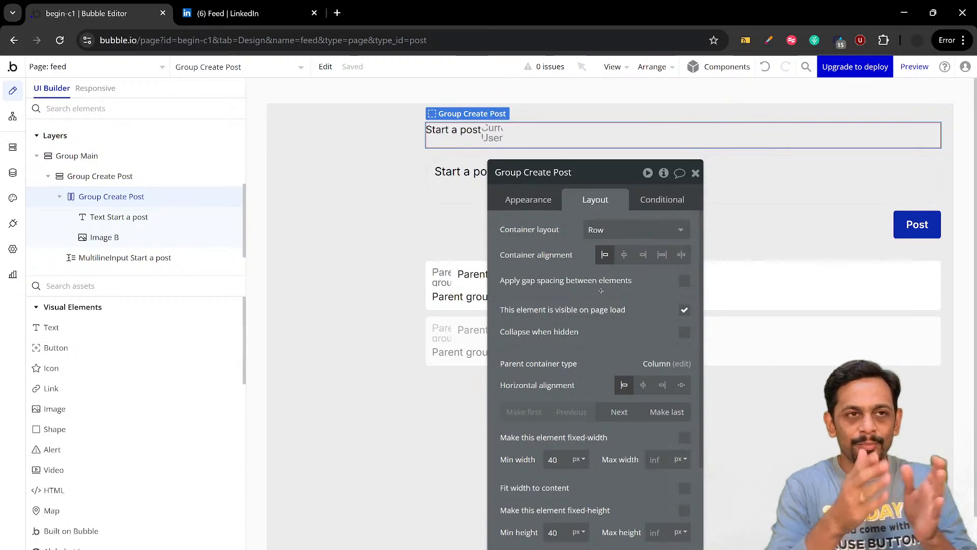
Apply a 20 px column gap in the inner Group Create Post and move the Start a post text after the profile image
{"action": "left_click", "coordinate": [684, 281]}
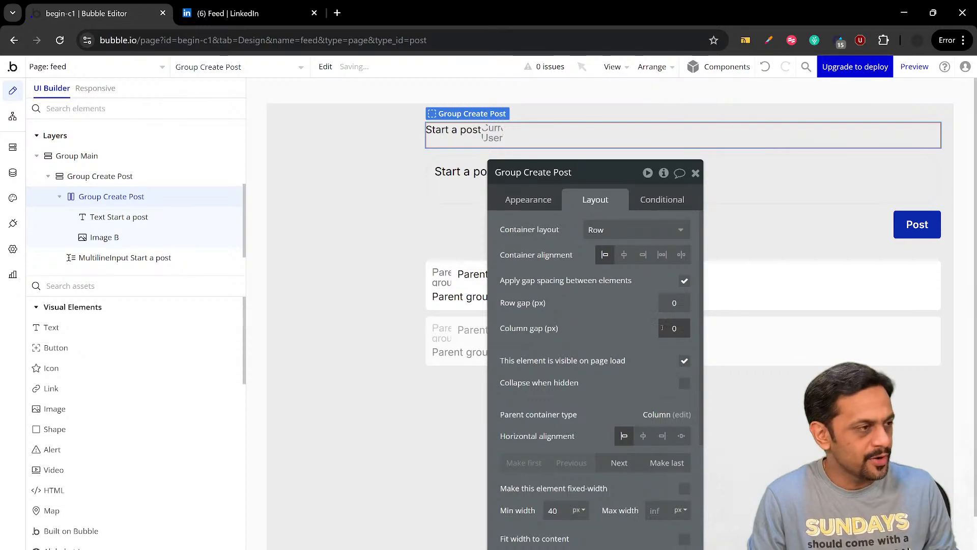
{"action": "left_click", "coordinate": [662, 328]}
{"action": "type", "text": "20"}
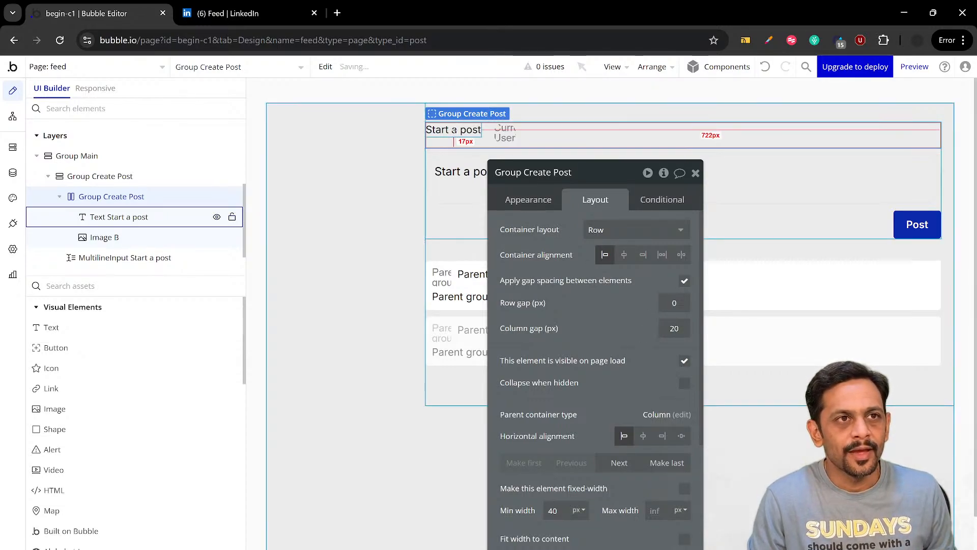
{"action": "left_click", "coordinate": [454, 129]}
{"action": "left_click", "coordinate": [619, 325]}
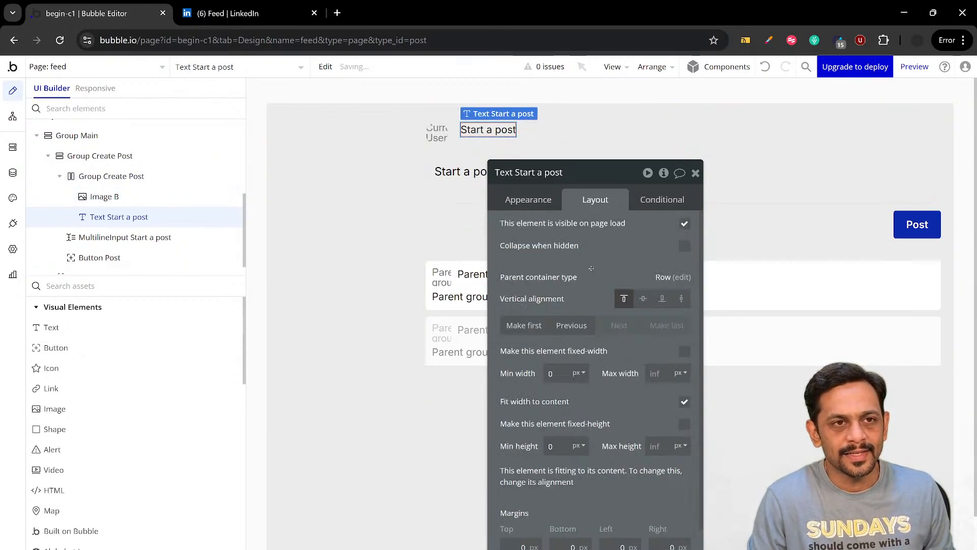
Using LinkedIn's start-a-post box as reference, set the Start a post text's padding to 15 px on all four sides
{"action": "left_click_drag", "start_coordinate": [591, 269], "coordinate": [240, 231]}
{"action": "scroll", "coordinate": [246, 246], "scroll_direction": "down", "scroll_amount": 1}
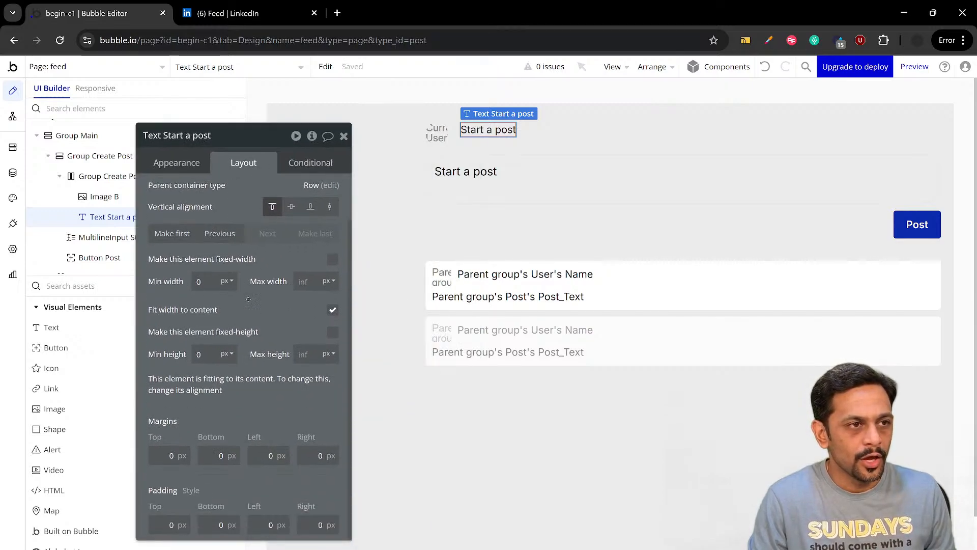
{"action": "left_click", "coordinate": [229, 14]}
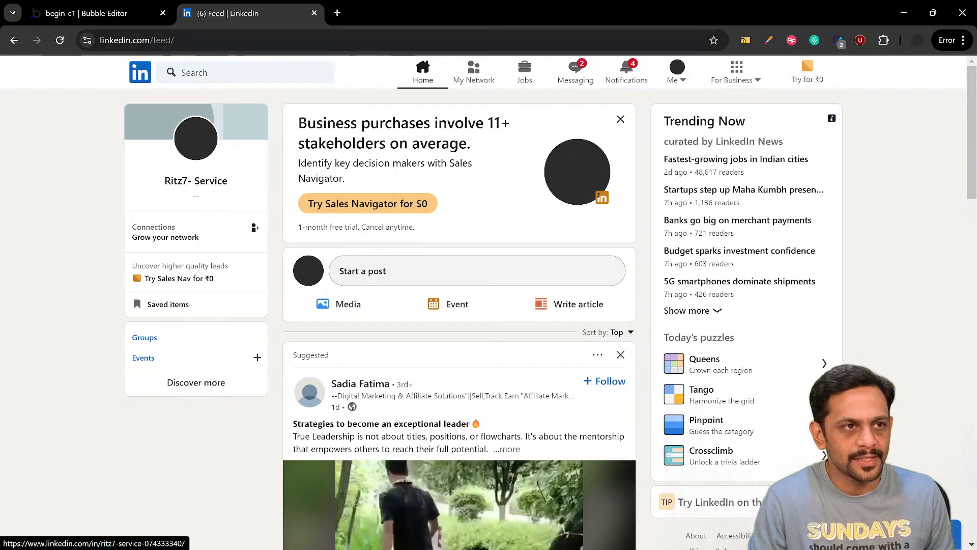
{"action": "left_click", "coordinate": [87, 13]}
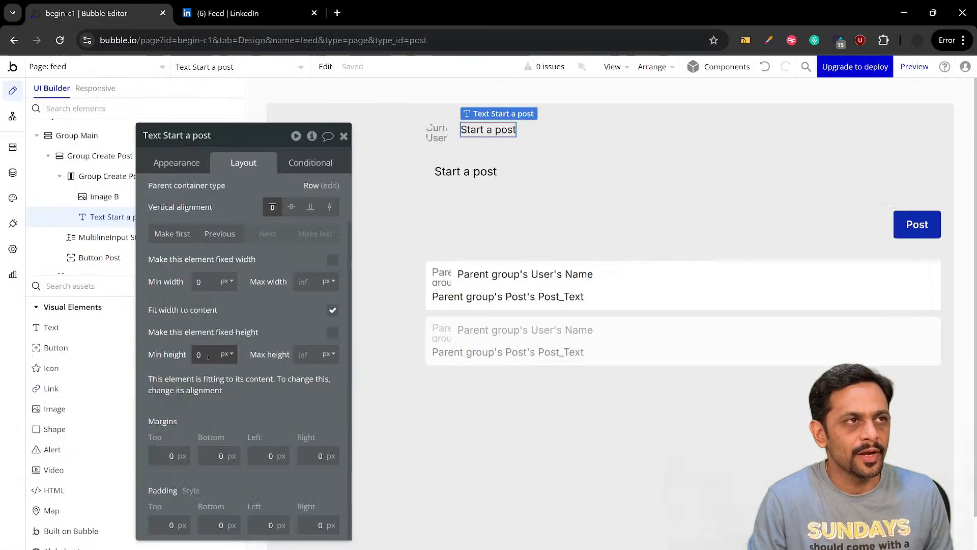
{"action": "left_click", "coordinate": [159, 524]}
{"action": "type", "text": "15"}
{"action": "left_click", "coordinate": [208, 524]}
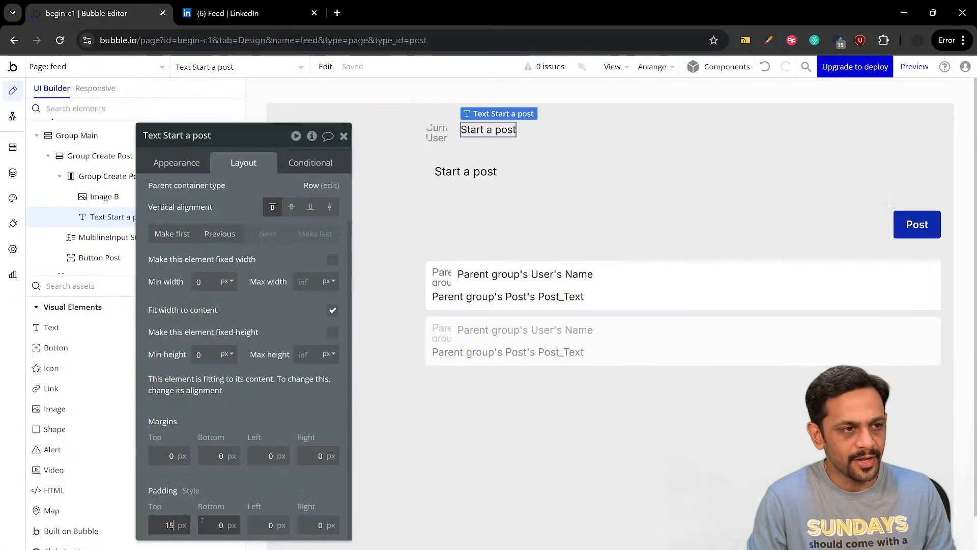
{"action": "type", "text": "15"}
{"action": "left_click", "coordinate": [264, 524]}
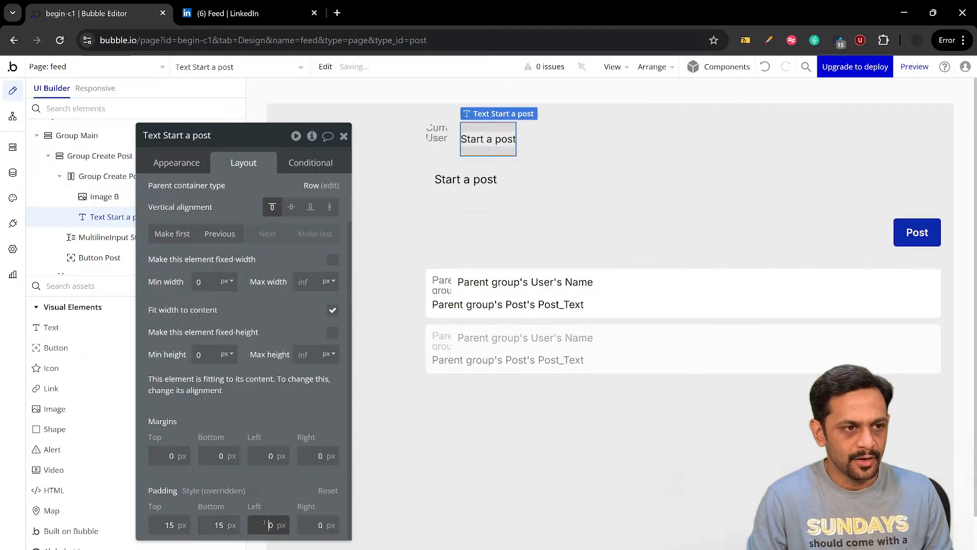
{"action": "left_click", "coordinate": [305, 525]}
{"action": "type", "text": "15"}
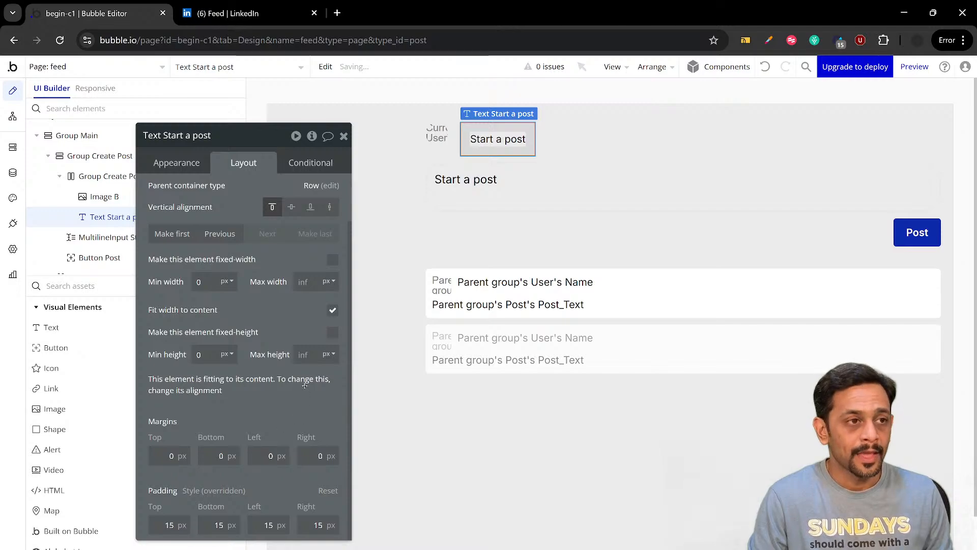
Turn off fitting the Start a post text's width to its content and set its roundness to 20
{"action": "left_click", "coordinate": [333, 310]}
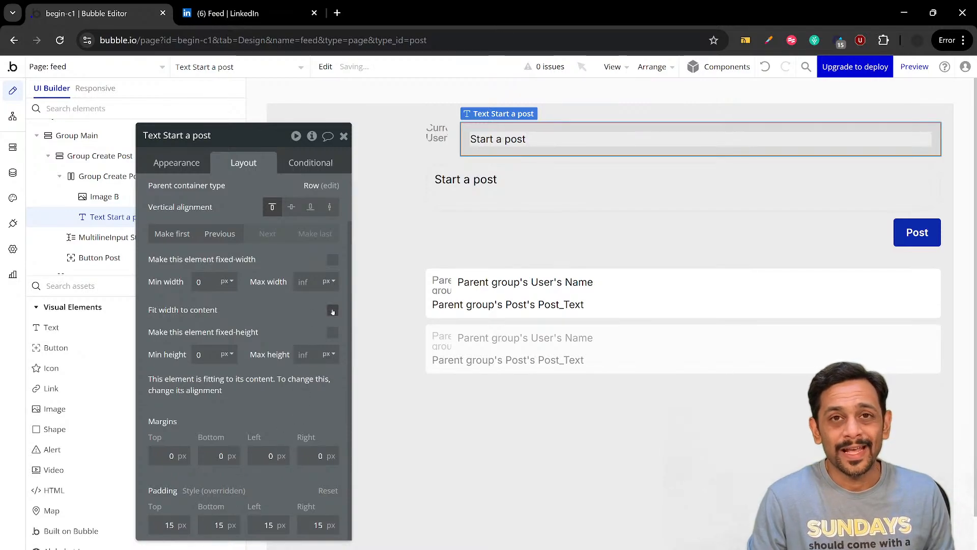
{"action": "left_click", "coordinate": [182, 163]}
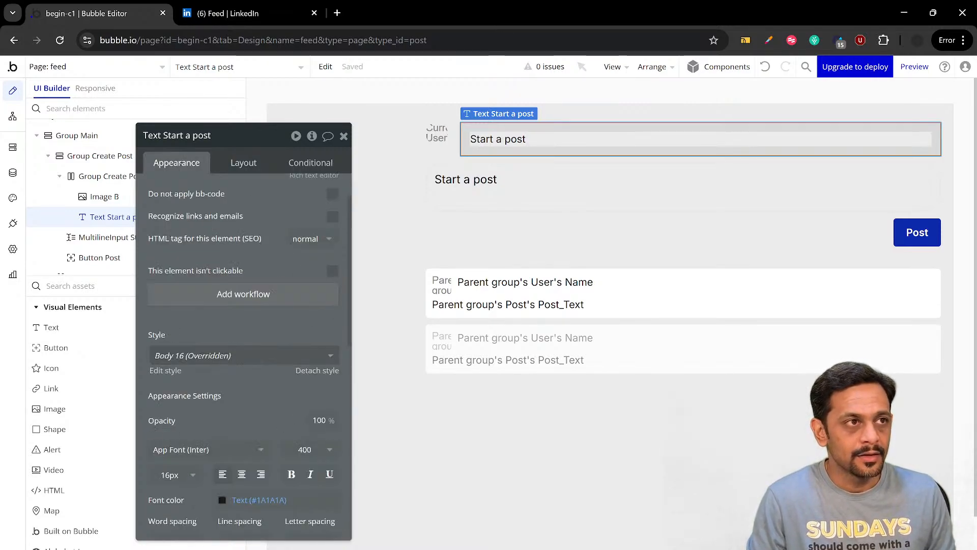
{"action": "scroll", "coordinate": [298, 375], "scroll_direction": "down", "scroll_amount": 6}
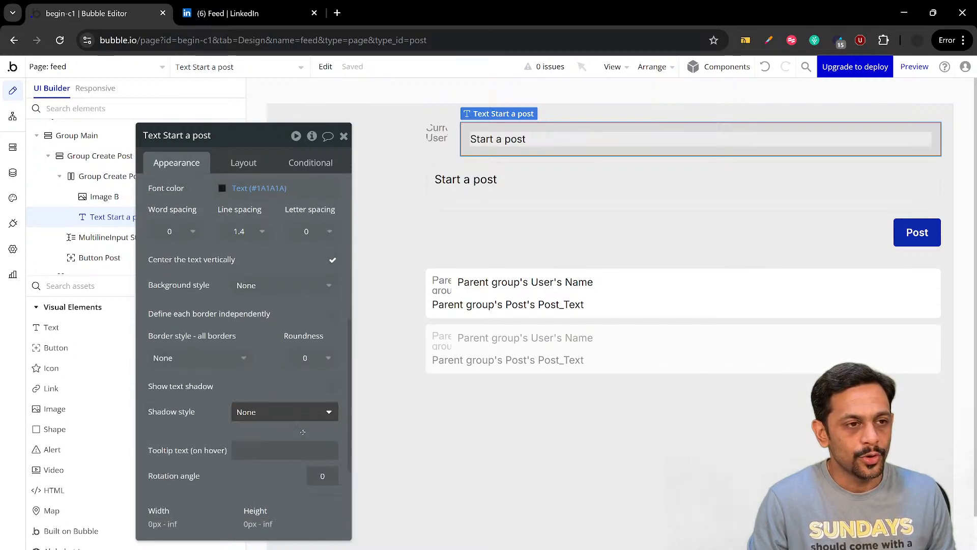
{"action": "left_click", "coordinate": [306, 354]}
{"action": "type", "text": "20"}
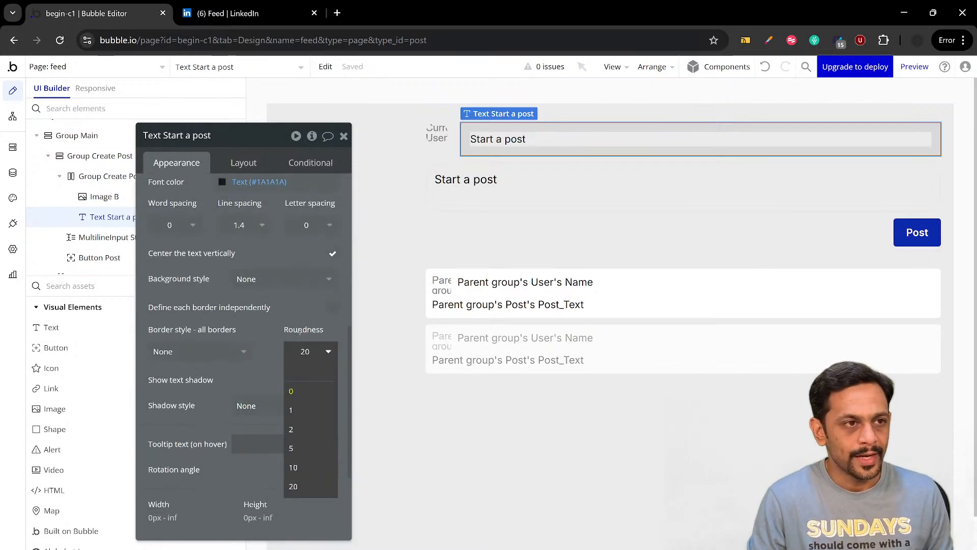
{"action": "left_click", "coordinate": [310, 372]}
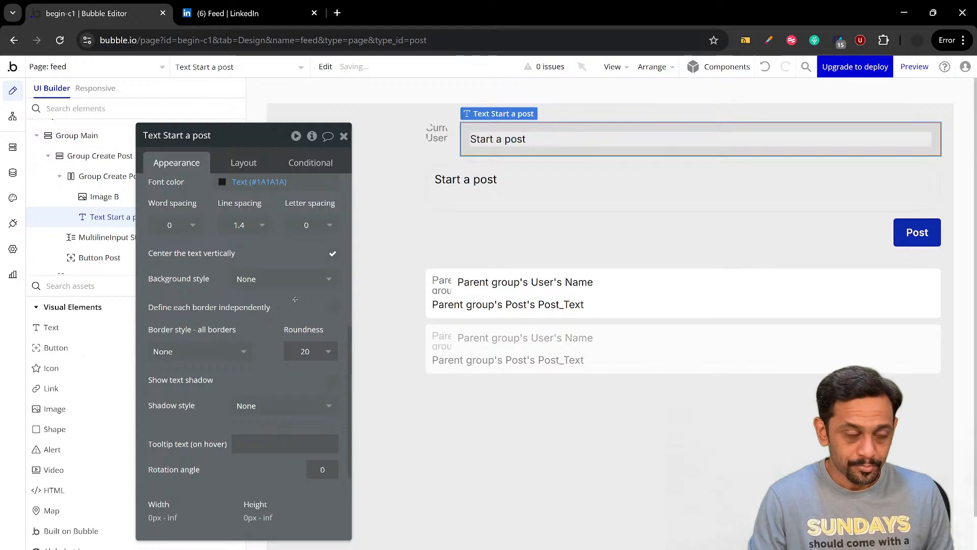
Give the Start a post text a flat background color of light gray #D4D4D4
{"action": "left_click", "coordinate": [268, 283]}
{"action": "left_click", "coordinate": [254, 336]}
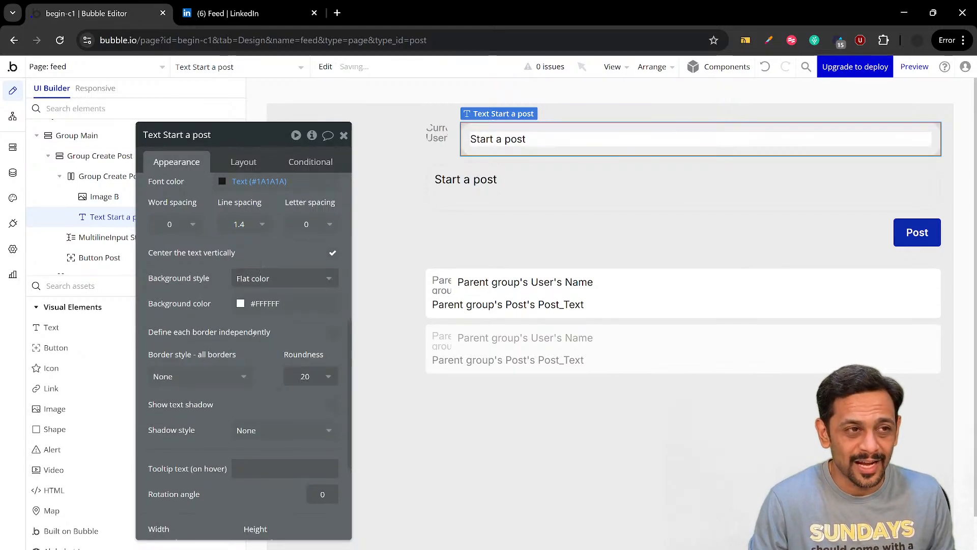
{"action": "left_click", "coordinate": [267, 304]}
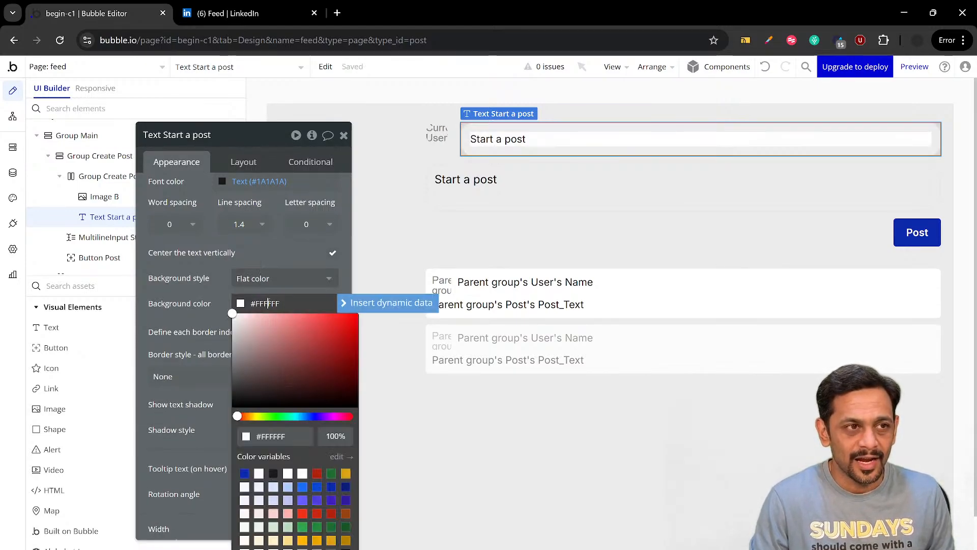
{"action": "double_click", "coordinate": [267, 303]}
{"action": "left_click", "coordinate": [236, 329]}
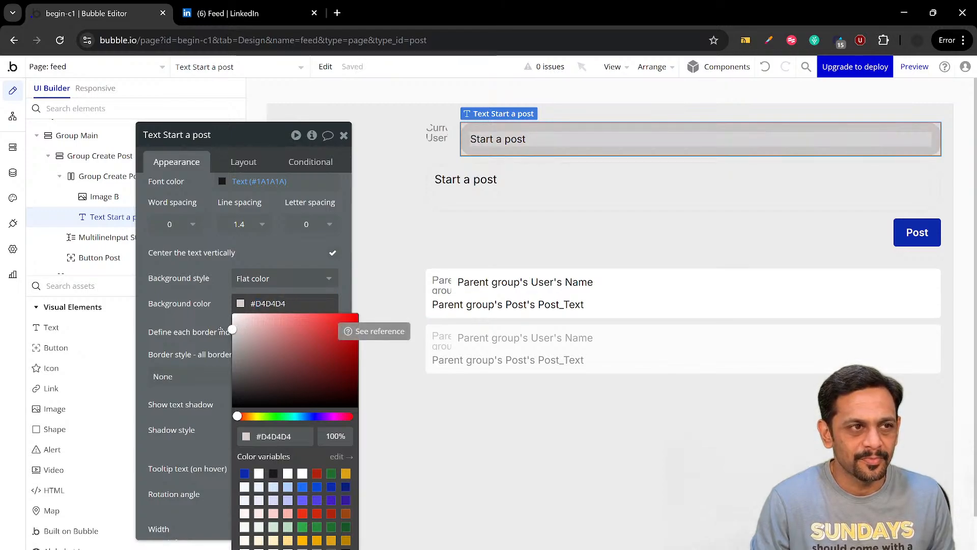
{"action": "left_click", "coordinate": [213, 296]}
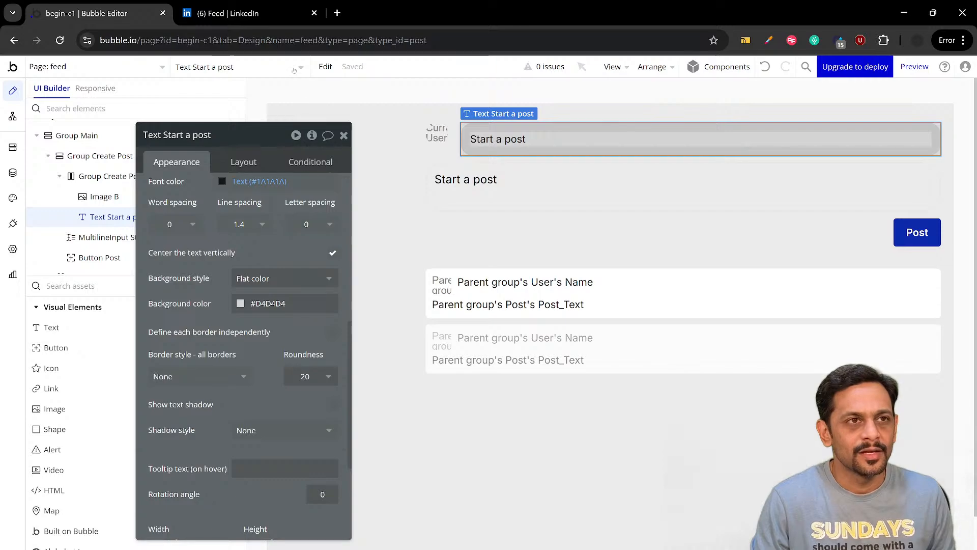
Using LinkedIn's start-a-post box as reference, give the Start a post text a solid border on all sides and set its roundness to 30
{"action": "left_click", "coordinate": [253, 23]}
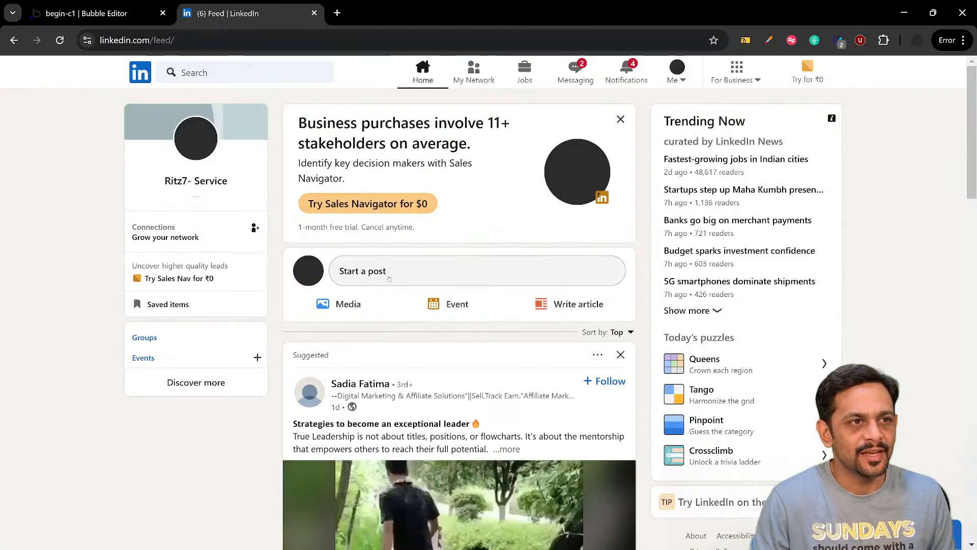
{"action": "left_click", "coordinate": [87, 14]}
{"action": "scroll", "coordinate": [244, 342], "scroll_direction": "down", "scroll_amount": 1}
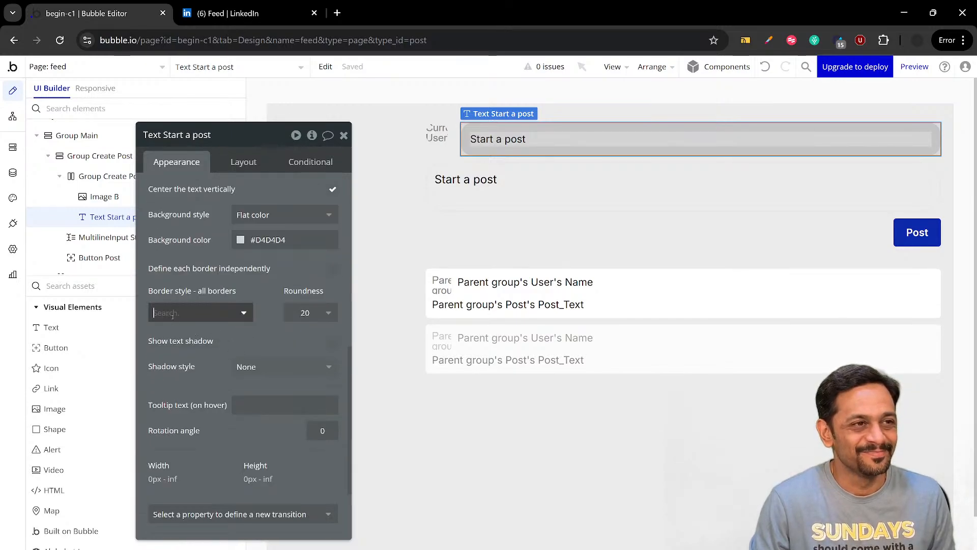
{"action": "left_click", "coordinate": [219, 311]}
{"action": "left_click", "coordinate": [219, 372]}
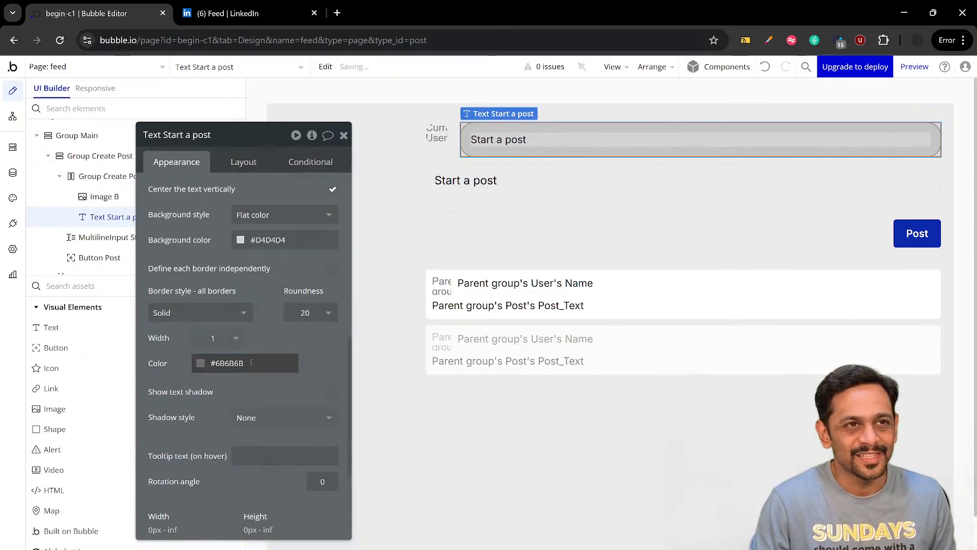
{"action": "left_click", "coordinate": [304, 312]}
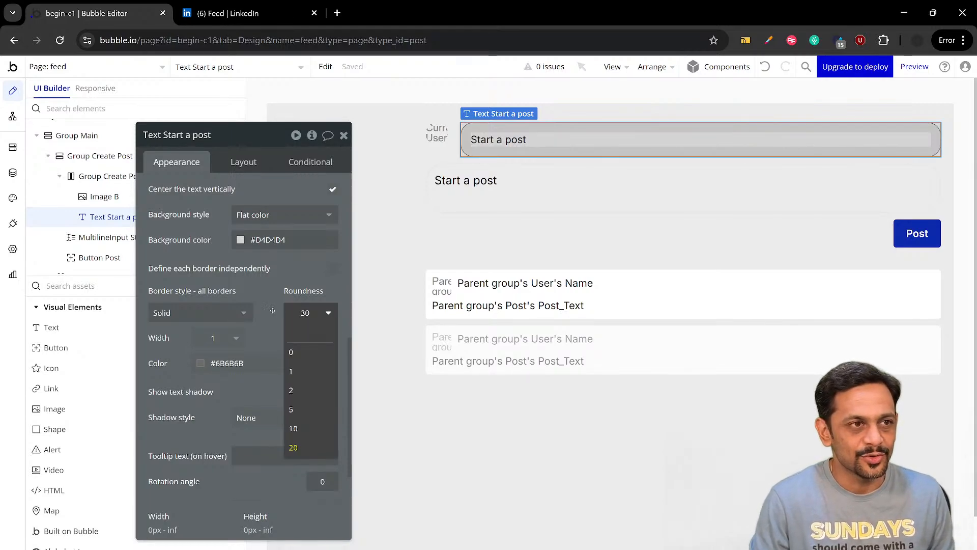
{"action": "left_click", "coordinate": [272, 311]}
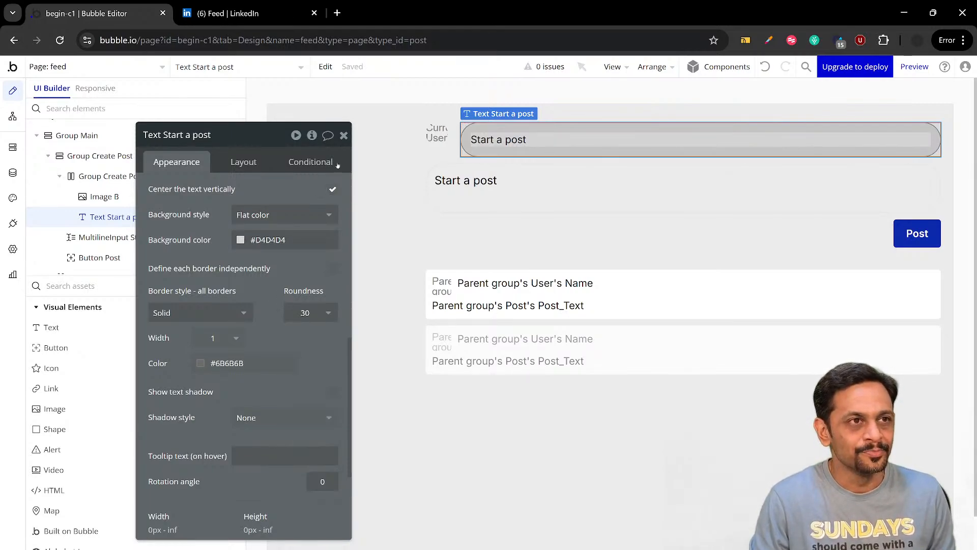
Preview the feed page to check the start-a-post row, and return to the Bubble editor
{"action": "left_click", "coordinate": [343, 135]}
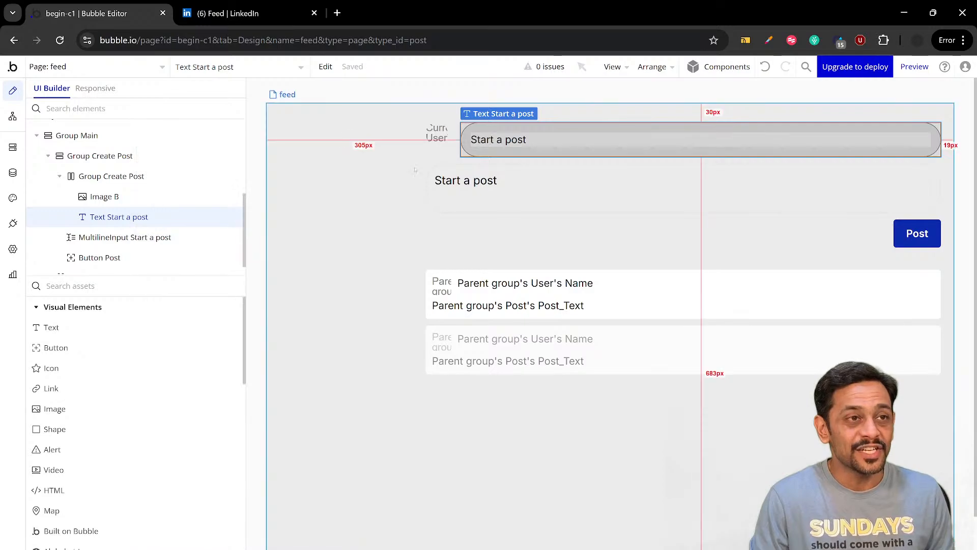
{"action": "left_click", "coordinate": [920, 68]}
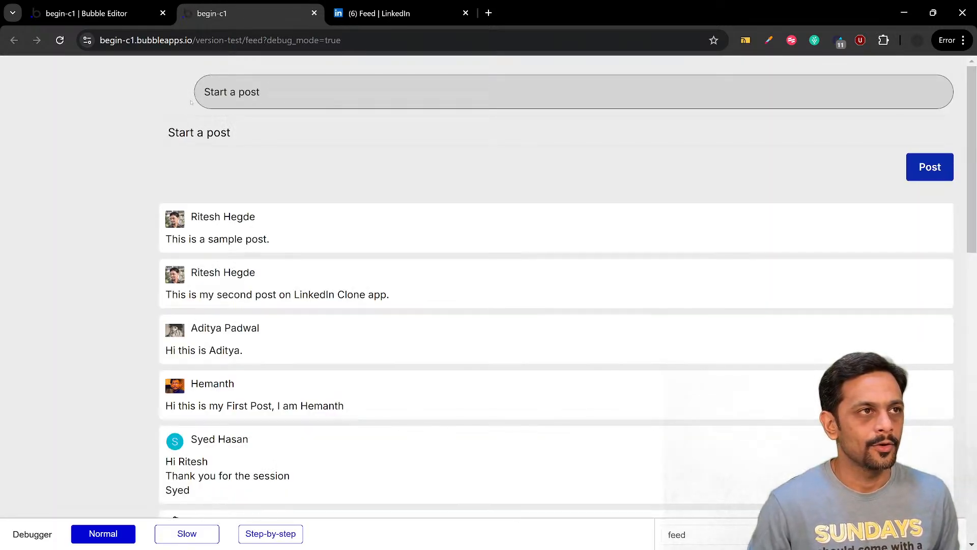
{"action": "left_click", "coordinate": [128, 16]}
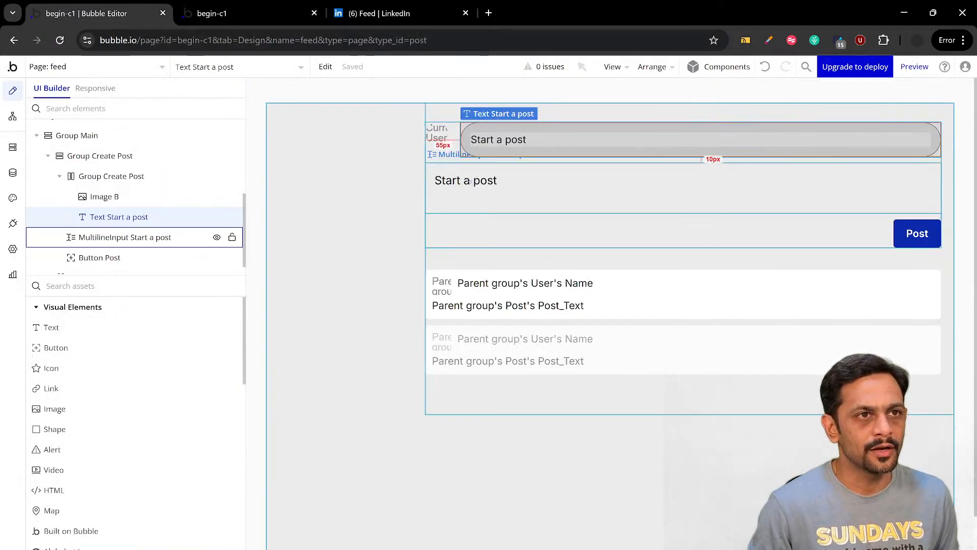
Delete the Start a post multiline input and the Post button from the outer Group Create Post
{"action": "left_click", "coordinate": [125, 237]}
{"action": "key", "text": "Delete"}
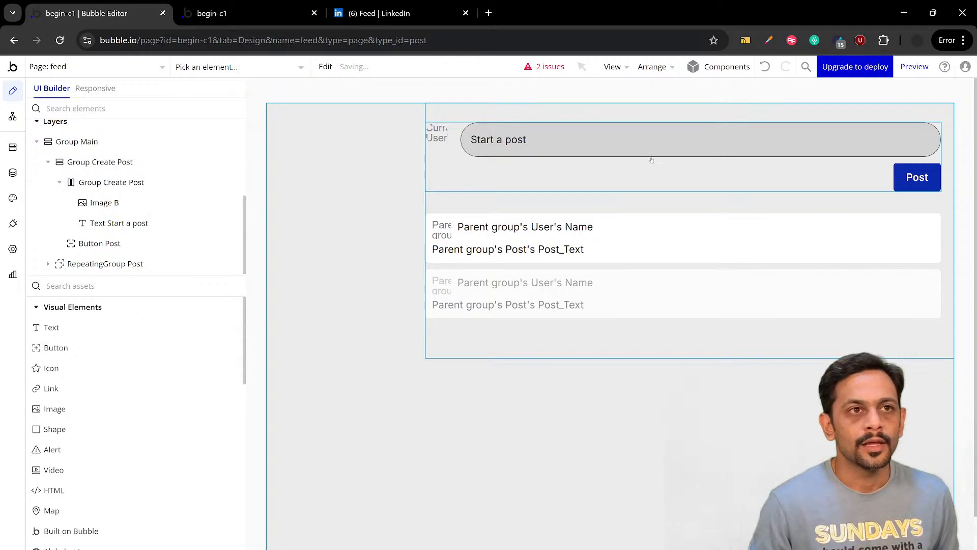
{"action": "left_click", "coordinate": [898, 172]}
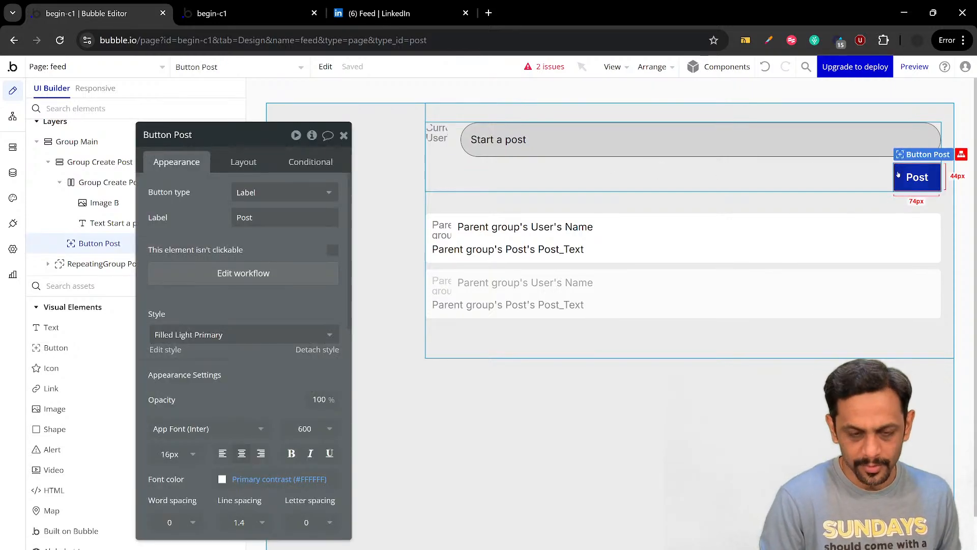
{"action": "key", "text": "Delete"}
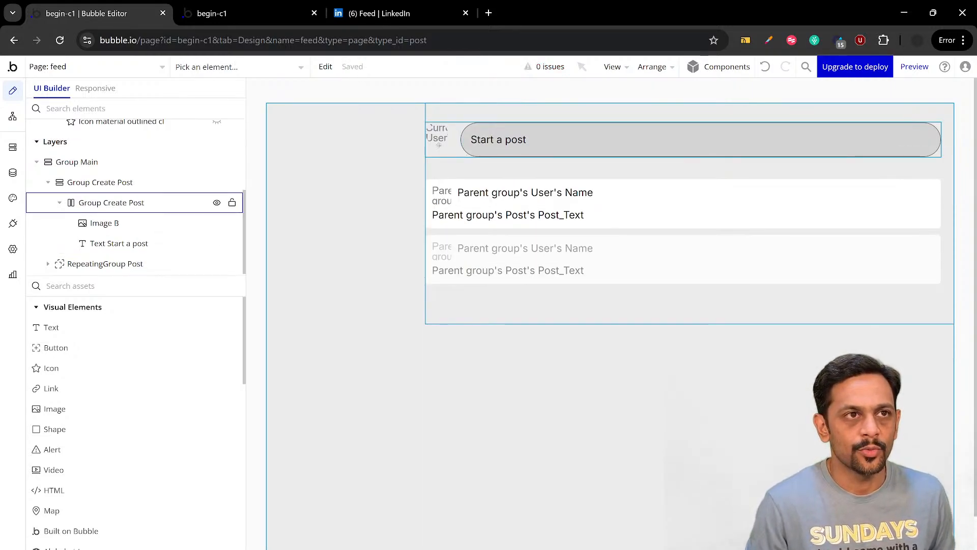
Add an Alphabet Image element to the inner Group Create Post, between the profile image and the Start a post text
{"action": "left_click", "coordinate": [439, 148]}
{"action": "left_click", "coordinate": [436, 133]}
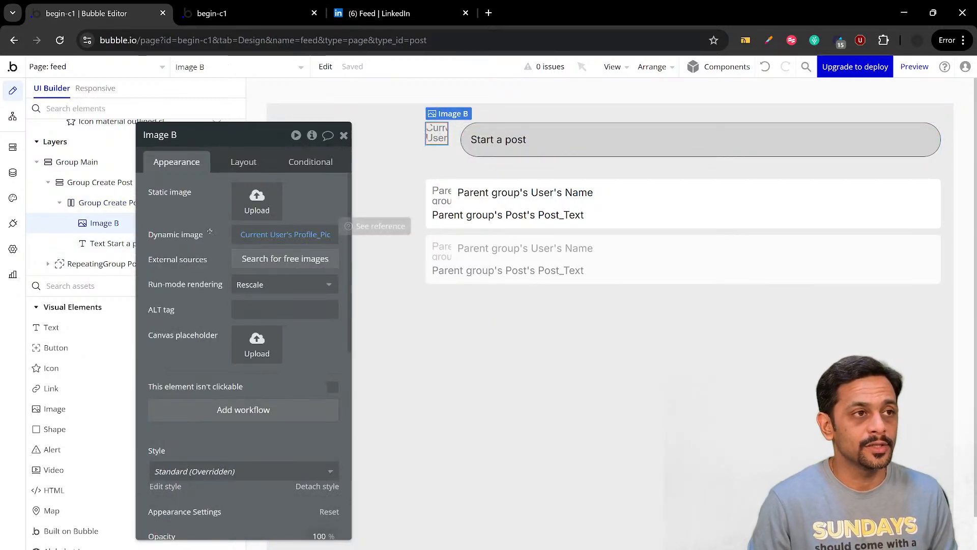
{"action": "left_click", "coordinate": [118, 288]}
{"action": "type", "text": "alpha"}
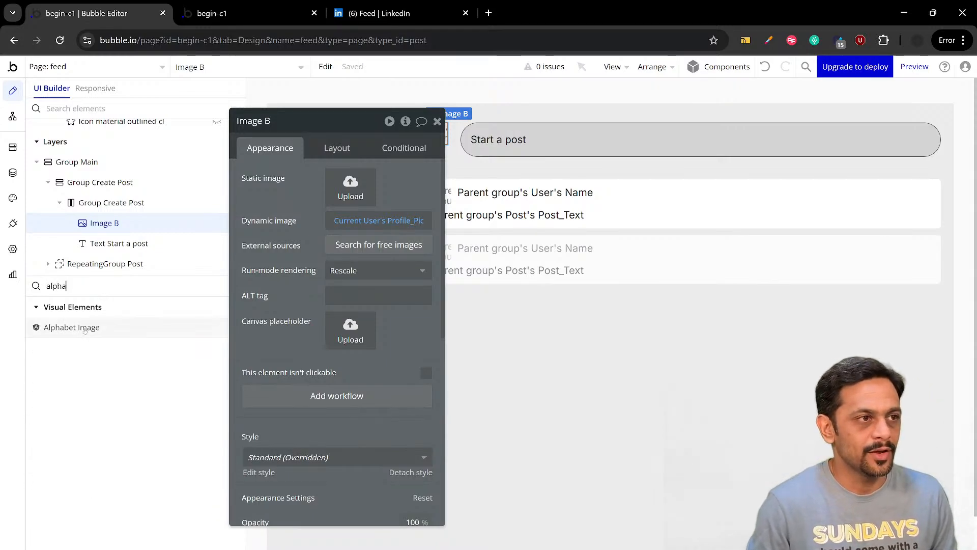
{"action": "left_click", "coordinate": [85, 328]}
{"action": "left_click", "coordinate": [453, 152]}
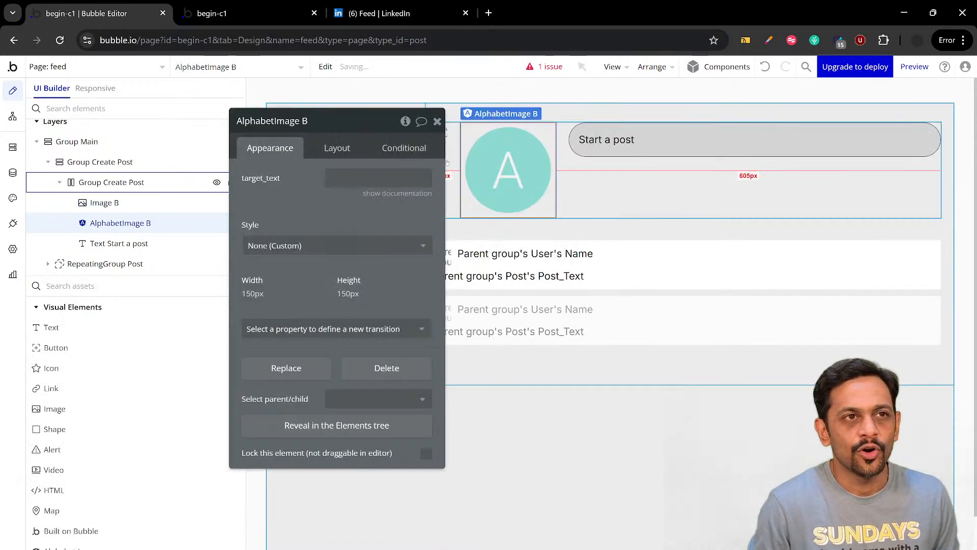
Set the alphabet image's target_text to the dynamic value Current User's Name
{"action": "left_click", "coordinate": [386, 178]}
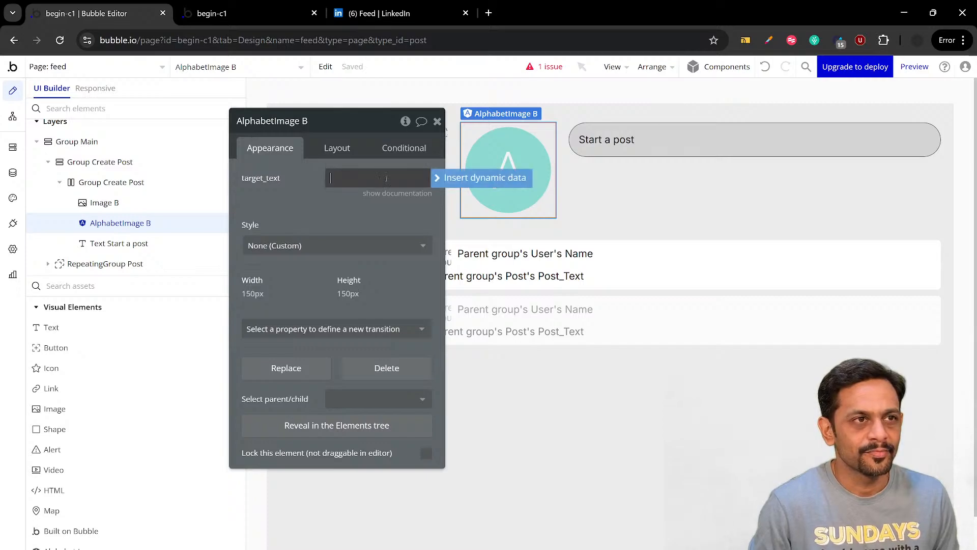
{"action": "left_click", "coordinate": [443, 178]}
{"action": "left_click", "coordinate": [374, 226]}
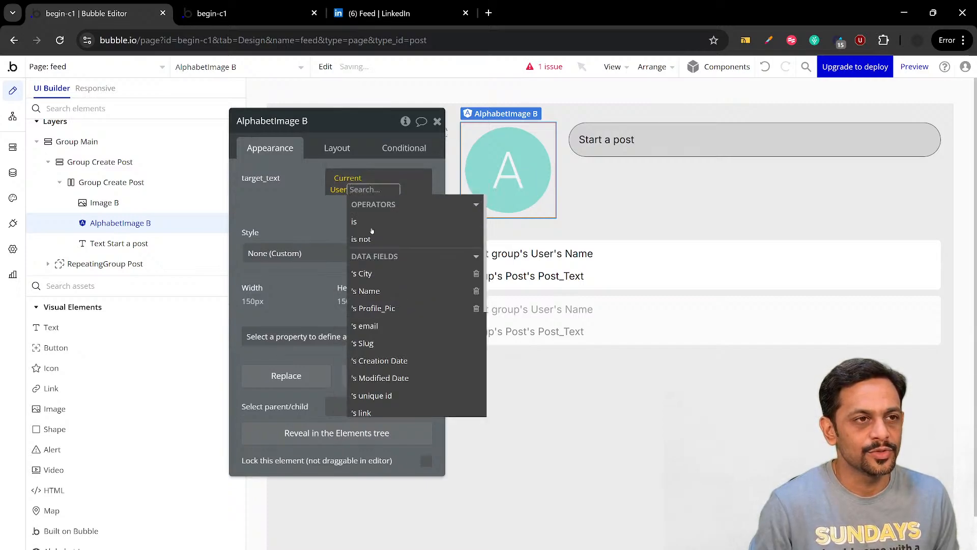
{"action": "left_click", "coordinate": [371, 290]}
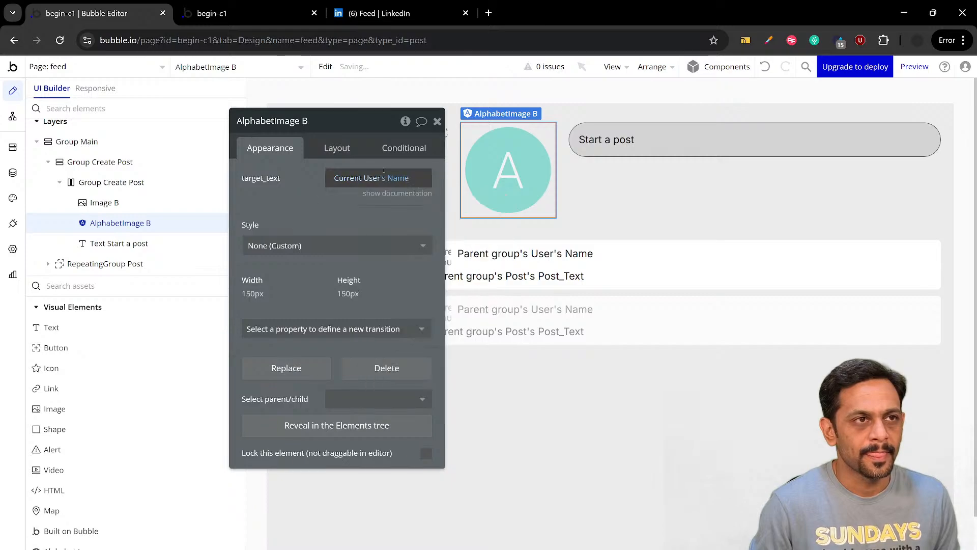
Set the alphabet image's width and height to 1
{"action": "left_click", "coordinate": [339, 148]}
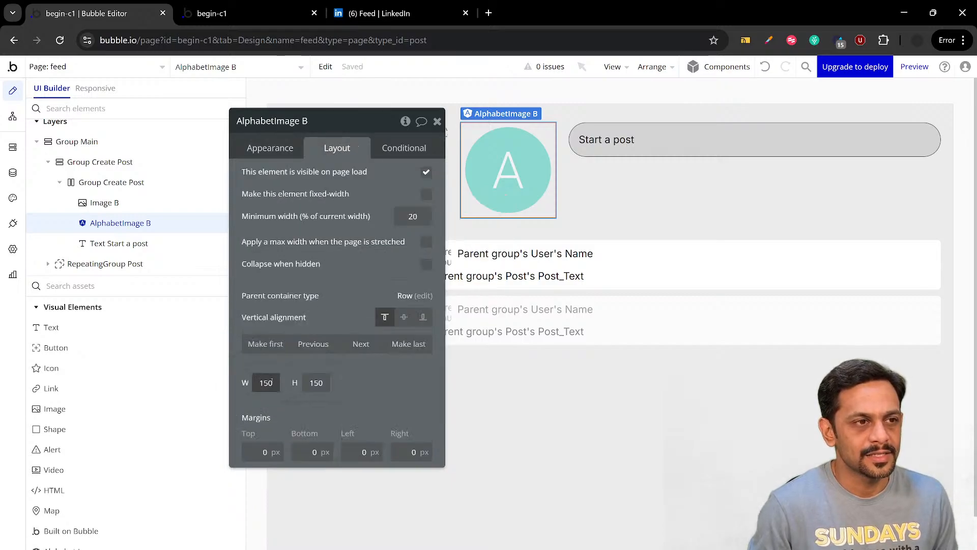
{"action": "key", "text": "Tab"}
{"action": "type", "text": "1"}
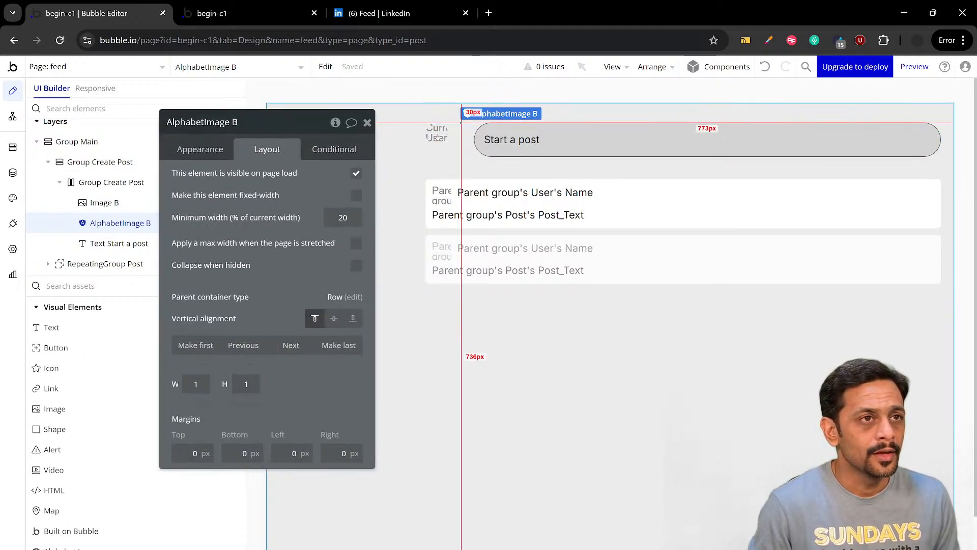
Define a condition on the profile image for when Current User's Profile_Pic is empty
{"action": "left_click", "coordinate": [439, 140]}
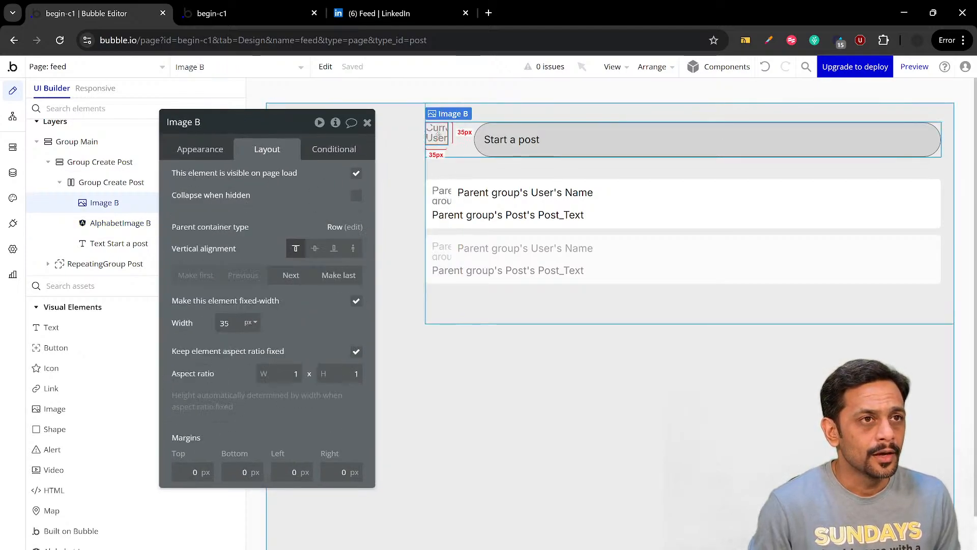
{"action": "left_click", "coordinate": [334, 149]}
{"action": "left_click", "coordinate": [265, 182]}
{"action": "left_click", "coordinate": [219, 187]}
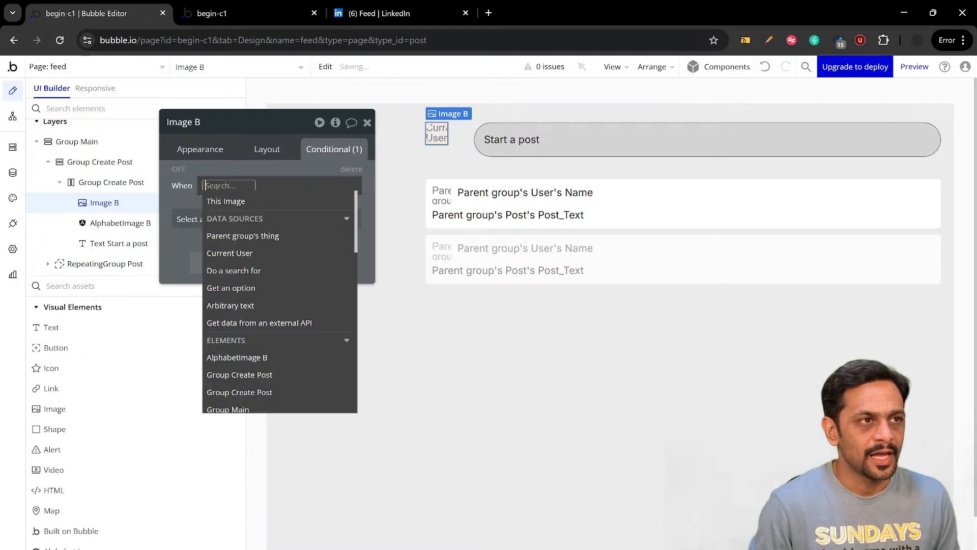
{"action": "left_click", "coordinate": [231, 253]}
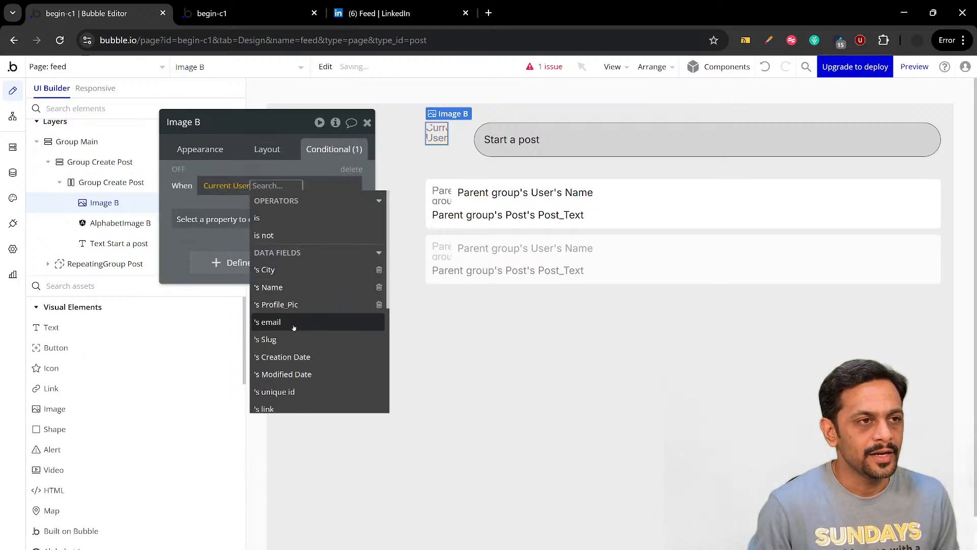
{"action": "left_click", "coordinate": [303, 244]}
{"action": "left_click", "coordinate": [314, 217]}
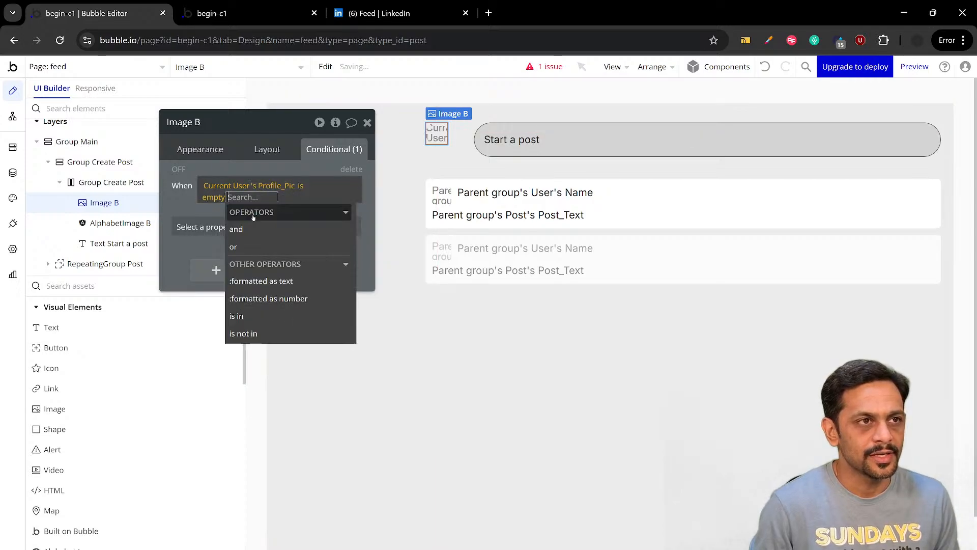
Make the profile image's empty-picture condition change its image source to the dynamic value AlphabetImage B's current image
{"action": "left_click", "coordinate": [189, 220]}
{"action": "left_click", "coordinate": [186, 275]}
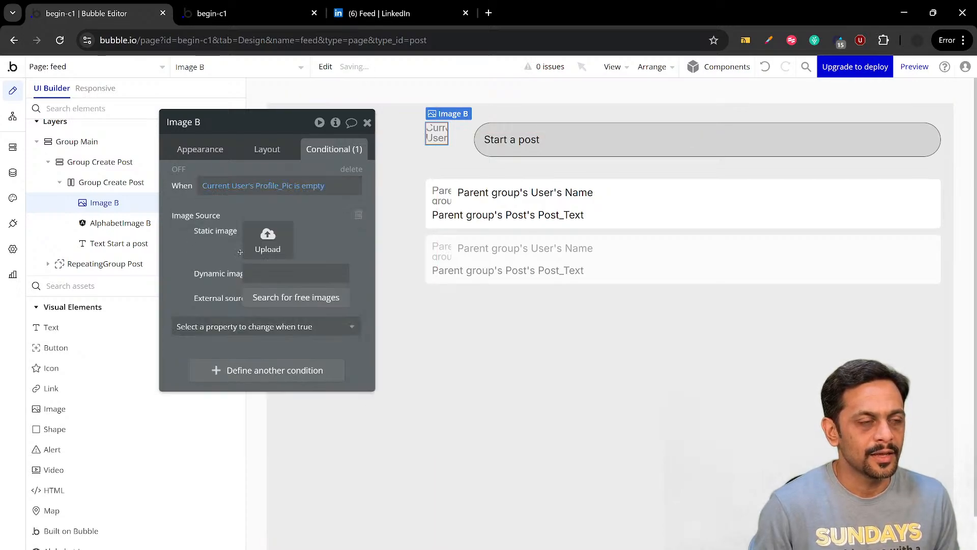
{"action": "left_click", "coordinate": [257, 273]}
{"action": "type", "text": "alp"}
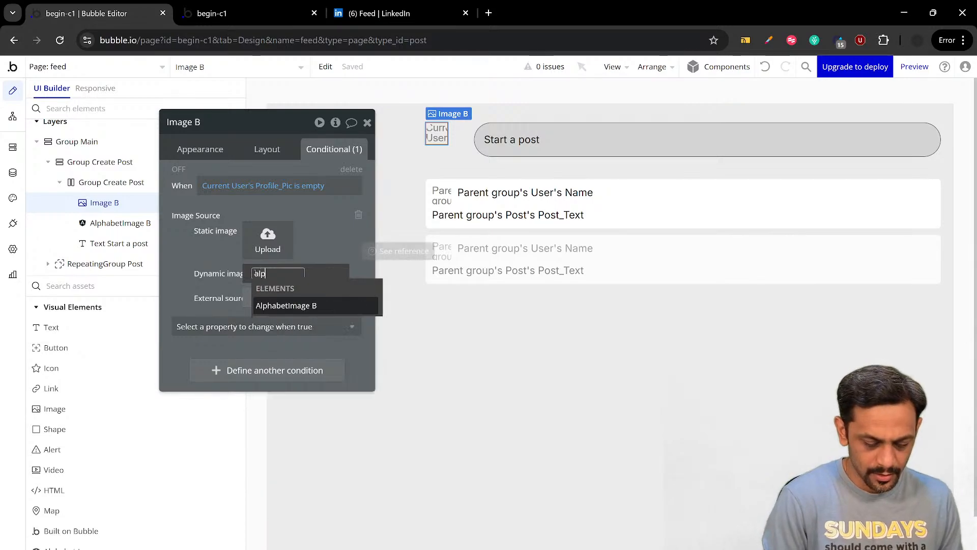
{"action": "left_click", "coordinate": [291, 306]}
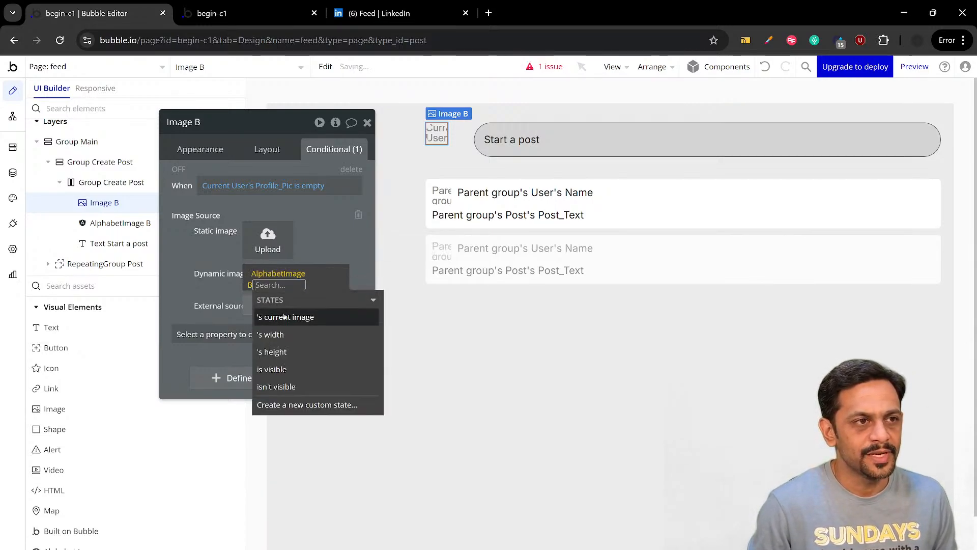
{"action": "left_click", "coordinate": [284, 319]}
{"action": "left_click", "coordinate": [204, 251]}
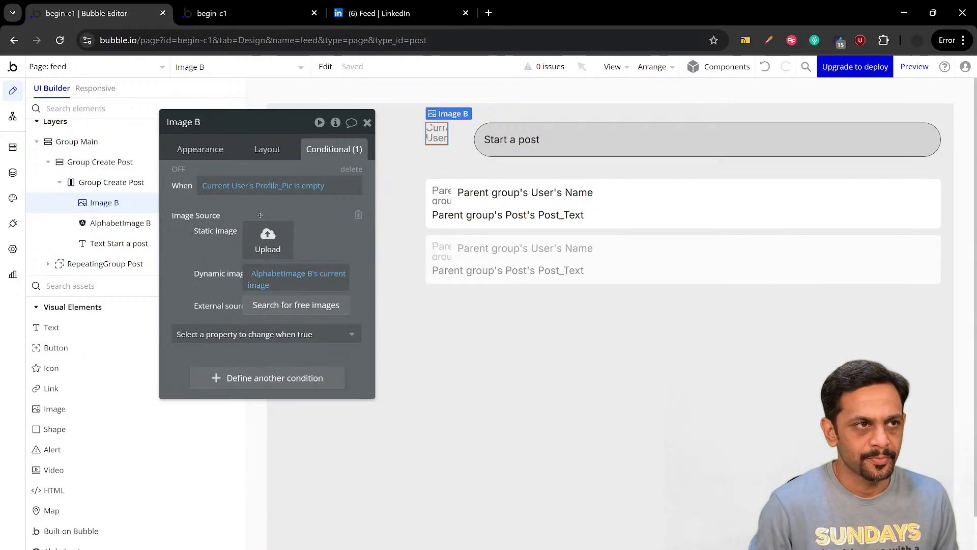
Set the inner Group Create Post's column gap to 10 px and check the row in the app preview
{"action": "left_click", "coordinate": [112, 182]}
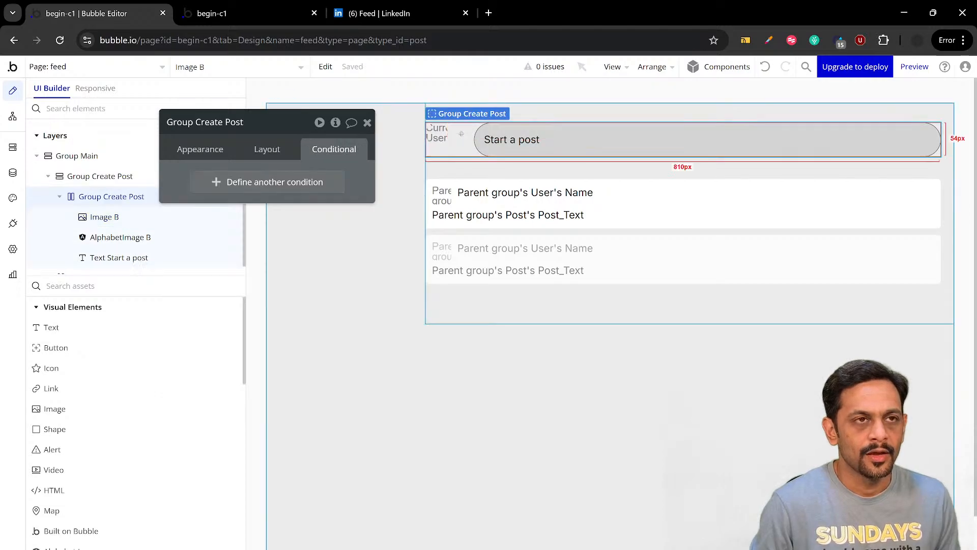
{"action": "left_click", "coordinate": [266, 150]}
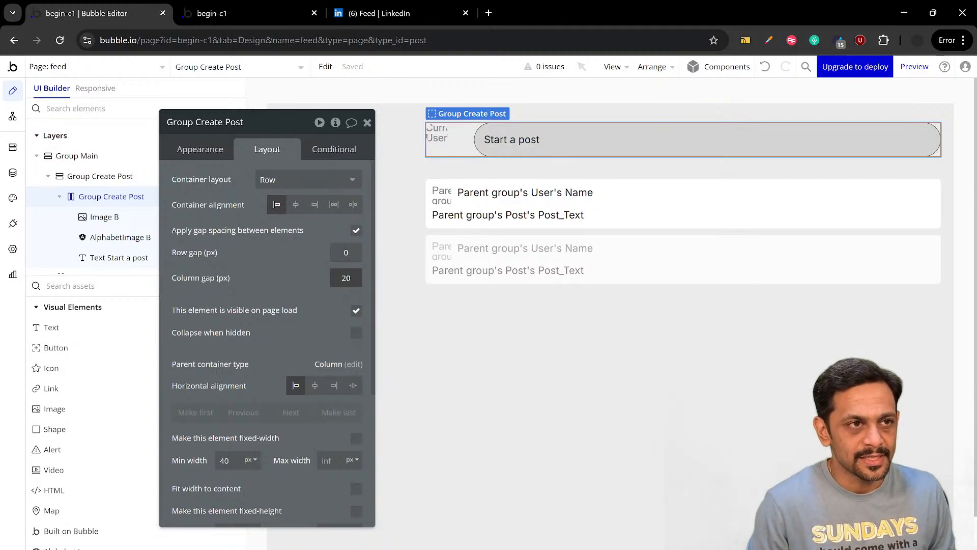
{"action": "key", "text": "BackSpace"}
{"action": "key", "text": "BackSpace"}
{"action": "type", "text": "10"}
{"action": "key", "text": "Return"}
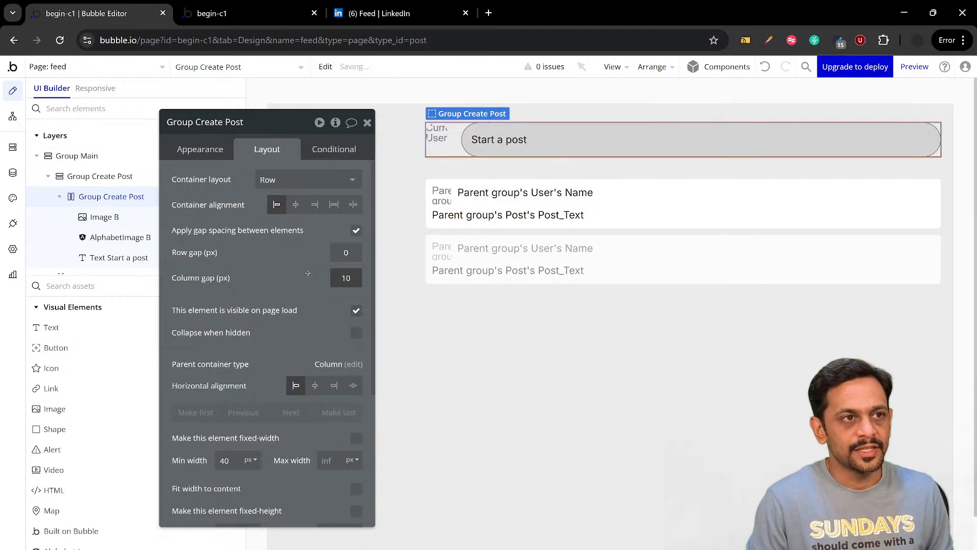
{"action": "left_click", "coordinate": [368, 123]}
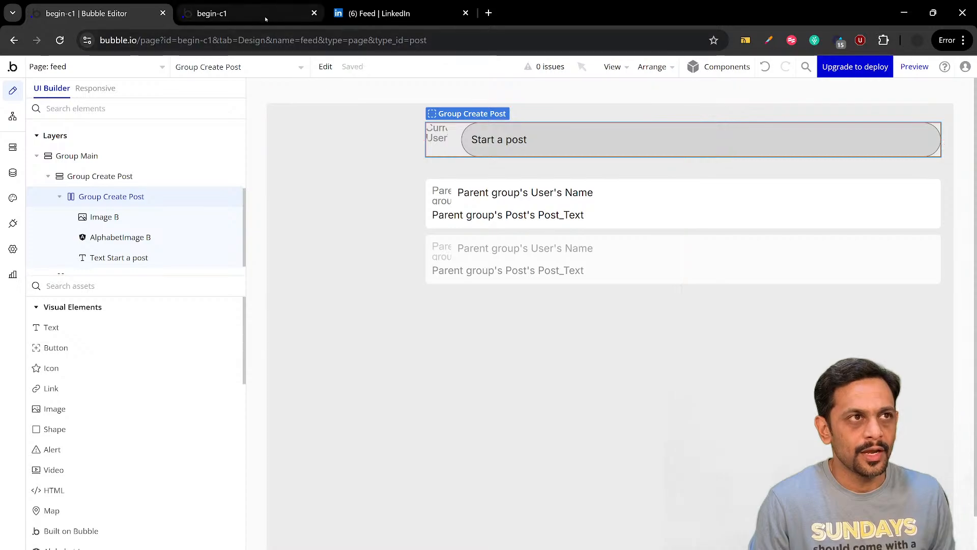
{"action": "left_click", "coordinate": [239, 13]}
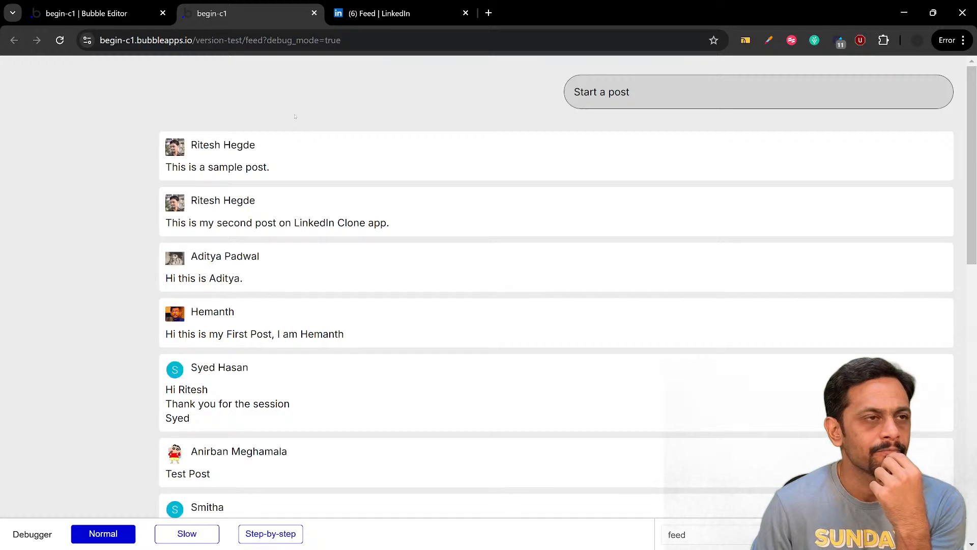
Make AlphabetImage B fixed-width in the editor and check the feed page preview again
{"action": "left_click", "coordinate": [86, 14]}
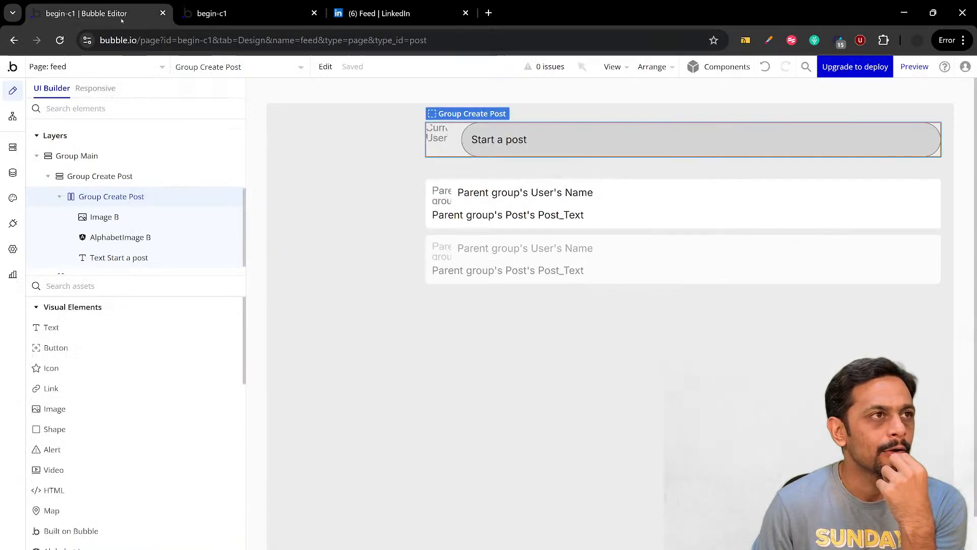
{"action": "double_click", "coordinate": [178, 237]}
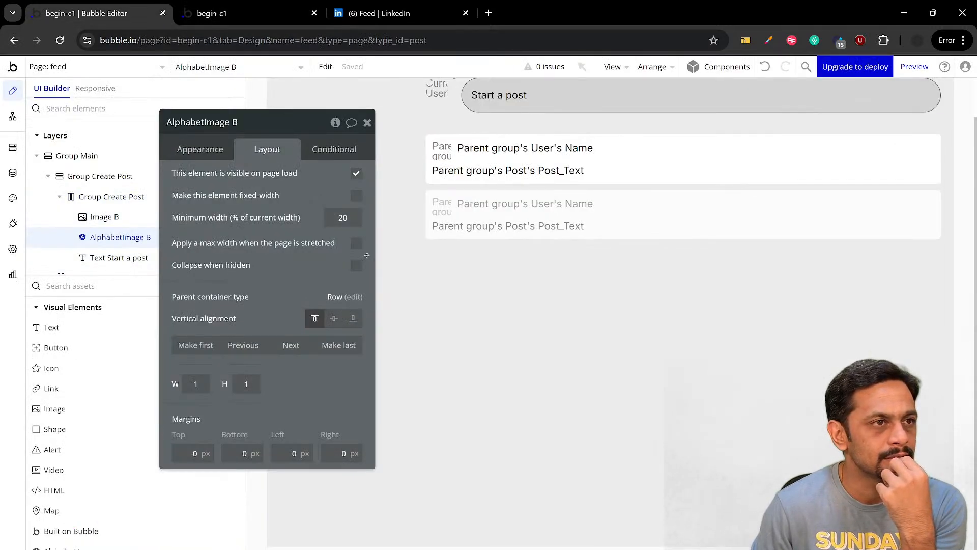
{"action": "left_click", "coordinate": [357, 196]}
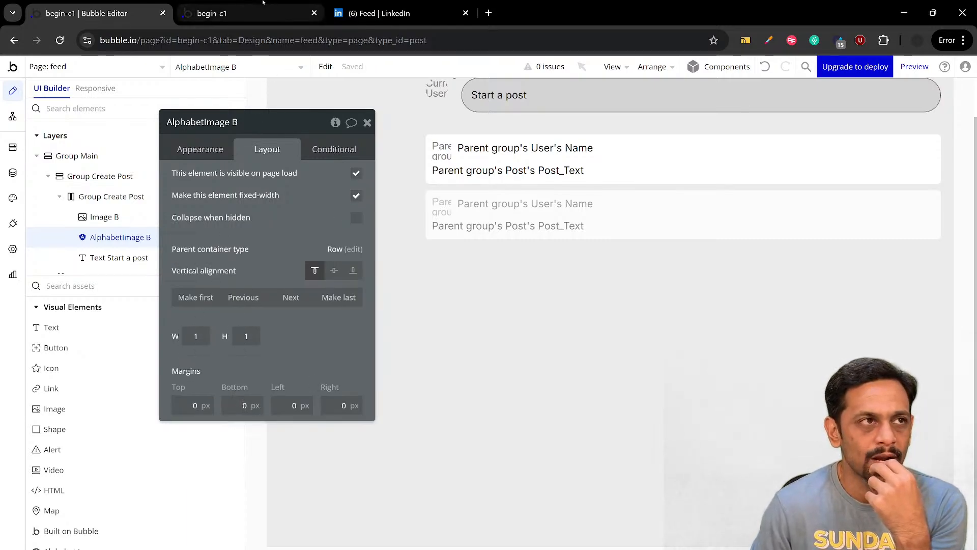
{"action": "left_click", "coordinate": [236, 14]}
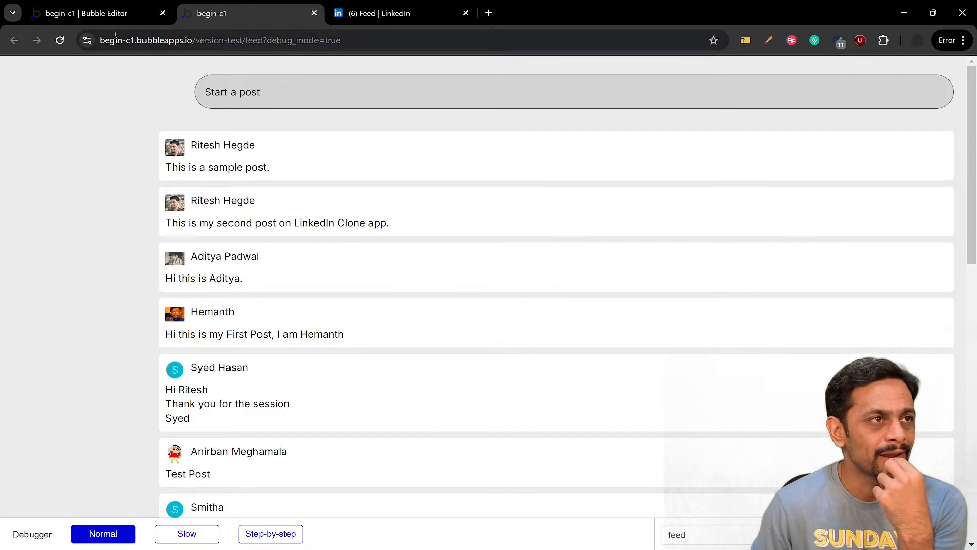
Run the app as the last user listed under All Users in the app data, and compare the start-a-post row with LinkedIn's feed
{"action": "left_click", "coordinate": [109, 14]}
{"action": "left_click", "coordinate": [13, 172]}
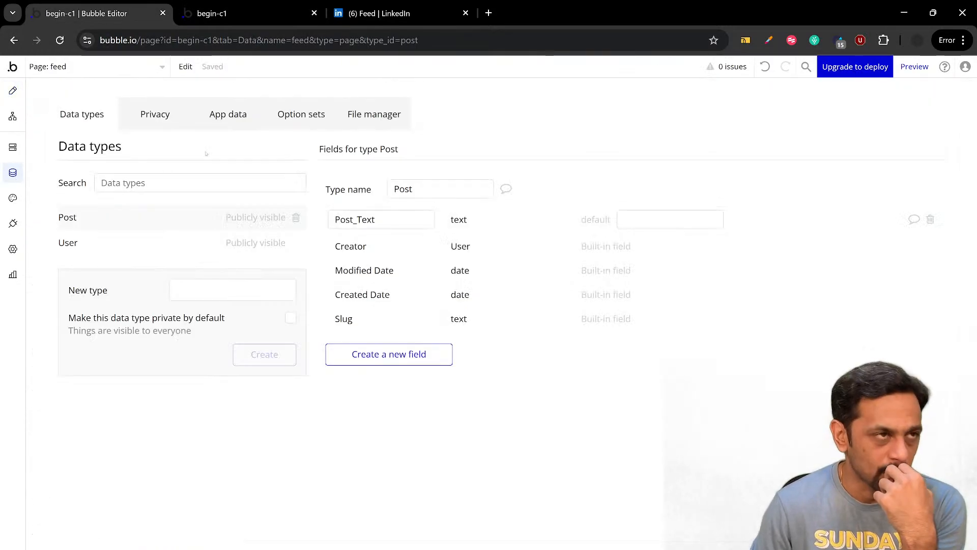
{"action": "left_click", "coordinate": [223, 118]}
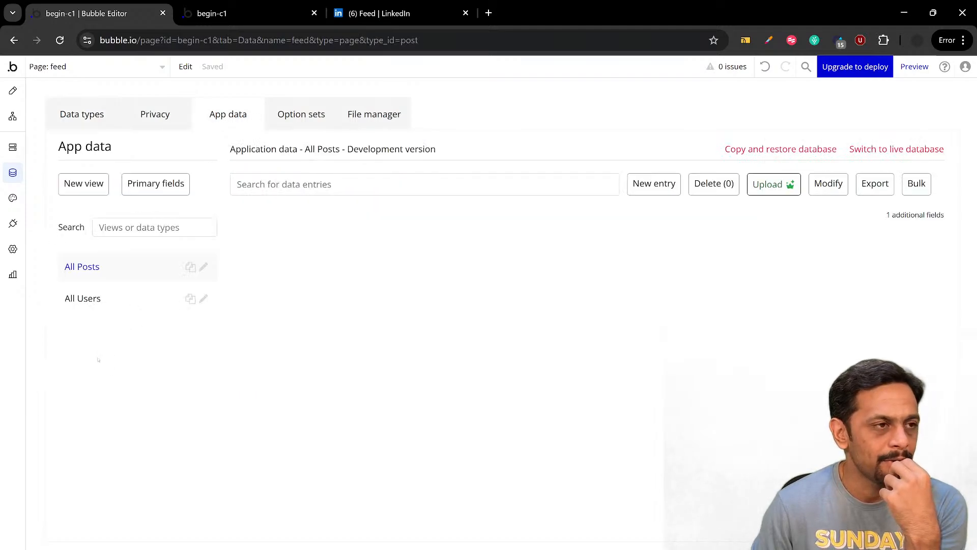
{"action": "left_click", "coordinate": [121, 301]}
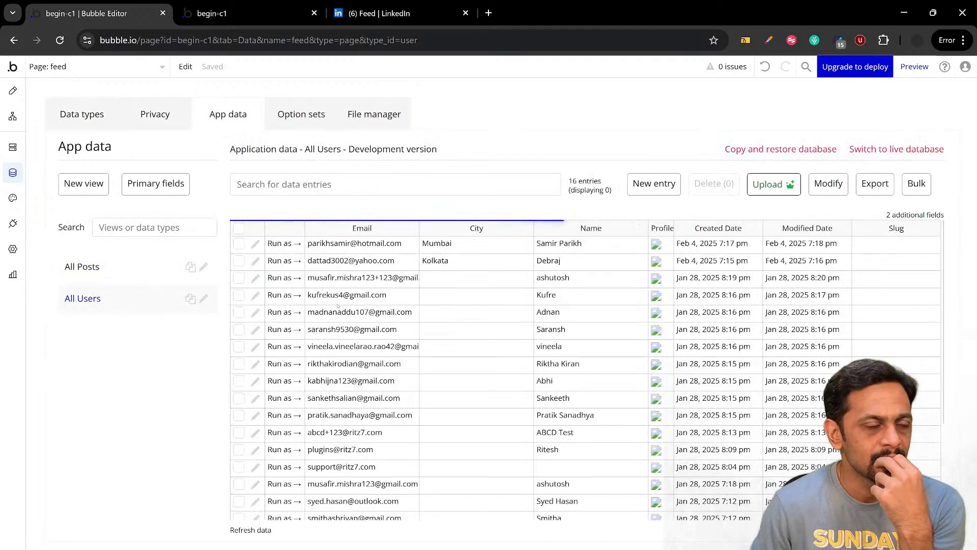
{"action": "scroll", "coordinate": [275, 491], "scroll_direction": "down", "scroll_amount": 3}
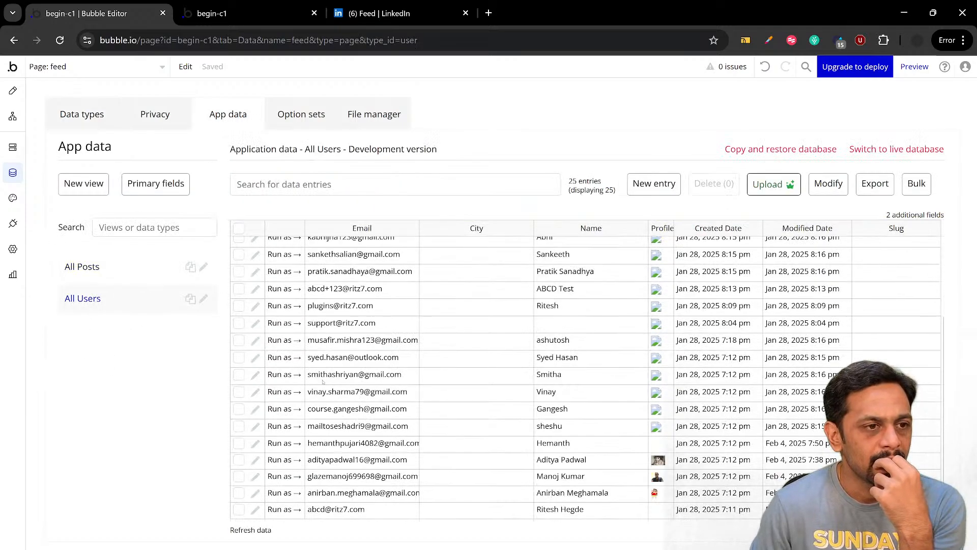
{"action": "left_click", "coordinate": [281, 510]}
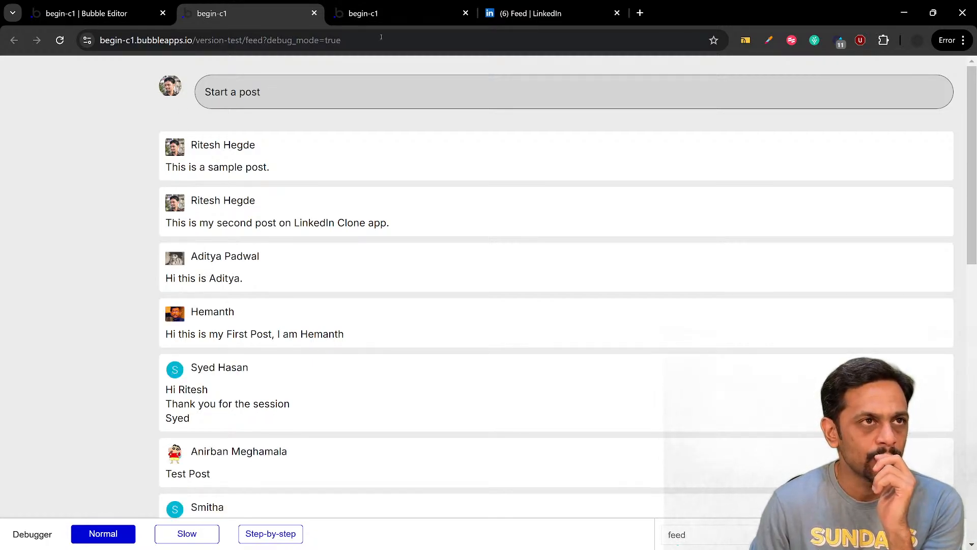
{"action": "left_click", "coordinate": [531, 13]}
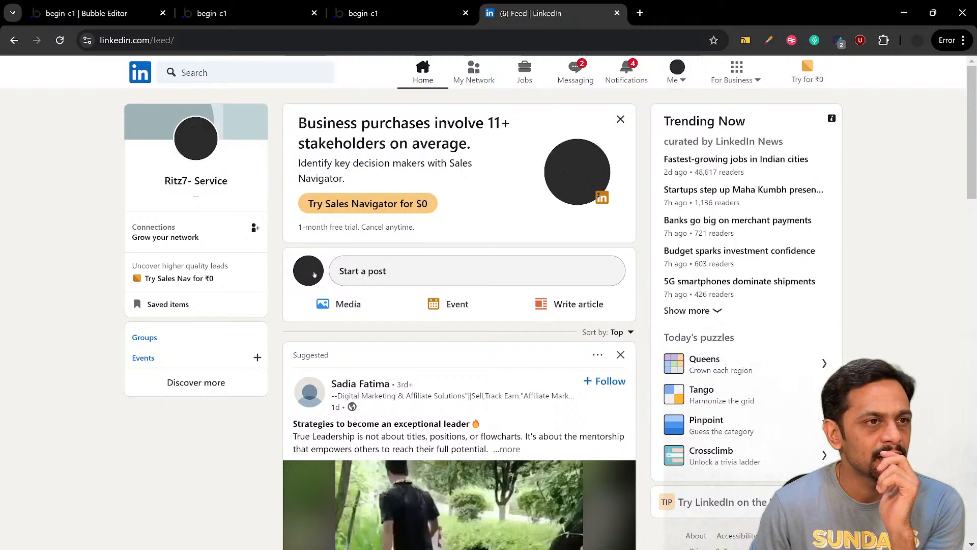
Return to the feed page design and give the Start a post text a fixed height of 55 px
{"action": "left_click", "coordinate": [82, 13]}
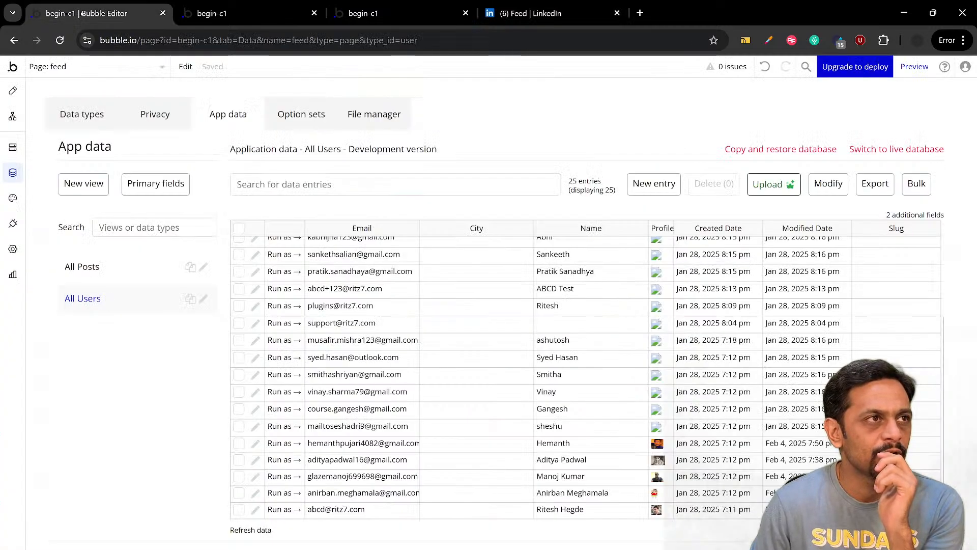
{"action": "left_click", "coordinate": [13, 90]}
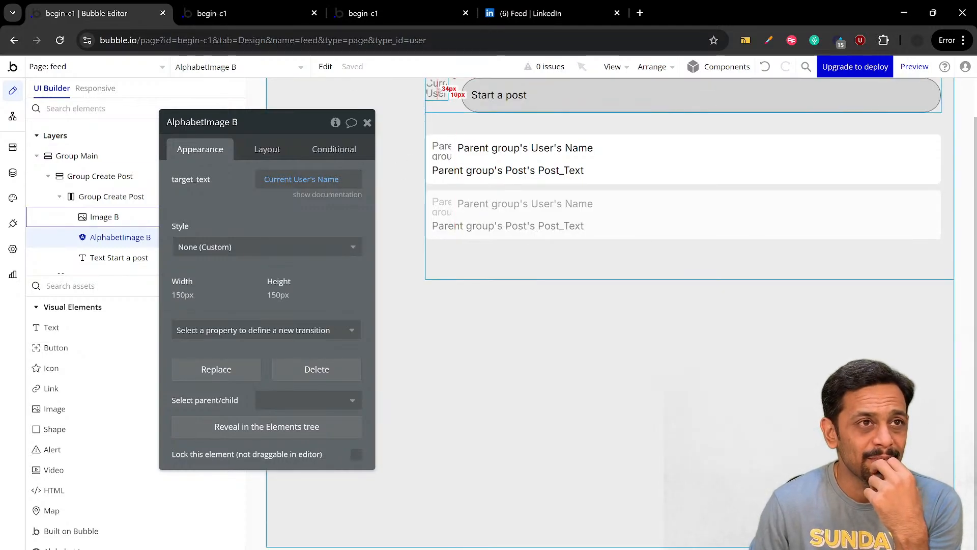
{"action": "left_click", "coordinate": [441, 92]}
{"action": "left_click", "coordinate": [486, 96]}
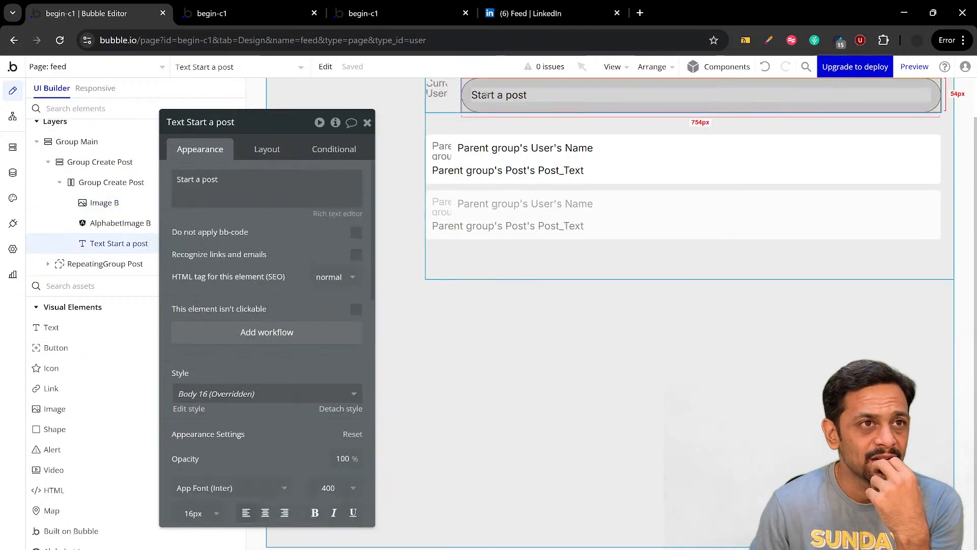
{"action": "left_click", "coordinate": [266, 148]}
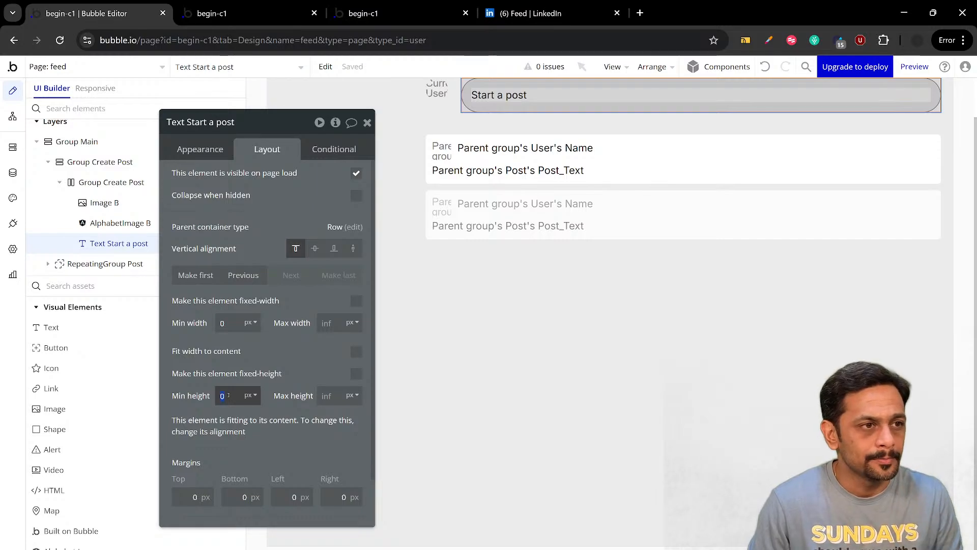
{"action": "type", "text": "45"}
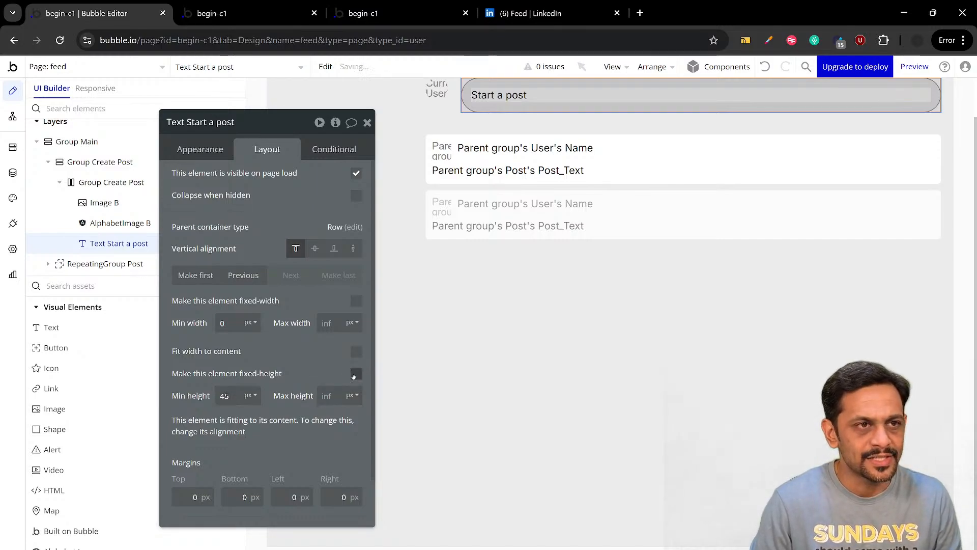
{"action": "left_click", "coordinate": [356, 375]}
{"action": "double_click", "coordinate": [226, 396]}
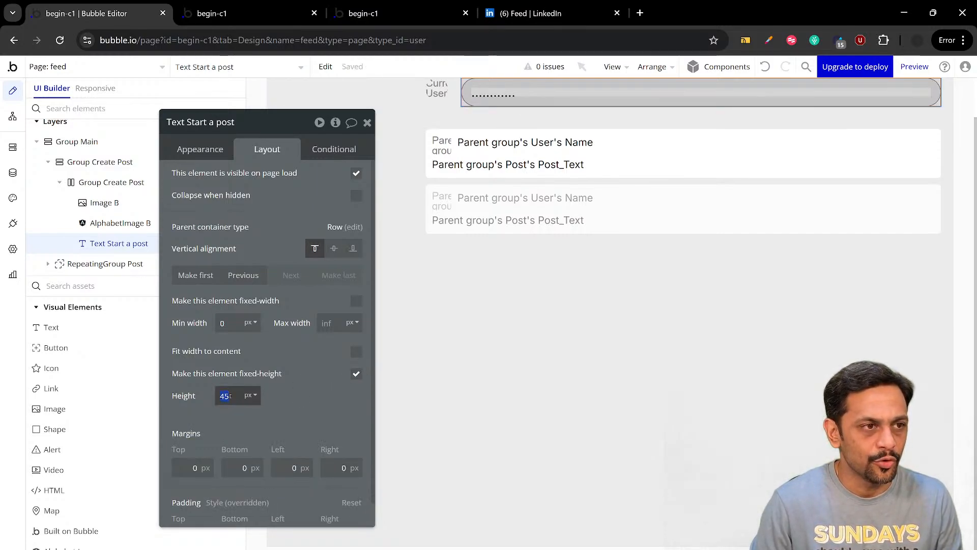
{"action": "left_click", "coordinate": [288, 387]}
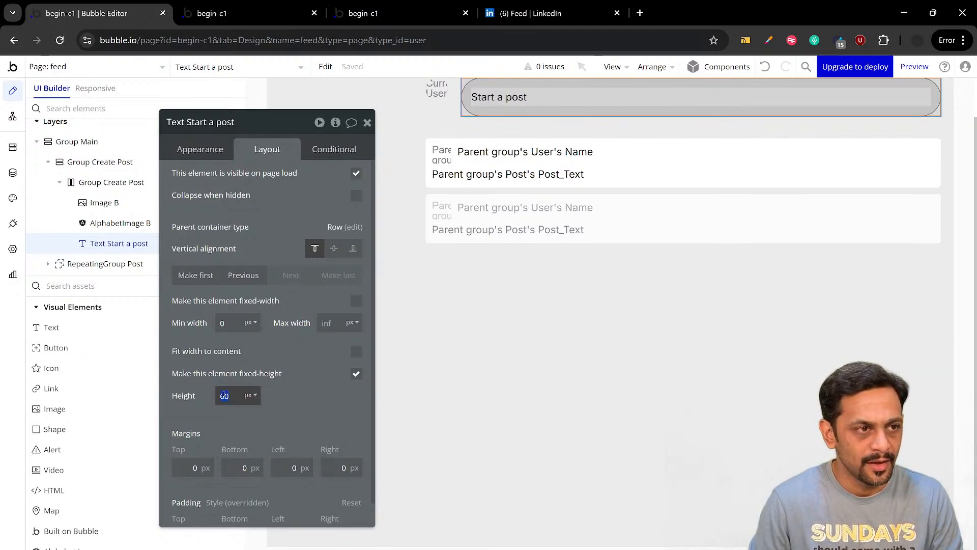
{"action": "type", "text": "55"}
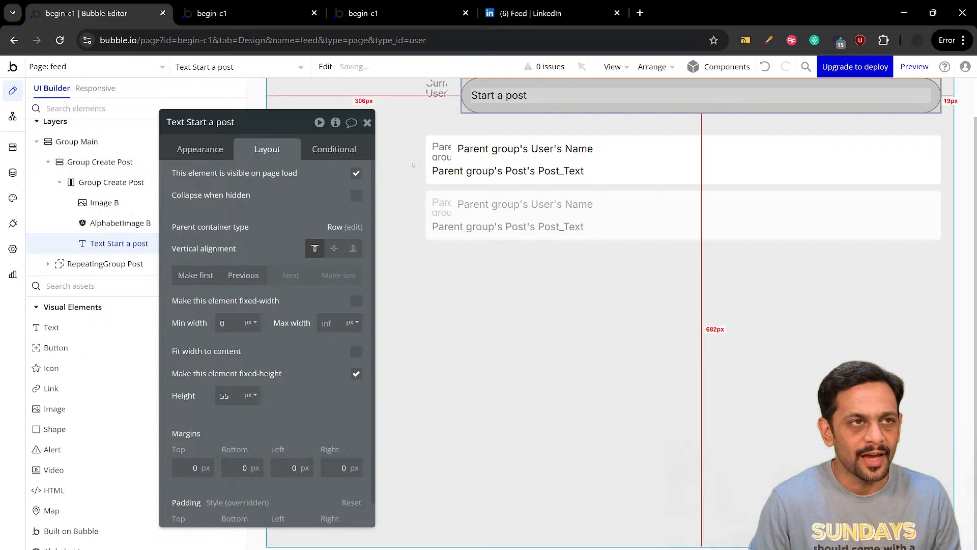
Set the width of the profile image beside Start a post to 55 px and check it in the preview
{"action": "left_click", "coordinate": [445, 91]}
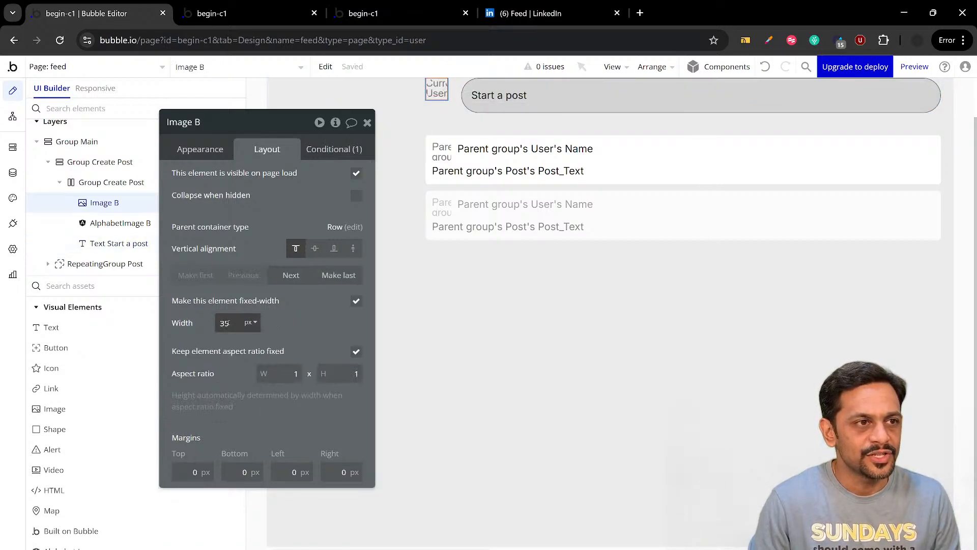
{"action": "type", "text": "55"}
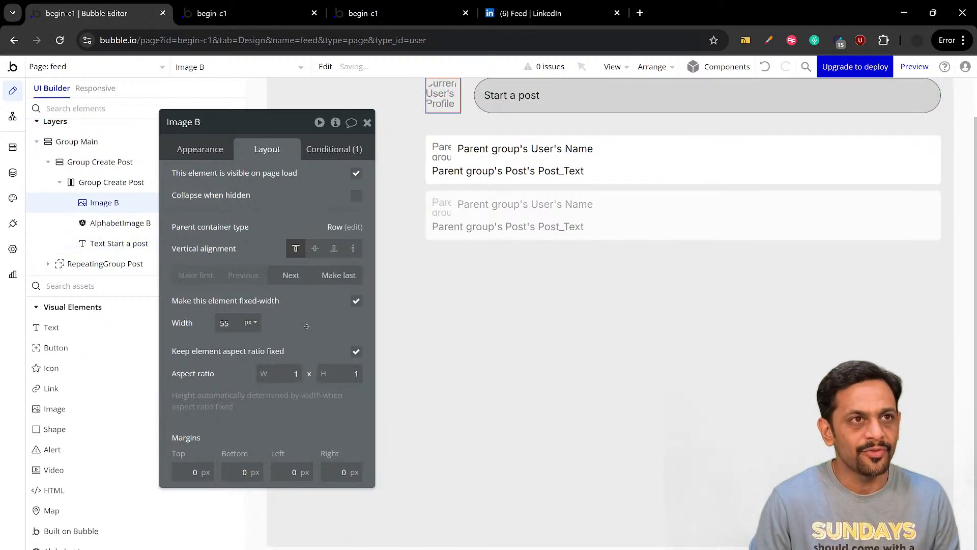
{"action": "key", "text": "ctrl+Tab"}
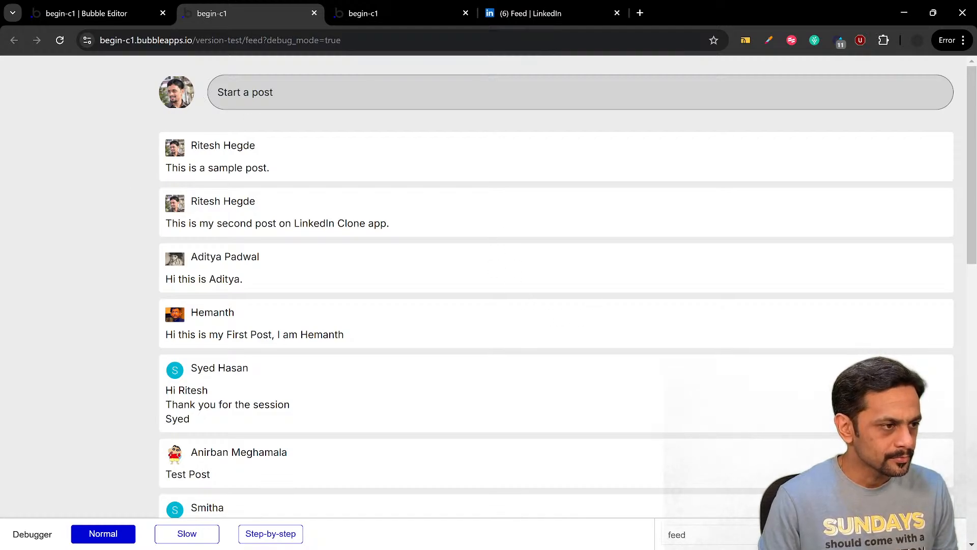
Examine on LinkedIn what opens from the Start a post field and from the profile picture beside it
{"action": "left_click", "coordinate": [540, 13]}
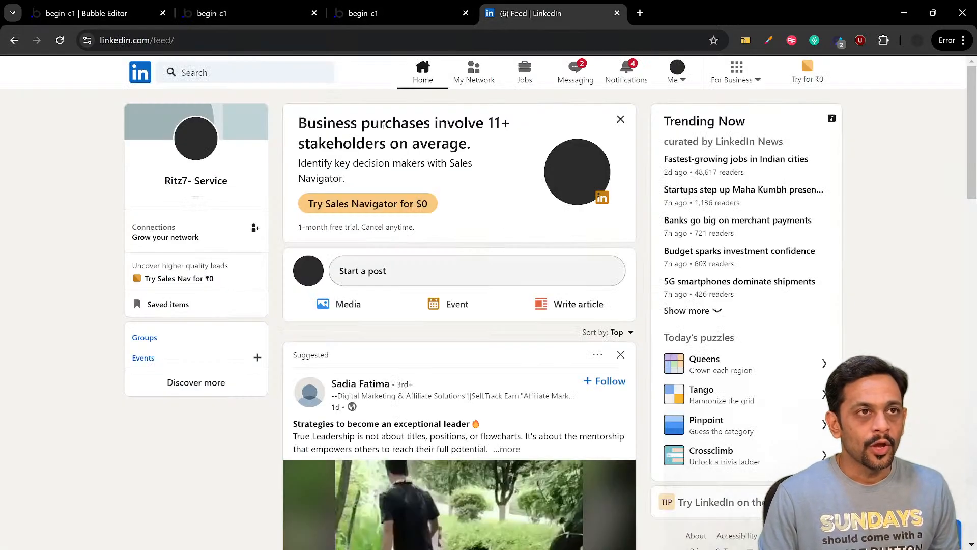
{"action": "left_click", "coordinate": [336, 272]}
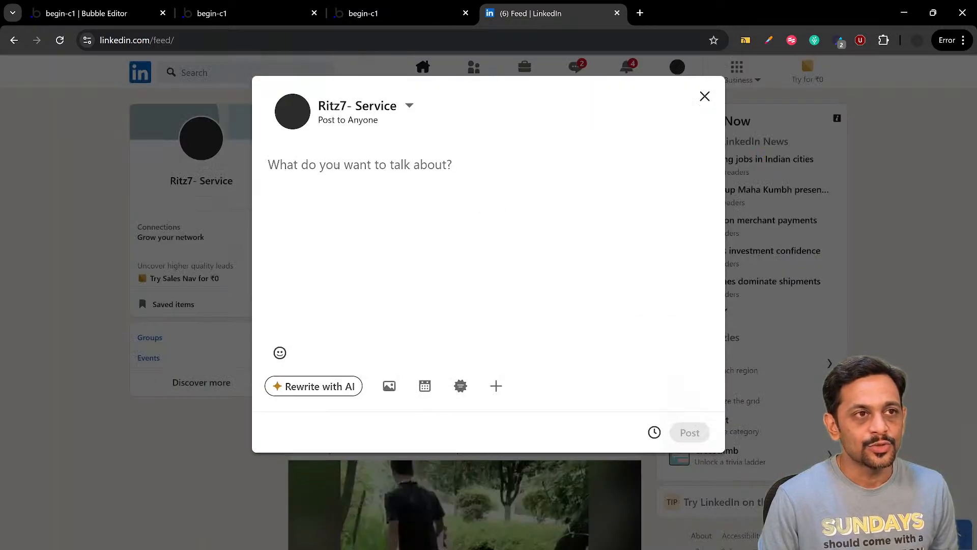
{"action": "left_click", "coordinate": [87, 13]}
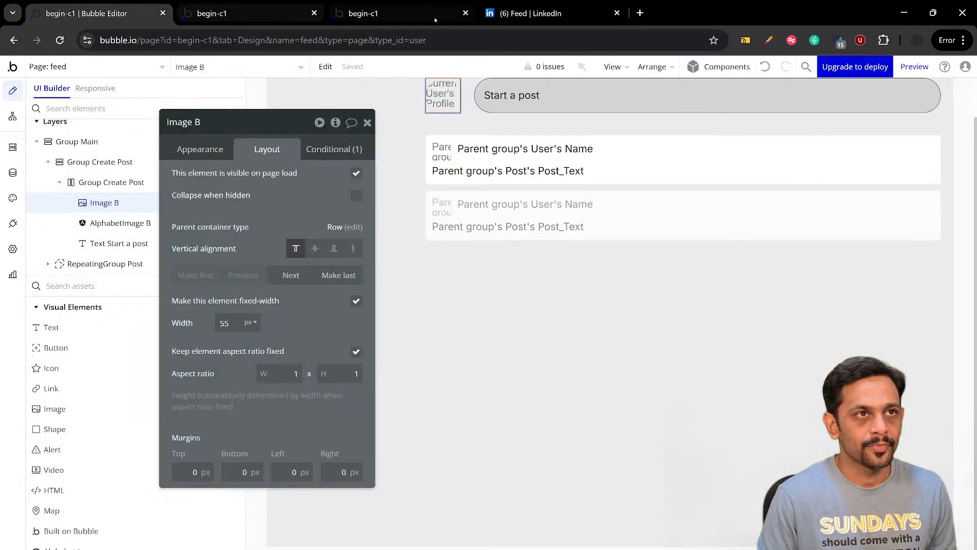
{"action": "left_click", "coordinate": [493, 14]}
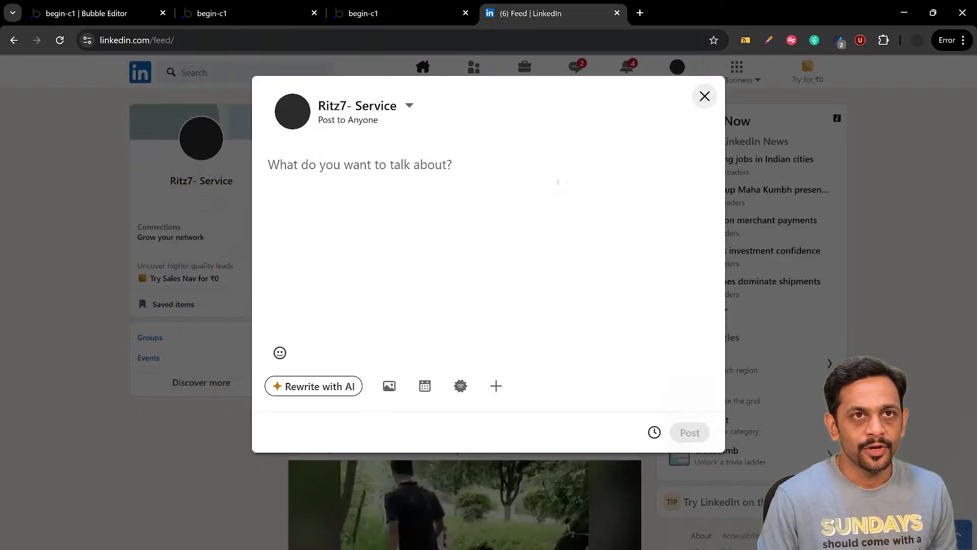
{"action": "left_click", "coordinate": [705, 97]}
{"action": "left_click", "coordinate": [313, 270]}
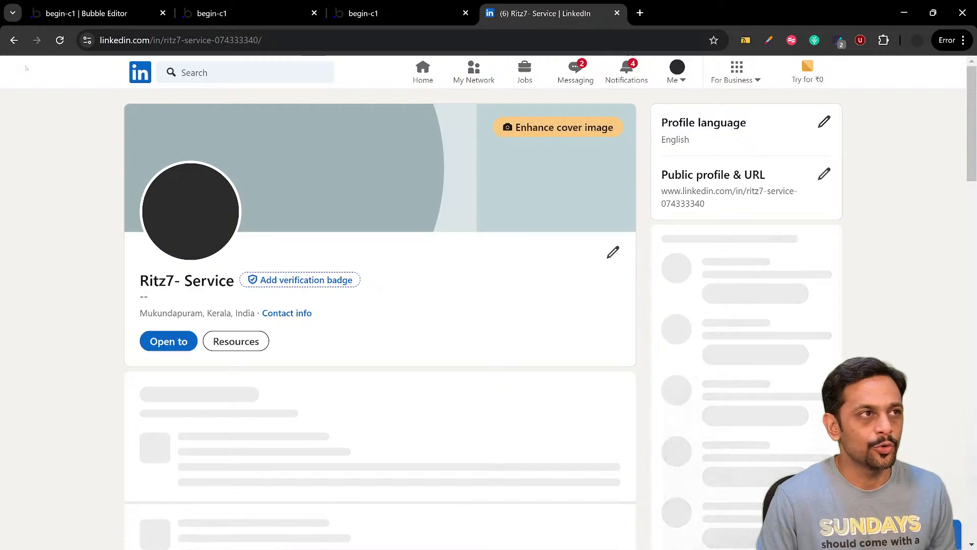
Return to the feed page in the Bubble editor and add a click workflow to the Start a post text
{"action": "left_click", "coordinate": [14, 40]}
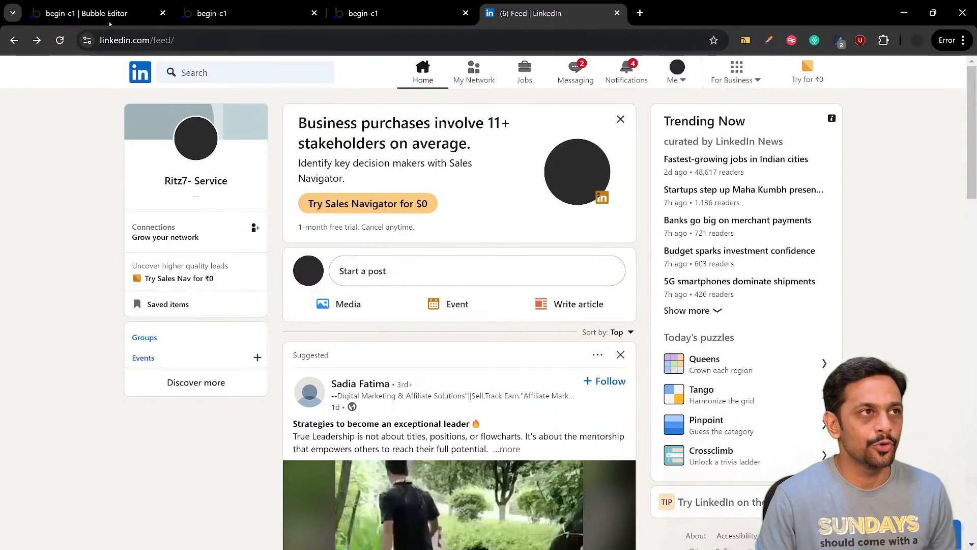
{"action": "left_click", "coordinate": [86, 13]}
{"action": "left_click", "coordinate": [499, 96]}
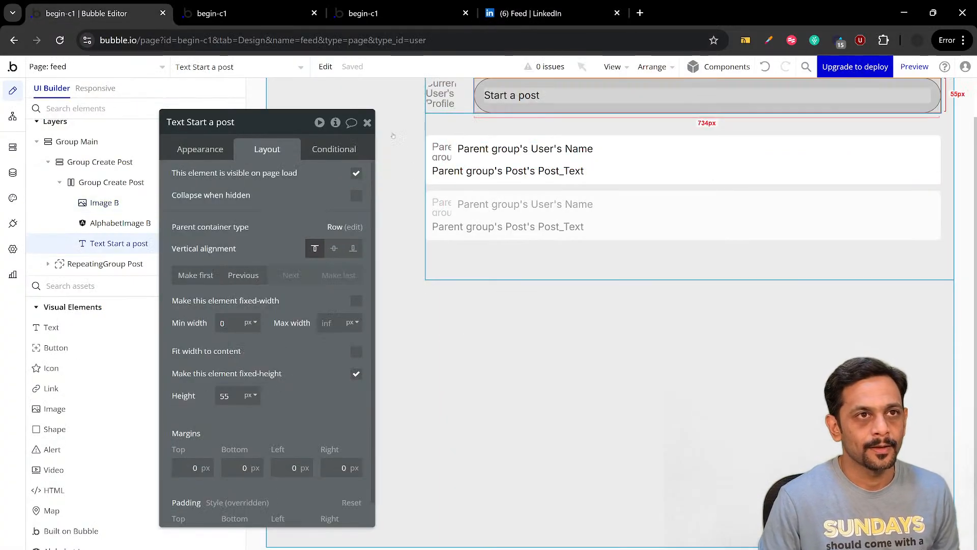
{"action": "left_click", "coordinate": [211, 152]}
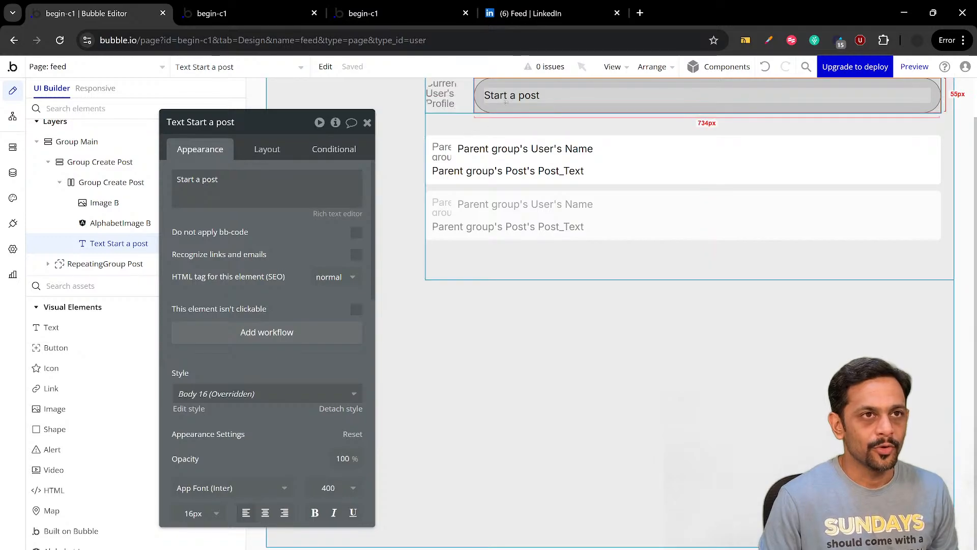
{"action": "left_click", "coordinate": [292, 332]}
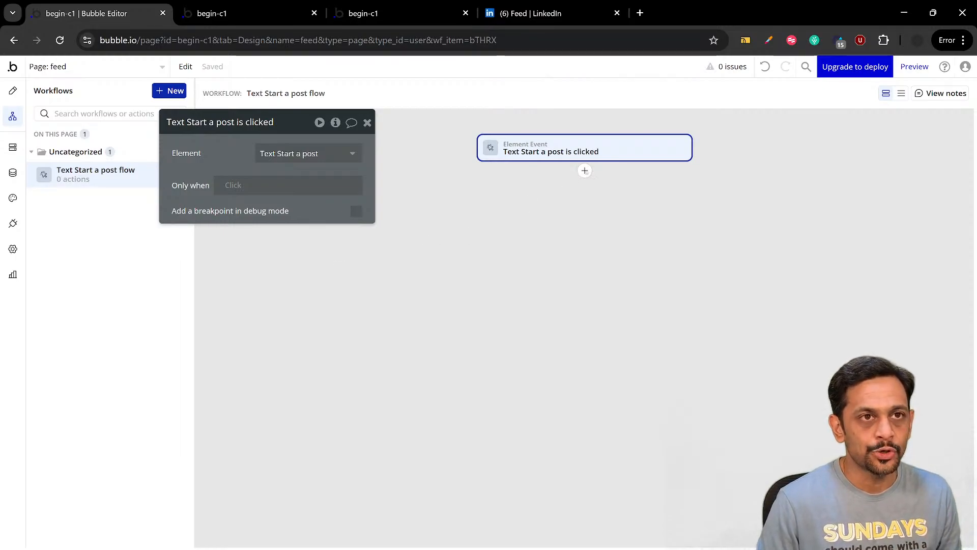
Add a Show an element action targeting Popup Create Post to the Start a post click workflow
{"action": "left_click", "coordinate": [585, 171]}
{"action": "type", "text": "show"}
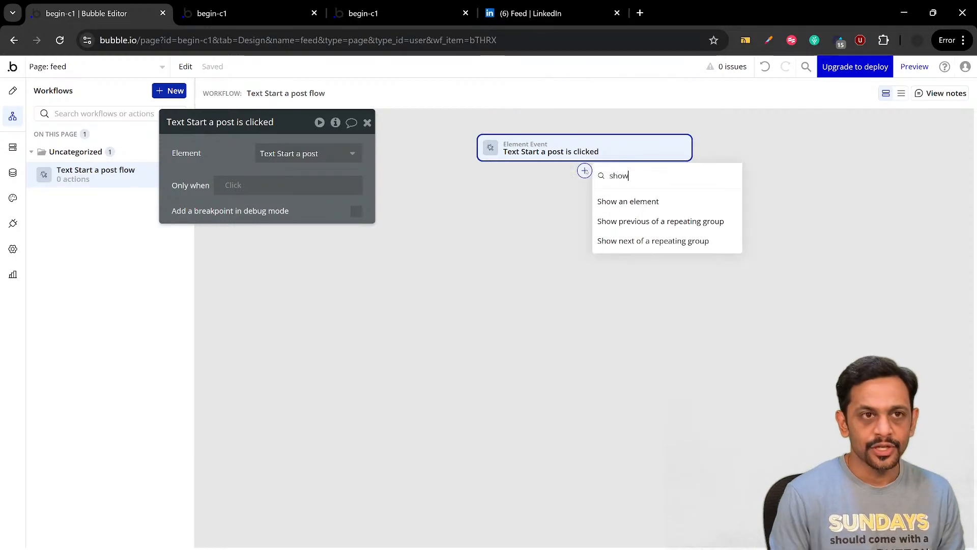
{"action": "left_click", "coordinate": [627, 203]}
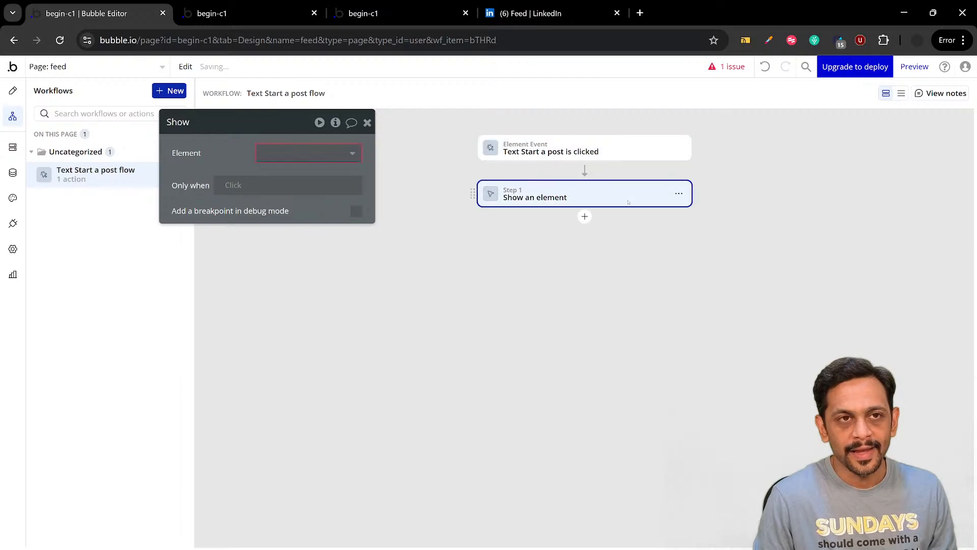
{"action": "left_click", "coordinate": [287, 157]}
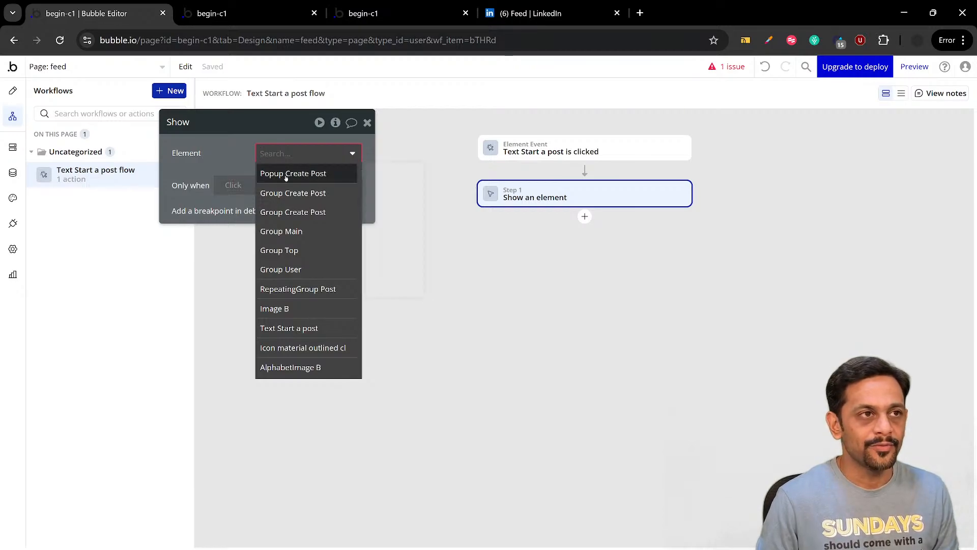
{"action": "left_click", "coordinate": [287, 174]}
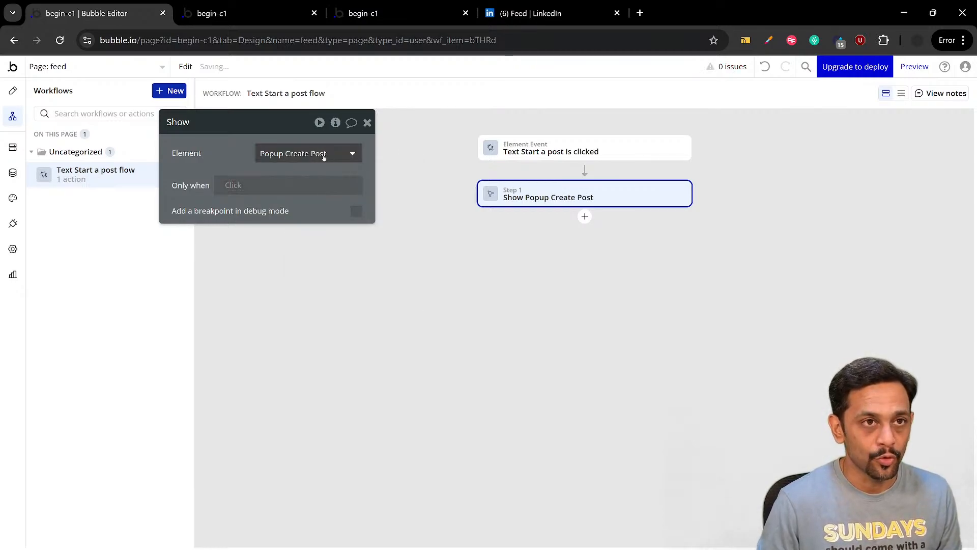
{"action": "left_click", "coordinate": [367, 122]}
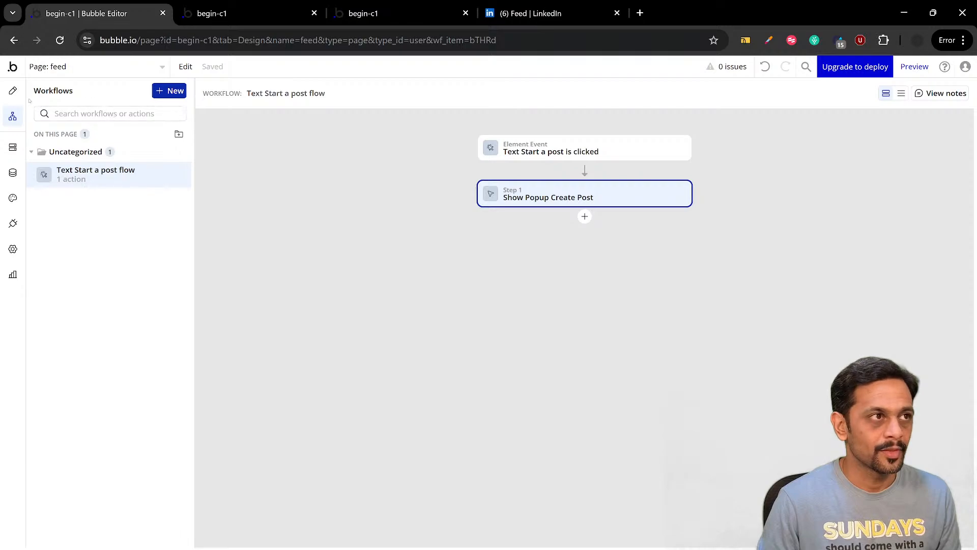
Return to the page design, reveal Popup Create Post and add a click workflow to its close icon
{"action": "left_click", "coordinate": [13, 91]}
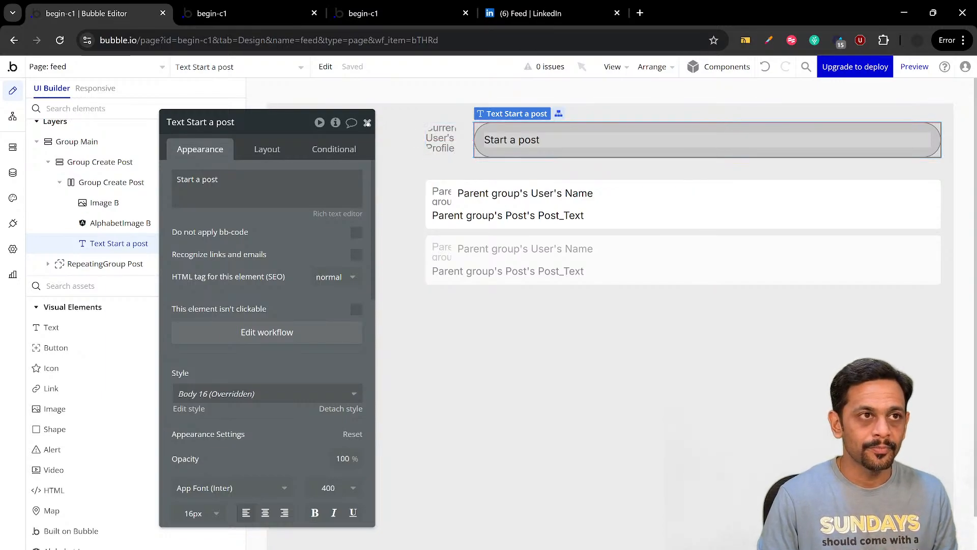
{"action": "left_click", "coordinate": [367, 122]}
{"action": "scroll", "coordinate": [133, 213], "scroll_direction": "up", "scroll_amount": 3}
{"action": "left_click", "coordinate": [217, 191]}
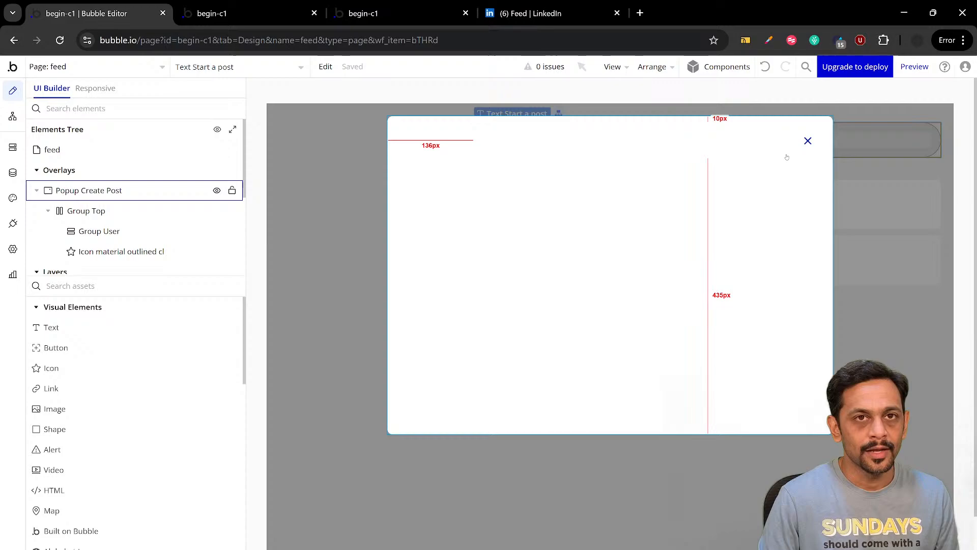
{"action": "left_click", "coordinate": [806, 146]}
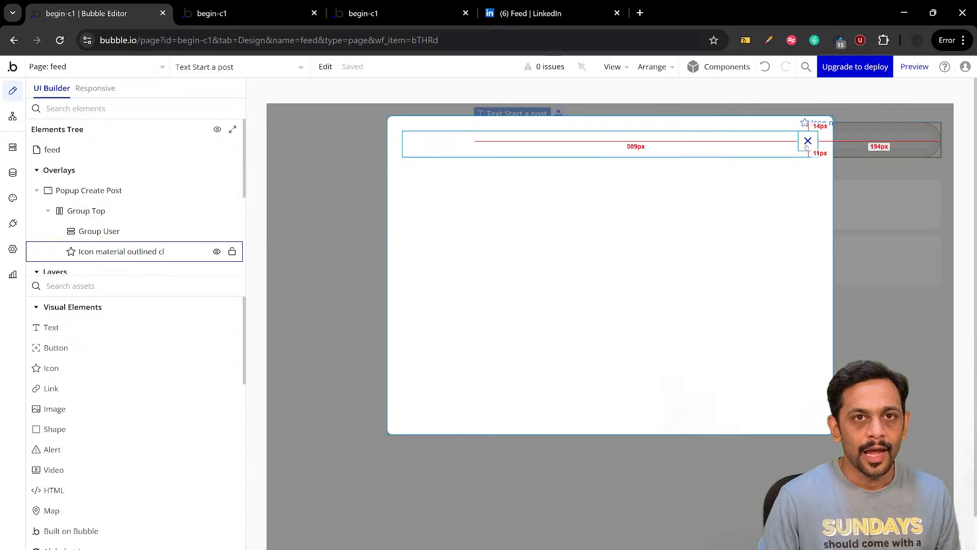
{"action": "double_click", "coordinate": [807, 141]}
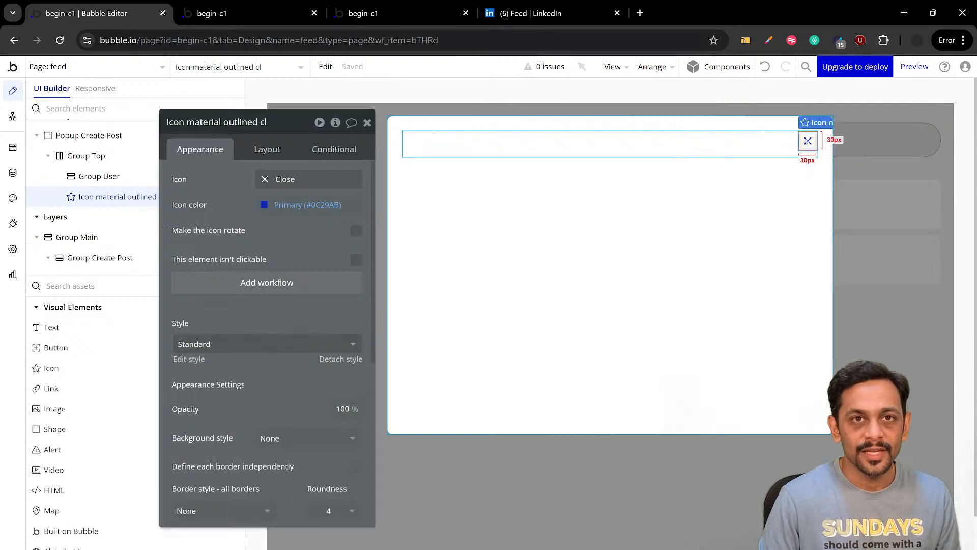
{"action": "left_click", "coordinate": [270, 283]}
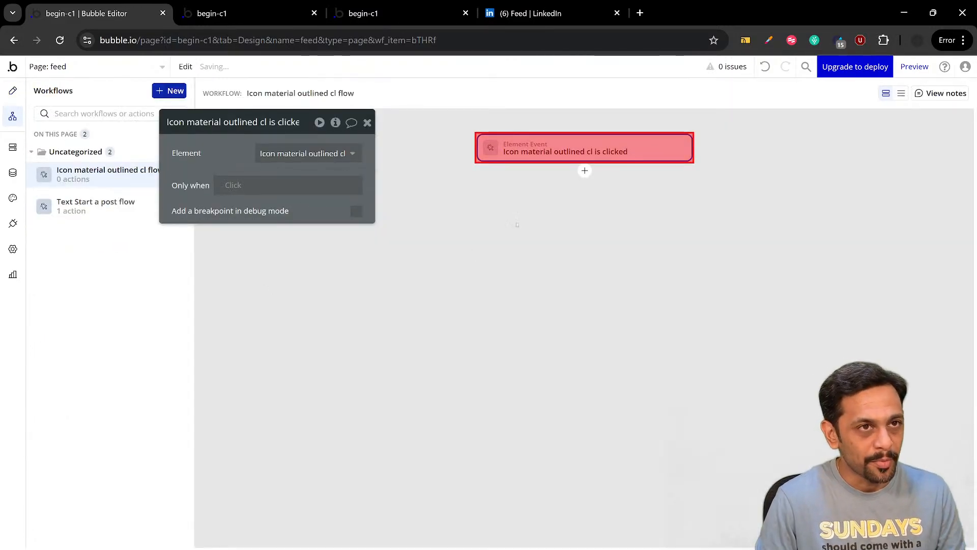
Add a Hide an element action targeting Popup Create Post to the close icon's click workflow
{"action": "type", "text": "hide"}
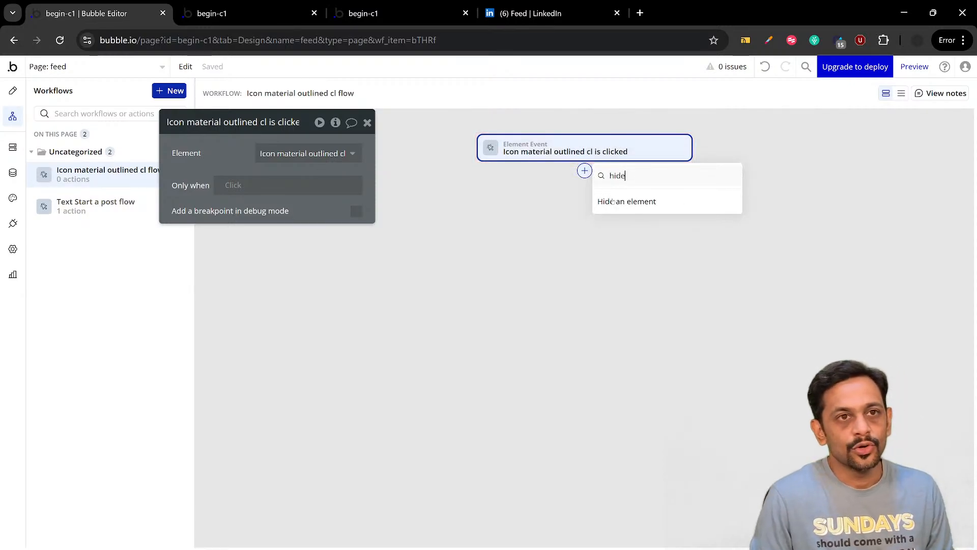
{"action": "left_click", "coordinate": [614, 202]}
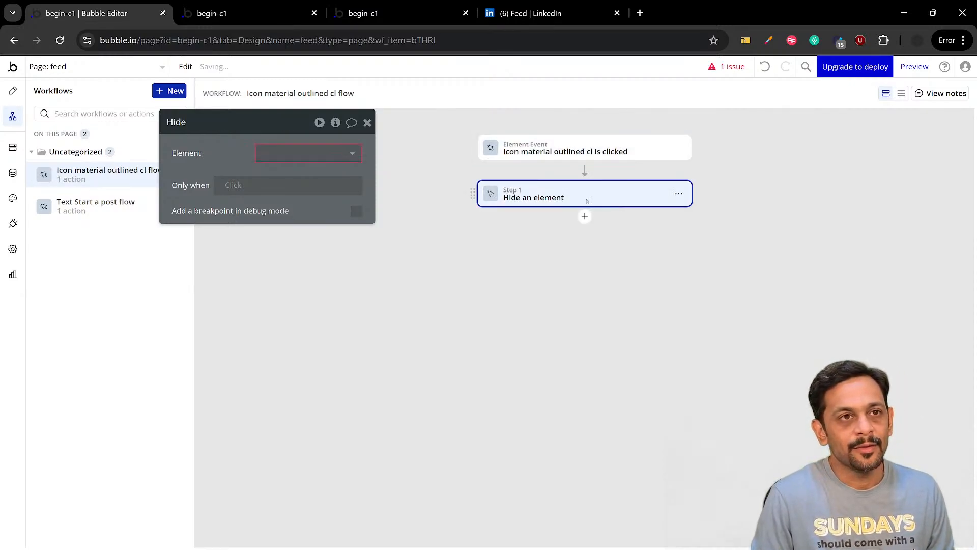
{"action": "left_click", "coordinate": [283, 154]}
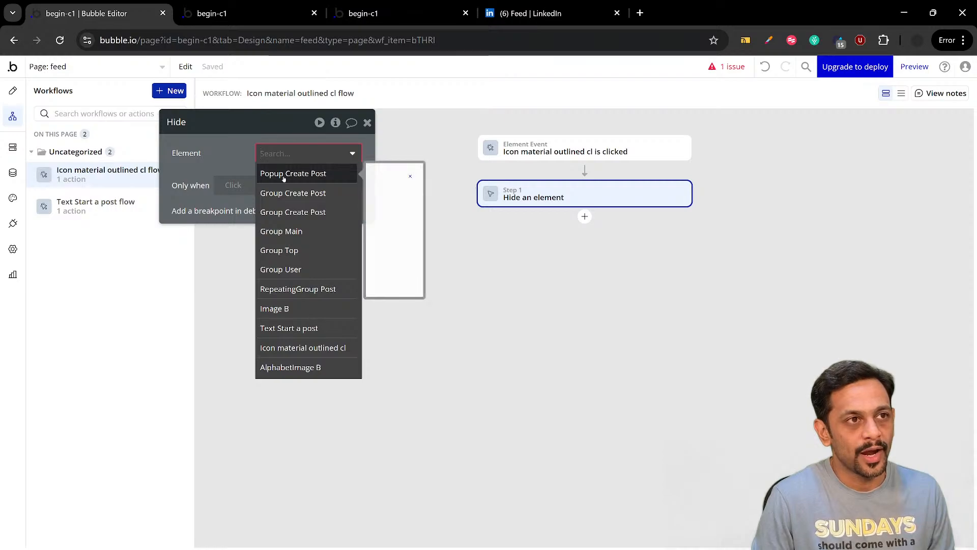
{"action": "left_click", "coordinate": [283, 173]}
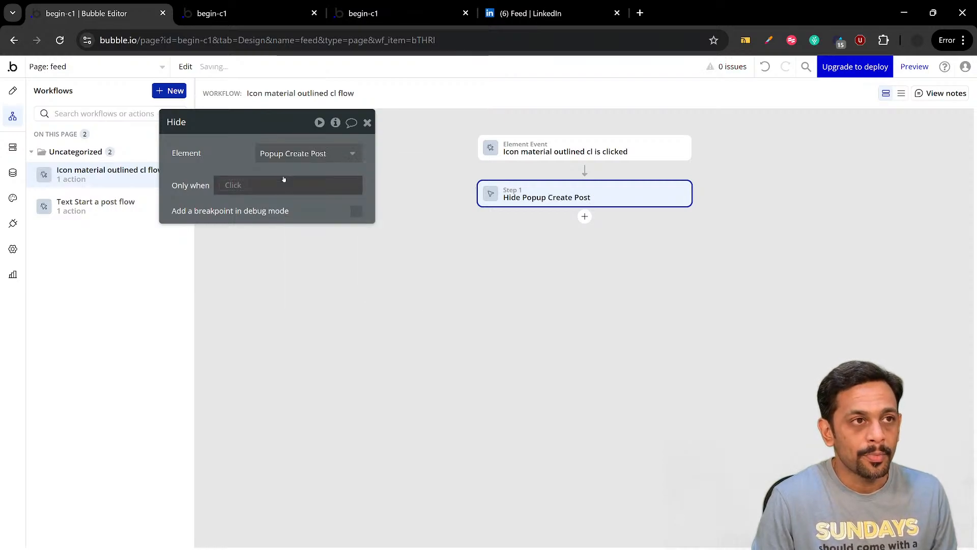
{"action": "left_click", "coordinate": [368, 123]}
Refresh the app preview and test opening the Create Post popup from Start a post and closing it with its close icon
{"action": "left_click", "coordinate": [245, 13]}
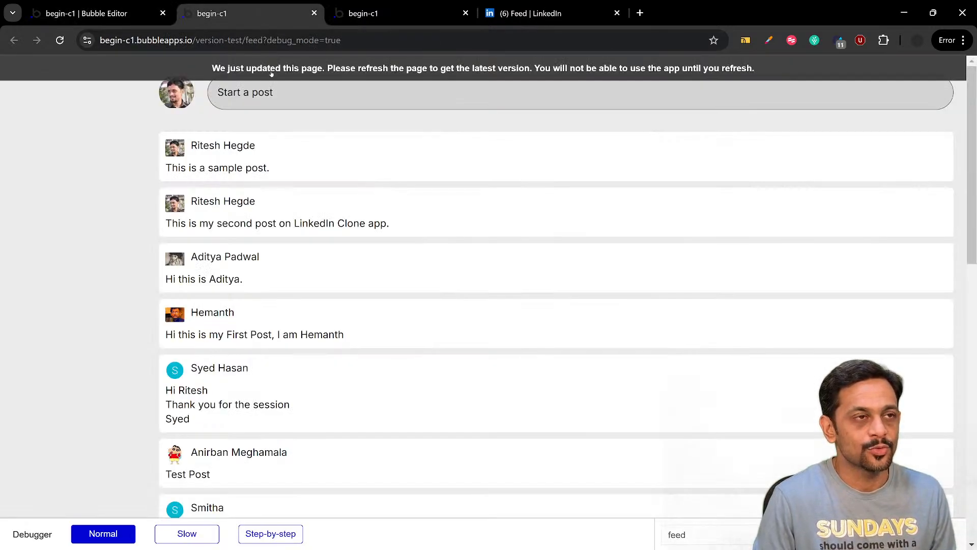
{"action": "key", "text": "ctrl+r"}
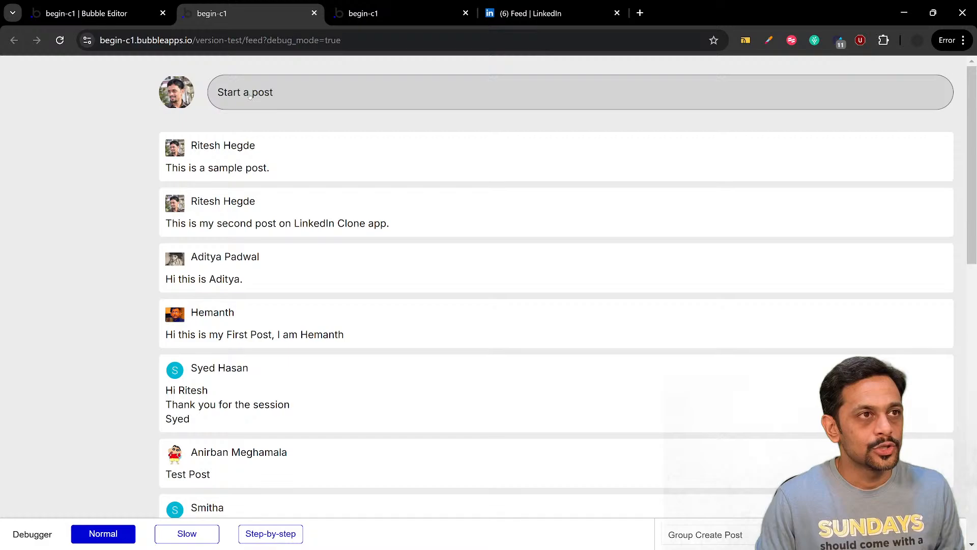
{"action": "left_click", "coordinate": [249, 94]}
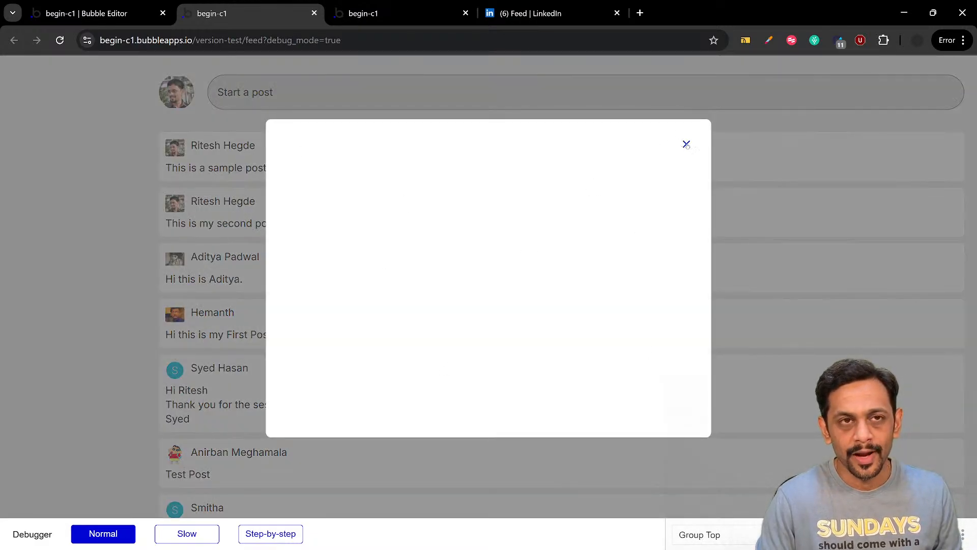
{"action": "left_click", "coordinate": [686, 144]}
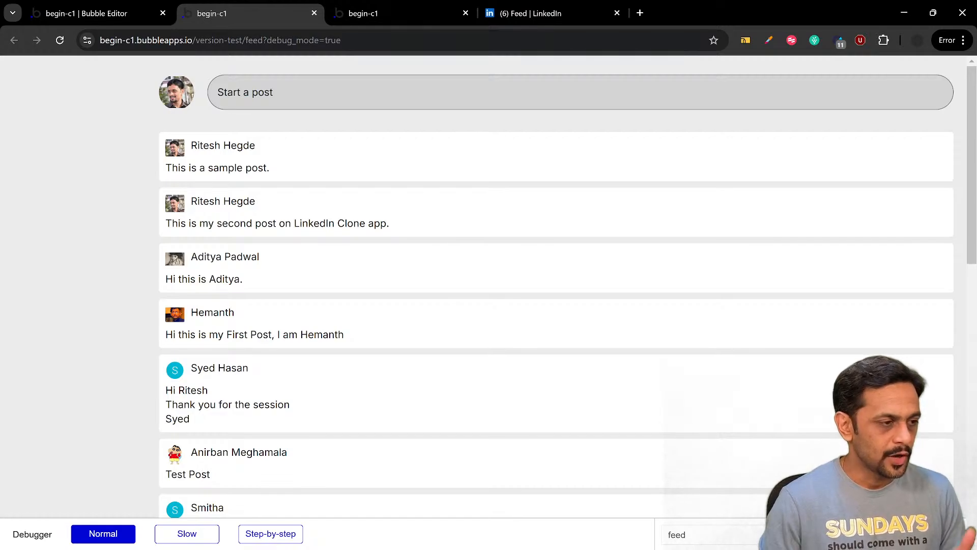
Switch to LinkedIn and open its Start a post popup to examine the layout
{"action": "left_click", "coordinate": [397, 13]}
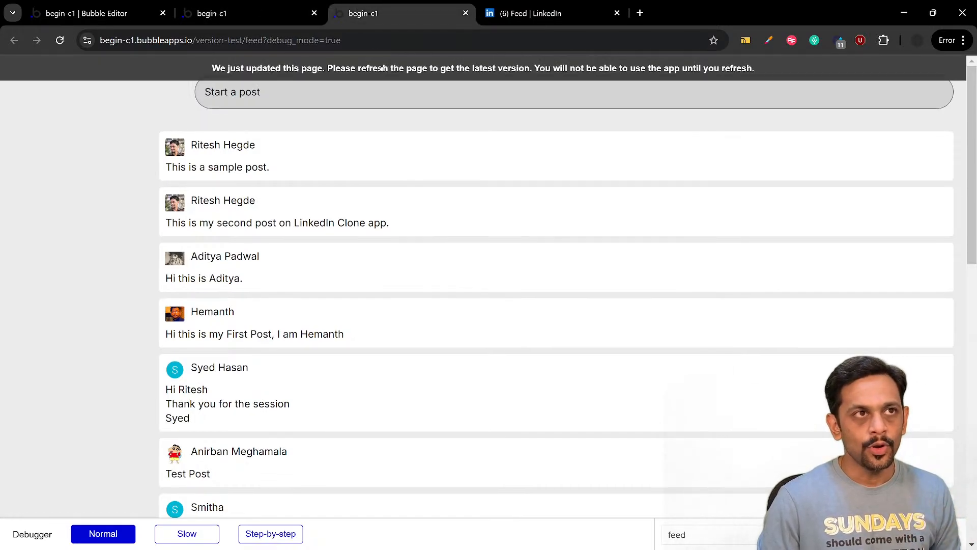
{"action": "left_click", "coordinate": [522, 16]}
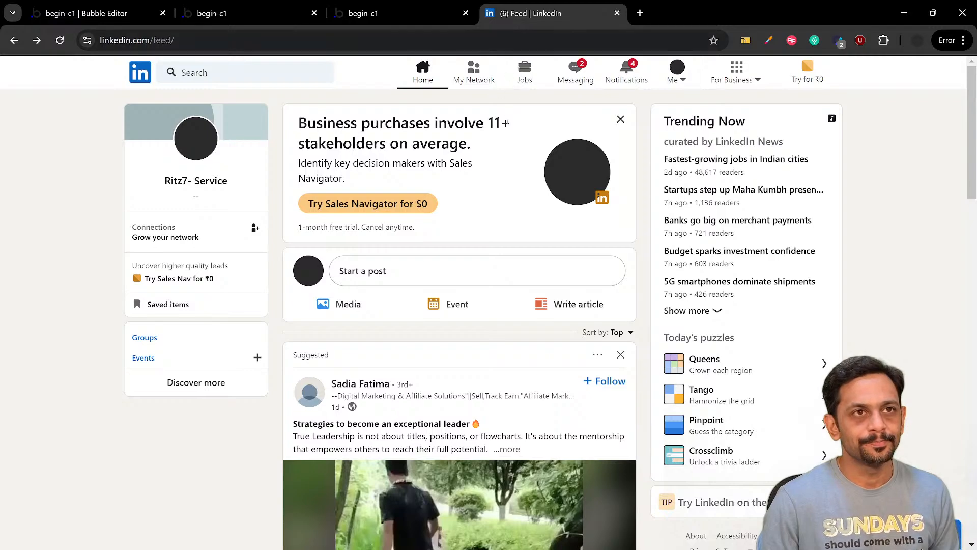
{"action": "left_click", "coordinate": [454, 275]}
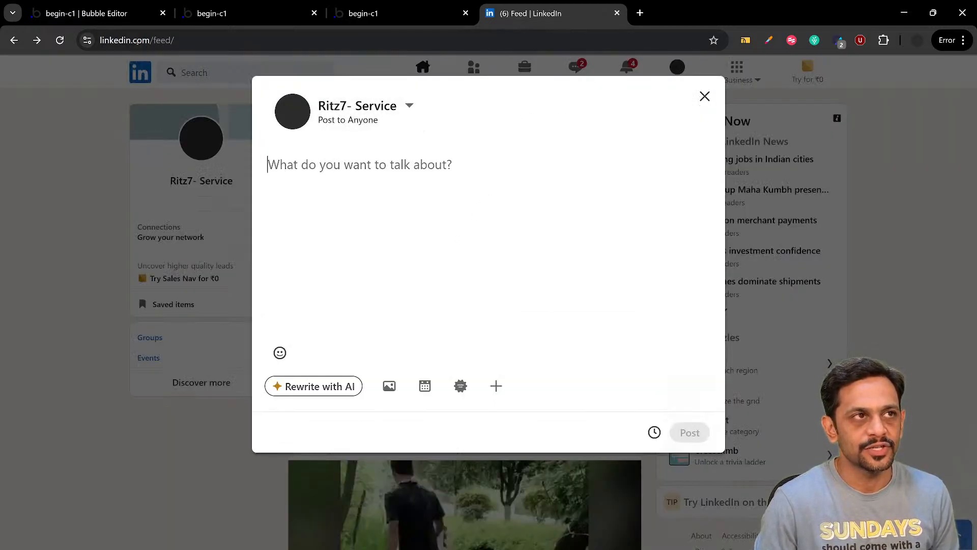
Return to the Bubble page design and draw a small Image element inside Group User in the Create Post popup
{"action": "left_click", "coordinate": [102, 13]}
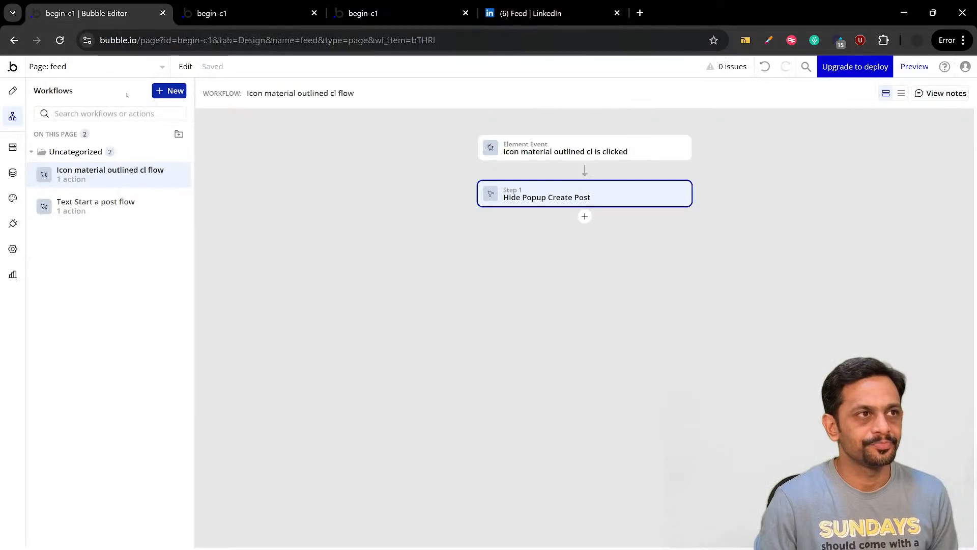
{"action": "left_click", "coordinate": [12, 90]}
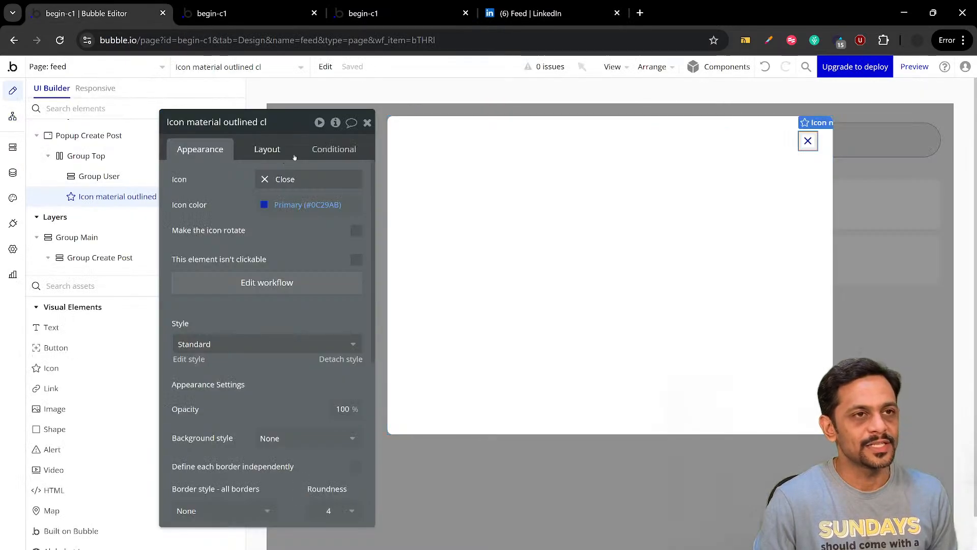
{"action": "left_click", "coordinate": [540, 145]}
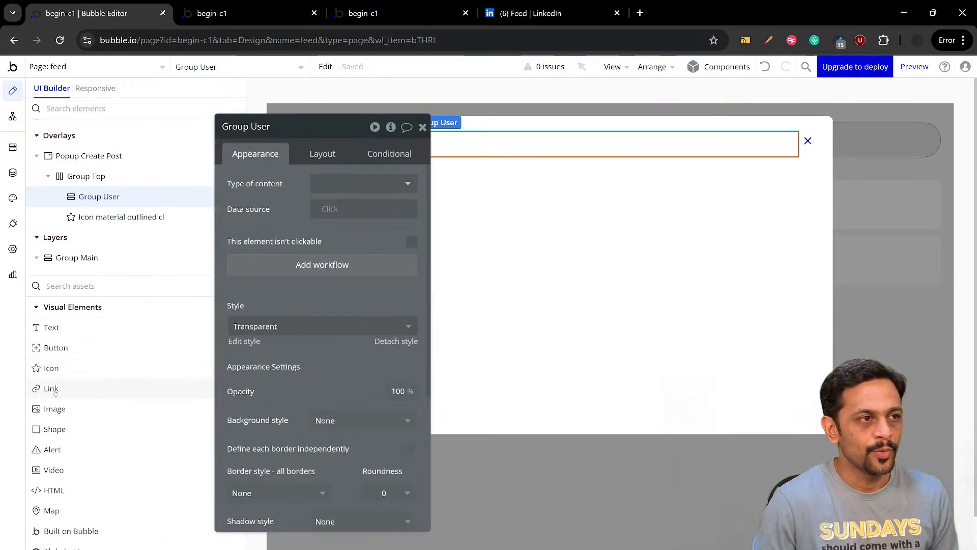
{"action": "left_click", "coordinate": [54, 409]}
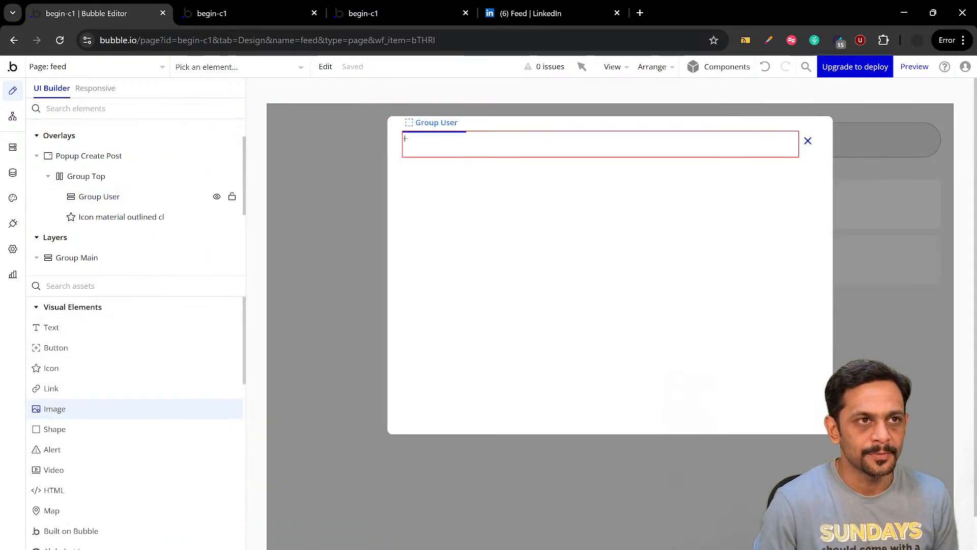
{"action": "left_click_drag", "start_coordinate": [408, 136], "coordinate": [428, 156]}
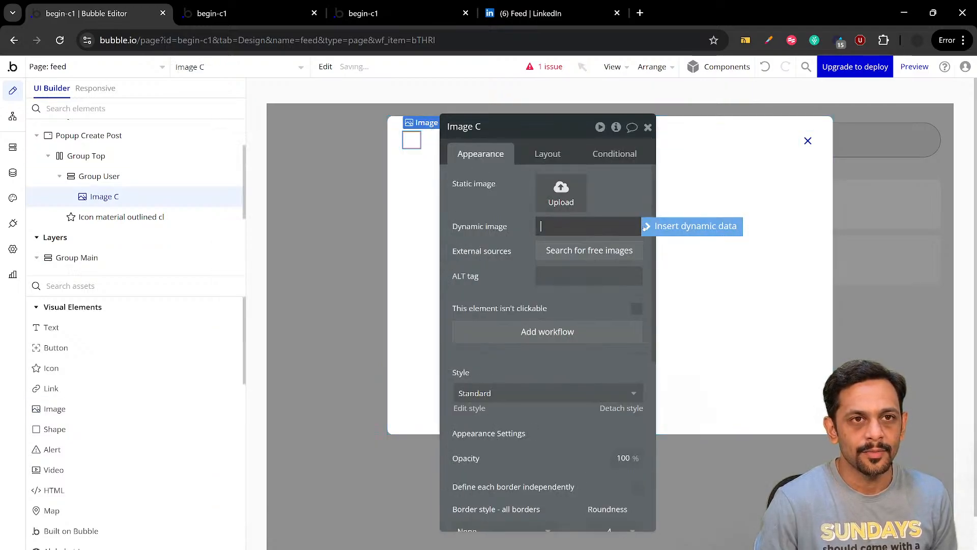
Set the new popup image's dynamic source to Current User's Profile_Pic and move its property editor clear of the popup
{"action": "left_click", "coordinate": [645, 227]}
{"action": "left_click", "coordinate": [586, 276]}
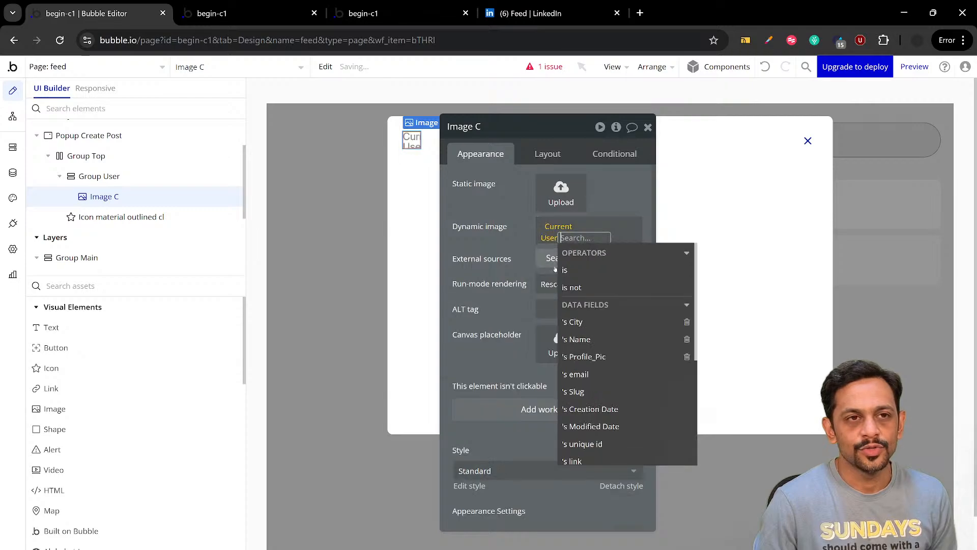
{"action": "left_click", "coordinate": [585, 356]}
{"action": "left_click", "coordinate": [387, 252]}
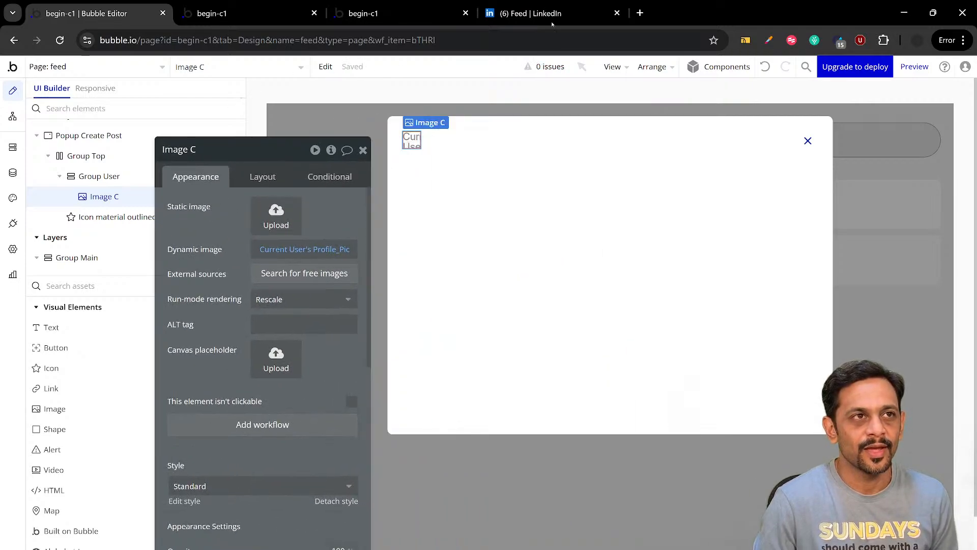
Check the header of LinkedIn's post popup, return to the Bubble editor and place a Text element inside Group User
{"action": "left_click", "coordinate": [553, 20]}
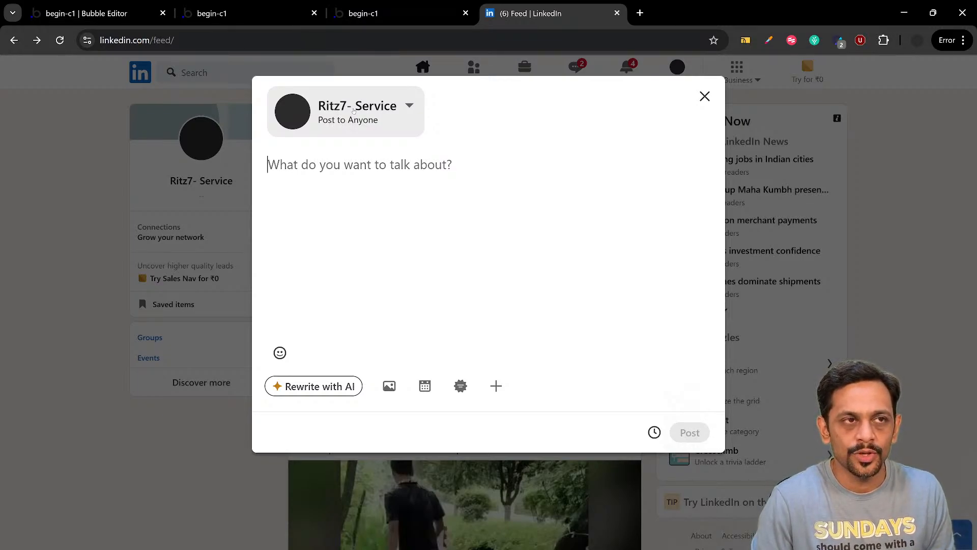
{"action": "left_click", "coordinate": [87, 13]}
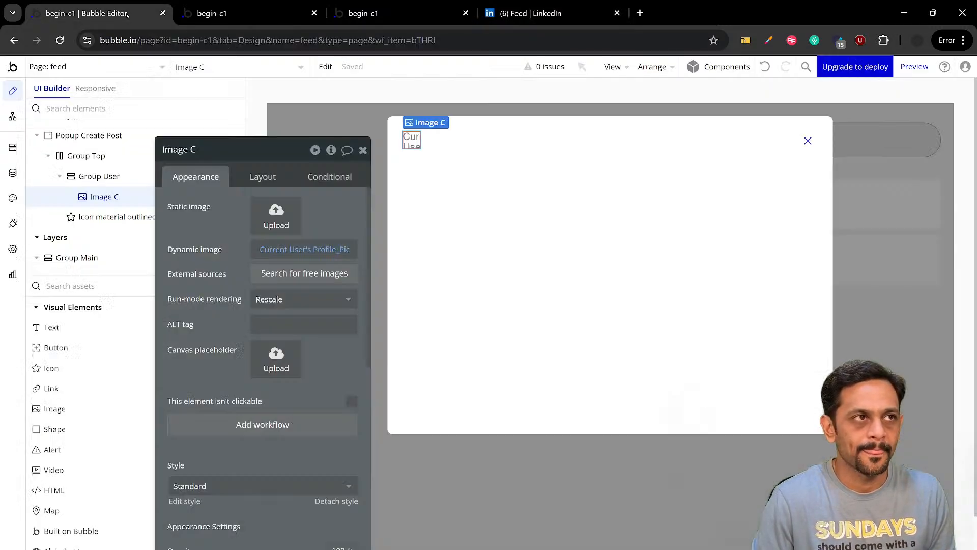
{"action": "left_click", "coordinate": [66, 328]}
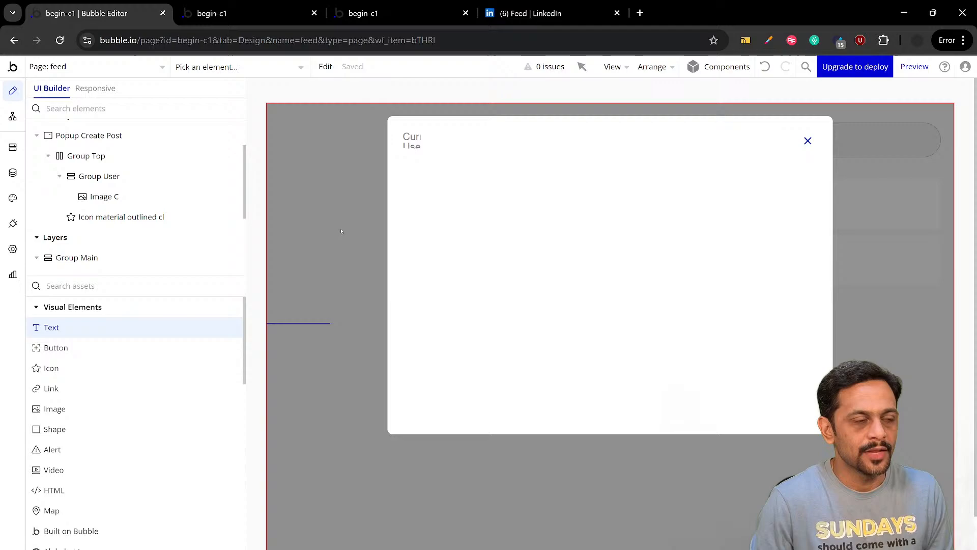
{"action": "left_click", "coordinate": [438, 139]}
Set the container layout of Group User in the Create Post popup to Row
{"action": "left_click", "coordinate": [501, 144]}
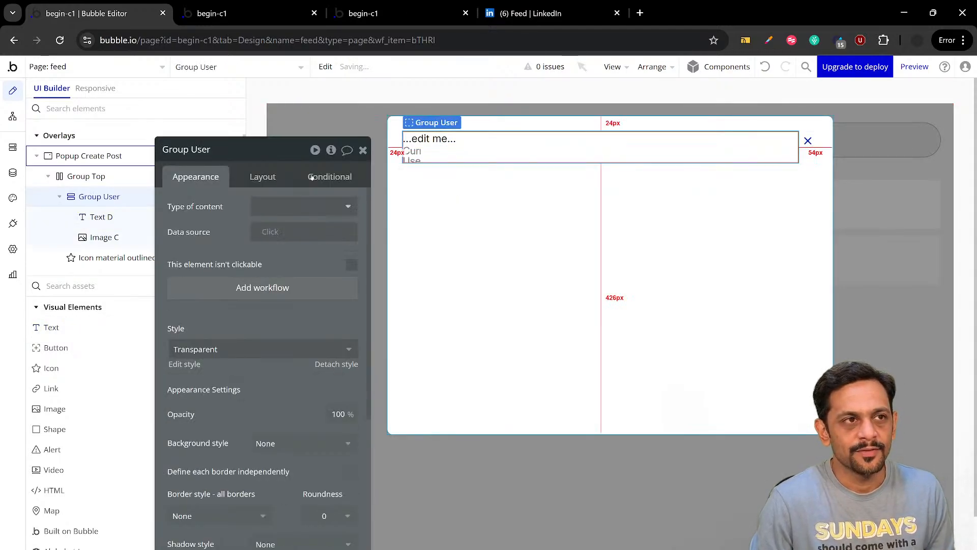
{"action": "left_click", "coordinate": [263, 176]}
{"action": "left_click", "coordinate": [267, 207]}
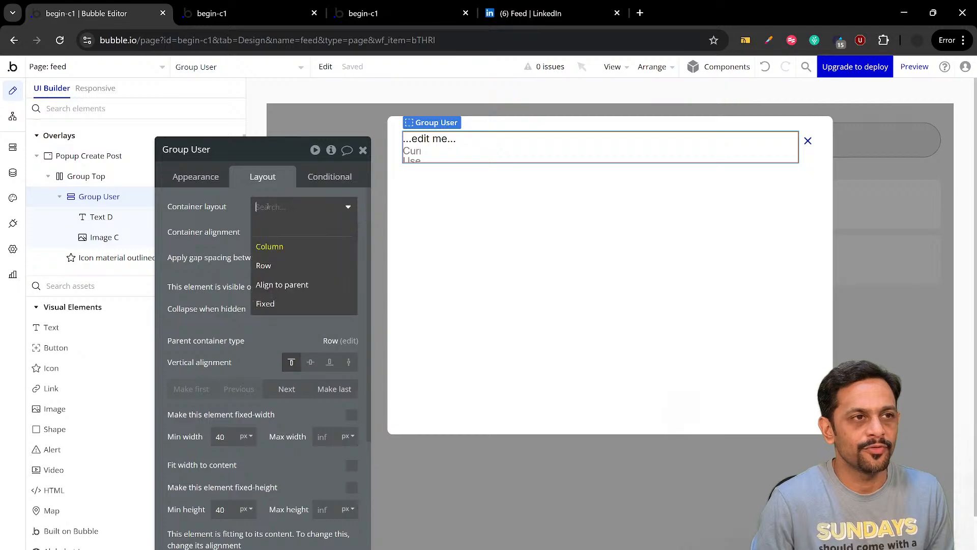
{"action": "left_click", "coordinate": [264, 265]}
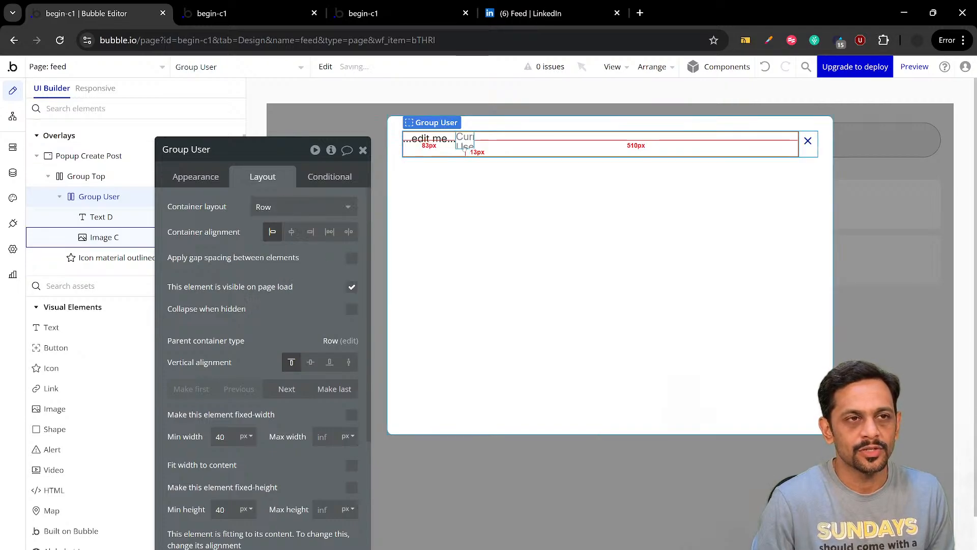
Make the profile image first in Group User's row and vertically centre both the image and the text
{"action": "left_click", "coordinate": [464, 145]}
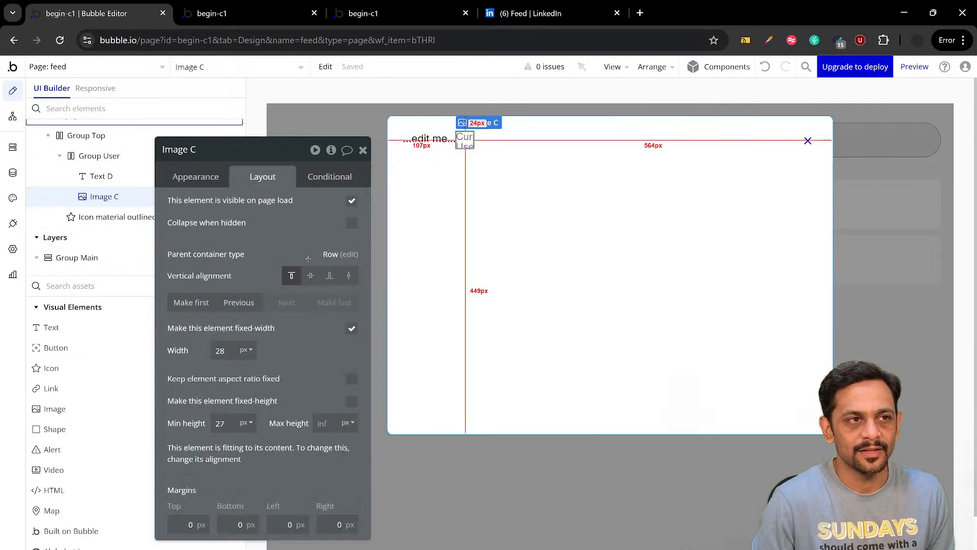
{"action": "left_click", "coordinate": [190, 304]}
{"action": "left_click", "coordinate": [311, 275]}
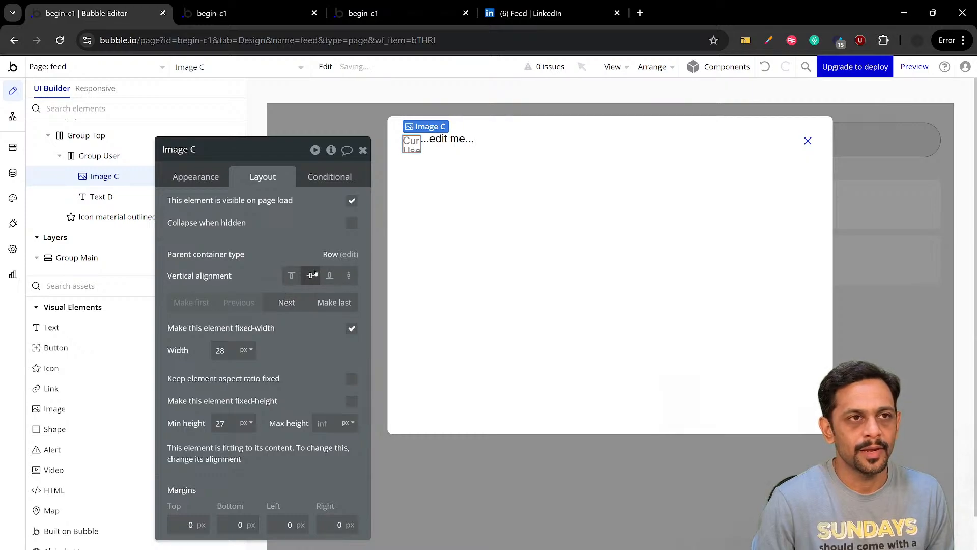
{"action": "left_click", "coordinate": [442, 139]}
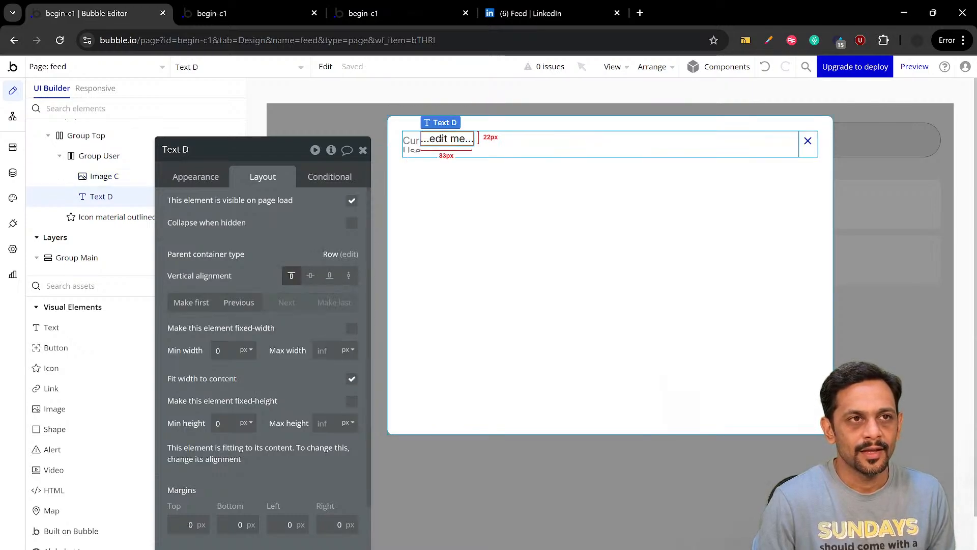
{"action": "left_click", "coordinate": [310, 275]}
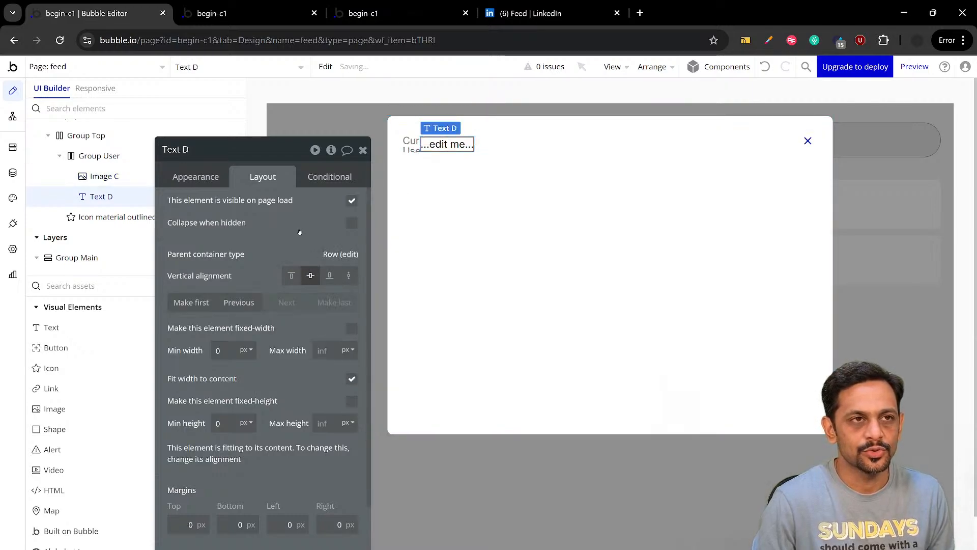
Apply gap spacing between Group User's elements with a column gap of 20 px
{"action": "left_click", "coordinate": [521, 145]}
{"action": "left_click", "coordinate": [351, 258]}
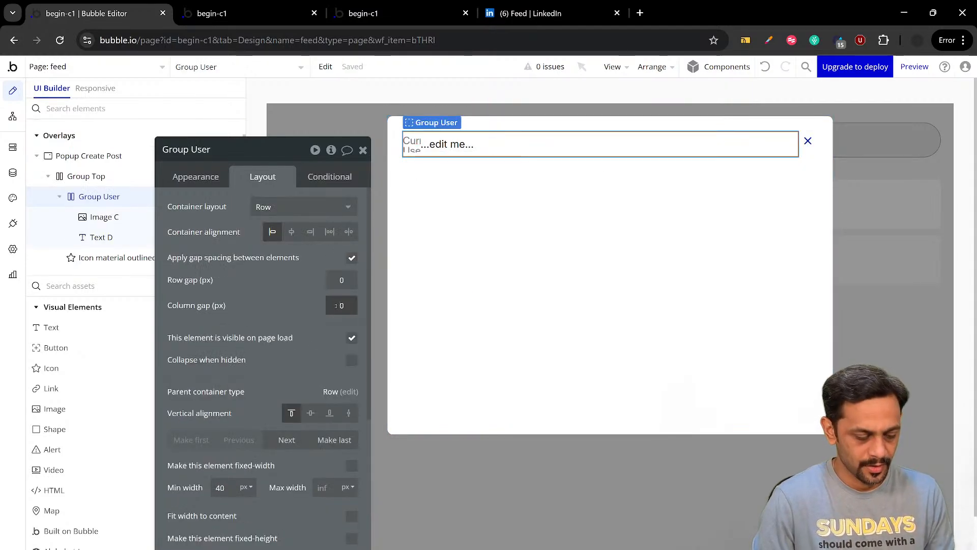
{"action": "type", "text": "2"}
Replace the placeholder content of the text in Group User with the dynamic data Current User's Name
{"action": "left_click", "coordinate": [455, 146]}
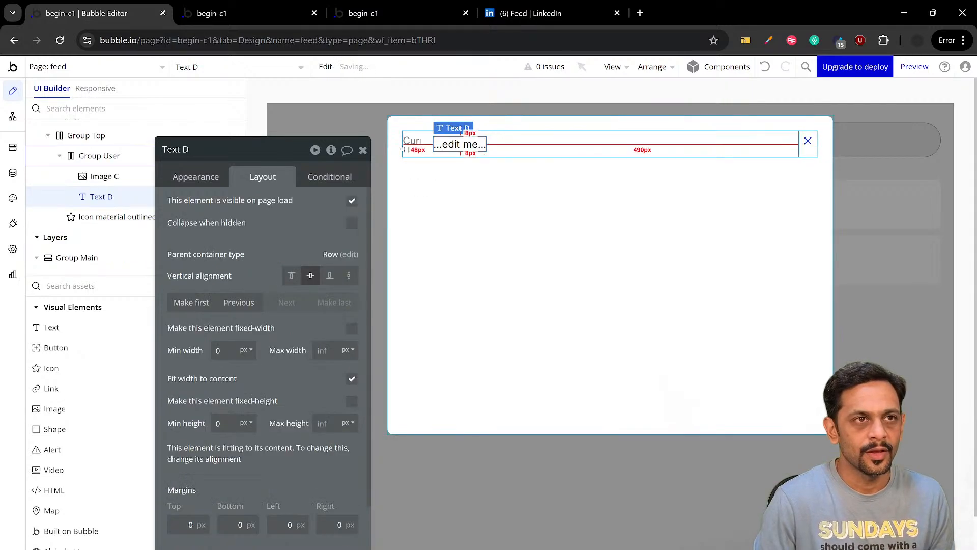
{"action": "left_click", "coordinate": [196, 177]}
{"action": "left_click", "coordinate": [226, 207]}
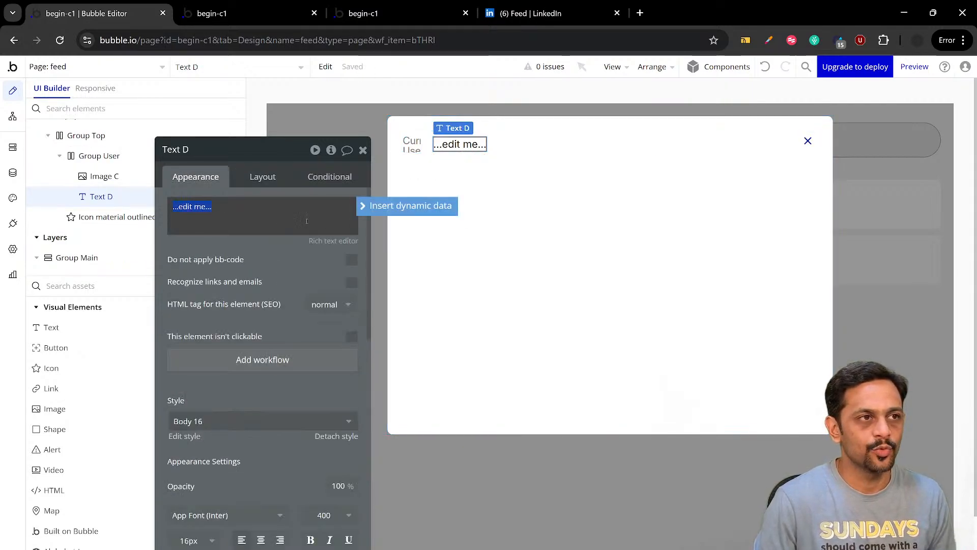
{"action": "left_click", "coordinate": [368, 206]}
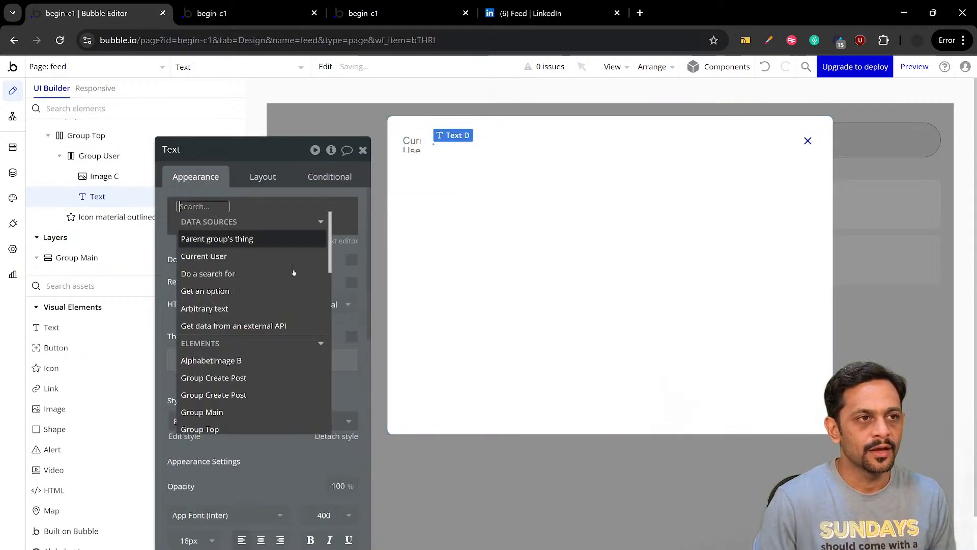
{"action": "left_click", "coordinate": [209, 257]}
{"action": "left_click", "coordinate": [251, 312]}
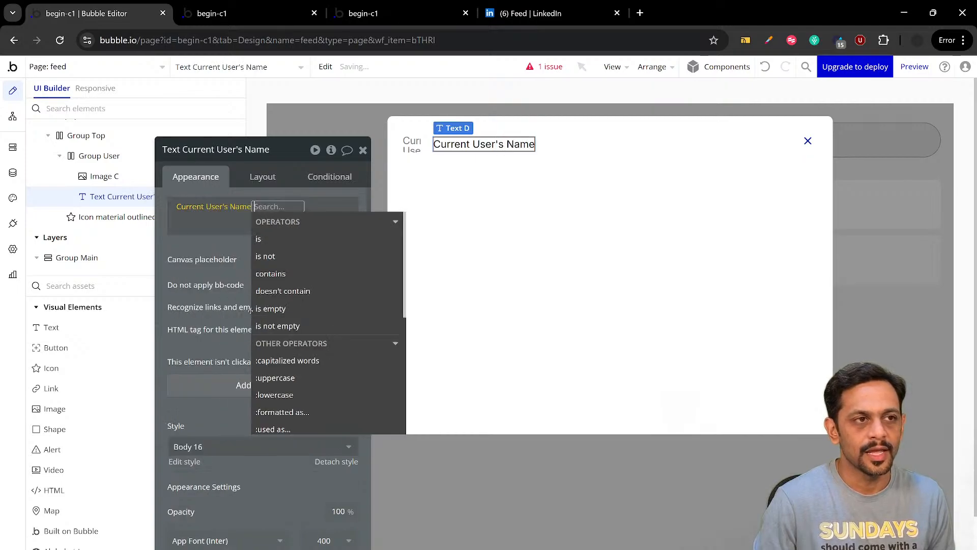
{"action": "left_click", "coordinate": [203, 245]}
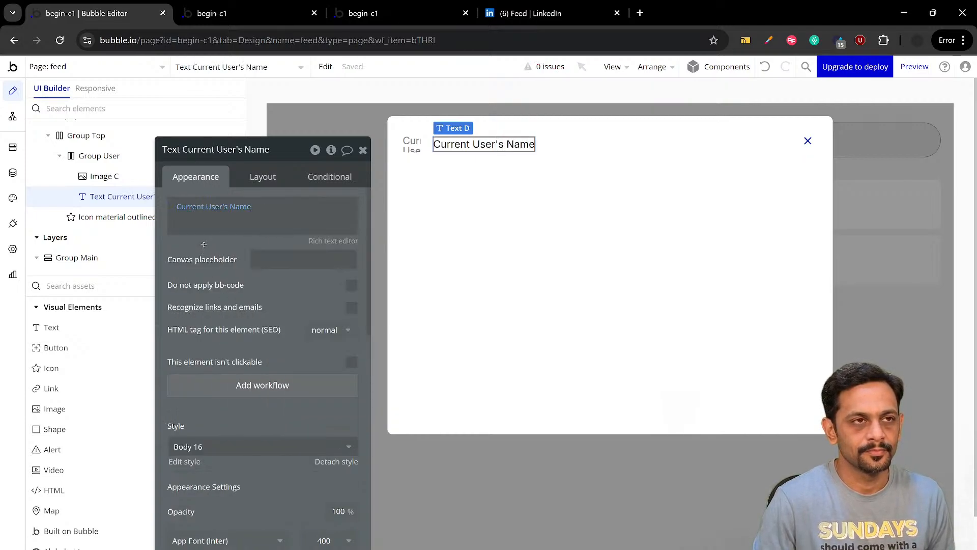
Set the user name text's font size to 18 px and make it bold
{"action": "scroll", "coordinate": [203, 303], "scroll_direction": "down", "scroll_amount": 3}
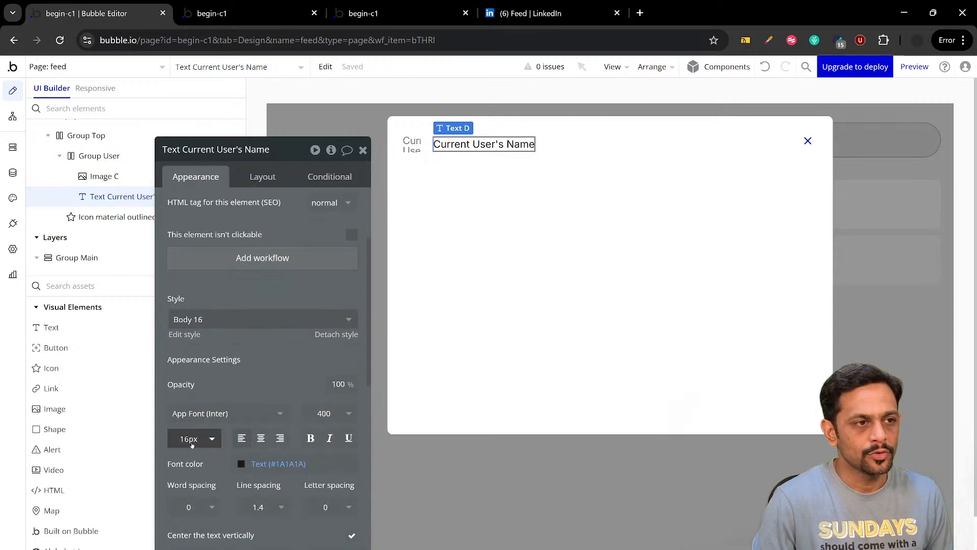
{"action": "left_click", "coordinate": [190, 439]}
{"action": "type", "text": "18"}
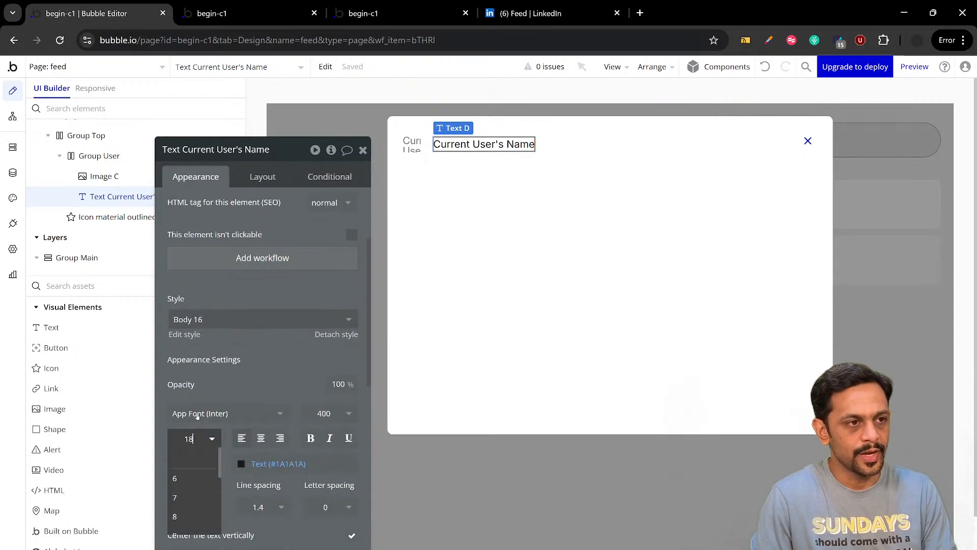
{"action": "key", "text": "Return"}
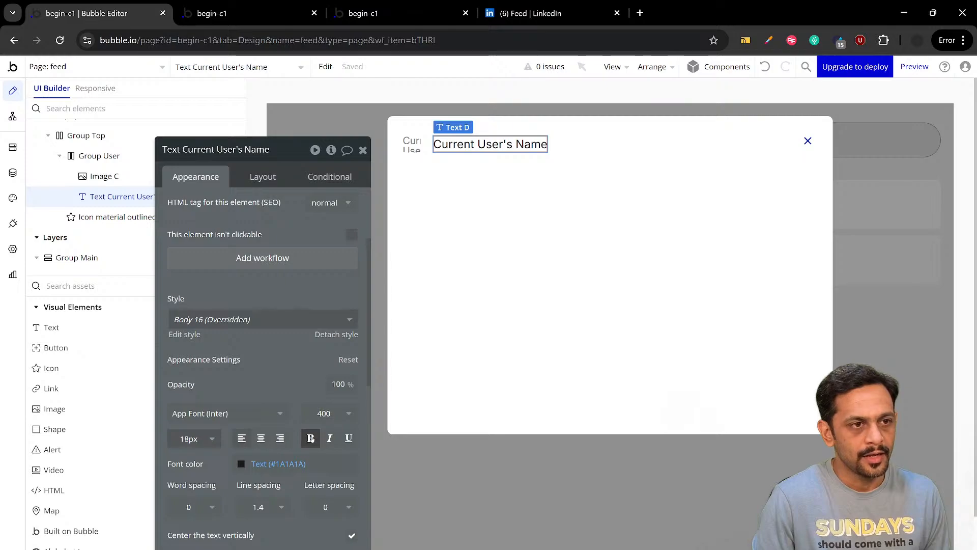
{"action": "left_click", "coordinate": [311, 438]}
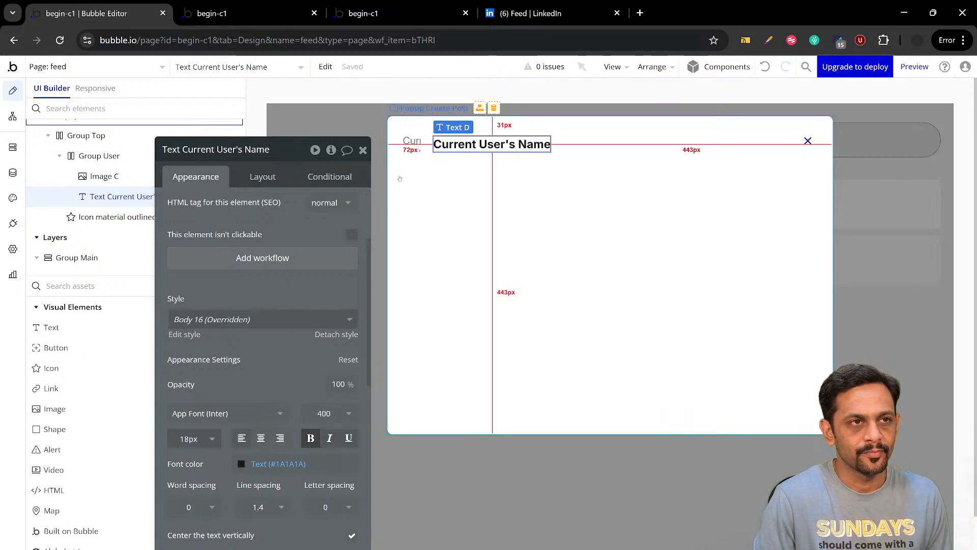
Set the roundness of the popup's profile image to 100
{"action": "left_click", "coordinate": [413, 146]}
{"action": "scroll", "coordinate": [326, 356], "scroll_direction": "down", "scroll_amount": 3}
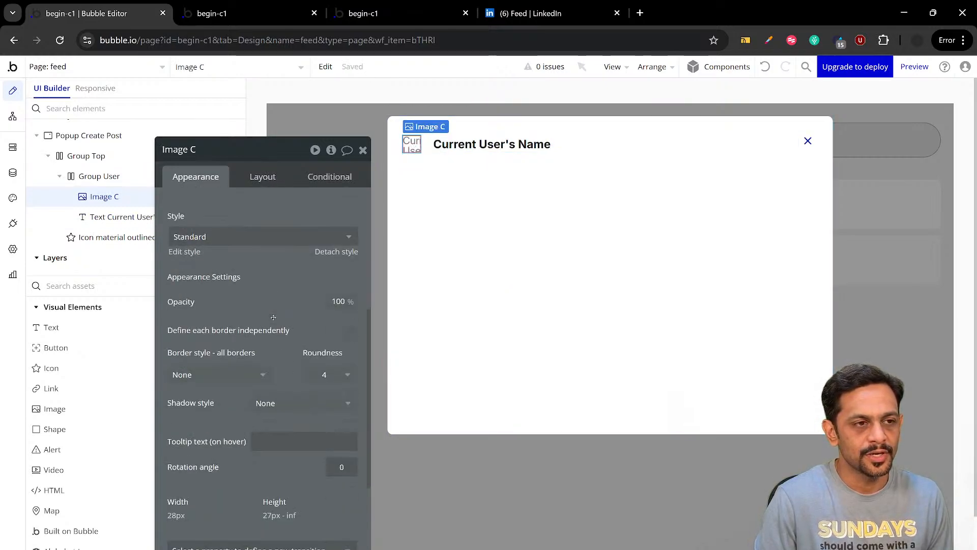
{"action": "double_click", "coordinate": [325, 374]}
{"action": "type", "text": "100"}
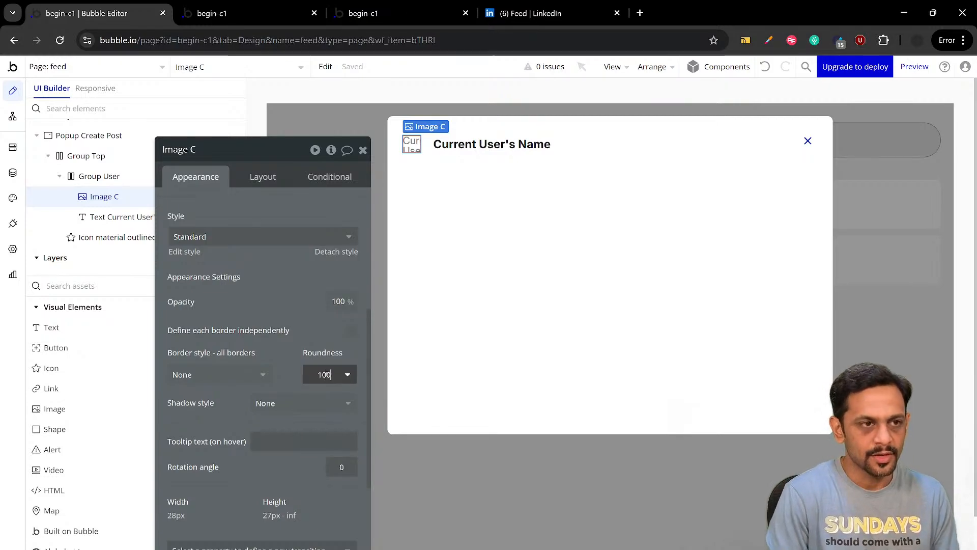
{"action": "left_click", "coordinate": [307, 327]}
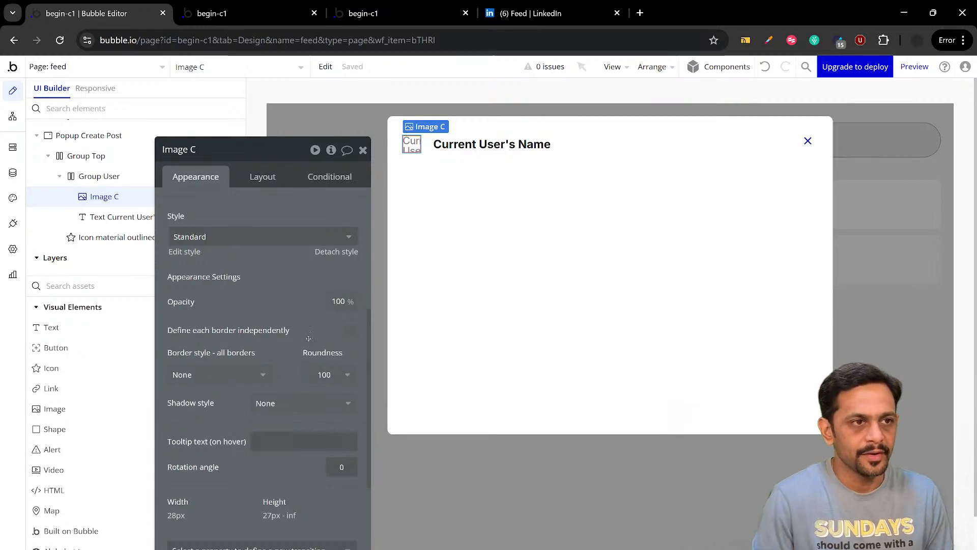
Keep the profile image's aspect ratio fixed and set its width to 35 px
{"action": "left_click", "coordinate": [272, 173]}
{"action": "left_click", "coordinate": [351, 379]}
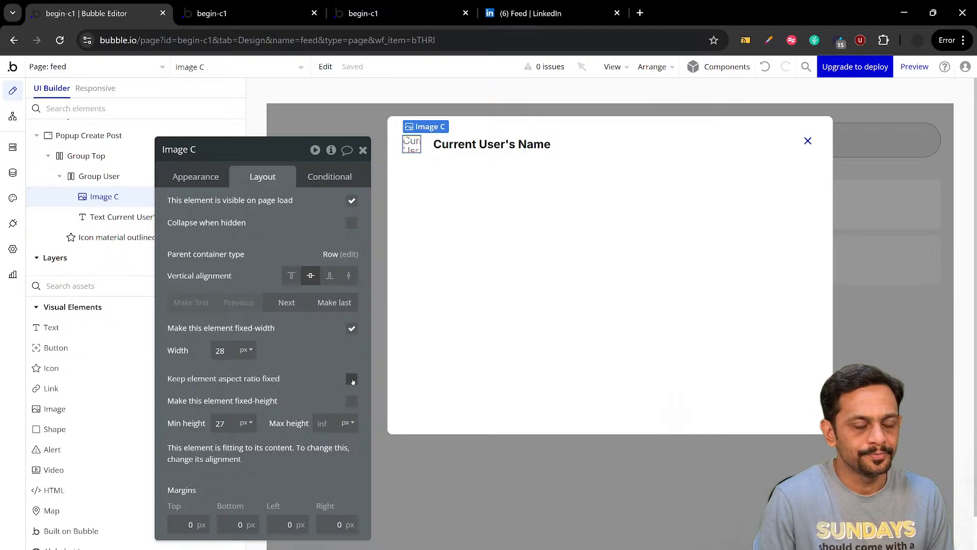
{"action": "double_click", "coordinate": [227, 352]}
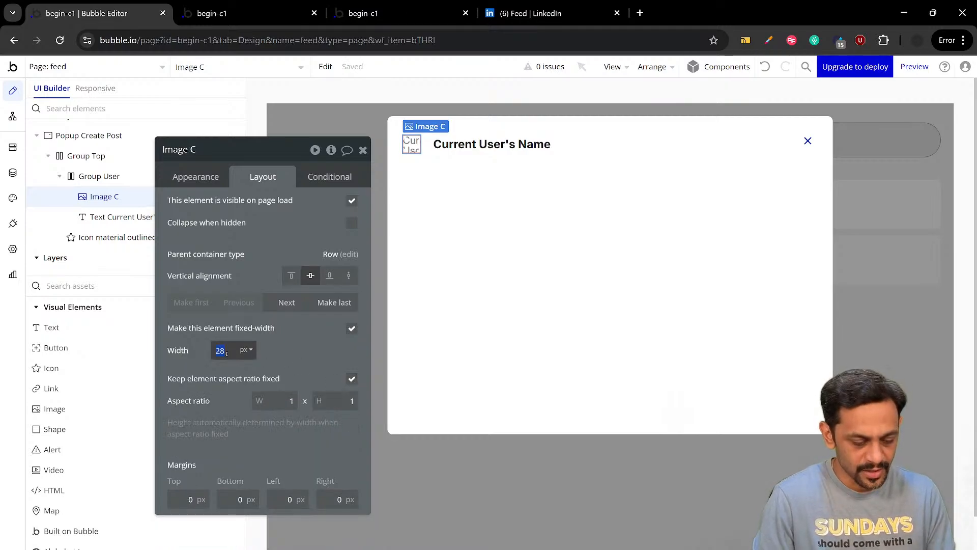
{"action": "type", "text": "35"}
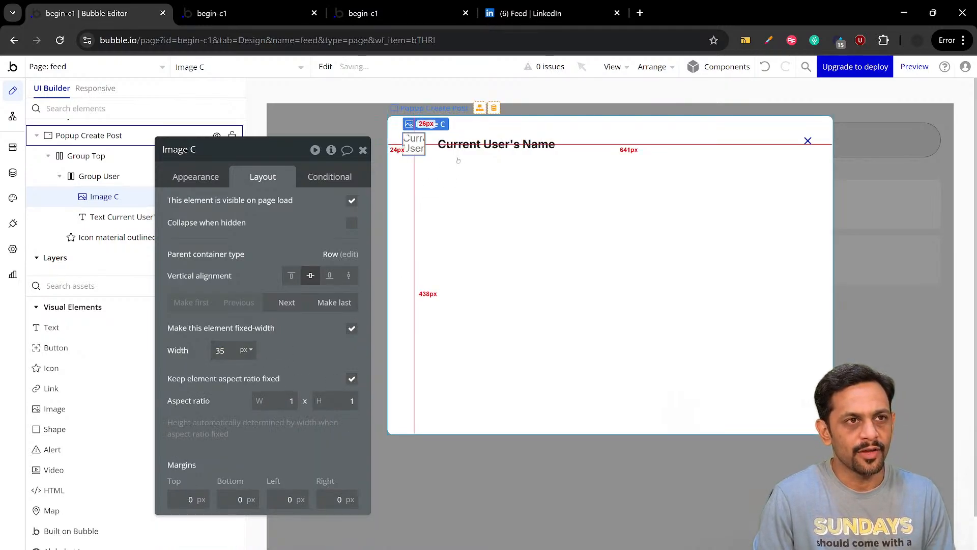
Refresh the app preview, open the Create Post popup from Start a post and compare its header with LinkedIn's popup
{"action": "left_click", "coordinate": [265, 18]}
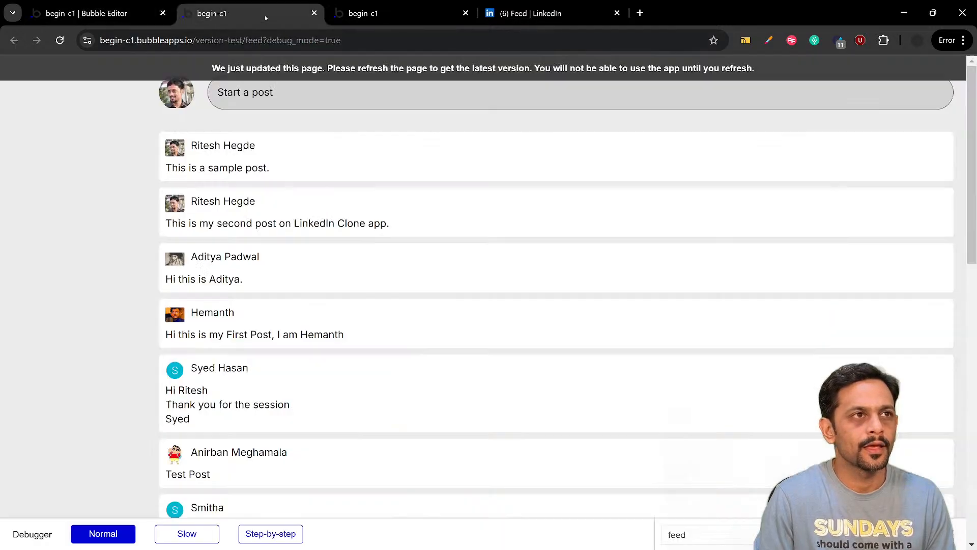
{"action": "left_click", "coordinate": [268, 72]}
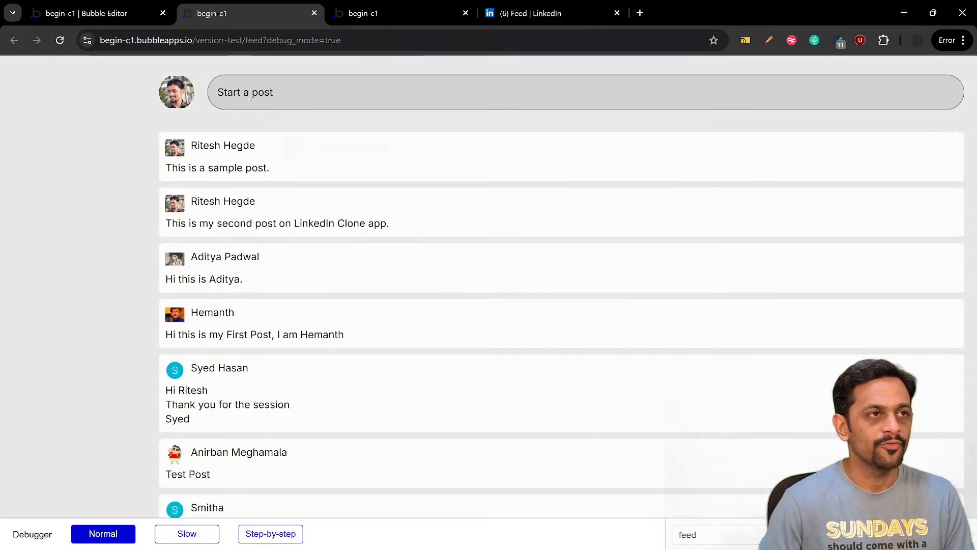
{"action": "left_click", "coordinate": [250, 97]}
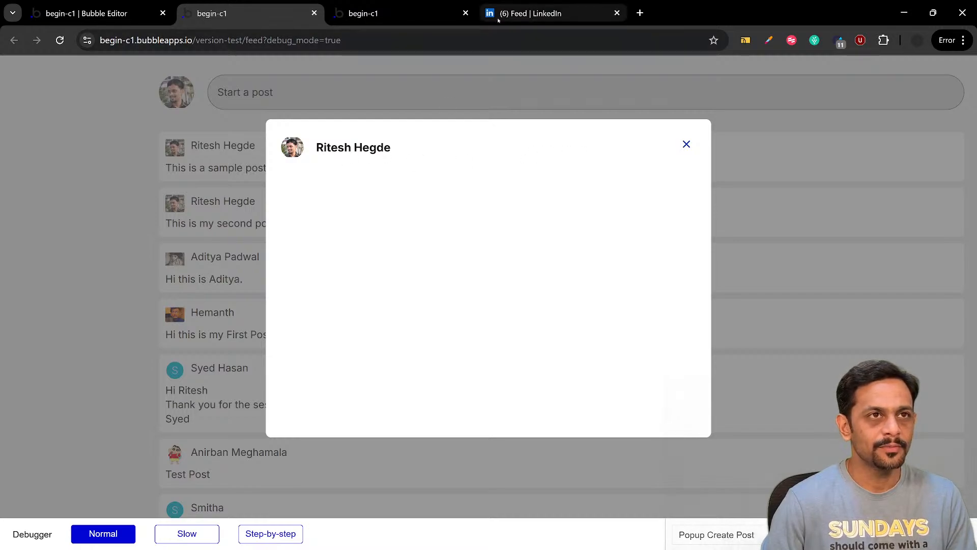
{"action": "left_click", "coordinate": [531, 13]}
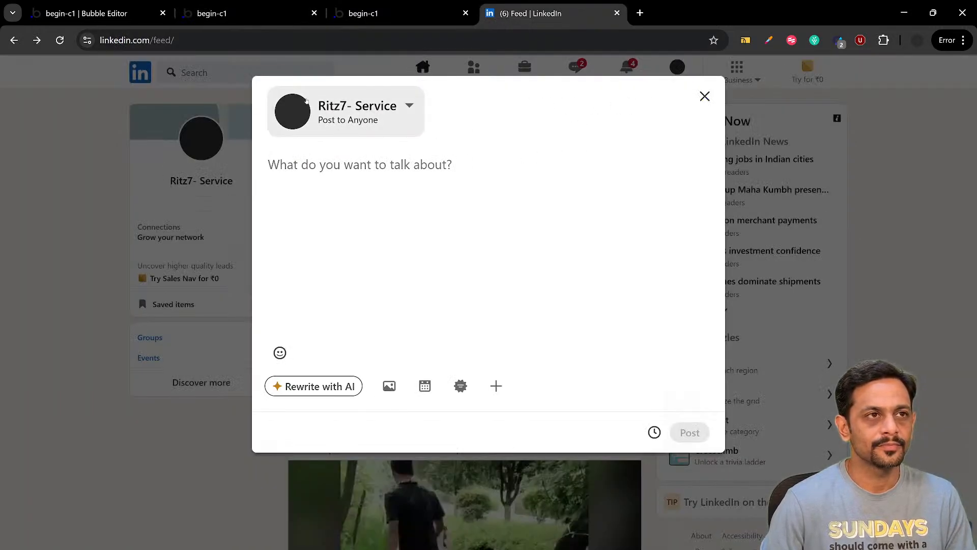
{"action": "left_click", "coordinate": [216, 15]}
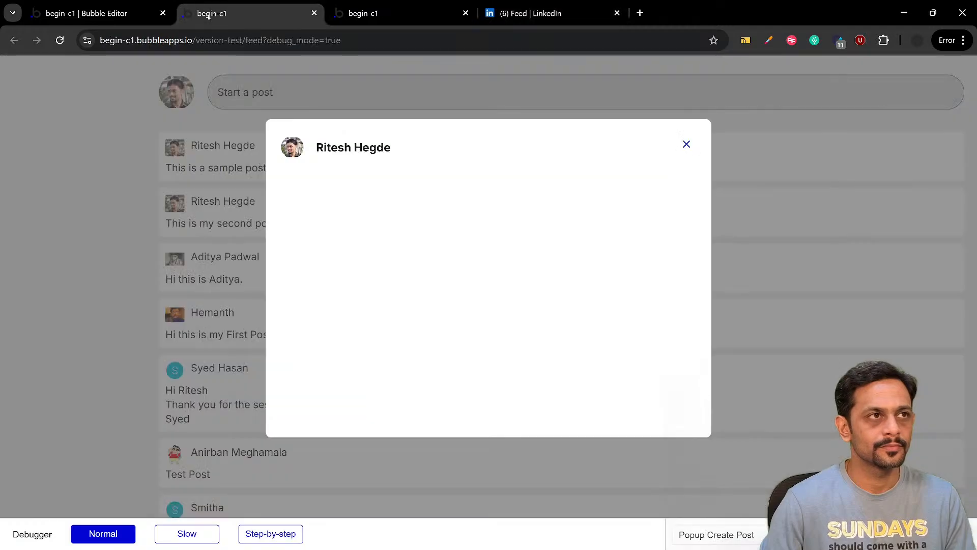
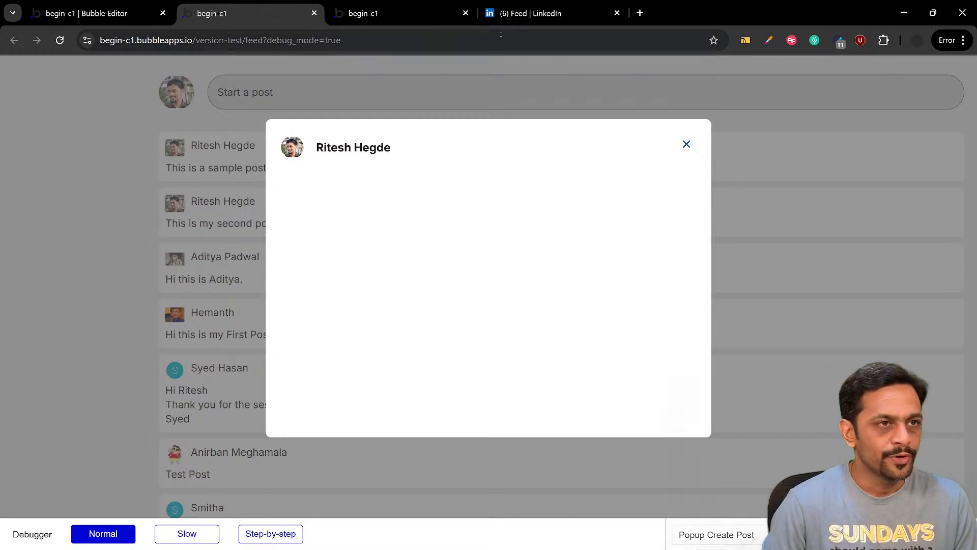
Check LinkedIn's post popup for reference and add a multiline input below the header of the Create Post popup in Bubble
{"action": "left_click", "coordinate": [532, 14]}
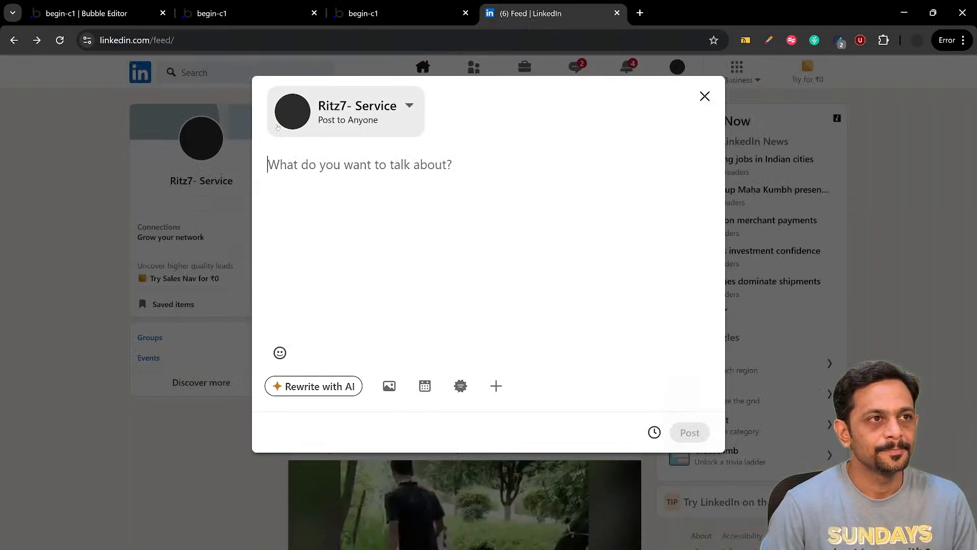
{"action": "left_click", "coordinate": [97, 17]}
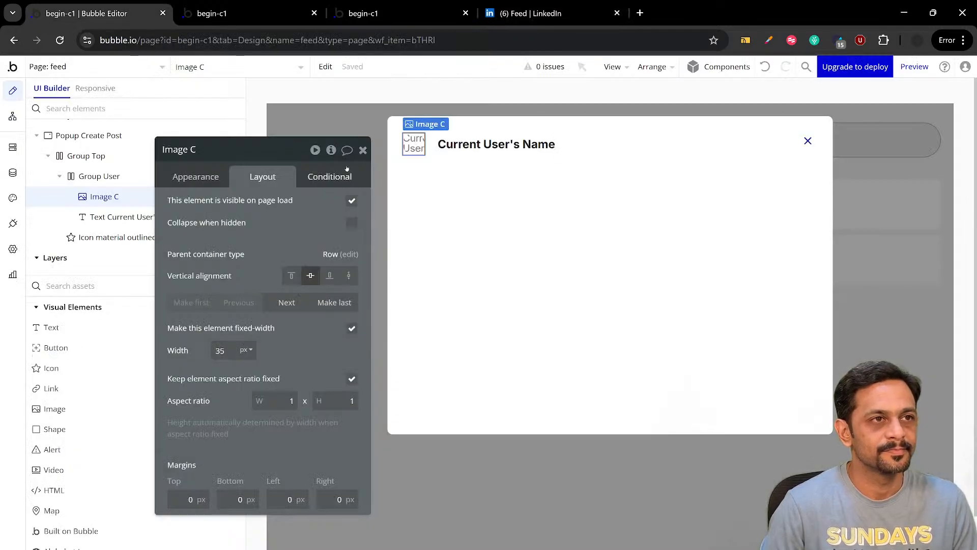
{"action": "left_click", "coordinate": [363, 151]}
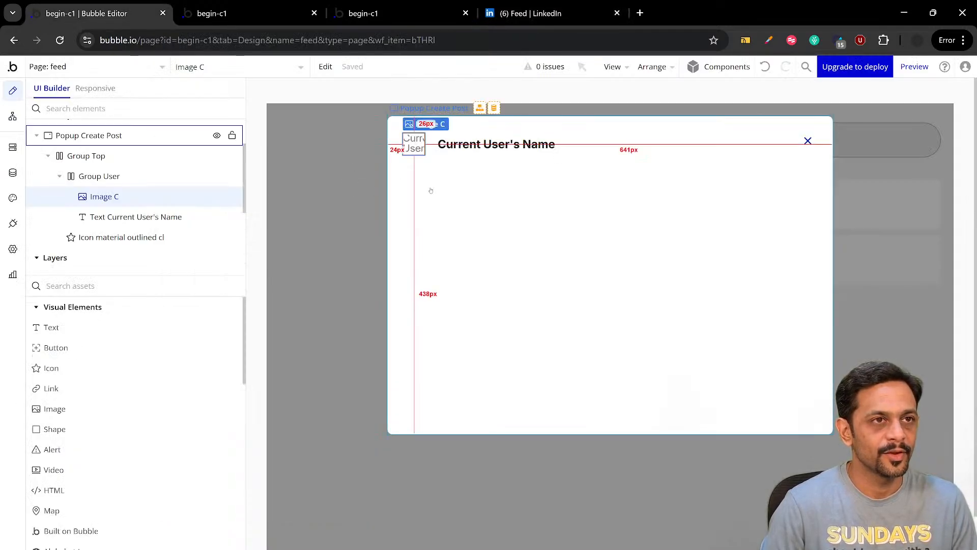
{"action": "left_click", "coordinate": [74, 286]}
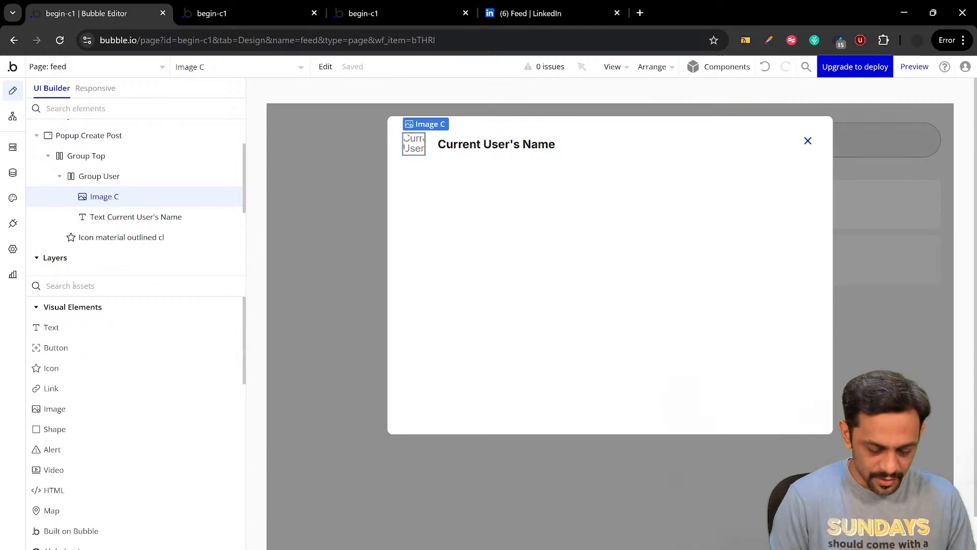
{"action": "type", "text": "multi"}
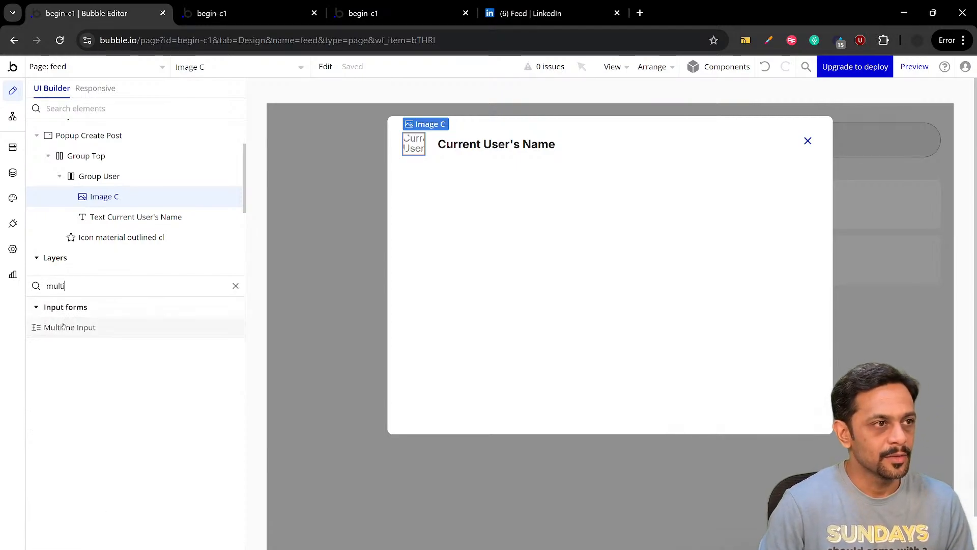
{"action": "left_click_drag", "start_coordinate": [70, 327], "coordinate": [436, 208]}
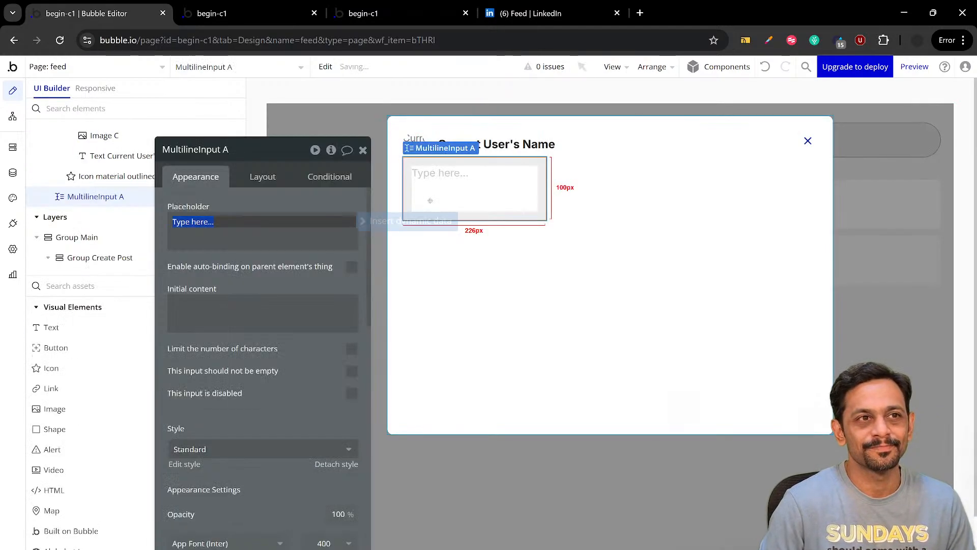
{"action": "left_click_drag", "start_coordinate": [291, 292], "coordinate": [407, 323]}
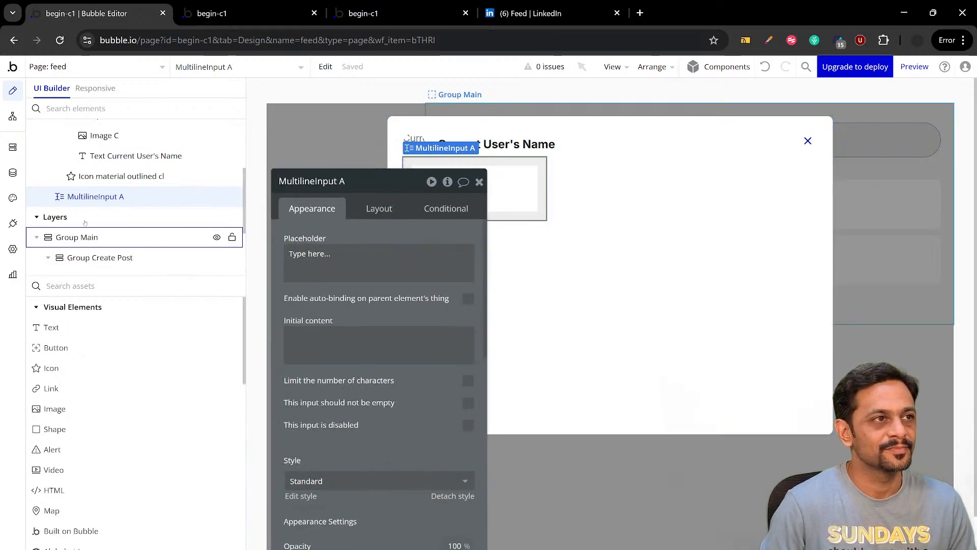
Apply gap spacing between the elements of Popup Create Post with a row gap of 20 px
{"action": "scroll", "coordinate": [84, 223], "scroll_direction": "up", "scroll_amount": 3}
{"action": "left_click", "coordinate": [60, 232]}
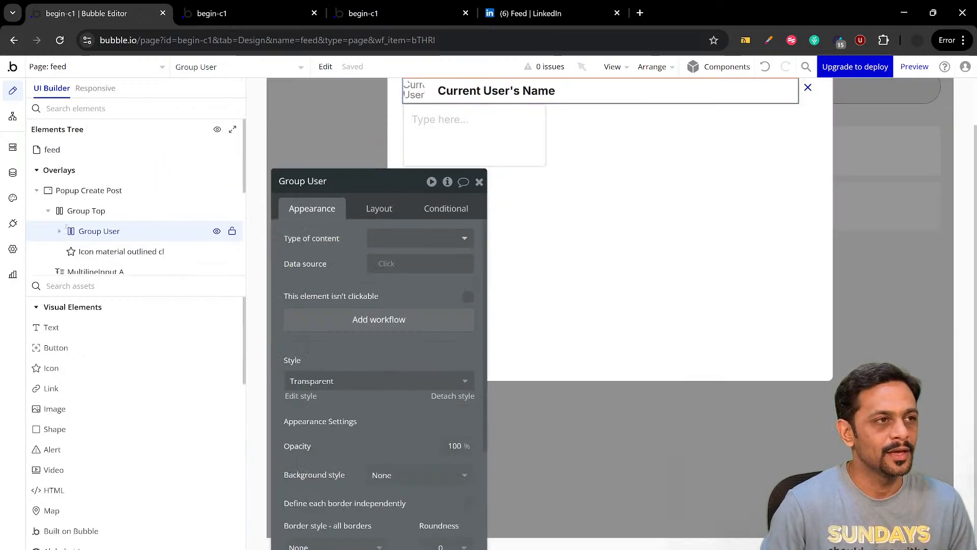
{"action": "left_click", "coordinate": [48, 211]}
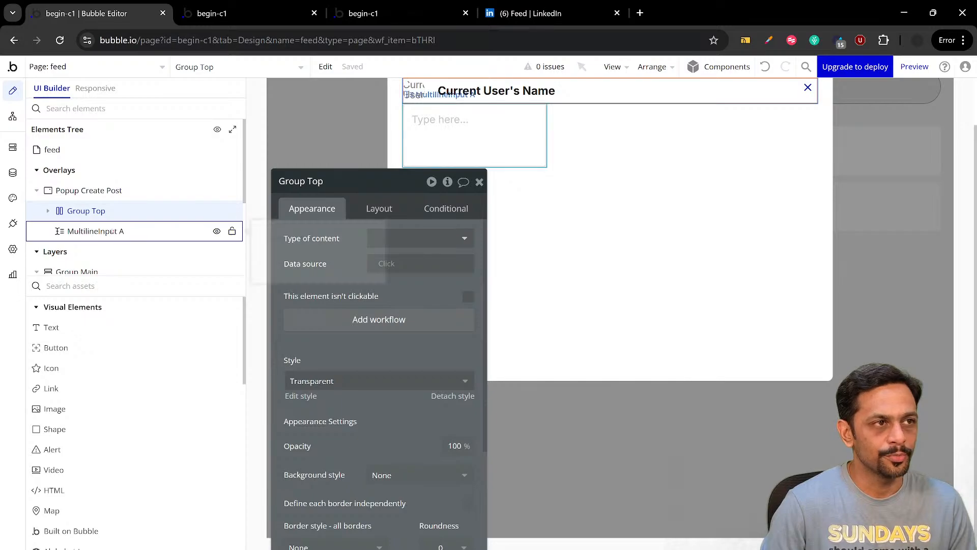
{"action": "left_click", "coordinate": [89, 232]}
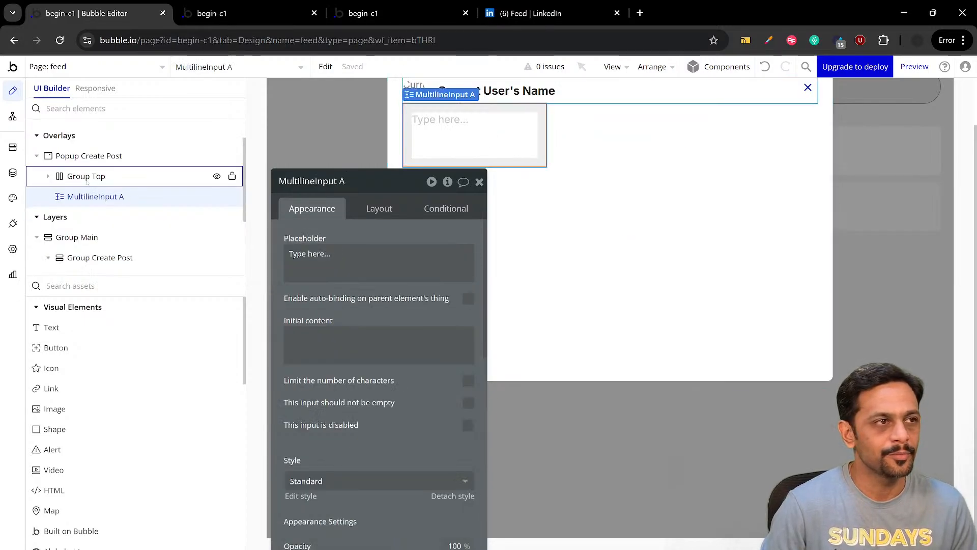
{"action": "left_click", "coordinate": [90, 156]}
{"action": "left_click", "coordinate": [369, 209]}
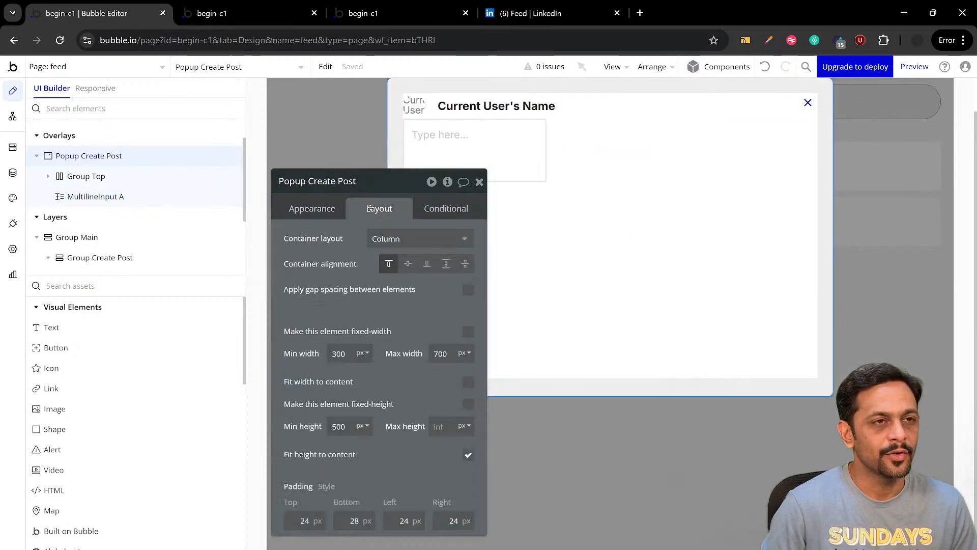
{"action": "left_click", "coordinate": [468, 289]}
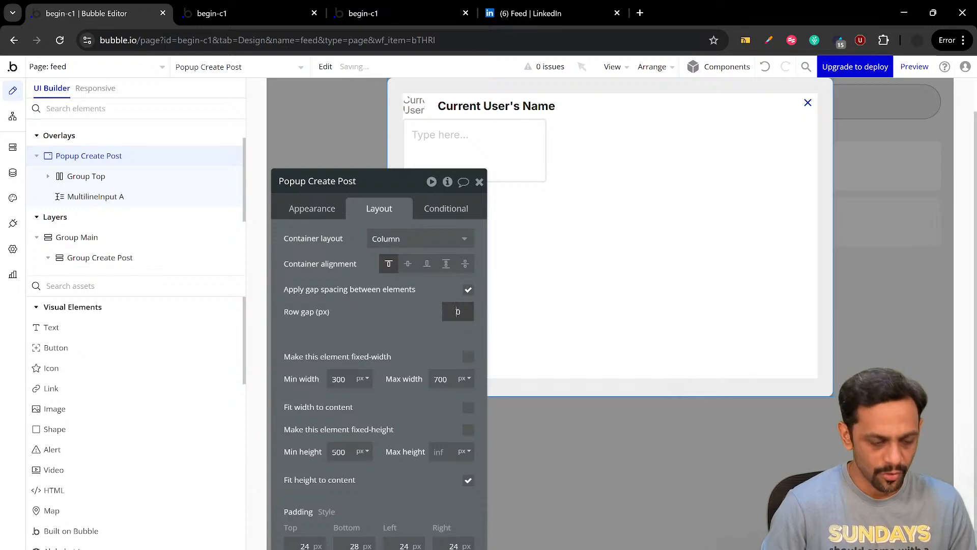
{"action": "type", "text": "25"}
{"action": "left_click", "coordinate": [480, 183]}
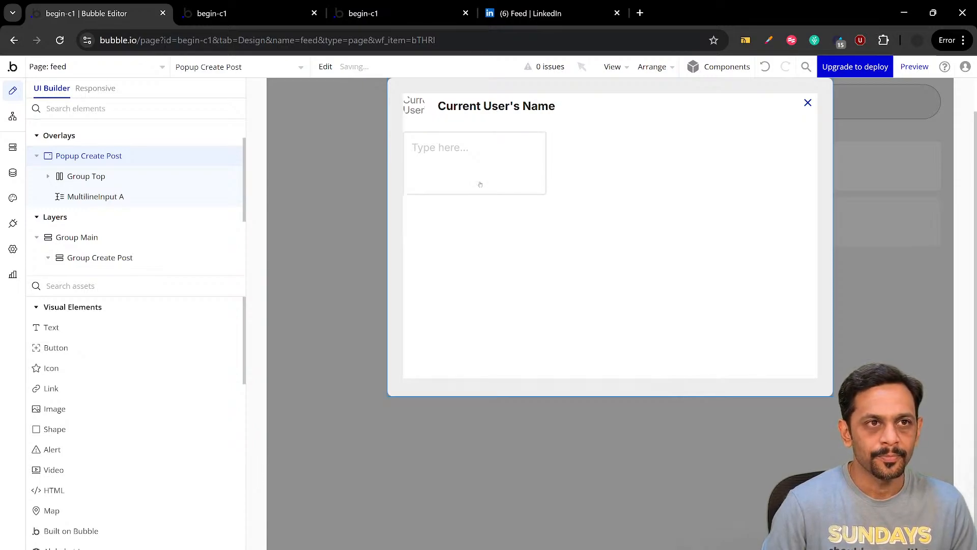
Set the multiline input's placeholder to "What do you want to talk about?", matching the wording in LinkedIn's post popup
{"action": "double_click", "coordinate": [481, 184]}
{"action": "left_click", "coordinate": [539, 14]}
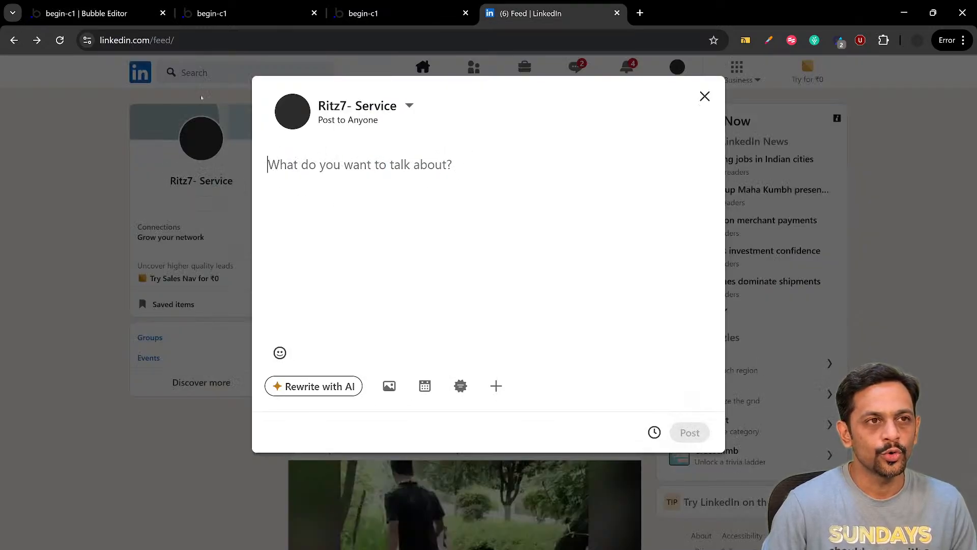
{"action": "left_click", "coordinate": [87, 14]}
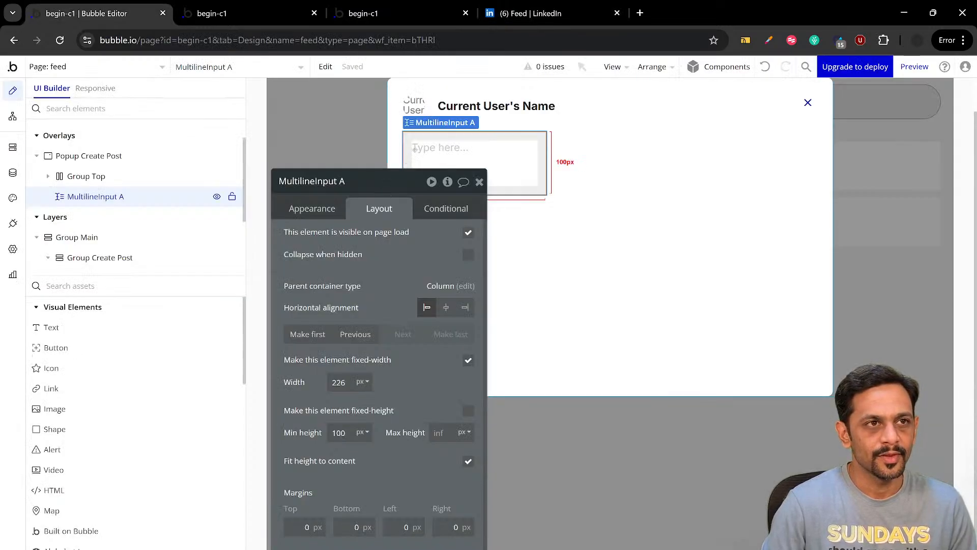
{"action": "left_click", "coordinate": [295, 209]}
{"action": "left_click", "coordinate": [357, 251]}
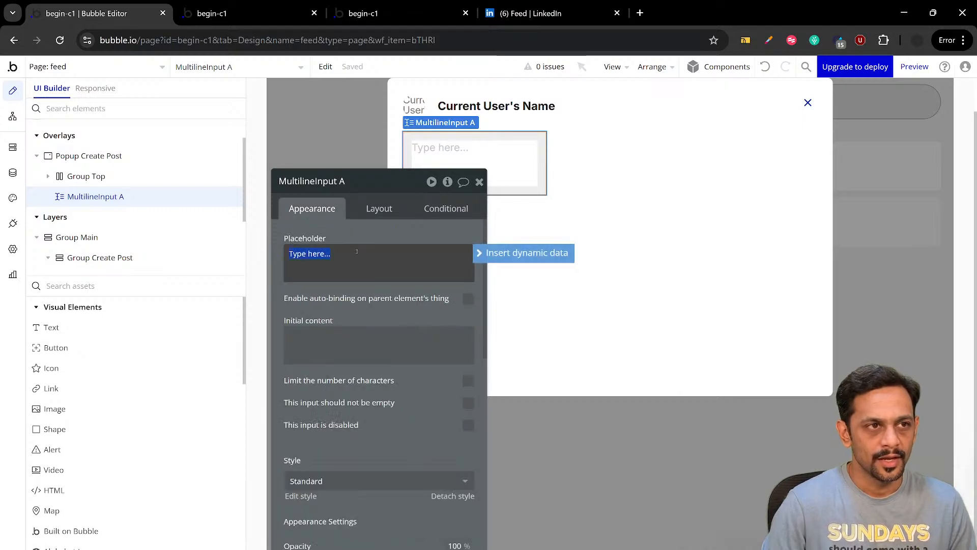
{"action": "type", "text": "What do yo"}
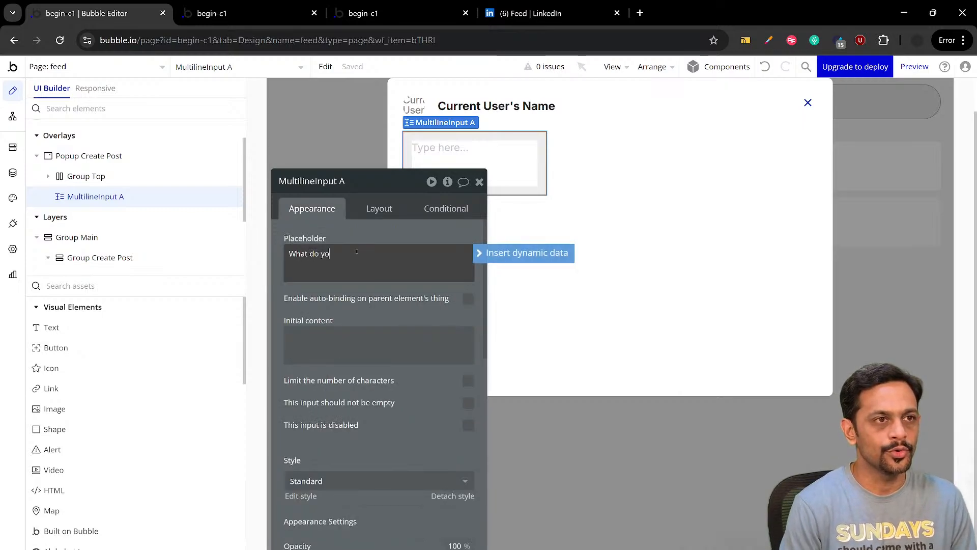
{"action": "type", "text": "u want to talk about?"}
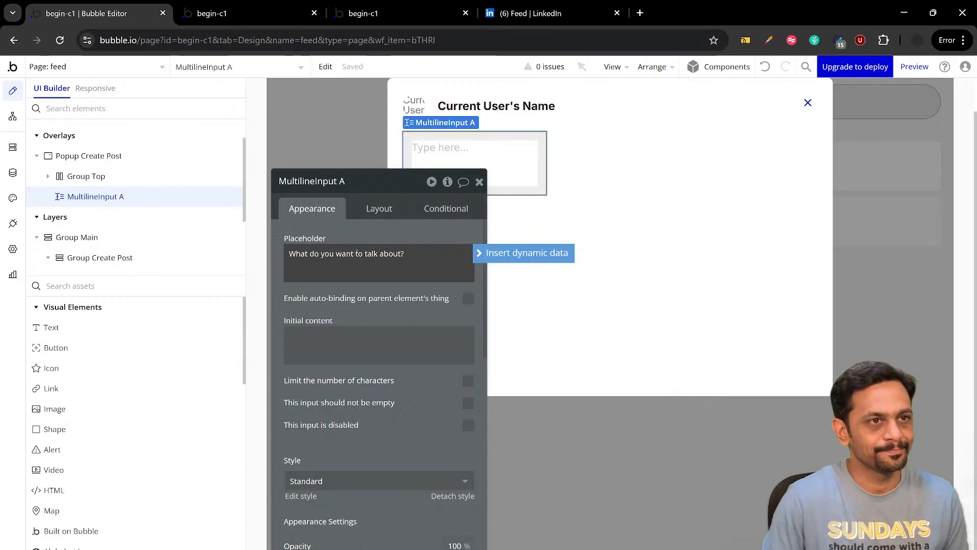
Remove the multiline input's fixed width and set its minimum width to 280 px
{"action": "left_click", "coordinate": [380, 210]}
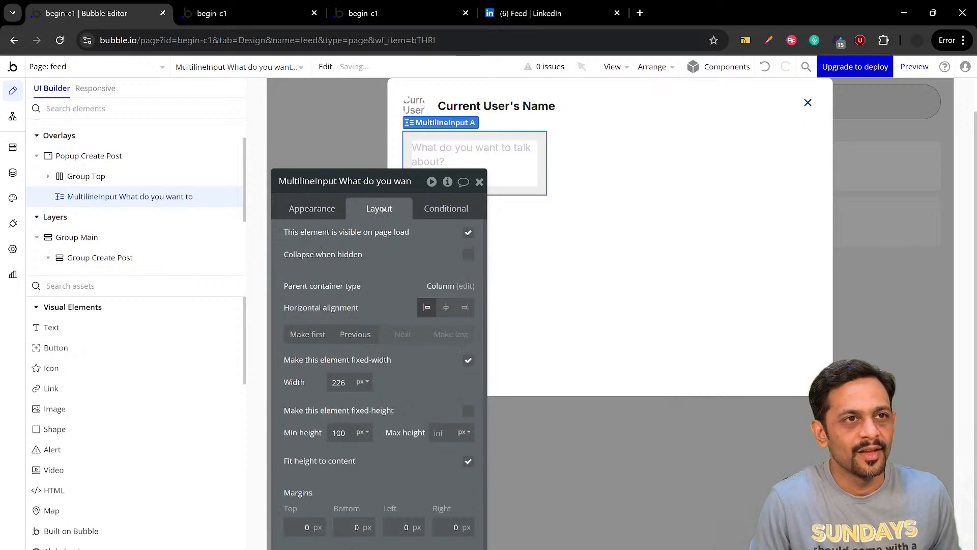
{"action": "left_click", "coordinate": [469, 360]}
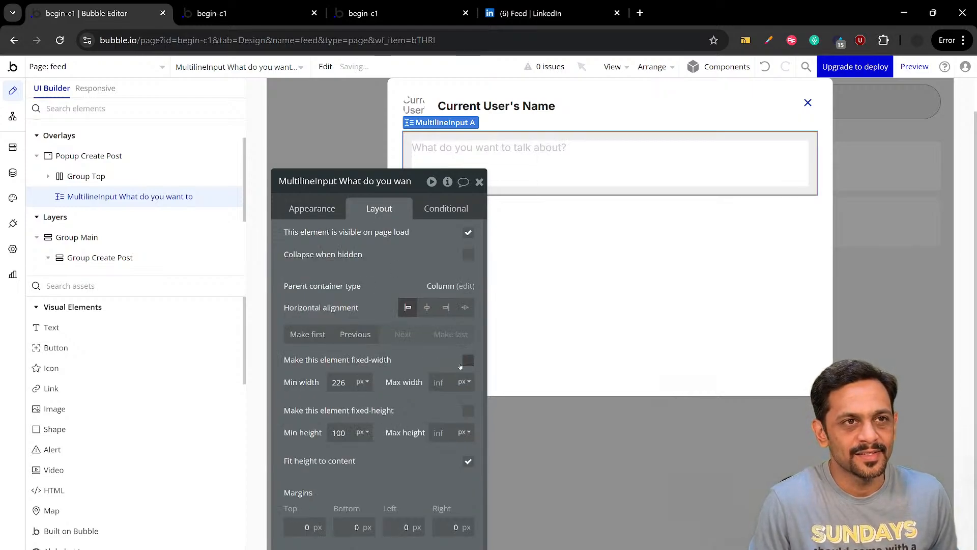
{"action": "double_click", "coordinate": [338, 382]}
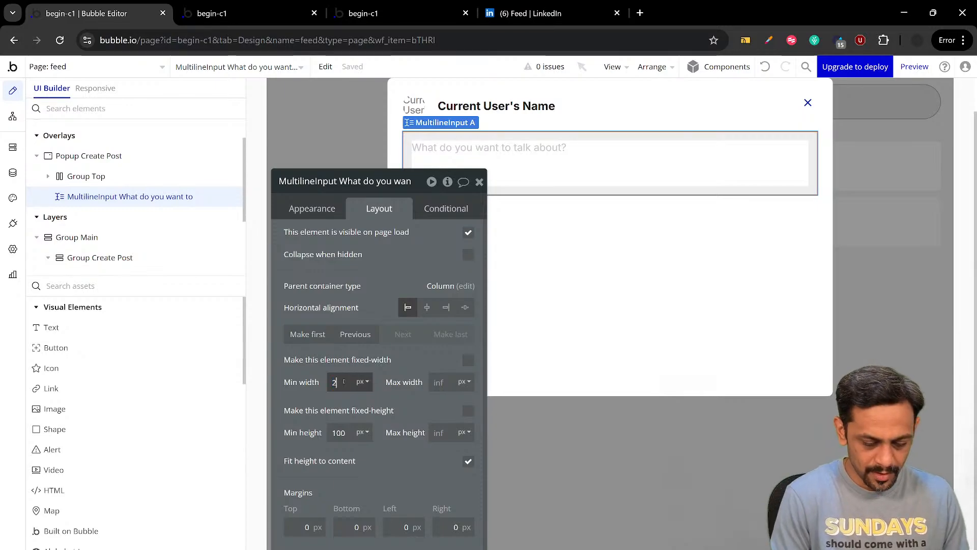
{"action": "type", "text": "280"}
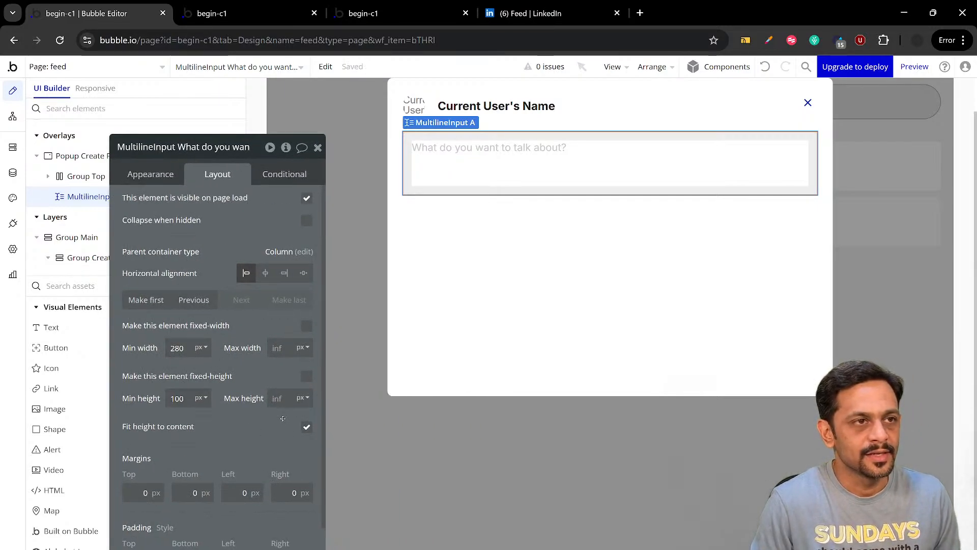
Compare the multiline input with LinkedIn's post field and set its border style to None for all borders
{"action": "left_click", "coordinate": [509, 14]}
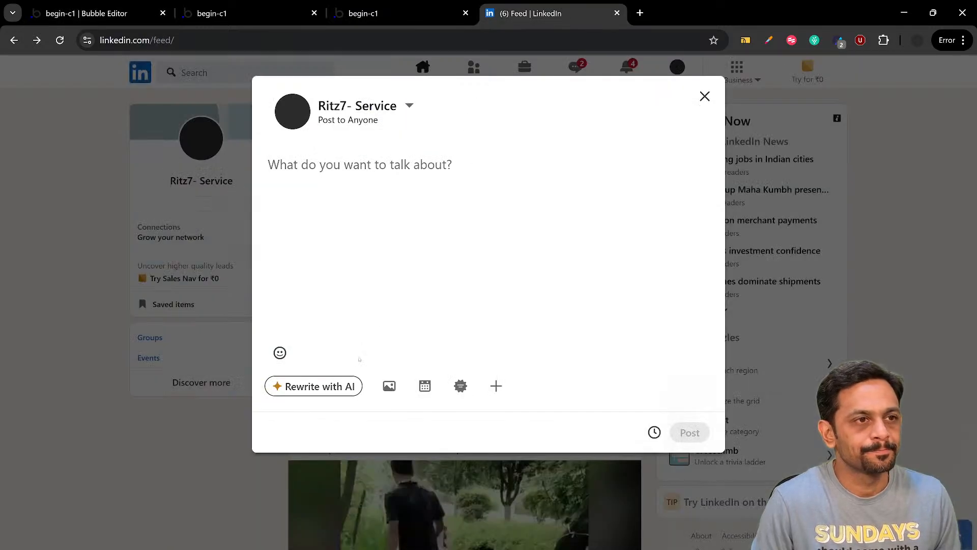
{"action": "left_click", "coordinate": [100, 14]}
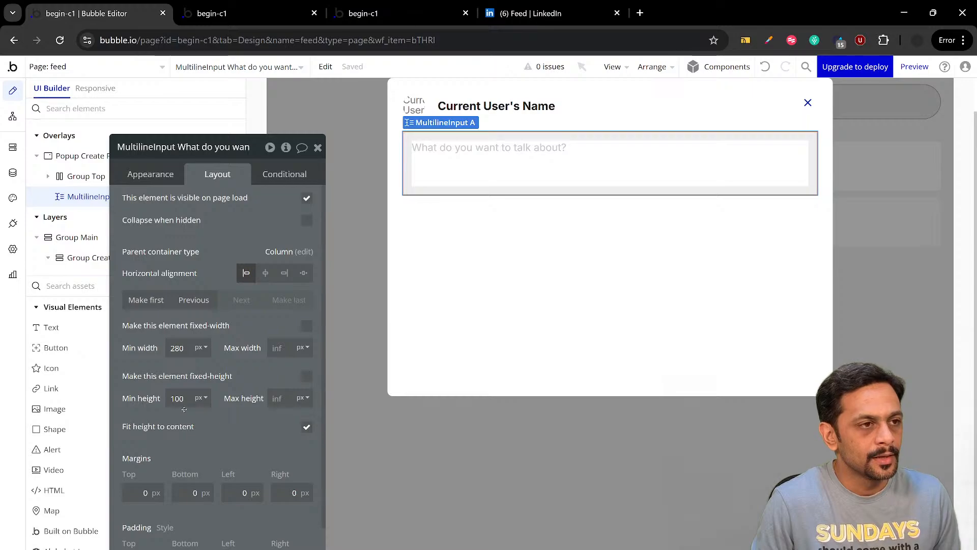
{"action": "left_click", "coordinate": [469, 217]}
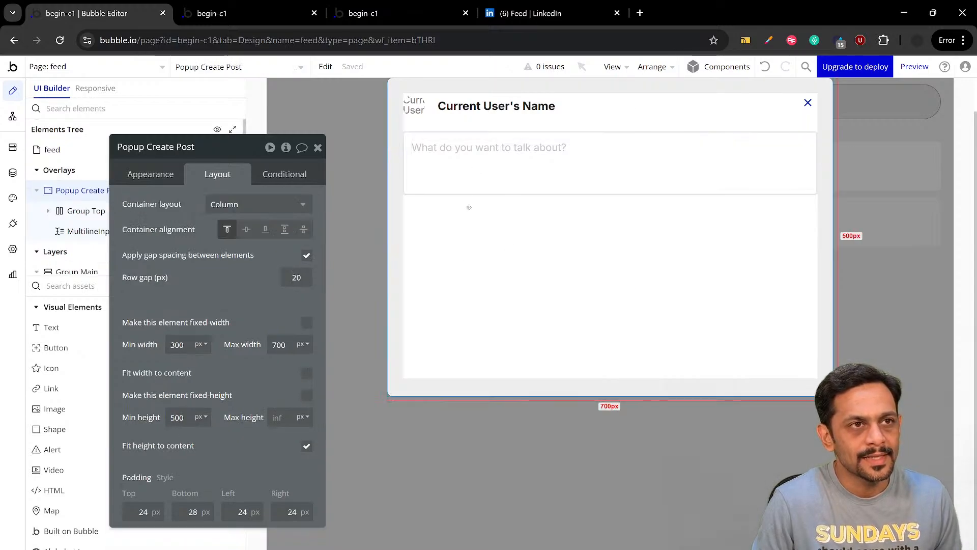
{"action": "left_click", "coordinate": [464, 175]}
{"action": "left_click", "coordinate": [150, 174]}
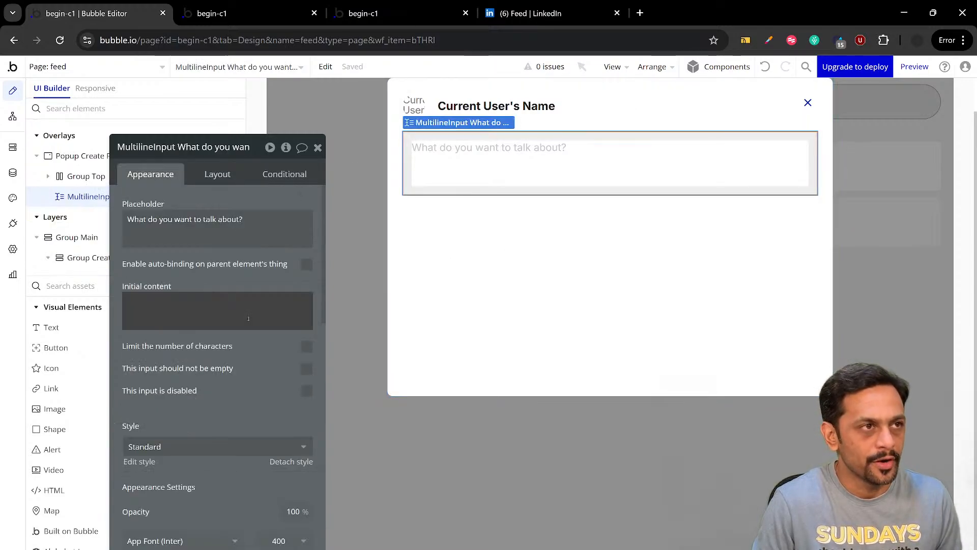
{"action": "scroll", "coordinate": [245, 323], "scroll_direction": "down", "scroll_amount": 6}
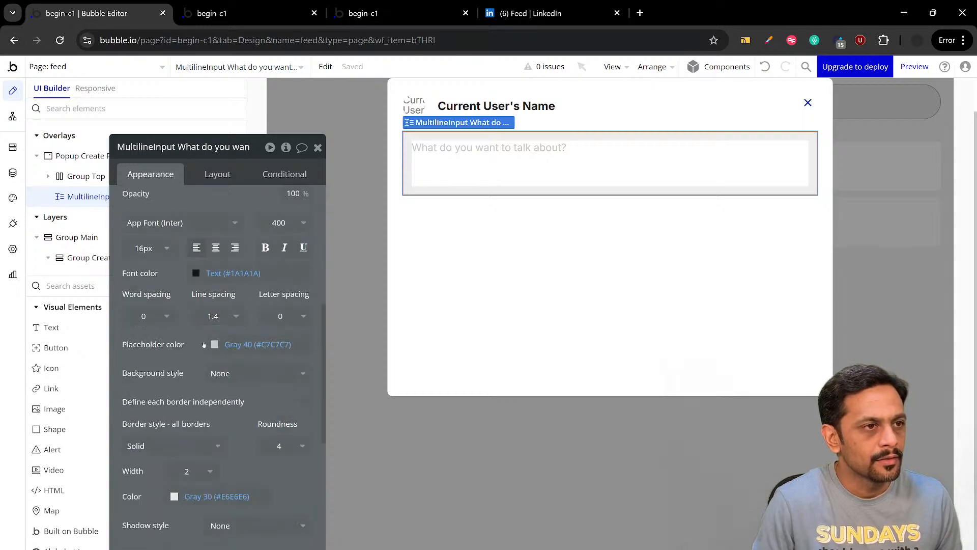
{"action": "left_click", "coordinate": [153, 445]}
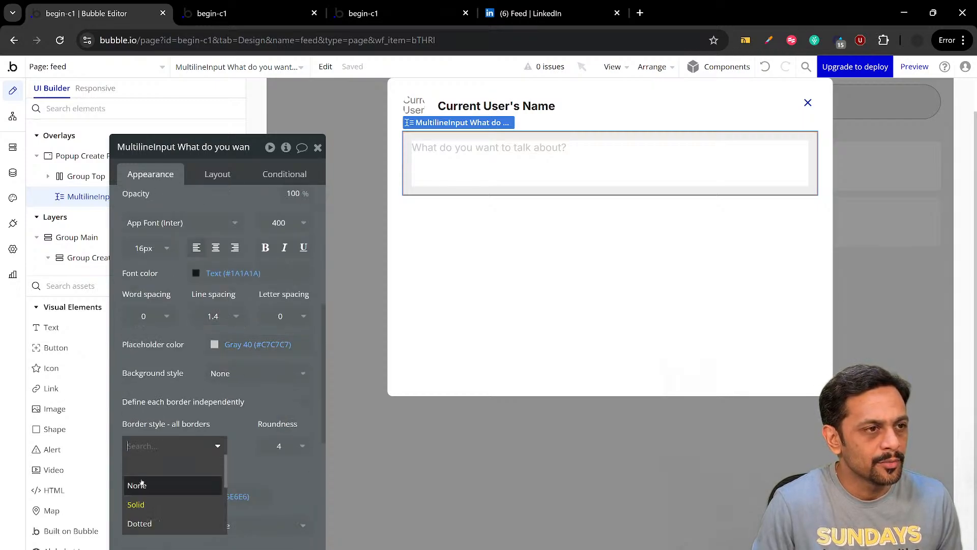
{"action": "left_click", "coordinate": [158, 462]}
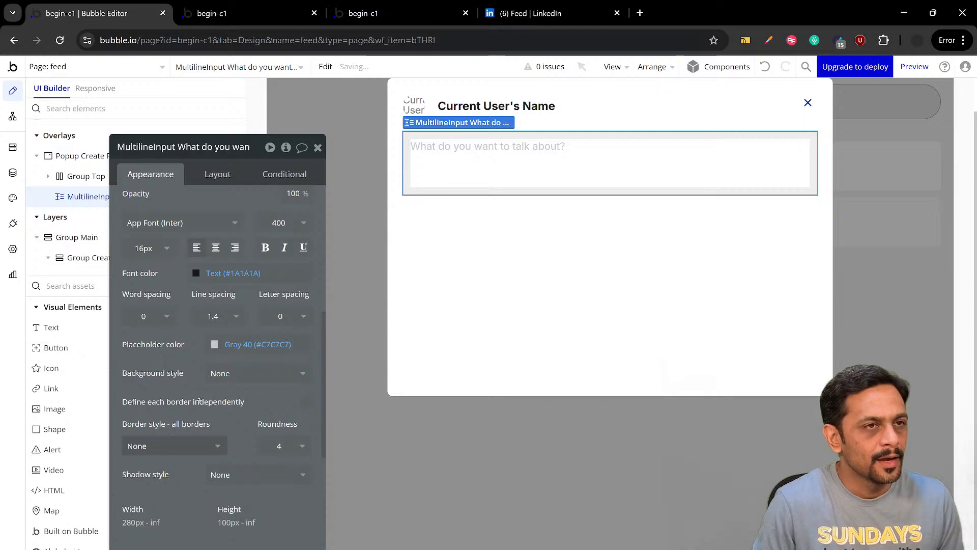
Set the multiline input's top, bottom, left and right padding to 0 px
{"action": "left_click", "coordinate": [224, 181]}
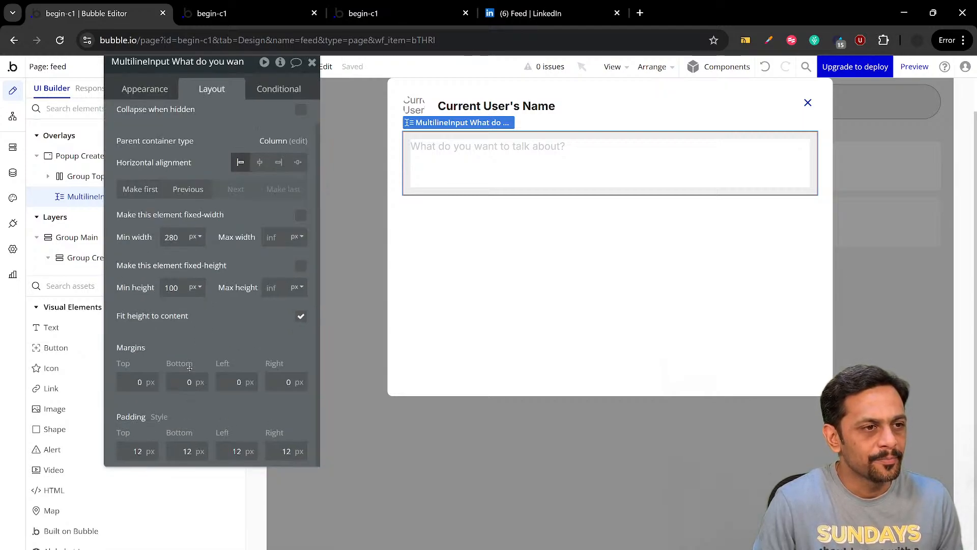
{"action": "double_click", "coordinate": [137, 452]}
{"action": "type", "text": "0"}
{"action": "key", "text": "Tab"}
{"action": "type", "text": "0"}
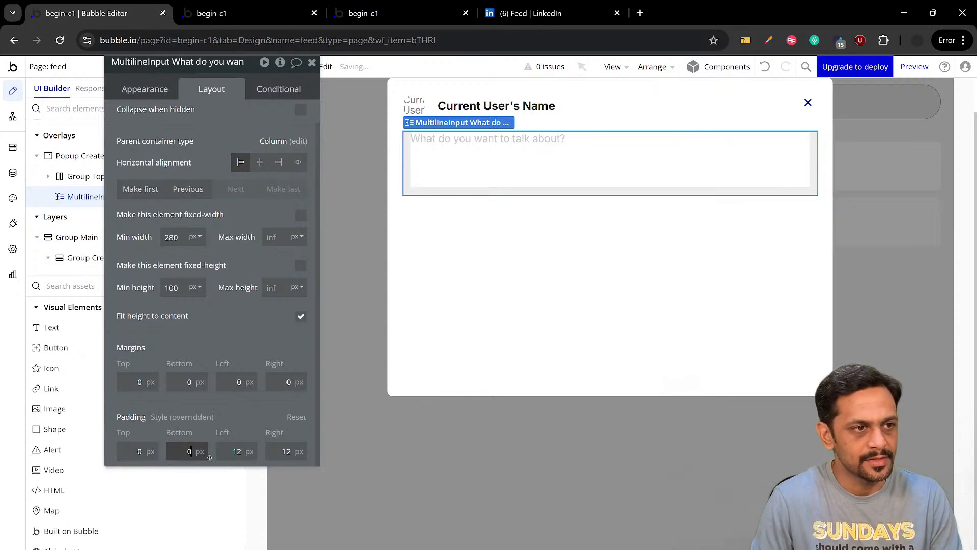
{"action": "key", "text": "Tab"}
{"action": "type", "text": "0"}
{"action": "key", "text": "Tab"}
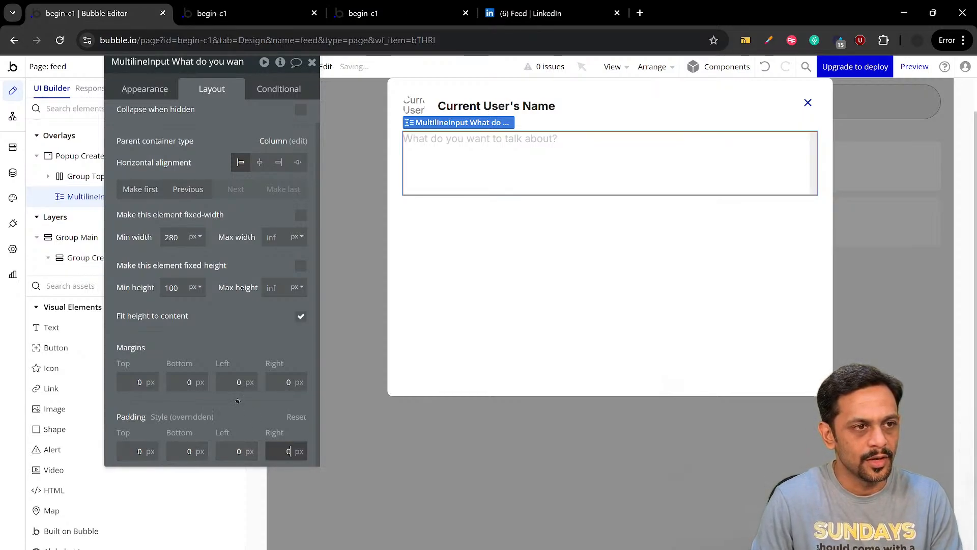
{"action": "type", "text": "0"}
Select Popup Create Post and compare its layout with LinkedIn's post popup
{"action": "left_click", "coordinate": [456, 301]}
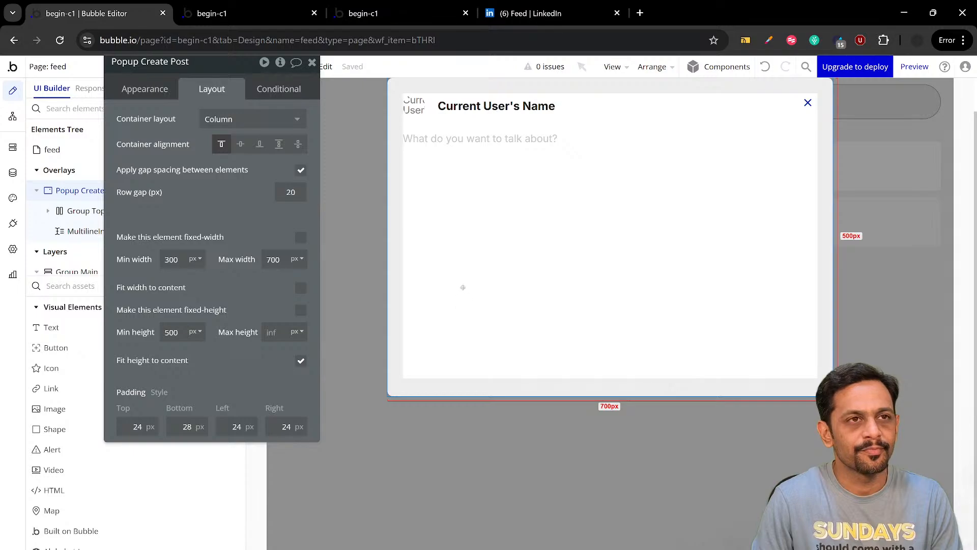
{"action": "left_click", "coordinate": [505, 17]}
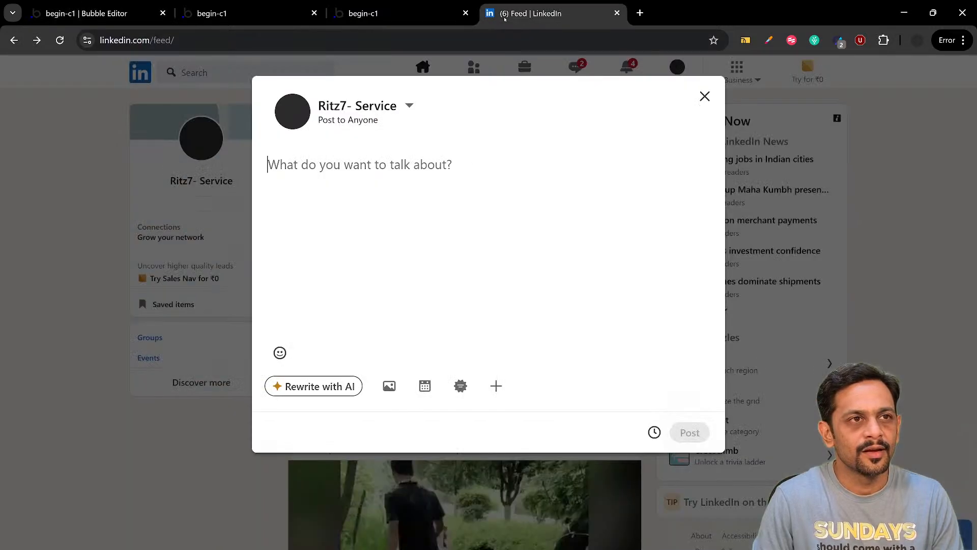
{"action": "left_click", "coordinate": [86, 14]}
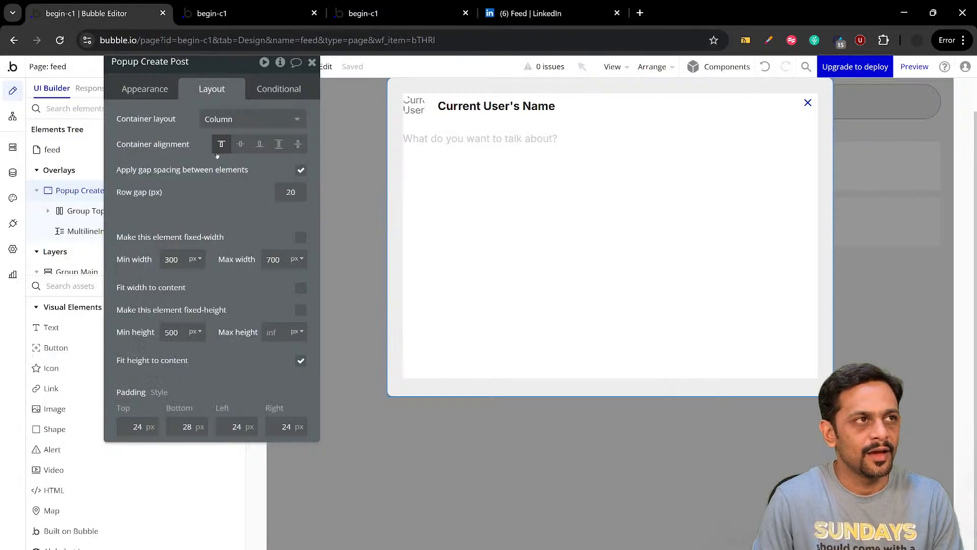
Set the multiline input's placeholder color to #979797 and compare it with the placeholder in LinkedIn's post popup
{"action": "left_click", "coordinate": [450, 151]}
{"action": "left_click", "coordinate": [141, 93]}
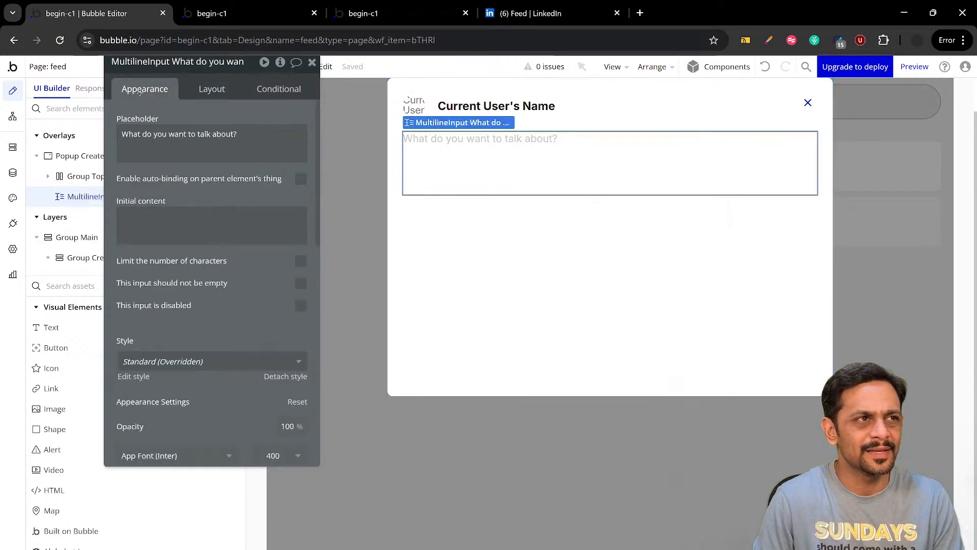
{"action": "scroll", "coordinate": [224, 284], "scroll_direction": "down", "scroll_amount": 6}
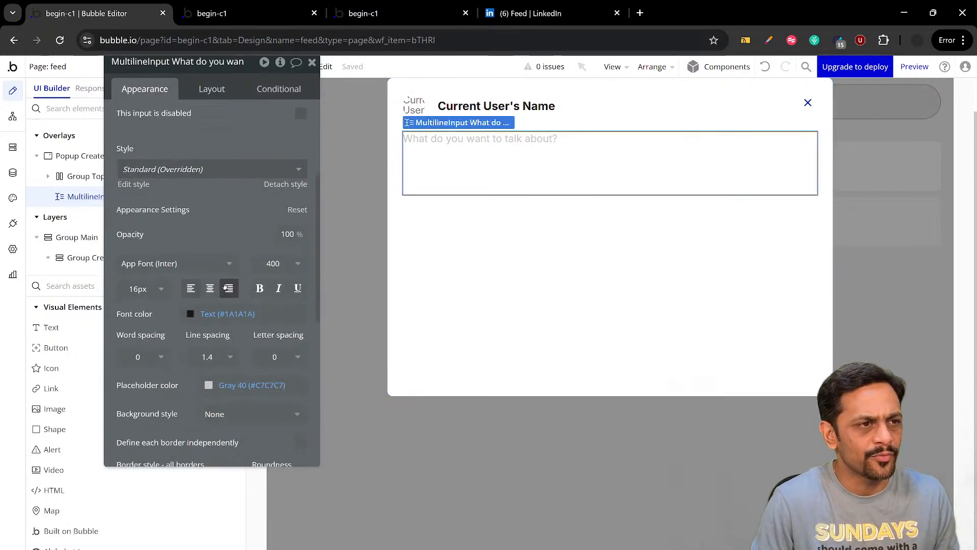
{"action": "left_click", "coordinate": [252, 259]}
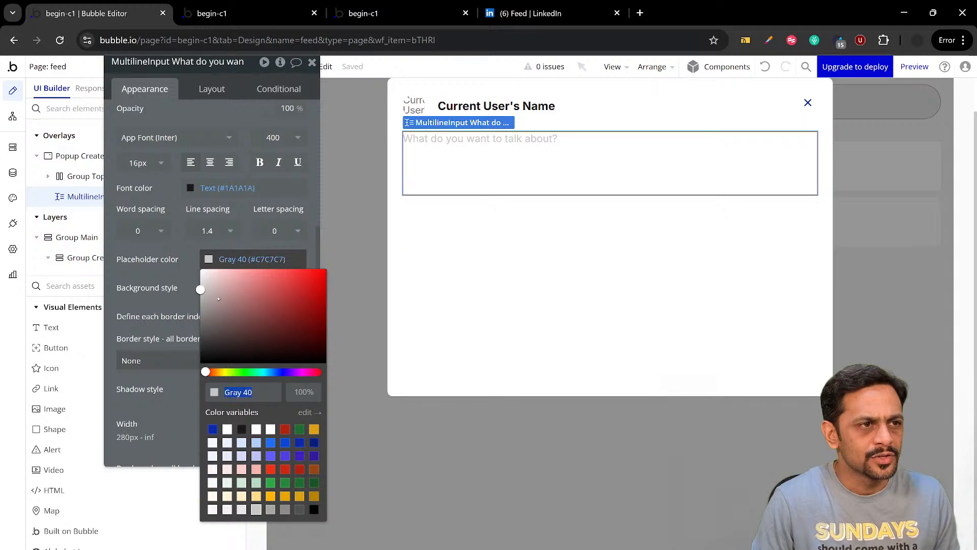
{"action": "left_click_drag", "start_coordinate": [202, 297], "coordinate": [200, 307]}
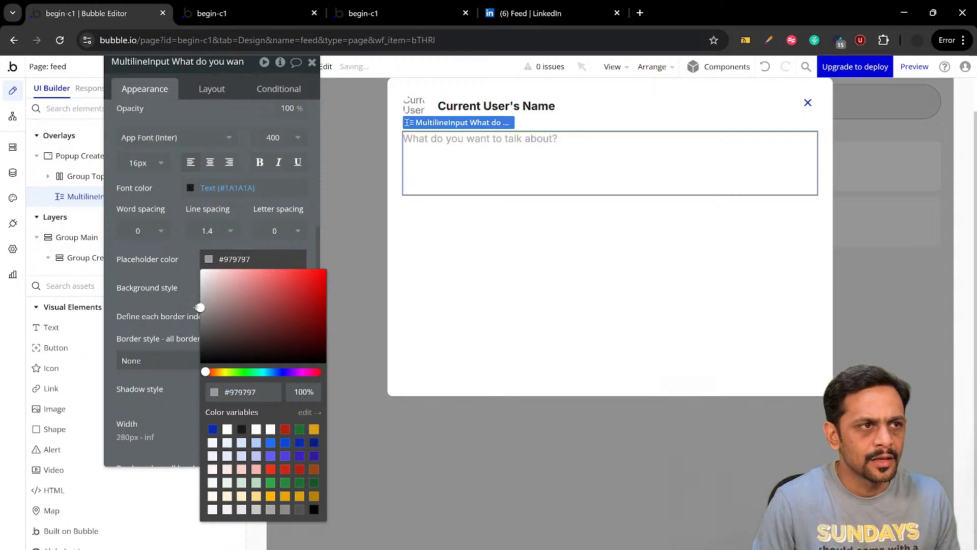
{"action": "left_click", "coordinate": [183, 261]}
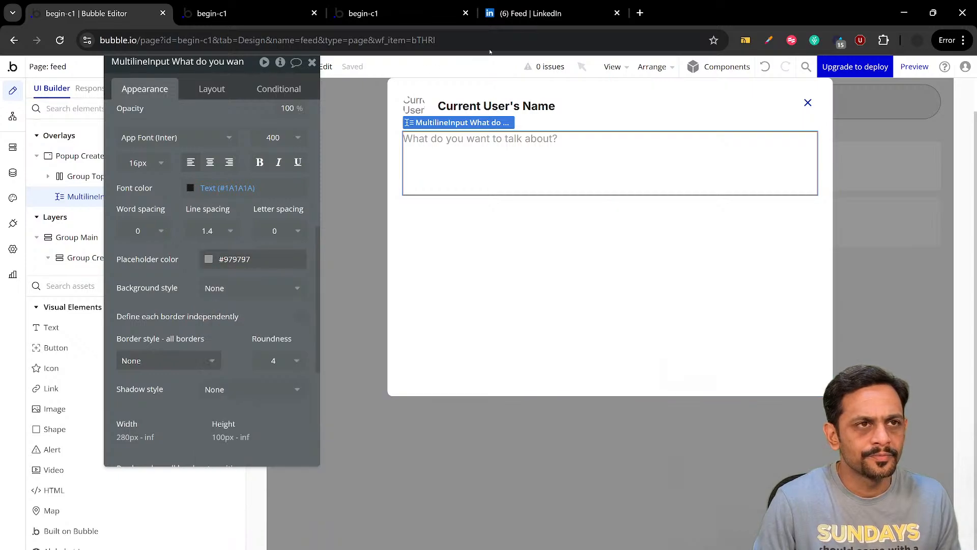
{"action": "key", "text": "ctrl+4"}
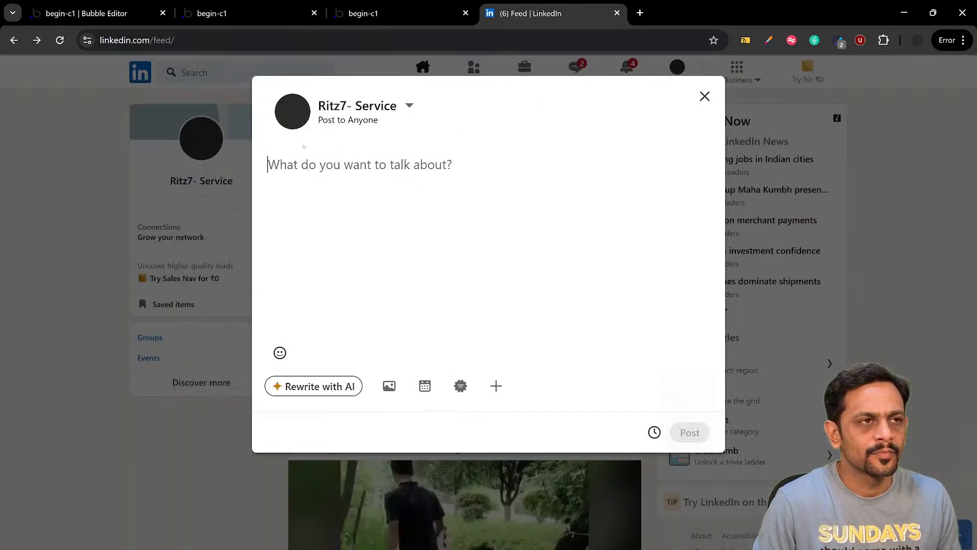
{"action": "left_click", "coordinate": [96, 13]}
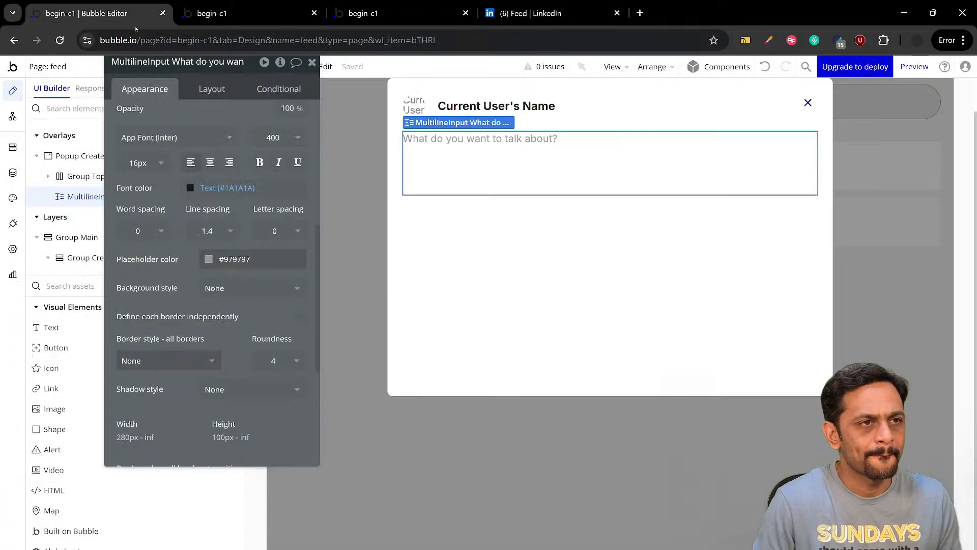
Set the multiline input's minimum height to 300 px and compare the layout with LinkedIn's post popup
{"action": "left_click", "coordinate": [212, 90]}
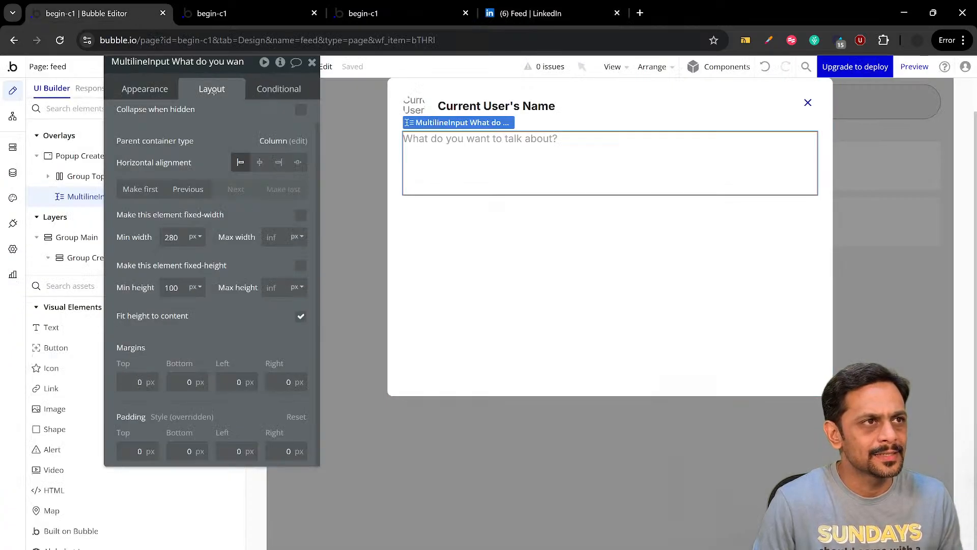
{"action": "double_click", "coordinate": [168, 287]}
{"action": "type", "text": "300"}
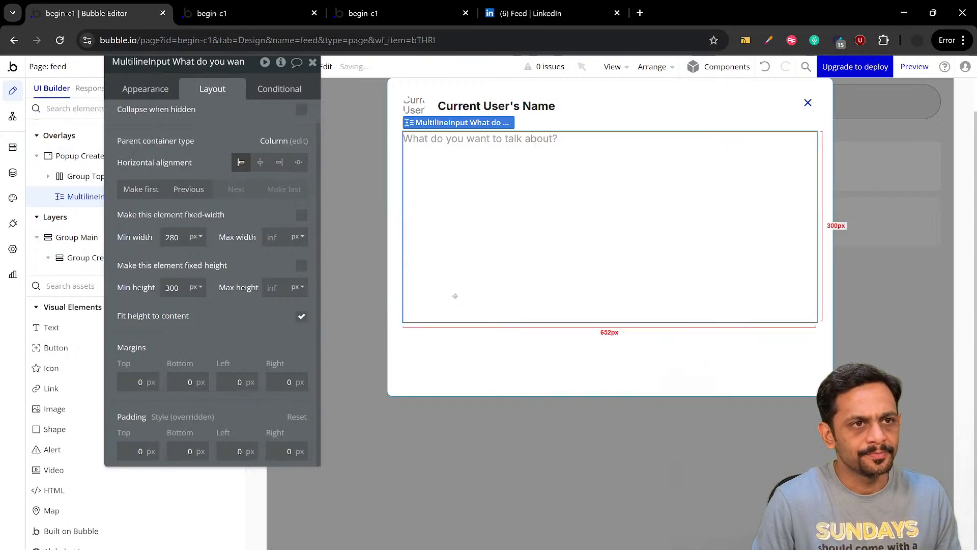
{"action": "left_click", "coordinate": [481, 12]}
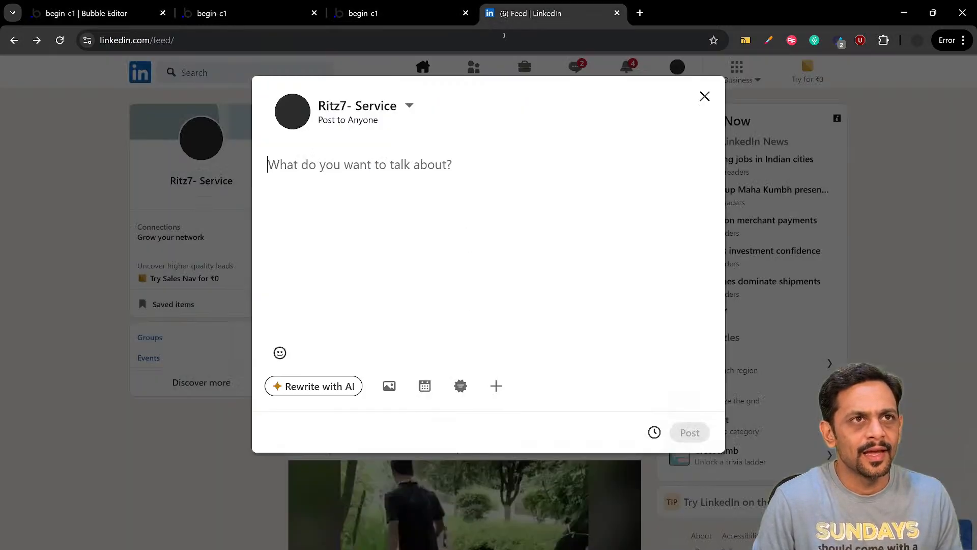
{"action": "left_click", "coordinate": [106, 15]}
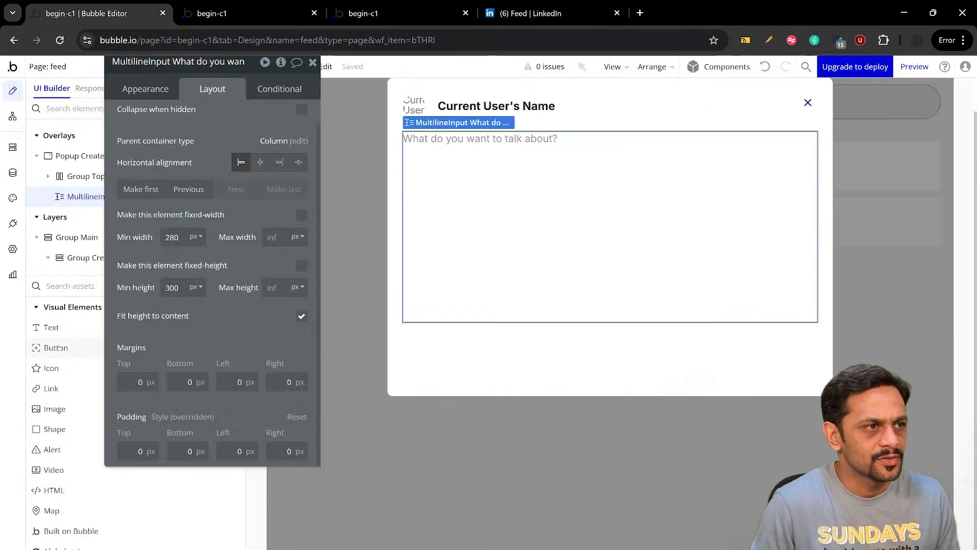
Add a button below the multiline input in the popup and label it Post
{"action": "left_click_drag", "start_coordinate": [58, 347], "coordinate": [429, 357]}
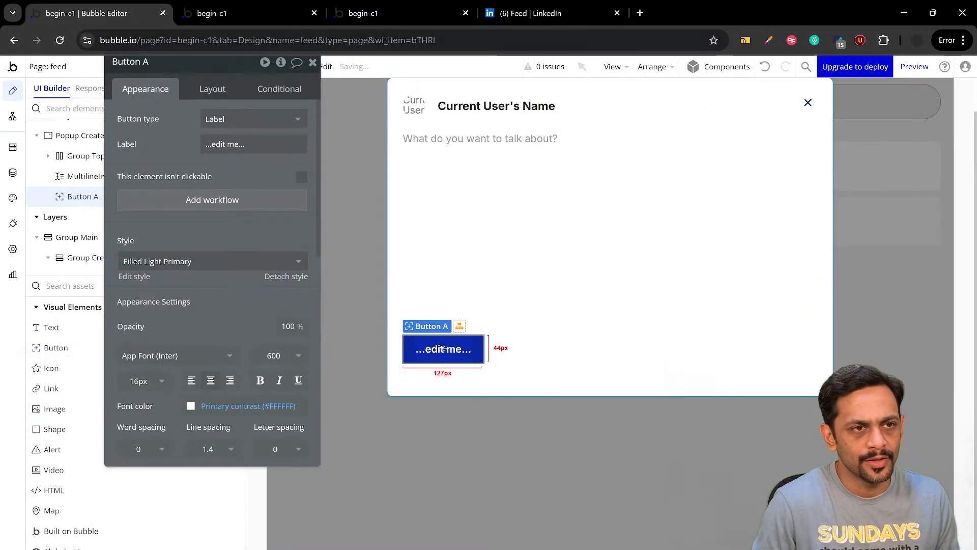
{"action": "left_click", "coordinate": [225, 145]}
{"action": "type", "text": "Po"}
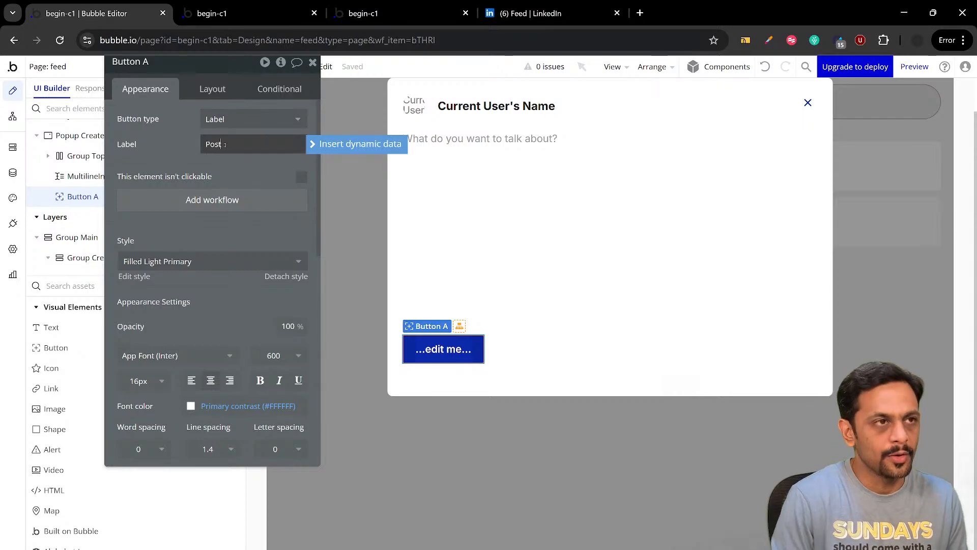
{"action": "type", "text": "st"}
{"action": "left_click", "coordinate": [231, 243]}
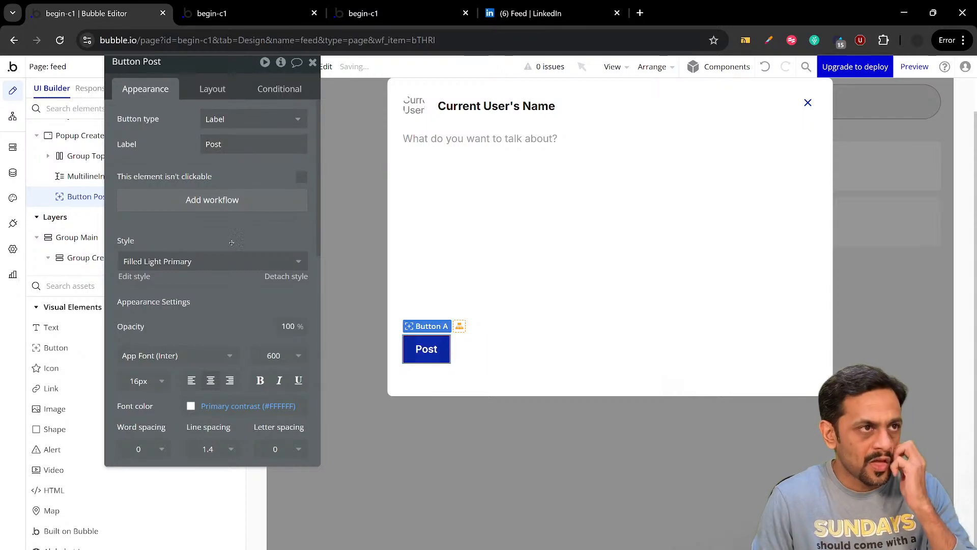
Set the Post button's border roundness to 30
{"action": "scroll", "coordinate": [232, 242], "scroll_direction": "down", "scroll_amount": 4}
{"action": "double_click", "coordinate": [275, 384]}
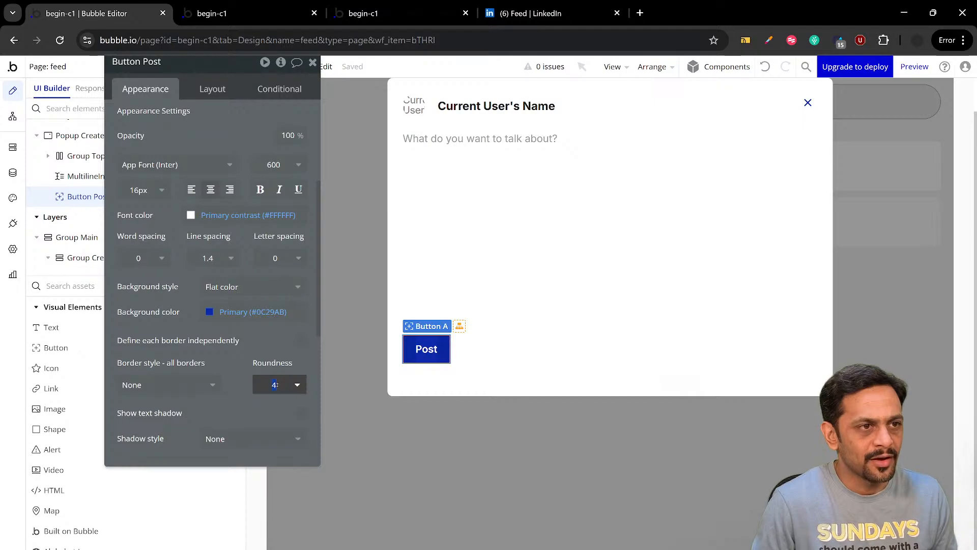
{"action": "type", "text": "30"}
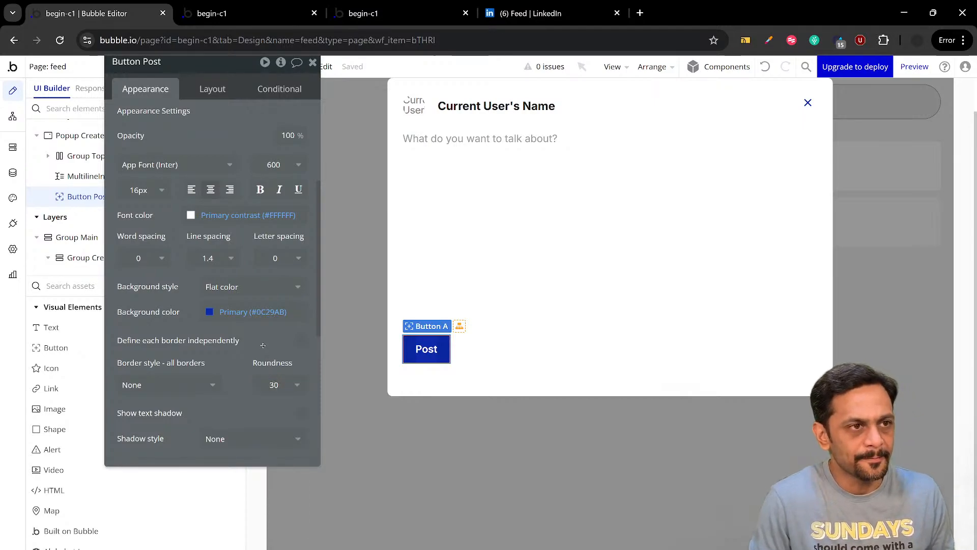
{"action": "left_click", "coordinate": [262, 341]}
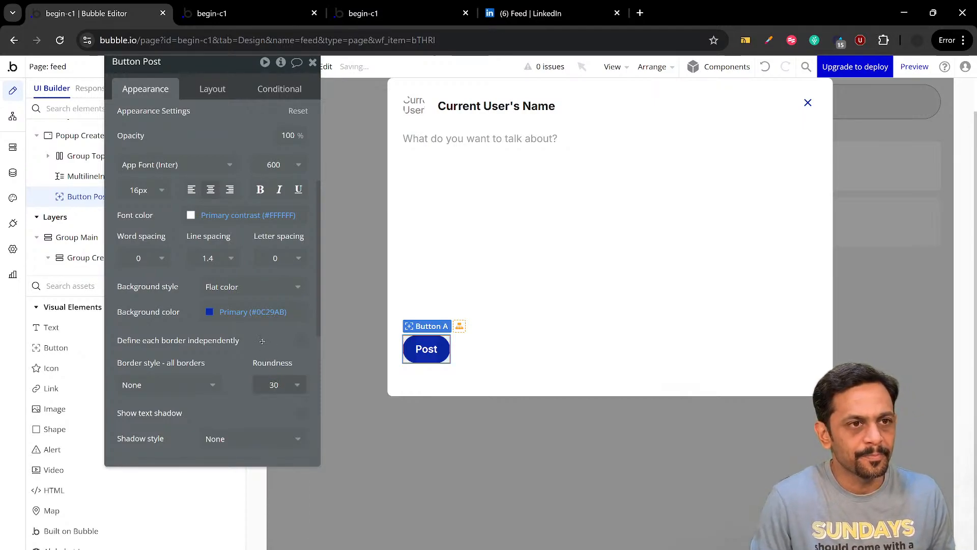
Align the Post button horizontally to the right edge of the popup and return to its appearance settings
{"action": "left_click", "coordinate": [215, 89]}
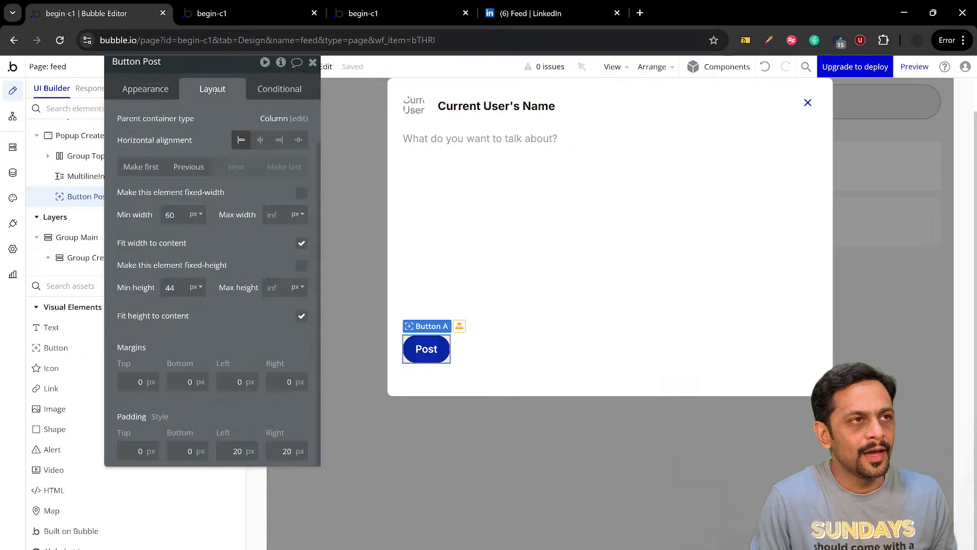
{"action": "left_click", "coordinate": [280, 141]}
{"action": "scroll", "coordinate": [207, 143], "scroll_direction": "up", "scroll_amount": 1}
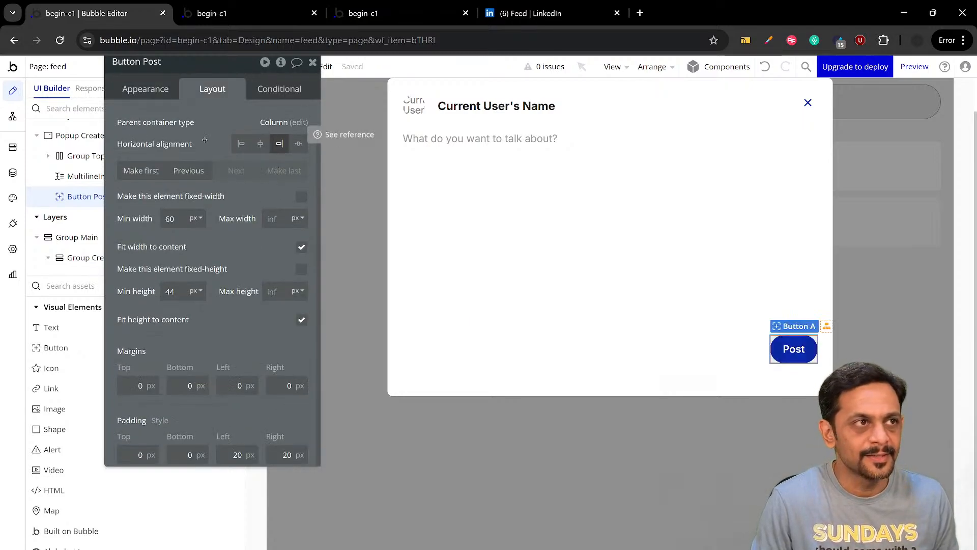
{"action": "left_click", "coordinate": [154, 88]}
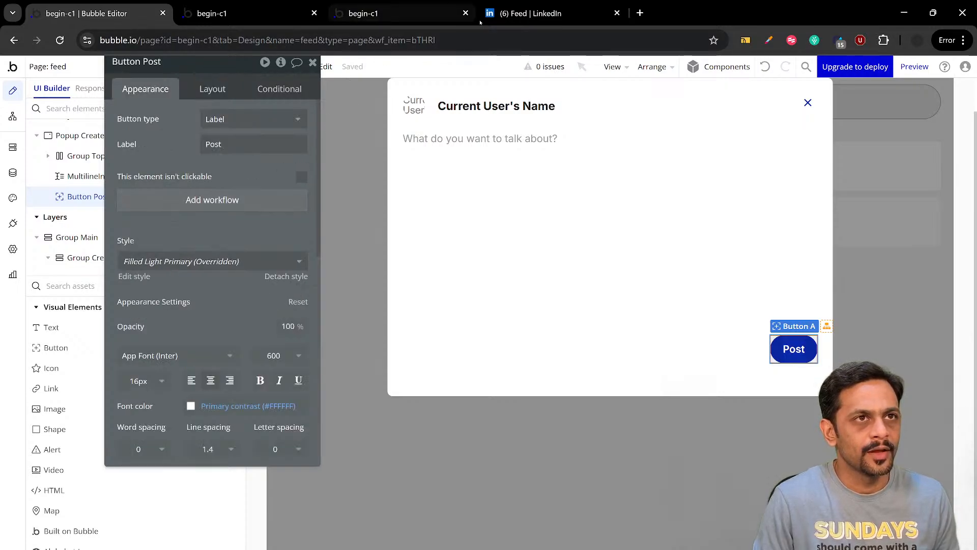
Enter "as" in LinkedIn's post field to check how its Post button reacts, and clear the text again
{"action": "left_click", "coordinate": [531, 13]}
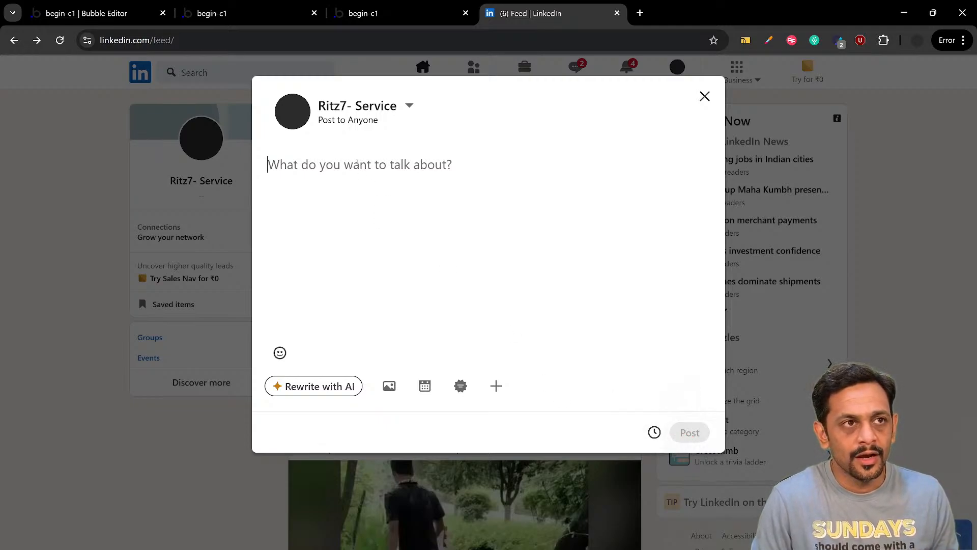
{"action": "type", "text": "as"}
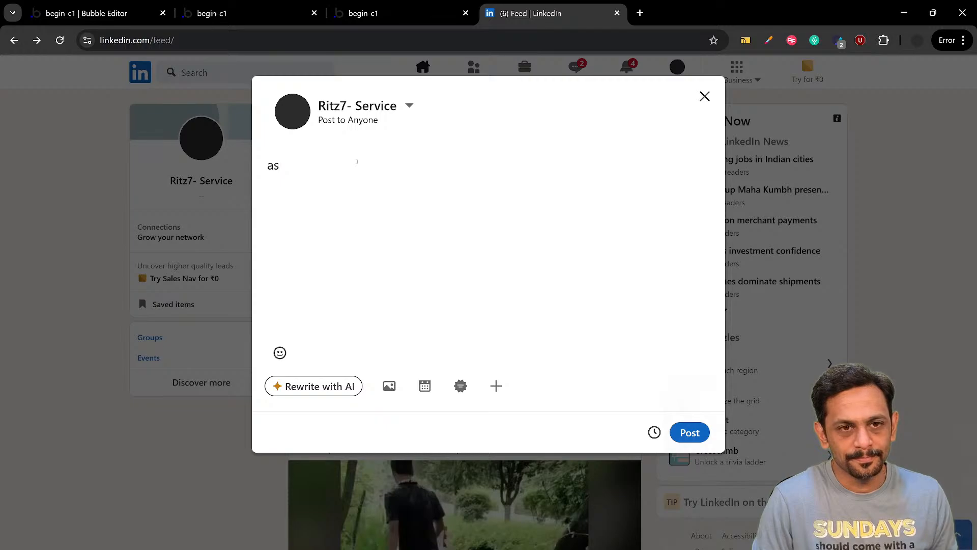
{"action": "key", "text": "BackSpace"}
{"action": "key", "text": "BackSpace"}
Switch back to the Bubble editor and make the multiline input required so that it should not be empty
{"action": "key", "text": "ctrl+1"}
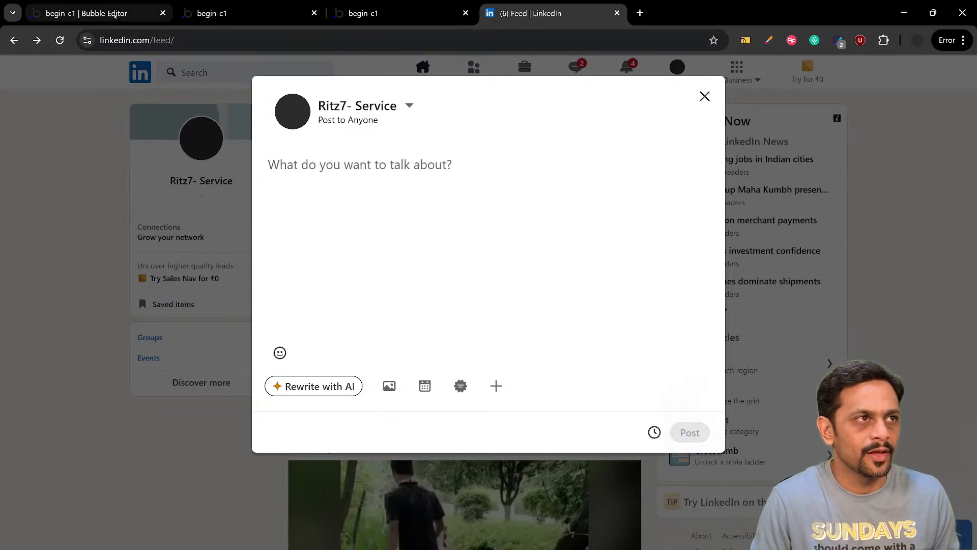
{"action": "left_click", "coordinate": [450, 160]}
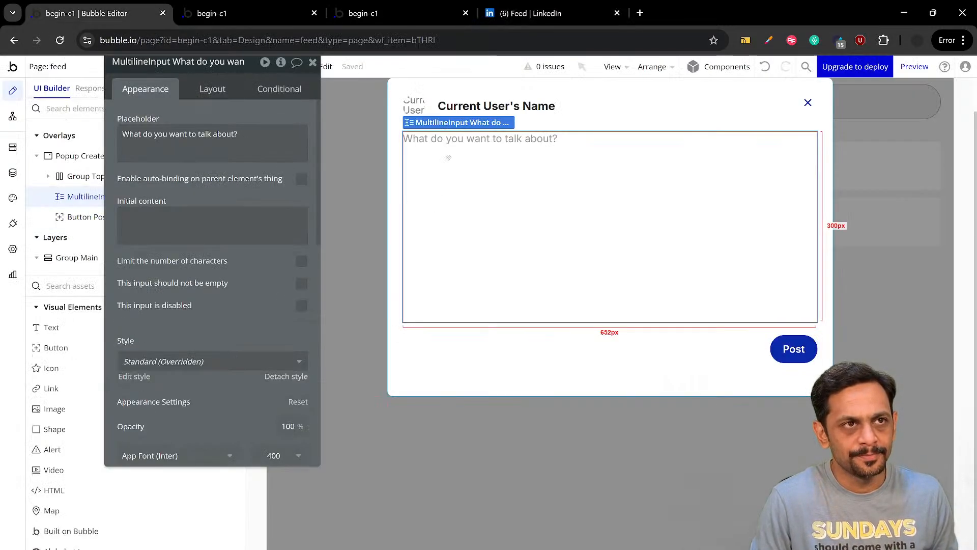
{"action": "left_click", "coordinate": [301, 284]}
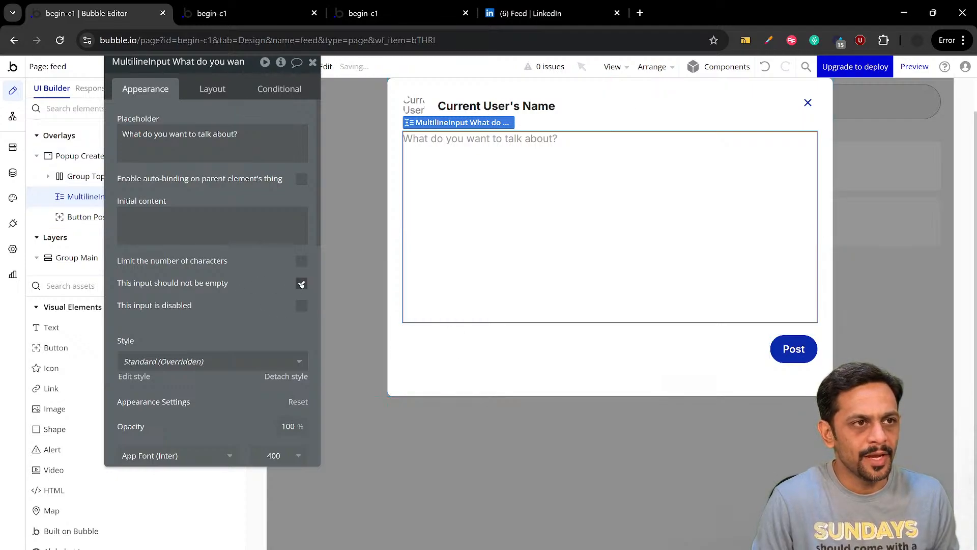
Set the Post button's background color to #9E9E9E at 25% opacity
{"action": "left_click", "coordinate": [792, 350]}
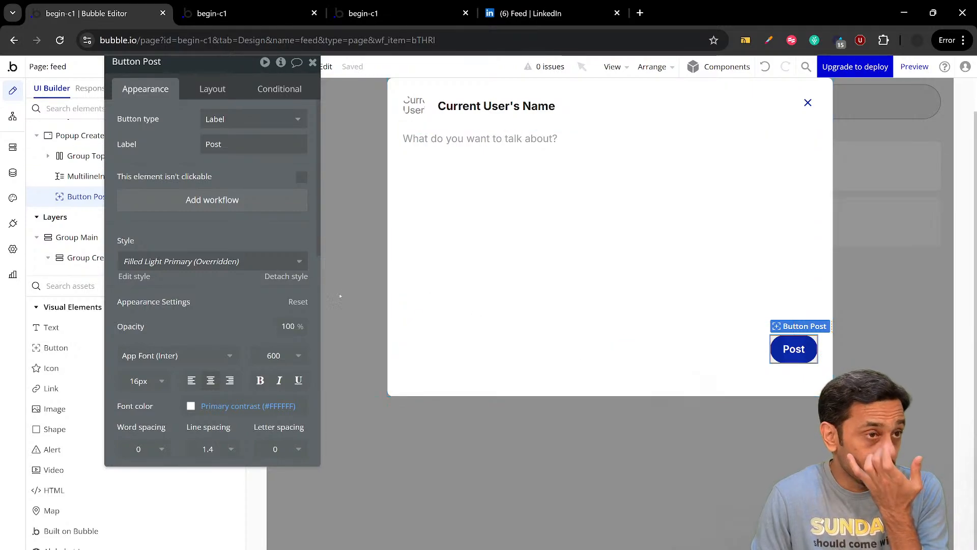
{"action": "scroll", "coordinate": [215, 290], "scroll_direction": "down", "scroll_amount": 4}
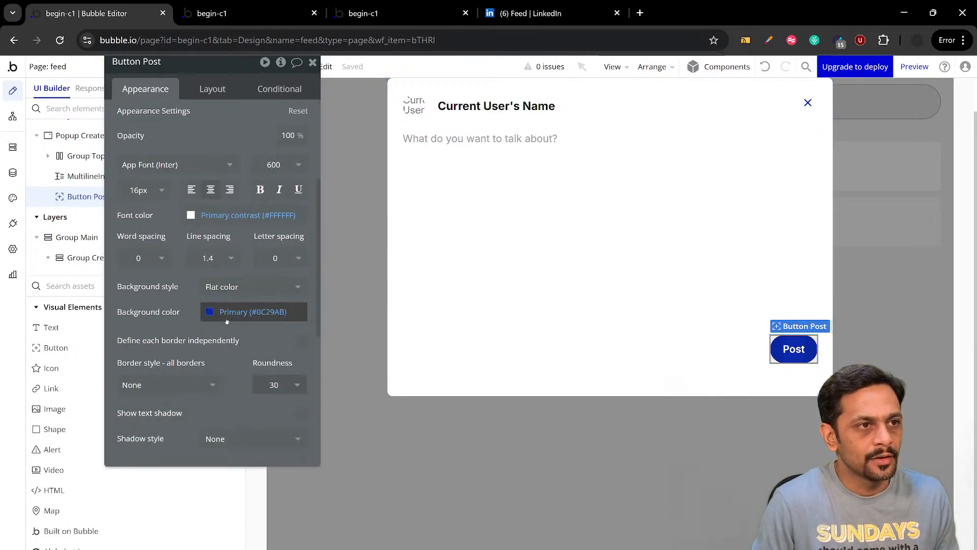
{"action": "left_click", "coordinate": [229, 314]}
{"action": "left_click_drag", "start_coordinate": [223, 313], "coordinate": [169, 309]}
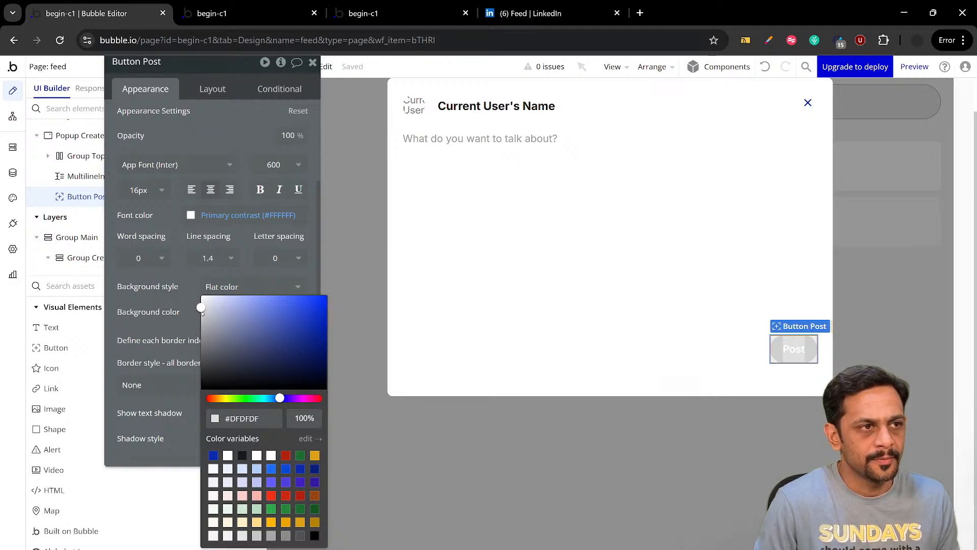
{"action": "left_click_drag", "start_coordinate": [202, 312], "coordinate": [198, 331]}
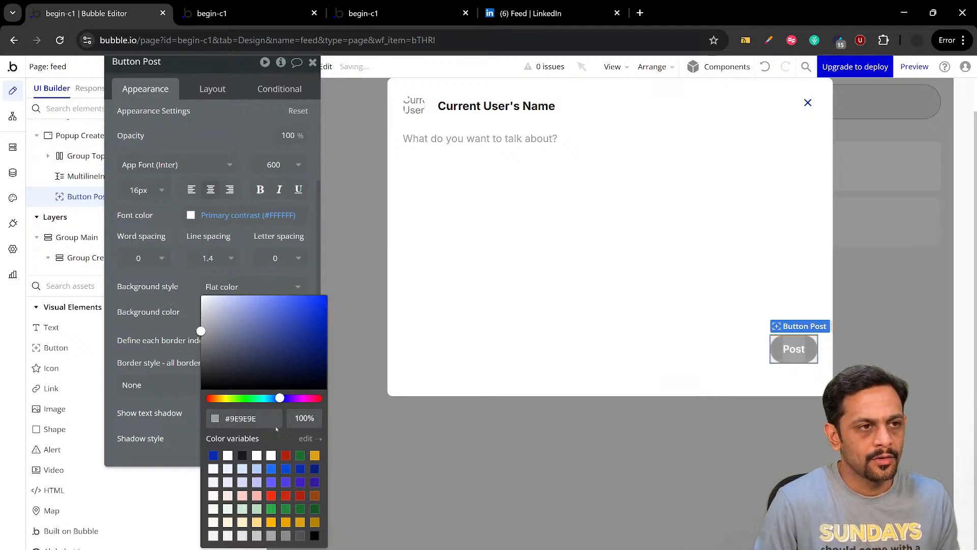
{"action": "left_click", "coordinate": [305, 418]}
{"action": "type", "text": "2"}
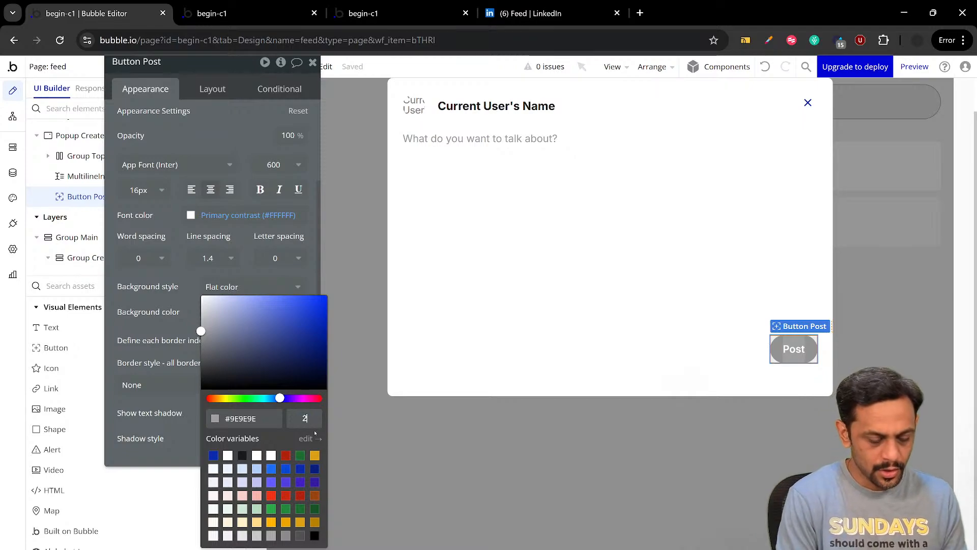
{"action": "type", "text": "5"}
{"action": "key", "text": "Tab"}
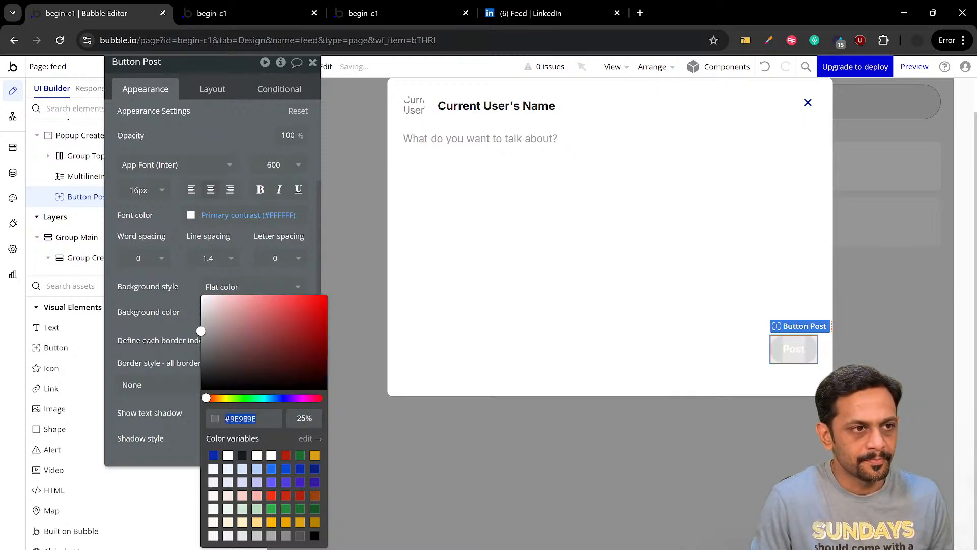
{"action": "left_click", "coordinate": [188, 282]}
Set the Post button's font color to #9E9E9E
{"action": "scroll", "coordinate": [189, 282], "scroll_direction": "up", "scroll_amount": 2}
{"action": "left_click", "coordinate": [225, 279]}
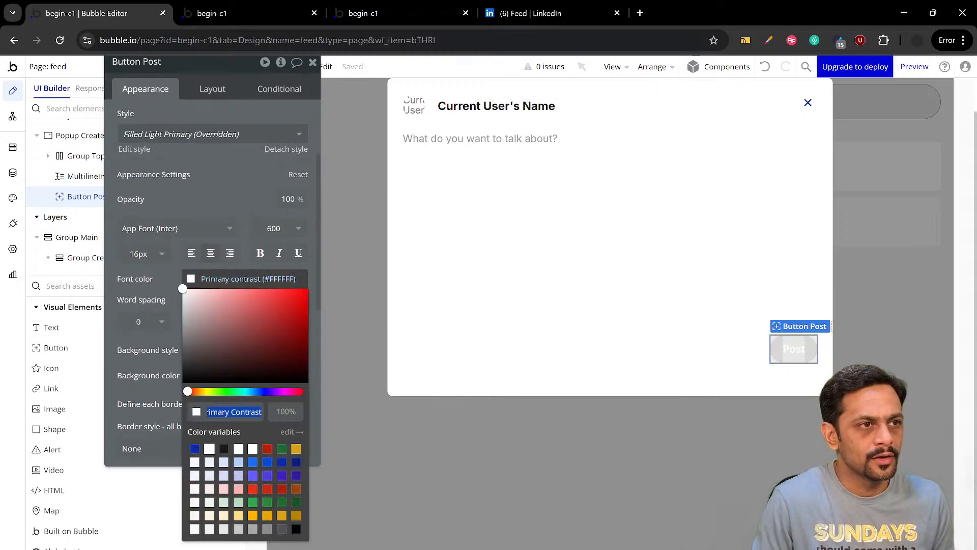
{"action": "type", "text": "#9e9e9e"}
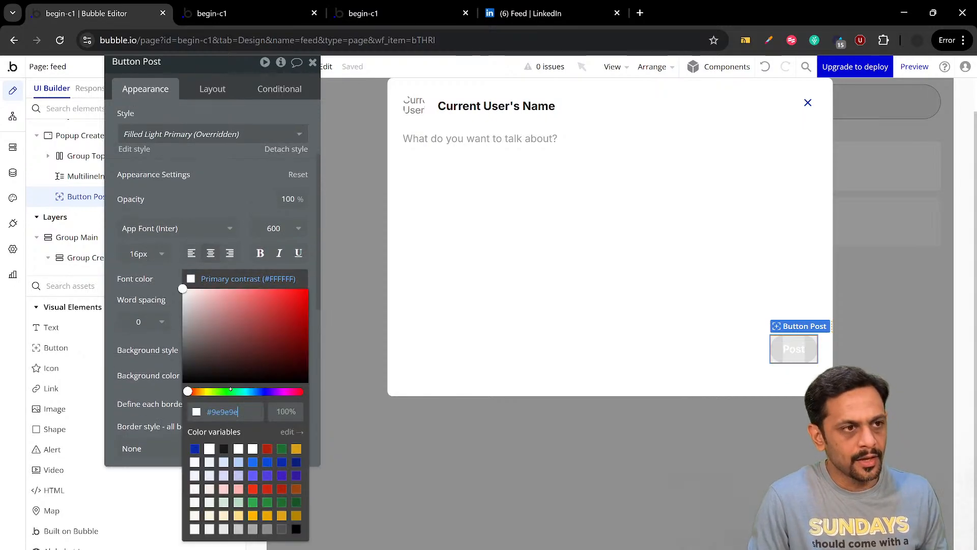
{"action": "key", "text": "Return"}
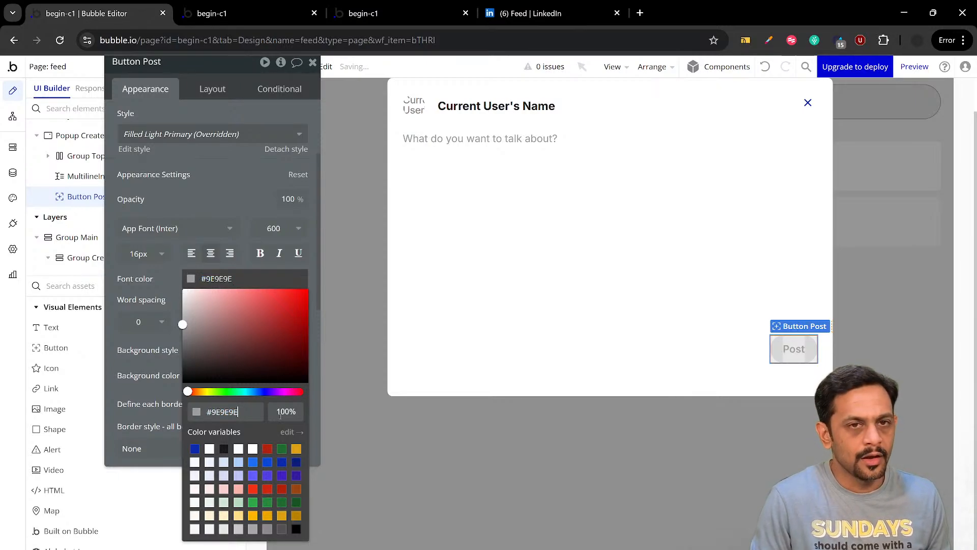
{"action": "left_click", "coordinate": [164, 268]}
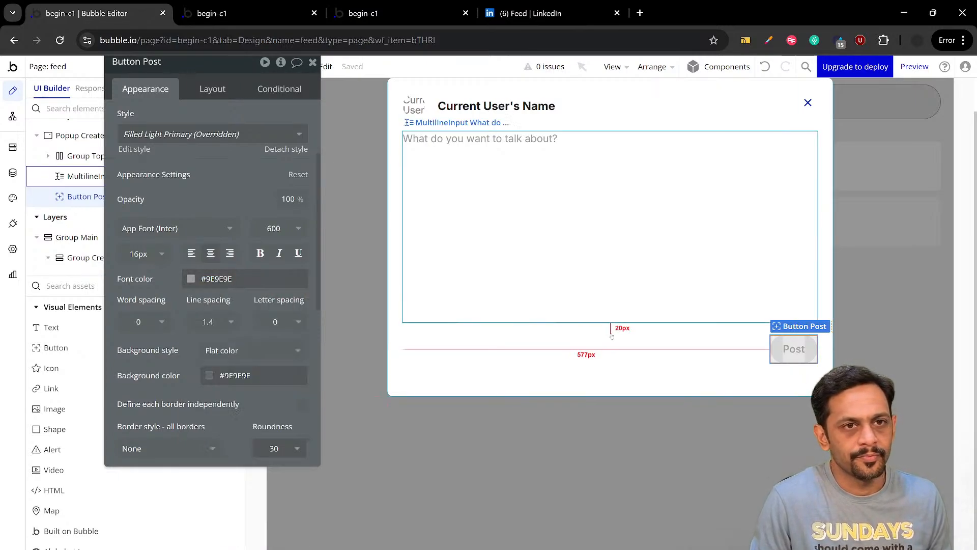
Compare the Create Post popup with LinkedIn's post dialog and its inactive Post button, and return to the Bubble editor
{"action": "left_click", "coordinate": [677, 363]}
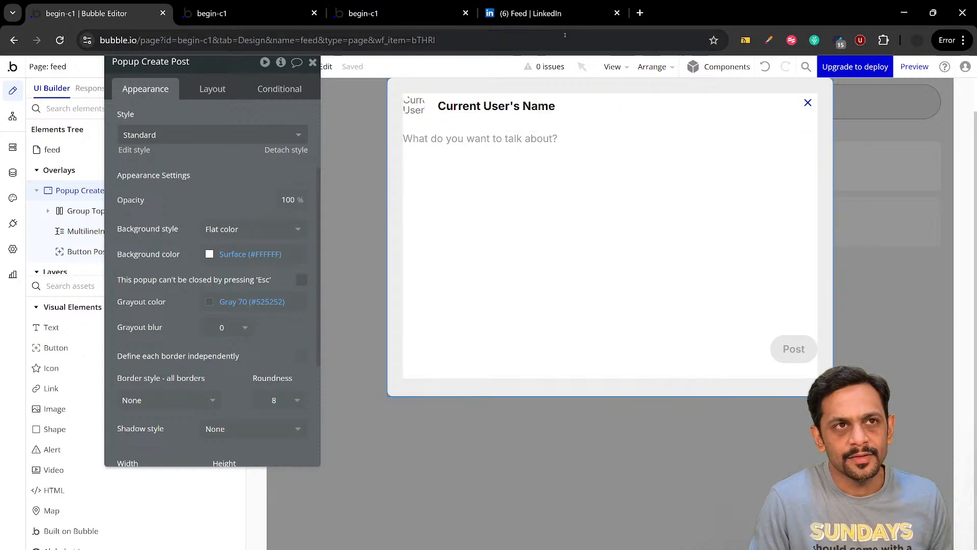
{"action": "left_click", "coordinate": [540, 13]}
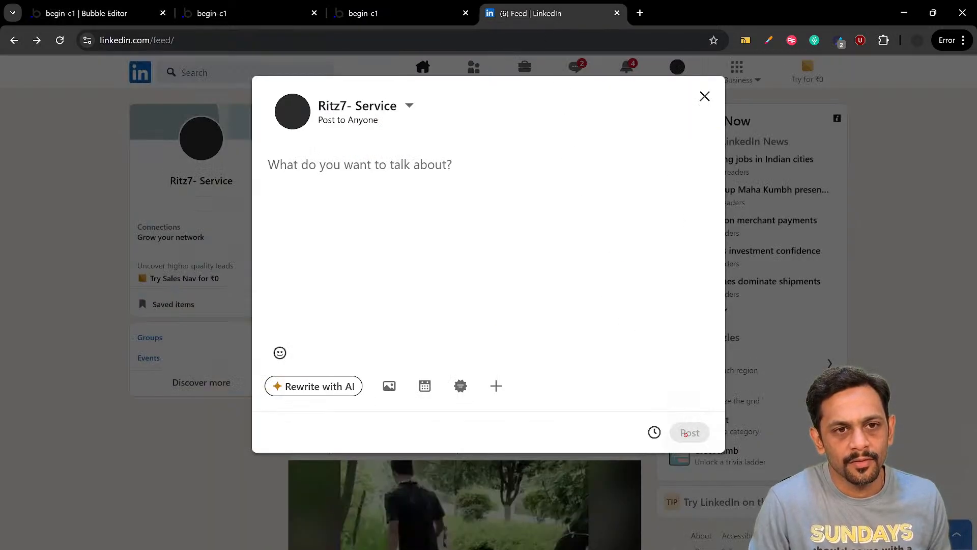
{"action": "left_click", "coordinate": [127, 14]}
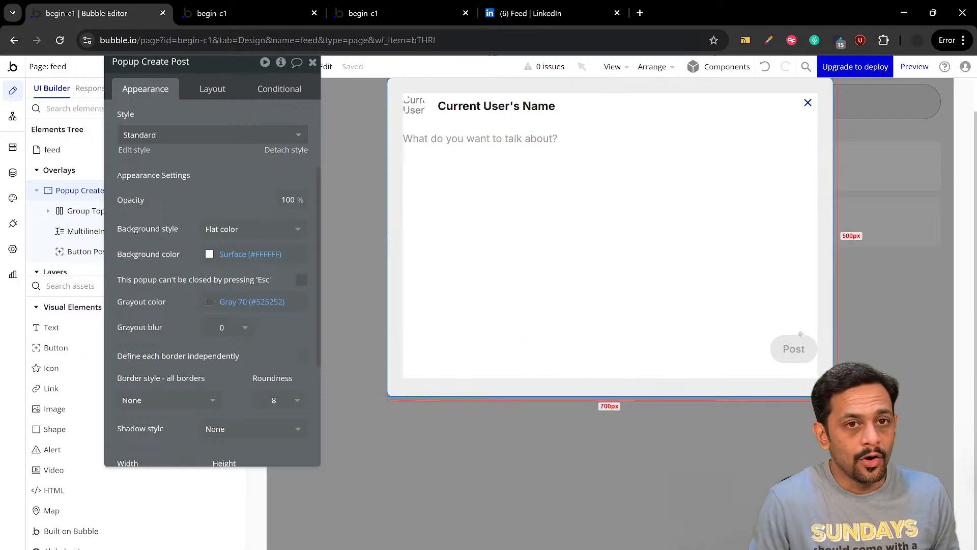
Add a condition to the Post button that applies when the multiline input's value is not empty
{"action": "left_click", "coordinate": [795, 349]}
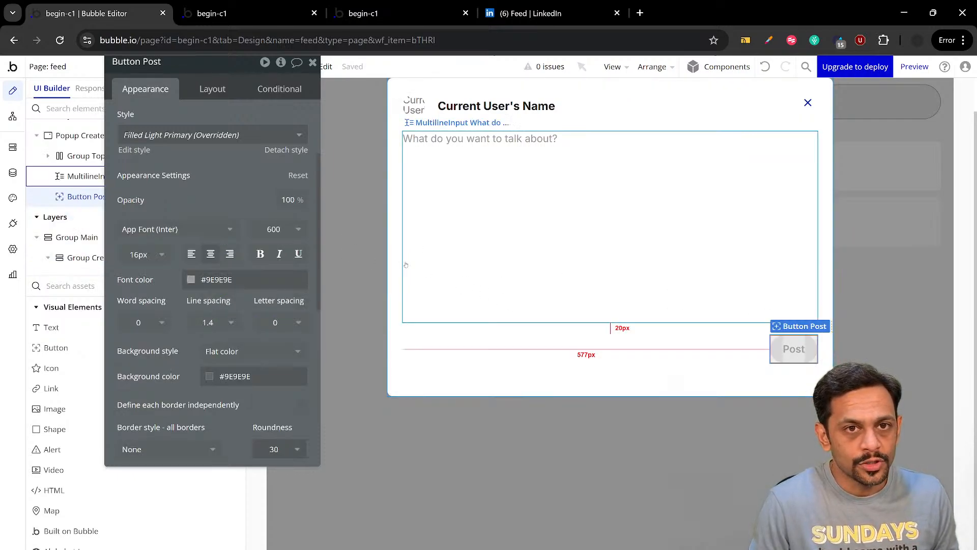
{"action": "left_click", "coordinate": [281, 90]}
{"action": "left_click", "coordinate": [168, 243]}
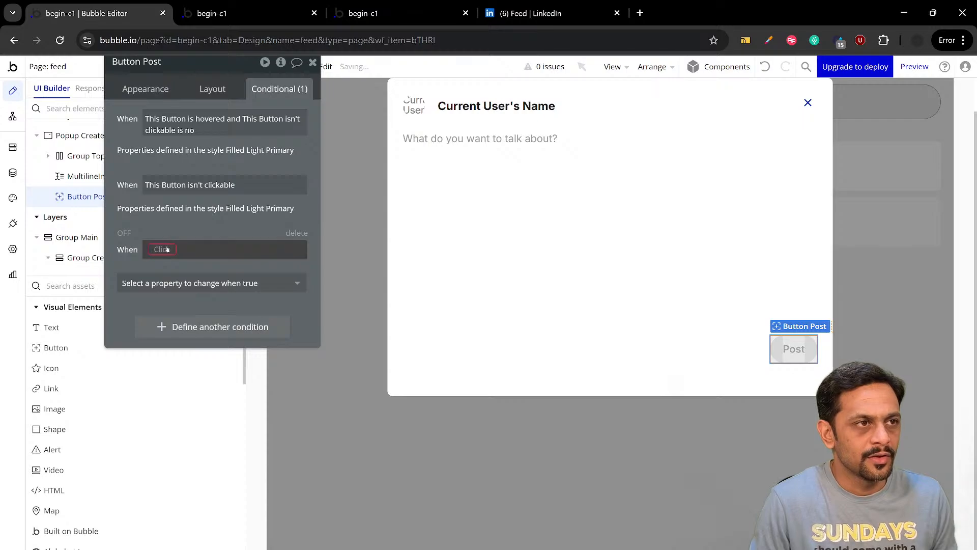
{"action": "left_click", "coordinate": [167, 248]}
{"action": "type", "text": "mult"}
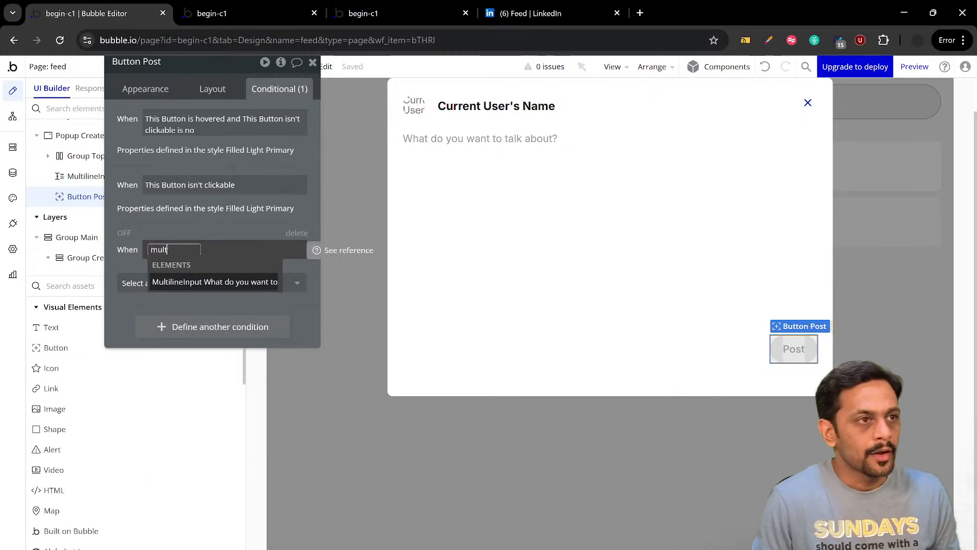
{"action": "left_click", "coordinate": [192, 281]}
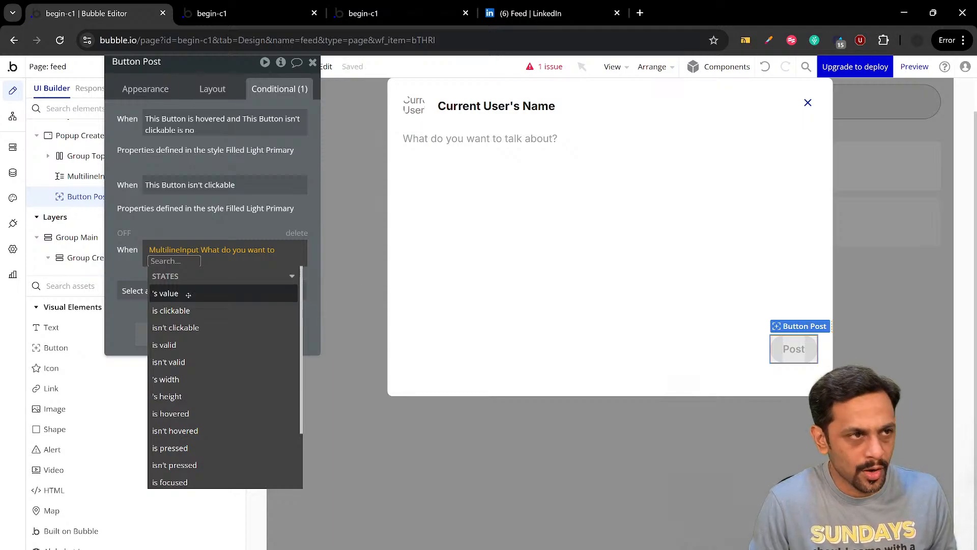
{"action": "left_click", "coordinate": [189, 298]}
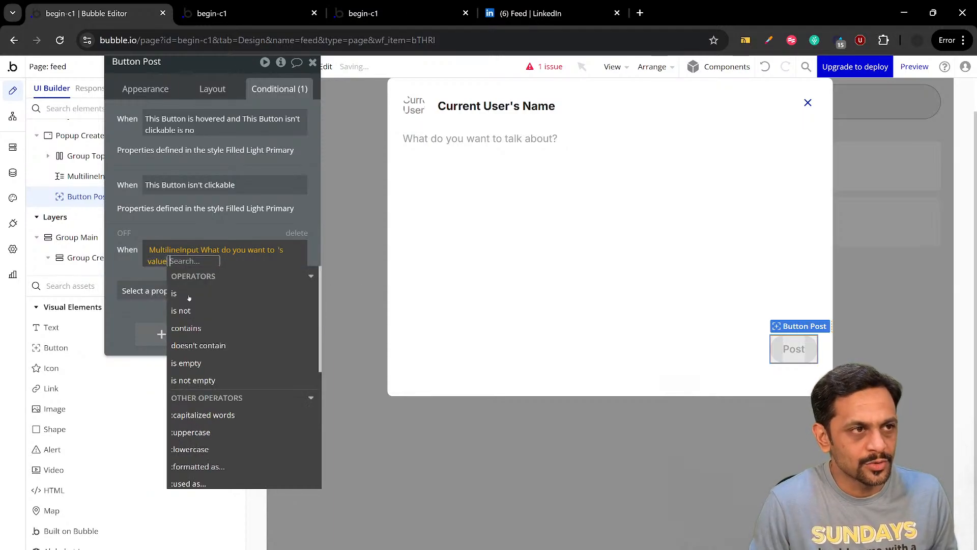
{"action": "left_click", "coordinate": [194, 380]}
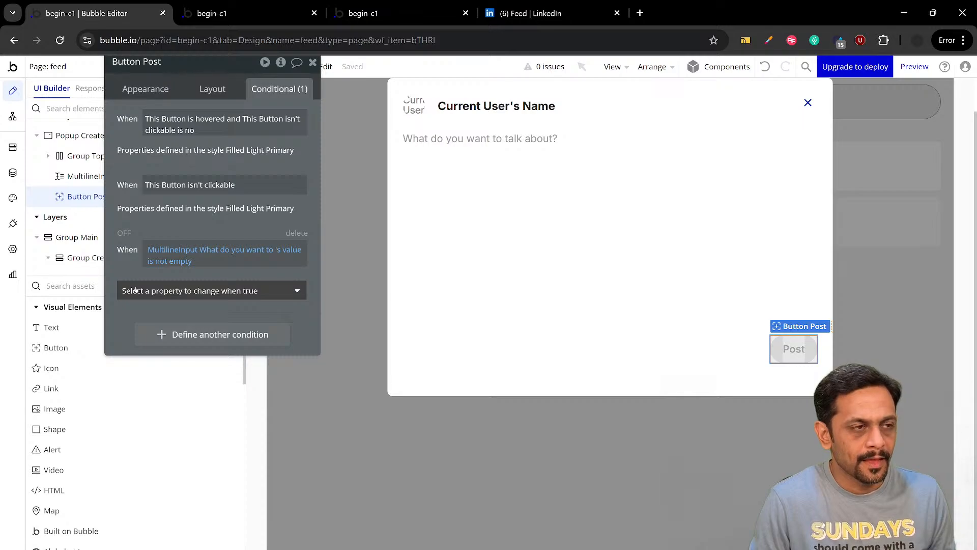
Enter "as" in LinkedIn's post field to see the active button color, and set the new condition's background color to #0462CB
{"action": "left_click", "coordinate": [136, 290]}
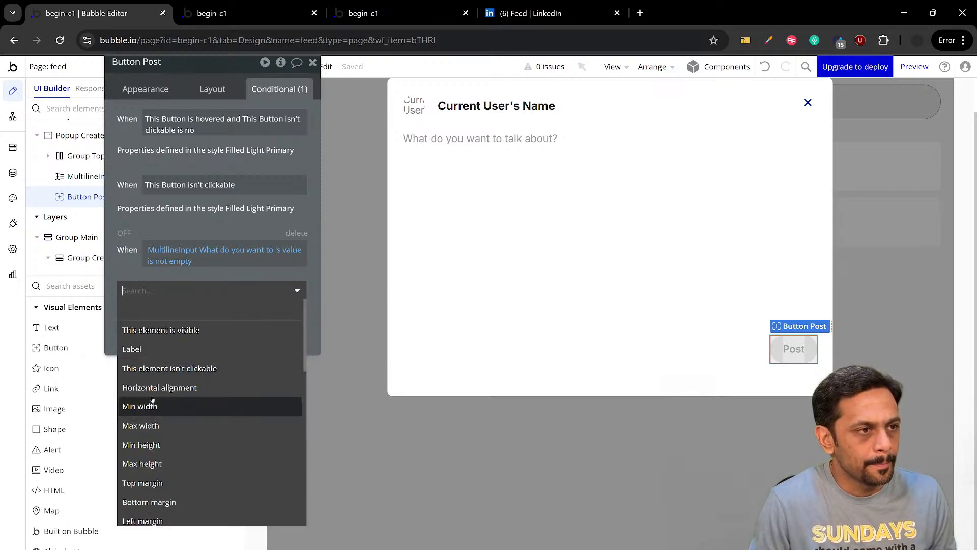
{"action": "type", "text": "colo"}
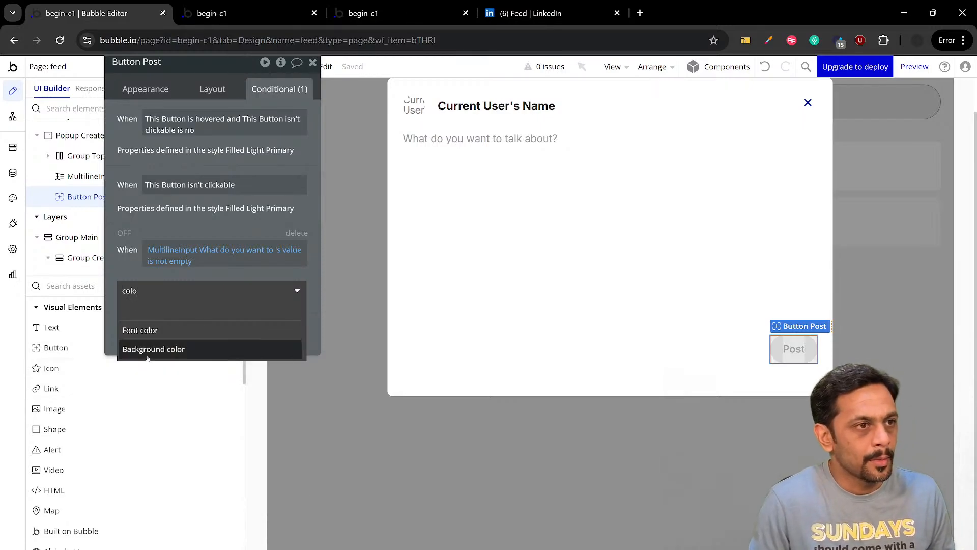
{"action": "left_click", "coordinate": [150, 349]}
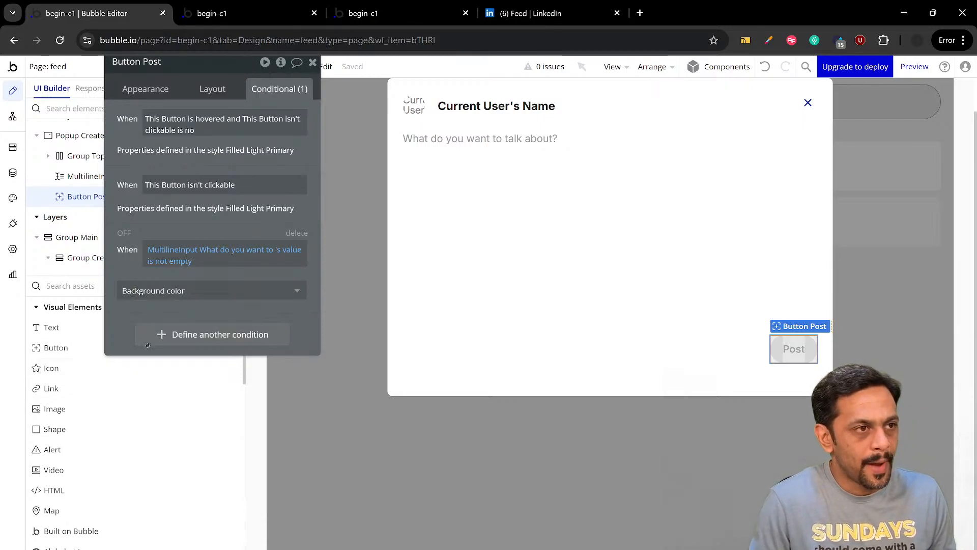
{"action": "left_click", "coordinate": [531, 13]}
{"action": "type", "text": "as"}
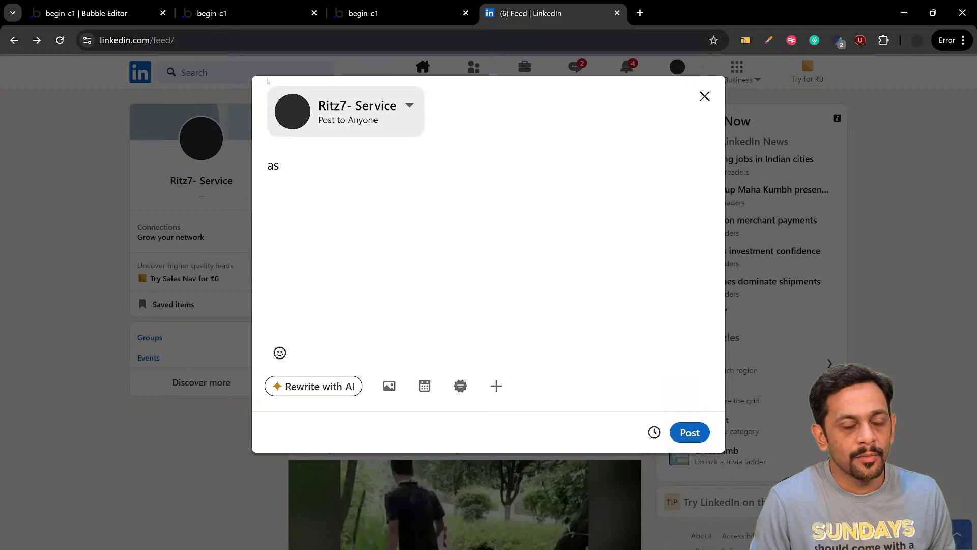
{"action": "left_click", "coordinate": [87, 14]}
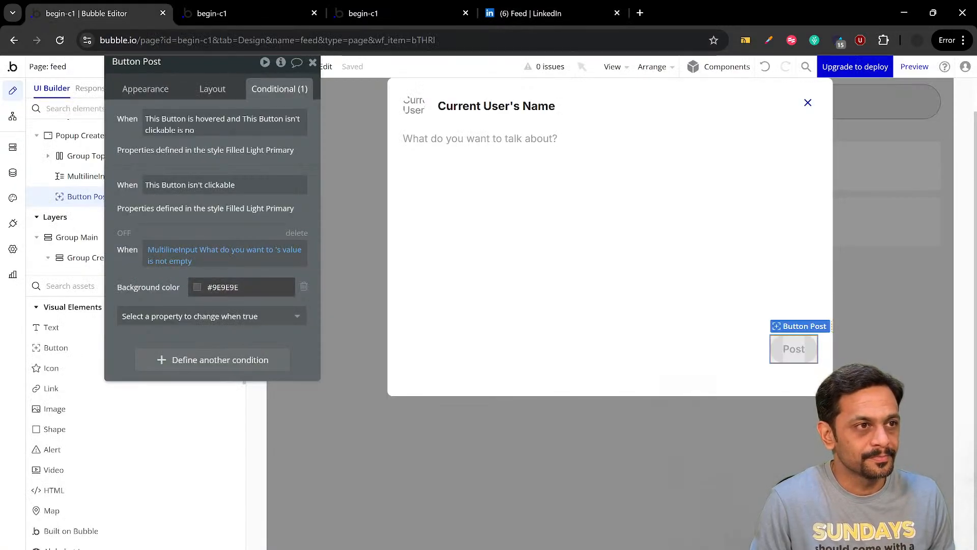
{"action": "left_click", "coordinate": [197, 289]}
{"action": "double_click", "coordinate": [223, 287]}
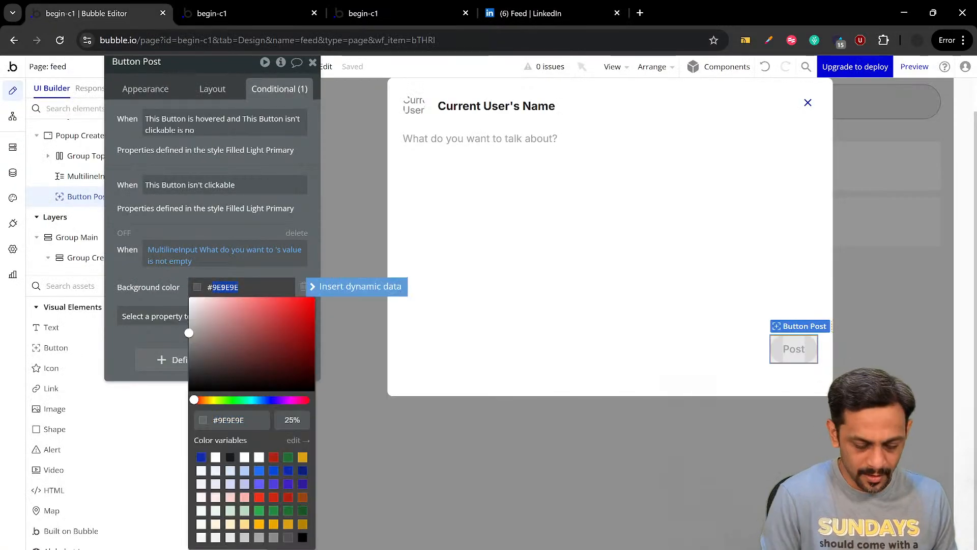
{"action": "type", "text": "0462cb"}
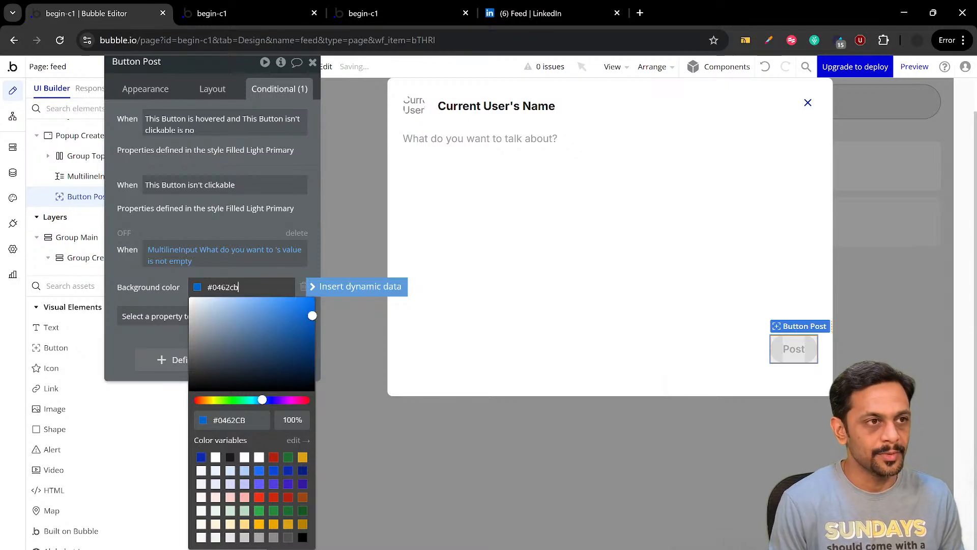
{"action": "key", "text": "Return"}
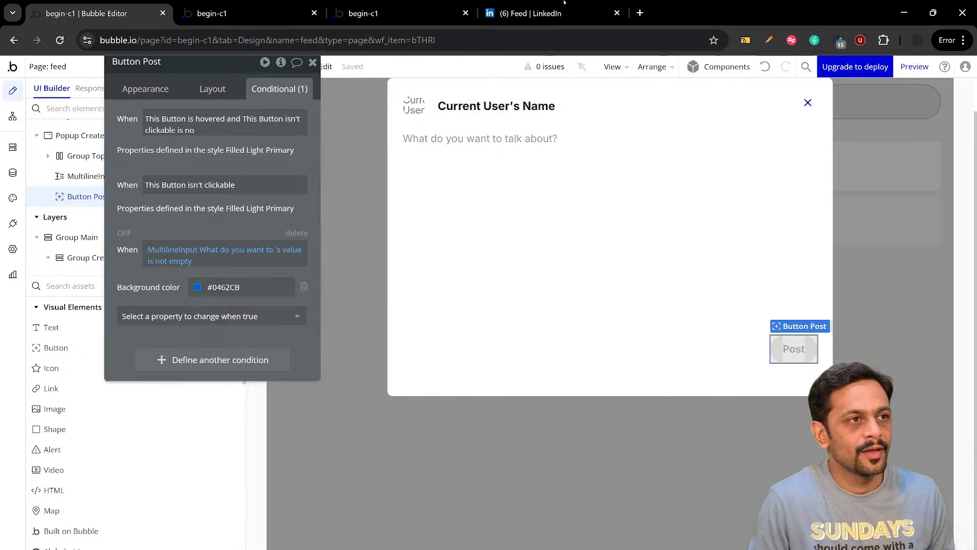
Check the label color of LinkedIn's active Post button, and add font color #FFFFFF to the not-empty condition
{"action": "left_click", "coordinate": [532, 13]}
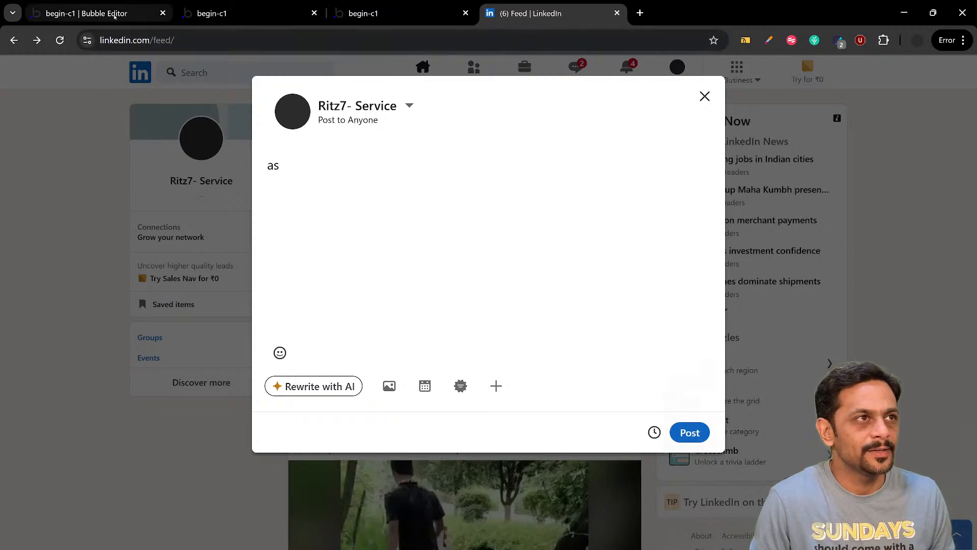
{"action": "left_click", "coordinate": [86, 13]}
{"action": "left_click", "coordinate": [164, 317]}
{"action": "type", "text": "font"}
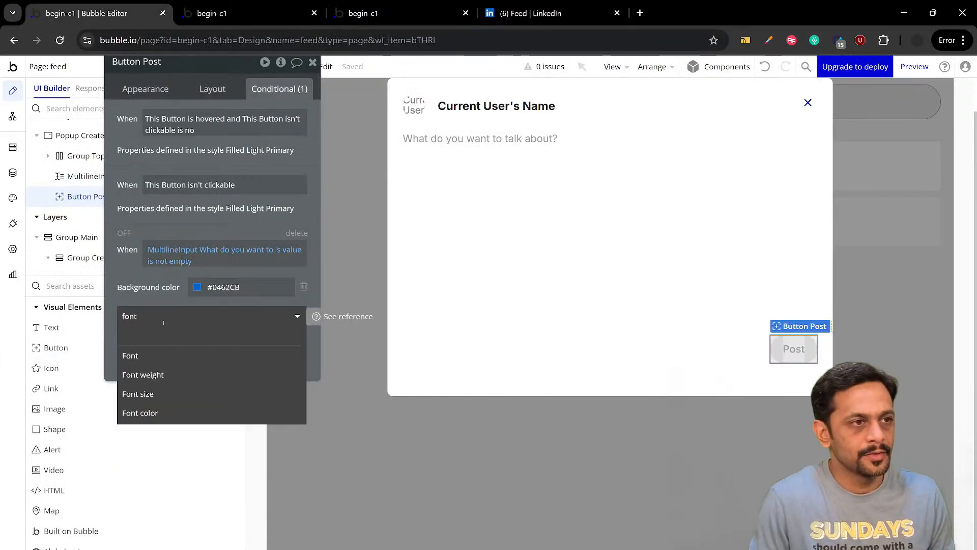
{"action": "left_click", "coordinate": [143, 412]}
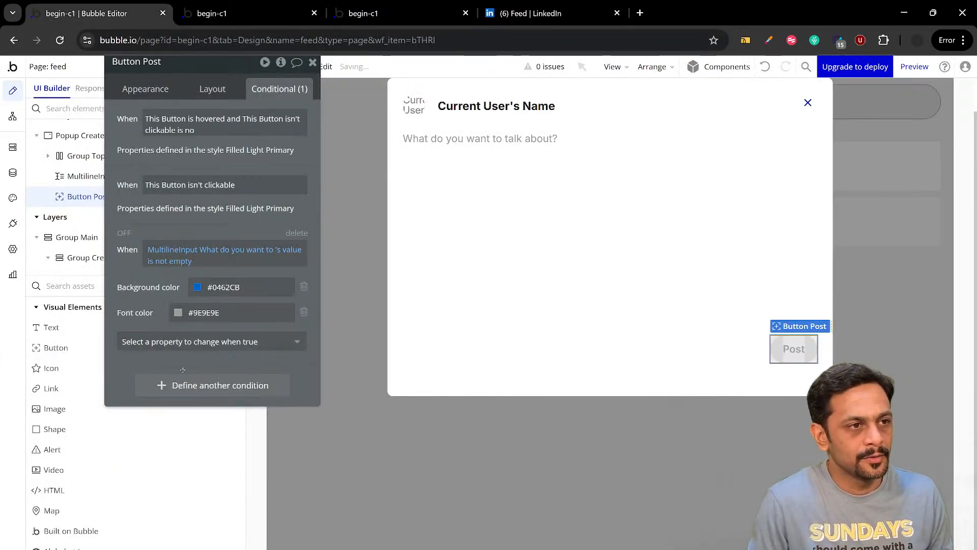
{"action": "left_click", "coordinate": [213, 319]}
{"action": "left_click_drag", "start_coordinate": [213, 327], "coordinate": [146, 291]}
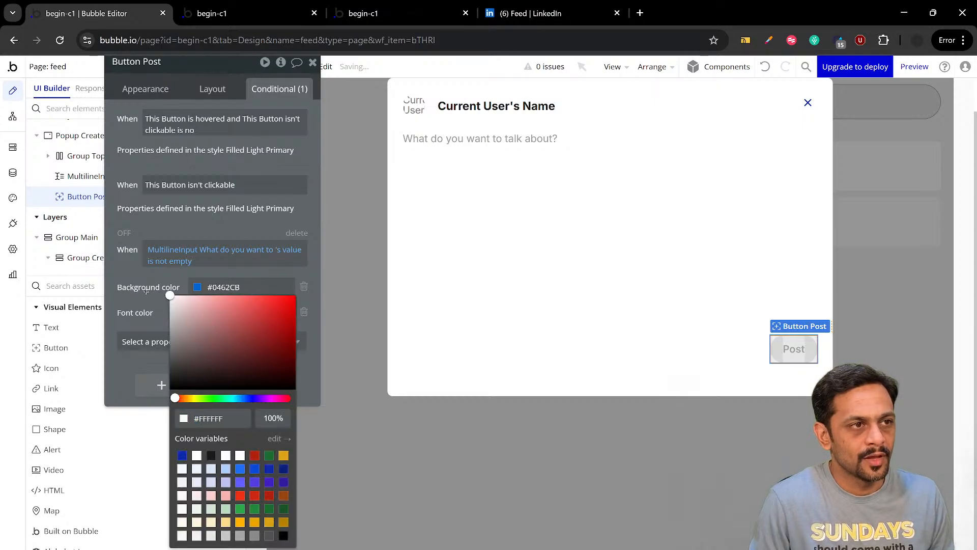
{"action": "left_click", "coordinate": [145, 290]}
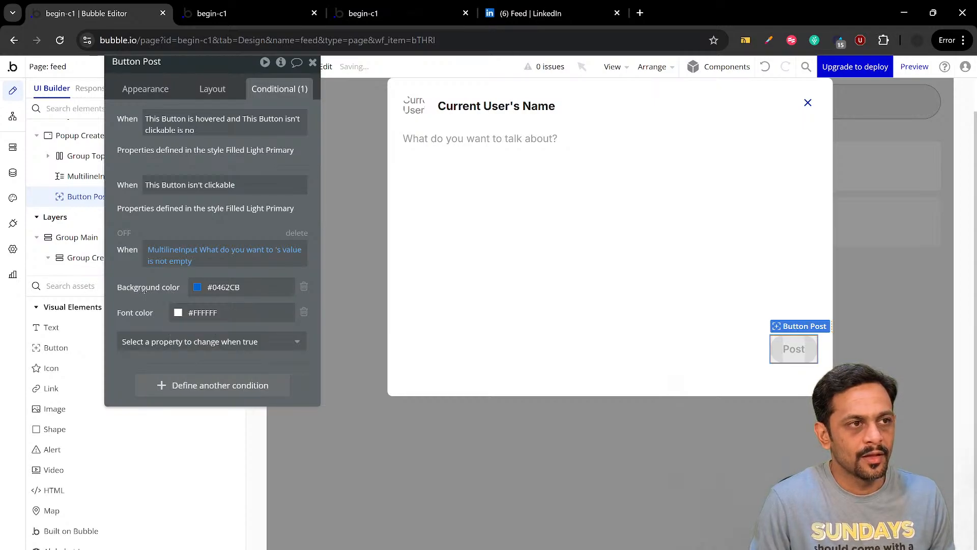
Make the Post button not clickable by default, and add the unchecked "This element isn't clickable" property to the not-empty condition
{"action": "left_click", "coordinate": [135, 88]}
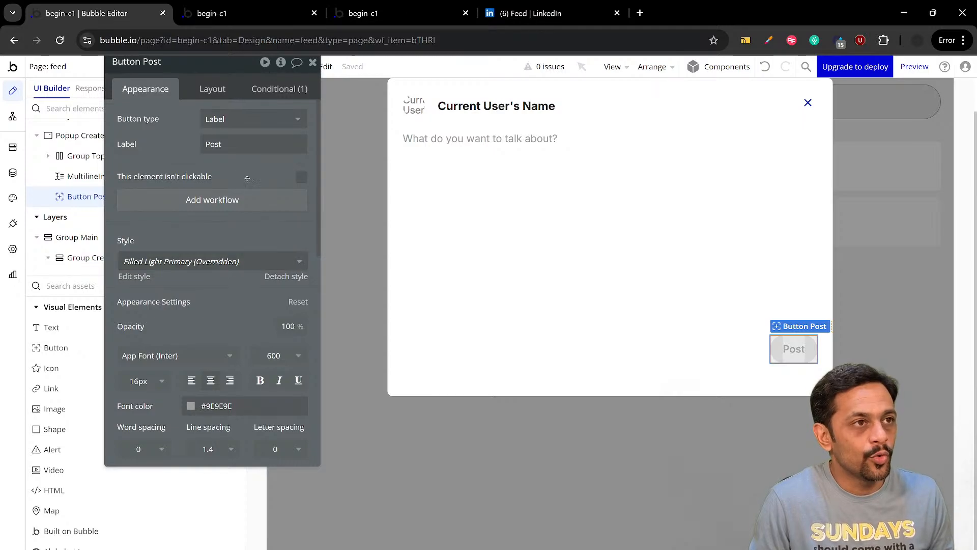
{"action": "left_click", "coordinate": [301, 176]}
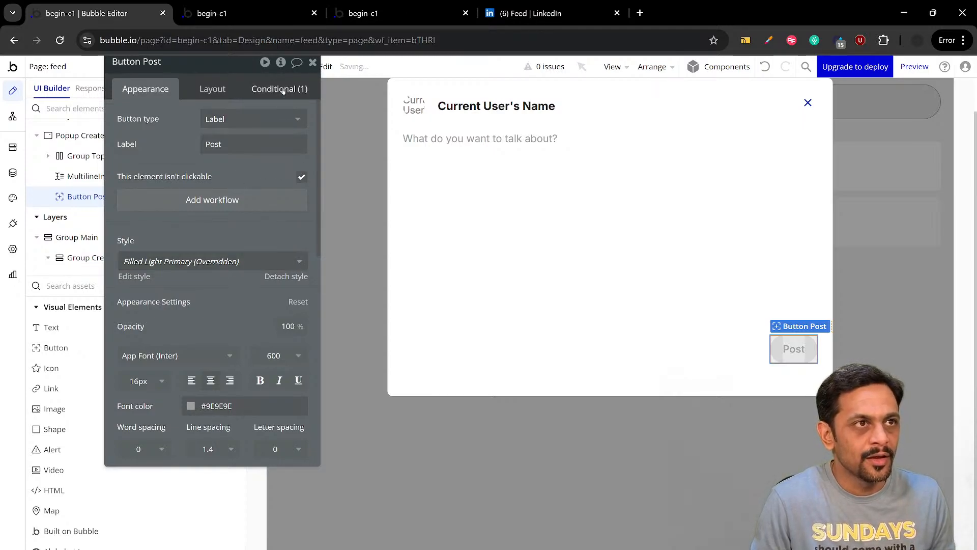
{"action": "left_click", "coordinate": [280, 90]}
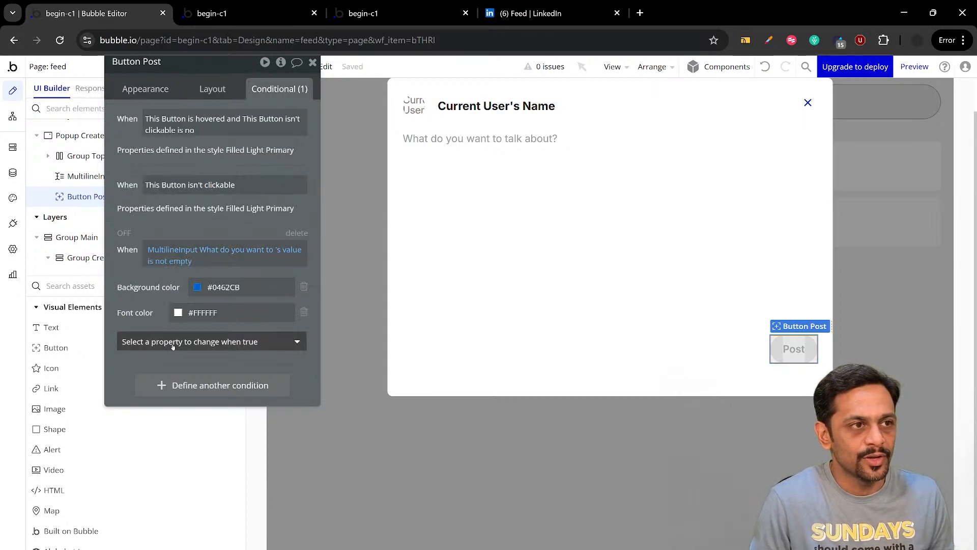
{"action": "left_click", "coordinate": [152, 342]}
{"action": "left_click", "coordinate": [163, 419]}
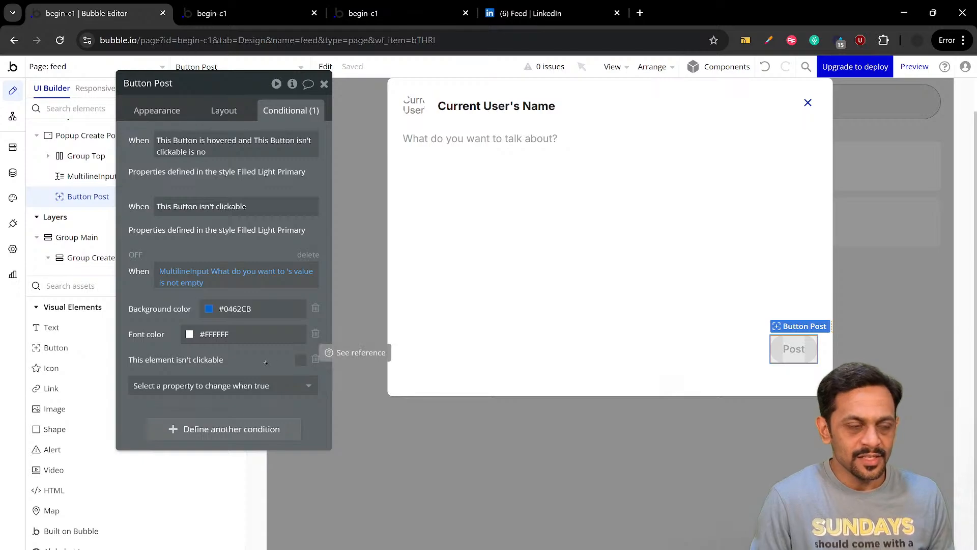
{"action": "left_click", "coordinate": [156, 82]}
{"action": "left_click", "coordinate": [324, 83]}
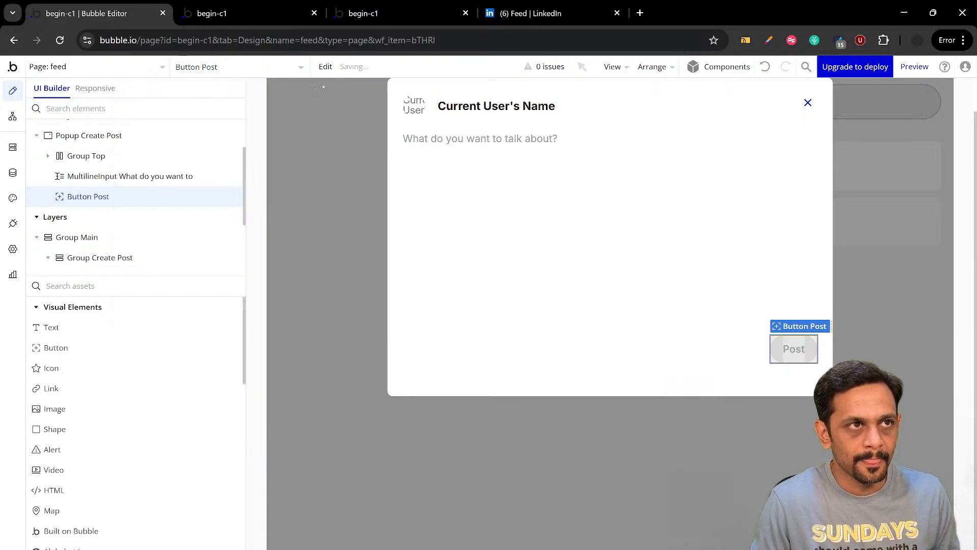
Switch to the refreshed app preview and start a post to check the Post button in the popup
{"action": "left_click", "coordinate": [239, 14]}
{"action": "left_click", "coordinate": [256, 69]}
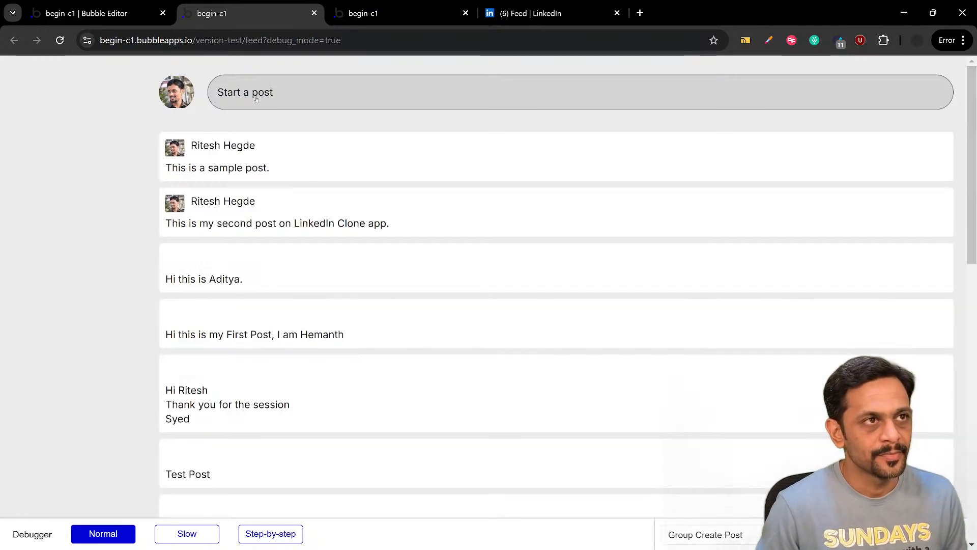
{"action": "left_click", "coordinate": [256, 96]}
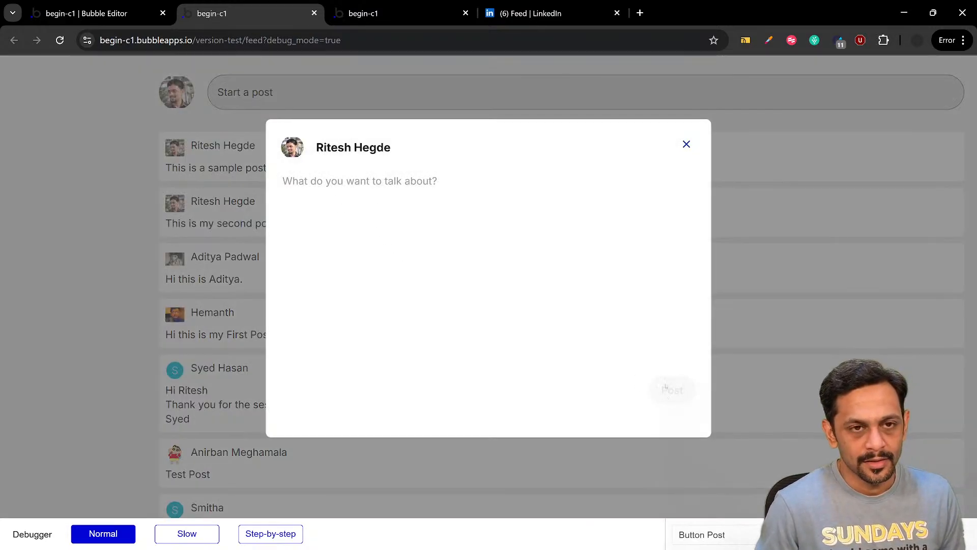
Return to the Bubble editor and set the opacity of the Post button's default background color to 45%
{"action": "left_click", "coordinate": [67, 12]}
{"action": "double_click", "coordinate": [793, 349]}
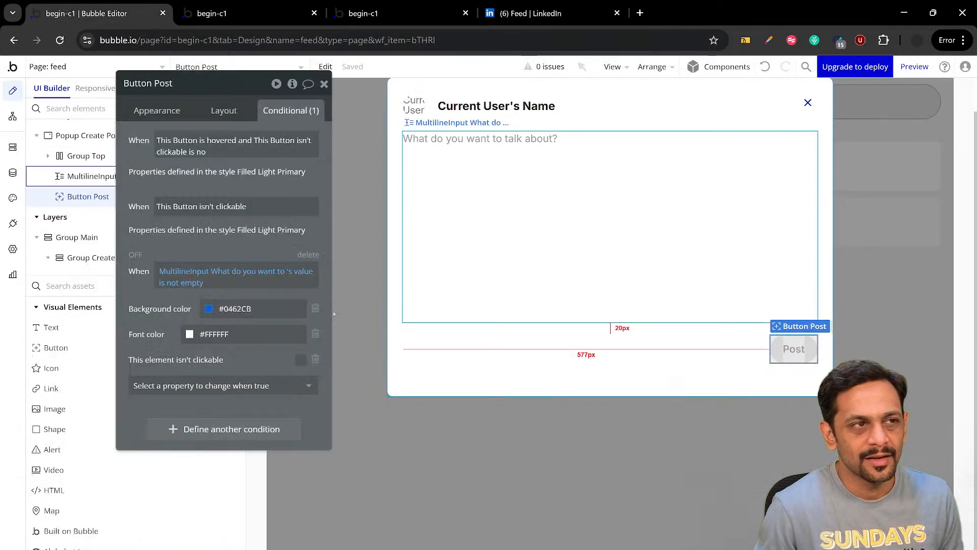
{"action": "left_click", "coordinate": [157, 111]}
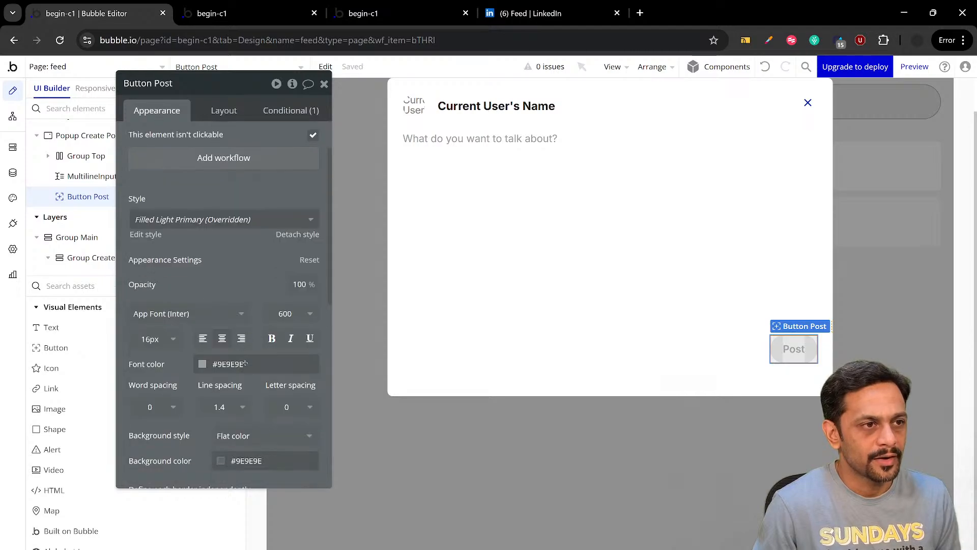
{"action": "scroll", "coordinate": [245, 363], "scroll_direction": "down", "scroll_amount": 5}
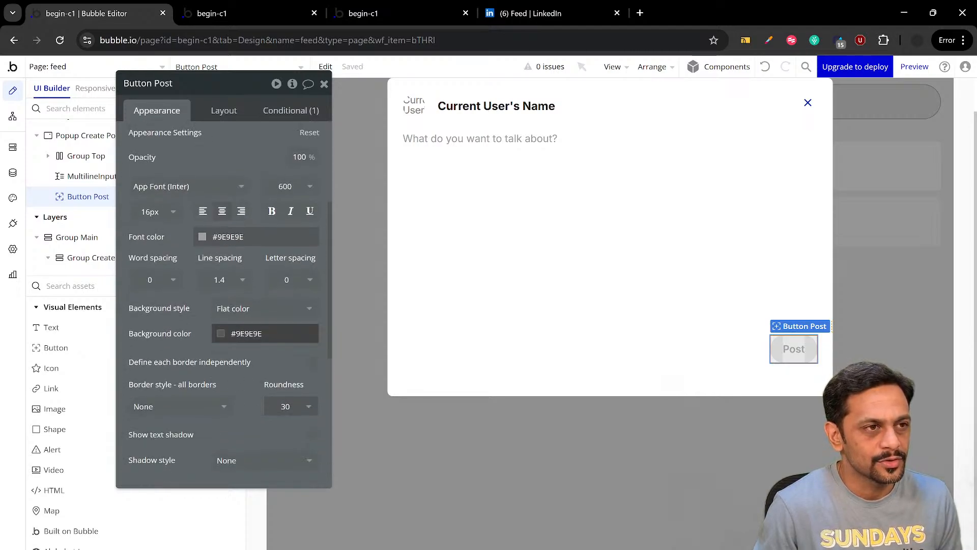
{"action": "left_click", "coordinate": [242, 334]}
{"action": "key", "text": "Tab"}
{"action": "type", "text": "45"}
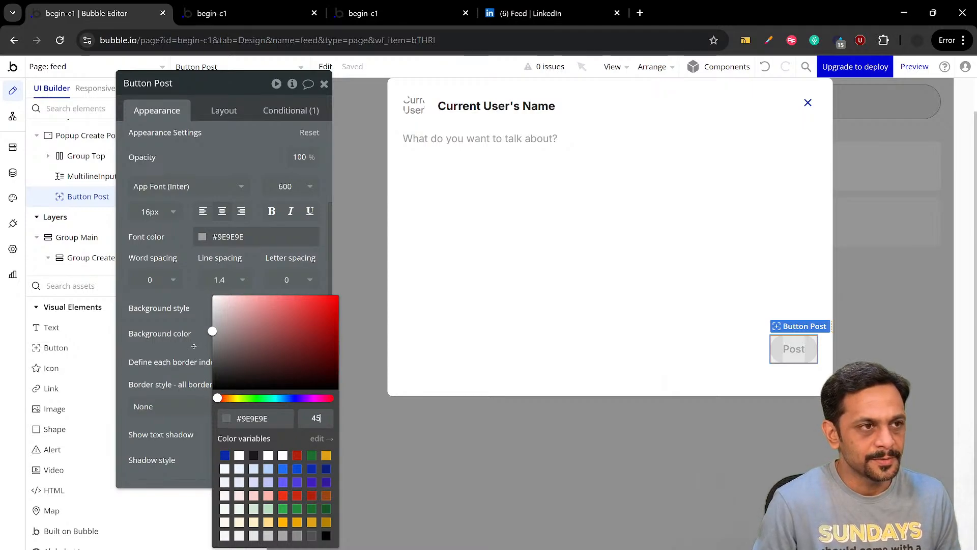
{"action": "key", "text": "Return"}
Reload the feed preview and reopen the Create Post popup to check the changed button background
{"action": "left_click", "coordinate": [251, 13]}
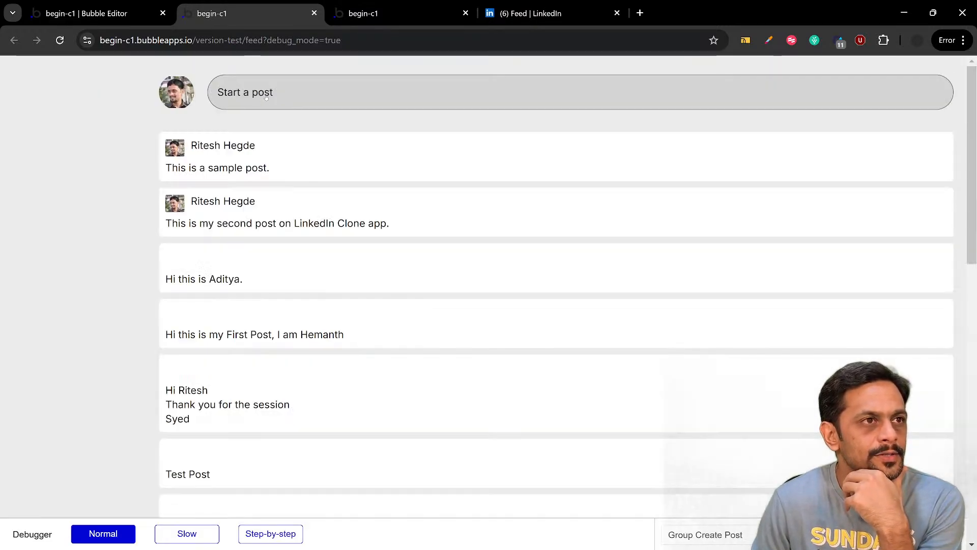
{"action": "left_click", "coordinate": [265, 96]}
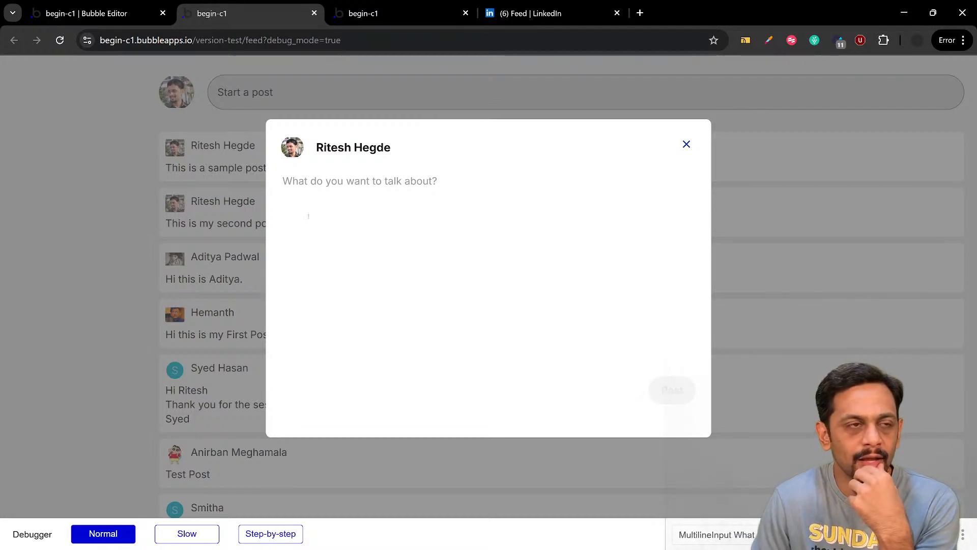
Enter "As" in the popup's post input to check the Post button, and compare it with the LinkedIn popup
{"action": "type", "text": "As"}
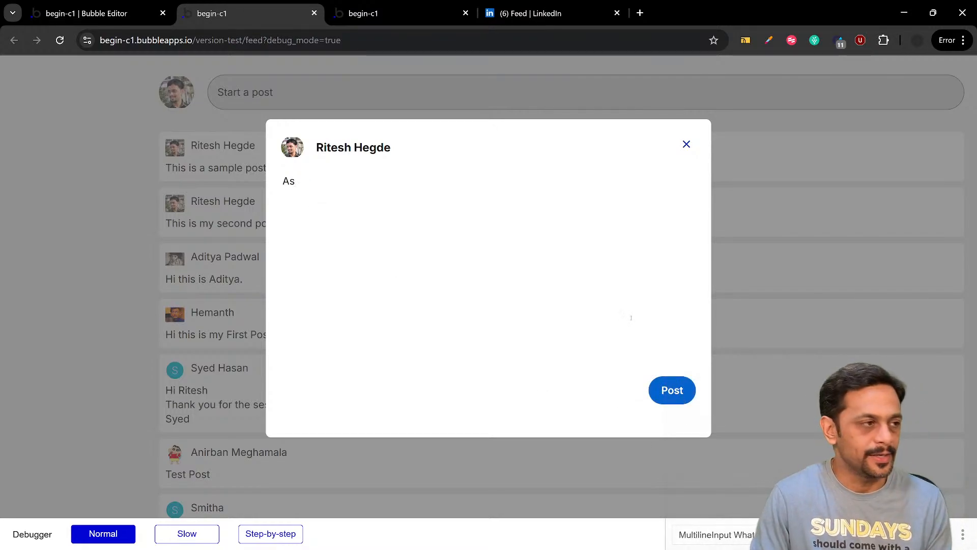
{"action": "left_click", "coordinate": [535, 14]}
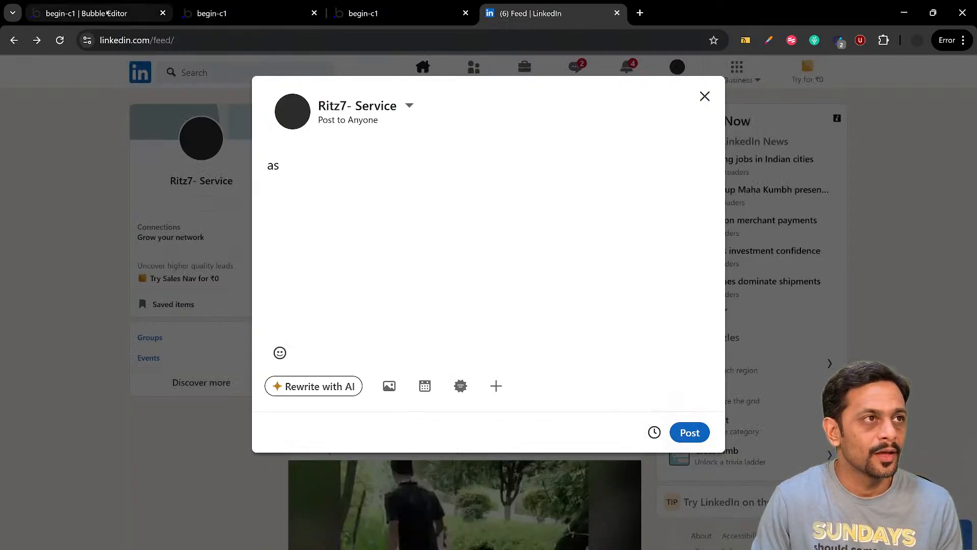
Return to the Bubble editor and set the minimum height of the Create Post popup to 450 px
{"action": "left_click", "coordinate": [132, 3]}
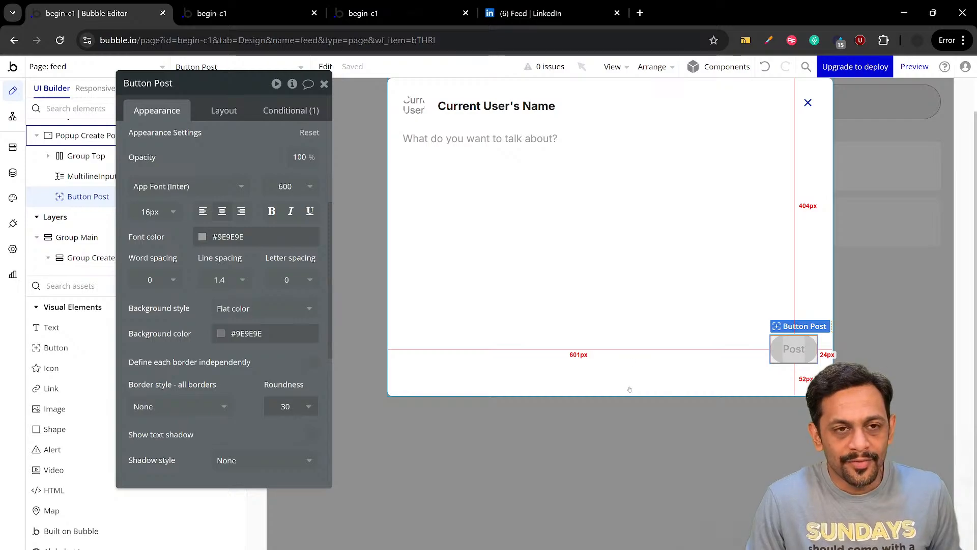
{"action": "left_click", "coordinate": [531, 383]}
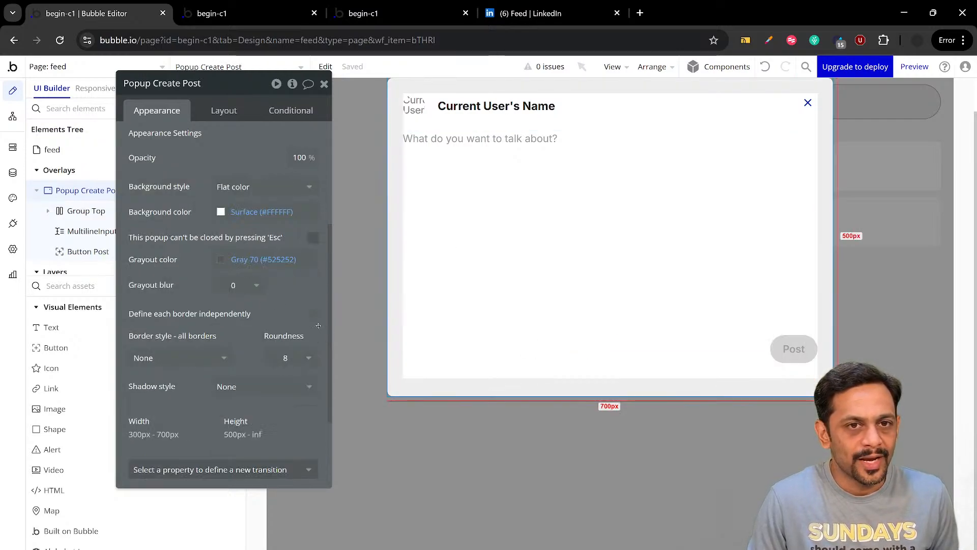
{"action": "left_click", "coordinate": [224, 112]}
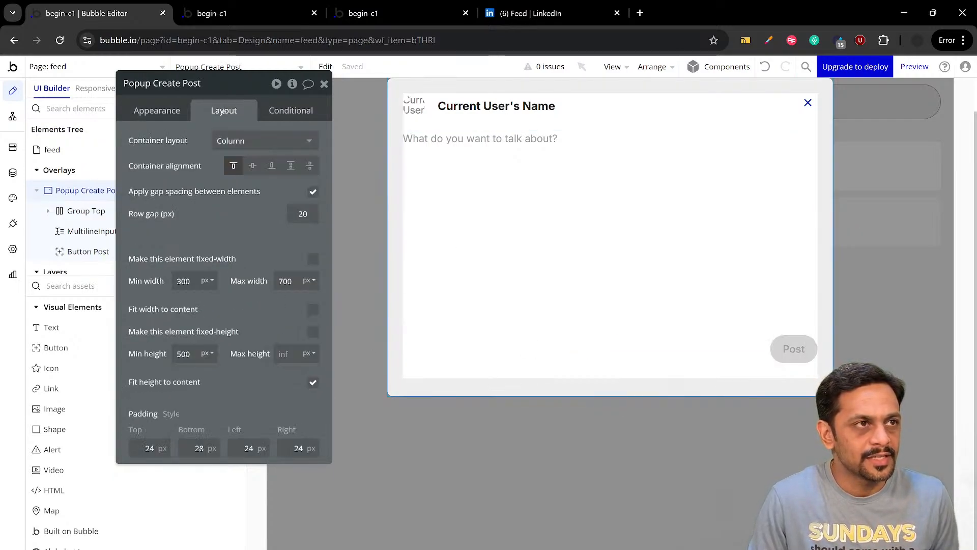
{"action": "left_click", "coordinate": [186, 363]}
{"action": "type", "text": "45"}
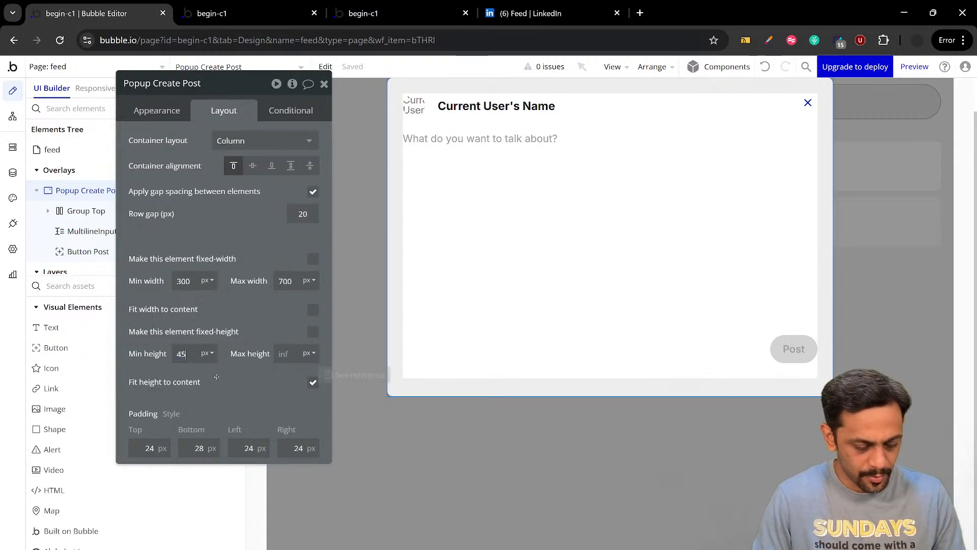
{"action": "type", "text": "0"}
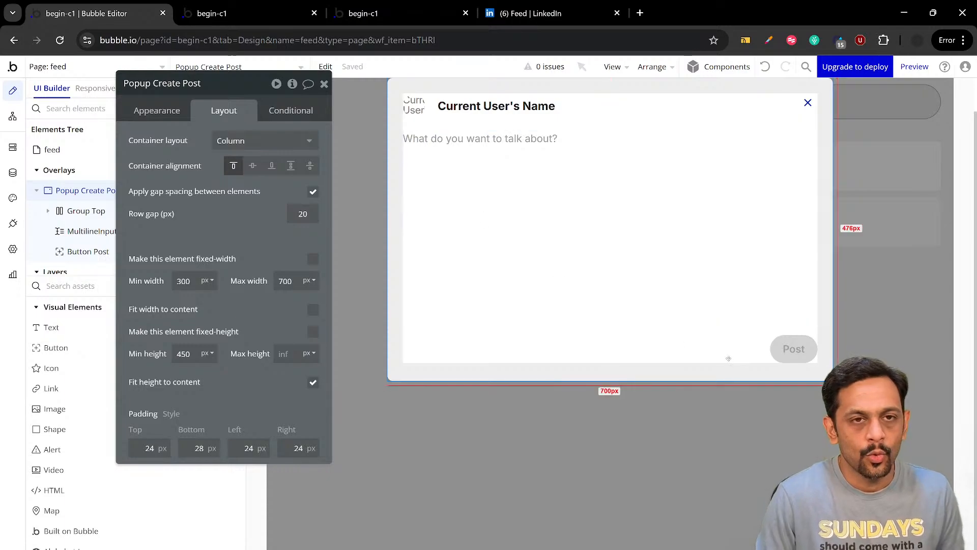
Add a workflow to the Post button with a "Create a new thing" action as its first step
{"action": "left_click", "coordinate": [792, 348]}
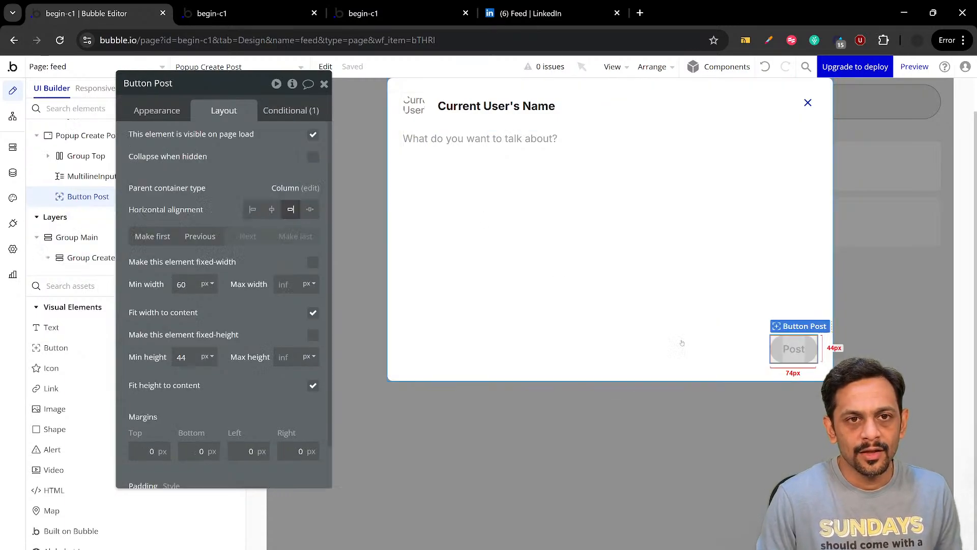
{"action": "left_click", "coordinate": [173, 111]}
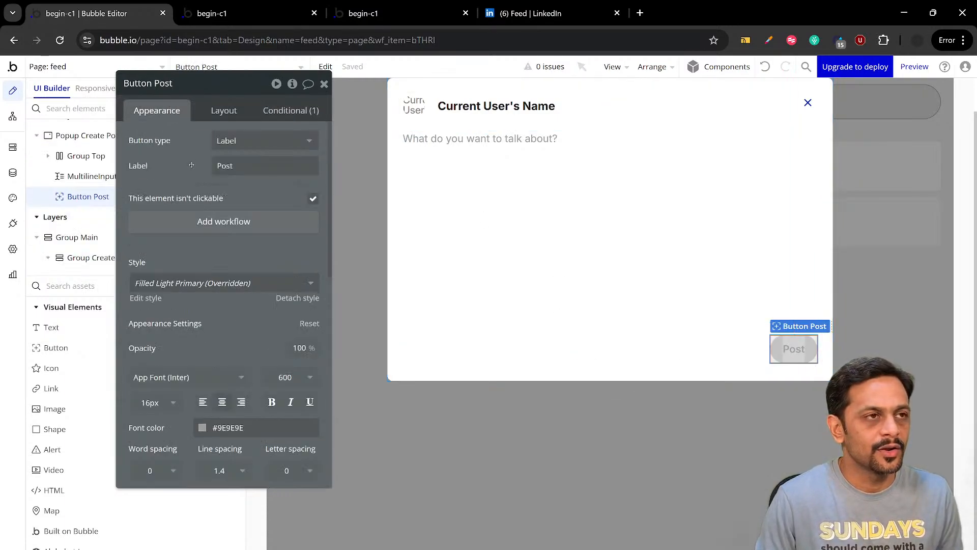
{"action": "left_click", "coordinate": [209, 222]}
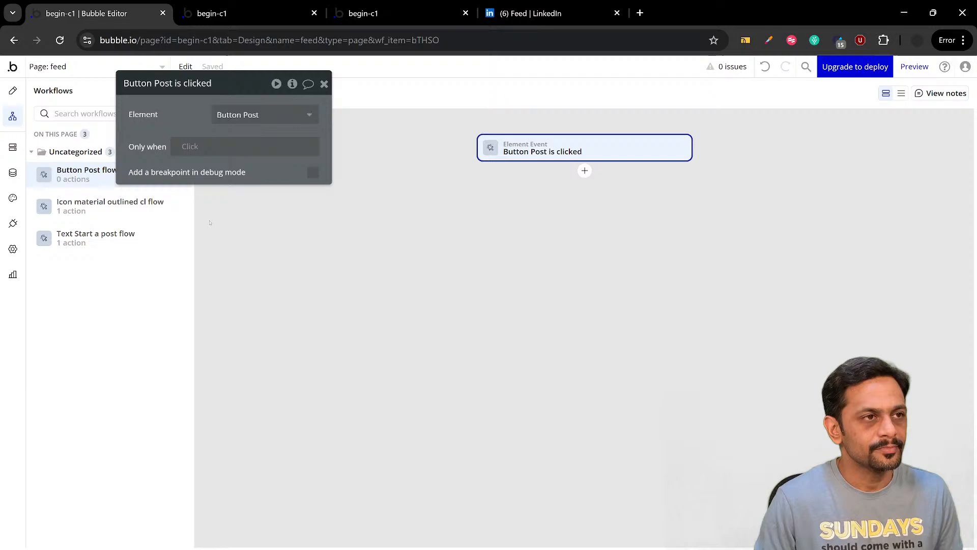
{"action": "left_click", "coordinate": [585, 171]}
{"action": "mouse_move", "coordinate": [635, 239]}
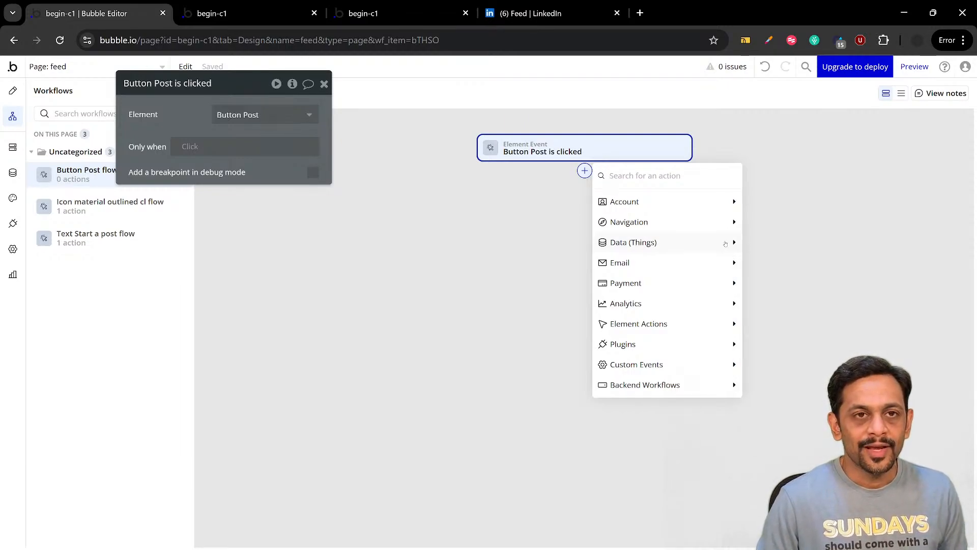
{"action": "mouse_move", "coordinate": [726, 244]}
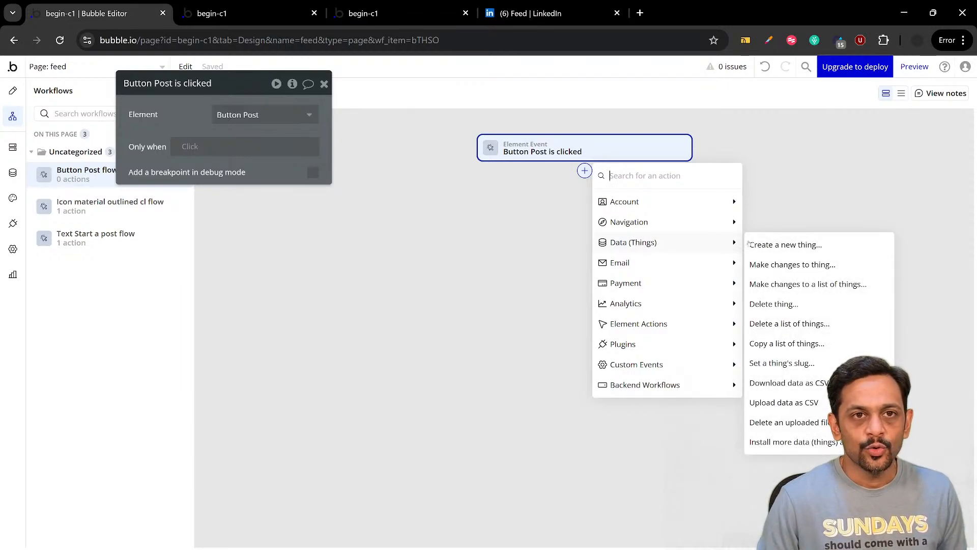
{"action": "left_click", "coordinate": [793, 246]}
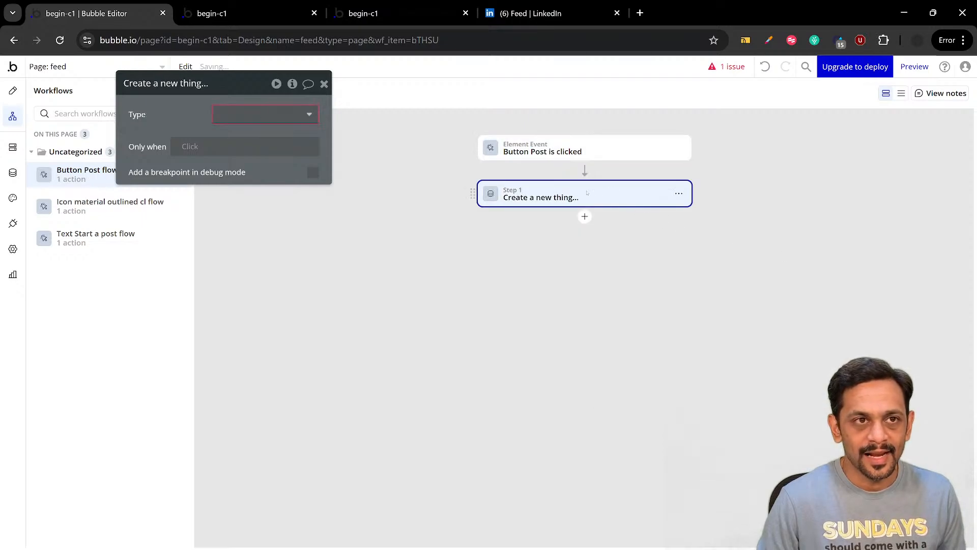
Set the action's type to Post and its Post_Text field to the value of the "What do you want to" multiline input
{"action": "left_click", "coordinate": [263, 117]}
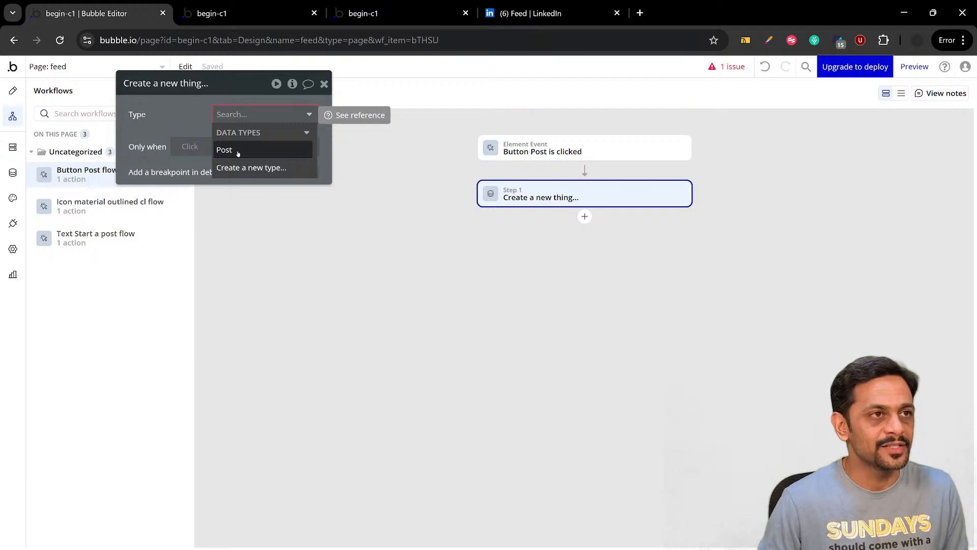
{"action": "left_click", "coordinate": [238, 151]}
{"action": "left_click", "coordinate": [209, 151]}
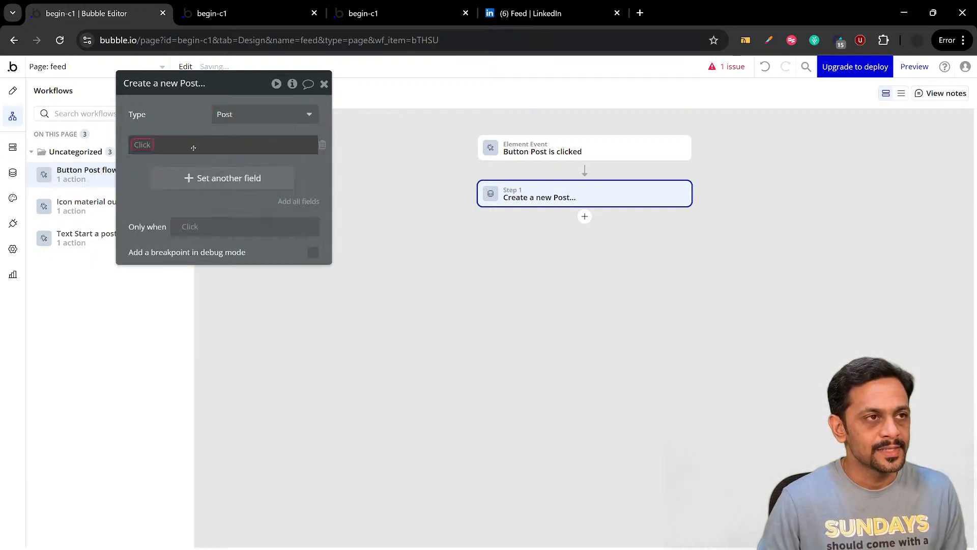
{"action": "left_click", "coordinate": [148, 147]}
{"action": "left_click", "coordinate": [150, 159]}
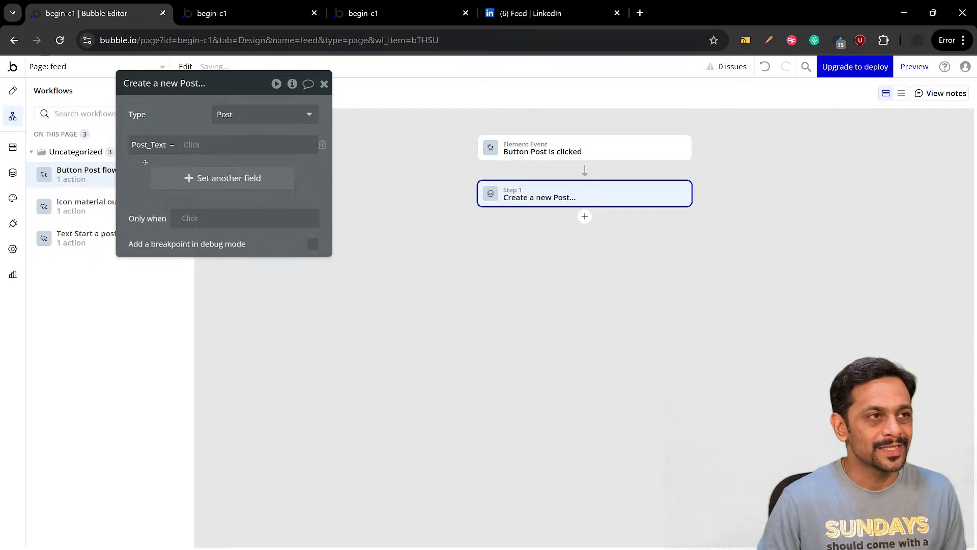
{"action": "left_click", "coordinate": [191, 145]}
{"action": "type", "text": "multi"}
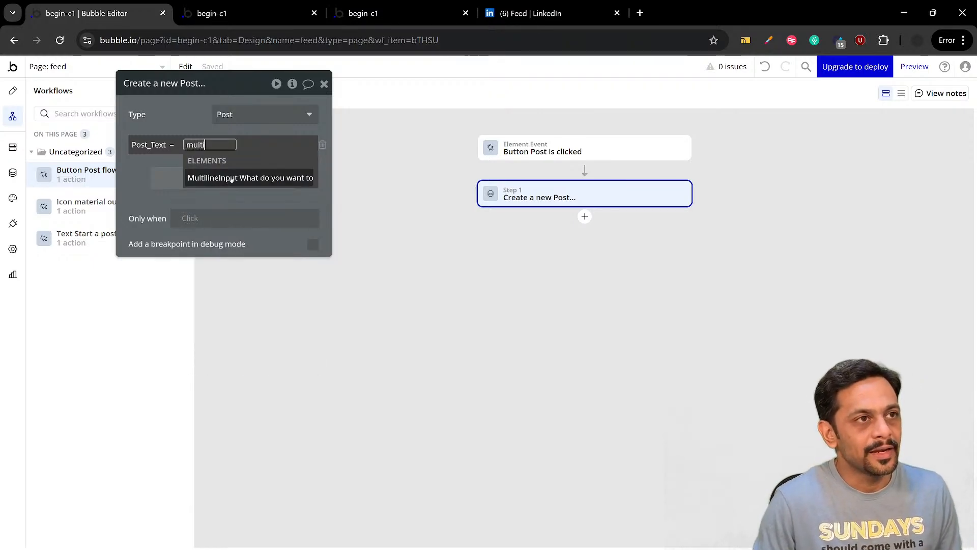
{"action": "left_click", "coordinate": [190, 178]}
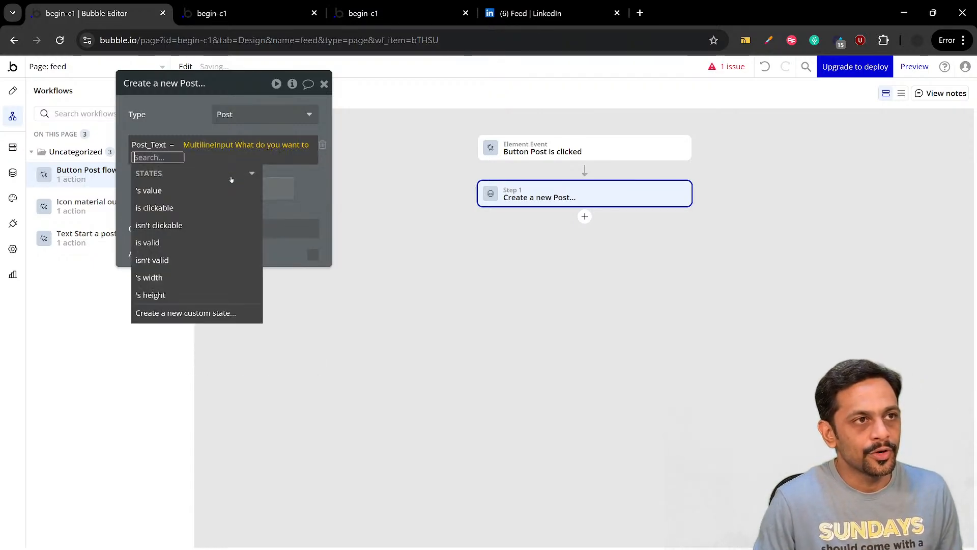
{"action": "left_click", "coordinate": [148, 192]}
{"action": "left_click", "coordinate": [133, 178]}
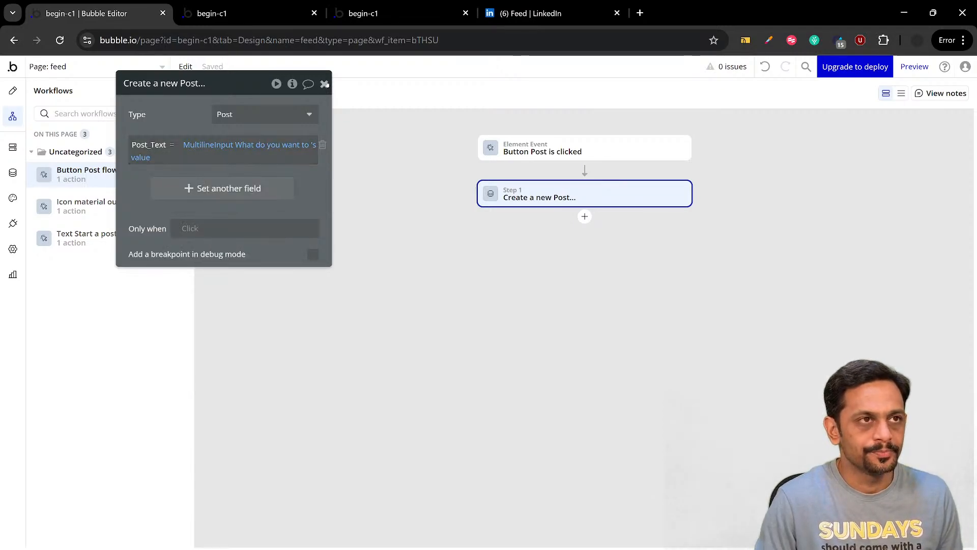
{"action": "left_click", "coordinate": [325, 84]}
Switch to LinkedIn and replace the draft post text with "World of AI is moving so fast!"
{"action": "left_click", "coordinate": [255, 13]}
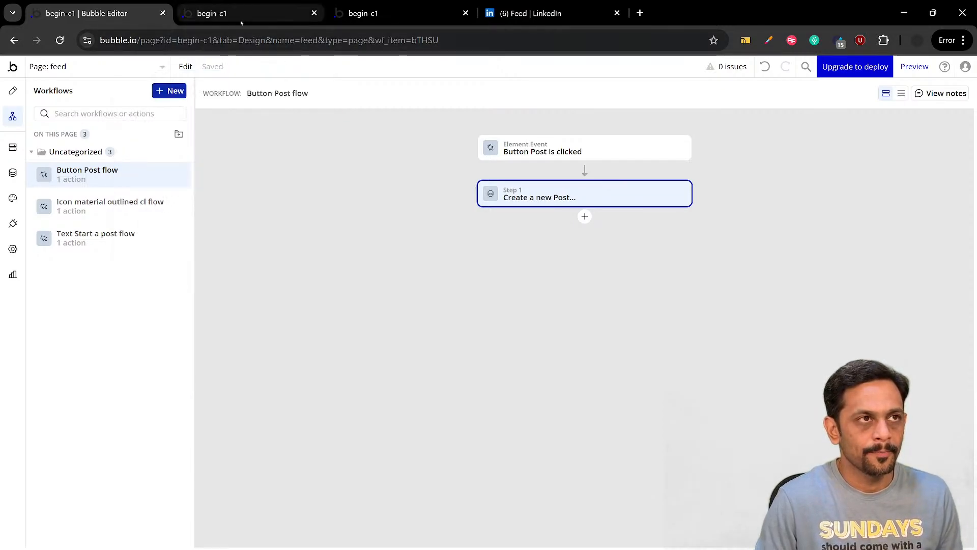
{"action": "left_click", "coordinate": [520, 16]}
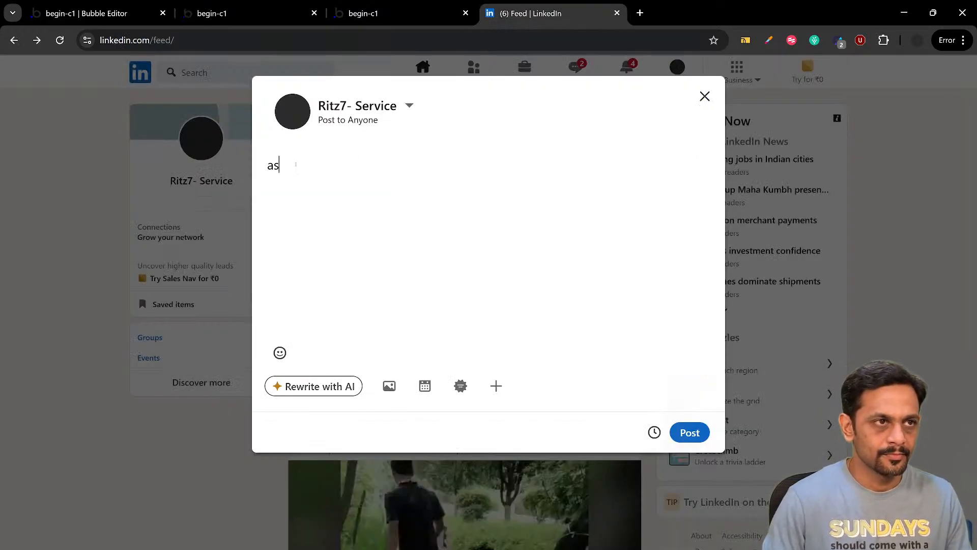
{"action": "key", "text": "ctrl+a"}
{"action": "type", "text": "This "}
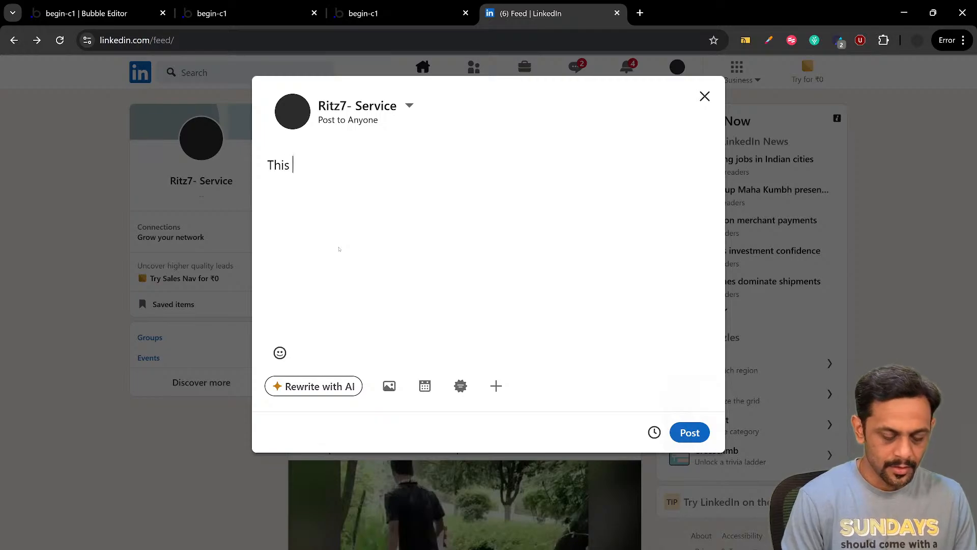
{"action": "type", "text": "is"}
{"action": "key", "text": "BackSpace"}
{"action": "key", "text": "BackSpace"}
{"action": "key", "text": "BackSpace"}
{"action": "key", "text": "BackSpace"}
{"action": "key", "text": "BackSpace"}
{"action": "key", "text": "BackSpace"}
{"action": "key", "text": "BackSpace"}
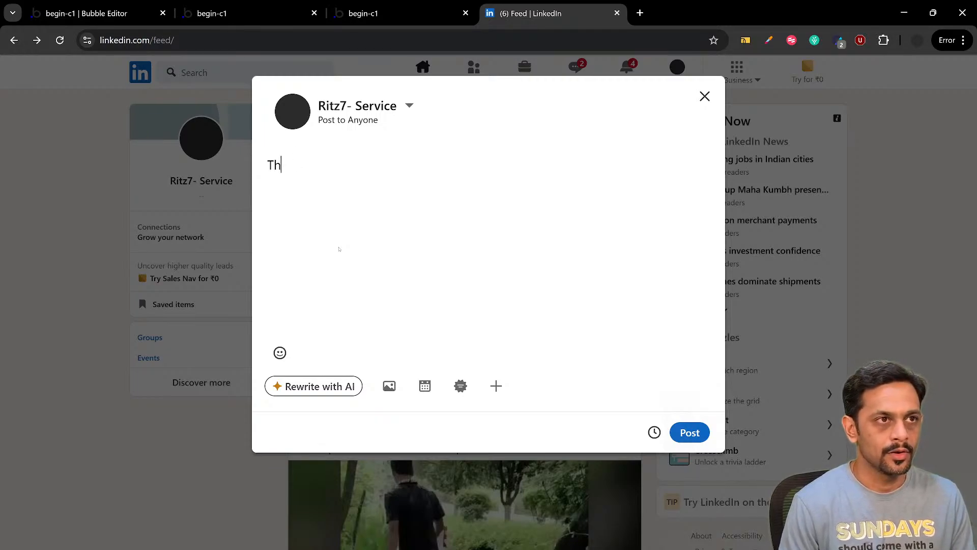
{"action": "type", "text": "Worldo"}
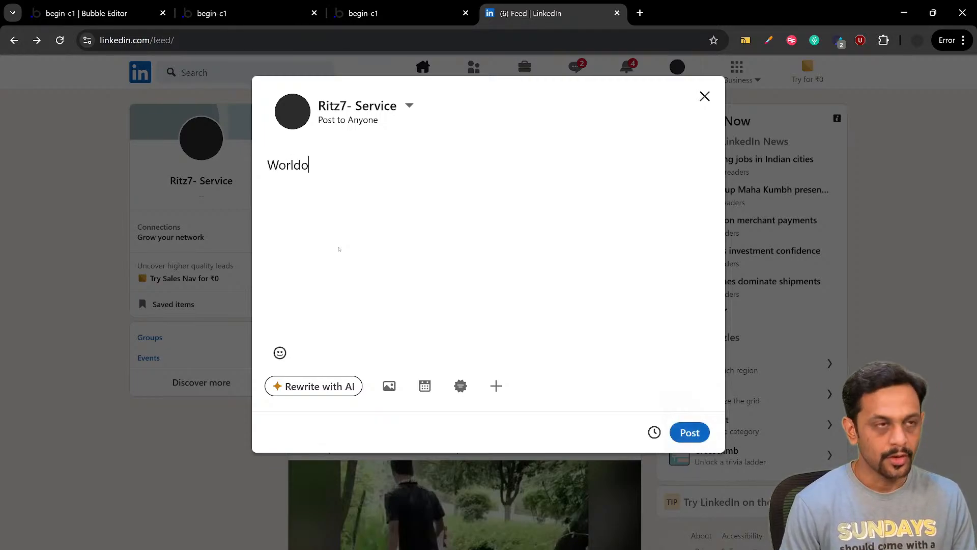
{"action": "key", "text": "BackSpace"}
{"action": "type", "text": "of A"}
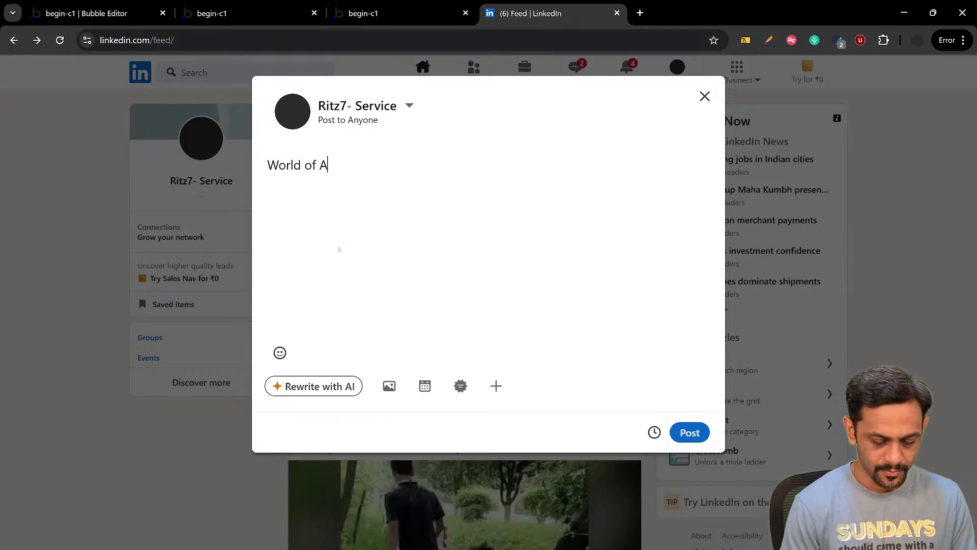
{"action": "type", "text": "I is movi"}
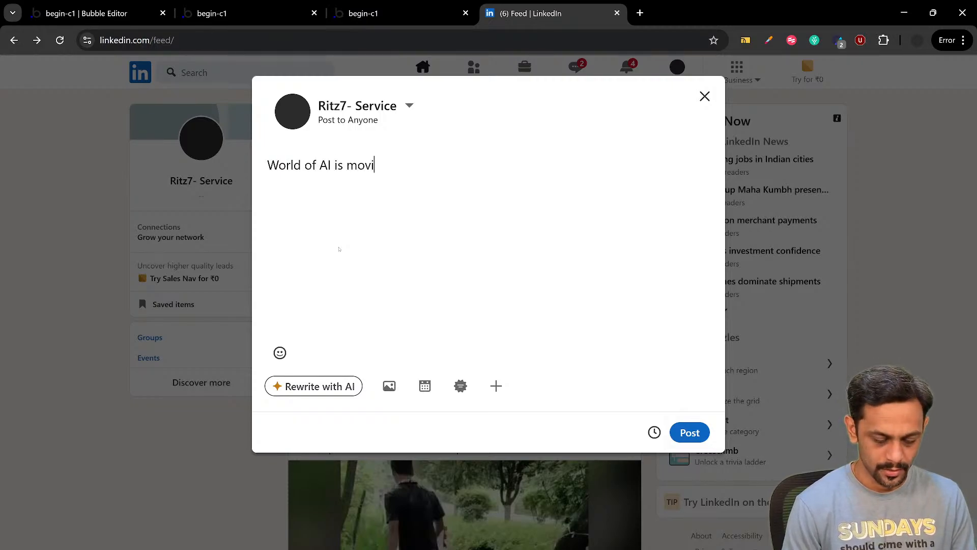
{"action": "type", "text": "ng so fast!"}
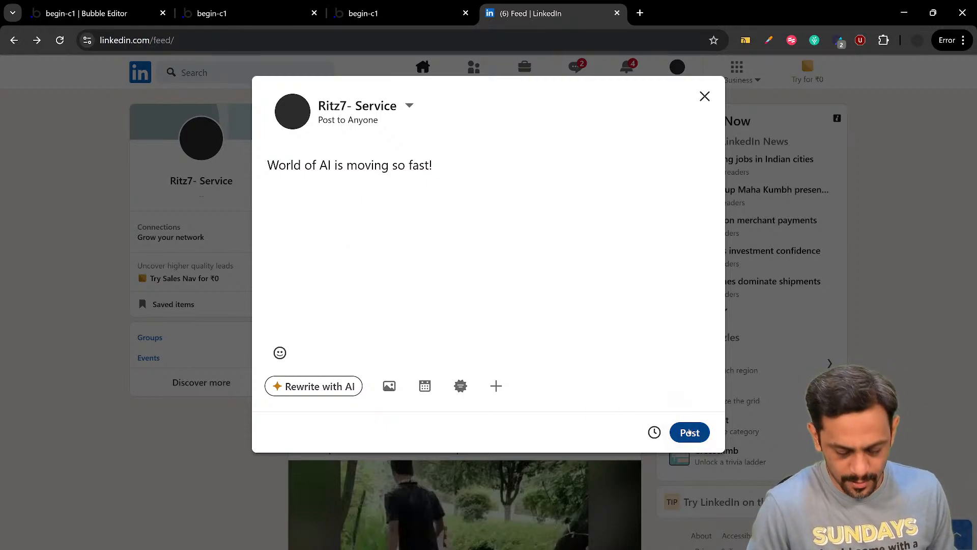
Copy the draft text, publish the LinkedIn post, and dismiss the confirmation to see the post in the feed
{"action": "key", "text": "ctrl+a"}
{"action": "key", "text": "ctrl+c"}
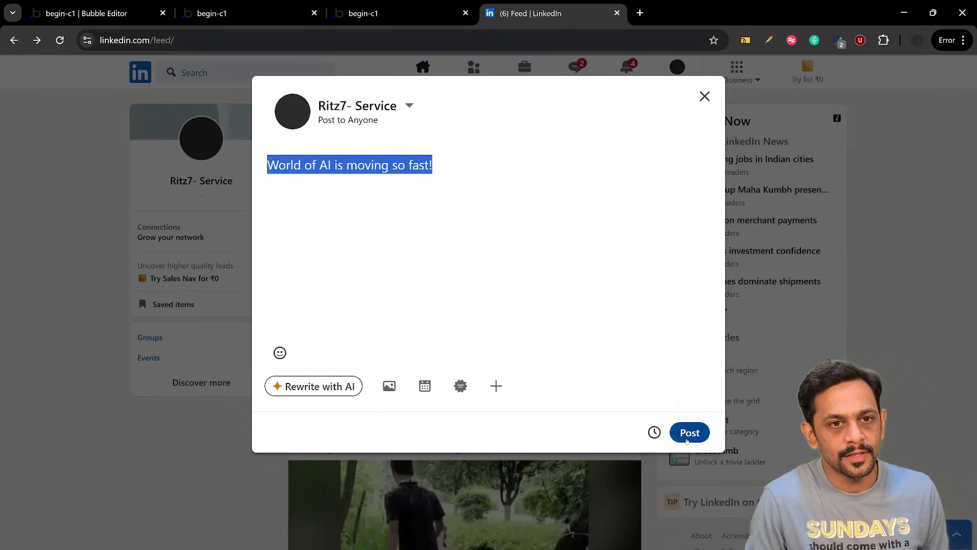
{"action": "left_click", "coordinate": [688, 434]}
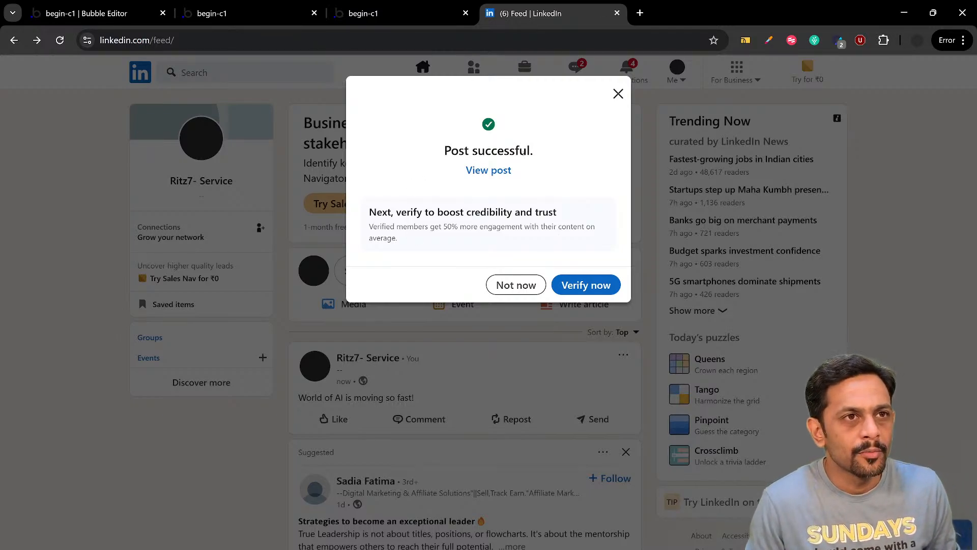
{"action": "left_click", "coordinate": [618, 93]}
{"action": "scroll", "coordinate": [312, 355], "scroll_direction": "down", "scroll_amount": 1}
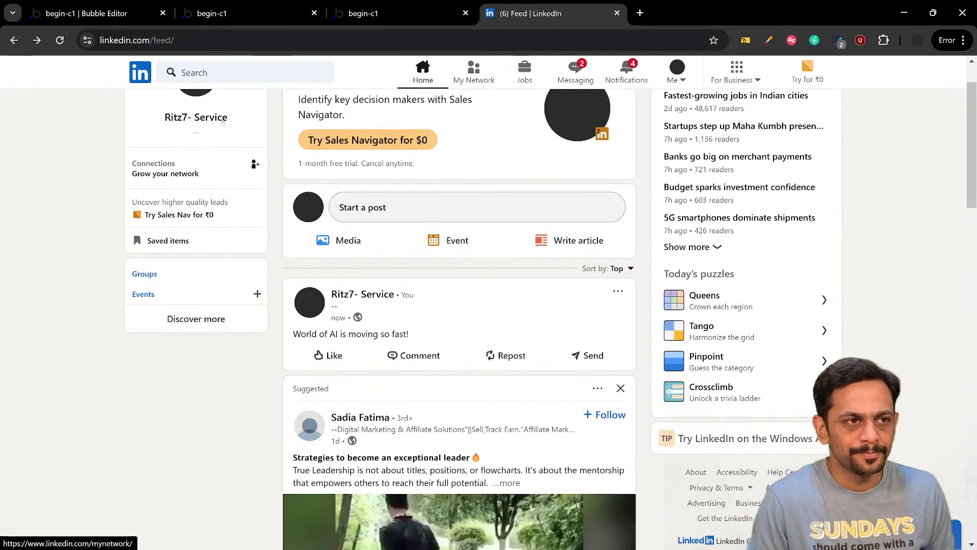
Switch to the app's feed preview and submit the copied text "World of AI is moving so fast!" through the Create Post popup
{"action": "left_click", "coordinate": [116, 15]}
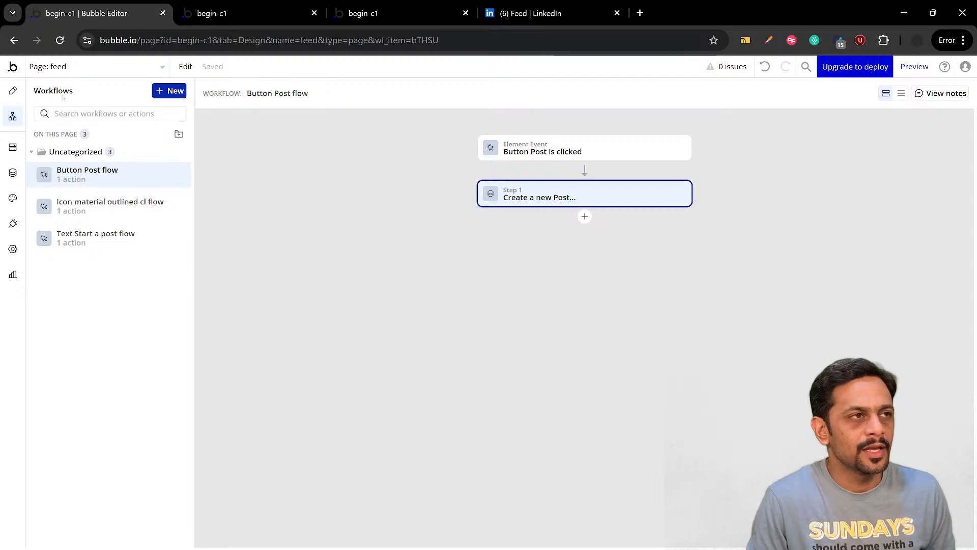
{"action": "left_click", "coordinate": [220, 13]}
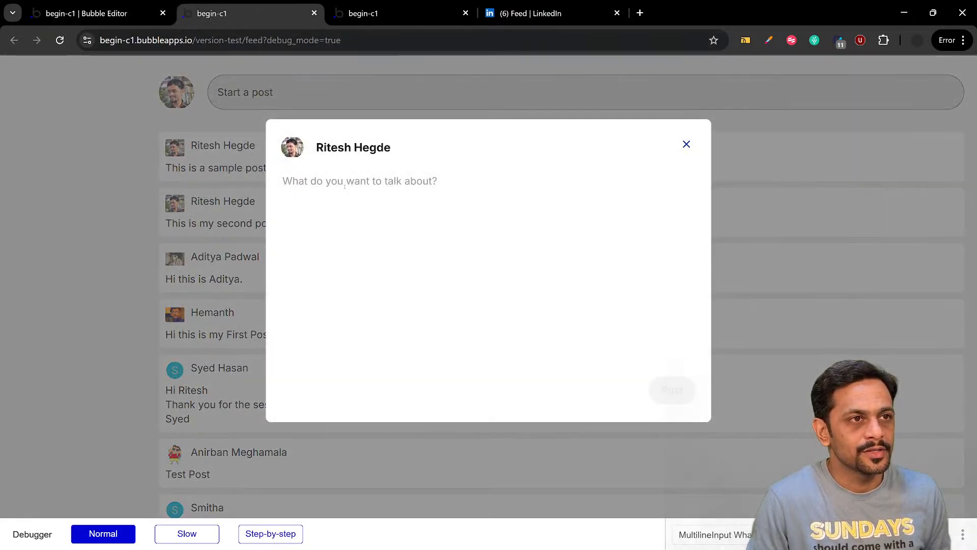
{"action": "key", "text": "ctrl+v"}
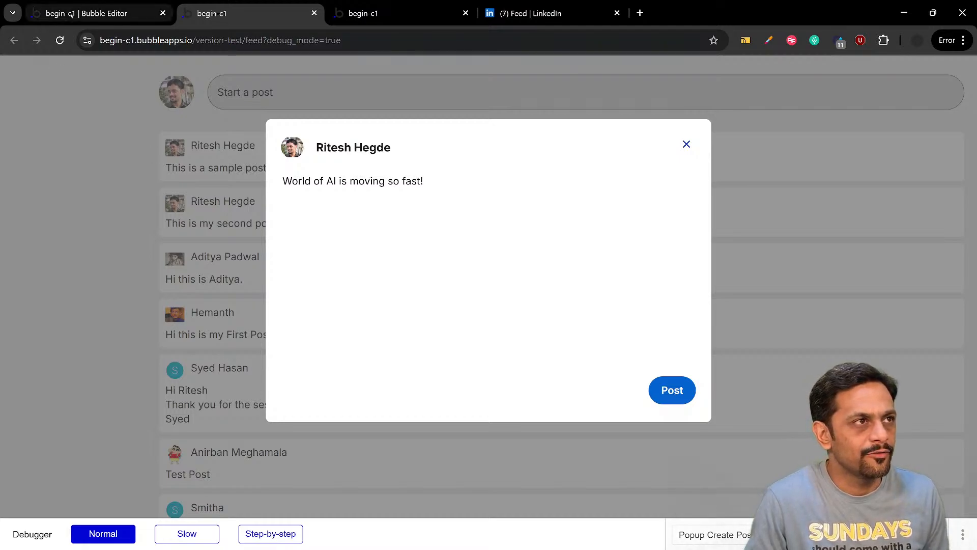
Return to the Bubble editor and view the All Posts entries in the app data to check for the new post
{"action": "left_click", "coordinate": [87, 13]}
{"action": "left_click", "coordinate": [12, 173]}
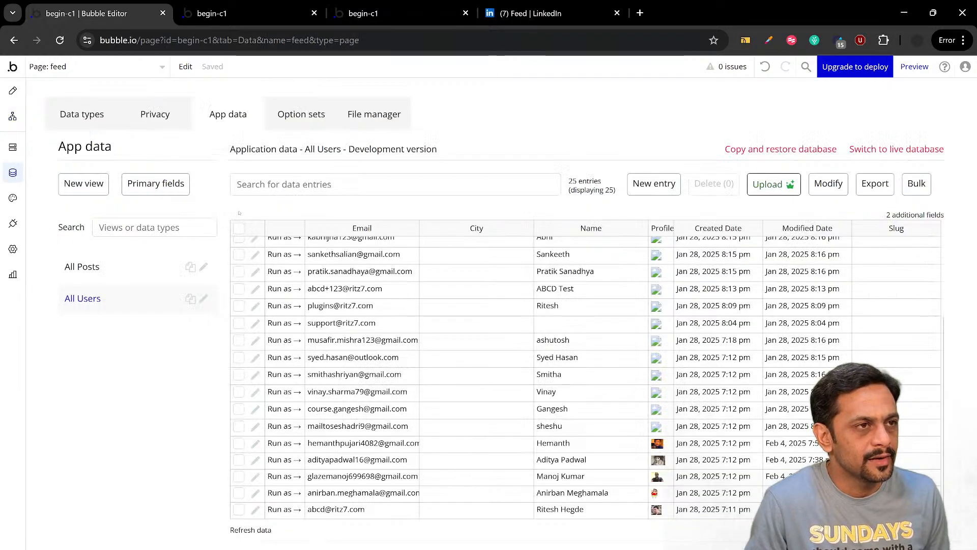
{"action": "left_click", "coordinate": [86, 267]}
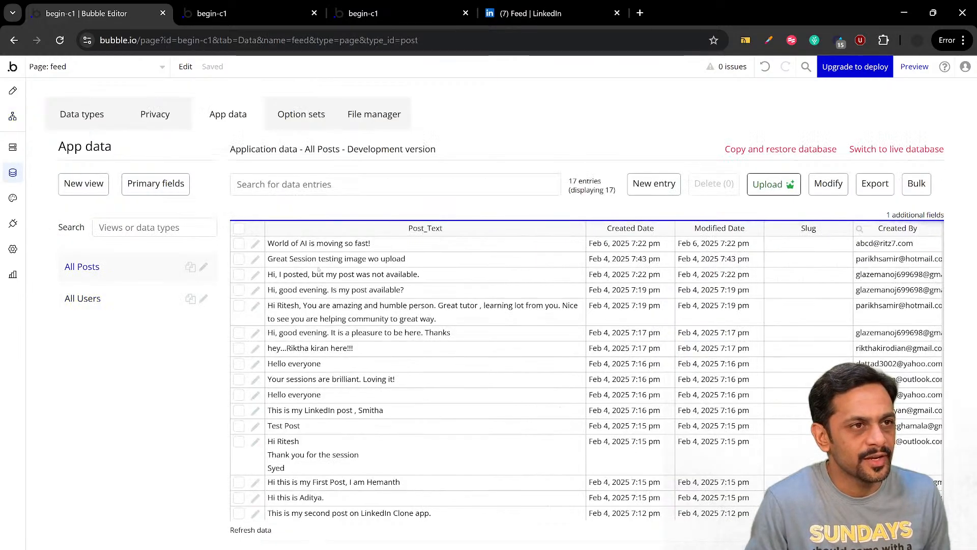
{"action": "left_click", "coordinate": [13, 117]}
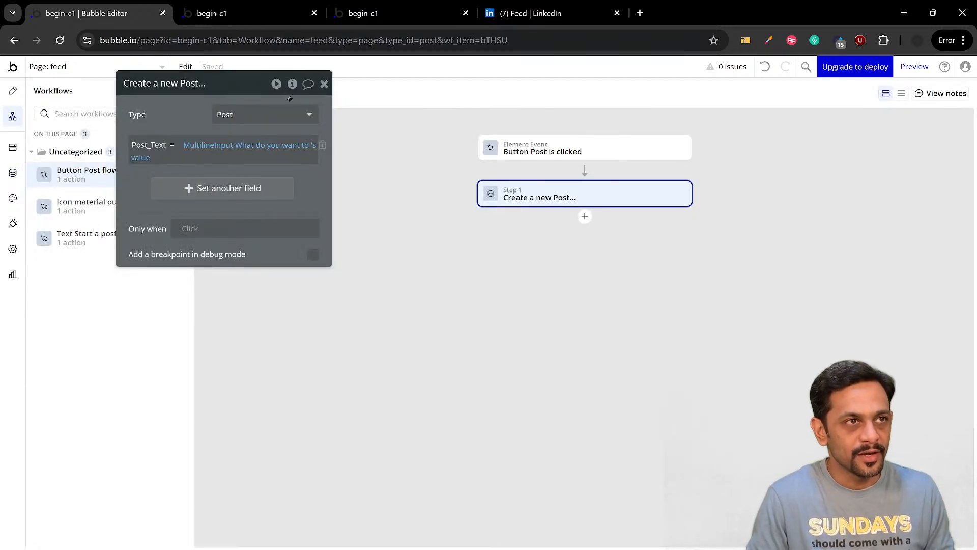
{"action": "left_click", "coordinate": [323, 84]}
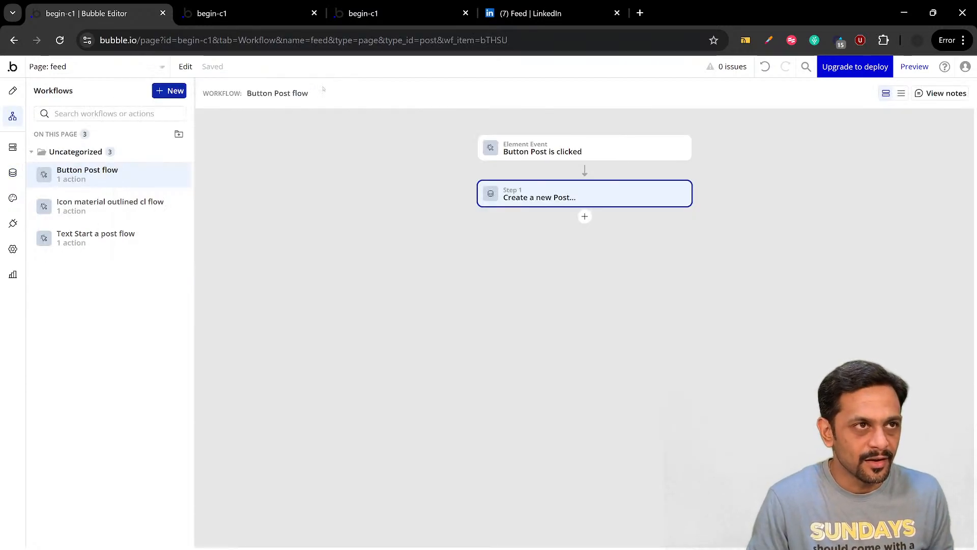
{"action": "left_click", "coordinate": [13, 223]}
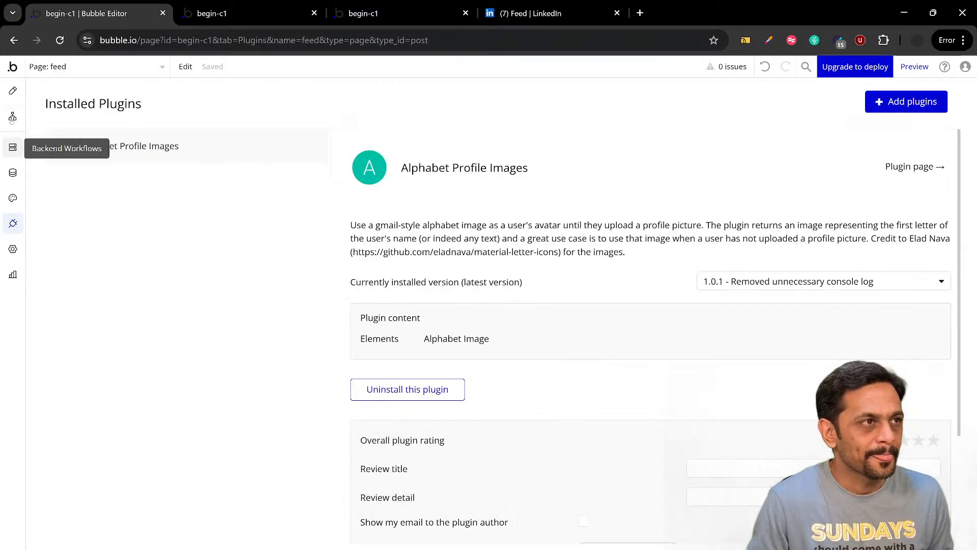
{"action": "left_click", "coordinate": [13, 91]}
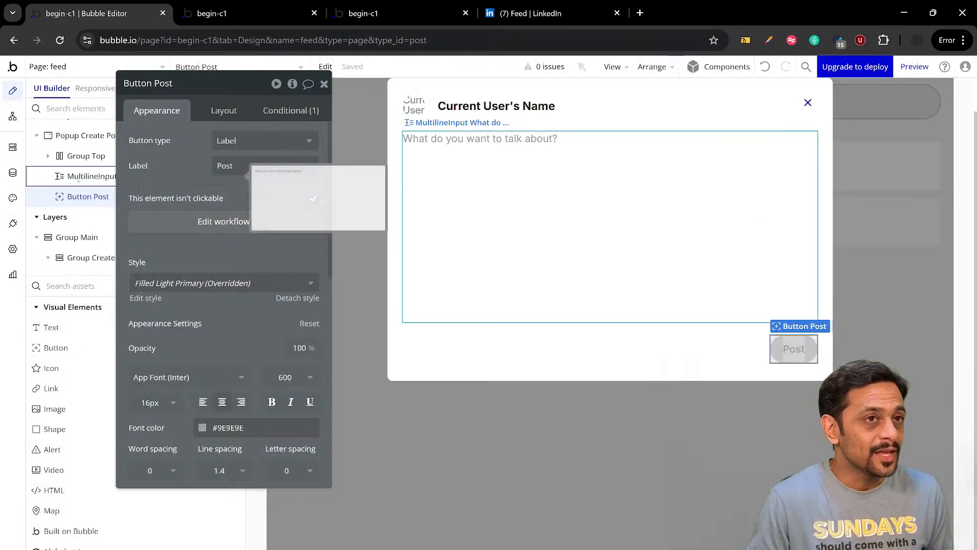
{"action": "left_click", "coordinate": [325, 84]}
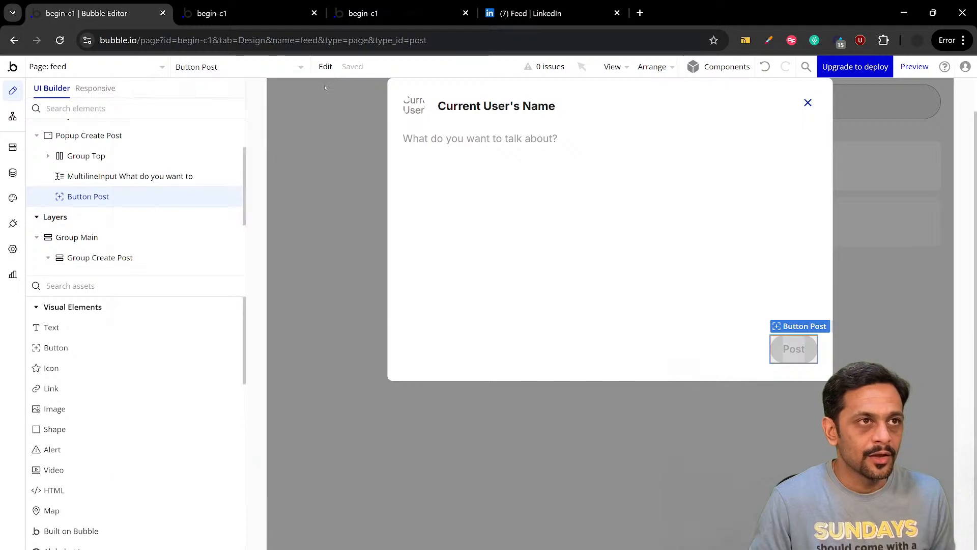
{"action": "scroll", "coordinate": [458, 229], "scroll_direction": "up", "scroll_amount": 1}
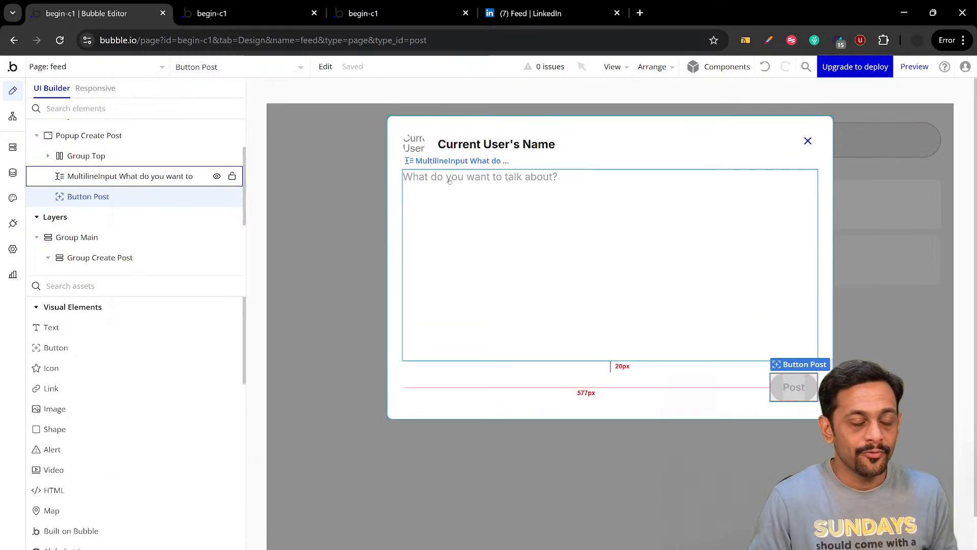
Add a Reset relevant inputs action after Create a new Post in the Post button's workflow
{"action": "left_click", "coordinate": [13, 116]}
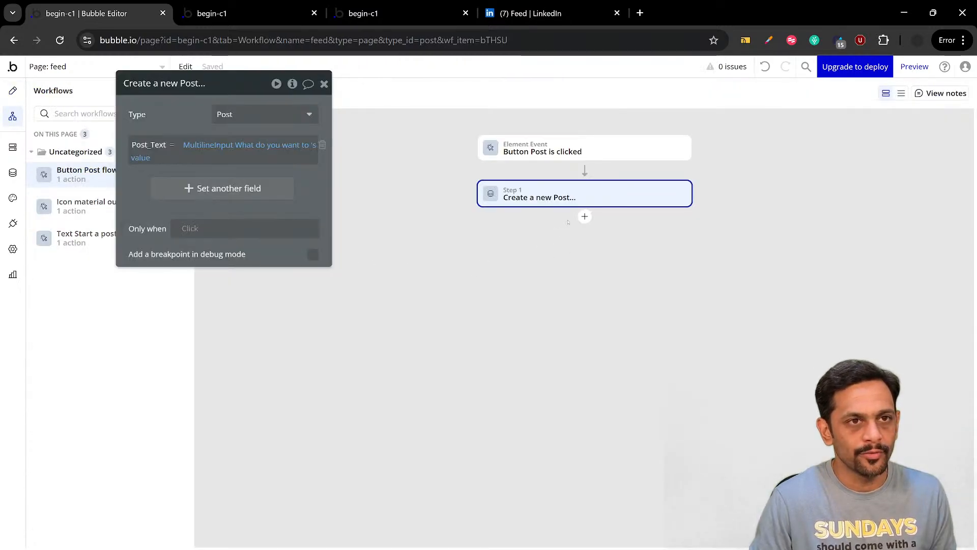
{"action": "left_click", "coordinate": [585, 218]}
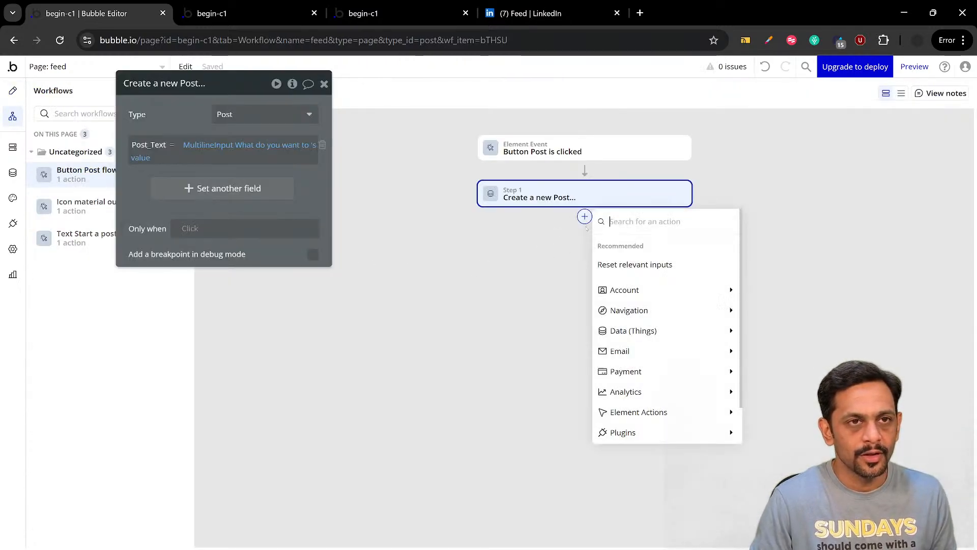
{"action": "left_click", "coordinate": [617, 265]}
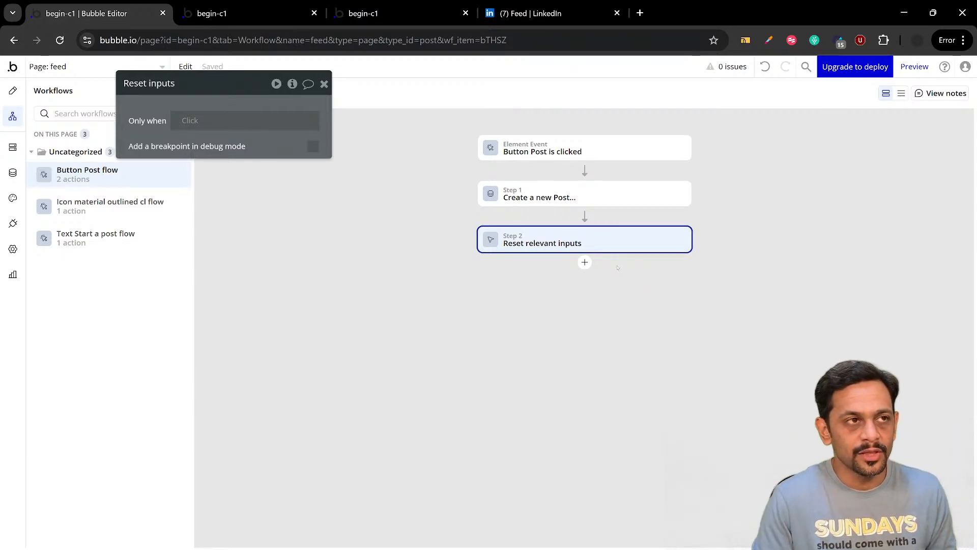
Add a Hide an element action for Popup Create Post as the third step of the Post button's workflow
{"action": "left_click", "coordinate": [585, 262]}
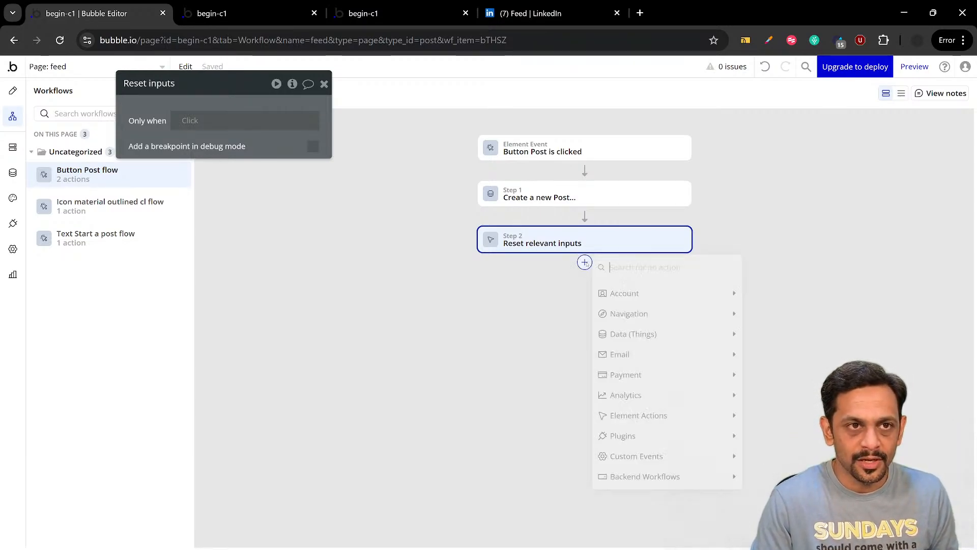
{"action": "type", "text": "hide"}
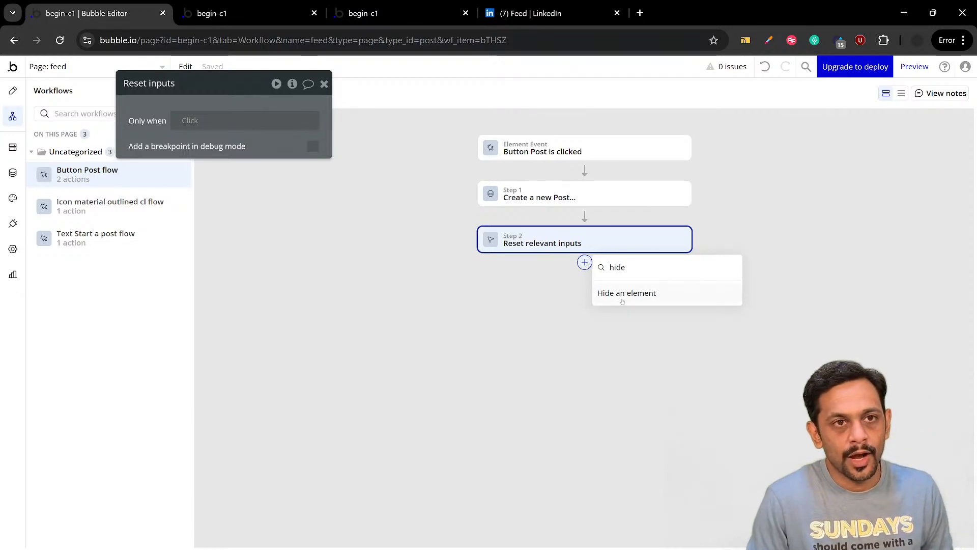
{"action": "left_click", "coordinate": [622, 295]}
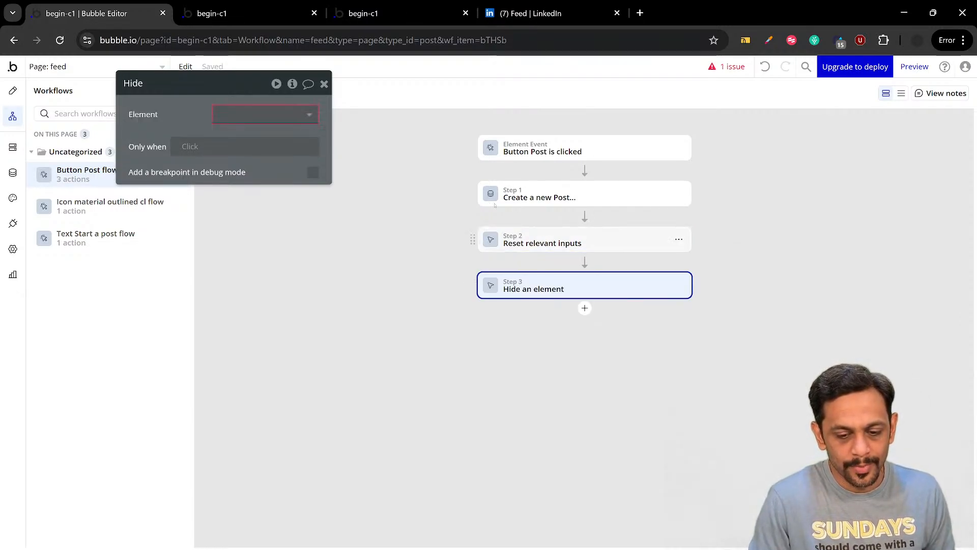
{"action": "left_click", "coordinate": [259, 115]}
{"action": "left_click", "coordinate": [263, 136]}
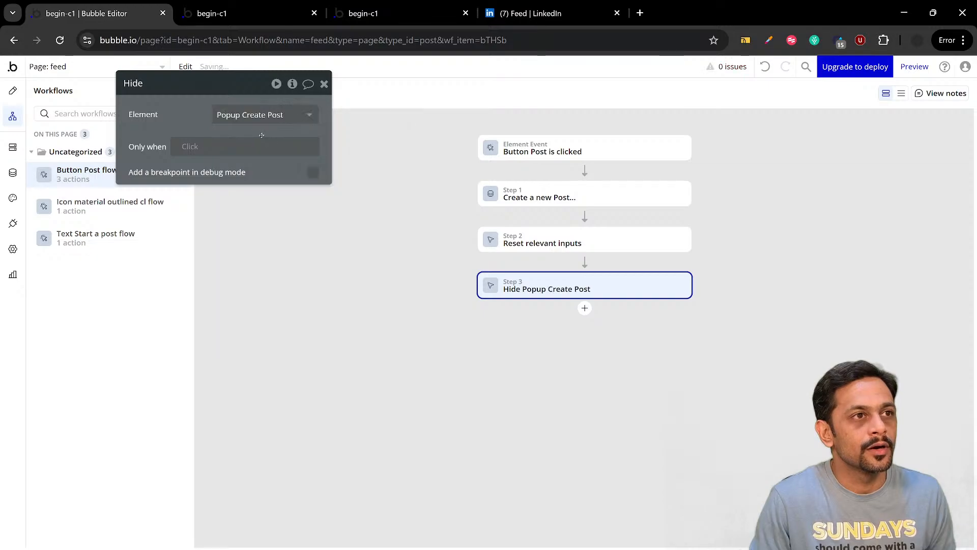
{"action": "left_click", "coordinate": [324, 83]}
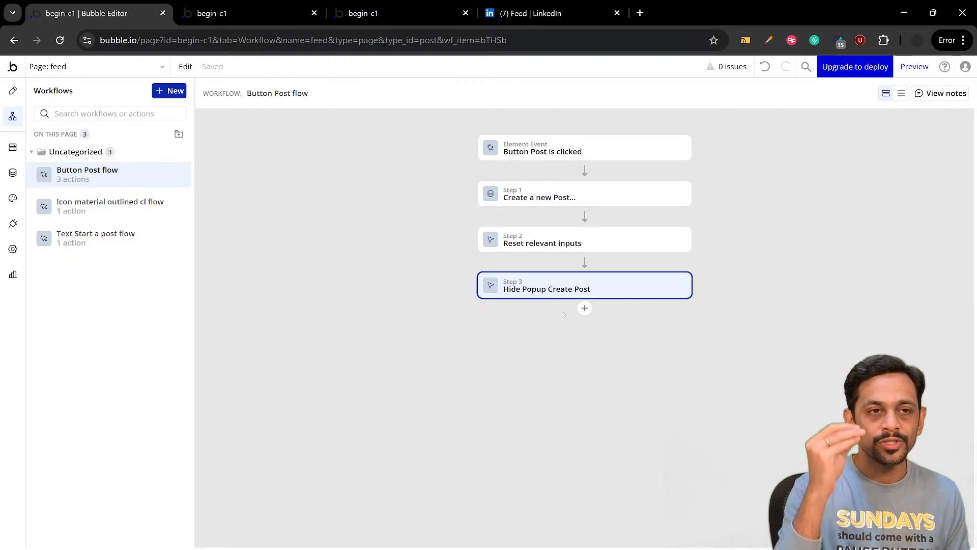
Check LinkedIn's feed for reference, then return to Bubble and install the AirAlert plugin, found by searching for "alert"
{"action": "left_click", "coordinate": [594, 16]}
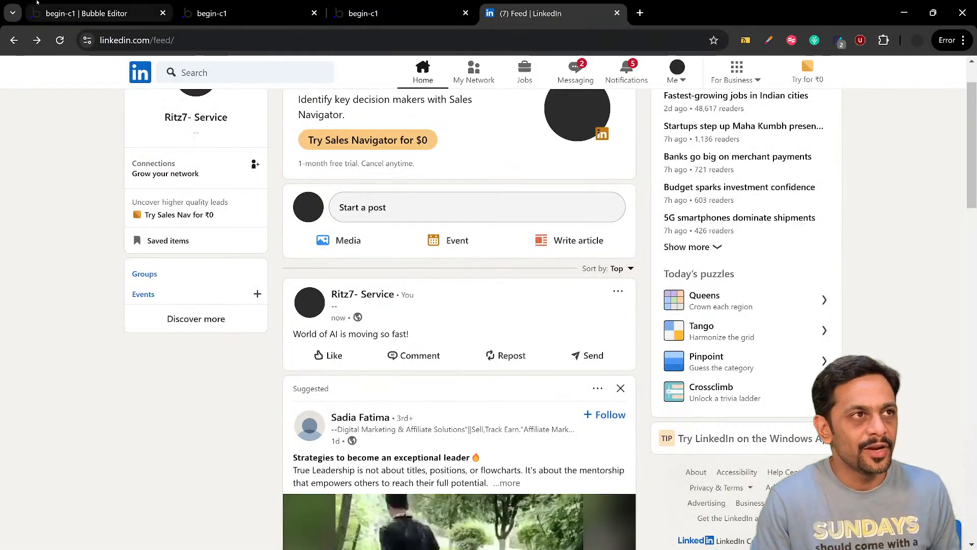
{"action": "left_click", "coordinate": [87, 13]}
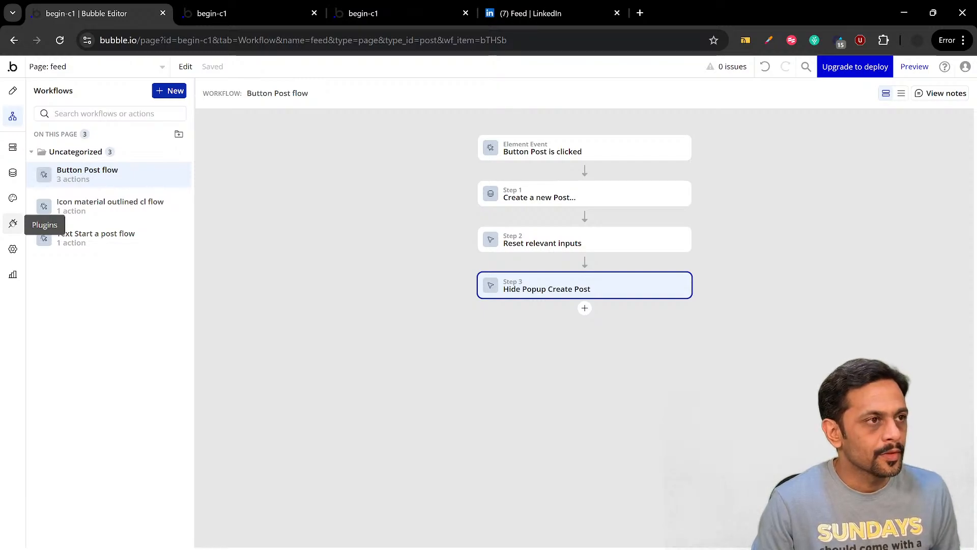
{"action": "left_click", "coordinate": [13, 224]}
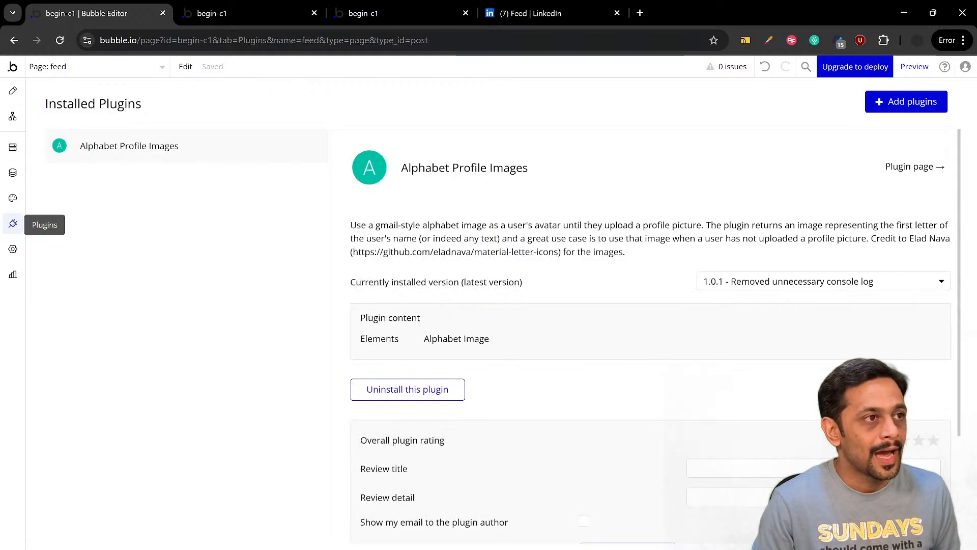
{"action": "left_click", "coordinate": [883, 111]}
{"action": "left_click", "coordinate": [282, 183]}
{"action": "type", "text": "a"}
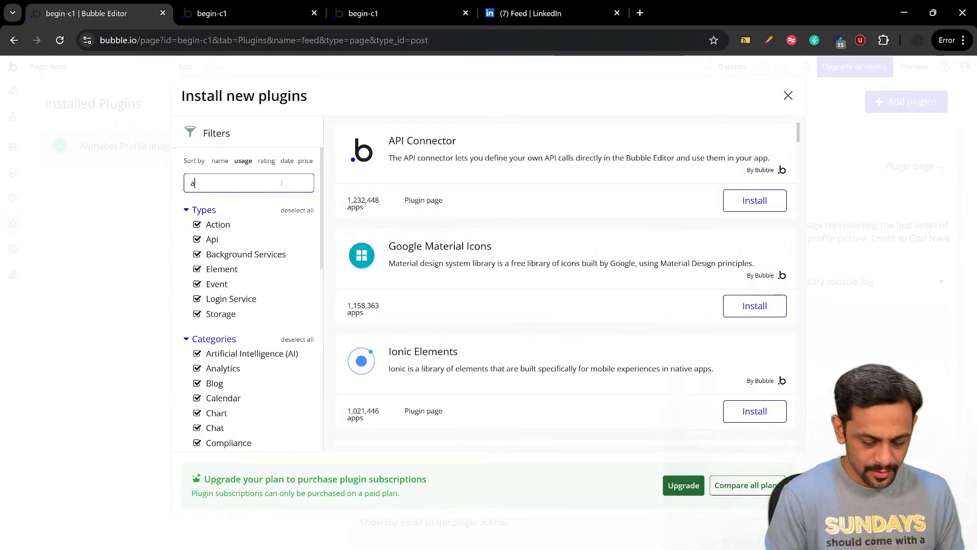
{"action": "type", "text": "lert"}
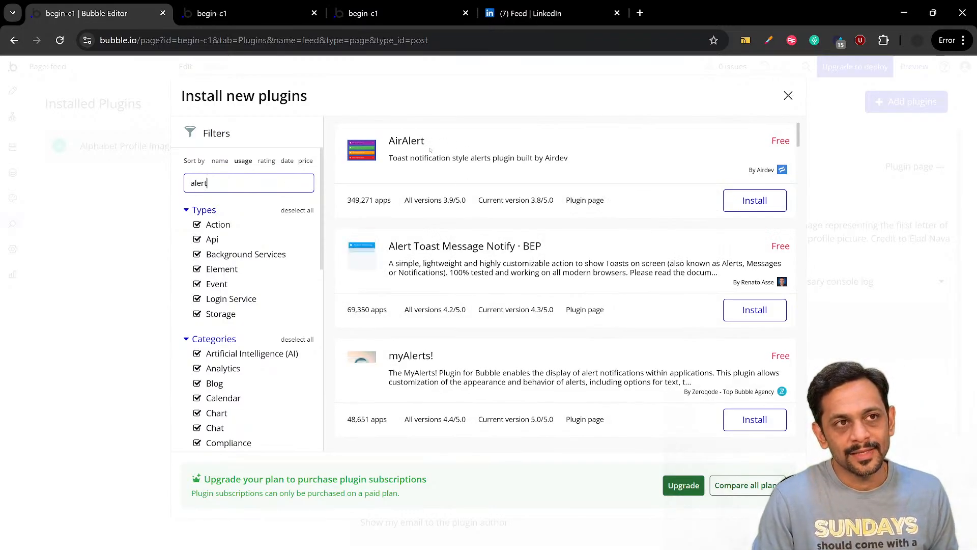
{"action": "left_click", "coordinate": [755, 200]}
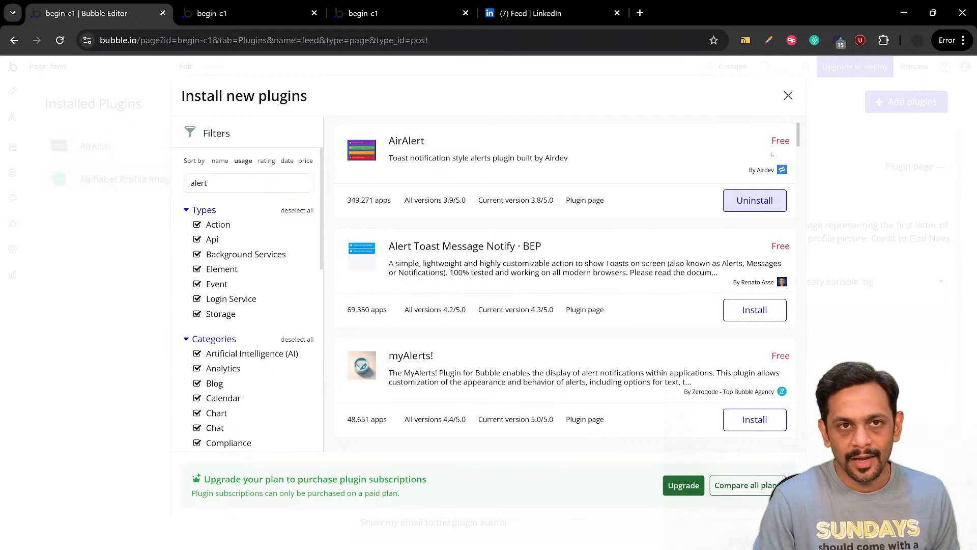
{"action": "left_click", "coordinate": [788, 96]}
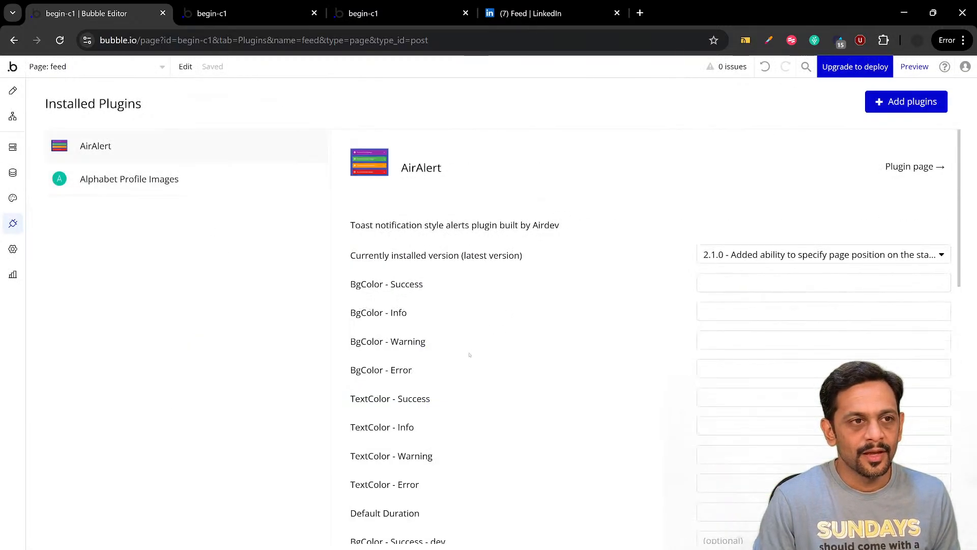
{"action": "scroll", "coordinate": [469, 355], "scroll_direction": "down", "scroll_amount": 10}
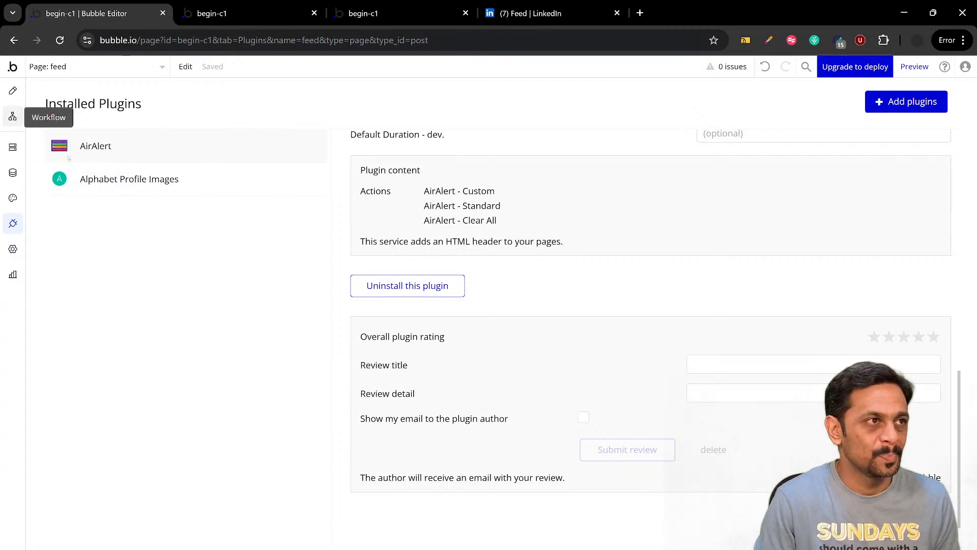
Add an AirAlert - Standard action at the end of the Post button's workflow with the heading "Post Created"
{"action": "left_click", "coordinate": [12, 116]}
{"action": "left_click", "coordinate": [585, 308]}
{"action": "type", "text": "air"}
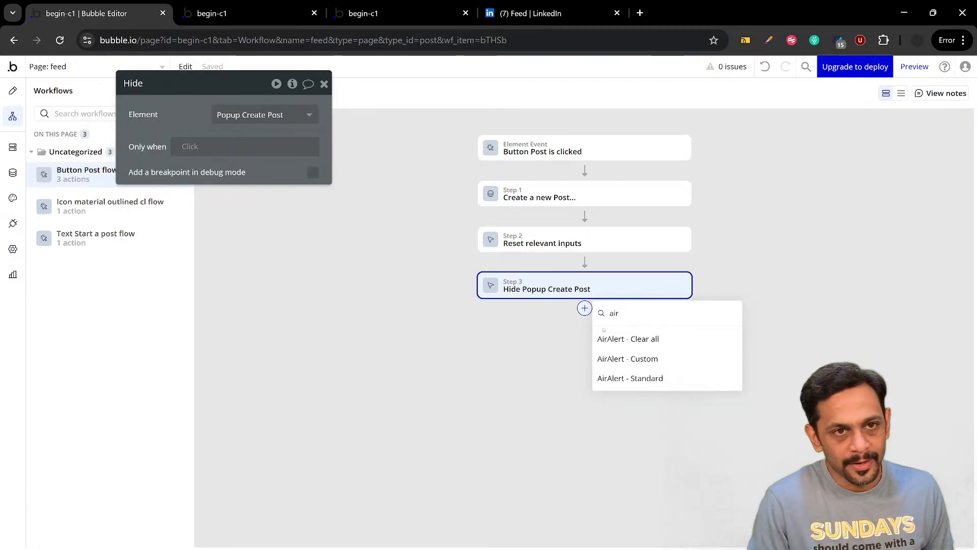
{"action": "left_click", "coordinate": [641, 379]}
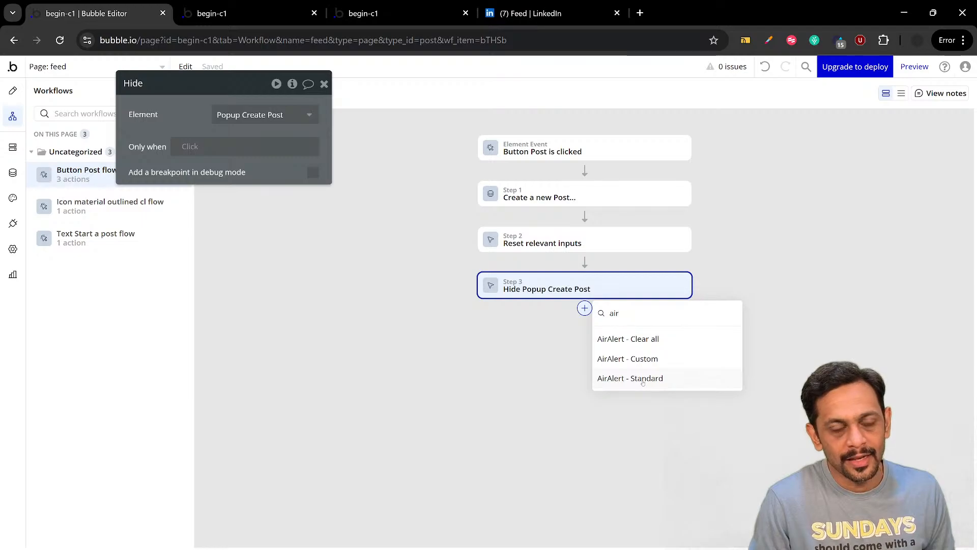
{"action": "left_click", "coordinate": [248, 145]}
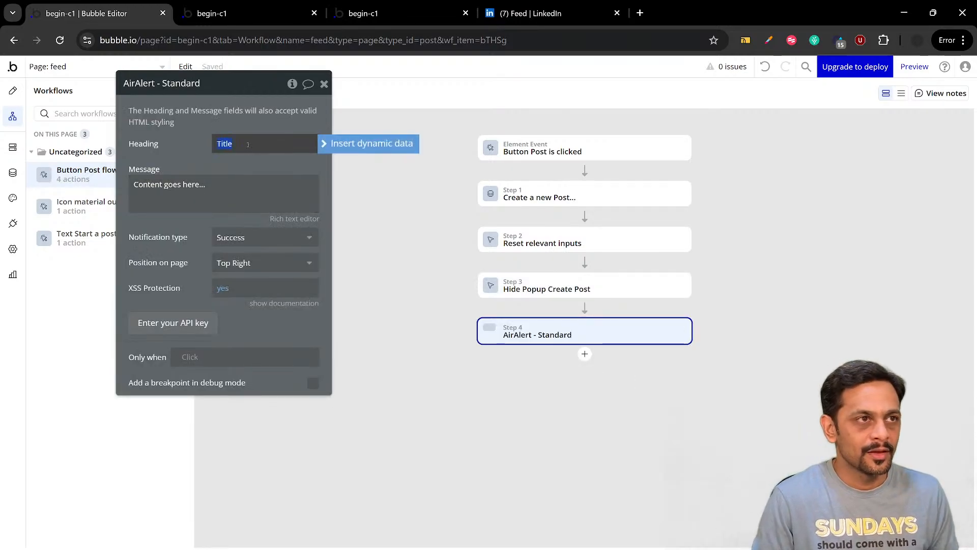
{"action": "type", "text": "Post "}
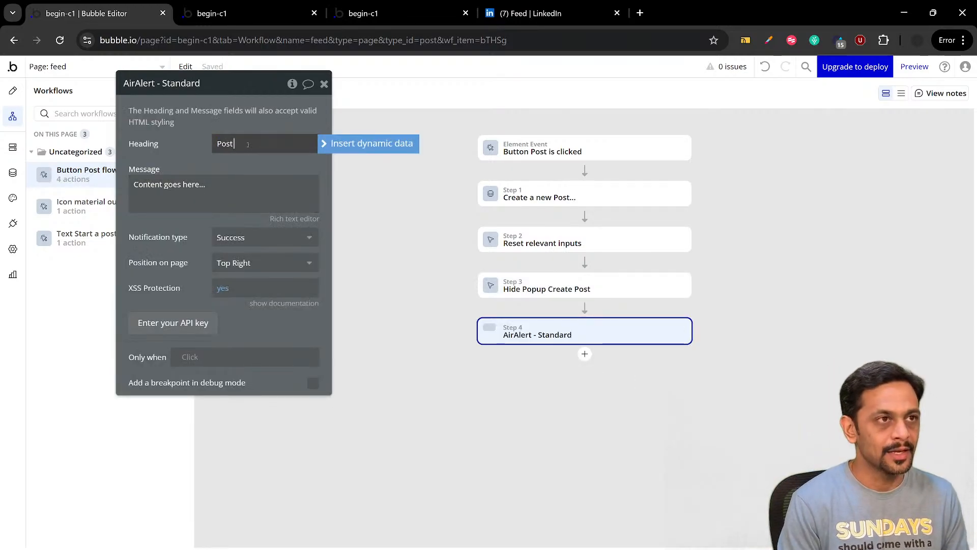
{"action": "type", "text": "Created"}
Set the alert's message to "Your post has been added" and close the action's properties
{"action": "left_click", "coordinate": [220, 187]}
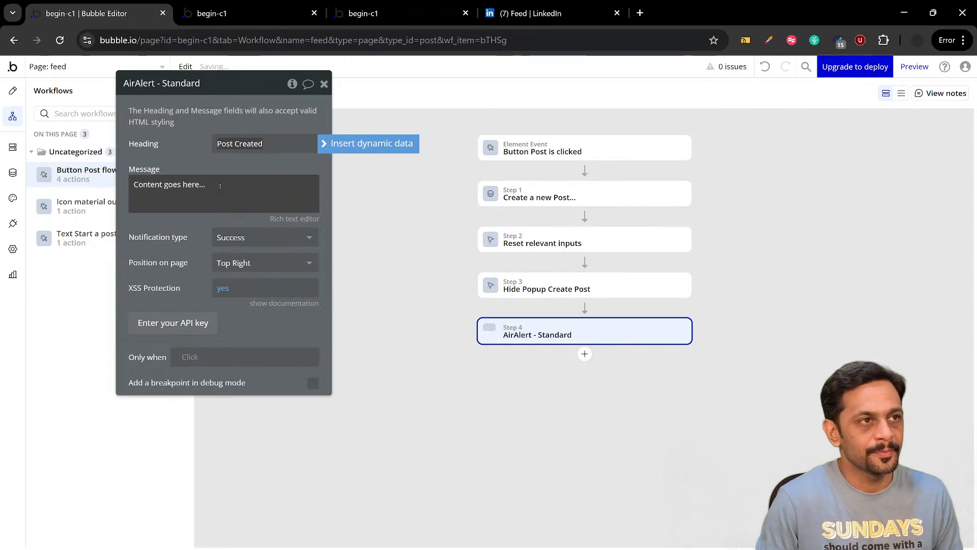
{"action": "type", "text": "Your post"}
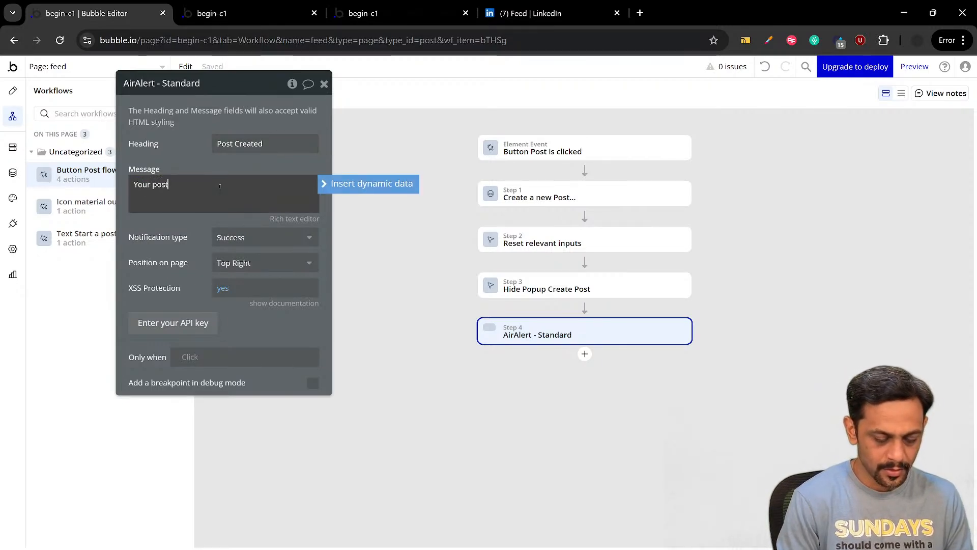
{"action": "type", "text": " has bee"}
{"action": "key", "text": "BackSpace"}
{"action": "key", "text": "BackSpace"}
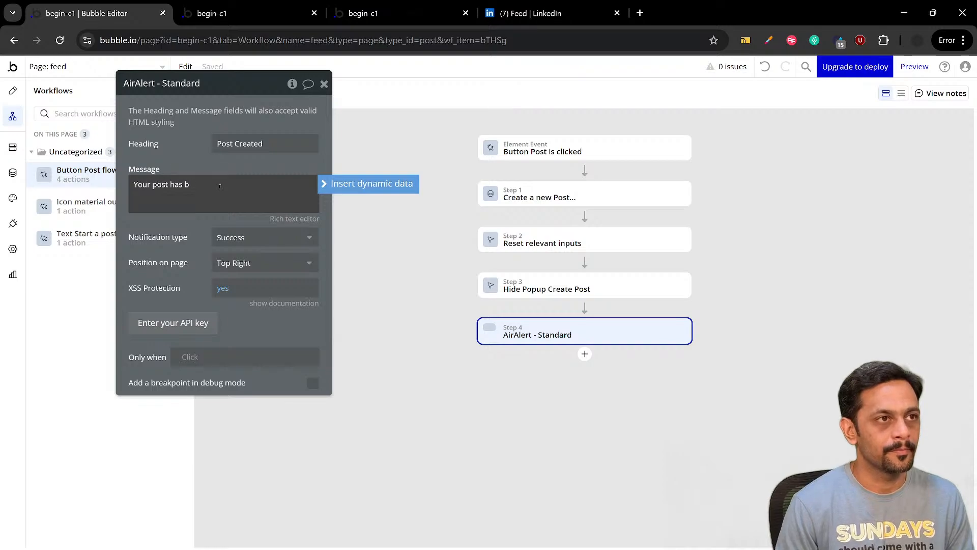
{"action": "type", "text": "een added"}
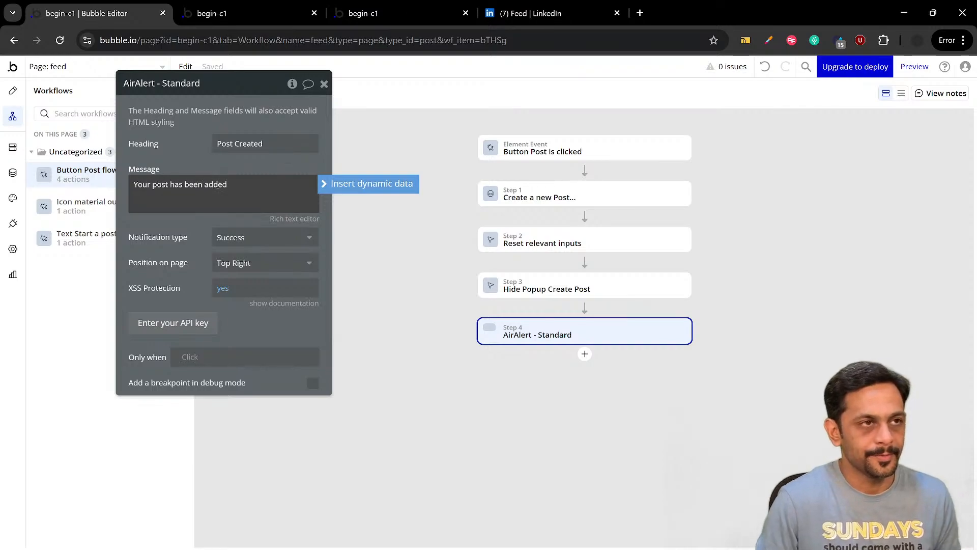
{"action": "left_click", "coordinate": [203, 170]}
{"action": "left_click", "coordinate": [325, 84]}
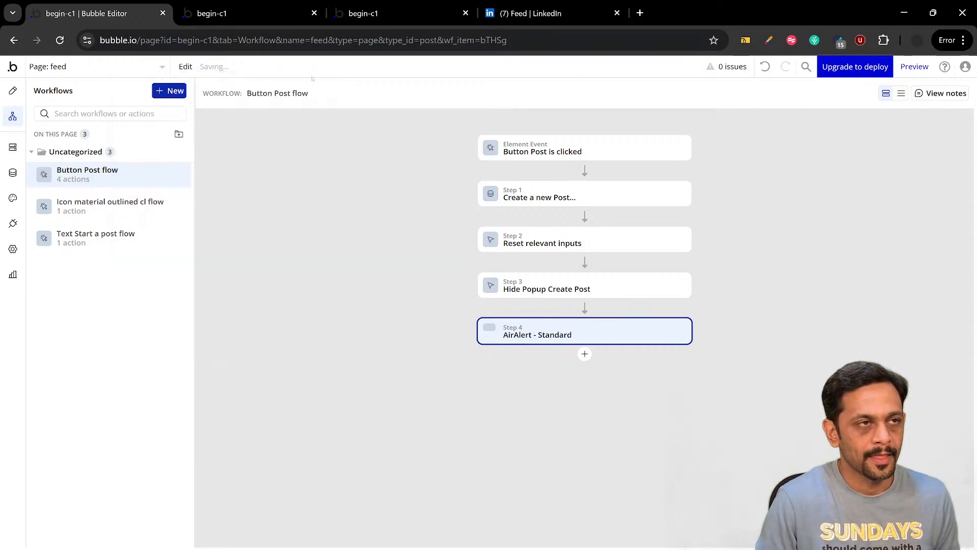
Reload the feed page preview and publish a test post reading "The bubble session is moving smoothly!"
{"action": "left_click", "coordinate": [240, 13]}
{"action": "key", "text": "F5"}
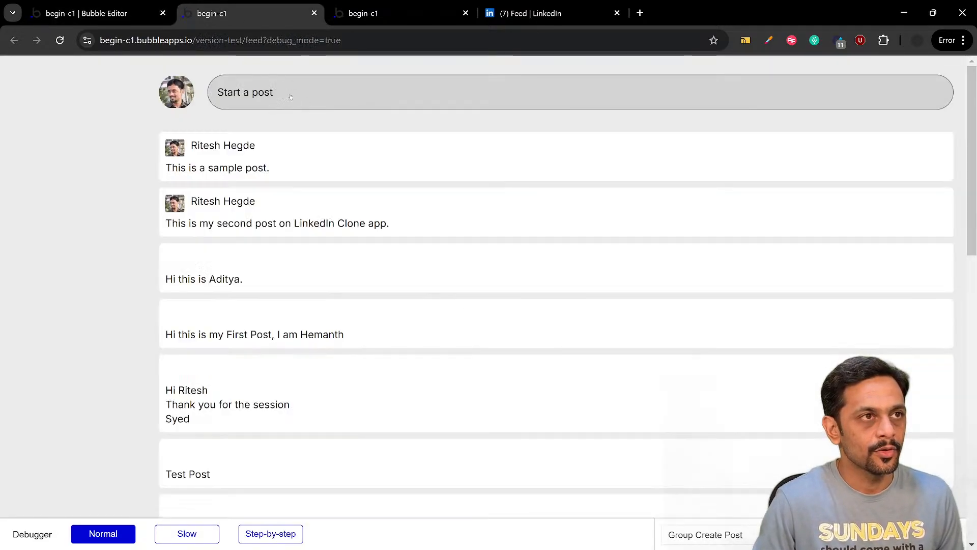
{"action": "left_click", "coordinate": [291, 97]}
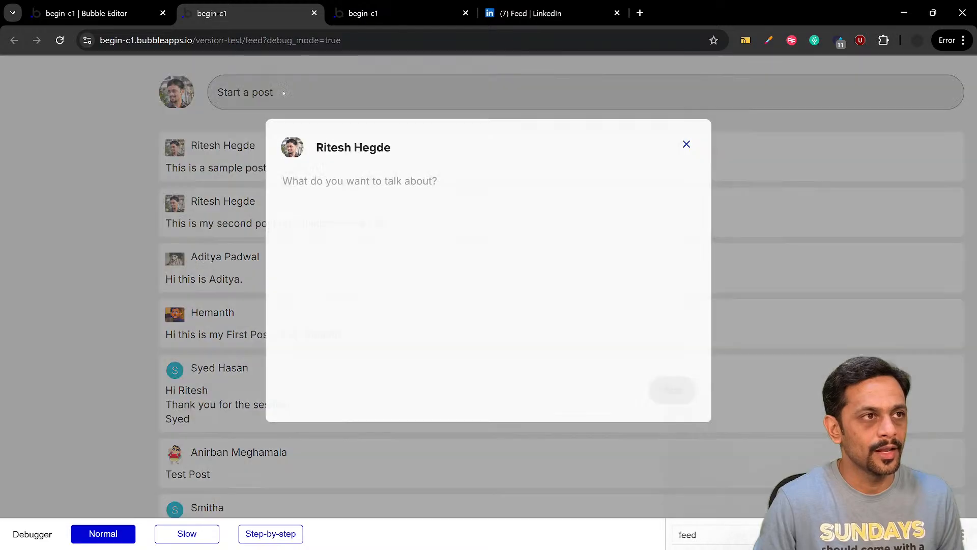
{"action": "type", "text": "T"}
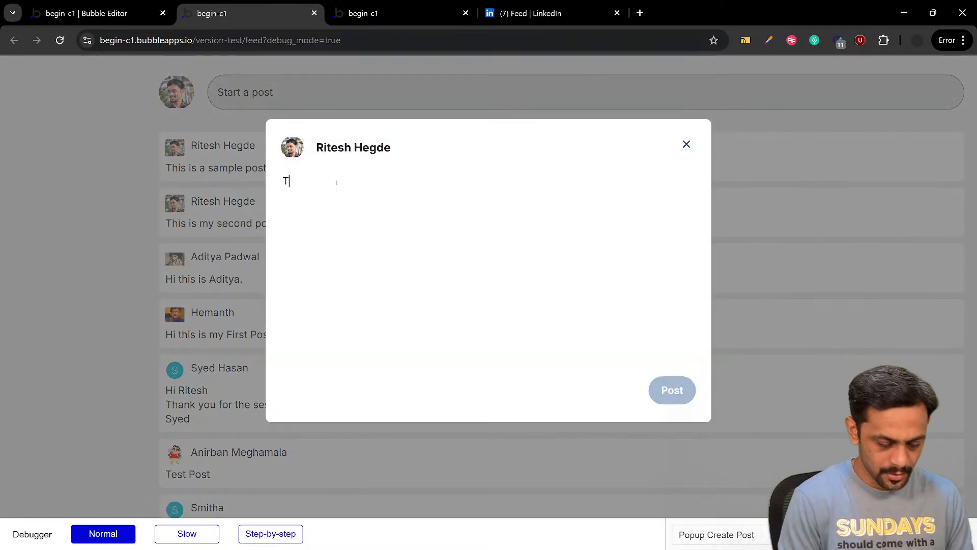
{"action": "type", "text": "he bub"}
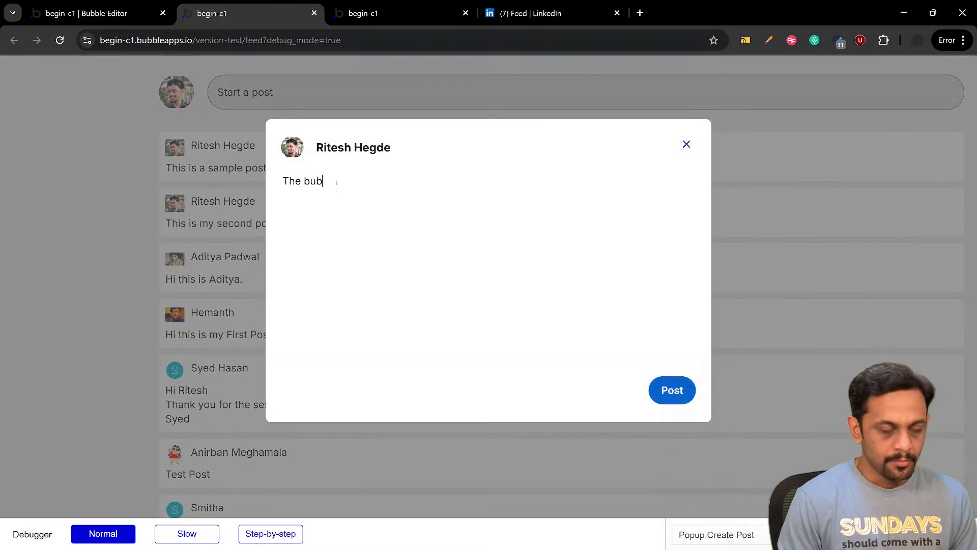
{"action": "type", "text": "ble se"}
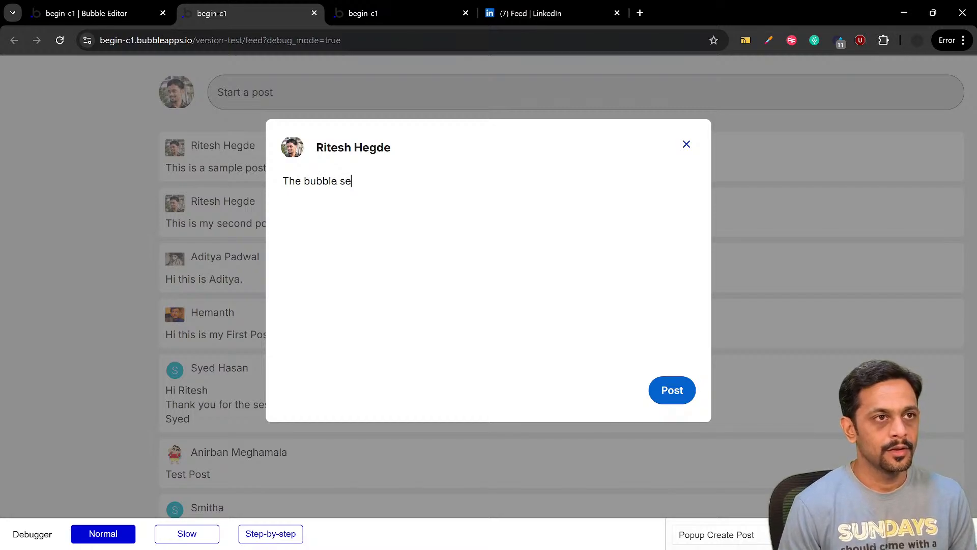
{"action": "type", "text": "ssion"}
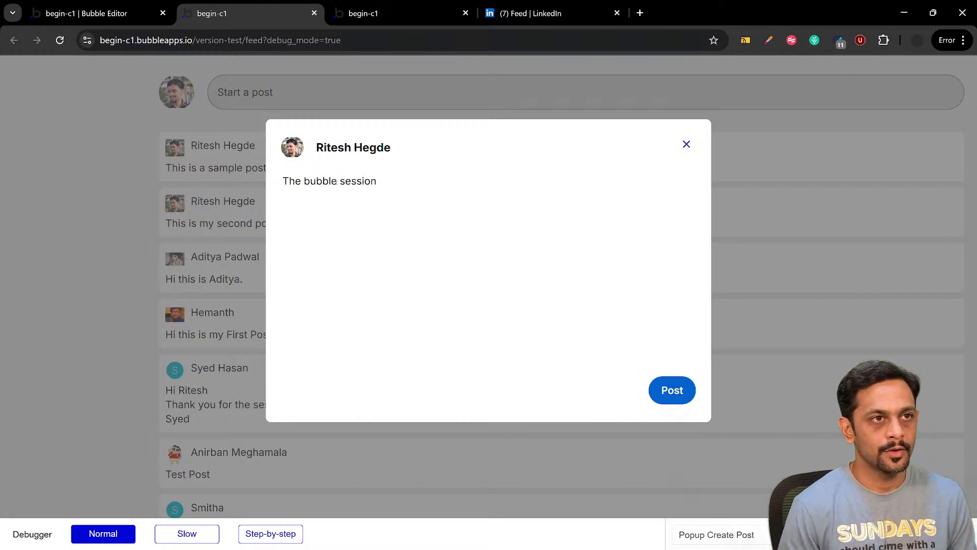
{"action": "type", "text": " is movin"}
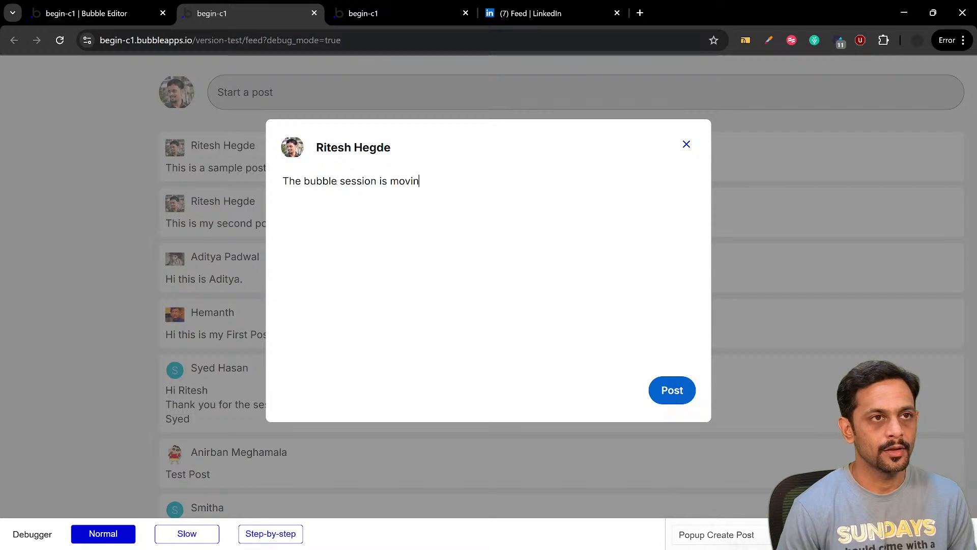
{"action": "type", "text": "g smooth"}
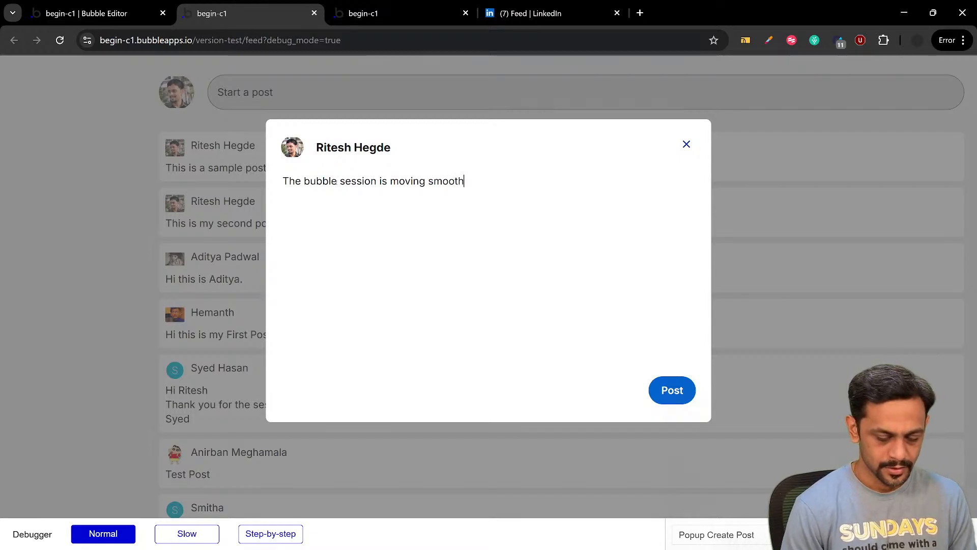
{"action": "type", "text": "ly!"}
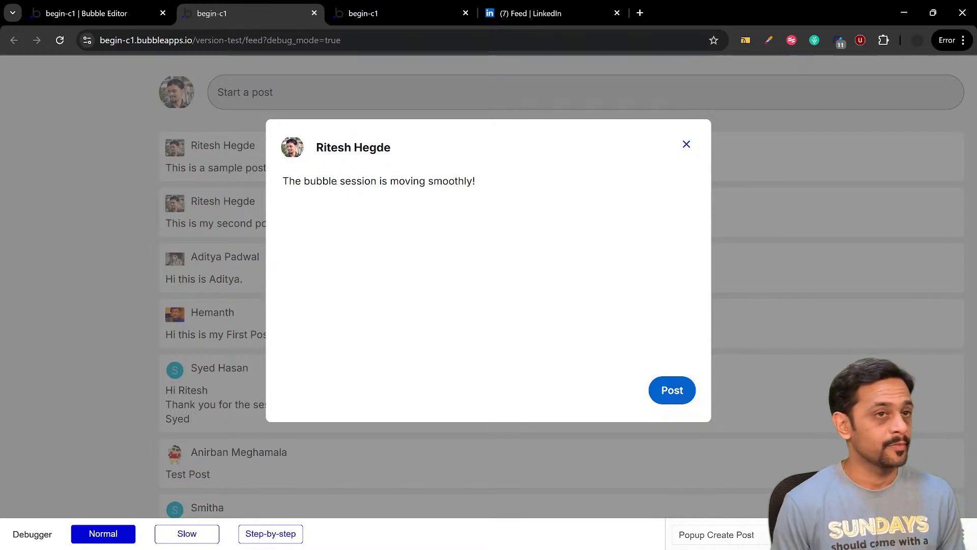
{"action": "left_click", "coordinate": [670, 389]}
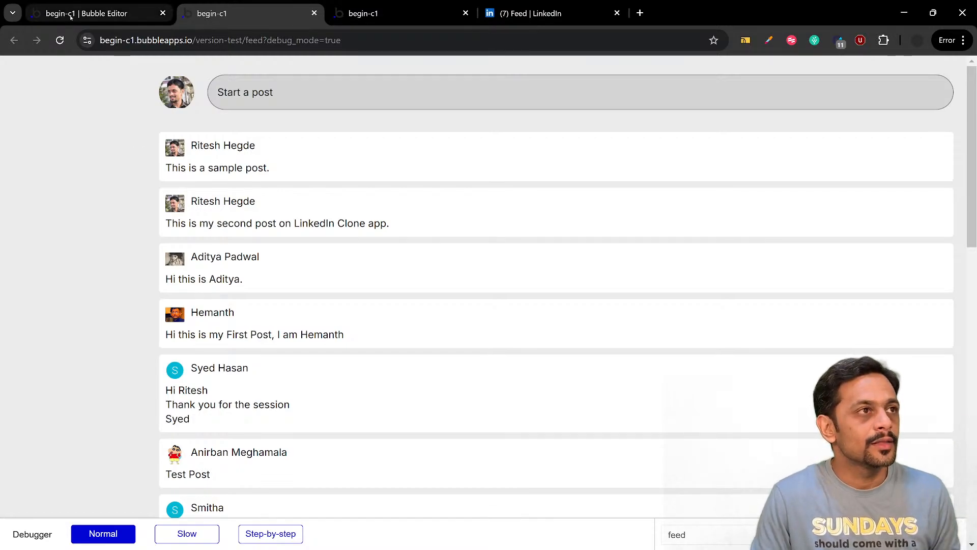
In the Bubble editor, sort RepeatingGroup Post's search by Created Date with Descending set to "yes", then check the feed preview
{"action": "left_click", "coordinate": [87, 14]}
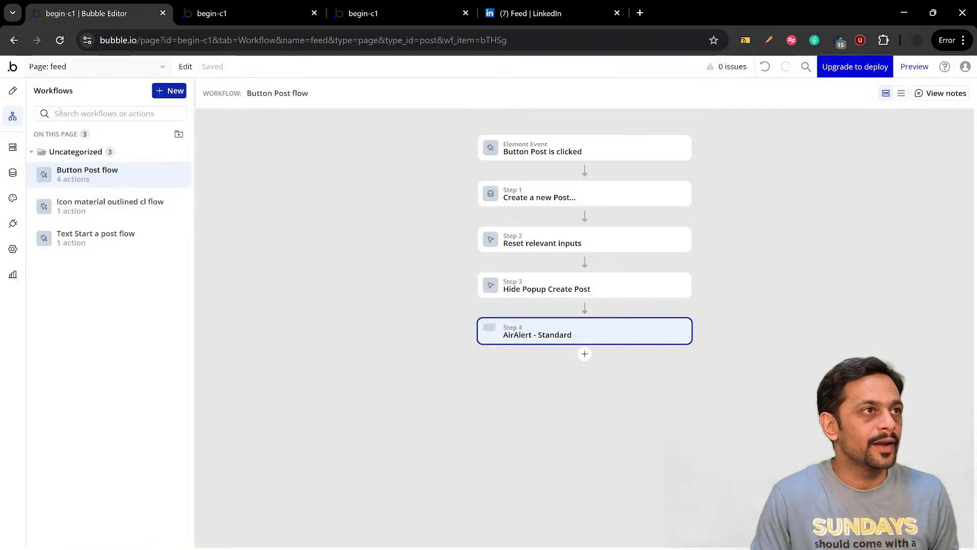
{"action": "left_click", "coordinate": [13, 91]}
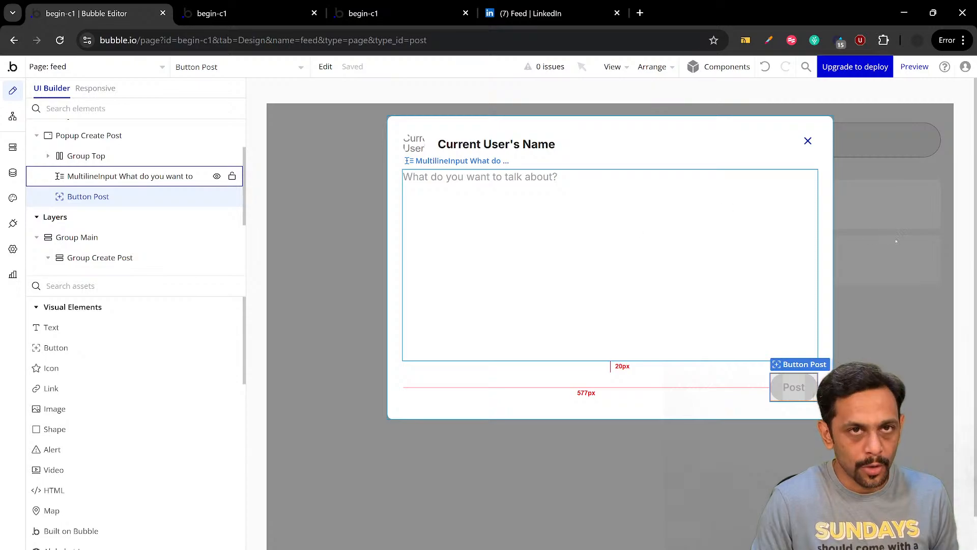
{"action": "left_click", "coordinate": [891, 238]}
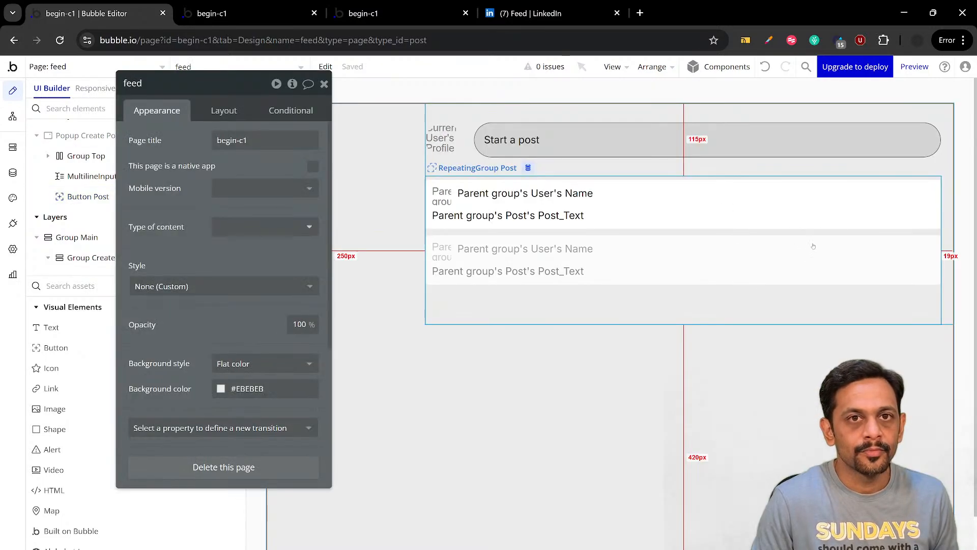
{"action": "left_click", "coordinate": [532, 241]}
{"action": "left_click", "coordinate": [250, 171]}
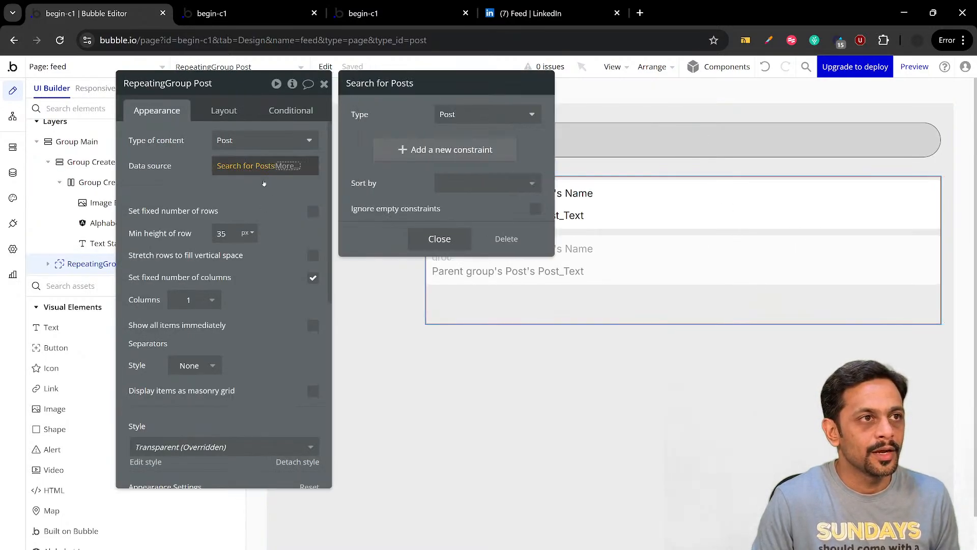
{"action": "left_click", "coordinate": [465, 183]}
{"action": "type", "text": "cr"}
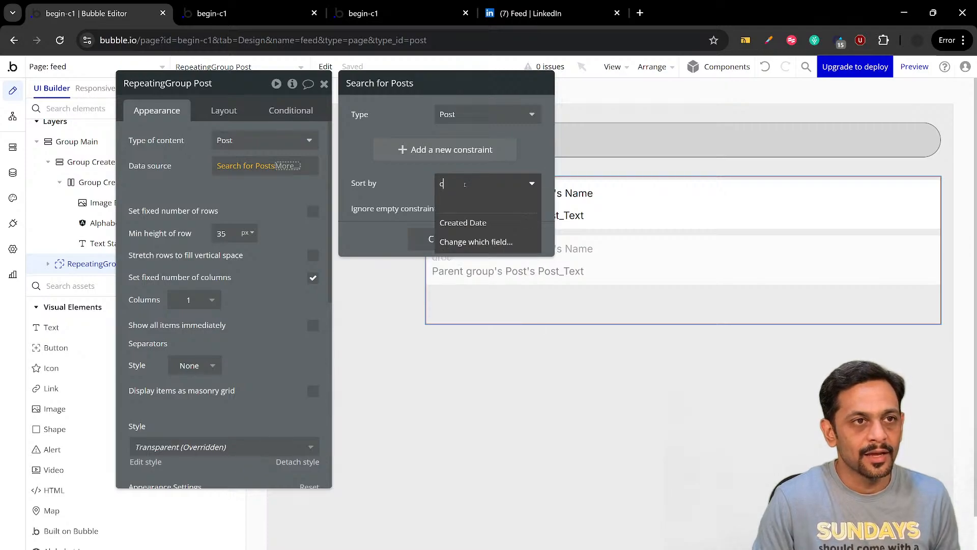
{"action": "left_click", "coordinate": [463, 221]}
{"action": "left_click", "coordinate": [464, 213]}
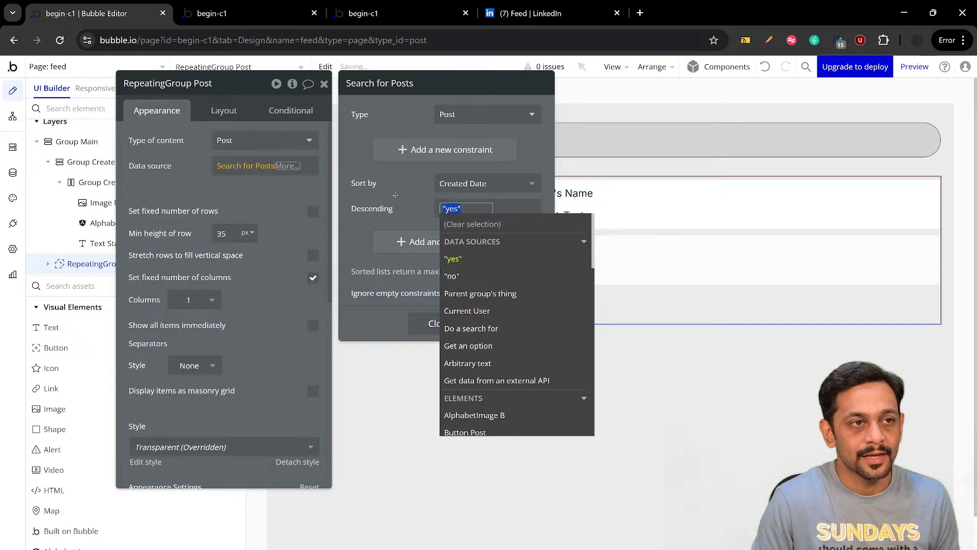
{"action": "left_click", "coordinate": [457, 242]}
{"action": "left_click", "coordinate": [270, 13]}
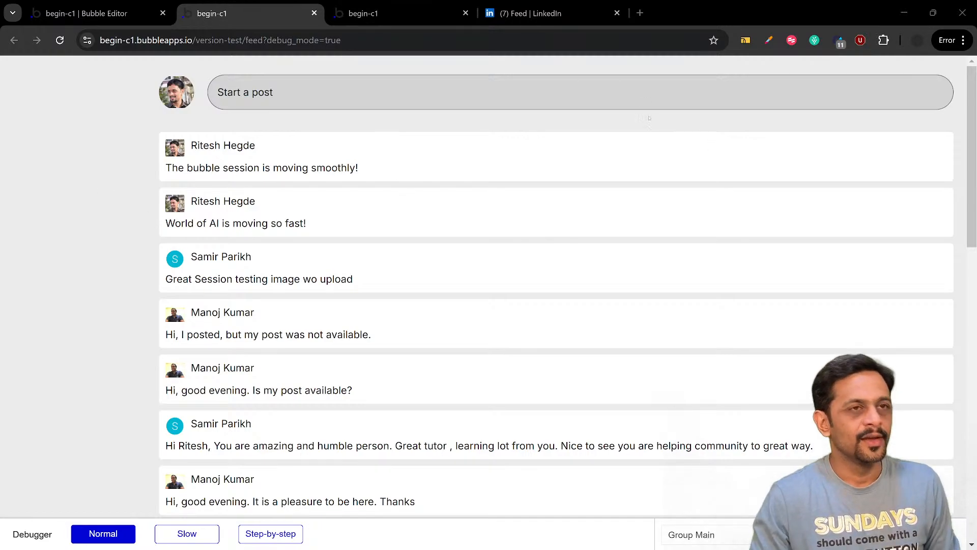
Switch to LinkedIn and examine how its feed arranges and loads posts further down
{"action": "left_click", "coordinate": [537, 15]}
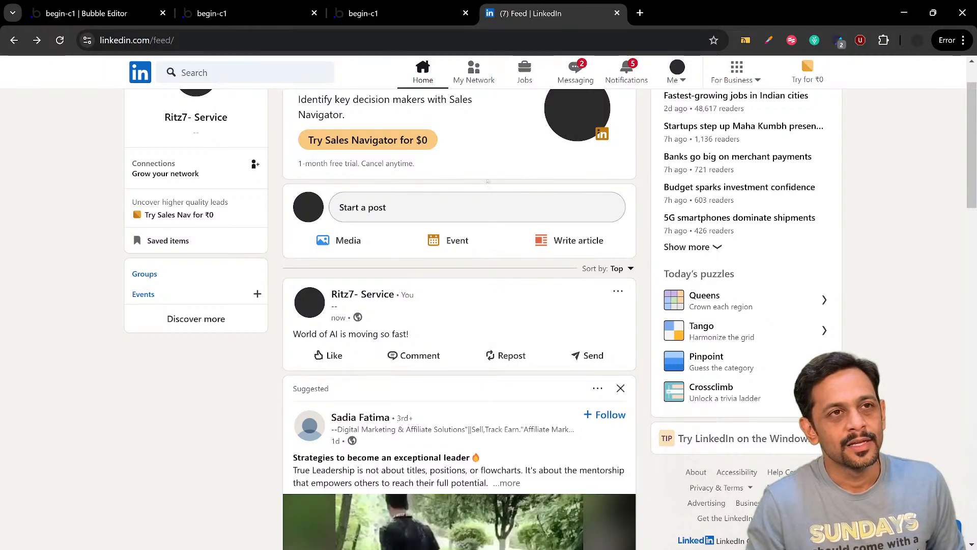
{"action": "scroll", "coordinate": [488, 181], "scroll_direction": "down", "scroll_amount": 12}
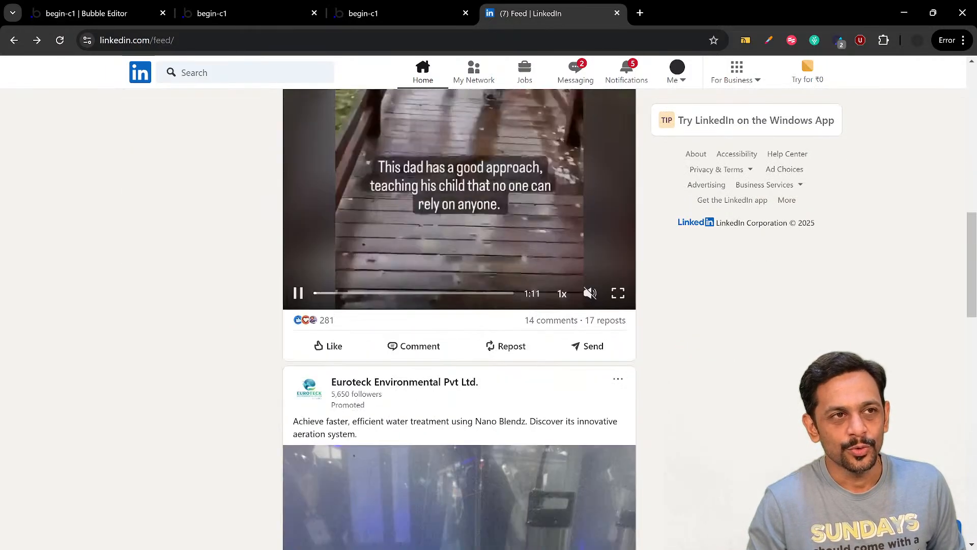
{"action": "scroll", "coordinate": [488, 181], "scroll_direction": "down", "scroll_amount": 7}
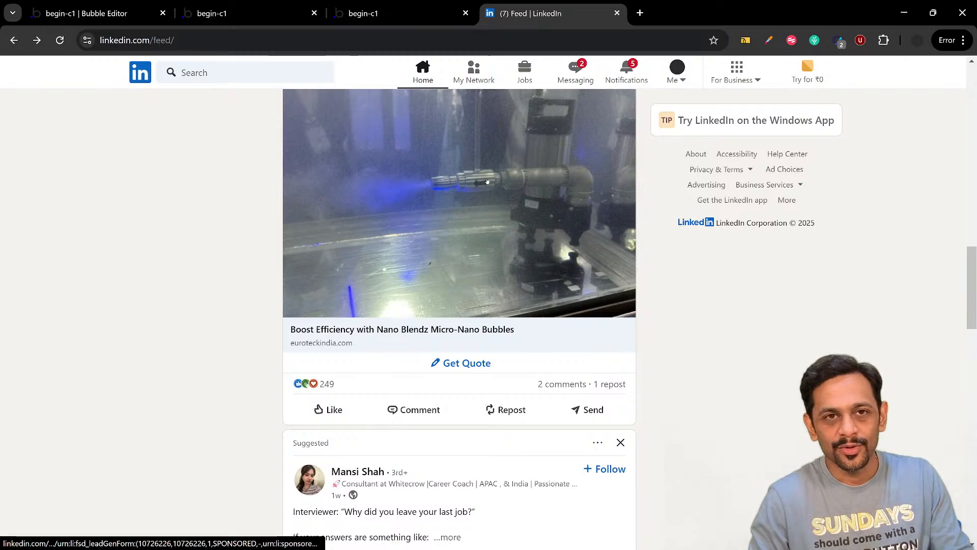
{"action": "scroll", "coordinate": [487, 181], "scroll_direction": "down", "scroll_amount": 7}
{"action": "scroll", "coordinate": [487, 181], "scroll_direction": "up", "scroll_amount": 20}
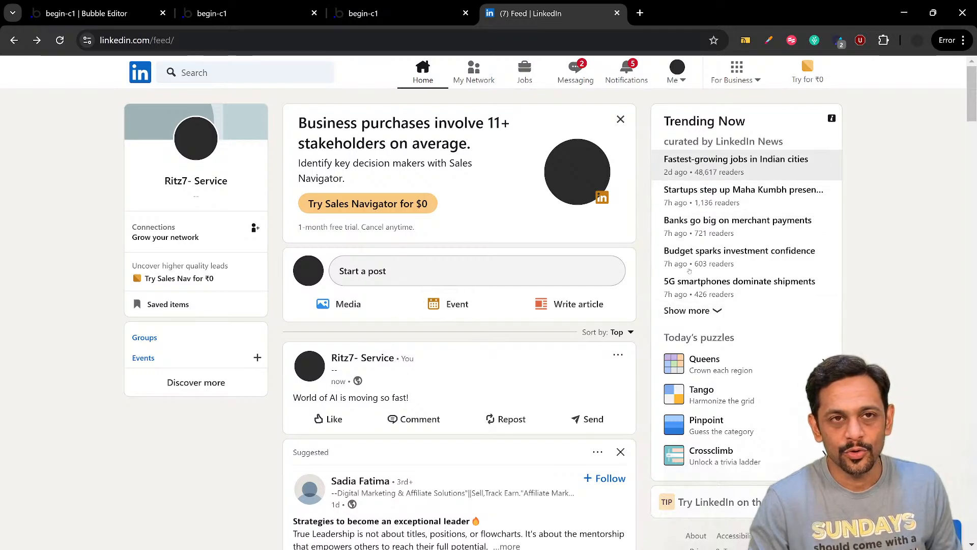
{"action": "scroll", "coordinate": [689, 271], "scroll_direction": "down", "scroll_amount": 7}
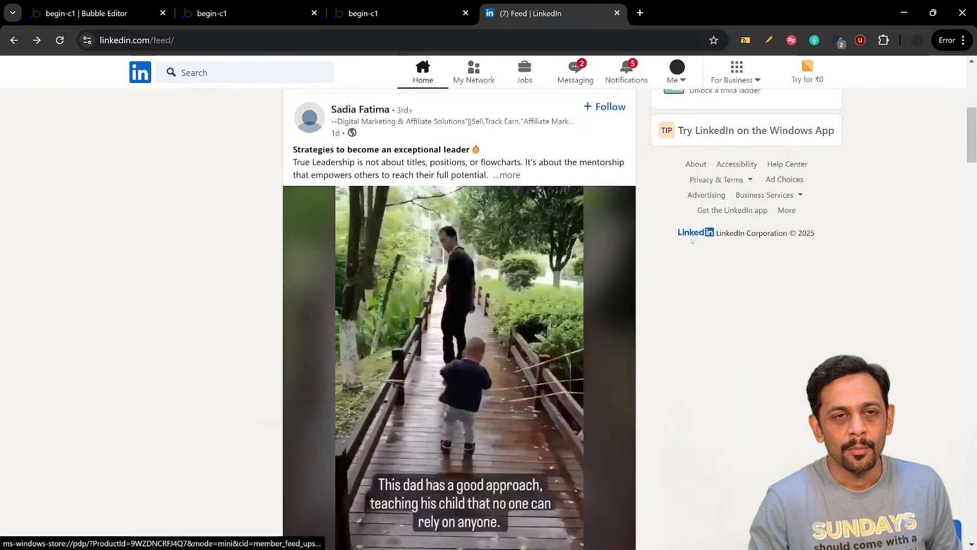
{"action": "scroll", "coordinate": [408, 79], "scroll_direction": "up", "scroll_amount": 2}
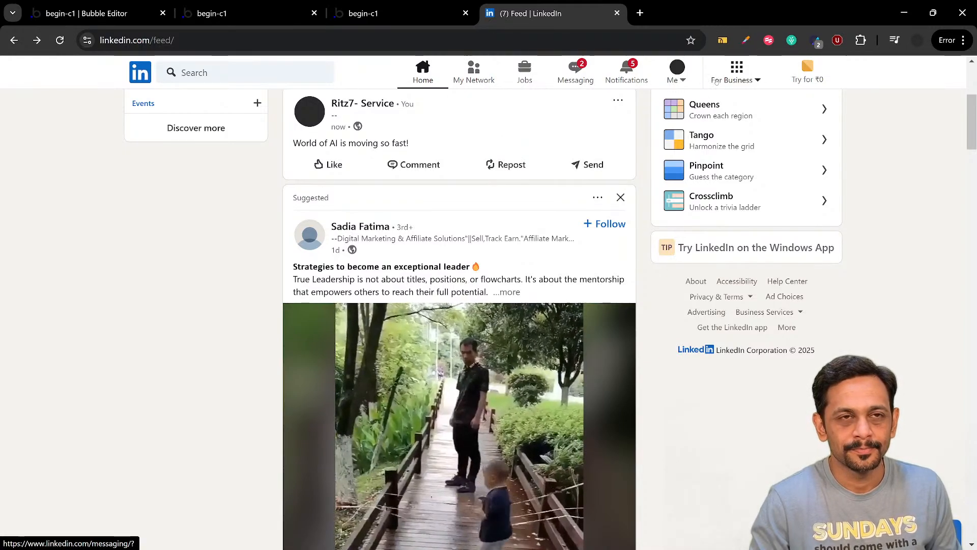
{"action": "scroll", "coordinate": [743, 109], "scroll_direction": "down", "scroll_amount": 2}
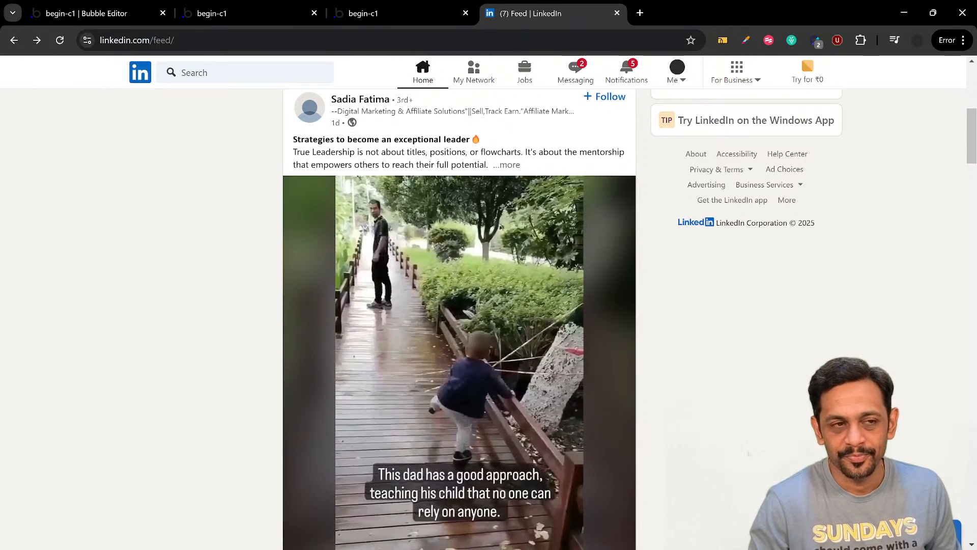
{"action": "scroll", "coordinate": [738, 433], "scroll_direction": "down", "scroll_amount": 10}
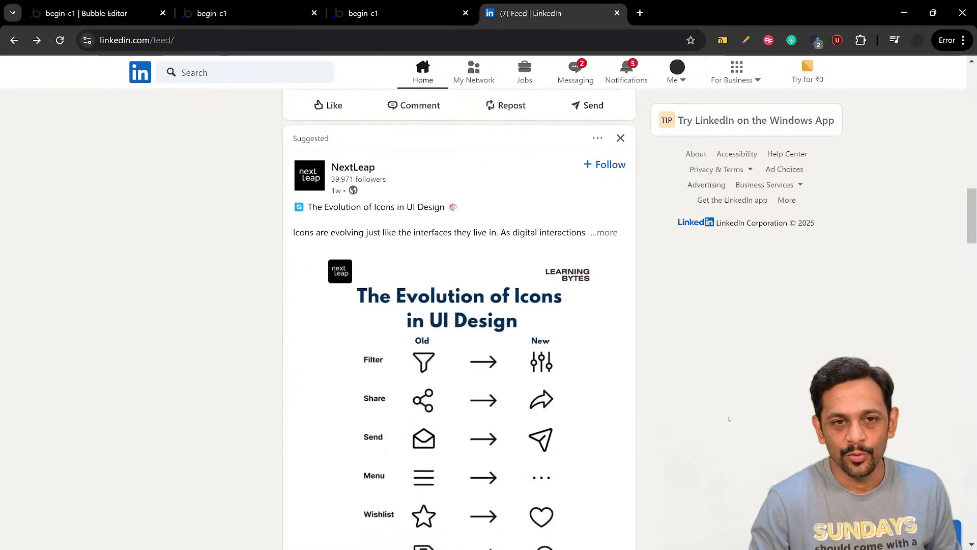
{"action": "scroll", "coordinate": [729, 419], "scroll_direction": "down", "scroll_amount": 15}
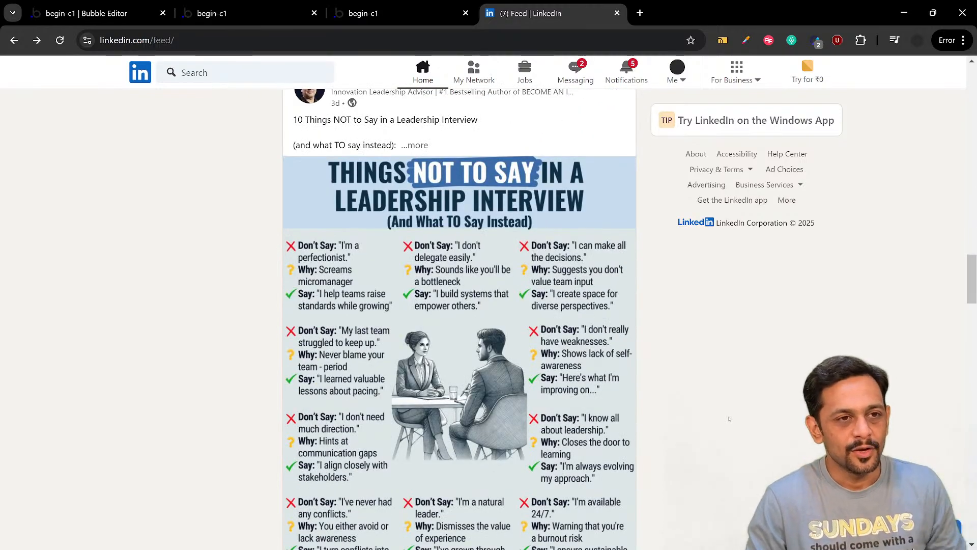
{"action": "scroll", "coordinate": [729, 418], "scroll_direction": "down", "scroll_amount": 4}
{"action": "scroll", "coordinate": [666, 408], "scroll_direction": "down", "scroll_amount": 6}
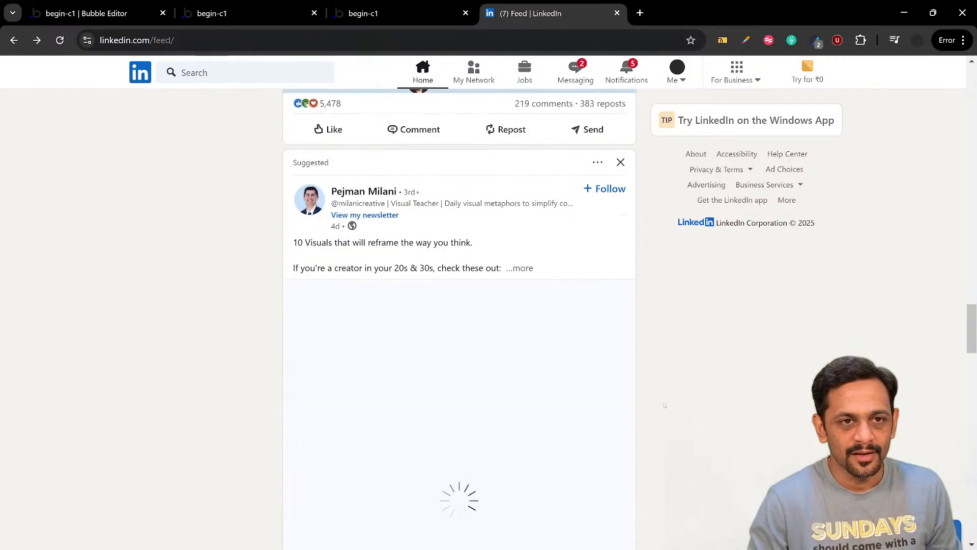
{"action": "scroll", "coordinate": [665, 405], "scroll_direction": "down", "scroll_amount": 4}
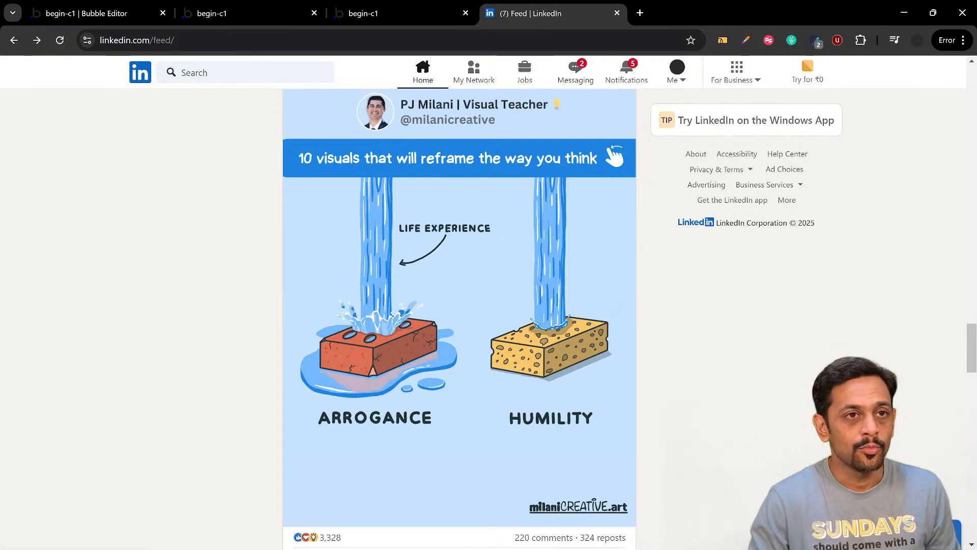
{"action": "scroll", "coordinate": [706, 463], "scroll_direction": "down", "scroll_amount": 5}
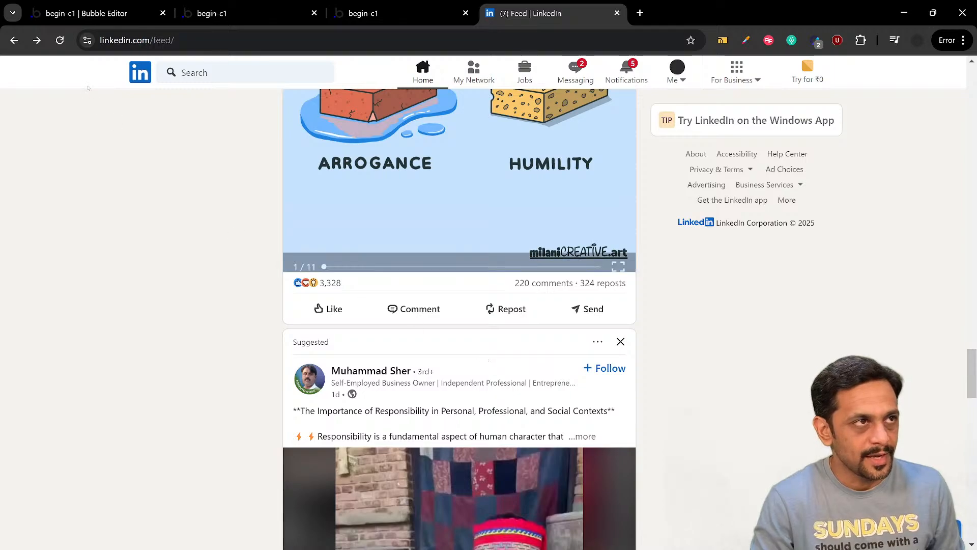
Return to the Bubble editor and close the post search settings and RepeatingGroup Post's properties
{"action": "left_click", "coordinate": [87, 14]}
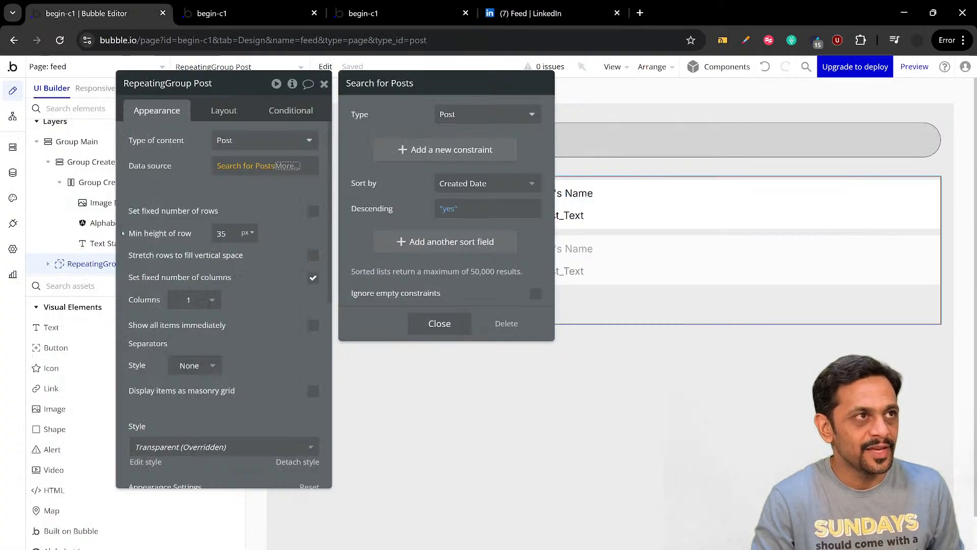
{"action": "left_click", "coordinate": [239, 205]}
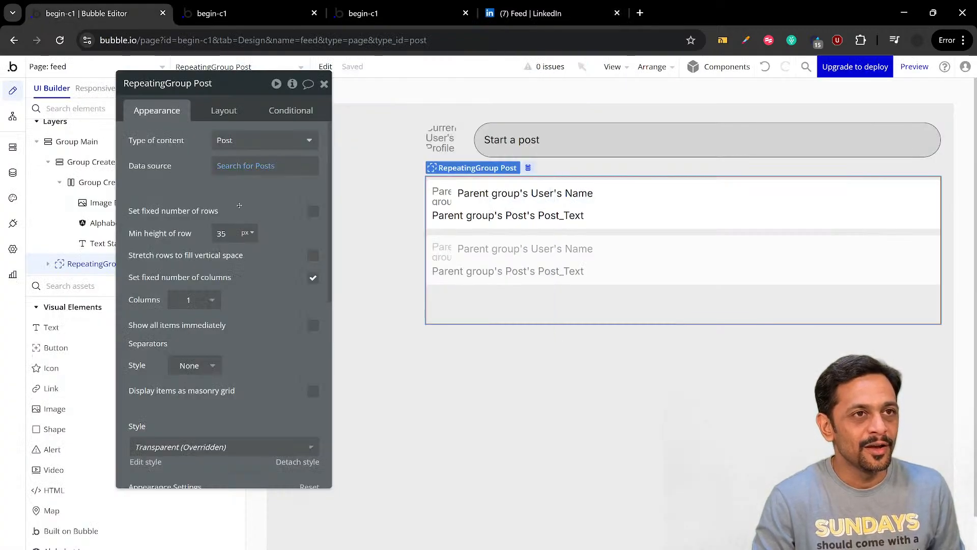
{"action": "left_click", "coordinate": [324, 84]}
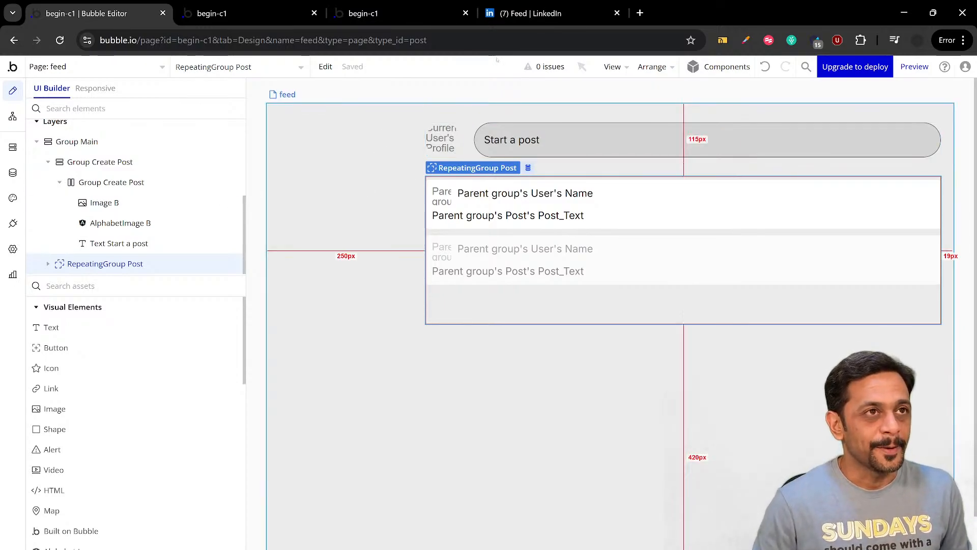
Check LinkedIn's feed, return to the Bubble editor and add a Floating Group at the upper-left corner of the feed page
{"action": "left_click", "coordinate": [532, 10]}
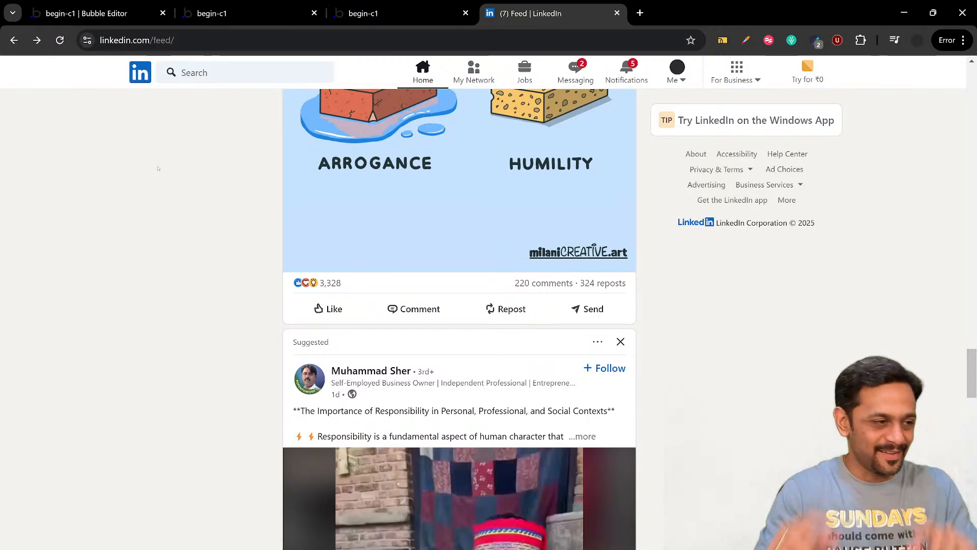
{"action": "left_click", "coordinate": [87, 13]}
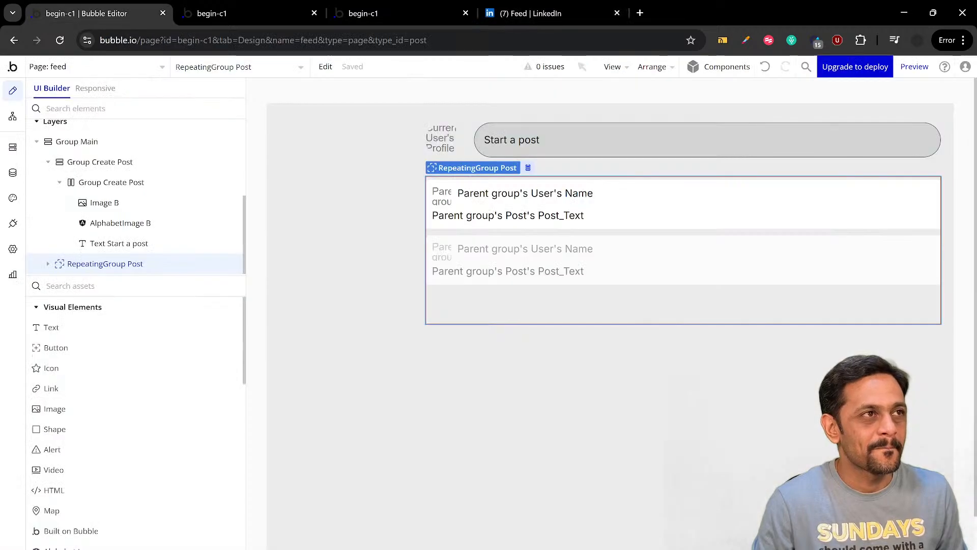
{"action": "left_click", "coordinate": [117, 288]}
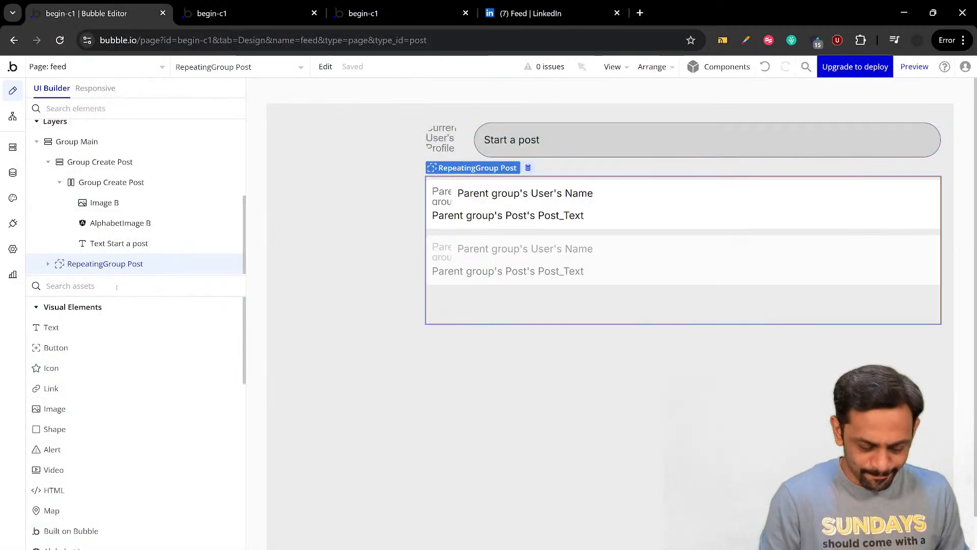
{"action": "type", "text": "float"}
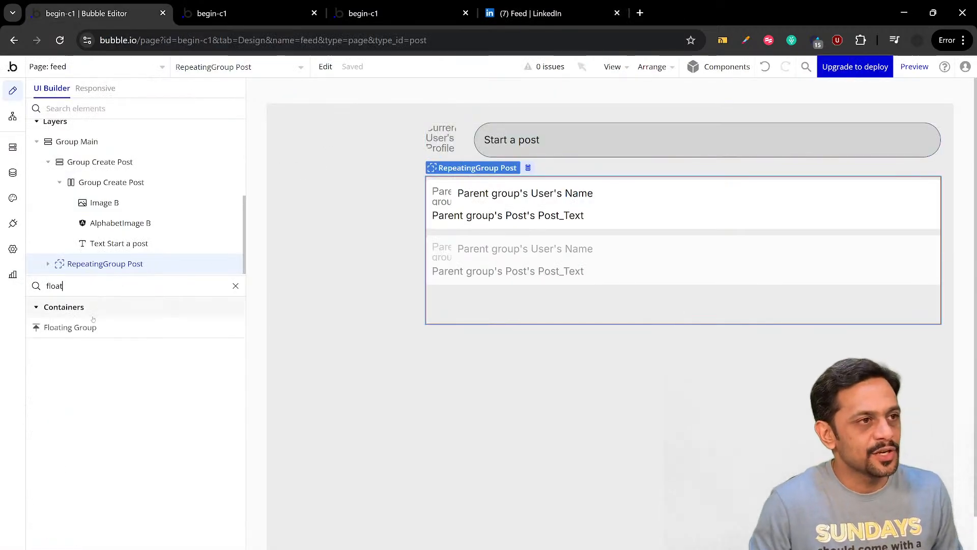
{"action": "left_click", "coordinate": [72, 327]}
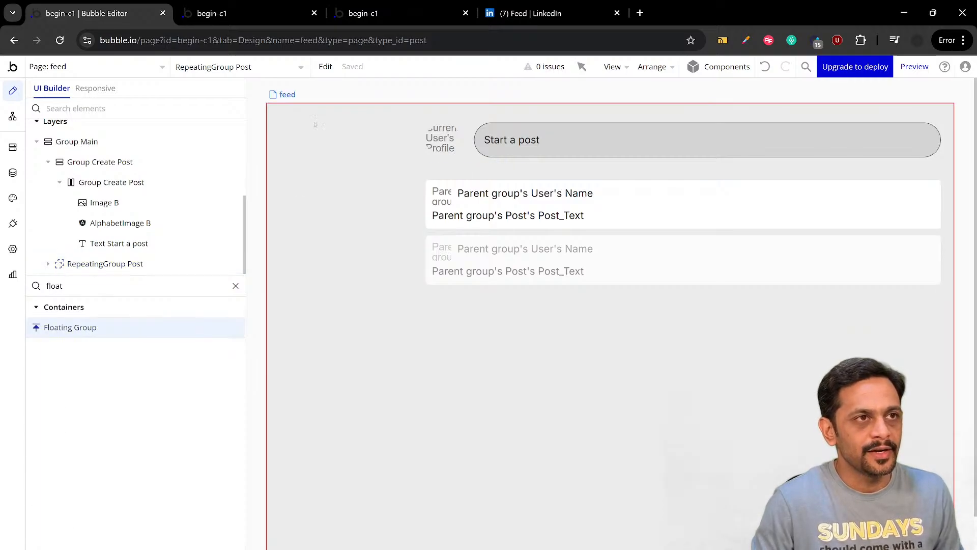
{"action": "left_click", "coordinate": [315, 124]}
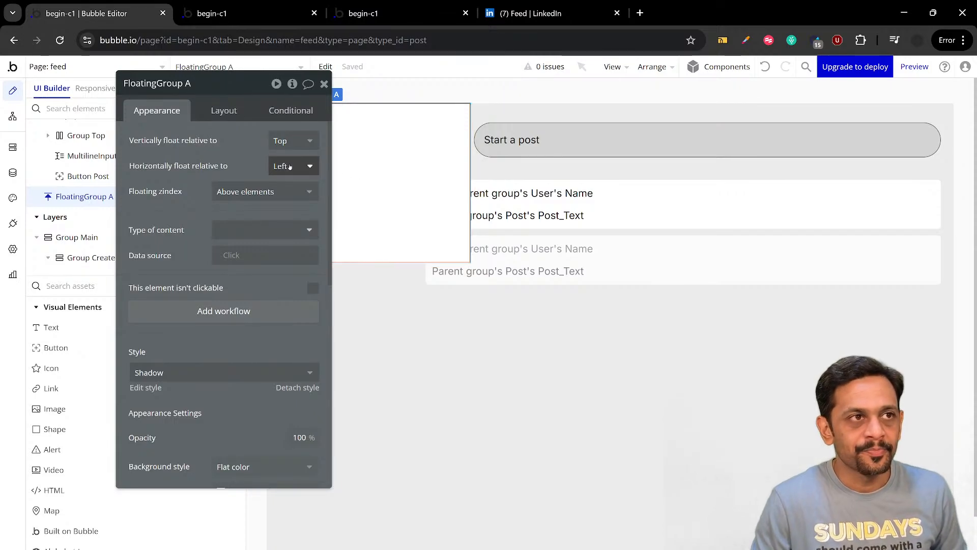
Try the floating group's vertical float settings Bottom, Both and Nothing, ending on Top
{"action": "left_click", "coordinate": [285, 141]}
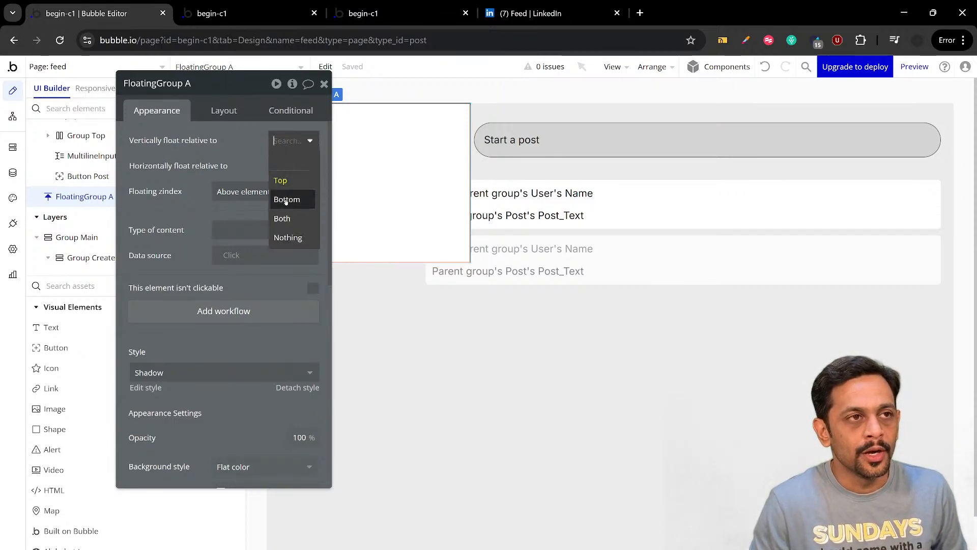
{"action": "left_click", "coordinate": [280, 181]}
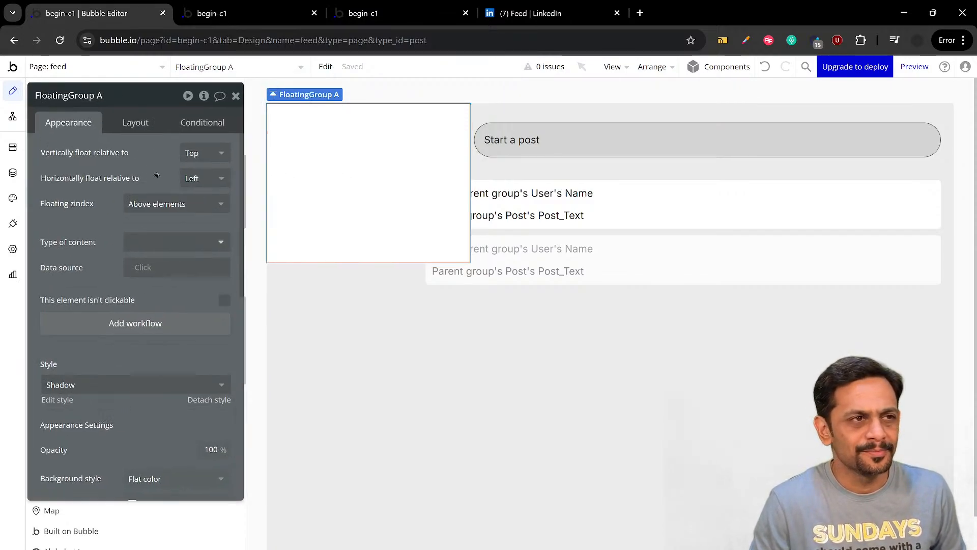
{"action": "left_click", "coordinate": [183, 156]}
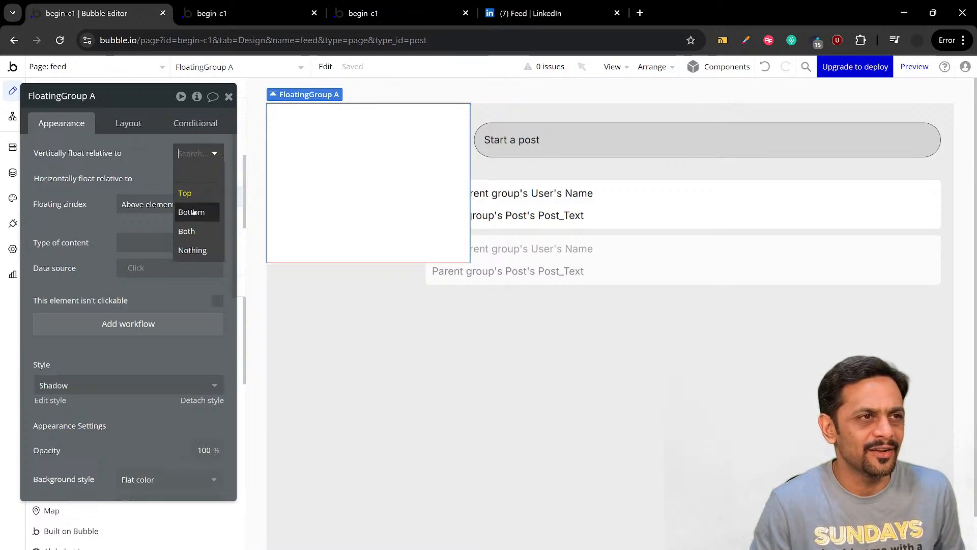
{"action": "left_click", "coordinate": [192, 212]}
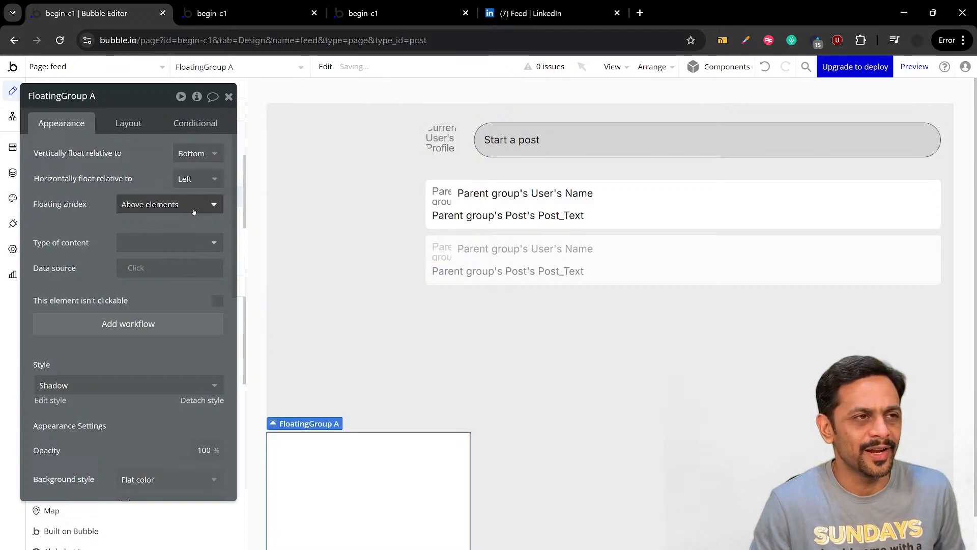
{"action": "left_click", "coordinate": [193, 154]}
{"action": "left_click", "coordinate": [186, 232]}
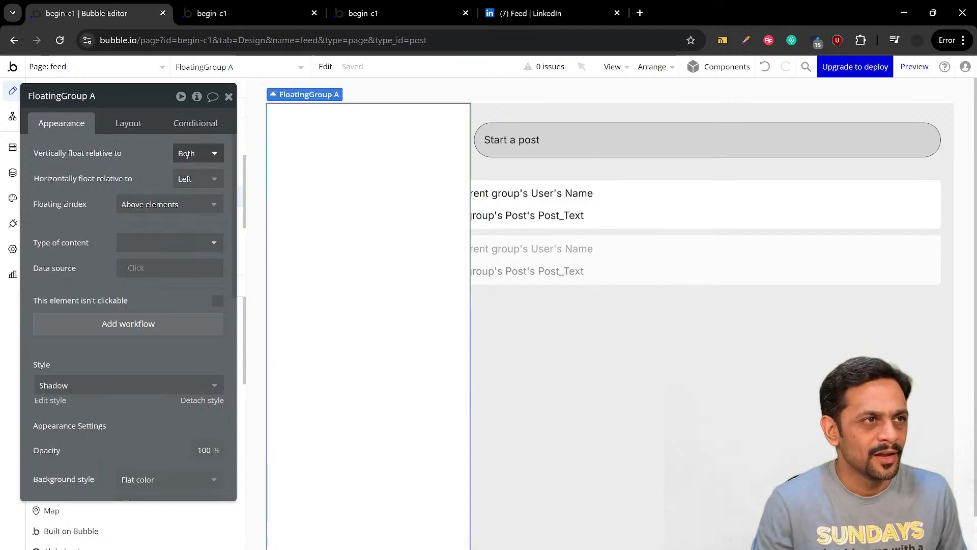
{"action": "left_click", "coordinate": [196, 153]}
{"action": "left_click", "coordinate": [187, 250]}
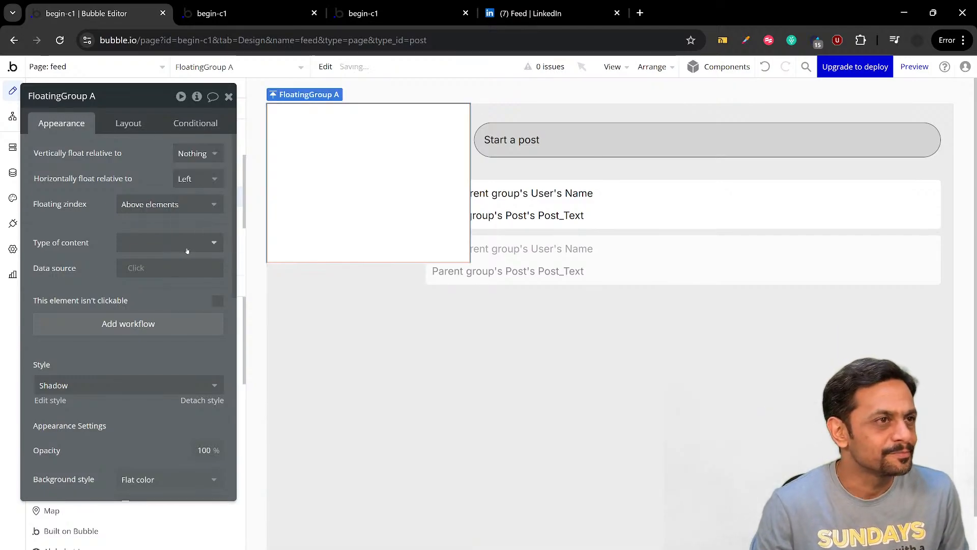
{"action": "left_click", "coordinate": [191, 155]}
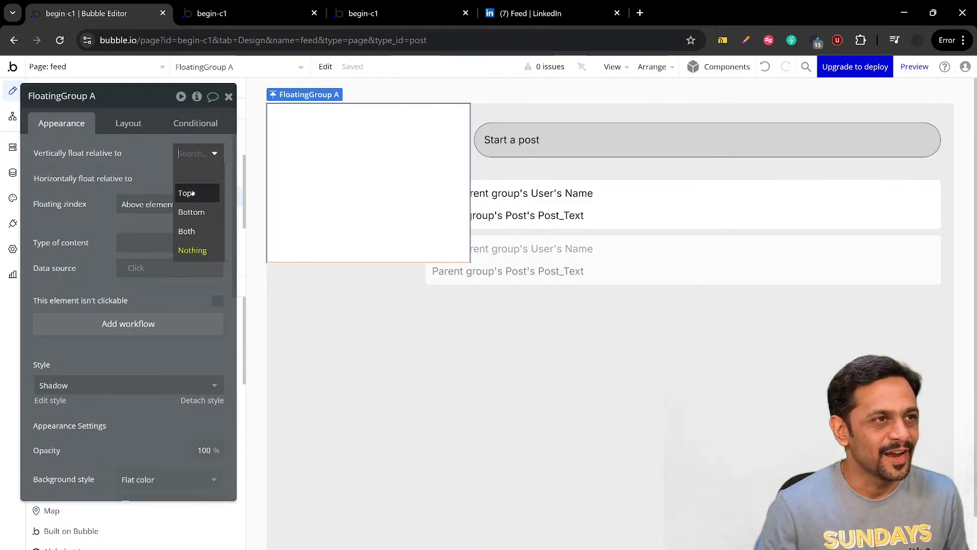
{"action": "left_click", "coordinate": [191, 190]}
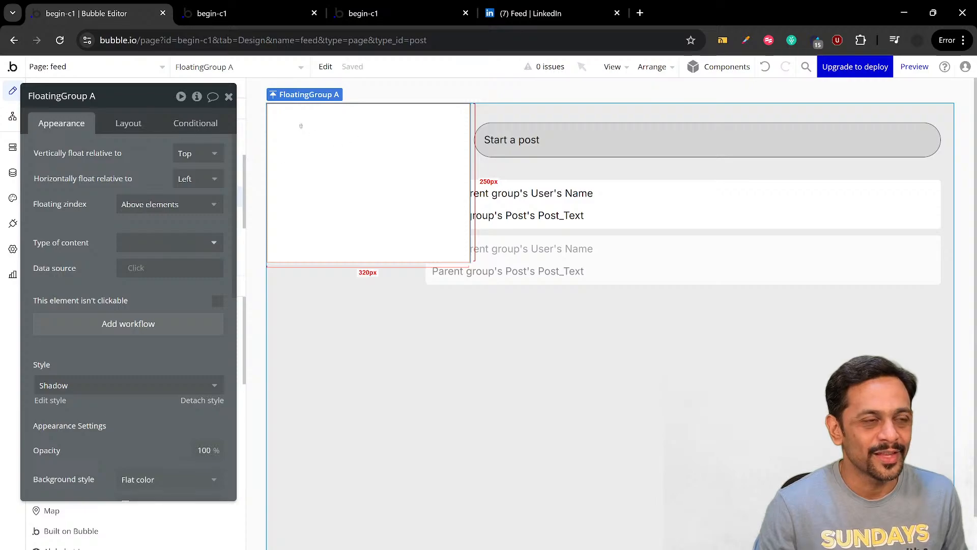
Try floating the group horizontally relative to Right and Center, ending on Left
{"action": "left_click", "coordinate": [190, 179]}
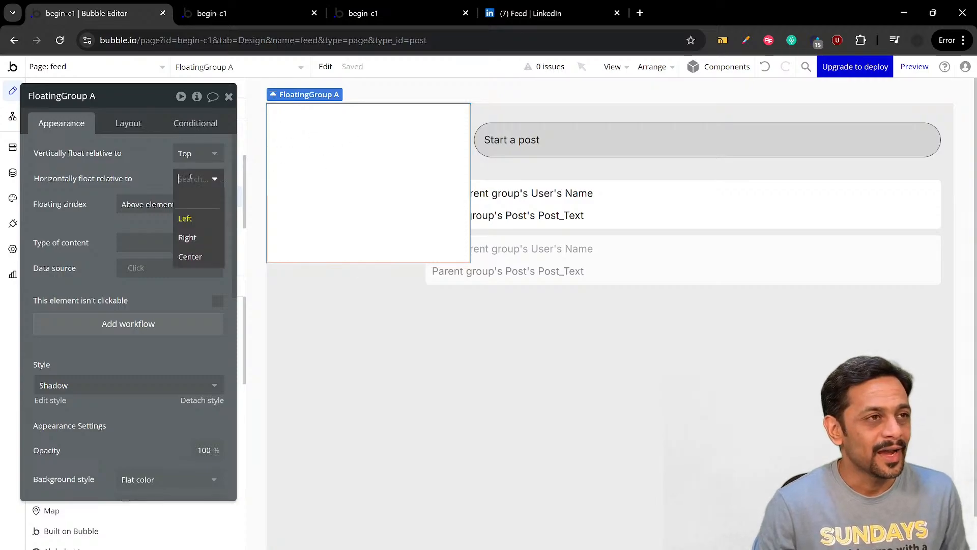
{"action": "left_click", "coordinate": [187, 238]}
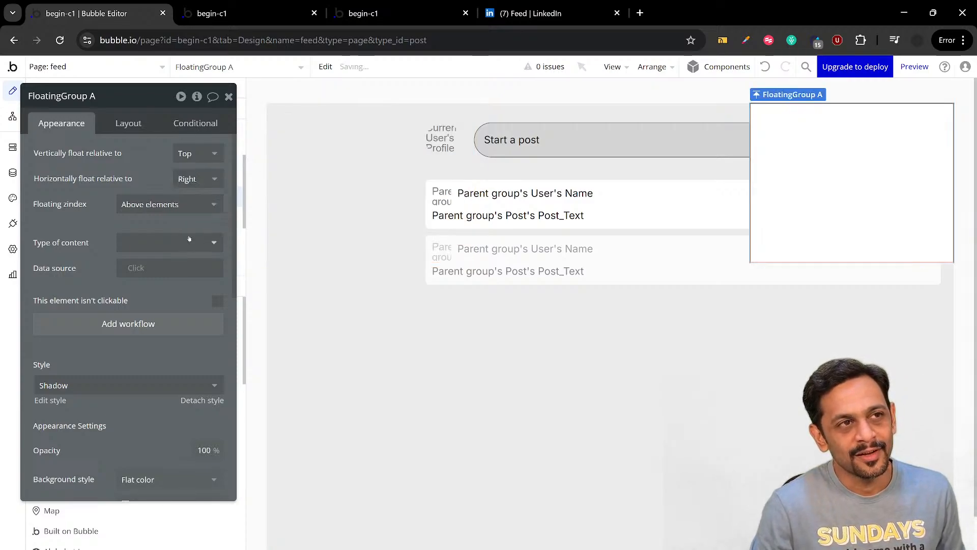
{"action": "left_click", "coordinate": [196, 179]}
{"action": "left_click", "coordinate": [187, 255]}
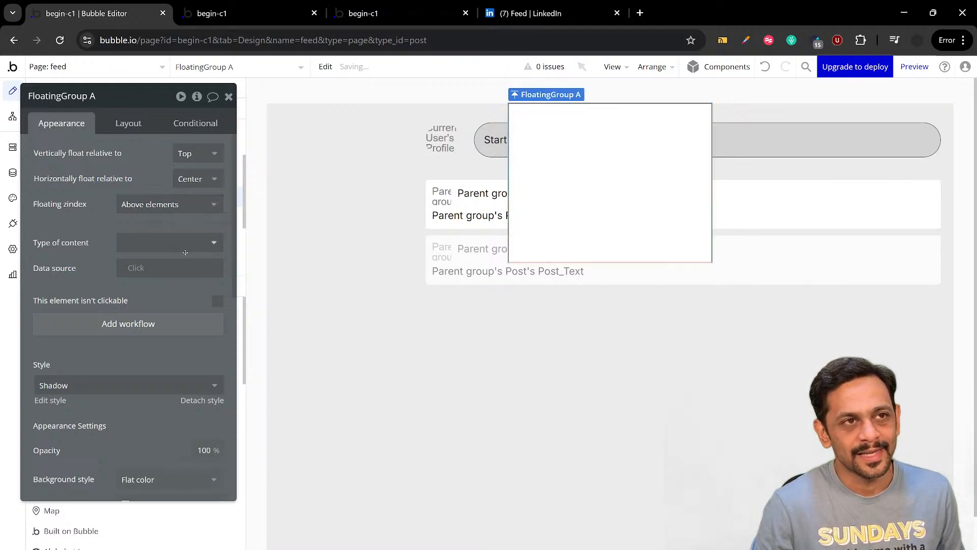
{"action": "left_click", "coordinate": [196, 179]}
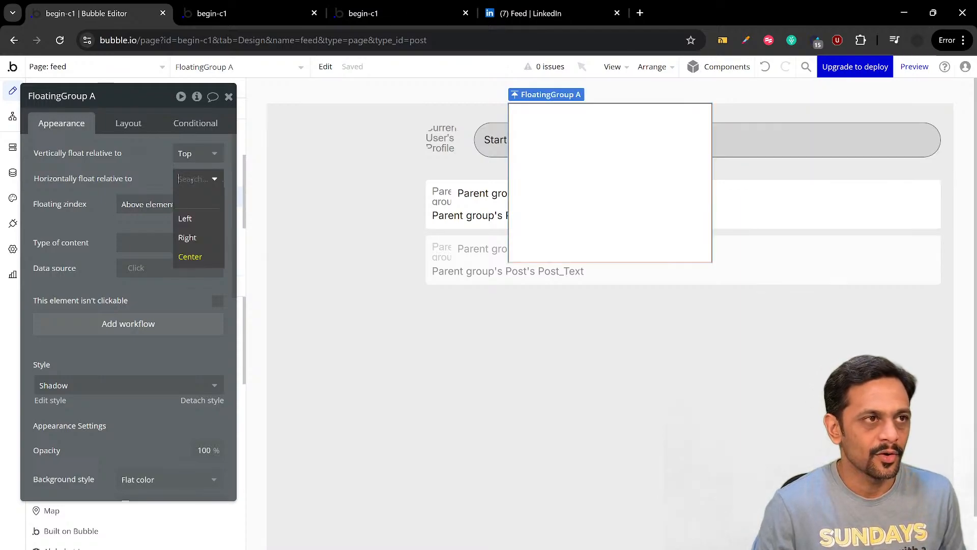
{"action": "left_click", "coordinate": [185, 219]}
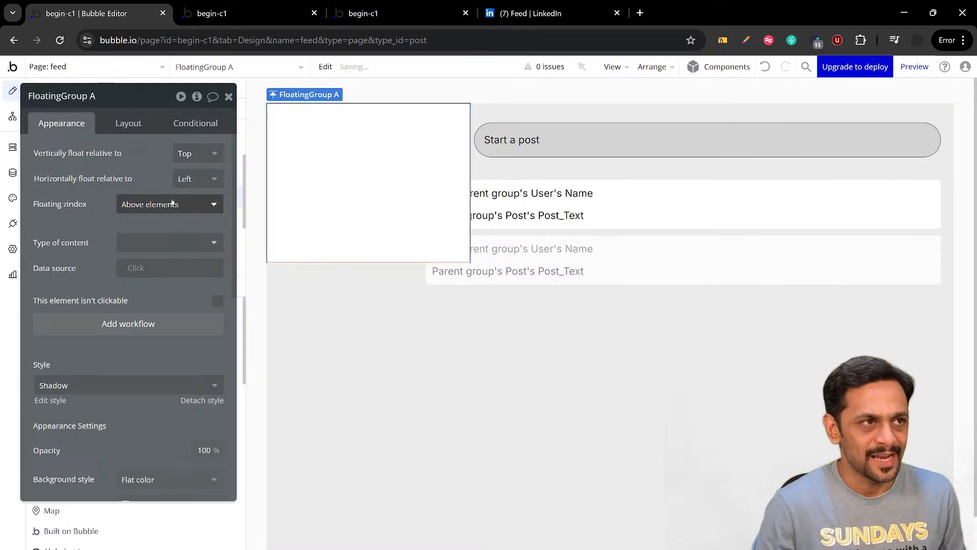
Turn off the floating group's fixed width and rename it "FloatingGroup Header"
{"action": "left_click", "coordinate": [132, 126]}
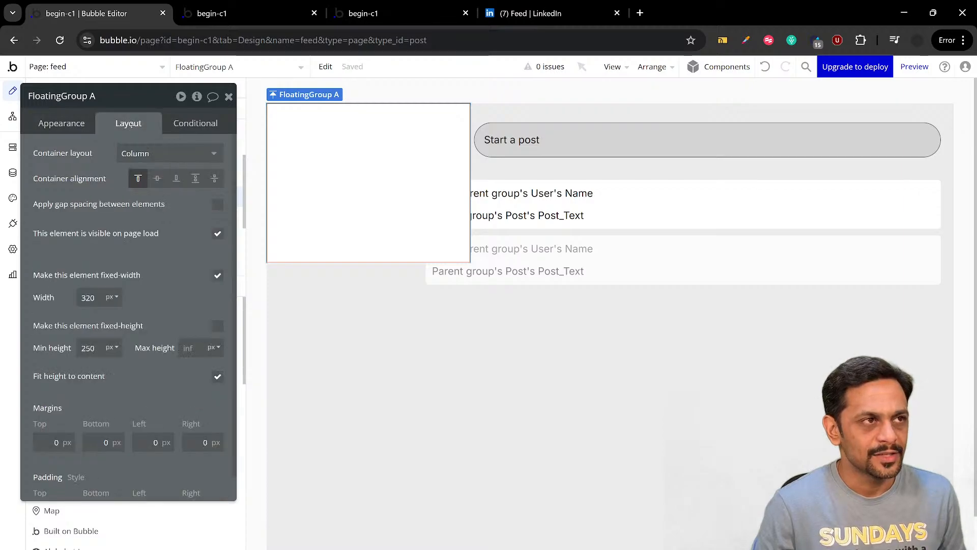
{"action": "left_click", "coordinate": [217, 276]}
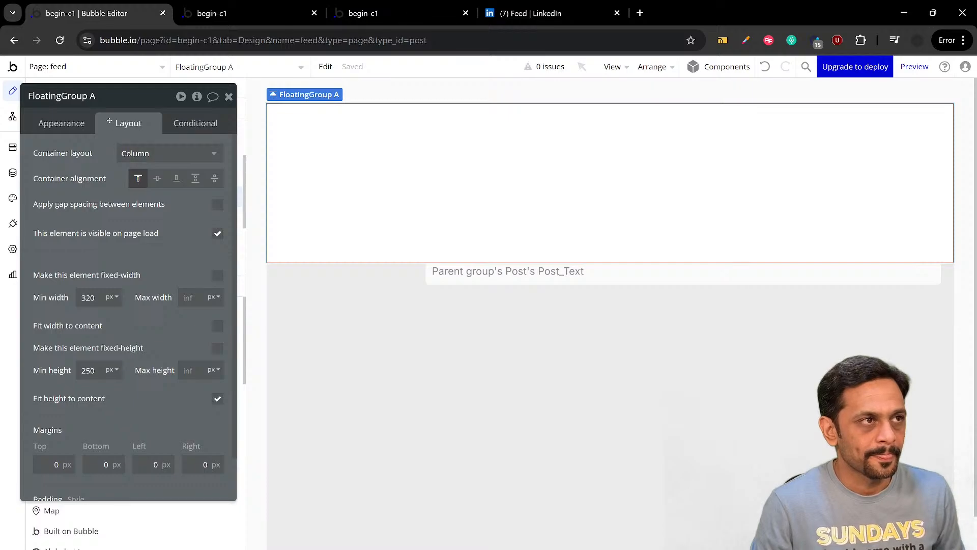
{"action": "type", "text": "Header"}
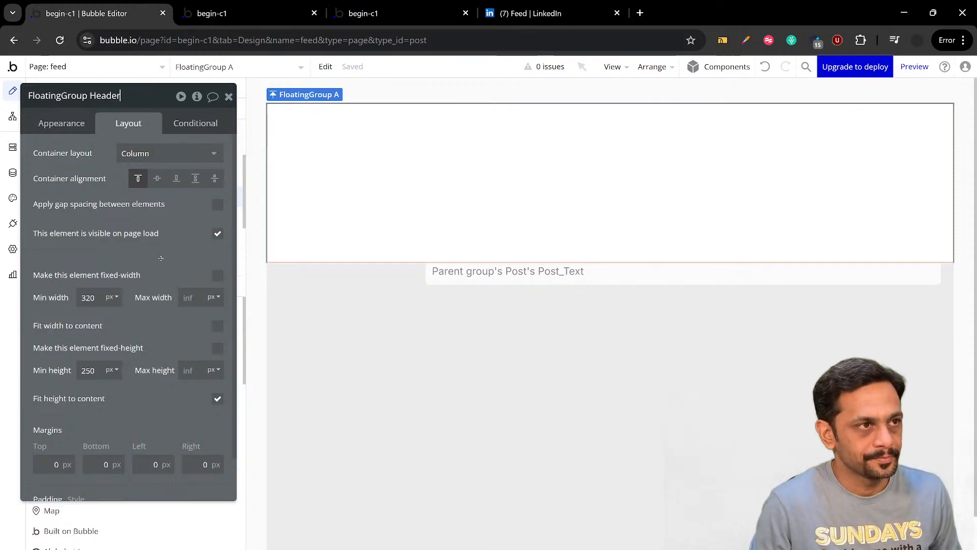
{"action": "key", "text": "Return"}
Give FloatingGroup Header a fixed height of 80 px and close its properties
{"action": "left_click", "coordinate": [94, 370]}
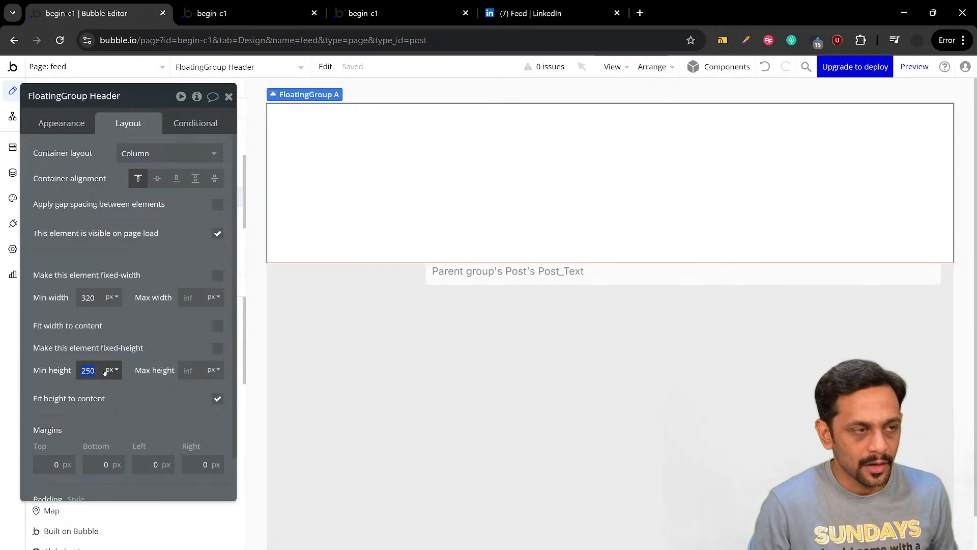
{"action": "type", "text": "80"}
{"action": "key", "text": "Return"}
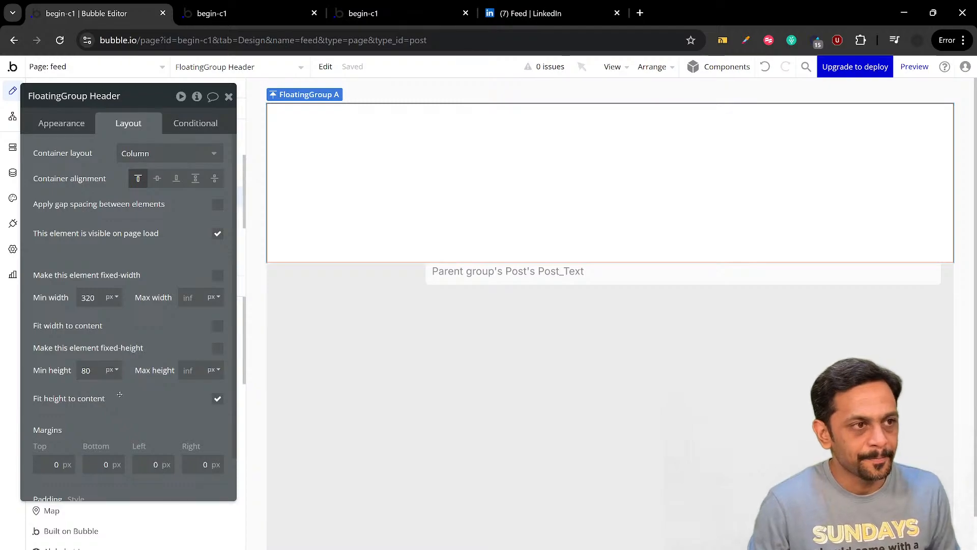
{"action": "left_click", "coordinate": [218, 349]}
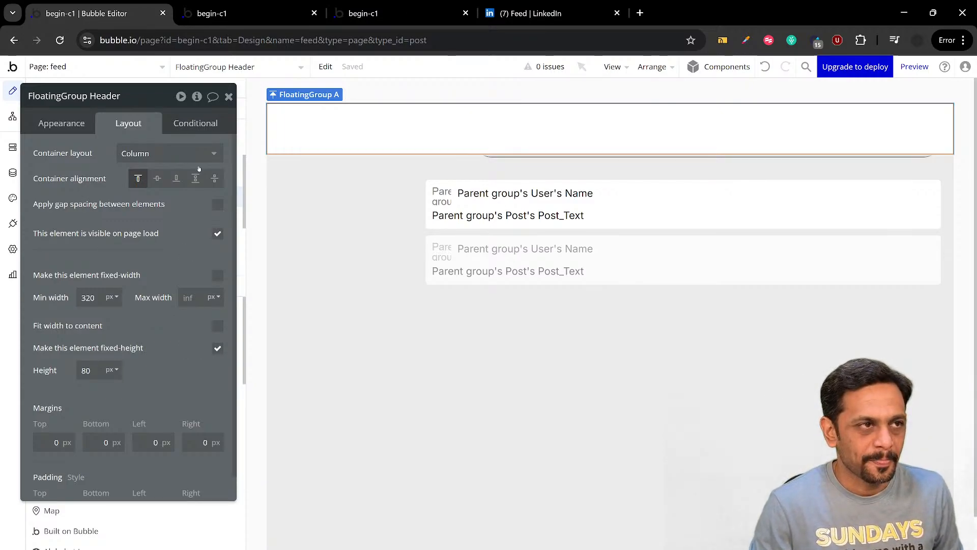
{"action": "left_click", "coordinate": [229, 97]}
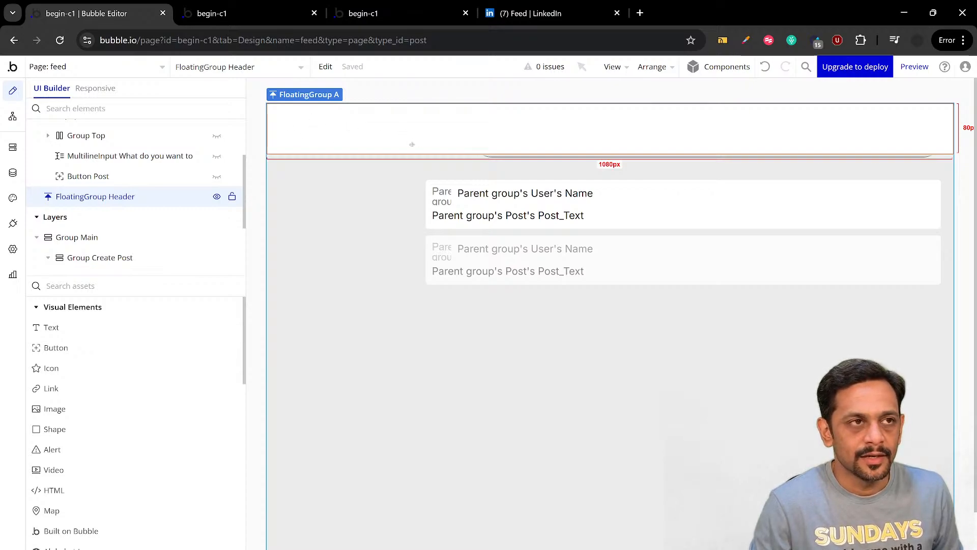
Set Group Main's top margin to 90 px
{"action": "double_click", "coordinate": [74, 237]}
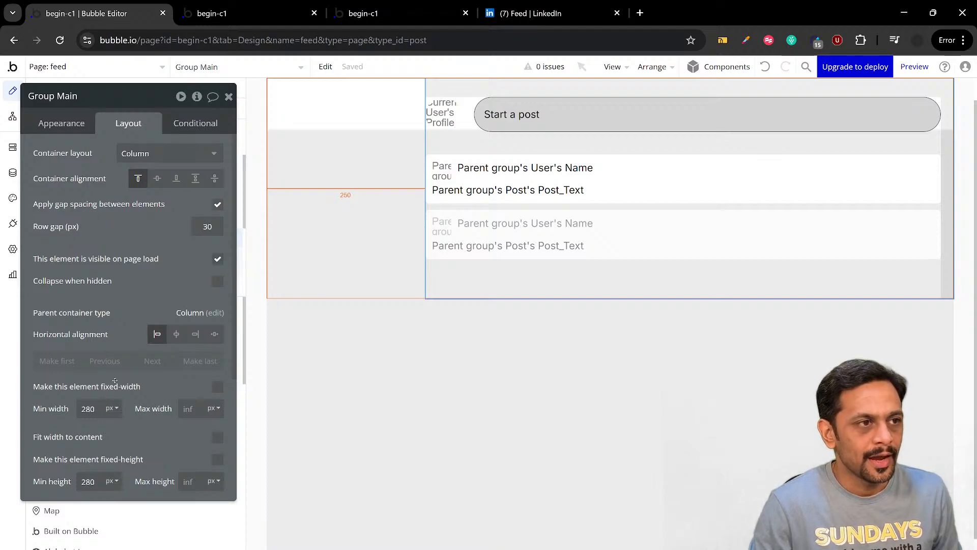
{"action": "scroll", "coordinate": [115, 381], "scroll_direction": "down", "scroll_amount": 5}
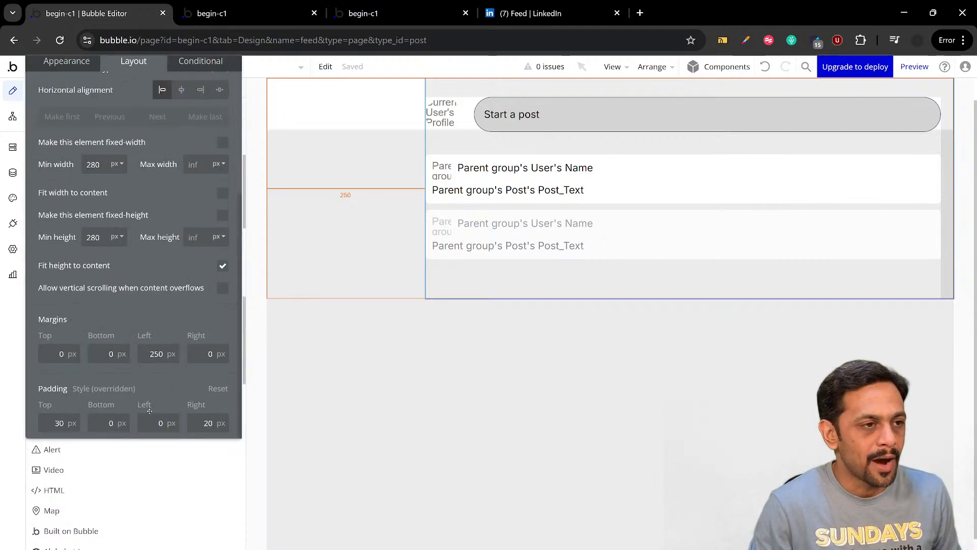
{"action": "left_click", "coordinate": [47, 351]}
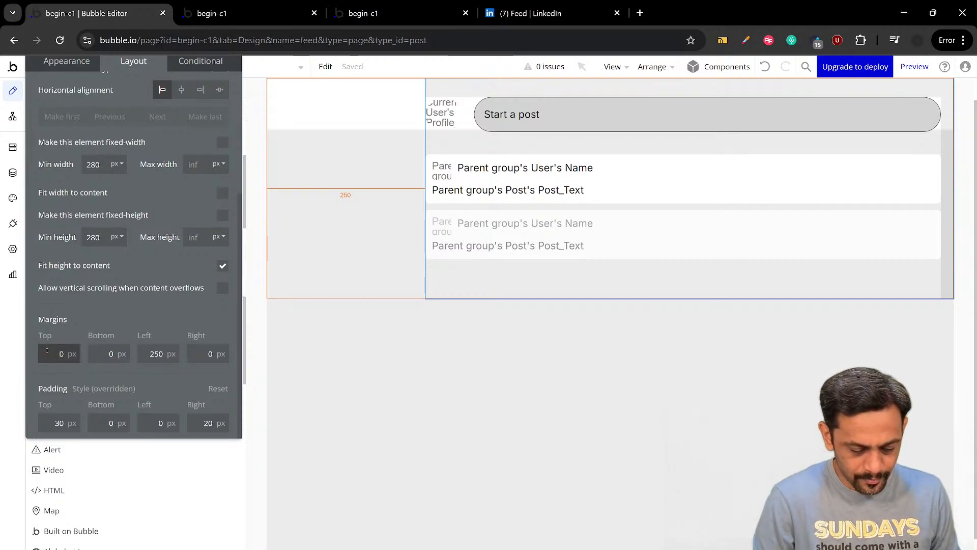
{"action": "type", "text": "90"}
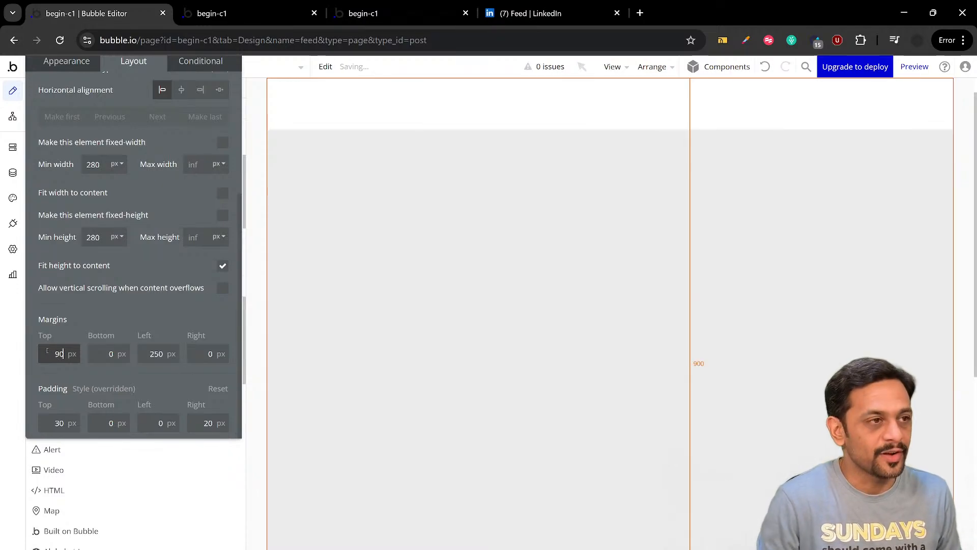
{"action": "key", "text": "Delete"}
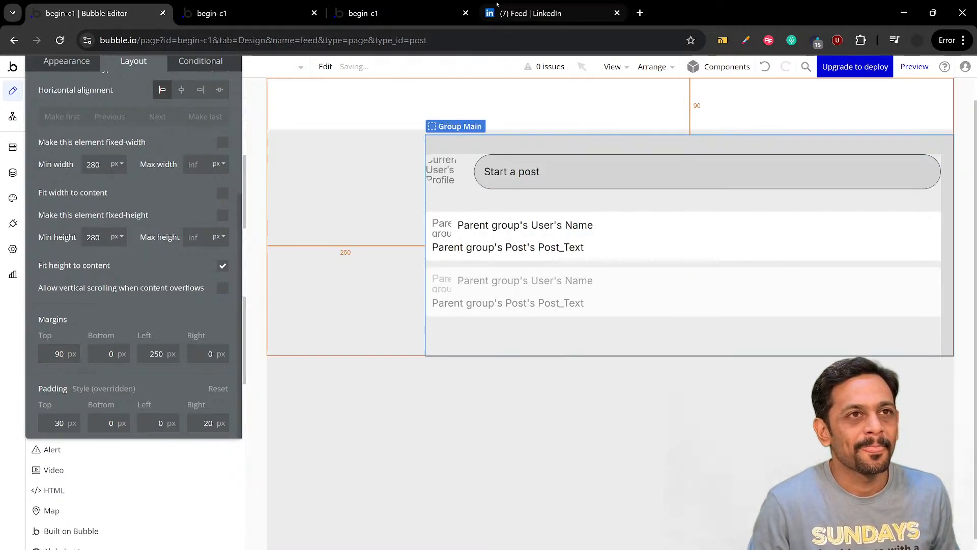
Switch to LinkedIn, examine how its header behaves while the feed scrolls, and return to the Bubble editor
{"action": "left_click", "coordinate": [531, 13]}
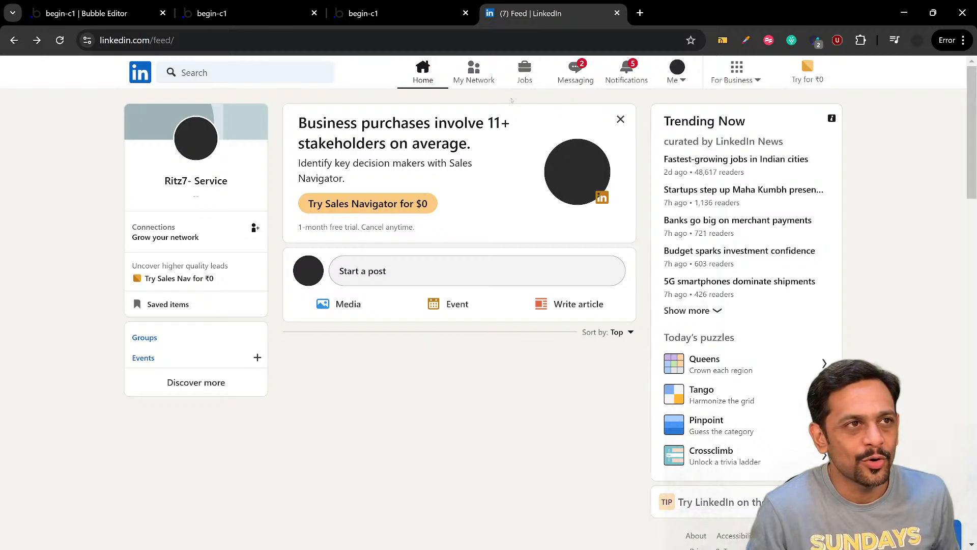
{"action": "scroll", "coordinate": [490, 159], "scroll_direction": "down", "scroll_amount": 10}
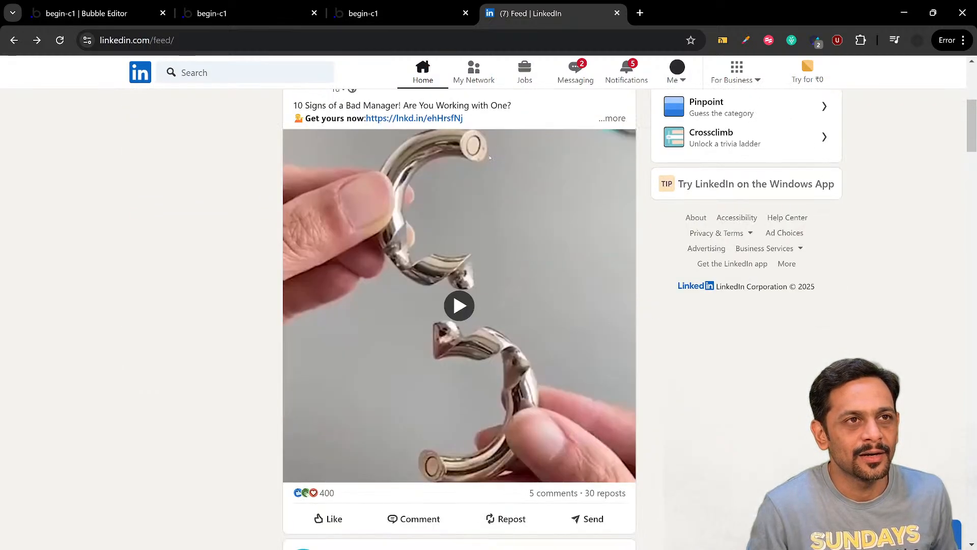
{"action": "scroll", "coordinate": [490, 158], "scroll_direction": "down", "scroll_amount": 3}
{"action": "scroll", "coordinate": [490, 158], "scroll_direction": "up", "scroll_amount": 12}
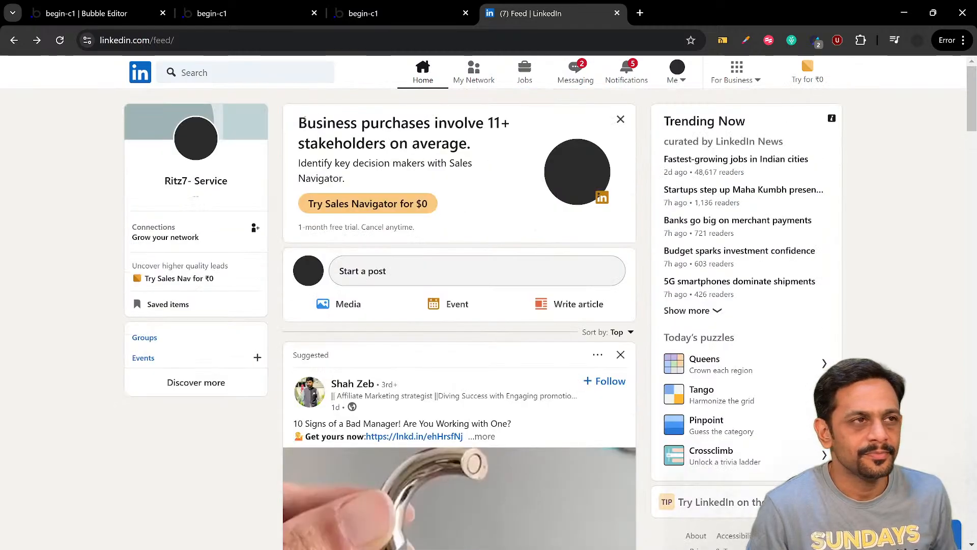
{"action": "left_click", "coordinate": [101, 13]}
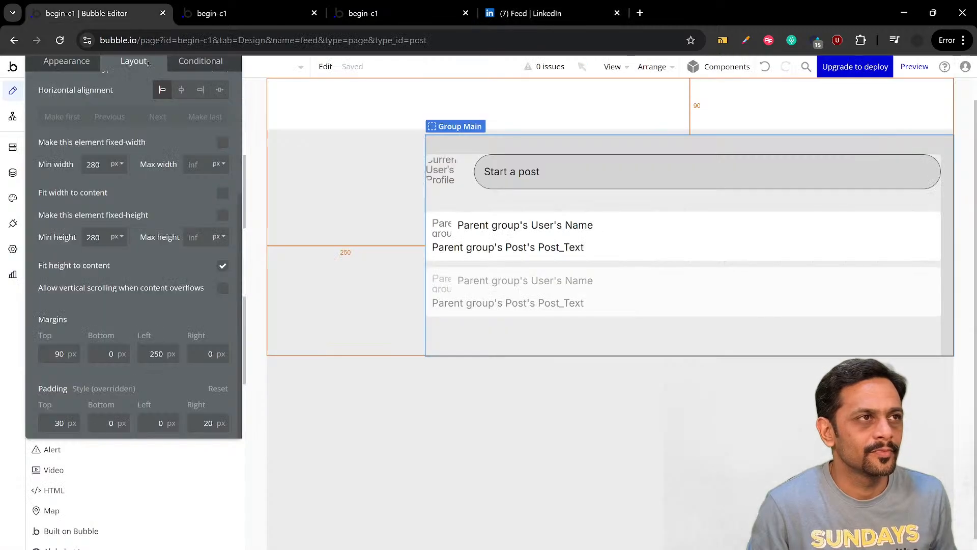
Set Group Main's top margin to 80 px
{"action": "left_click", "coordinate": [59, 354]}
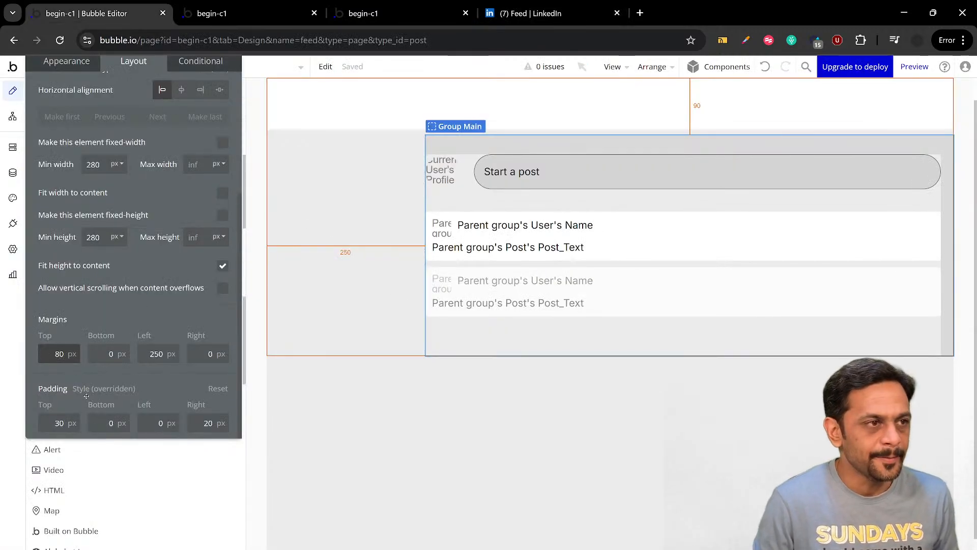
{"action": "key", "text": "BackSpace"}
{"action": "type", "text": "8"}
{"action": "left_click", "coordinate": [91, 311]}
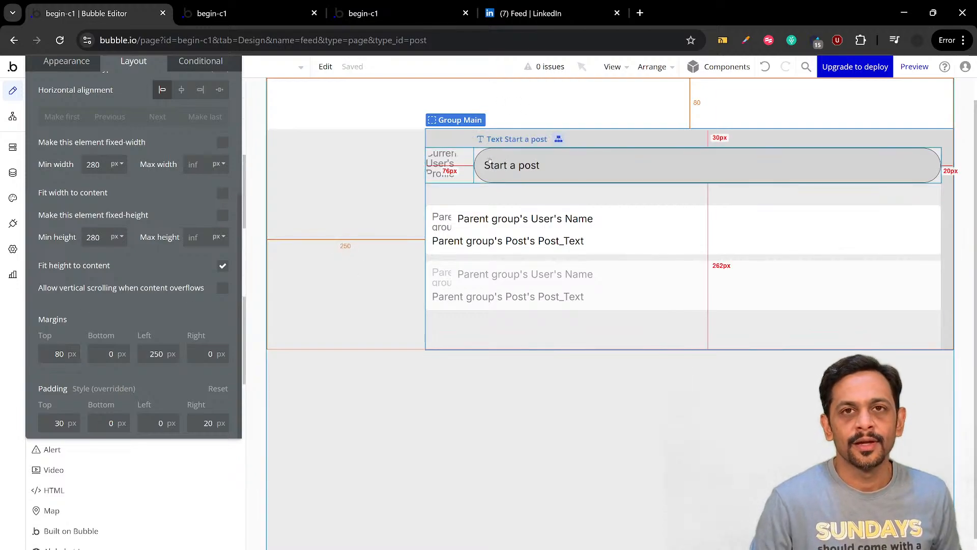
Examine the floating header in the feed preview while scrolling the posts, compare it with LinkedIn's header, and return to the Bubble editor
{"action": "left_click", "coordinate": [235, 19]}
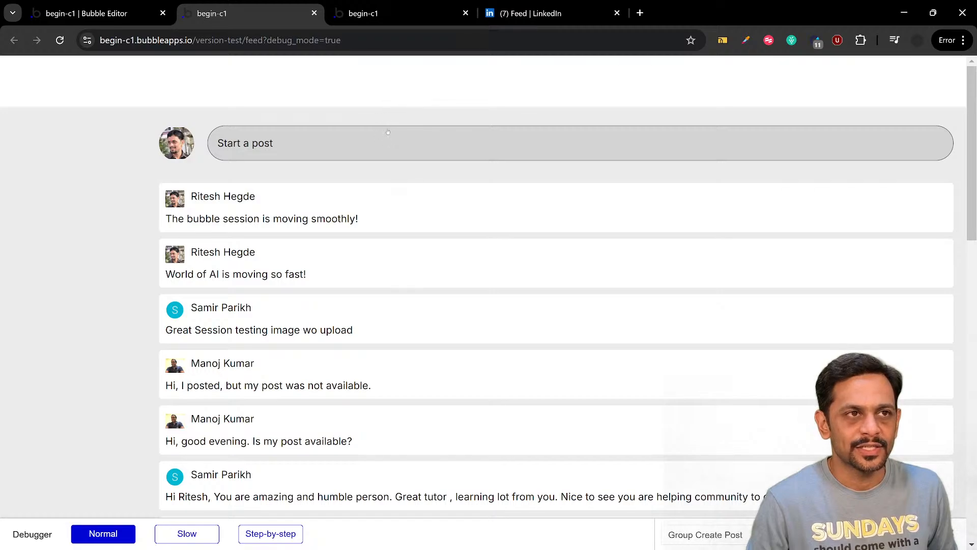
{"action": "scroll", "coordinate": [394, 192], "scroll_direction": "down", "scroll_amount": 6}
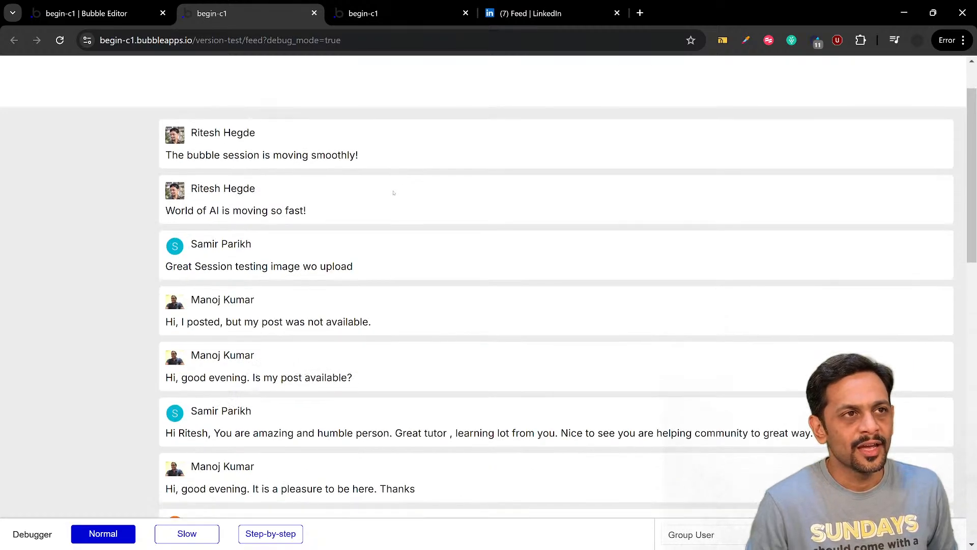
{"action": "scroll", "coordinate": [393, 192], "scroll_direction": "down", "scroll_amount": 8}
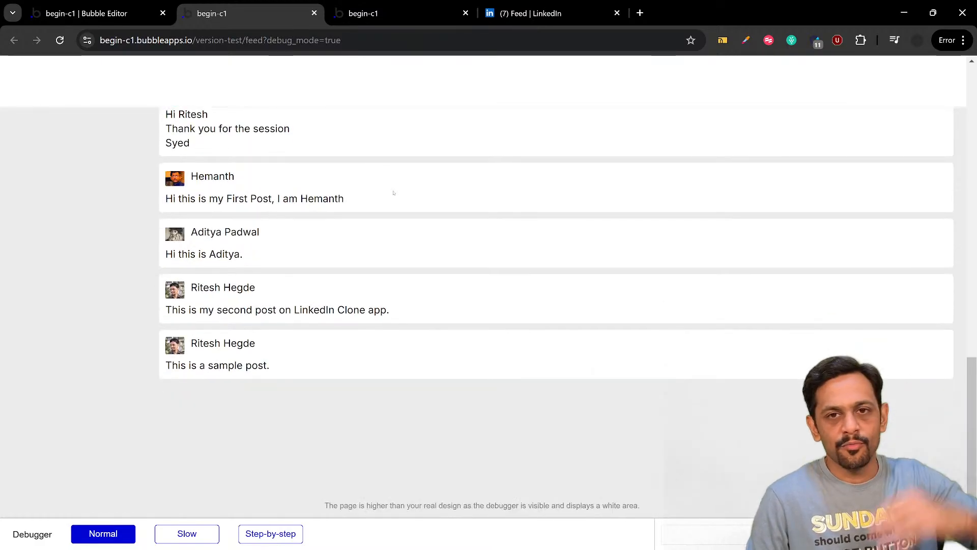
{"action": "scroll", "coordinate": [394, 193], "scroll_direction": "up", "scroll_amount": 12}
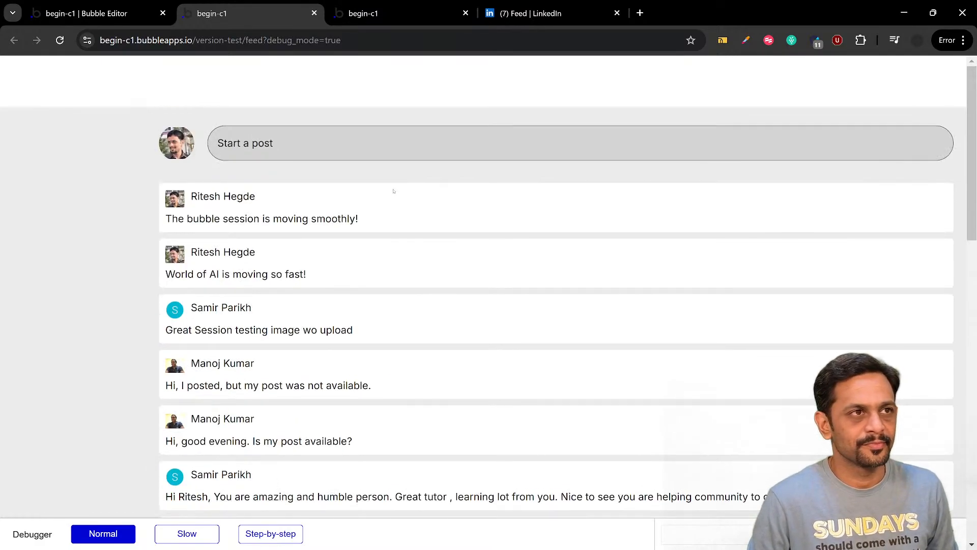
{"action": "left_click", "coordinate": [561, 13]}
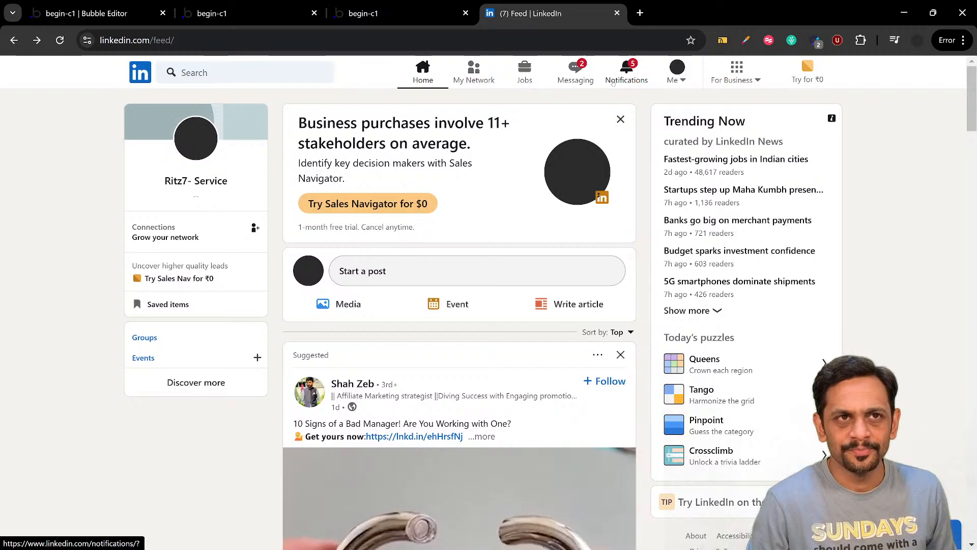
{"action": "left_click", "coordinate": [107, 17]}
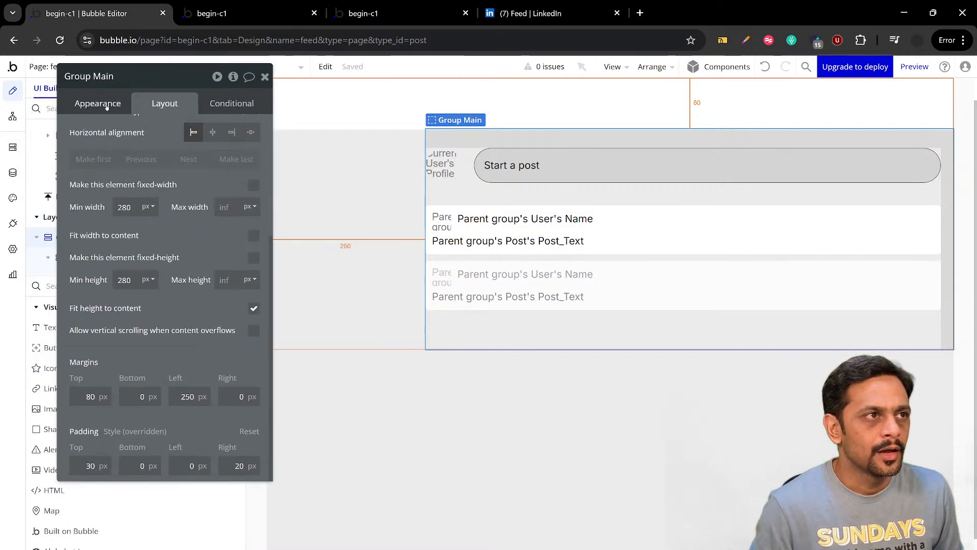
Close Group Main's properties and add a button inside FloatingGroup Header, leaving the header group selected
{"action": "left_click", "coordinate": [105, 105]}
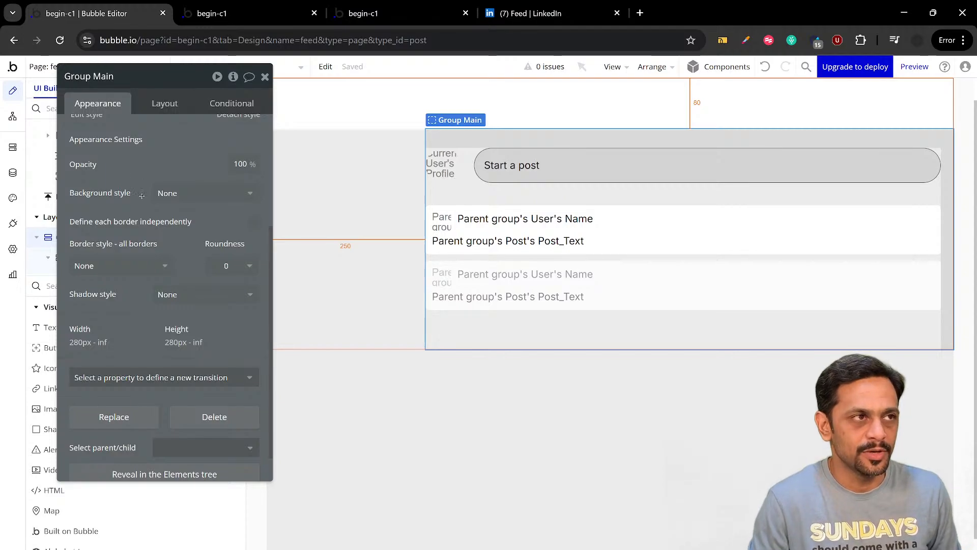
{"action": "scroll", "coordinate": [144, 203], "scroll_direction": "up", "scroll_amount": 4}
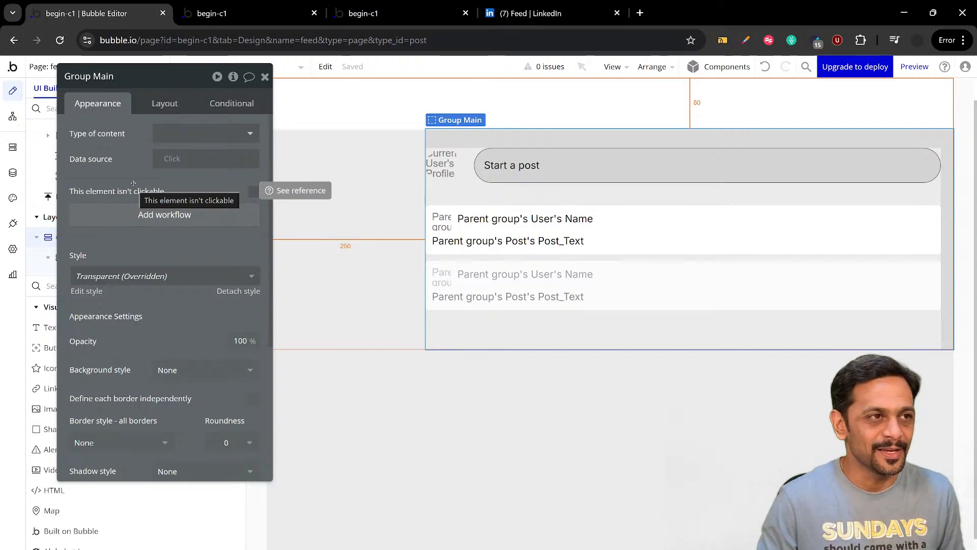
{"action": "left_click", "coordinate": [266, 76]}
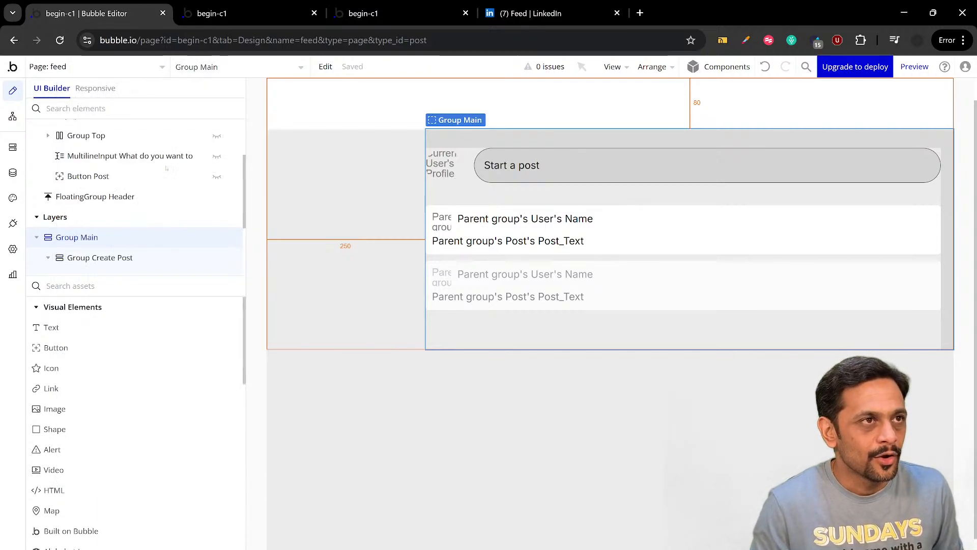
{"action": "left_click", "coordinate": [74, 348]}
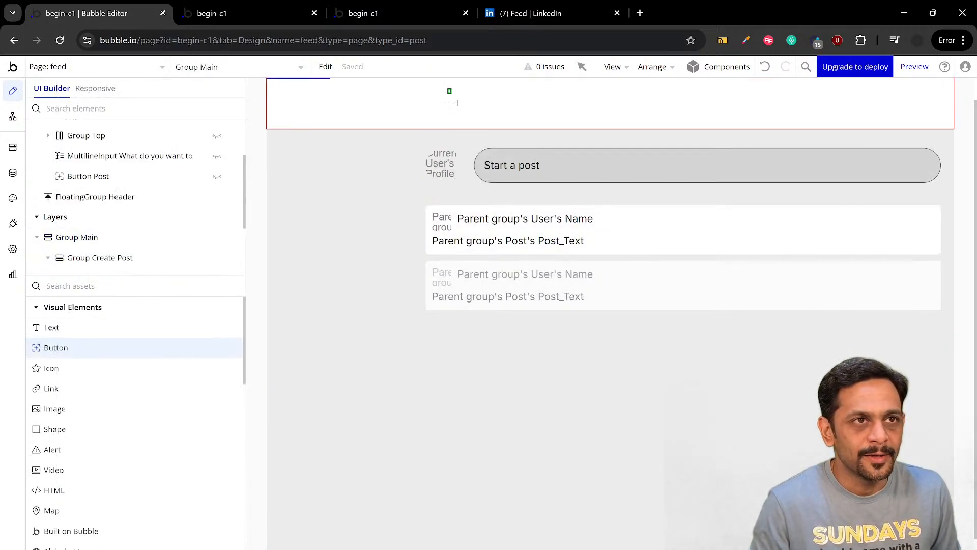
{"action": "left_click_drag", "start_coordinate": [448, 88], "coordinate": [474, 113]}
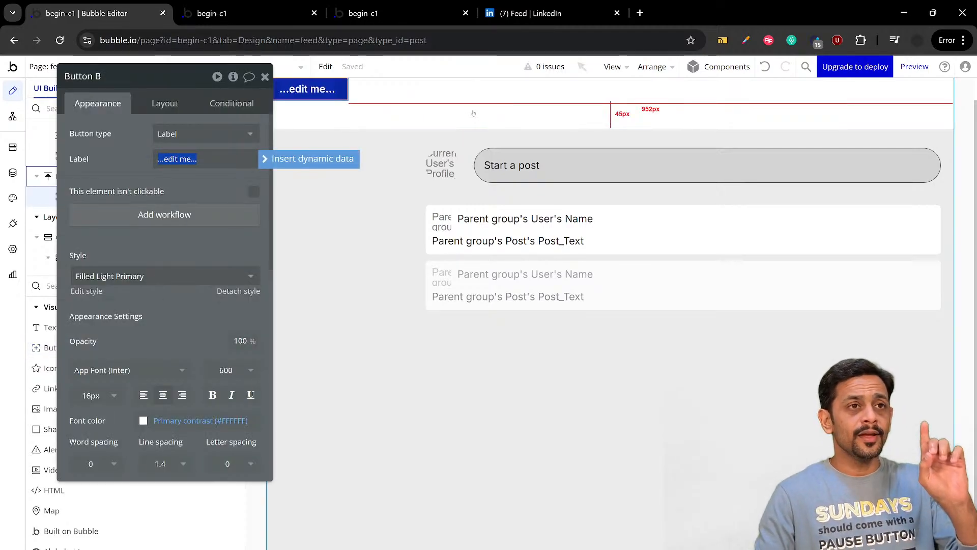
{"action": "left_click", "coordinate": [473, 111]}
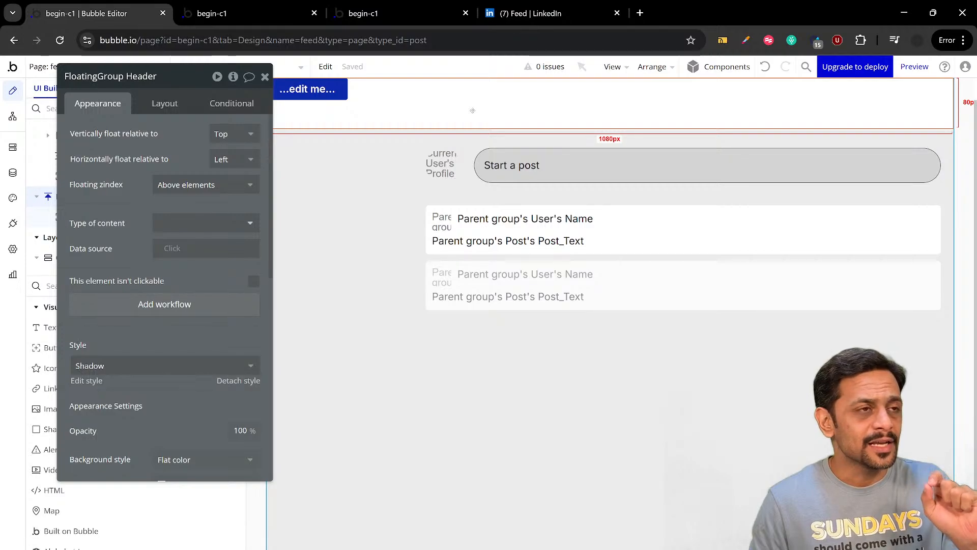
Switch to LinkedIn, examine its header while scrolling the feed down and back up, and return to the Bubble editor
{"action": "left_click", "coordinate": [524, 13]}
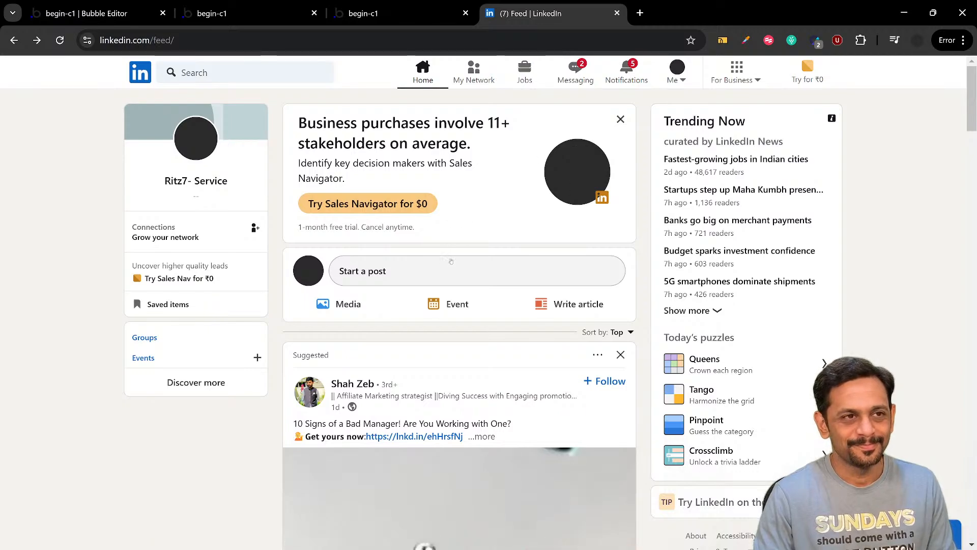
{"action": "scroll", "coordinate": [451, 260], "scroll_direction": "down", "scroll_amount": 3}
{"action": "scroll", "coordinate": [451, 261], "scroll_direction": "up", "scroll_amount": 3}
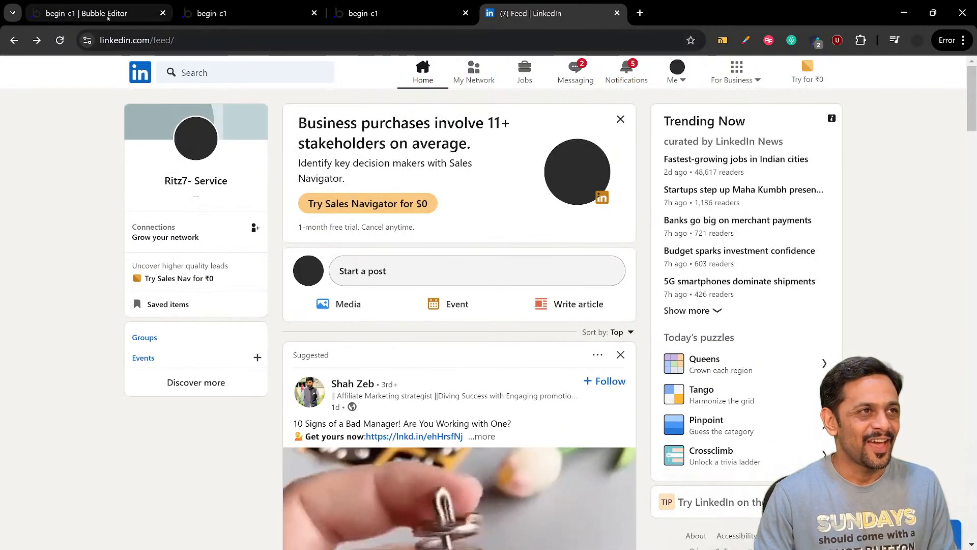
{"action": "left_click", "coordinate": [138, 21]}
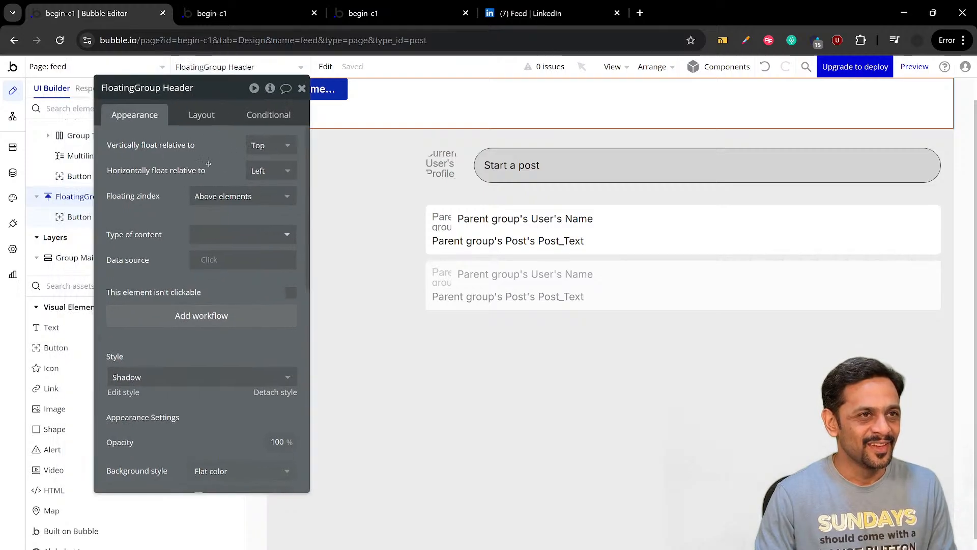
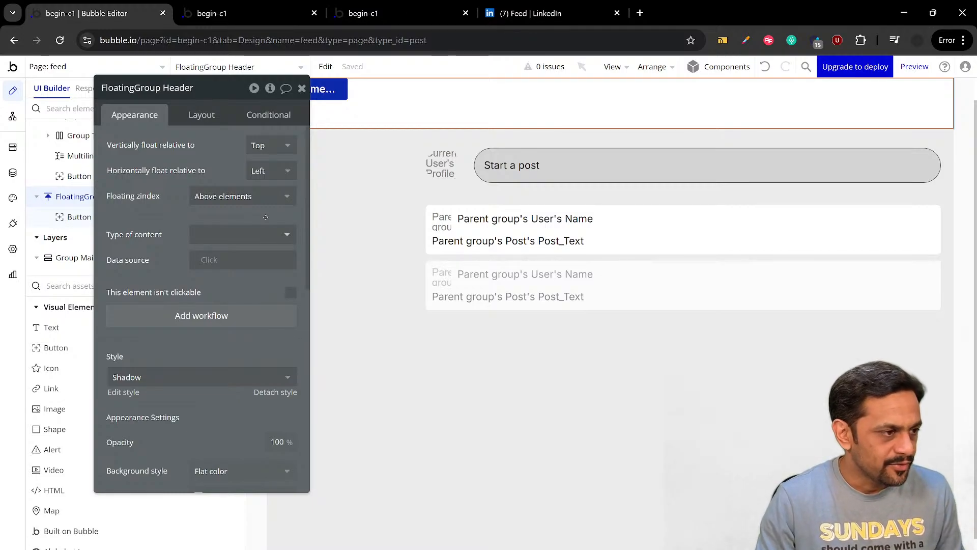
Set FloatingGroup Header's container layout to Row with centered alignment and enable gap spacing between its elements
{"action": "left_click", "coordinate": [206, 115]}
{"action": "left_click", "coordinate": [208, 145]}
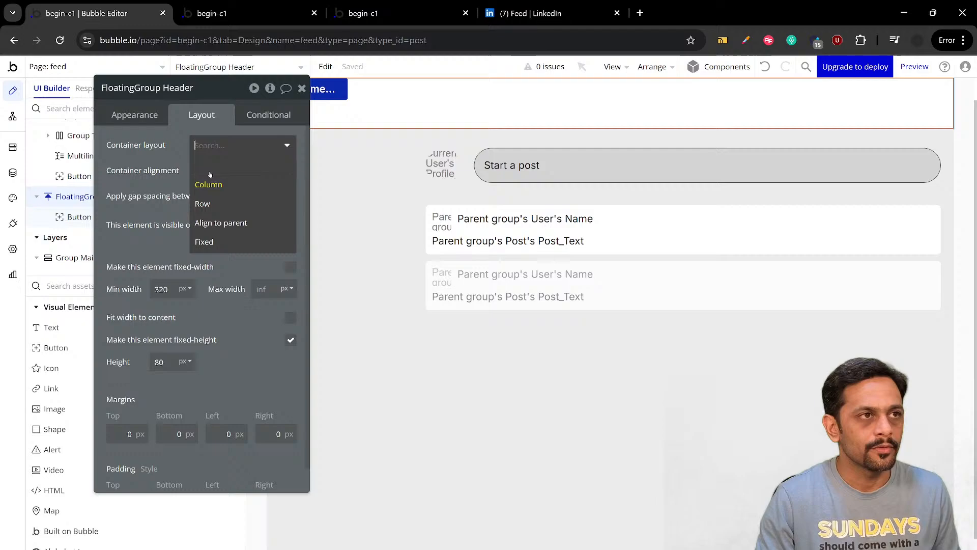
{"action": "left_click", "coordinate": [206, 200]}
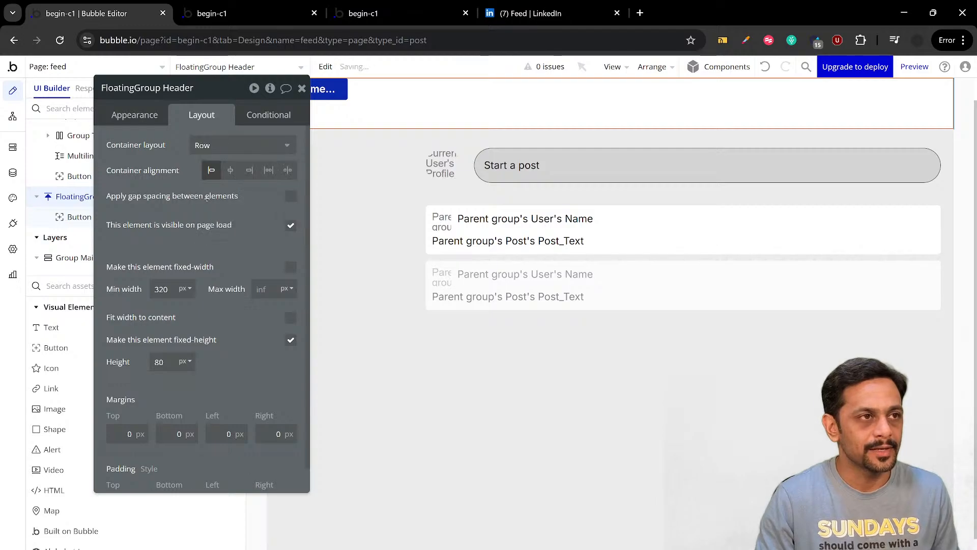
{"action": "left_click", "coordinate": [230, 171]}
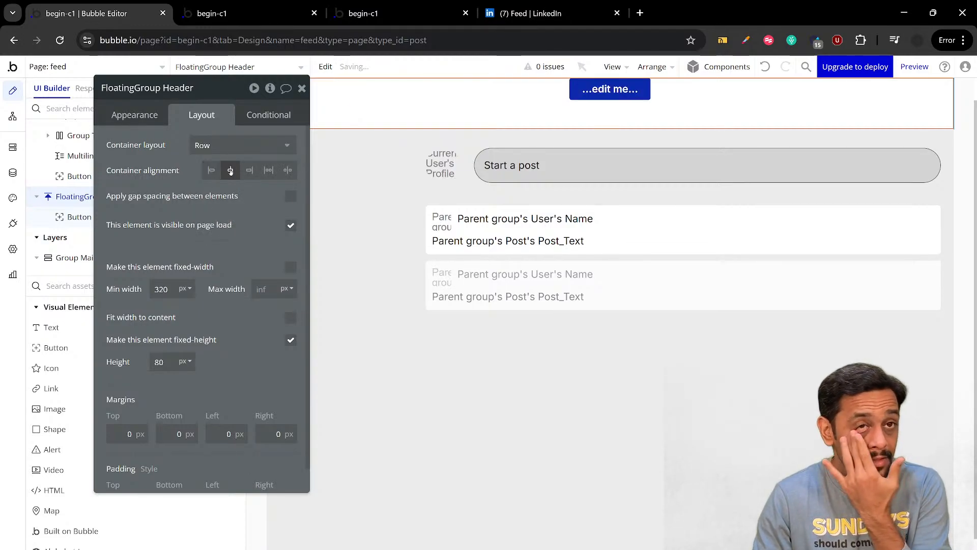
{"action": "left_click", "coordinate": [290, 197]}
Check LinkedIn's header for reference, return to the Bubble editor, and set FloatingGroup Header's left and right padding to 15 px
{"action": "left_click", "coordinate": [531, 13]}
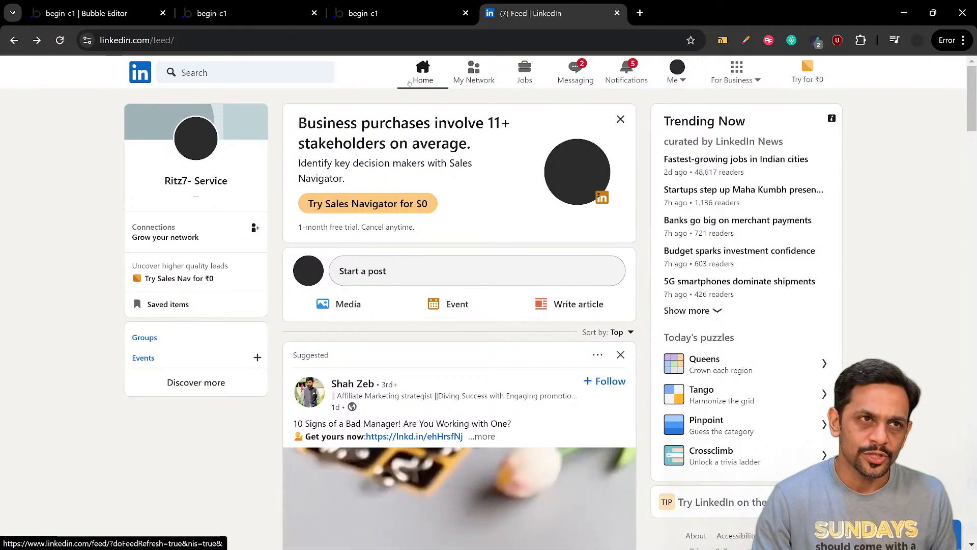
{"action": "left_click", "coordinate": [97, 14]}
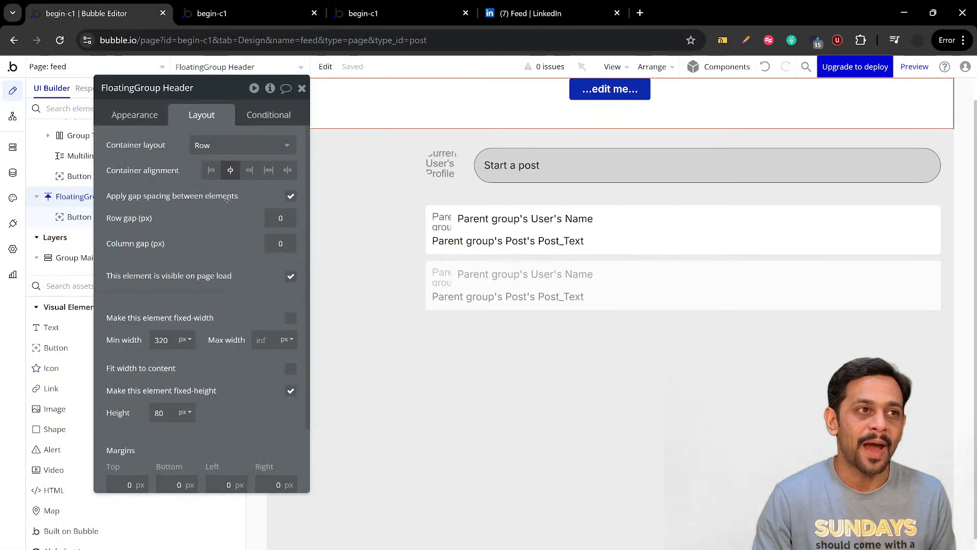
{"action": "scroll", "coordinate": [191, 297], "scroll_direction": "down", "scroll_amount": 2}
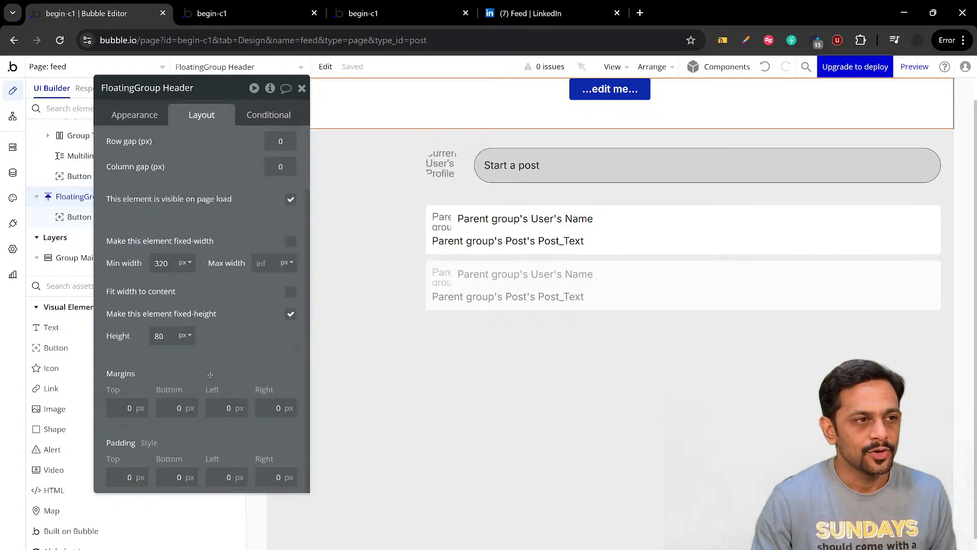
{"action": "scroll", "coordinate": [210, 375], "scroll_direction": "down", "scroll_amount": 1}
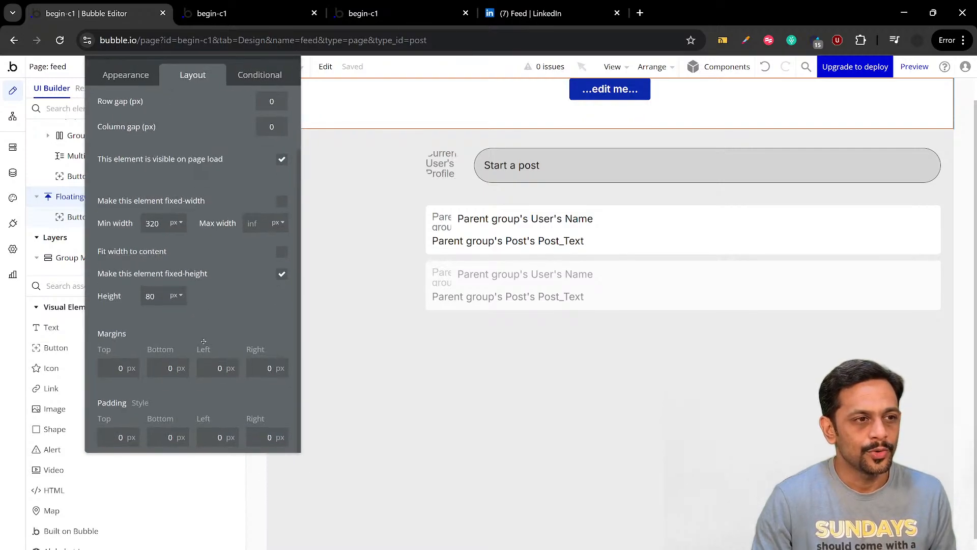
{"action": "left_click", "coordinate": [214, 440]}
{"action": "type", "text": "15"}
{"action": "left_click", "coordinate": [255, 438]}
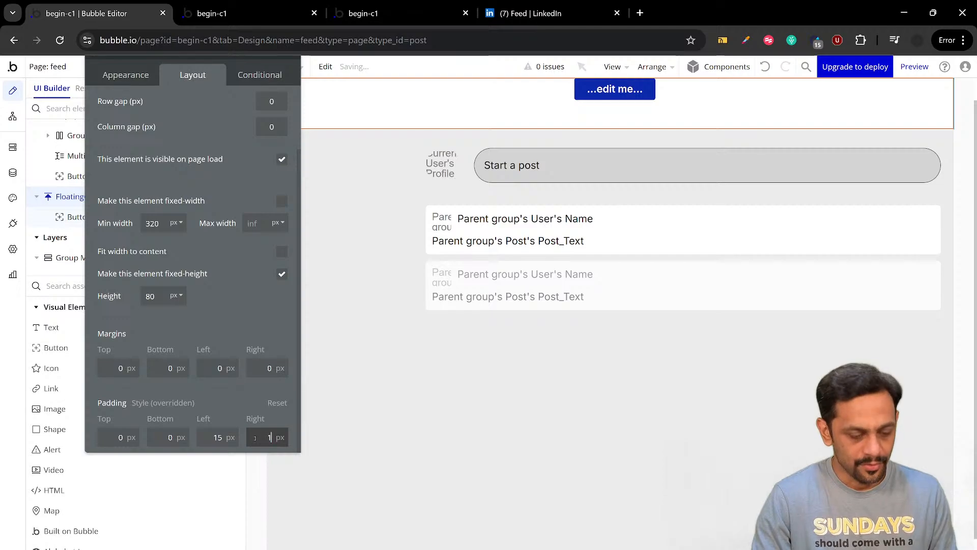
{"action": "left_click", "coordinate": [226, 403]}
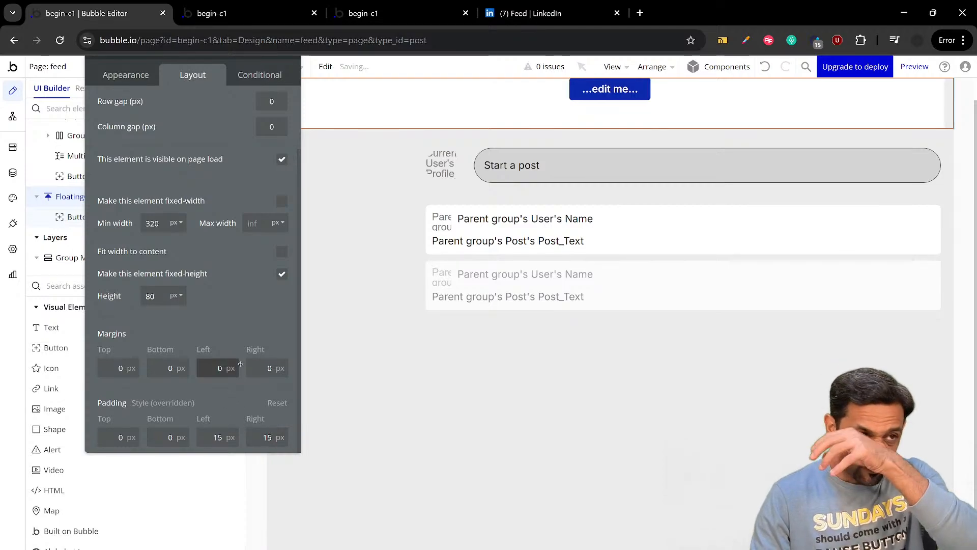
Center the header button vertically and change its button type to Icon and label
{"action": "left_click", "coordinate": [581, 93]}
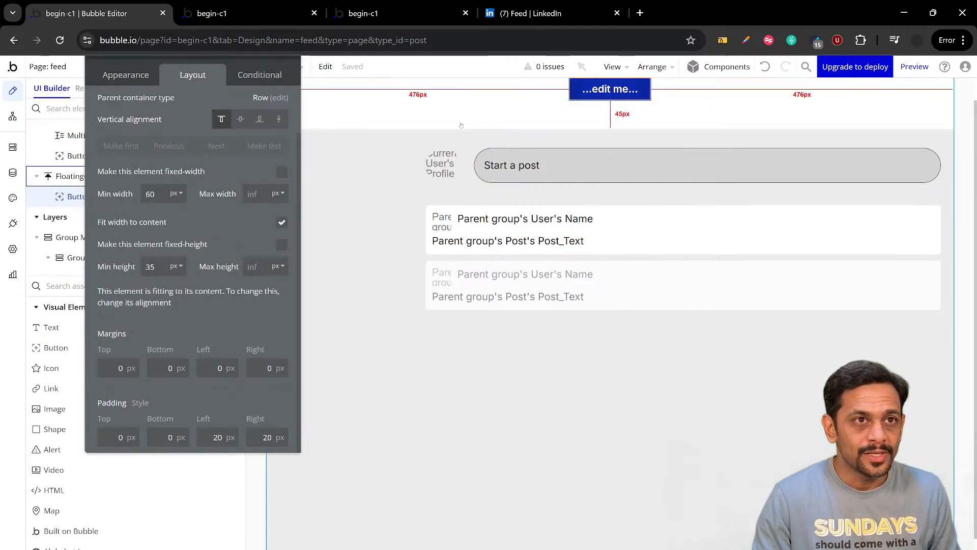
{"action": "left_click", "coordinate": [242, 120]}
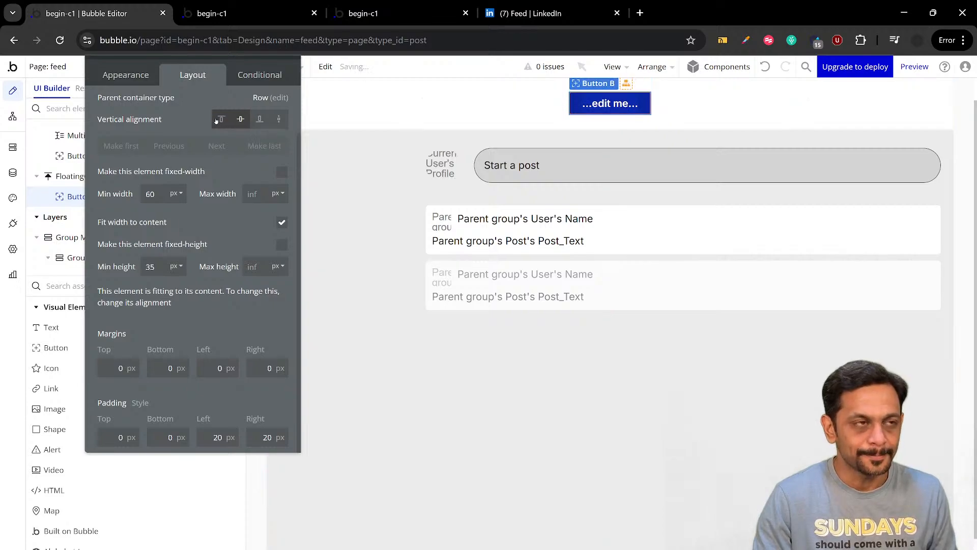
{"action": "left_click", "coordinate": [191, 124]}
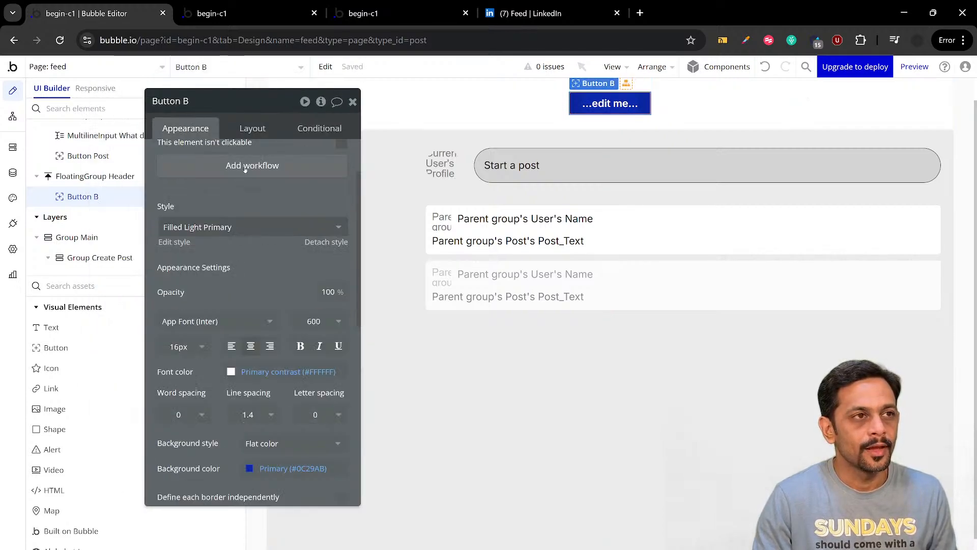
{"action": "scroll", "coordinate": [245, 170], "scroll_direction": "up", "scroll_amount": 2}
{"action": "left_click", "coordinate": [291, 158]}
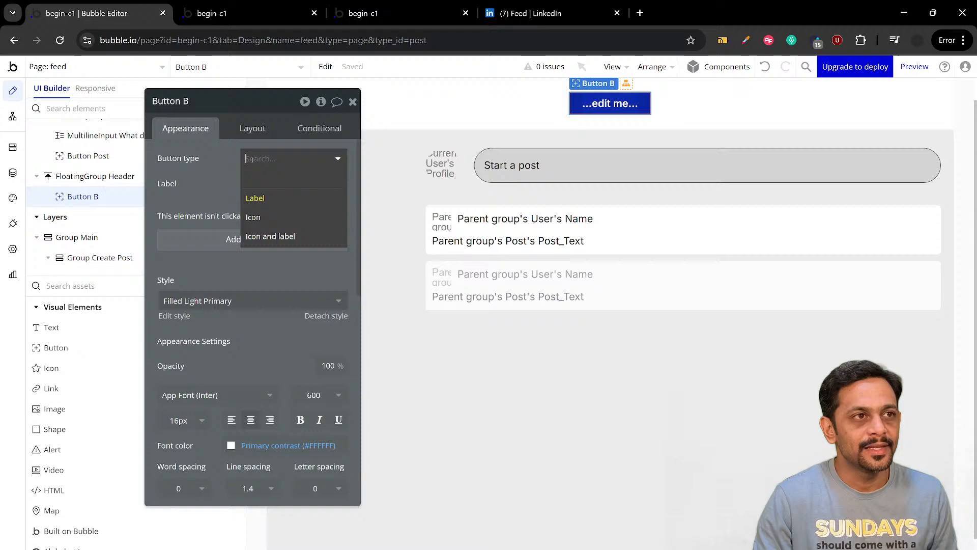
{"action": "left_click", "coordinate": [261, 237]}
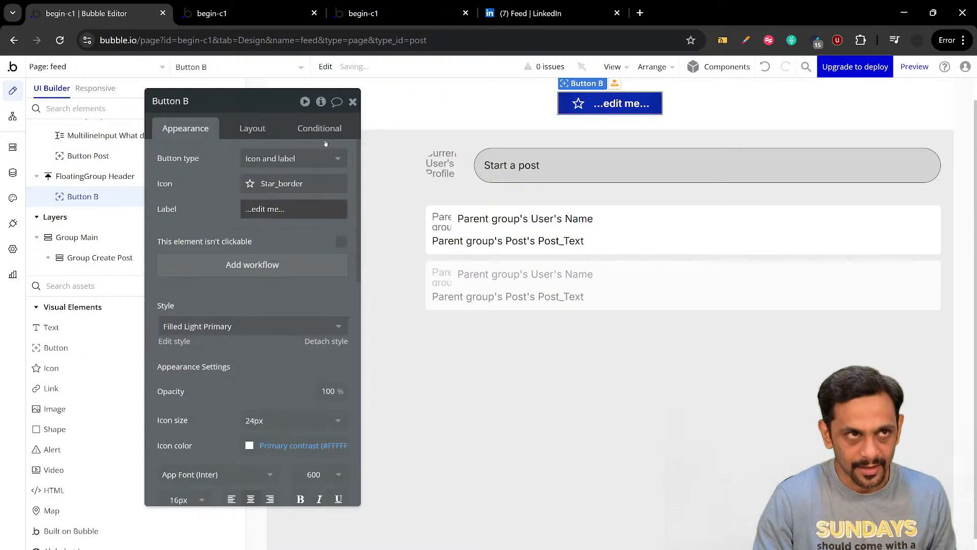
Check LinkedIn's Home item, return to the Bubble editor, and give the header button the Material Home icon and the label Home
{"action": "left_click", "coordinate": [505, 14]}
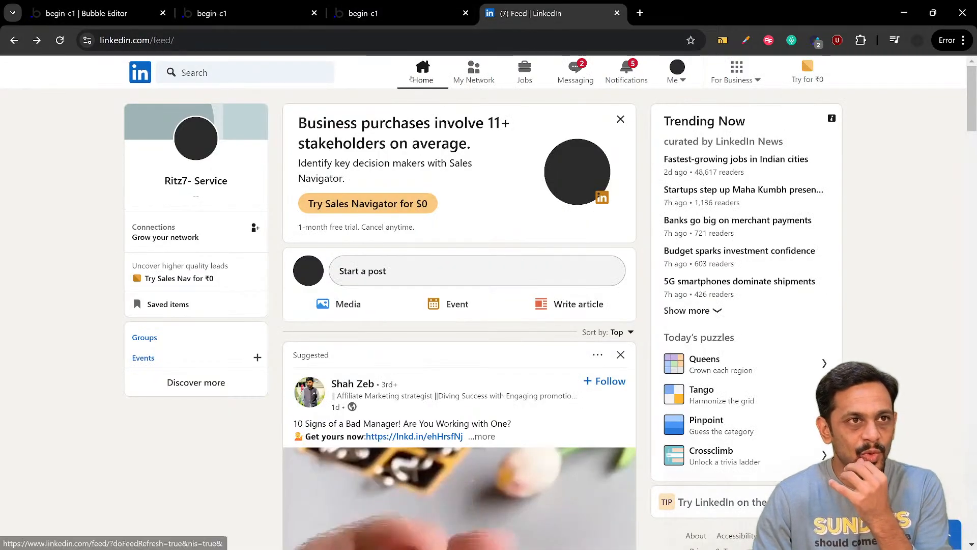
{"action": "left_click", "coordinate": [133, 14]}
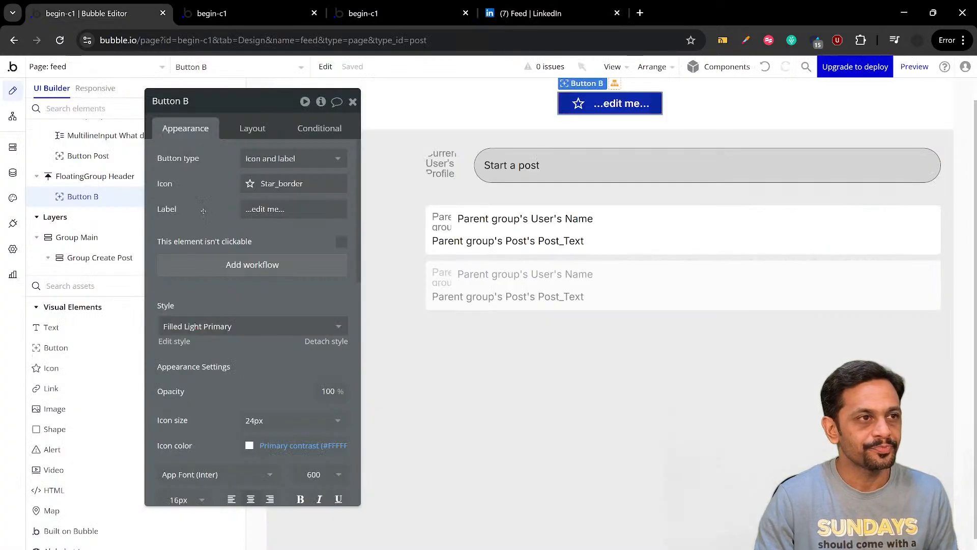
{"action": "left_click", "coordinate": [267, 189]}
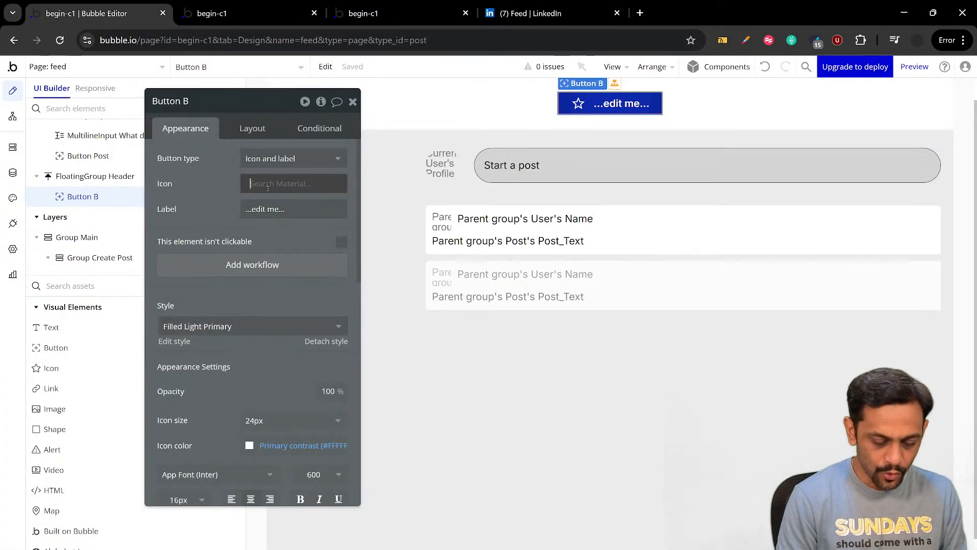
{"action": "type", "text": "Home"}
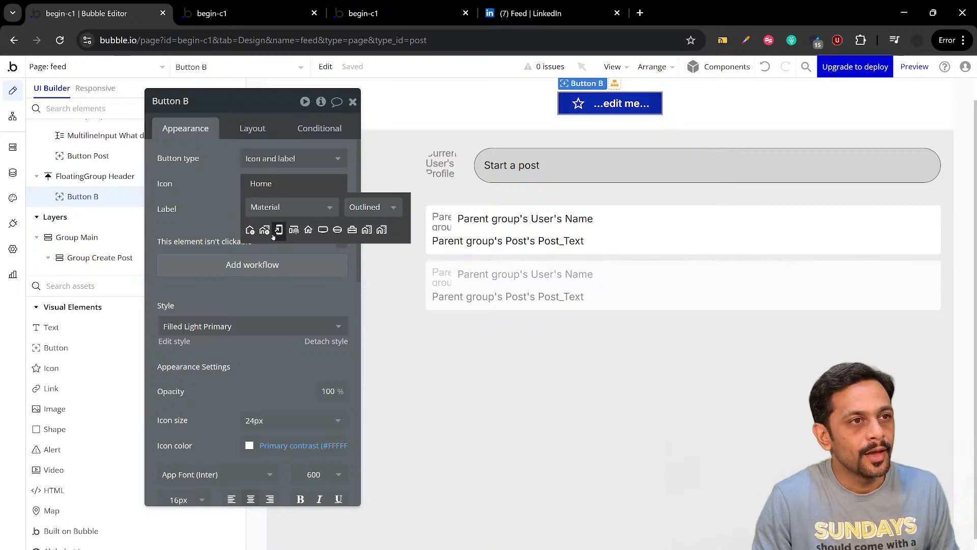
{"action": "left_click", "coordinate": [308, 231]}
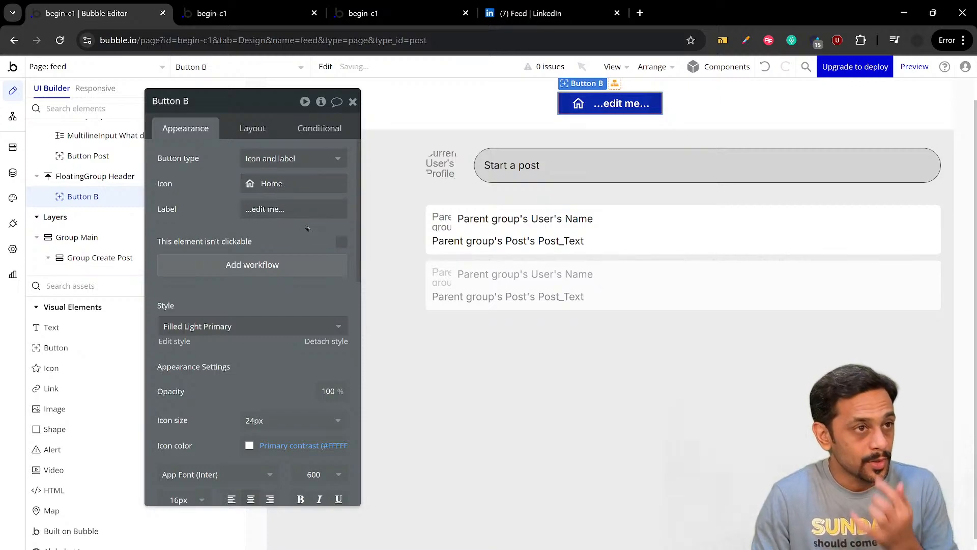
{"action": "triple_click", "coordinate": [284, 209]}
{"action": "type", "text": "Home"}
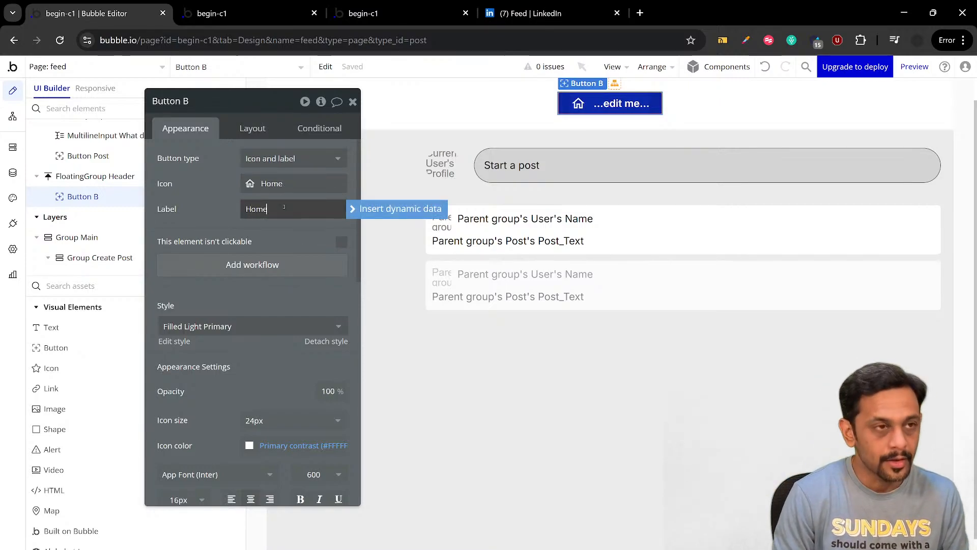
{"action": "left_click", "coordinate": [231, 205]}
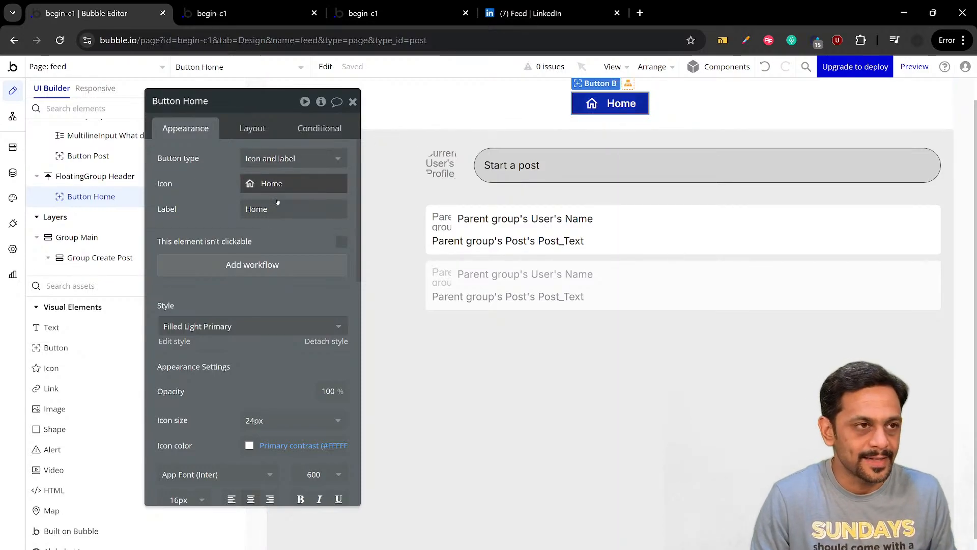
Set the Home button's icon placement to Top, compare it with LinkedIn's header, and set the icon-to-label gap to 2
{"action": "left_click", "coordinate": [253, 129]}
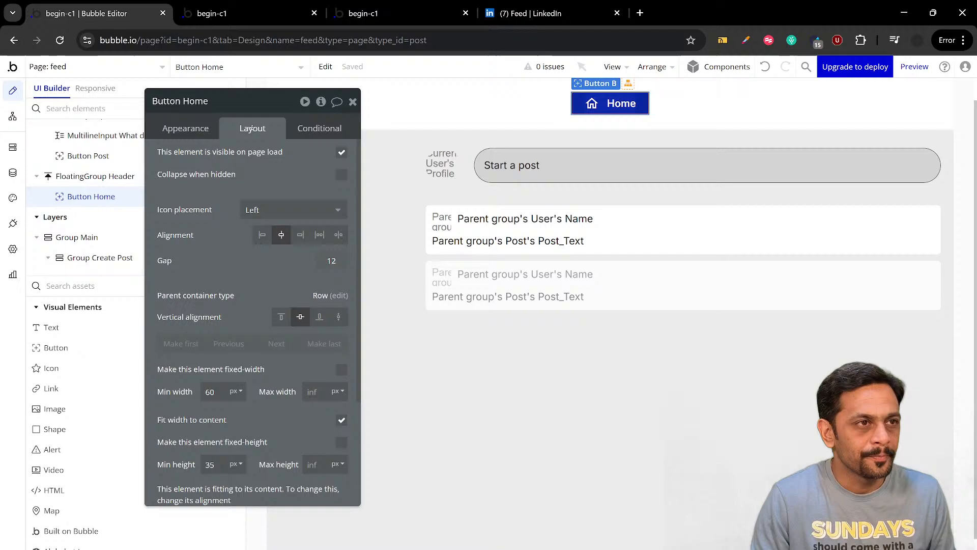
{"action": "left_click", "coordinate": [247, 210]}
{"action": "left_click", "coordinate": [256, 286]}
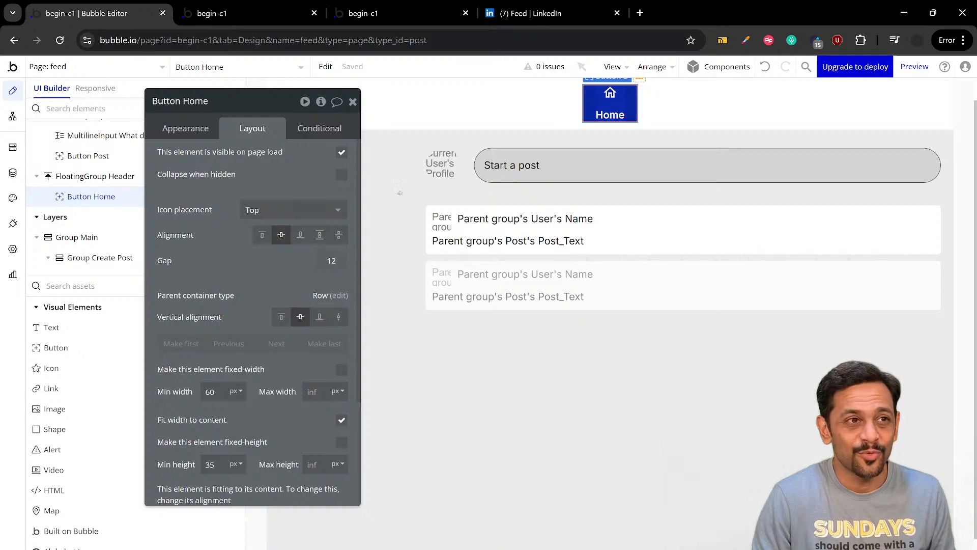
{"action": "left_click", "coordinate": [508, 19]}
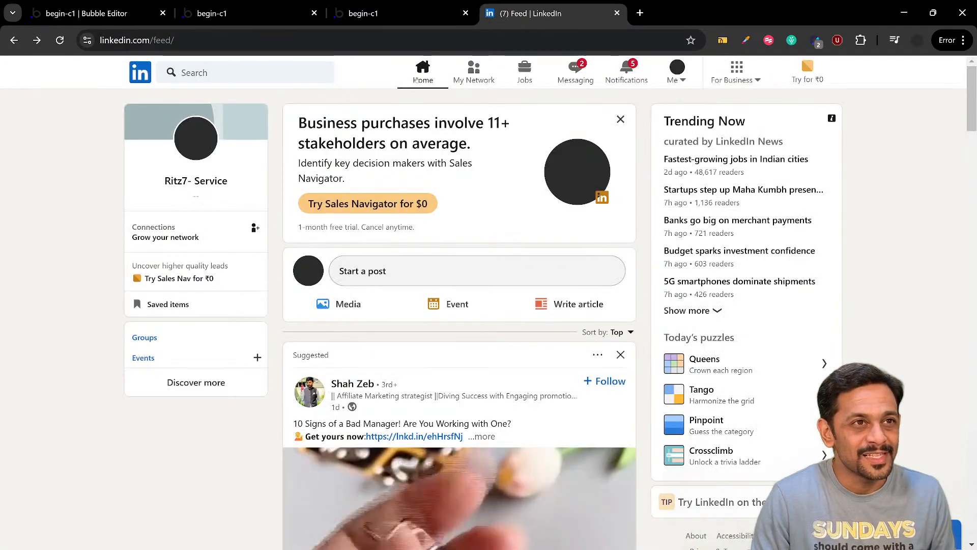
{"action": "left_click", "coordinate": [122, 15]}
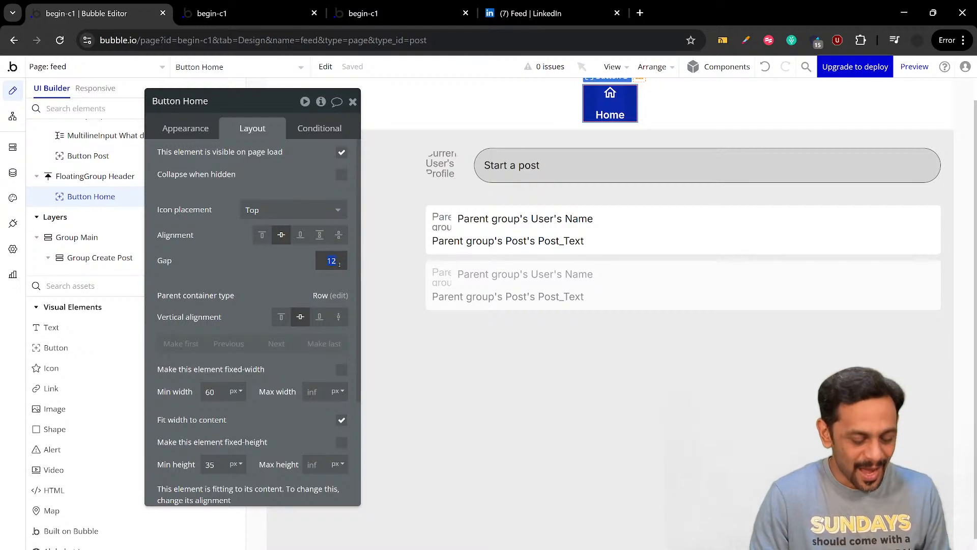
{"action": "left_click", "coordinate": [294, 256]}
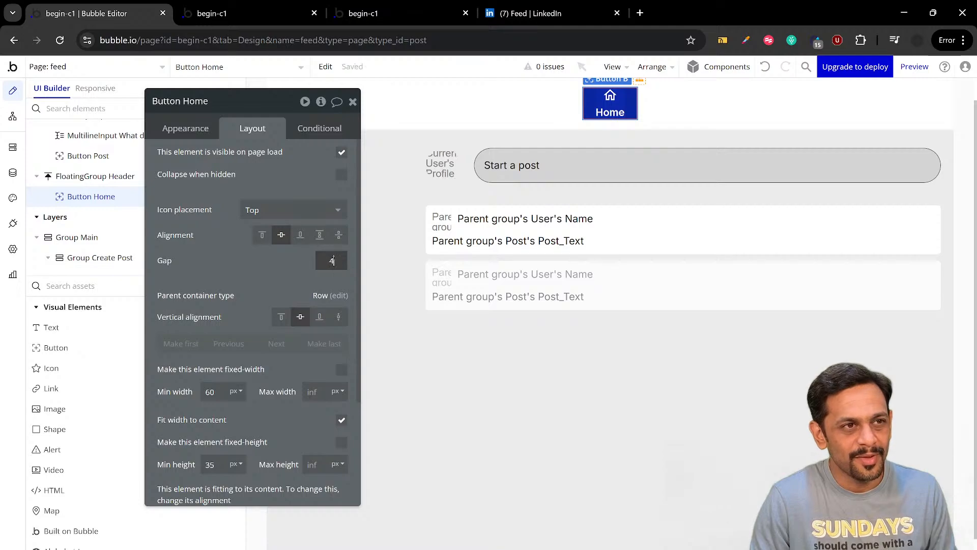
{"action": "left_click", "coordinate": [316, 263]}
{"action": "type", "text": "2"}
{"action": "left_click", "coordinate": [289, 265]}
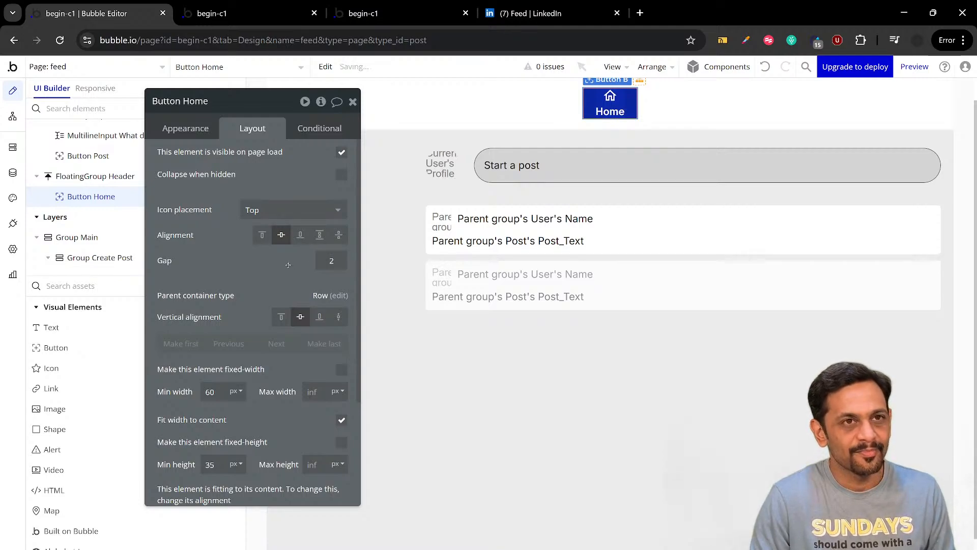
Compare with LinkedIn's Home item, return to the Bubble editor, and set the Home button's background style to None
{"action": "left_click", "coordinate": [185, 127]}
{"action": "left_click", "coordinate": [547, 13]}
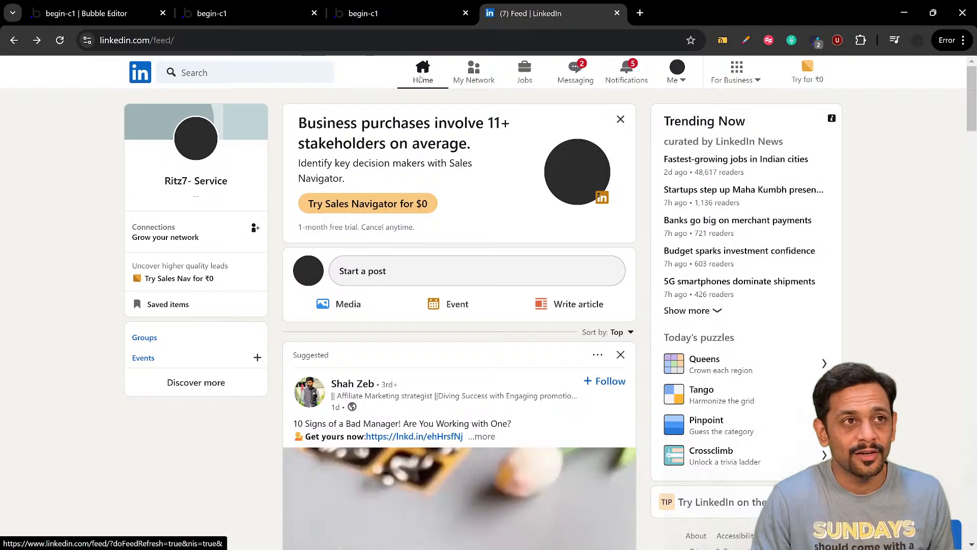
{"action": "left_click", "coordinate": [91, 13]}
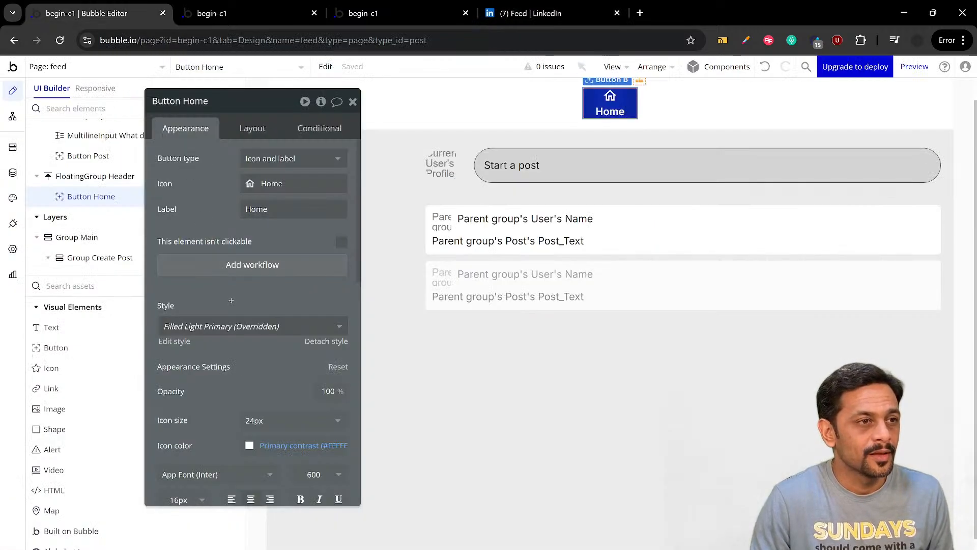
{"action": "scroll", "coordinate": [232, 305], "scroll_direction": "down", "scroll_amount": 5}
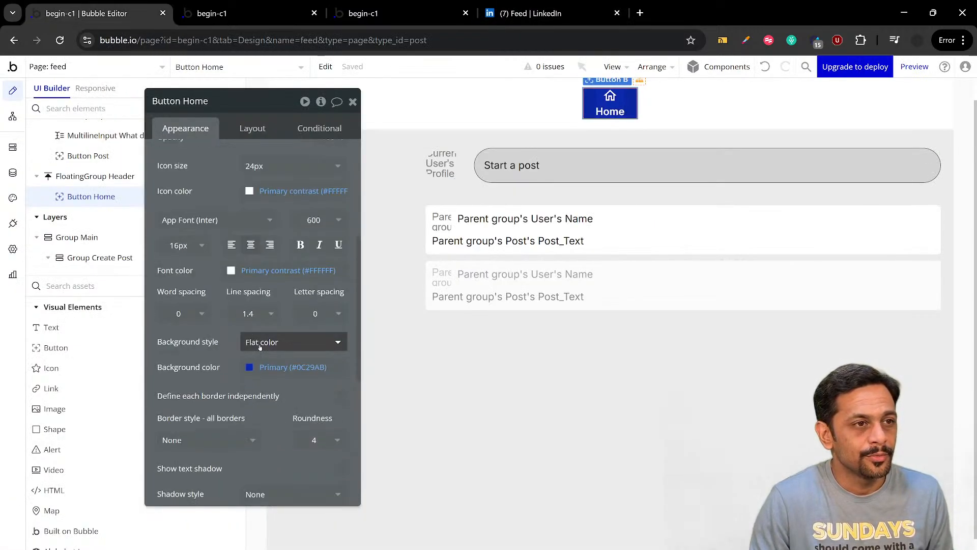
{"action": "left_click", "coordinate": [285, 342]}
{"action": "left_click", "coordinate": [259, 375]}
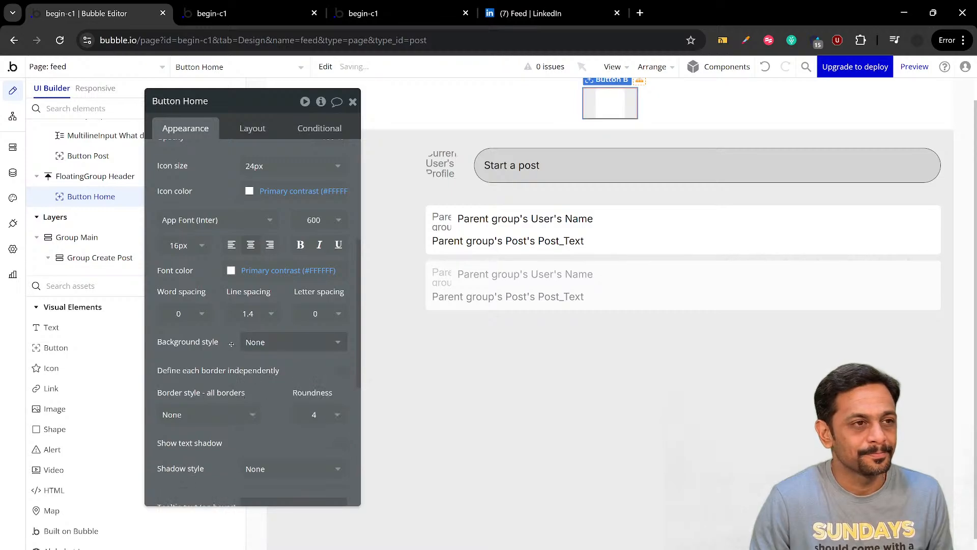
{"action": "scroll", "coordinate": [230, 328], "scroll_direction": "up", "scroll_amount": 3}
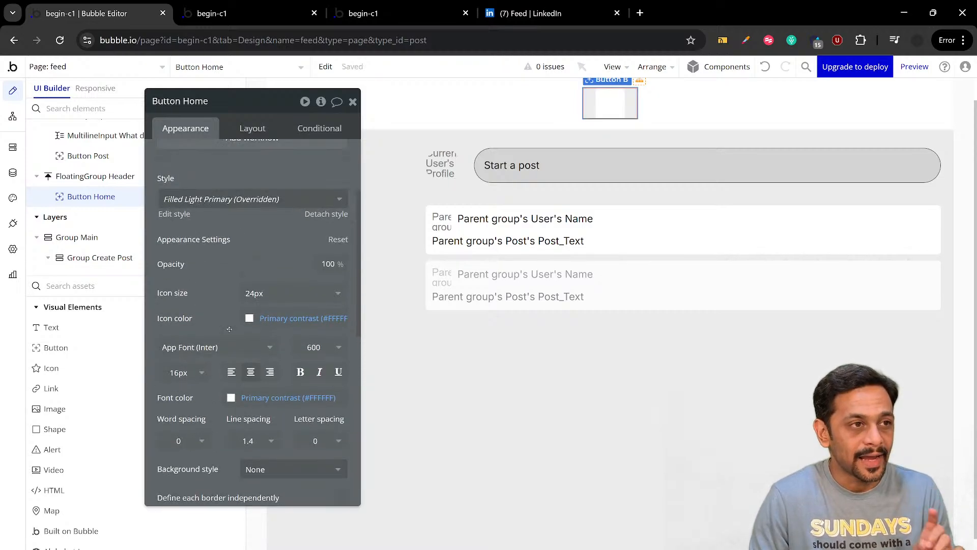
{"action": "scroll", "coordinate": [238, 331], "scroll_direction": "down", "scroll_amount": 3}
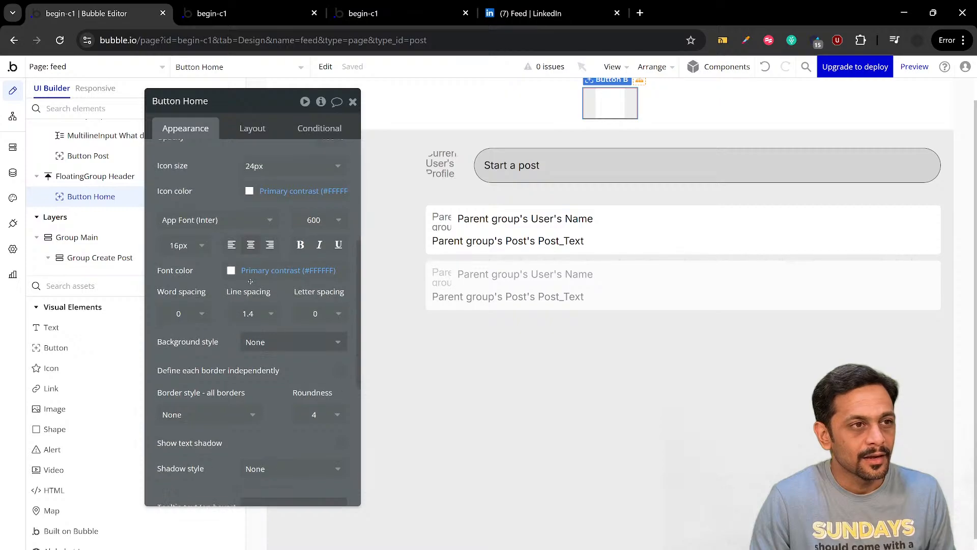
{"action": "scroll", "coordinate": [256, 342], "scroll_direction": "up", "scroll_amount": 5}
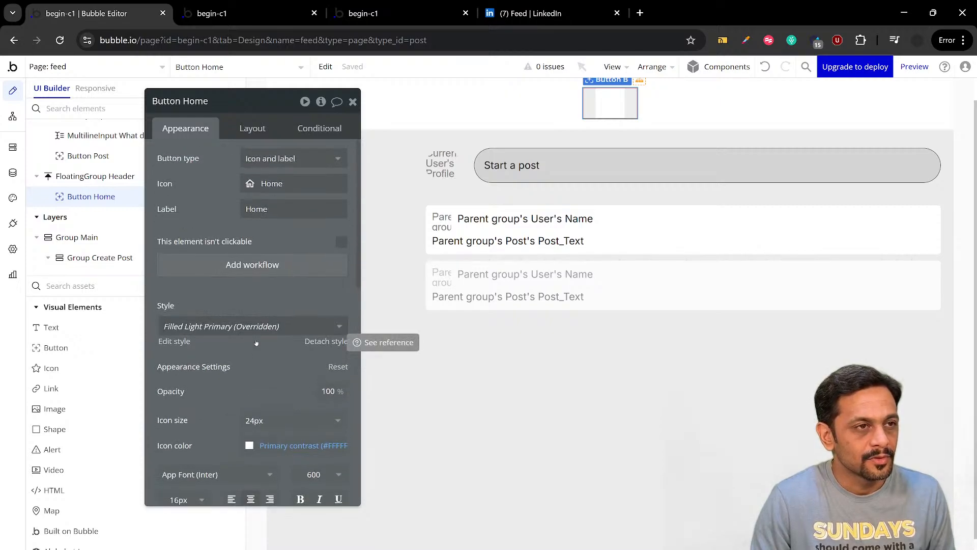
{"action": "left_click", "coordinate": [254, 128]}
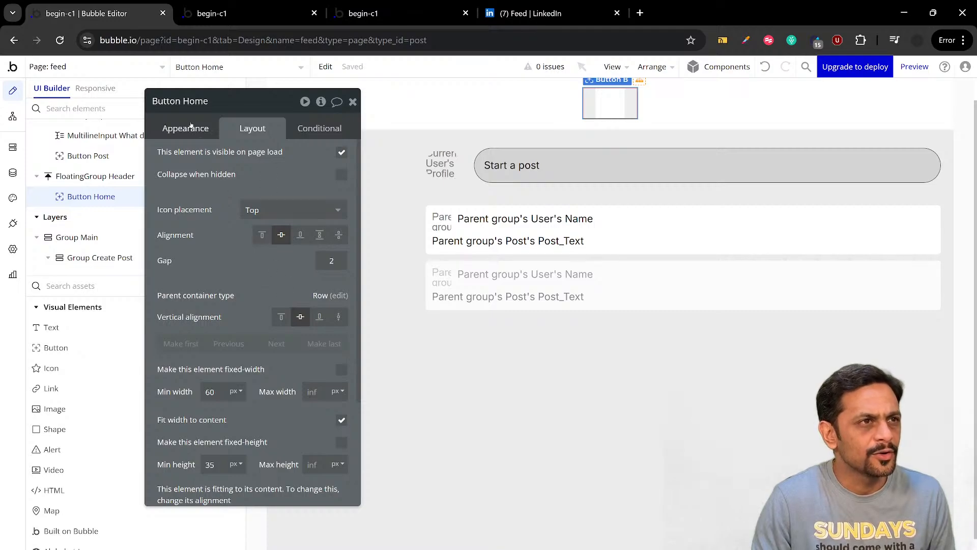
Set the Home button's icon color and font color to black (#000000)
{"action": "scroll", "coordinate": [242, 298], "scroll_direction": "down", "scroll_amount": 3}
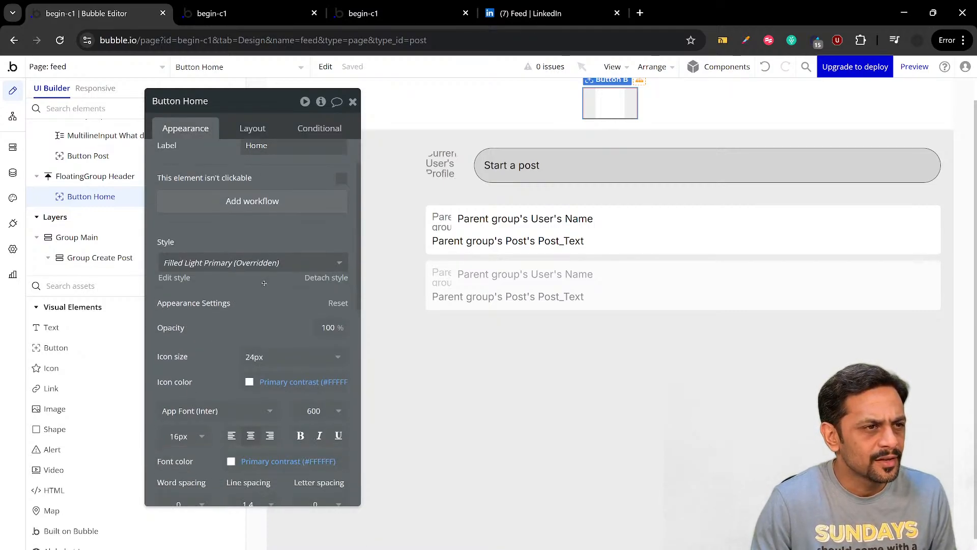
{"action": "left_click", "coordinate": [249, 319]}
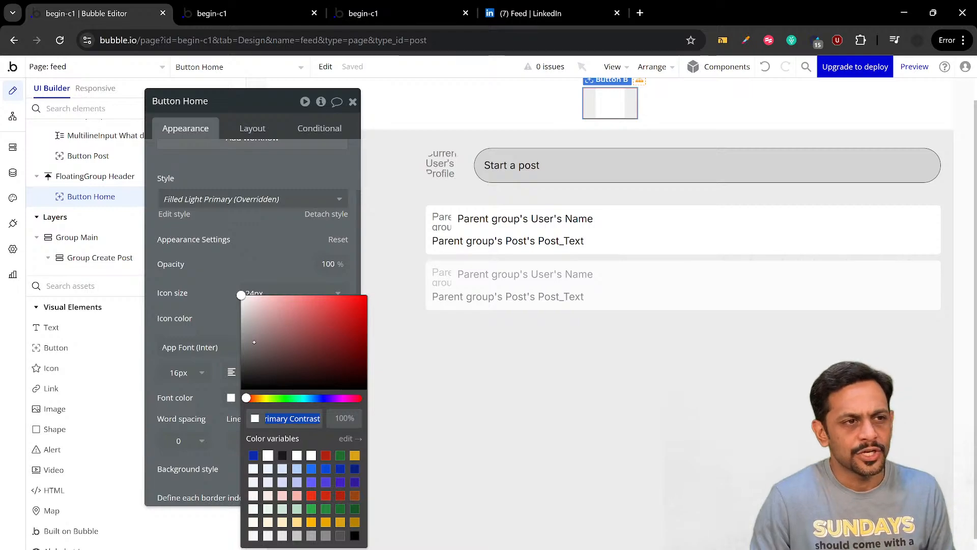
{"action": "left_click_drag", "start_coordinate": [253, 355], "coordinate": [222, 411]}
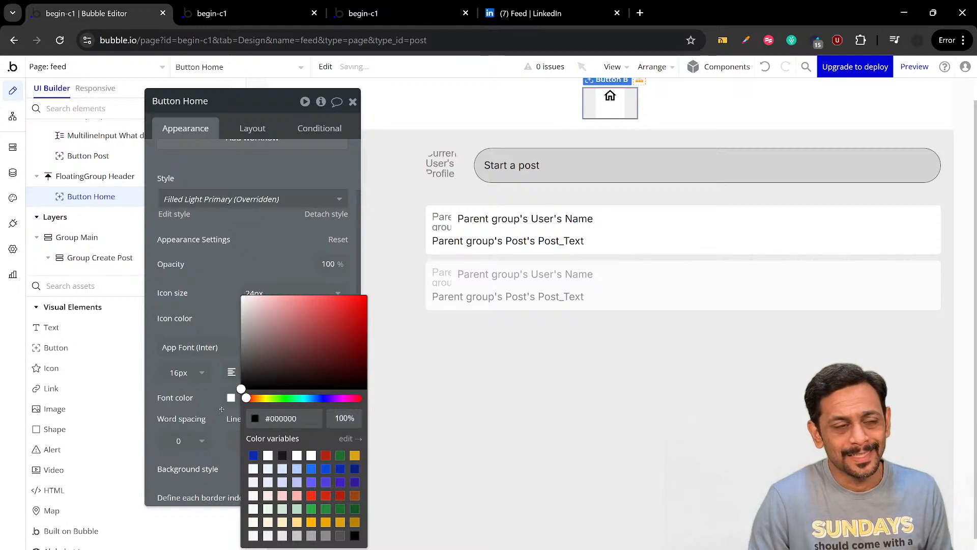
{"action": "left_click", "coordinate": [217, 334]}
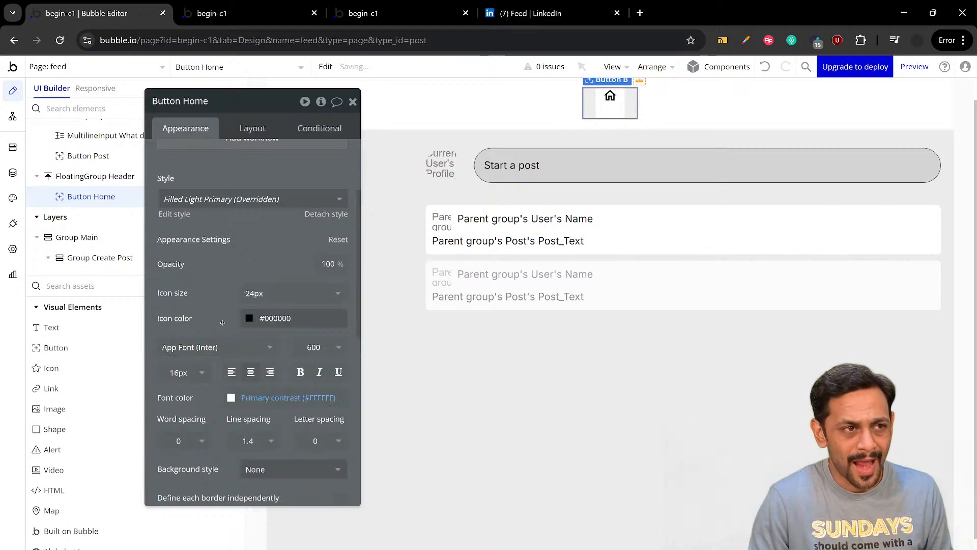
{"action": "left_click", "coordinate": [251, 398]}
{"action": "left_click_drag", "start_coordinate": [244, 377], "coordinate": [213, 399]}
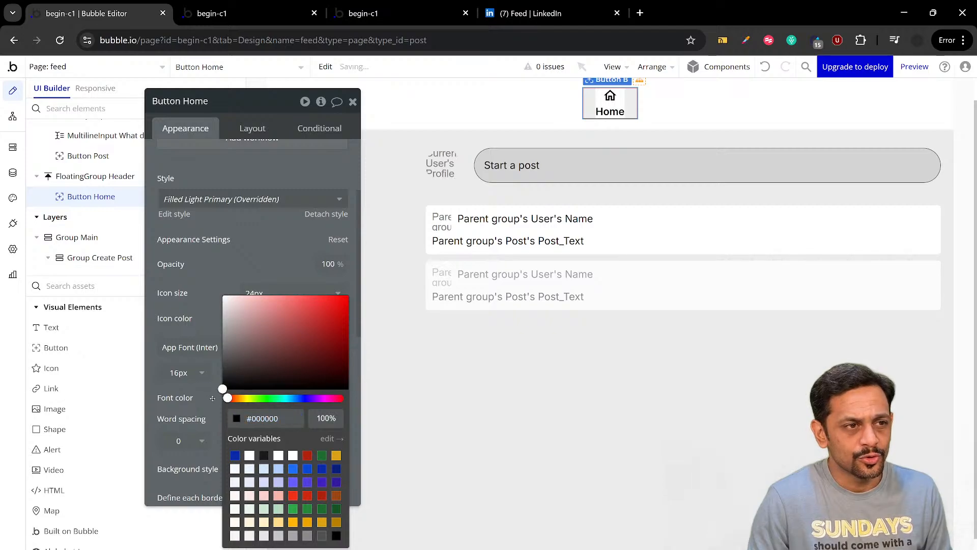
{"action": "left_click", "coordinate": [234, 277]}
Compare with LinkedIn's header, return to the Bubble editor, and duplicate the Home button within the floating header
{"action": "left_click", "coordinate": [497, 14]}
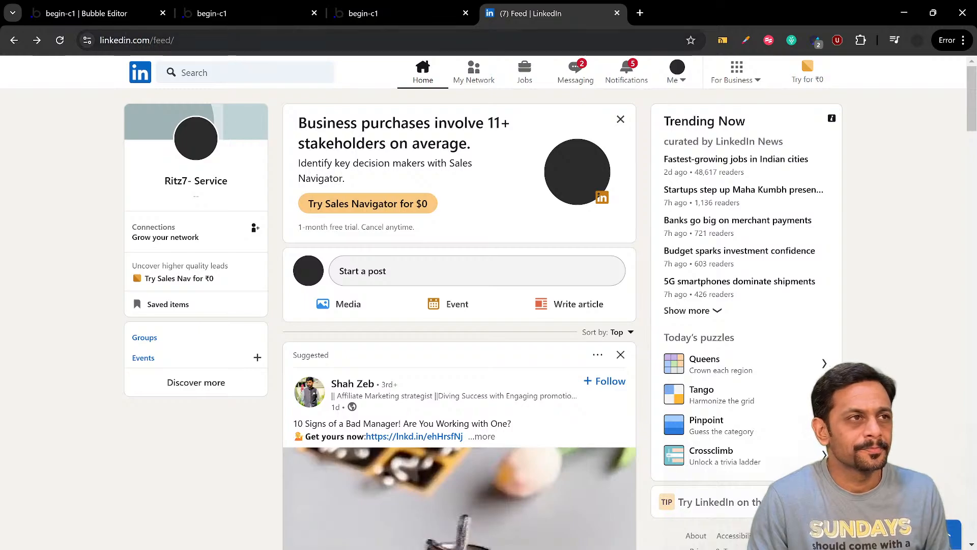
{"action": "left_click", "coordinate": [92, 14]}
{"action": "scroll", "coordinate": [261, 240], "scroll_direction": "up", "scroll_amount": 3}
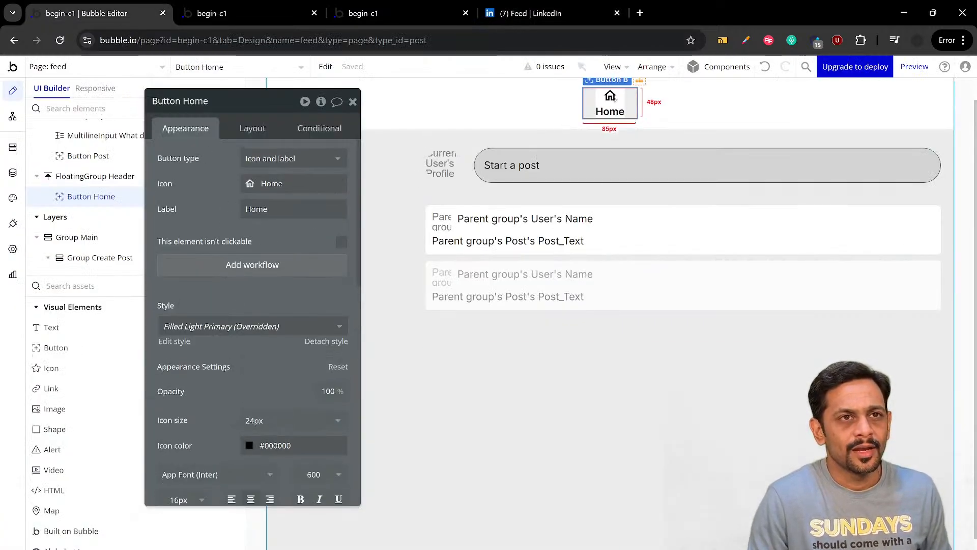
{"action": "key", "text": "ctrl+c"}
{"action": "key", "text": "ctrl+v"}
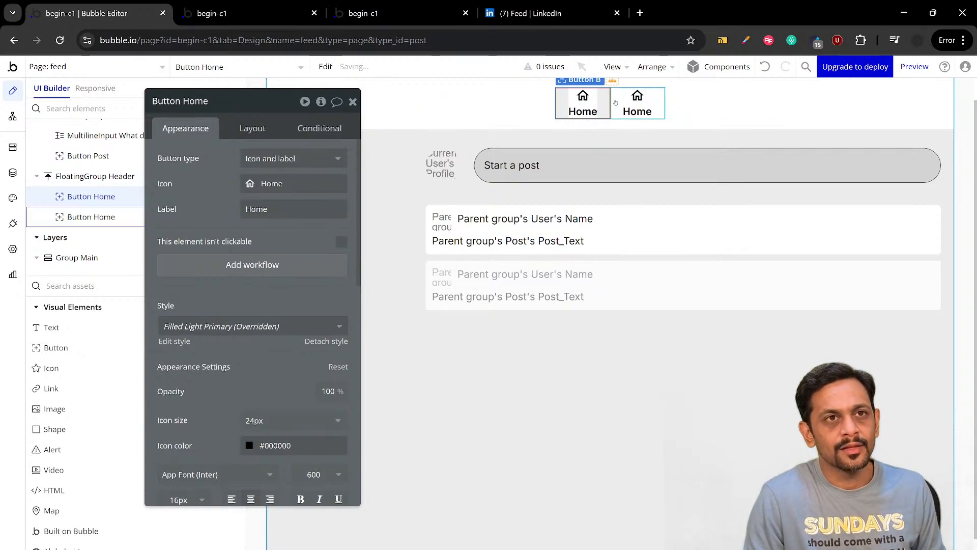
Check LinkedIn's header for the second item, return to the Bubble editor, and label the duplicated Home button My Network
{"action": "left_click", "coordinate": [538, 14]}
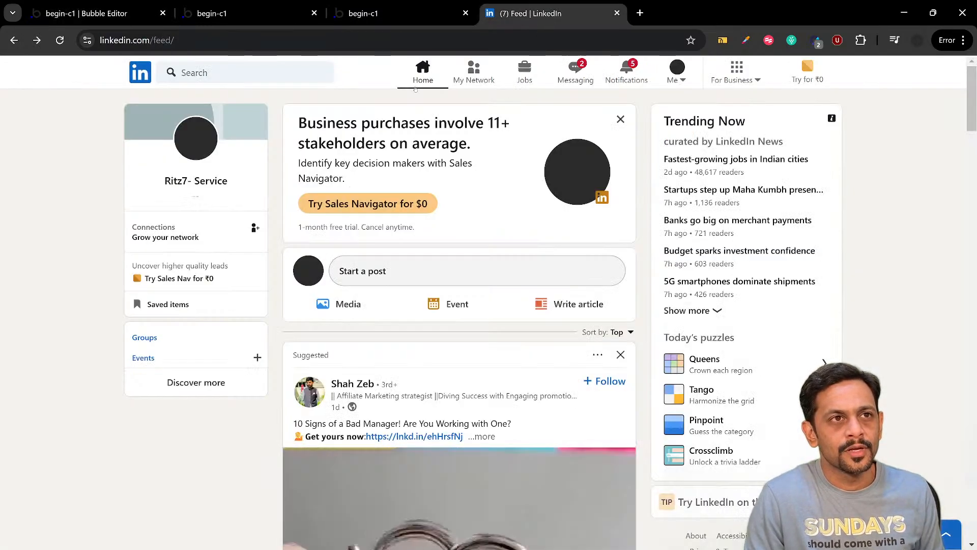
{"action": "left_click", "coordinate": [117, 16]}
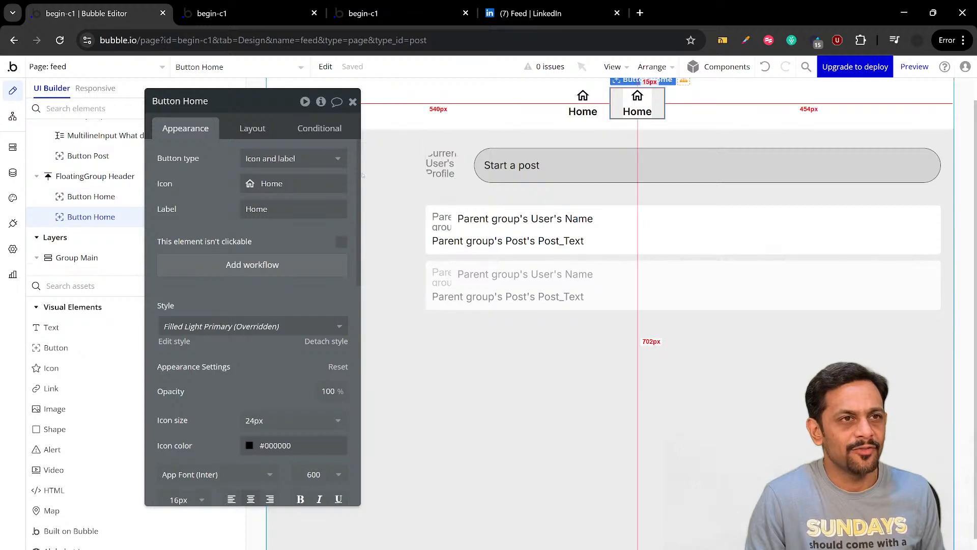
{"action": "double_click", "coordinate": [270, 209]}
{"action": "type", "text": "My Network"}
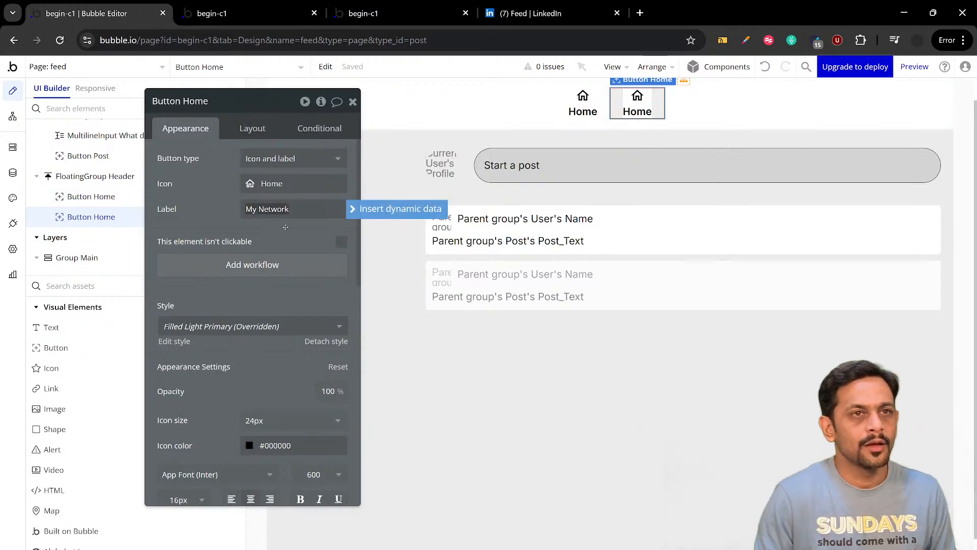
Set the My Network button's icon to the Material People_outline icon and duplicate the button in the header
{"action": "left_click", "coordinate": [270, 185]}
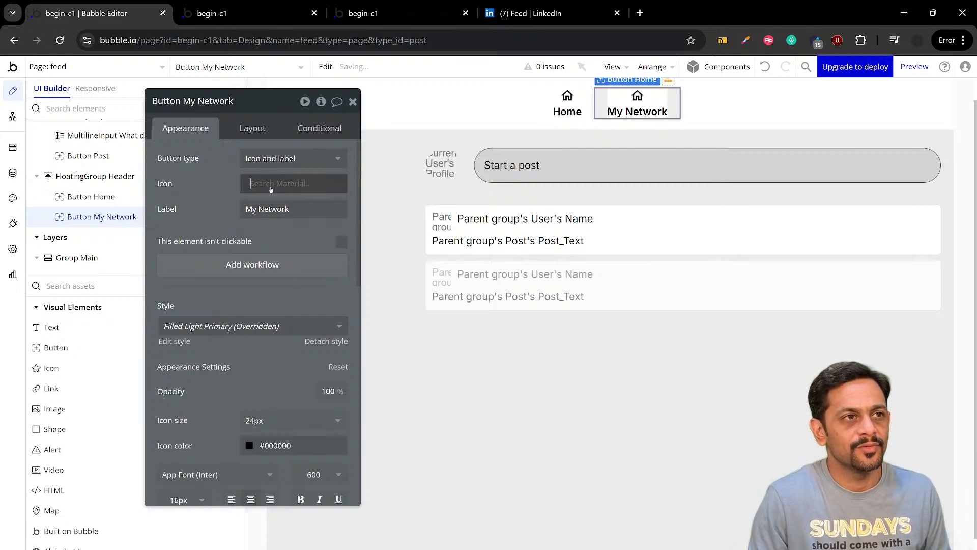
{"action": "type", "text": "peopl"}
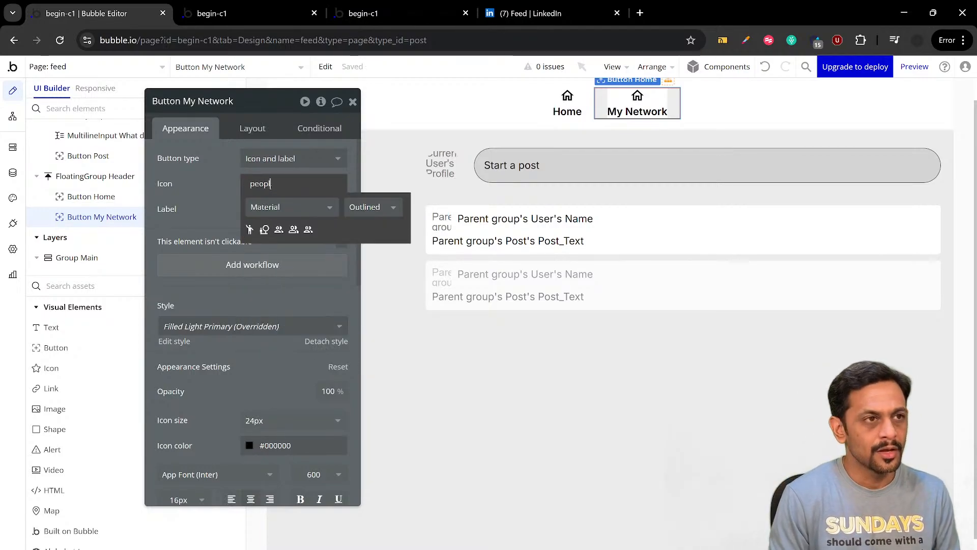
{"action": "type", "text": "e"}
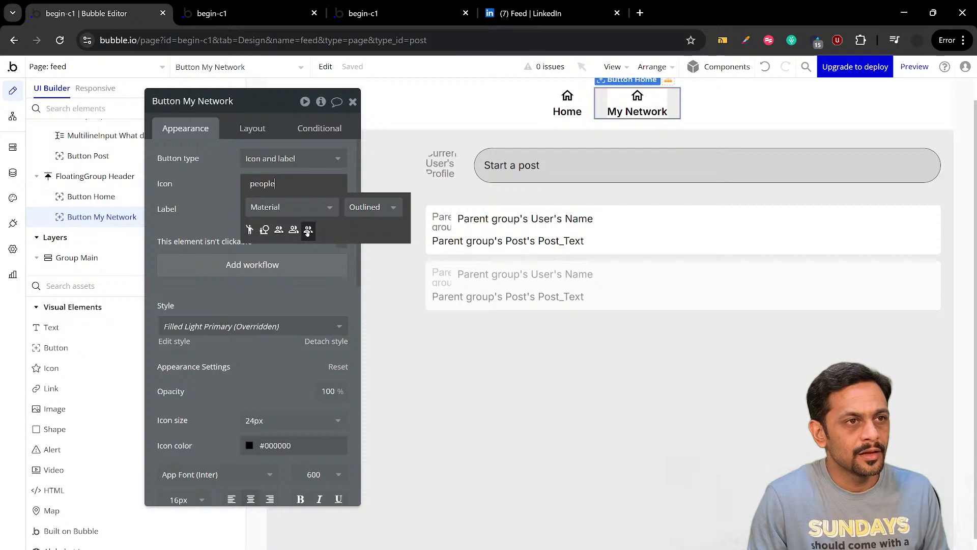
{"action": "left_click", "coordinate": [308, 229]}
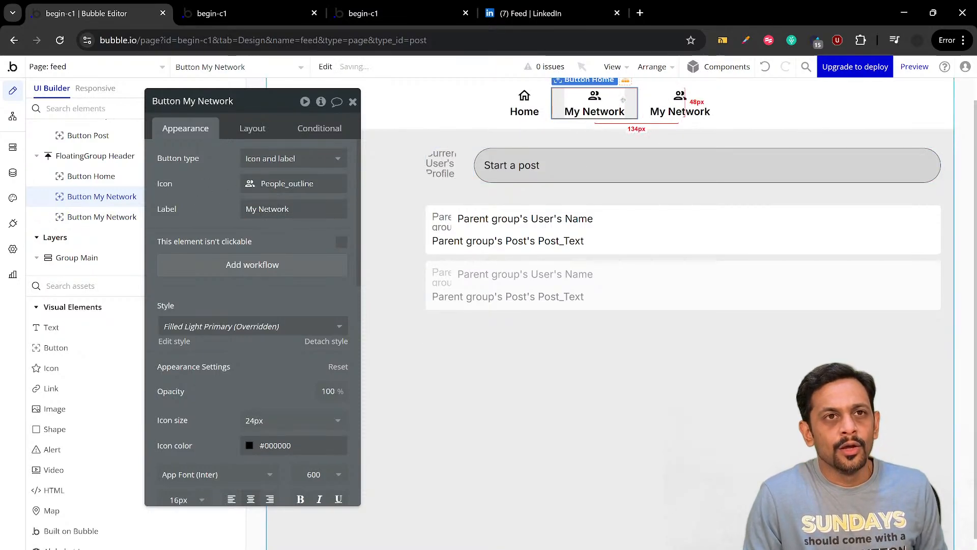
Check LinkedIn's header for the third item, return to the Bubble editor, and label the duplicated My Network button Jobs
{"action": "left_click", "coordinate": [540, 13]}
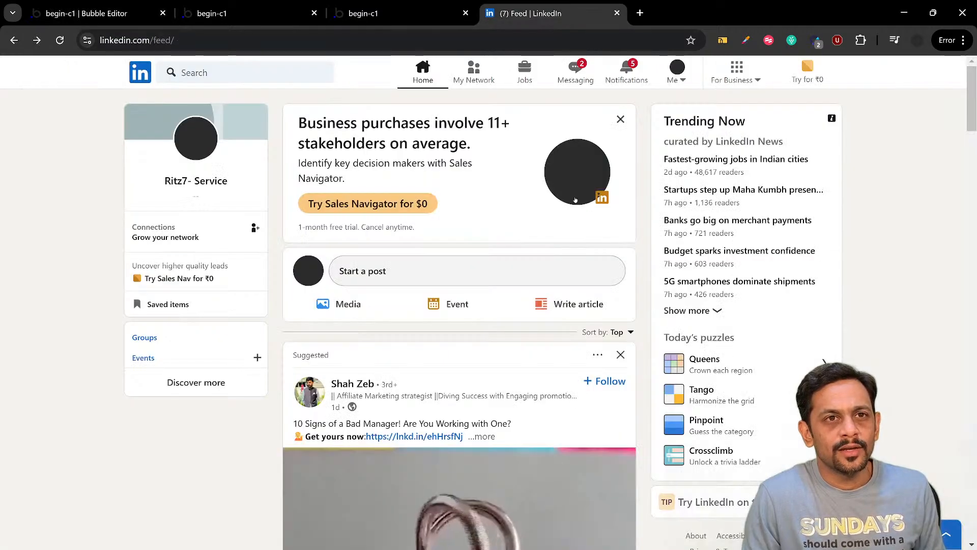
{"action": "left_click", "coordinate": [127, 13]}
{"action": "left_click", "coordinate": [284, 209]}
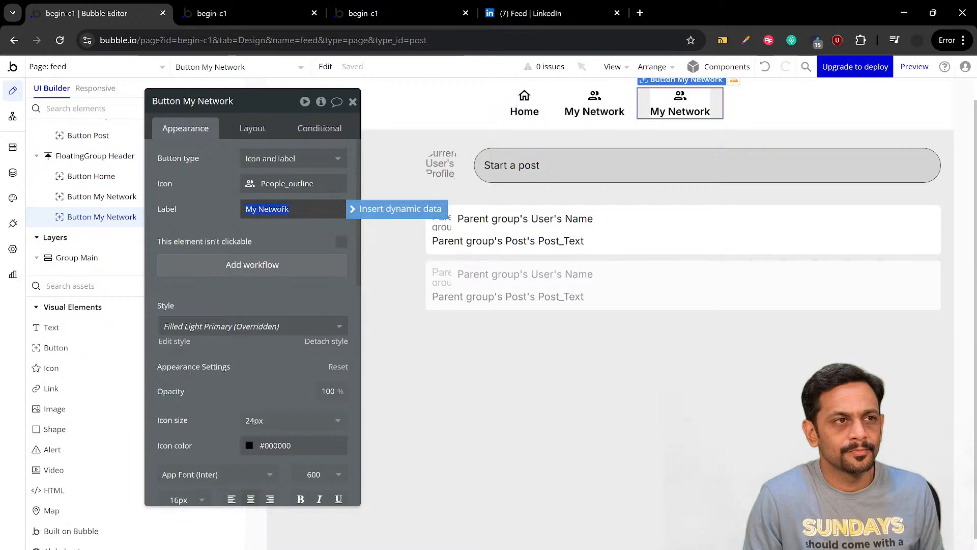
{"action": "type", "text": "Jobs"}
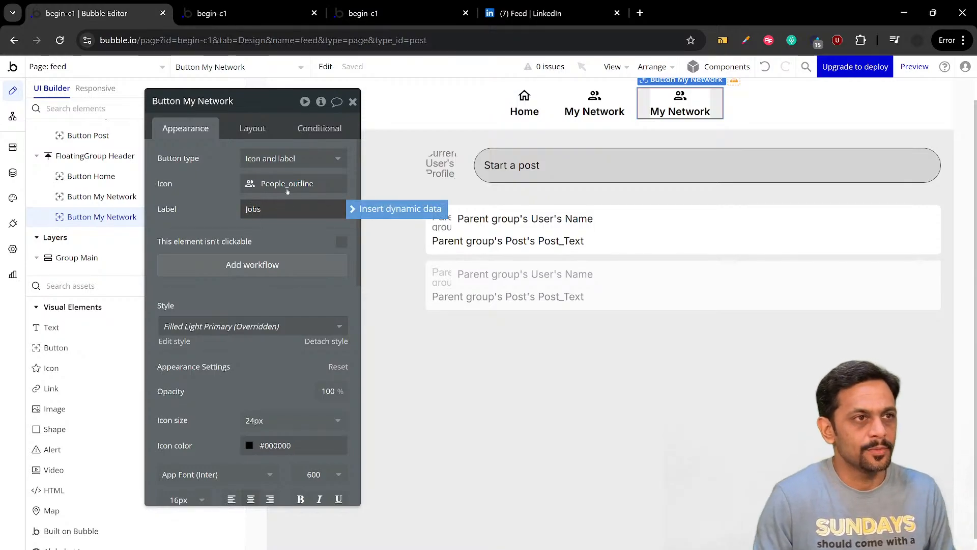
Search the Material icons for suitcase and work, and give the Jobs button the Work_outline icon
{"action": "left_click", "coordinate": [287, 189]}
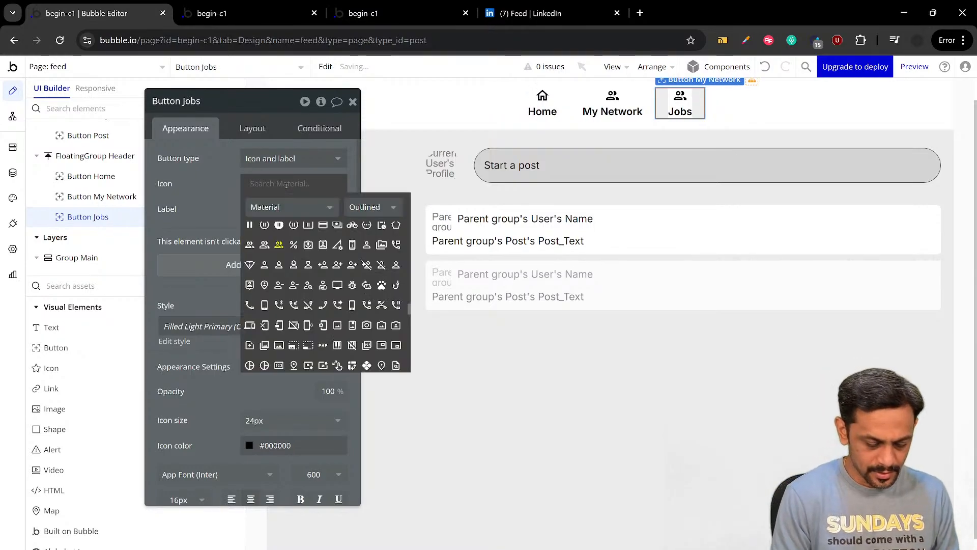
{"action": "type", "text": "suitcase"}
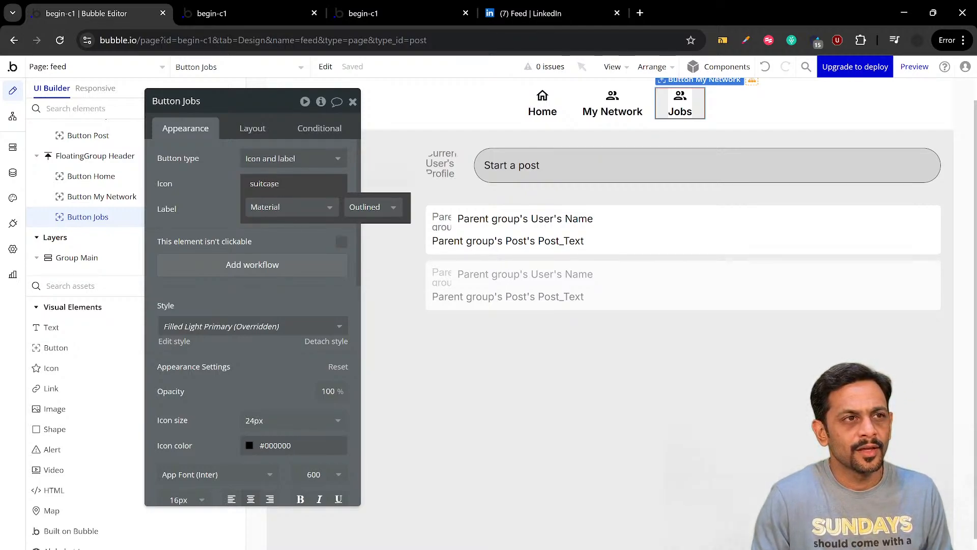
{"action": "left_click", "coordinate": [273, 185]}
{"action": "left_click", "coordinate": [272, 185]}
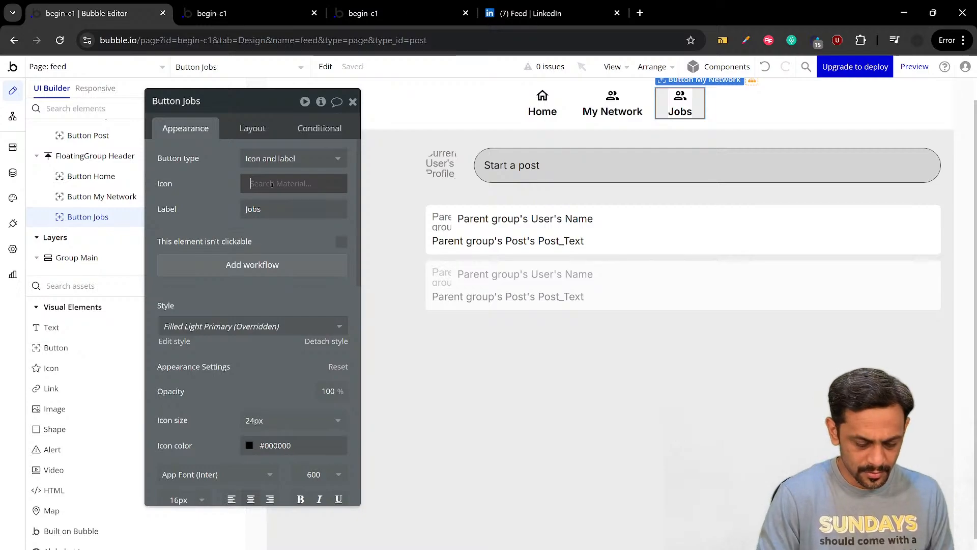
{"action": "type", "text": "work"}
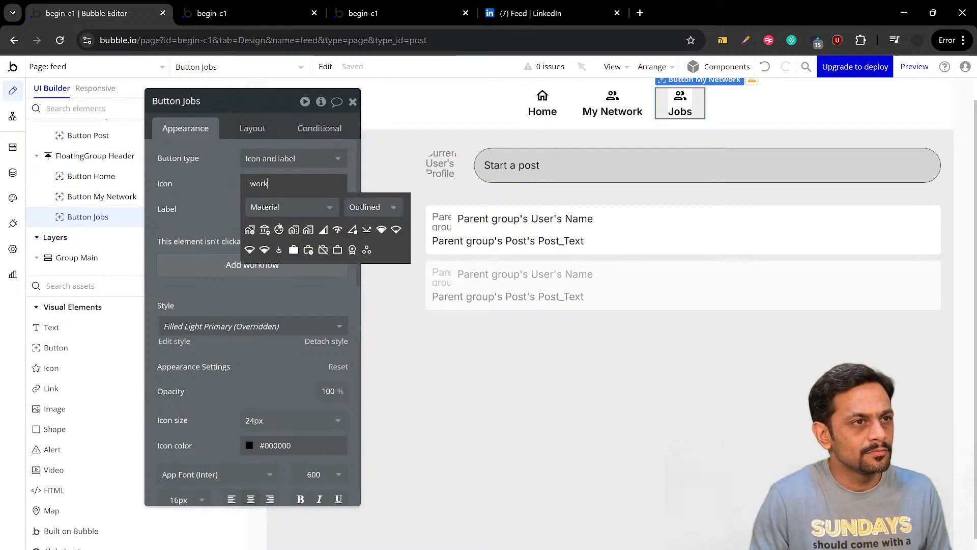
{"action": "left_click", "coordinate": [337, 249]}
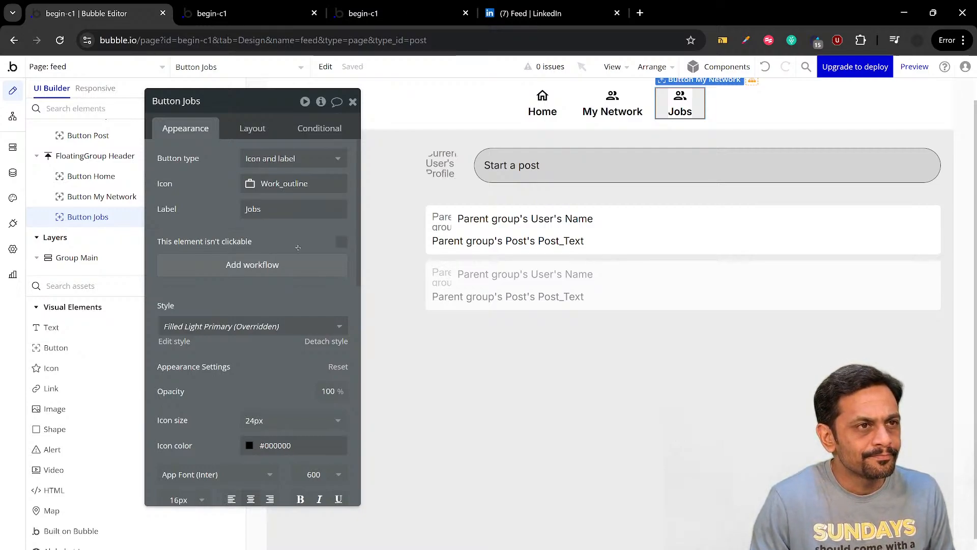
Compare with LinkedIn's header, return to the Bubble editor, and duplicate the Jobs button
{"action": "left_click", "coordinate": [535, 13]}
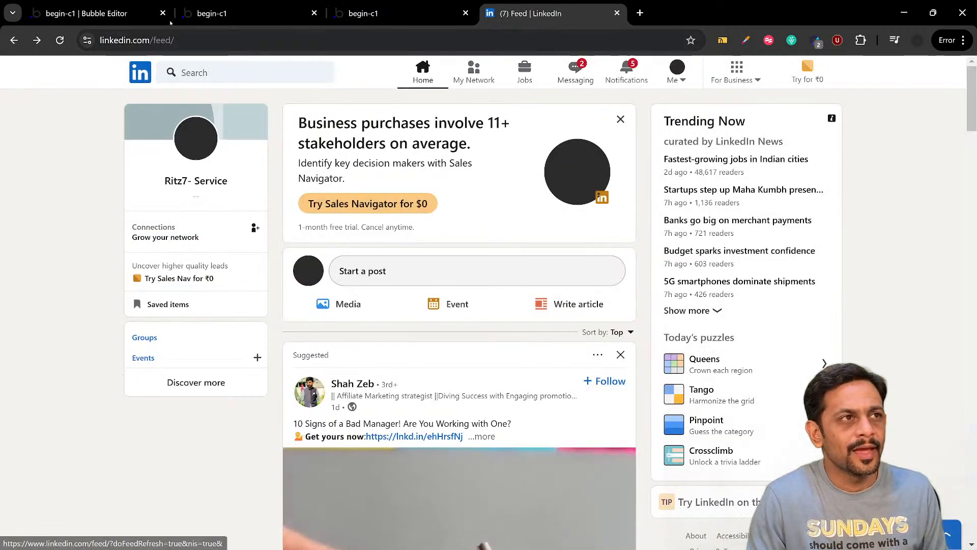
{"action": "left_click", "coordinate": [136, 19]}
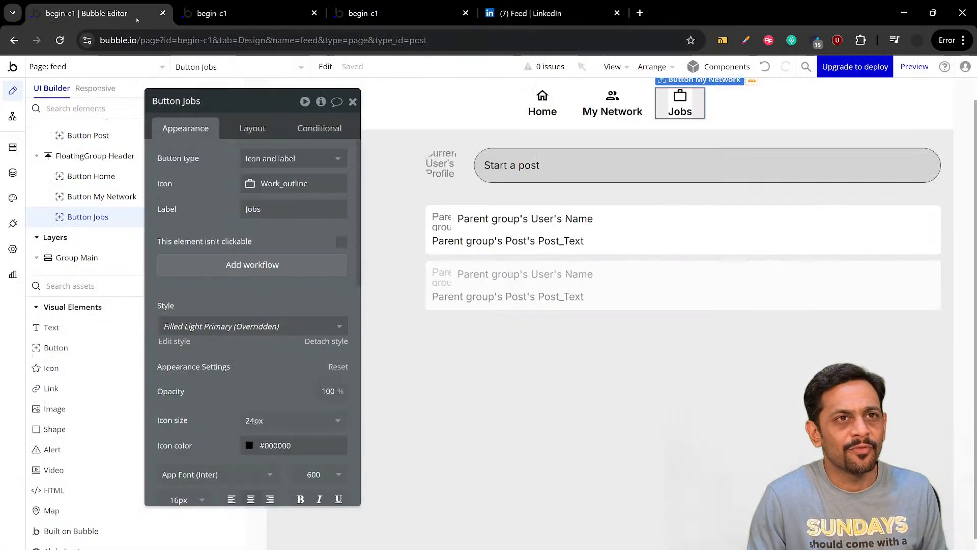
{"action": "left_click", "coordinate": [673, 110]}
{"action": "key", "text": "ctrl+c"}
{"action": "key", "text": "ctrl+v"}
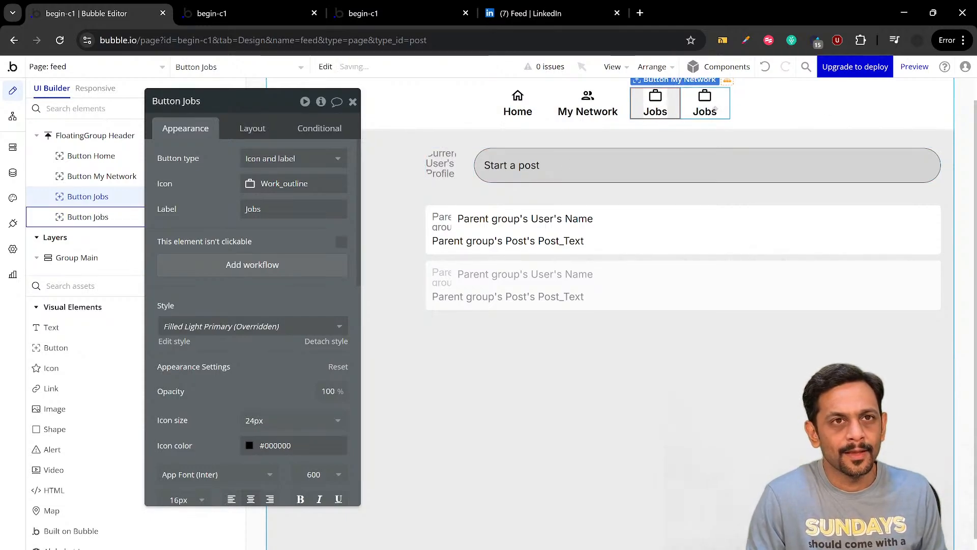
Give the duplicated Jobs button the Material Message icon and the label Messages
{"action": "left_click", "coordinate": [285, 184]}
{"action": "type", "text": "mes"}
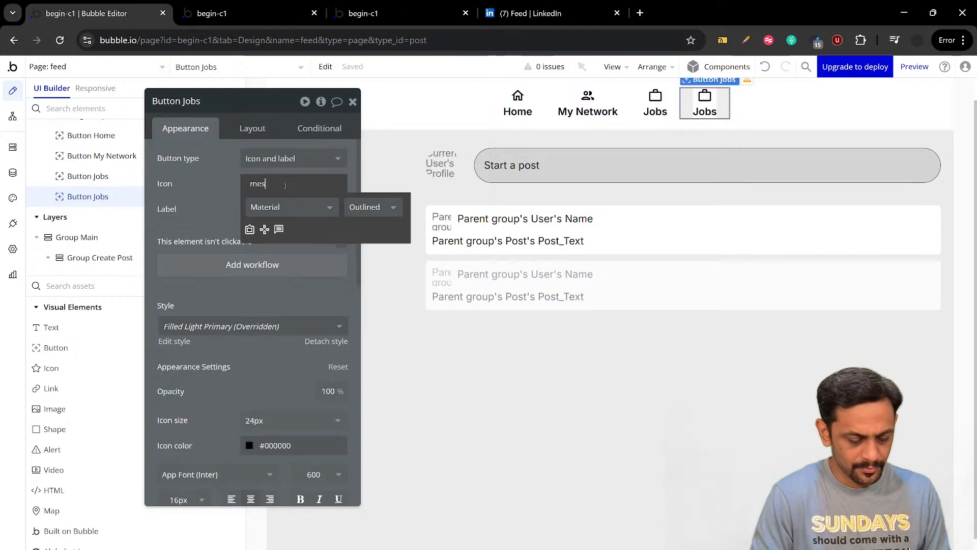
{"action": "type", "text": "sag"}
{"action": "left_click", "coordinate": [249, 229]}
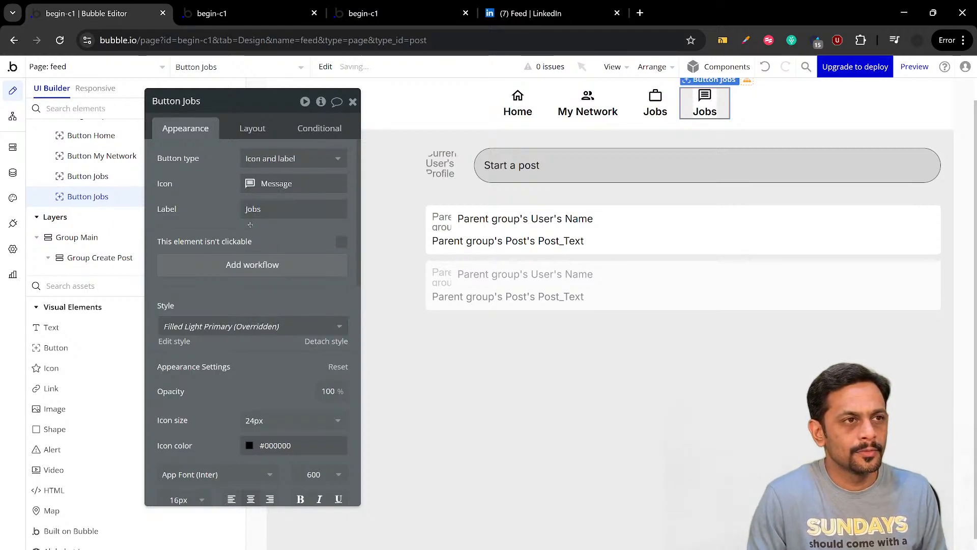
{"action": "double_click", "coordinate": [254, 209]}
{"action": "type", "text": "Messages"}
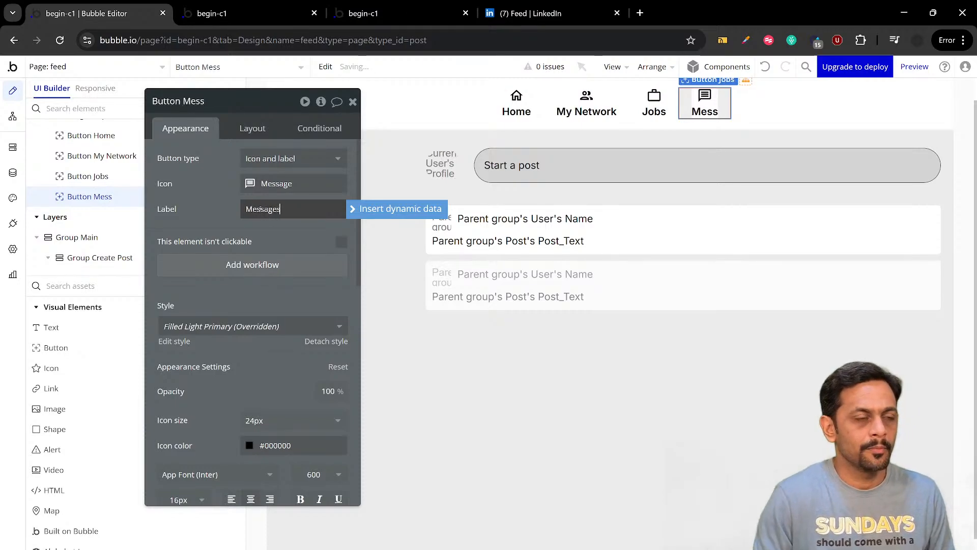
Check the messaging item's wording on LinkedIn, return to the Bubble editor, and change the Messages button's label to Messaging
{"action": "left_click", "coordinate": [531, 13]}
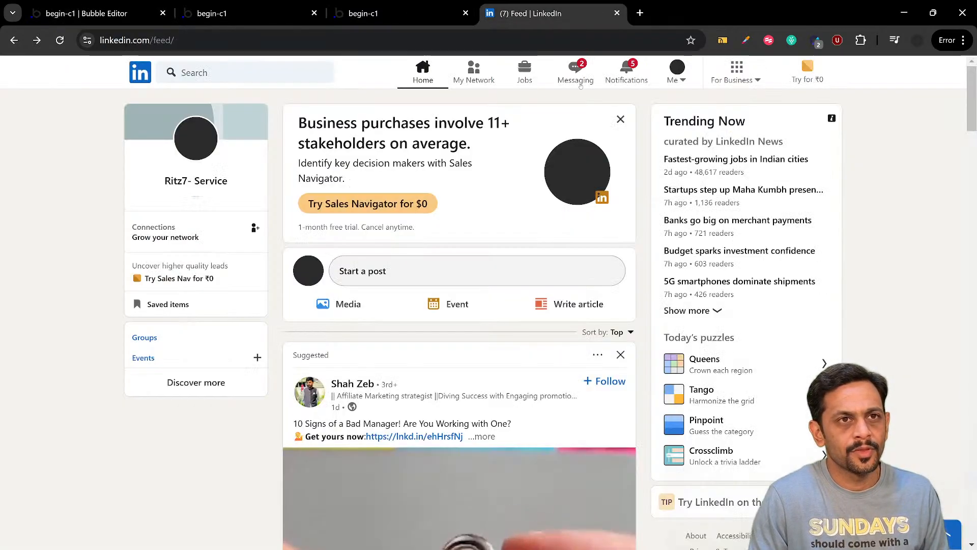
{"action": "left_click", "coordinate": [119, 13]}
{"action": "double_click", "coordinate": [292, 209]}
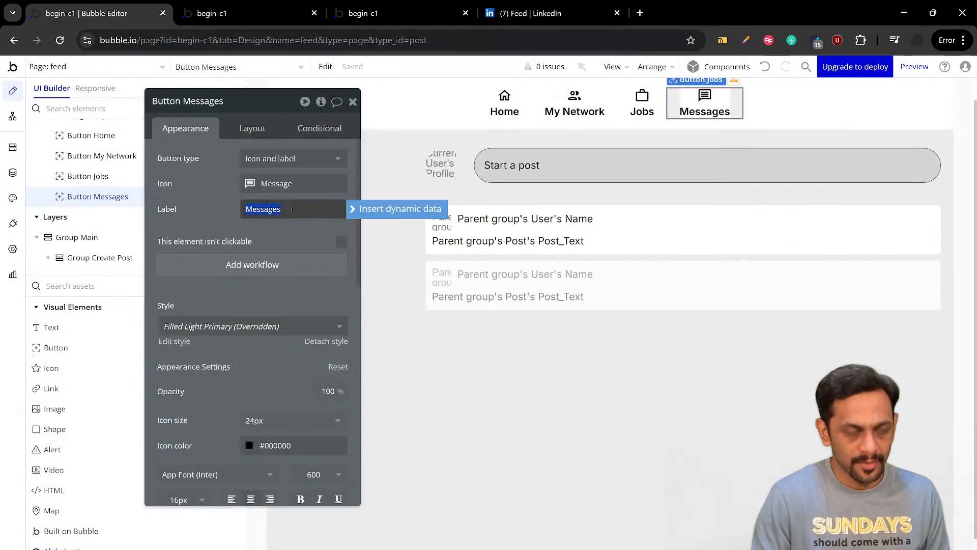
{"action": "type", "text": "ing"}
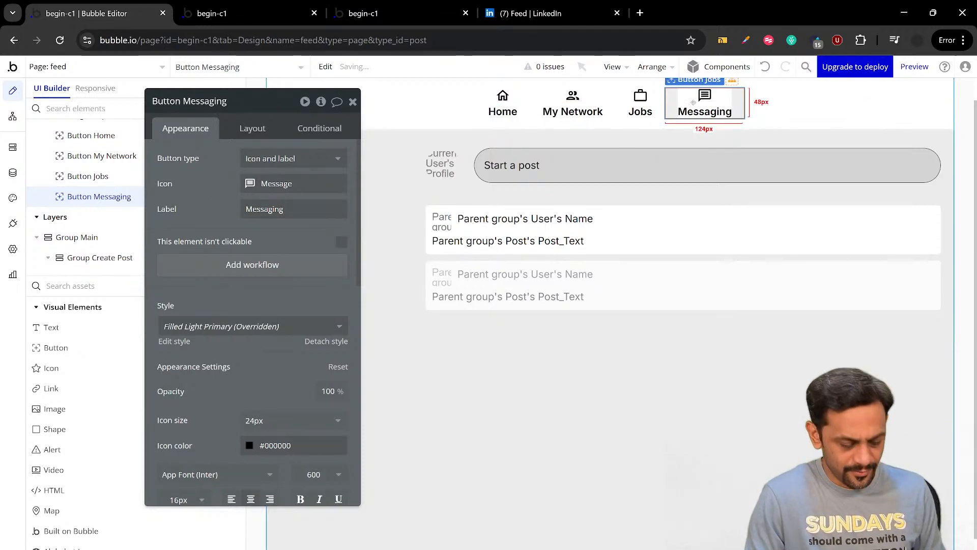
Duplicate the Messaging button and give the copy the Material Outlined Notifications icon and the label Notifications
{"action": "key", "text": "ctrl+c"}
{"action": "key", "text": "ctrl+v"}
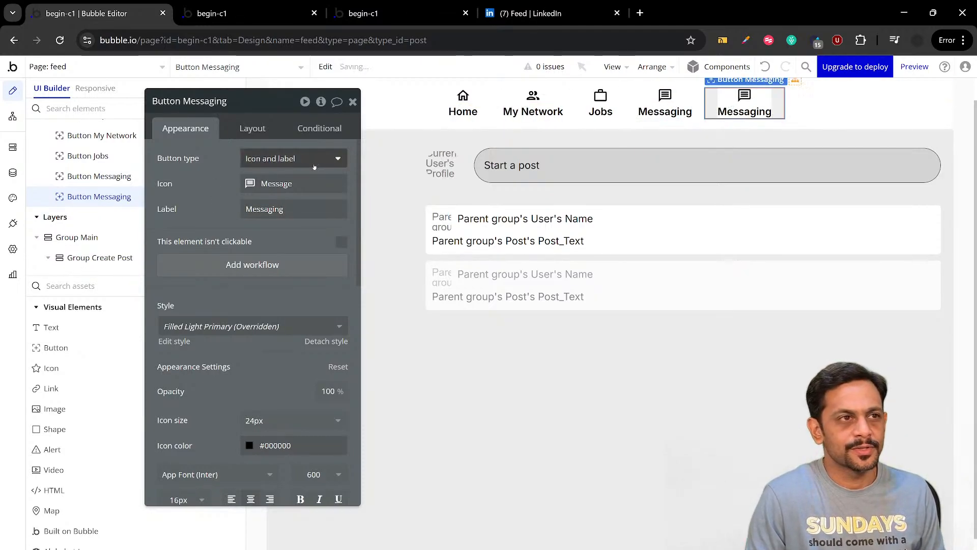
{"action": "left_click", "coordinate": [306, 182]}
{"action": "type", "text": "Notif"}
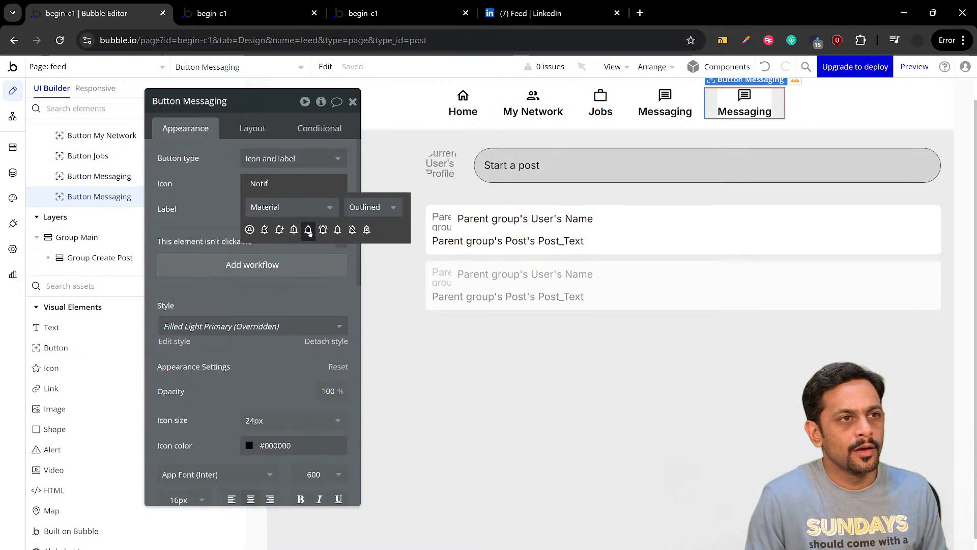
{"action": "left_click", "coordinate": [308, 230]}
{"action": "double_click", "coordinate": [280, 210]}
{"action": "type", "text": "No"}
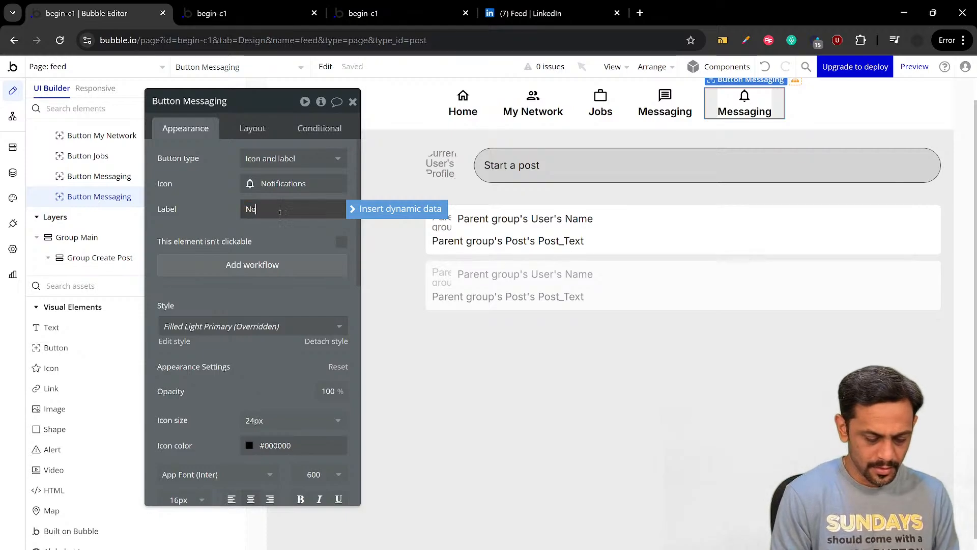
{"action": "type", "text": "tifications"}
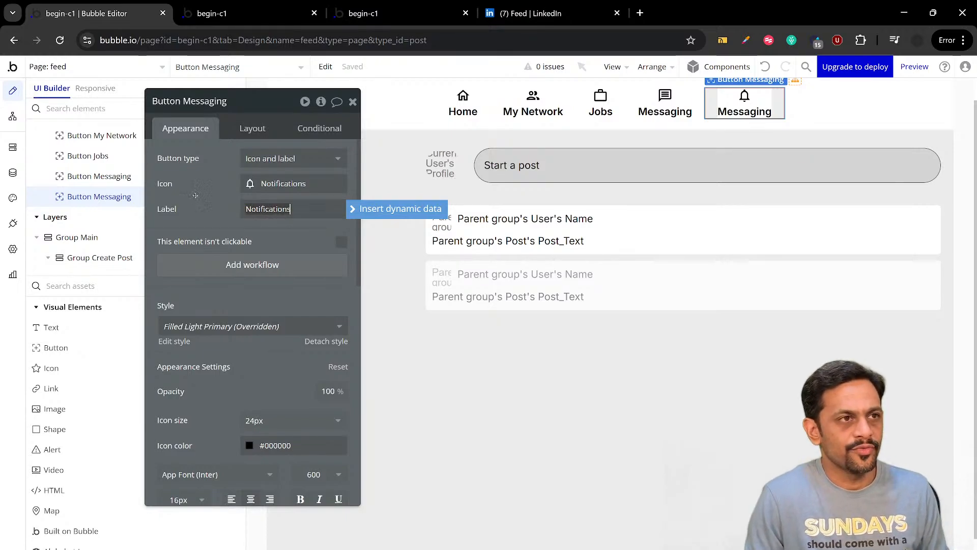
{"action": "left_click", "coordinate": [195, 195]}
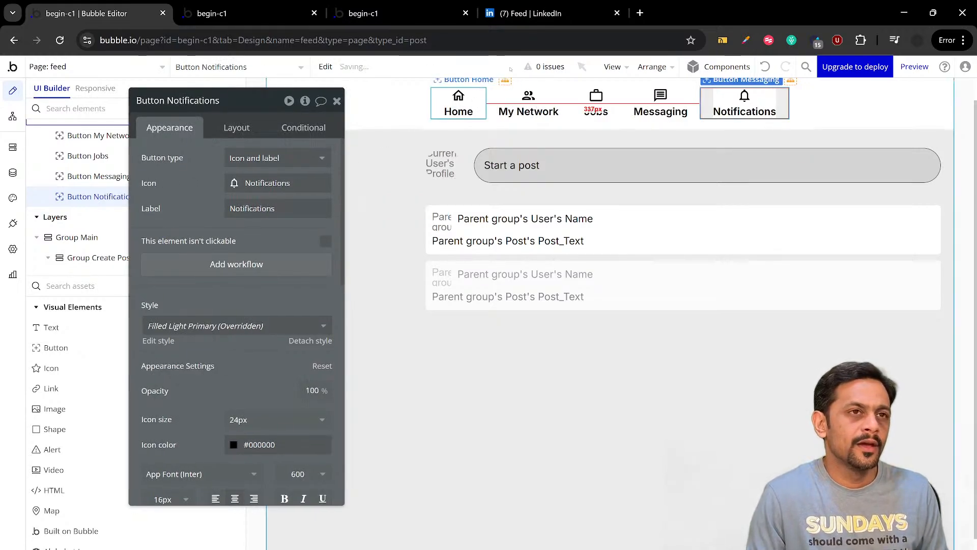
Compare with LinkedIn's header, return to the Bubble editor, and open the My Network button's appearance settings
{"action": "left_click", "coordinate": [514, 13]}
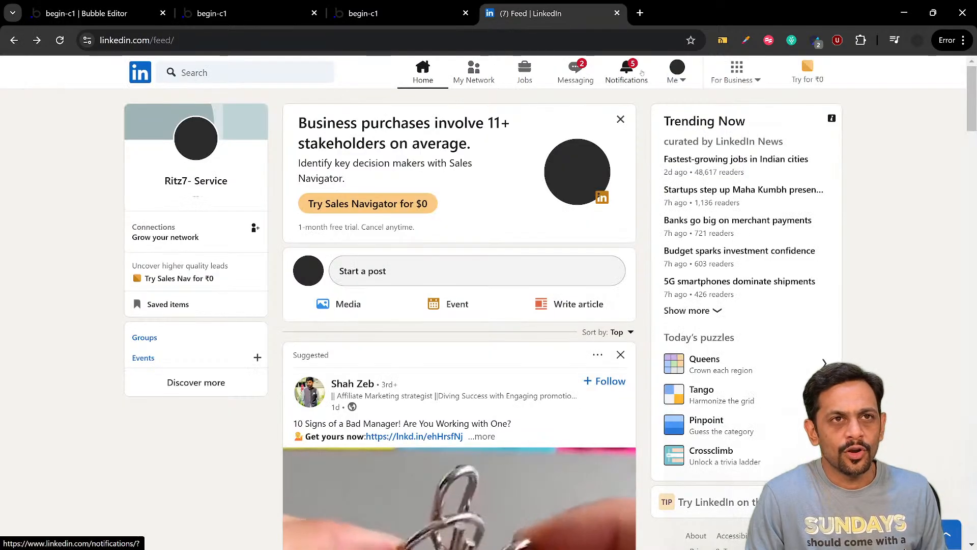
{"action": "left_click", "coordinate": [153, 15]}
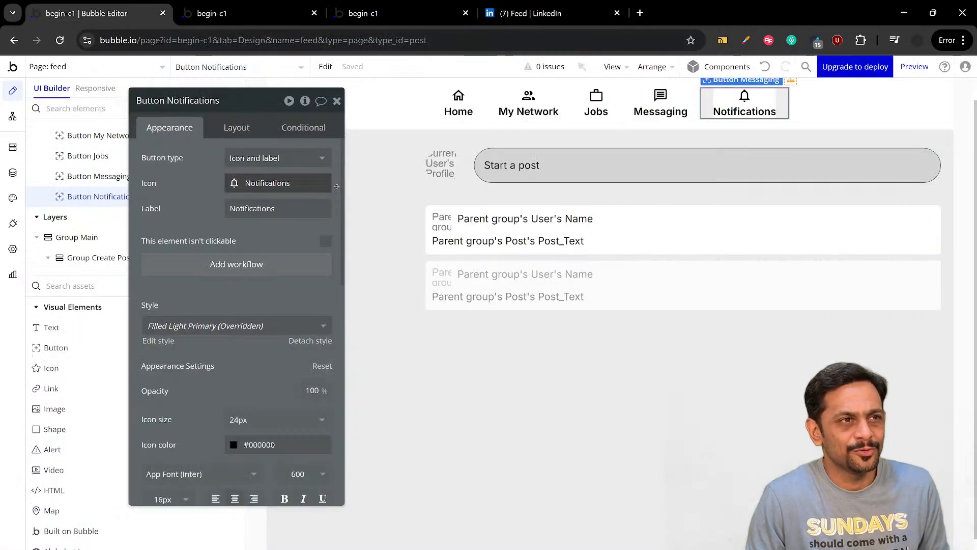
{"action": "left_click", "coordinate": [528, 104]}
{"action": "scroll", "coordinate": [221, 274], "scroll_direction": "down", "scroll_amount": 3}
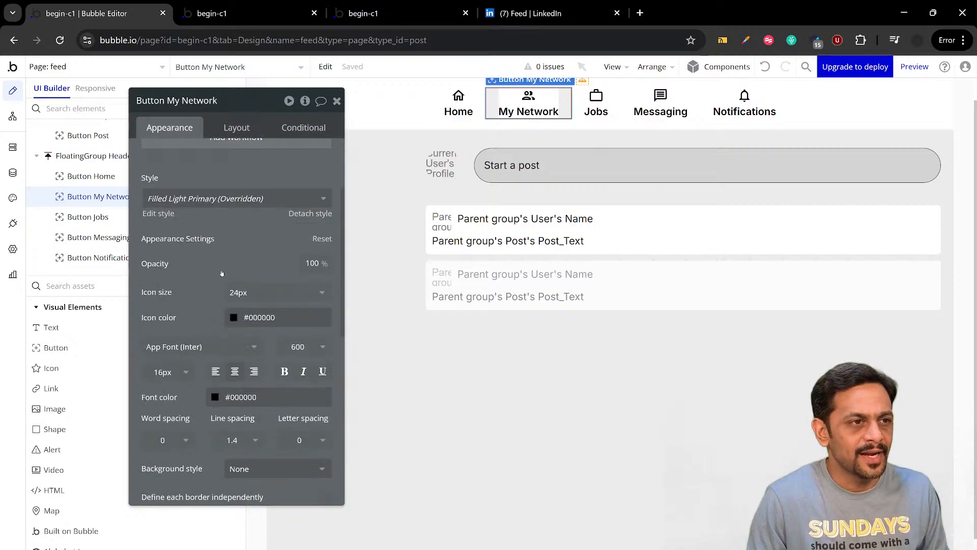
Set the My Network button's icon color to #2B2B2B
{"action": "left_click", "coordinate": [259, 254]}
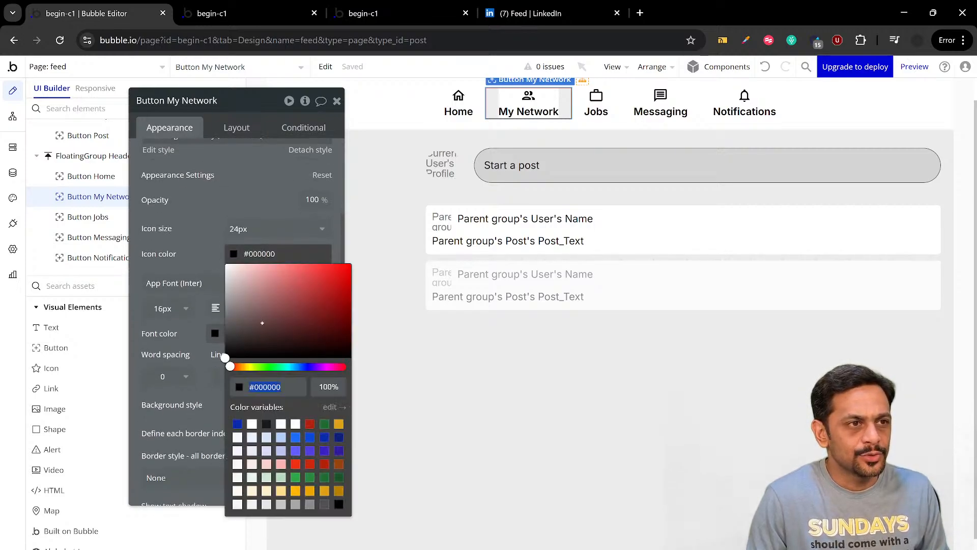
{"action": "left_click", "coordinate": [257, 255]}
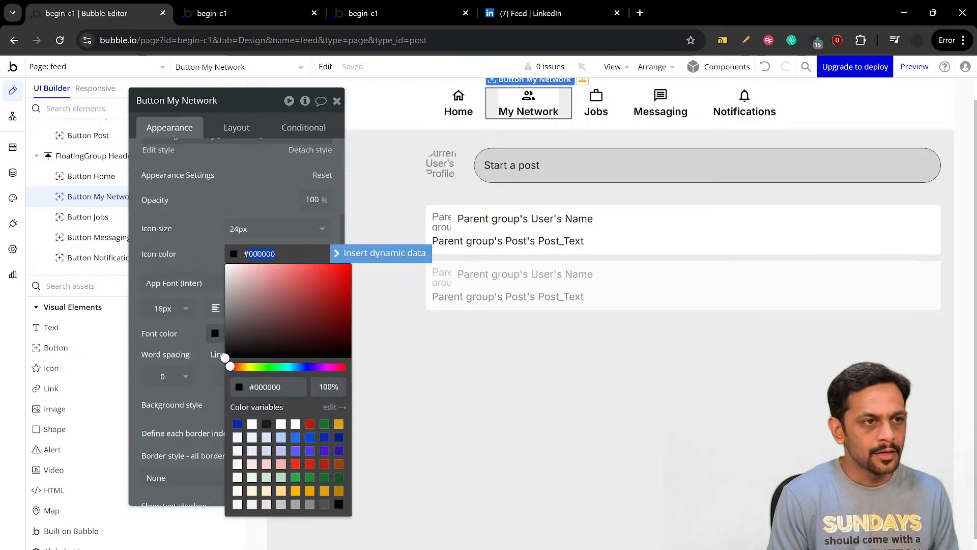
{"action": "type", "text": "2"}
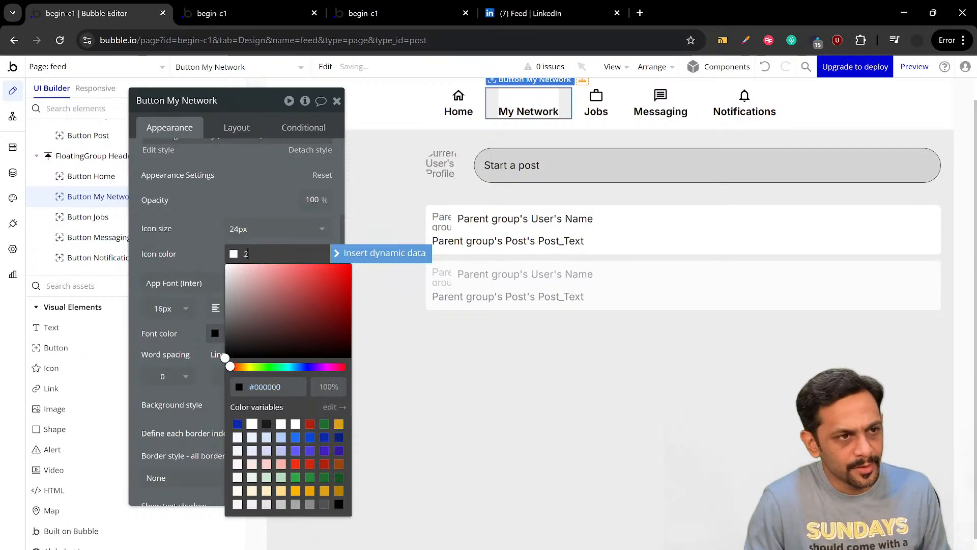
{"action": "left_click", "coordinate": [278, 387]}
{"action": "type", "text": "2b2b2"}
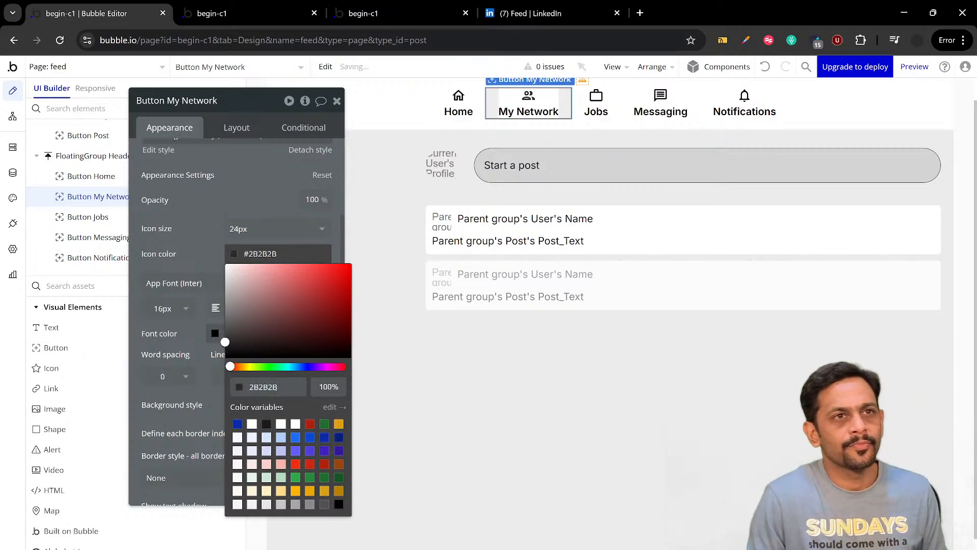
{"action": "left_click", "coordinate": [211, 245]}
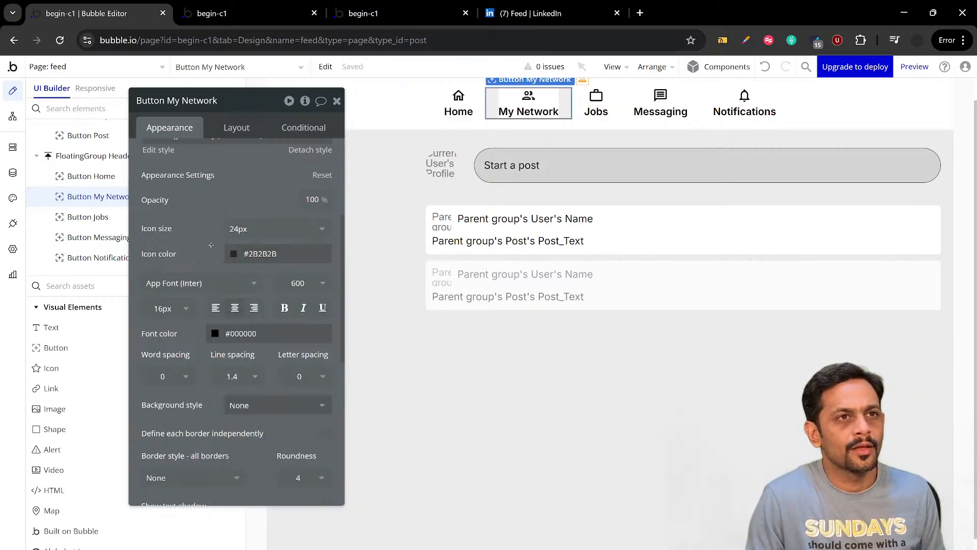
Set the My Network button's icon color to #6B6B6B
{"action": "left_click", "coordinate": [258, 253]}
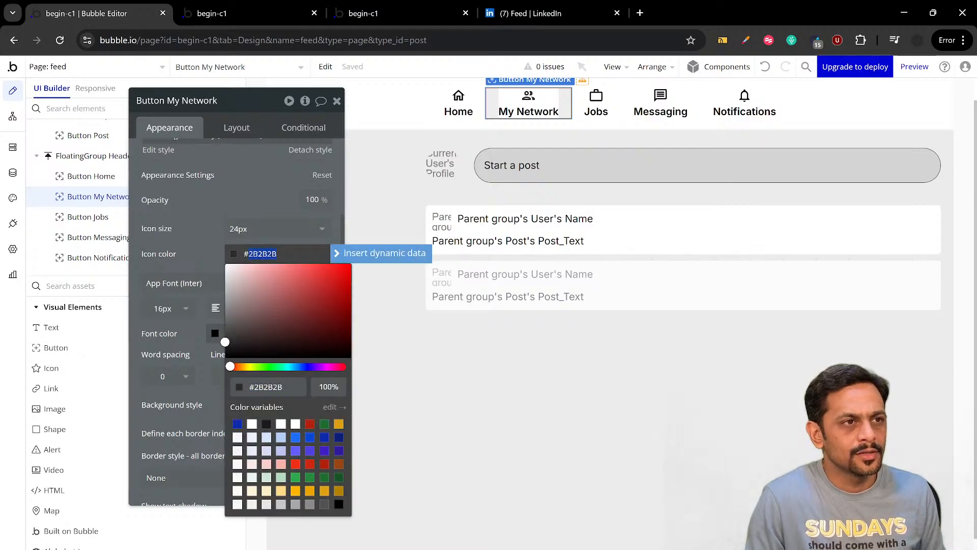
{"action": "type", "text": "b"}
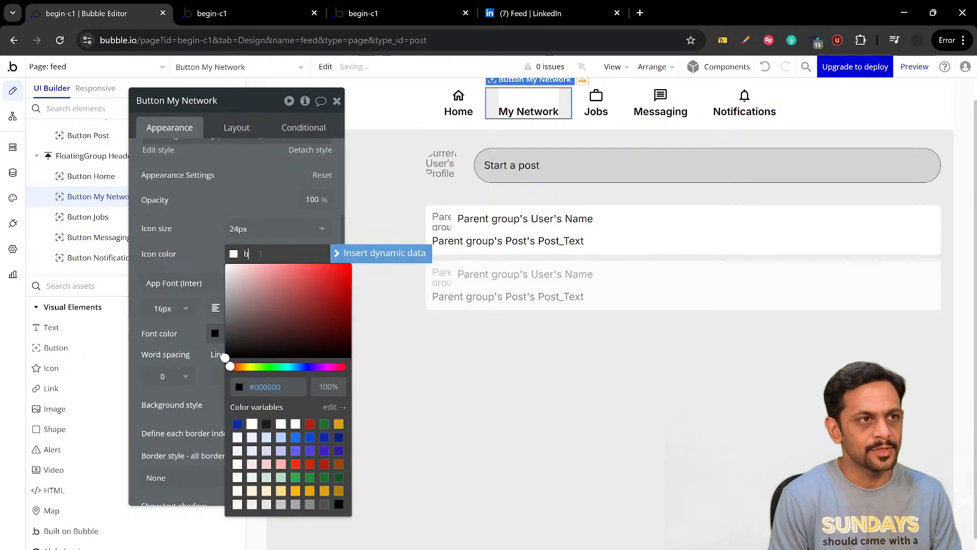
{"action": "left_click", "coordinate": [256, 386]}
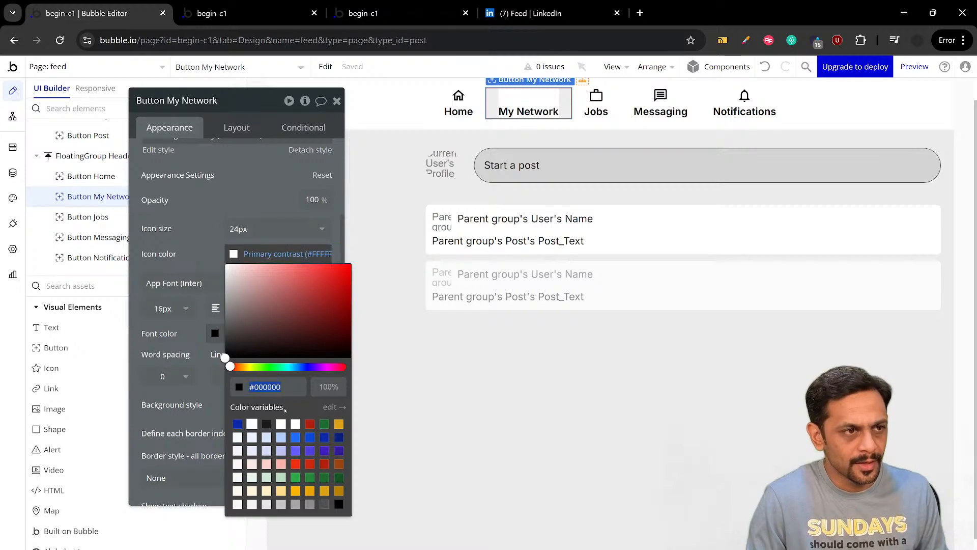
{"action": "type", "text": "6b6b6"}
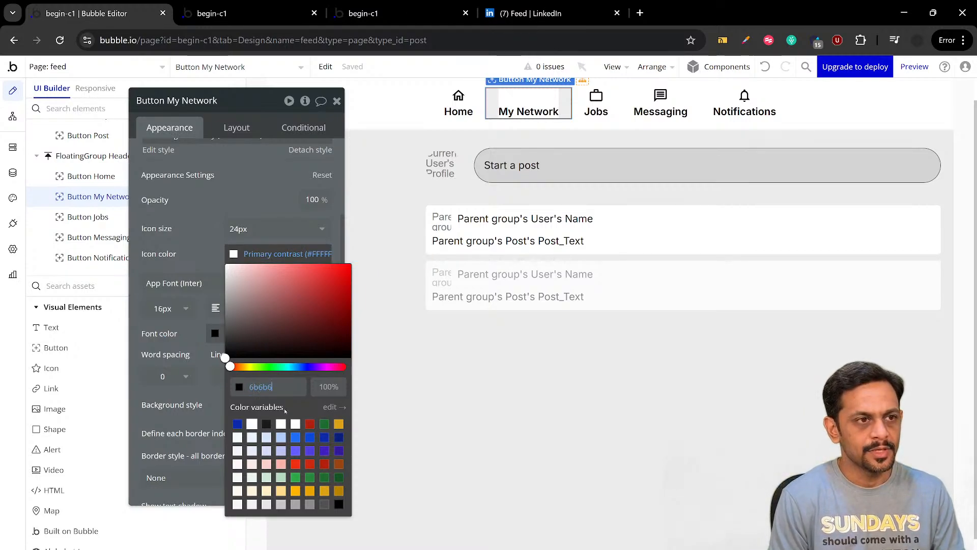
{"action": "type", "text": "b"}
{"action": "key", "text": "Return"}
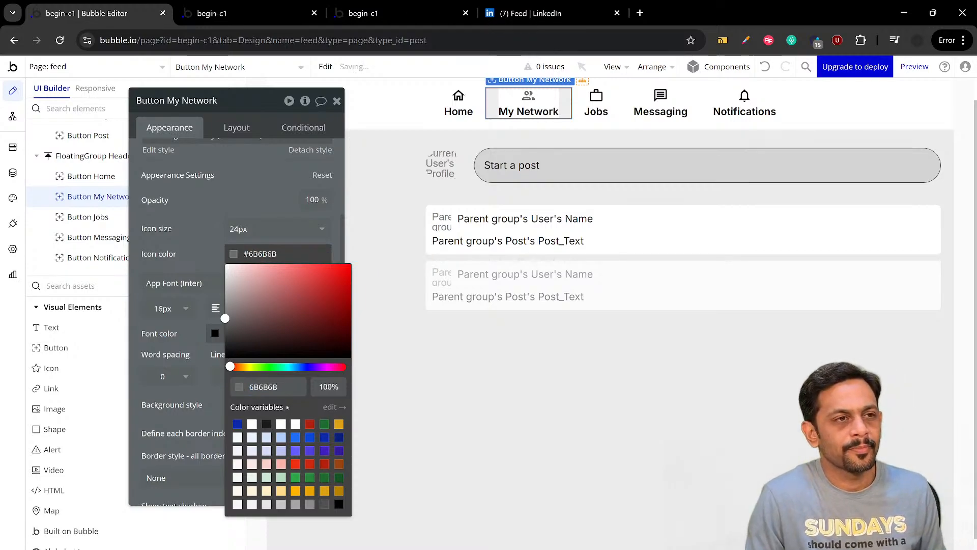
Copy the My Network icon's hex color 6B6B6B and apply it to that button's font color
{"action": "double_click", "coordinate": [270, 388]}
{"action": "key", "text": "ctrl+c"}
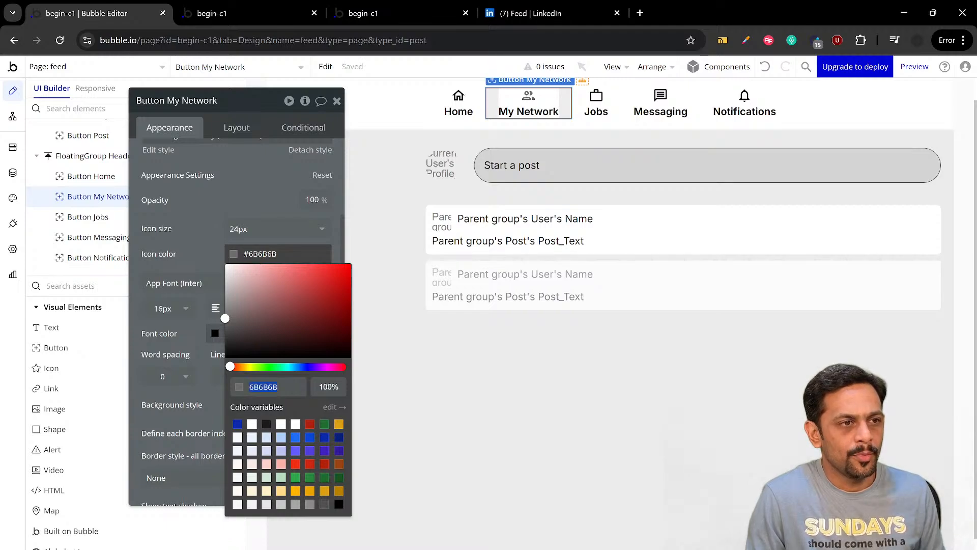
{"action": "left_click", "coordinate": [212, 258]}
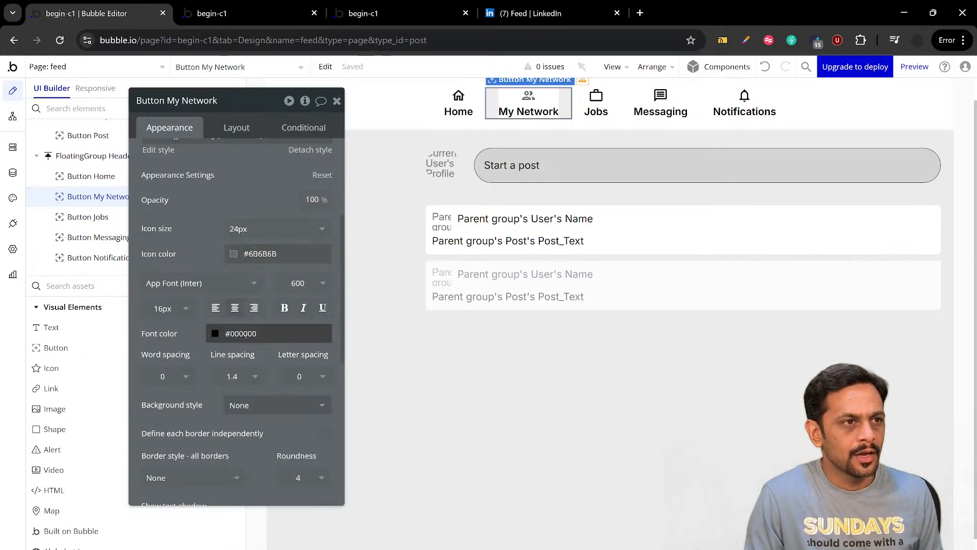
{"action": "left_click", "coordinate": [246, 333]}
{"action": "key", "text": "ctrl+v"}
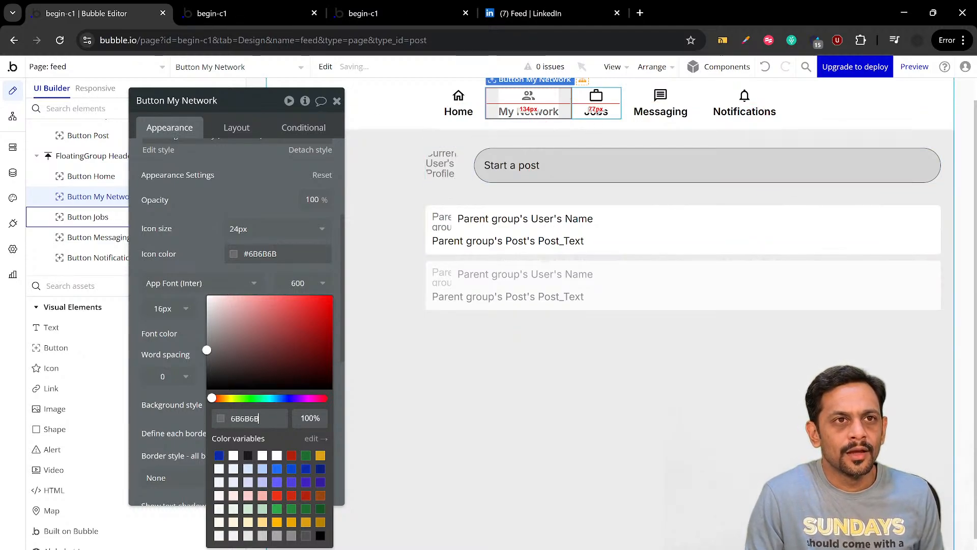
Set both the icon color and the font color of the Jobs button to #6B6B6B
{"action": "left_click", "coordinate": [596, 103]}
{"action": "left_click", "coordinate": [255, 258]}
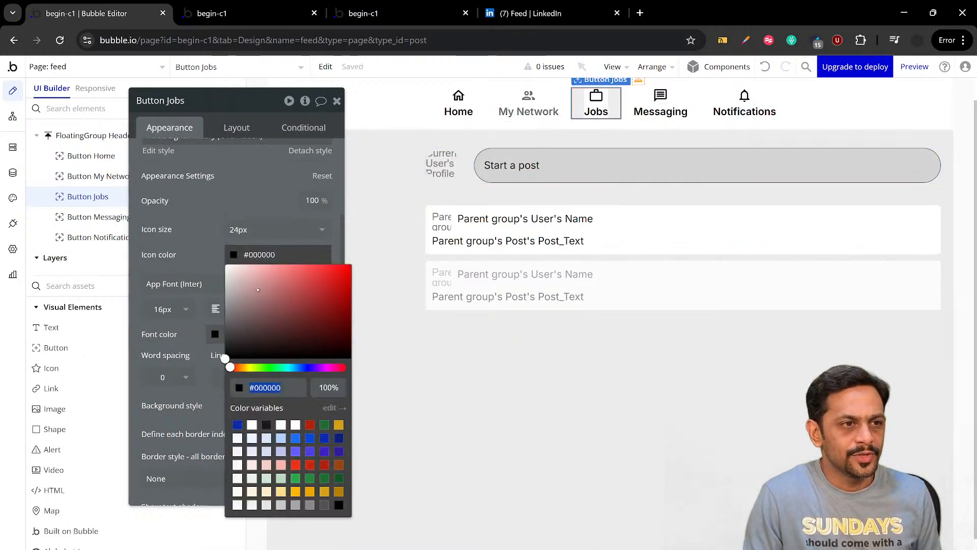
{"action": "key", "text": "ctrl+v"}
{"action": "left_click", "coordinate": [212, 268]}
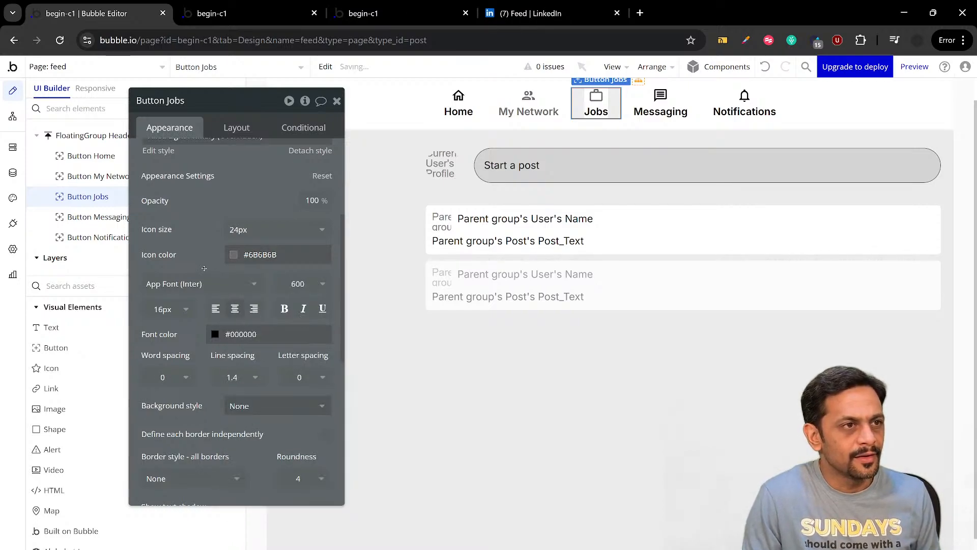
{"action": "left_click", "coordinate": [242, 336]}
{"action": "key", "text": "ctrl+v"}
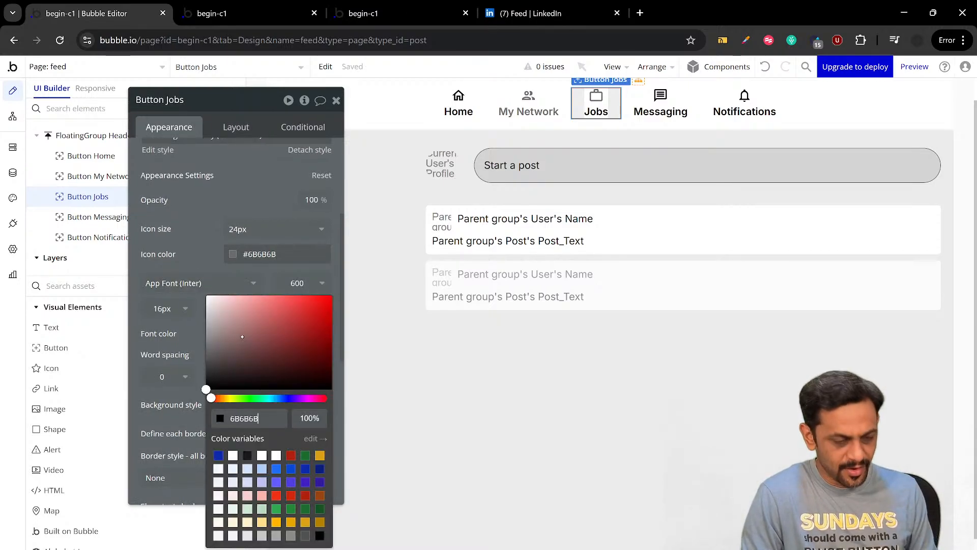
{"action": "left_click", "coordinate": [212, 236]}
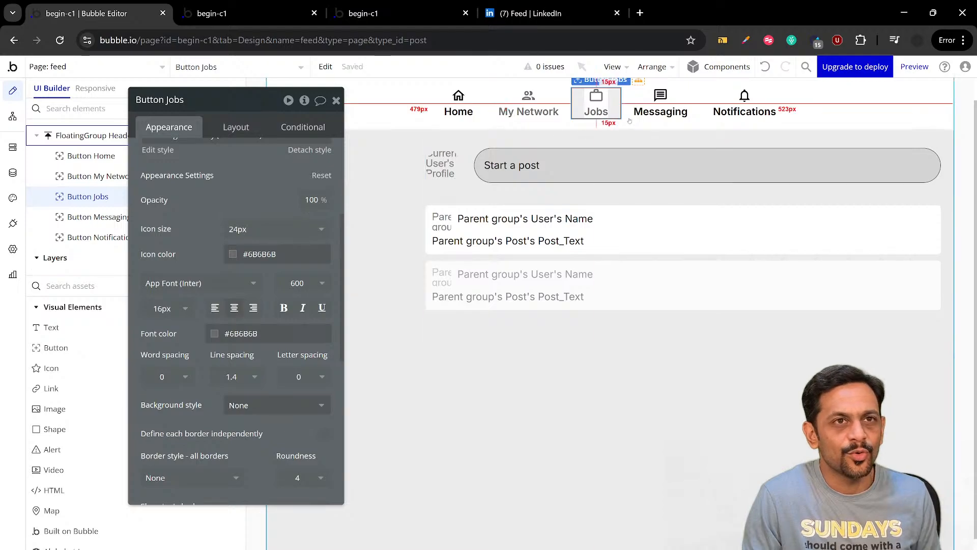
Set both the icon color and the font color of the Messaging button to #6B6B6B
{"action": "left_click", "coordinate": [660, 104]}
{"action": "left_click", "coordinate": [258, 254]}
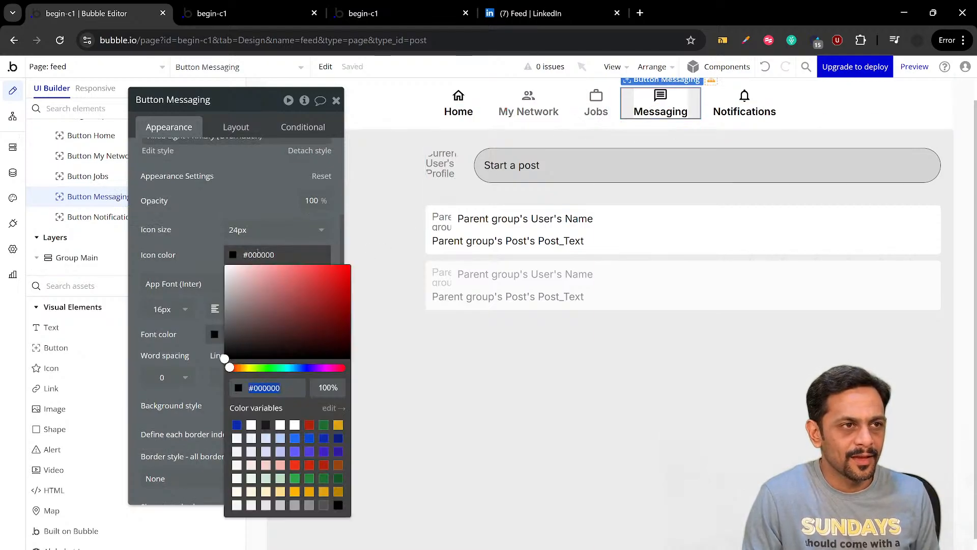
{"action": "key", "text": "ctrl+v"}
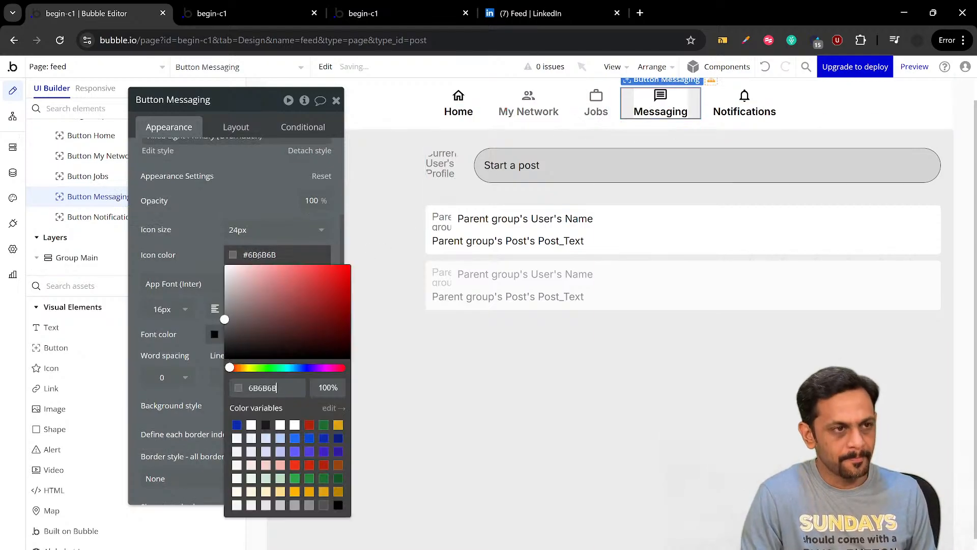
{"action": "left_click", "coordinate": [208, 242]}
{"action": "left_click", "coordinate": [240, 334]}
{"action": "key", "text": "ctrl+v"}
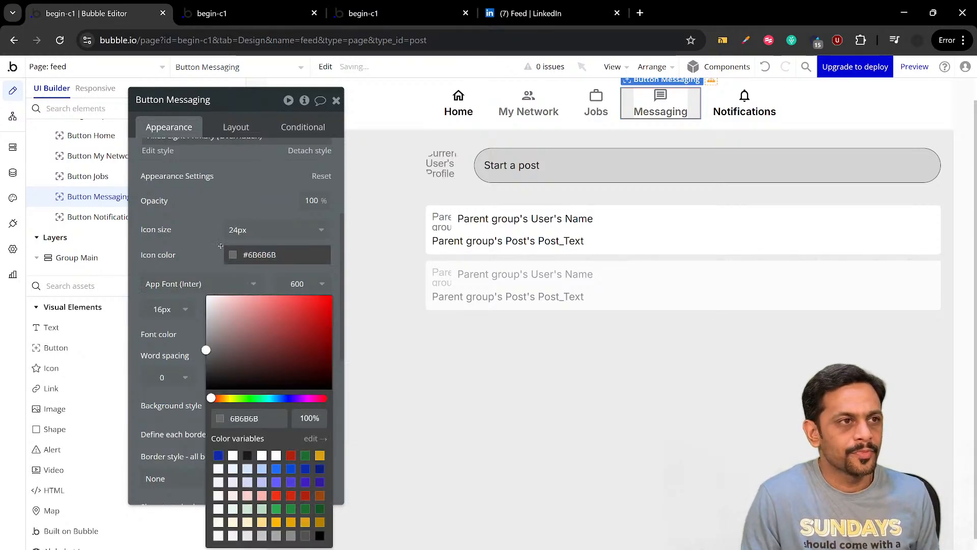
{"action": "left_click", "coordinate": [295, 242]}
Set the Notifications button's icon color and font color to #6B6B6B, and close its property editor
{"action": "left_click", "coordinate": [749, 104]}
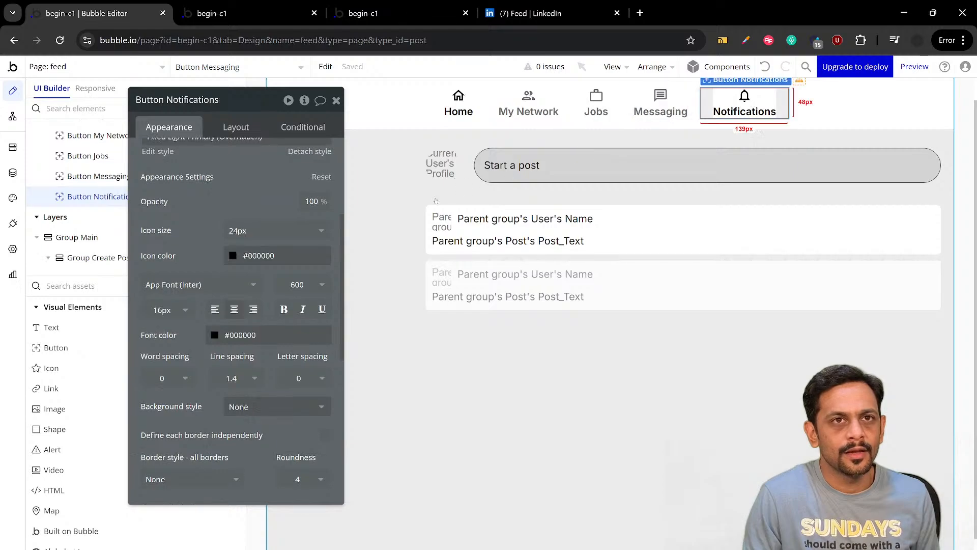
{"action": "left_click", "coordinate": [264, 254]}
{"action": "key", "text": "ctrl+v"}
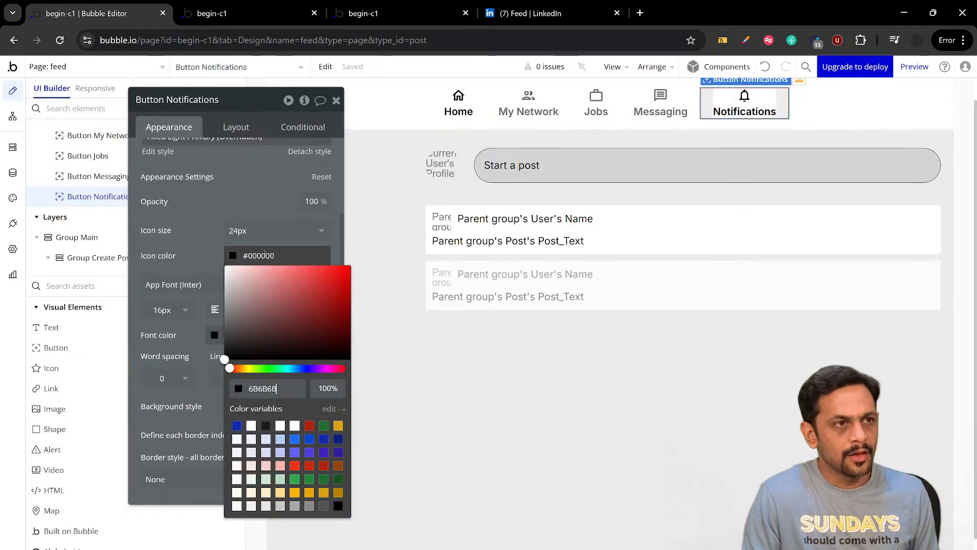
{"action": "left_click", "coordinate": [211, 266]}
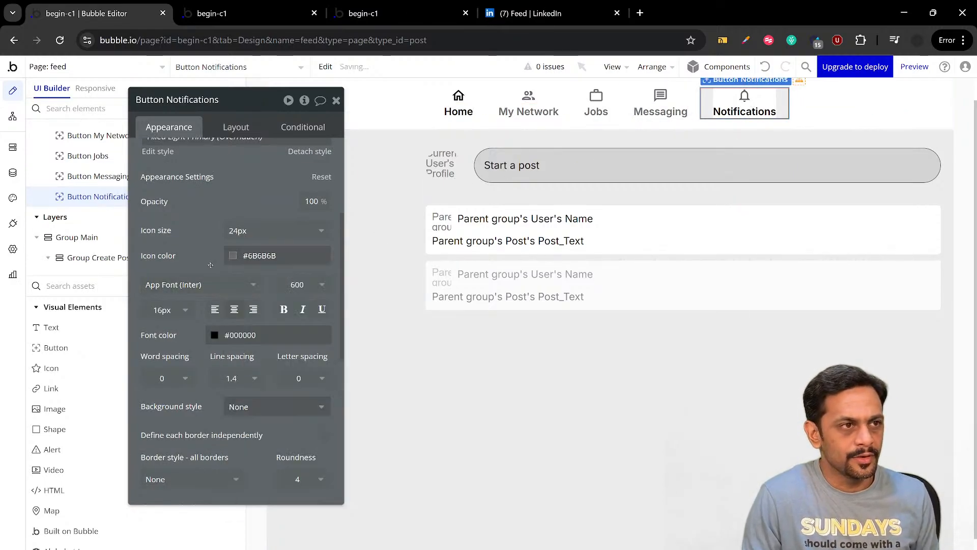
{"action": "left_click", "coordinate": [245, 338]}
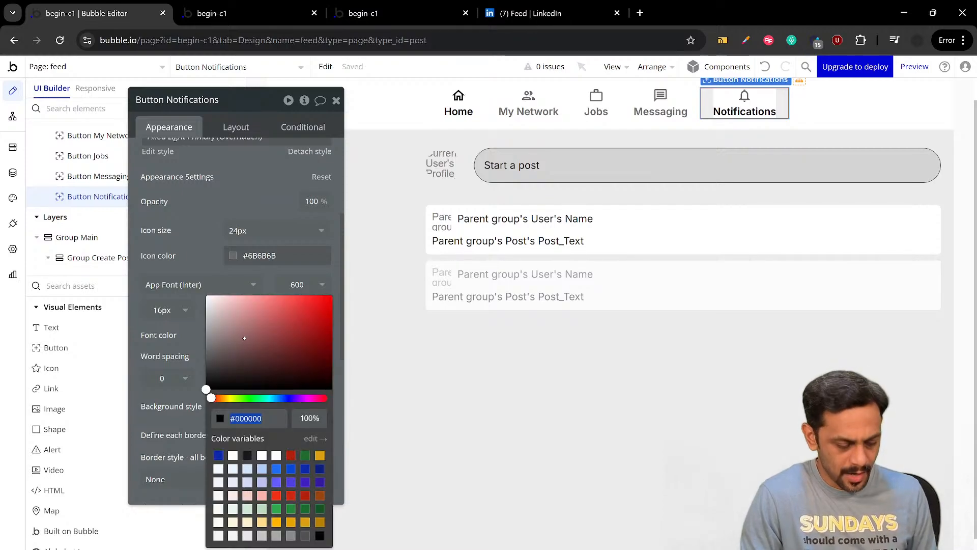
{"action": "key", "text": "ctrl+v"}
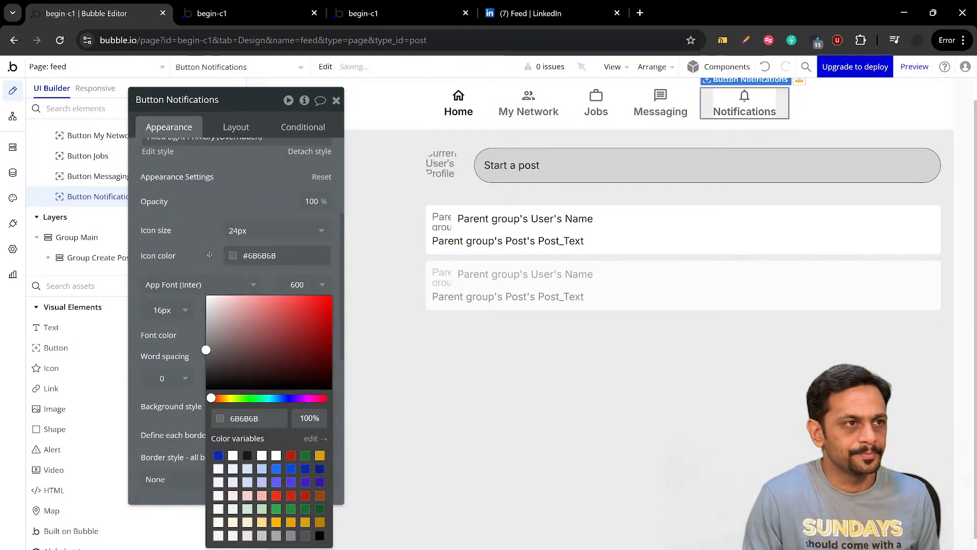
{"action": "left_click", "coordinate": [208, 253]}
{"action": "left_click", "coordinate": [336, 100]}
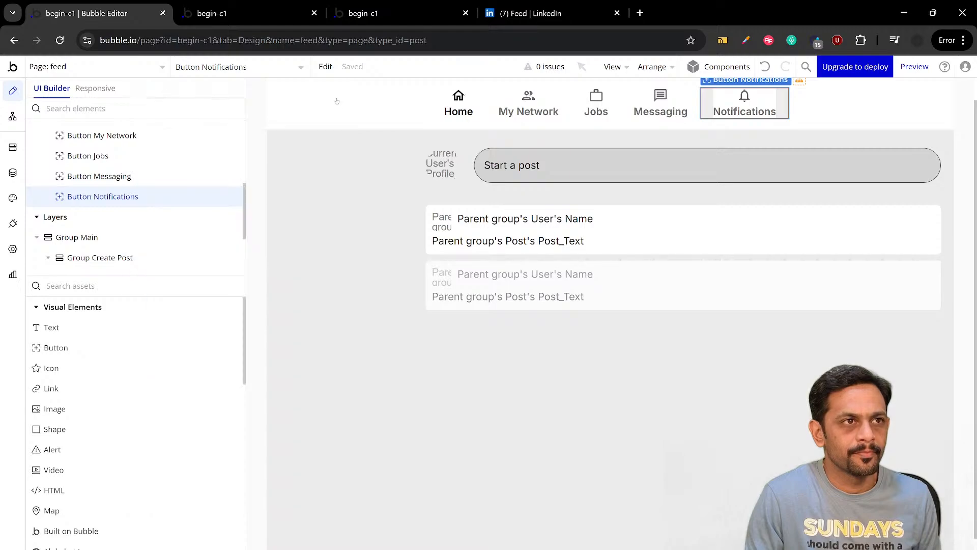
Switch to the begin-c1 feed preview and examine the header buttons' icons and colors
{"action": "left_click", "coordinate": [249, 13]}
{"action": "left_click", "coordinate": [261, 70]}
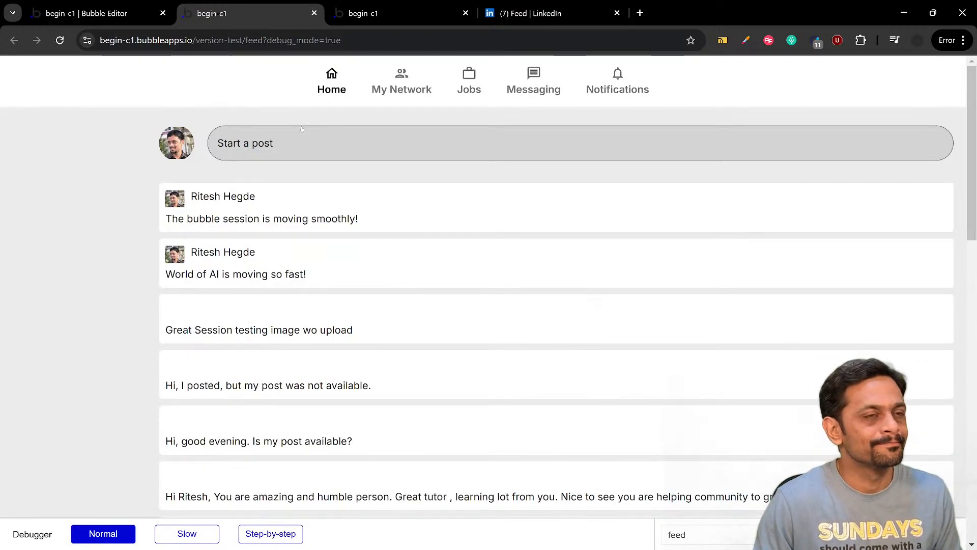
Check LinkedIn's Home header styling, then in the Bubble editor enable independent border definition for the Home button
{"action": "left_click", "coordinate": [535, 13]}
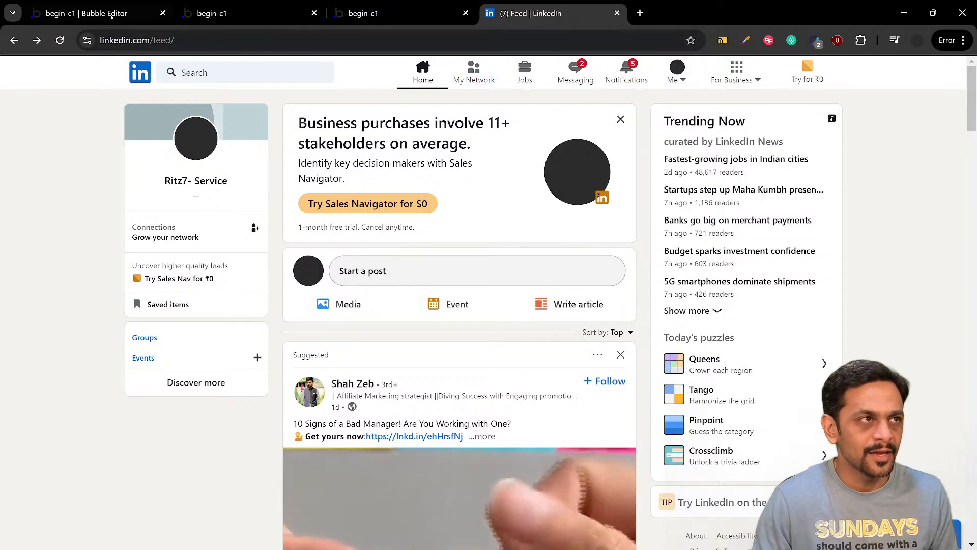
{"action": "left_click", "coordinate": [87, 13]}
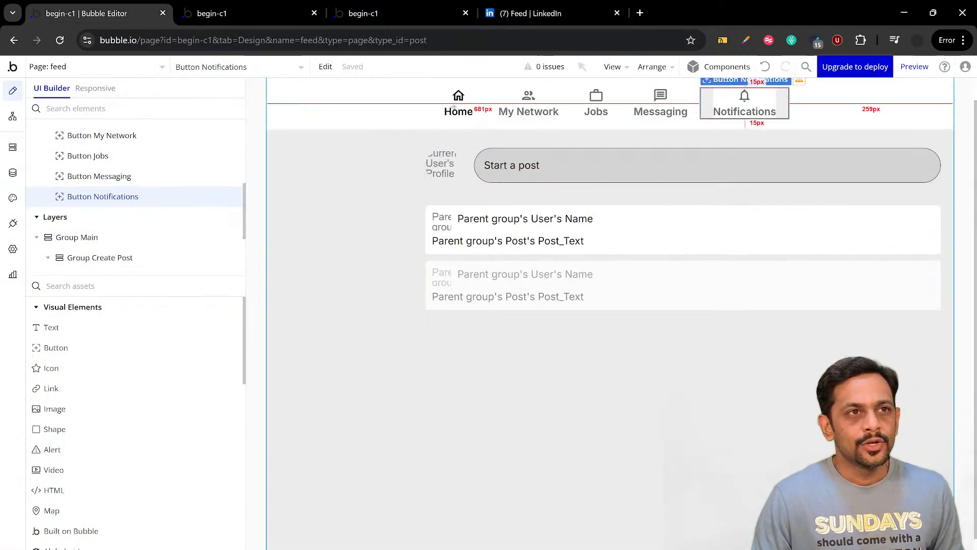
{"action": "double_click", "coordinate": [455, 104]}
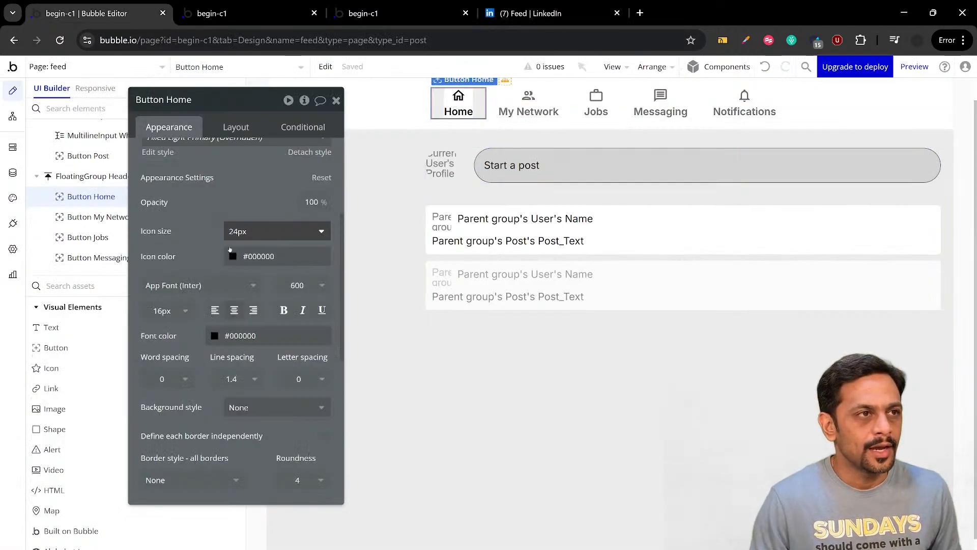
{"action": "scroll", "coordinate": [229, 249], "scroll_direction": "down", "scroll_amount": 3}
{"action": "scroll", "coordinate": [229, 249], "scroll_direction": "down", "scroll_amount": 1}
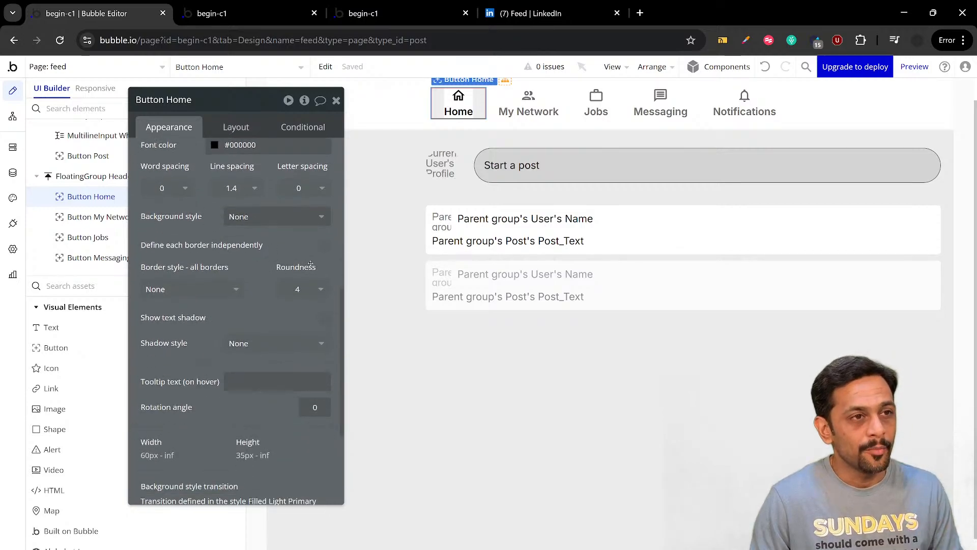
{"action": "left_click", "coordinate": [326, 247]}
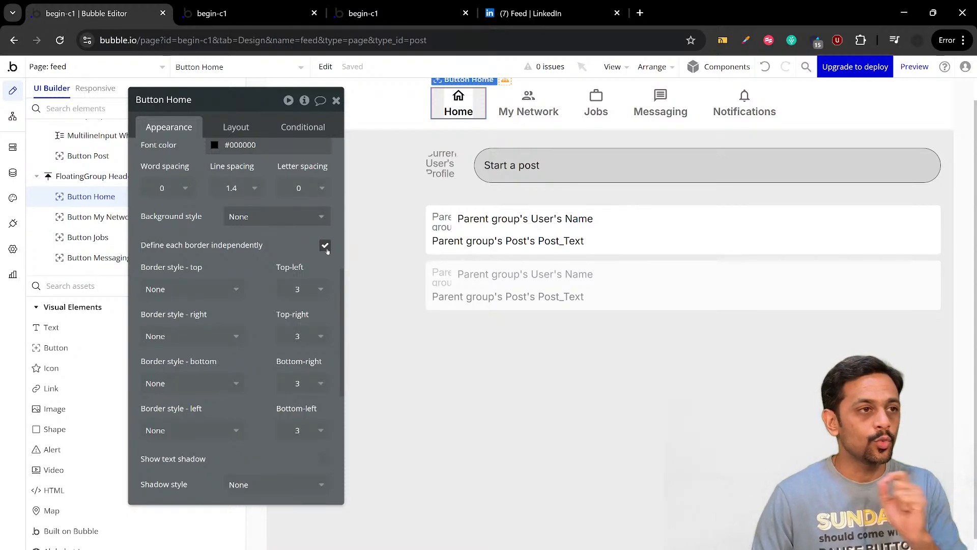
Give the Home button a solid bottom border colored #000000
{"action": "left_click", "coordinate": [193, 383]}
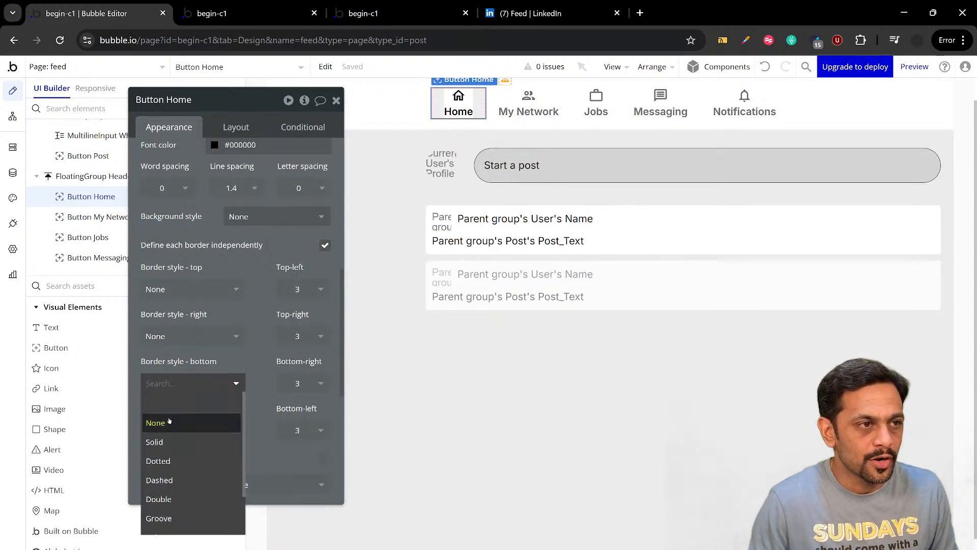
{"action": "left_click", "coordinate": [155, 442]}
{"action": "left_click", "coordinate": [217, 434]}
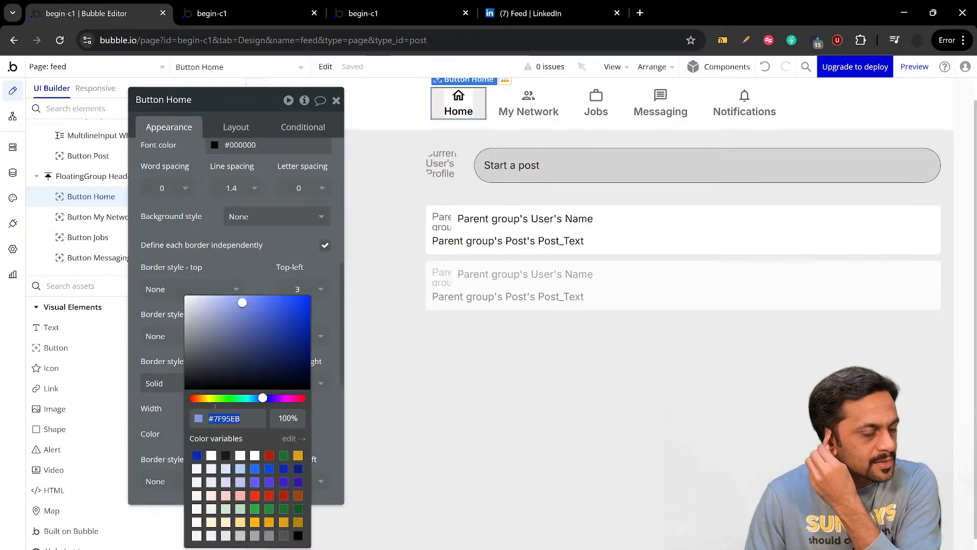
{"action": "type", "text": "000000"}
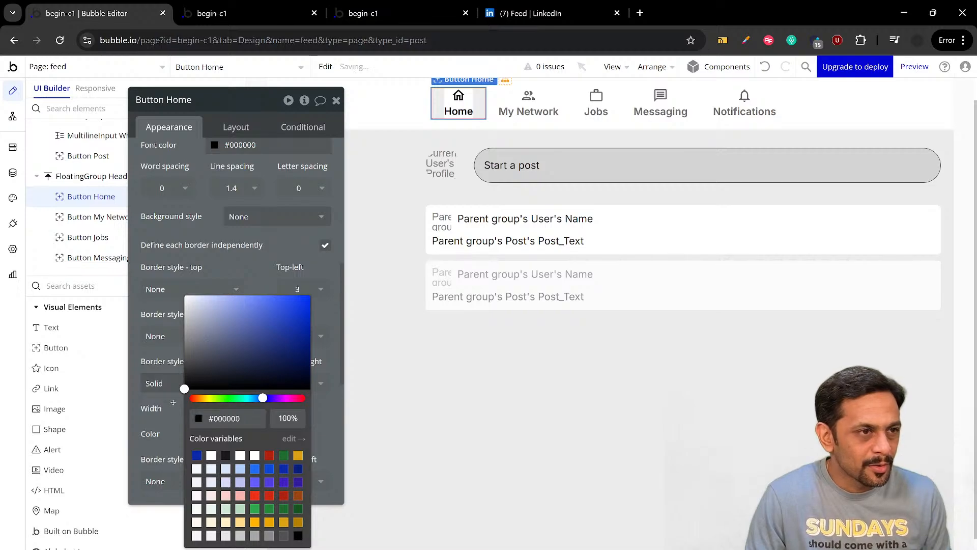
{"action": "left_click", "coordinate": [169, 352]}
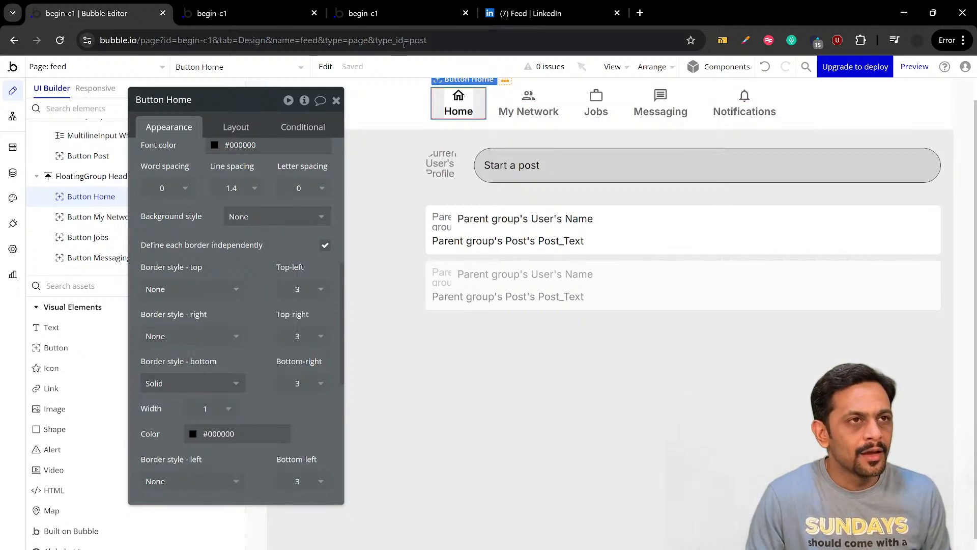
Check the Home underline on LinkedIn and set the Home button's bottom border width to 2 in the Bubble editor
{"action": "left_click", "coordinate": [501, 16]}
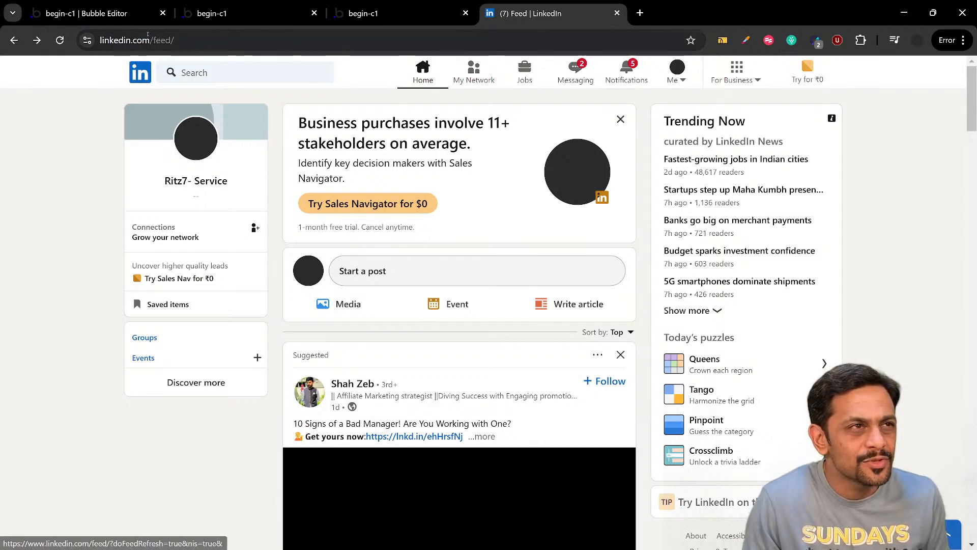
{"action": "left_click", "coordinate": [89, 14]}
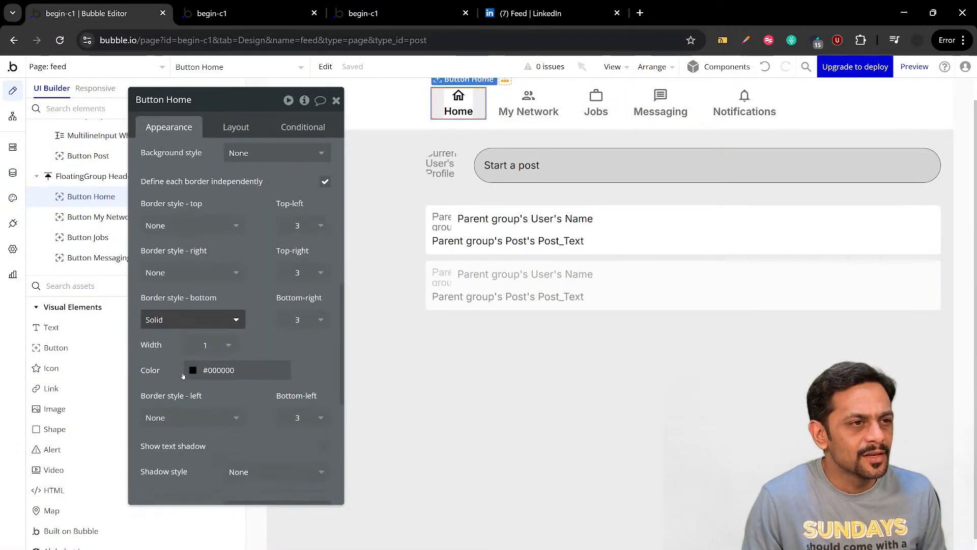
{"action": "left_click", "coordinate": [208, 346]}
{"action": "type", "text": "2"}
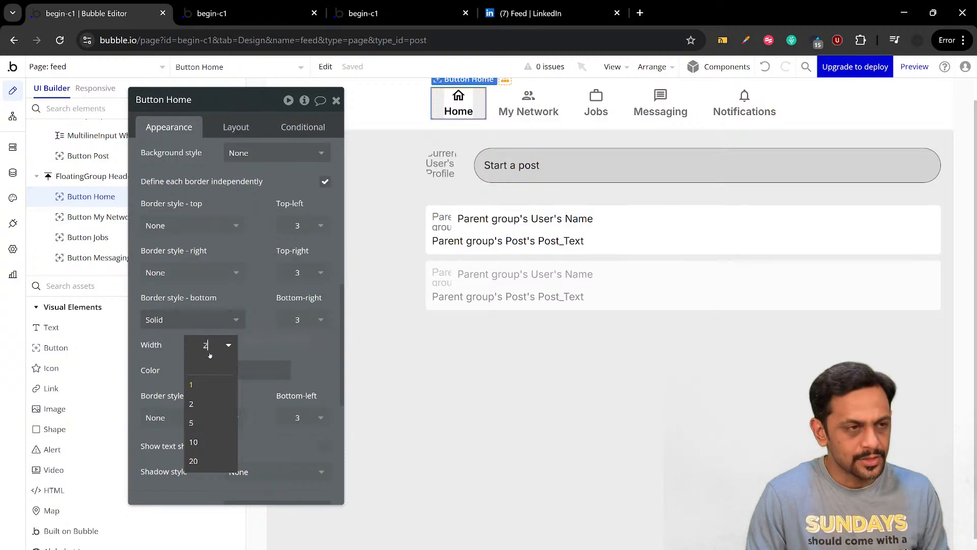
{"action": "left_click", "coordinate": [256, 312]}
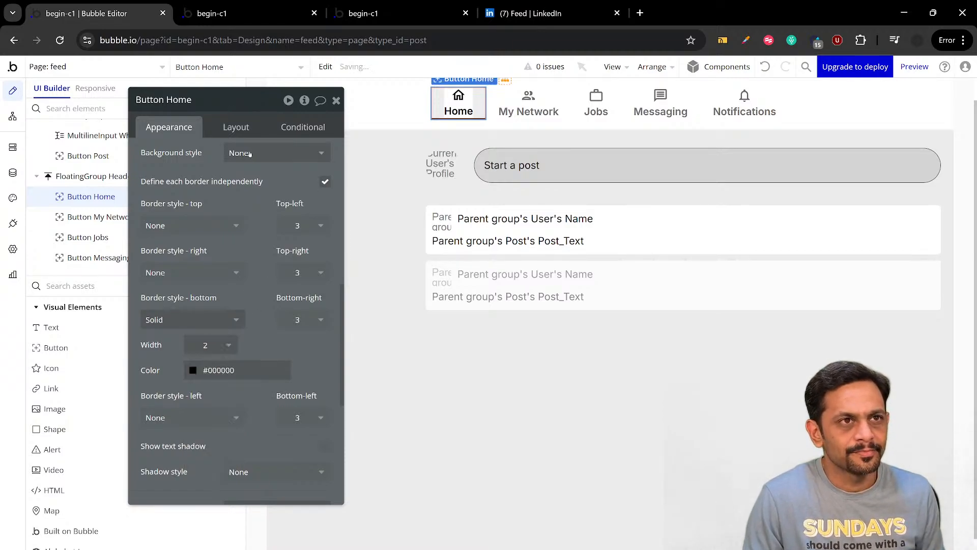
Reload the begin-c1 feed preview and compare its header and Home underline with LinkedIn's
{"action": "left_click", "coordinate": [219, 16]}
{"action": "key", "text": "ctrl+r"}
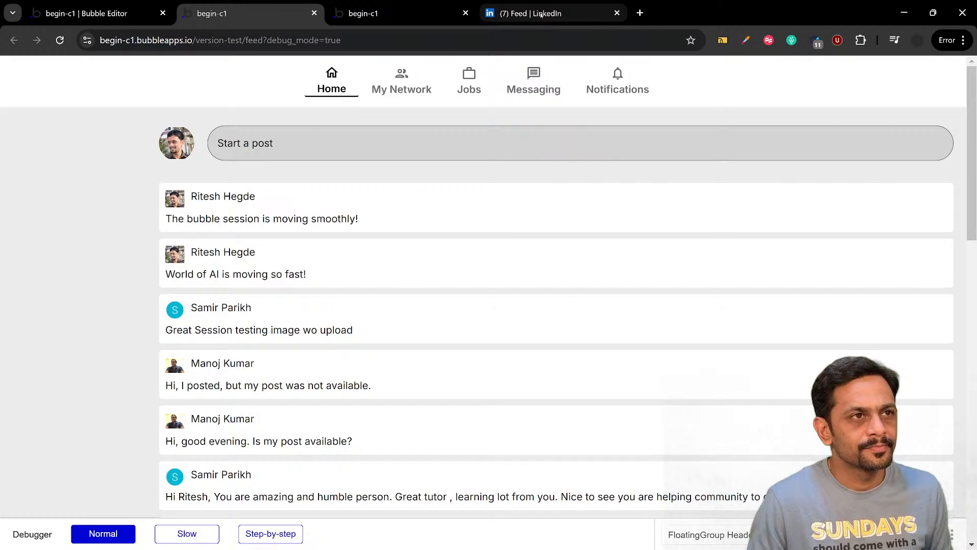
{"action": "left_click", "coordinate": [541, 15]}
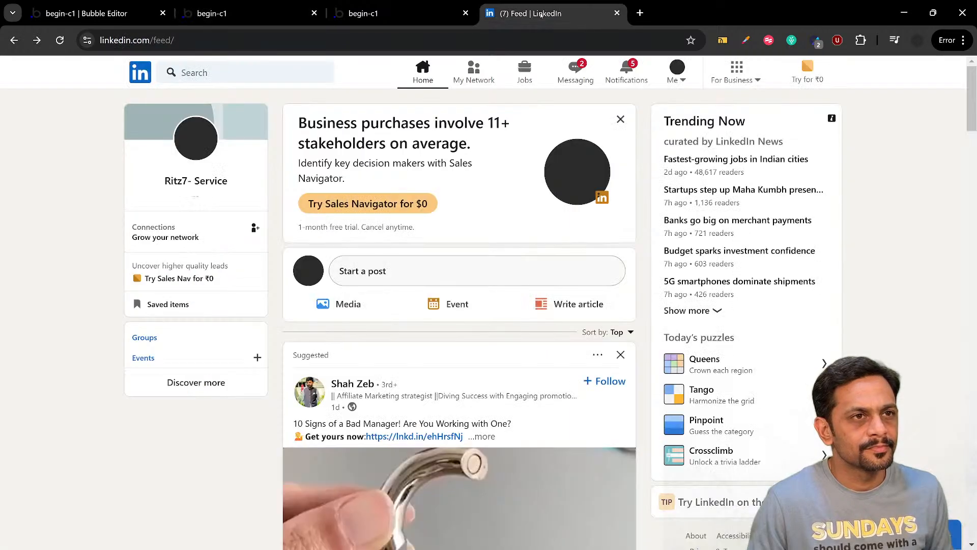
Back in the Bubble editor, set the fixed height of FloatingGroup Header to 65 px
{"action": "left_click", "coordinate": [134, 13]}
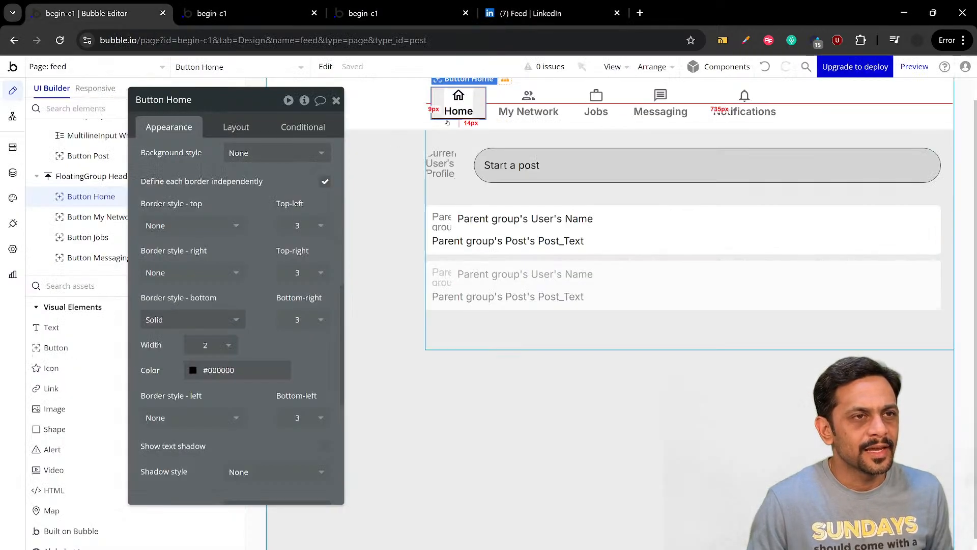
{"action": "left_click", "coordinate": [430, 126]}
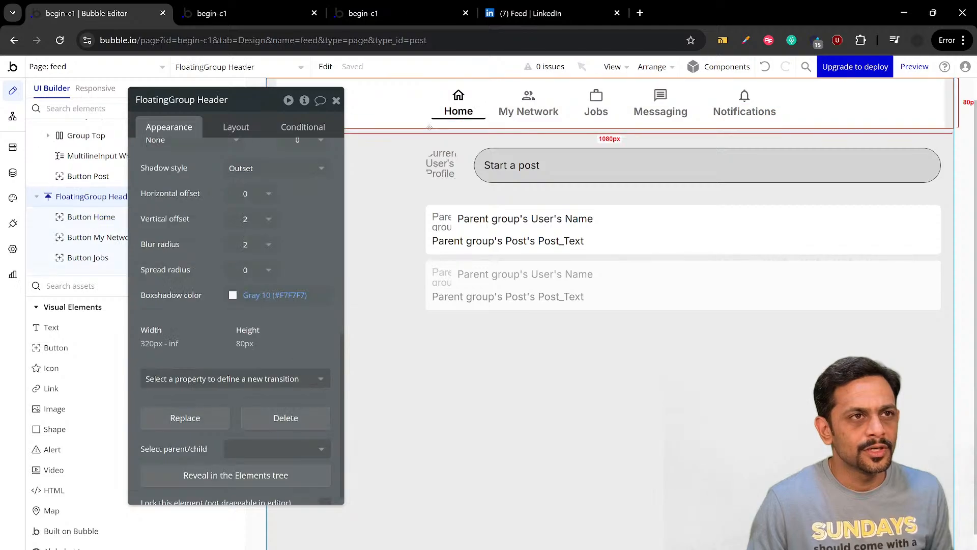
{"action": "left_click", "coordinate": [251, 130]}
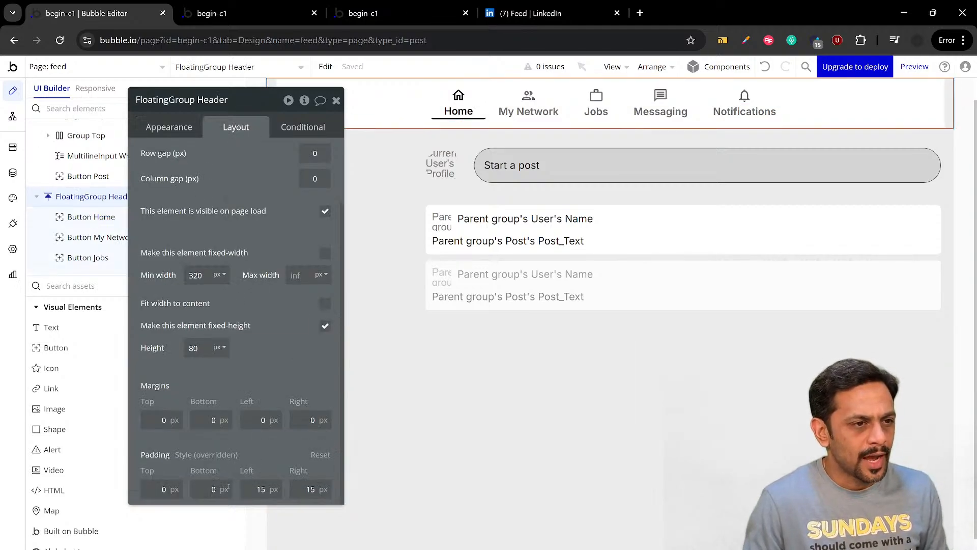
{"action": "left_click_drag", "start_coordinate": [229, 391], "coordinate": [297, 383]}
{"action": "left_click", "coordinate": [267, 338]}
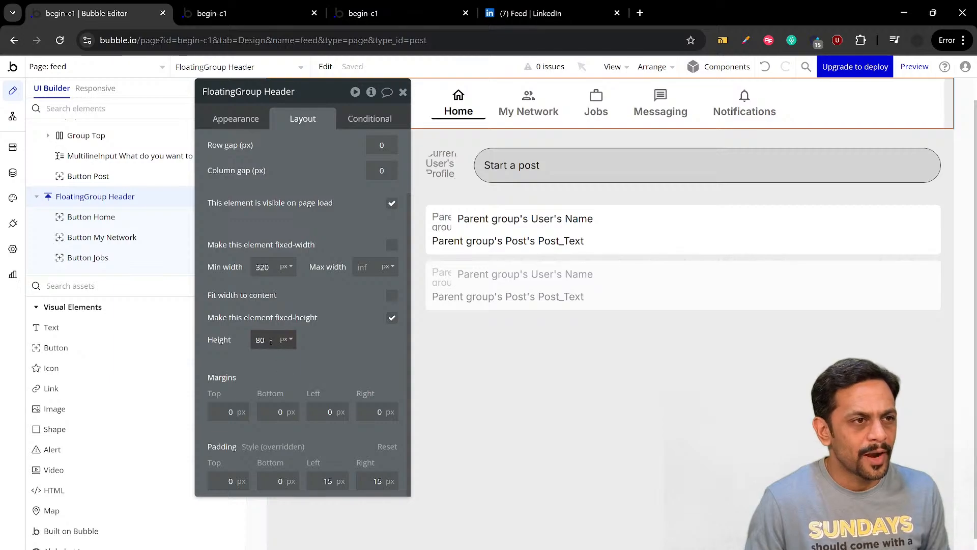
{"action": "type", "text": "65"}
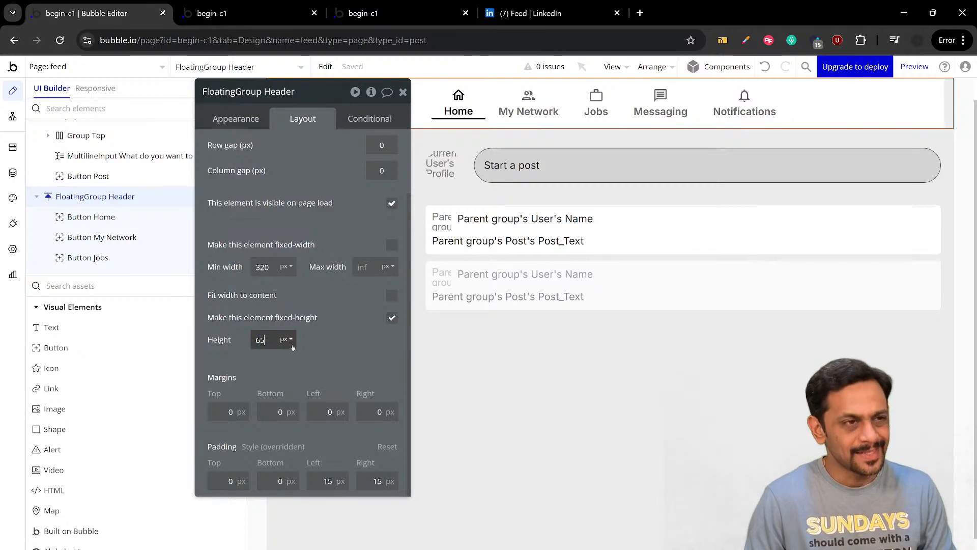
{"action": "left_click", "coordinate": [313, 343]}
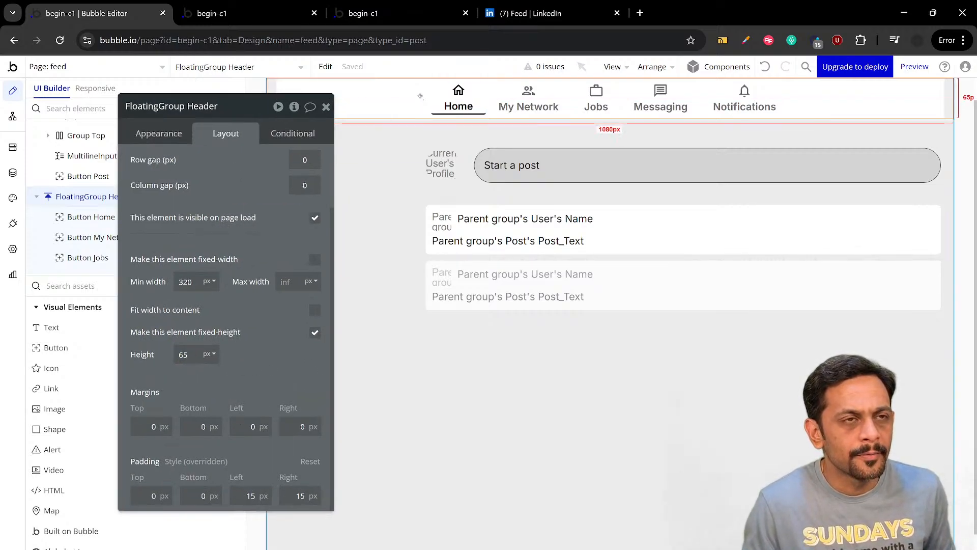
Reduce the fixed height of FloatingGroup Header to 55 px and then to 50 px
{"action": "double_click", "coordinate": [195, 354]}
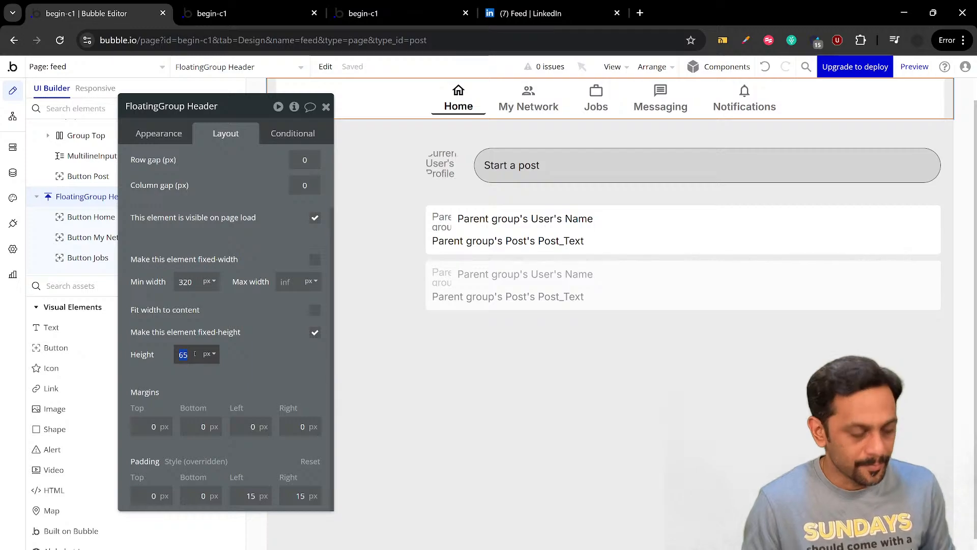
{"action": "type", "text": "55"}
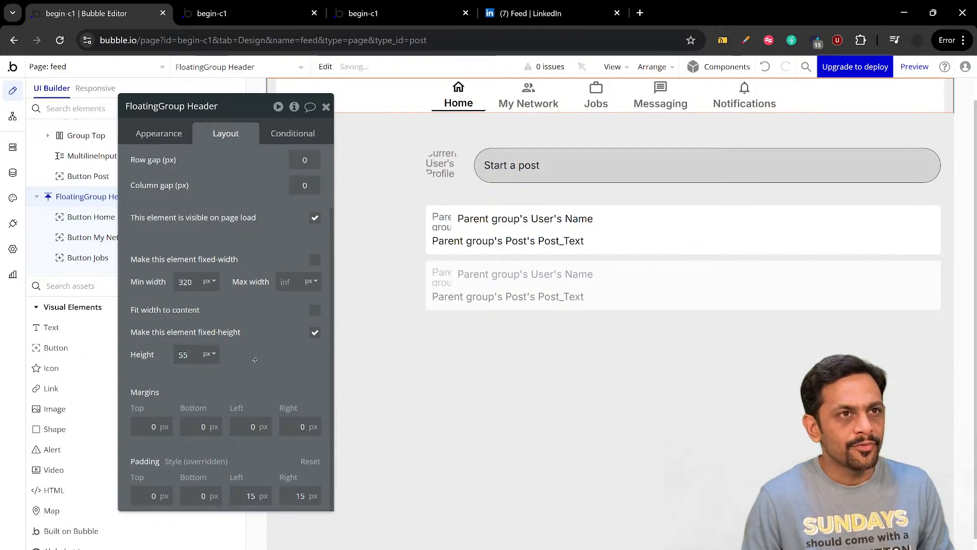
{"action": "left_click", "coordinate": [196, 354]}
{"action": "key", "text": "BackSpace"}
{"action": "type", "text": "0"}
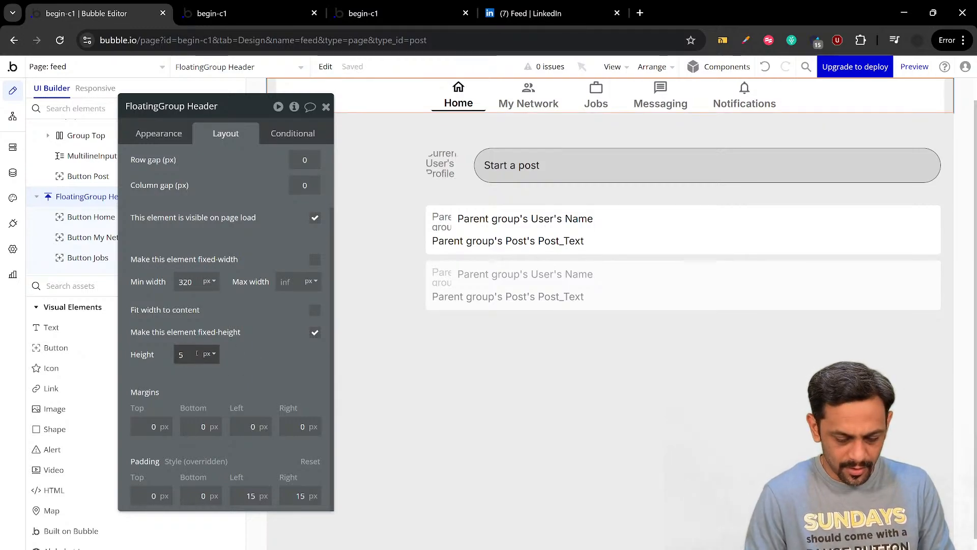
{"action": "left_click", "coordinate": [243, 358]}
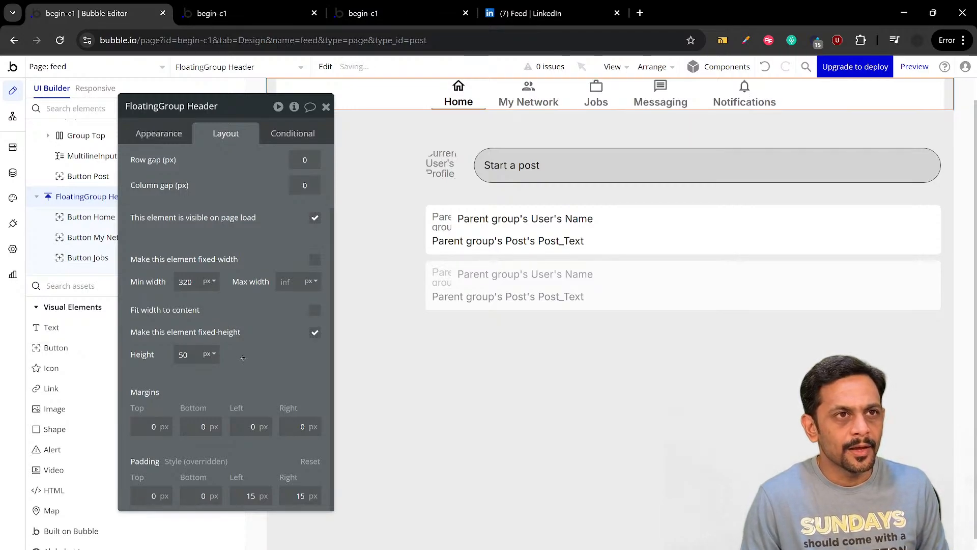
Set the Home button's top-left and top-right corner roundness to 0
{"action": "left_click", "coordinate": [459, 96]}
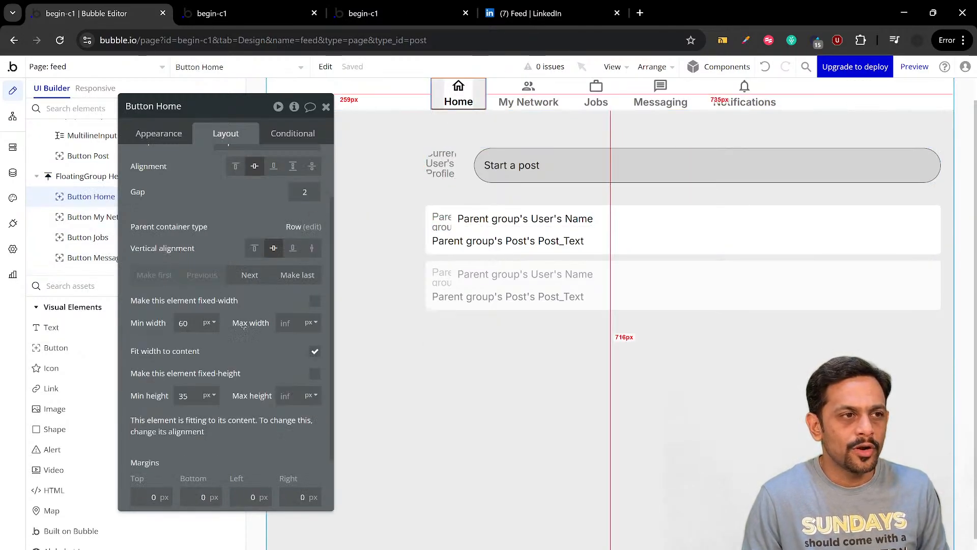
{"action": "left_click", "coordinate": [167, 134]}
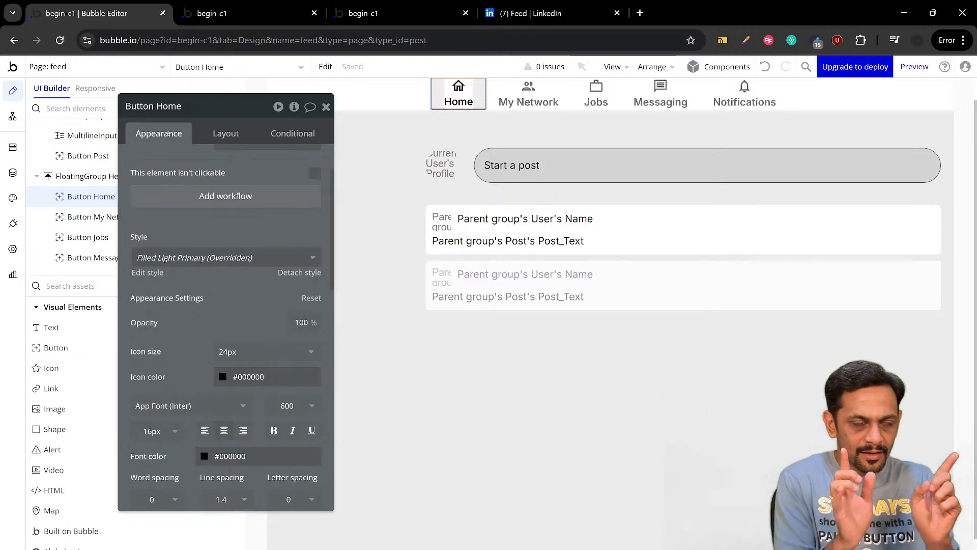
{"action": "scroll", "coordinate": [182, 281], "scroll_direction": "down", "scroll_amount": 6}
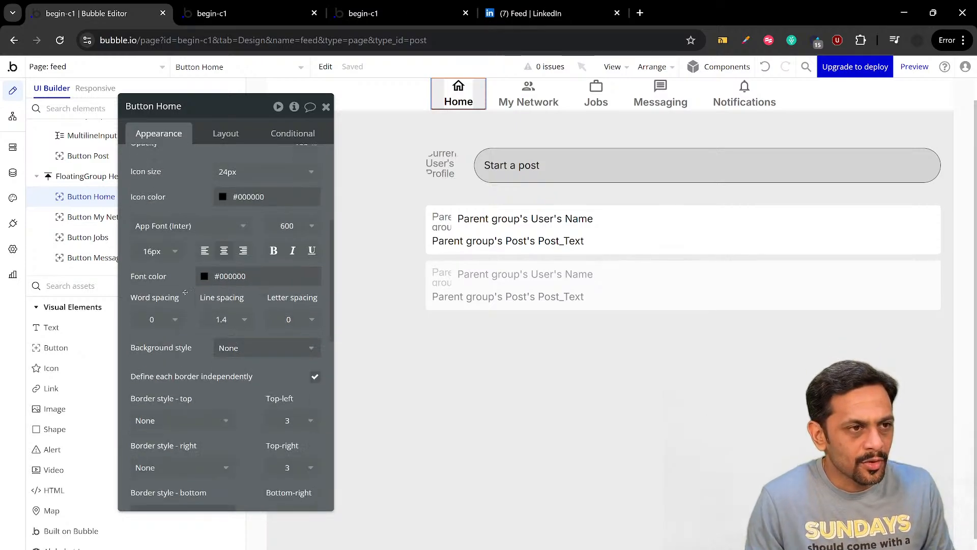
{"action": "left_click", "coordinate": [288, 283]}
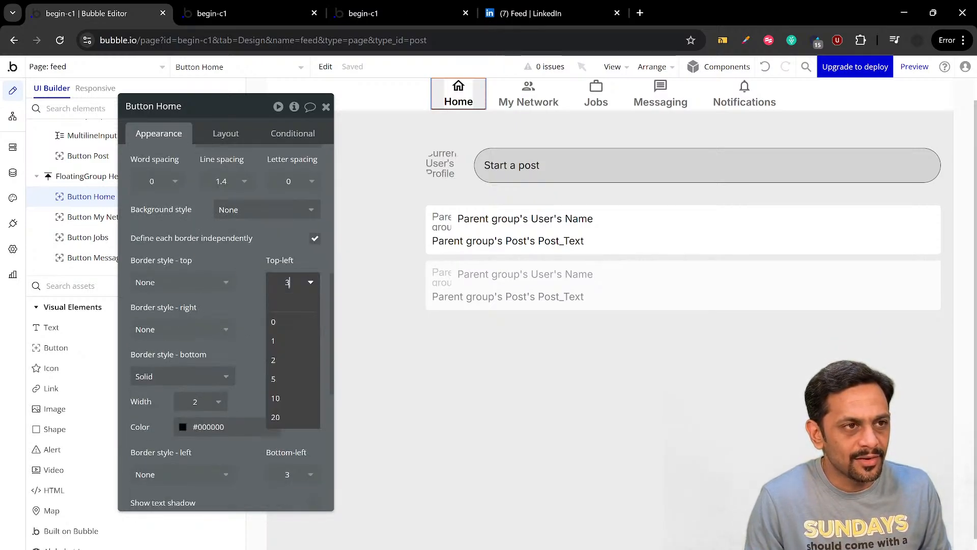
{"action": "type", "text": "0"}
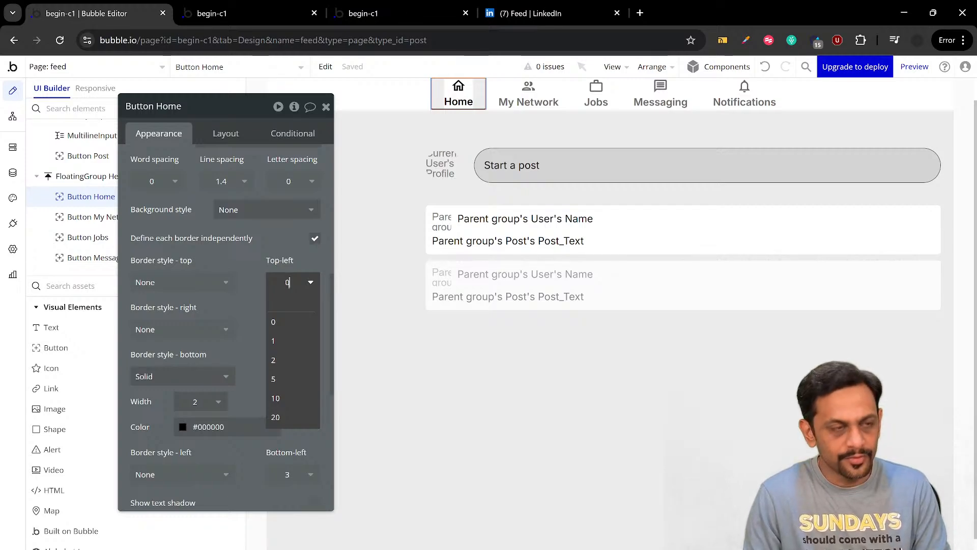
{"action": "left_click", "coordinate": [262, 277]}
{"action": "double_click", "coordinate": [289, 330]}
{"action": "type", "text": "0"}
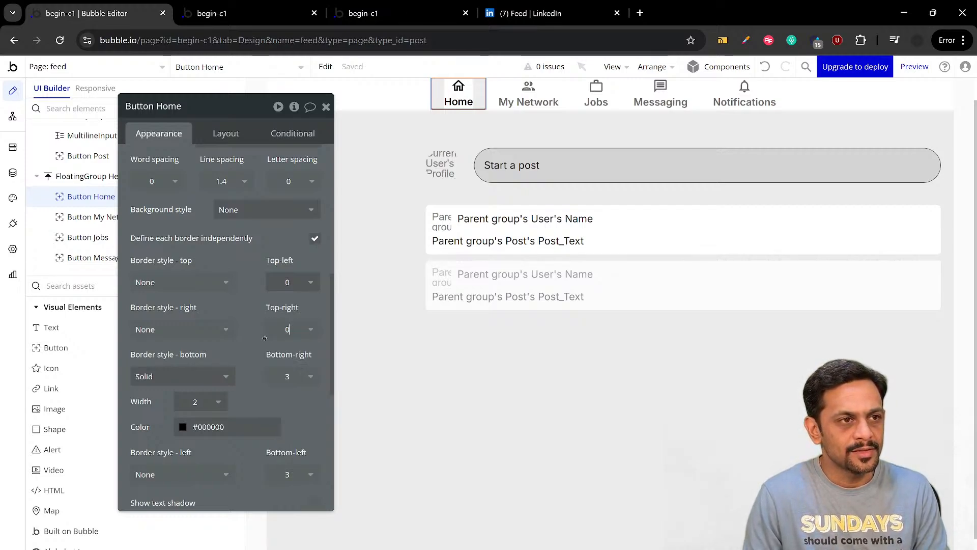
Set the Home button's bottom-right and bottom-left corner roundness to 0
{"action": "double_click", "coordinate": [288, 377]}
{"action": "type", "text": "0"}
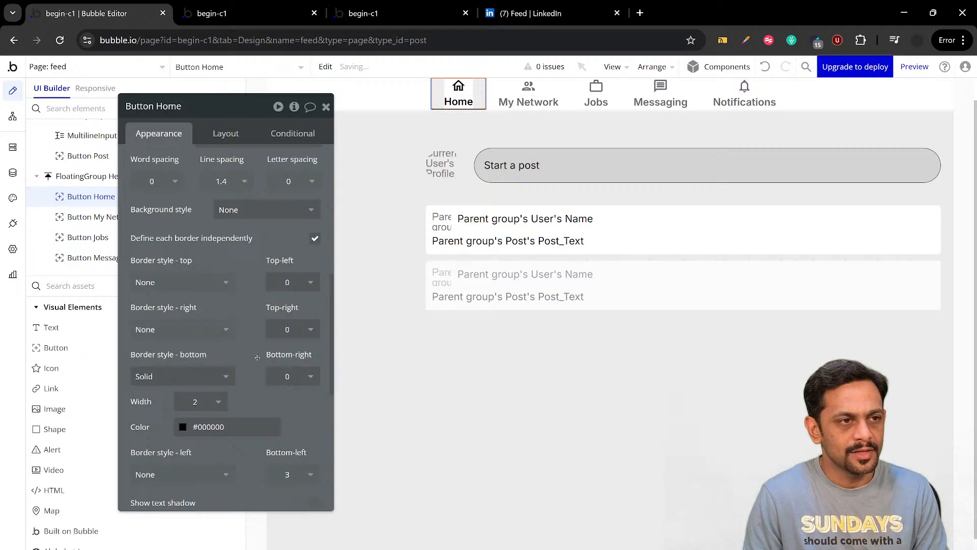
{"action": "scroll", "coordinate": [257, 358], "scroll_direction": "down", "scroll_amount": 3}
{"action": "double_click", "coordinate": [288, 348]}
{"action": "type", "text": "0"}
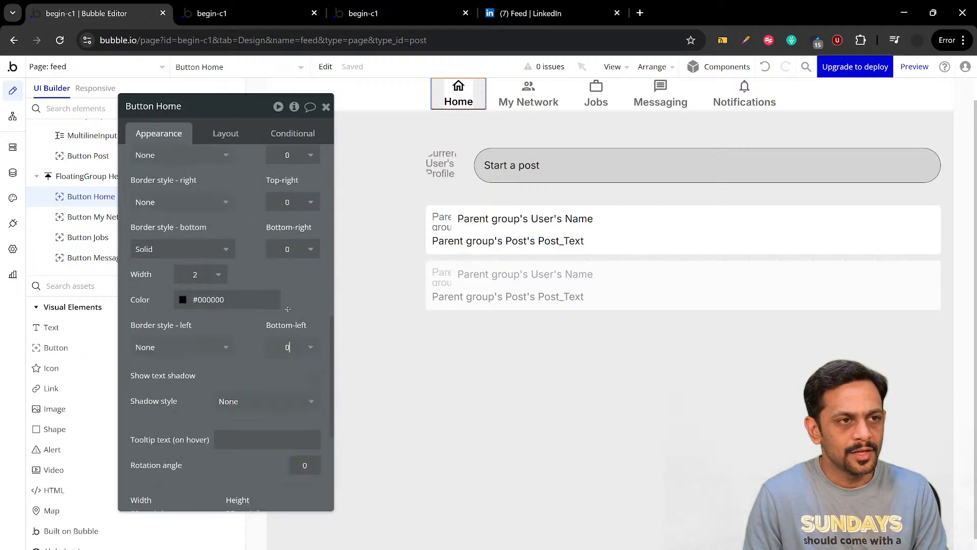
Examine the Home underline and header height in the begin-c1 feed preview and compare them with LinkedIn
{"action": "left_click", "coordinate": [249, 13]}
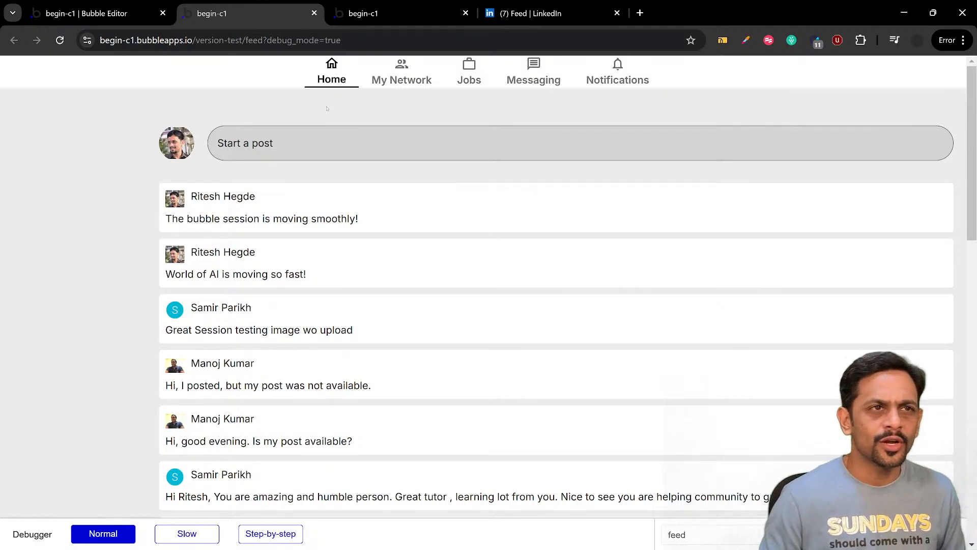
{"action": "left_click", "coordinate": [540, 13]}
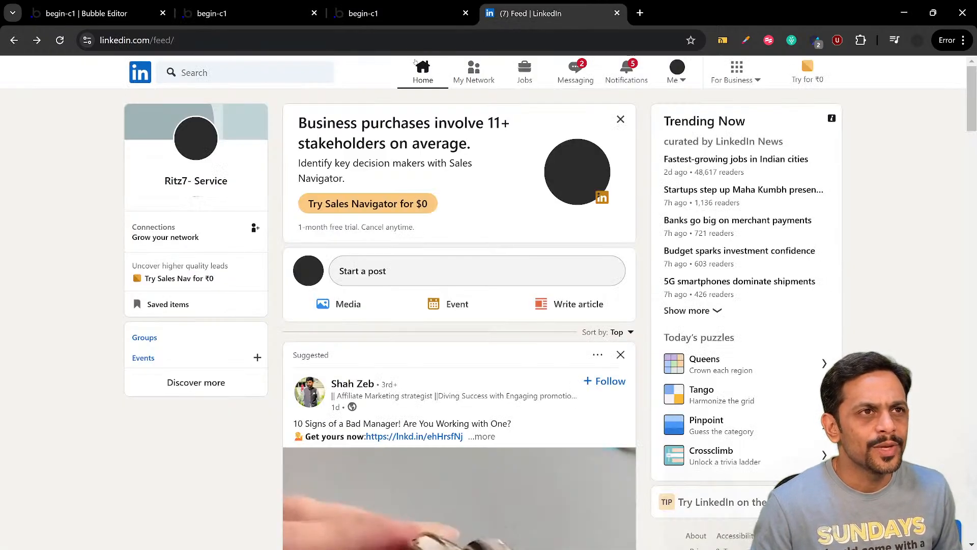
Return to the Bubble editor and set the top padding of FloatingGroup Header to 10 px
{"action": "key", "text": "ctrl+1"}
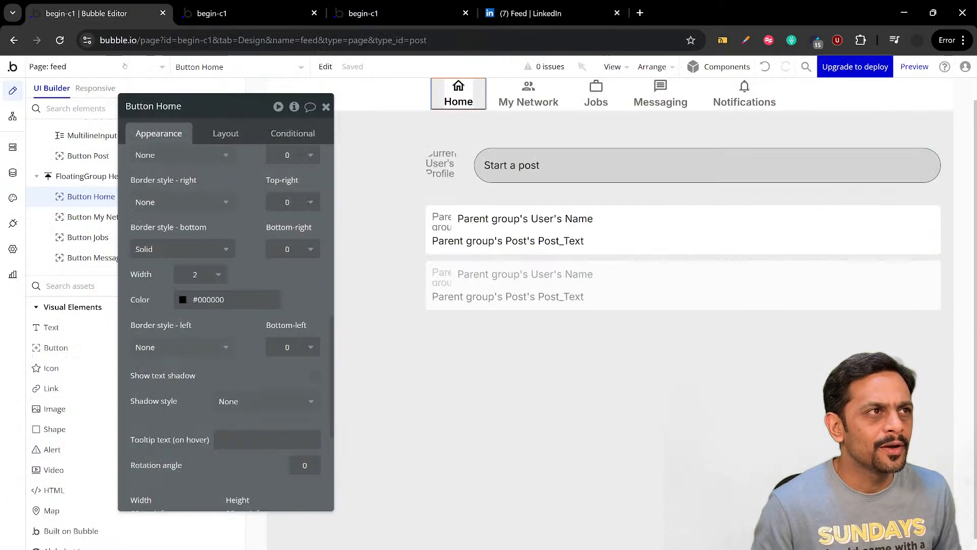
{"action": "left_click", "coordinate": [405, 93]}
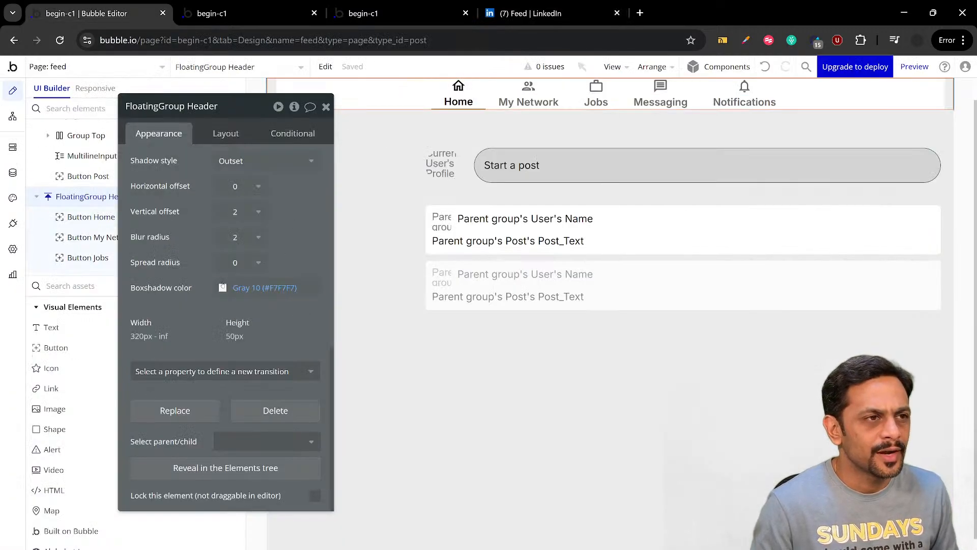
{"action": "left_click", "coordinate": [221, 133]}
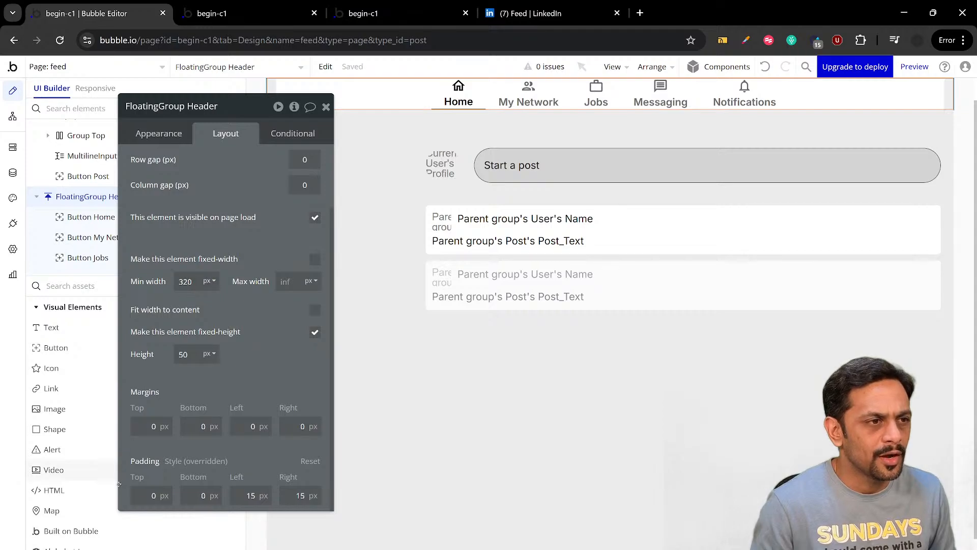
{"action": "left_click", "coordinate": [141, 496]}
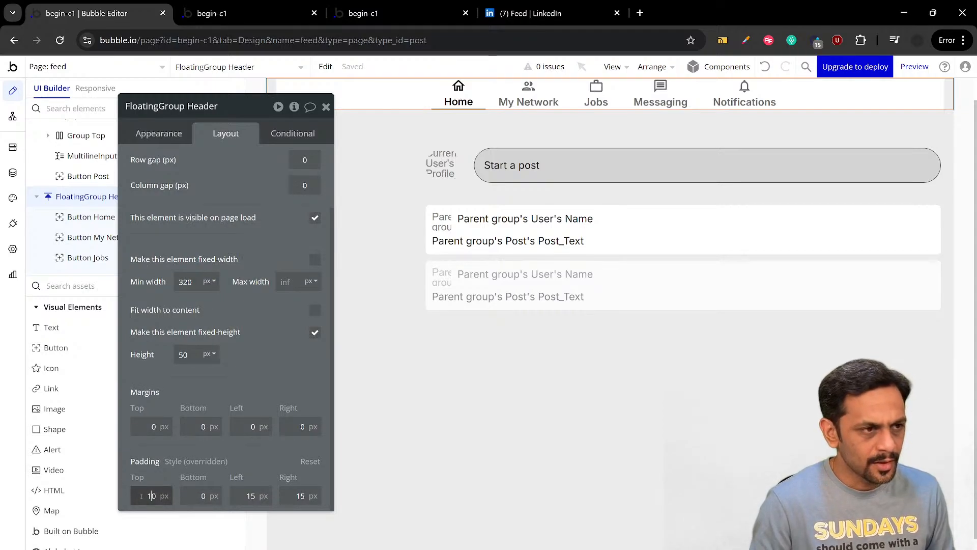
{"action": "type", "text": "1"}
{"action": "left_click", "coordinate": [223, 383]}
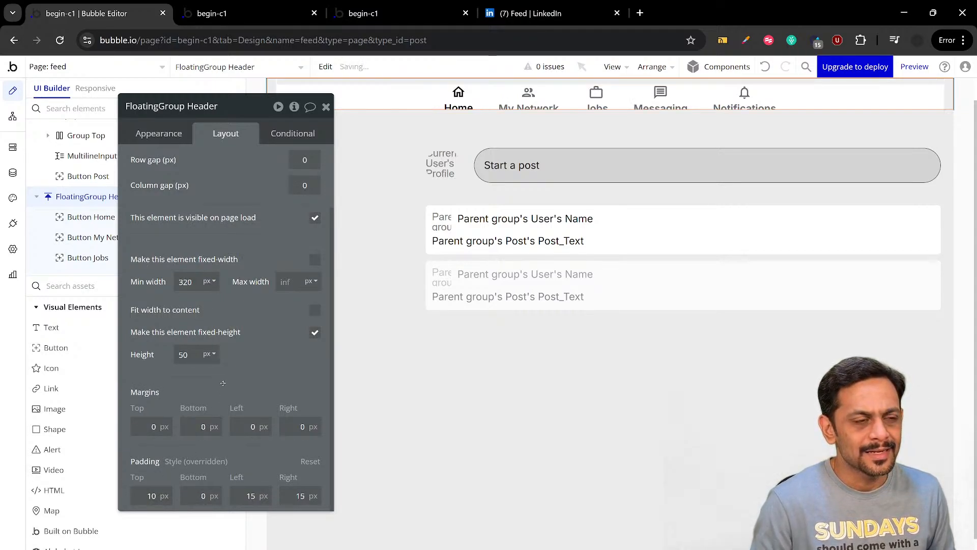
Set the fixed height of FloatingGroup Header to 60 px and reload the begin-c1 feed preview to check it
{"action": "left_click", "coordinate": [183, 355]}
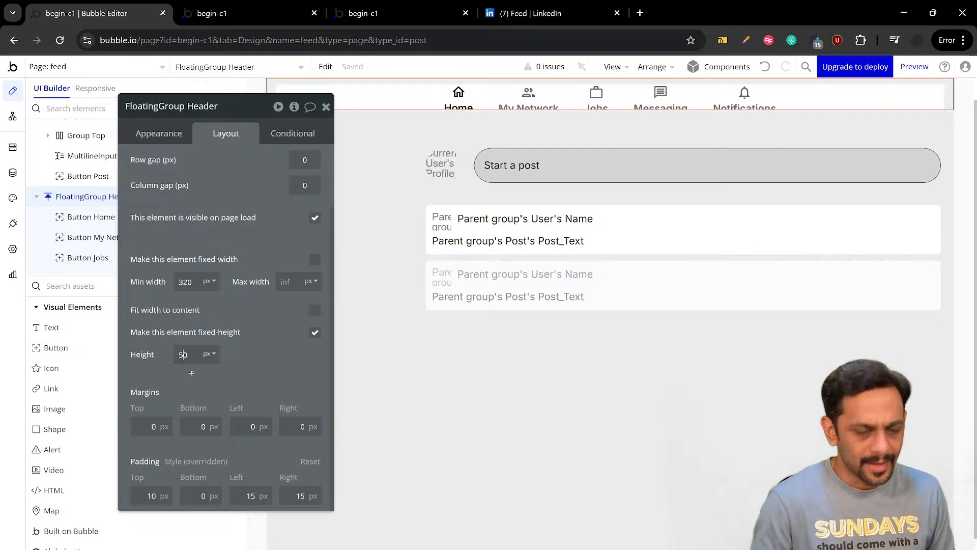
{"action": "key", "text": "BackSpace"}
{"action": "type", "text": "6"}
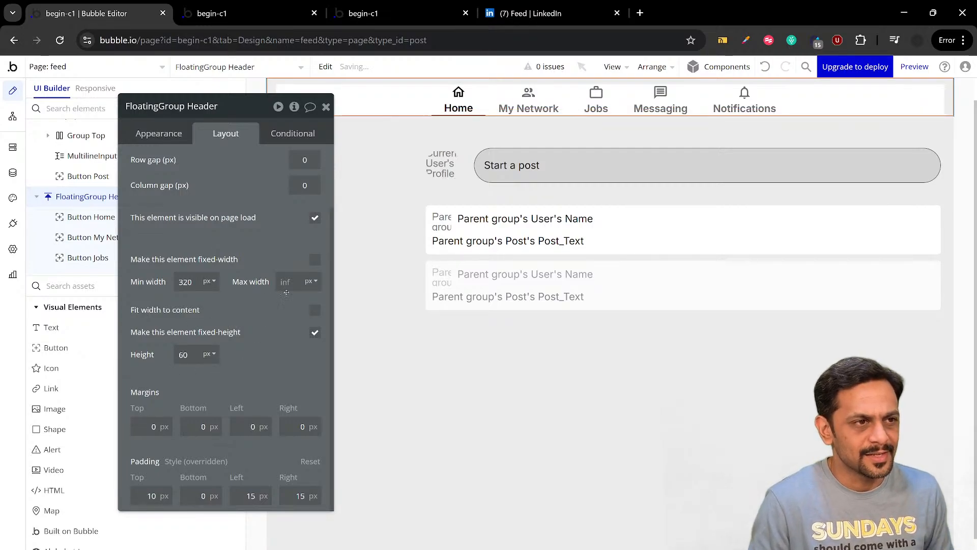
{"action": "left_click", "coordinate": [245, 14]}
{"action": "key", "text": "F5"}
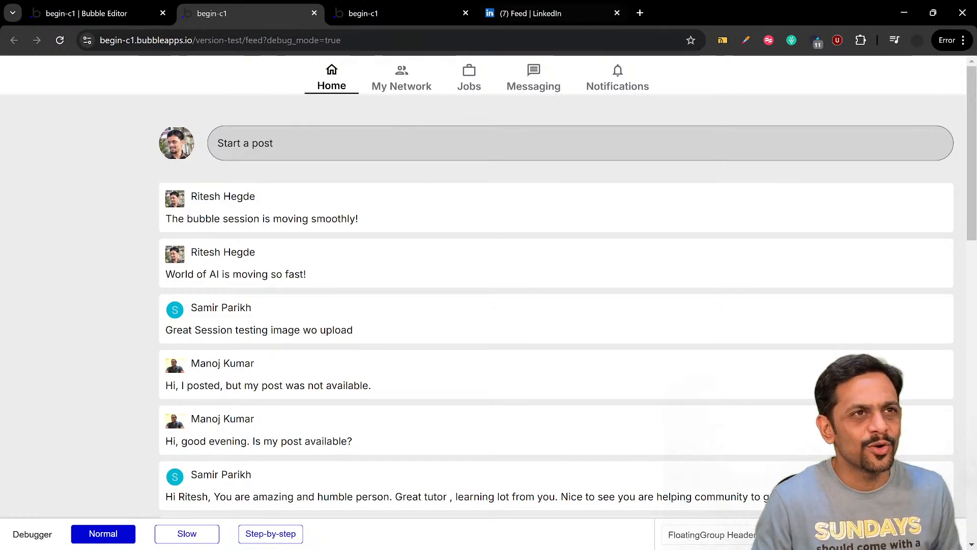
In the Bubble editor, set Group Main's top margin to 60 px and check the spacing in the reloaded feed preview
{"action": "left_click", "coordinate": [136, 14]}
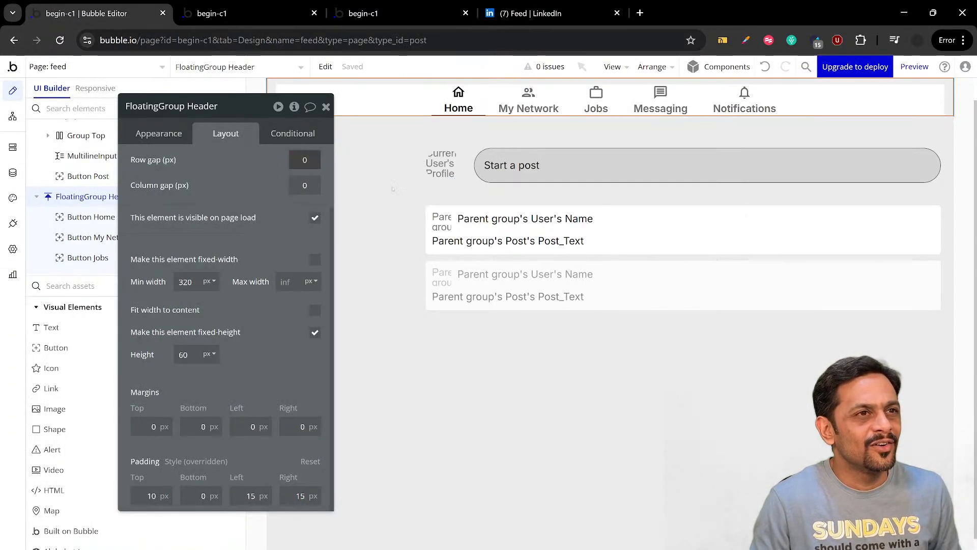
{"action": "left_click", "coordinate": [469, 133]}
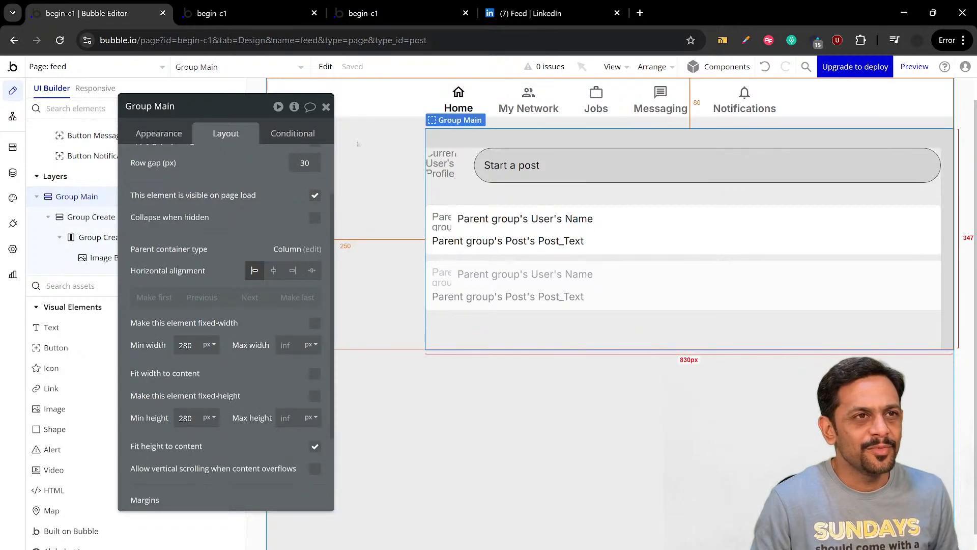
{"action": "left_click_drag", "start_coordinate": [194, 193], "coordinate": [286, 187]}
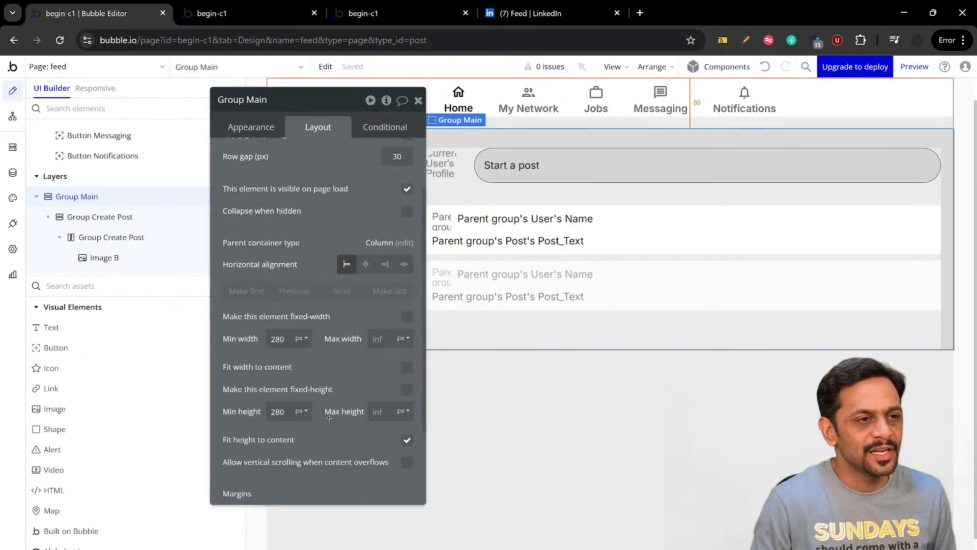
{"action": "scroll", "coordinate": [329, 417], "scroll_direction": "down", "scroll_amount": 2}
{"action": "left_click", "coordinate": [244, 420]}
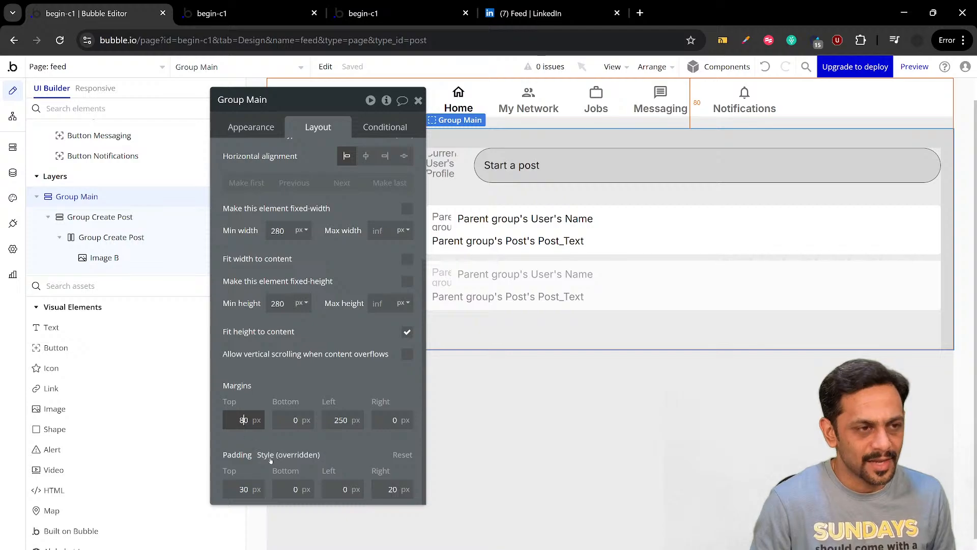
{"action": "type", "text": "6"}
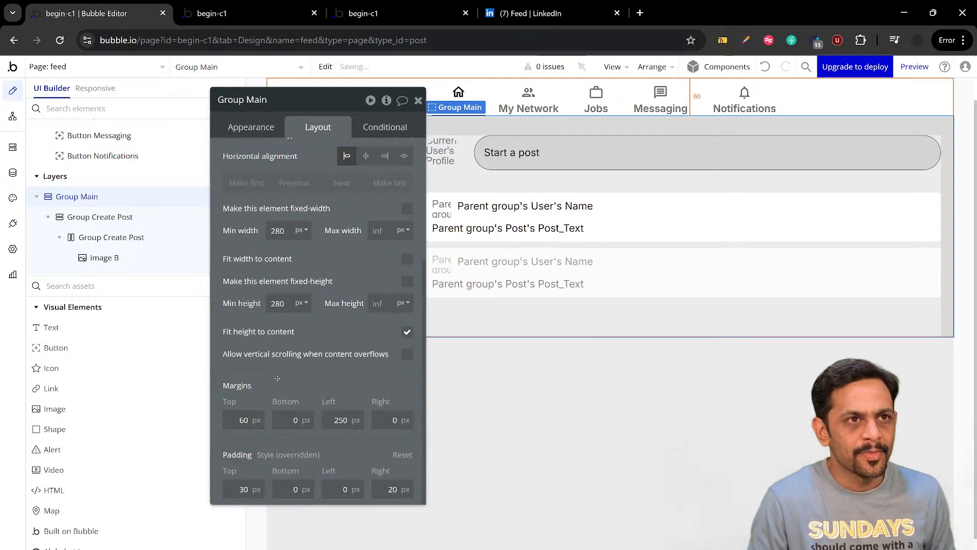
{"action": "left_click", "coordinate": [244, 14]}
{"action": "key", "text": "ctrl+r"}
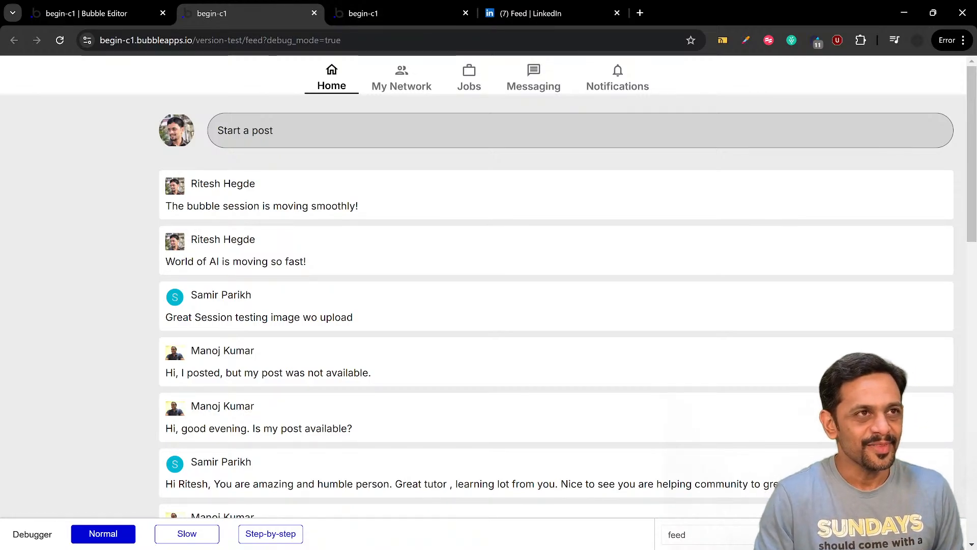
Check LinkedIn's feed layout, then find the Floating Group element in the Bubble editor and add one to the feed page
{"action": "left_click", "coordinate": [532, 13]}
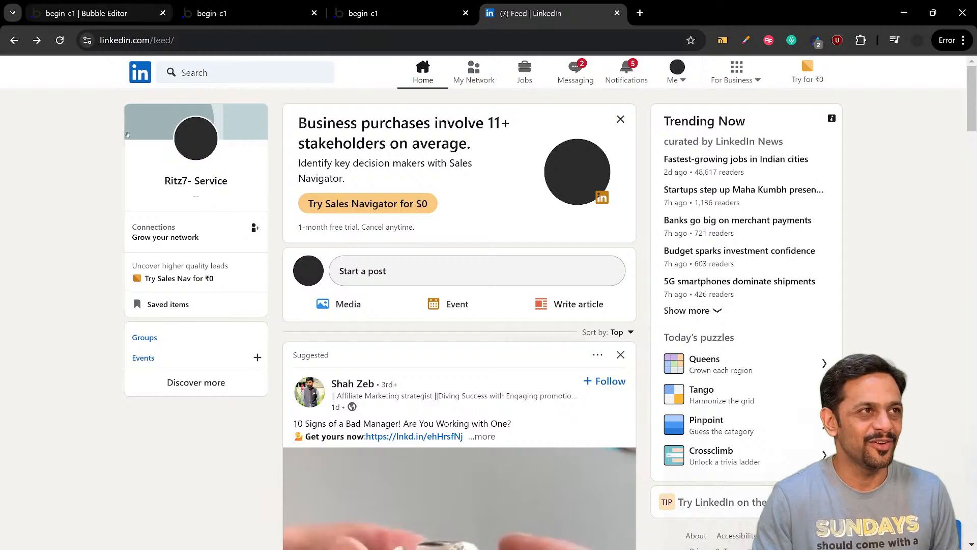
{"action": "left_click", "coordinate": [102, 13]}
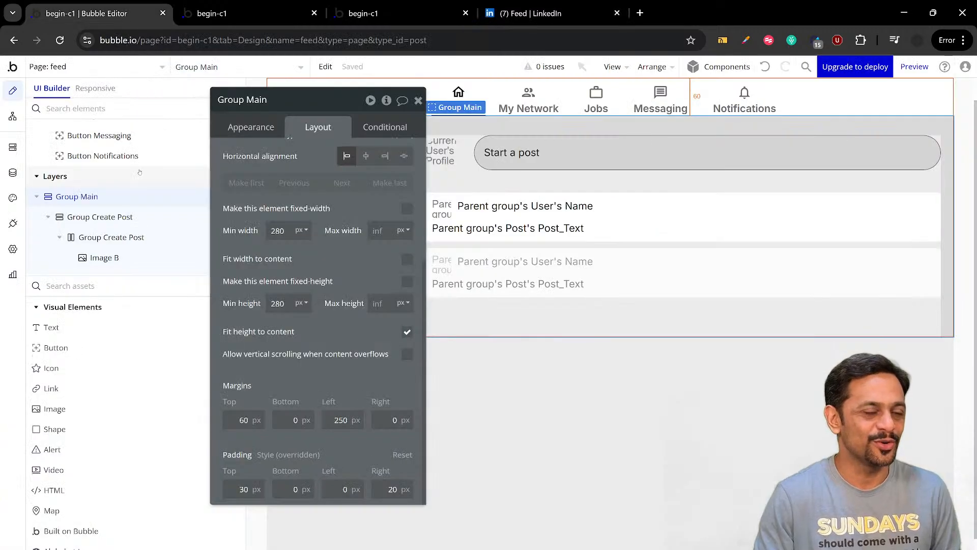
{"action": "left_click", "coordinate": [418, 101]}
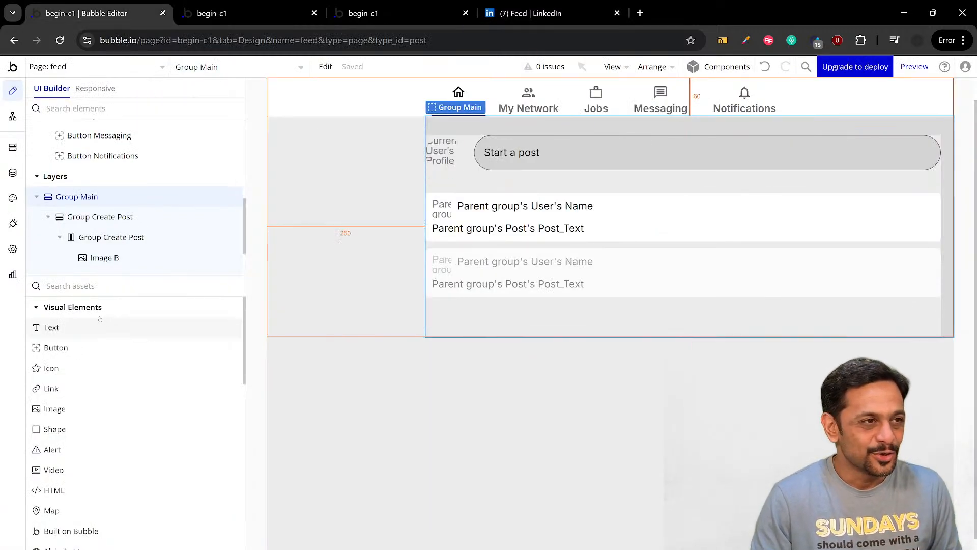
{"action": "type", "text": "float"}
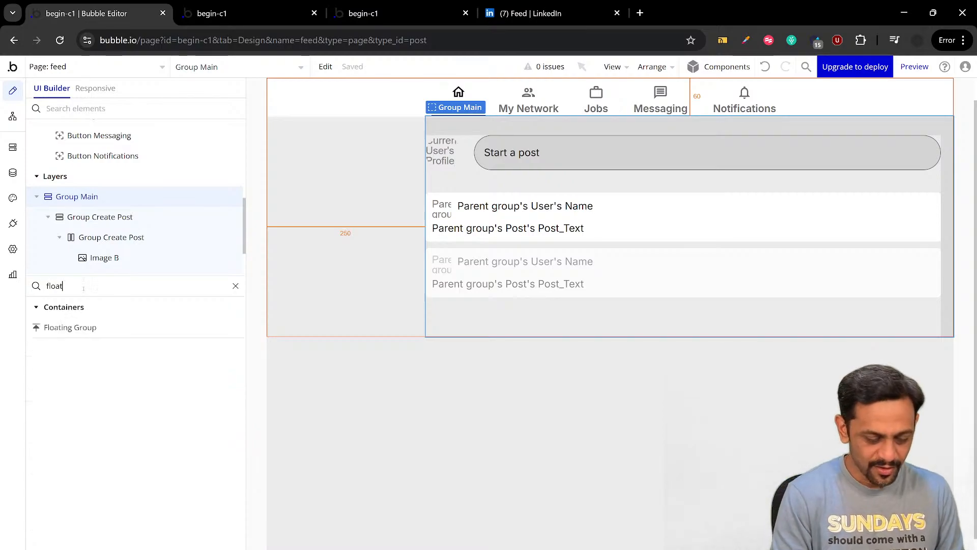
{"action": "left_click_drag", "start_coordinate": [70, 328], "coordinate": [488, 321]}
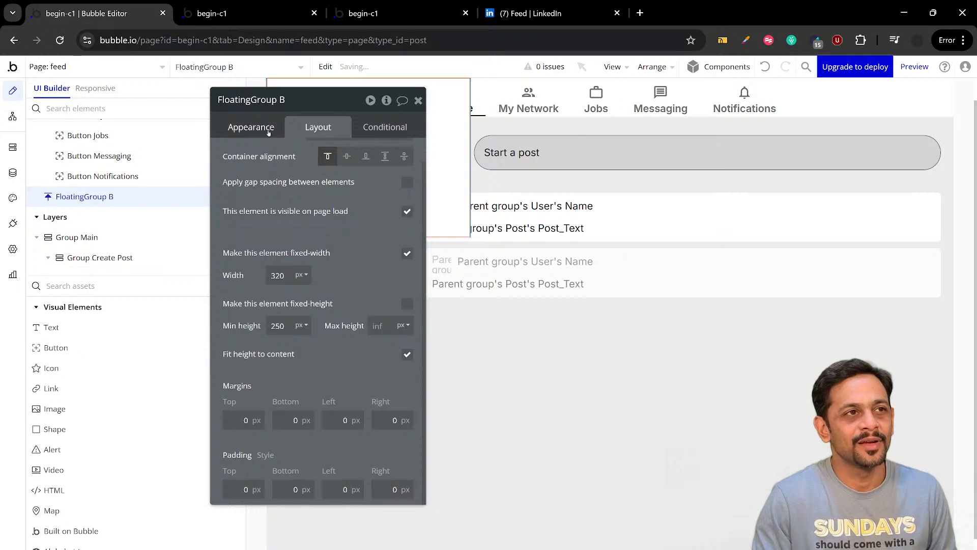
Make the new floating group float vertically relative to Bottom and horizontally relative to Right
{"action": "left_click", "coordinate": [251, 127]}
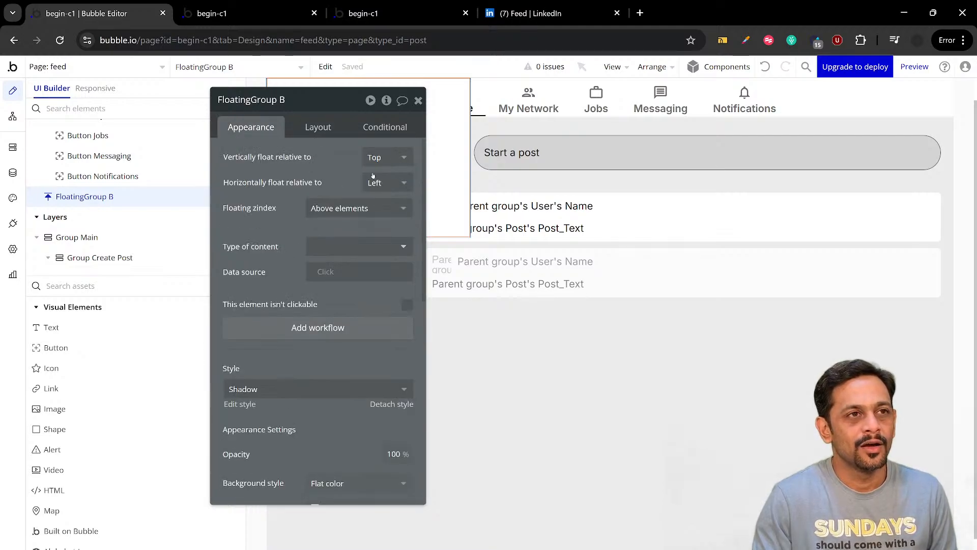
{"action": "left_click", "coordinate": [379, 157]}
{"action": "left_click", "coordinate": [382, 214]}
{"action": "left_click", "coordinate": [378, 183]}
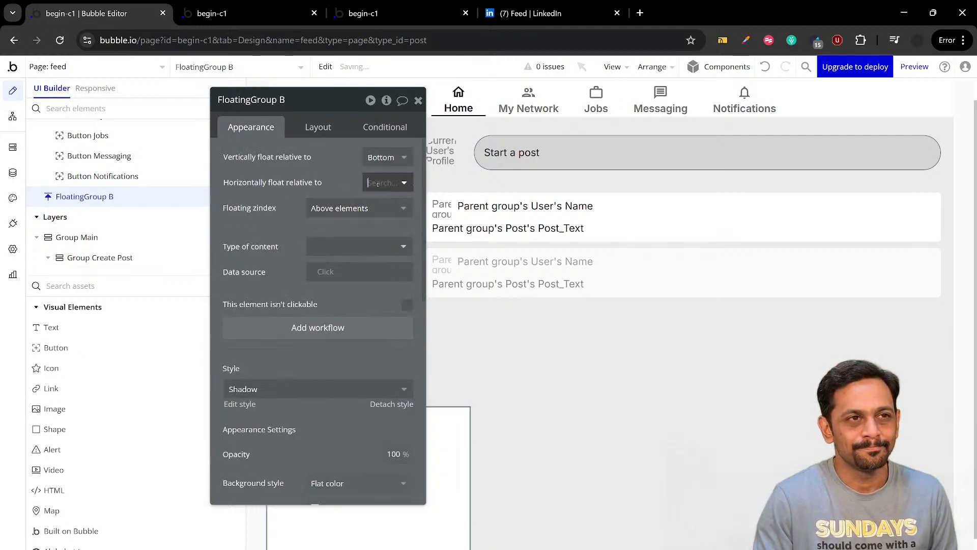
{"action": "left_click", "coordinate": [381, 243]}
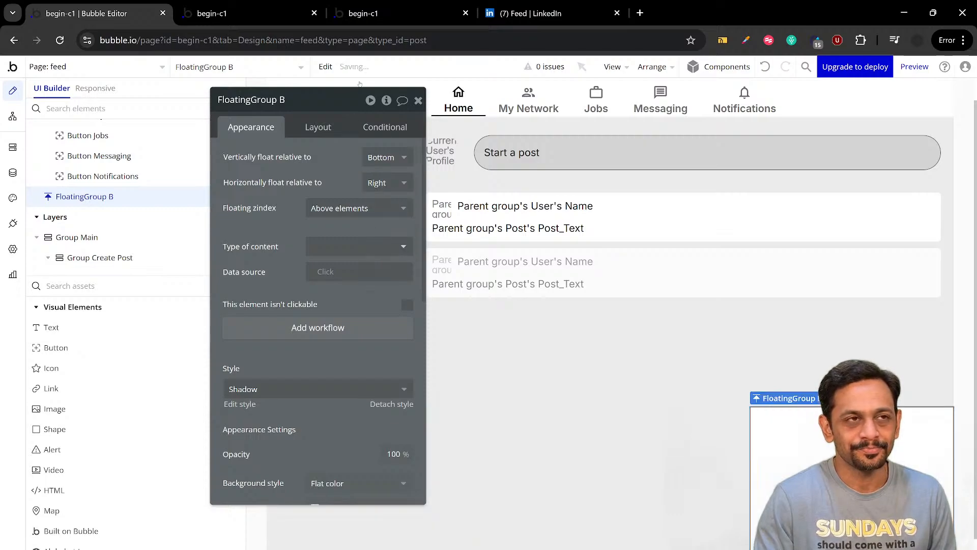
Compare with the LinkedIn feed and set the new floating group's right margin to 20 px
{"action": "left_click", "coordinate": [548, 13]}
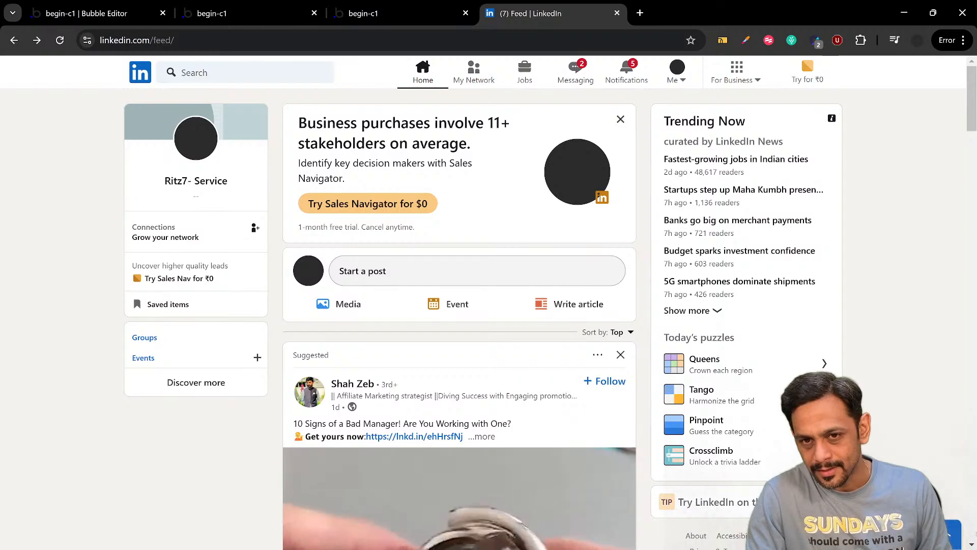
{"action": "left_click", "coordinate": [53, 9]}
{"action": "left_click", "coordinate": [314, 130]}
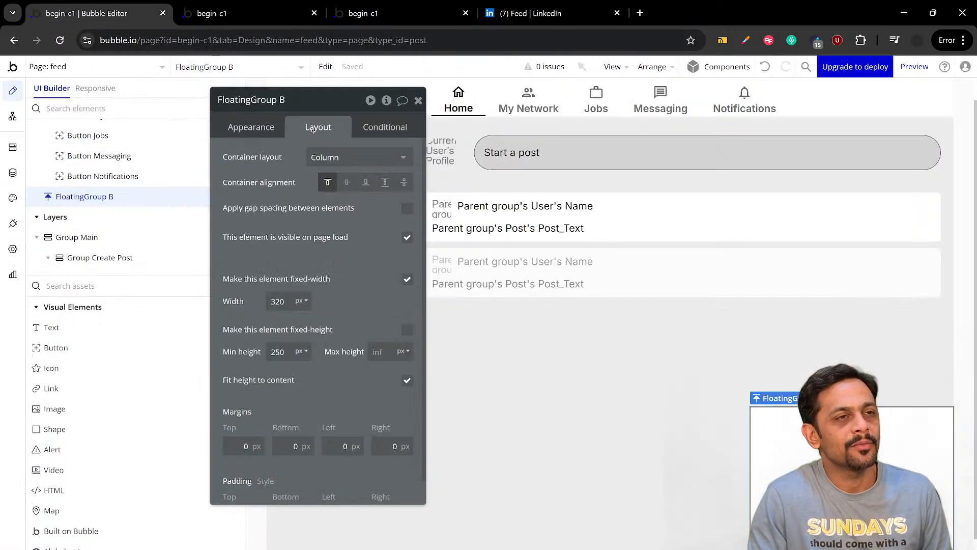
{"action": "scroll", "coordinate": [367, 293], "scroll_direction": "down", "scroll_amount": 1}
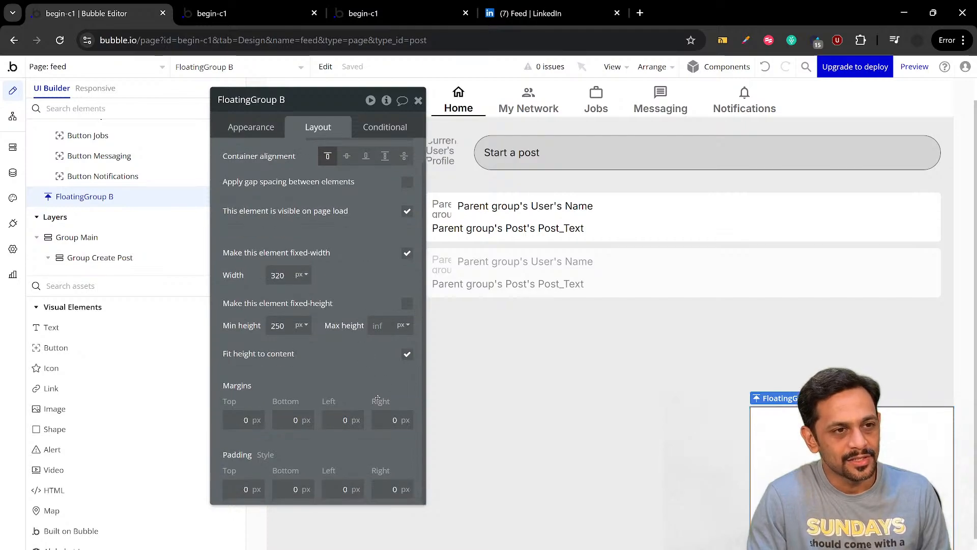
{"action": "left_click", "coordinate": [386, 419]}
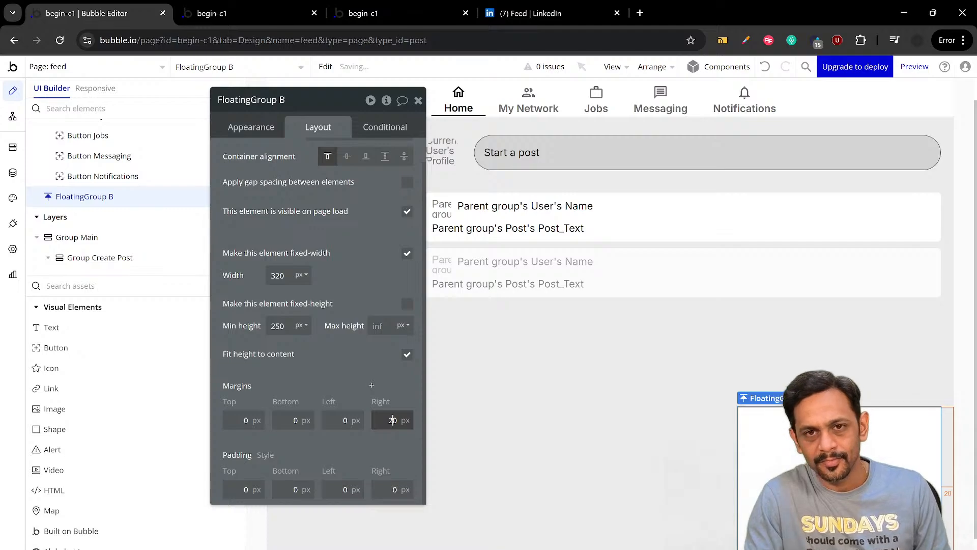
Set the new floating group's minimum height to 65 px and then, after comparing with LinkedIn, to 75 px
{"action": "double_click", "coordinate": [283, 326]}
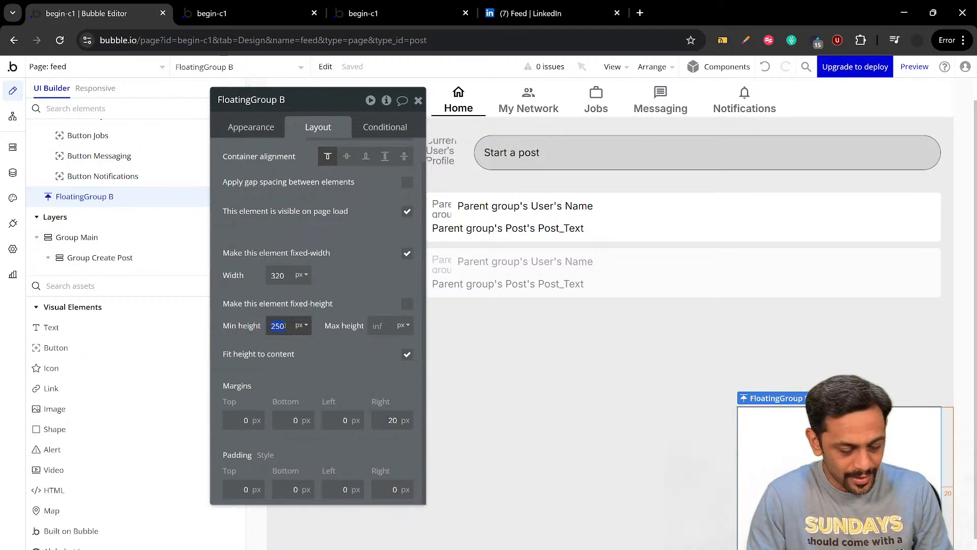
{"action": "type", "text": "65"}
{"action": "left_click", "coordinate": [319, 362]}
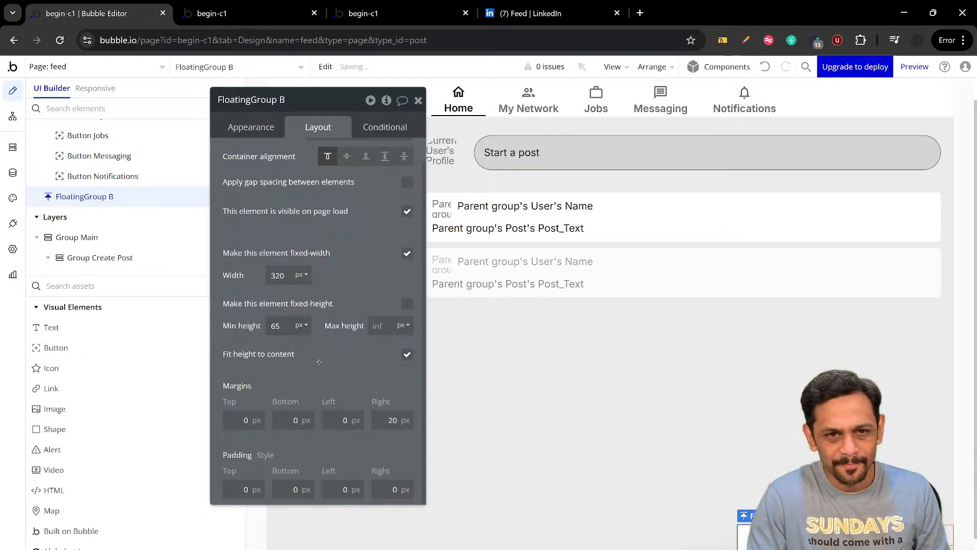
{"action": "left_click", "coordinate": [548, 15]}
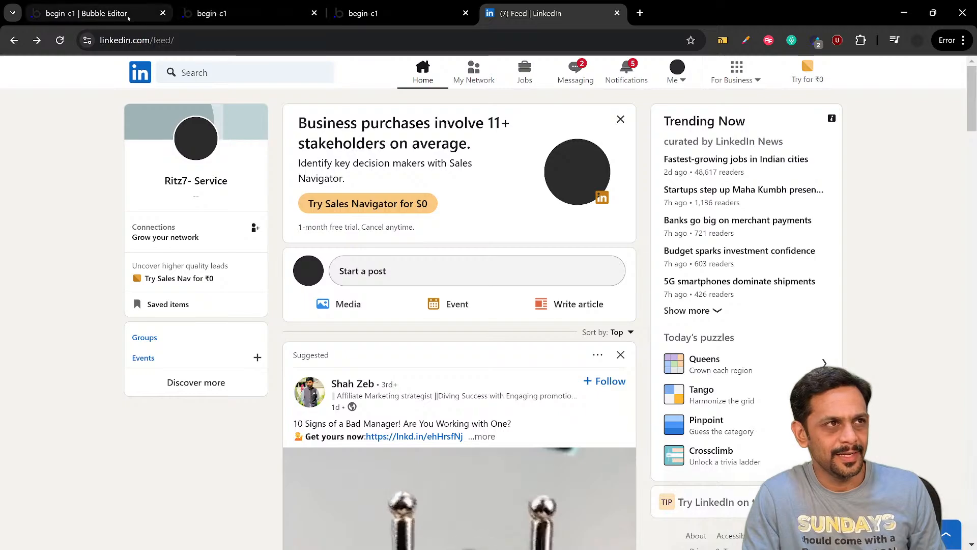
{"action": "left_click", "coordinate": [91, 13]}
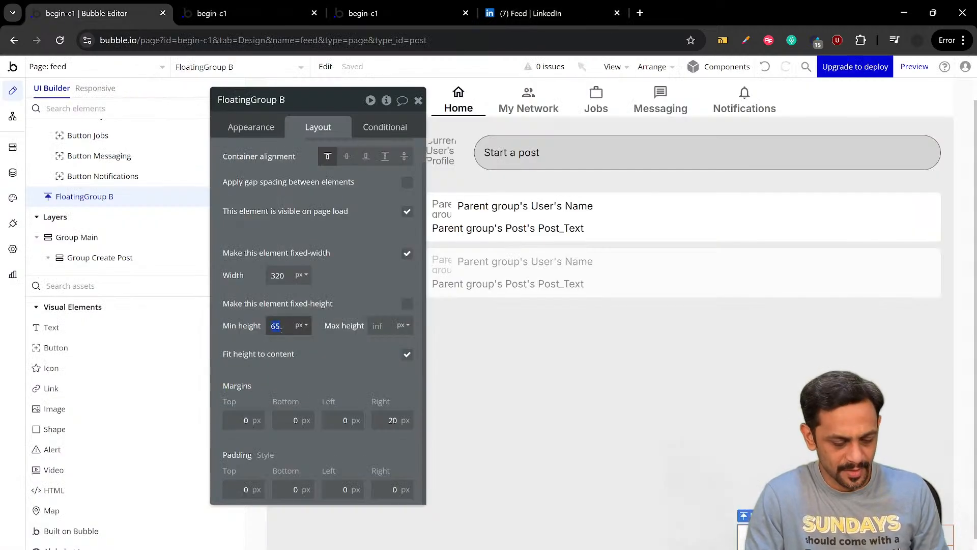
{"action": "left_click", "coordinate": [317, 351]}
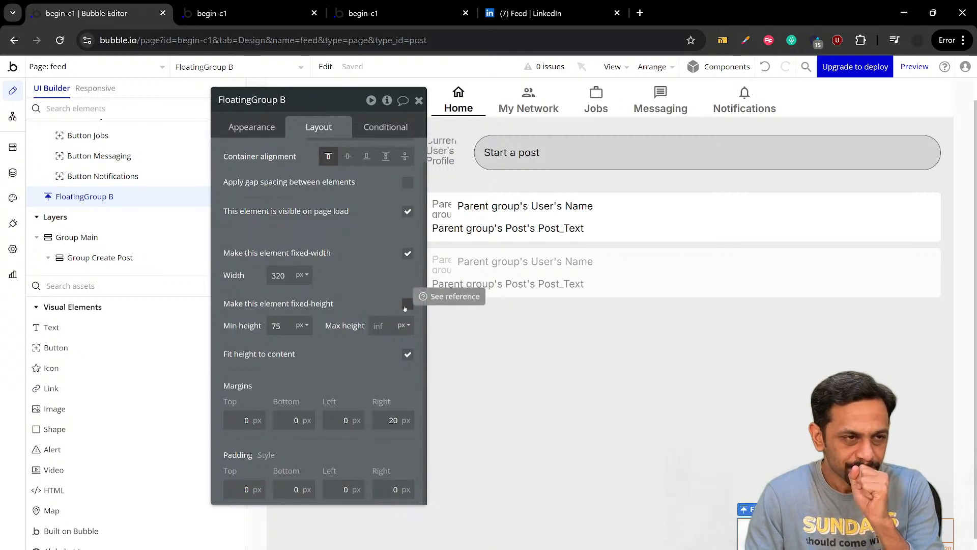
Rename the new floating group as FloatingGroup Messages and review its appearance settings
{"action": "left_click", "coordinate": [251, 127]}
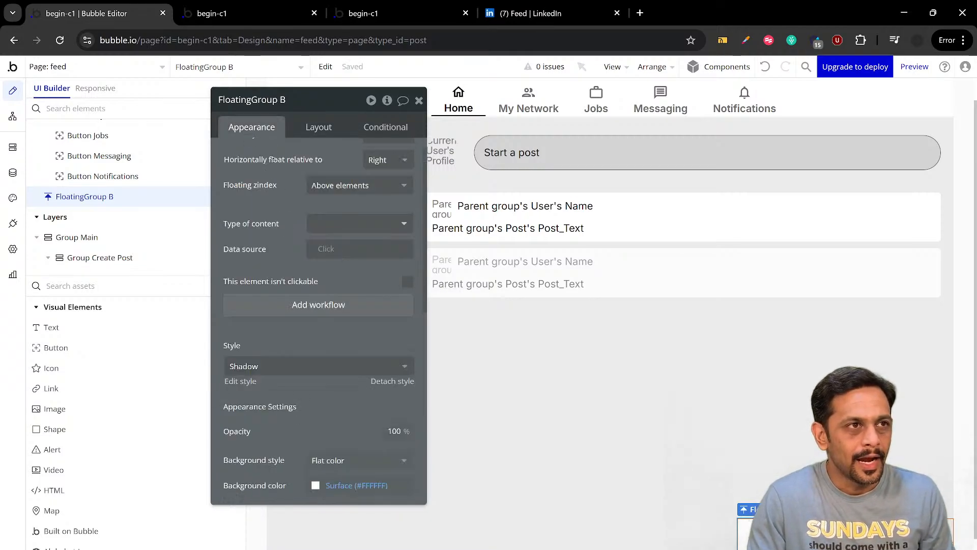
{"action": "left_click", "coordinate": [297, 100]}
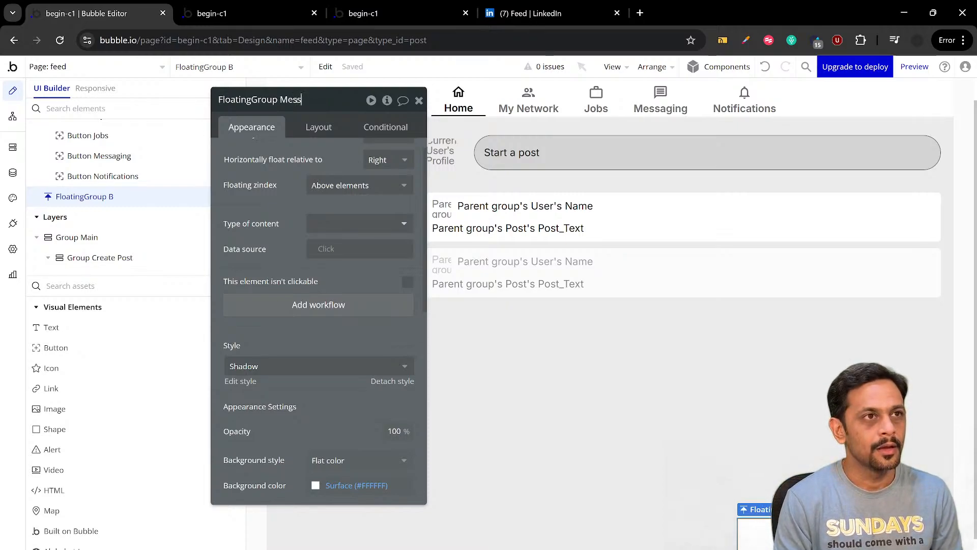
{"action": "left_click", "coordinate": [286, 202]}
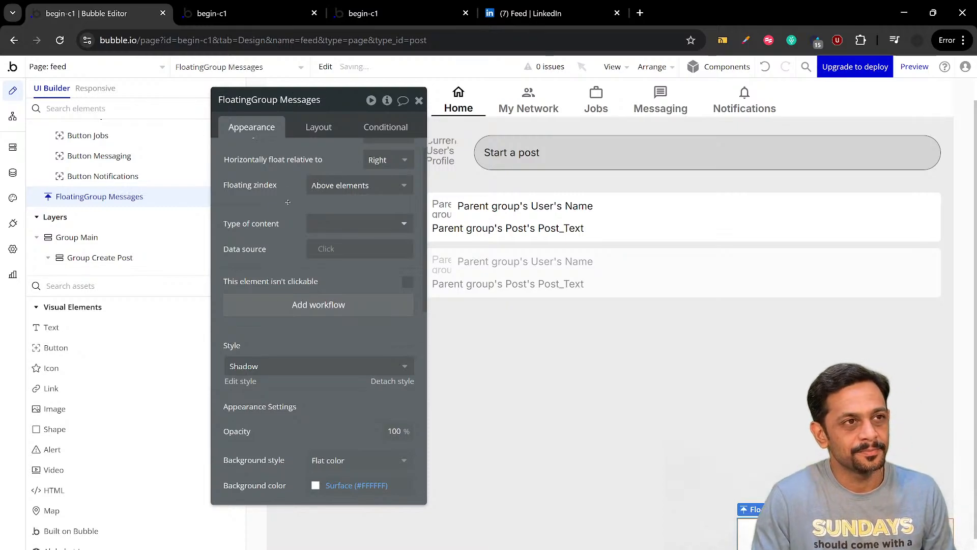
{"action": "scroll", "coordinate": [288, 203], "scroll_direction": "up", "scroll_amount": 1}
{"action": "scroll", "coordinate": [288, 202], "scroll_direction": "down", "scroll_amount": 5}
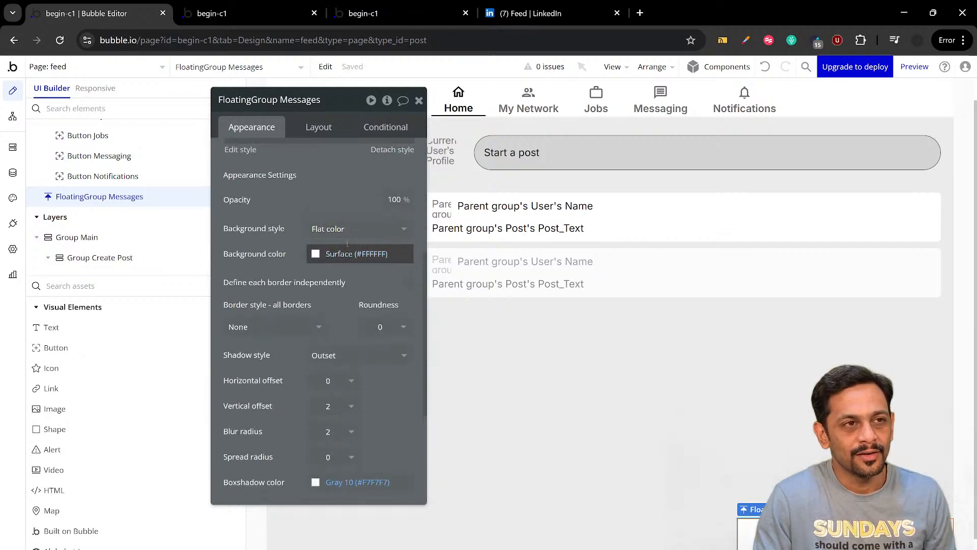
Compare with the LinkedIn feed and set the background color of FloatingGroup Messages to #0462CB
{"action": "left_click", "coordinate": [534, 14]}
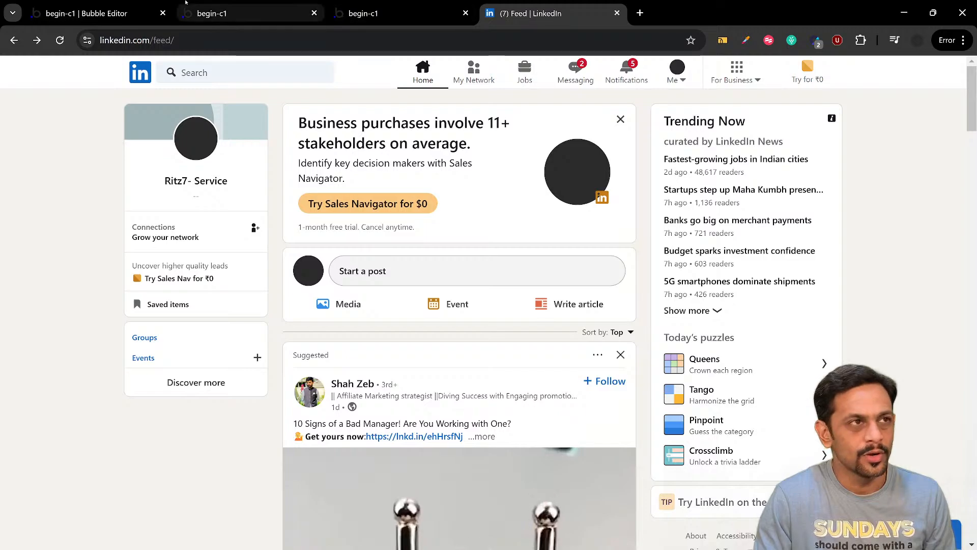
{"action": "left_click", "coordinate": [92, 13]}
{"action": "left_click", "coordinate": [342, 253]}
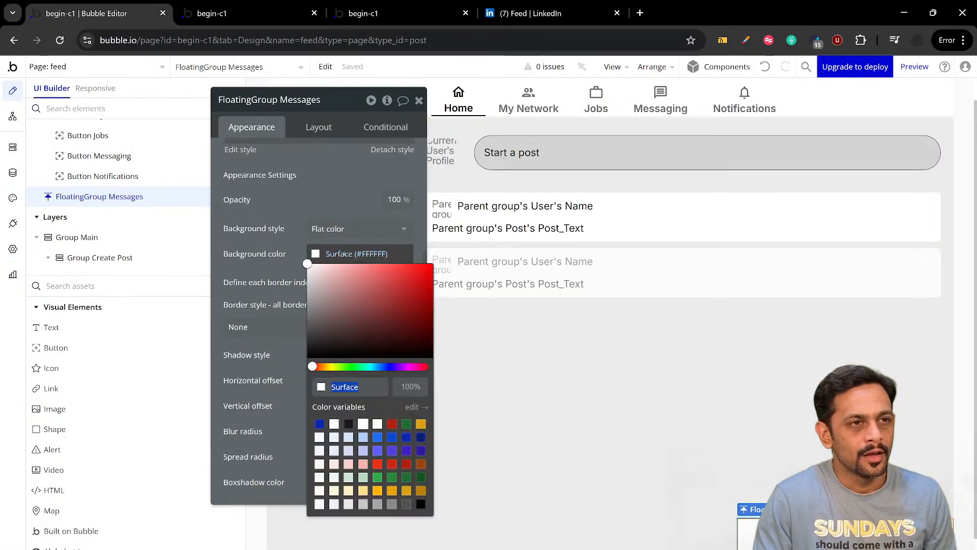
{"action": "type", "text": "0462cb"}
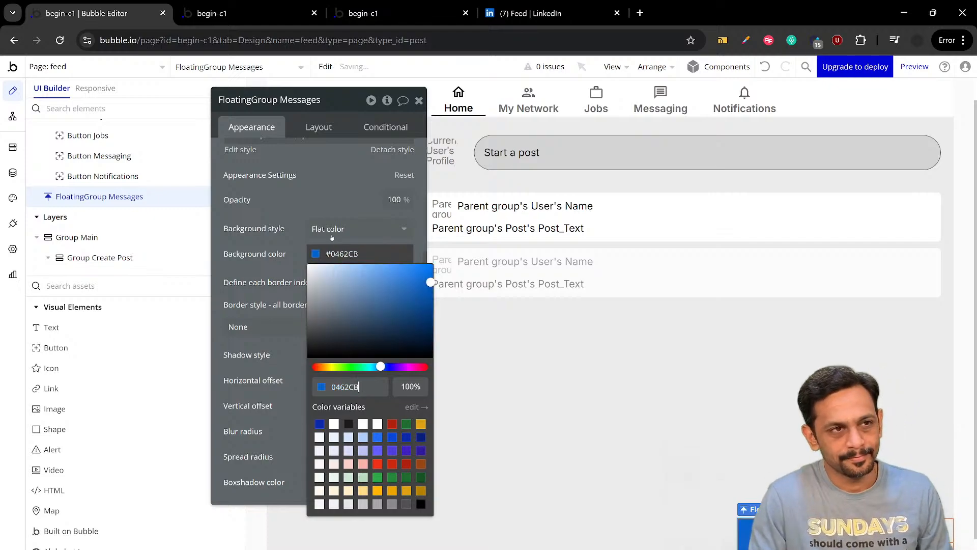
{"action": "left_click", "coordinate": [419, 101]}
Compare with LinkedIn again, define each border of FloatingGroup Messages independently, and set the top-left and top-right roundness to 5
{"action": "left_click", "coordinate": [550, 13]}
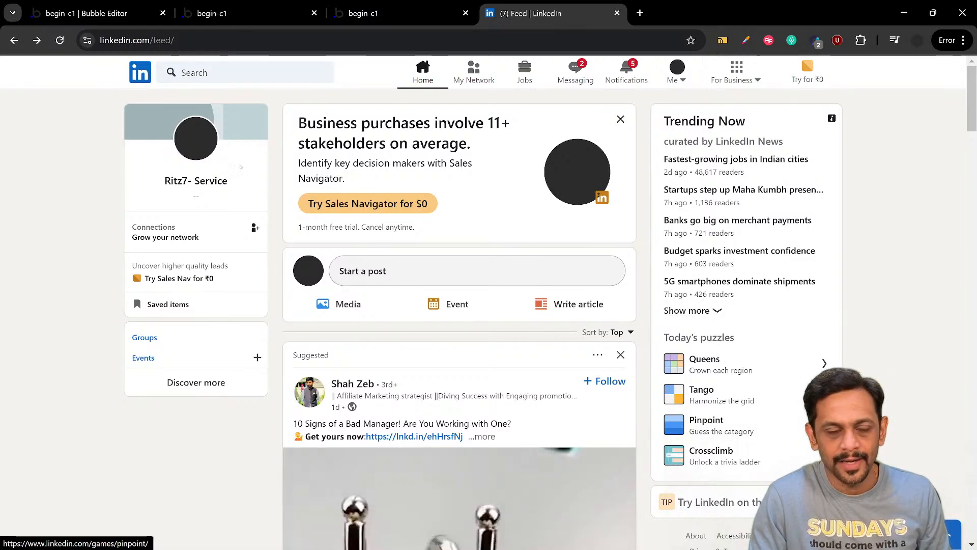
{"action": "left_click", "coordinate": [120, 13]}
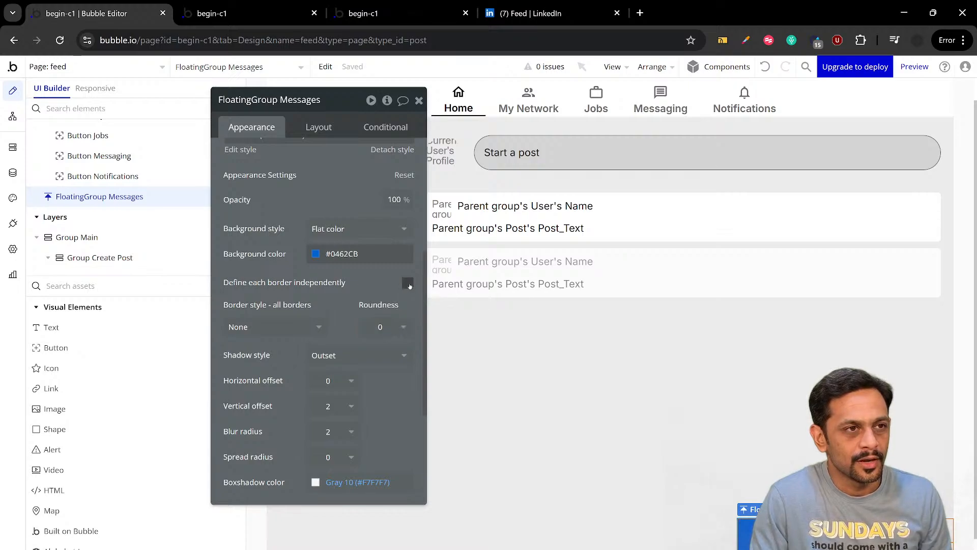
{"action": "left_click", "coordinate": [408, 283]}
{"action": "left_click", "coordinate": [389, 327]}
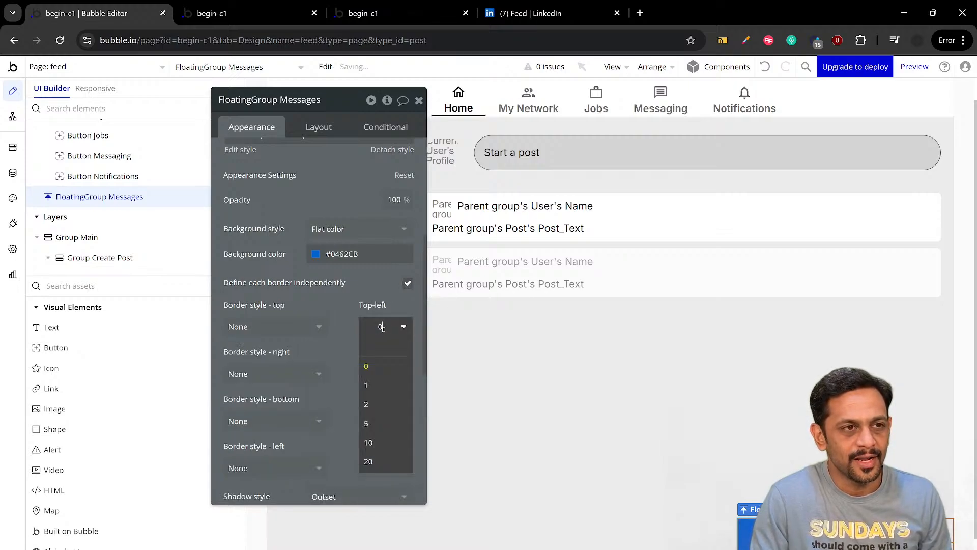
{"action": "left_click", "coordinate": [371, 424]}
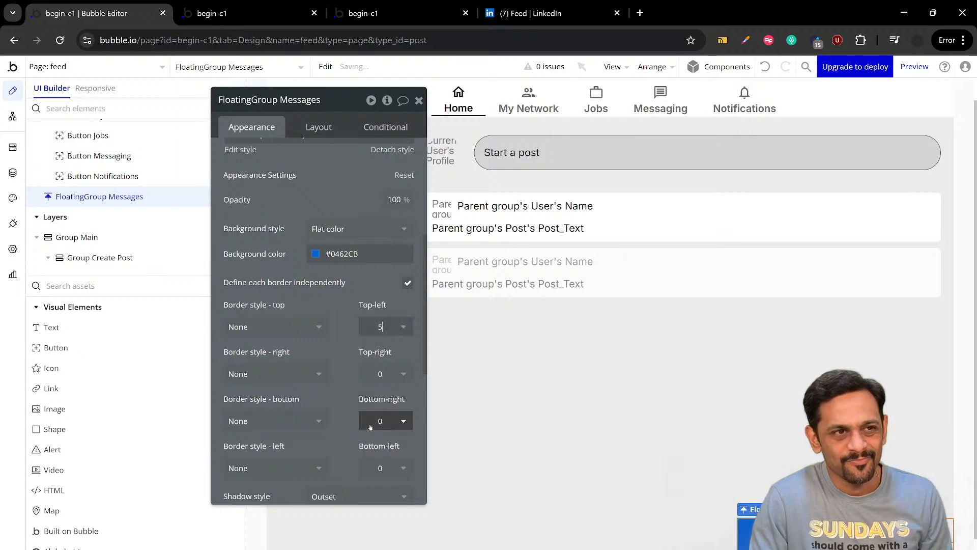
{"action": "left_click", "coordinate": [376, 375]}
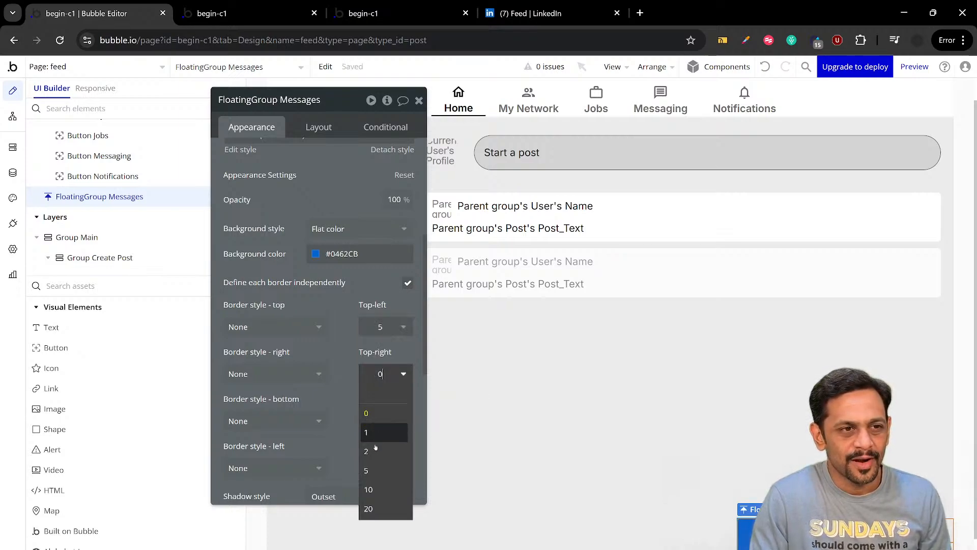
{"action": "left_click", "coordinate": [371, 467]}
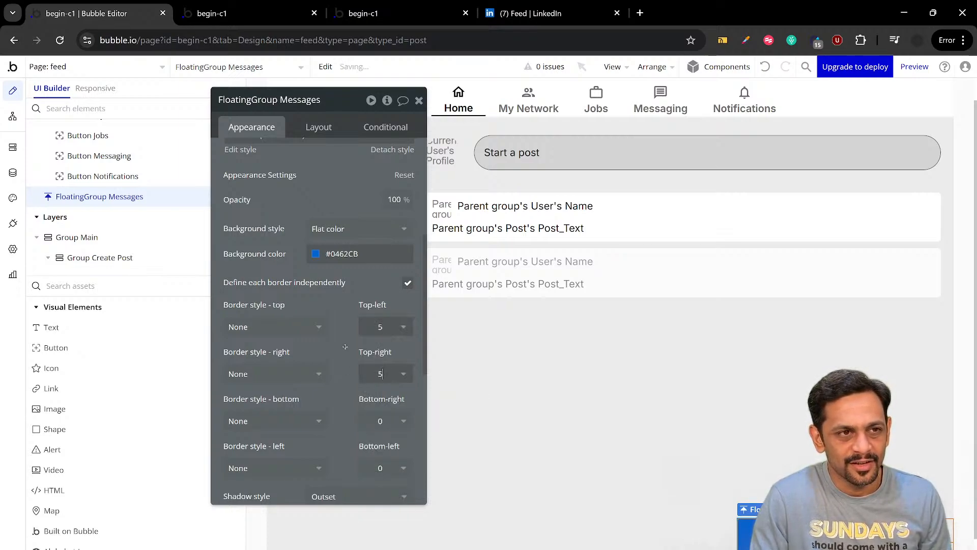
Increase the top-left and top-right corner roundness of FloatingGroup Messages to 10
{"action": "left_click", "coordinate": [380, 326]}
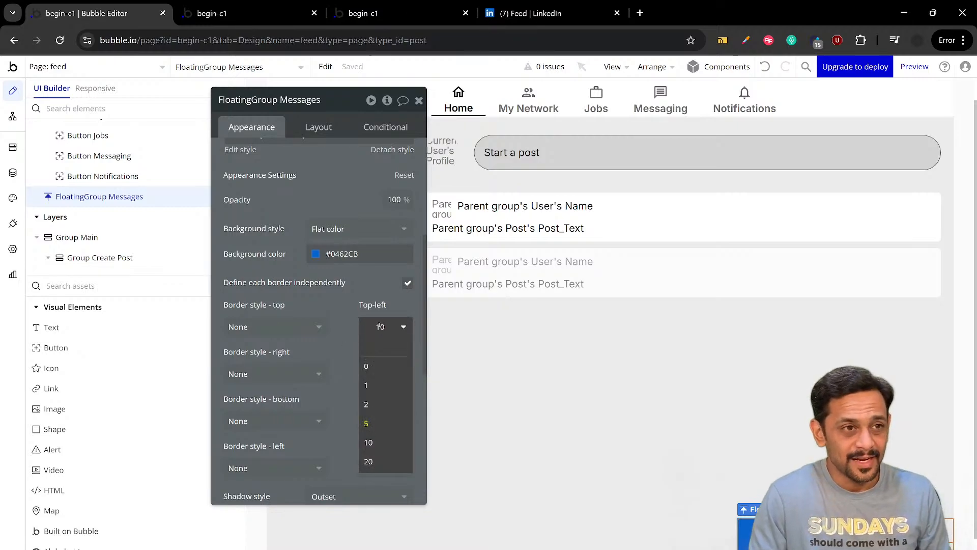
{"action": "left_click", "coordinate": [346, 318]}
{"action": "left_click", "coordinate": [381, 374]}
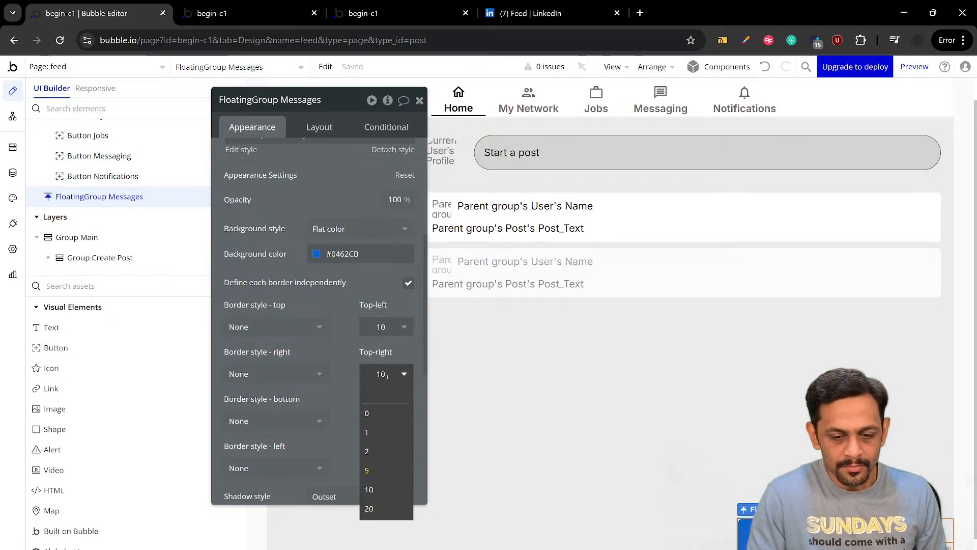
{"action": "left_click", "coordinate": [349, 342]}
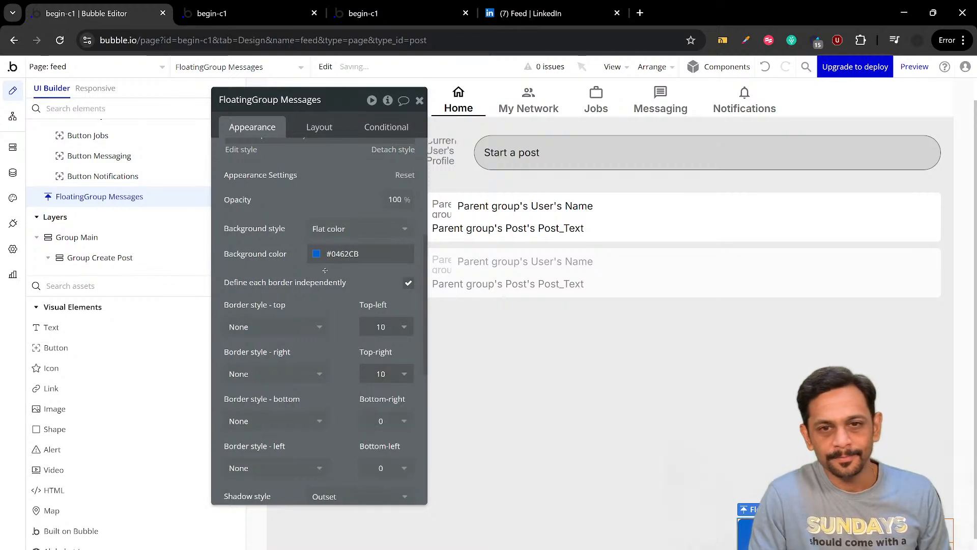
Refresh the feed page preview and reload it without the debug_mode=true parameter in its address
{"action": "left_click", "coordinate": [242, 15]}
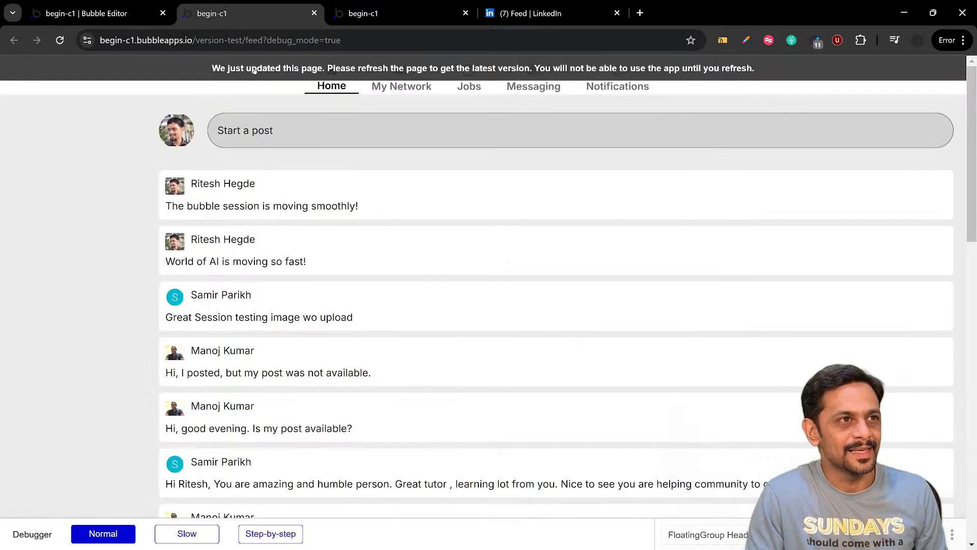
{"action": "key", "text": "F5"}
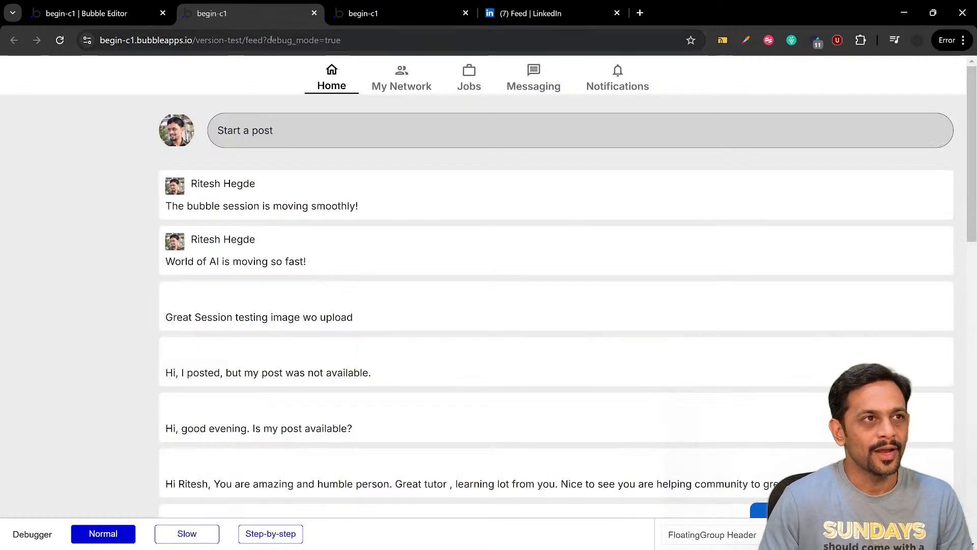
{"action": "left_click_drag", "start_coordinate": [271, 40], "coordinate": [387, 40]}
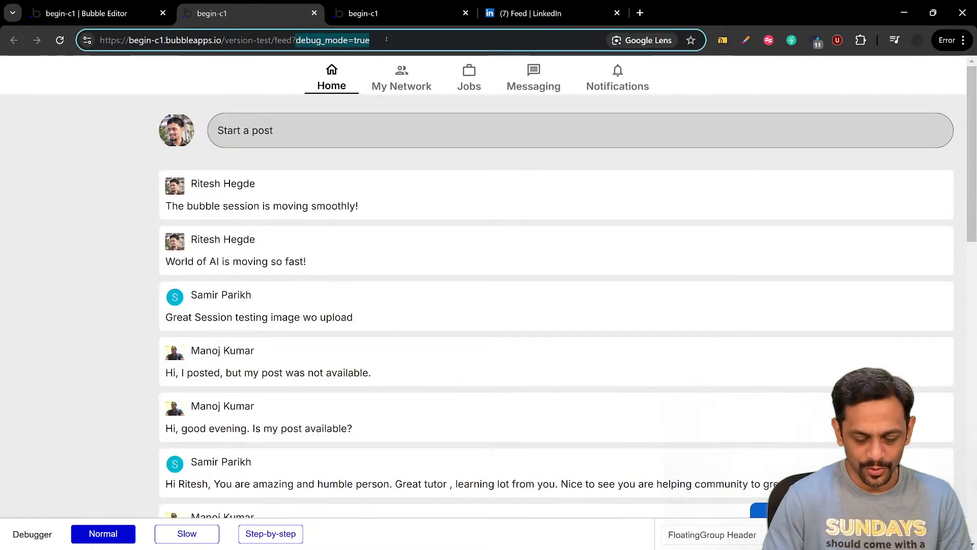
{"action": "key", "text": "BackSpace"}
{"action": "key", "text": "BackSpace"}
{"action": "key", "text": "Return"}
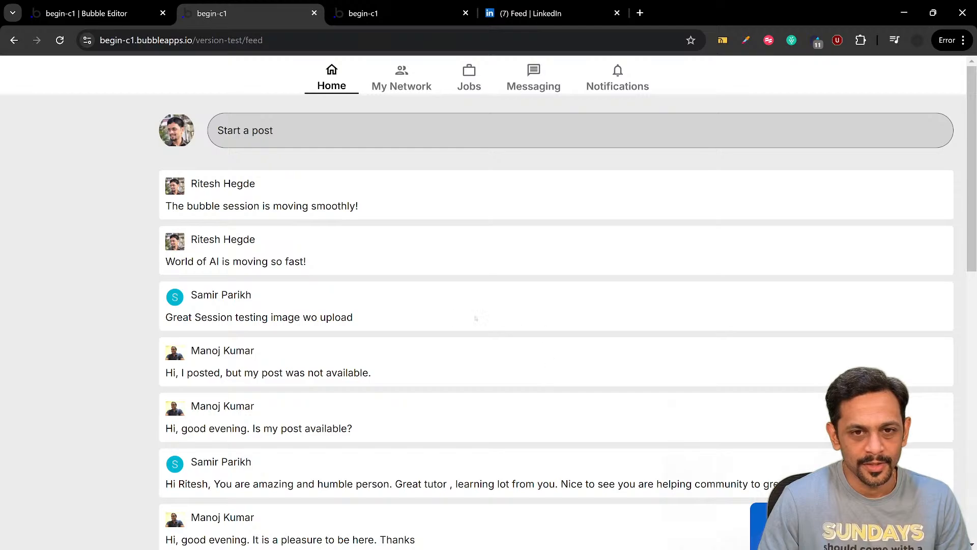
Give FloatingGroup Messages a fixed height of 55 px and compare the preview with the LinkedIn feed
{"action": "left_click", "coordinate": [124, 15]}
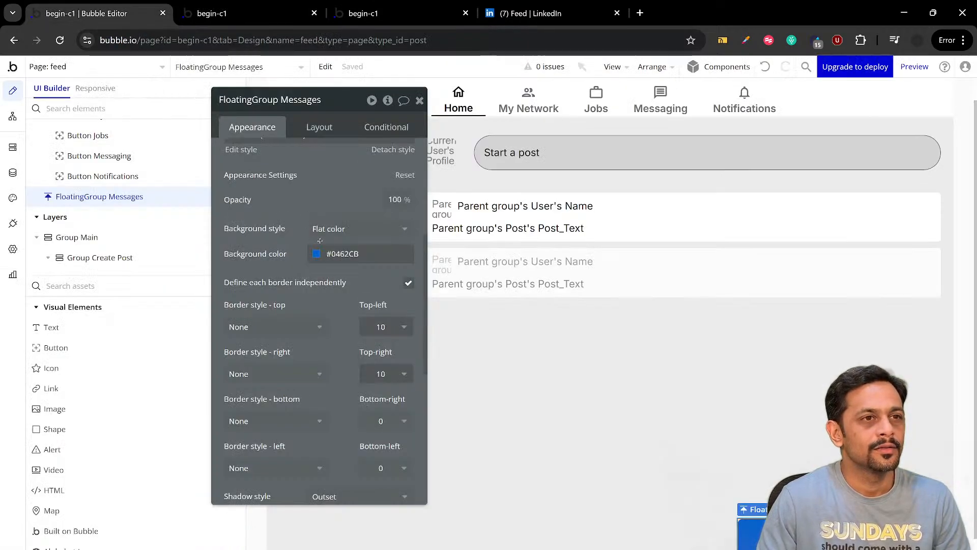
{"action": "left_click", "coordinate": [321, 127]}
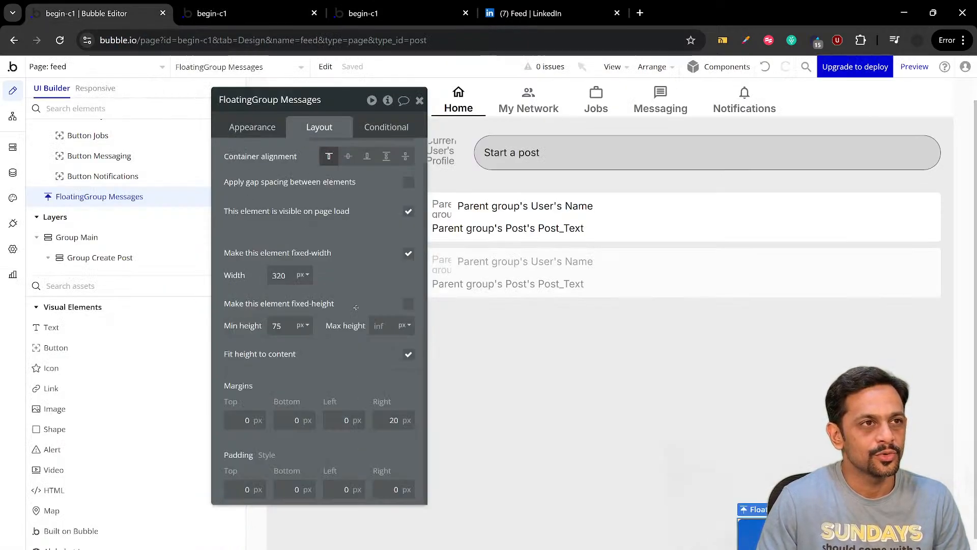
{"action": "double_click", "coordinate": [286, 328]}
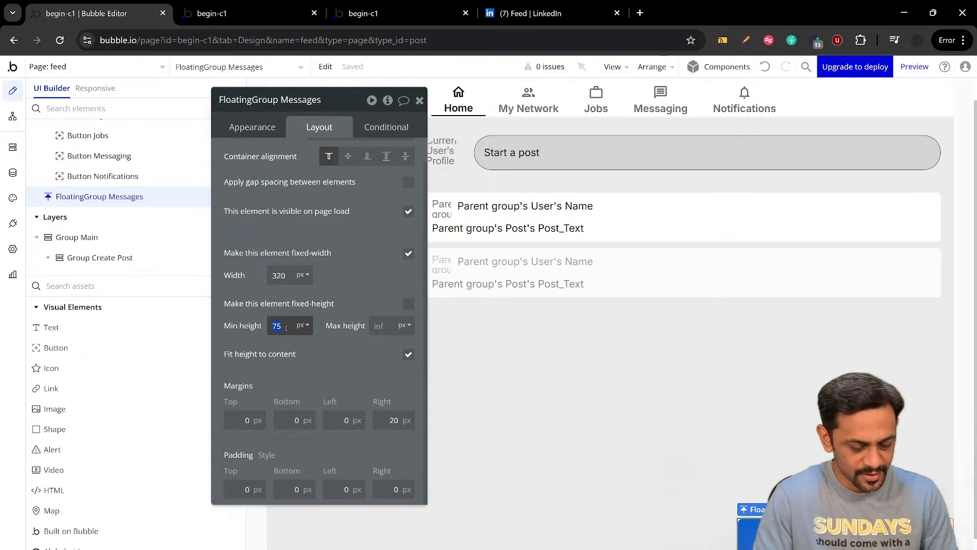
{"action": "type", "text": "55"}
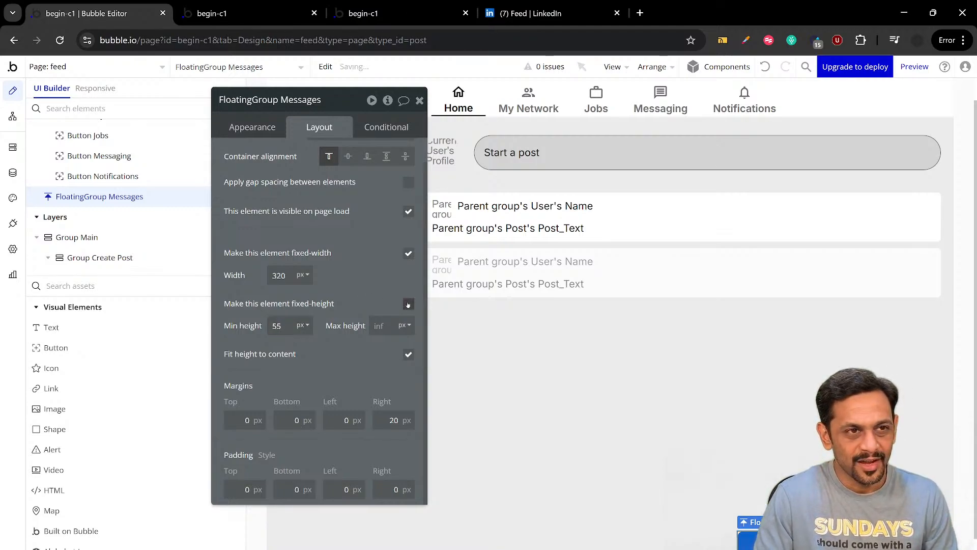
{"action": "left_click", "coordinate": [409, 304]}
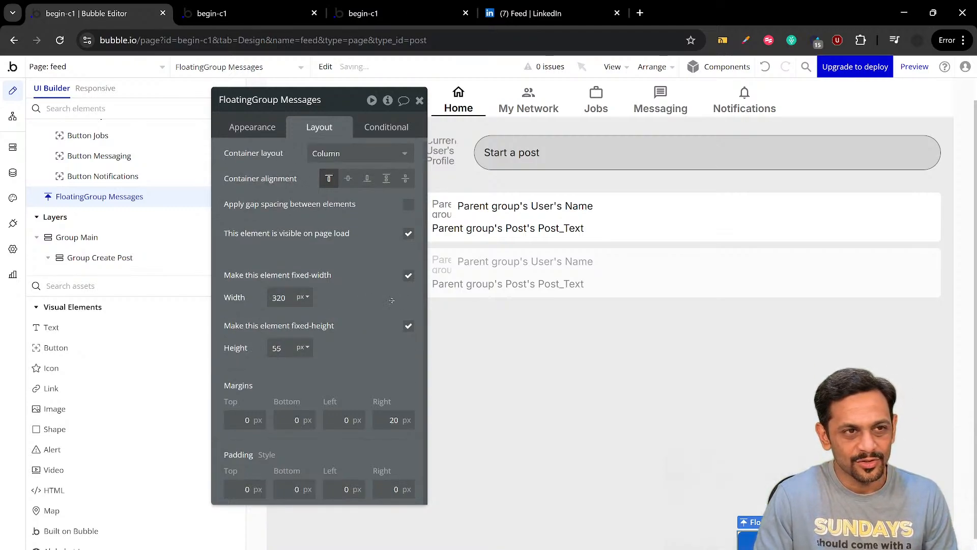
{"action": "left_click", "coordinate": [245, 13]}
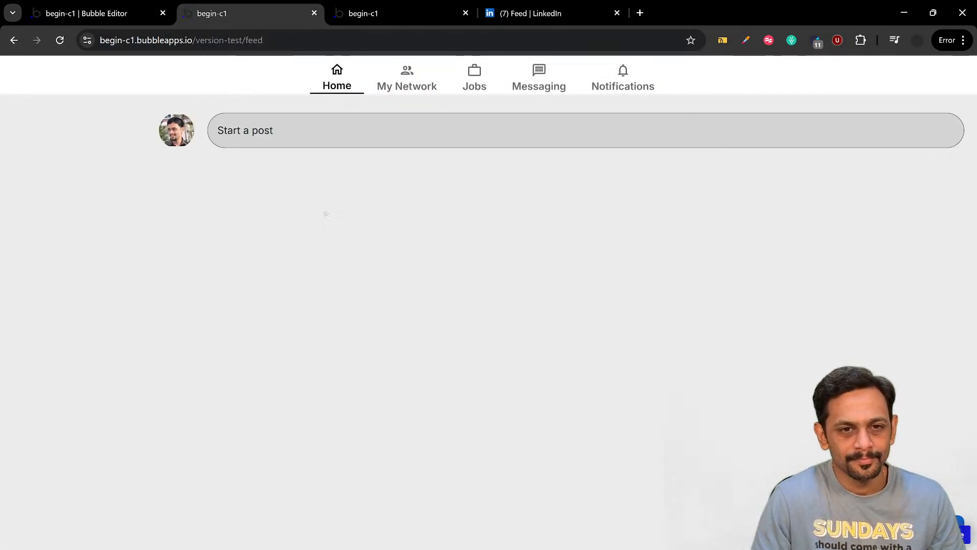
{"action": "scroll", "coordinate": [444, 103], "scroll_direction": "down", "scroll_amount": 2}
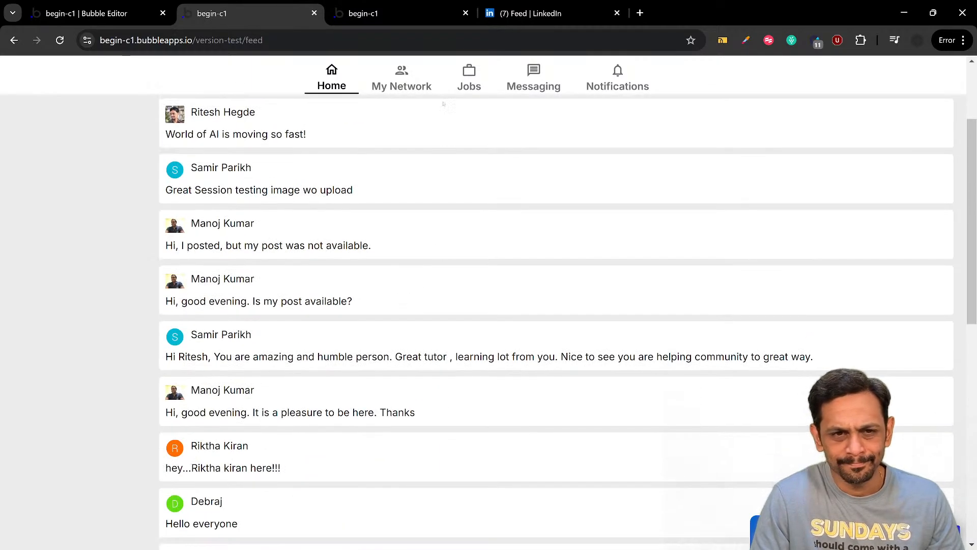
{"action": "left_click", "coordinate": [504, 13]}
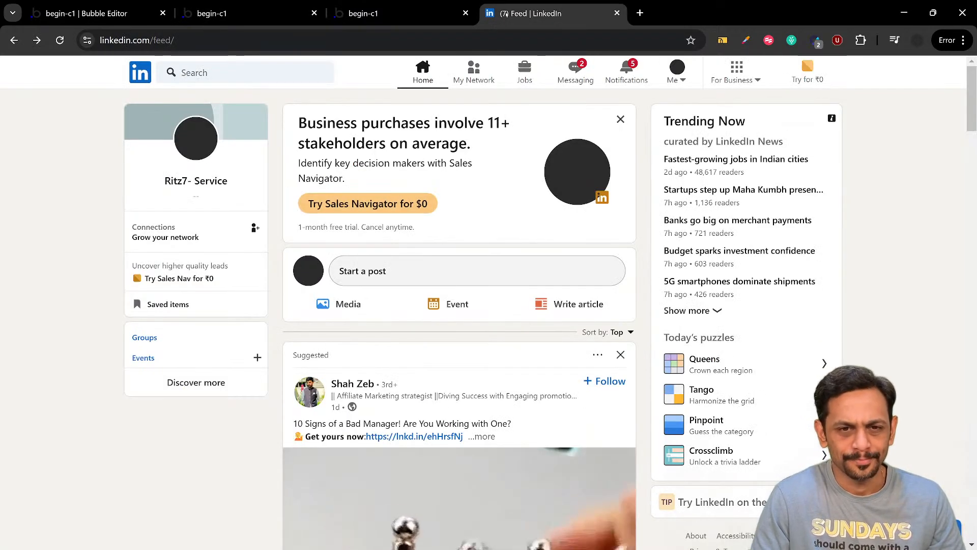
{"action": "left_click", "coordinate": [128, 9]}
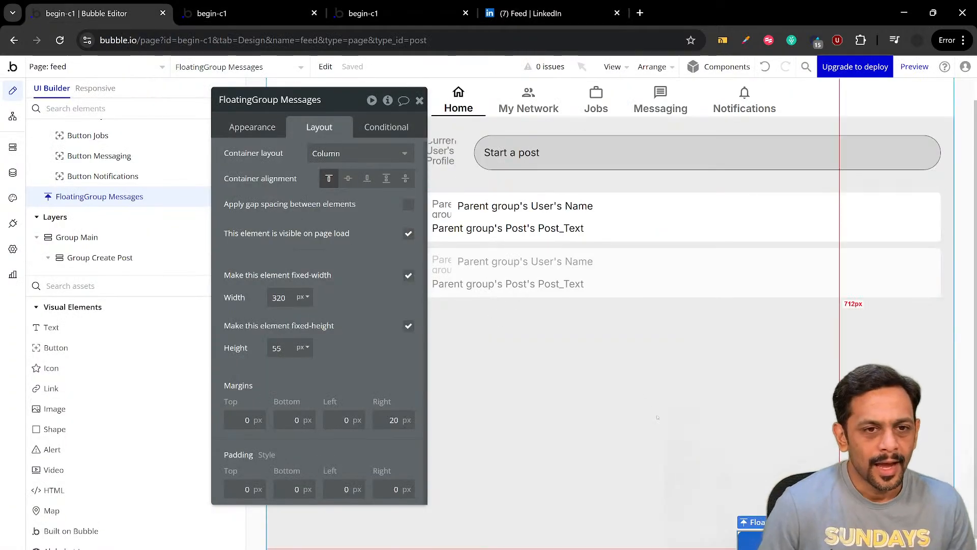
Check LinkedIn's messaging bar for reference and add a new Group inside FloatingGroup Messages
{"action": "scroll", "coordinate": [507, 308], "scroll_direction": "down", "scroll_amount": 1}
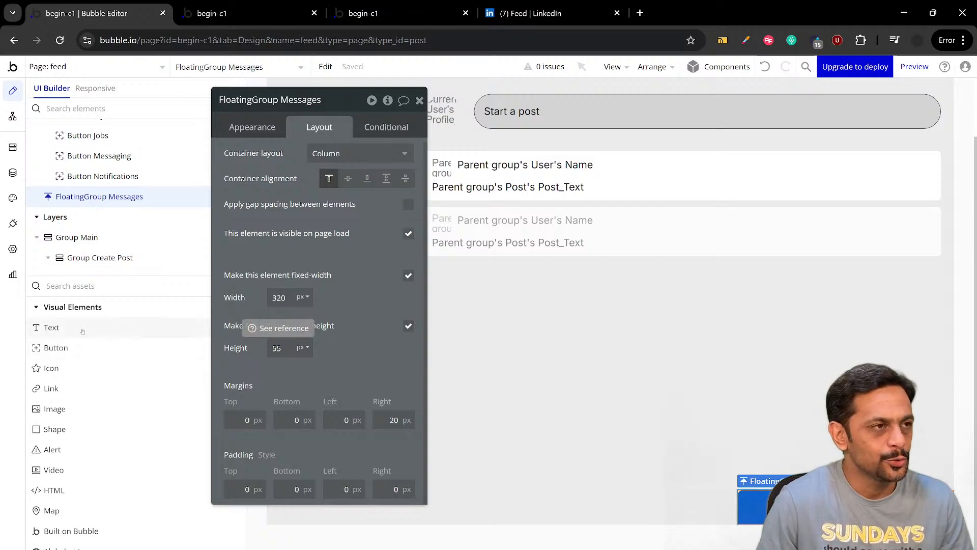
{"action": "left_click", "coordinate": [502, 12]}
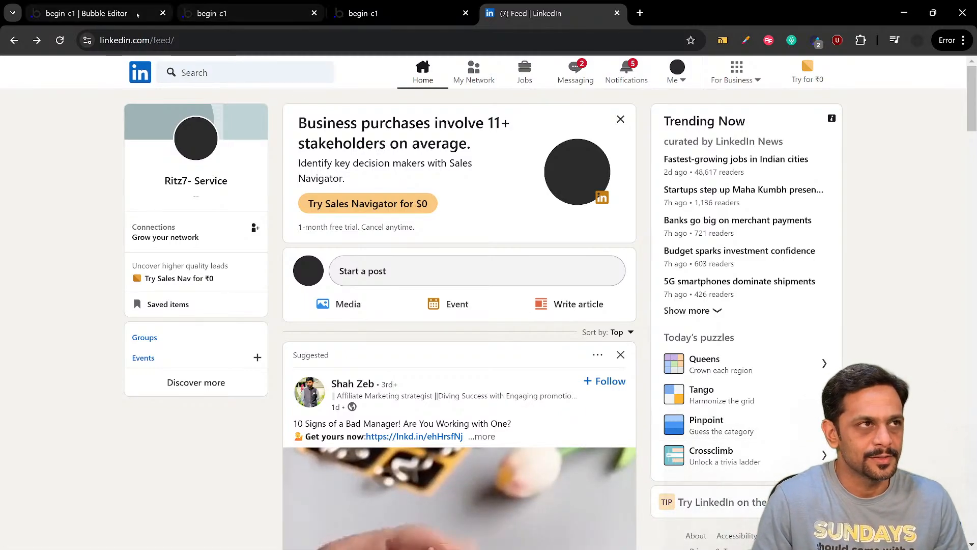
{"action": "left_click", "coordinate": [106, 14]}
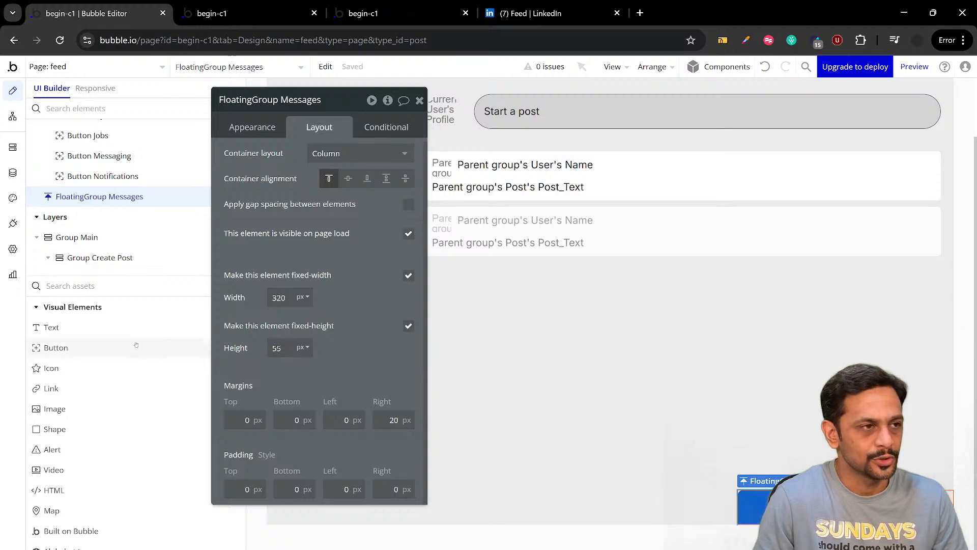
{"action": "left_click", "coordinate": [73, 287]}
{"action": "type", "text": "group"}
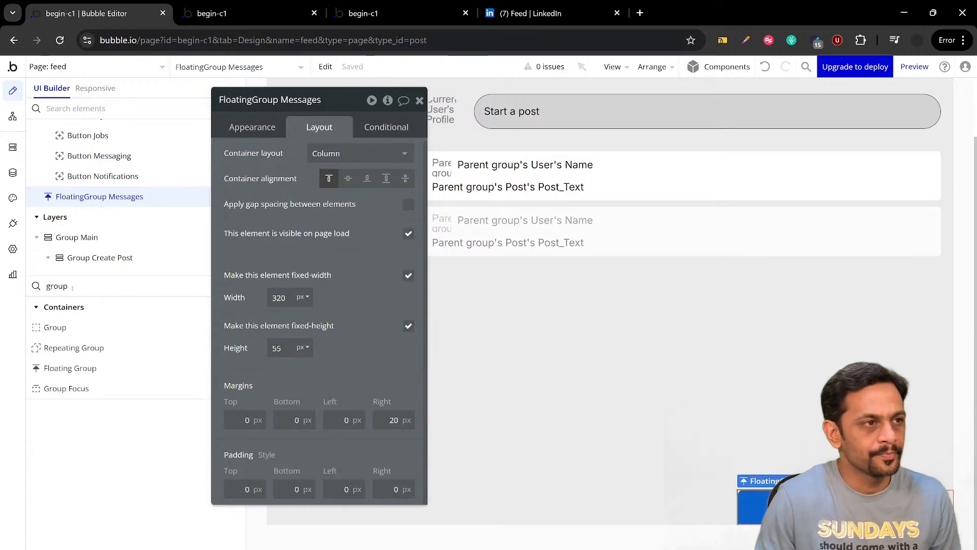
{"action": "left_click", "coordinate": [54, 327]}
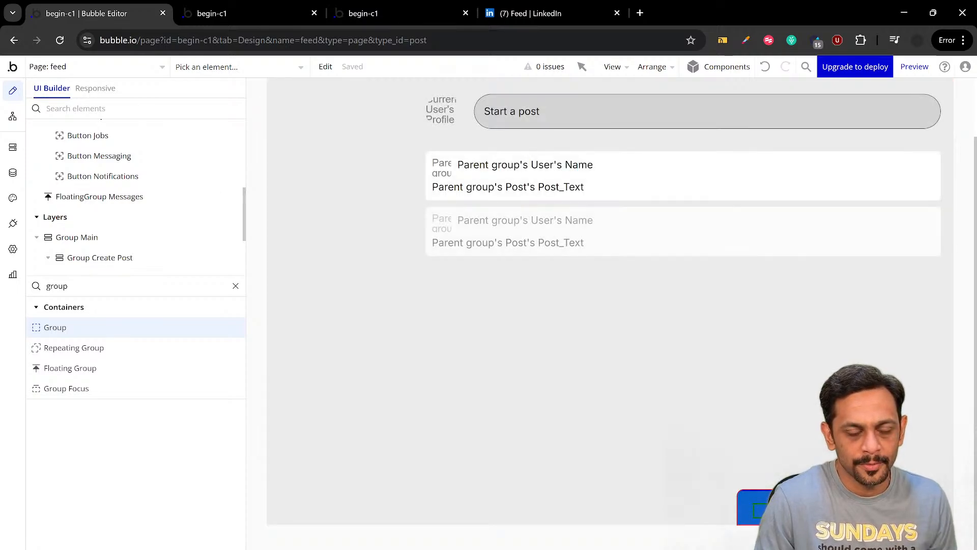
{"action": "left_click_drag", "start_coordinate": [754, 504], "coordinate": [779, 519]}
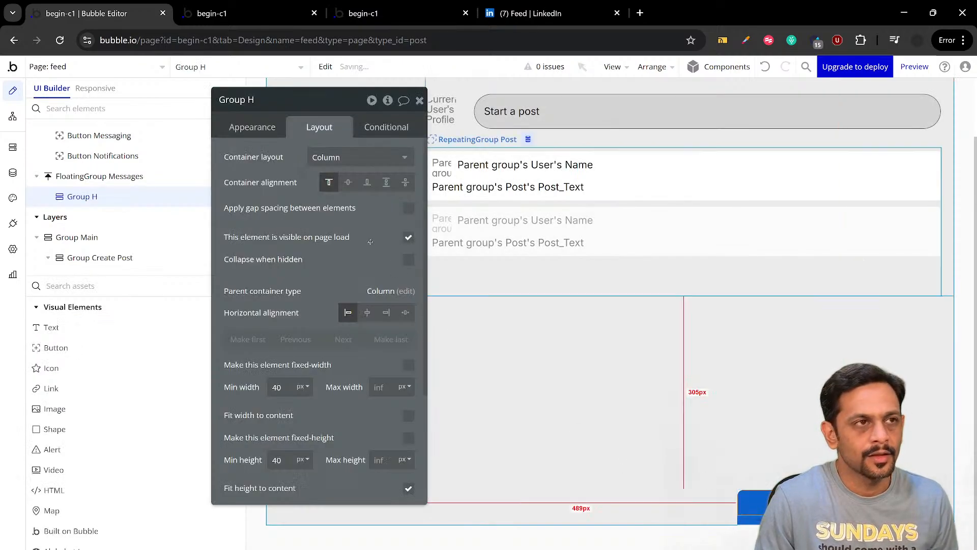
Rename the new group inside FloatingGroup Messages as Group left and set its container layout to Row
{"action": "left_click", "coordinate": [252, 102]}
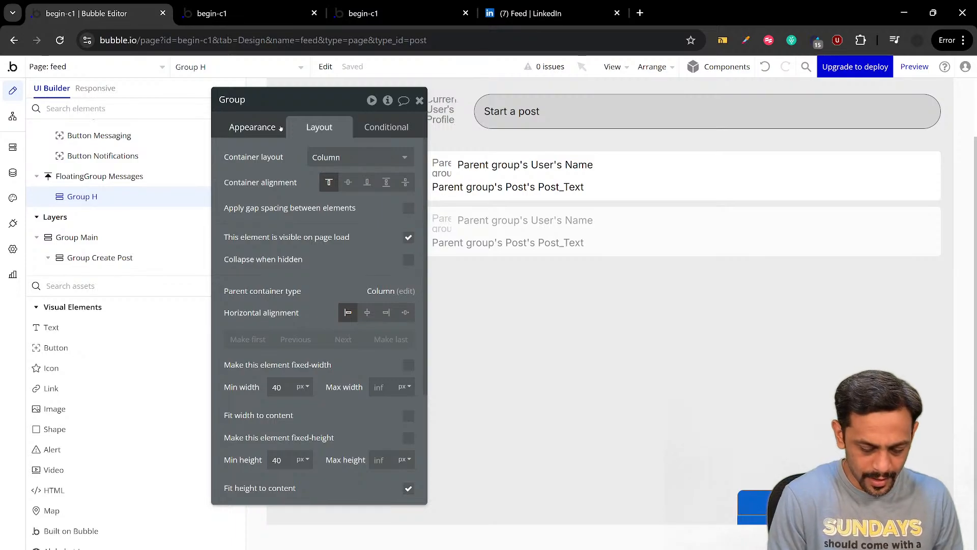
{"action": "type", "text": "left"}
{"action": "key", "text": "Return"}
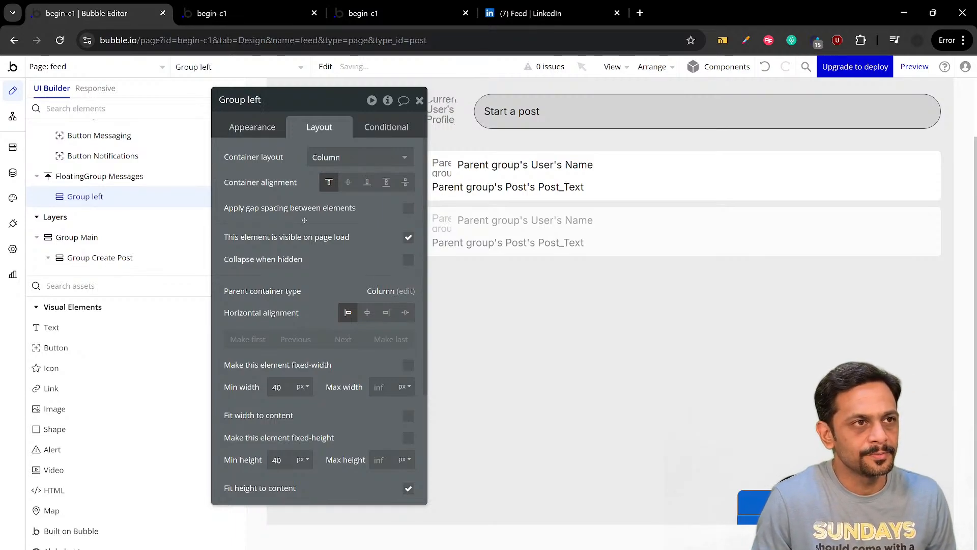
{"action": "left_click", "coordinate": [318, 162]}
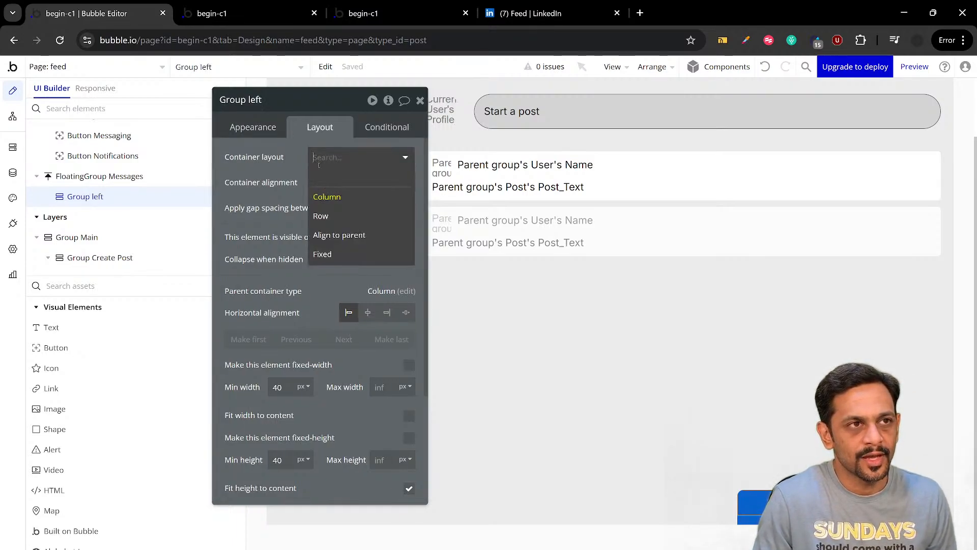
{"action": "left_click", "coordinate": [324, 215]}
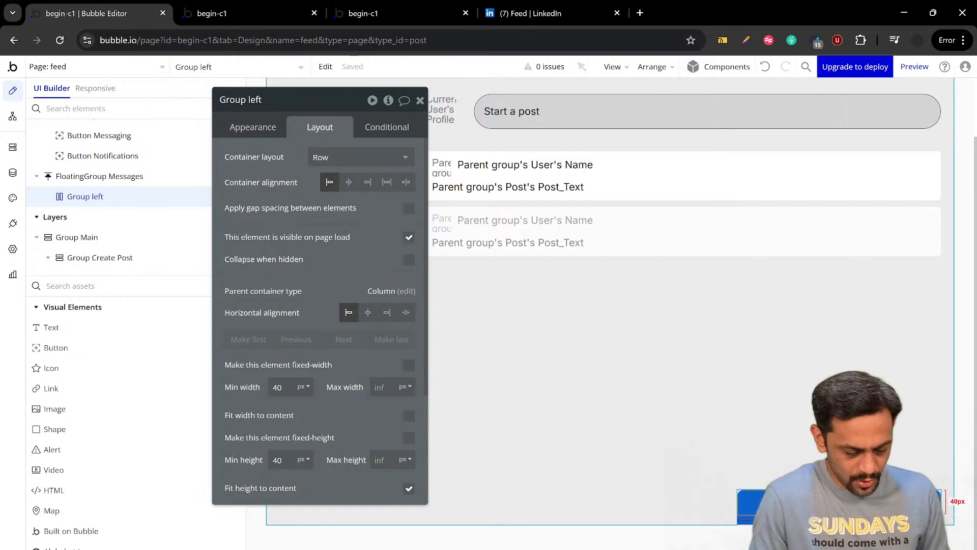
Duplicate Group left inside FloatingGroup Messages and rename the copy as Group Right
{"action": "key", "text": "ctrl+c"}
{"action": "key", "text": "ctrl+v"}
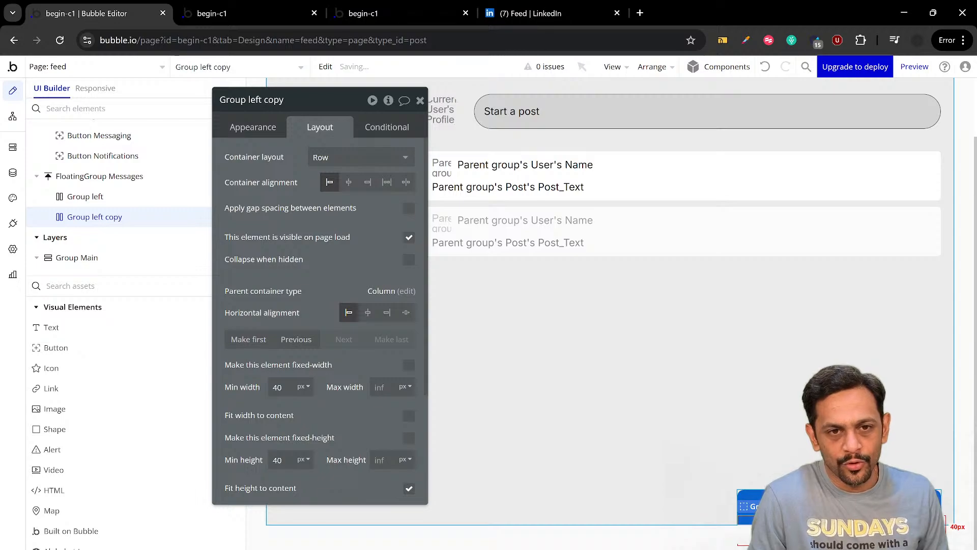
{"action": "left_click", "coordinate": [290, 100]}
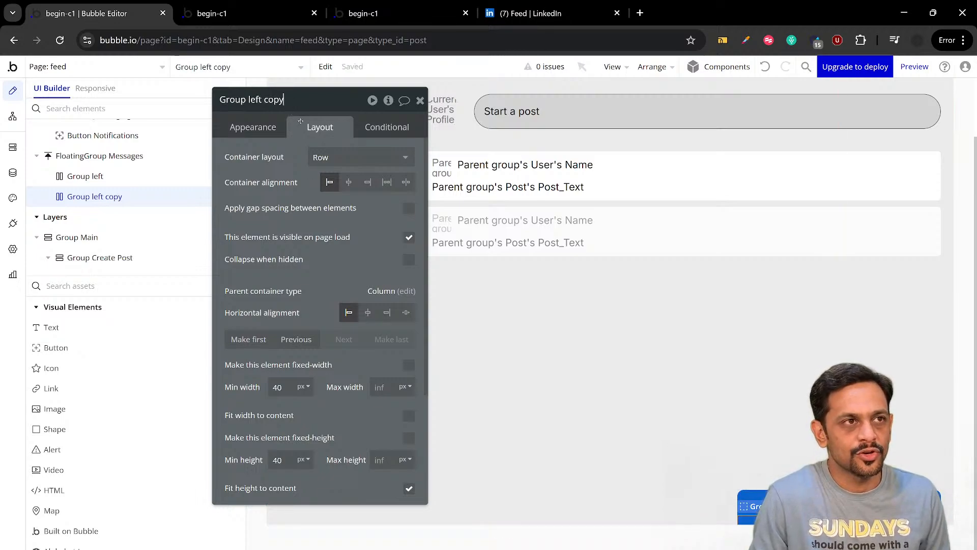
{"action": "key", "text": "BackSpace"}
{"action": "key", "text": "BackSpace"}
{"action": "key", "text": "BackSpace"}
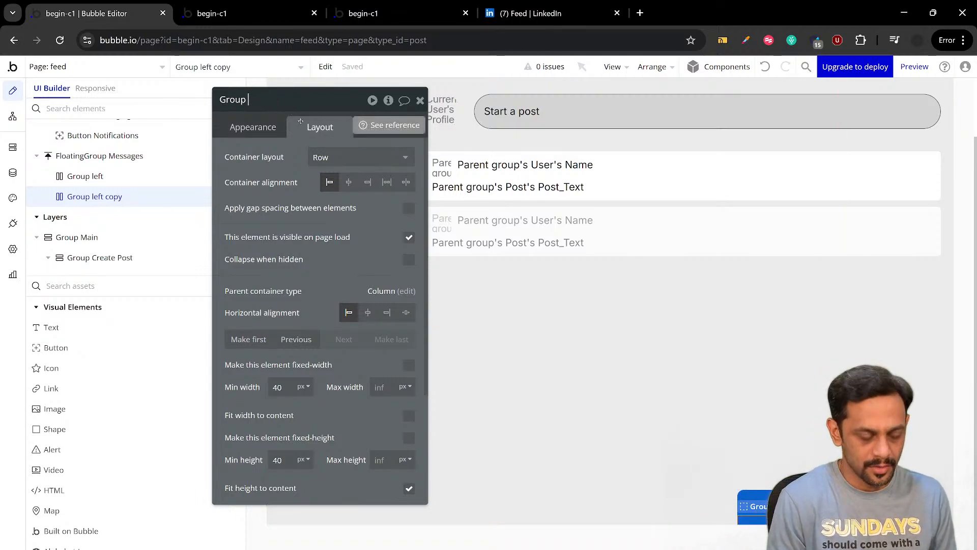
{"action": "type", "text": "Right"}
{"action": "key", "text": "Return"}
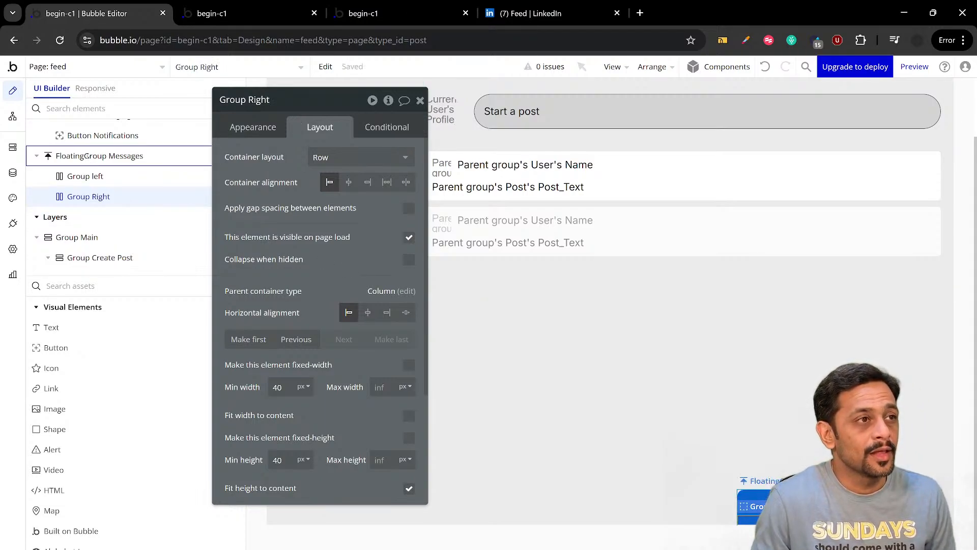
Set the container layout of FloatingGroup Messages to Row and check the layout settings of both child groups
{"action": "left_click", "coordinate": [91, 159]}
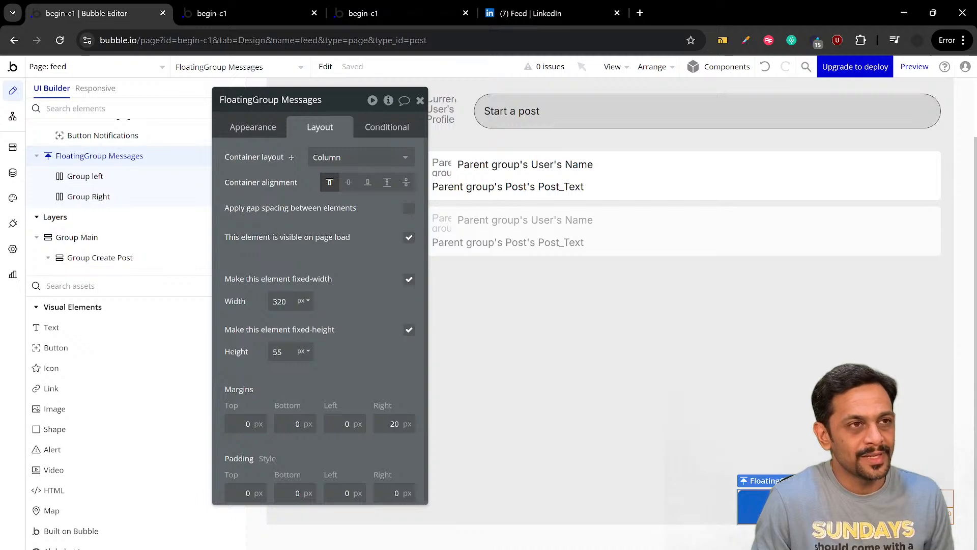
{"action": "left_click", "coordinate": [331, 157]}
{"action": "left_click", "coordinate": [325, 216]}
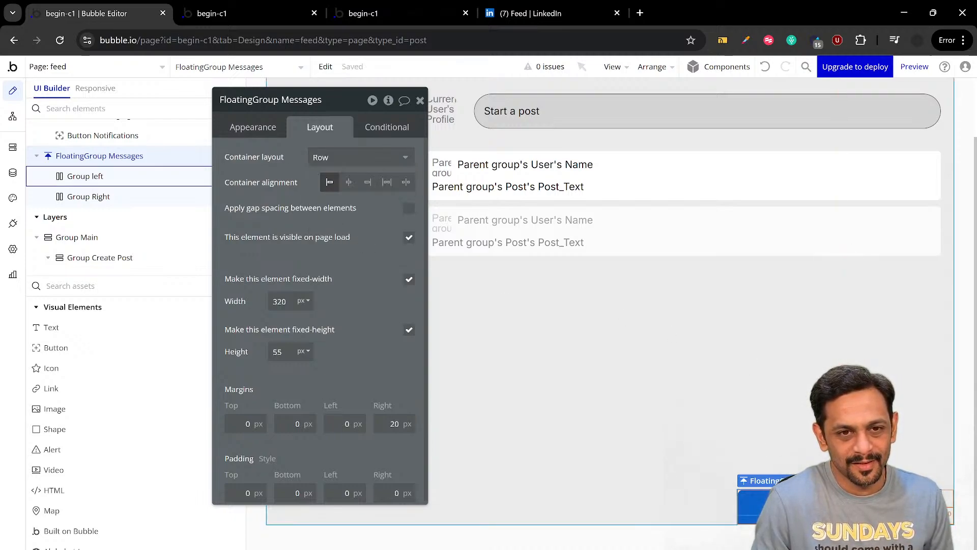
{"action": "left_click", "coordinate": [85, 176]}
{"action": "left_click", "coordinate": [88, 217]}
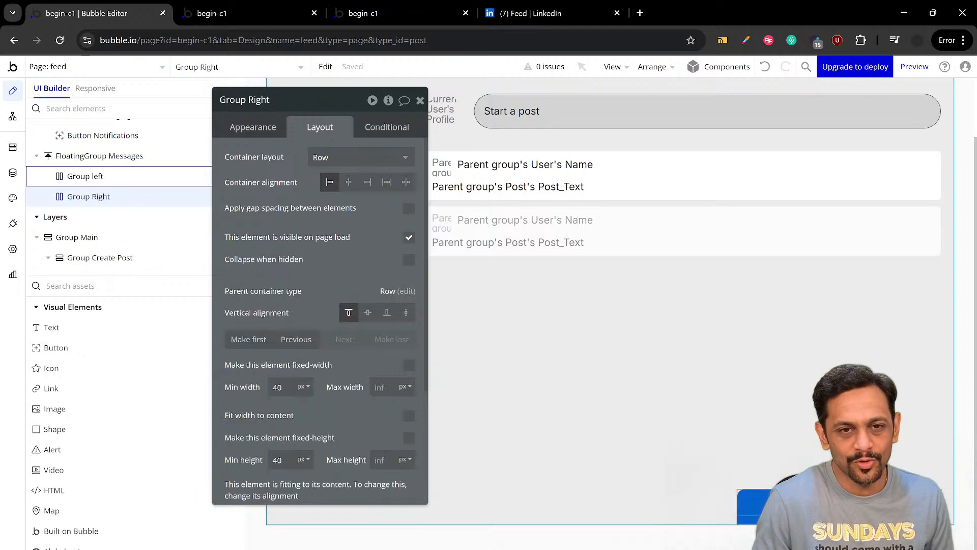
{"action": "left_click", "coordinate": [85, 176]}
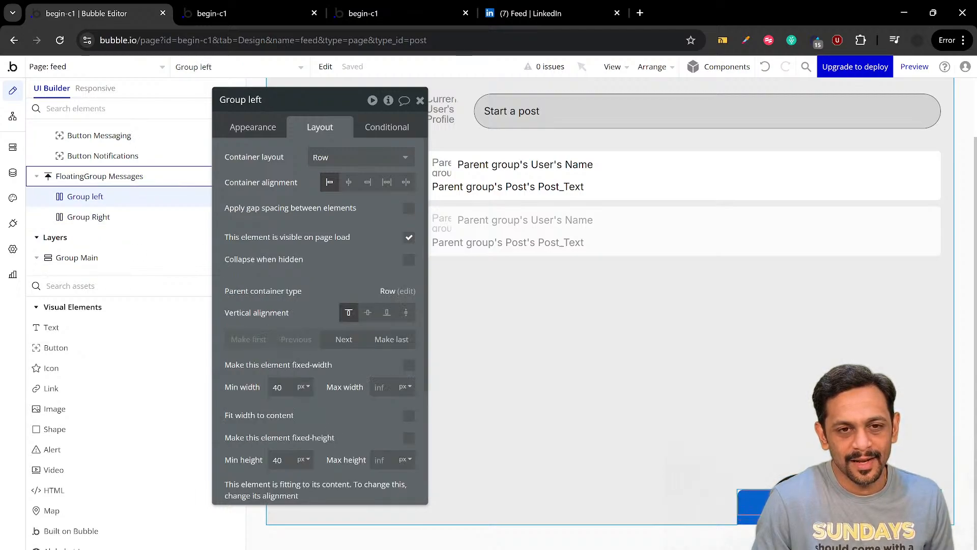
Set the padding of FloatingGroup Messages to 10 px on all four sides and turn off its fixed height
{"action": "left_click", "coordinate": [99, 176]}
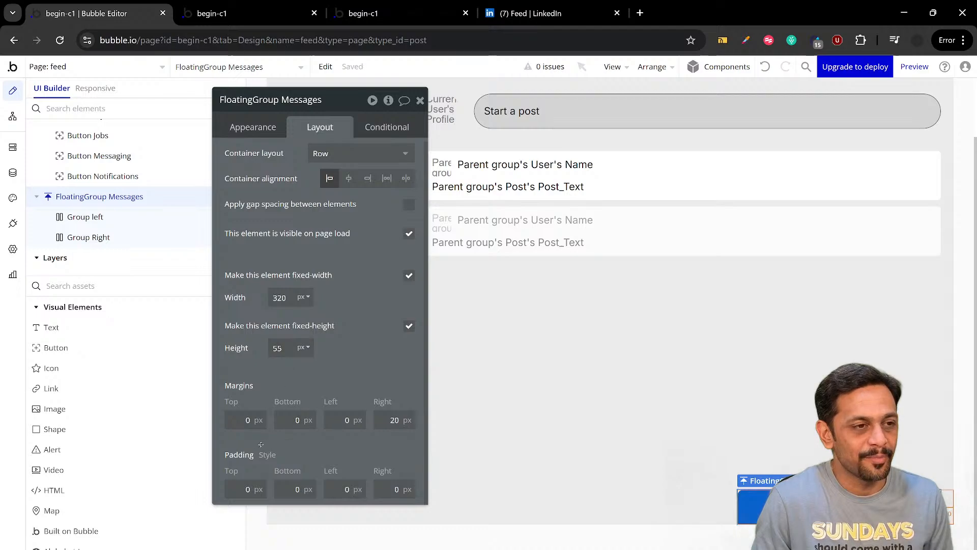
{"action": "left_click", "coordinate": [296, 490]}
{"action": "type", "text": "5"}
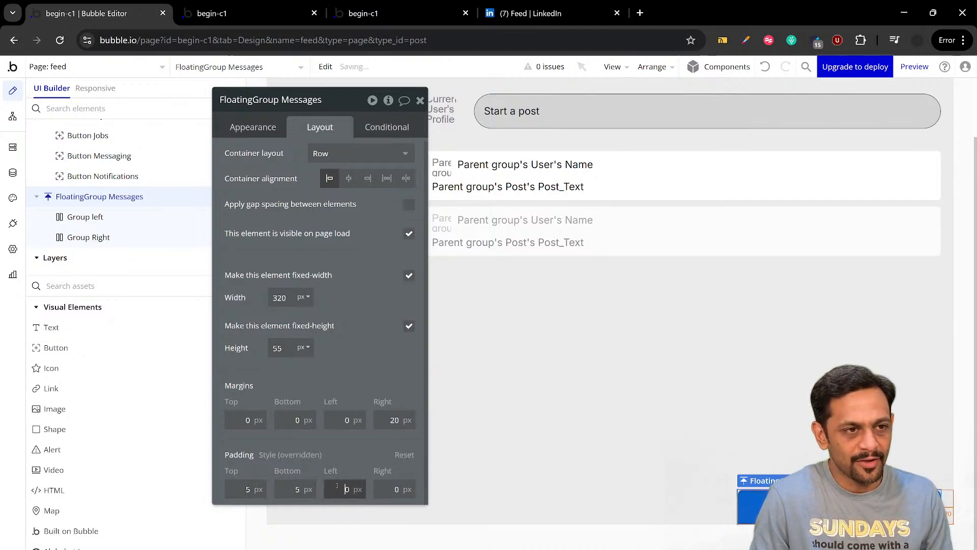
{"action": "left_click", "coordinate": [516, 14]}
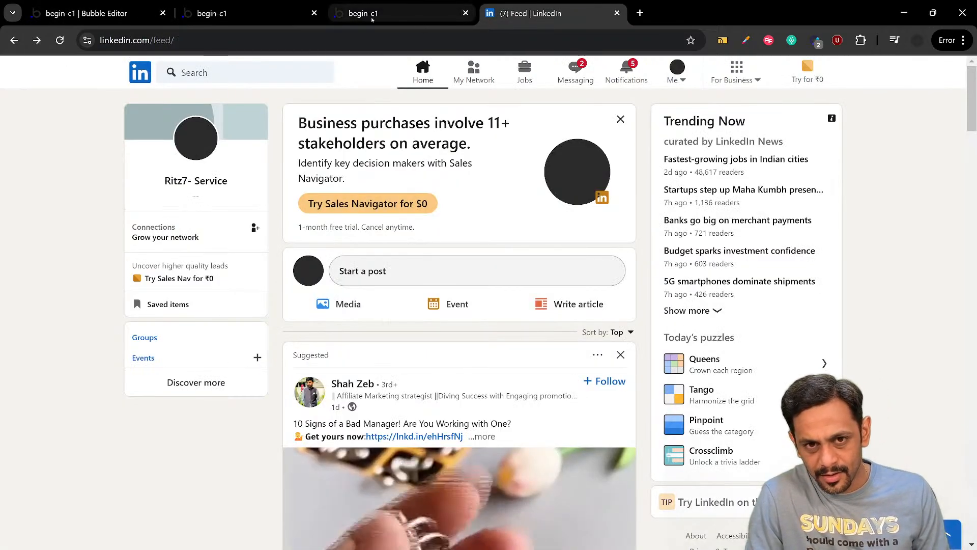
{"action": "left_click", "coordinate": [89, 14]}
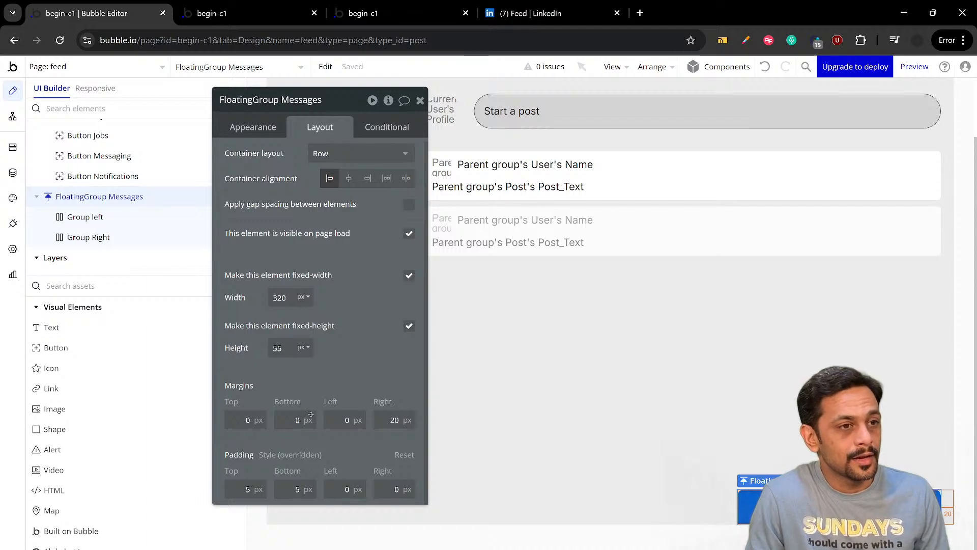
{"action": "left_click", "coordinate": [386, 489]}
{"action": "left_click", "coordinate": [345, 446]}
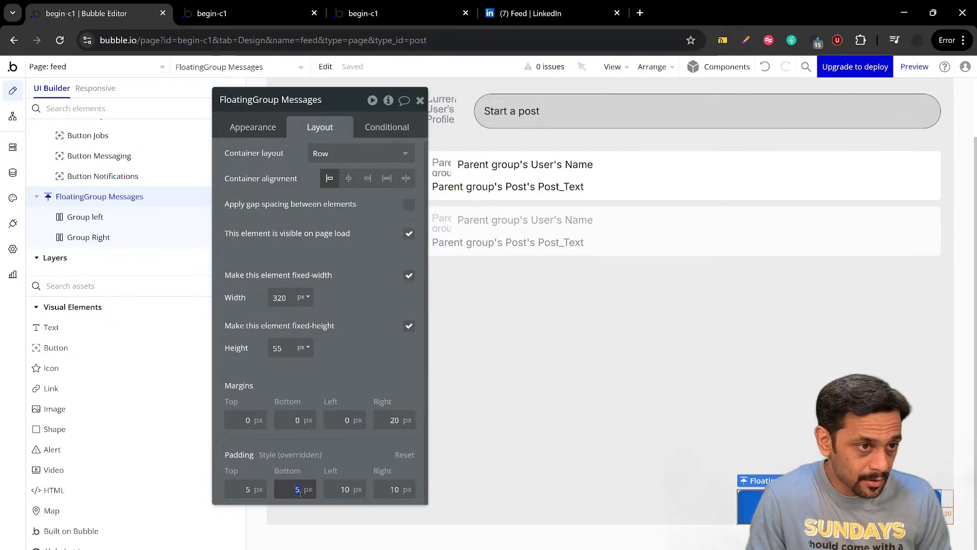
{"action": "left_click", "coordinate": [246, 489]}
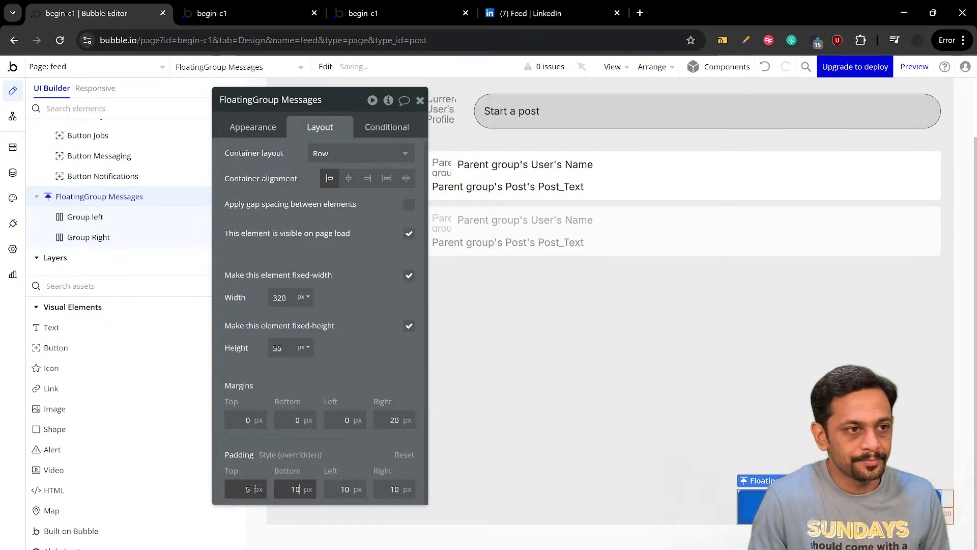
{"action": "type", "text": "10"}
{"action": "left_click", "coordinate": [256, 456]}
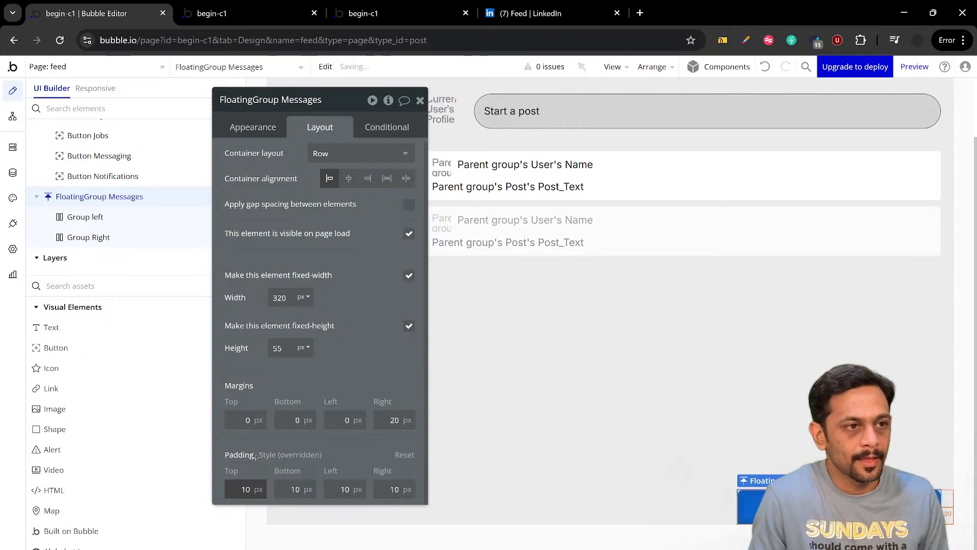
{"action": "left_click", "coordinate": [257, 440]}
{"action": "left_click", "coordinate": [408, 328]}
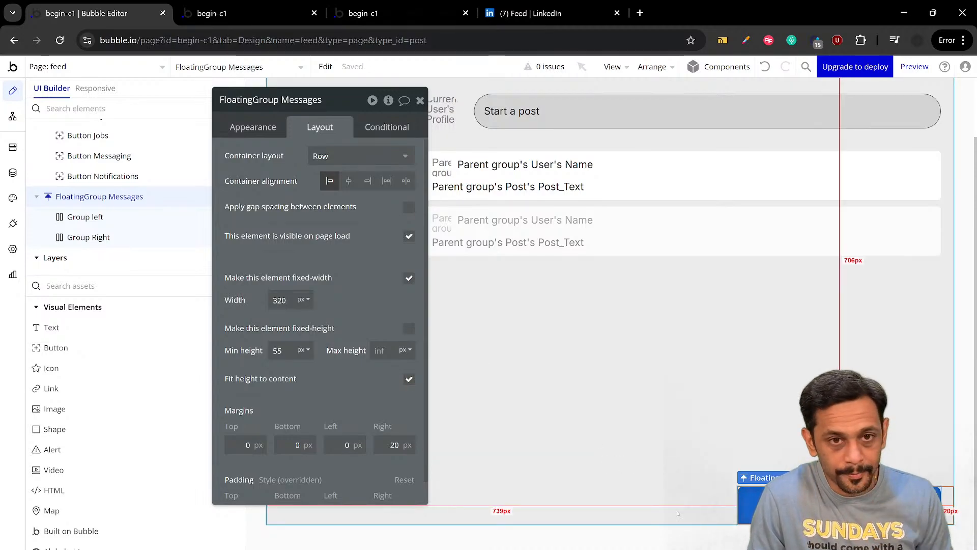
Check LinkedIn's messaging bar for reference and place an Image element inside Group left
{"action": "left_click", "coordinate": [85, 217]}
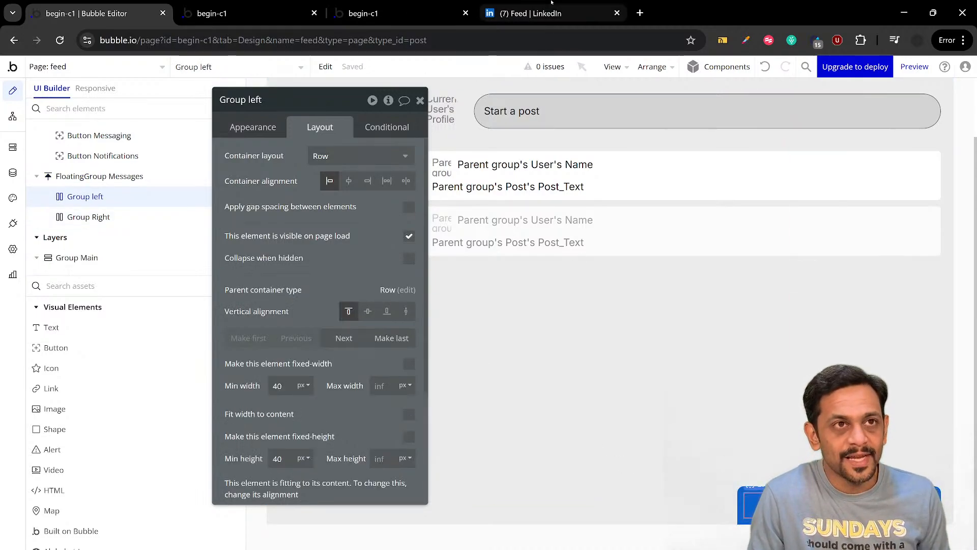
{"action": "left_click", "coordinate": [531, 13]}
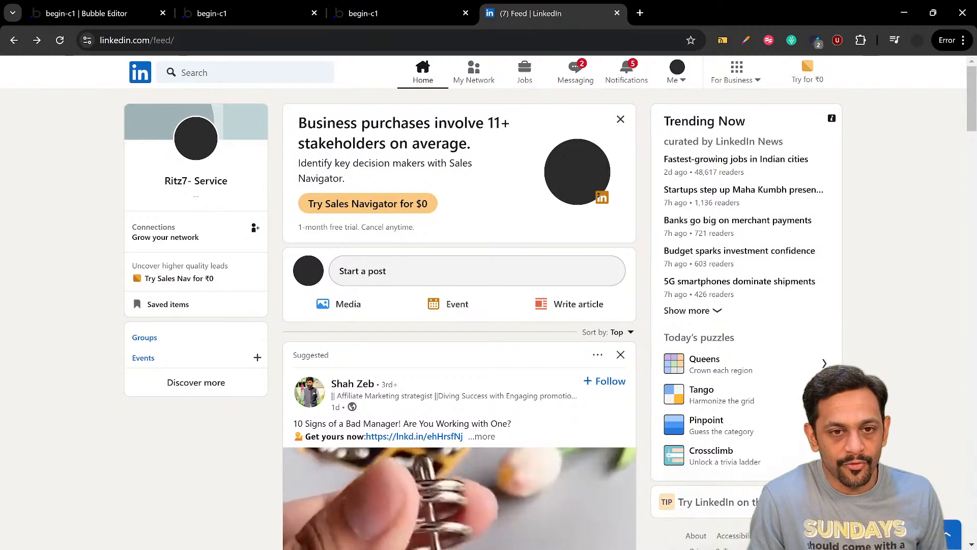
{"action": "left_click", "coordinate": [91, 14]}
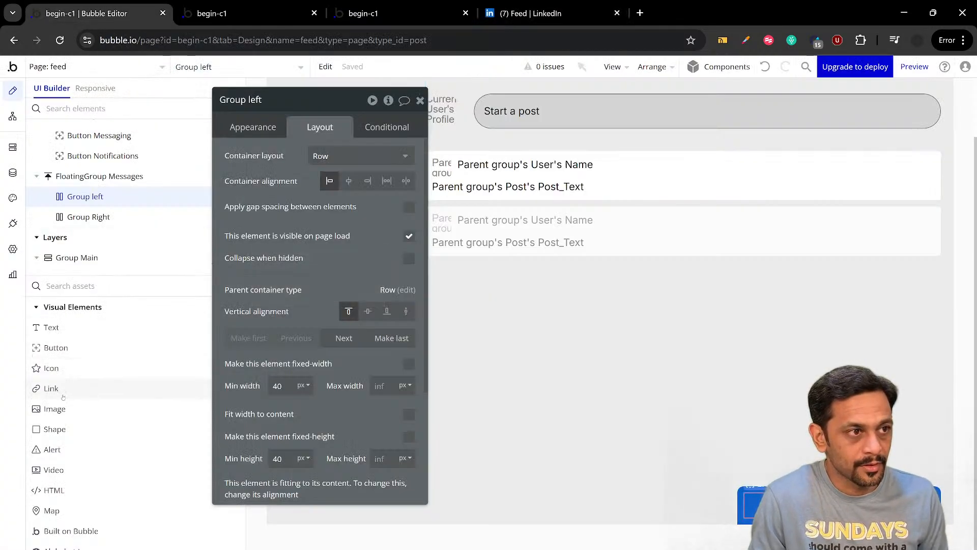
{"action": "left_click", "coordinate": [127, 408]}
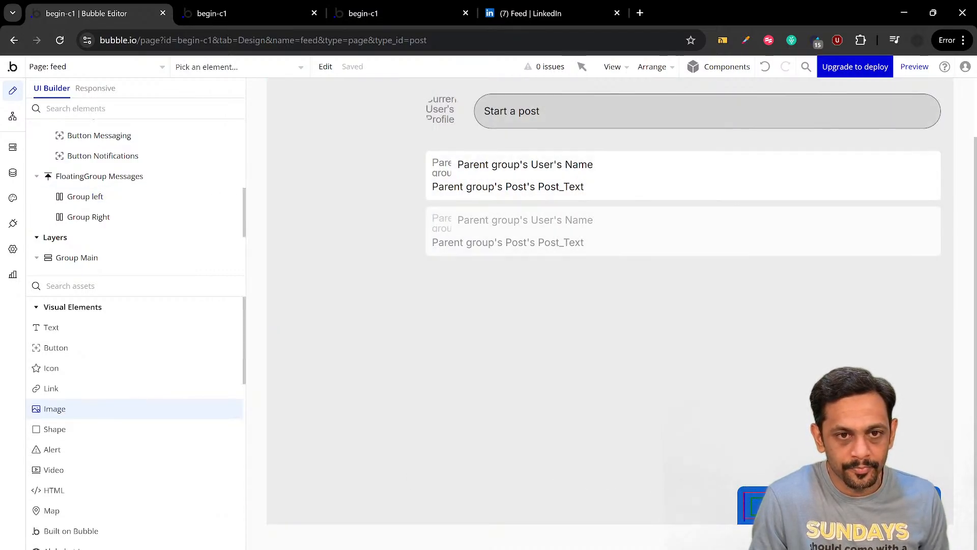
{"action": "left_click", "coordinate": [754, 502]}
Set the new image's dynamic source to Current User's Profile_Pic
{"action": "left_click", "coordinate": [361, 200]}
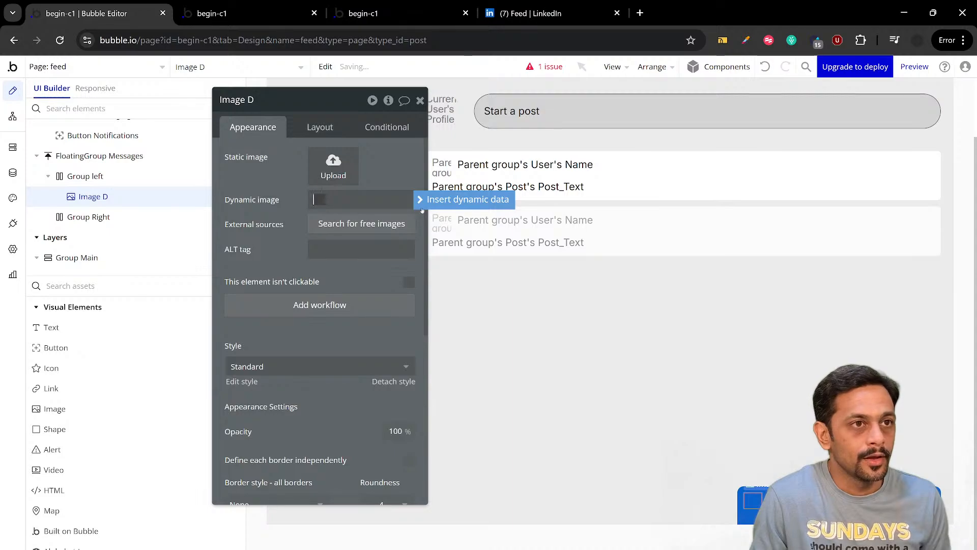
{"action": "left_click", "coordinate": [438, 199]}
{"action": "left_click", "coordinate": [352, 249]}
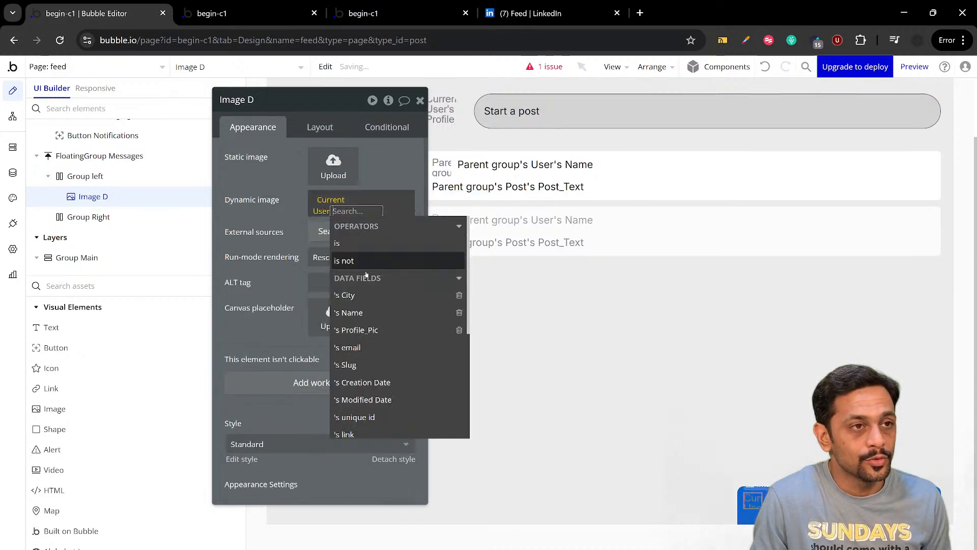
{"action": "left_click", "coordinate": [362, 330]}
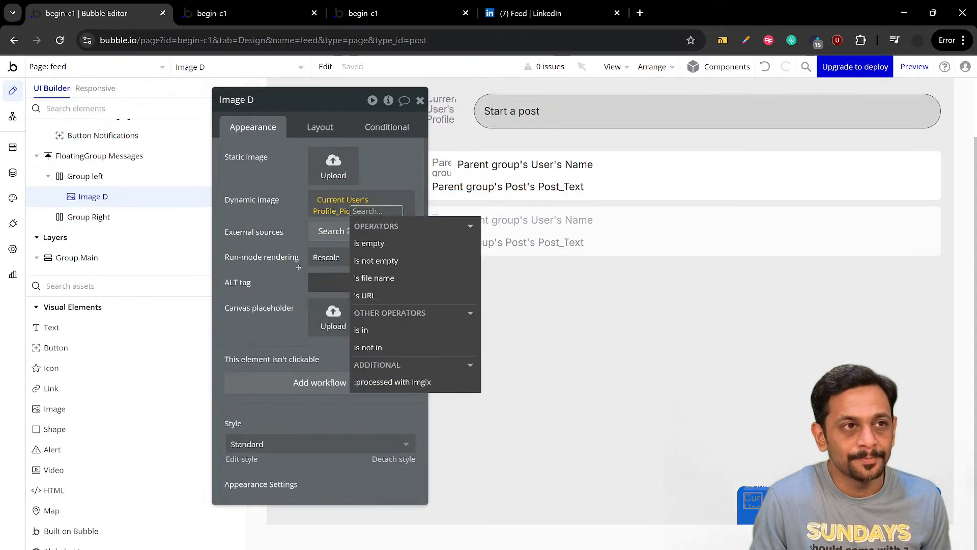
{"action": "left_click", "coordinate": [281, 212]}
Set the profile image's border roundness to 100
{"action": "scroll", "coordinate": [381, 331], "scroll_direction": "down", "scroll_amount": 5}
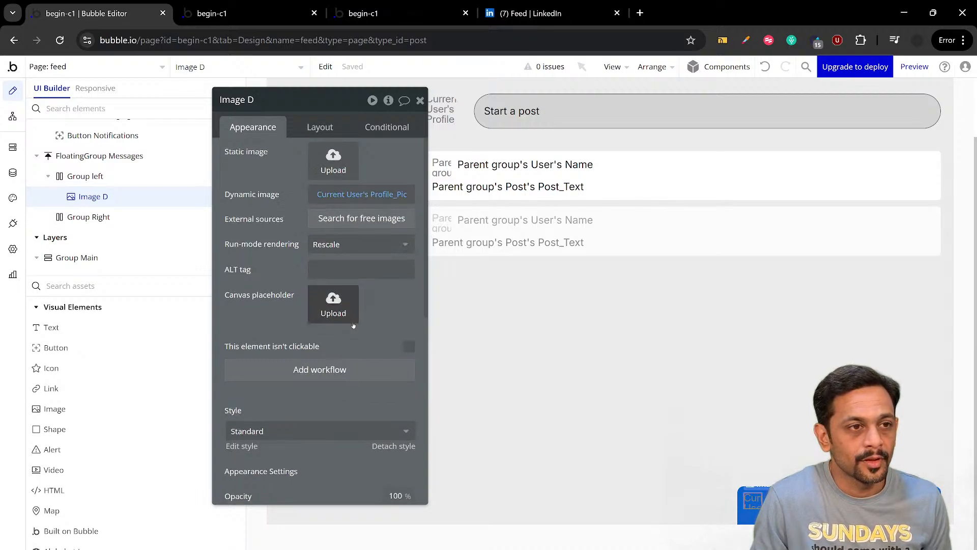
{"action": "double_click", "coordinate": [382, 323]}
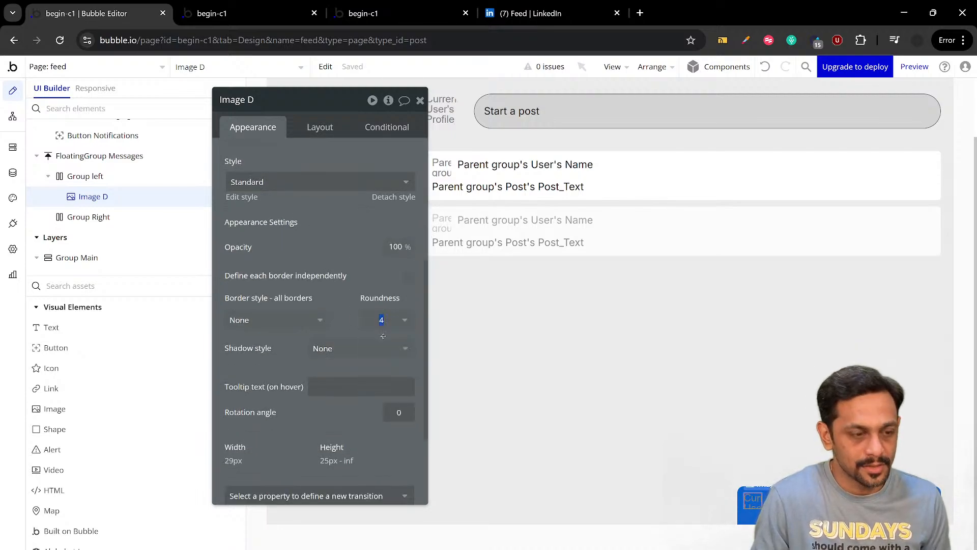
{"action": "type", "text": "100"}
{"action": "left_click", "coordinate": [356, 277]}
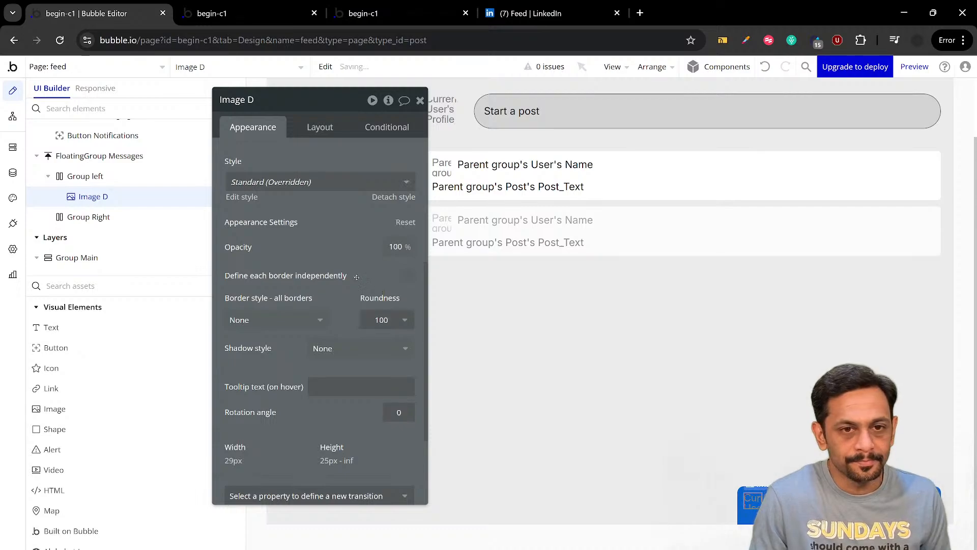
Keep the profile image's aspect ratio fixed at 1 x 1 and set its fixed width to 35 px
{"action": "left_click", "coordinate": [320, 127]}
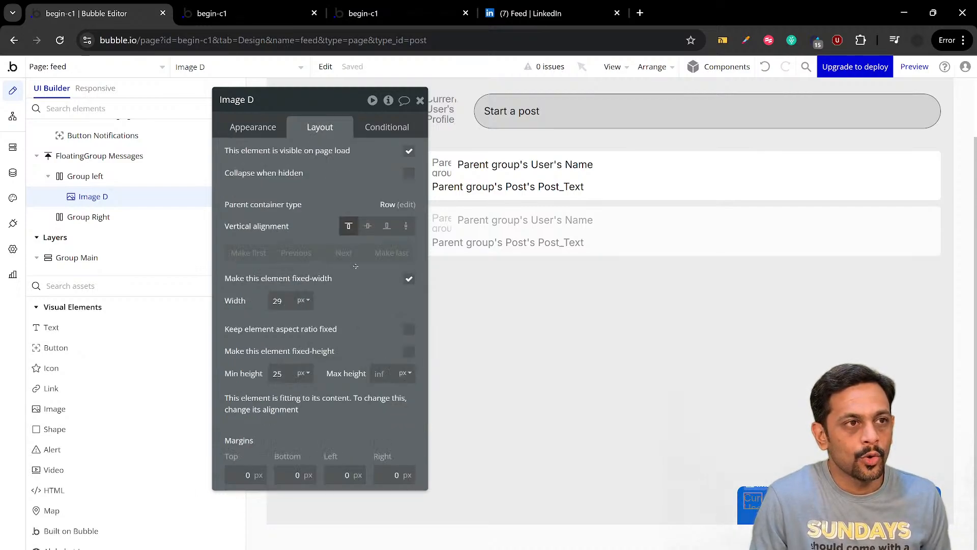
{"action": "left_click", "coordinate": [409, 329]}
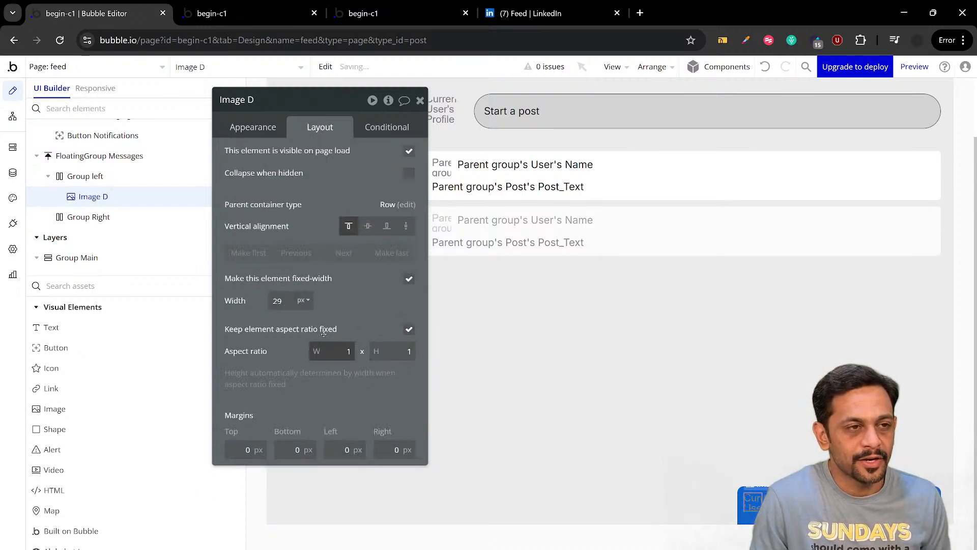
{"action": "left_click", "coordinate": [409, 280]}
{"action": "left_click", "coordinate": [408, 279]}
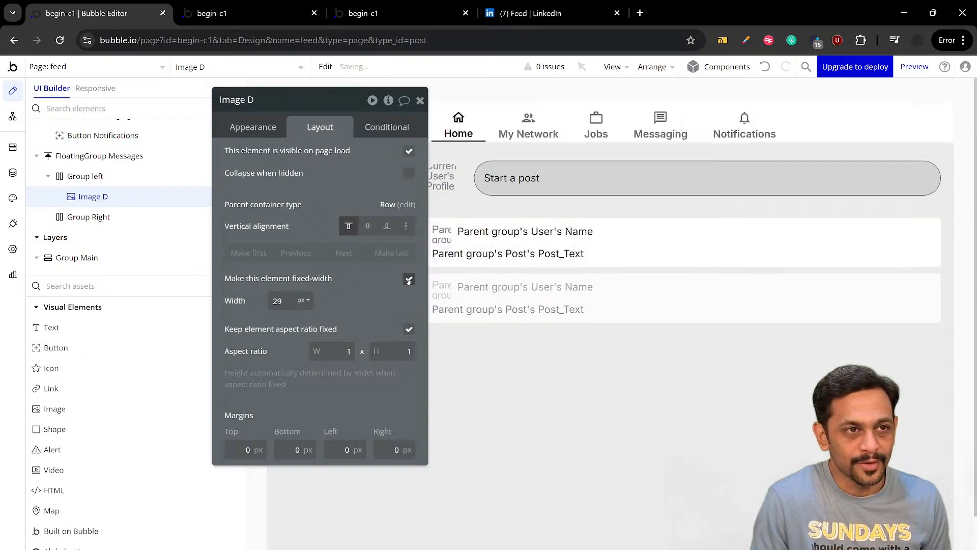
{"action": "left_click", "coordinate": [304, 301]}
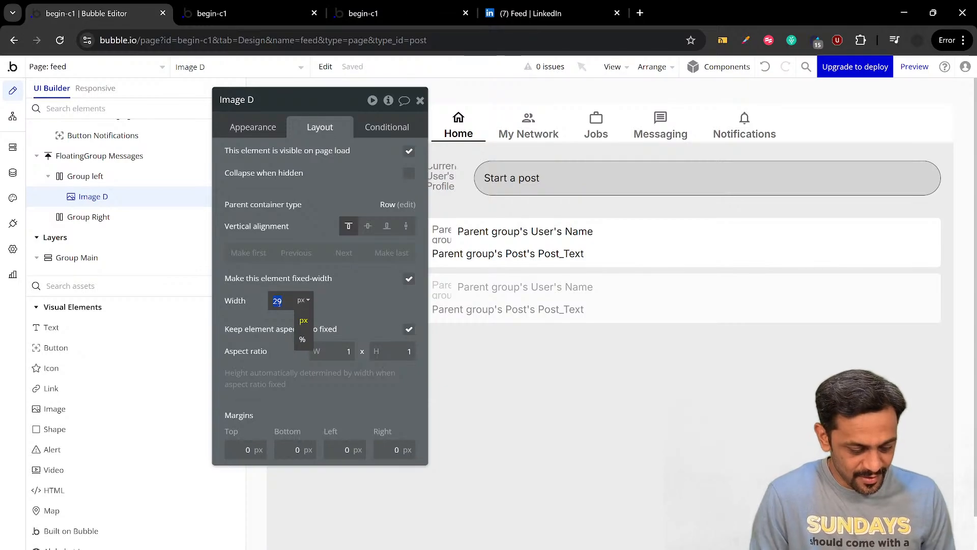
{"action": "type", "text": "35"}
{"action": "left_click", "coordinate": [353, 306]}
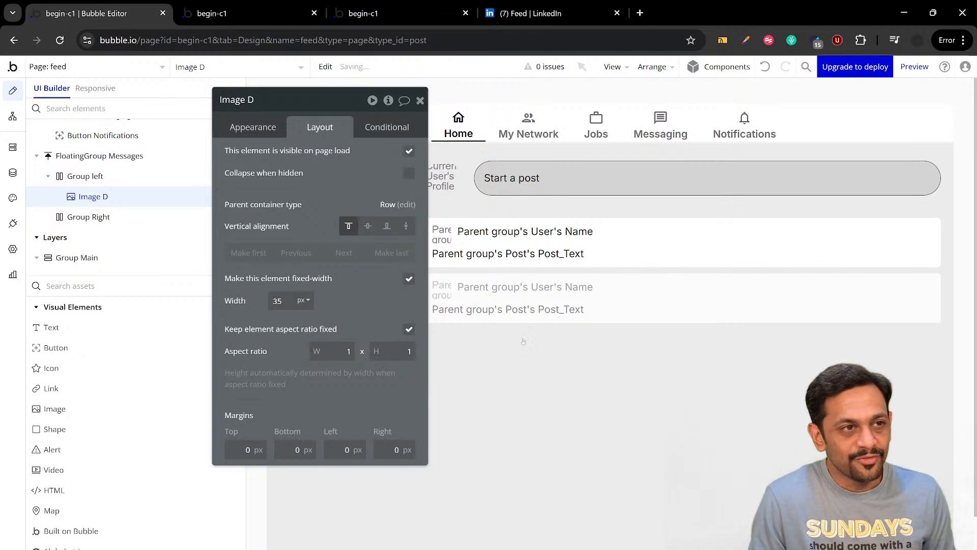
Increase the fixed width of the profile image in Group left to 40 px
{"action": "scroll", "coordinate": [586, 377], "scroll_direction": "down", "scroll_amount": 1}
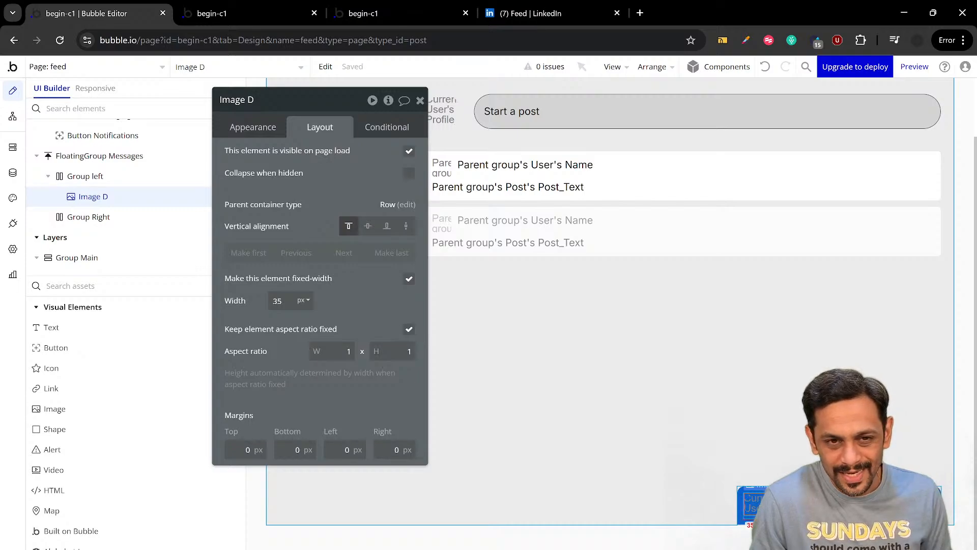
{"action": "left_click", "coordinate": [282, 301]}
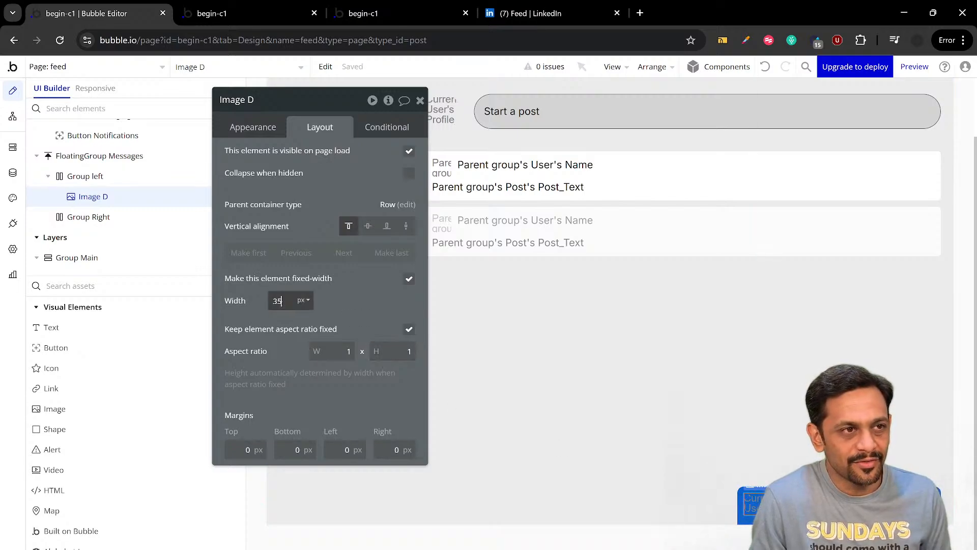
{"action": "type", "text": "40"}
{"action": "left_click", "coordinate": [349, 307]}
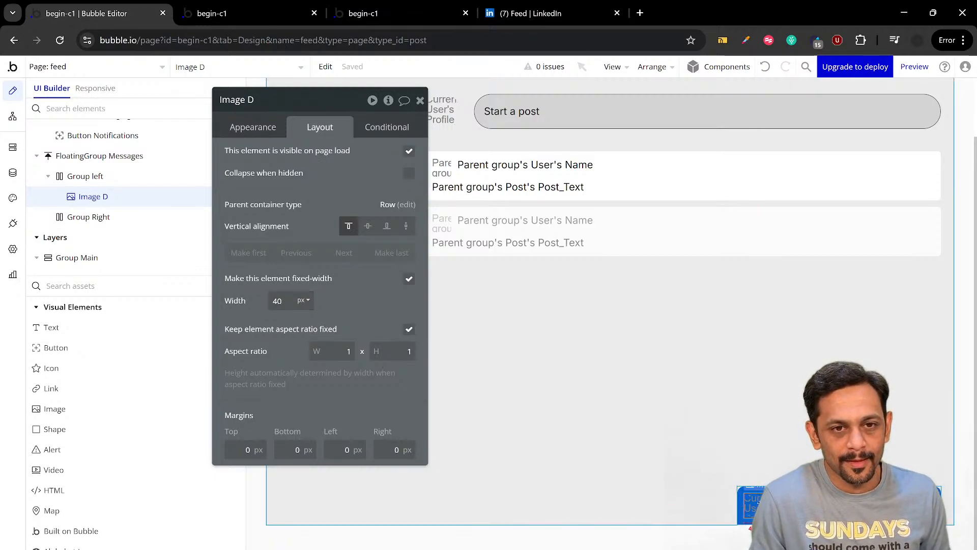
Add a text element reading "Messaging" to Group left in the floating messages bar
{"action": "left_click", "coordinate": [51, 327]}
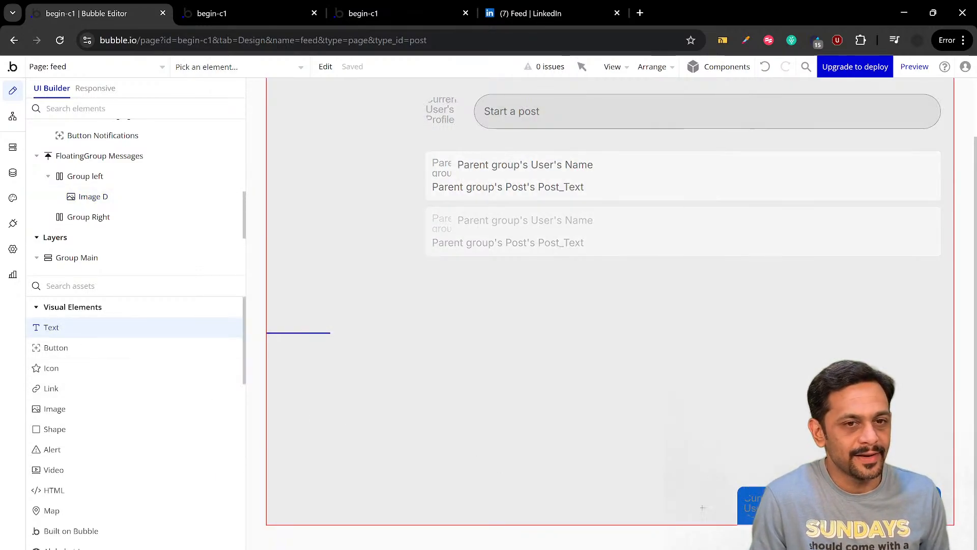
{"action": "left_click", "coordinate": [784, 506]}
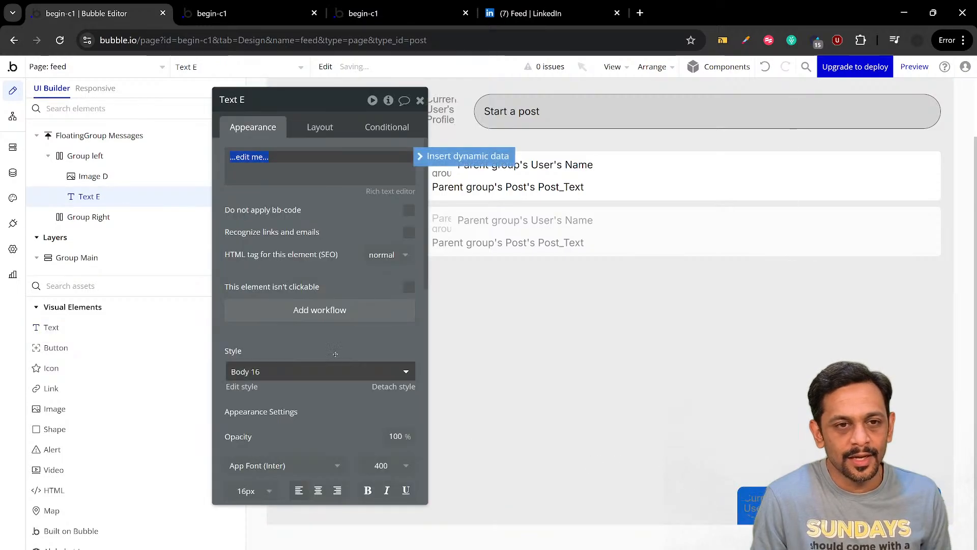
{"action": "type", "text": "Messag"}
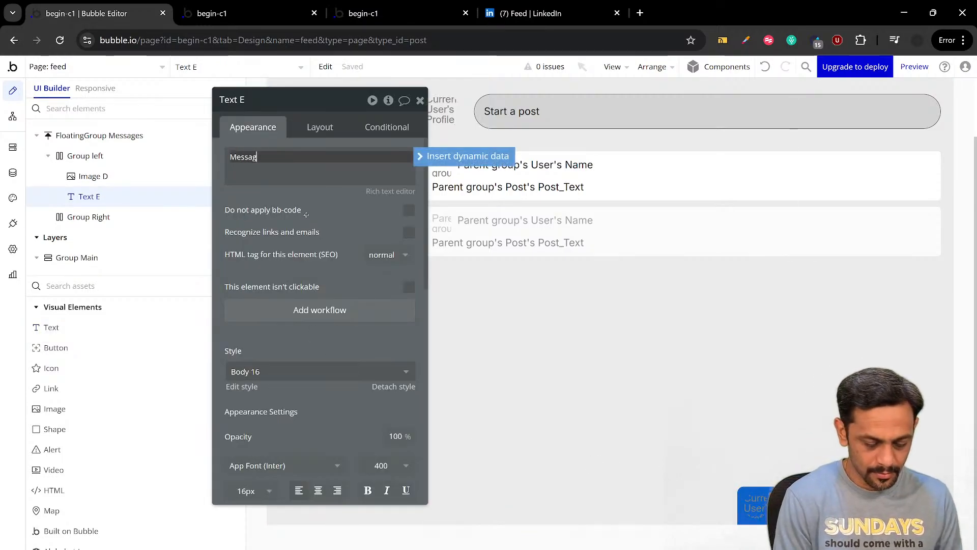
{"action": "type", "text": "ing"}
{"action": "left_click", "coordinate": [306, 214]}
Set the Messaging text's font color to #FFFFFF
{"action": "scroll", "coordinate": [306, 245], "scroll_direction": "down", "scroll_amount": 3}
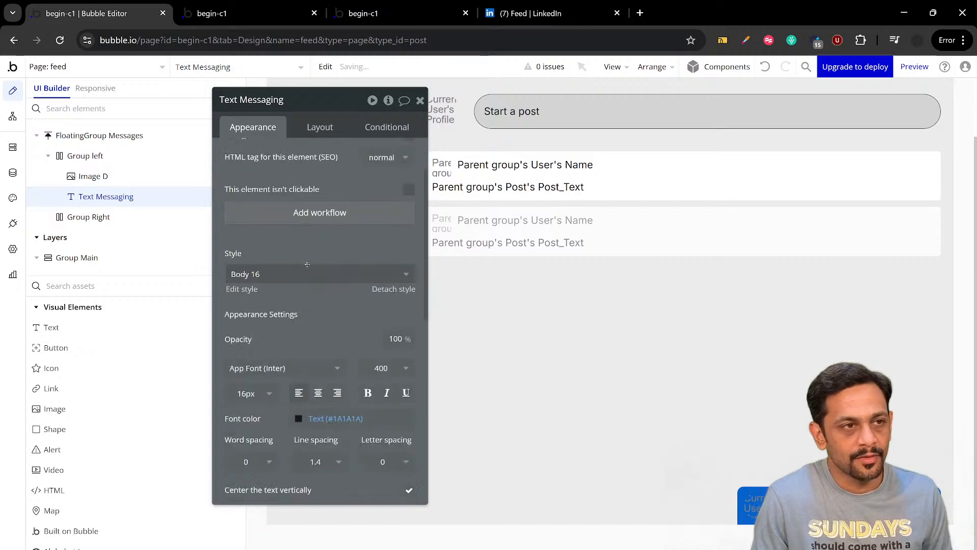
{"action": "left_click", "coordinate": [320, 325]}
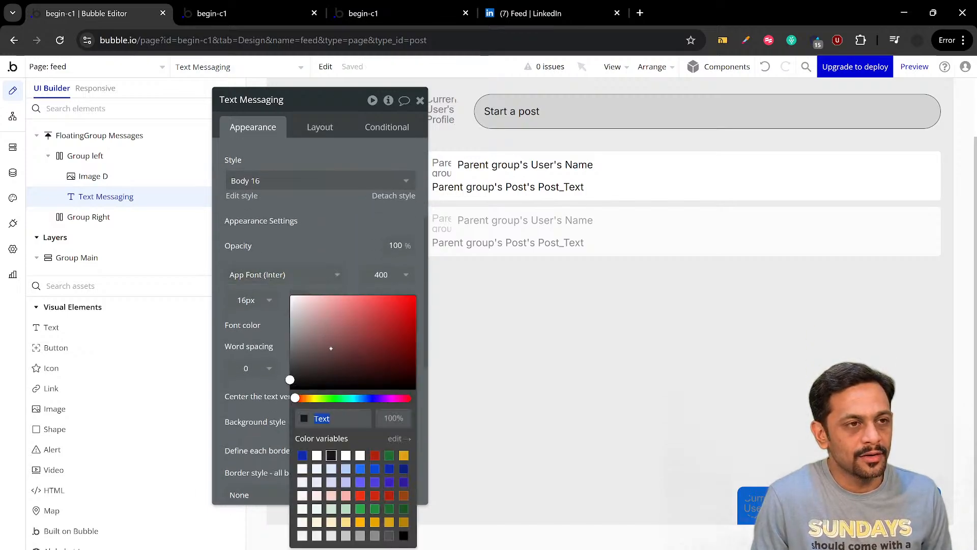
{"action": "left_click", "coordinate": [295, 247]}
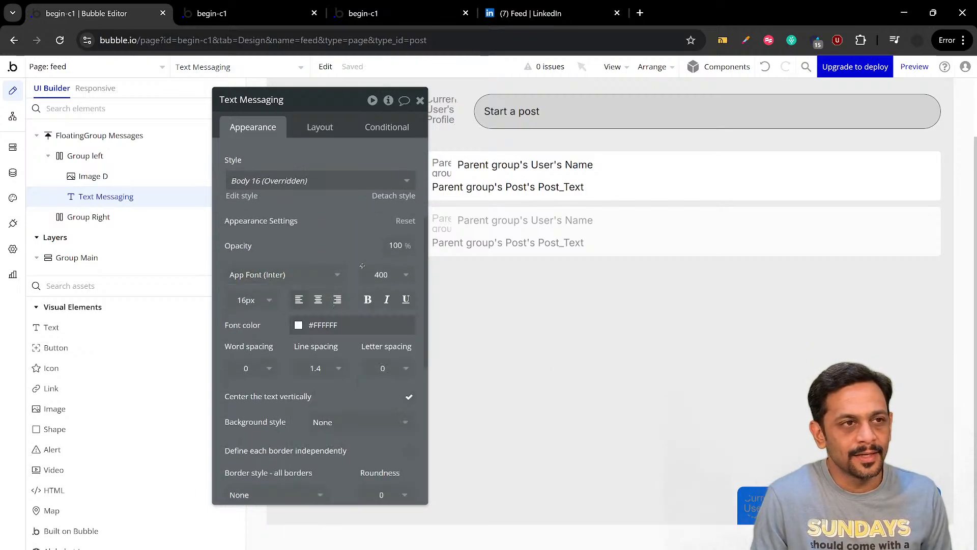
Apply gap spacing between the elements in Group left, with a column gap of 10 px
{"action": "left_click", "coordinate": [767, 505]}
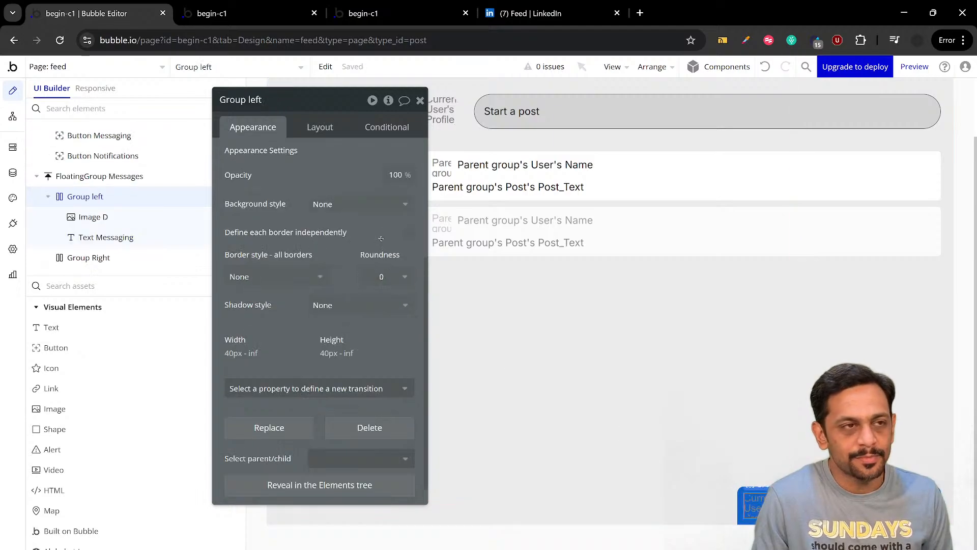
{"action": "scroll", "coordinate": [381, 238], "scroll_direction": "up", "scroll_amount": 4}
{"action": "left_click", "coordinate": [311, 128]}
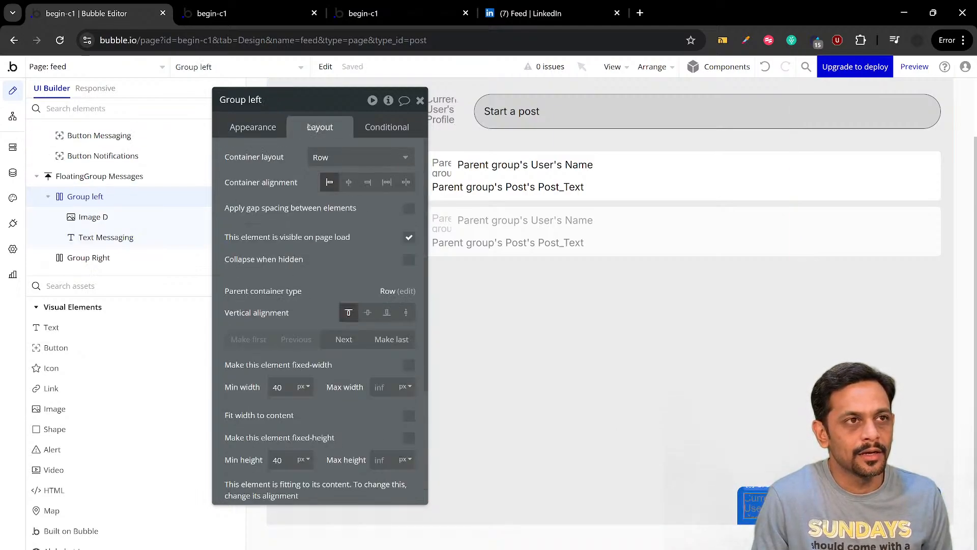
{"action": "left_click", "coordinate": [409, 208]}
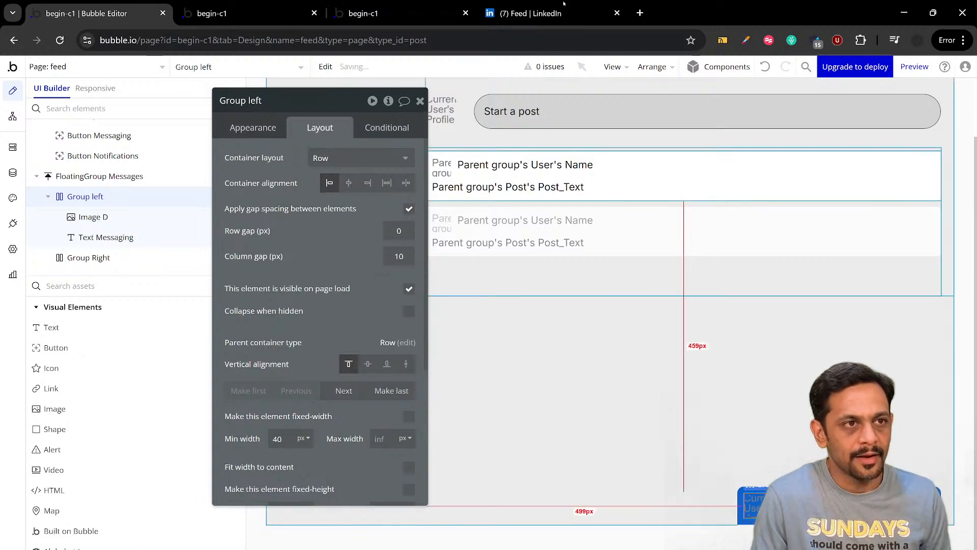
Check the LinkedIn feed for reference and center the Messaging text vertically within Group left
{"action": "left_click", "coordinate": [552, 20]}
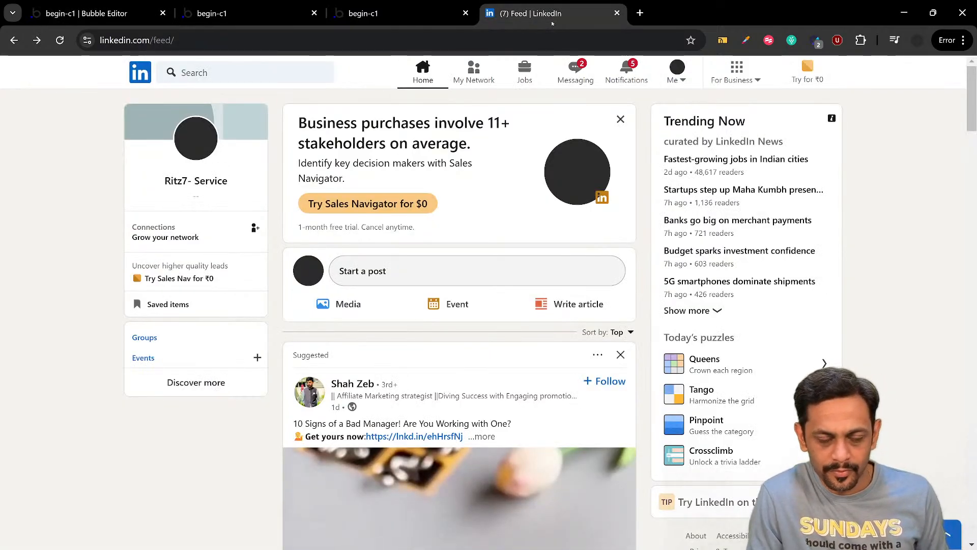
{"action": "left_click", "coordinate": [121, 12]}
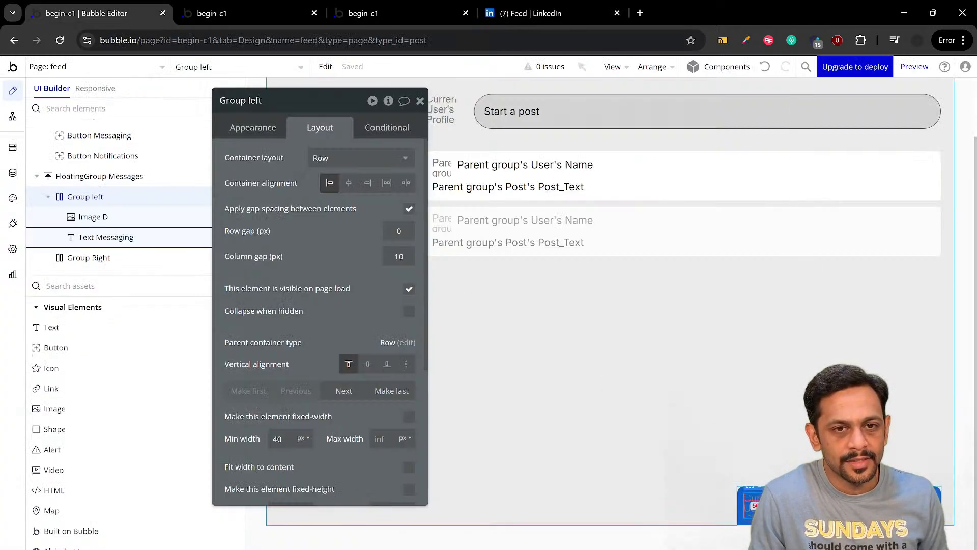
{"action": "left_click", "coordinate": [106, 238]}
{"action": "left_click", "coordinate": [368, 227]}
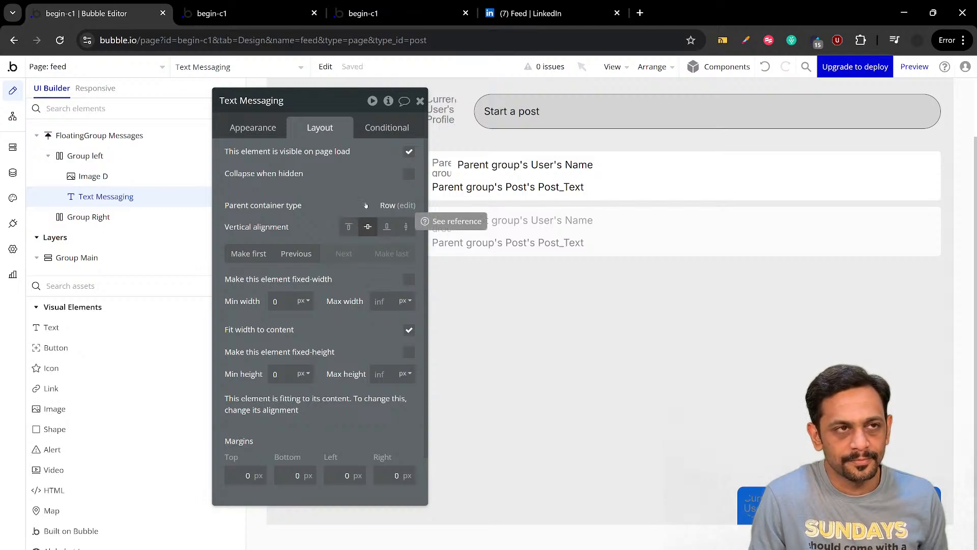
{"action": "left_click", "coordinate": [420, 102]}
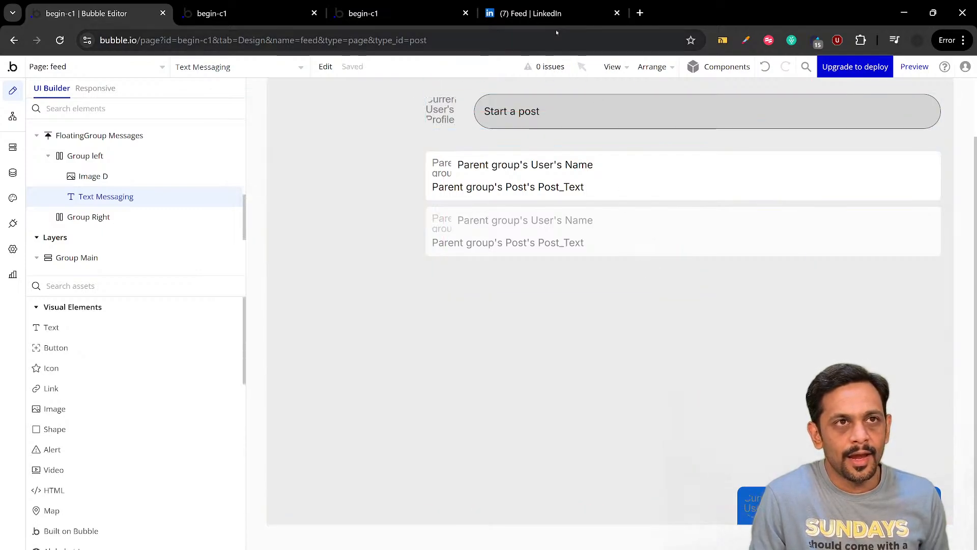
Check the LinkedIn feed for reference and add an icon element to Group Right in Bubble
{"action": "left_click", "coordinate": [555, 14]}
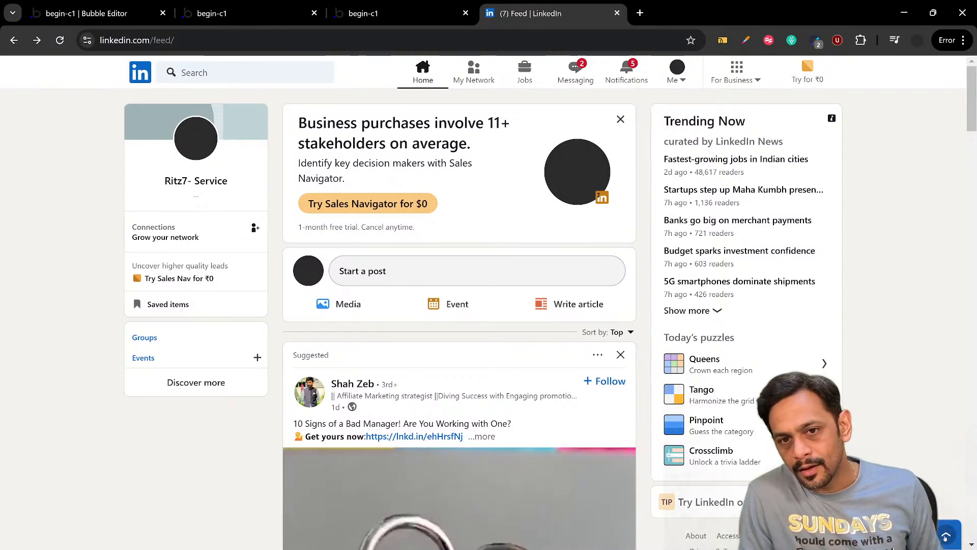
{"action": "left_click", "coordinate": [86, 14]}
{"action": "left_click", "coordinate": [51, 369]}
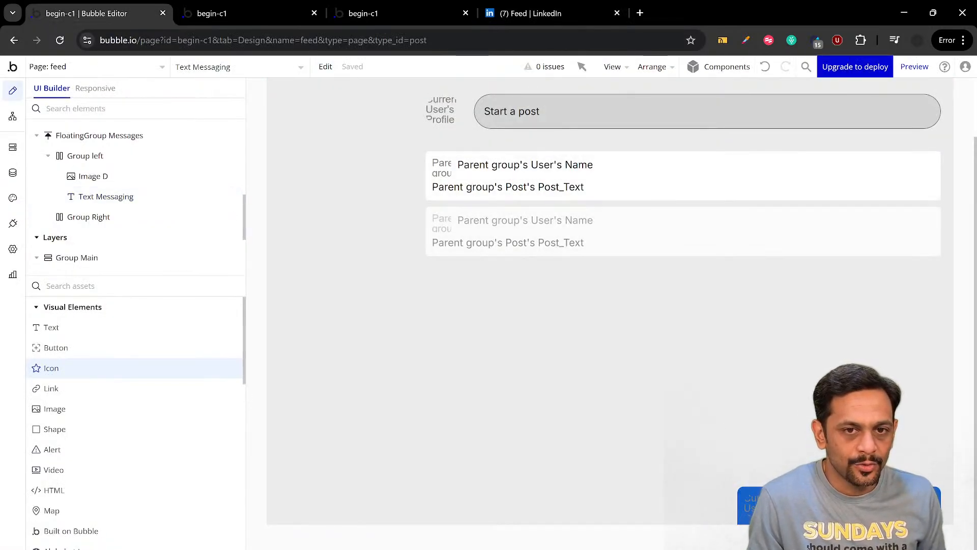
{"action": "left_click", "coordinate": [100, 217]}
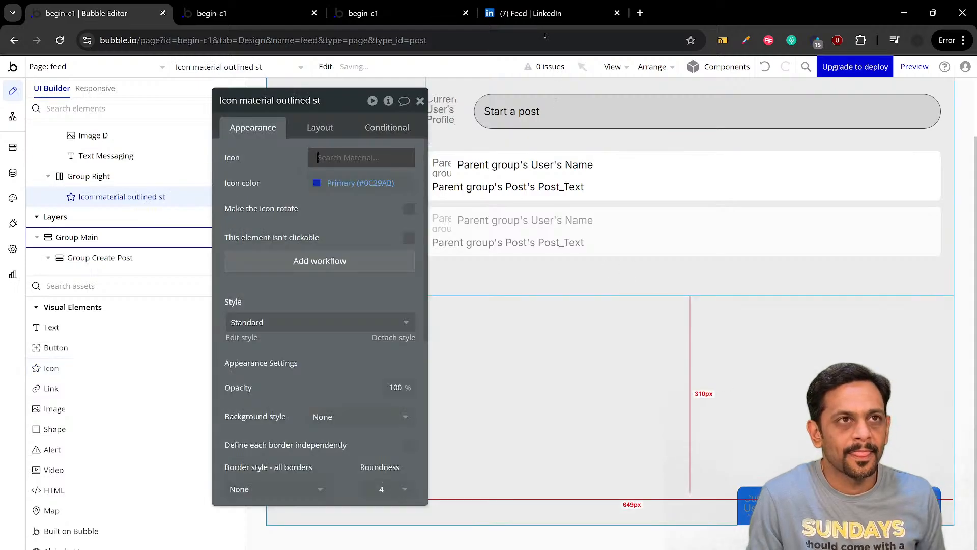
Check the LinkedIn feed and search the Material outlined icons for "dot" and "menu" for the Group Right icon
{"action": "left_click", "coordinate": [542, 14]}
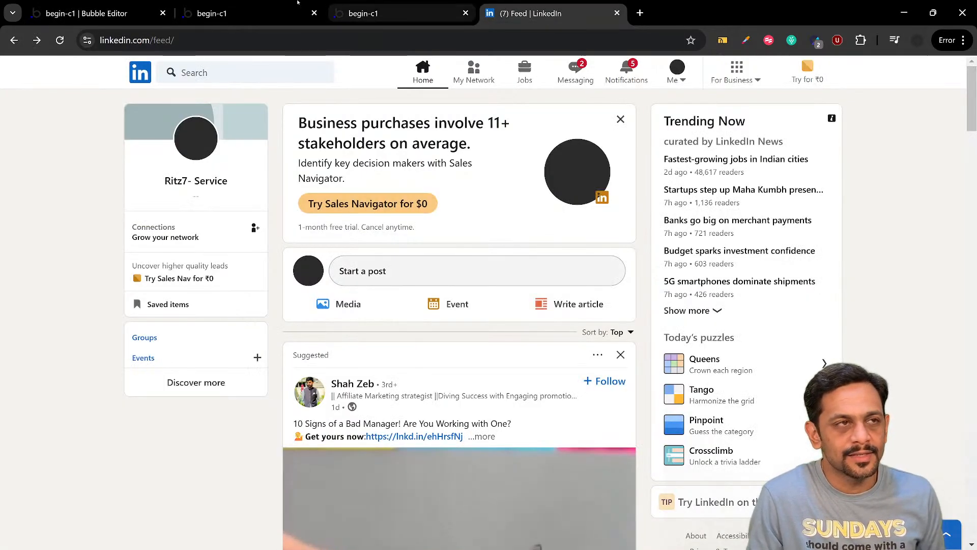
{"action": "left_click", "coordinate": [127, 10]}
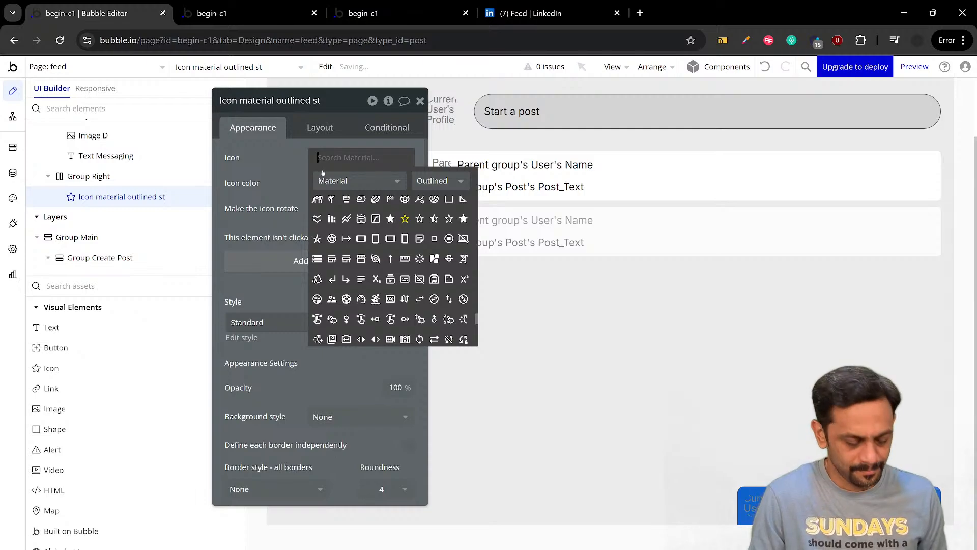
{"action": "type", "text": "dot"}
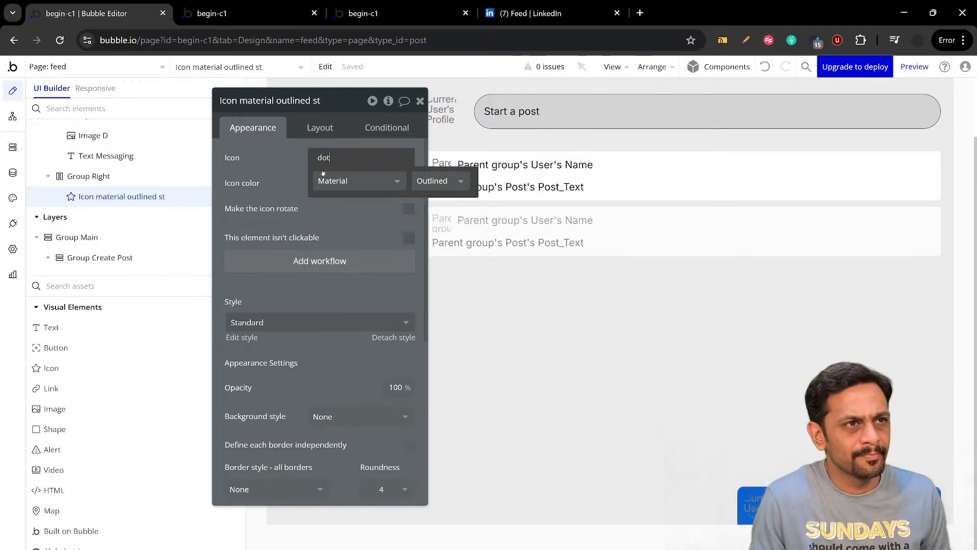
{"action": "key", "text": "BackSpace"}
{"action": "key", "text": "BackSpace"}
{"action": "key", "text": "BackSpace"}
{"action": "type", "text": "menu"}
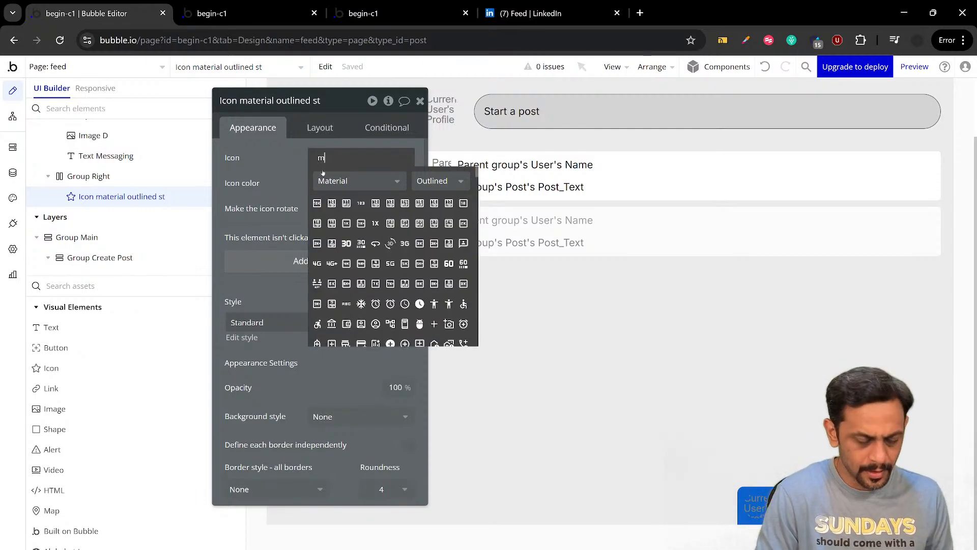
{"action": "key", "text": "BackSpace"}
{"action": "key", "text": "BackSpace"}
{"action": "key", "text": "BackSpace"}
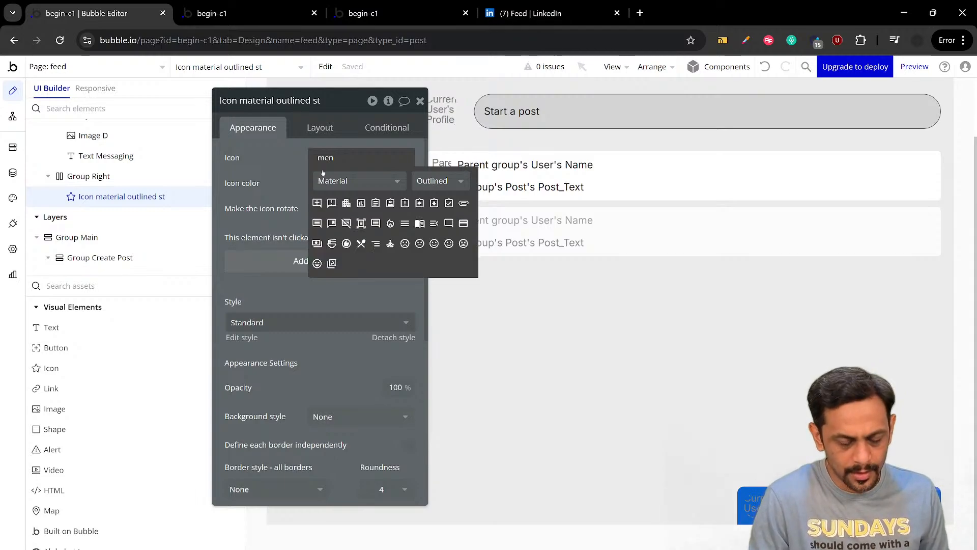
{"action": "key", "text": "BackSpace"}
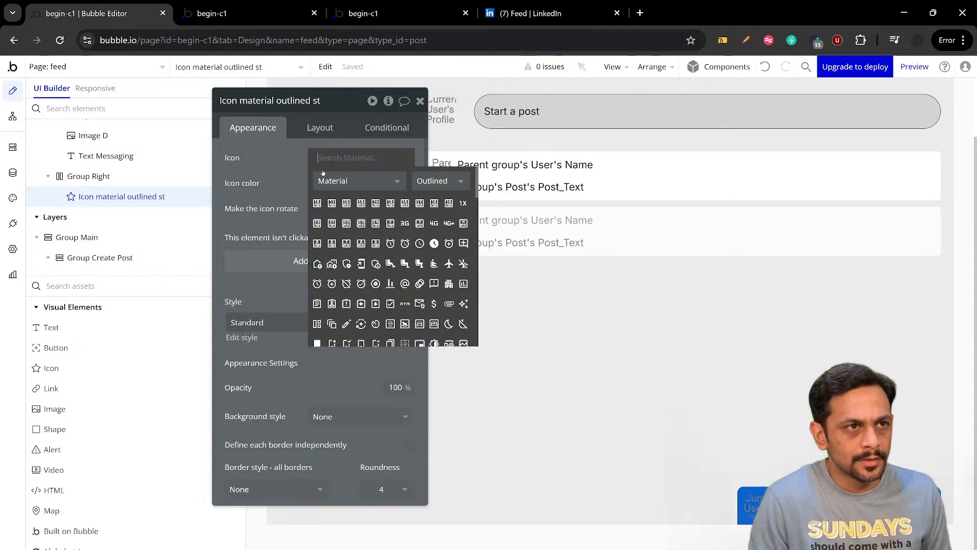
Browse the full Material outlined icon list for a suitable menu icon for Group Right
{"action": "scroll", "coordinate": [367, 247], "scroll_direction": "down", "scroll_amount": 3}
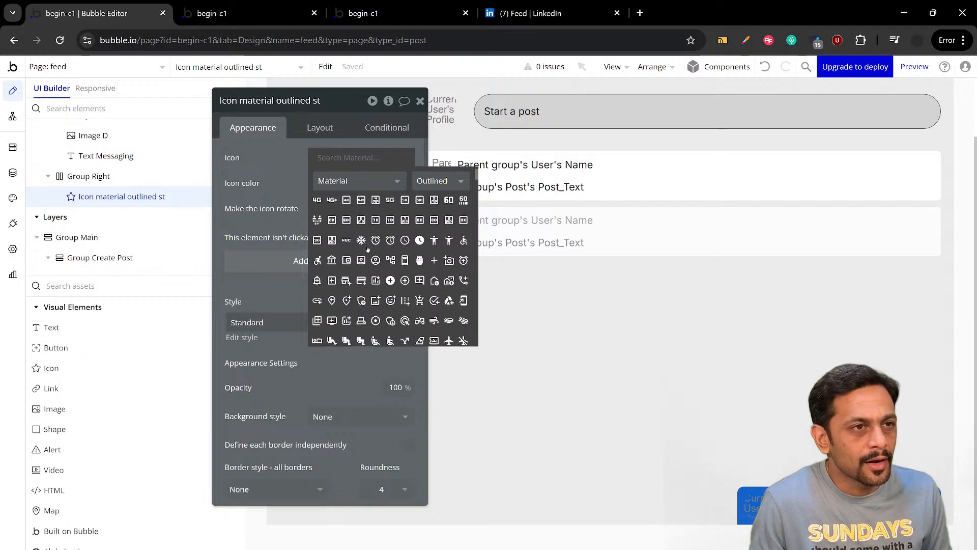
{"action": "scroll", "coordinate": [375, 277], "scroll_direction": "down", "scroll_amount": 3}
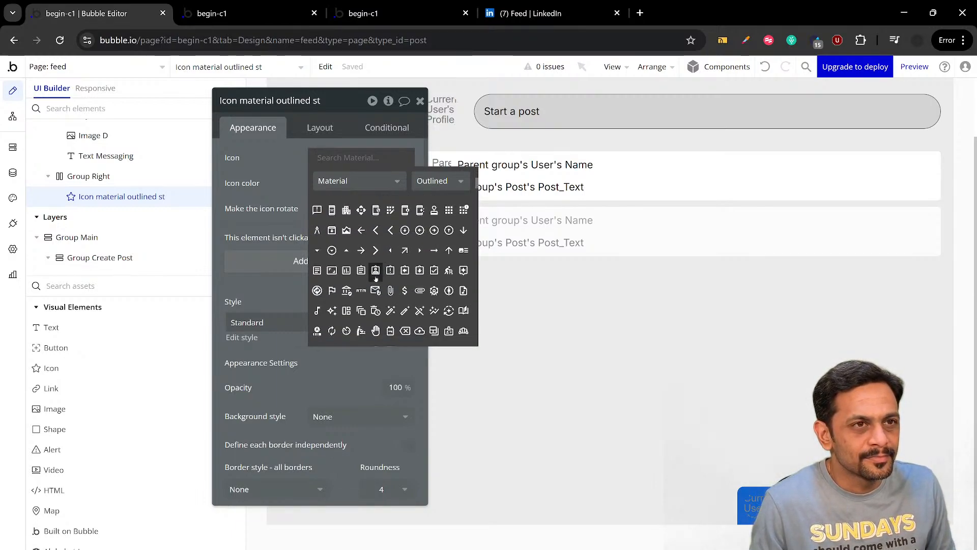
{"action": "scroll", "coordinate": [376, 277], "scroll_direction": "down", "scroll_amount": 2}
{"action": "scroll", "coordinate": [376, 279], "scroll_direction": "down", "scroll_amount": 2}
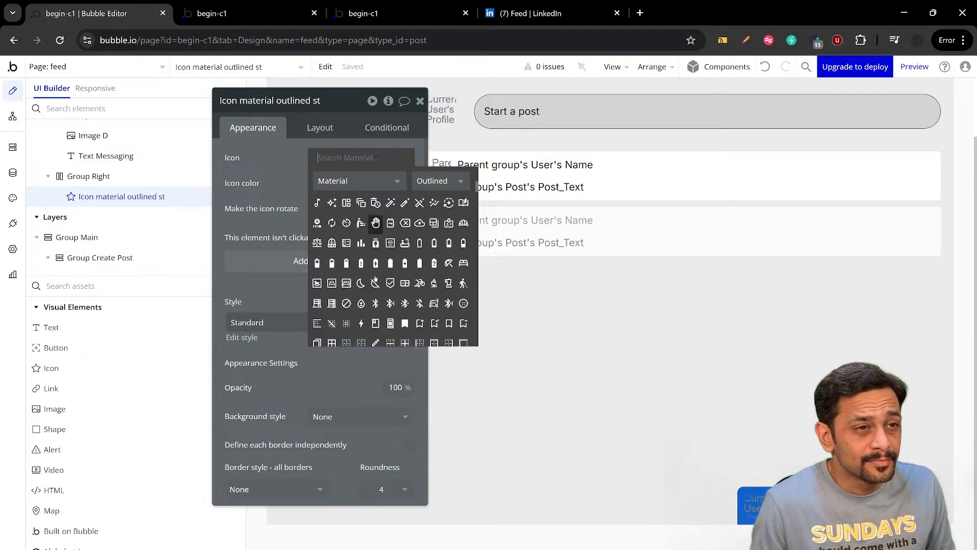
{"action": "scroll", "coordinate": [376, 278], "scroll_direction": "down", "scroll_amount": 4}
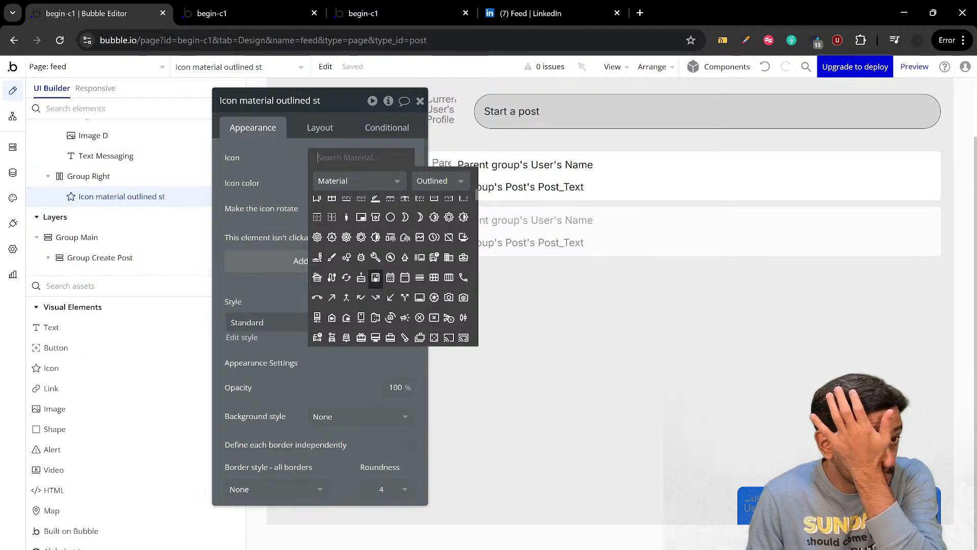
{"action": "scroll", "coordinate": [382, 299], "scroll_direction": "down", "scroll_amount": 2}
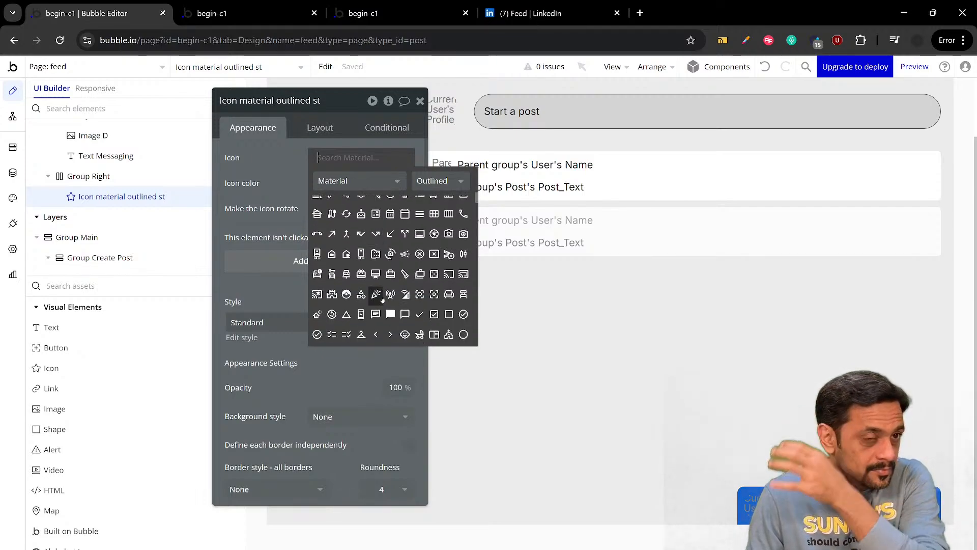
{"action": "scroll", "coordinate": [382, 299], "scroll_direction": "down", "scroll_amount": 2}
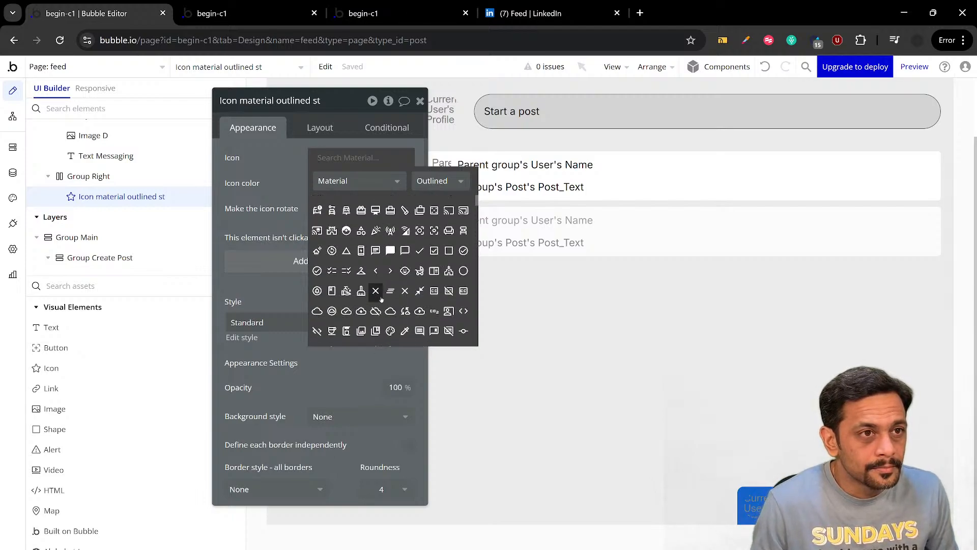
{"action": "scroll", "coordinate": [382, 300], "scroll_direction": "down", "scroll_amount": 2}
{"action": "scroll", "coordinate": [382, 300], "scroll_direction": "down", "scroll_amount": 2}
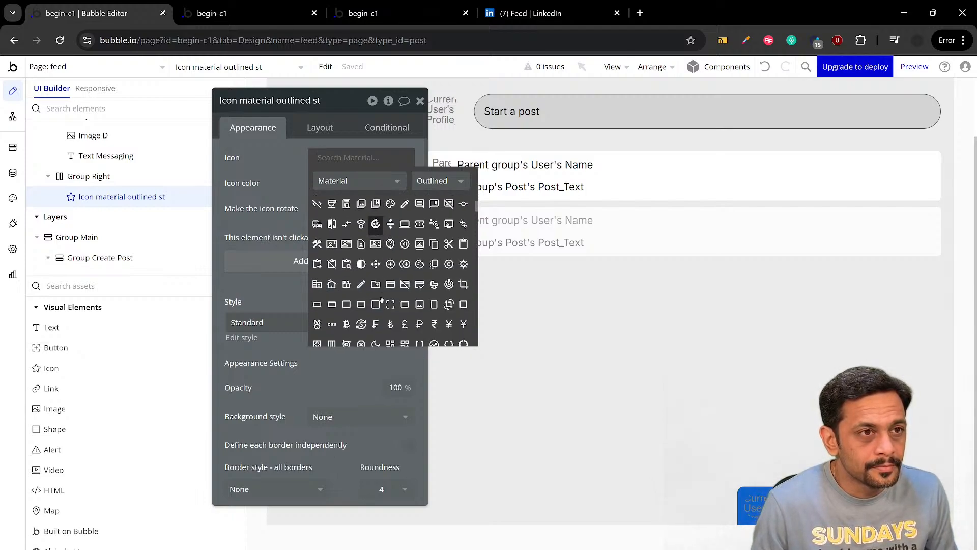
{"action": "scroll", "coordinate": [382, 300], "scroll_direction": "down", "scroll_amount": 2}
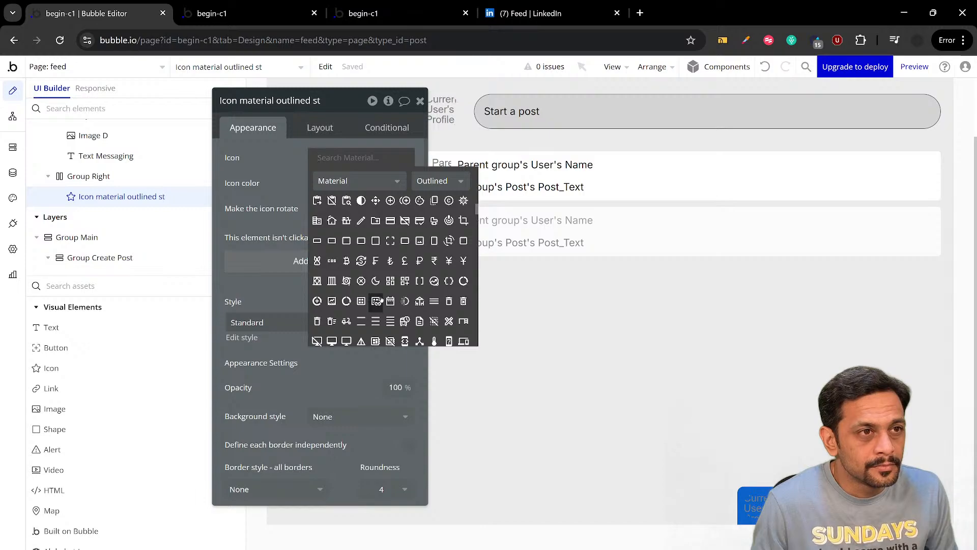
{"action": "scroll", "coordinate": [381, 300], "scroll_direction": "down", "scroll_amount": 2}
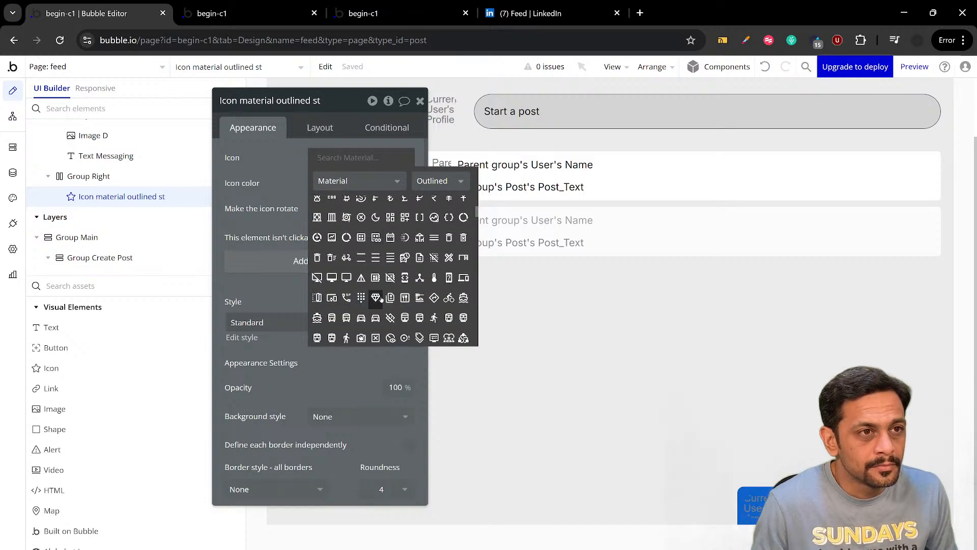
{"action": "scroll", "coordinate": [382, 300], "scroll_direction": "down", "scroll_amount": 2}
{"action": "scroll", "coordinate": [382, 299], "scroll_direction": "down", "scroll_amount": 2}
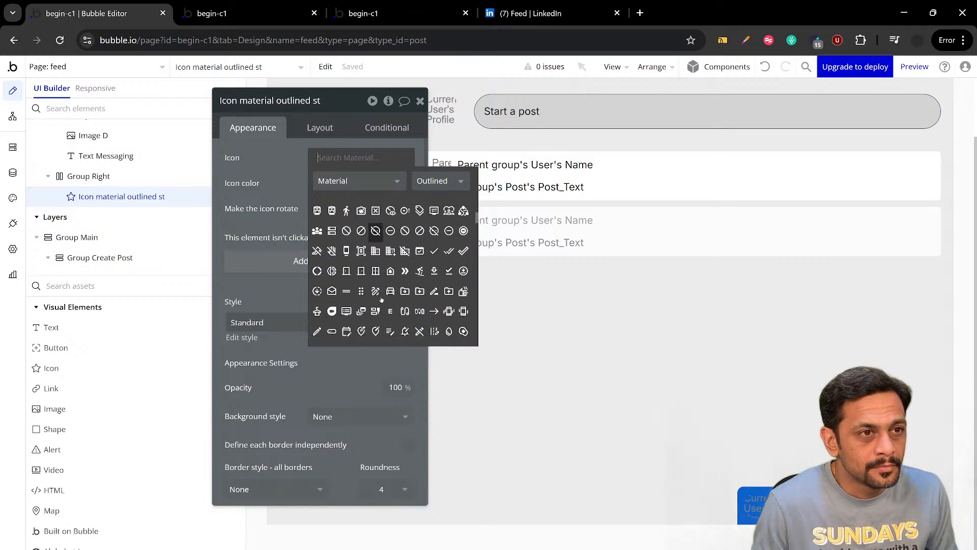
{"action": "scroll", "coordinate": [382, 300], "scroll_direction": "down", "scroll_amount": 1}
{"action": "scroll", "coordinate": [382, 300], "scroll_direction": "down", "scroll_amount": 4}
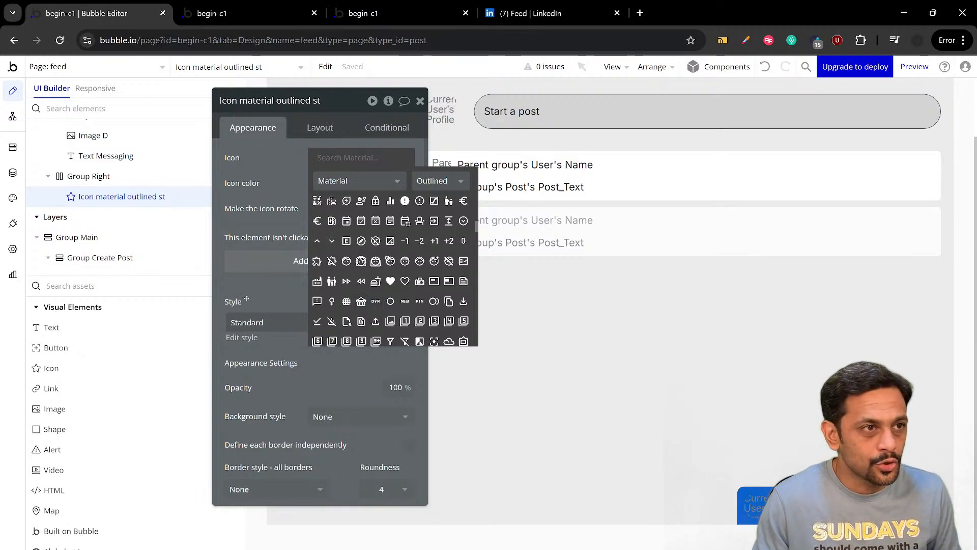
{"action": "left_click", "coordinate": [247, 295]}
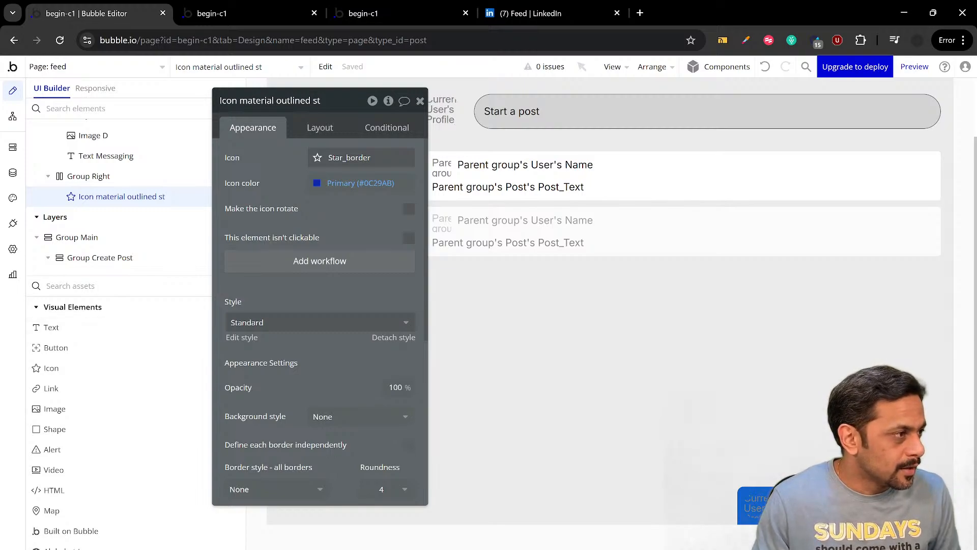
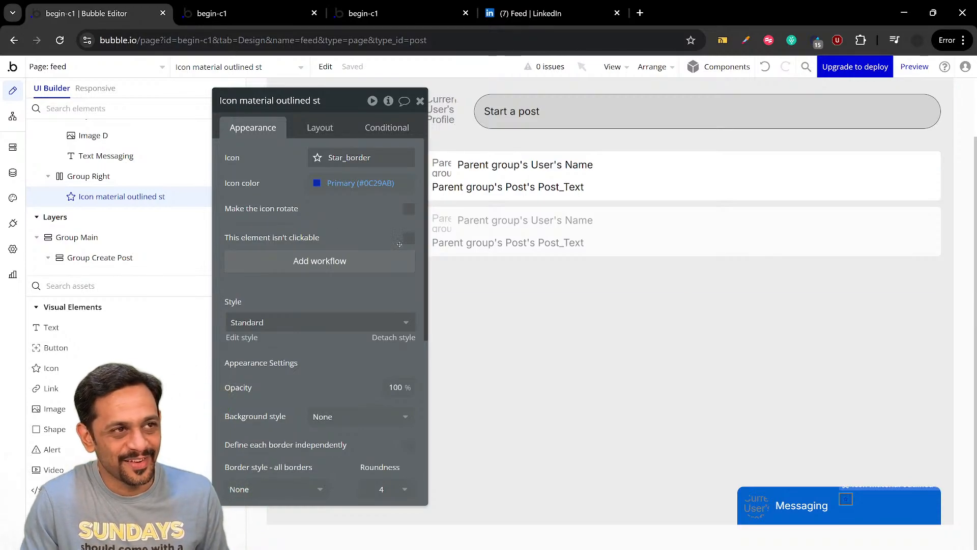
Enlarge the element tree and review the layout settings of FloatingGroup Messages, Group left and Group Right
{"action": "scroll", "coordinate": [140, 228], "scroll_direction": "down", "scroll_amount": 5}
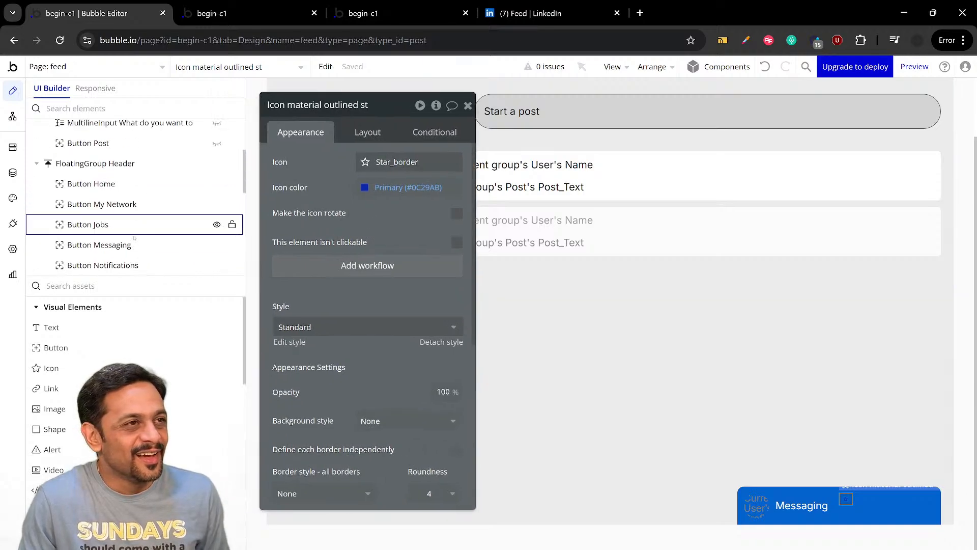
{"action": "left_click_drag", "start_coordinate": [122, 275], "coordinate": [128, 377]}
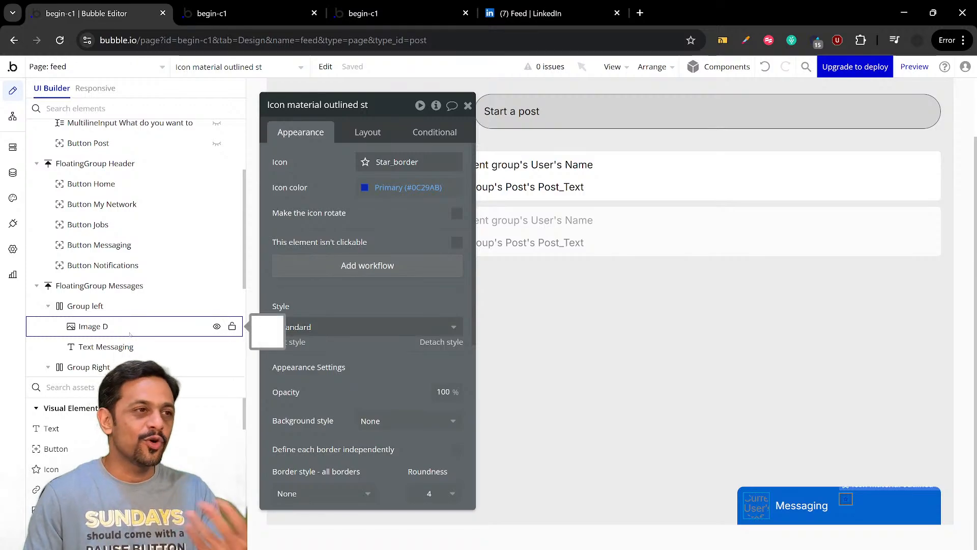
{"action": "left_click", "coordinate": [125, 287]}
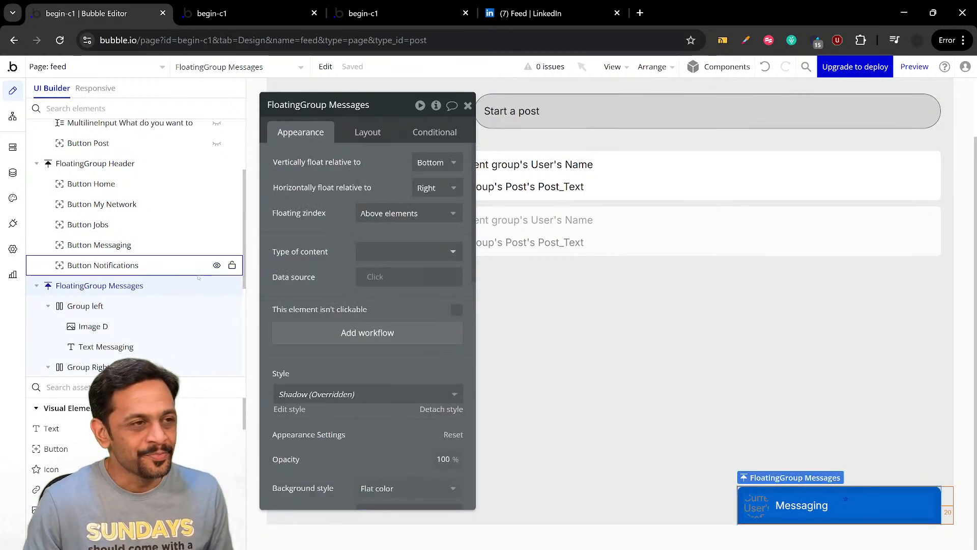
{"action": "scroll", "coordinate": [117, 265], "scroll_direction": "down", "scroll_amount": 1}
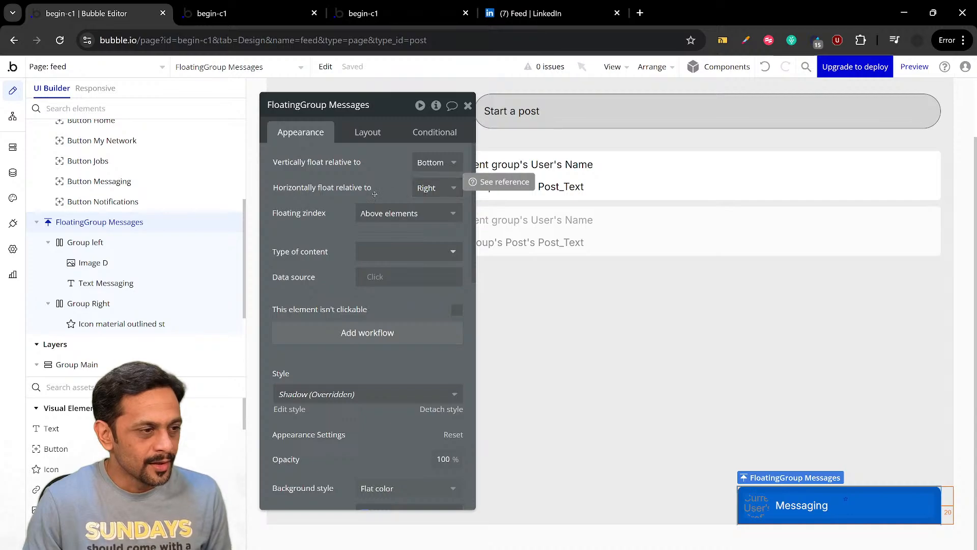
{"action": "left_click", "coordinate": [77, 243]}
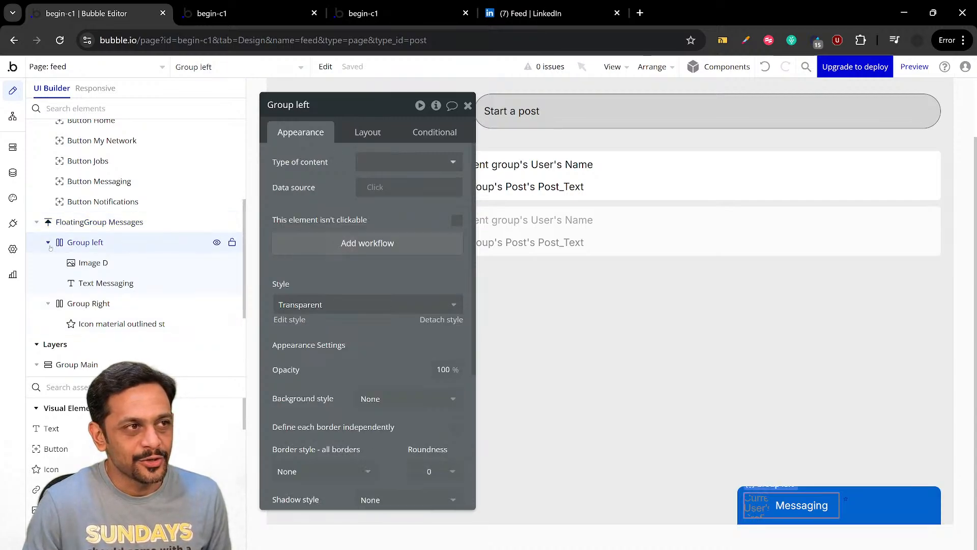
{"action": "left_click", "coordinate": [99, 222]}
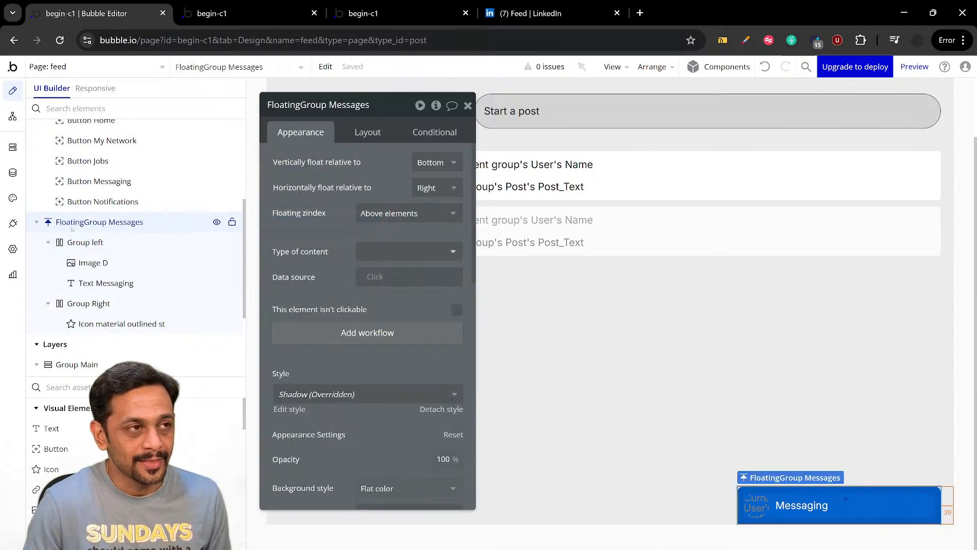
{"action": "left_click", "coordinate": [368, 132]}
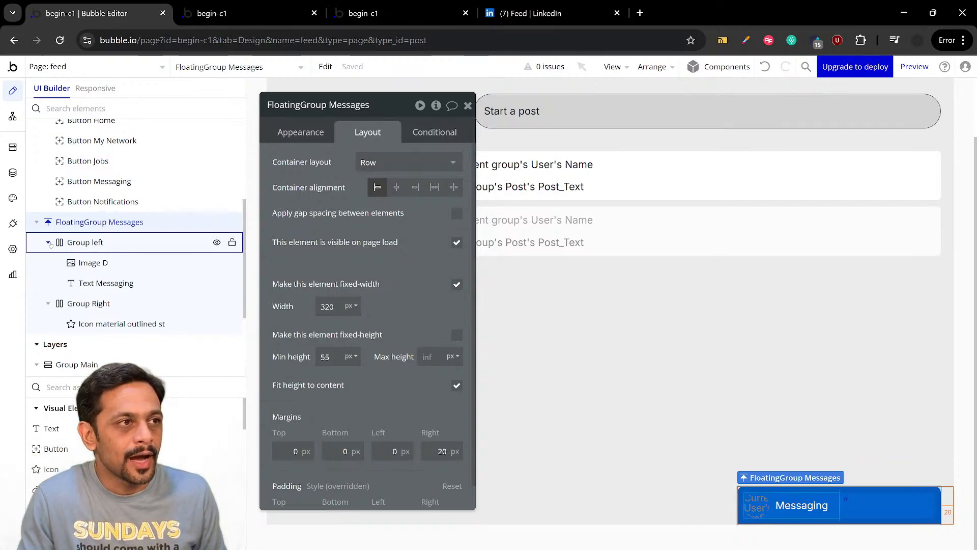
{"action": "left_click", "coordinate": [75, 244]}
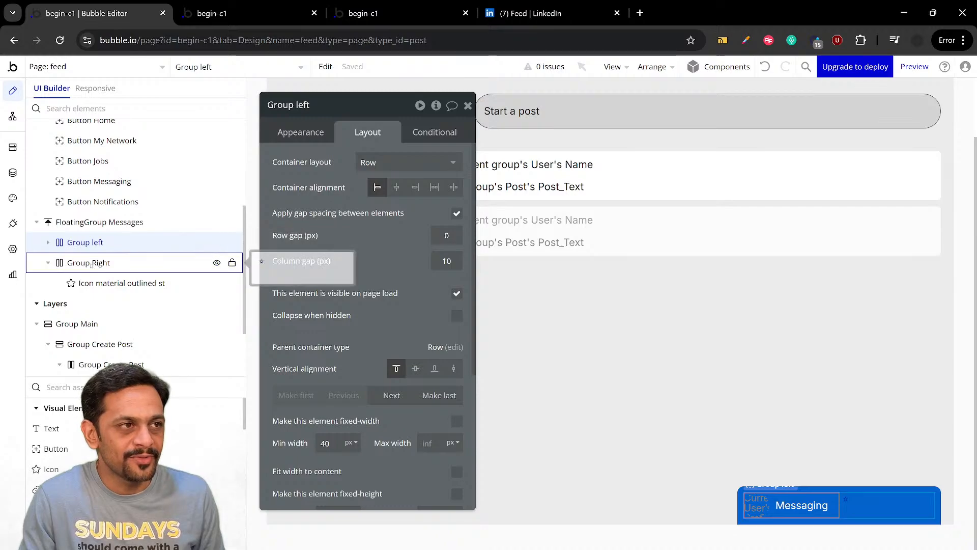
{"action": "left_click", "coordinate": [63, 265]}
{"action": "left_click", "coordinate": [48, 263]}
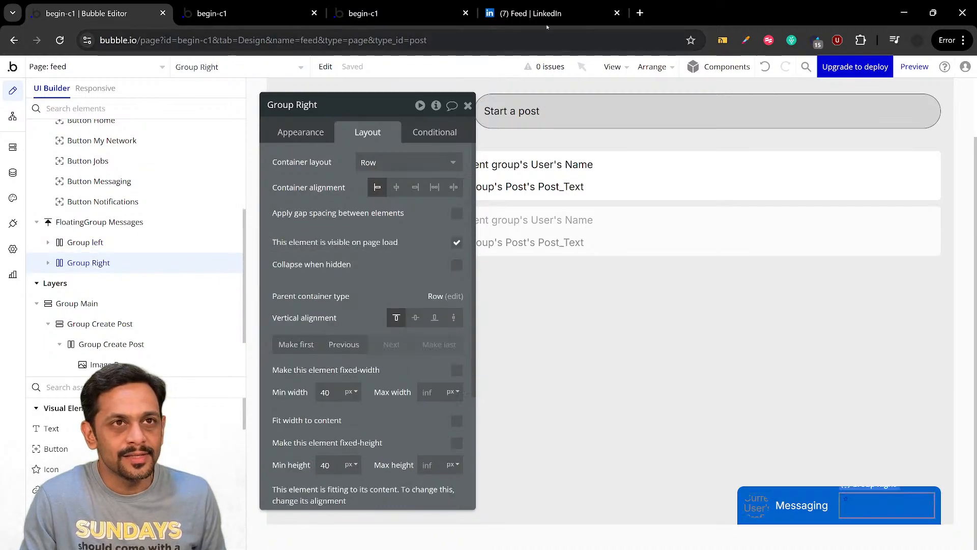
Check the LinkedIn messaging bar for reference and compare it with Image D, Text Messaging and Group Right in Bubble
{"action": "left_click", "coordinate": [532, 13]}
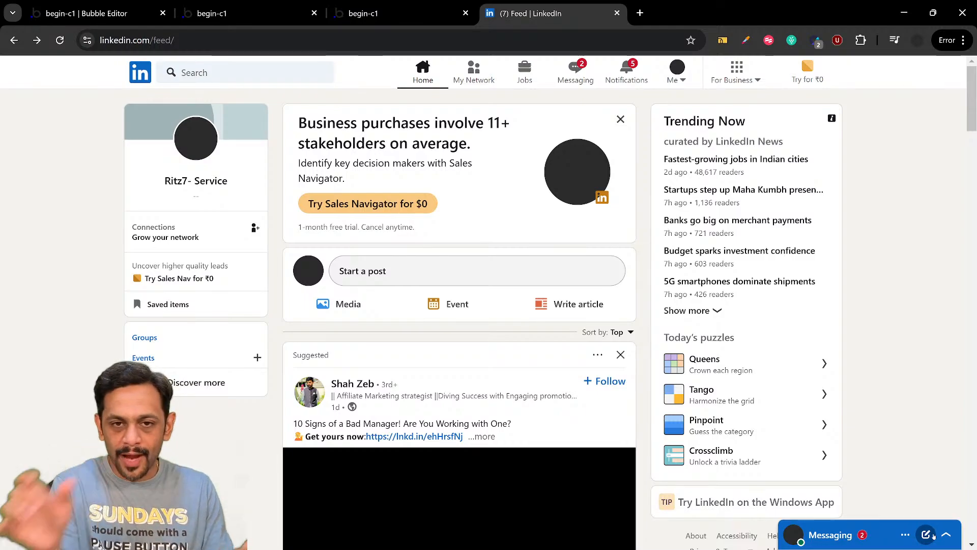
{"action": "left_click", "coordinate": [87, 13]}
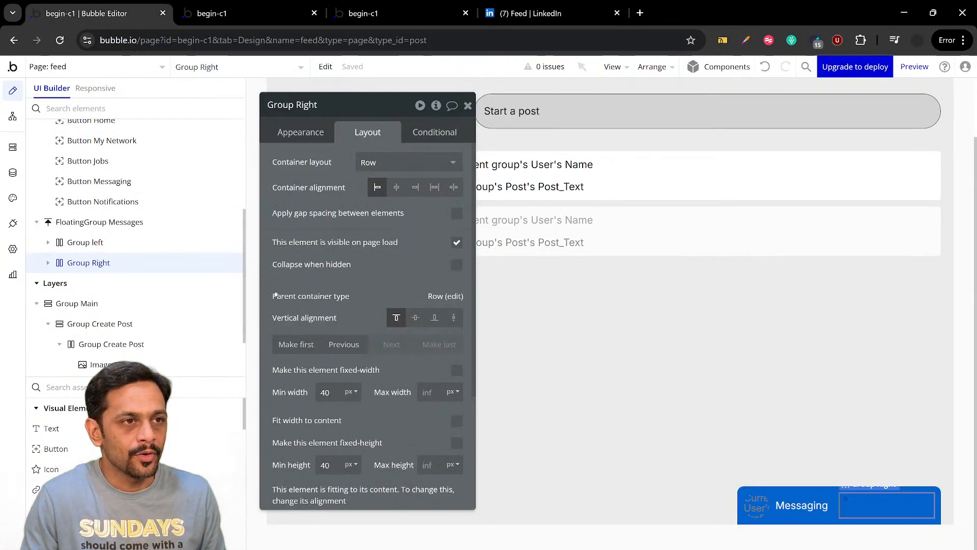
{"action": "left_click", "coordinate": [82, 242]}
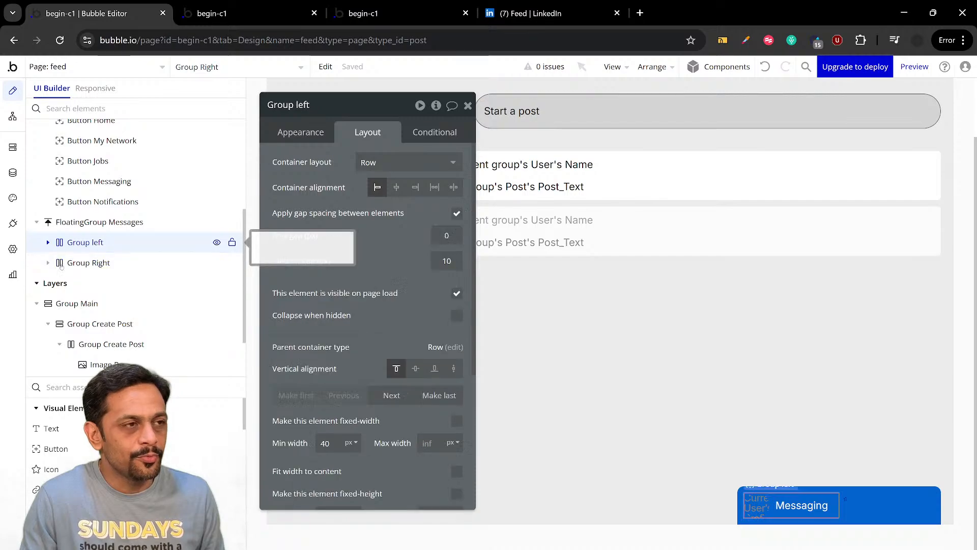
{"action": "left_click", "coordinate": [48, 243]}
{"action": "left_click", "coordinate": [93, 263]}
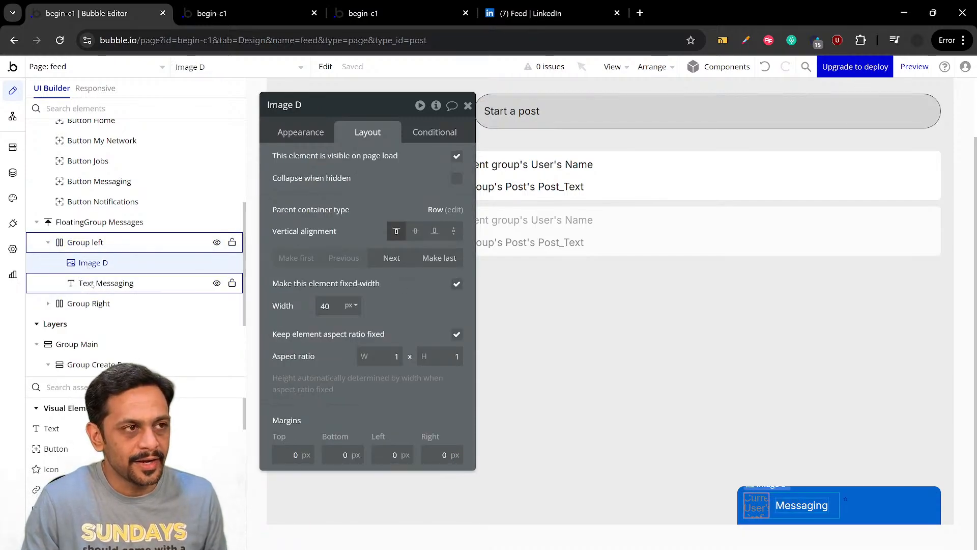
{"action": "left_click", "coordinate": [92, 286]}
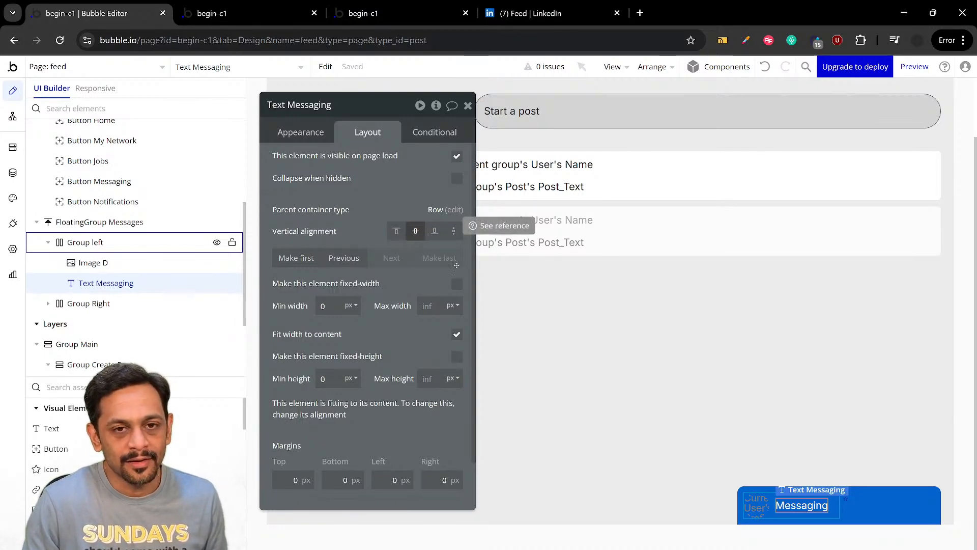
{"action": "left_click", "coordinate": [859, 502]}
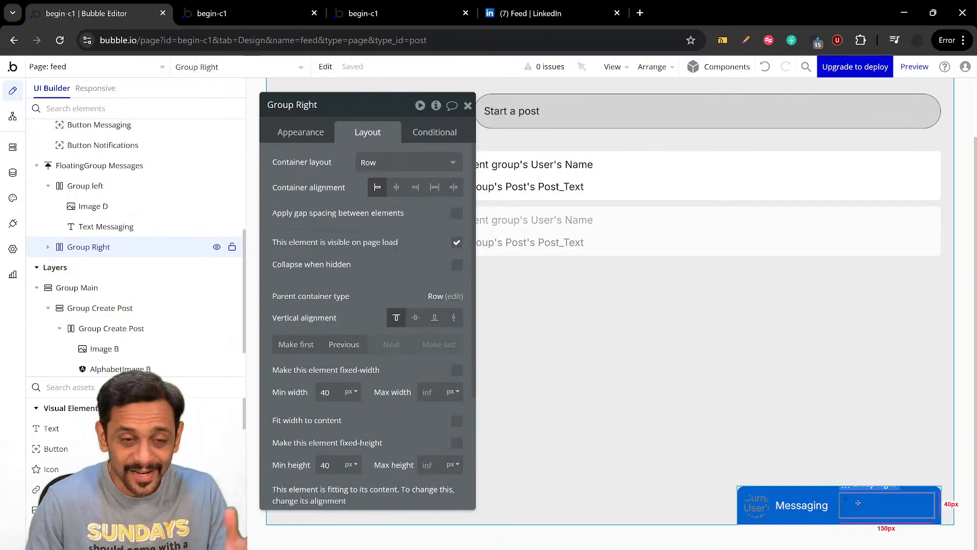
Check the LinkedIn messaging bar and change the Group Right icon in Bubble to the Material outlined Menu icon
{"action": "left_click", "coordinate": [847, 500]}
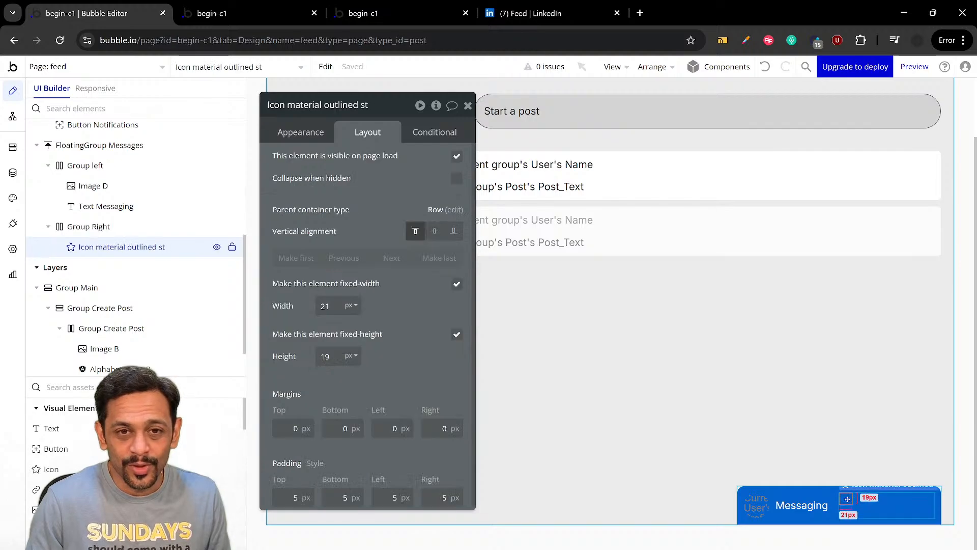
{"action": "left_click", "coordinate": [309, 135]}
{"action": "left_click", "coordinate": [531, 13]}
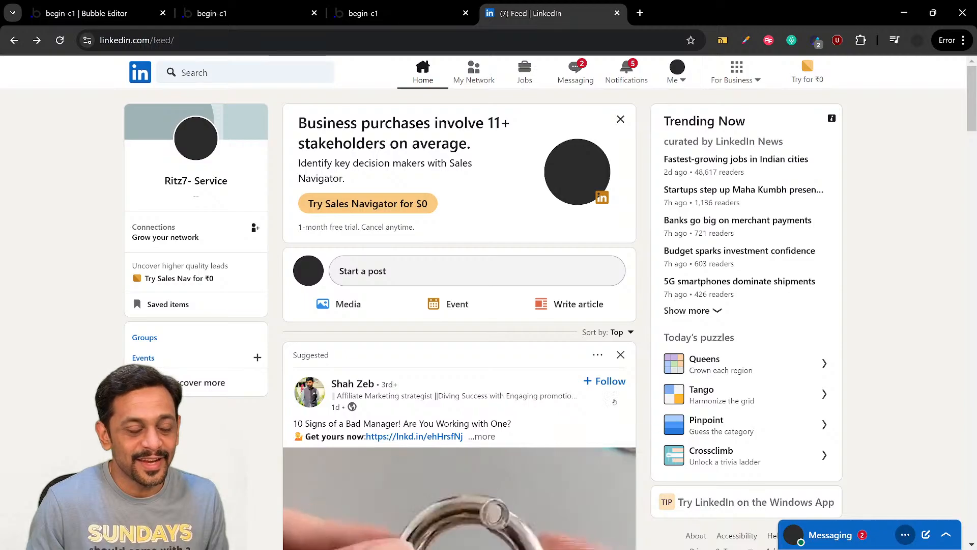
{"action": "left_click", "coordinate": [66, 13]}
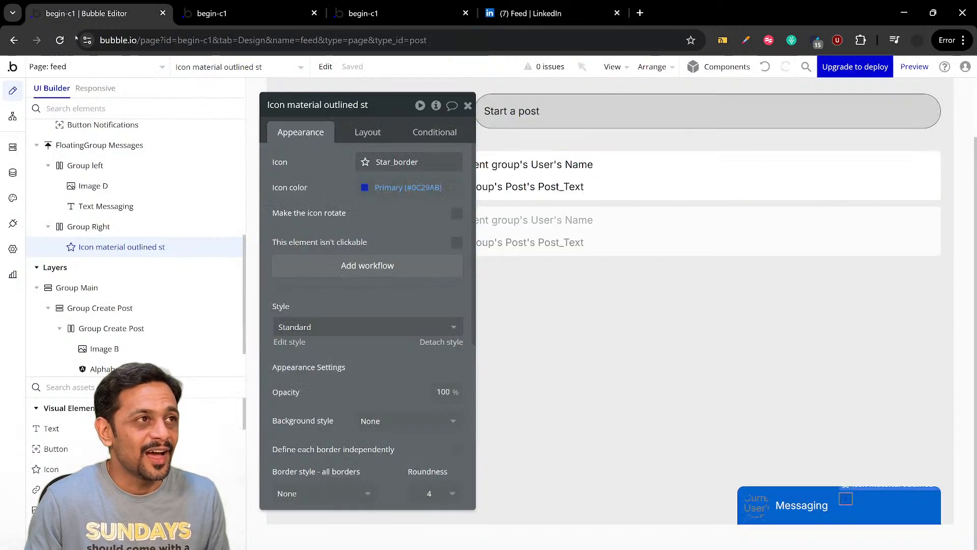
{"action": "left_click", "coordinate": [396, 169]}
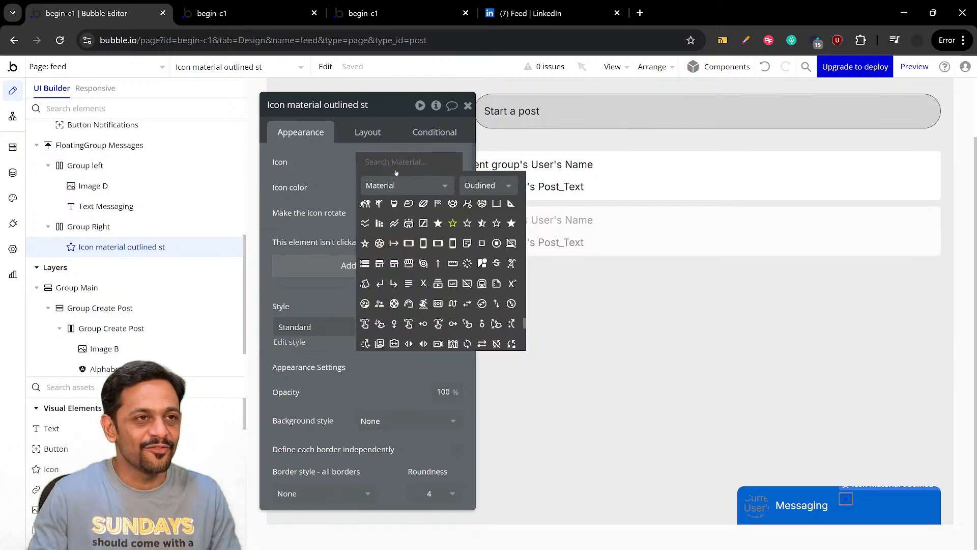
{"action": "type", "text": "menu"}
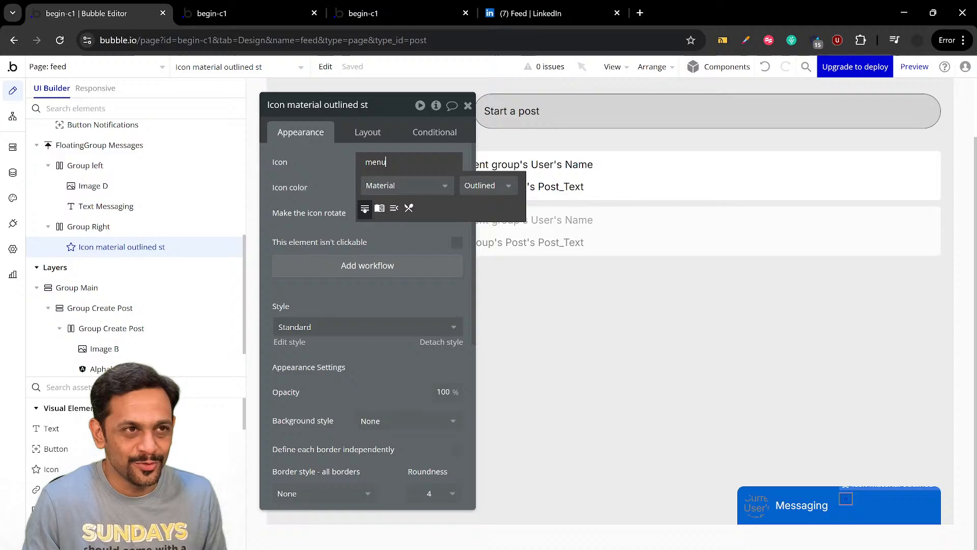
{"action": "left_click", "coordinate": [365, 207]}
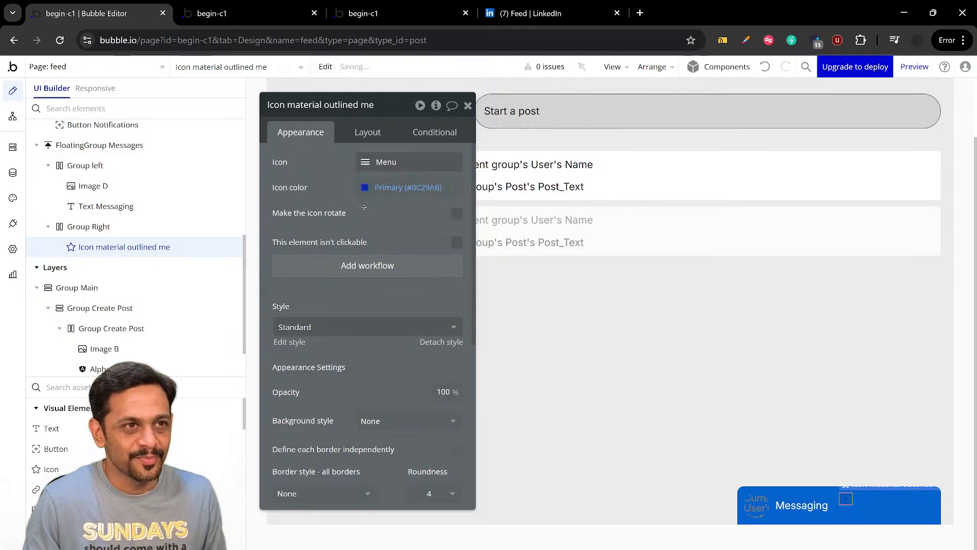
Set the menu icon's color to white (#FFFFFF)
{"action": "left_click", "coordinate": [365, 188]}
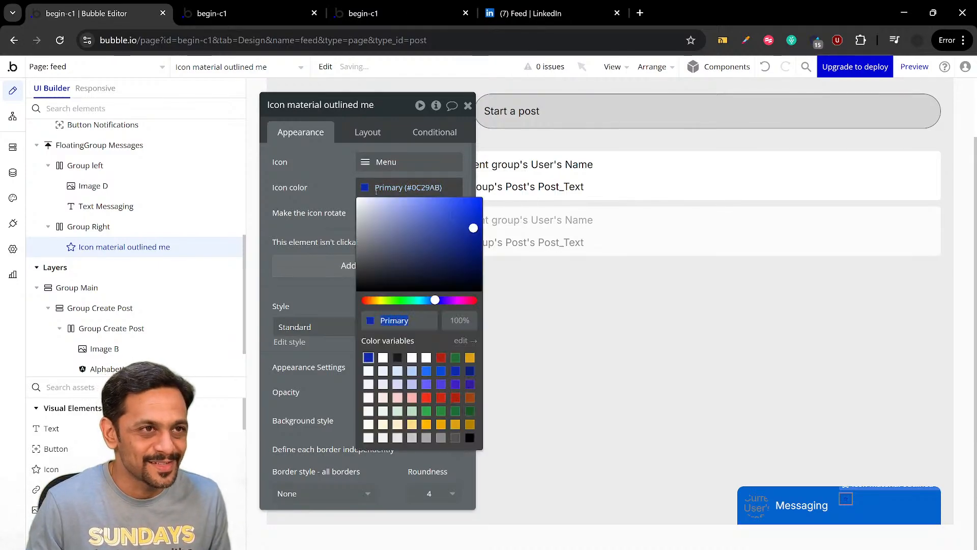
{"action": "left_click_drag", "start_coordinate": [366, 205], "coordinate": [330, 192]}
{"action": "left_click", "coordinate": [330, 191]}
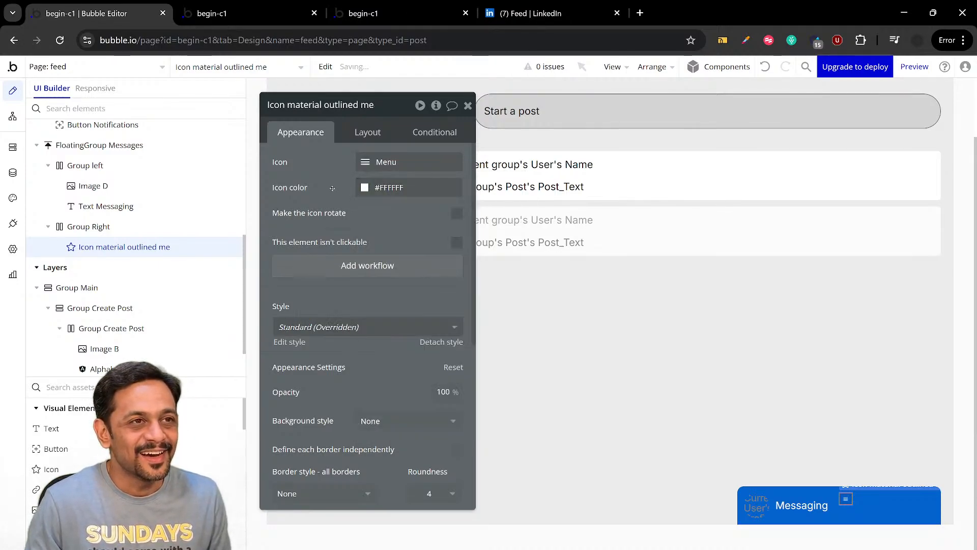
Set the menu icon's fixed width and height to 35 px
{"action": "left_click", "coordinate": [366, 135]}
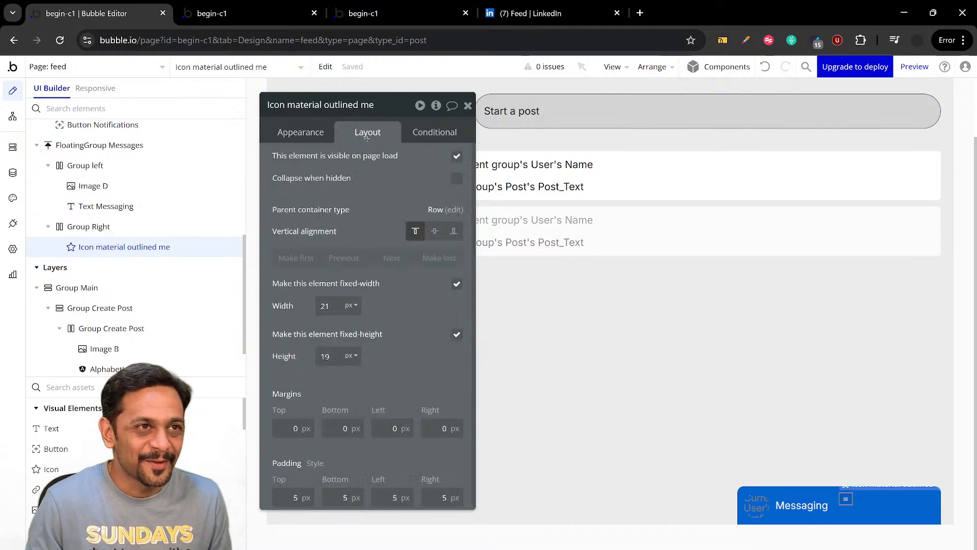
{"action": "left_click", "coordinate": [298, 497]}
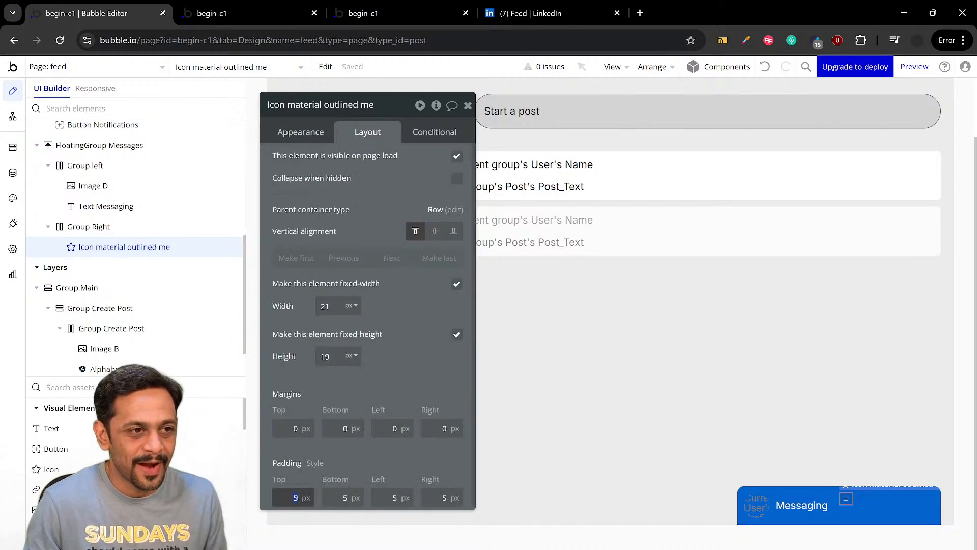
{"action": "type", "text": "0"}
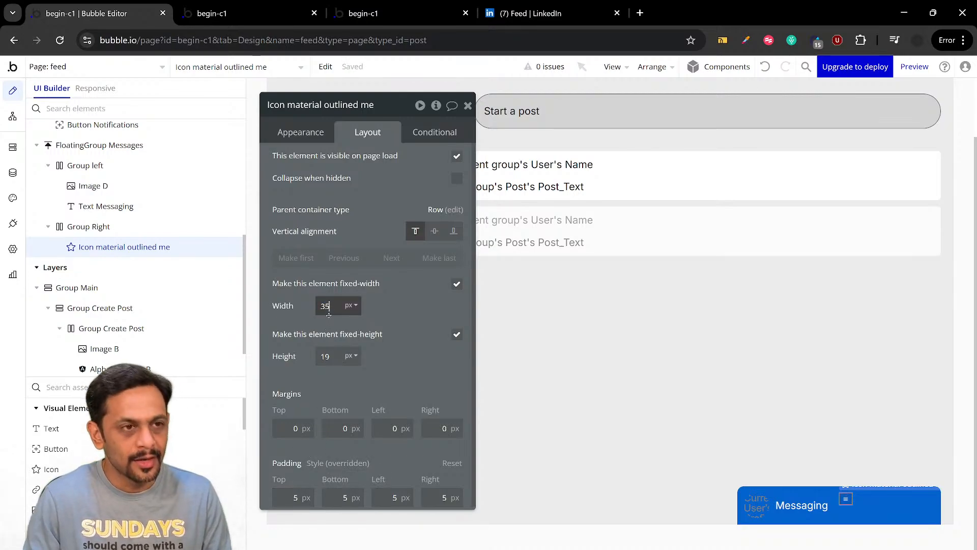
{"action": "key", "text": "Tab"}
{"action": "type", "text": "35"}
{"action": "key", "text": "Return"}
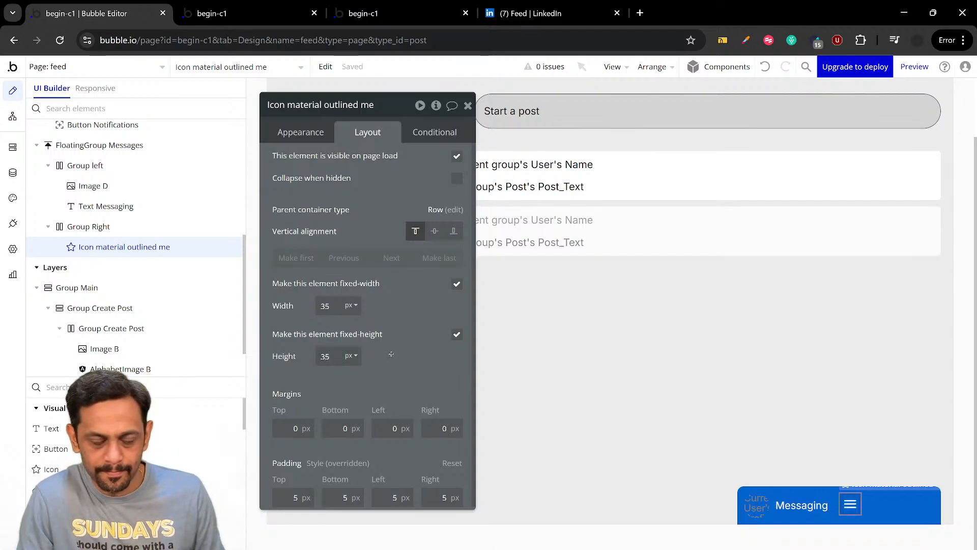
Set the menu icon's width and height to 30 px and center it vertically within Group Right
{"action": "left_click", "coordinate": [337, 307]}
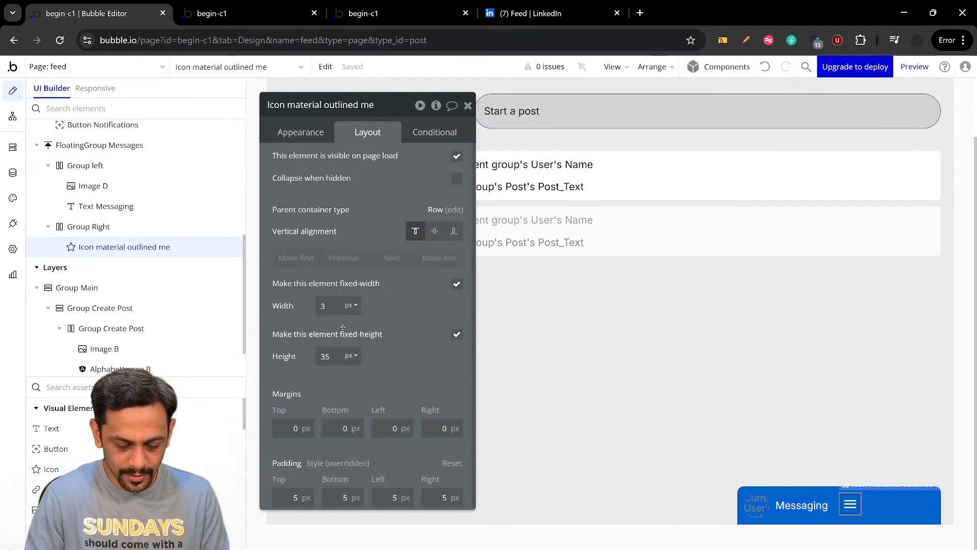
{"action": "type", "text": "0"}
{"action": "left_click", "coordinate": [333, 355]}
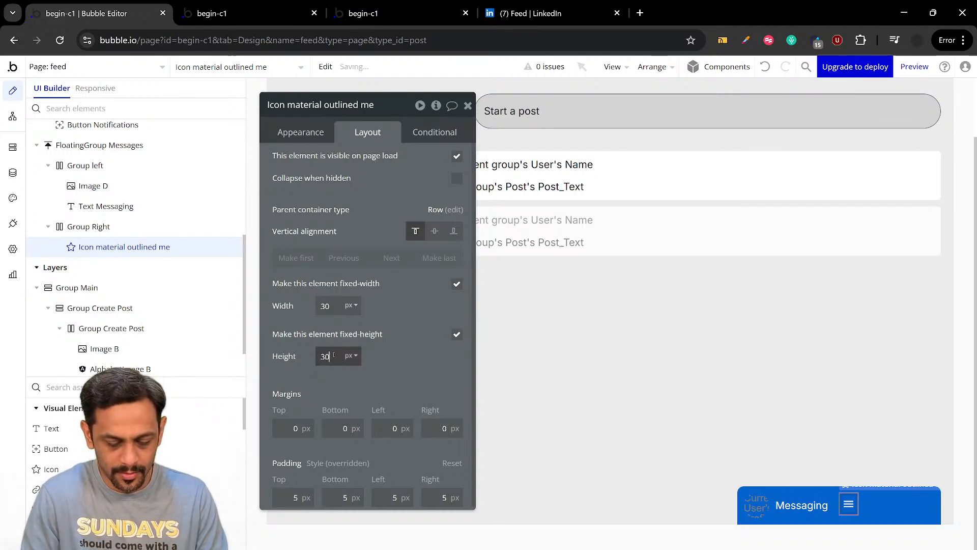
{"action": "left_click", "coordinate": [409, 364]}
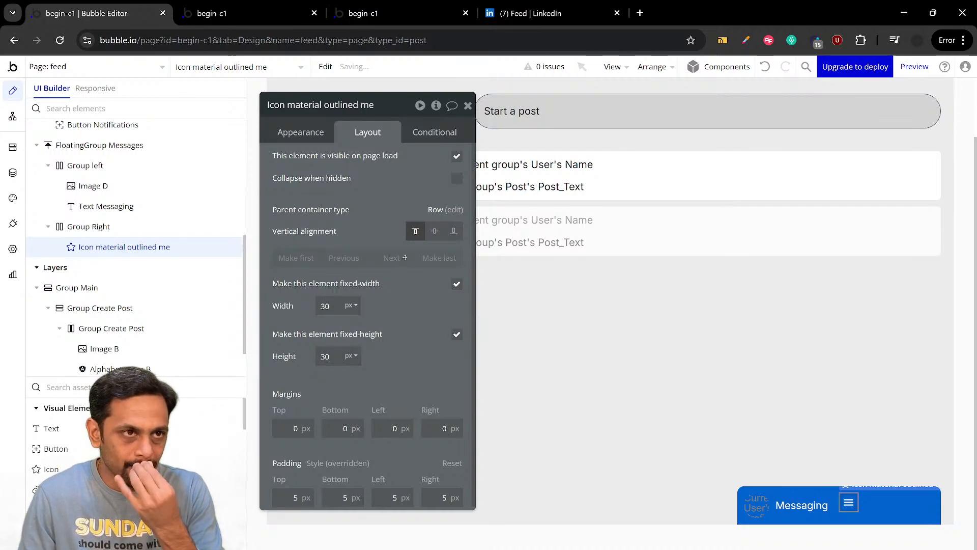
{"action": "left_click", "coordinate": [435, 231]}
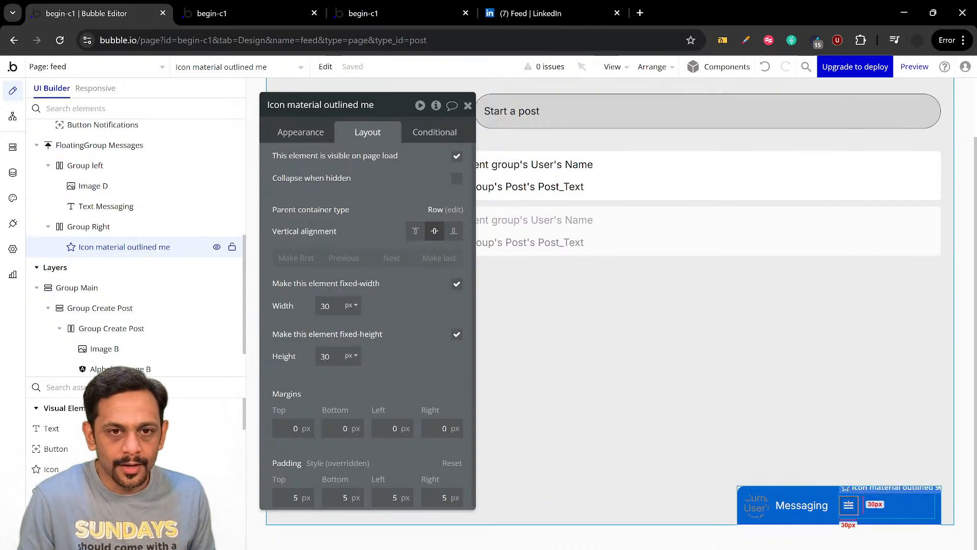
Duplicate the menu icon inside Group Right and check the LinkedIn messaging bar for the second icon before returning to Bubble
{"action": "key", "text": "ctrl+c"}
{"action": "key", "text": "ctrl+v"}
{"action": "left_click", "coordinate": [541, 8]}
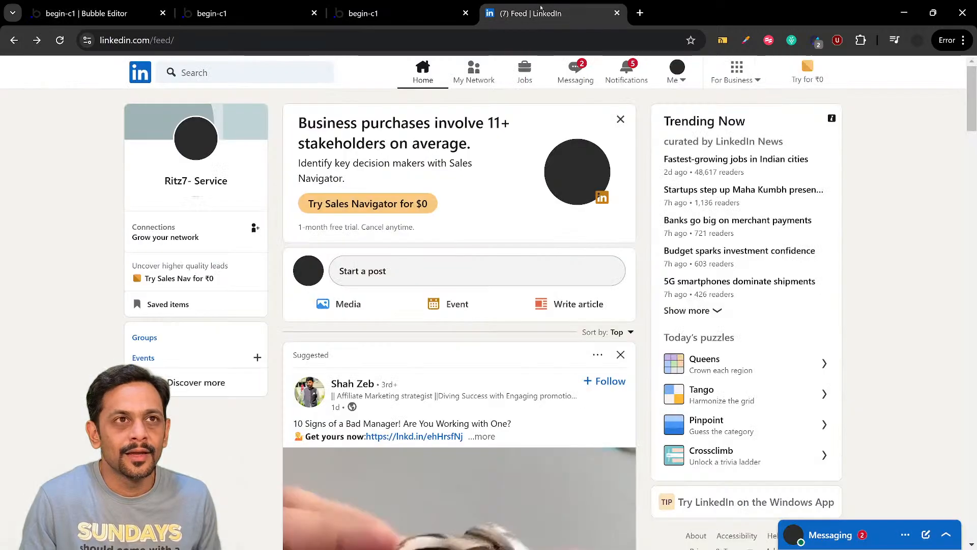
{"action": "left_click", "coordinate": [123, 16]}
Change the duplicated menu icon in Group Right to the Feather Edit icon (pencil in a square)
{"action": "left_click", "coordinate": [302, 134]}
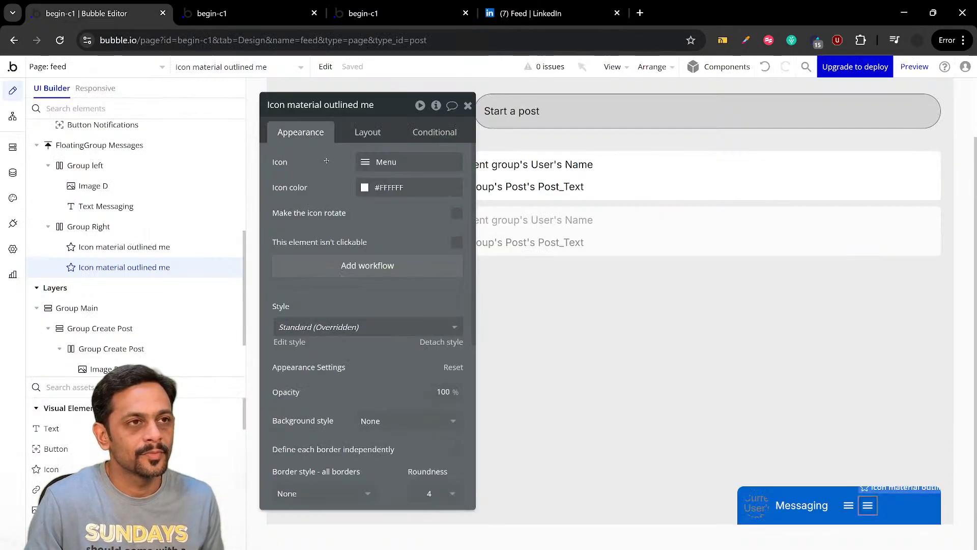
{"action": "left_click", "coordinate": [376, 162]}
{"action": "type", "text": "Edit"}
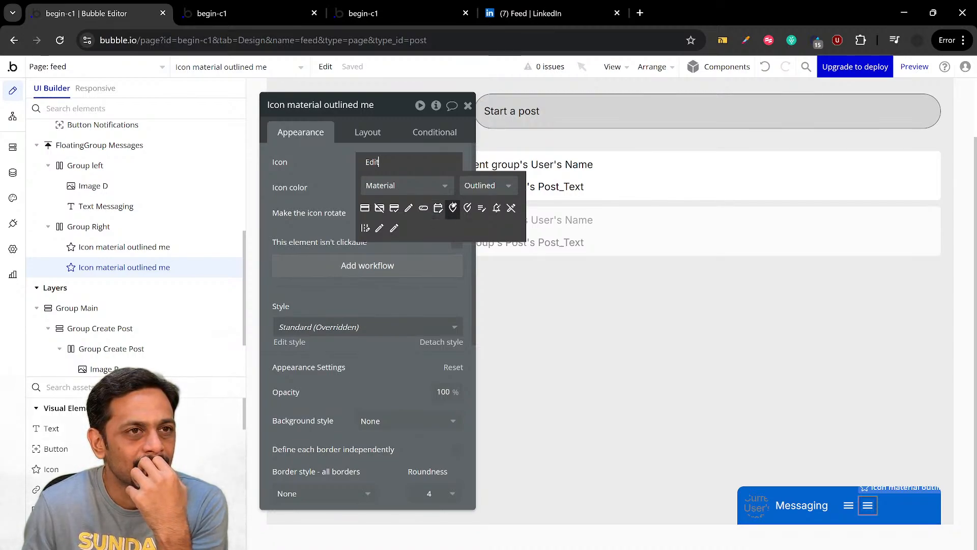
{"action": "left_click", "coordinate": [387, 186]}
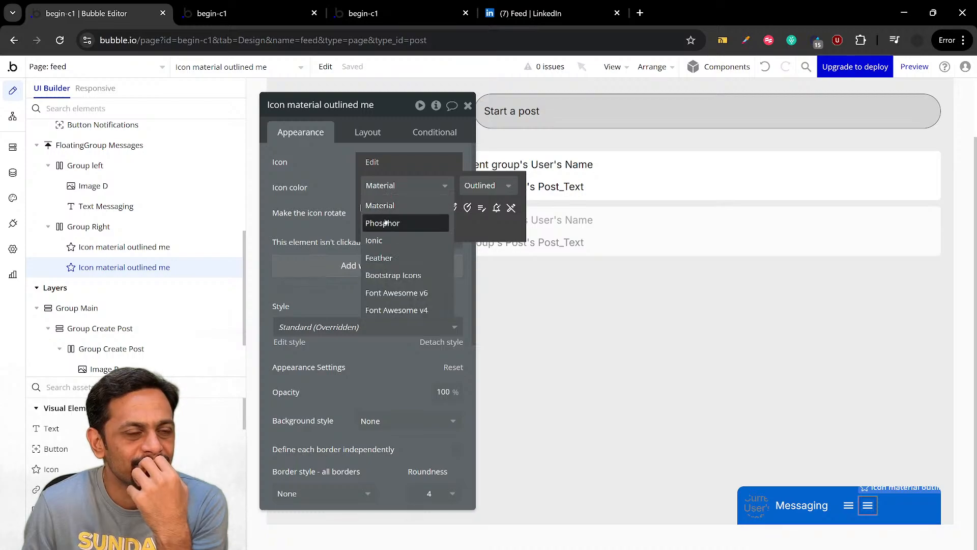
{"action": "left_click", "coordinate": [386, 221]}
{"action": "left_click", "coordinate": [383, 187]}
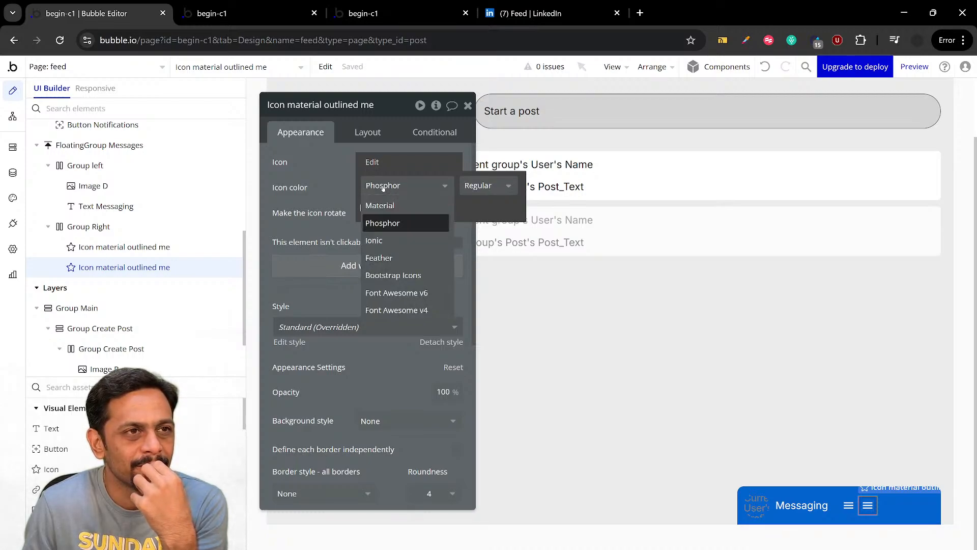
{"action": "left_click", "coordinate": [382, 240]}
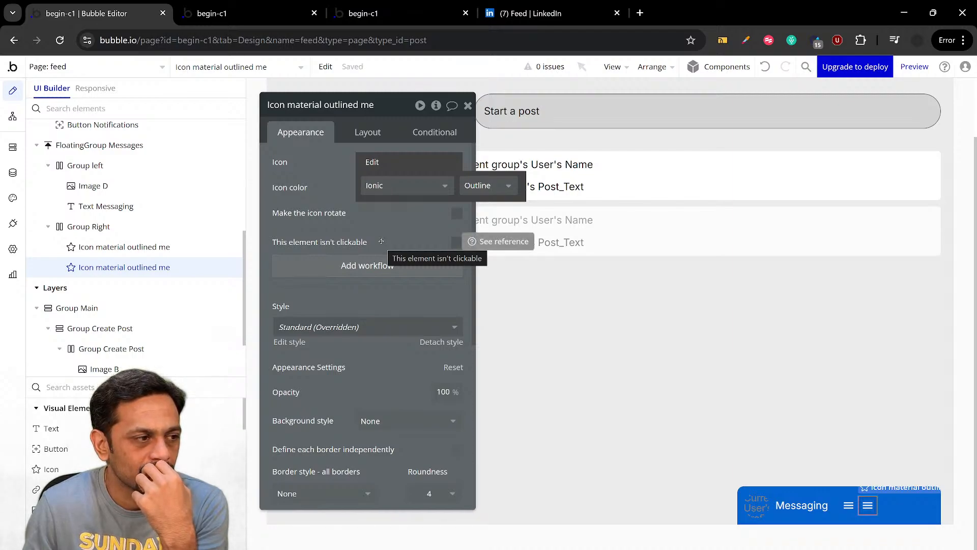
{"action": "left_click", "coordinate": [381, 186]}
{"action": "left_click", "coordinate": [381, 255]}
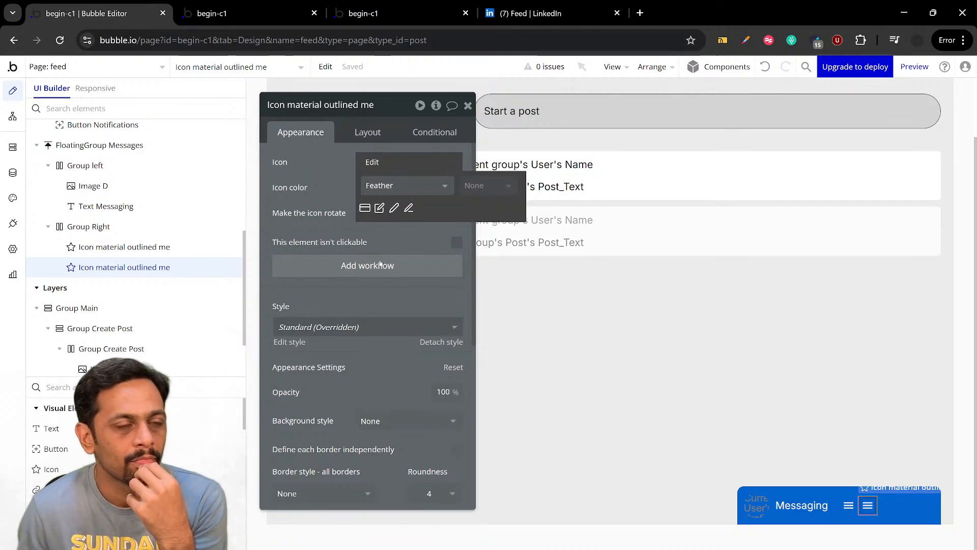
{"action": "left_click", "coordinate": [379, 208]}
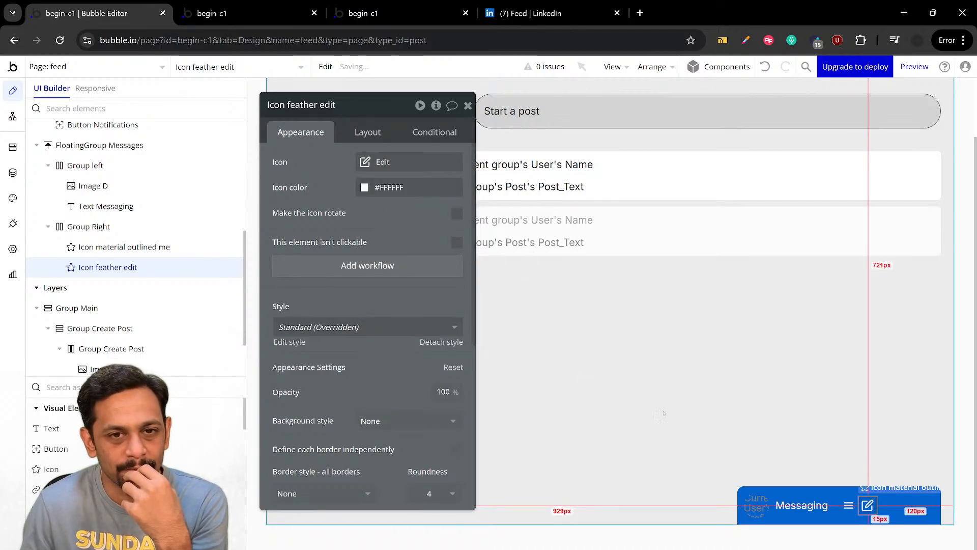
Change the remaining menu icon in Group Right to the Ionic outline Ellipsis-horizontal icon, searching for "Ellip"
{"action": "left_click", "coordinate": [124, 247]}
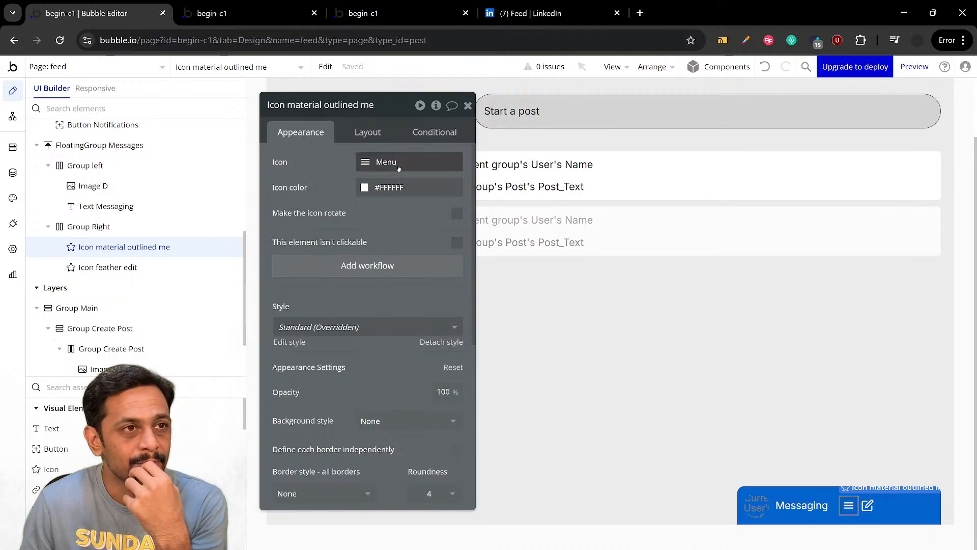
{"action": "left_click", "coordinate": [398, 163]}
{"action": "type", "text": "Eli"}
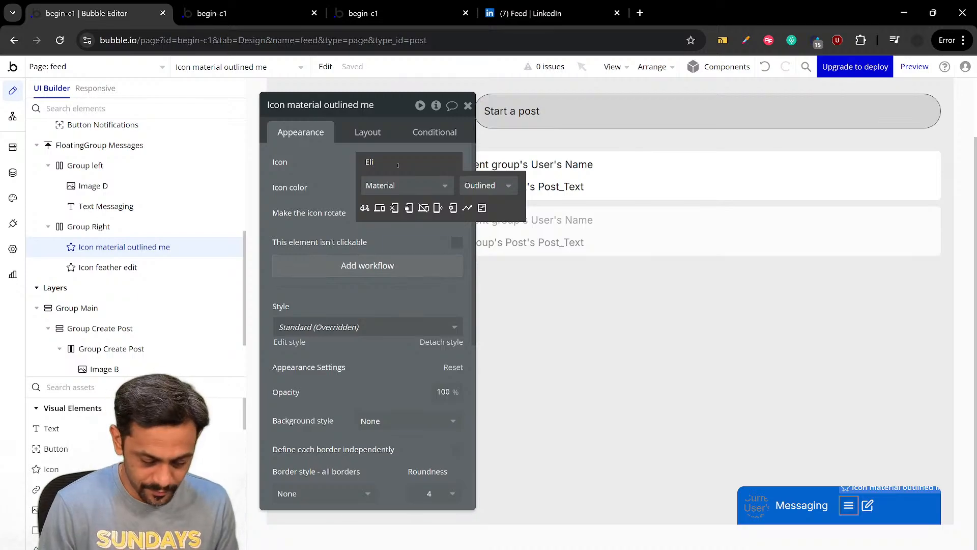
{"action": "type", "text": "i"}
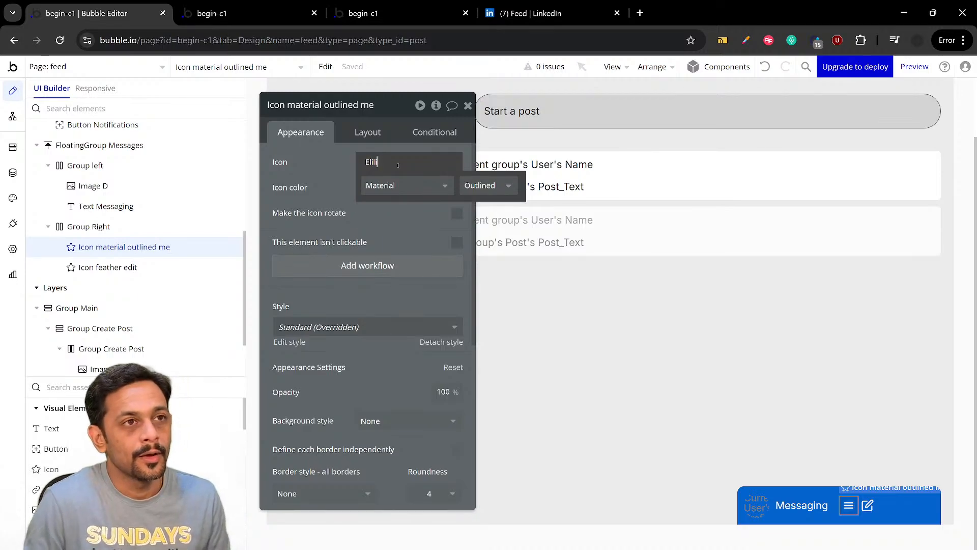
{"action": "key", "text": "BackSpace"}
{"action": "key", "text": "BackSpace"}
{"action": "type", "text": "lip"}
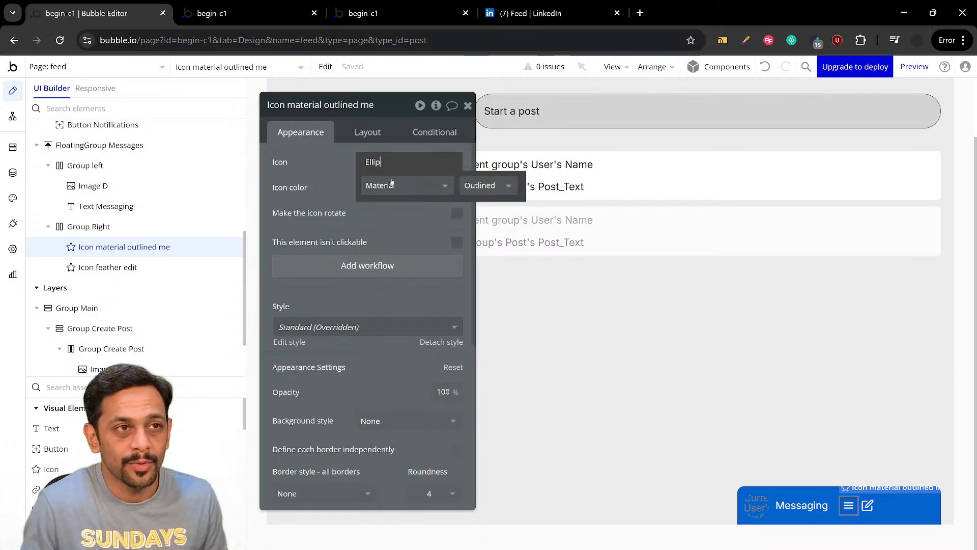
{"action": "left_click", "coordinate": [392, 183]}
{"action": "left_click", "coordinate": [385, 215]}
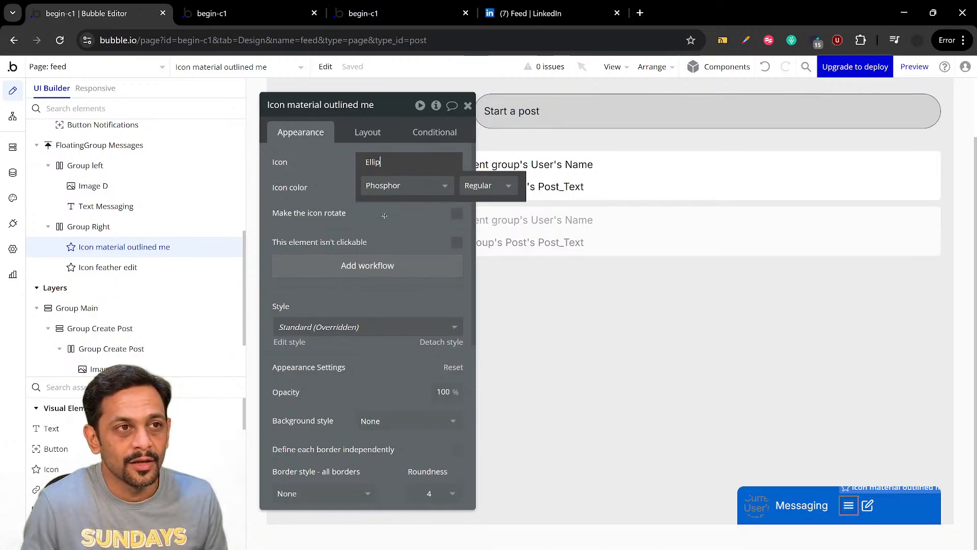
{"action": "left_click", "coordinate": [388, 186]}
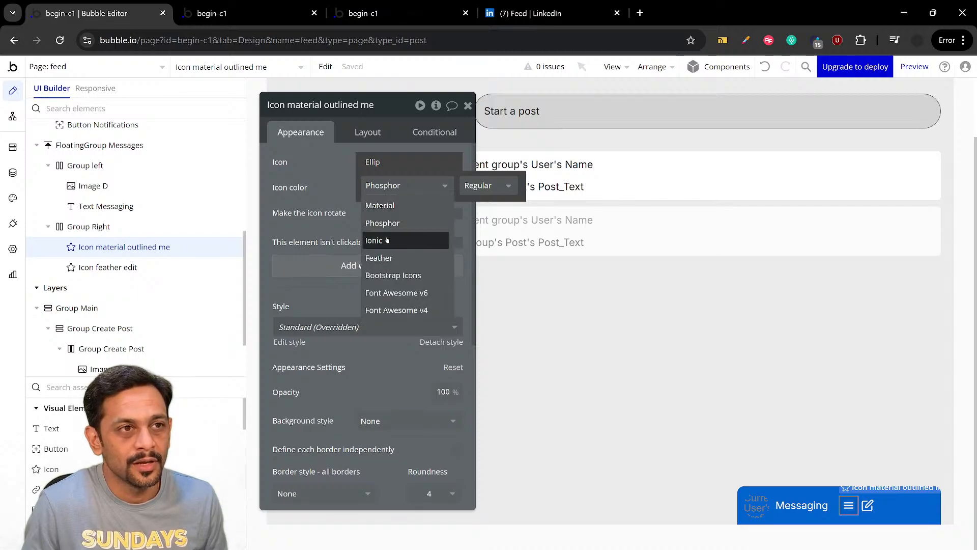
{"action": "left_click", "coordinate": [387, 239]}
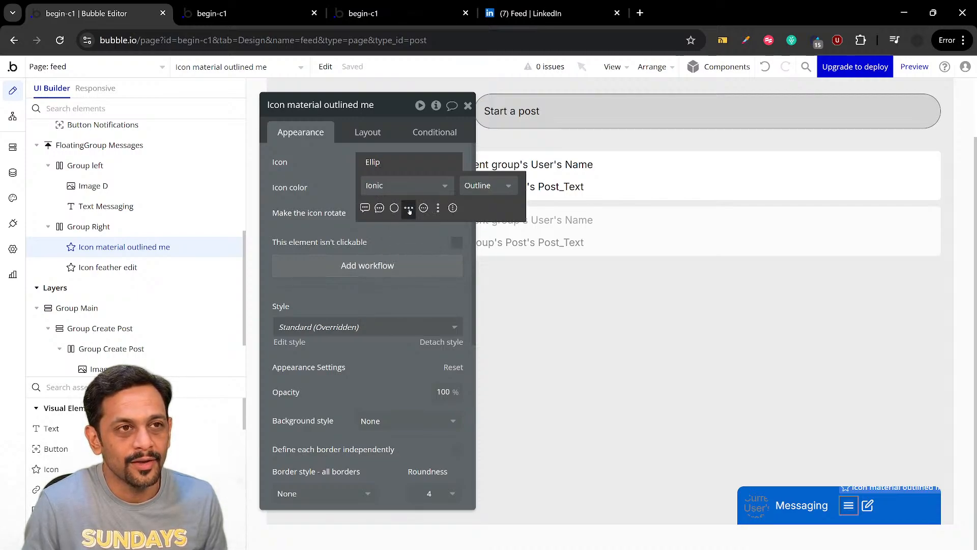
{"action": "left_click", "coordinate": [391, 187]}
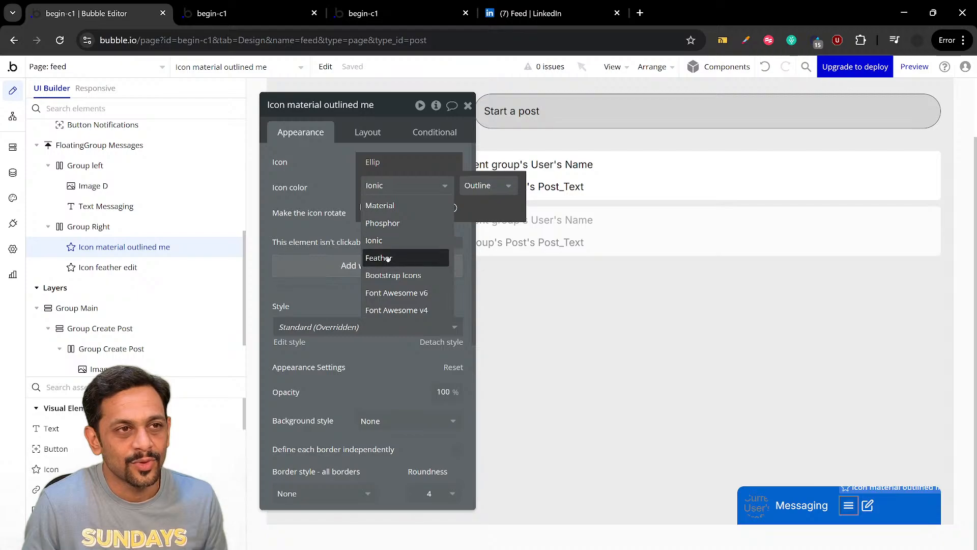
{"action": "left_click", "coordinate": [387, 259]}
{"action": "left_click", "coordinate": [391, 186]}
{"action": "left_click", "coordinate": [388, 239]}
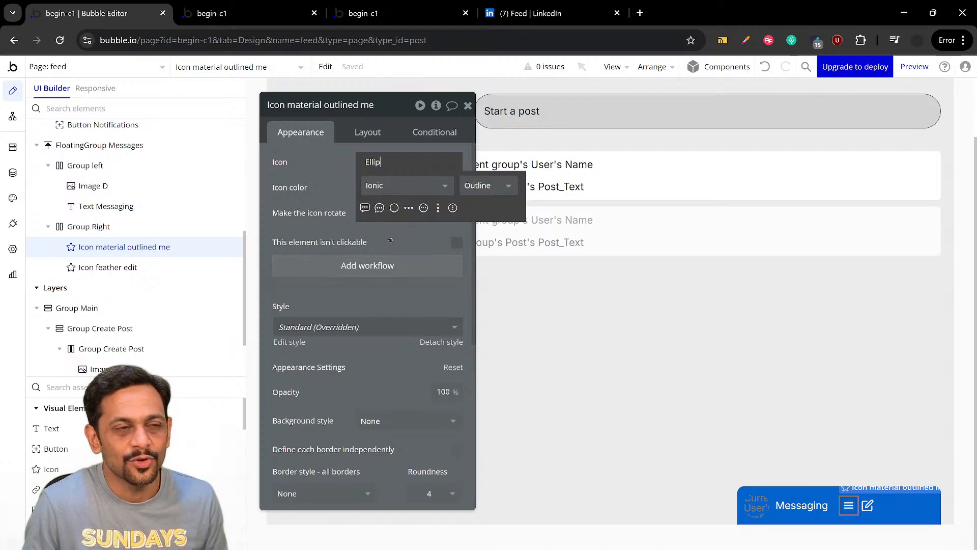
{"action": "left_click", "coordinate": [409, 209]}
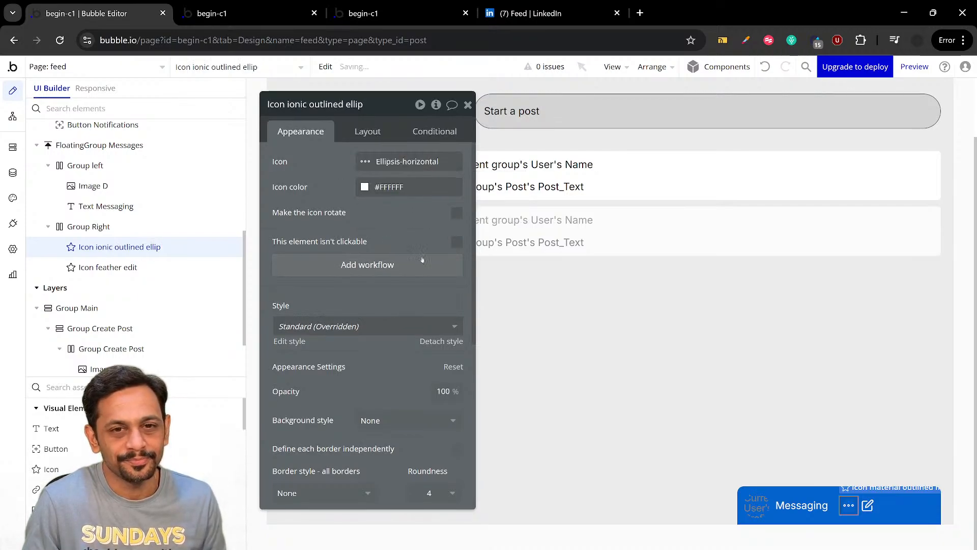
Check LinkedIn's messaging bar for the third icon, return to the Bubble editor and duplicate the edit icon inside Group Right
{"action": "left_click", "coordinate": [868, 506]}
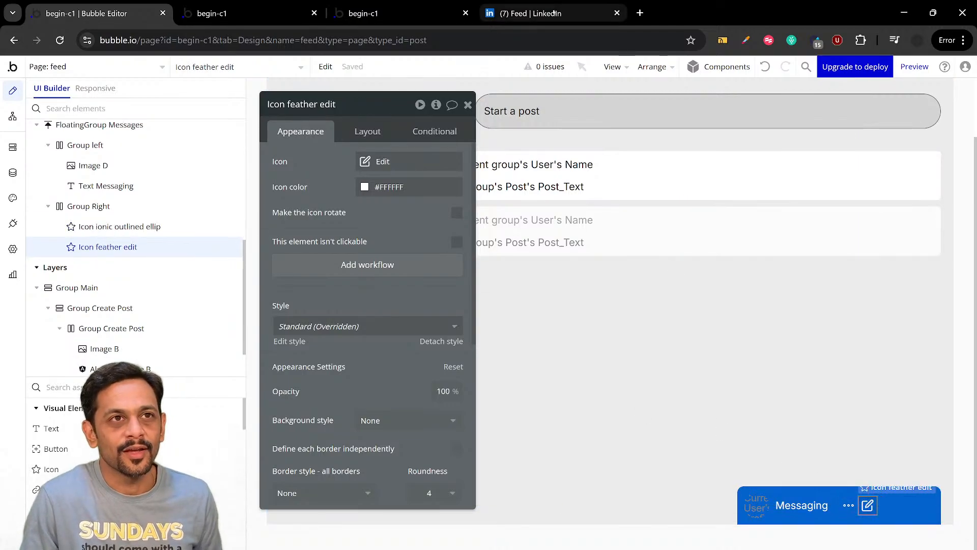
{"action": "left_click", "coordinate": [540, 14]}
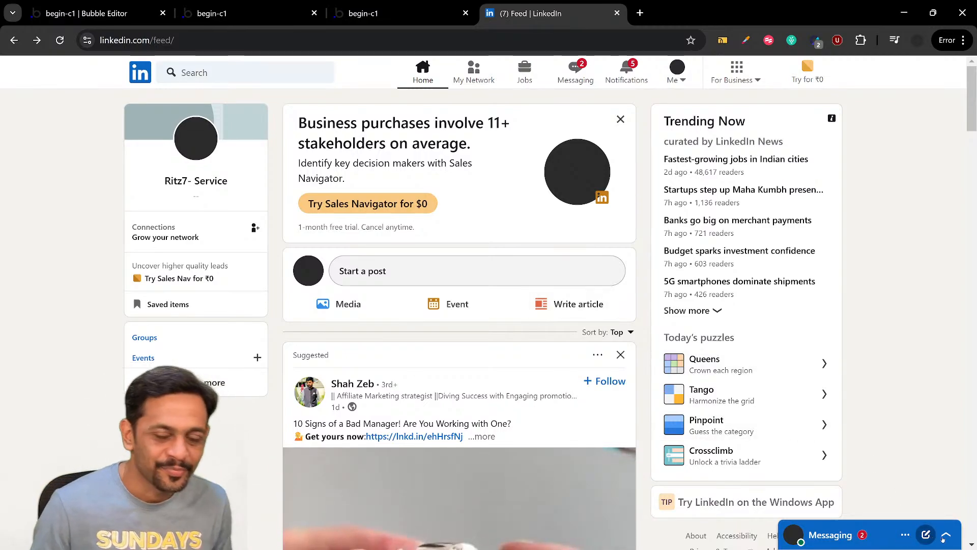
{"action": "left_click", "coordinate": [87, 14]}
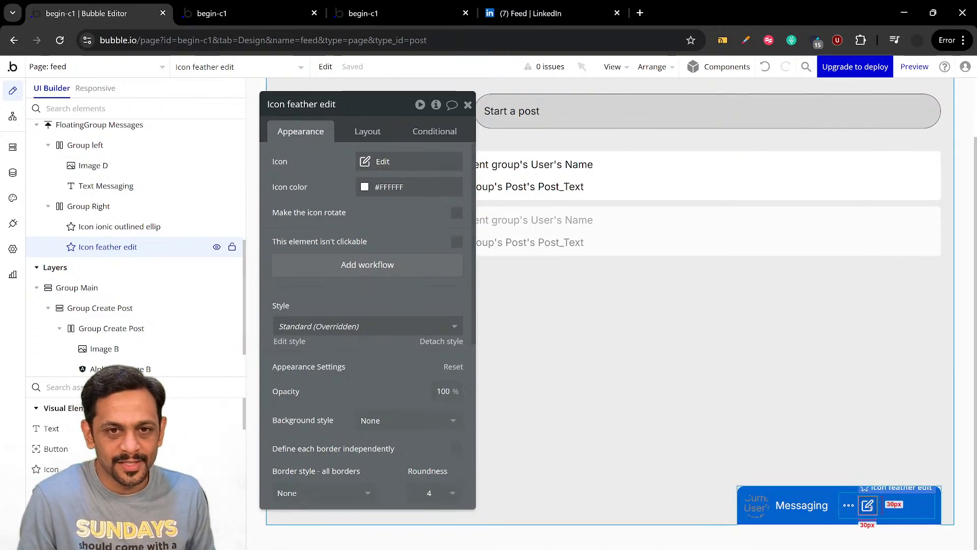
{"action": "key", "text": "ctrl+d"}
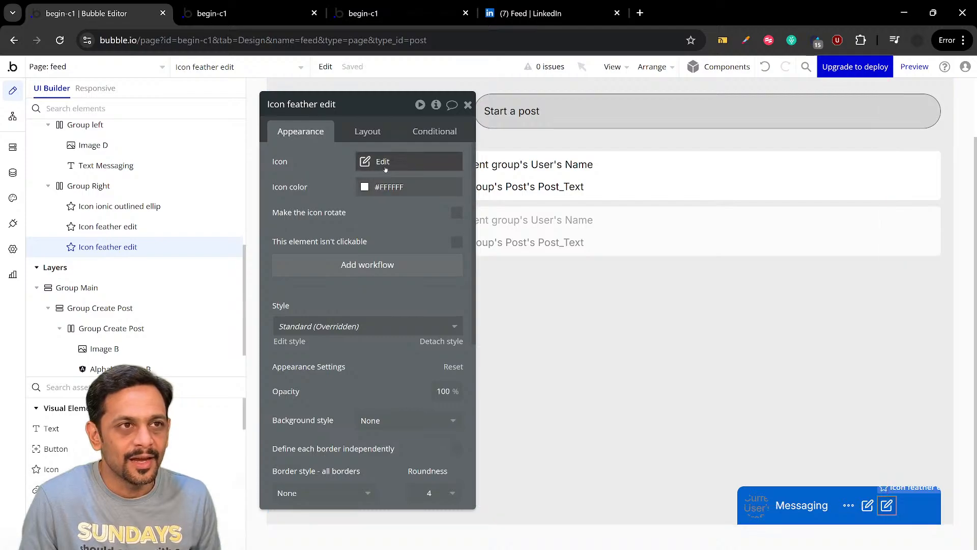
{"action": "left_click", "coordinate": [386, 169]}
{"action": "type", "text": "top"}
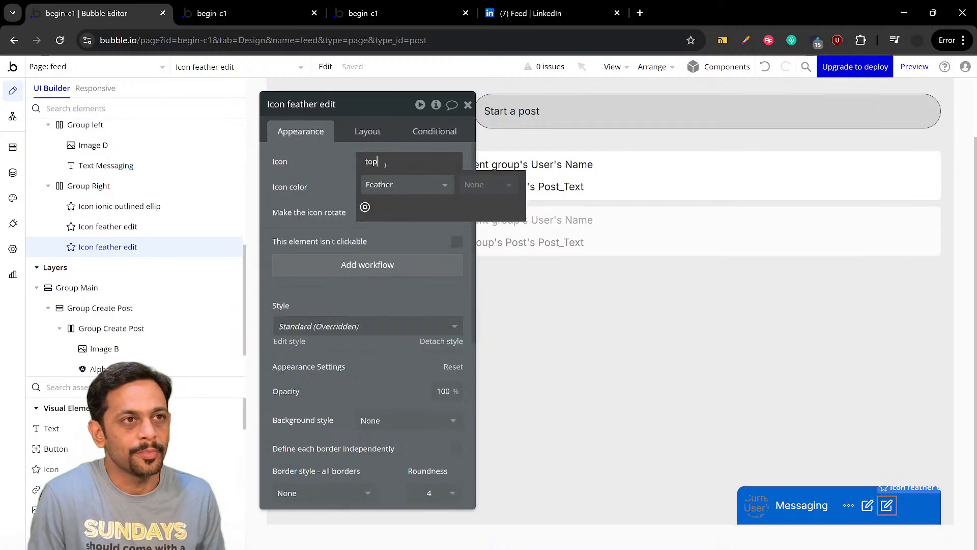
{"action": "left_click", "coordinate": [386, 182]}
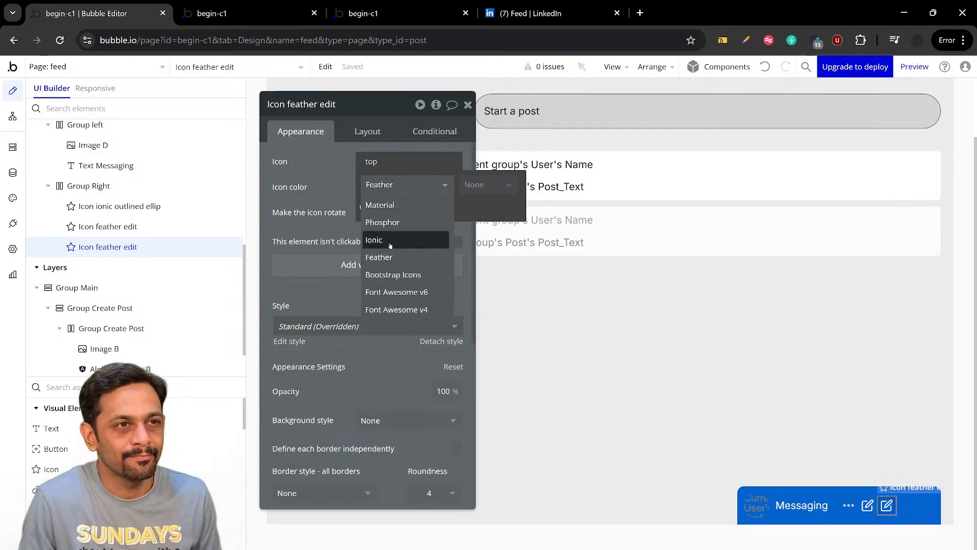
{"action": "left_click", "coordinate": [391, 238]}
{"action": "left_click", "coordinate": [387, 187]}
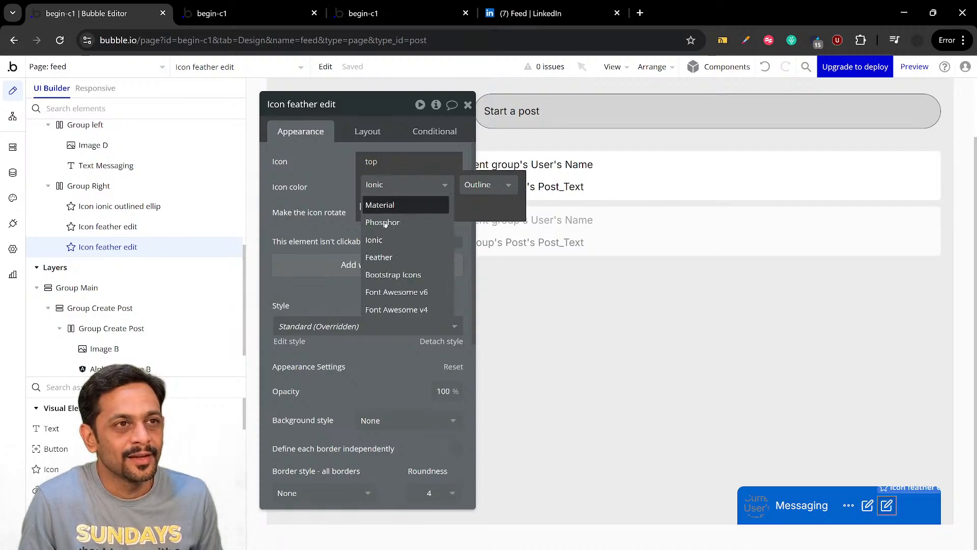
{"action": "left_click", "coordinate": [383, 204]}
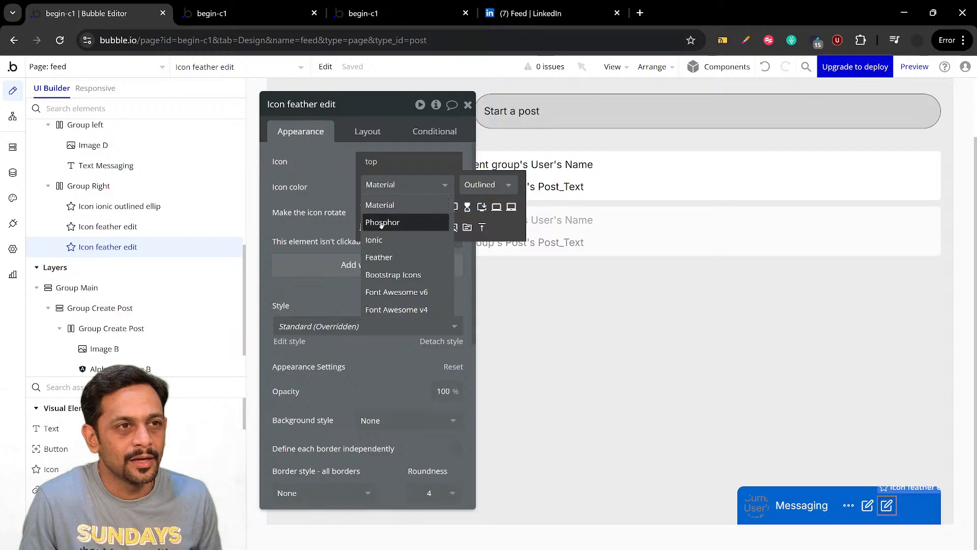
{"action": "left_click", "coordinate": [375, 163]}
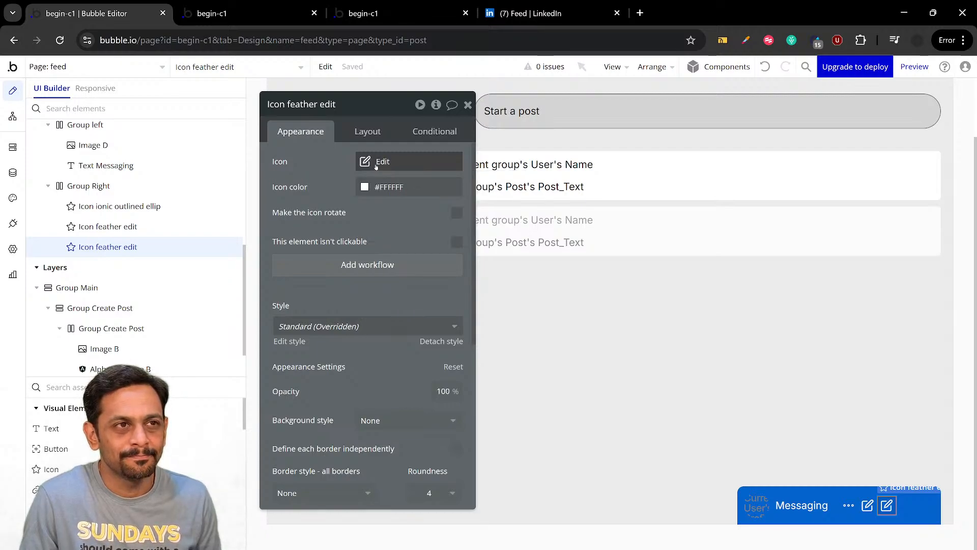
Search for "up" and change the duplicated edit icon to the Feather Chevron-up icon
{"action": "left_click", "coordinate": [376, 163]}
{"action": "type", "text": "up"}
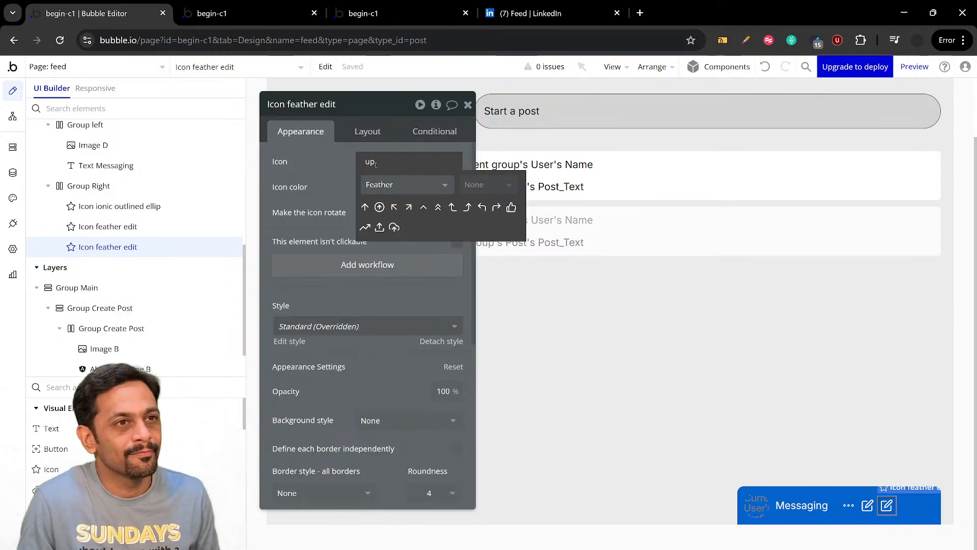
{"action": "left_click", "coordinate": [424, 209]}
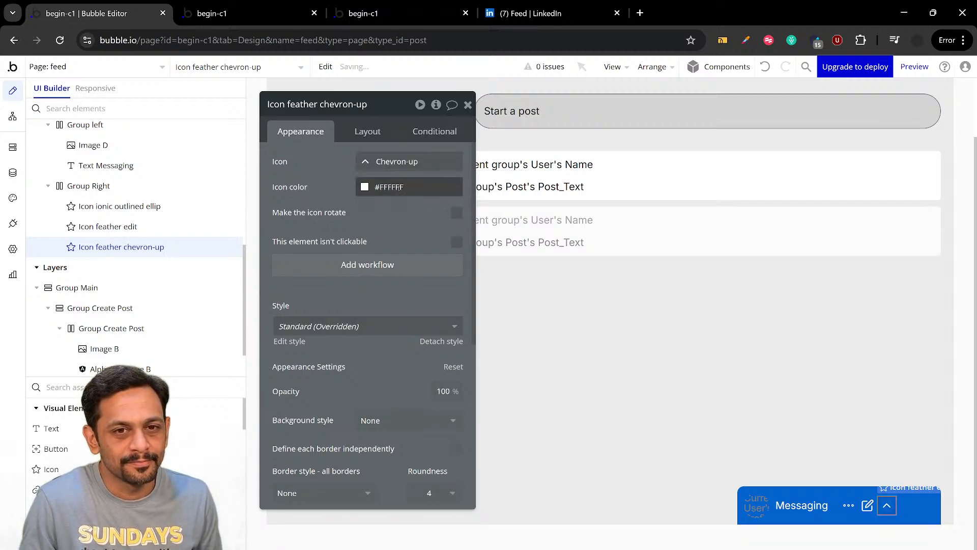
Set the third icon in Group Right to the Ionic outline Chevron-up icon, searching for "up"
{"action": "left_click", "coordinate": [395, 161]}
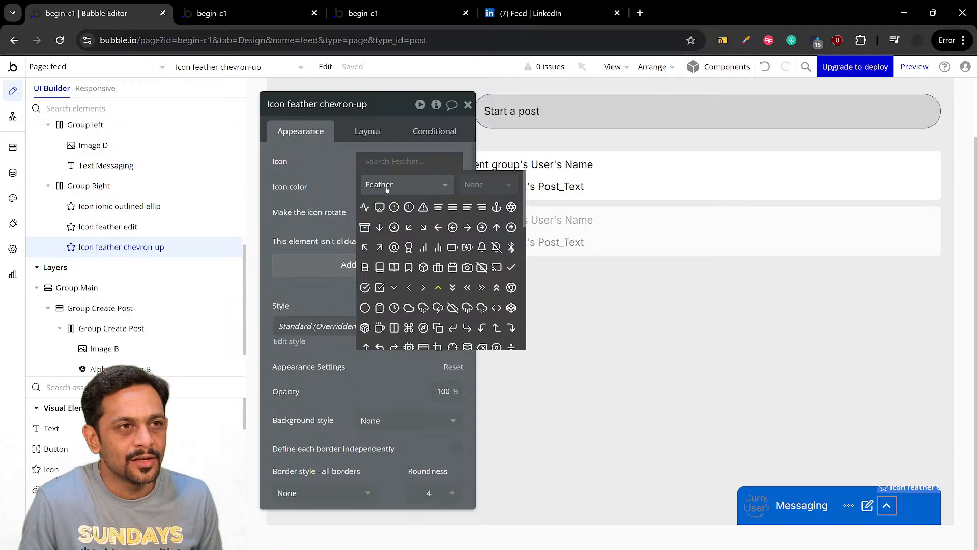
{"action": "left_click", "coordinate": [387, 185]}
{"action": "left_click", "coordinate": [382, 241]}
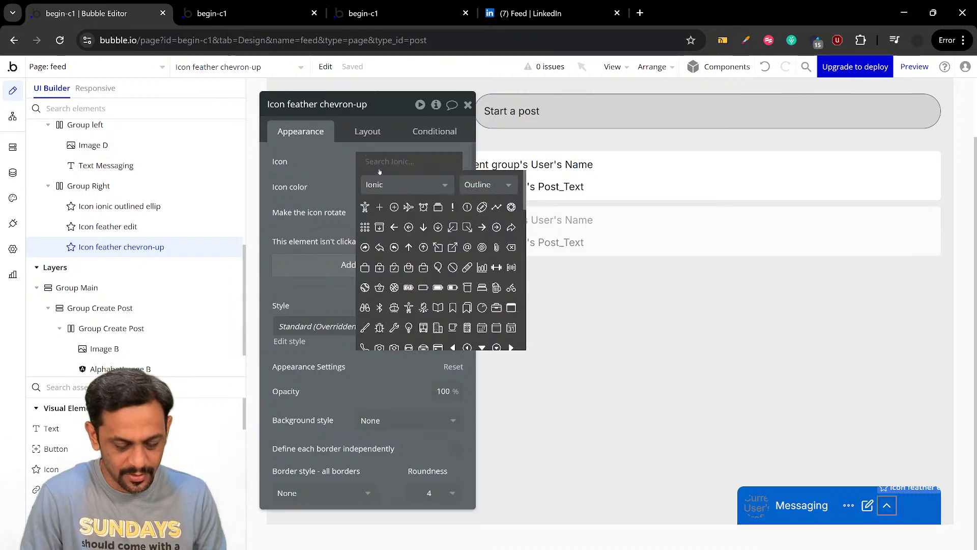
{"action": "type", "text": "up"}
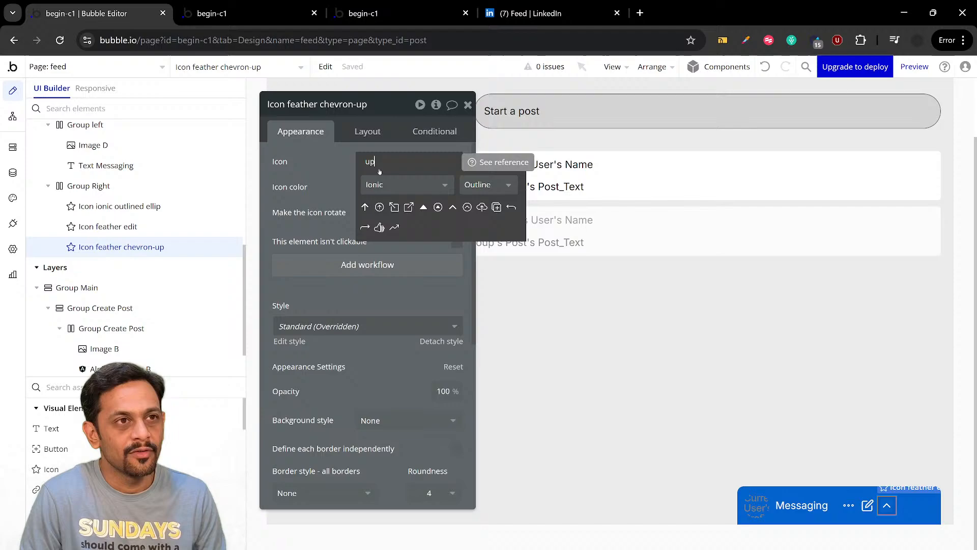
{"action": "left_click", "coordinate": [452, 207]}
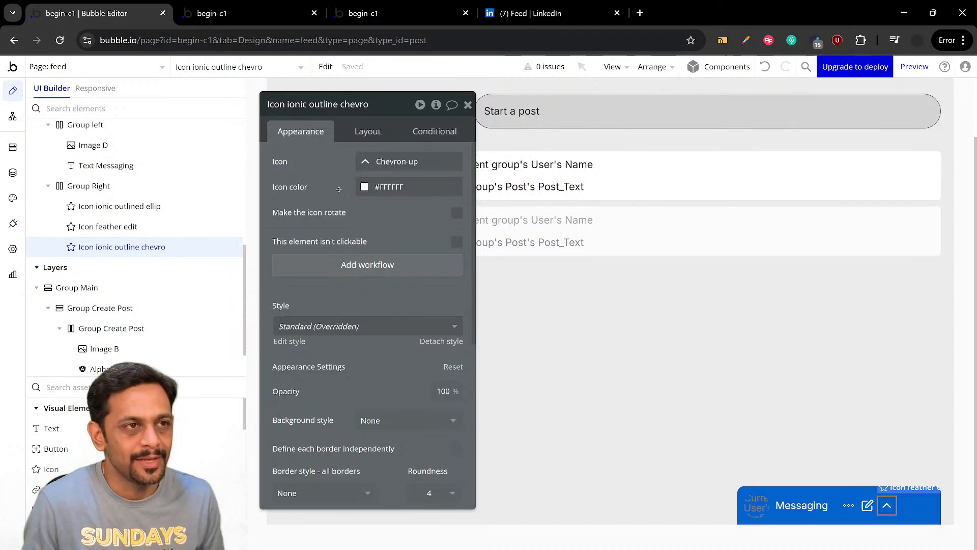
Set Group Right's container alignment to right so its three icons sit at the end of the messages bar
{"action": "left_click", "coordinate": [906, 505]}
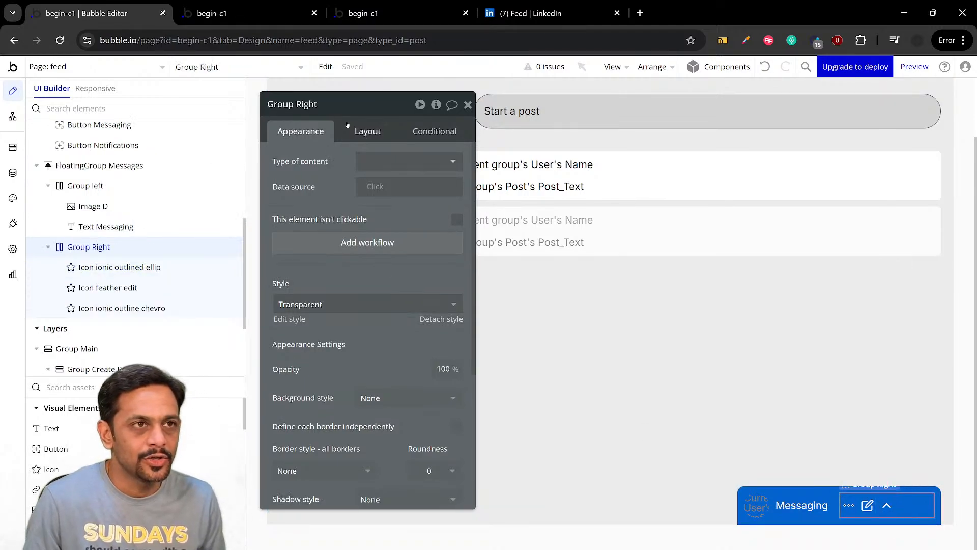
{"action": "left_click", "coordinate": [369, 132]}
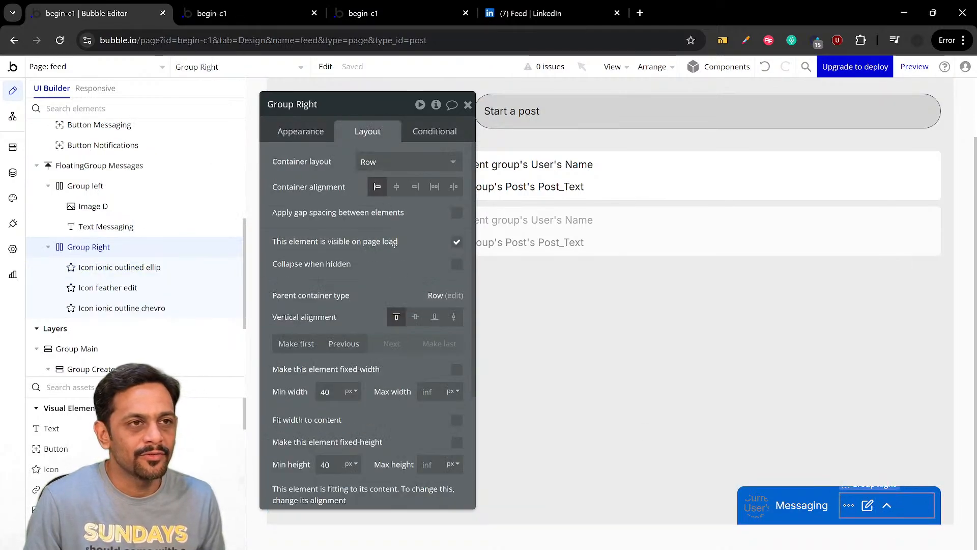
{"action": "left_click", "coordinate": [411, 187]}
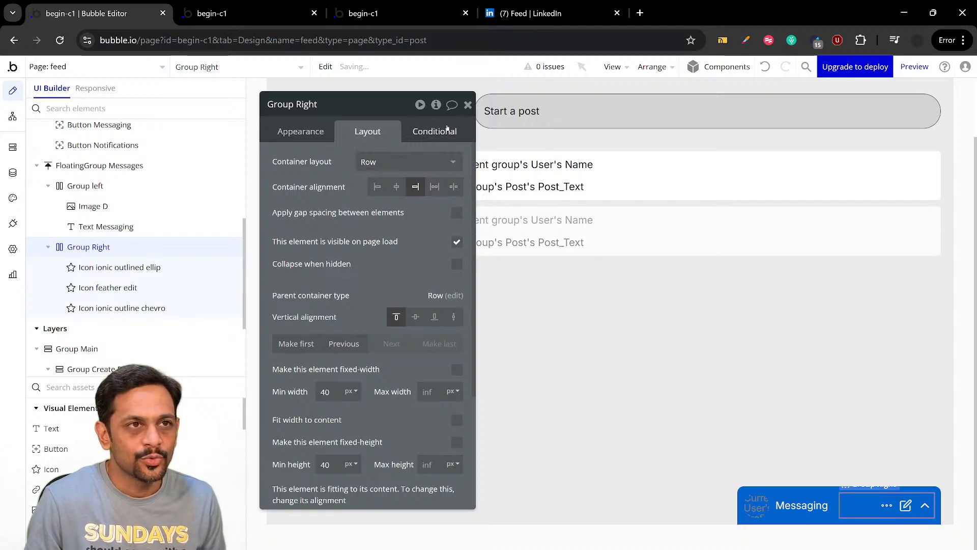
Check the messages bar in the feed preview and return to the Bubble editor
{"action": "left_click", "coordinate": [468, 105]}
{"action": "left_click", "coordinate": [236, 20]}
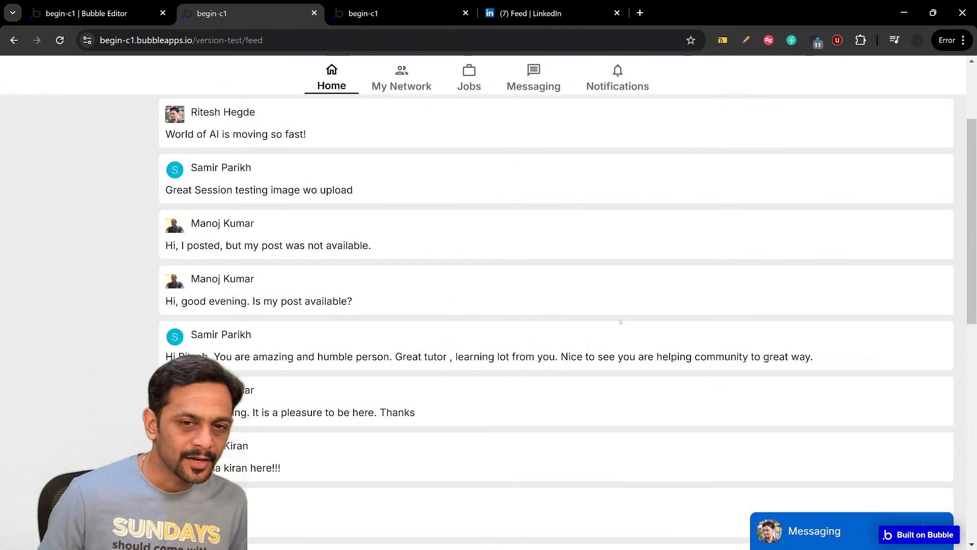
{"action": "left_click", "coordinate": [107, 14]}
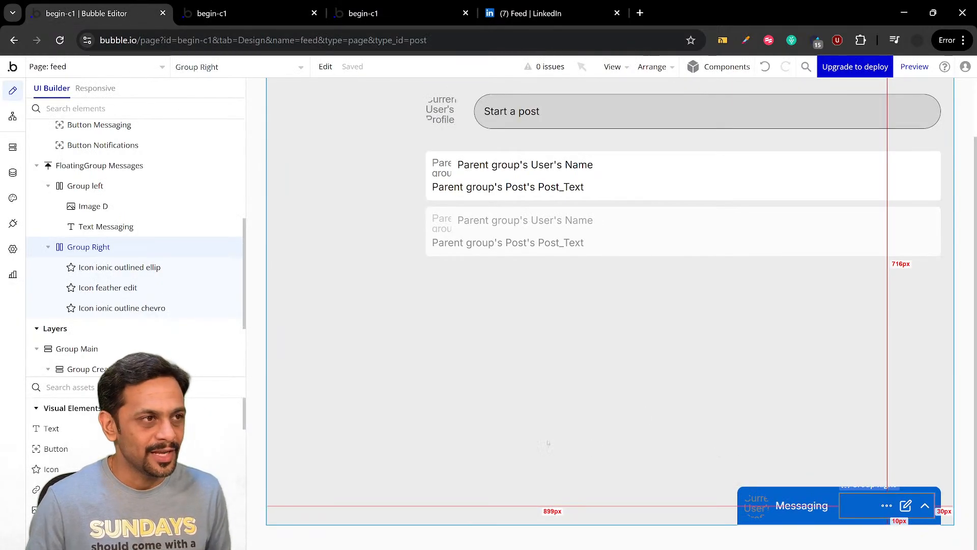
Set the bottom margin of FloatingGroup Messages to 30 px
{"action": "scroll", "coordinate": [77, 316], "scroll_direction": "down", "scroll_amount": 2}
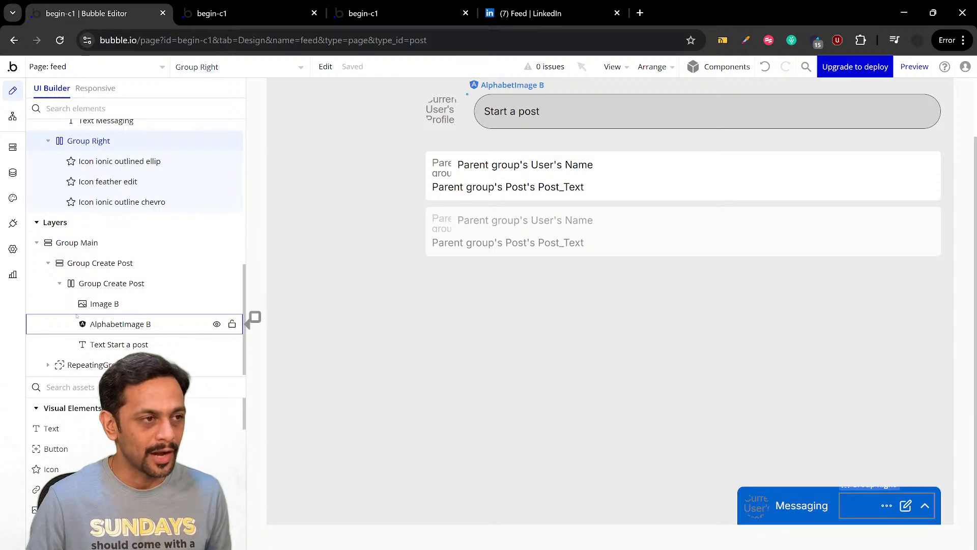
{"action": "scroll", "coordinate": [77, 316], "scroll_direction": "up", "scroll_amount": 5}
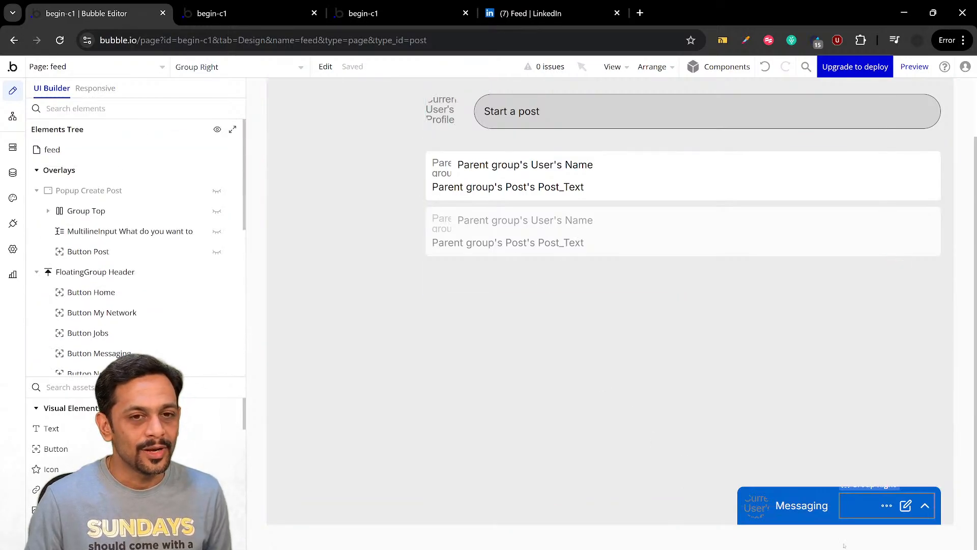
{"action": "double_click", "coordinate": [768, 492]}
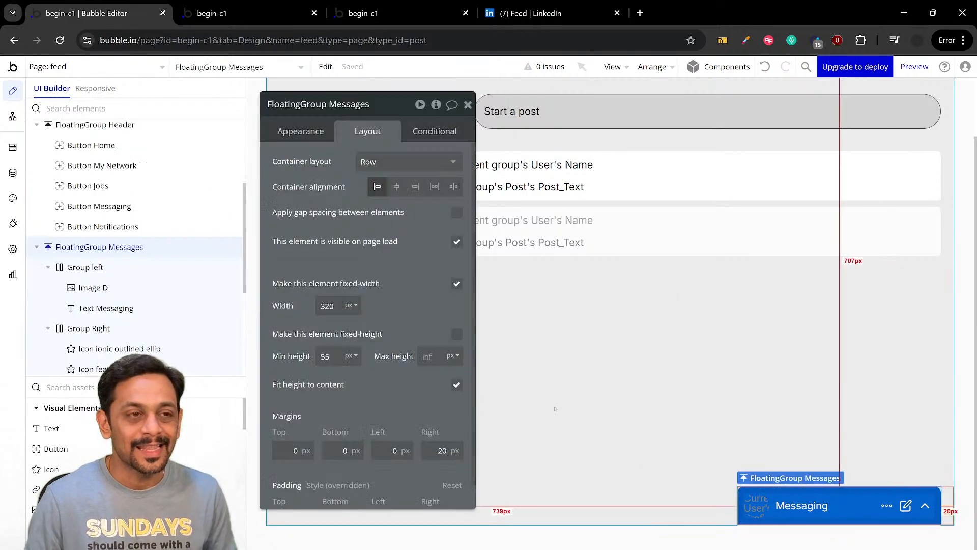
{"action": "scroll", "coordinate": [415, 356], "scroll_direction": "down", "scroll_amount": 3}
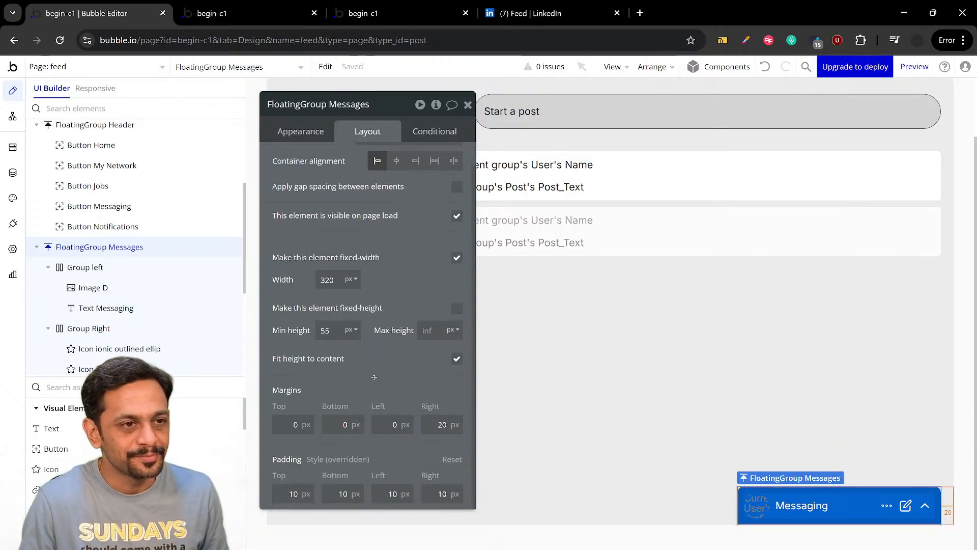
{"action": "left_click", "coordinate": [345, 366]}
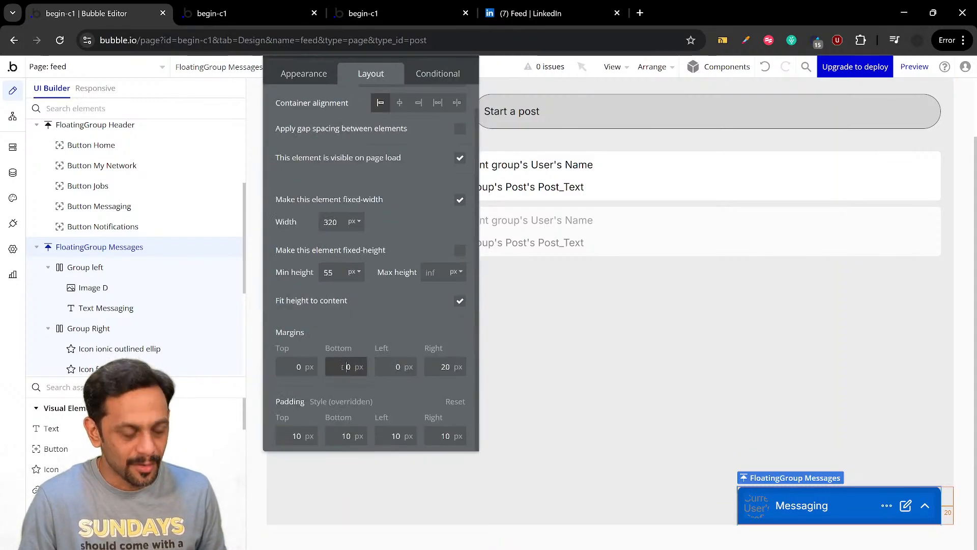
{"action": "type", "text": "3"}
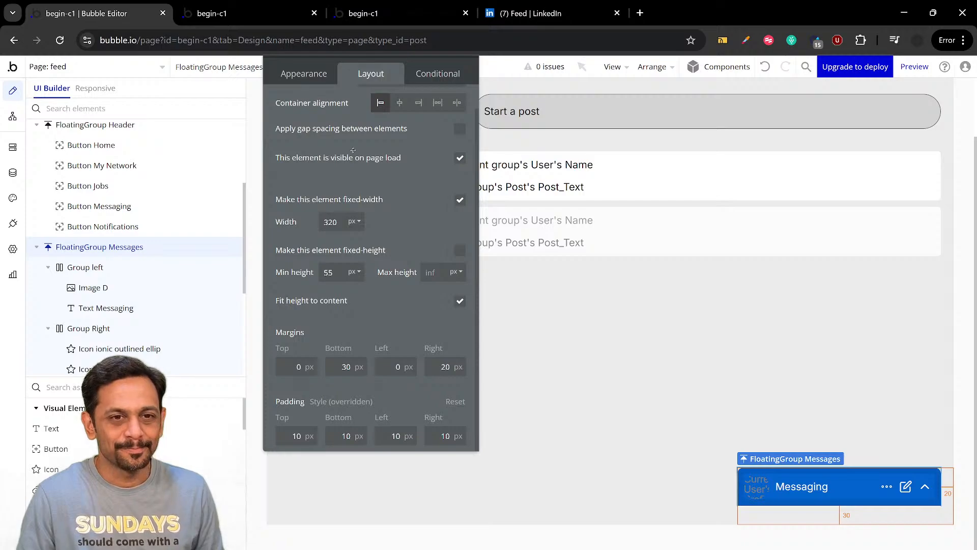
Reload the feed preview and compare its messages bar and header with LinkedIn's feed
{"action": "left_click", "coordinate": [268, 15]}
{"action": "key", "text": "ctrl+r"}
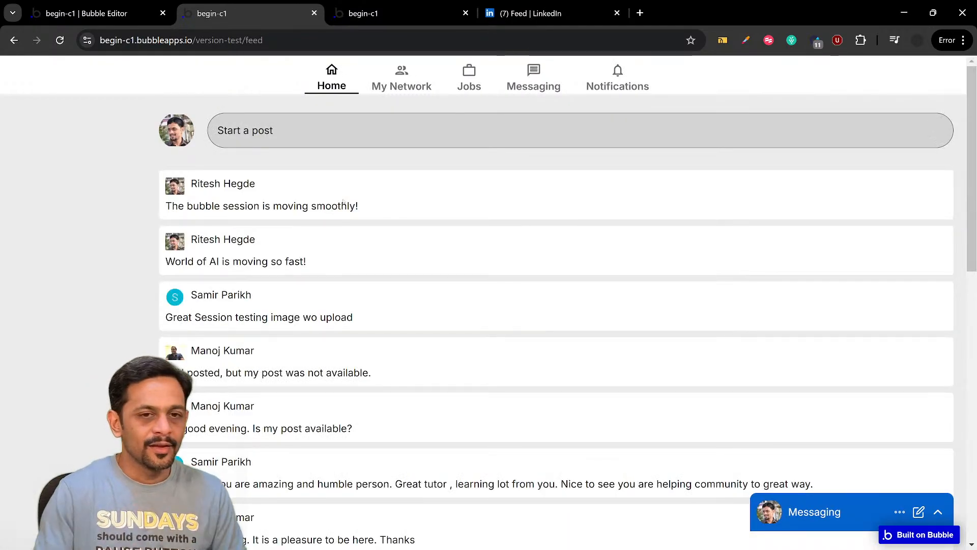
{"action": "left_click", "coordinate": [564, 14]}
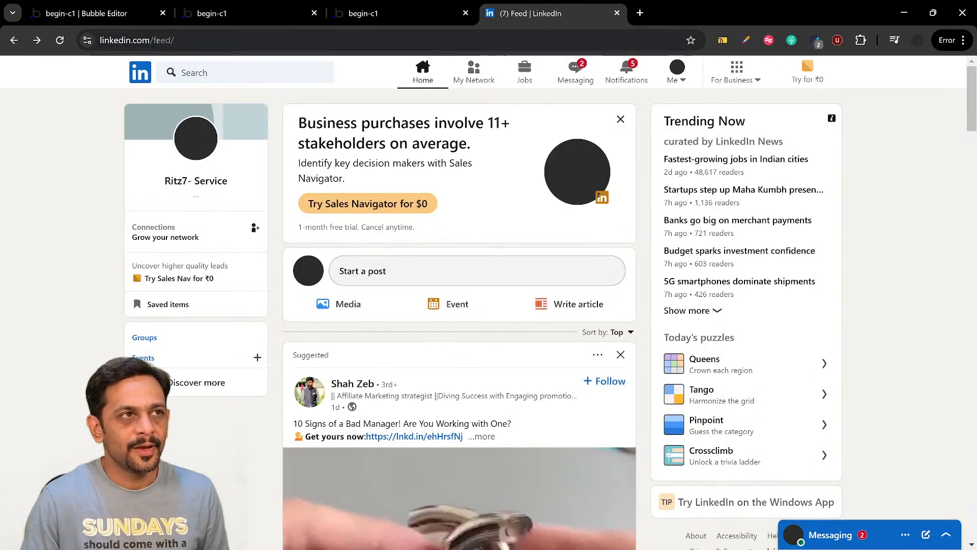
{"action": "left_click", "coordinate": [239, 14]}
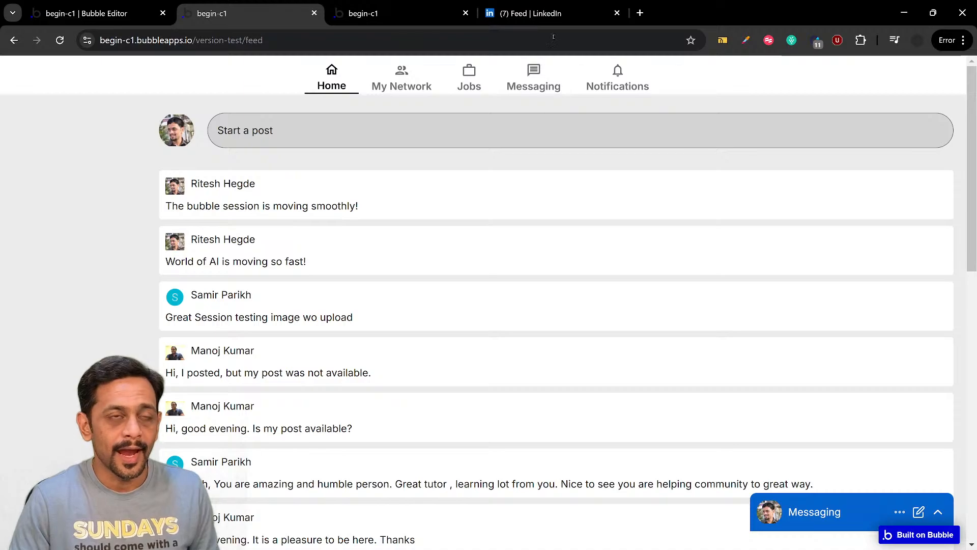
{"action": "left_click", "coordinate": [550, 13]}
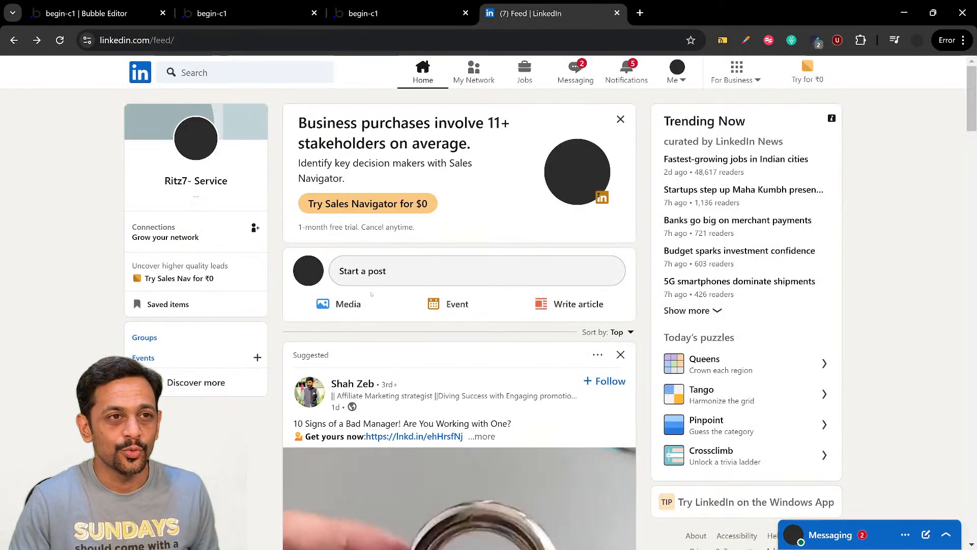
Examine LinkedIn's feed layout and the account dropdown opened from Me in its header
{"action": "scroll", "coordinate": [371, 293], "scroll_direction": "down", "scroll_amount": 2}
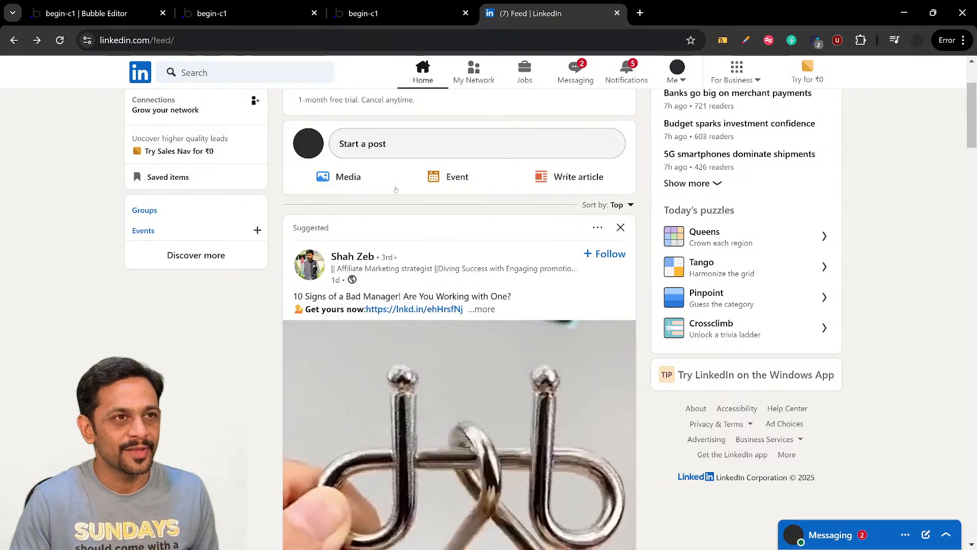
{"action": "scroll", "coordinate": [396, 189], "scroll_direction": "up", "scroll_amount": 2}
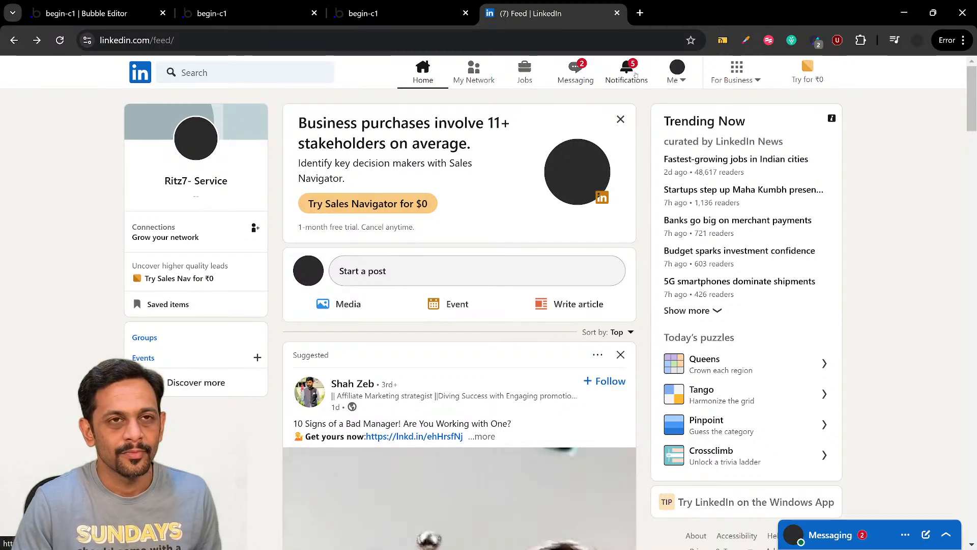
{"action": "left_click", "coordinate": [678, 81]}
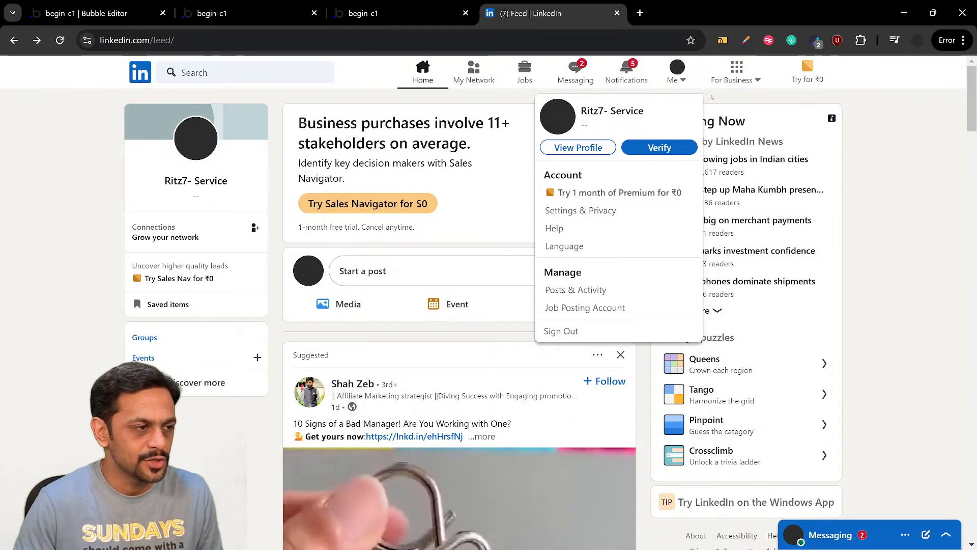
{"action": "left_click", "coordinate": [685, 79]}
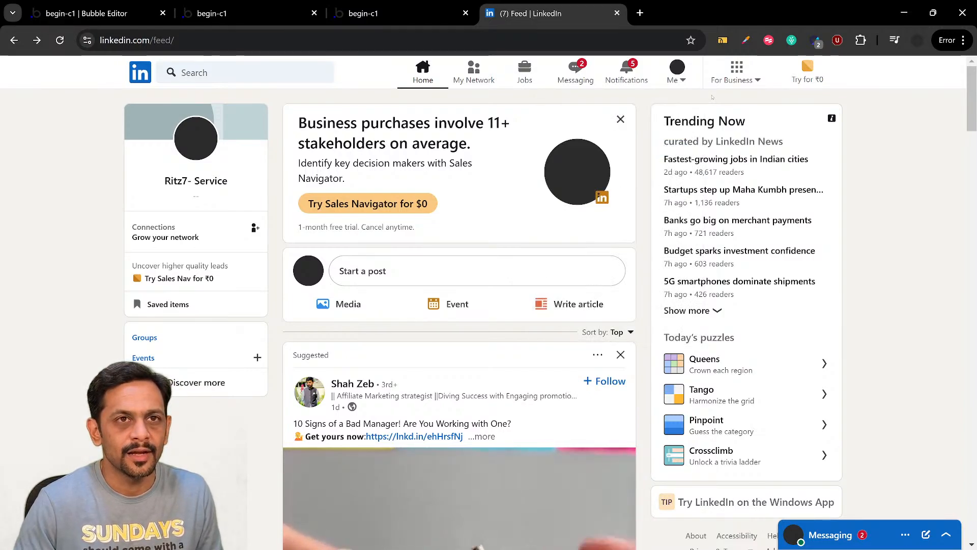
{"action": "left_click", "coordinate": [677, 76]}
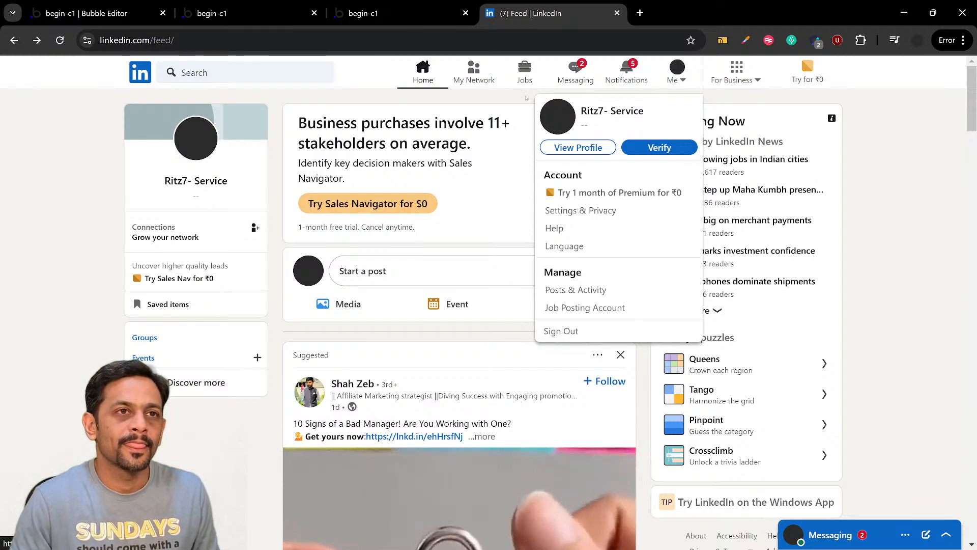
{"action": "left_click", "coordinate": [526, 97]}
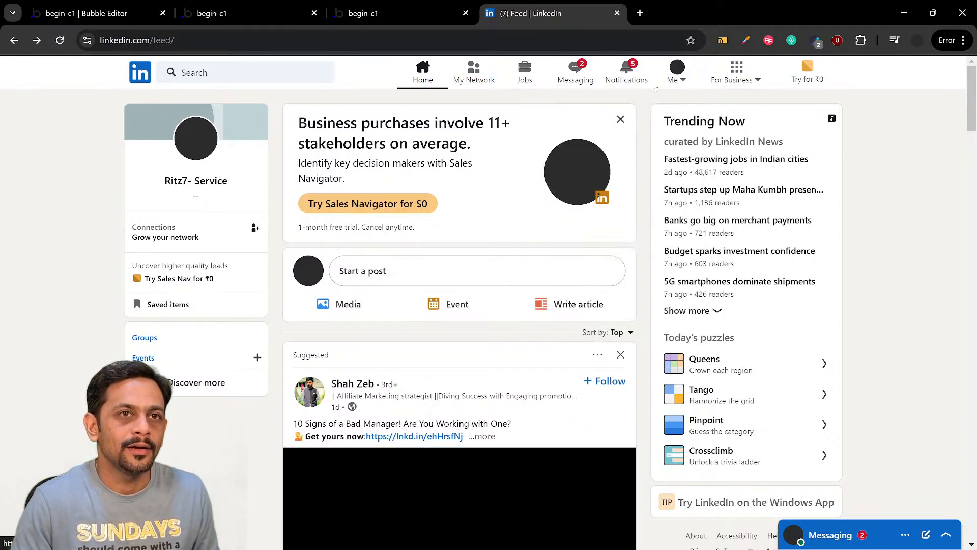
{"action": "left_click", "coordinate": [673, 79]}
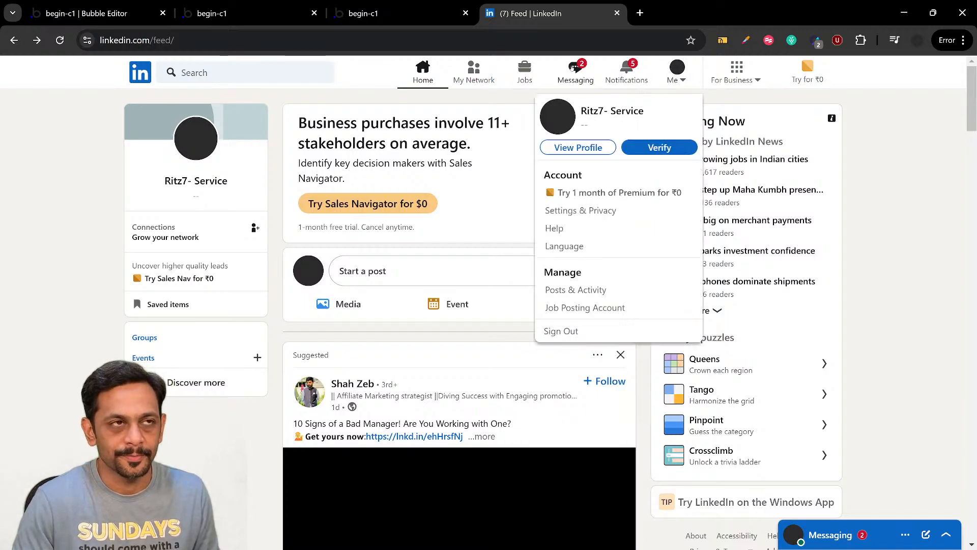
Return to the Bubble editor, search the assets for "grou" and add a Group after the Notifications button in FloatingGroup Header
{"action": "left_click", "coordinate": [125, 14]}
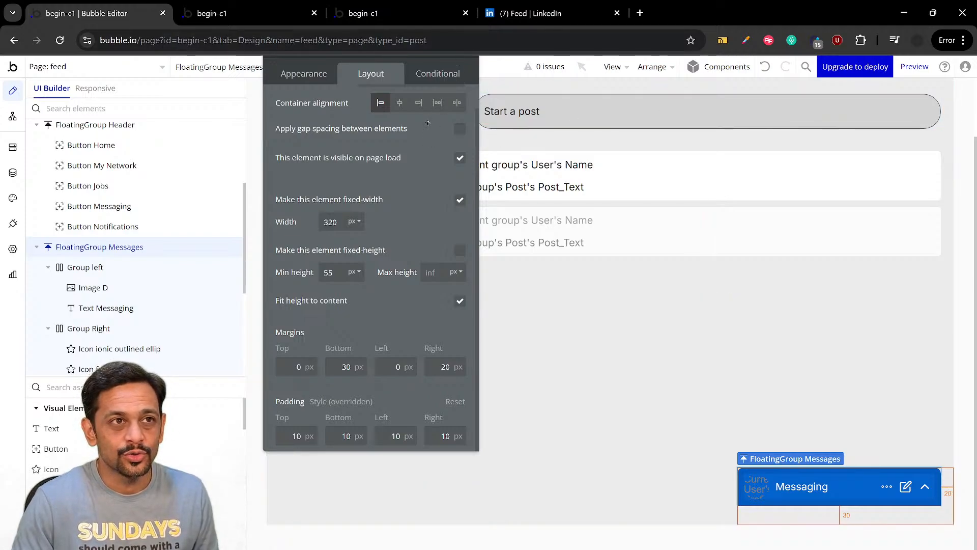
{"action": "left_click", "coordinate": [461, 106]}
{"action": "scroll", "coordinate": [526, 171], "scroll_direction": "up", "scroll_amount": 2}
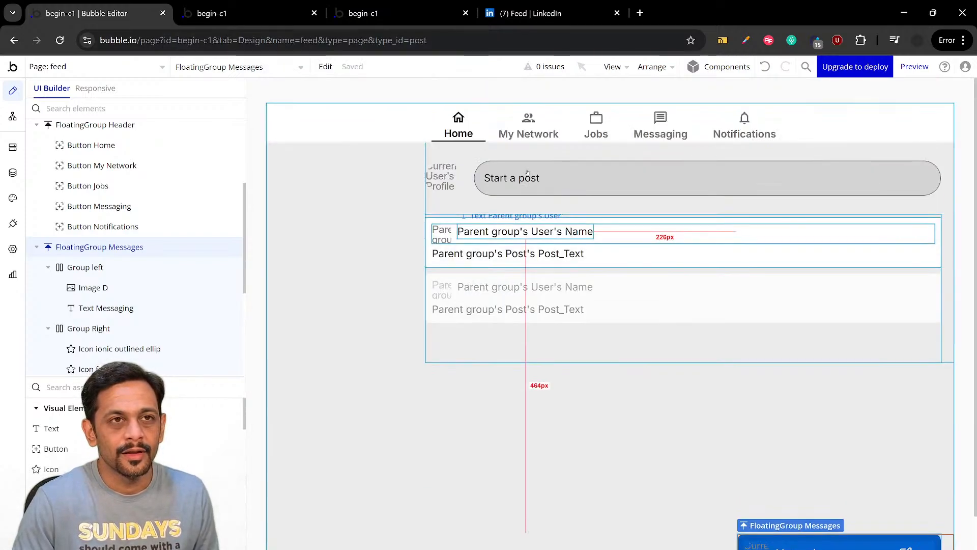
{"action": "left_click", "coordinate": [77, 386]}
{"action": "type", "text": "group"}
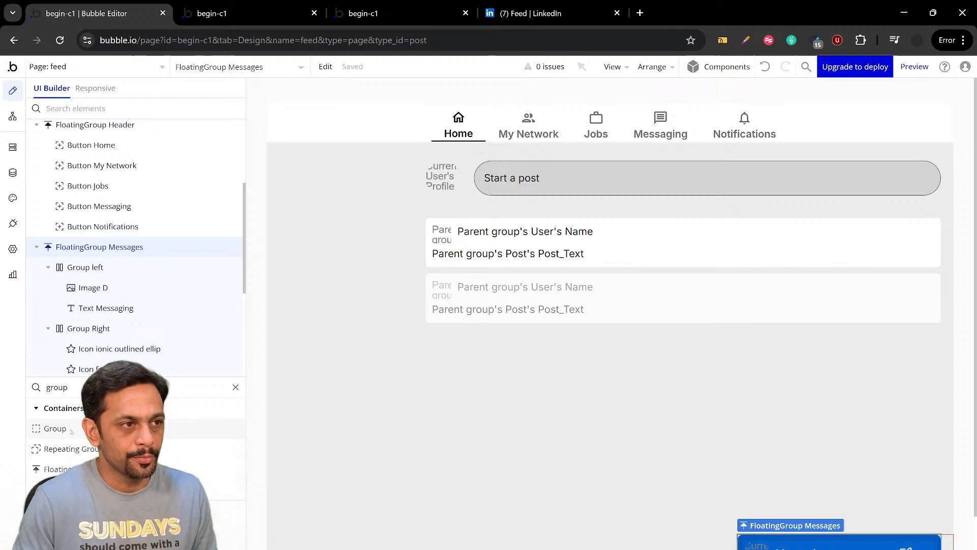
{"action": "mouse_move", "coordinate": [55, 428]}
{"action": "left_mouse_down"}
{"action": "mouse_move", "coordinate": [589, 322]}
{"action": "mouse_move", "coordinate": [819, 117]}
{"action": "mouse_move", "coordinate": [825, 137]}
{"action": "left_mouse_up"}
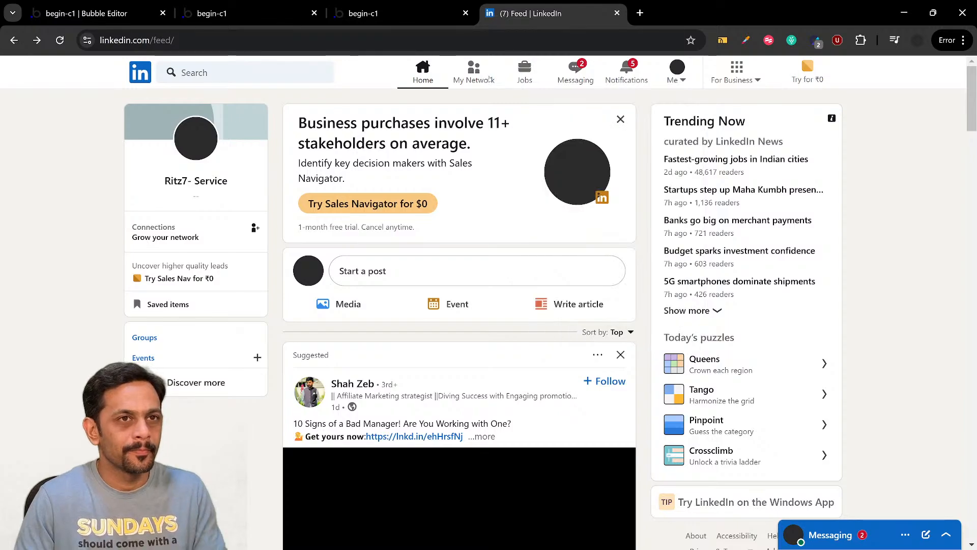
Dismiss LinkedIn's Sales Navigator promotion, return to the Bubble editor and set the new header group's minimum width and height to 55 px
{"action": "left_click", "coordinate": [620, 119]}
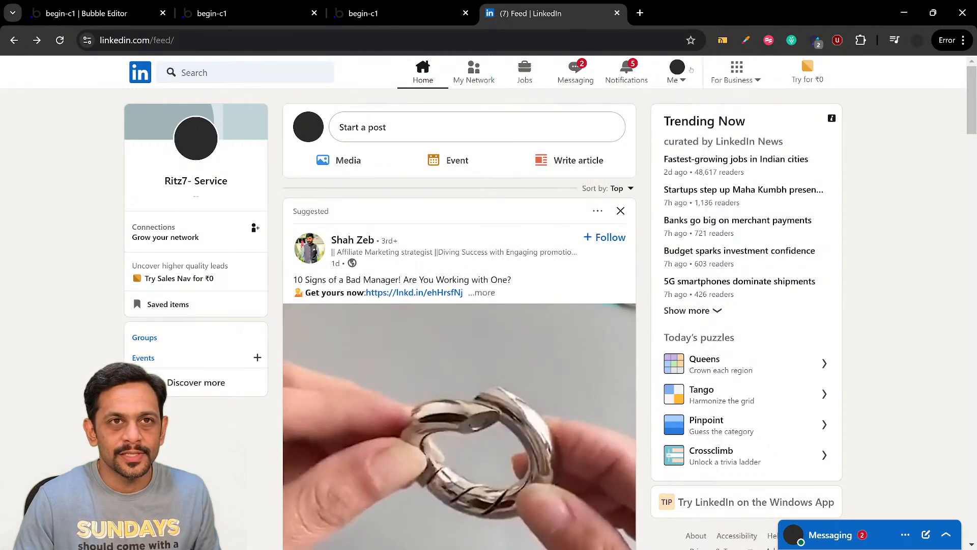
{"action": "left_click", "coordinate": [62, 23]}
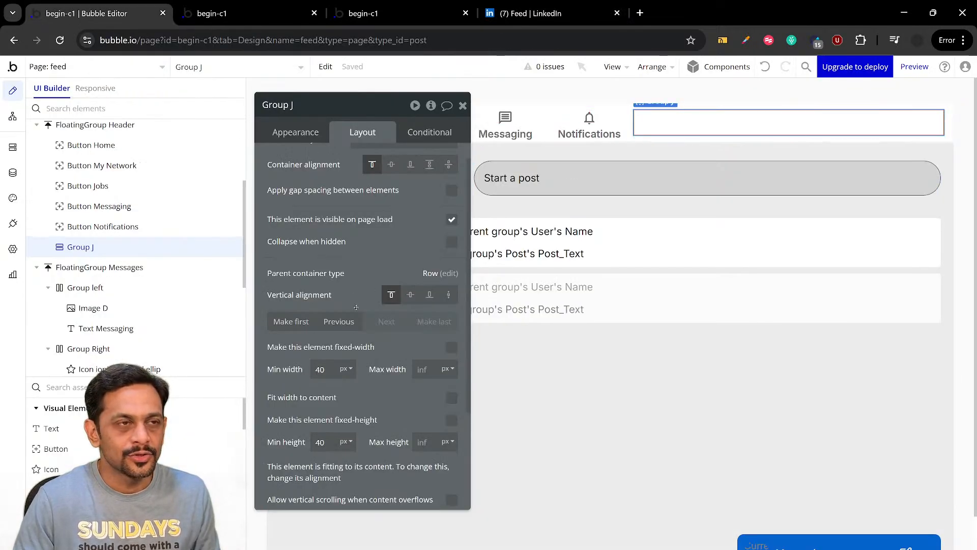
{"action": "scroll", "coordinate": [321, 285], "scroll_direction": "down", "scroll_amount": 3}
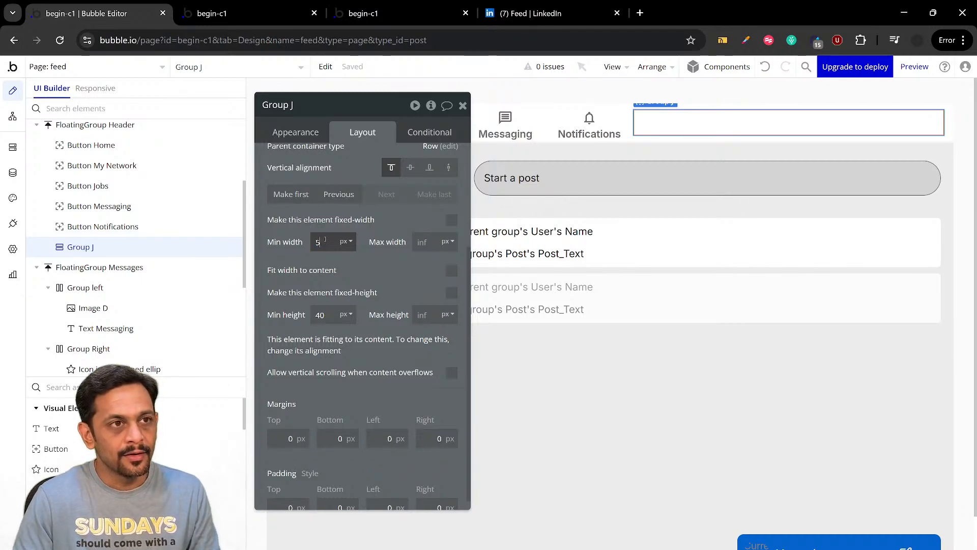
{"action": "type", "text": "5"}
{"action": "left_click", "coordinate": [331, 314]}
{"action": "type", "text": "55"}
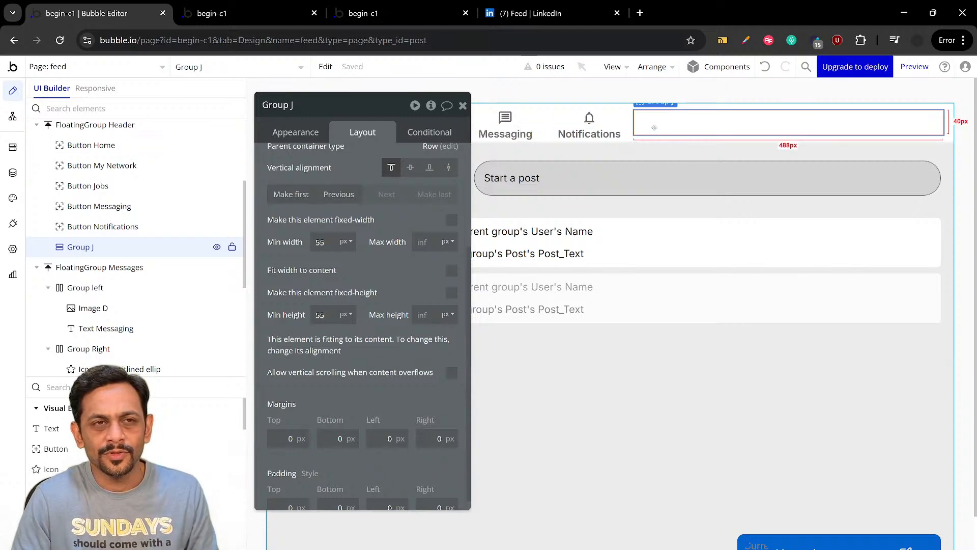
Compare the new header group with the Notifications button and give the group a fixed height of 50 px
{"action": "left_click", "coordinate": [585, 121]}
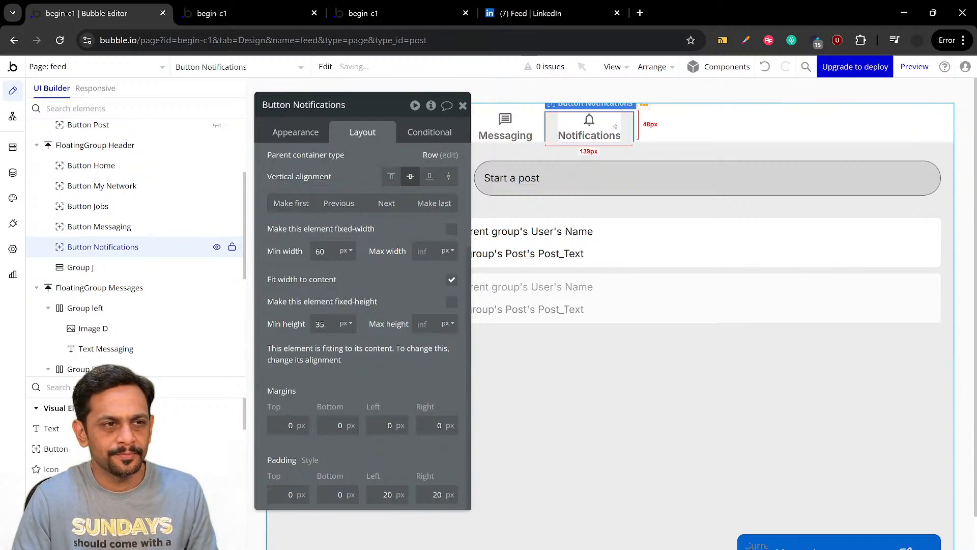
{"action": "left_click", "coordinate": [678, 128]}
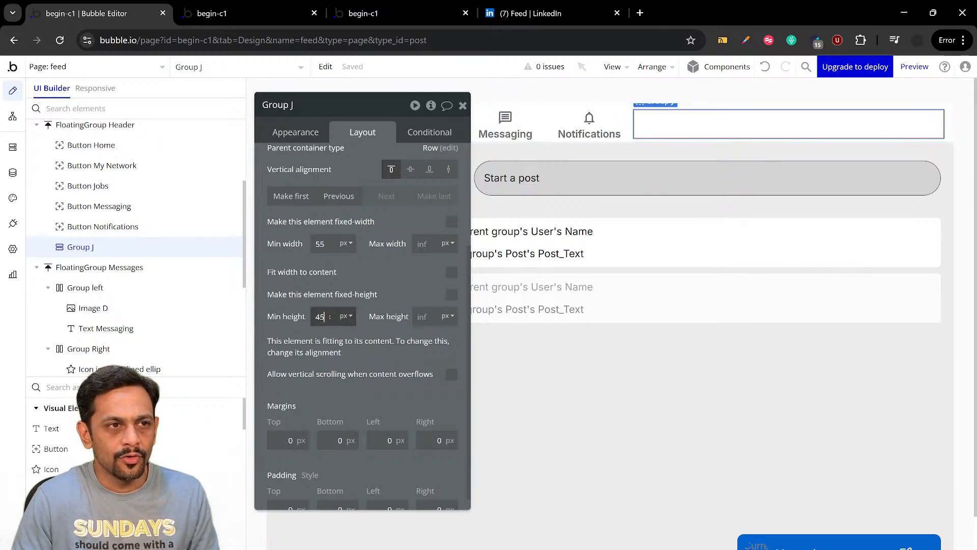
{"action": "key", "text": "Return"}
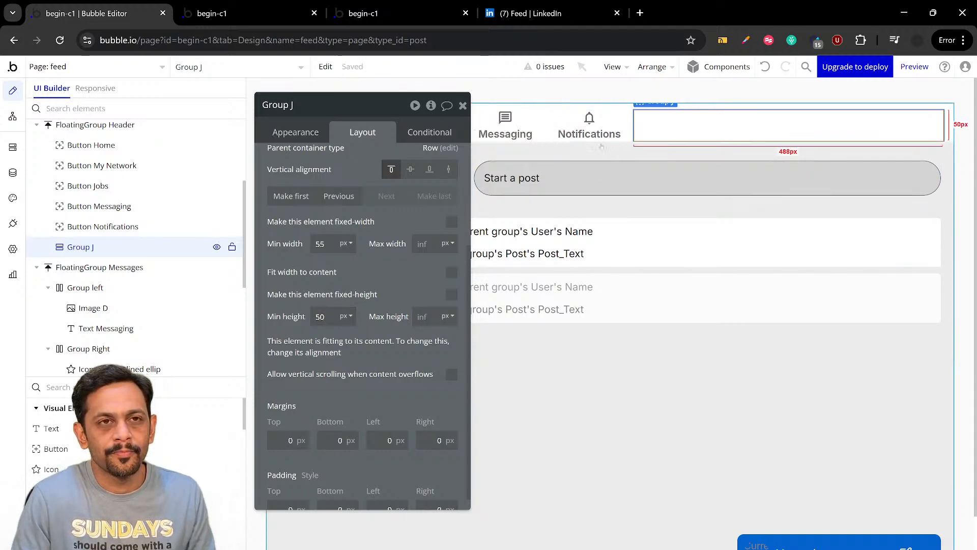
{"action": "left_click", "coordinate": [453, 296]}
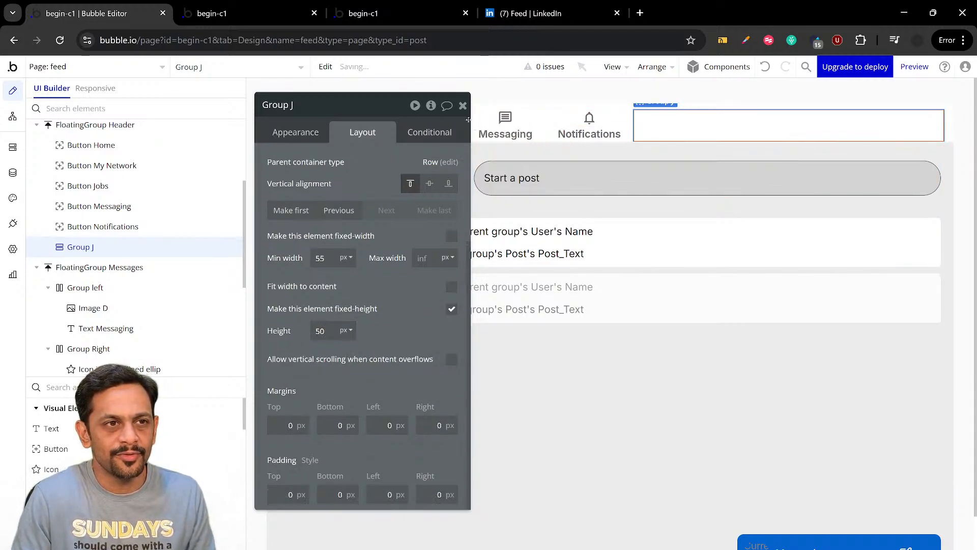
Check LinkedIn's header for reference, return to the Bubble editor and give the new header group a fixed width of 50 px
{"action": "left_click", "coordinate": [509, 15]}
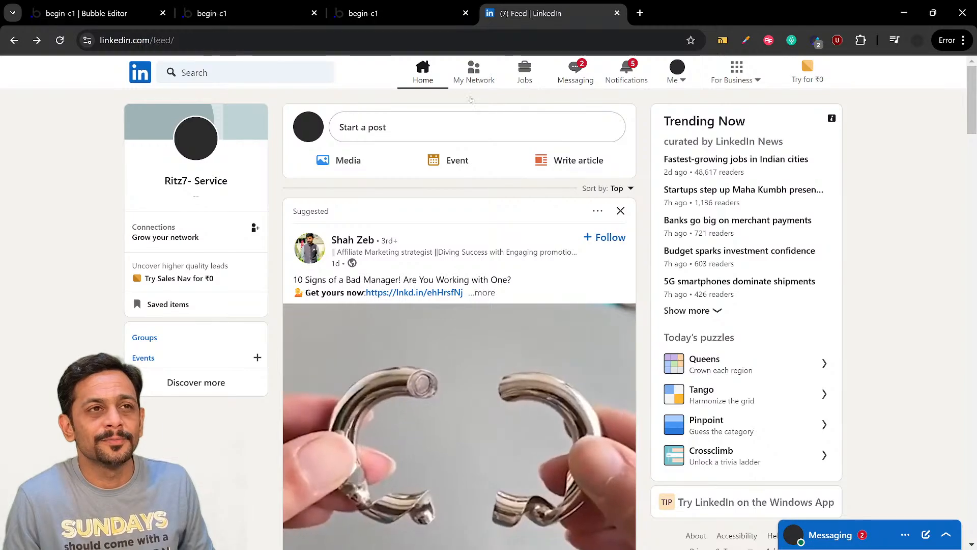
{"action": "left_click", "coordinate": [122, 9]}
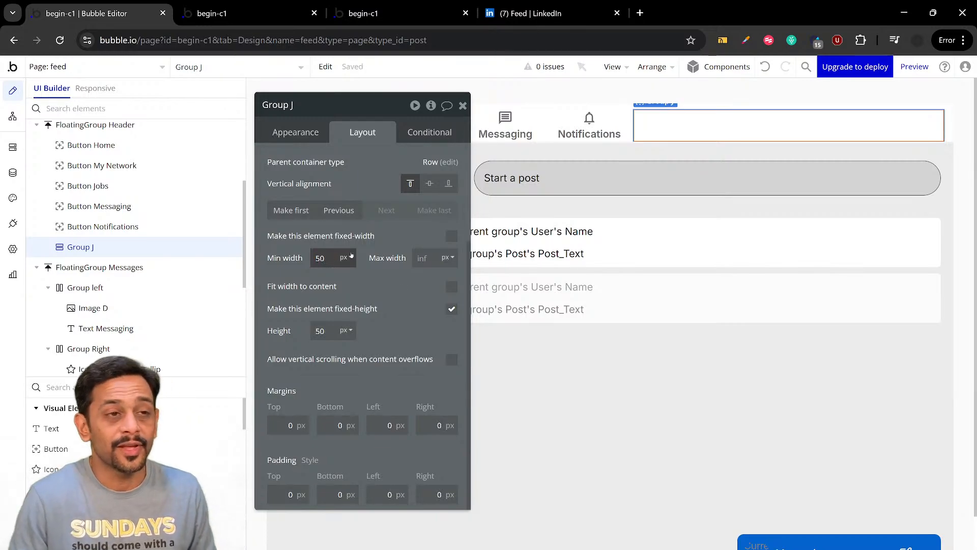
{"action": "left_click", "coordinate": [351, 255]}
{"action": "left_click", "coordinate": [452, 237]}
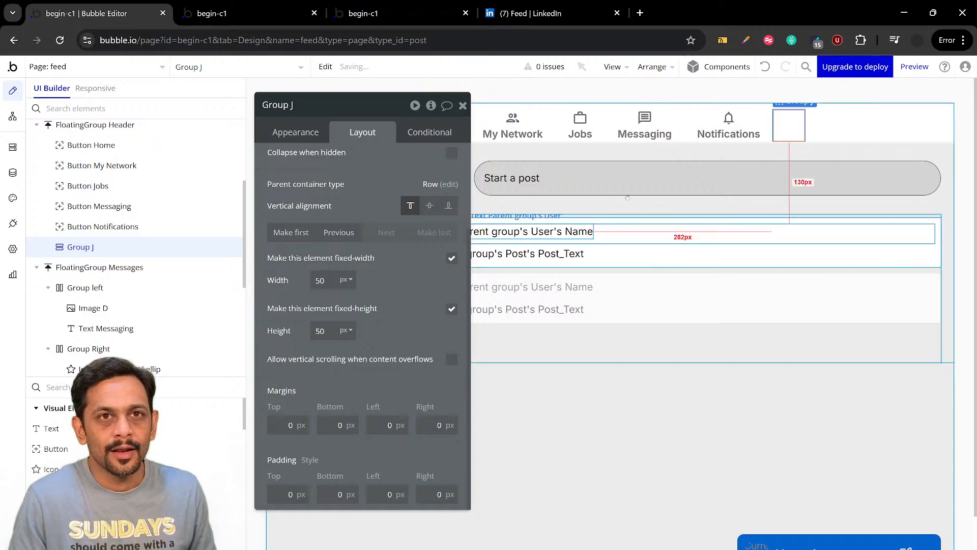
Rename the new header group to "Group User", check LinkedIn's header for reference and return to the Bubble editor
{"action": "left_click", "coordinate": [295, 132]}
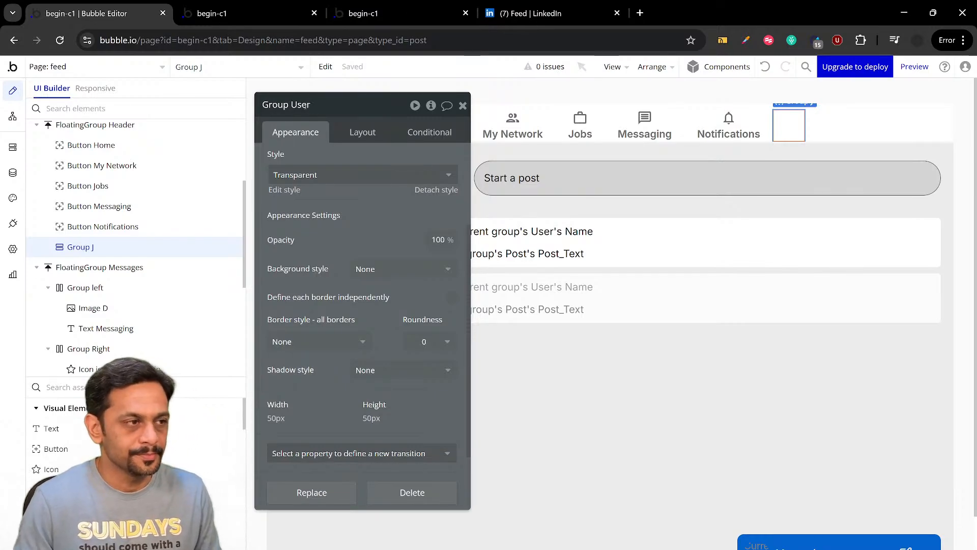
{"action": "mouse_move", "coordinate": [320, 262]}
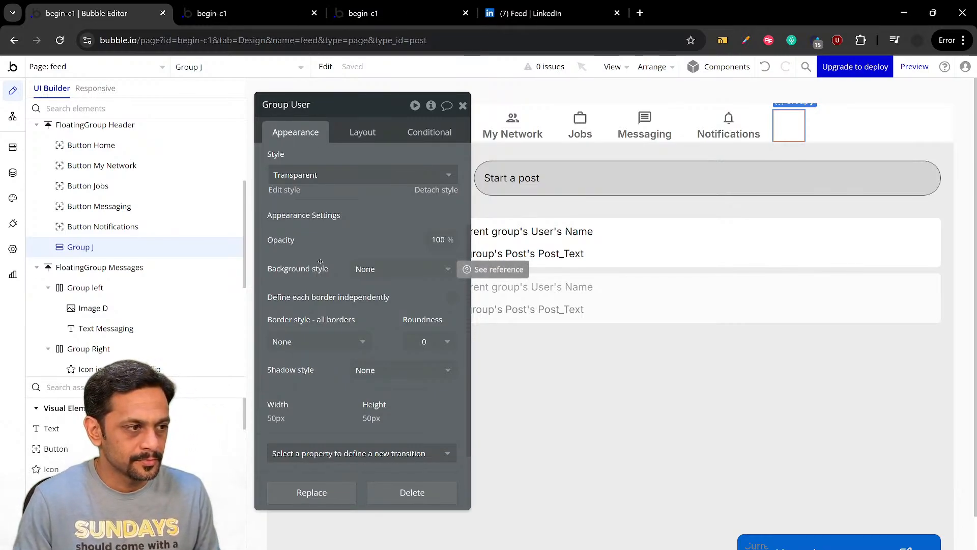
{"action": "left_click", "coordinate": [540, 13]}
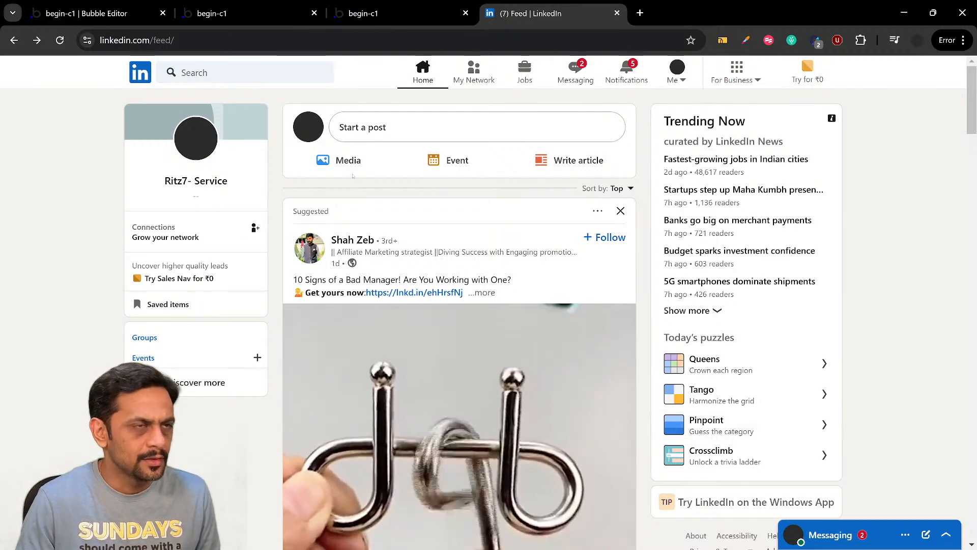
{"action": "left_click", "coordinate": [151, 5]}
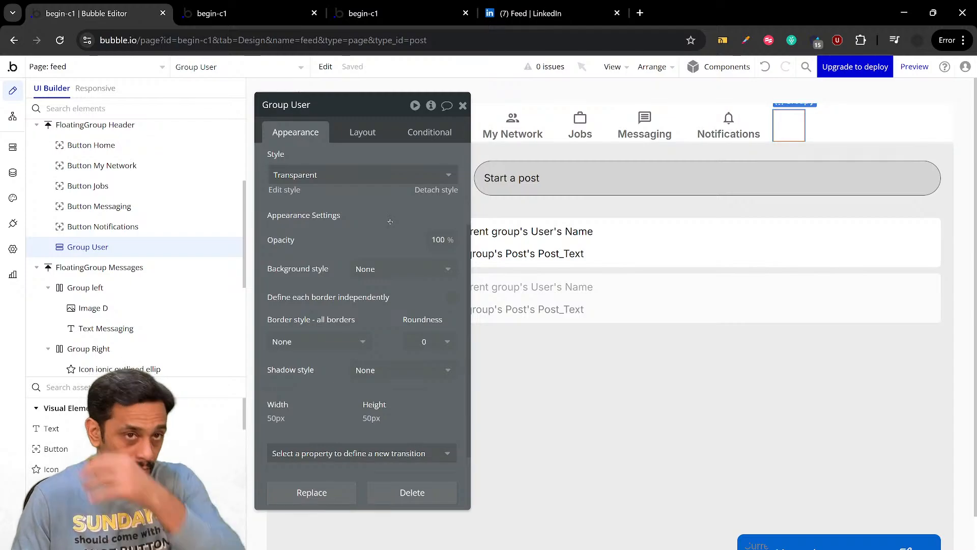
{"action": "left_click", "coordinate": [540, 13]}
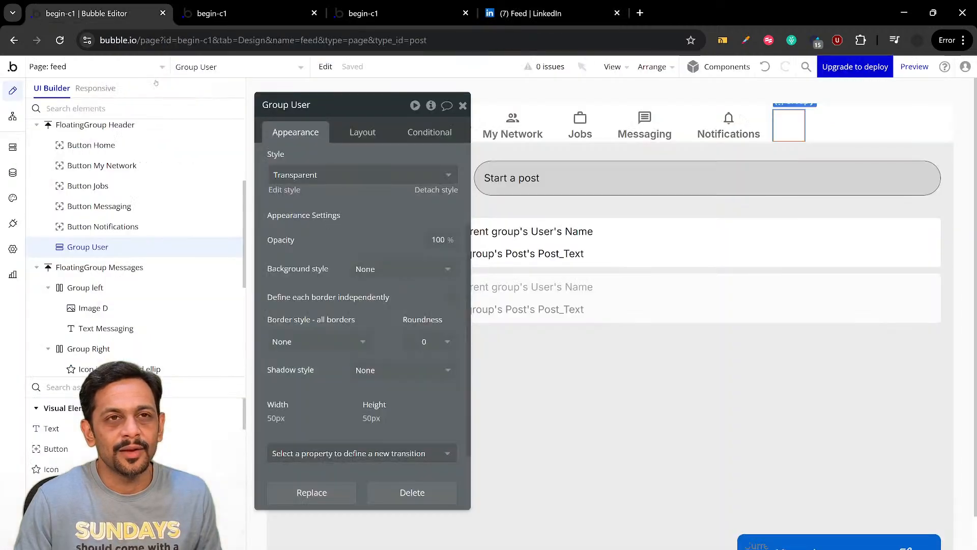
{"action": "left_click", "coordinate": [129, 16]}
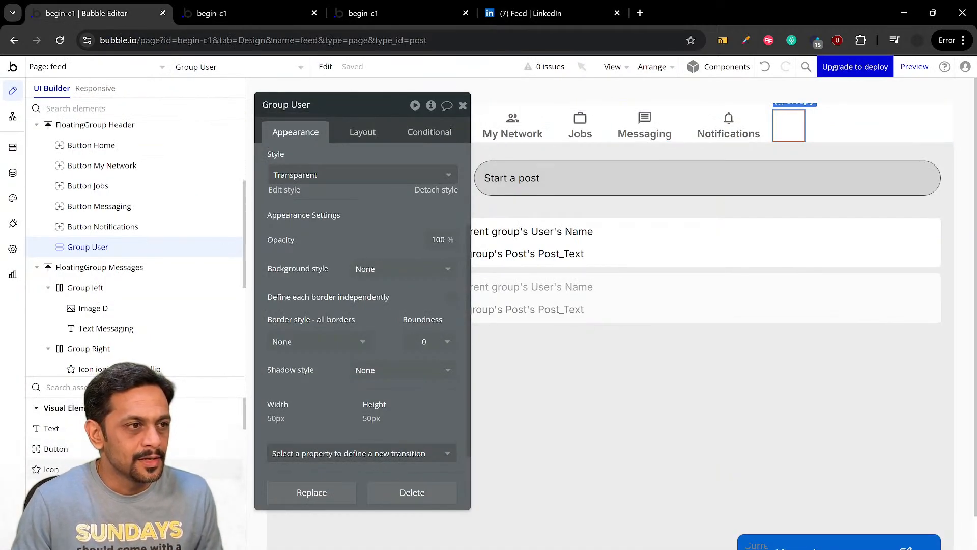
Add an Image inside Group User and set its dynamic image to Current User's Profile_Pic
{"action": "left_click", "coordinate": [56, 509]}
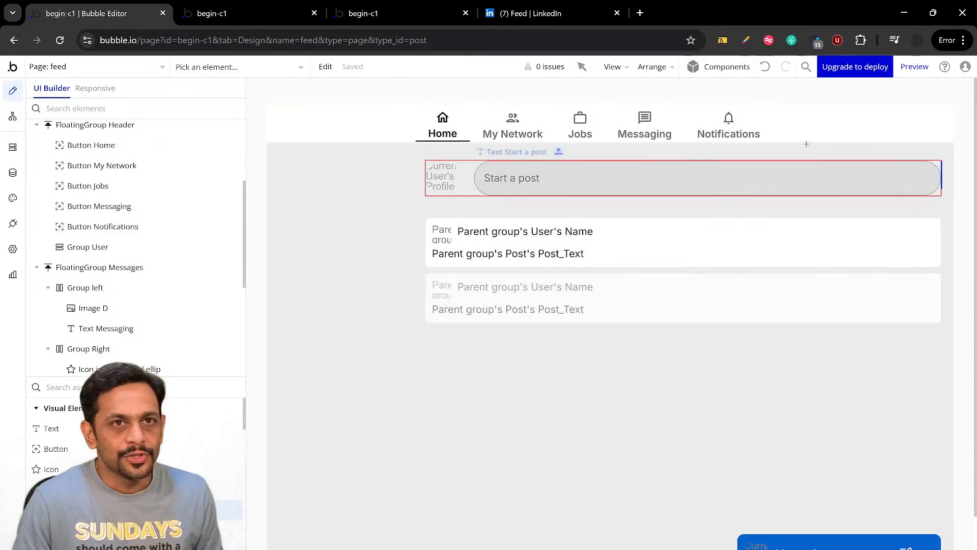
{"action": "left_click_drag", "start_coordinate": [781, 118], "coordinate": [797, 134]}
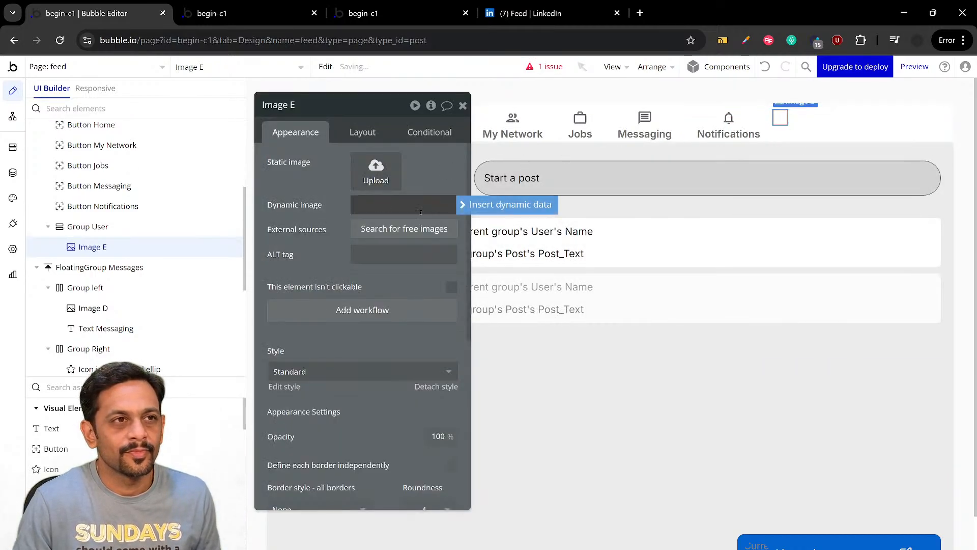
{"action": "left_click", "coordinate": [462, 205]}
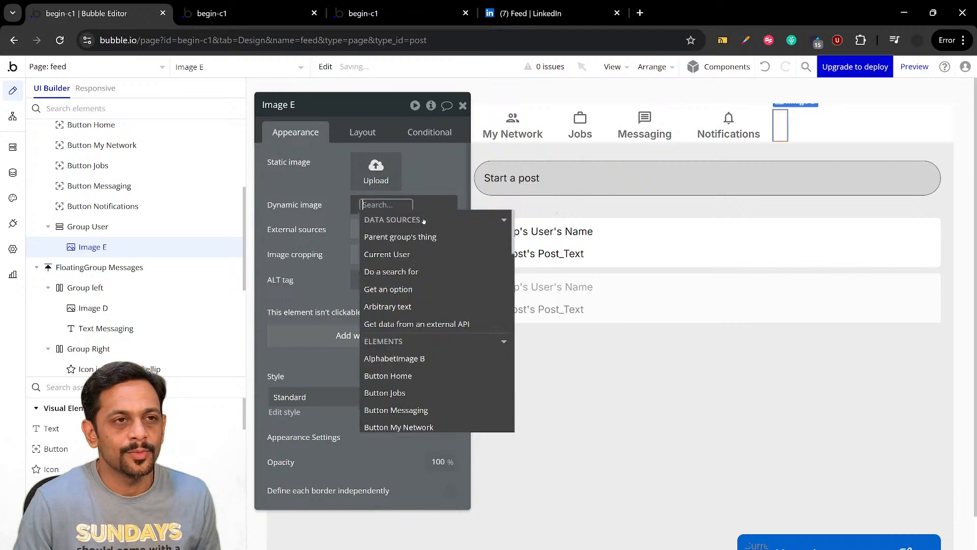
{"action": "left_click", "coordinate": [402, 253]}
{"action": "left_click", "coordinate": [402, 335]}
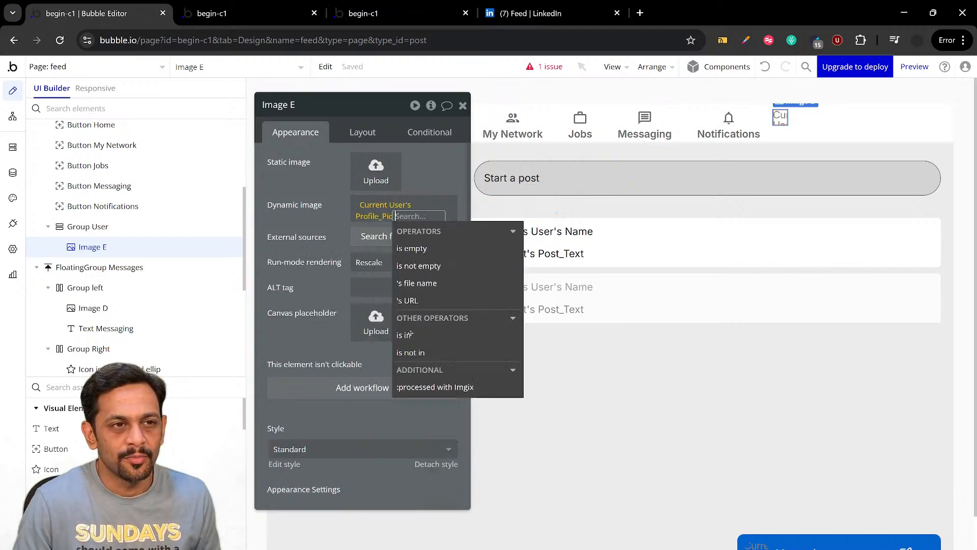
Give the header image a roundness of 100, a fixed 1:1 aspect ratio and a 25 px width, and centre it horizontally
{"action": "scroll", "coordinate": [332, 194], "scroll_direction": "down", "scroll_amount": 6}
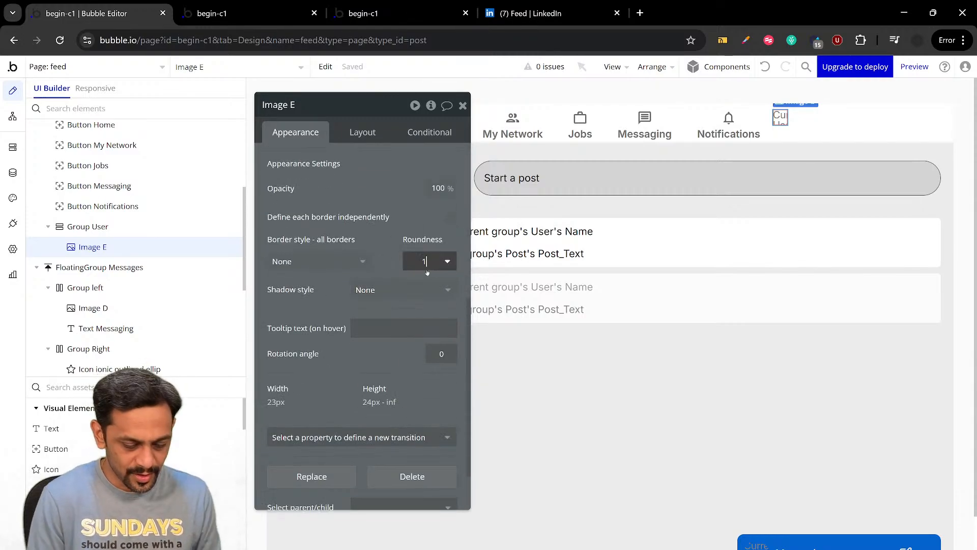
{"action": "left_click", "coordinate": [418, 214]}
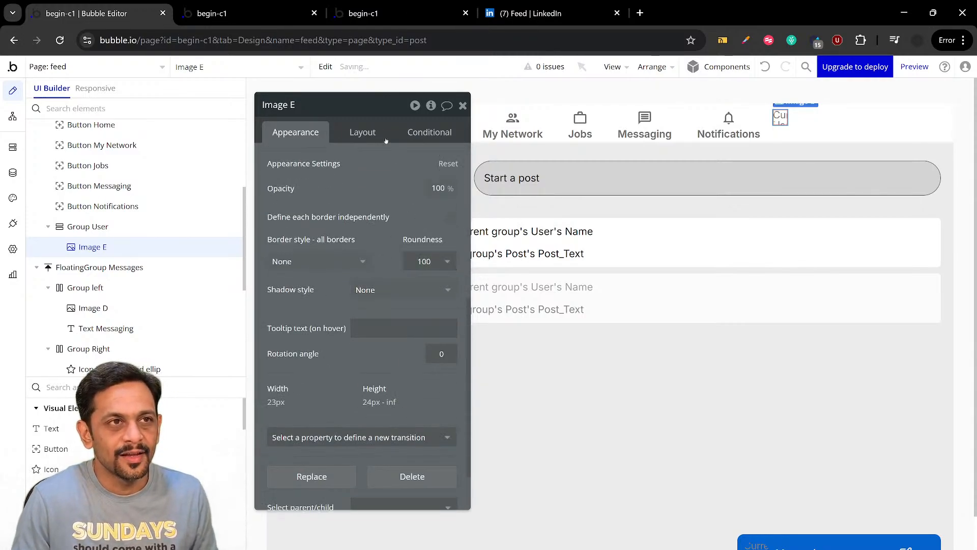
{"action": "left_click", "coordinate": [363, 133]}
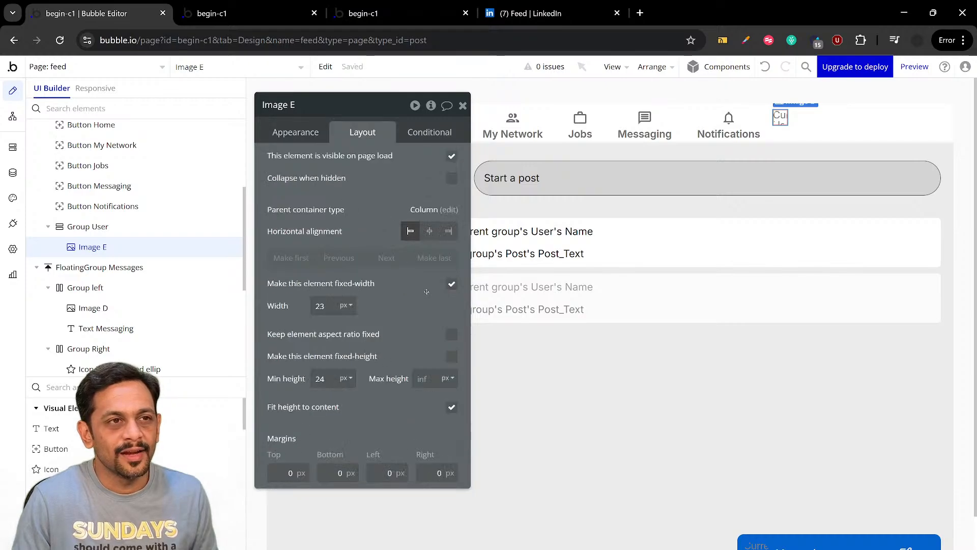
{"action": "left_click", "coordinate": [452, 335]}
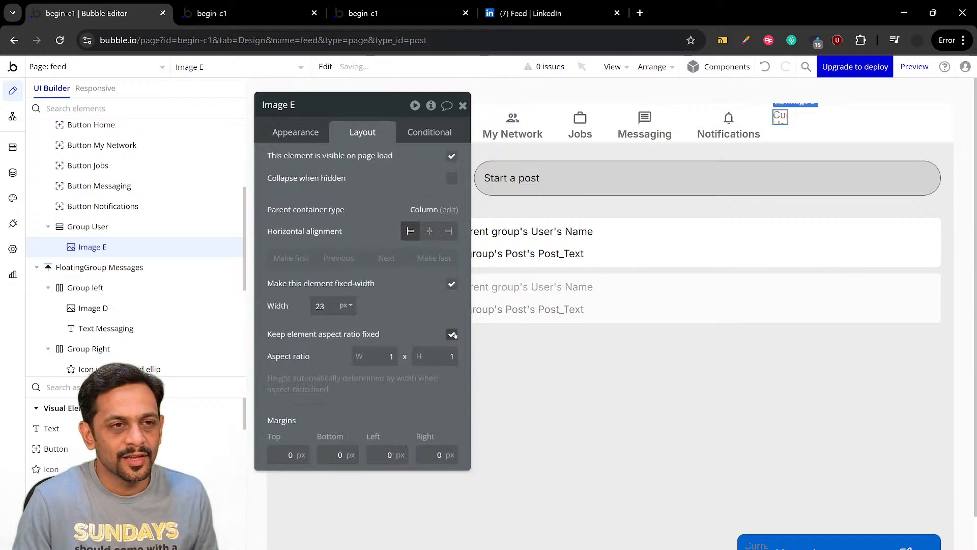
{"action": "left_click", "coordinate": [334, 315]}
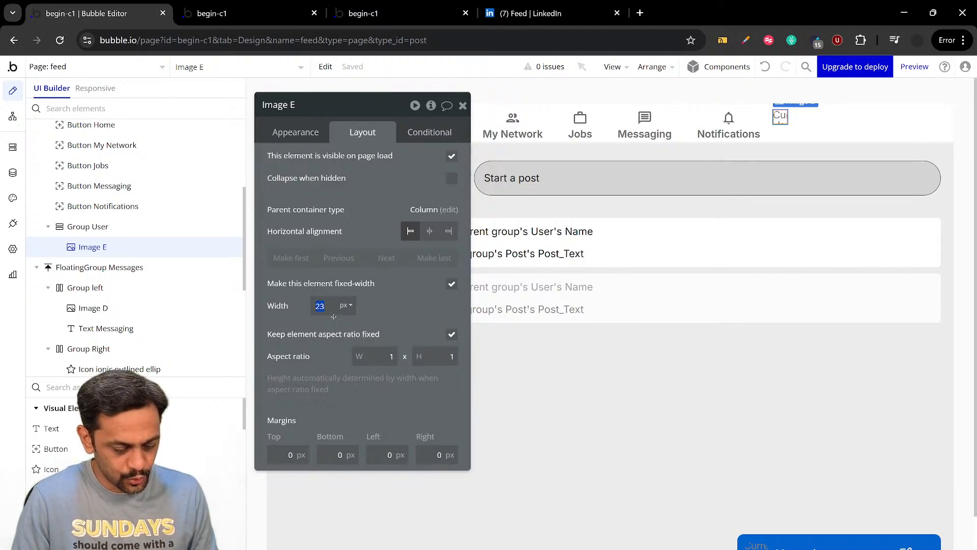
{"action": "left_click", "coordinate": [428, 232]}
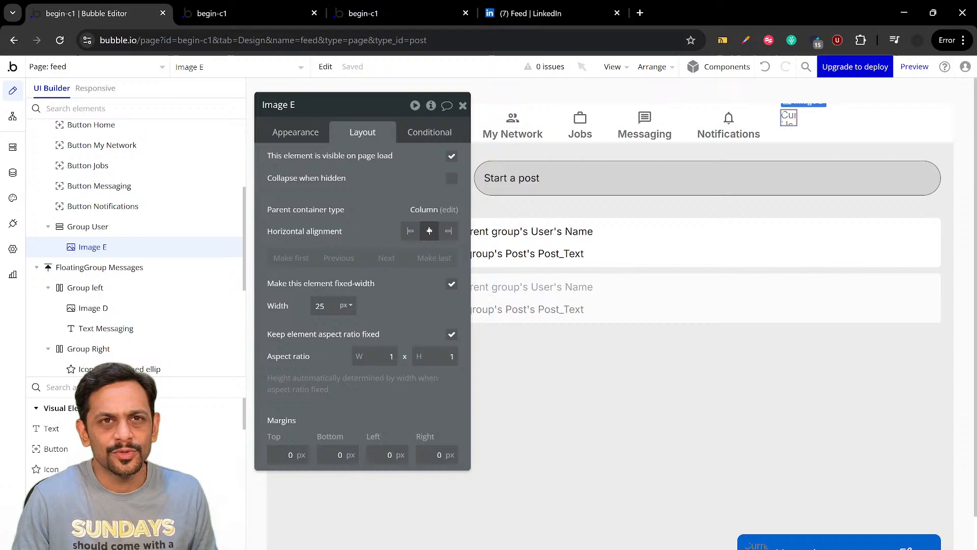
{"action": "left_click", "coordinate": [295, 132]}
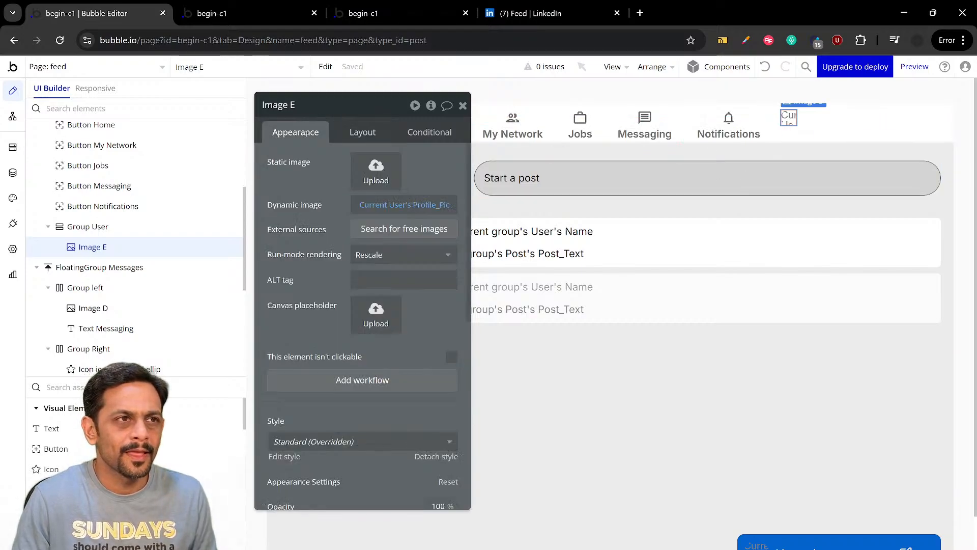
Add a Text reading "Me" below the image in Group User, using LinkedIn's header for reference, and centre it horizontally
{"action": "left_click", "coordinate": [62, 432]}
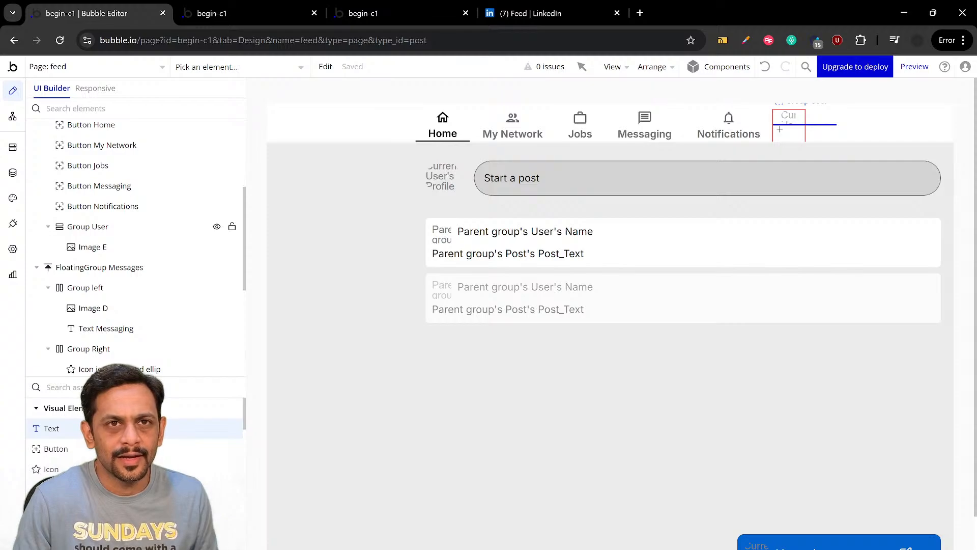
{"action": "left_click_drag", "start_coordinate": [794, 136], "coordinate": [797, 138]}
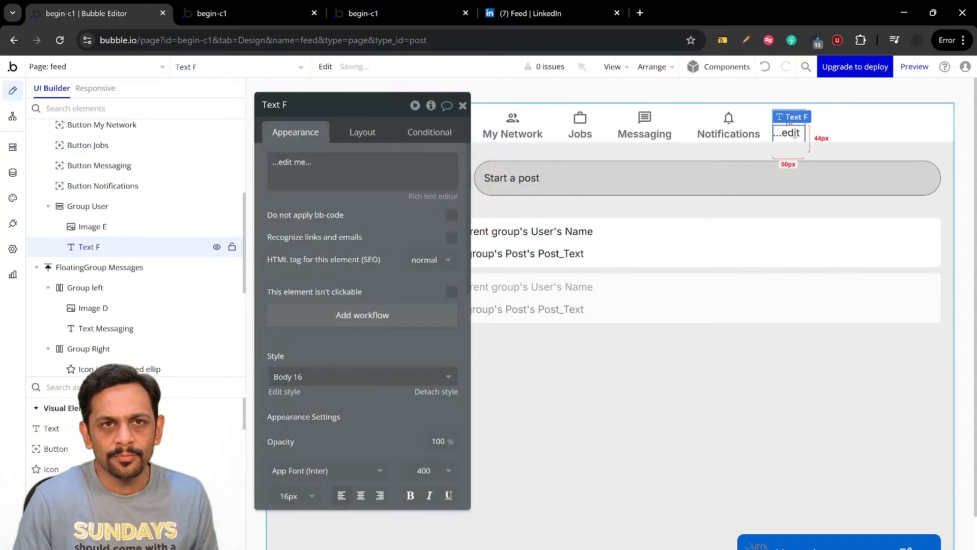
{"action": "left_click", "coordinate": [513, 14]}
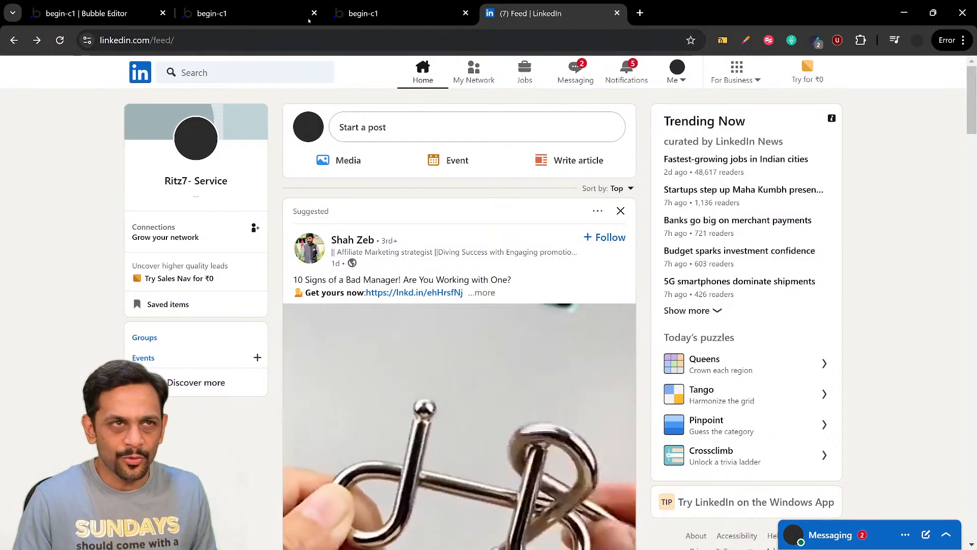
{"action": "left_click", "coordinate": [135, 13]}
{"action": "left_click", "coordinate": [331, 159]}
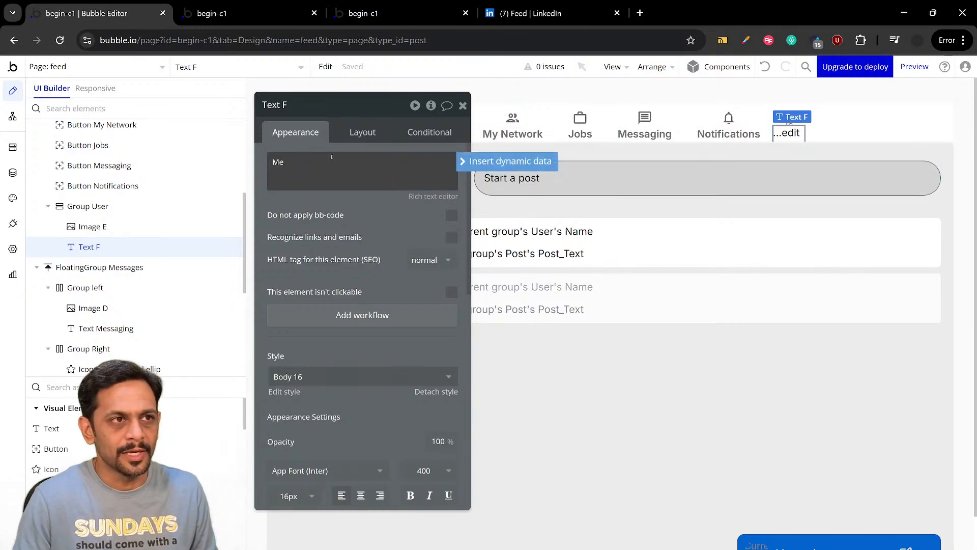
{"action": "left_click", "coordinate": [343, 205]}
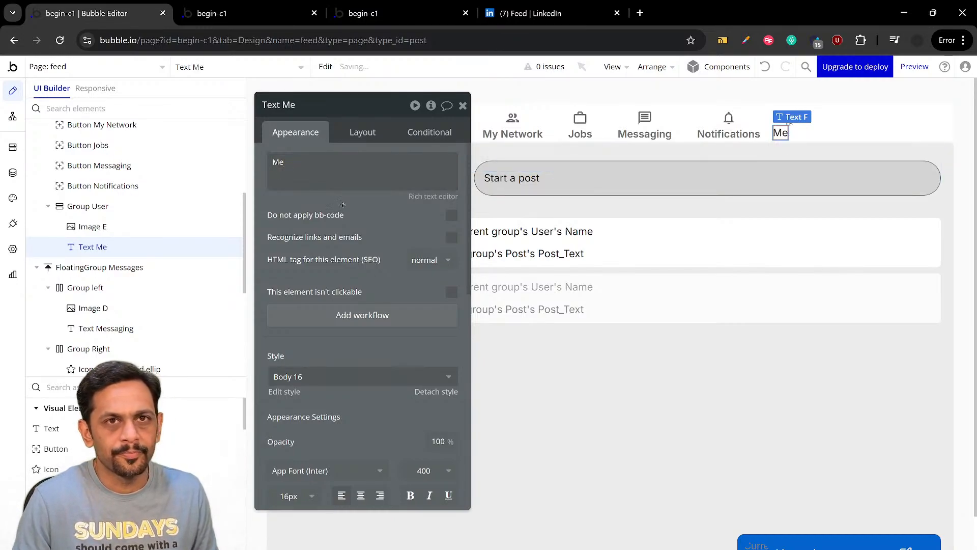
{"action": "left_click", "coordinate": [362, 133]}
{"action": "left_click", "coordinate": [412, 231]}
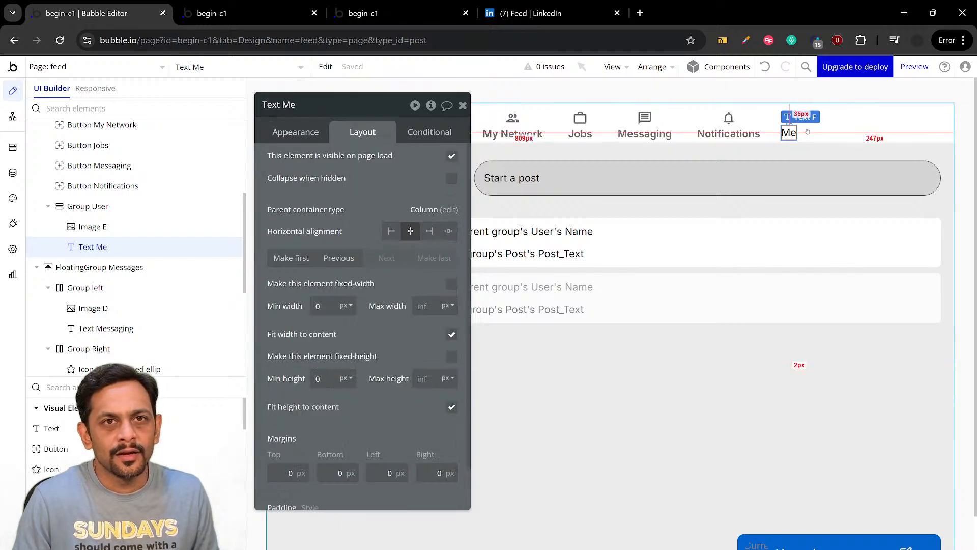
Compare with LinkedIn's header, return to the Bubble editor and apply a 5 px row gap between Group User's elements
{"action": "left_click", "coordinate": [555, 14]}
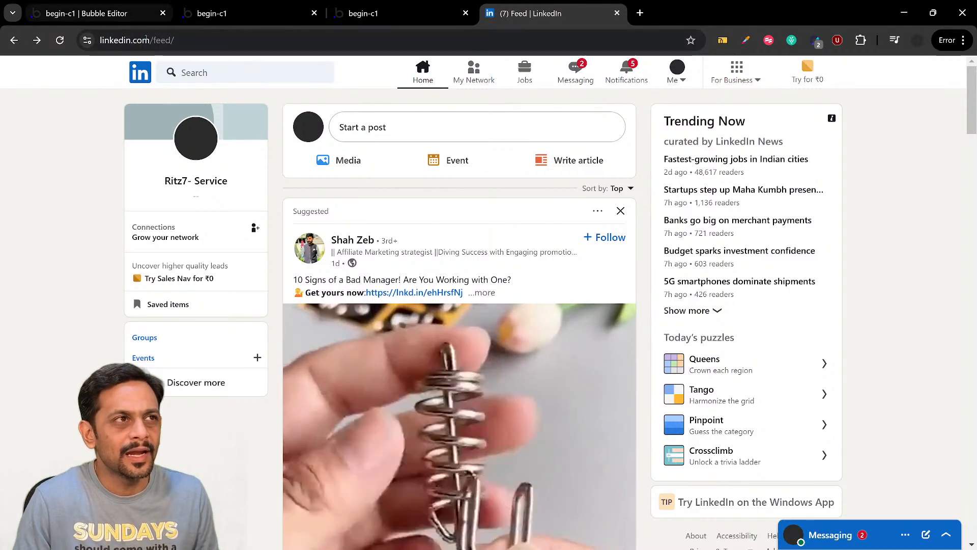
{"action": "left_click", "coordinate": [118, 14]}
{"action": "left_click", "coordinate": [804, 131]}
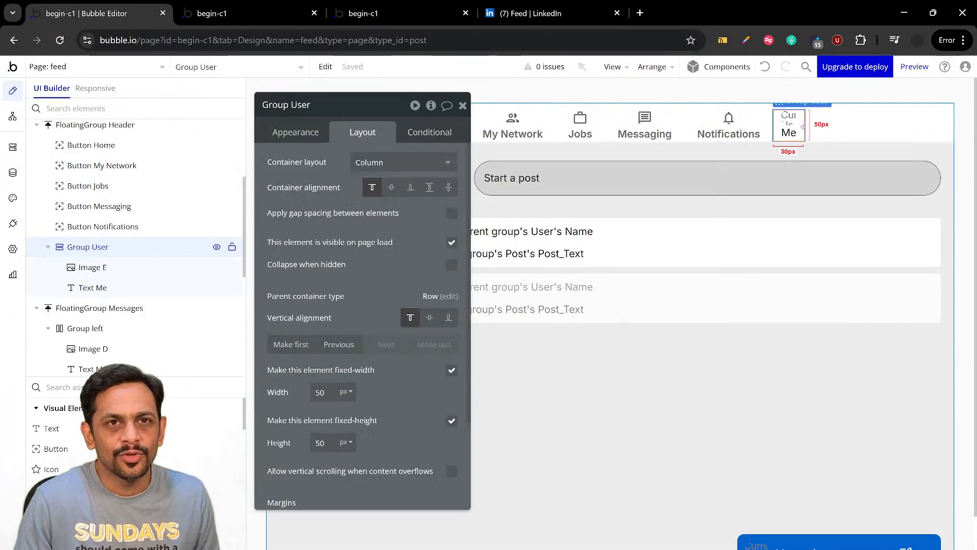
{"action": "left_click", "coordinate": [445, 215]}
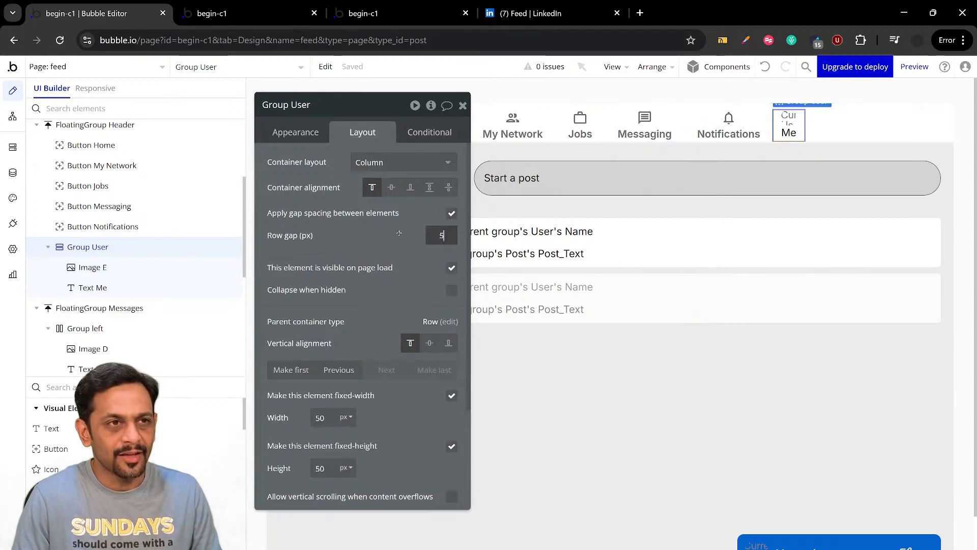
Set the font size of the "Me" text in Group User to 13 px
{"action": "left_click", "coordinate": [789, 135]}
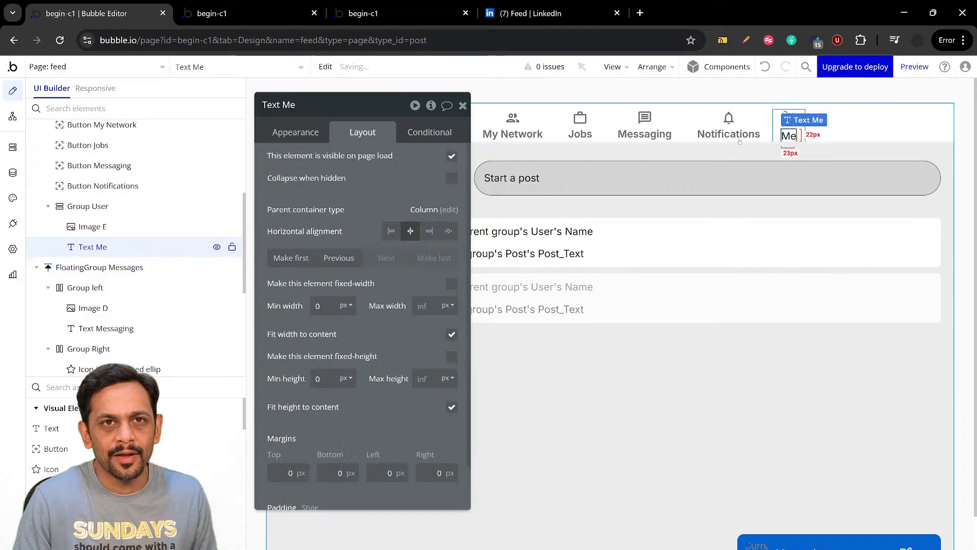
{"action": "left_click", "coordinate": [282, 134]}
{"action": "scroll", "coordinate": [322, 297], "scroll_direction": "down", "scroll_amount": 3}
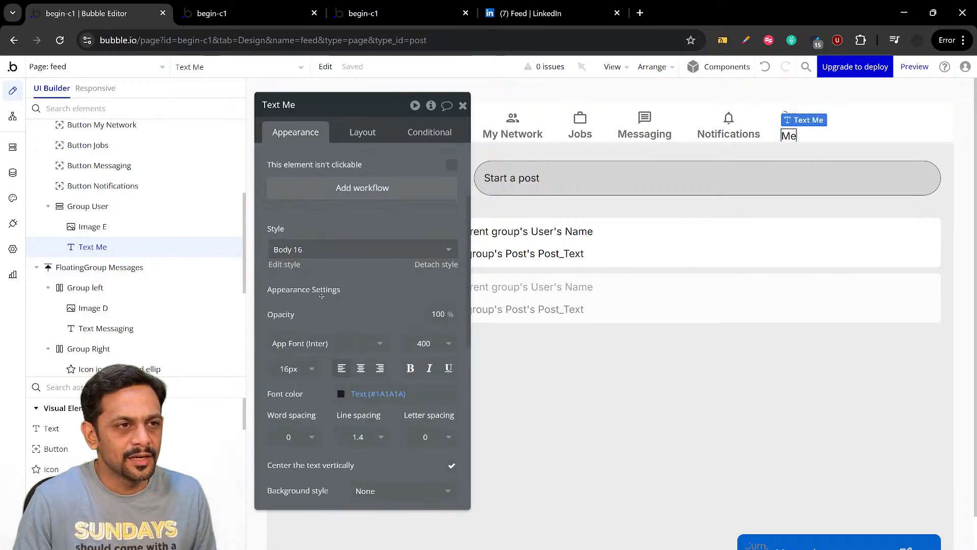
{"action": "left_click", "coordinate": [290, 368]}
{"action": "type", "text": "1"}
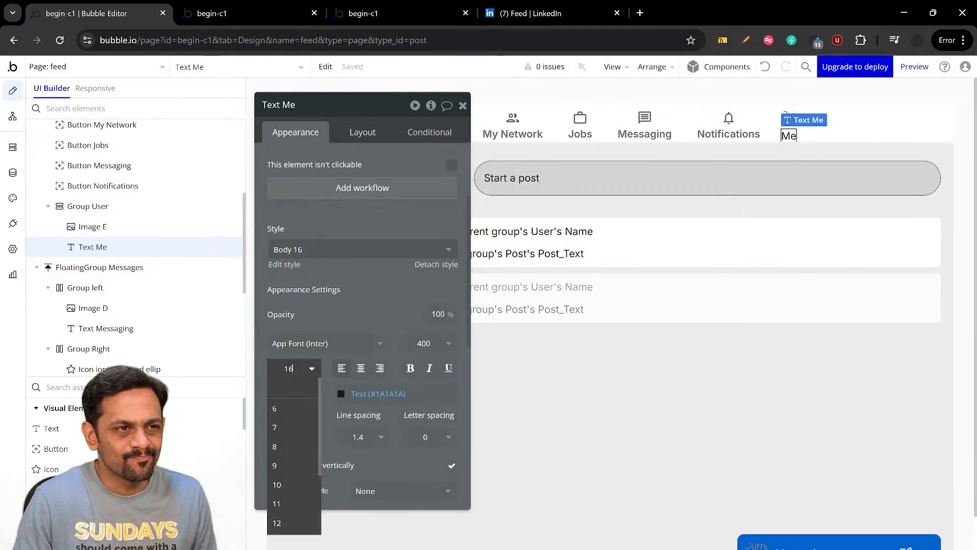
{"action": "type", "text": "2"}
{"action": "key", "text": "Return"}
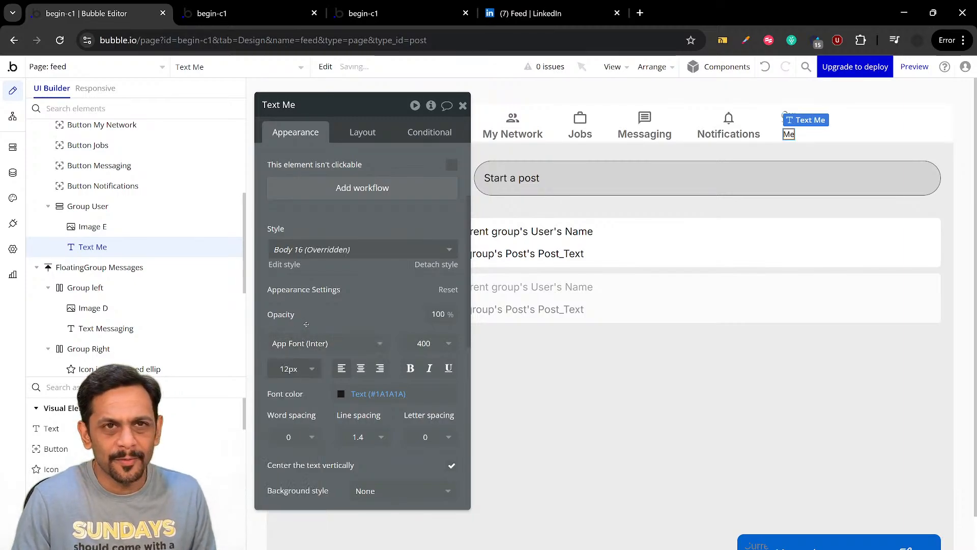
{"action": "left_click", "coordinate": [293, 368]}
{"action": "type", "text": "3"}
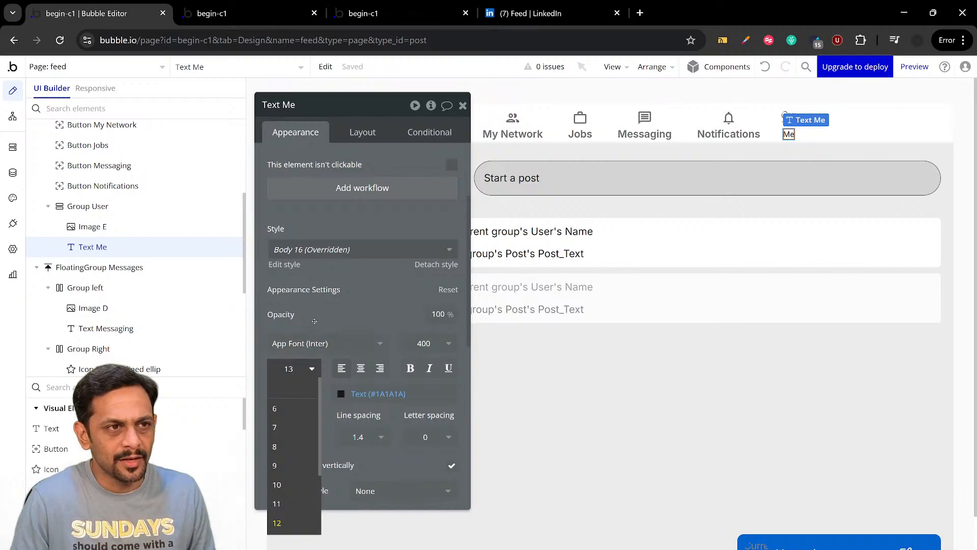
{"action": "key", "text": "Return"}
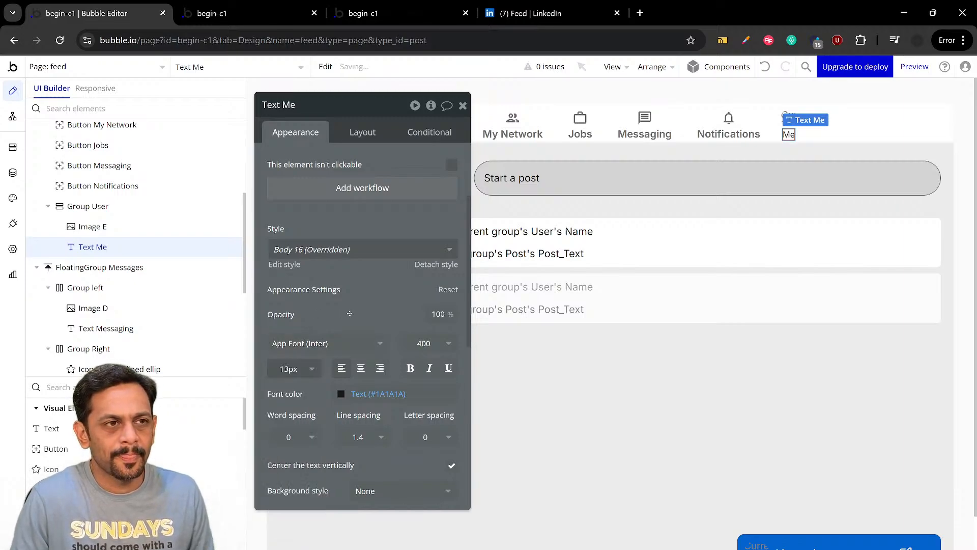
Check the header in the feed page preview, then switch to LinkedIn and examine its Me menu for comparison
{"action": "left_click", "coordinate": [249, 13]}
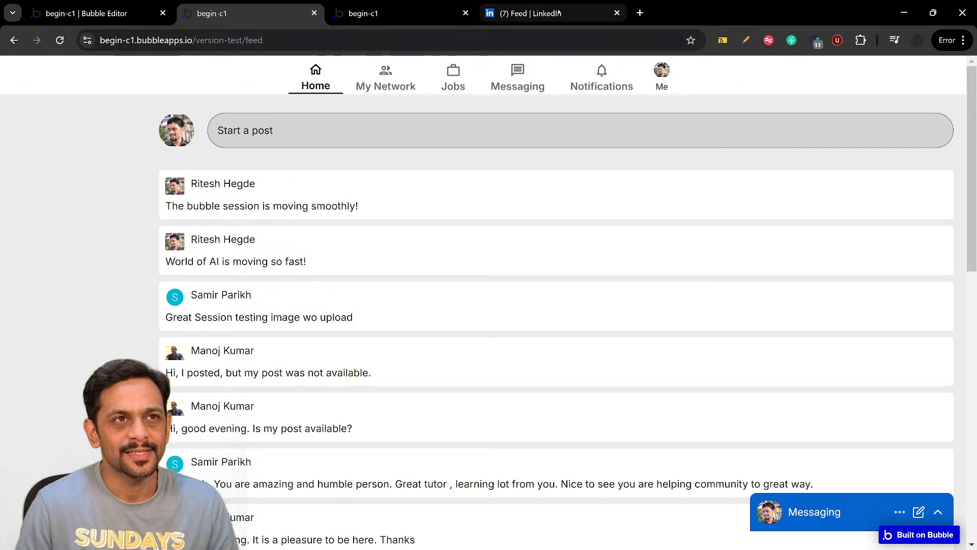
{"action": "left_click", "coordinate": [532, 13]}
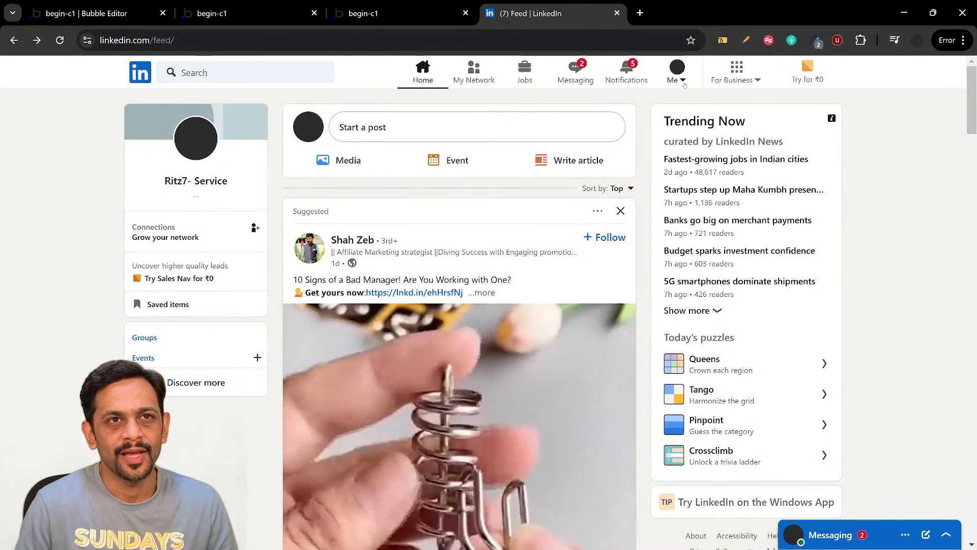
{"action": "left_click", "coordinate": [680, 76]}
{"action": "left_click", "coordinate": [564, 94]}
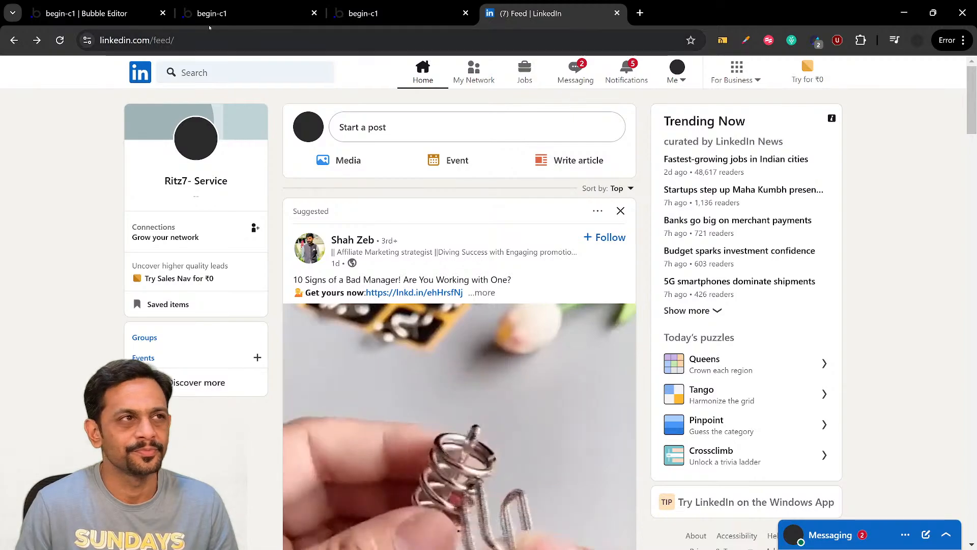
Switch back to the Bubble editor and add an Icon element inside Group User, next to the "Me" text
{"action": "left_click", "coordinate": [87, 13]}
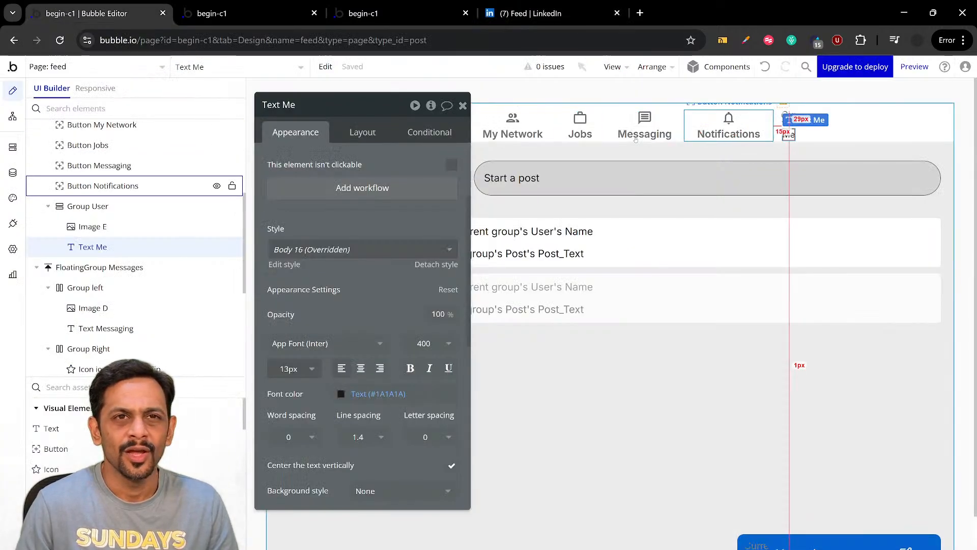
{"action": "left_click", "coordinate": [67, 470]}
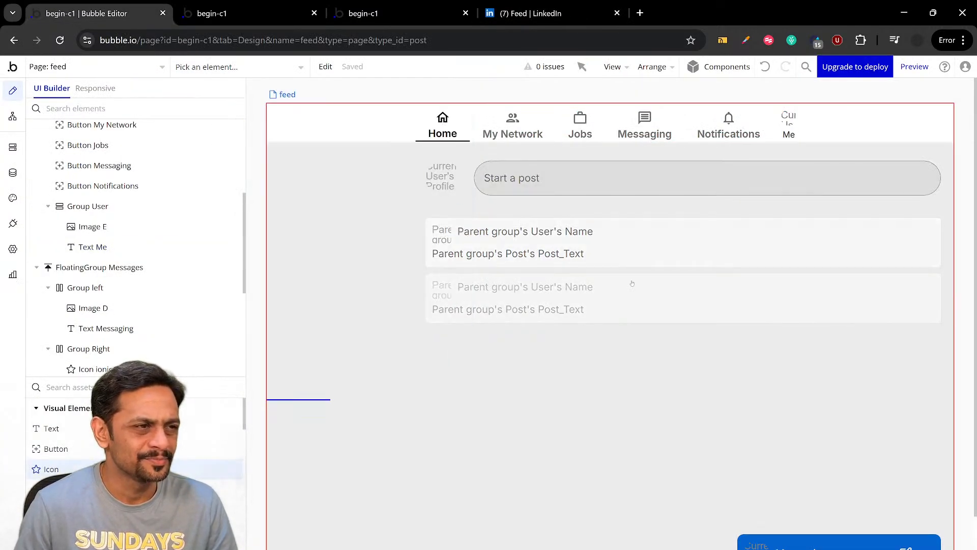
{"action": "left_click", "coordinate": [800, 135]}
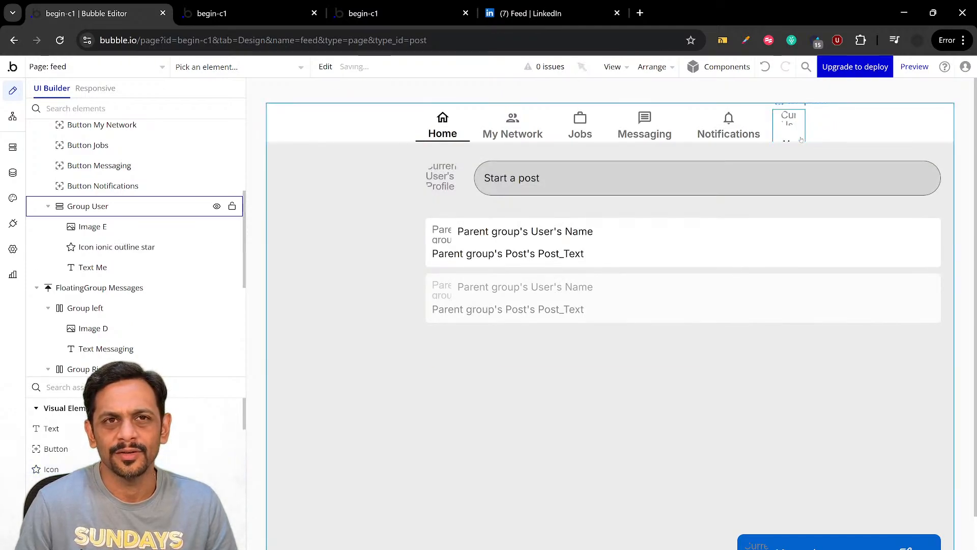
Change the new icon in Group User to the Ionic outline Caret-down and set its colour to #000000
{"action": "left_click", "coordinate": [423, 159]}
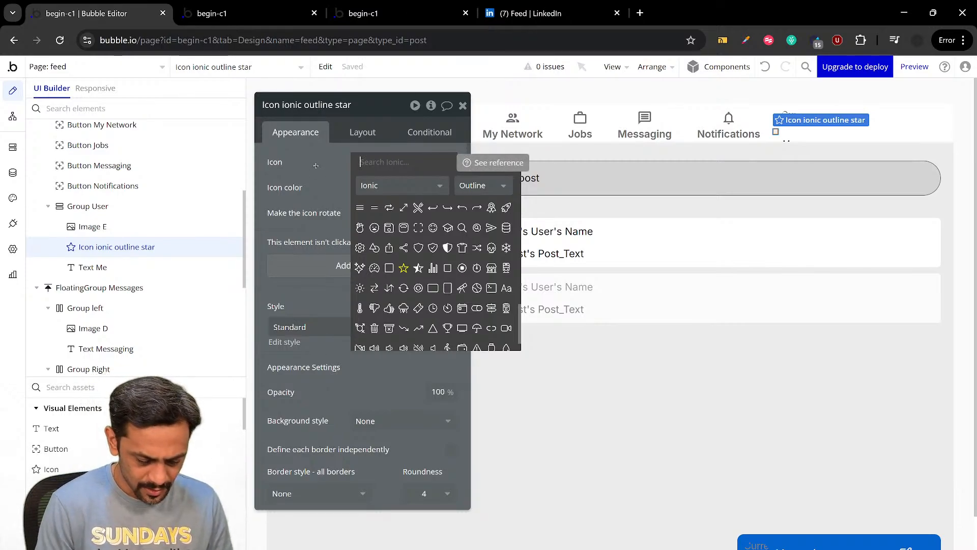
{"action": "type", "text": "down"}
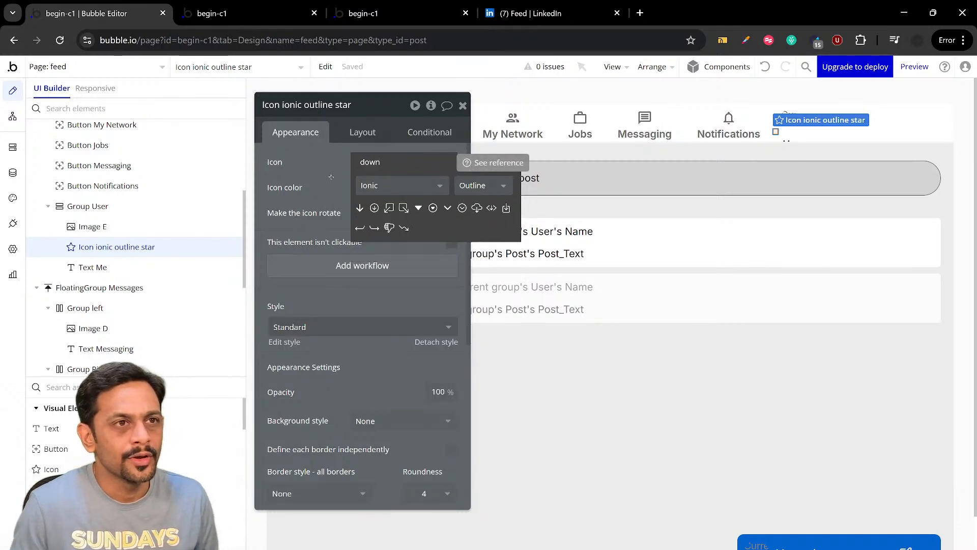
{"action": "left_click", "coordinate": [419, 207]}
{"action": "left_click", "coordinate": [402, 188]}
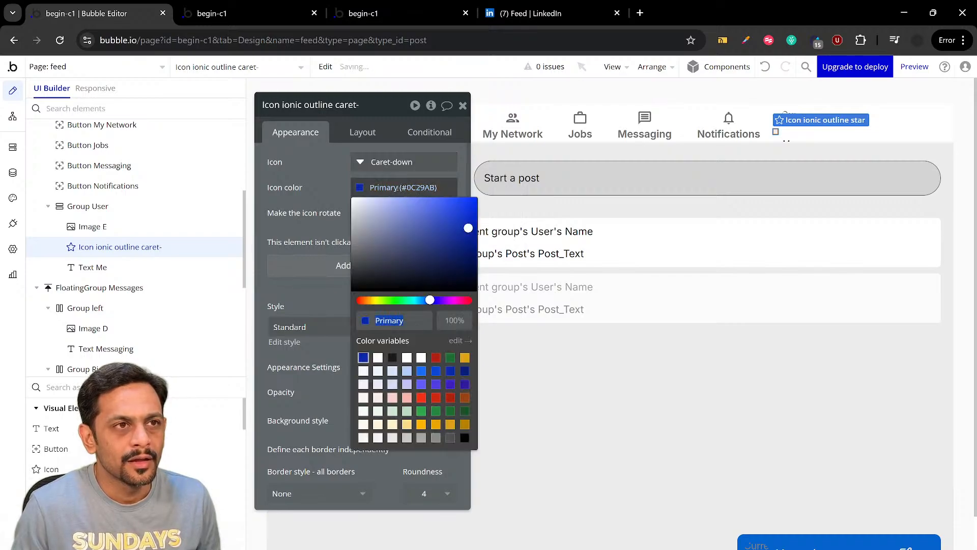
{"action": "left_click", "coordinate": [319, 177]}
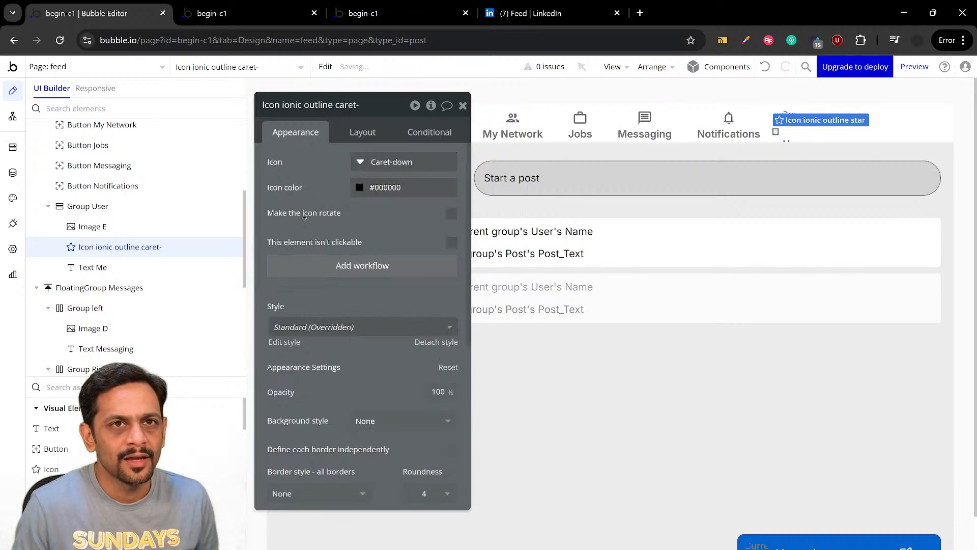
Set the caret icon's padding to 0 px on all four sides
{"action": "left_click", "coordinate": [359, 132]}
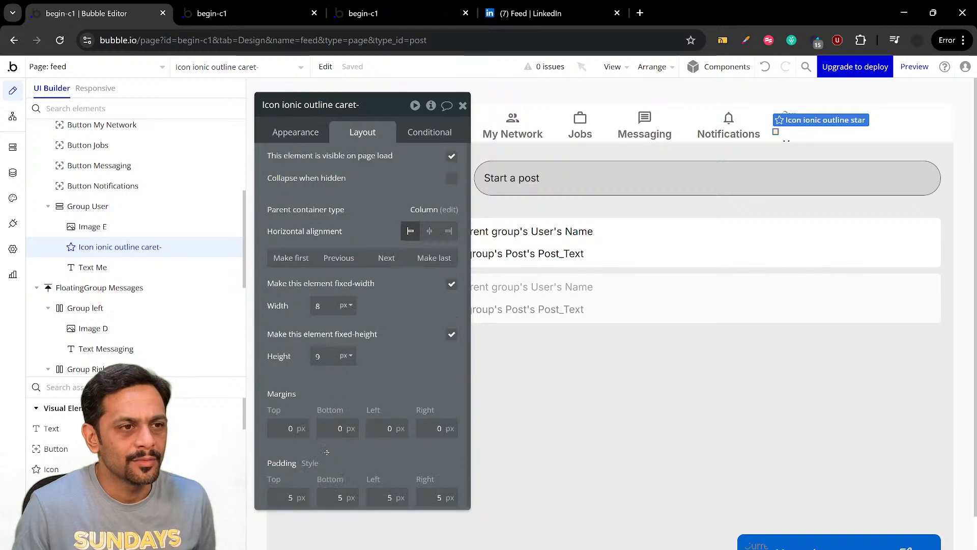
{"action": "type", "text": "0"}
{"action": "key", "text": "Tab"}
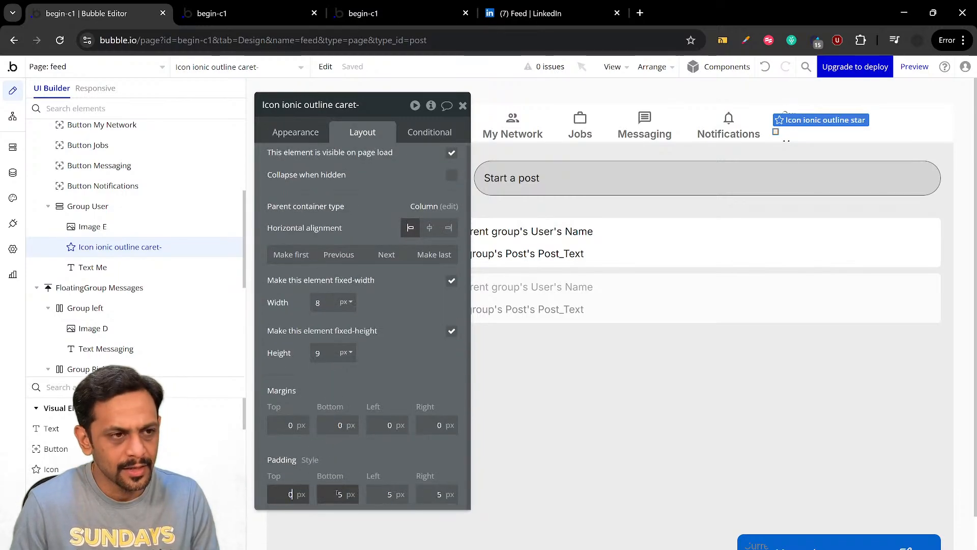
{"action": "type", "text": "0"}
{"action": "key", "text": "Tab"}
{"action": "type", "text": "0"}
{"action": "key", "text": "Tab"}
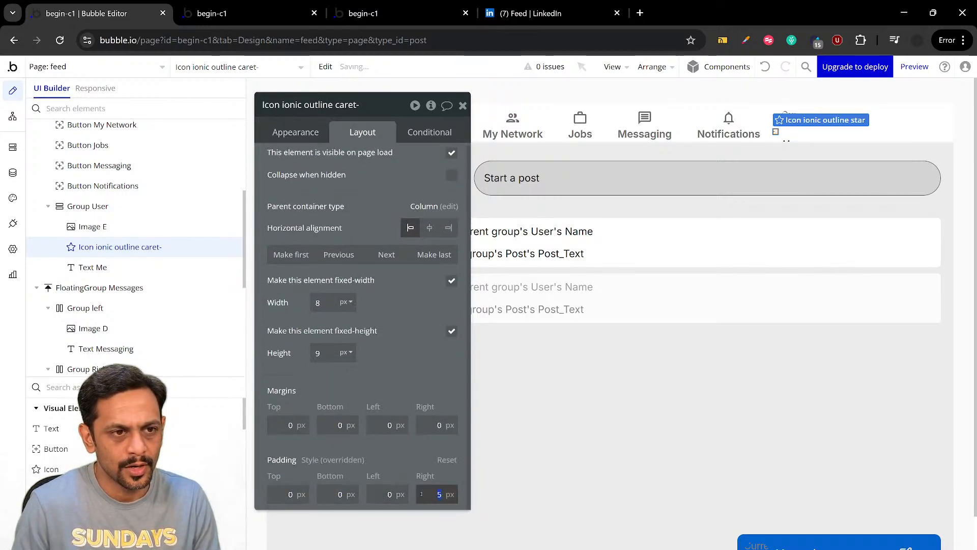
{"action": "type", "text": "0"}
{"action": "left_click", "coordinate": [387, 439]}
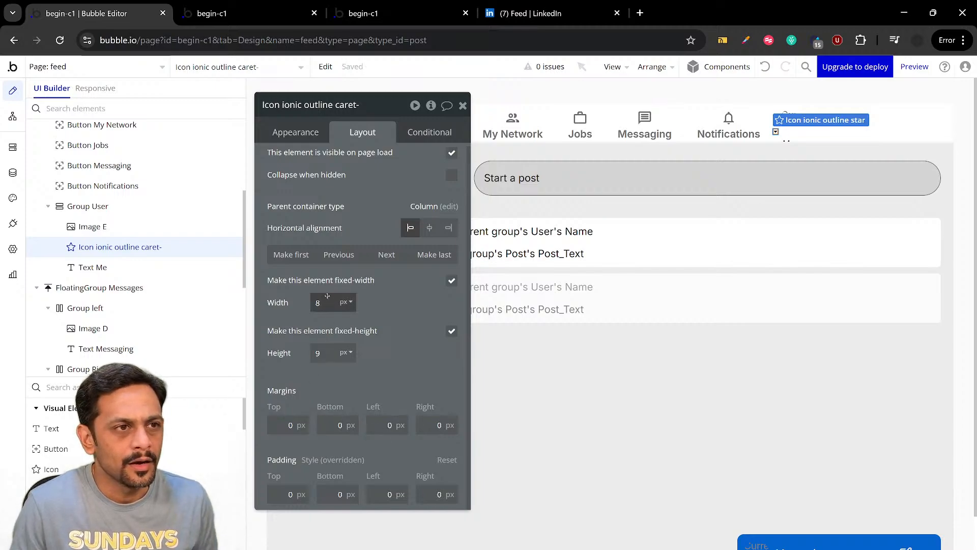
Set the caret icon's fixed width and fixed height to 12 px each
{"action": "type", "text": "12"}
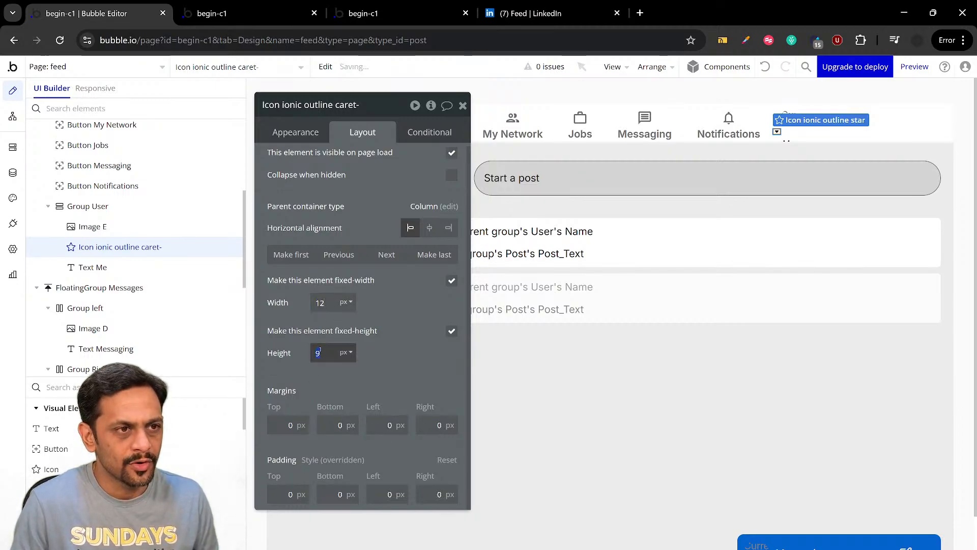
{"action": "type", "text": "12"}
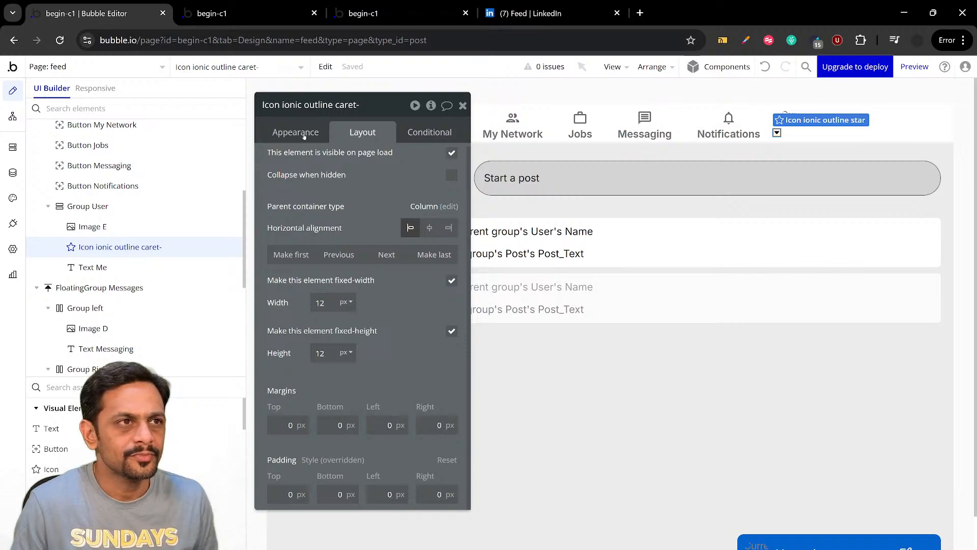
{"action": "left_click", "coordinate": [304, 134]}
Group the caret icon and the "Me" text together in a Row container inside Group User
{"action": "left_click", "coordinate": [91, 267], "text": "shift"}
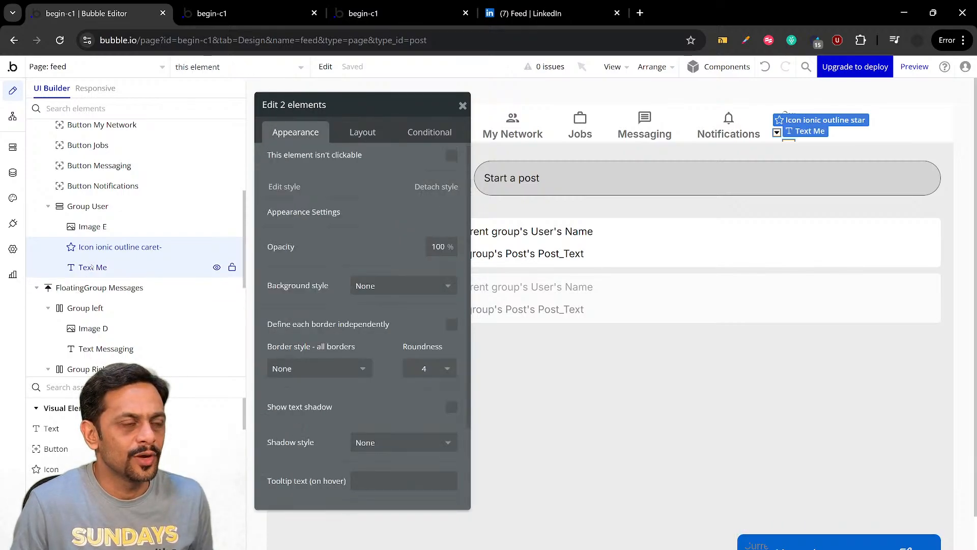
{"action": "right_click", "coordinate": [96, 249]}
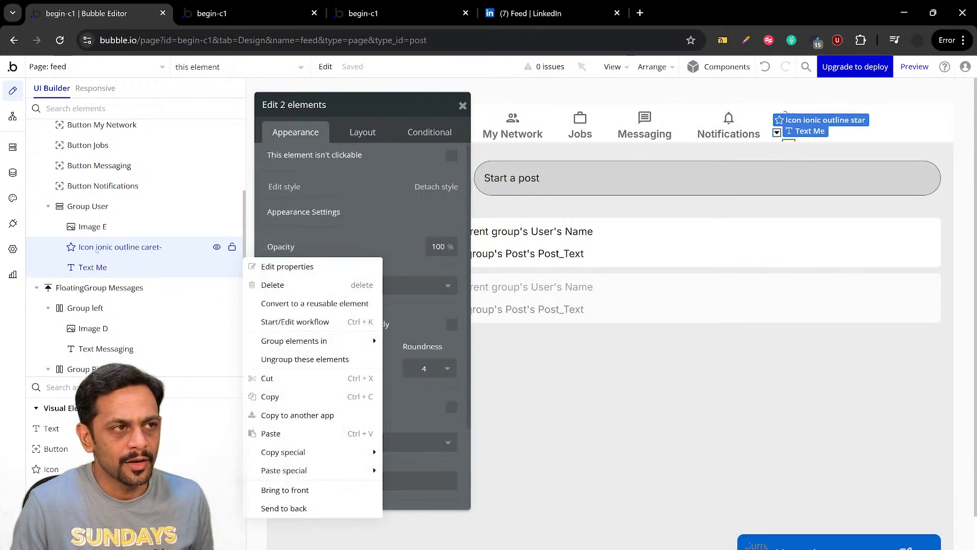
{"action": "mouse_move", "coordinate": [307, 344]}
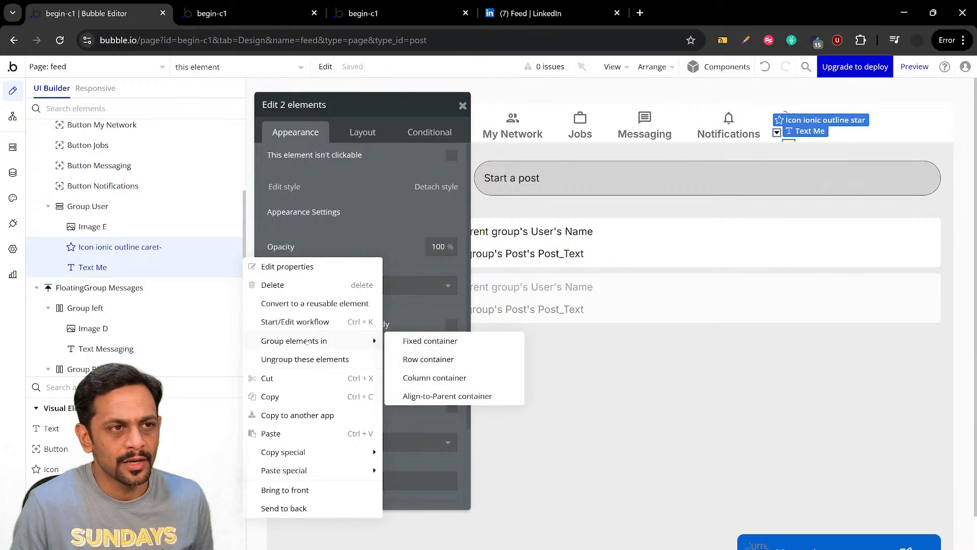
{"action": "left_click", "coordinate": [432, 359]}
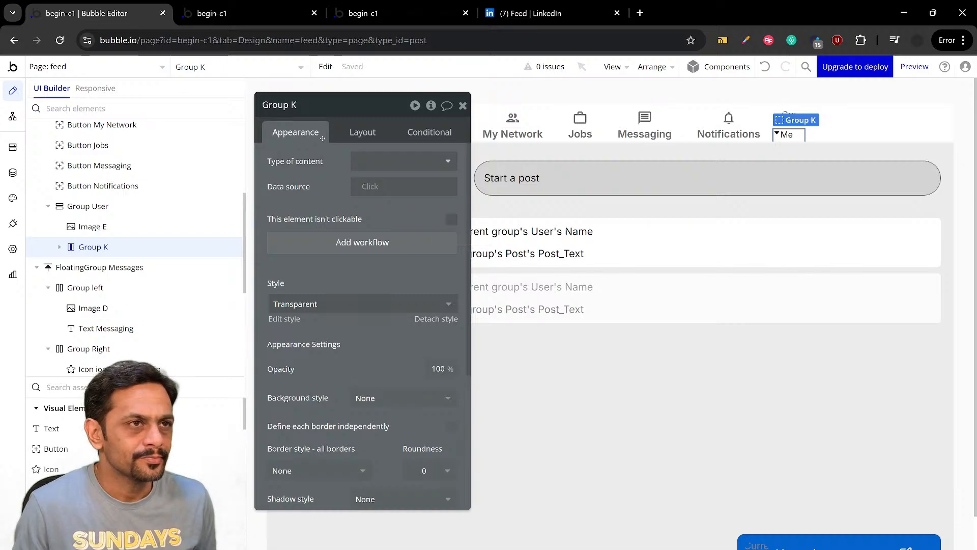
Place the caret icon after the "Me" text in their row group and centre the icon vertically
{"action": "left_click", "coordinate": [59, 247]}
{"action": "left_click", "coordinate": [104, 288]}
{"action": "left_click", "coordinate": [128, 267]}
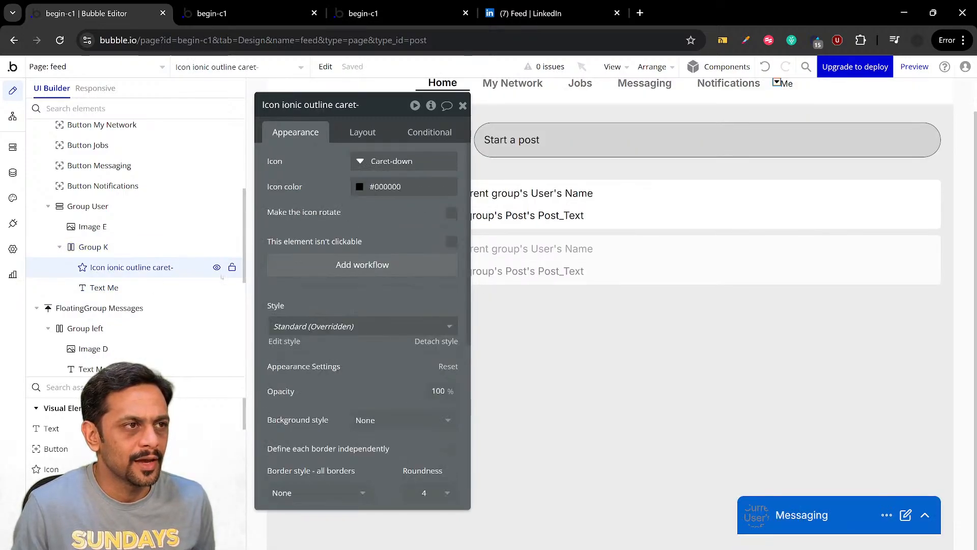
{"action": "left_click", "coordinate": [363, 133]}
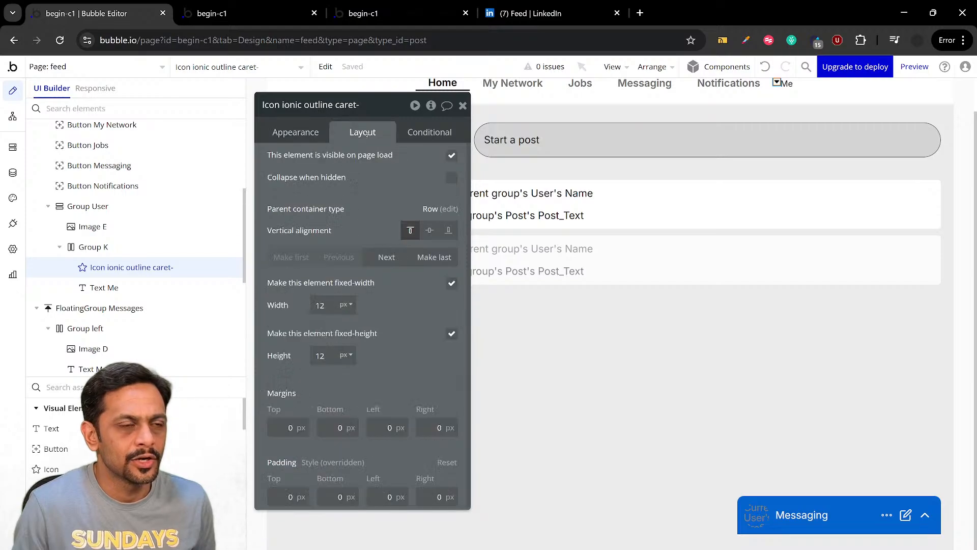
{"action": "left_click", "coordinate": [385, 257]}
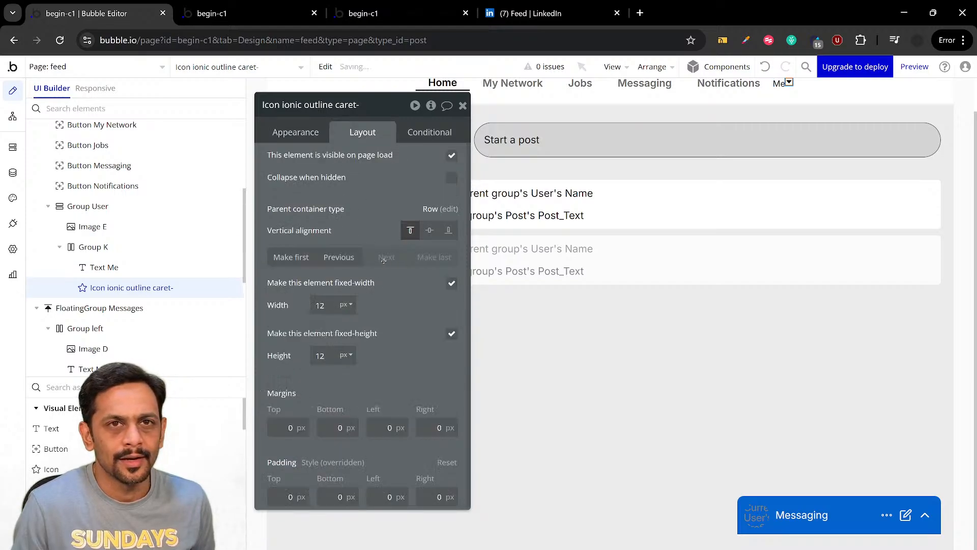
{"action": "left_click", "coordinate": [429, 231]}
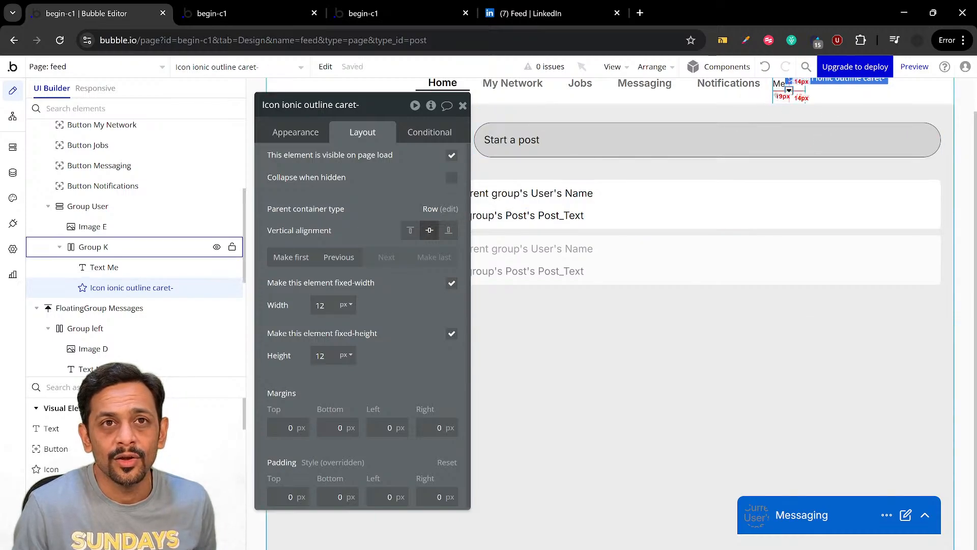
Set the minimum height of the row group holding "Me" and the caret to 10 px
{"action": "left_click", "coordinate": [787, 94]}
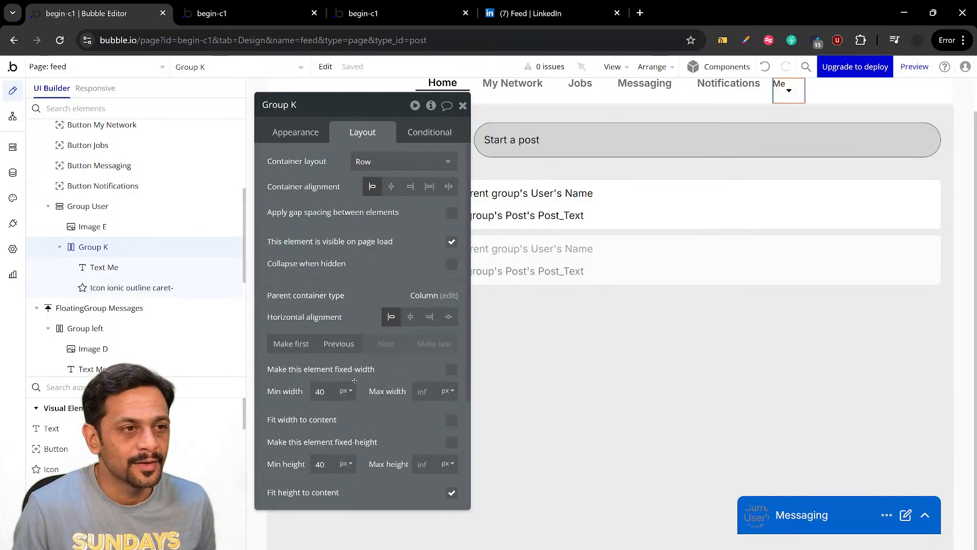
{"action": "scroll", "coordinate": [355, 381], "scroll_direction": "down", "scroll_amount": 2}
{"action": "left_click", "coordinate": [333, 402]}
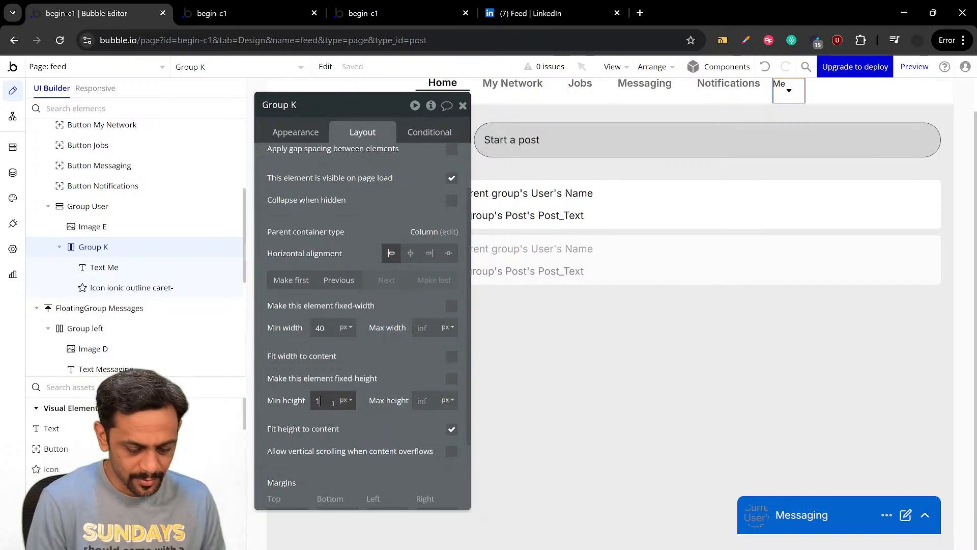
{"action": "left_click", "coordinate": [390, 356]}
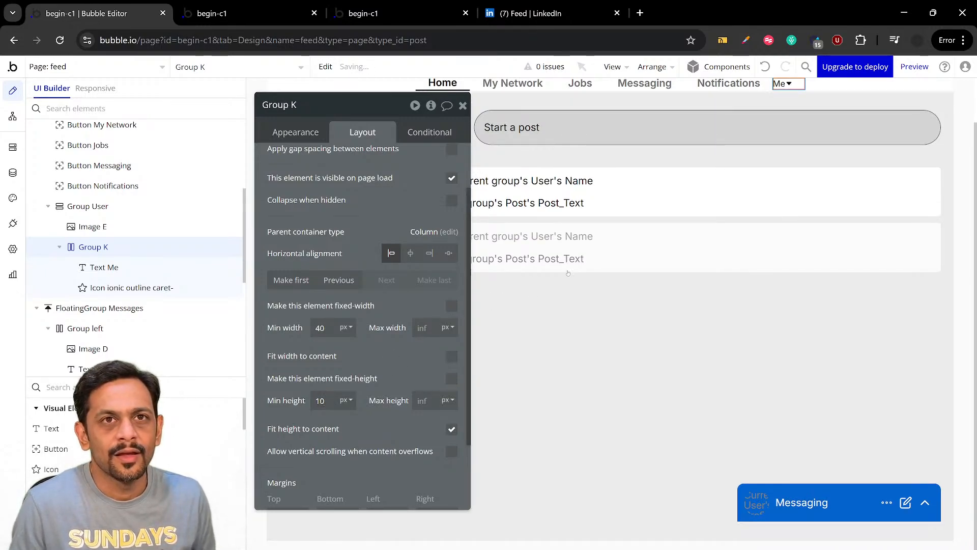
Give the "Me" row group a 10 px minimum width fitted to its content, and centre it horizontally in Group User
{"action": "double_click", "coordinate": [324, 328]}
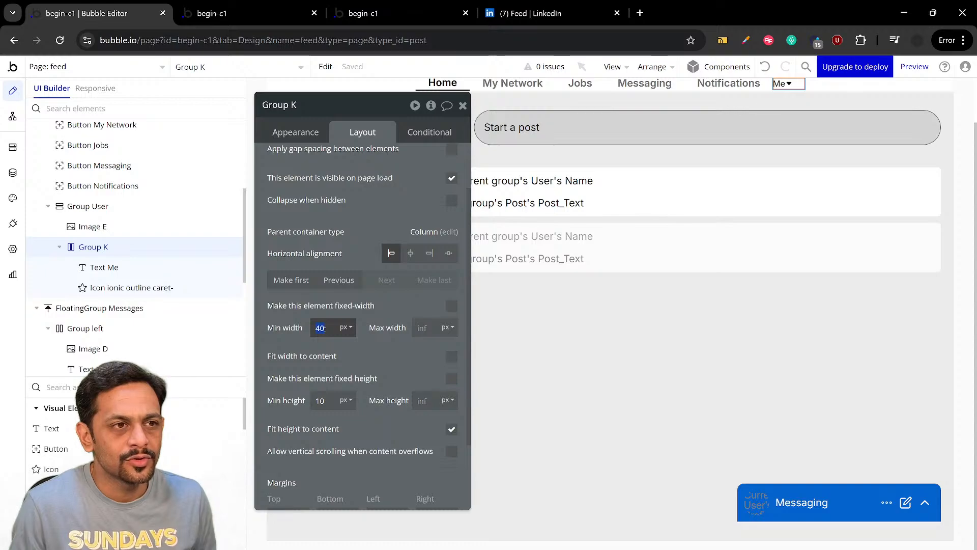
{"action": "type", "text": "10"}
{"action": "key", "text": "Return"}
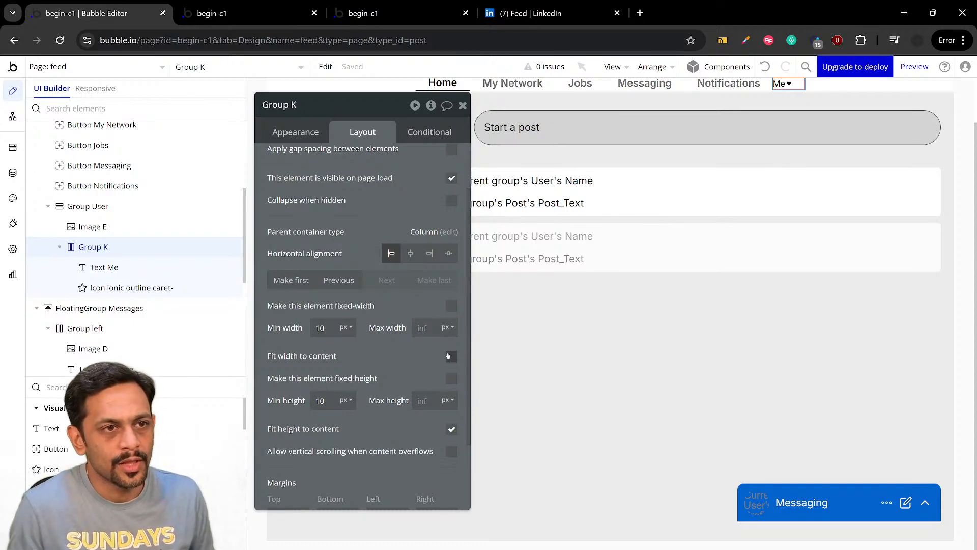
{"action": "left_click", "coordinate": [452, 356]}
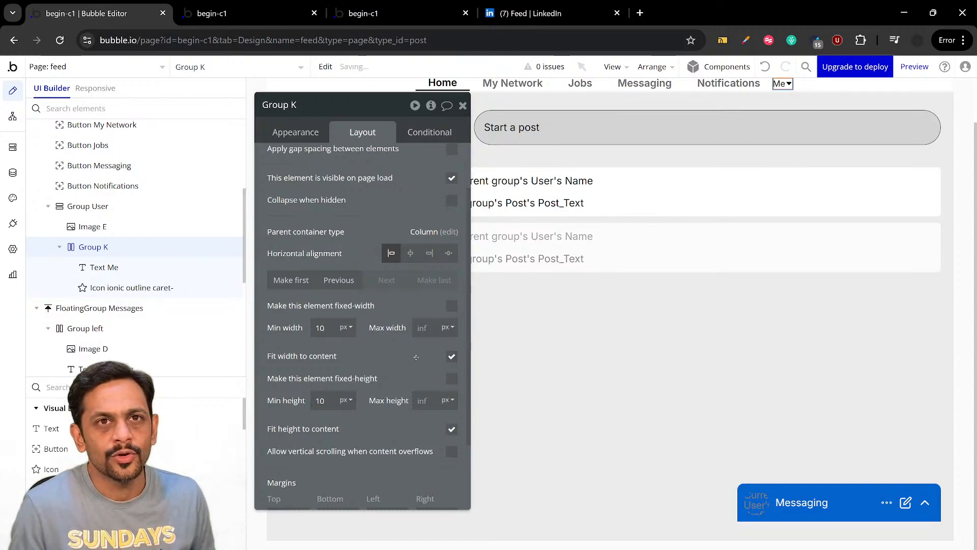
{"action": "left_click", "coordinate": [410, 254]}
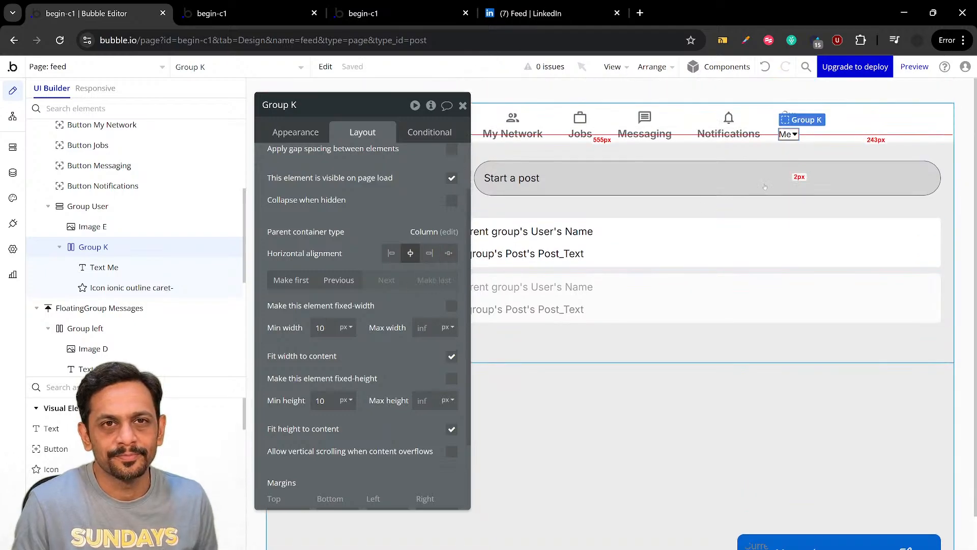
Check the "Me" group with its caret in the feed page preview and compare it with LinkedIn's header
{"action": "left_click", "coordinate": [258, 15]}
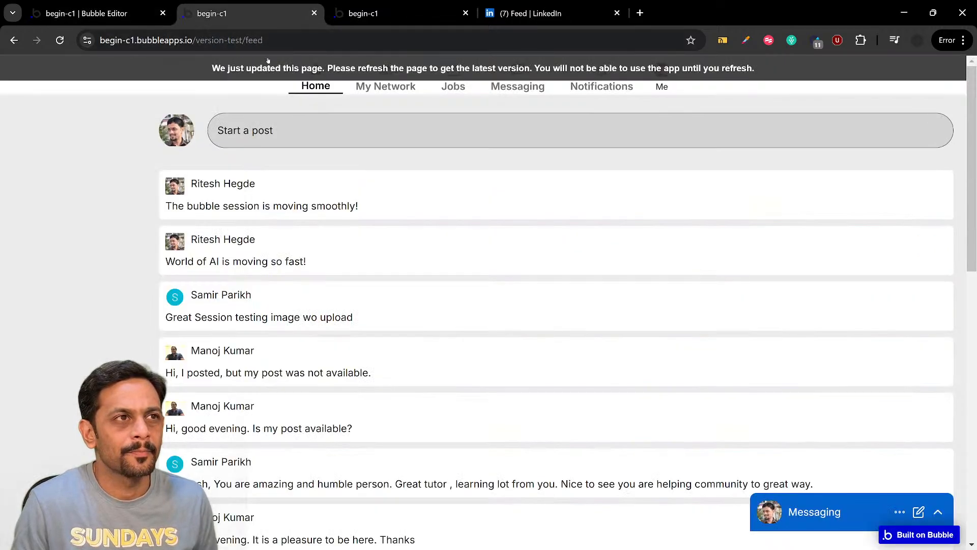
{"action": "left_click", "coordinate": [529, 15]}
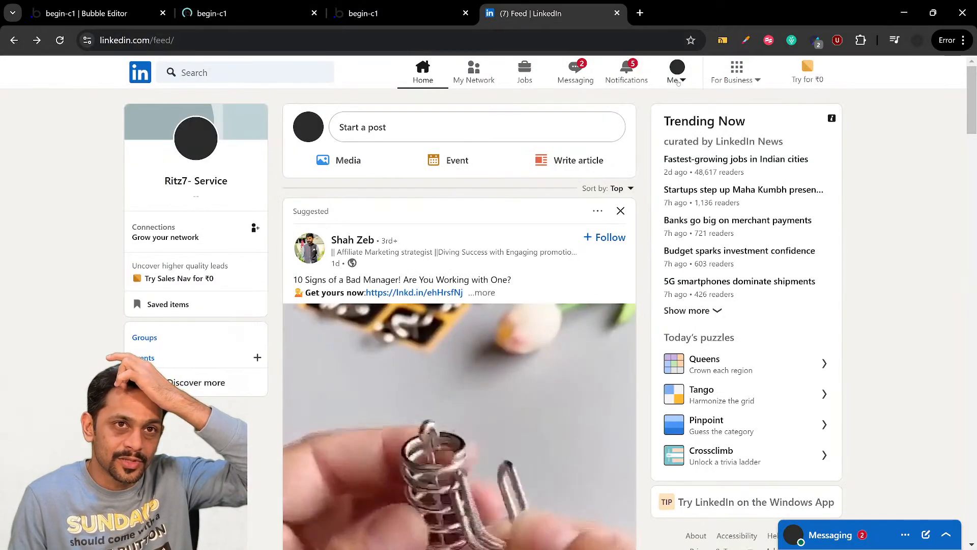
{"action": "left_click", "coordinate": [211, 13]}
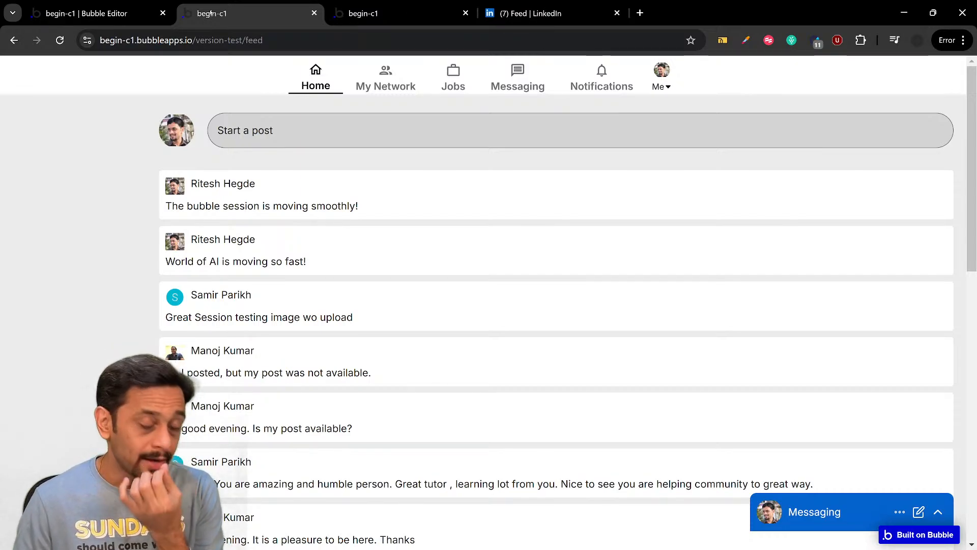
{"action": "left_click", "coordinate": [530, 14]}
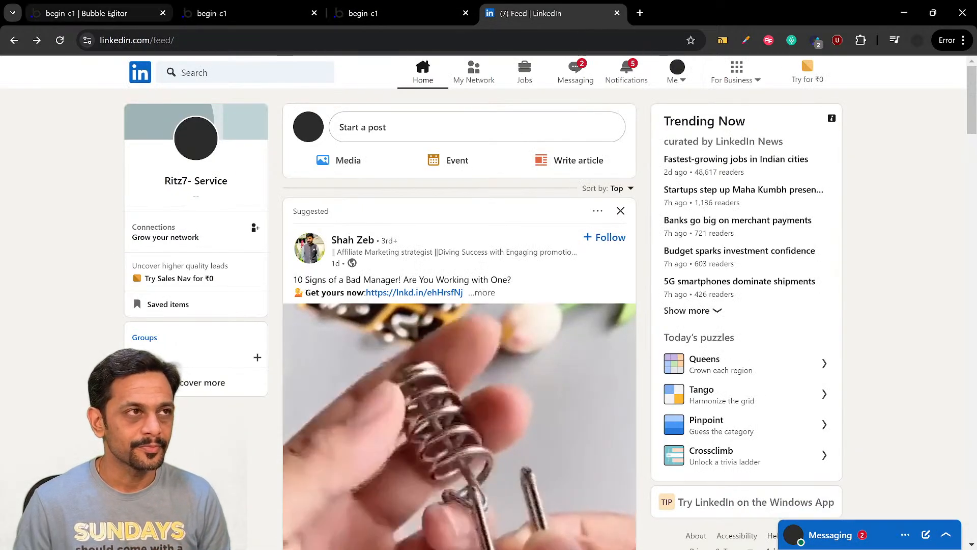
Switch back to the Bubble editor and add a Group Focus element to the feed page
{"action": "left_click", "coordinate": [111, 14]}
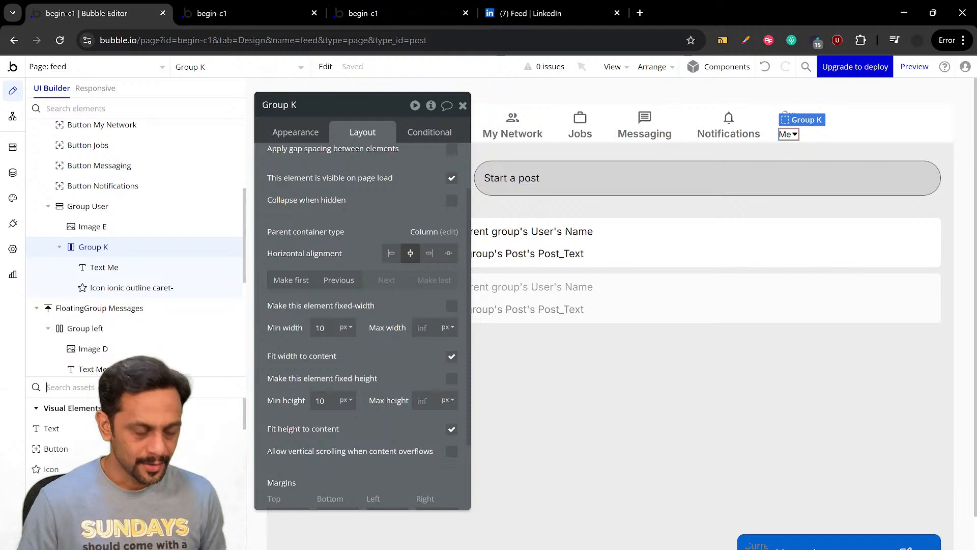
{"action": "type", "text": "focu"}
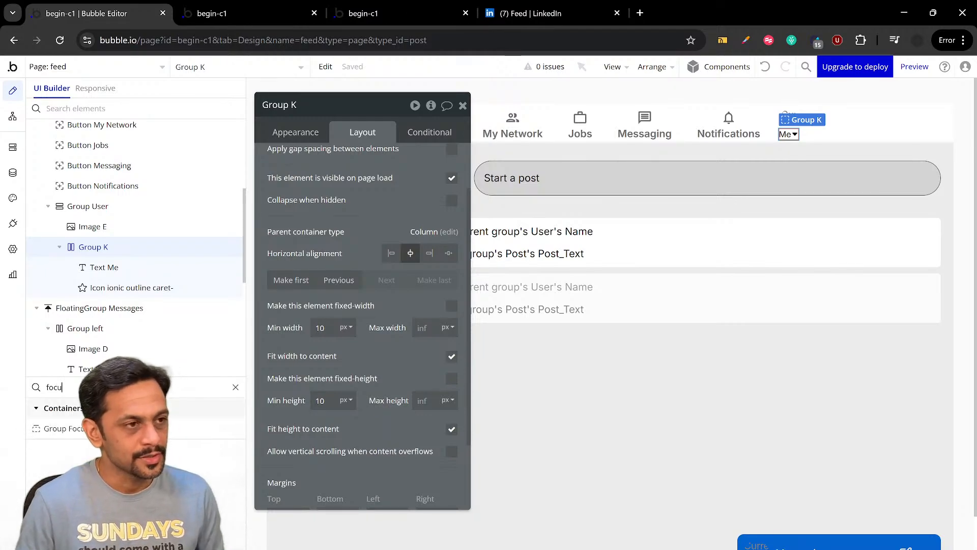
{"action": "left_click", "coordinate": [59, 428]}
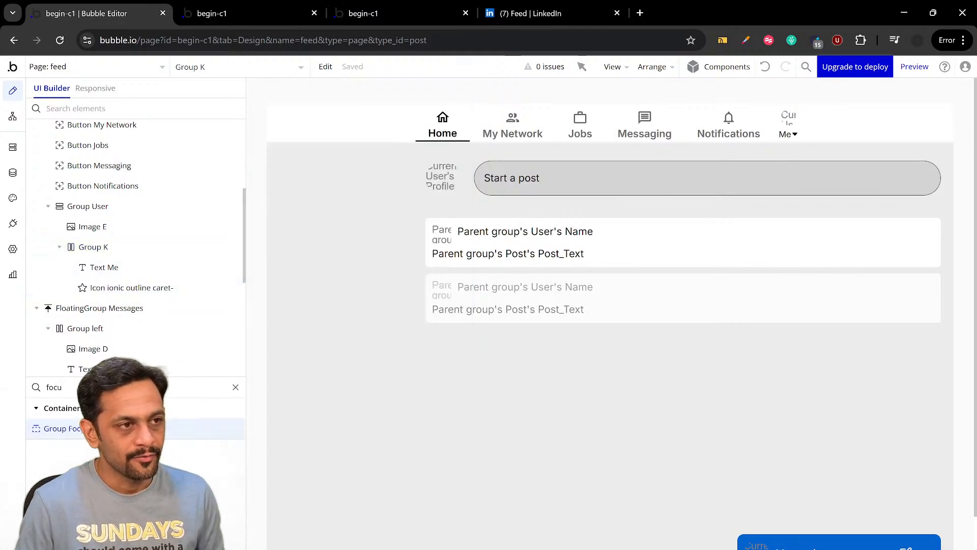
{"action": "left_click", "coordinate": [326, 167]}
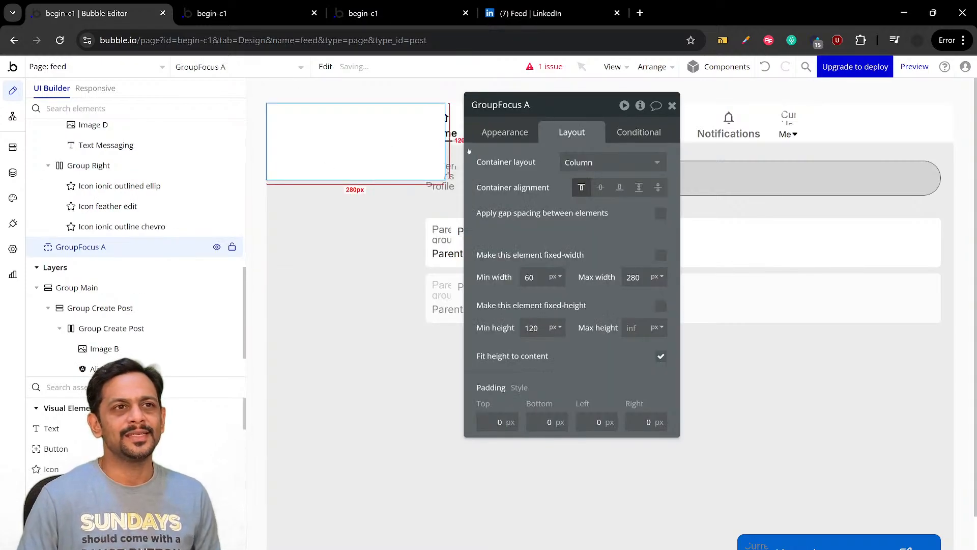
Set the header's Group User, which holds the "Me" text and caret, as the reference element of the new focus group
{"action": "left_click", "coordinate": [503, 132]}
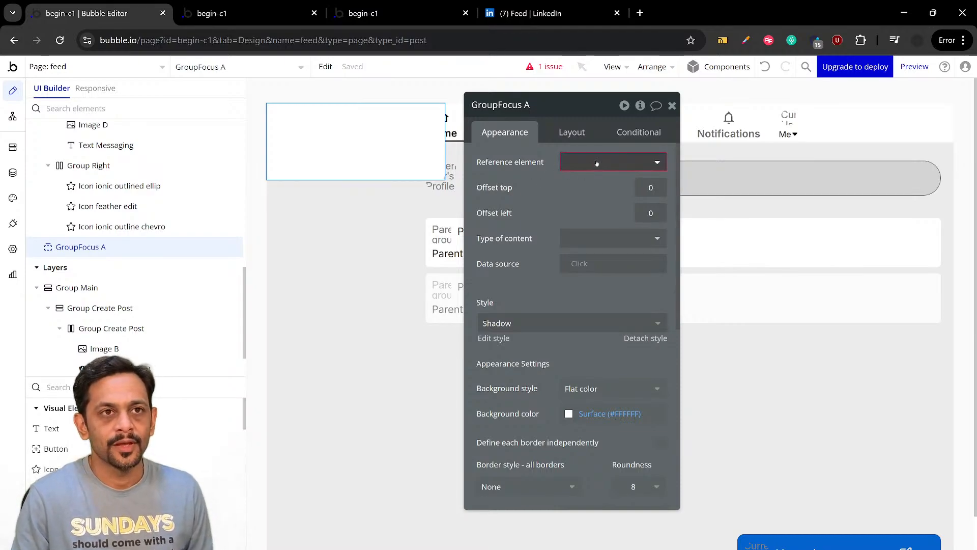
{"action": "left_click", "coordinate": [779, 127]}
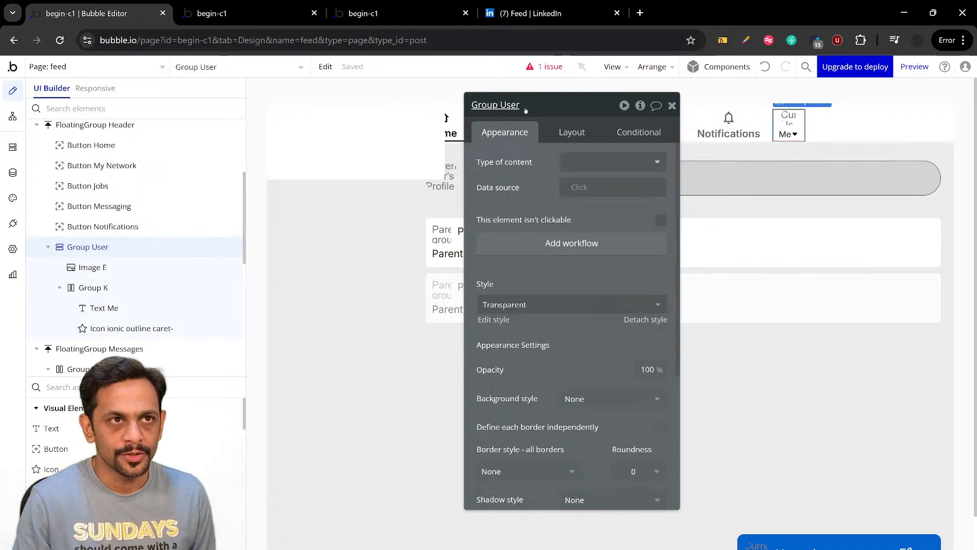
{"action": "left_click", "coordinate": [391, 128]}
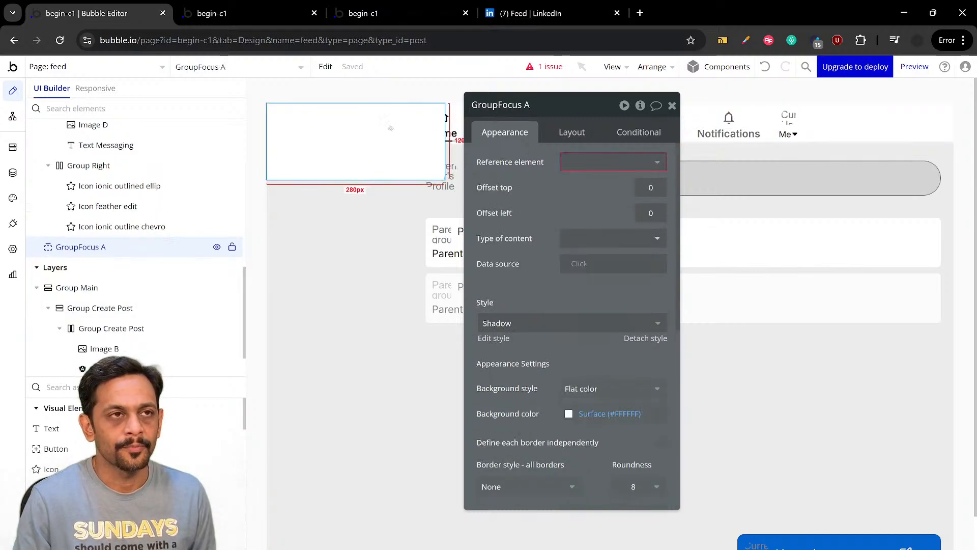
{"action": "left_click", "coordinate": [570, 163]}
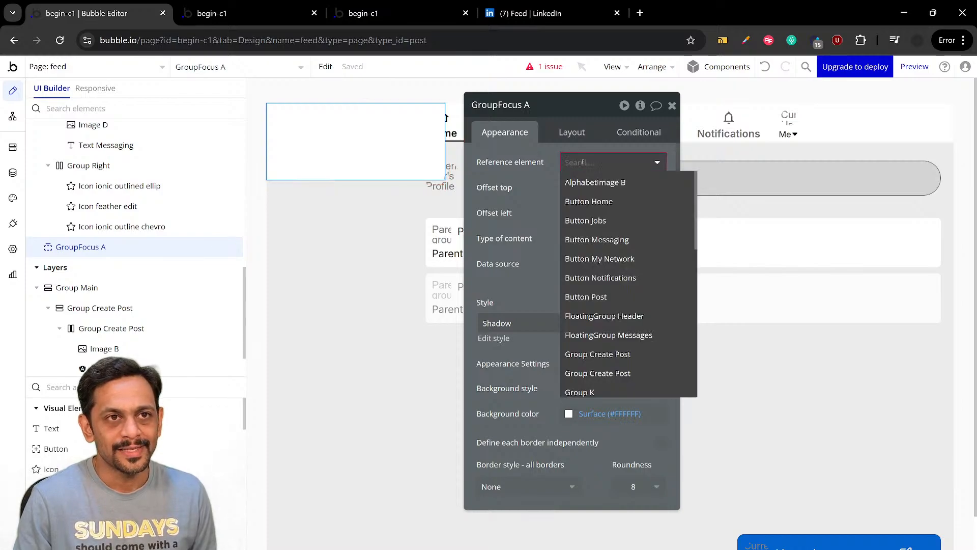
{"action": "type", "text": "user"}
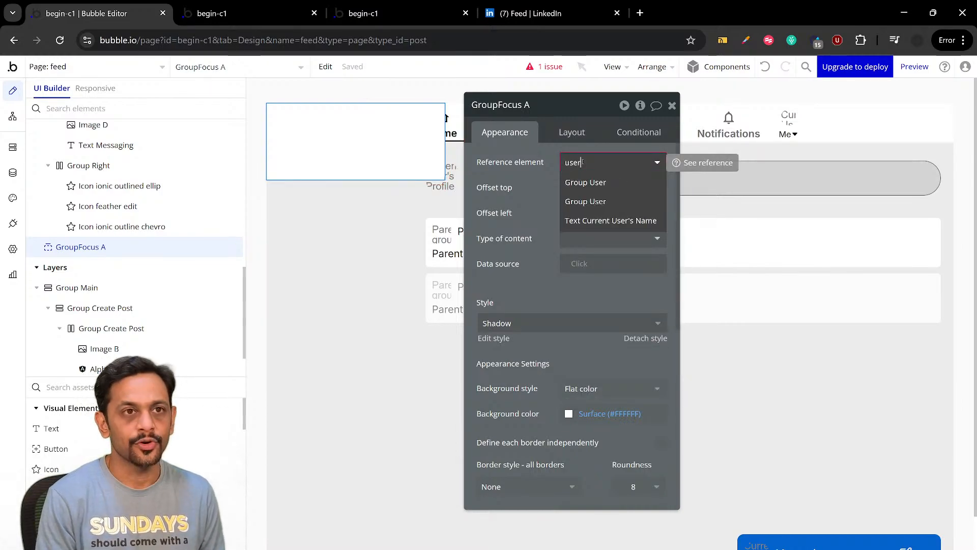
{"action": "left_click", "coordinate": [592, 201]}
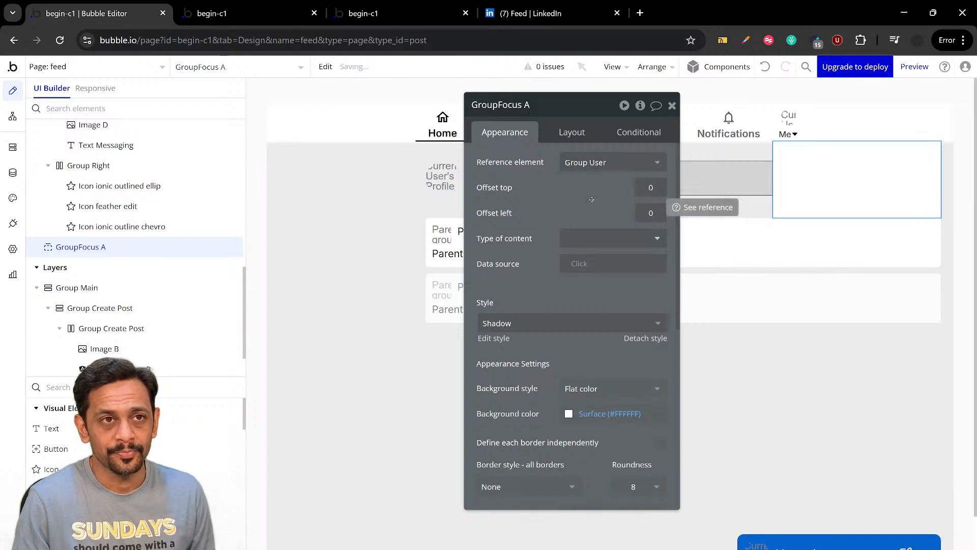
{"action": "left_click_drag", "start_coordinate": [592, 199], "coordinate": [490, 218]}
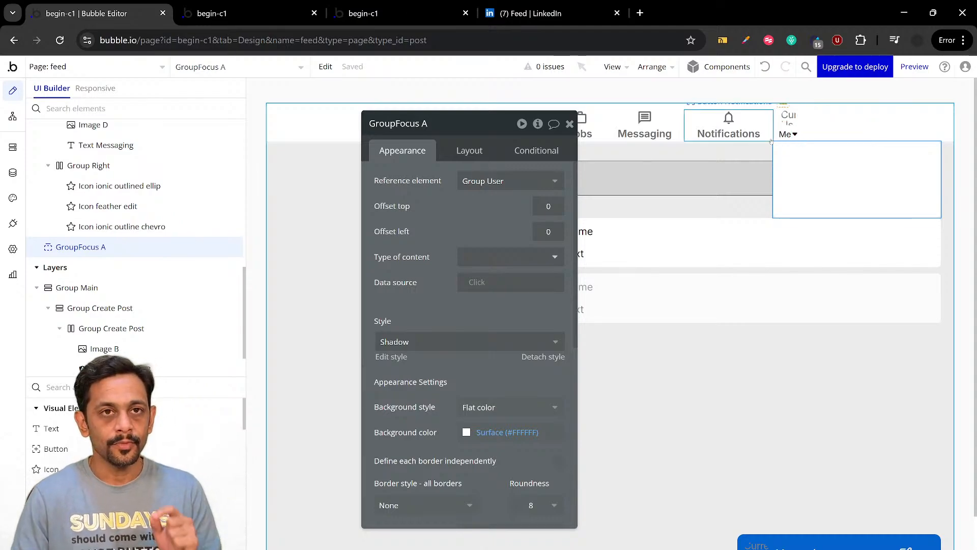
Switch to LinkedIn, examine how its "Me" dropdown is positioned, and return to the Bubble editor
{"action": "left_click", "coordinate": [548, 13]}
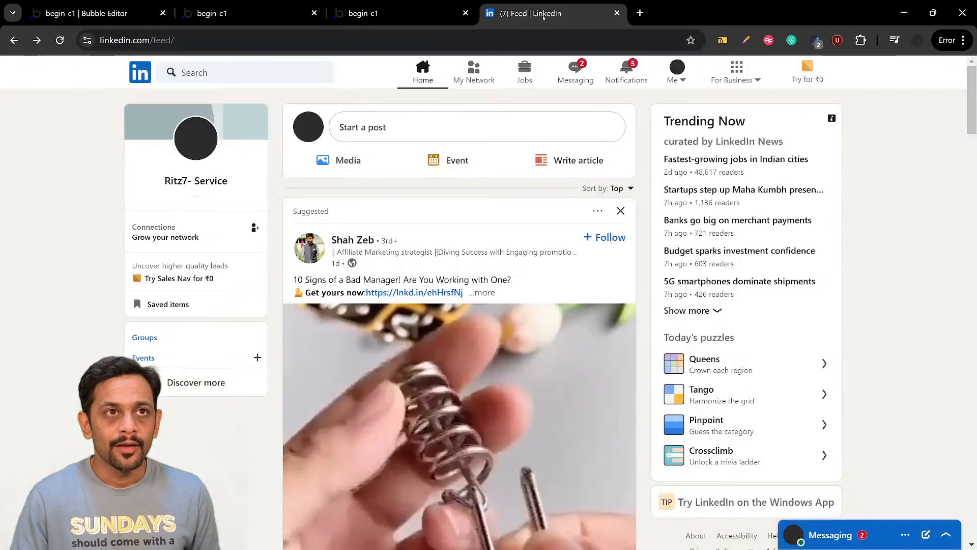
{"action": "left_click", "coordinate": [684, 80]}
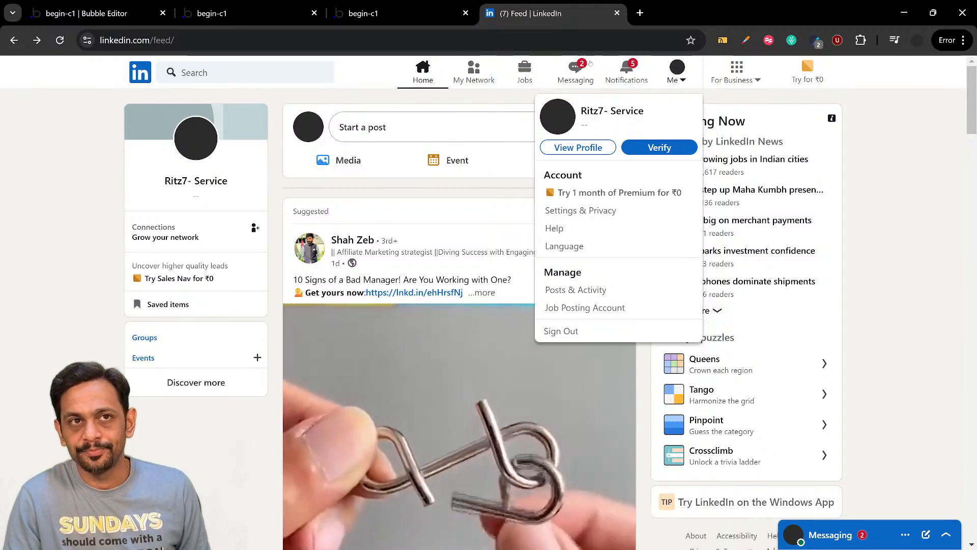
{"action": "left_click", "coordinate": [137, 9]}
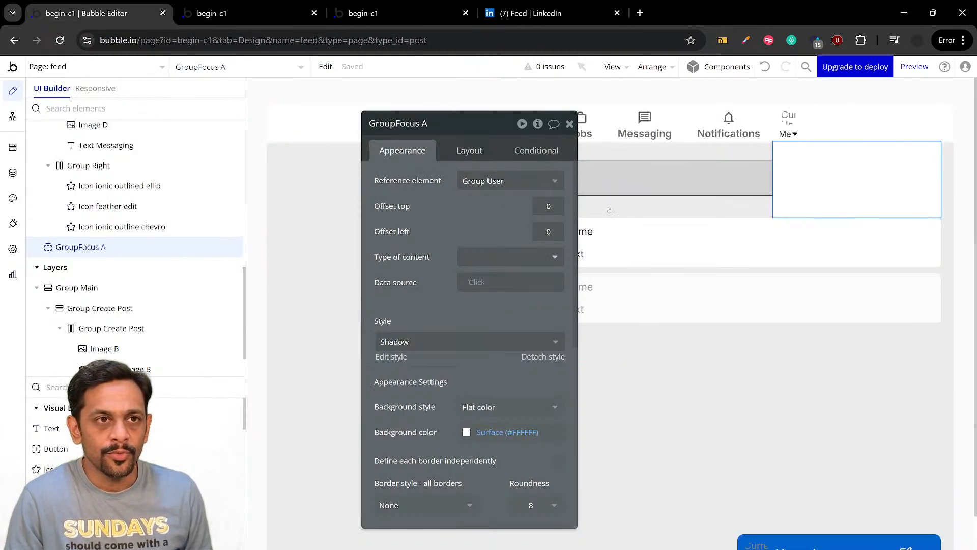
Make the focus group fixed-width at 280 px
{"action": "left_click", "coordinate": [460, 149]}
{"action": "left_click_drag", "start_coordinate": [457, 215], "coordinate": [413, 178]}
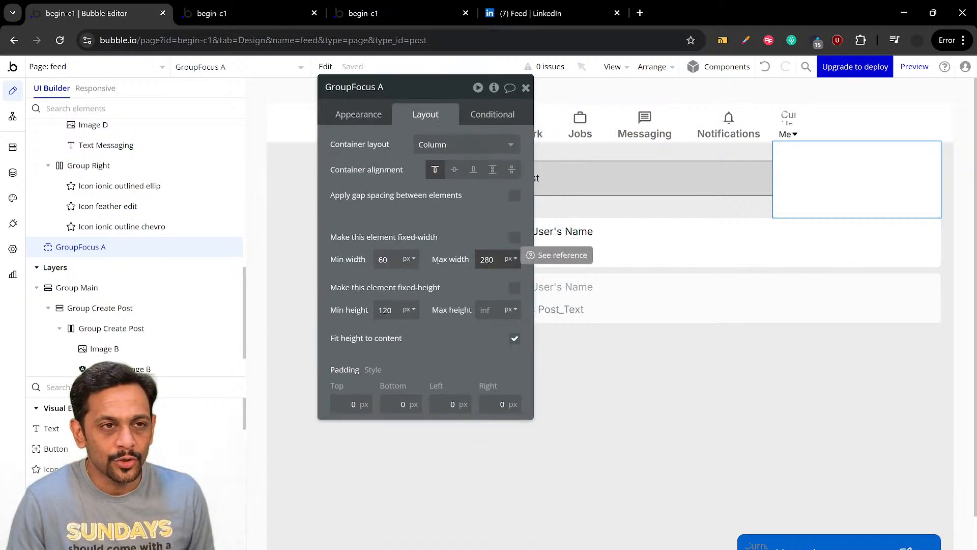
{"action": "double_click", "coordinate": [386, 260]}
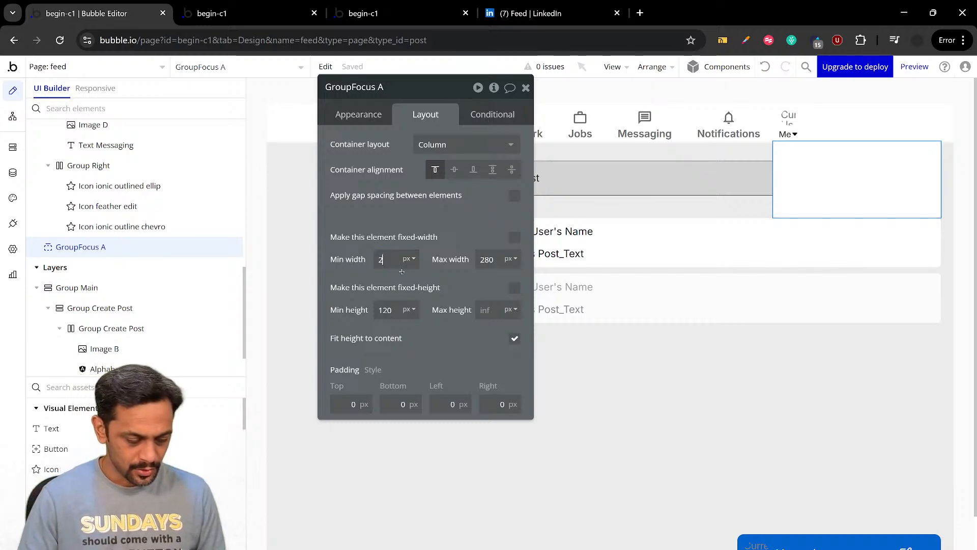
{"action": "left_click", "coordinate": [514, 238]}
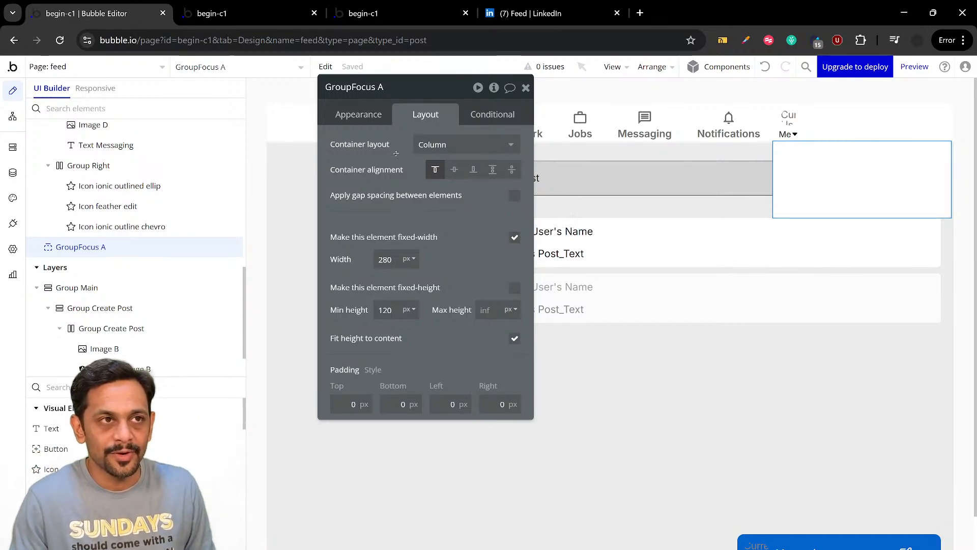
Set the focus group's left offset to -230 so its right edge lines up with Group User in the header
{"action": "left_click", "coordinate": [376, 114]}
{"action": "left_click", "coordinate": [504, 195]}
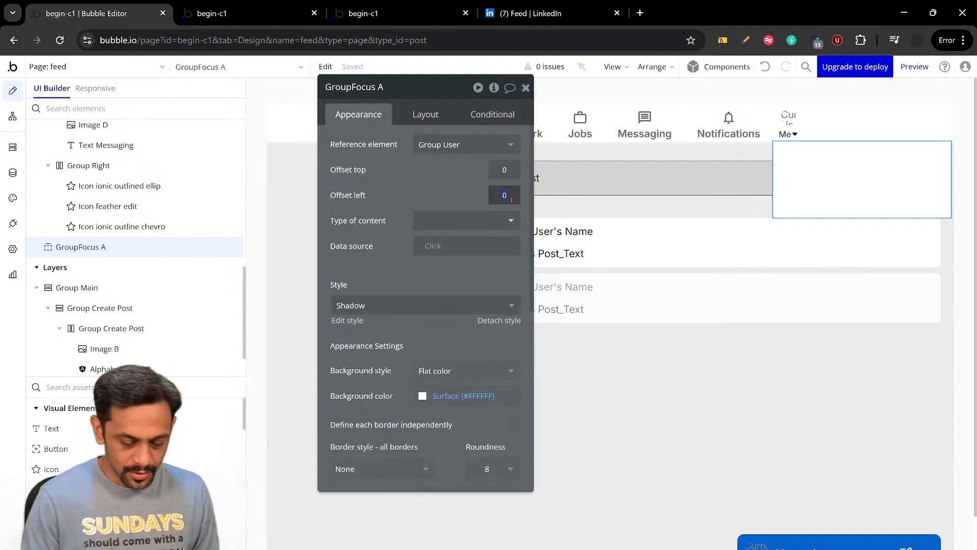
{"action": "type", "text": "-200"}
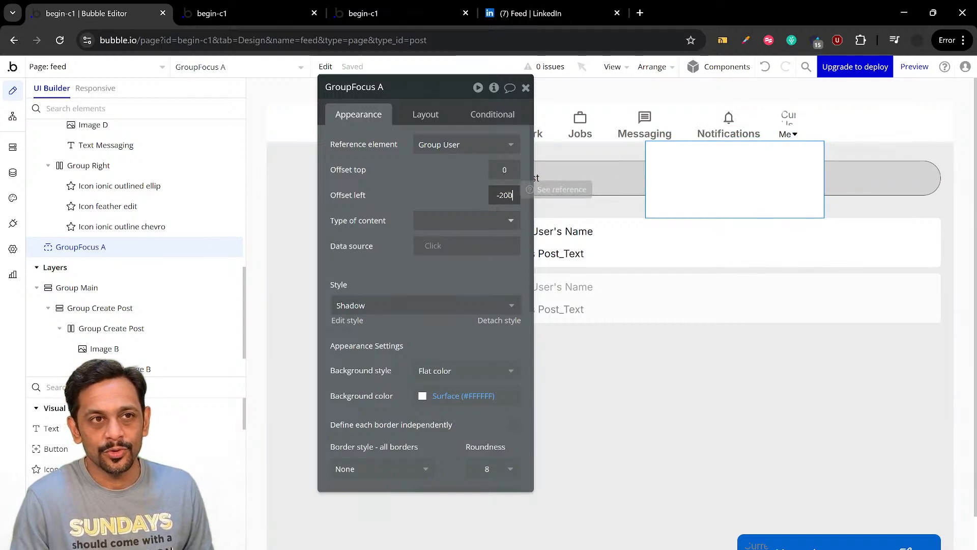
{"action": "left_click", "coordinate": [508, 196]}
{"action": "type", "text": "2"}
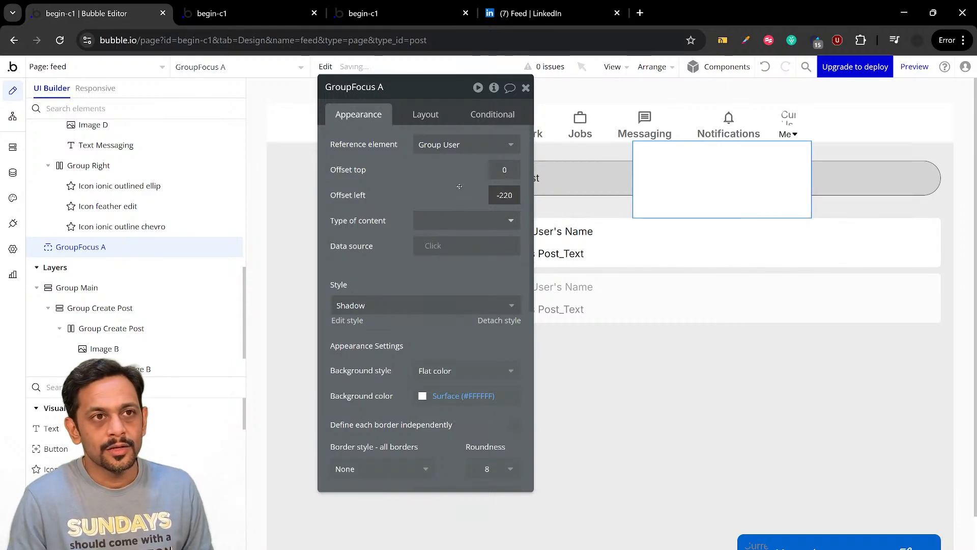
{"action": "left_click", "coordinate": [802, 131]}
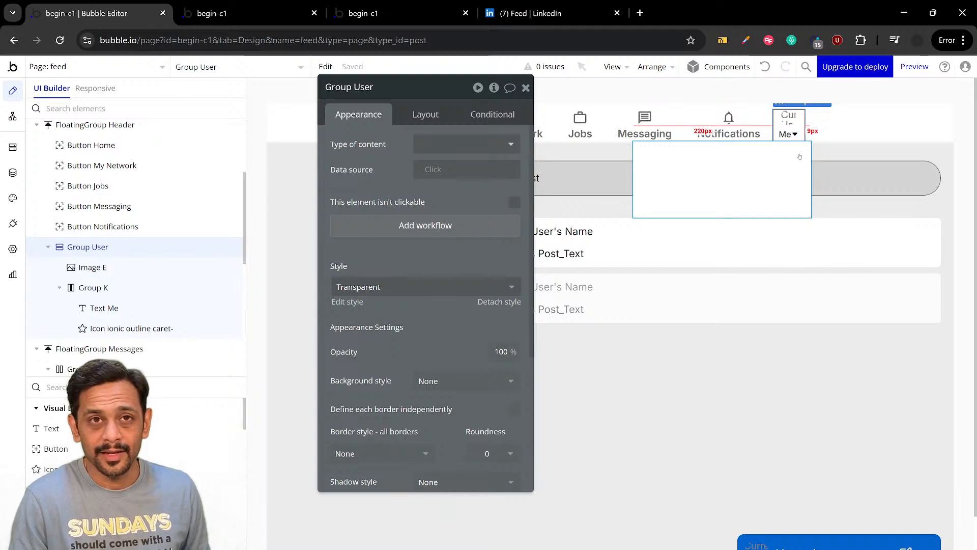
{"action": "left_click", "coordinate": [681, 173]}
{"action": "left_click", "coordinate": [508, 195]}
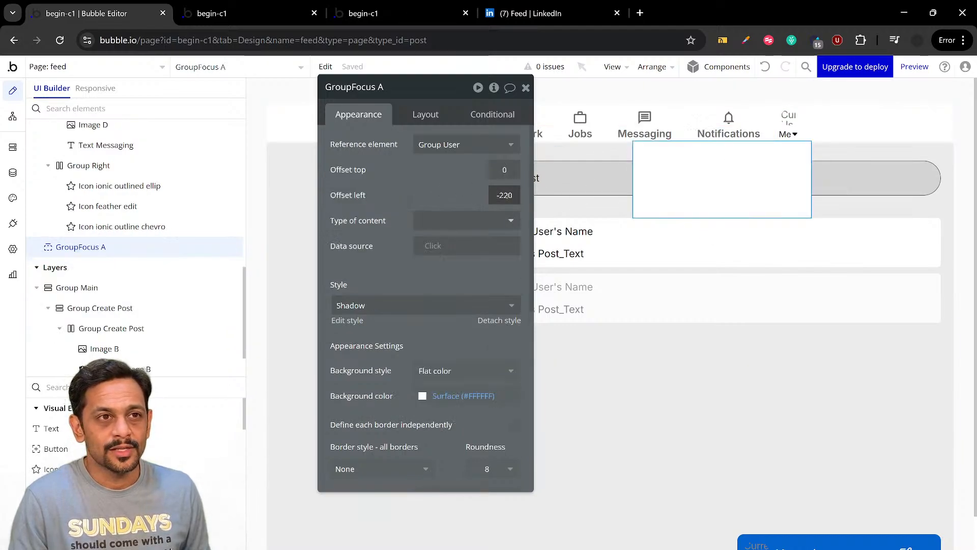
{"action": "key", "text": "BackSpace"}
{"action": "type", "text": "3"}
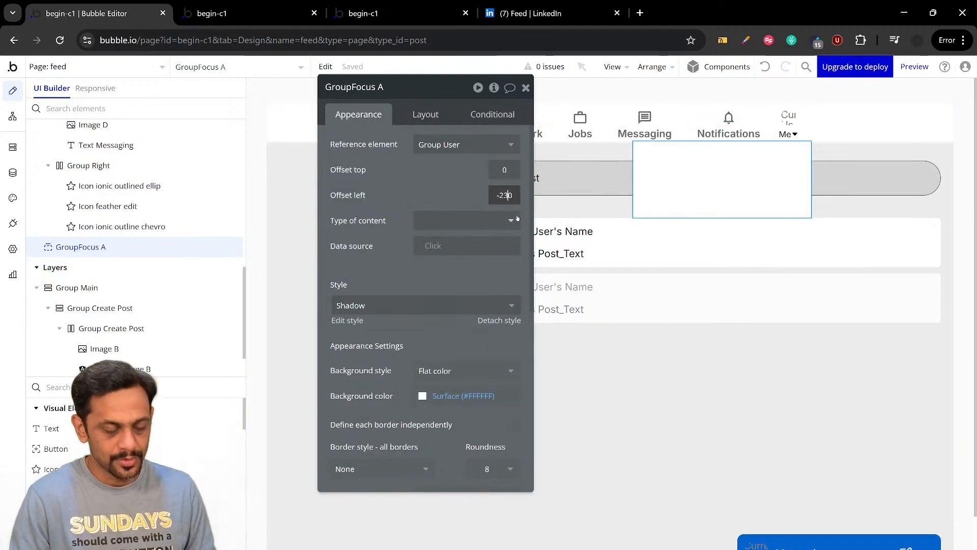
{"action": "left_click", "coordinate": [801, 128]}
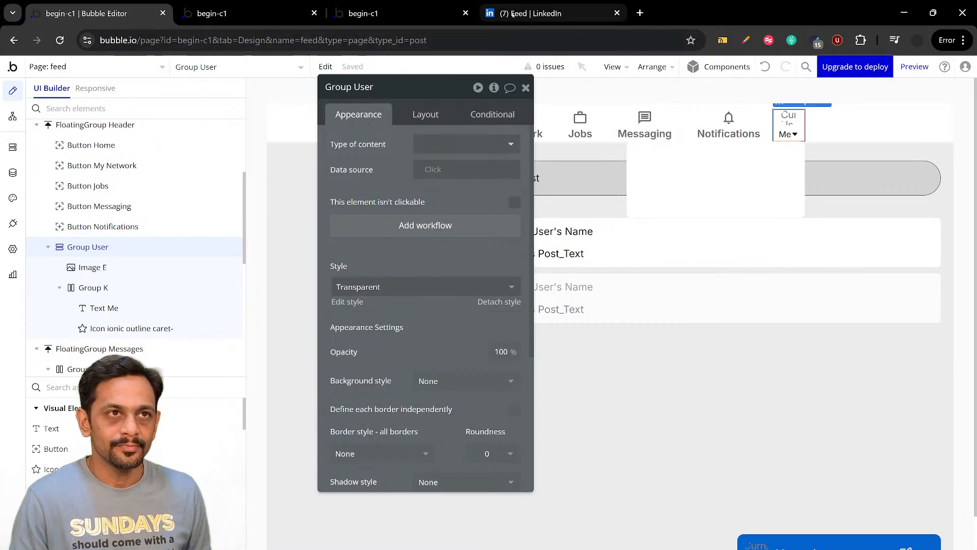
Compare the focus group's alignment and corners with LinkedIn's open "Me" dropdown, and return to the Bubble editor
{"action": "left_click", "coordinate": [530, 13]}
{"action": "left_click", "coordinate": [683, 81]}
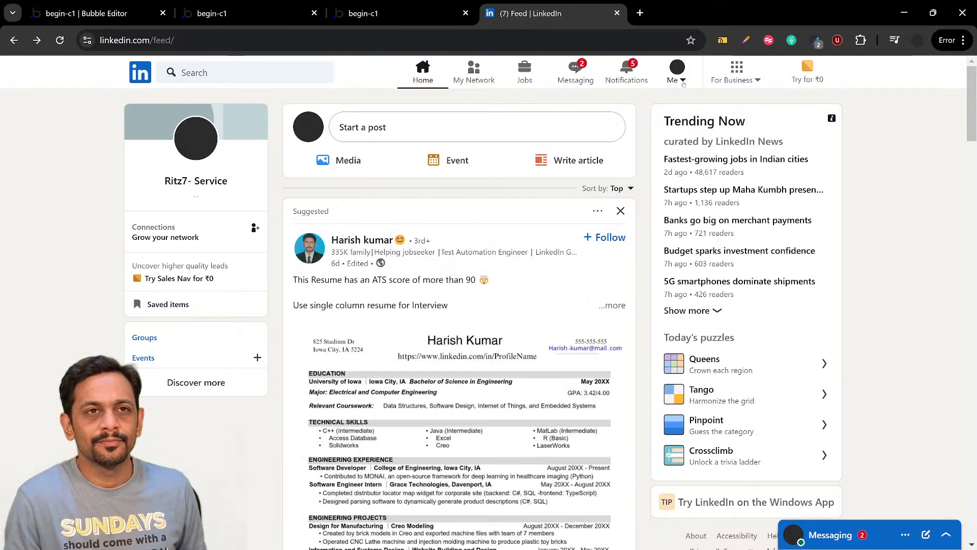
{"action": "left_click", "coordinate": [683, 81]}
{"action": "left_click", "coordinate": [683, 83]}
{"action": "left_click", "coordinate": [684, 83]}
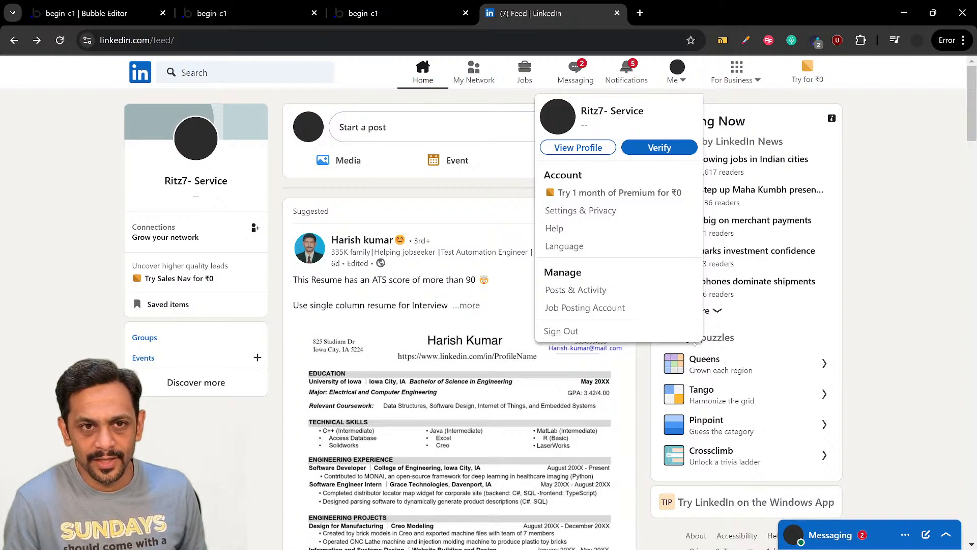
{"action": "left_click", "coordinate": [86, 14]}
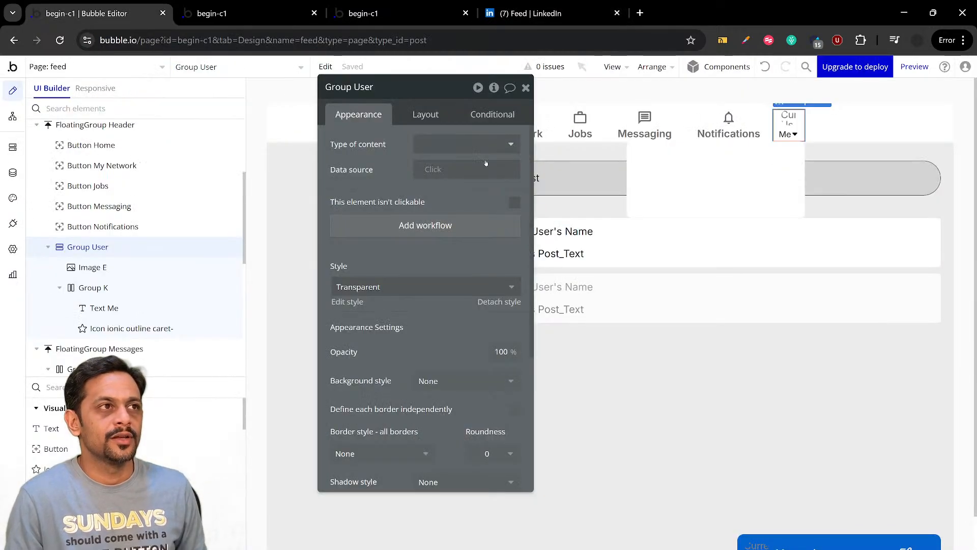
Define the focus group's borders independently, with roundness 10 on the top-left, bottom-right and bottom-left corners
{"action": "left_click", "coordinate": [657, 162]}
{"action": "scroll", "coordinate": [454, 294], "scroll_direction": "down", "scroll_amount": 3}
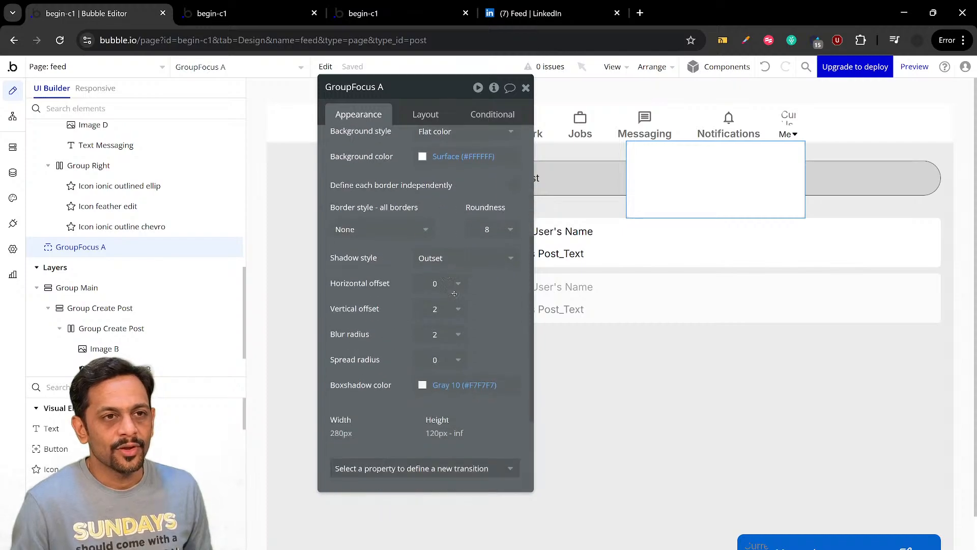
{"action": "left_click", "coordinate": [515, 171]}
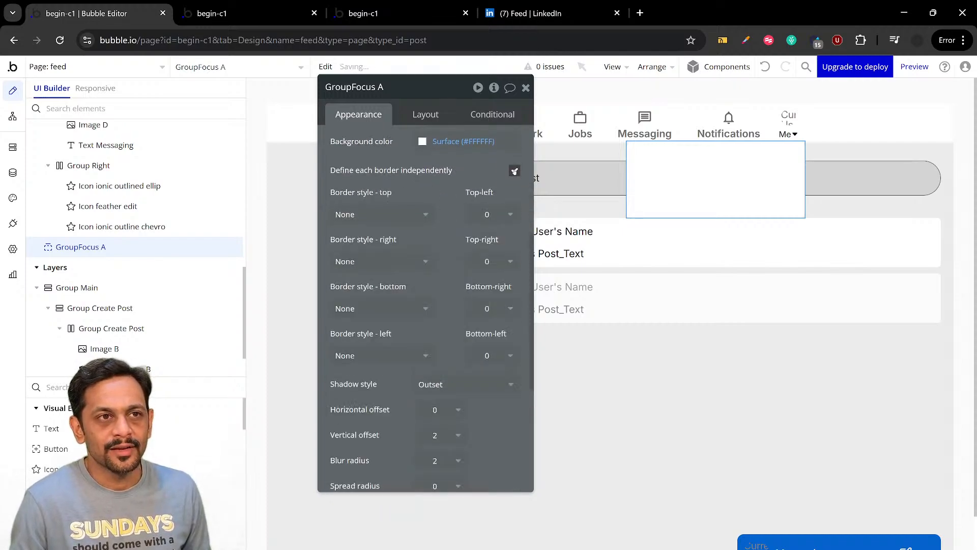
{"action": "left_click", "coordinate": [487, 215]}
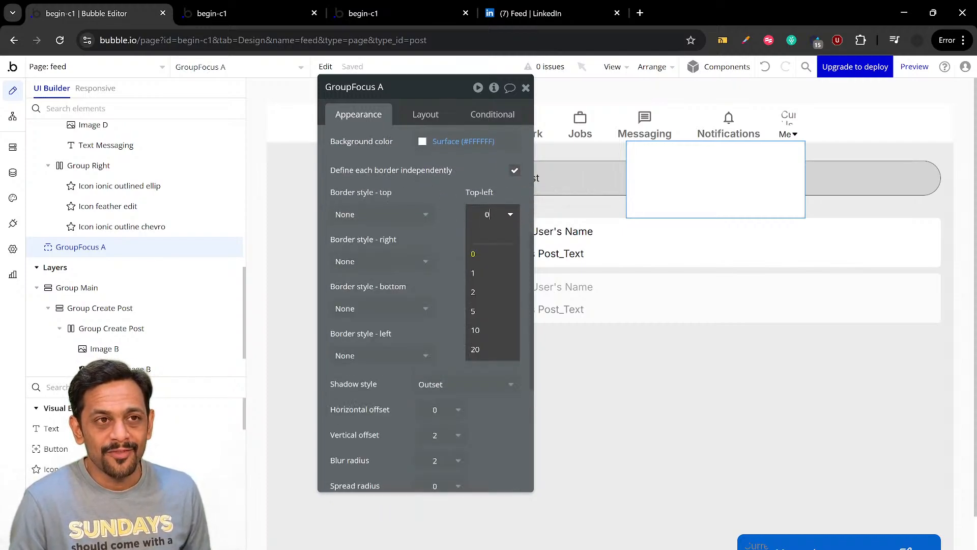
{"action": "left_click", "coordinate": [476, 330]}
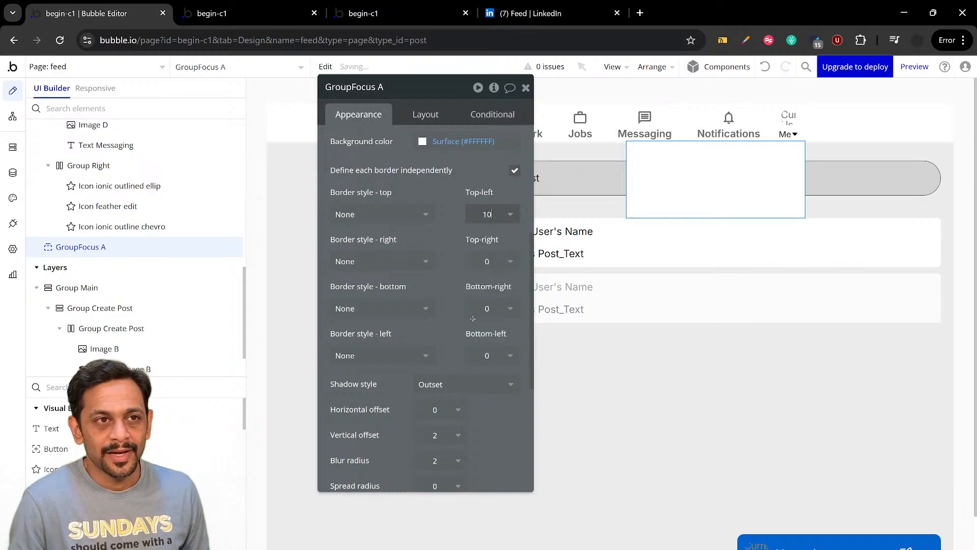
{"action": "left_click", "coordinate": [488, 262]}
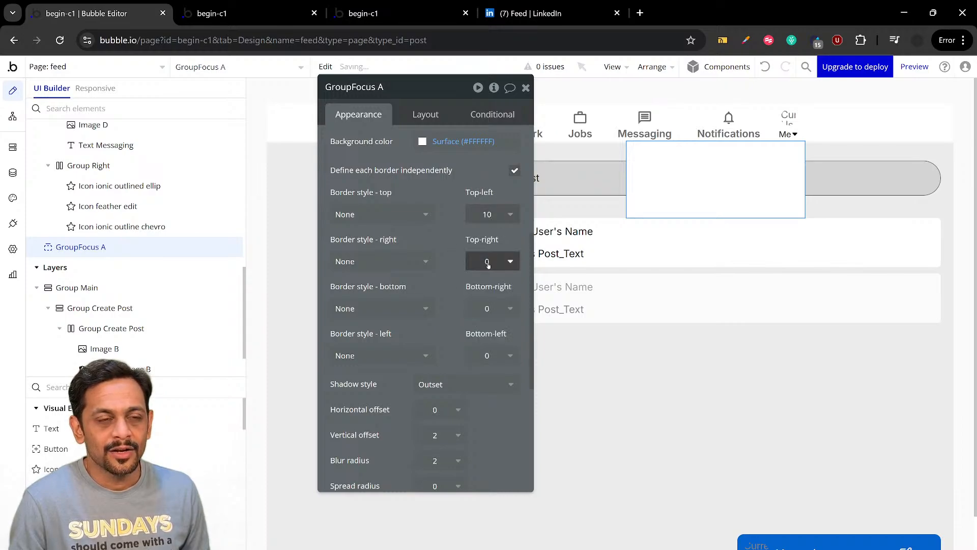
{"action": "left_click", "coordinate": [449, 248]}
{"action": "left_click", "coordinate": [487, 308]}
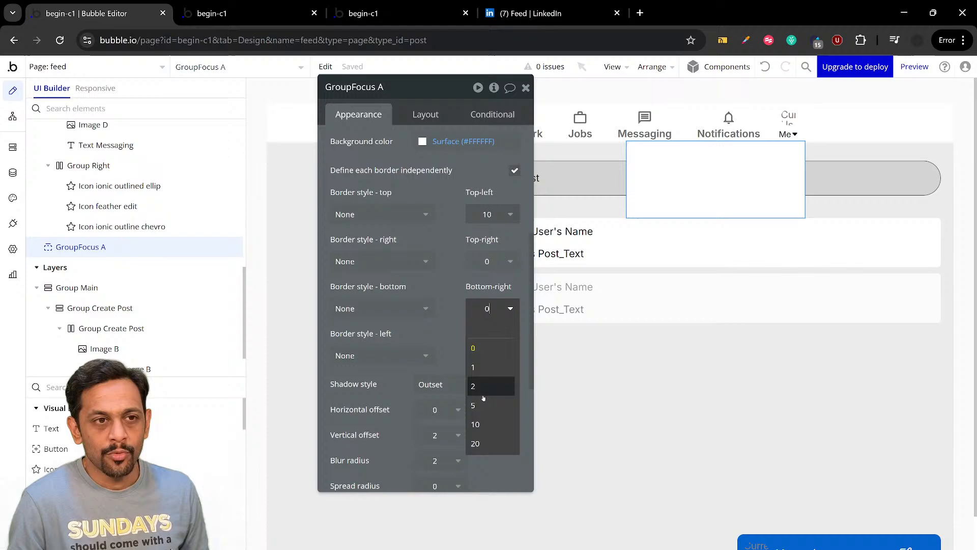
{"action": "left_click", "coordinate": [475, 425]}
{"action": "left_click", "coordinate": [487, 356]}
{"action": "left_click", "coordinate": [479, 471]}
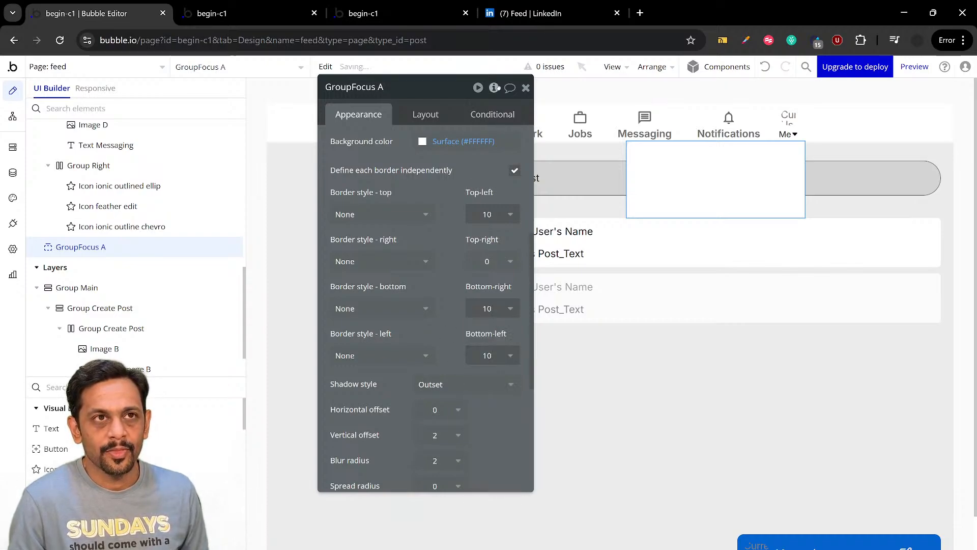
Check the gap above LinkedIn's open "Me" dropdown and set the focus group's top offset to 10 in the Bubble editor
{"action": "left_click", "coordinate": [539, 13]}
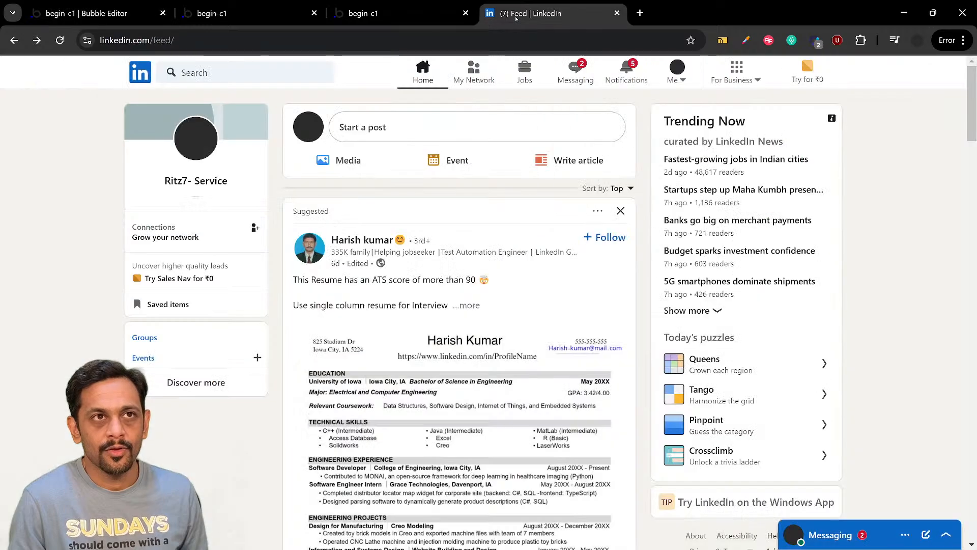
{"action": "left_click", "coordinate": [685, 80]}
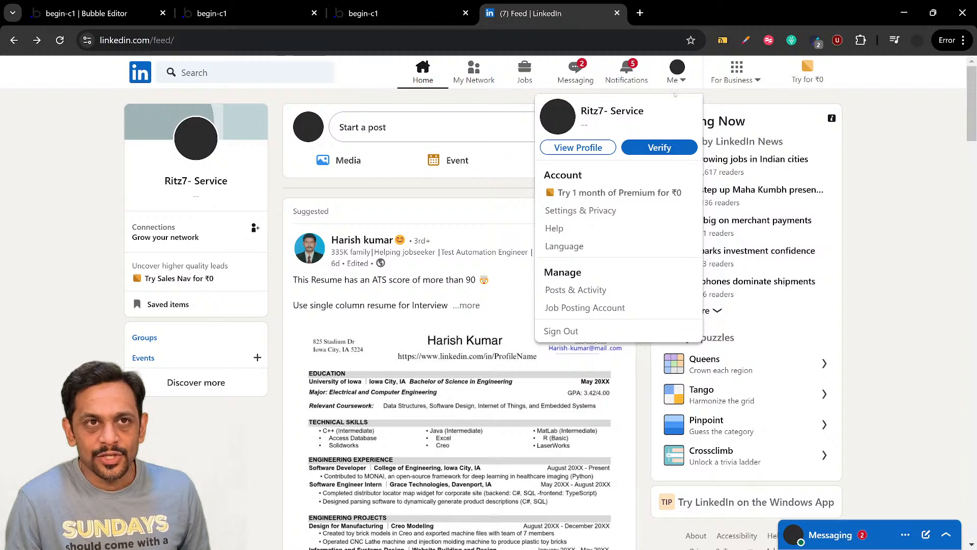
{"action": "left_click", "coordinate": [117, 14]}
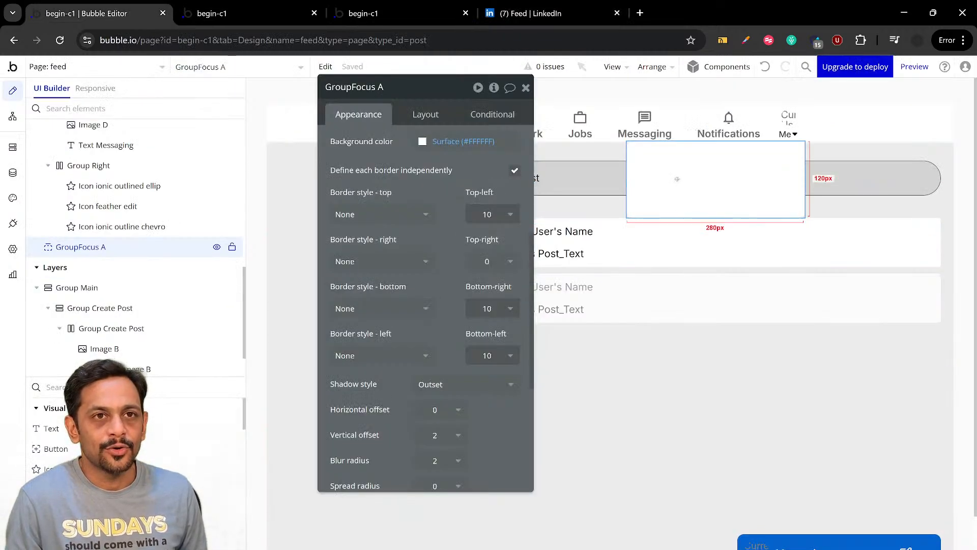
{"action": "scroll", "coordinate": [456, 207], "scroll_direction": "up", "scroll_amount": 5}
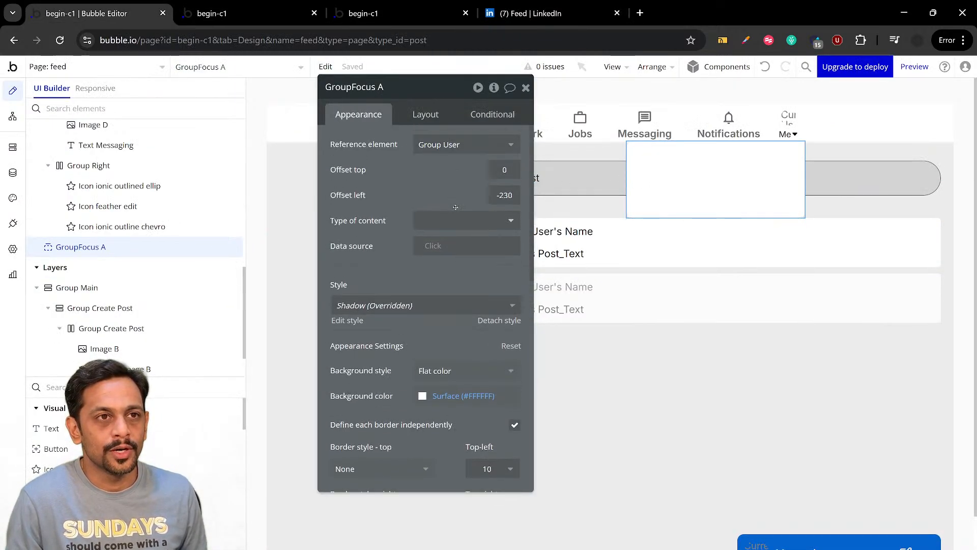
{"action": "left_click", "coordinate": [496, 170]}
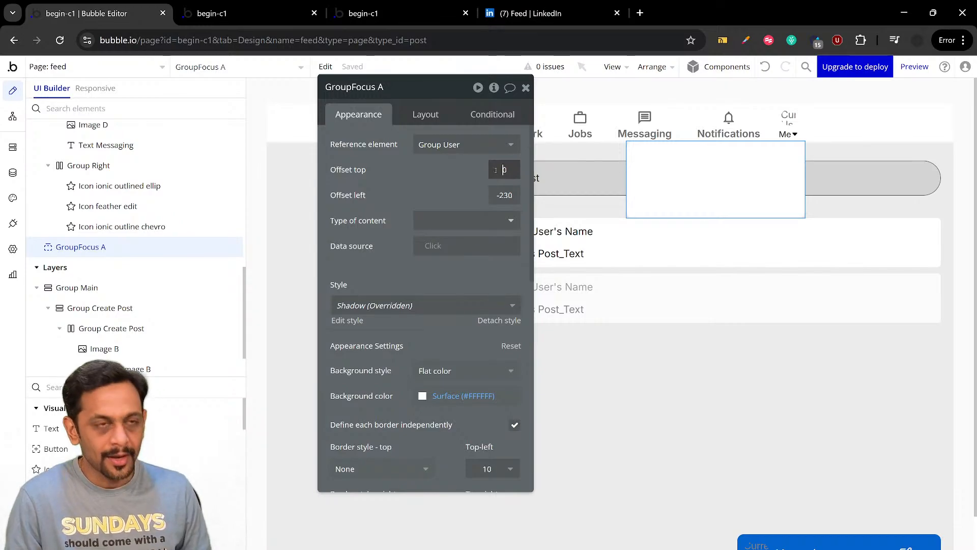
{"action": "type", "text": "1"}
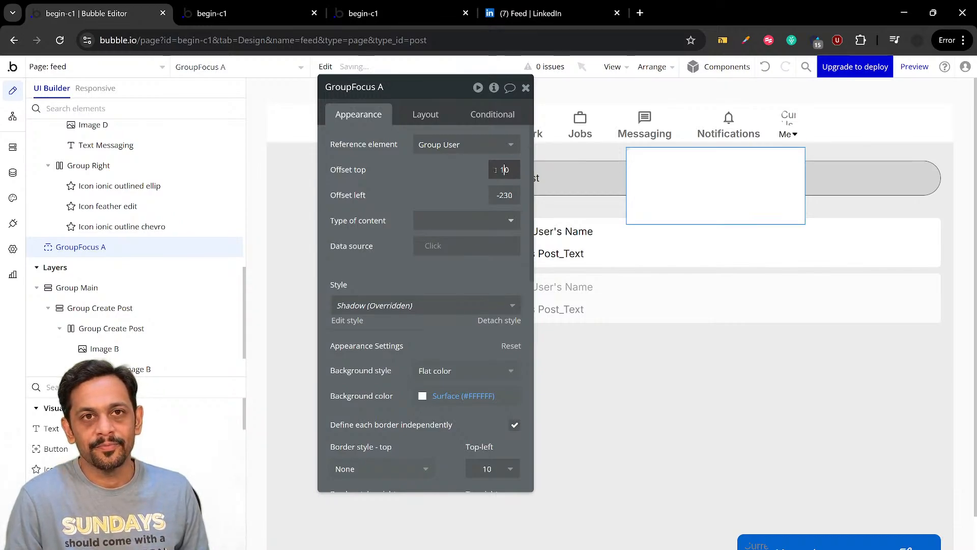
{"action": "left_click", "coordinate": [454, 178]}
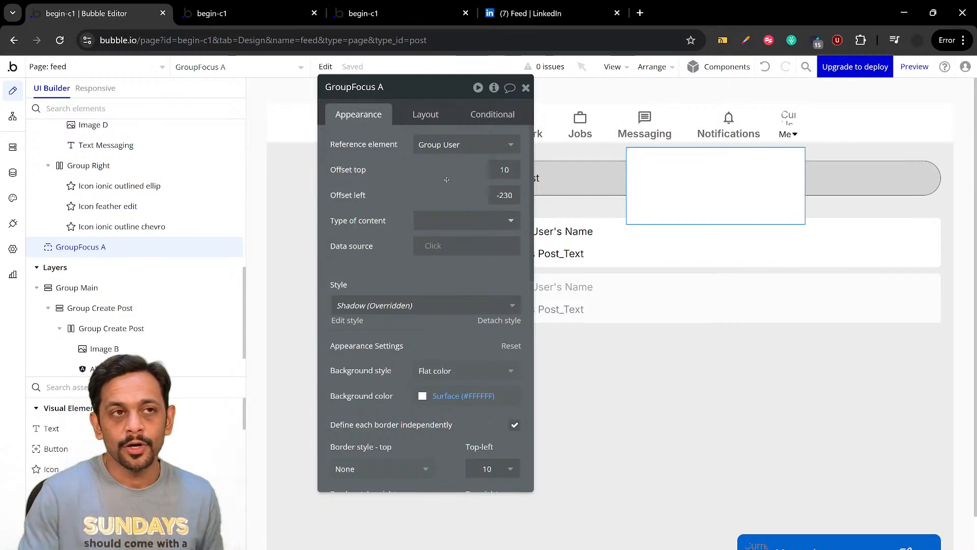
Add a workflow to the header's Group User that toggles GroupFocus A when the group is clicked
{"action": "left_click", "coordinate": [776, 123]}
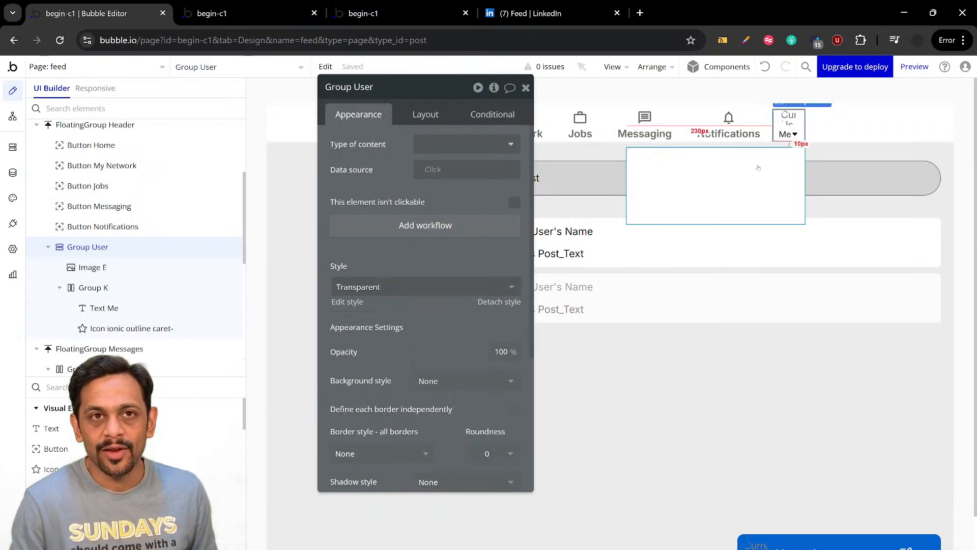
{"action": "left_click", "coordinate": [440, 230]}
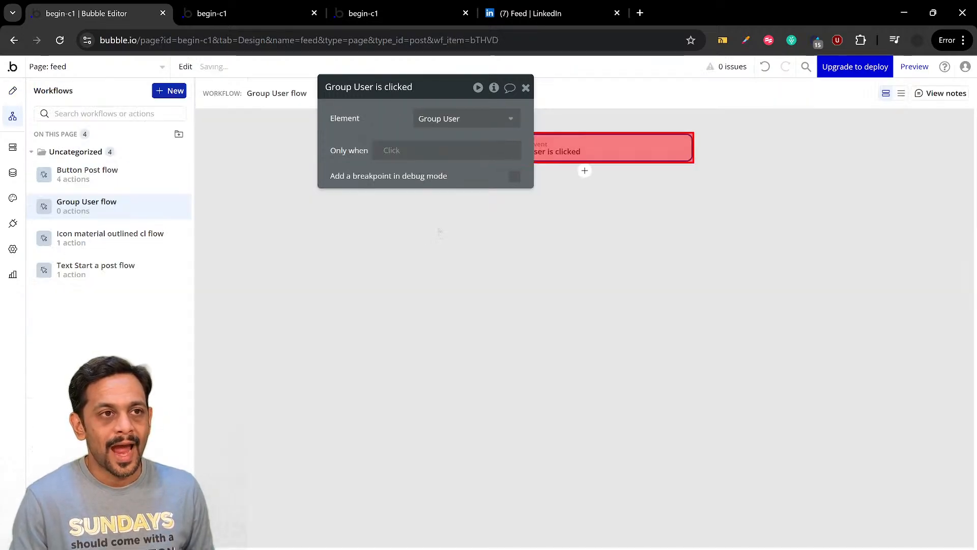
{"action": "left_click_drag", "start_coordinate": [472, 172], "coordinate": [336, 190]}
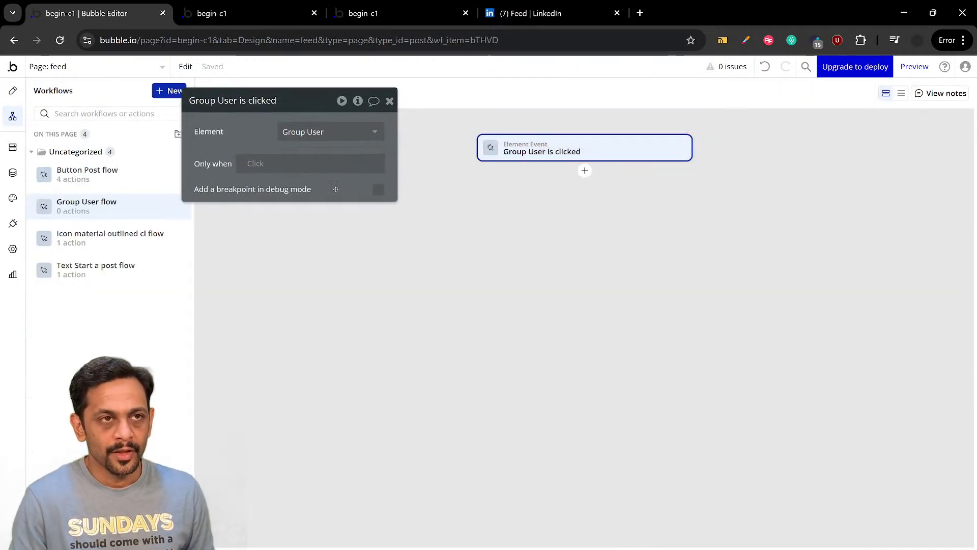
{"action": "left_click", "coordinate": [584, 171]}
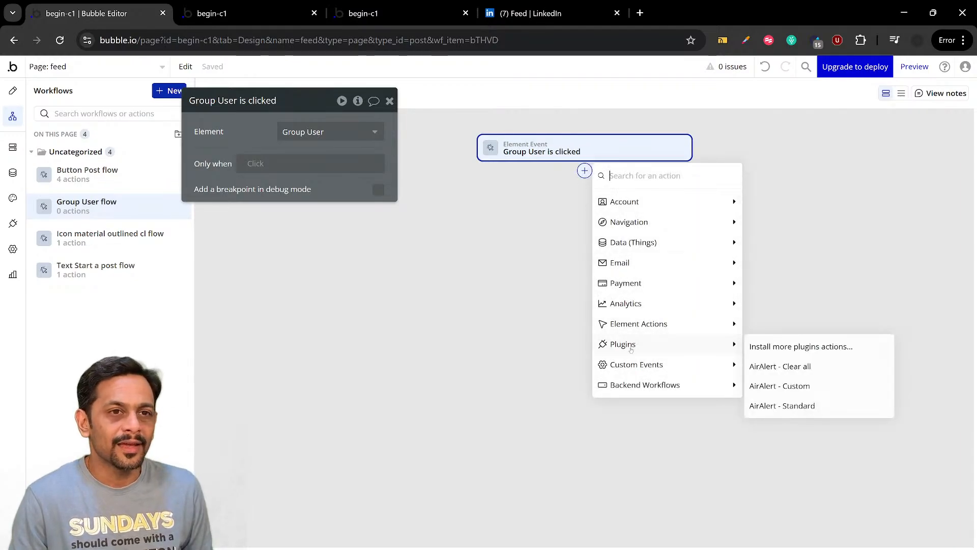
{"action": "mouse_move", "coordinate": [633, 327]}
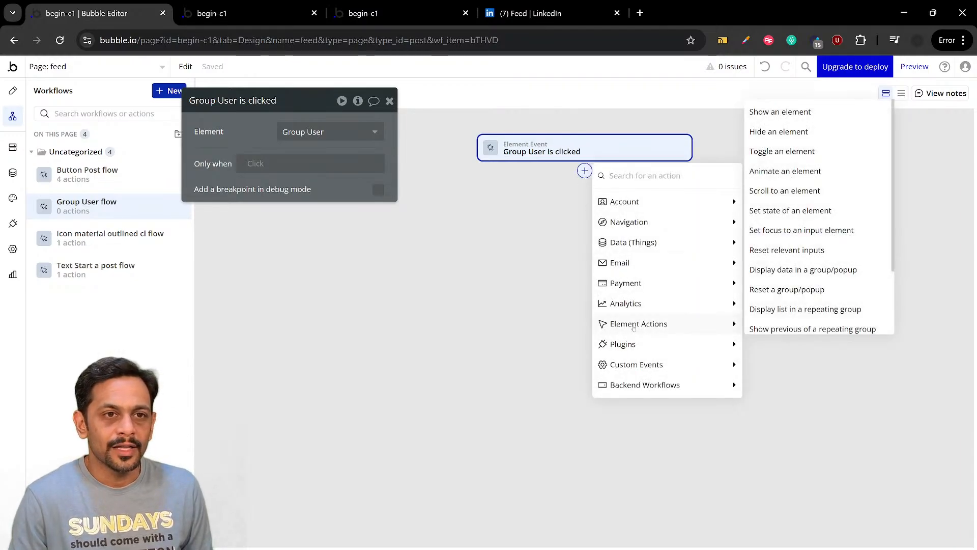
{"action": "left_click", "coordinate": [783, 152]}
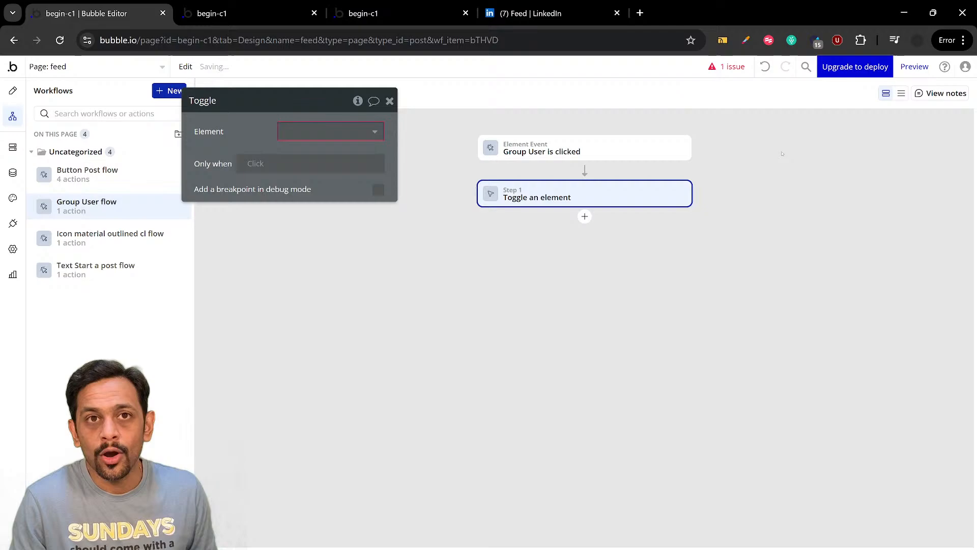
{"action": "left_click", "coordinate": [338, 135]}
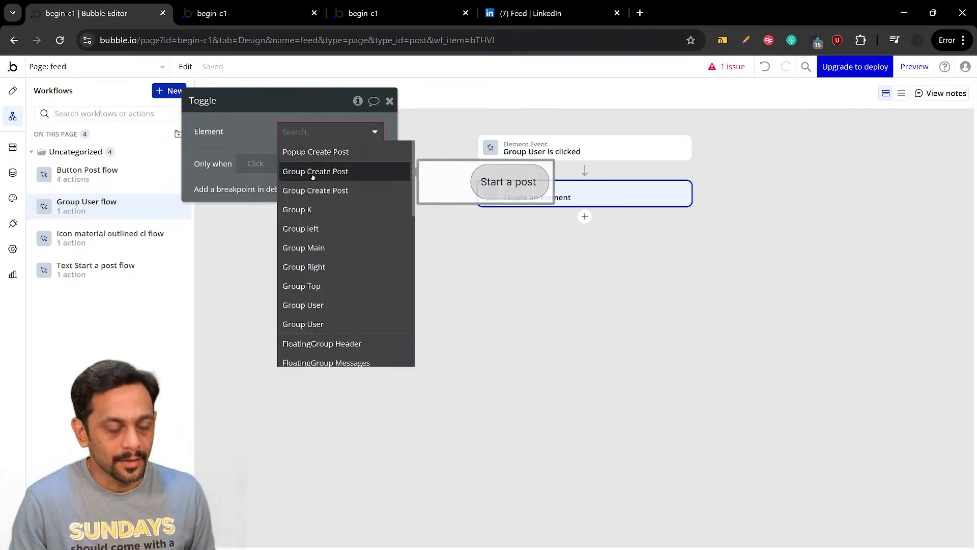
{"action": "type", "text": "focu"}
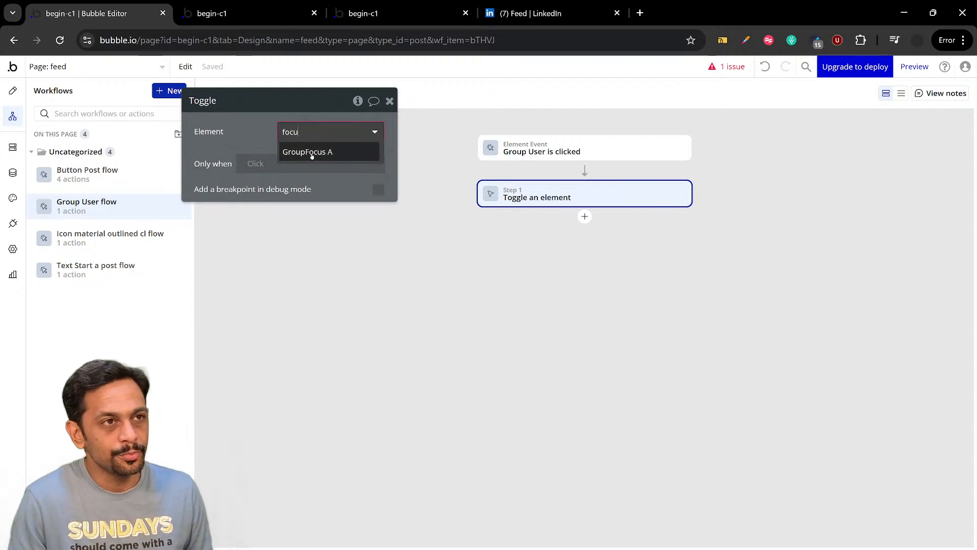
{"action": "left_click", "coordinate": [311, 153]}
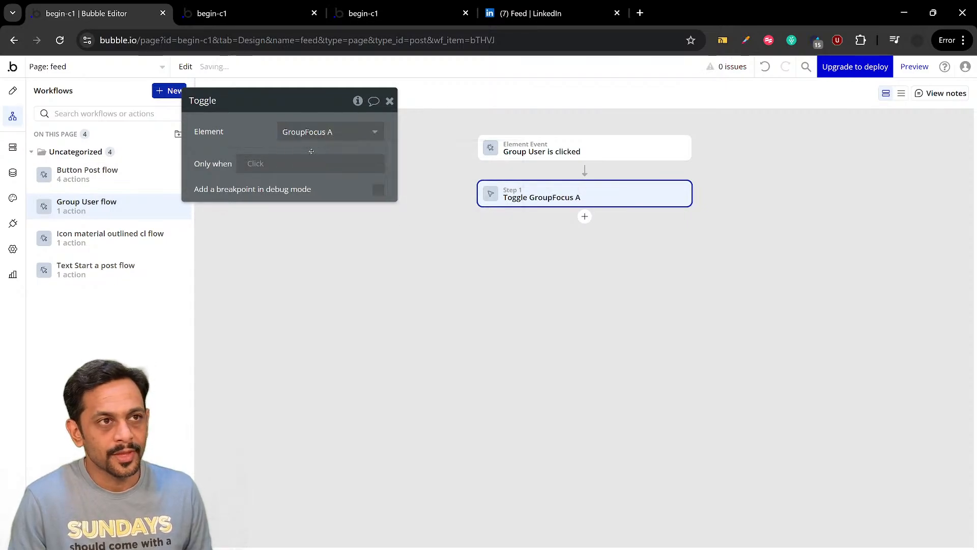
{"action": "left_click", "coordinate": [390, 101]}
Refresh the feed preview, test toggling the "Me" dropdown against LinkedIn's behavior, and return to the Bubble editor
{"action": "left_click", "coordinate": [252, 14]}
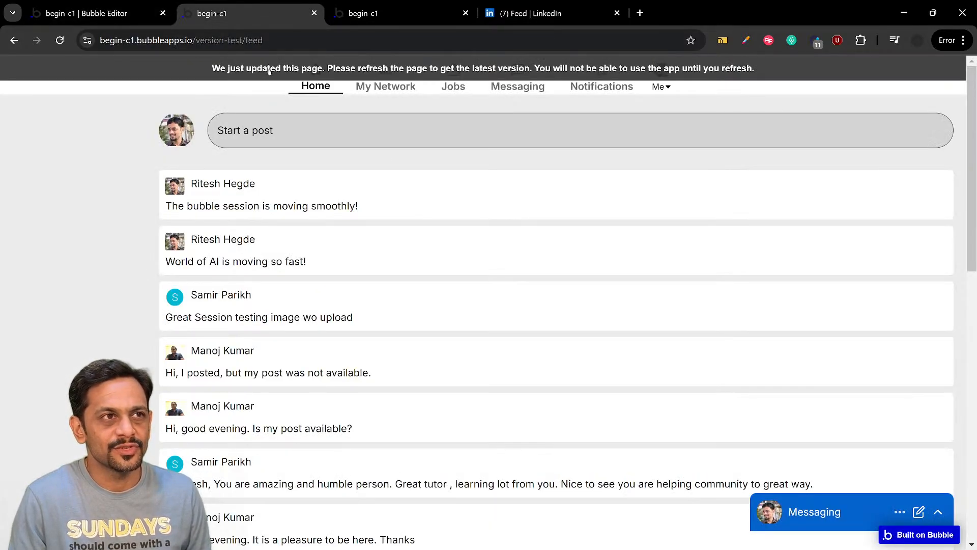
{"action": "key", "text": "F5"}
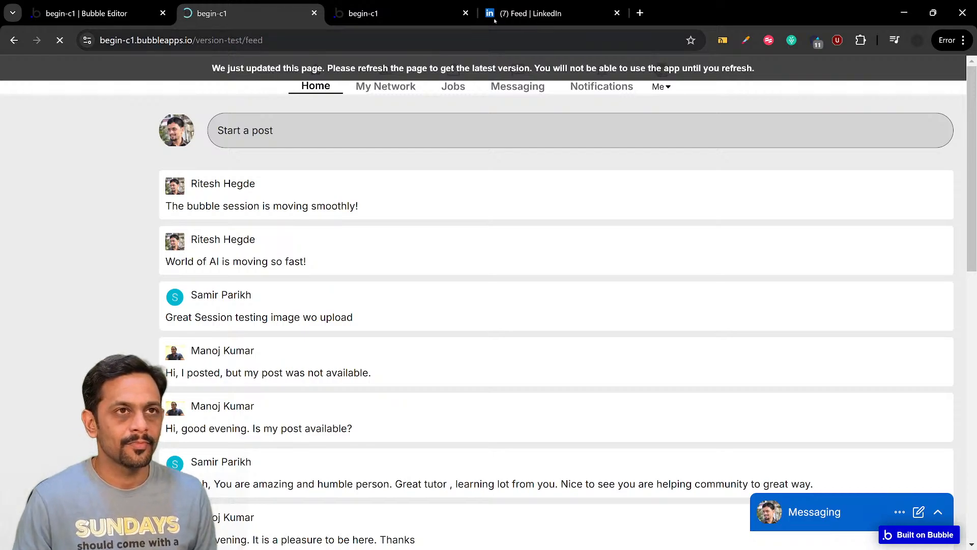
{"action": "left_click", "coordinate": [535, 13]}
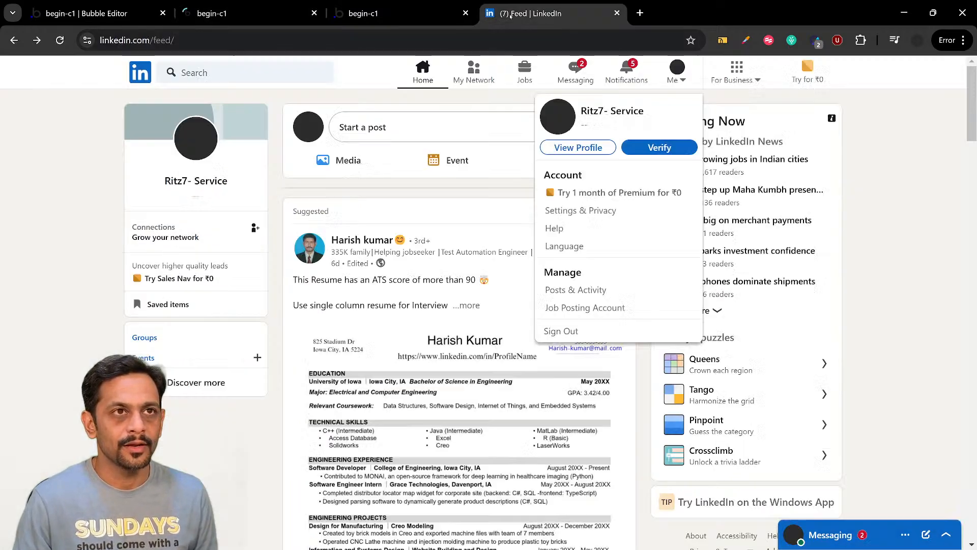
{"action": "left_click", "coordinate": [682, 83]}
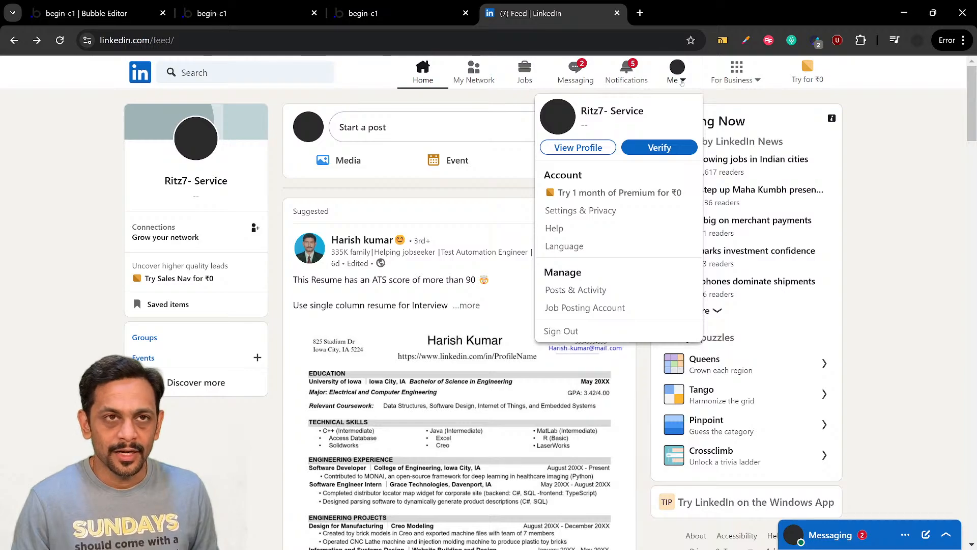
{"action": "left_click", "coordinate": [682, 83]}
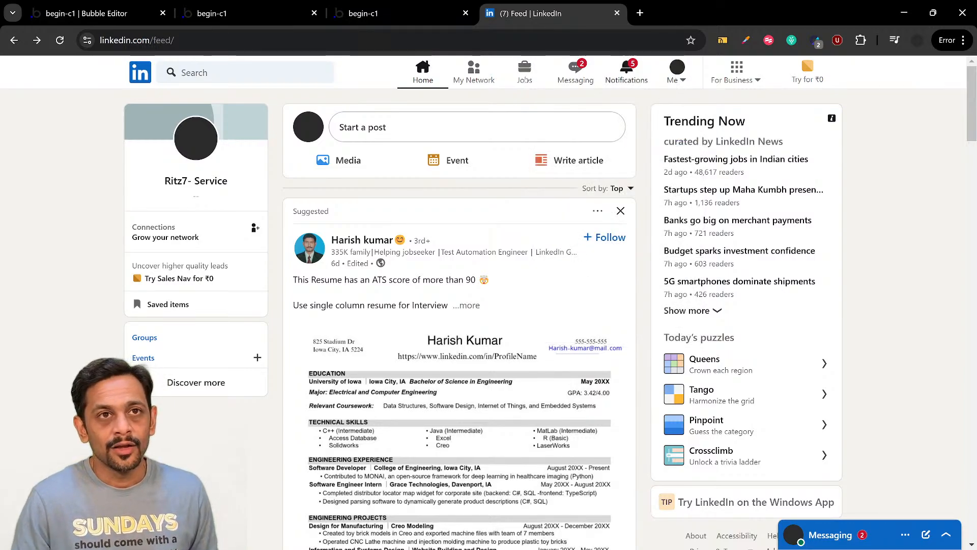
{"action": "left_click", "coordinate": [229, 13]}
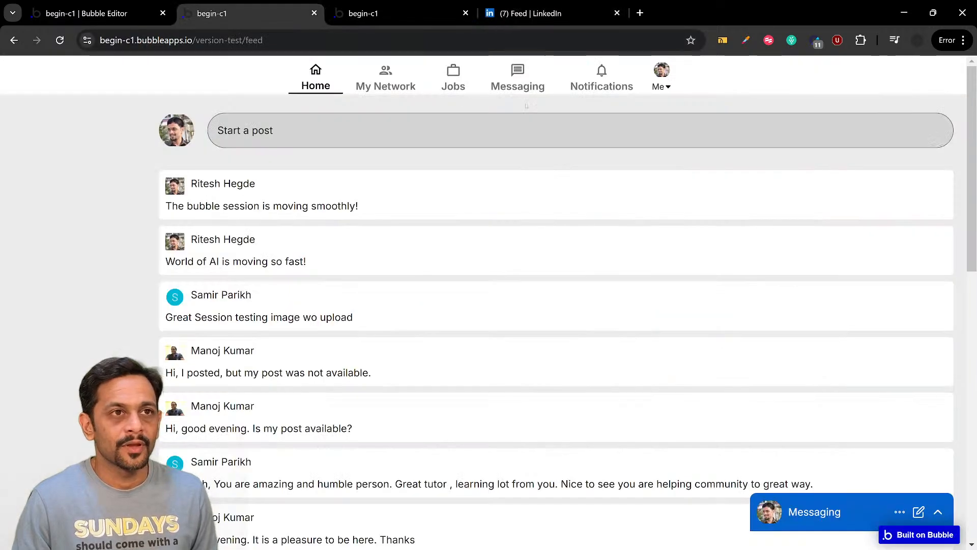
{"action": "left_click", "coordinate": [664, 87]}
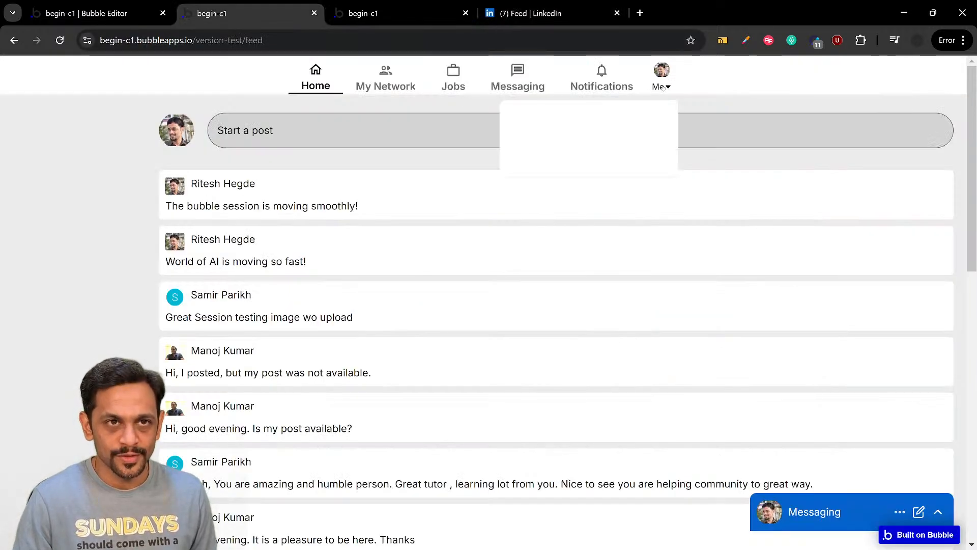
{"action": "left_click", "coordinate": [663, 88]}
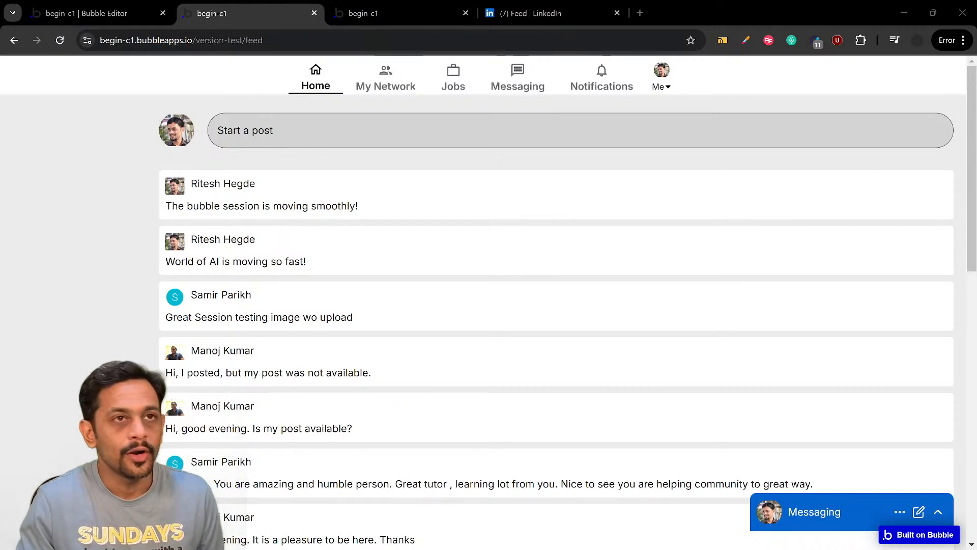
{"action": "left_click", "coordinate": [550, 13]}
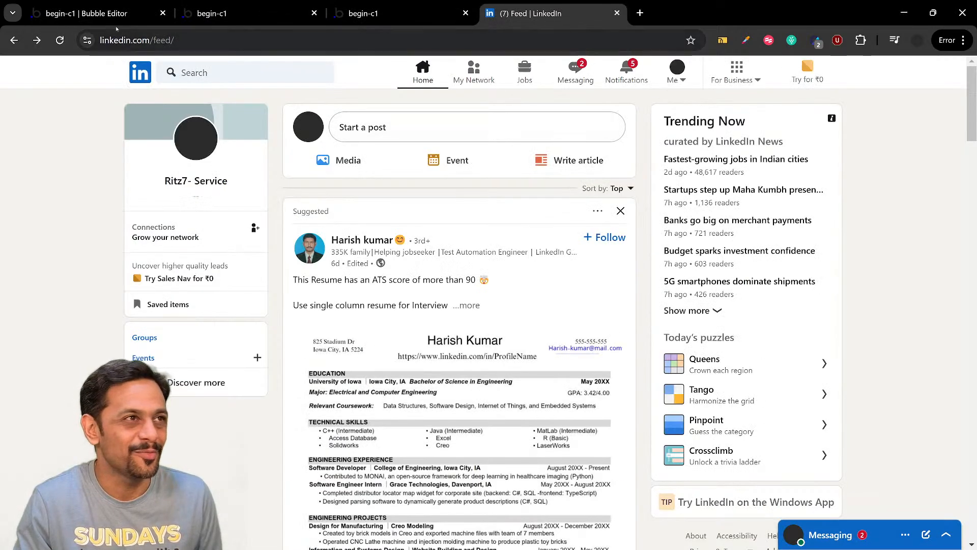
{"action": "left_click", "coordinate": [113, 11]}
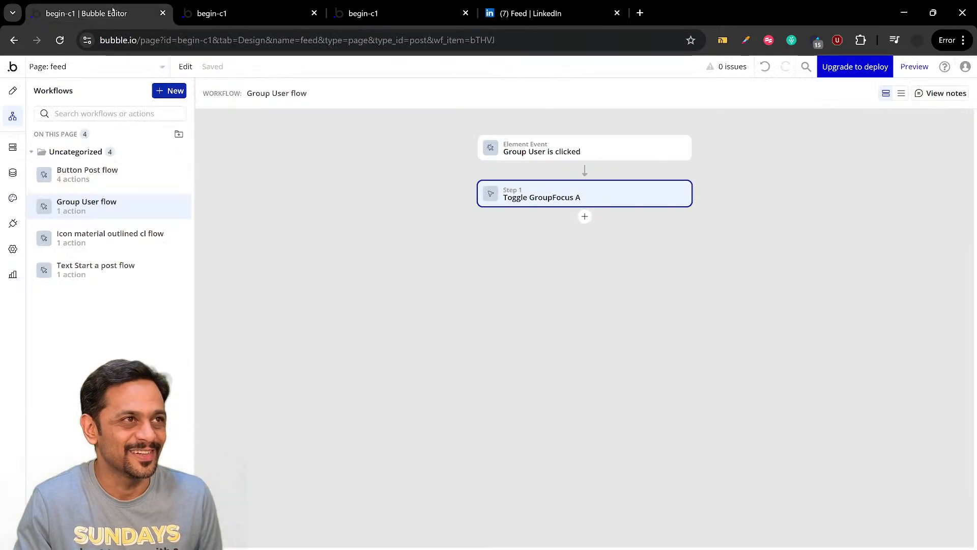
Set the focus group's top, bottom, left and right padding to 20 px each
{"action": "left_click", "coordinate": [13, 90]}
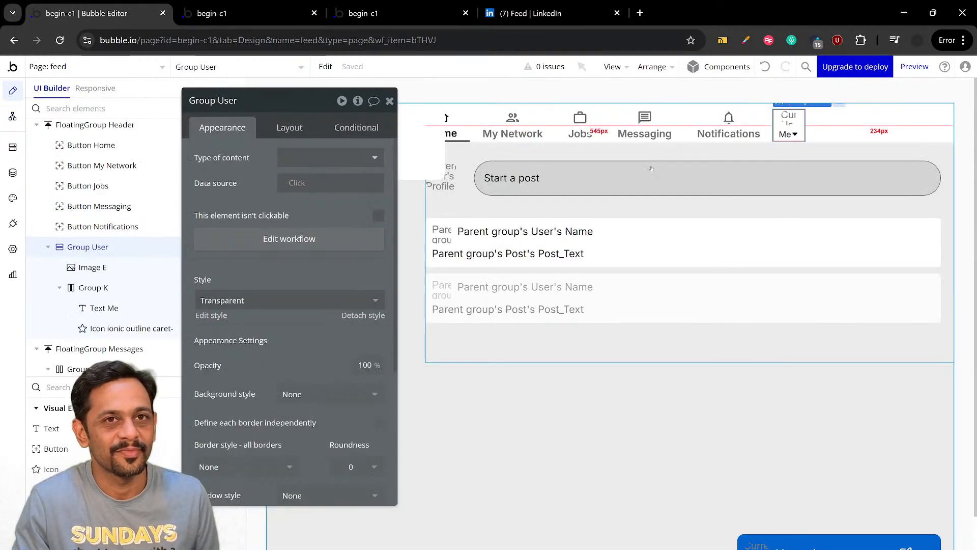
{"action": "left_click", "coordinate": [417, 145]}
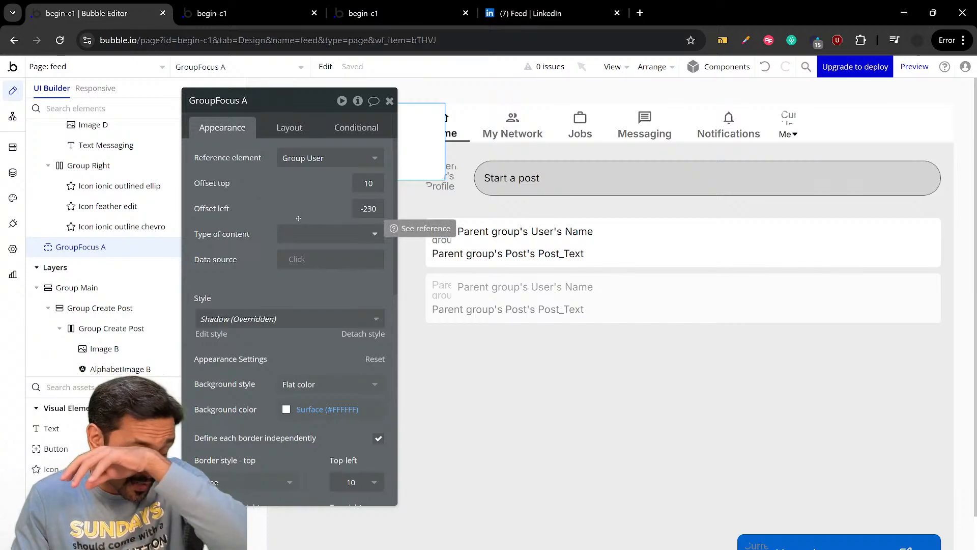
{"action": "left_click", "coordinate": [290, 128]}
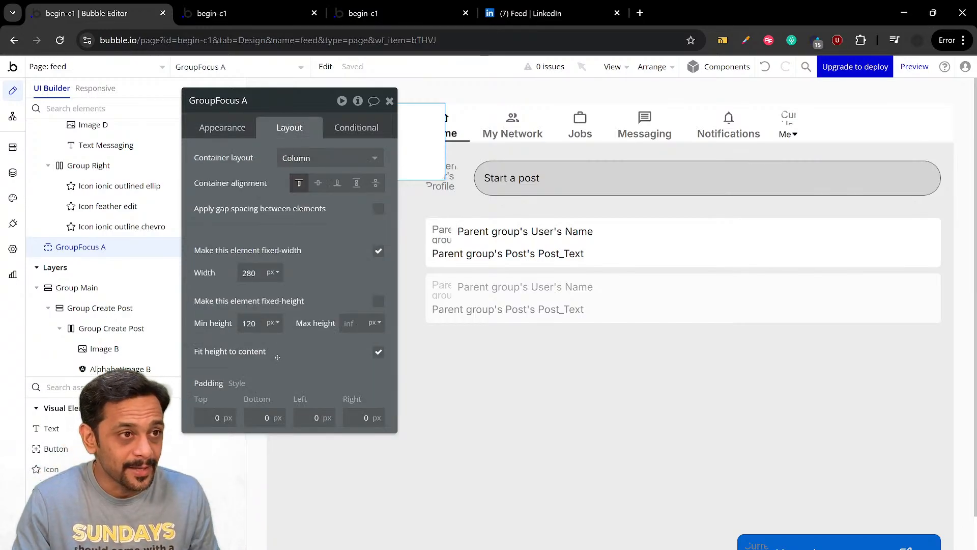
{"action": "left_click", "coordinate": [215, 418]}
{"action": "type", "text": "2"}
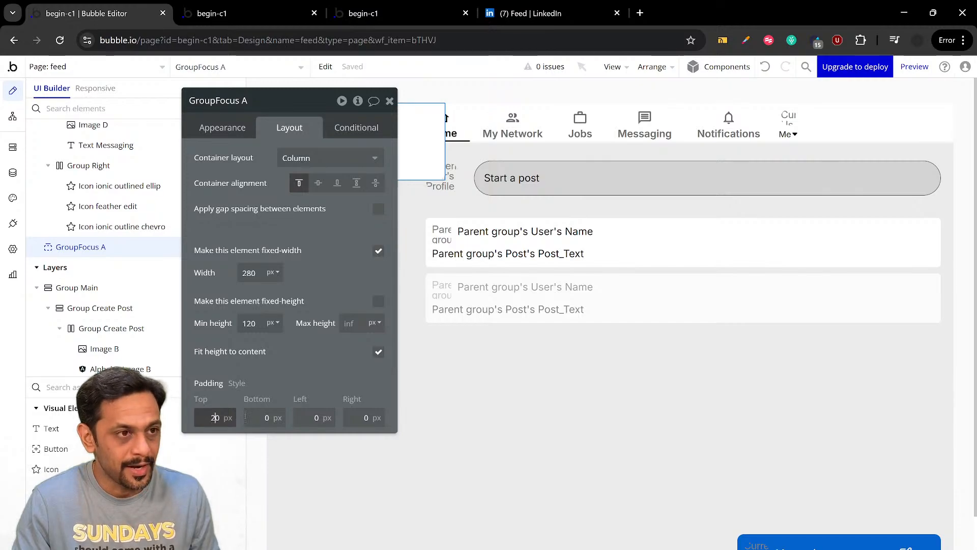
{"action": "left_click", "coordinate": [264, 419]}
{"action": "type", "text": "2"}
{"action": "left_click", "coordinate": [308, 418]}
{"action": "type", "text": "2"}
{"action": "left_click", "coordinate": [355, 418]}
{"action": "type", "text": "2"}
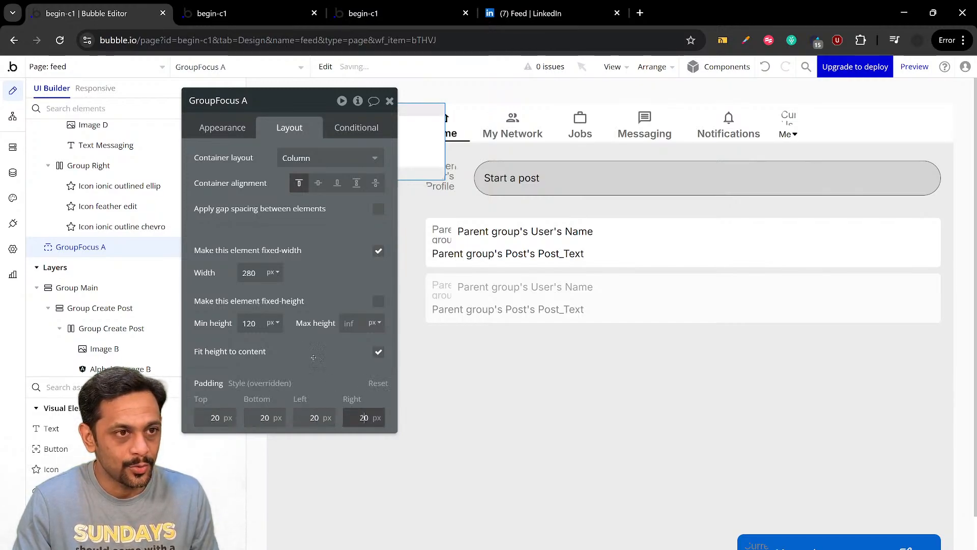
Rename the focus group as "GroupFocus User Profile"
{"action": "left_click", "coordinate": [247, 101]}
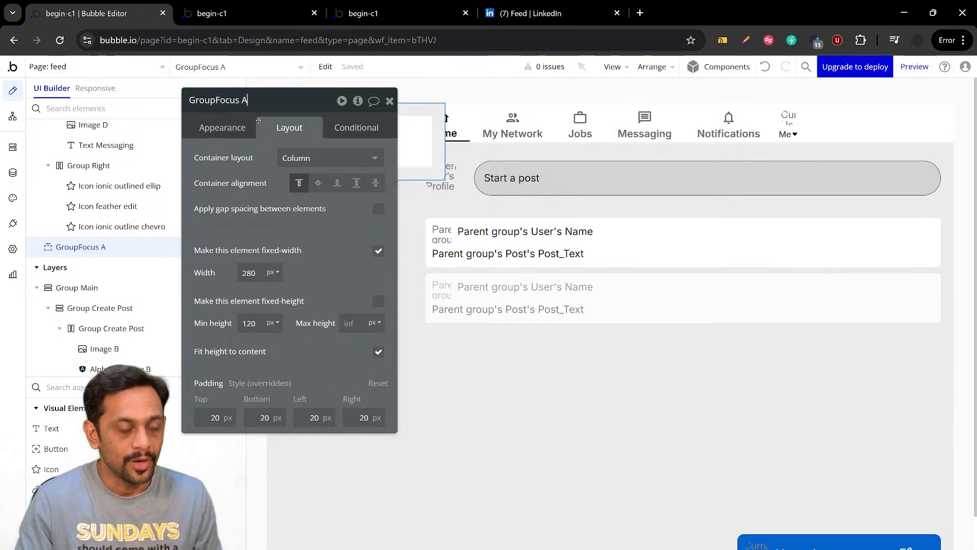
{"action": "key", "text": "BackSpace"}
{"action": "type", "text": "User Pro"}
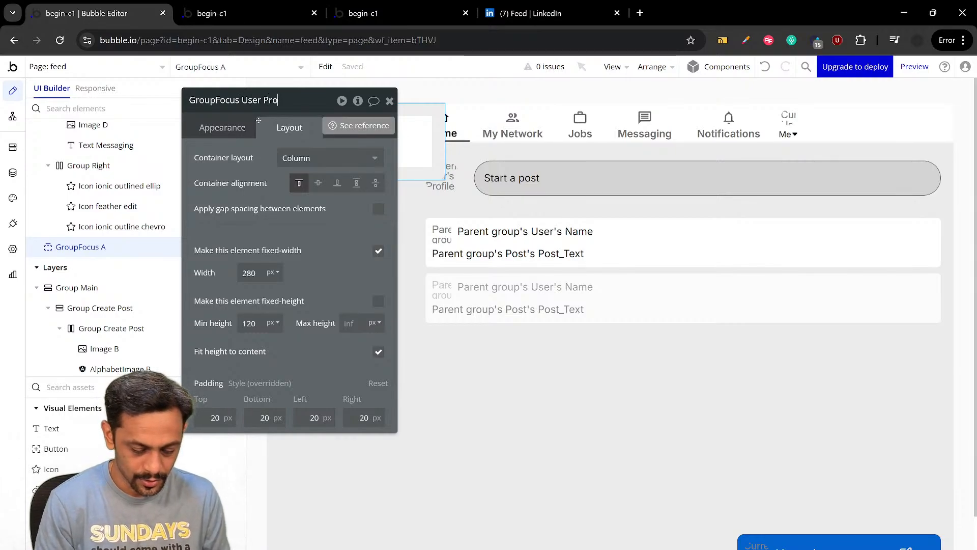
{"action": "type", "text": "file"}
{"action": "key", "text": "Return"}
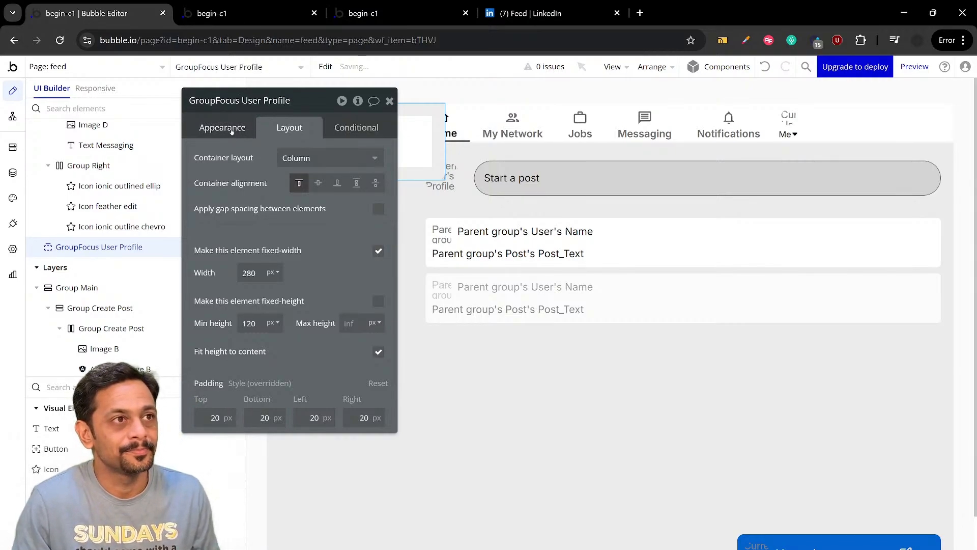
Set the top and right border styles of GroupFocus User Profile to Solid
{"action": "left_click", "coordinate": [230, 132]}
{"action": "scroll", "coordinate": [206, 303], "scroll_direction": "down", "scroll_amount": 4}
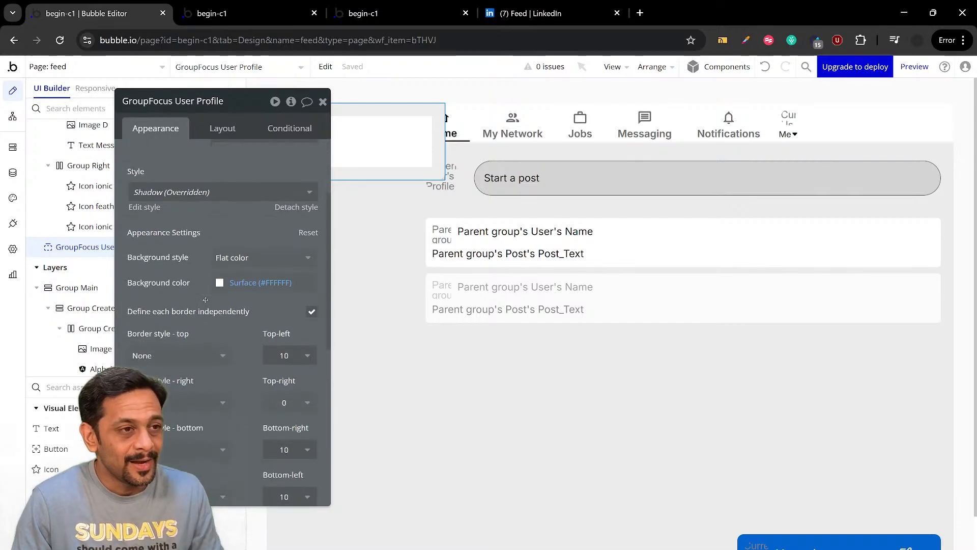
{"action": "scroll", "coordinate": [206, 303], "scroll_direction": "down", "scroll_amount": 5}
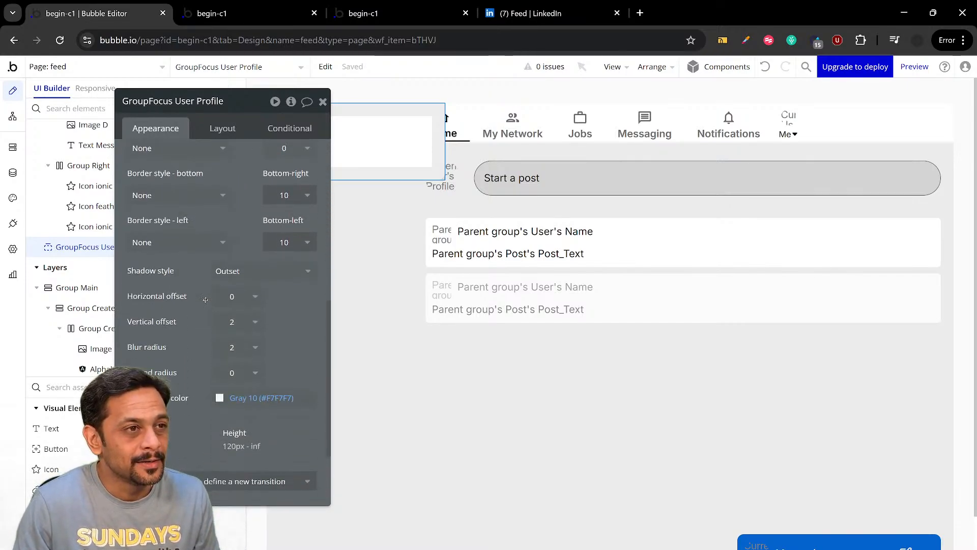
{"action": "scroll", "coordinate": [206, 300], "scroll_direction": "up", "scroll_amount": 4}
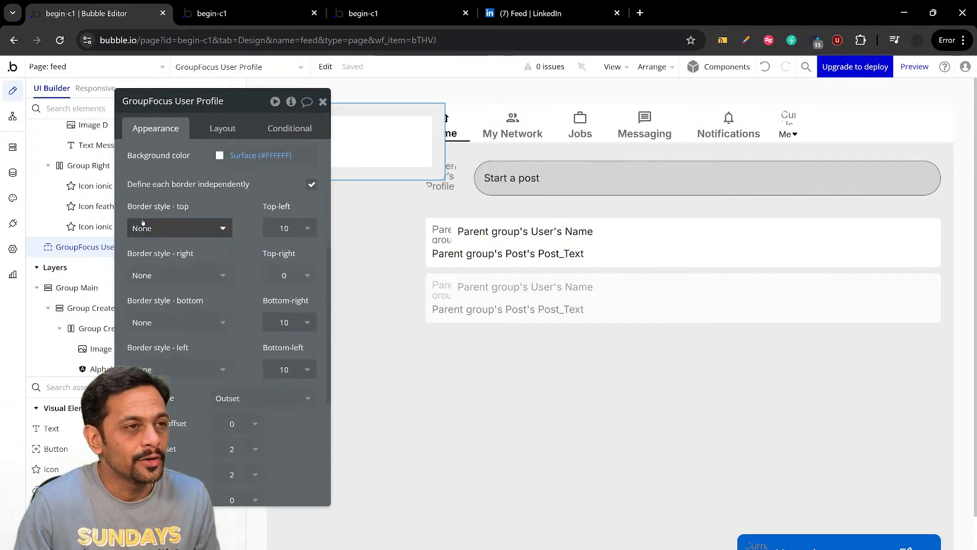
{"action": "left_click", "coordinate": [144, 228]}
{"action": "left_click", "coordinate": [147, 288]}
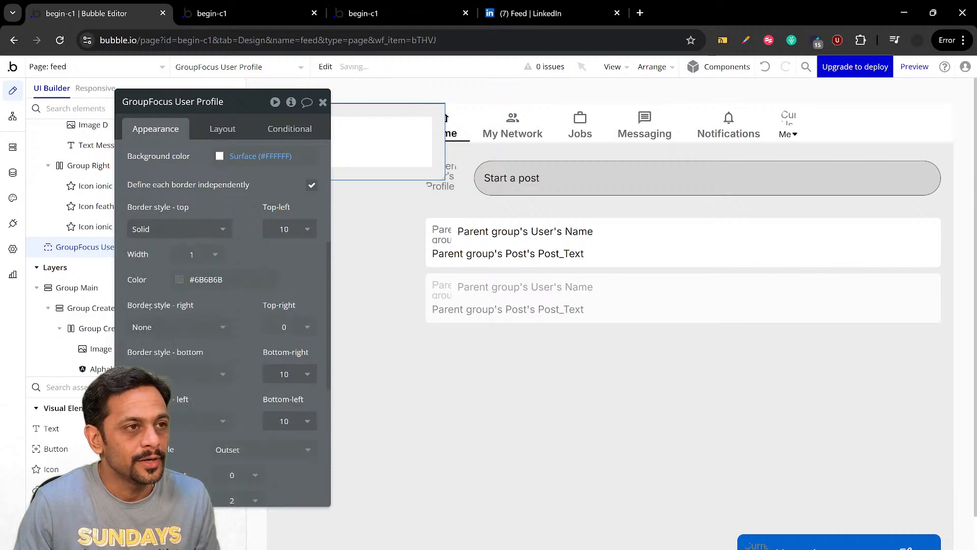
{"action": "left_click", "coordinate": [153, 327]}
{"action": "left_click", "coordinate": [153, 386]}
Set the bottom and left border styles of GroupFocus User Profile to Solid
{"action": "scroll", "coordinate": [156, 351], "scroll_direction": "down", "scroll_amount": 1}
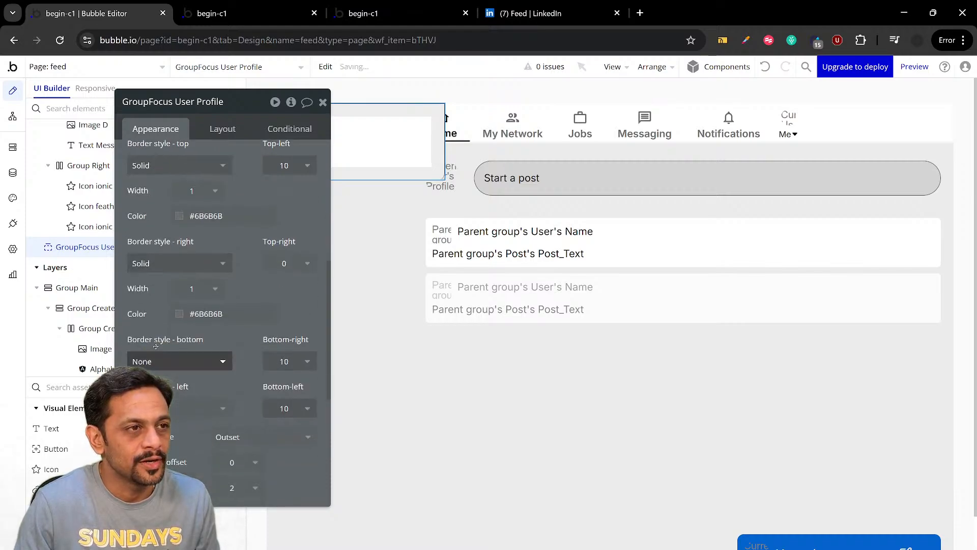
{"action": "left_click", "coordinate": [156, 360]}
{"action": "left_click", "coordinate": [155, 420]}
{"action": "scroll", "coordinate": [156, 407], "scroll_direction": "down", "scroll_amount": 1}
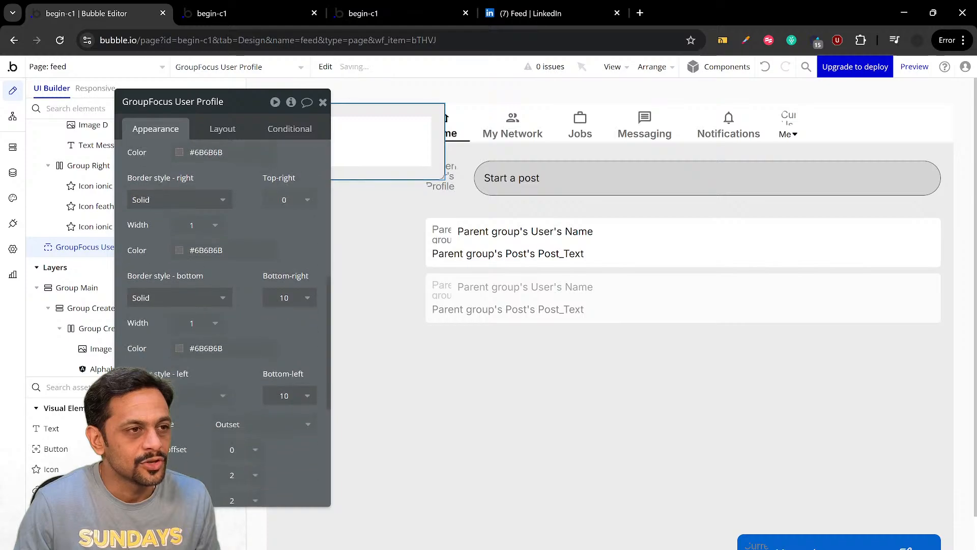
{"action": "left_click", "coordinate": [219, 395]}
{"action": "left_click", "coordinate": [213, 454]}
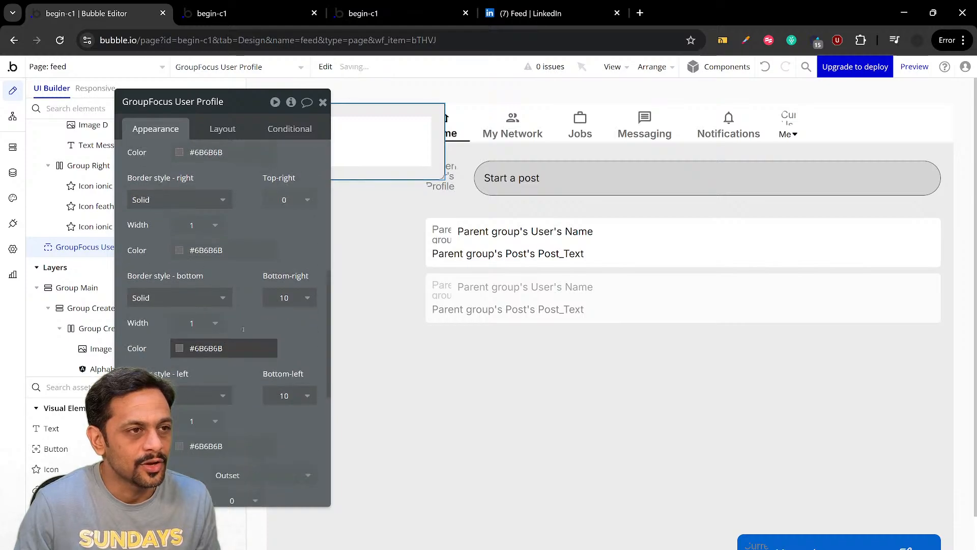
Test toggling the "Me" dropdown in the feed preview, compare its border with LinkedIn's dropdown, and return to the Bubble editor
{"action": "left_click", "coordinate": [242, 18]}
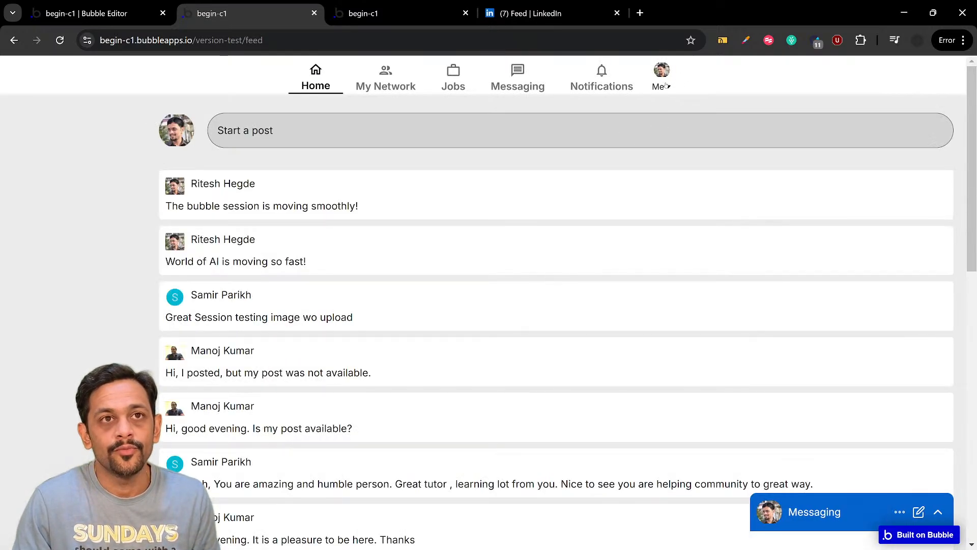
{"action": "left_click", "coordinate": [667, 86]}
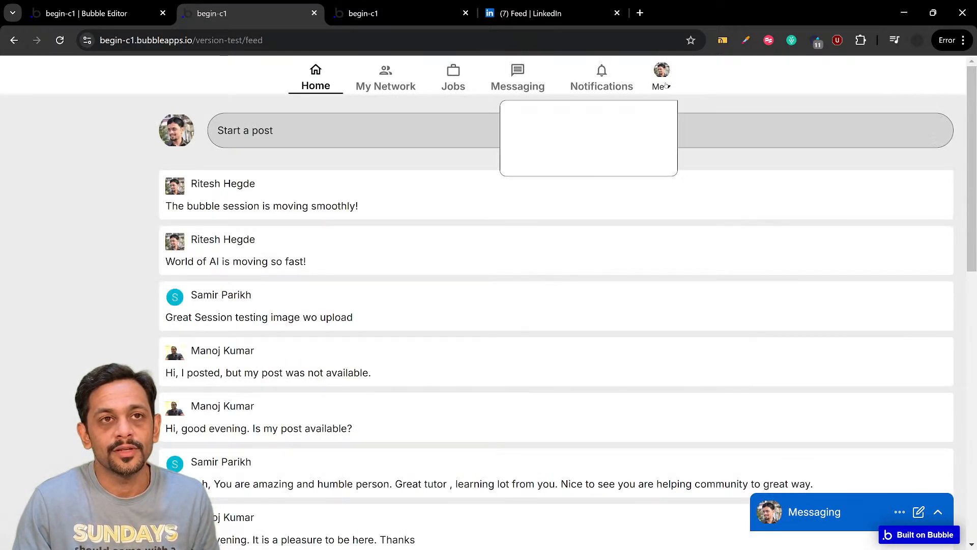
{"action": "left_click", "coordinate": [655, 87]}
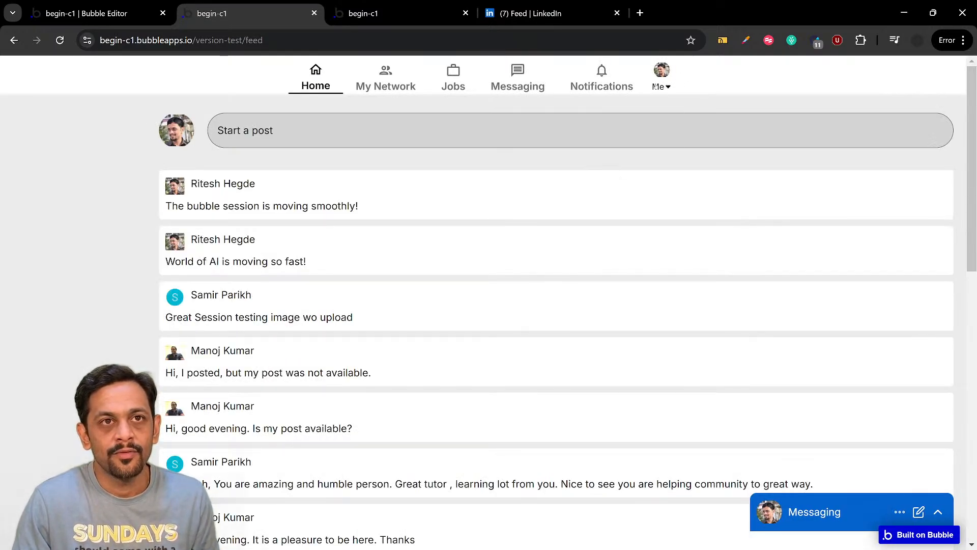
{"action": "left_click", "coordinate": [534, 13]}
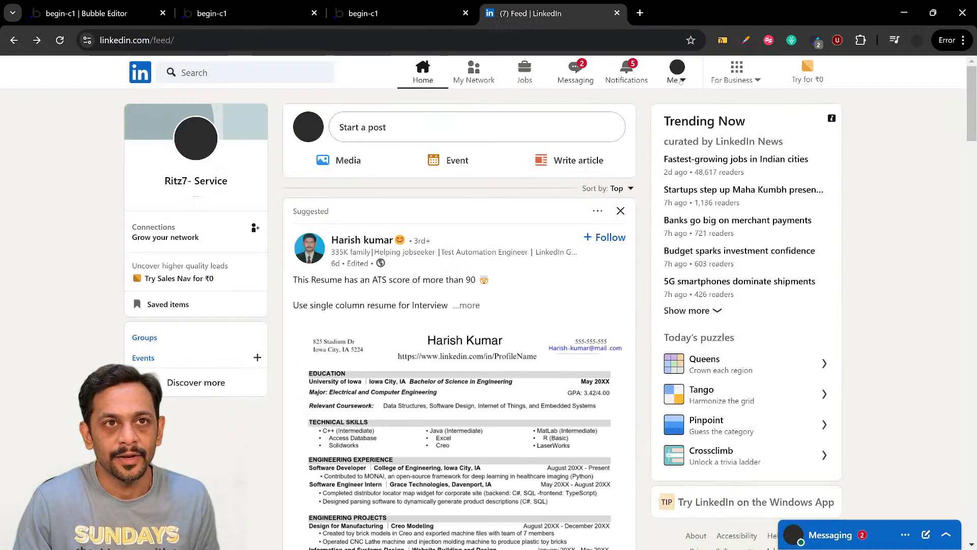
{"action": "left_click", "coordinate": [679, 80]}
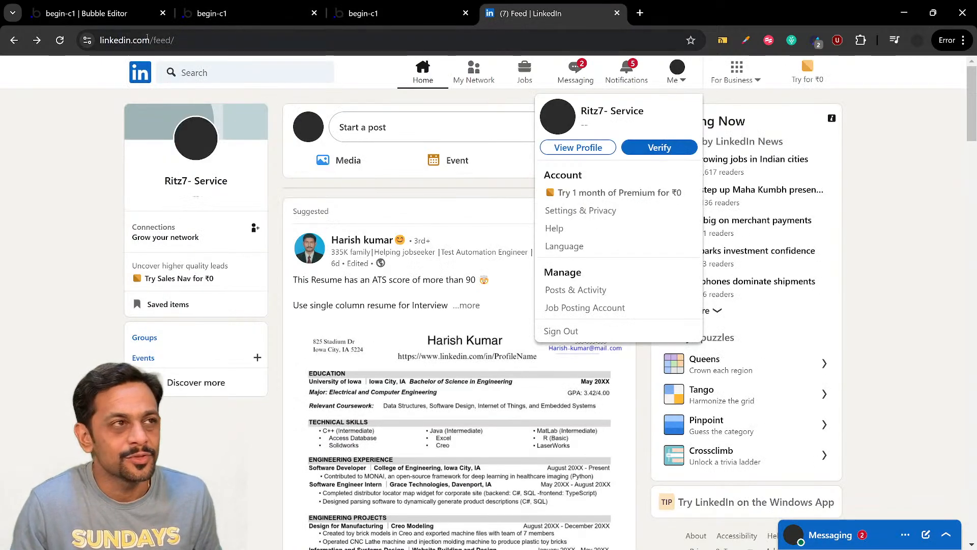
{"action": "left_click", "coordinate": [102, 13]}
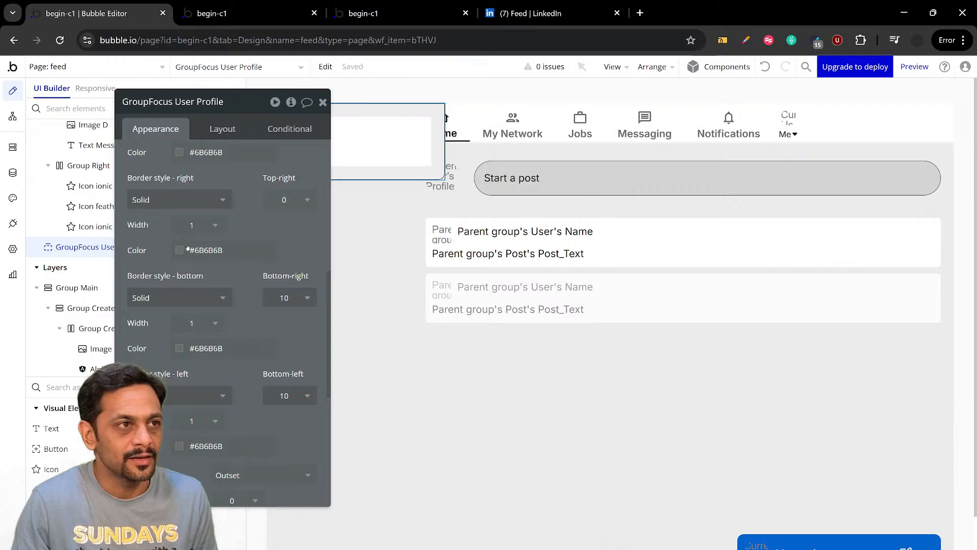
Set the focus group's top and right border colors to Gray 50 (#A6A6A6)
{"action": "scroll", "coordinate": [202, 248], "scroll_direction": "up", "scroll_amount": 2}
{"action": "scroll", "coordinate": [206, 227], "scroll_direction": "up", "scroll_amount": 2}
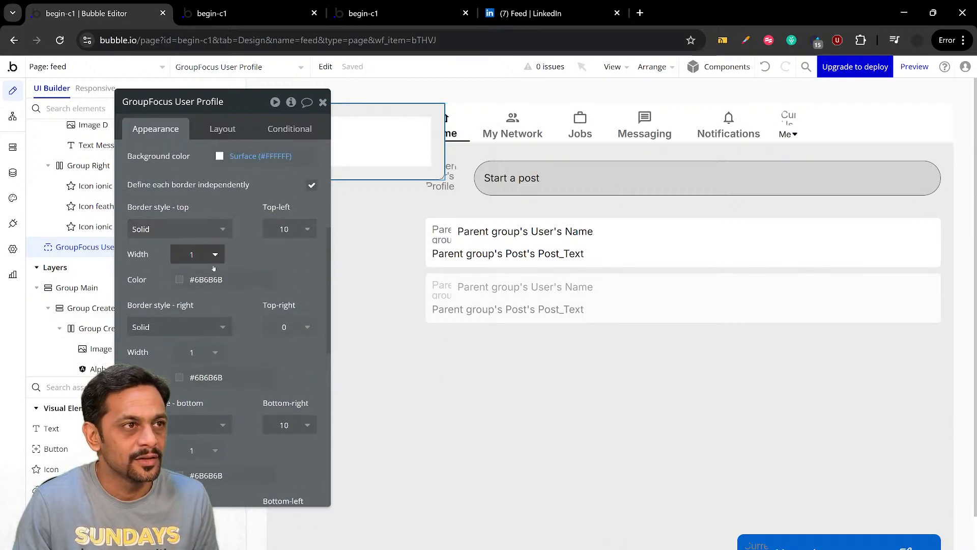
{"action": "left_click", "coordinate": [214, 280]}
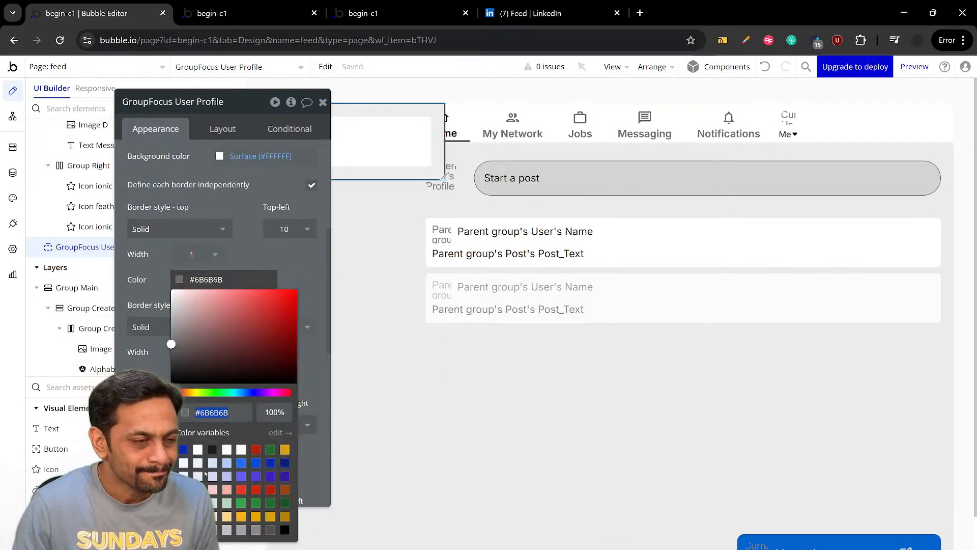
{"action": "left_click", "coordinate": [255, 530]}
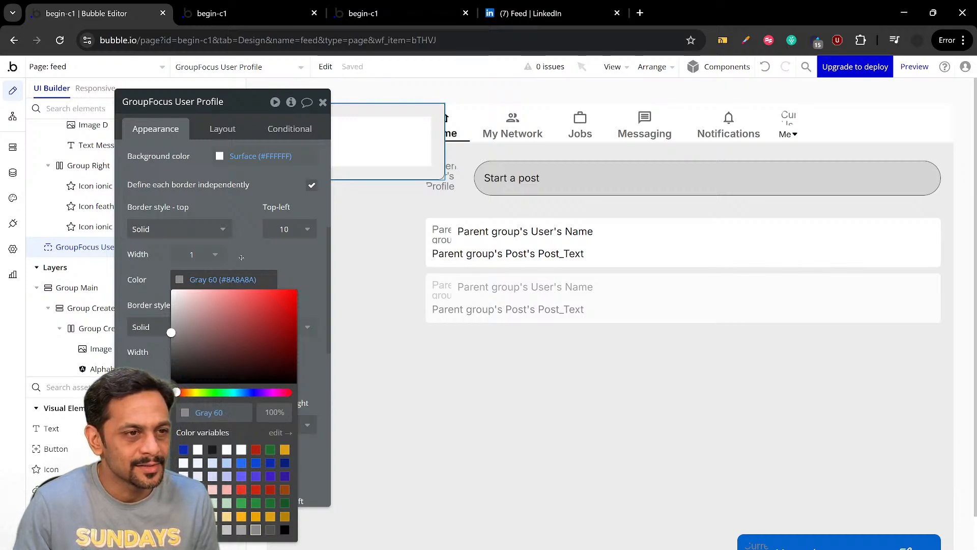
{"action": "left_click", "coordinate": [241, 530]}
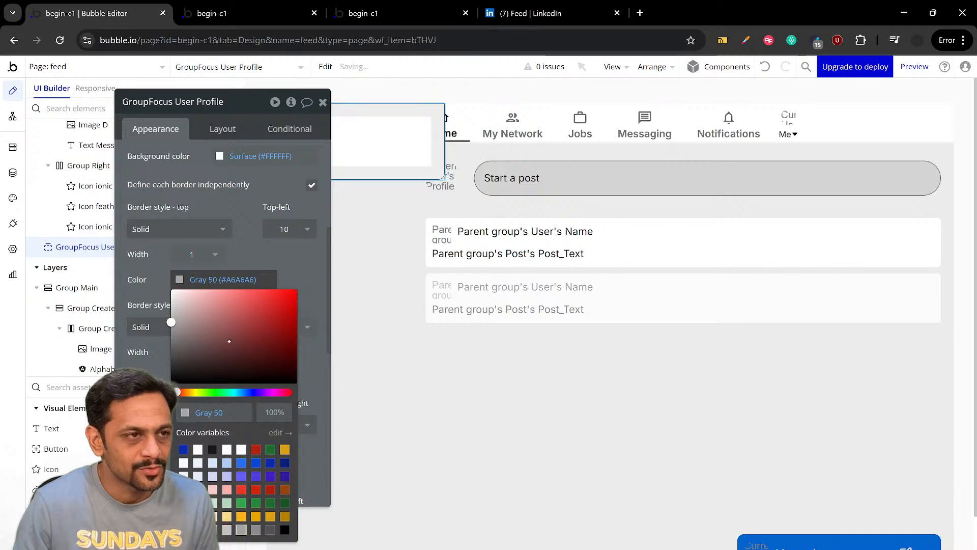
{"action": "left_click", "coordinate": [232, 254]}
{"action": "scroll", "coordinate": [214, 286], "scroll_direction": "down", "scroll_amount": 2}
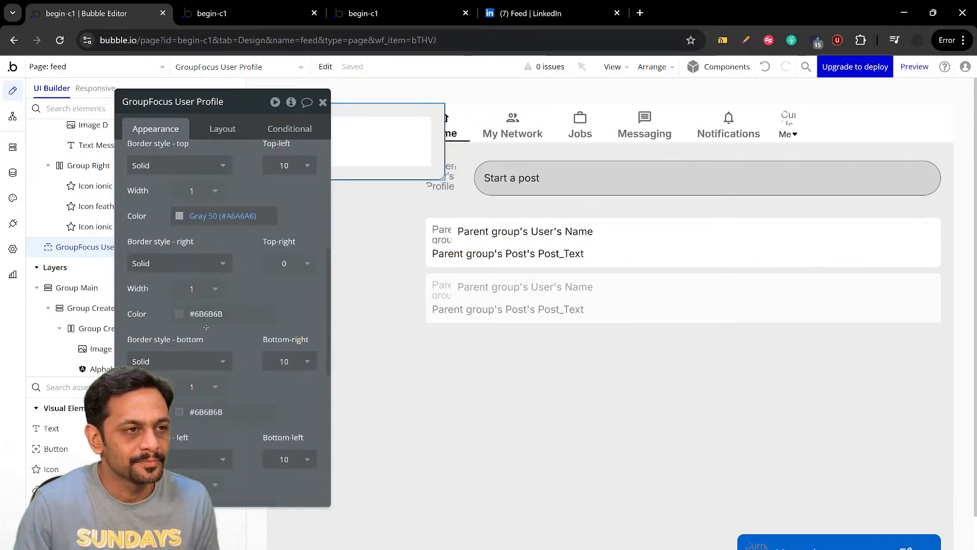
{"action": "left_click", "coordinate": [205, 314]}
{"action": "left_click", "coordinate": [242, 535]}
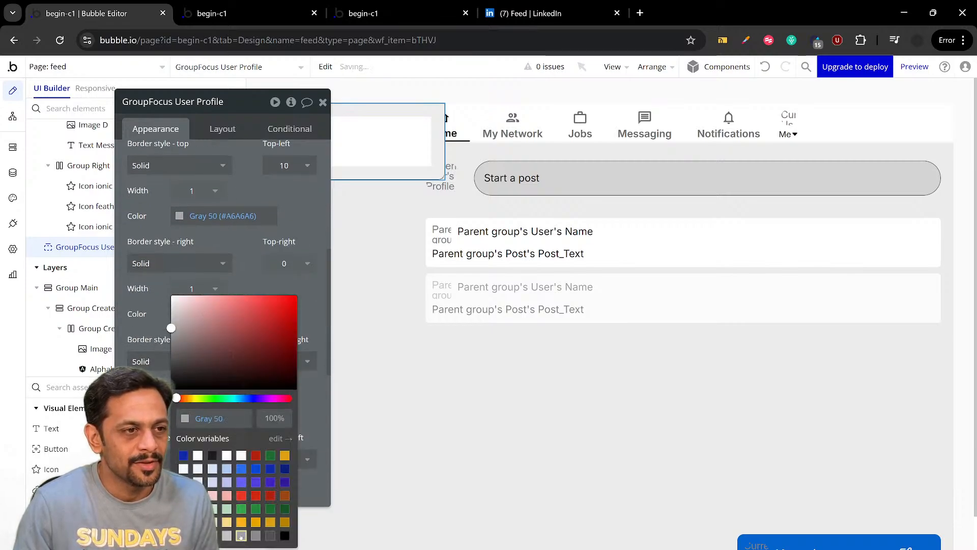
{"action": "left_click", "coordinate": [262, 294]}
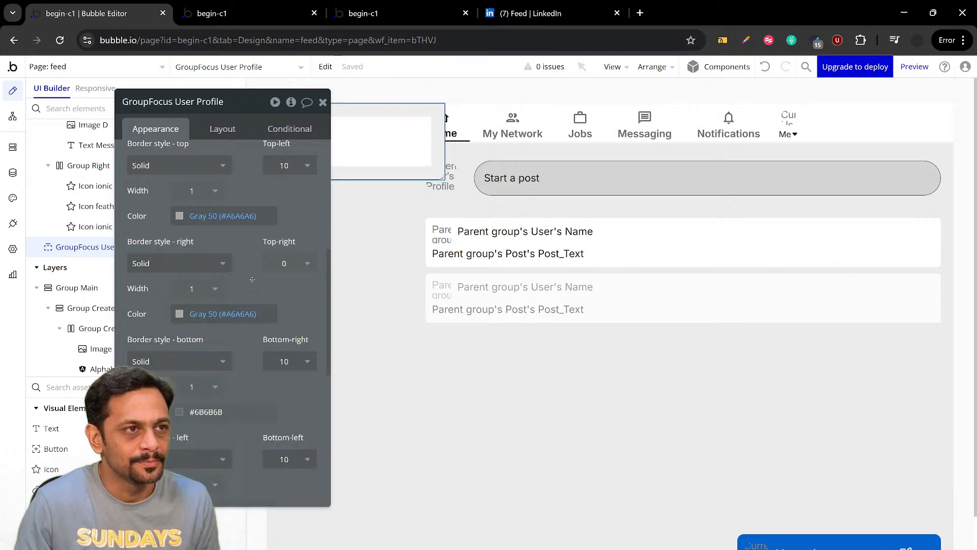
Set the focus group's bottom and left border colors to Gray 50 (#A6A6A6)
{"action": "scroll", "coordinate": [219, 285], "scroll_direction": "down", "scroll_amount": 1}
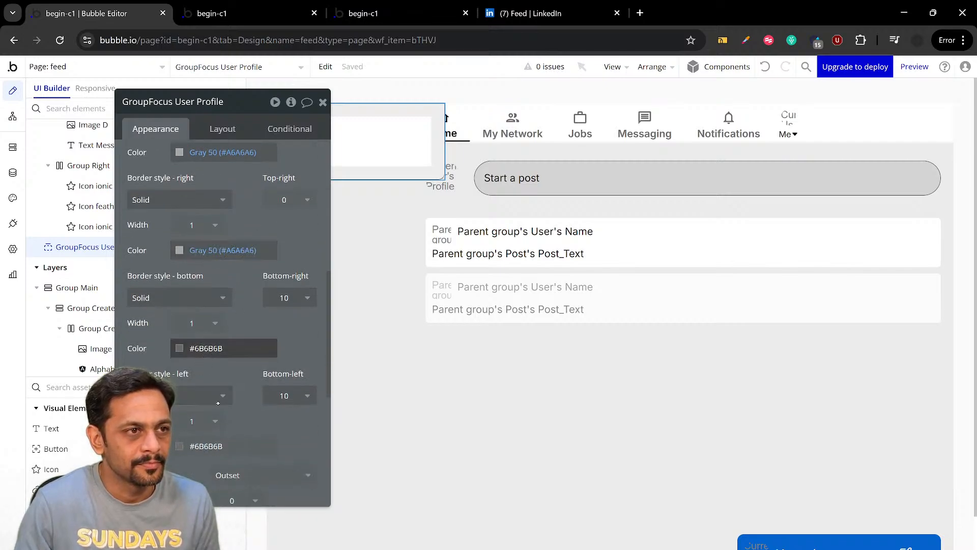
{"action": "left_click", "coordinate": [227, 446]}
{"action": "left_click", "coordinate": [241, 535]}
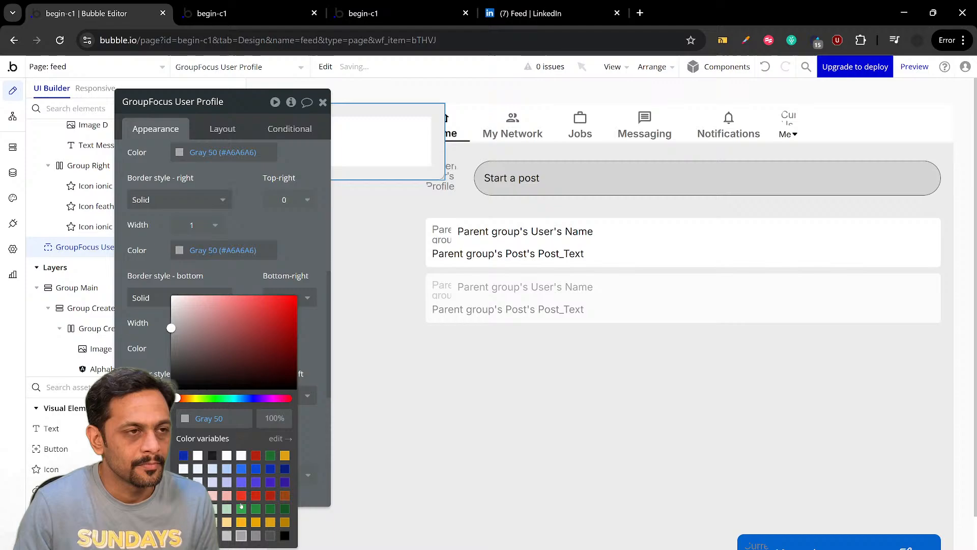
{"action": "left_click", "coordinate": [239, 278]}
{"action": "scroll", "coordinate": [234, 299], "scroll_direction": "down", "scroll_amount": 1}
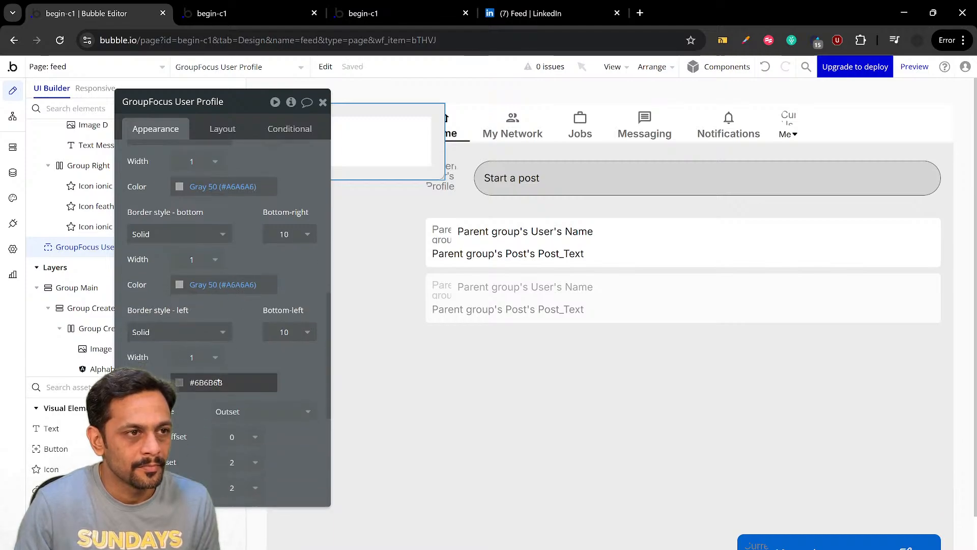
{"action": "left_click", "coordinate": [219, 382]}
{"action": "left_click", "coordinate": [240, 536]}
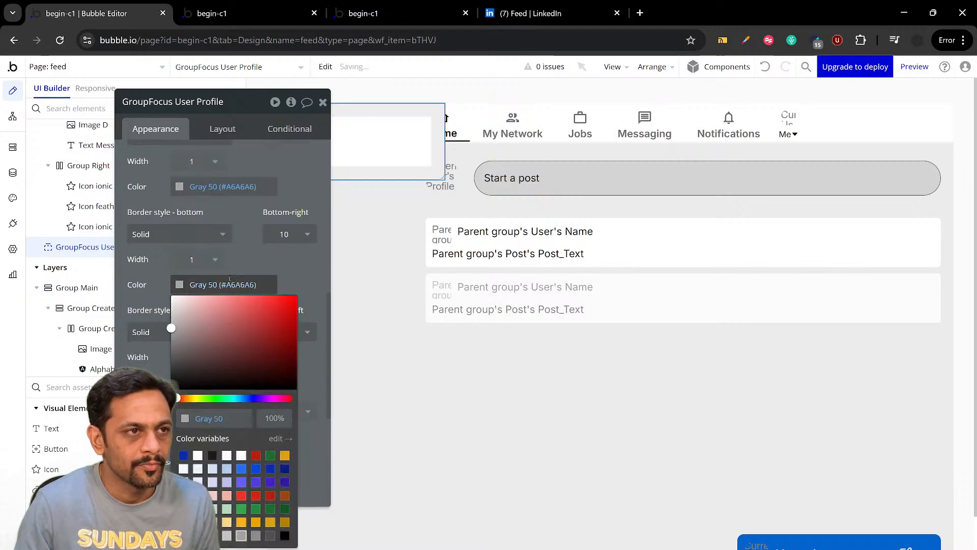
{"action": "left_click", "coordinate": [236, 256]}
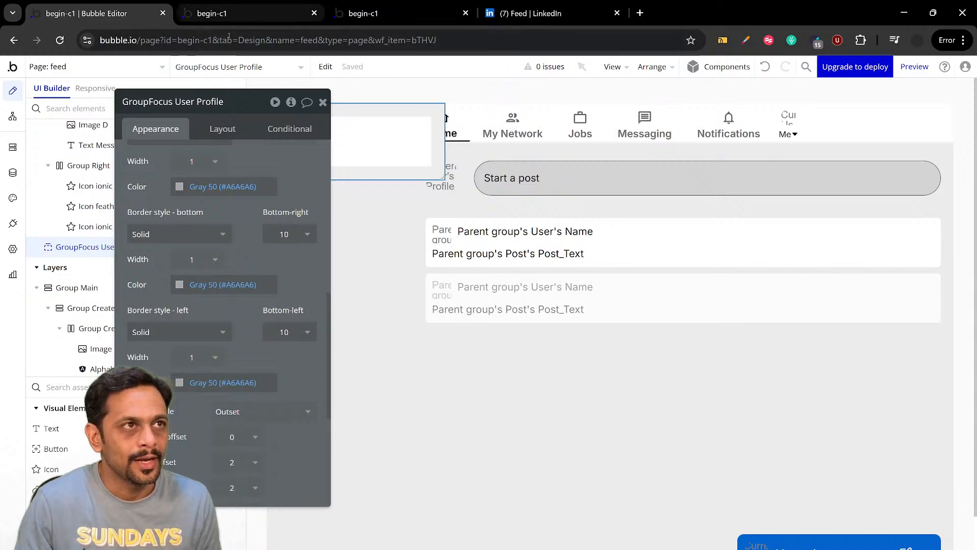
Check the lighter border of the "Me" dropdown in the feed preview, and return to the Bubble editor with the focus group's properties closed
{"action": "left_click", "coordinate": [212, 14]}
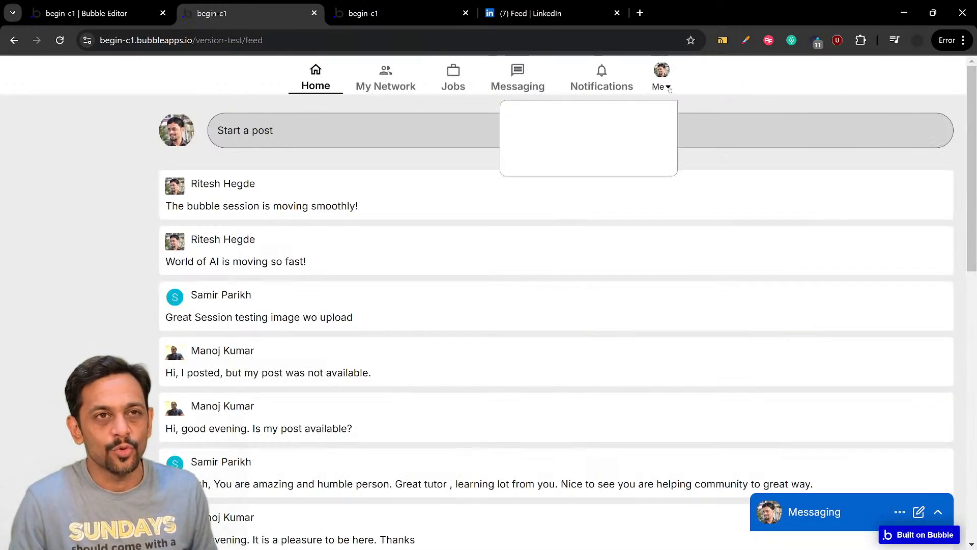
{"action": "left_click", "coordinate": [102, 13]}
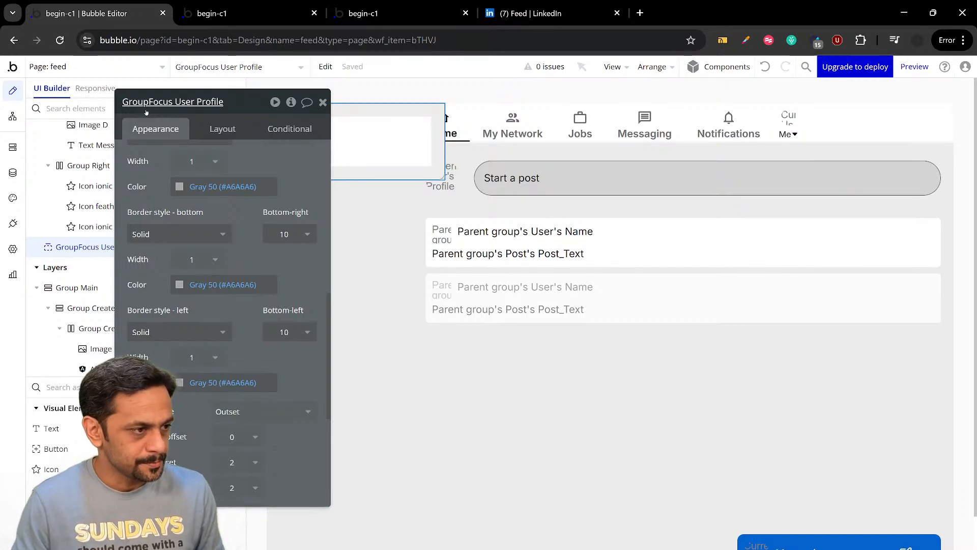
{"action": "left_click", "coordinate": [322, 102]}
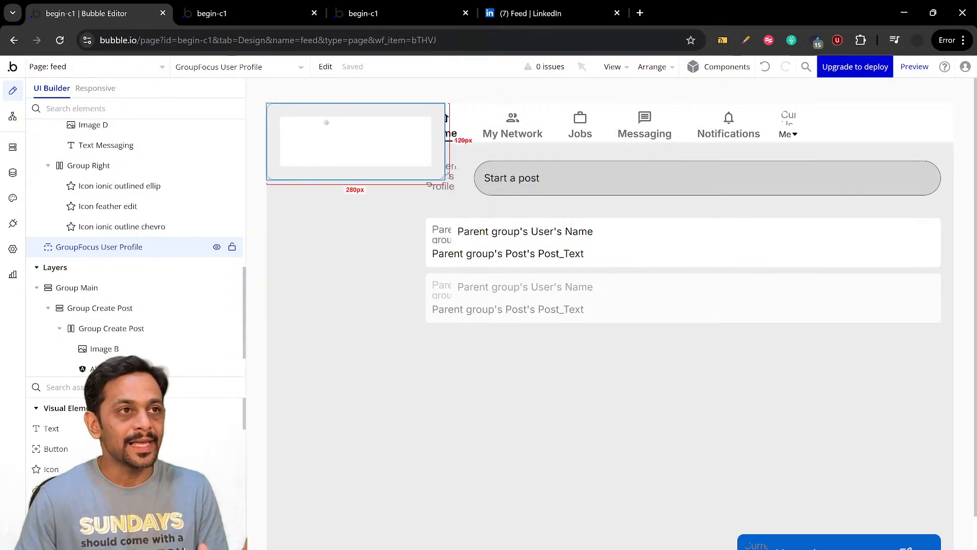
Make Group User the first element in the header row, and select FloatingGroup Header in the elements tree
{"action": "double_click", "coordinate": [779, 127]}
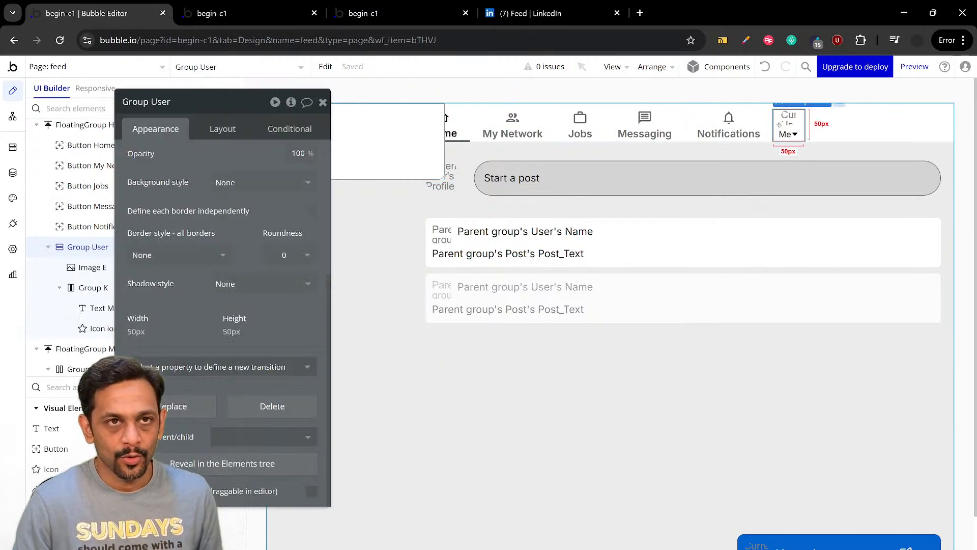
{"action": "left_click", "coordinate": [221, 130]}
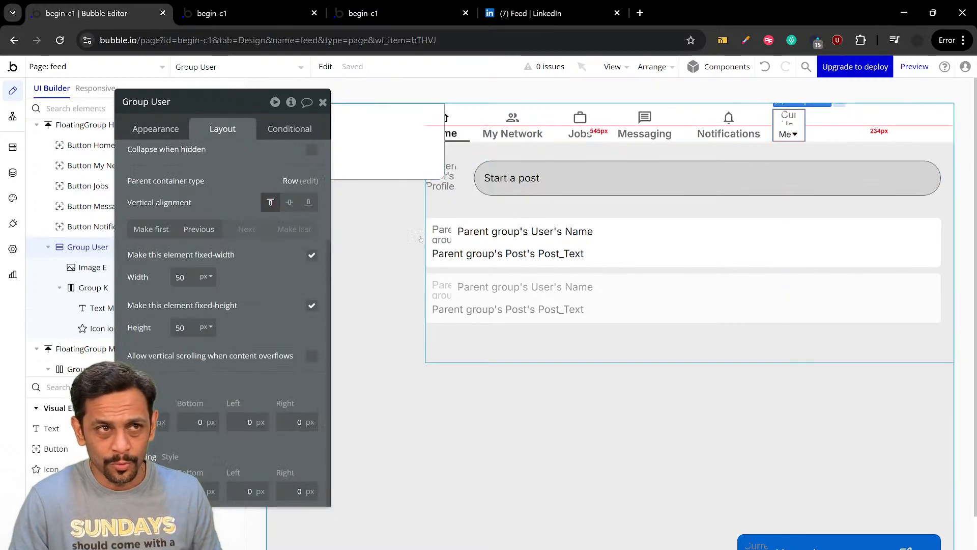
{"action": "scroll", "coordinate": [248, 258], "scroll_direction": "up", "scroll_amount": 3}
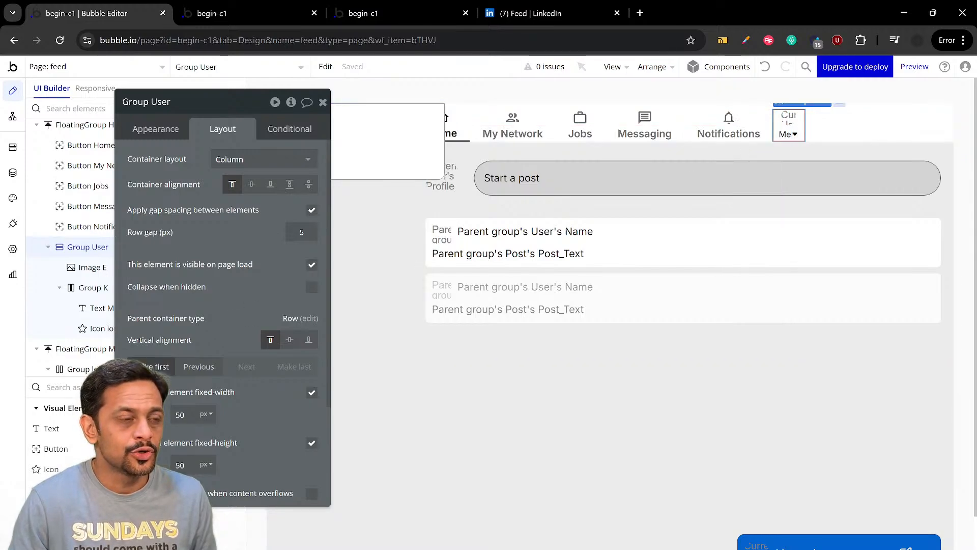
{"action": "left_click", "coordinate": [153, 362]}
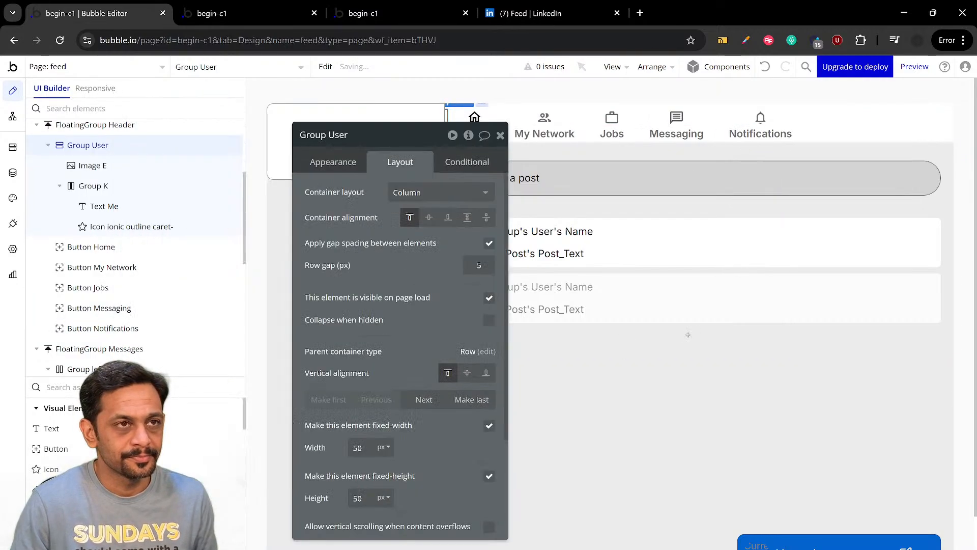
{"action": "scroll", "coordinate": [144, 204], "scroll_direction": "up", "scroll_amount": 3}
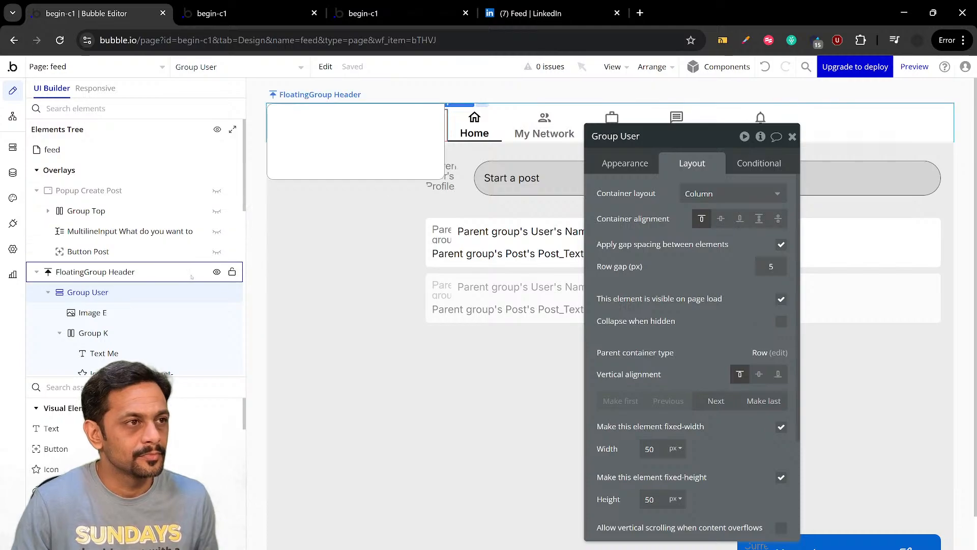
{"action": "left_click", "coordinate": [70, 274]}
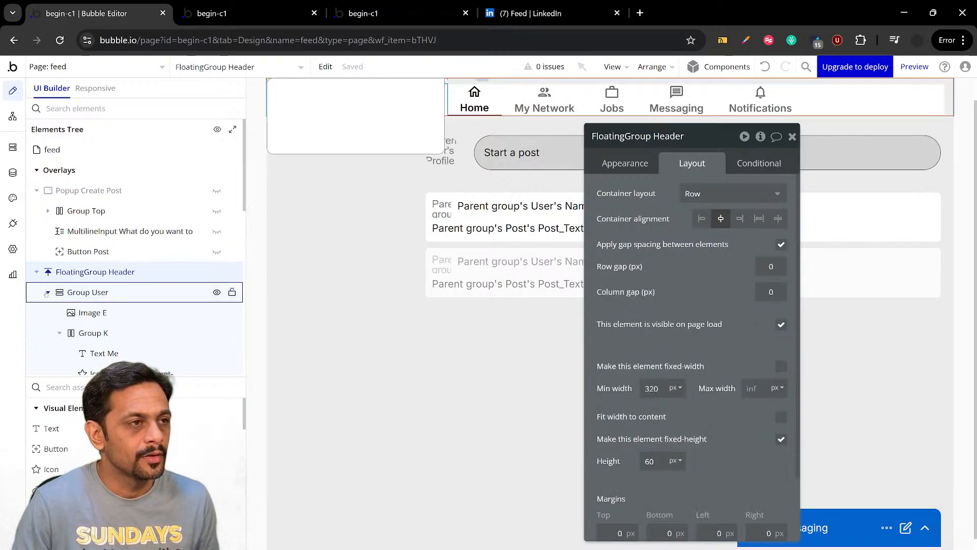
{"action": "scroll", "coordinate": [100, 219], "scroll_direction": "down", "scroll_amount": 5}
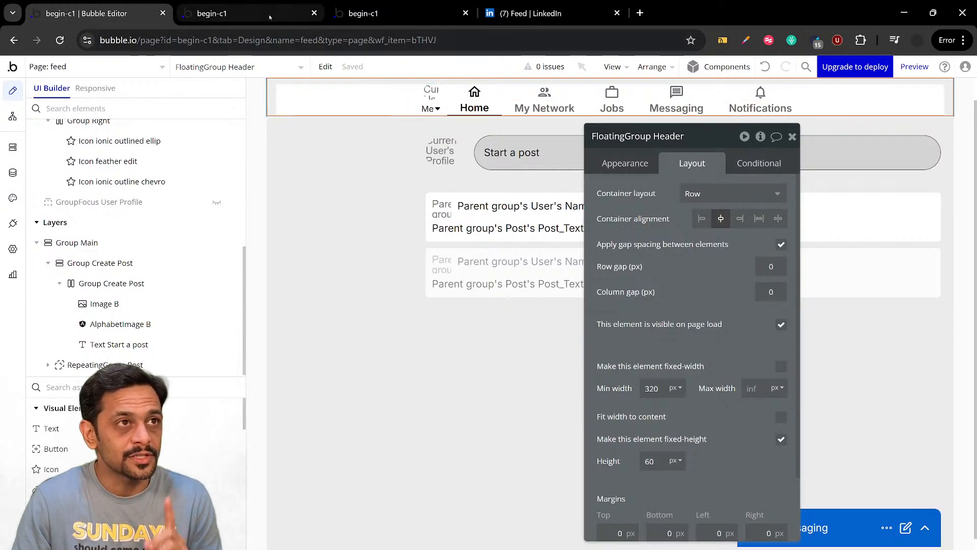
Refresh the feed preview and open the "Me" dropdown to check its position relative to the moved group
{"action": "left_click", "coordinate": [239, 13]}
{"action": "key", "text": "F5"}
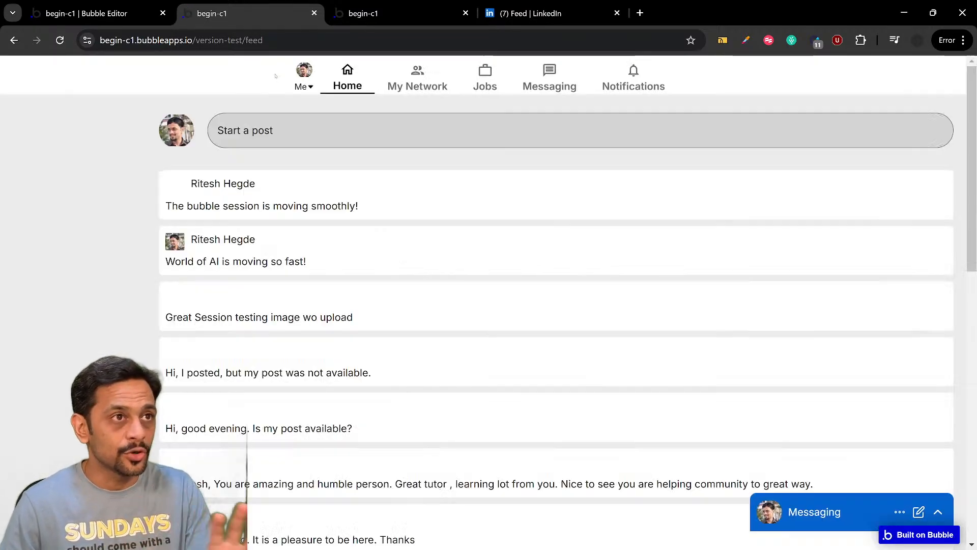
{"action": "left_click", "coordinate": [303, 88]}
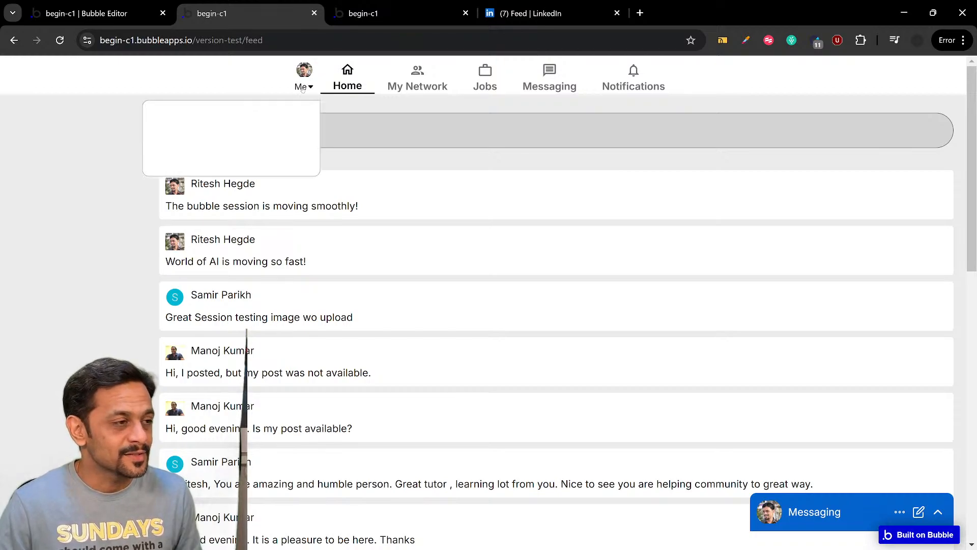
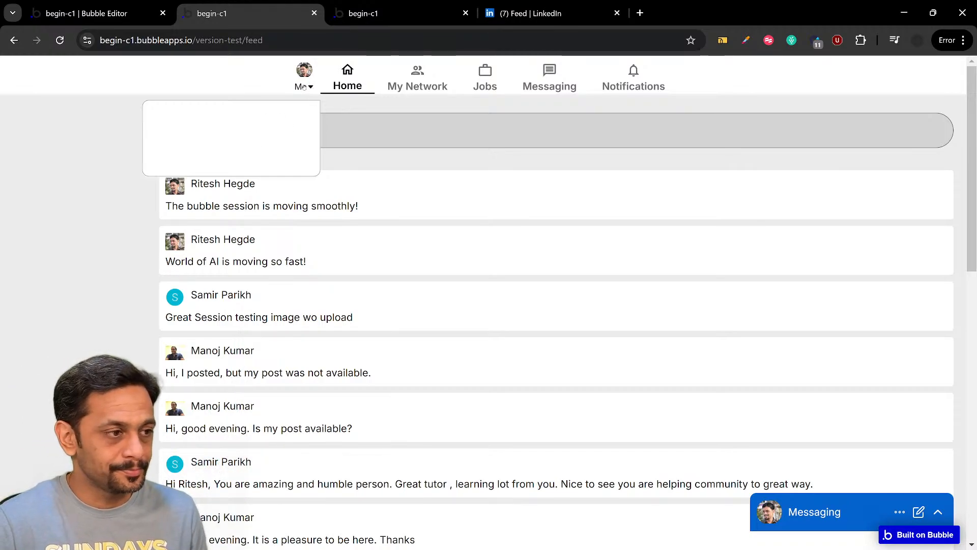
Switch to LinkedIn's feed and examine a suggested post's options menu and the Me profile menu as references
{"action": "left_click", "coordinate": [127, 16]}
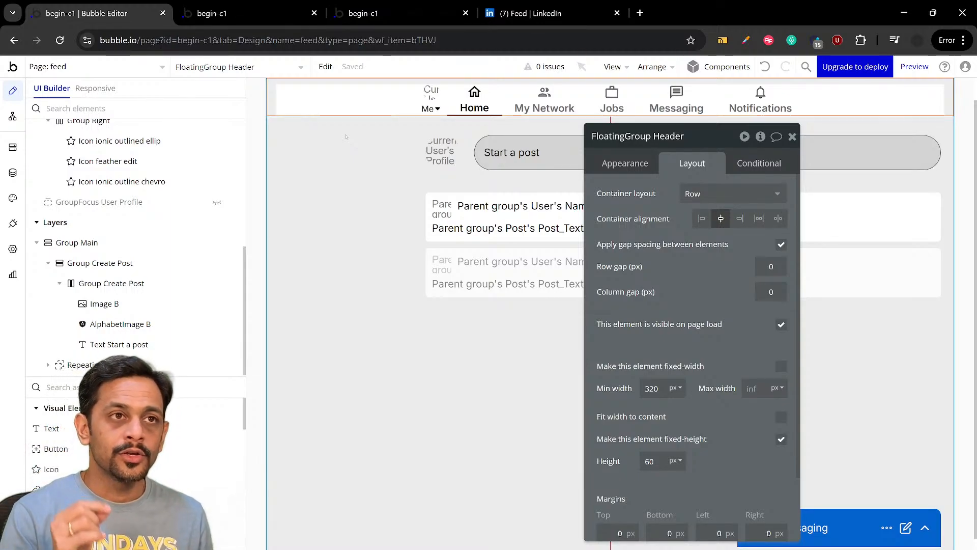
{"action": "left_click", "coordinate": [532, 14]}
{"action": "scroll", "coordinate": [528, 253], "scroll_direction": "down", "scroll_amount": 5}
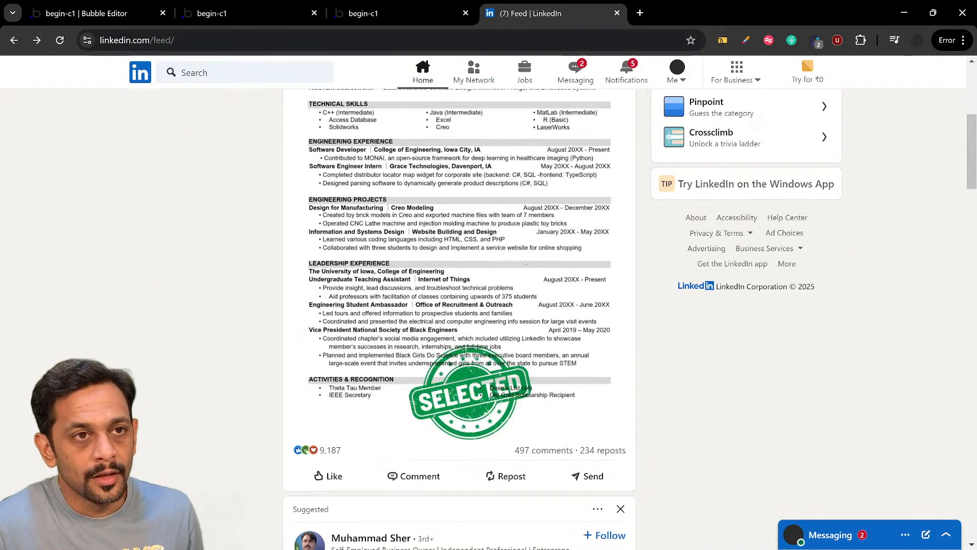
{"action": "scroll", "coordinate": [526, 261], "scroll_direction": "down", "scroll_amount": 3}
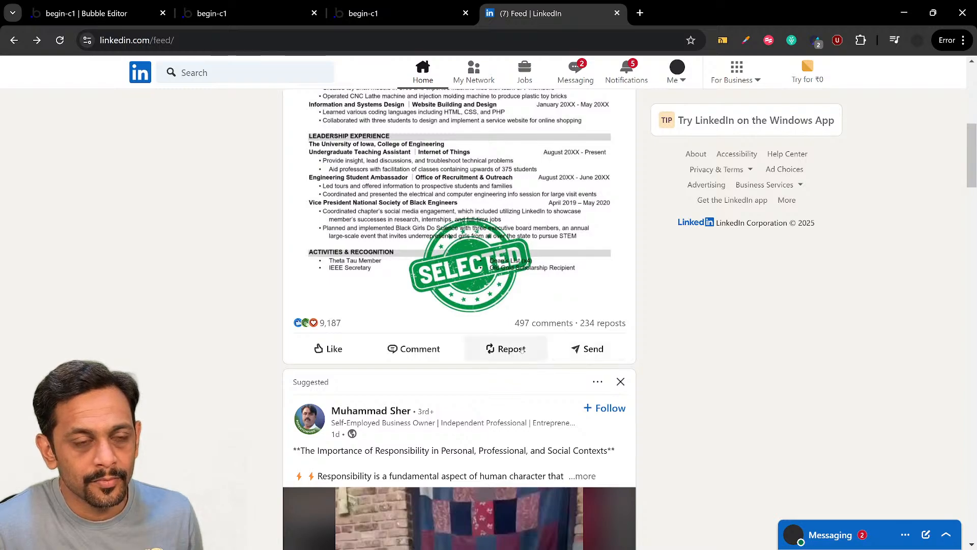
{"action": "scroll", "coordinate": [522, 350], "scroll_direction": "down", "scroll_amount": 2}
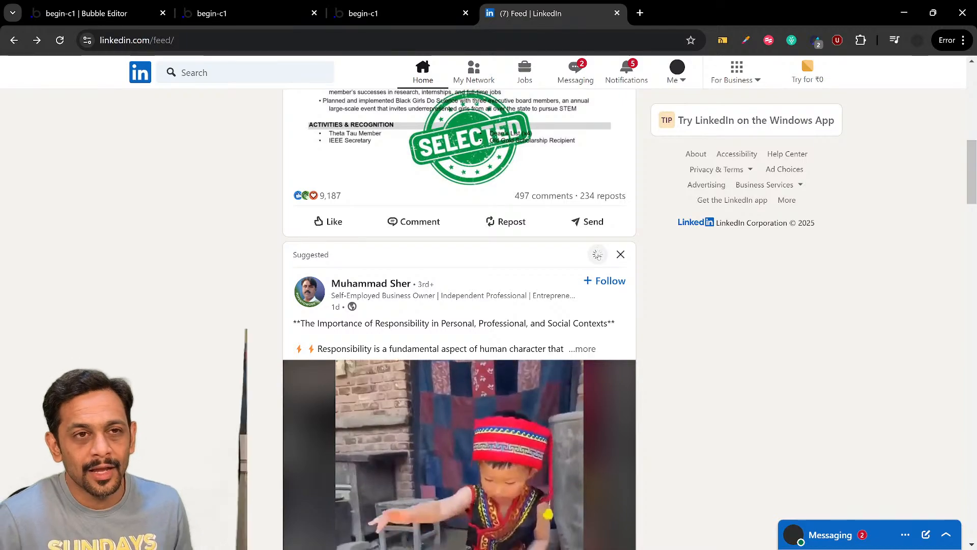
{"action": "left_click", "coordinate": [598, 255]}
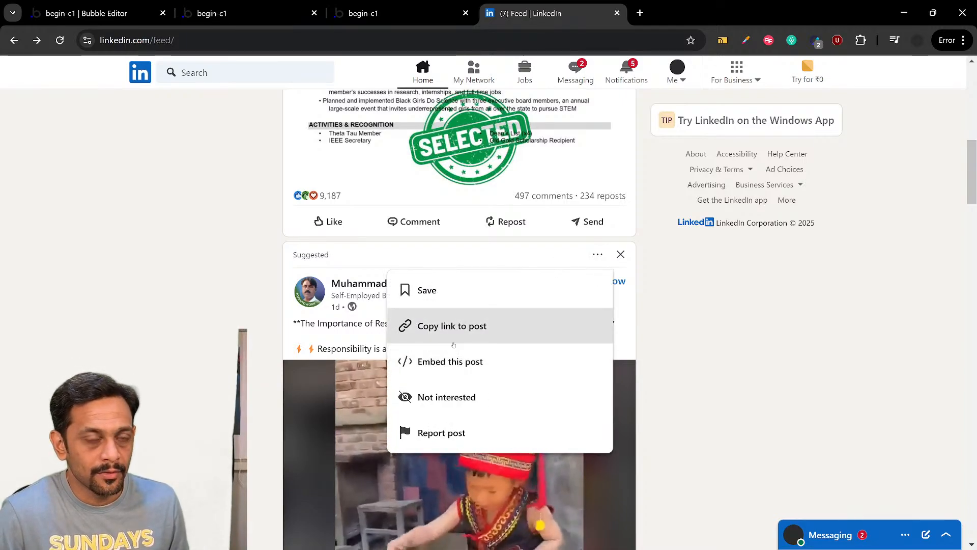
{"action": "scroll", "coordinate": [454, 345], "scroll_direction": "down", "scroll_amount": 1}
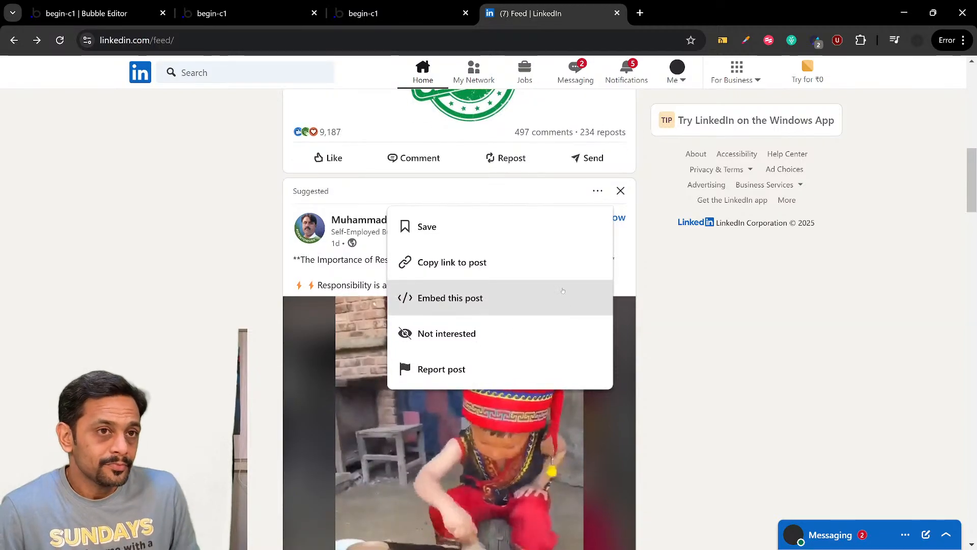
{"action": "left_click", "coordinate": [598, 194]}
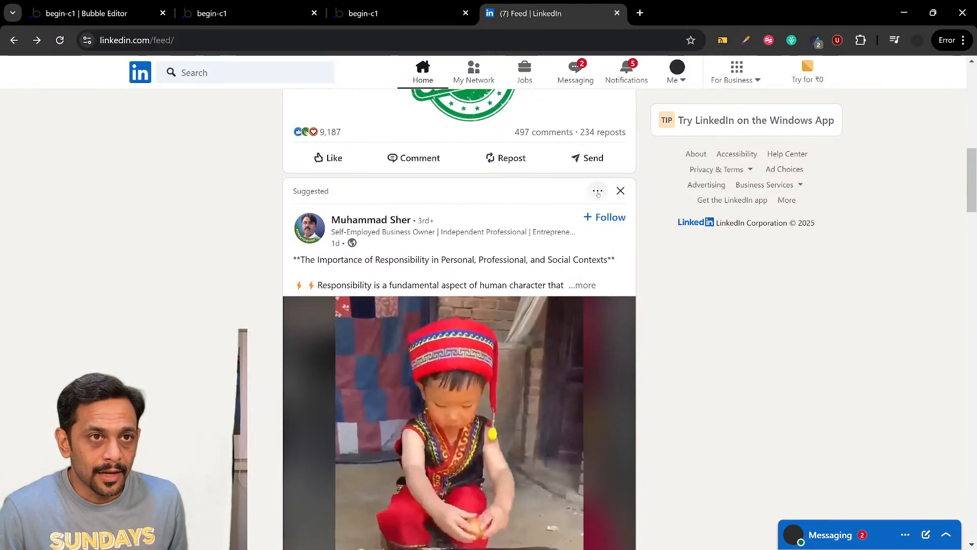
{"action": "scroll", "coordinate": [595, 245], "scroll_direction": "up", "scroll_amount": 4}
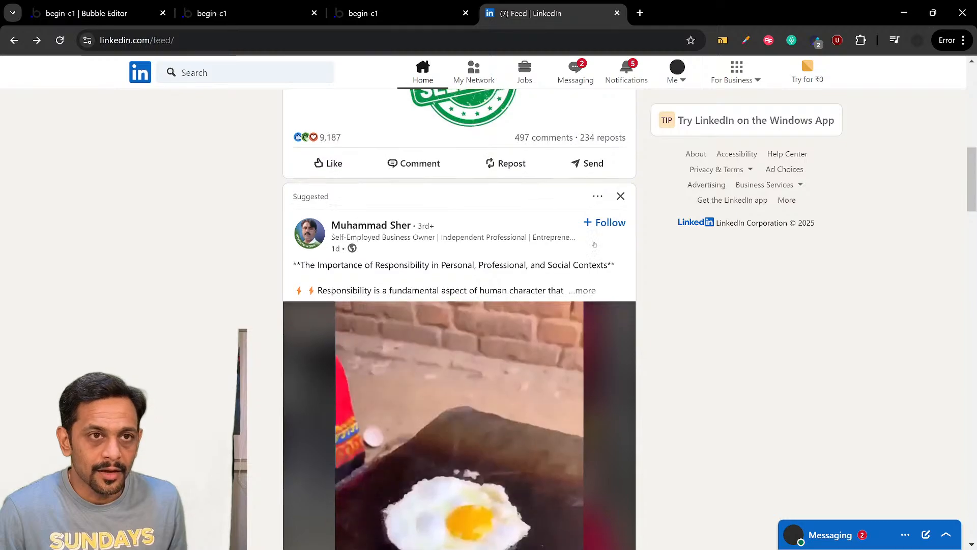
{"action": "scroll", "coordinate": [594, 244], "scroll_direction": "down", "scroll_amount": 5}
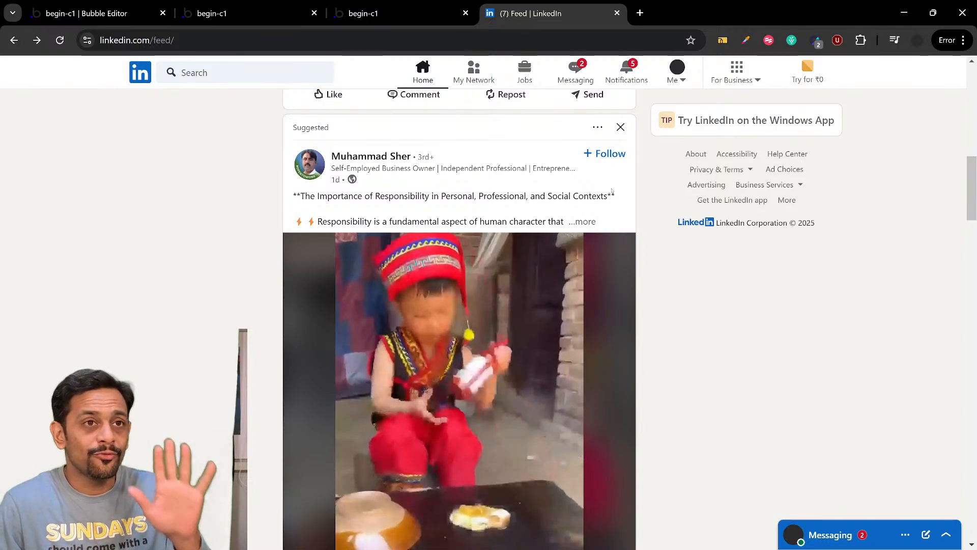
{"action": "left_click", "coordinate": [598, 128]}
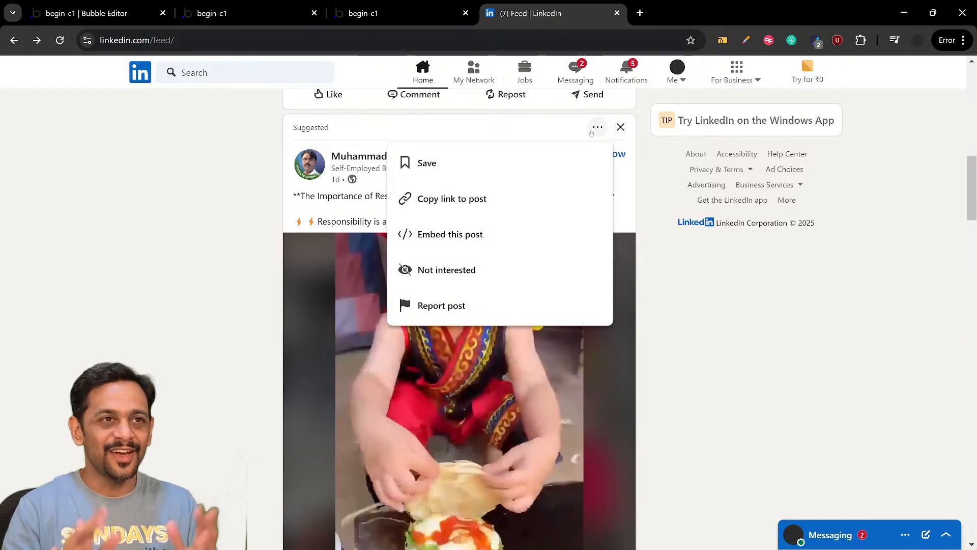
{"action": "left_click", "coordinate": [682, 84]}
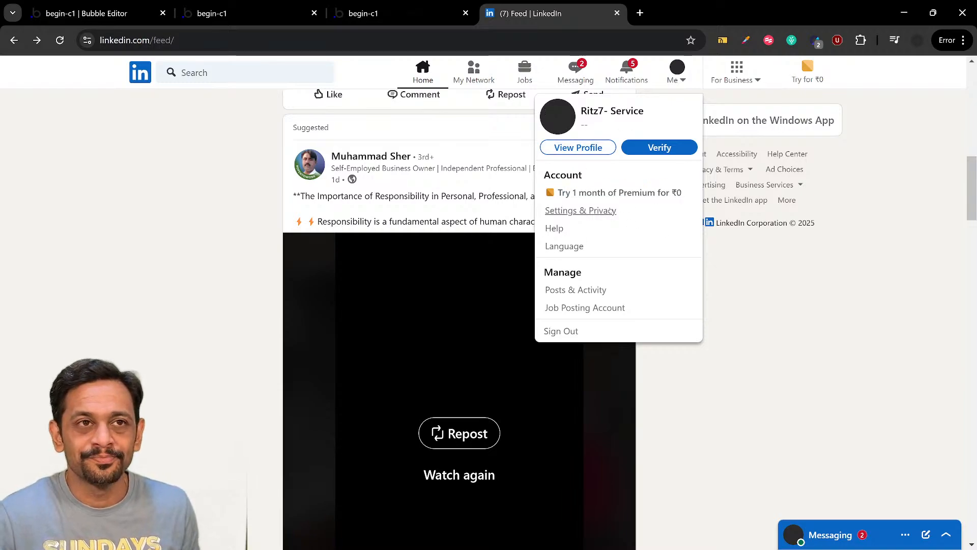
In the Bubble editor, reveal GroupFocus User Profile and set its top, bottom, left and right padding to 10 px
{"action": "left_click", "coordinate": [114, 14]}
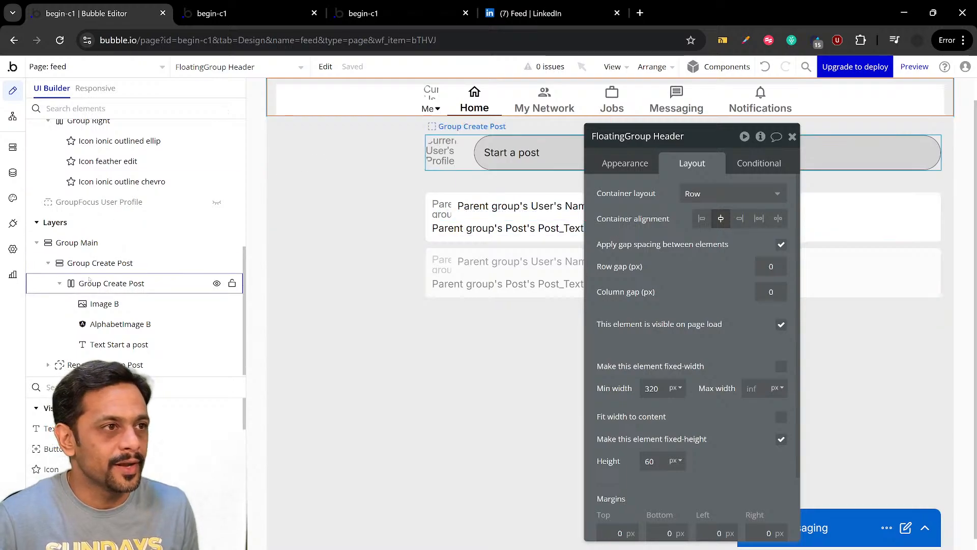
{"action": "left_click", "coordinate": [217, 202]}
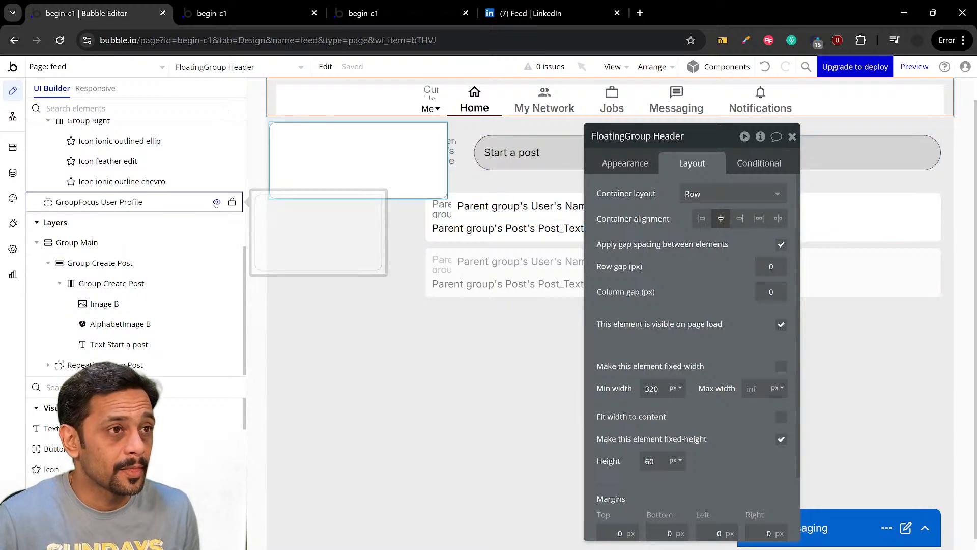
{"action": "left_click", "coordinate": [328, 176]}
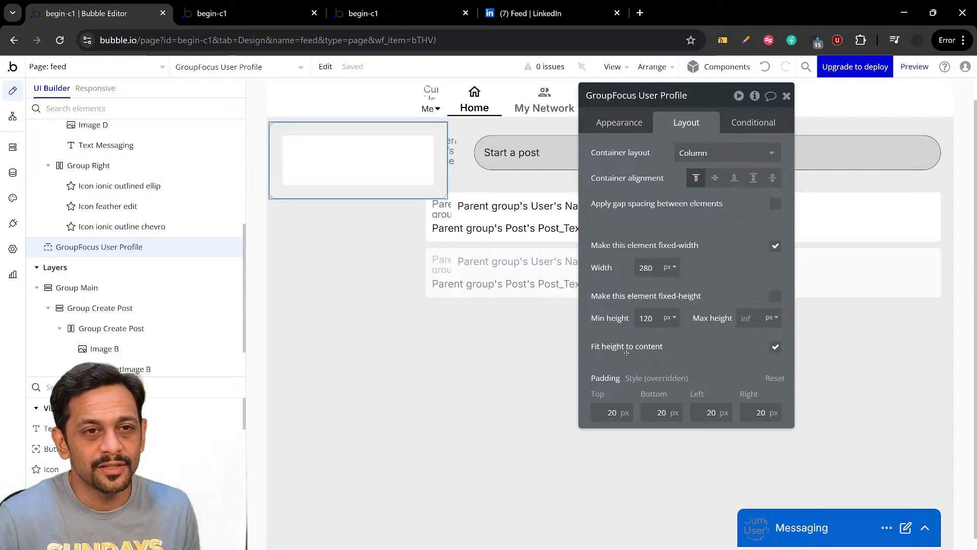
{"action": "key", "text": "BackSpace"}
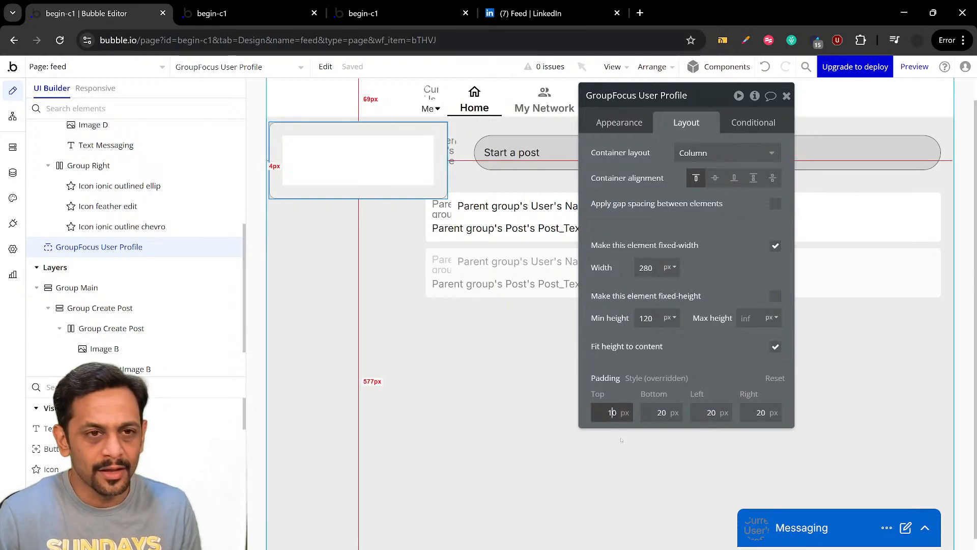
{"action": "left_click", "coordinate": [664, 414]}
{"action": "type", "text": "1"}
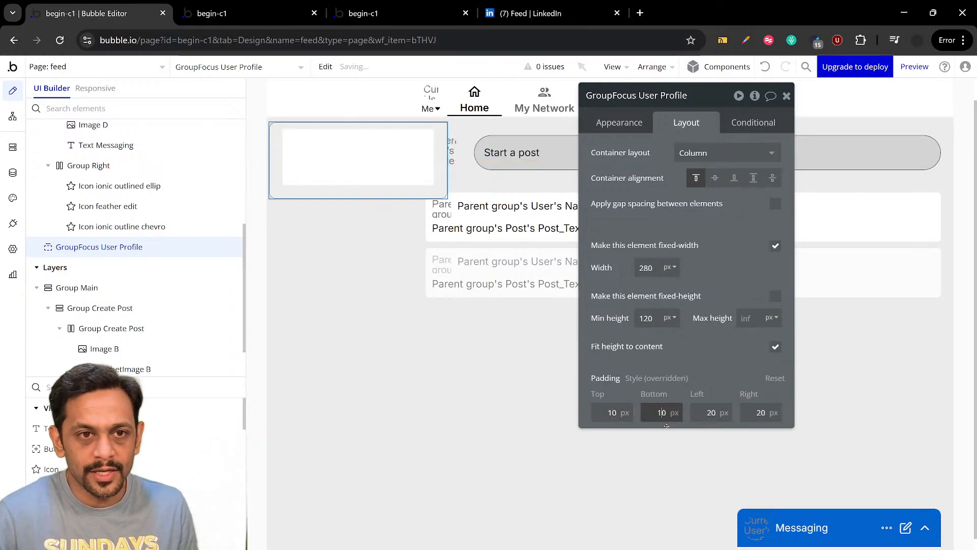
{"action": "left_click", "coordinate": [713, 413]}
{"action": "key", "text": "BackSpace"}
{"action": "type", "text": "1"}
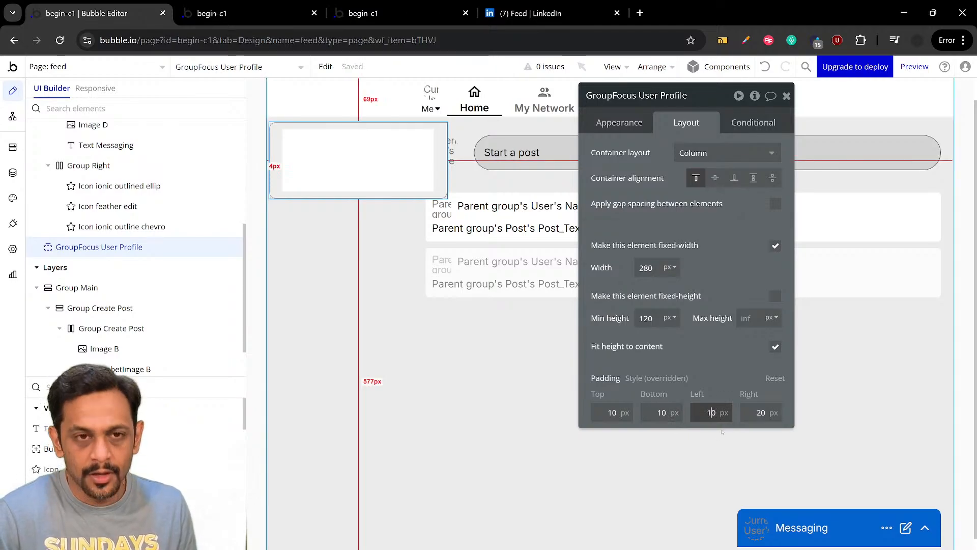
{"action": "left_click", "coordinate": [758, 414]}
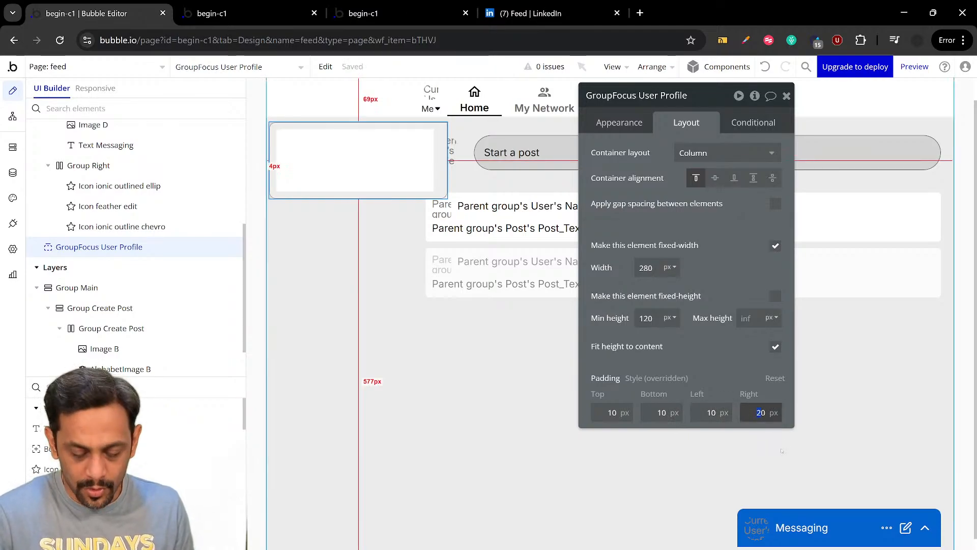
{"action": "left_click", "coordinate": [717, 360]}
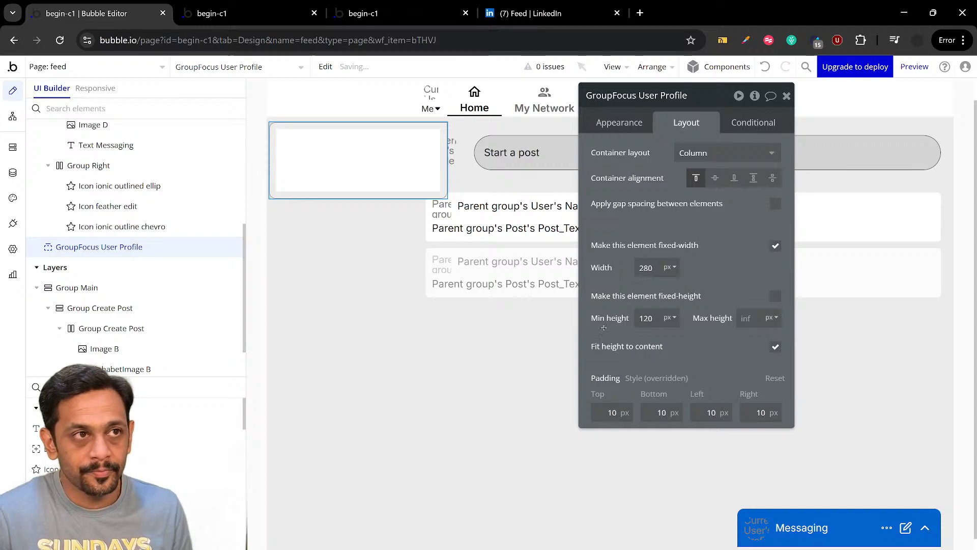
Check LinkedIn's Me menu for reference, and in Bubble add a group inside GroupFocus User Profile named Group 1
{"action": "left_click", "coordinate": [539, 13]}
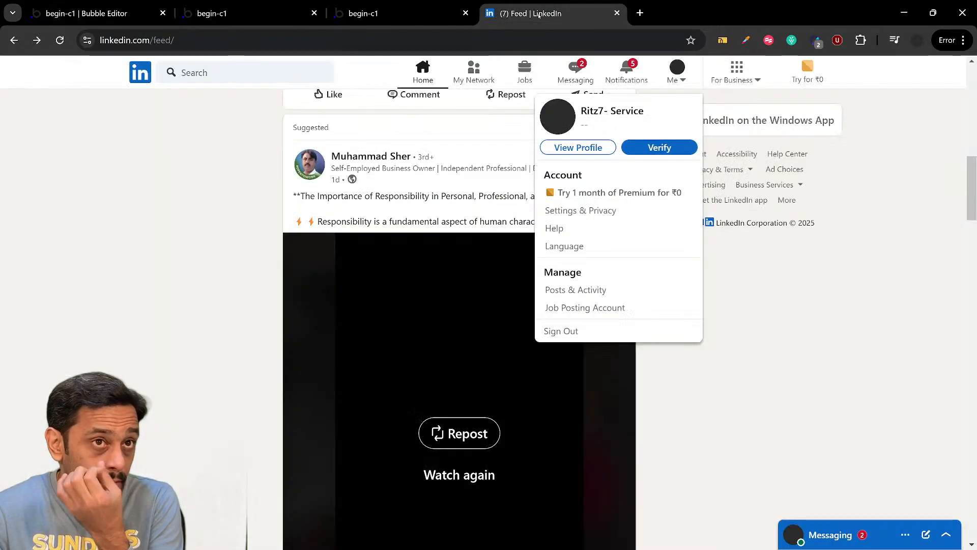
{"action": "left_click", "coordinate": [678, 72]}
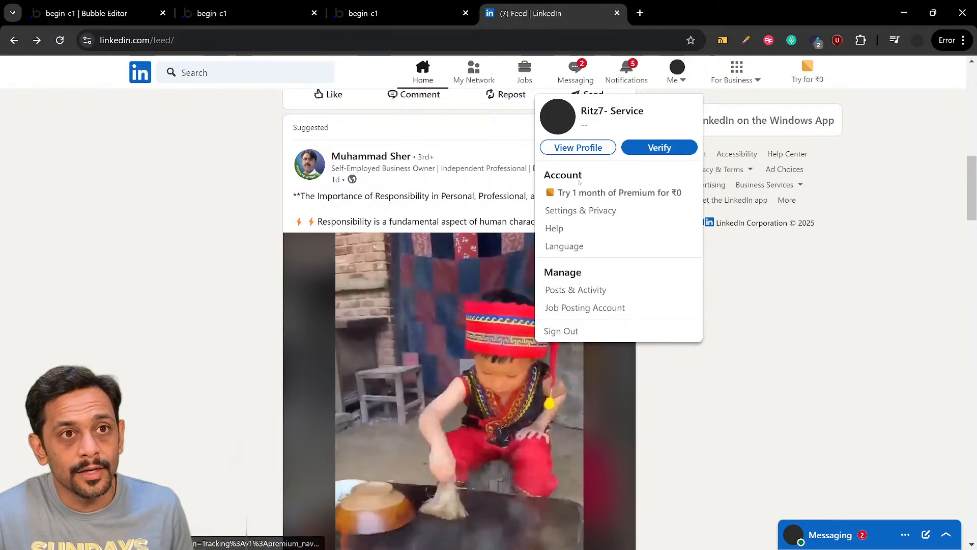
{"action": "left_click", "coordinate": [83, 14]}
{"action": "left_click", "coordinate": [77, 390]}
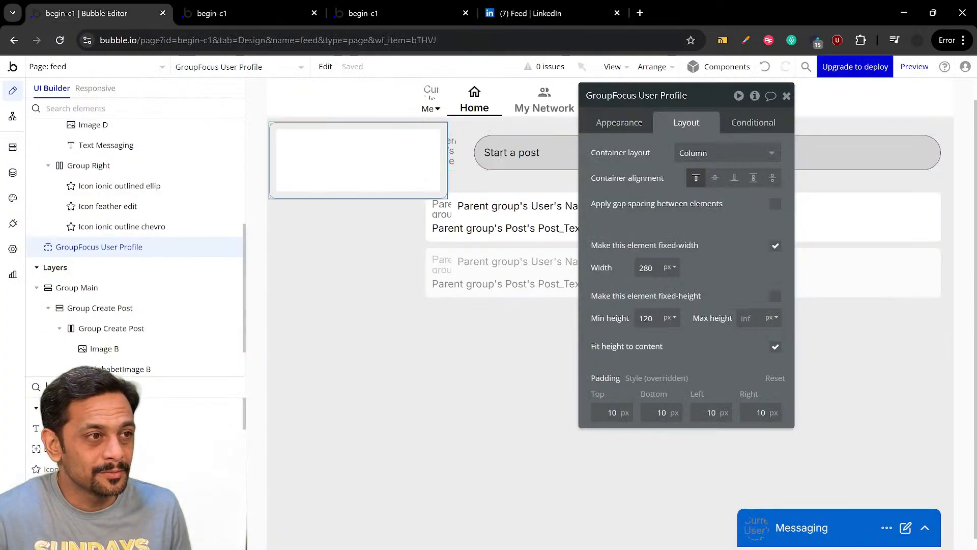
{"action": "type", "text": "group"}
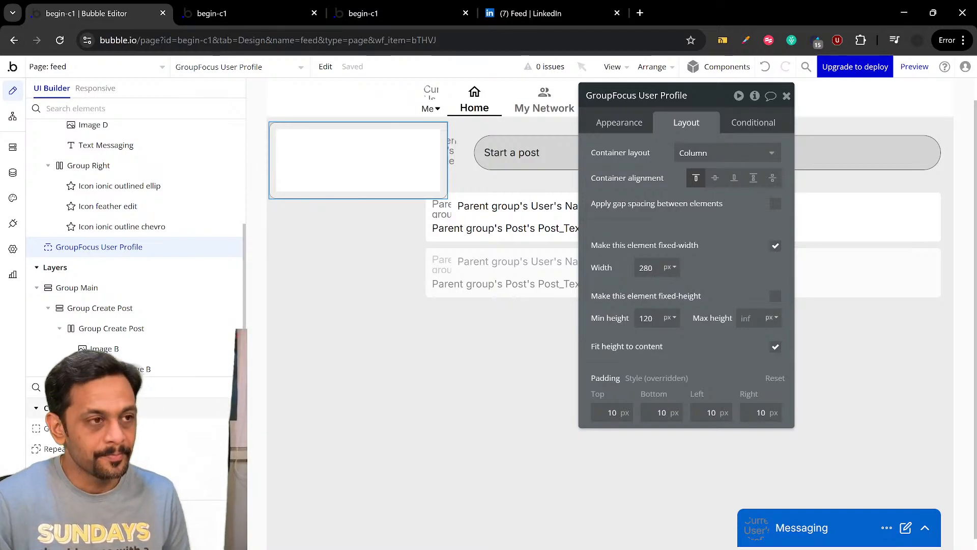
{"action": "left_click", "coordinate": [72, 429]}
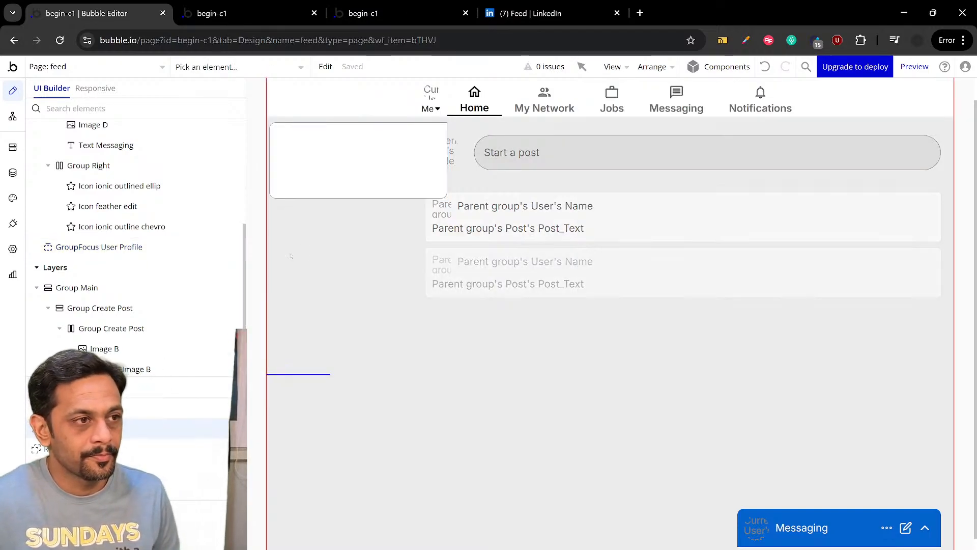
{"action": "left_click", "coordinate": [299, 144]}
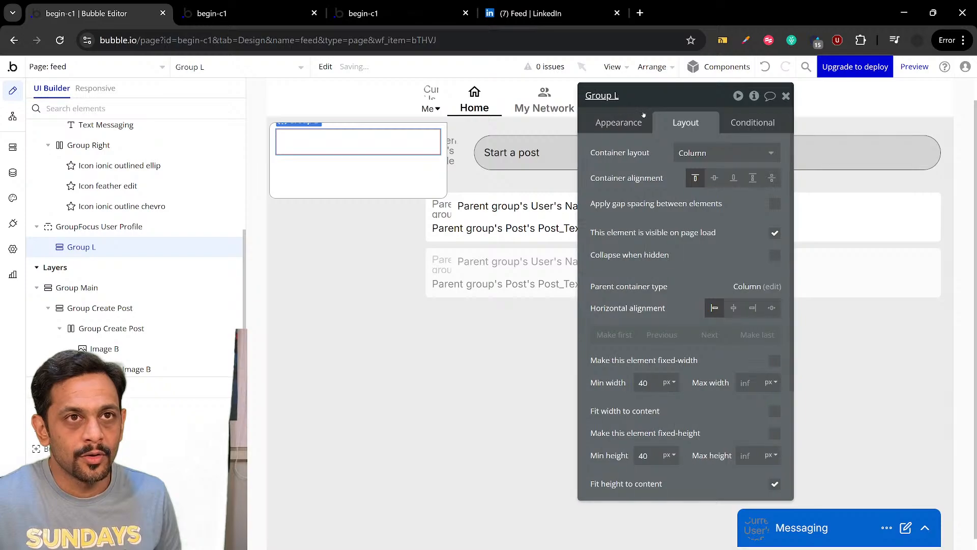
{"action": "left_click", "coordinate": [621, 100]}
{"action": "key", "text": "BackSpace"}
{"action": "type", "text": "1"}
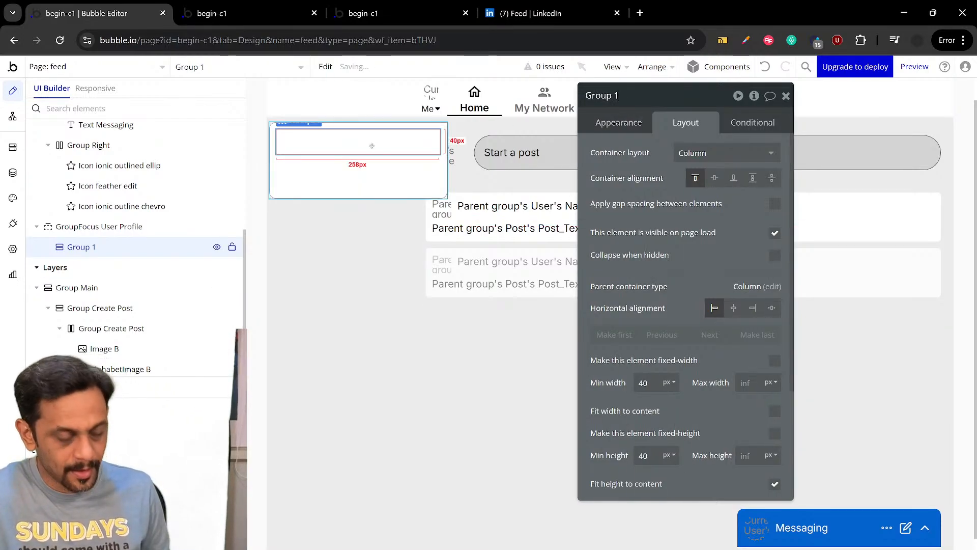
Duplicate Group 1 within GroupFocus User Profile and rename the copy Group 2
{"action": "key", "text": "ctrl+d"}
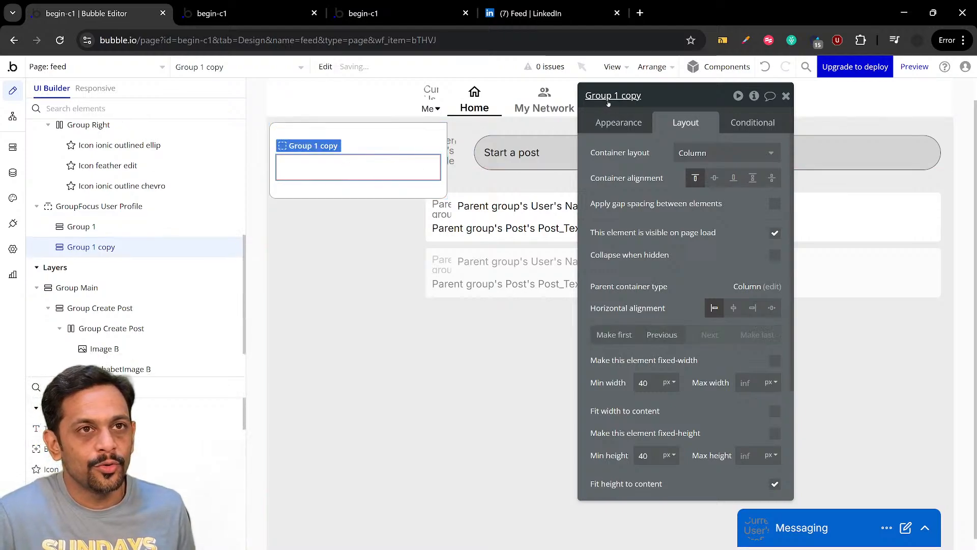
{"action": "left_click", "coordinate": [642, 95]}
{"action": "key", "text": "BackSpace"}
{"action": "key", "text": "BackSpace"}
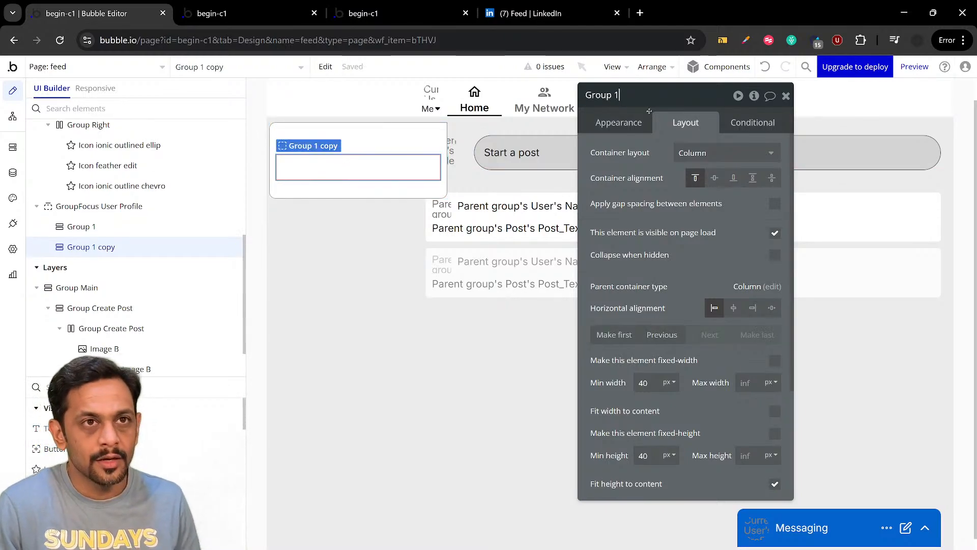
{"action": "left_click", "coordinate": [382, 167]}
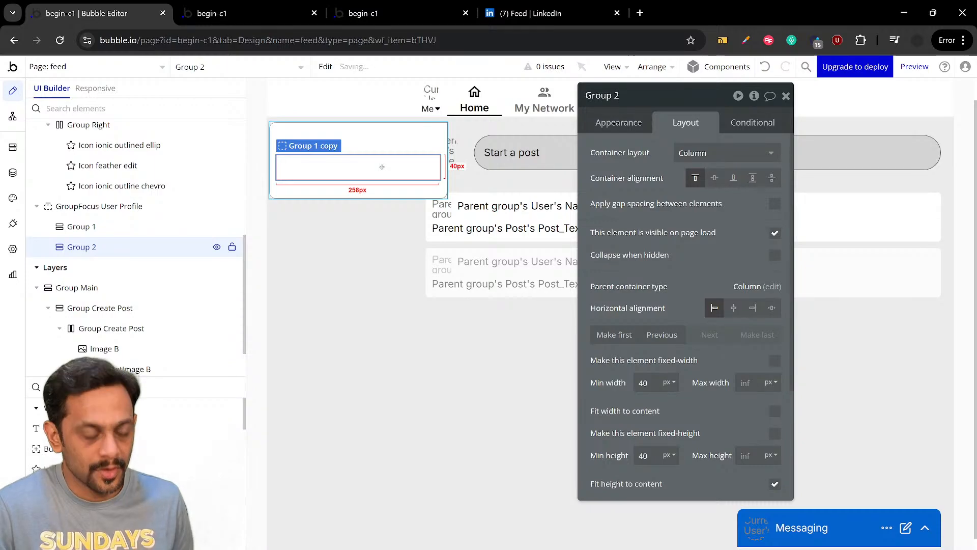
Duplicate Group 2 and rename the copy Group 3
{"action": "key", "text": "ctrl+d"}
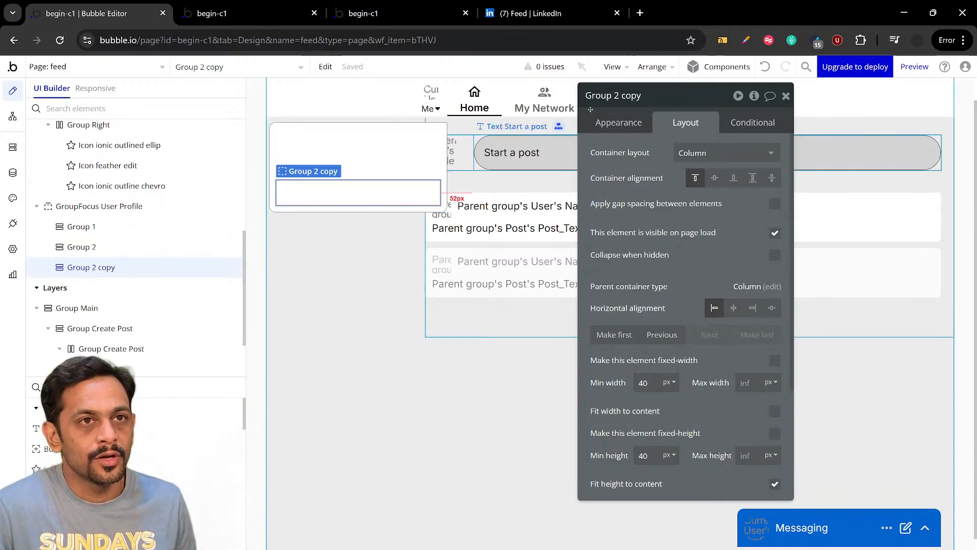
{"action": "left_click", "coordinate": [646, 101]}
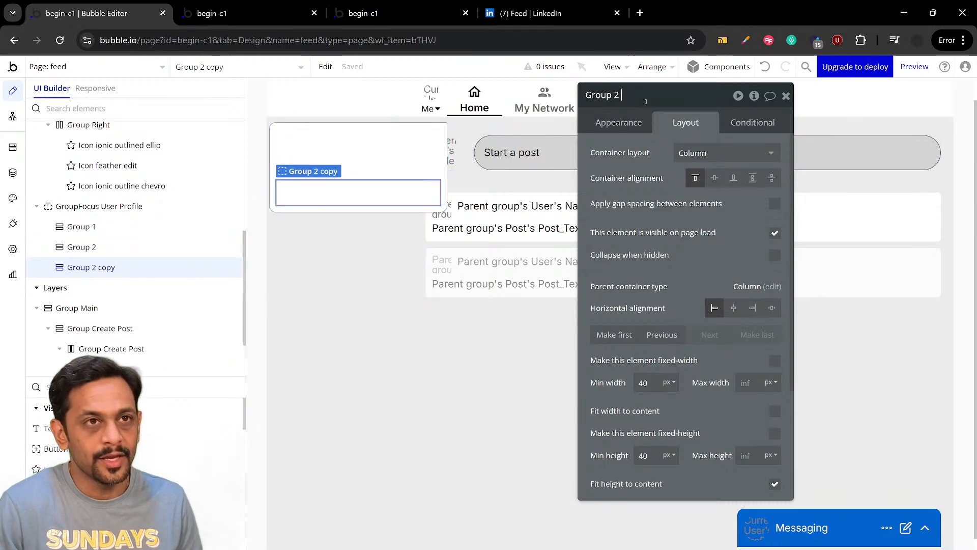
{"action": "key", "text": "BackSpace"}
{"action": "type", "text": "3"}
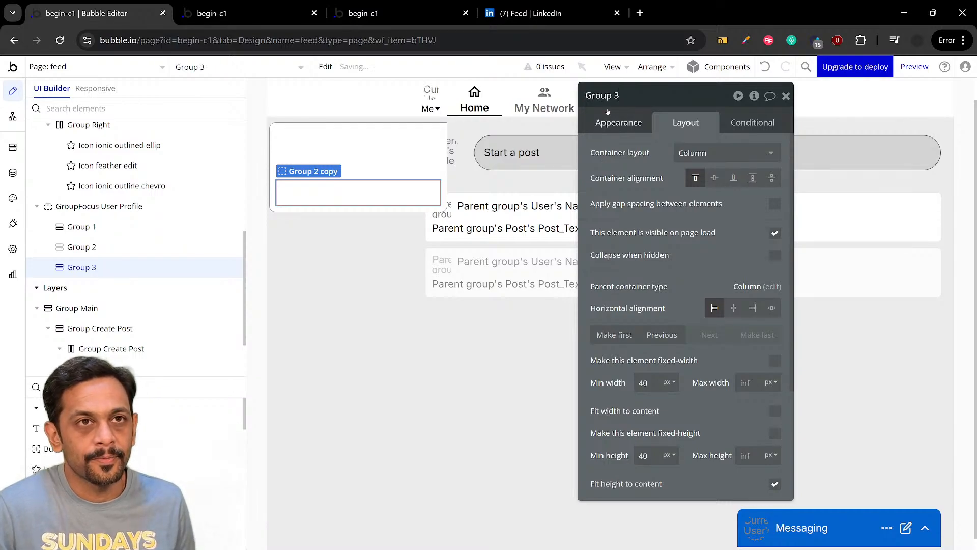
Compare against the sections of LinkedIn's Me menu and return to the Bubble editor
{"action": "left_click", "coordinate": [579, 12]}
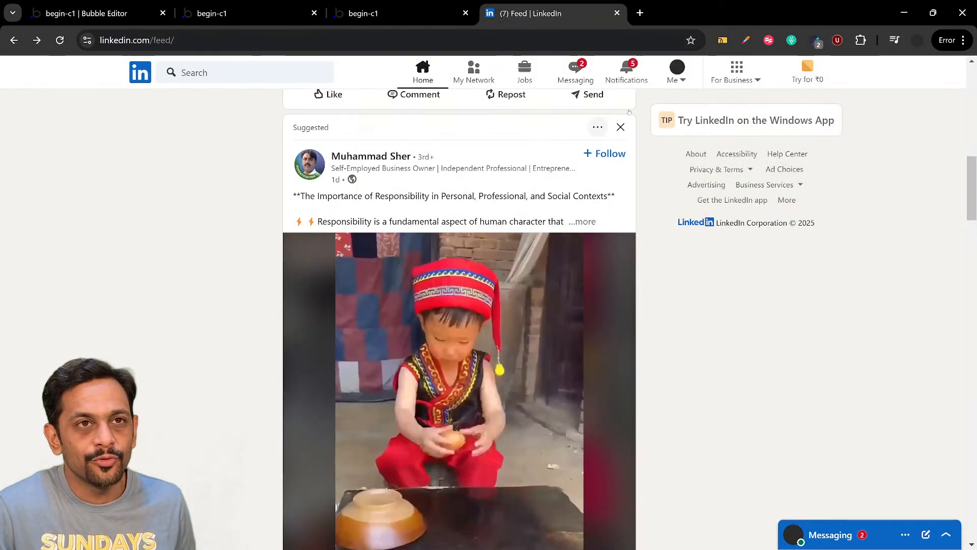
{"action": "left_click", "coordinate": [673, 76]}
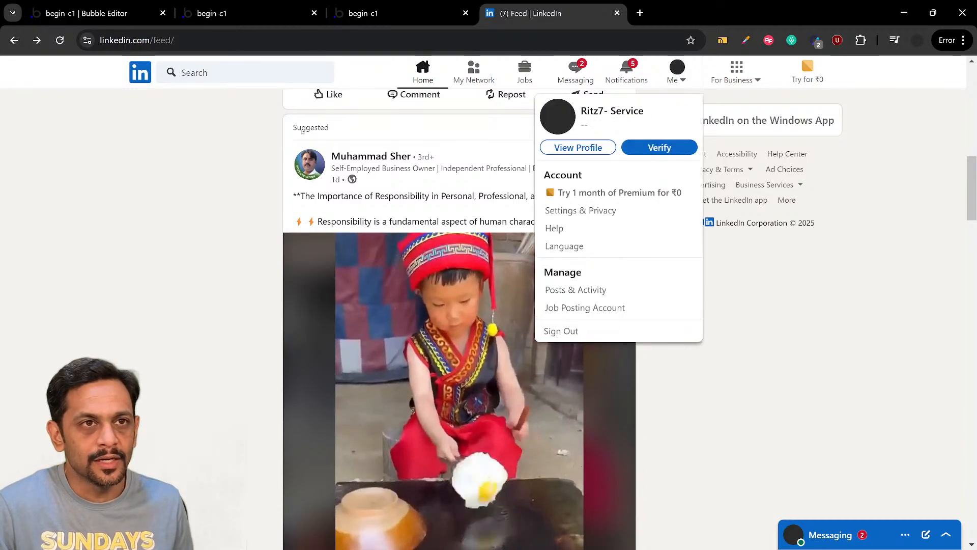
{"action": "left_click", "coordinate": [86, 14]}
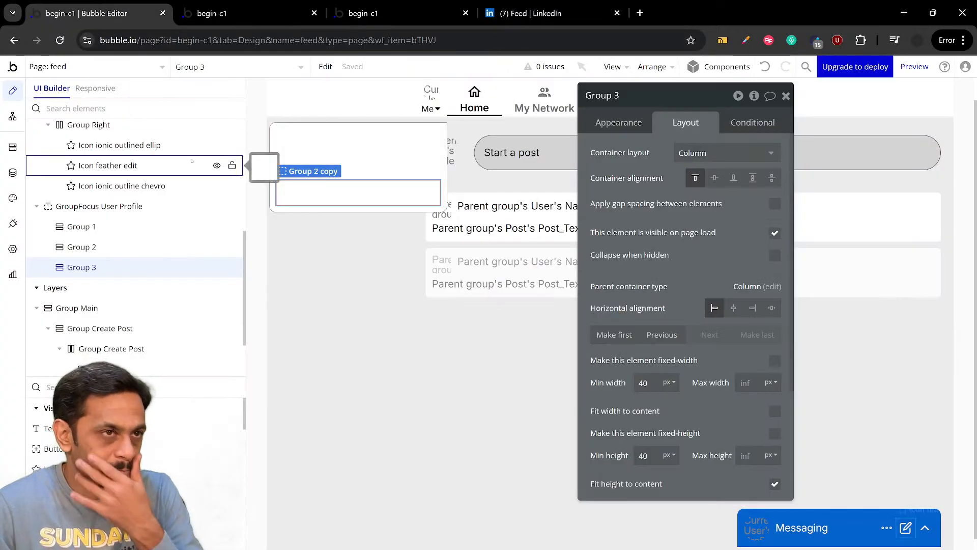
Copy the current user's profile image from Group Create Post and paste it into Group 1 of GroupFocus User Profile
{"action": "left_click", "coordinate": [303, 136]}
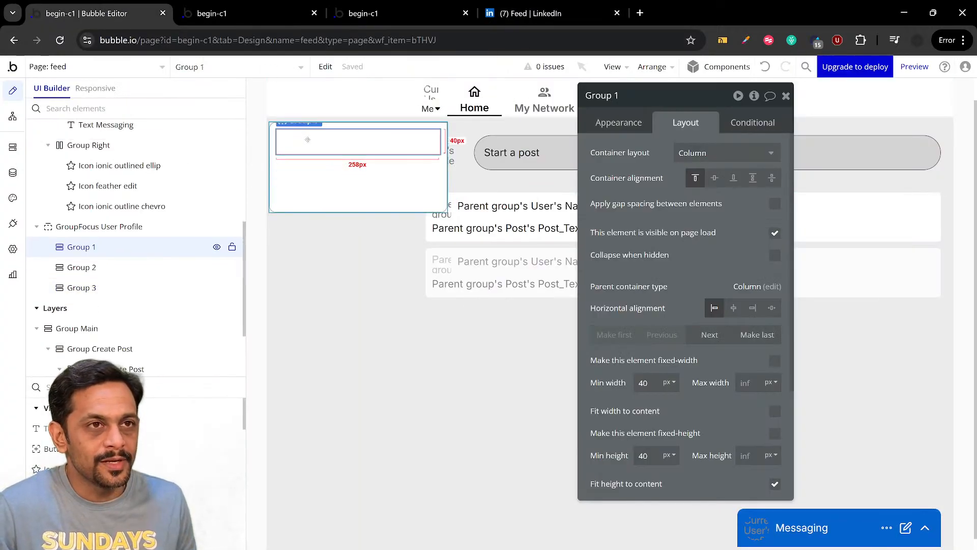
{"action": "left_click", "coordinate": [453, 152]}
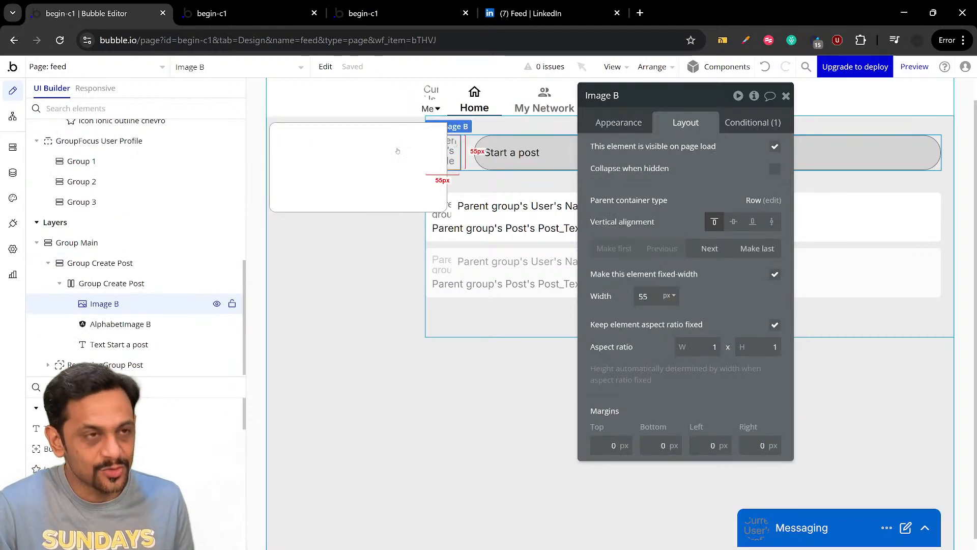
{"action": "left_click", "coordinate": [290, 141]}
{"action": "key", "text": "ctrl+v"}
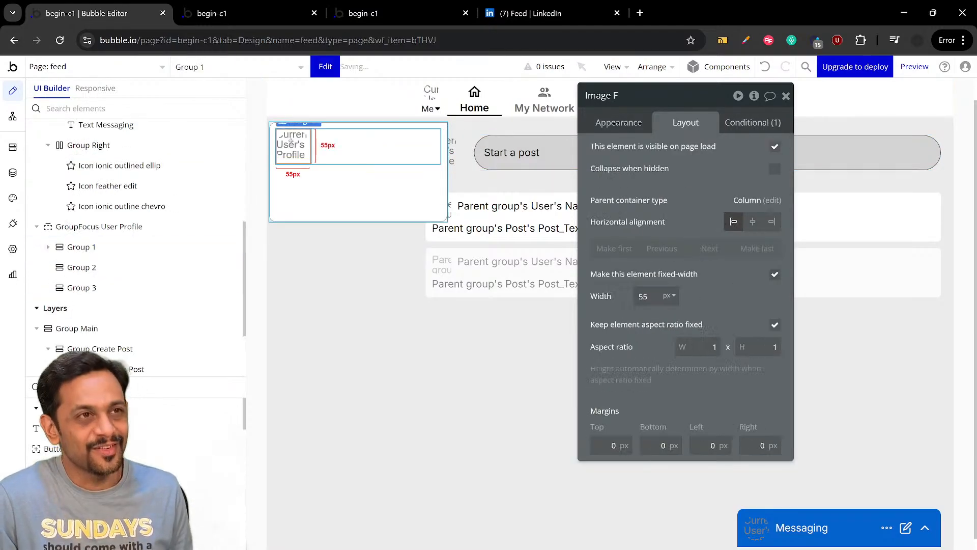
Set the fixed width of the pasted profile image in Group 1 to 35 px
{"action": "left_click", "coordinate": [648, 296]}
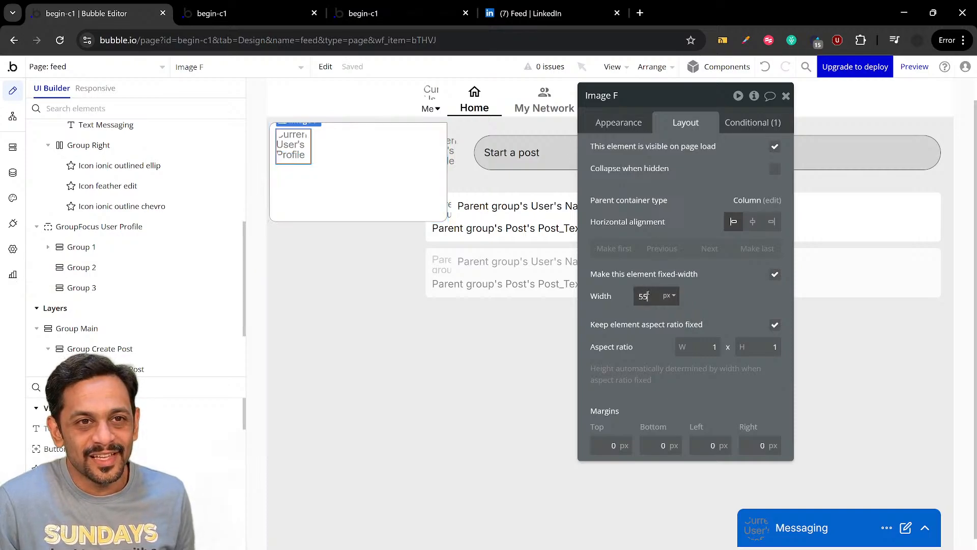
{"action": "type", "text": "35"}
{"action": "left_click", "coordinate": [705, 297]}
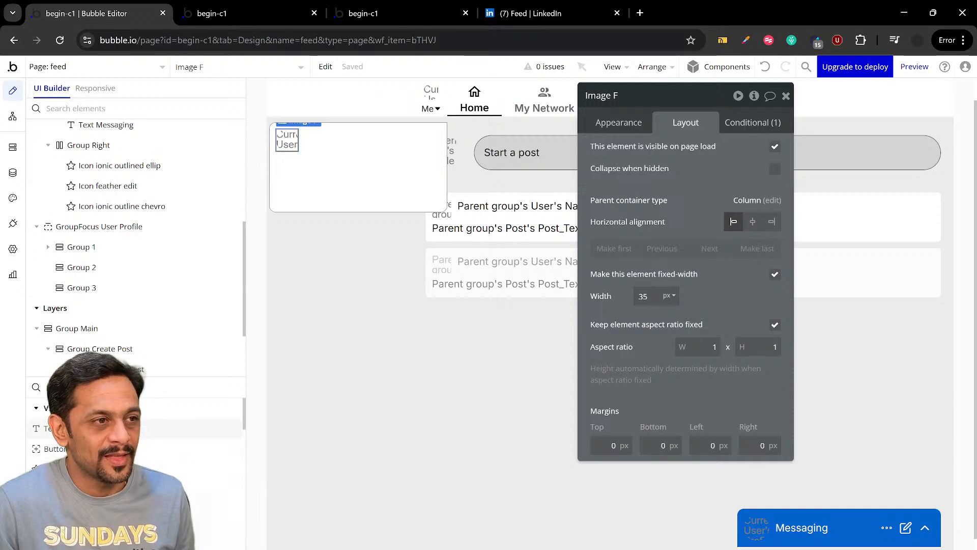
Add a text element to Group 1 and set the group's container layout to Row
{"action": "key", "text": "Escape"}
{"action": "left_click_drag", "start_coordinate": [250, 173], "coordinate": [317, 137]}
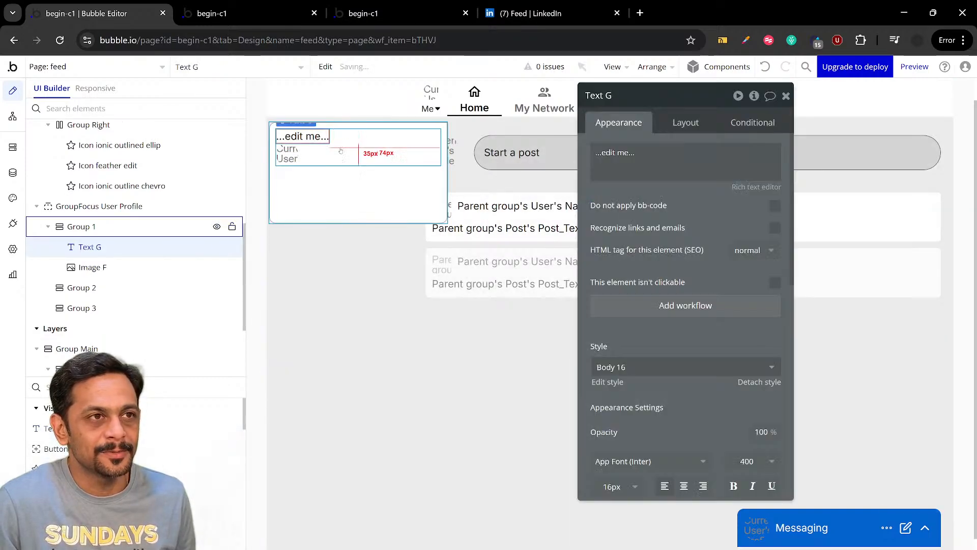
{"action": "left_click", "coordinate": [361, 149]}
{"action": "left_click", "coordinate": [687, 123]}
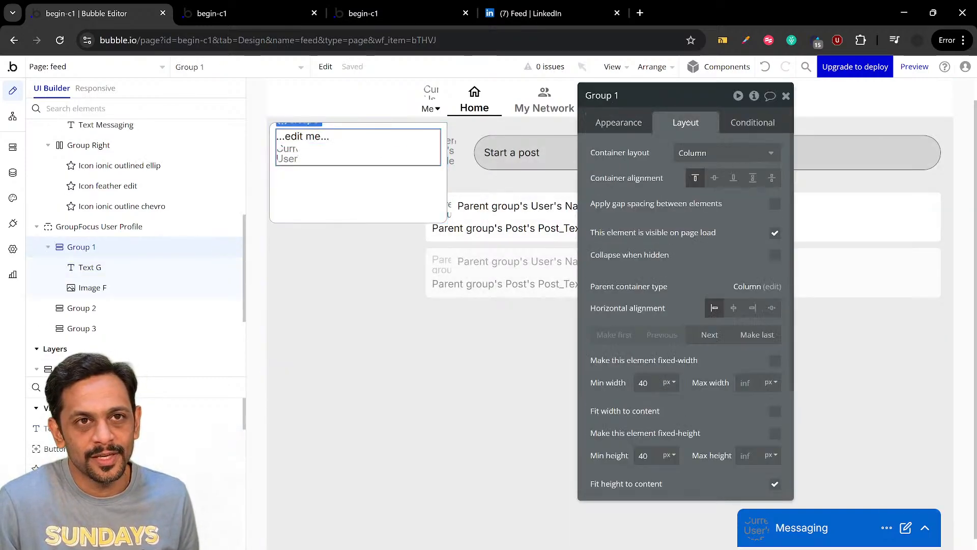
{"action": "left_click", "coordinate": [706, 153]}
{"action": "left_click", "coordinate": [704, 210]}
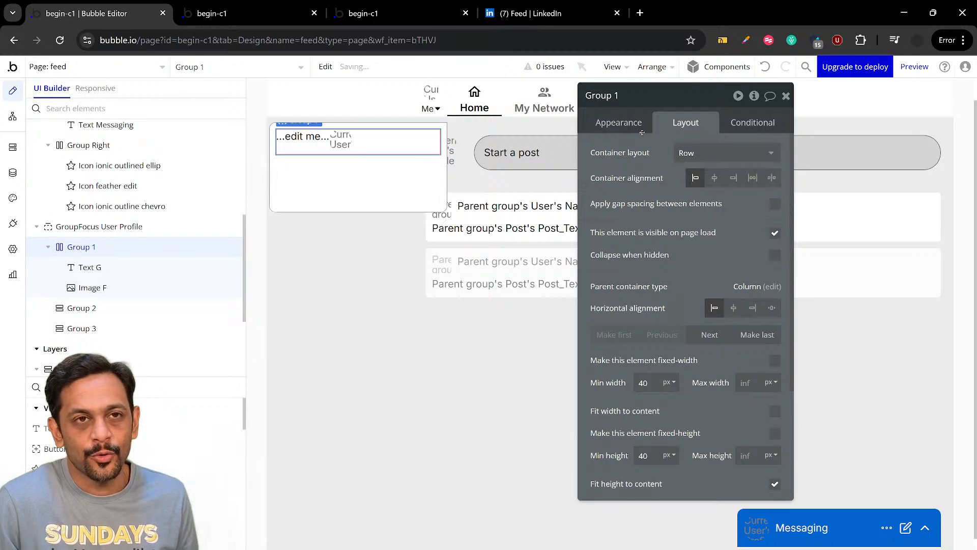
Check the header of LinkedIn's Me menu, and in Bubble reorder the new text in Group 1 to follow the profile image
{"action": "left_click", "coordinate": [572, 16]}
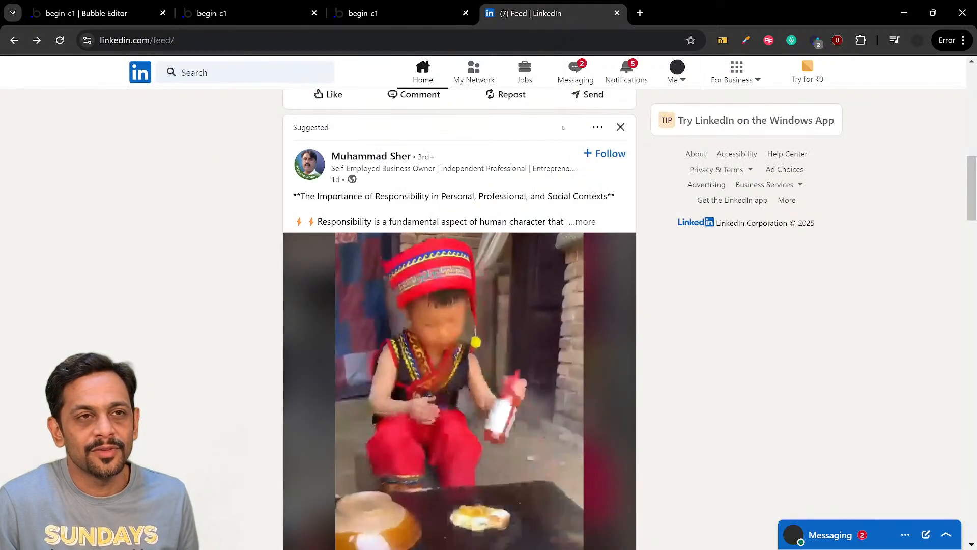
{"action": "left_click", "coordinate": [677, 72]}
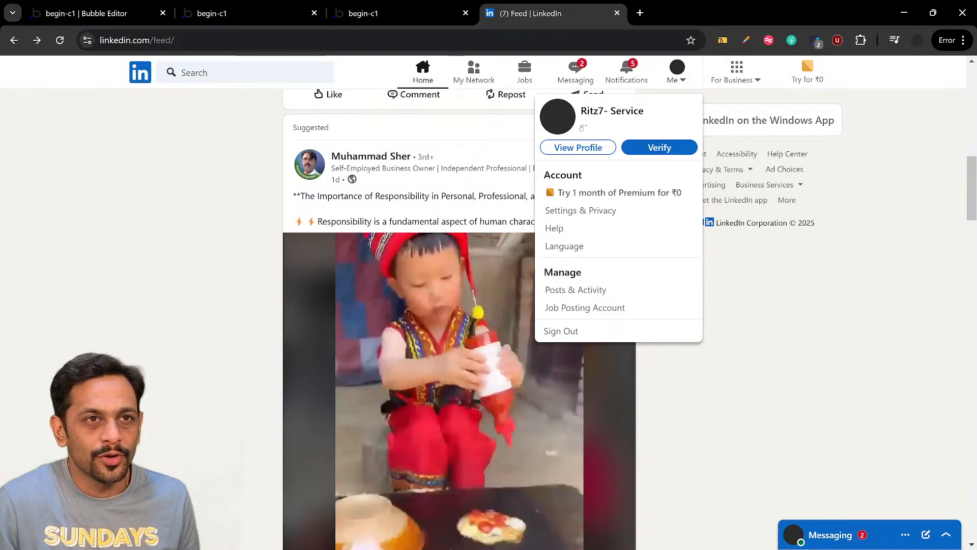
{"action": "left_click", "coordinate": [87, 14]}
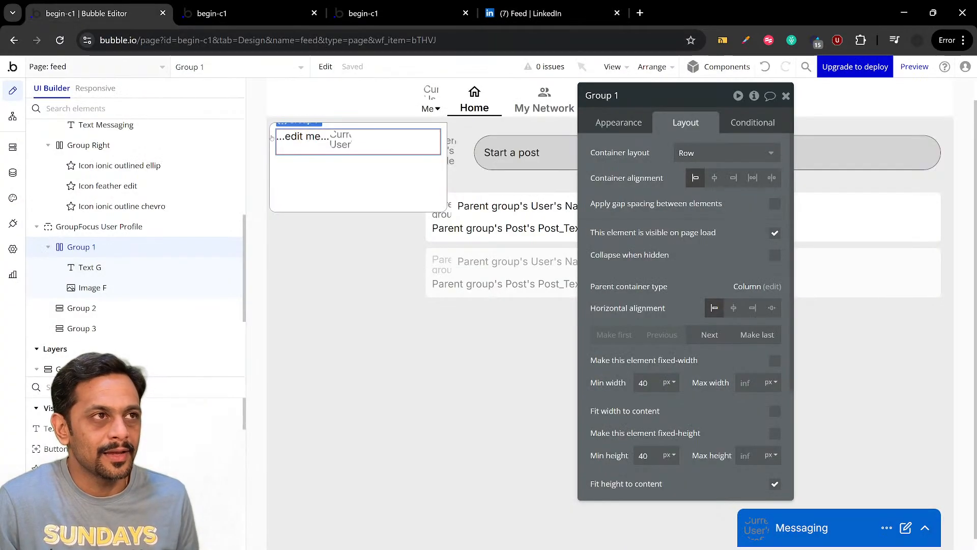
{"action": "left_click", "coordinate": [308, 137]}
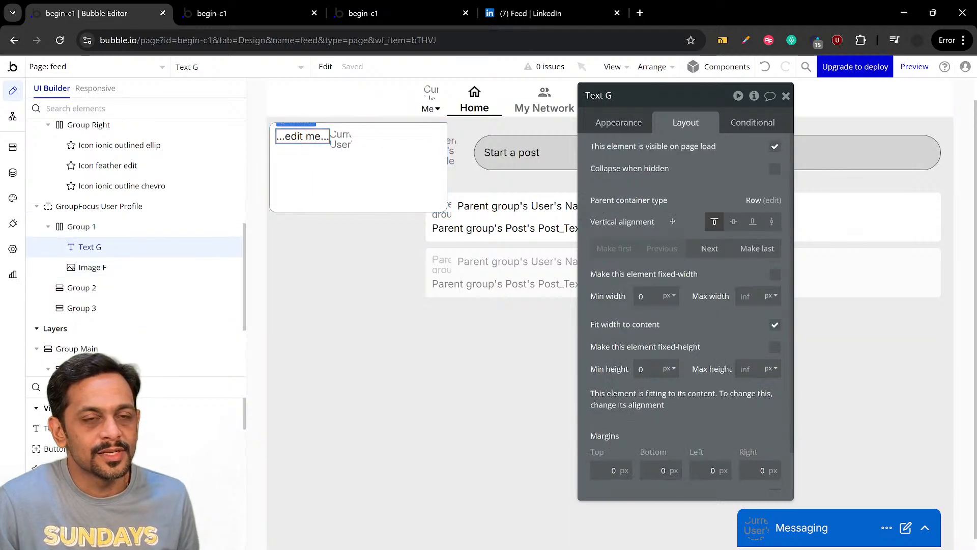
{"action": "left_click", "coordinate": [710, 248]}
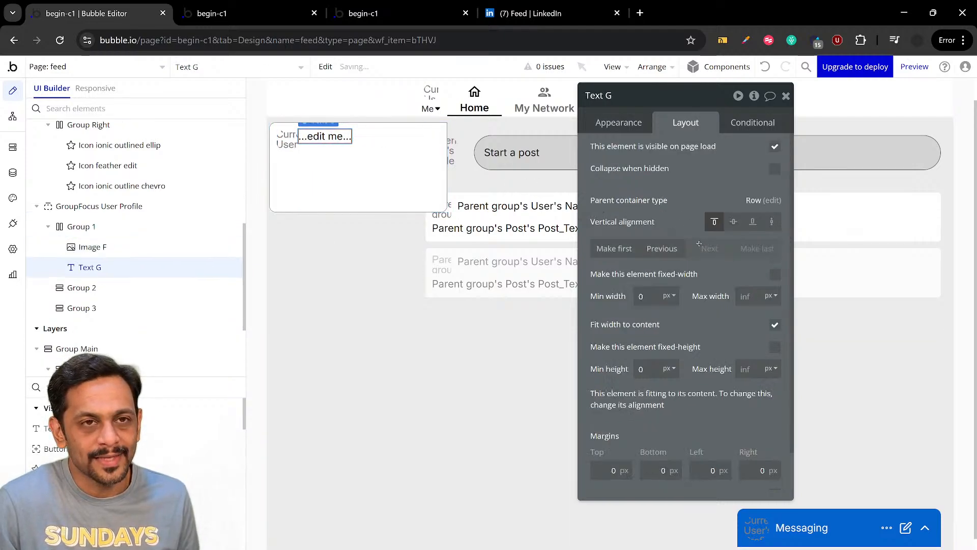
Set the content of the text in Group 1 to the dynamic value Current User's Name
{"action": "left_click", "coordinate": [619, 122]}
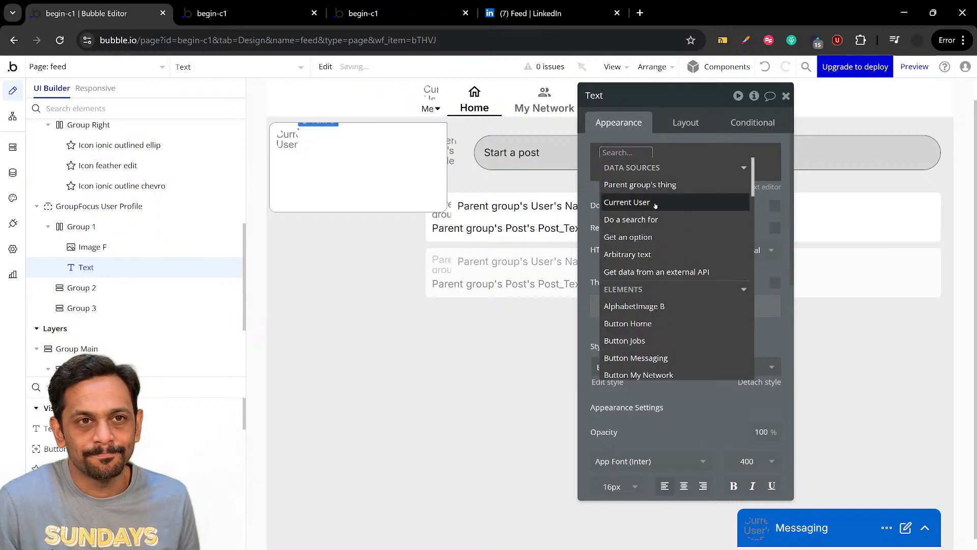
{"action": "left_click", "coordinate": [664, 201]}
{"action": "left_click", "coordinate": [664, 255]}
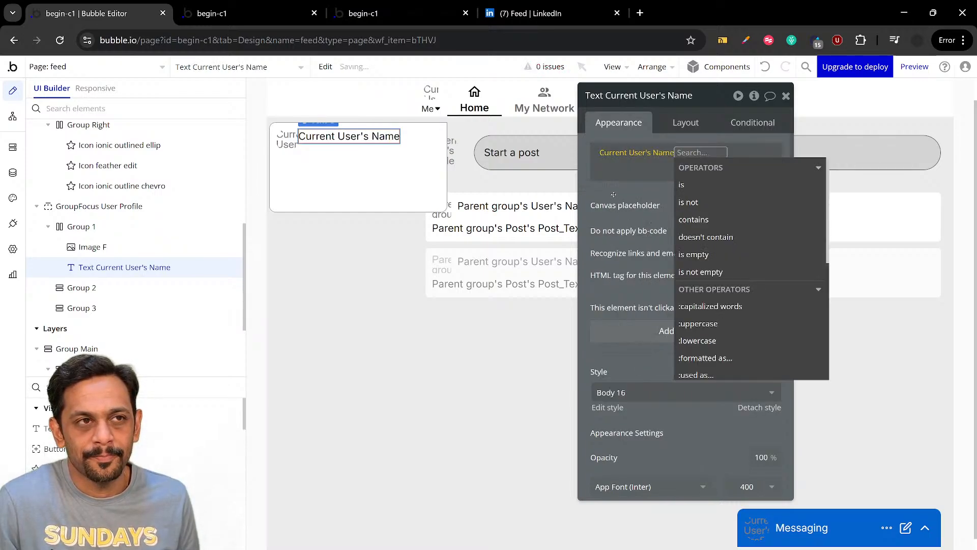
{"action": "left_click", "coordinate": [613, 194]}
Enable gap spacing between the elements of Group 1 and set the column gap to 10 px
{"action": "left_click", "coordinate": [409, 140]}
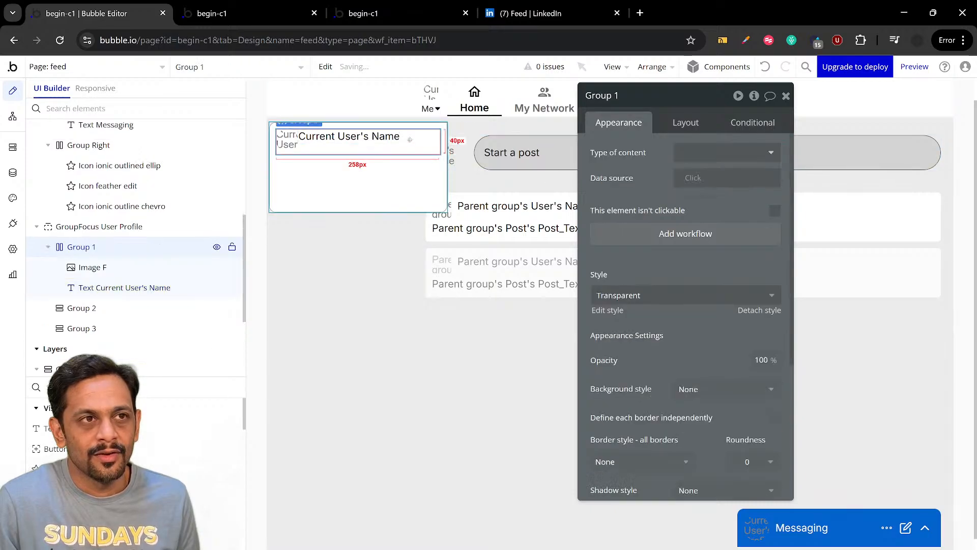
{"action": "left_click", "coordinate": [685, 123]}
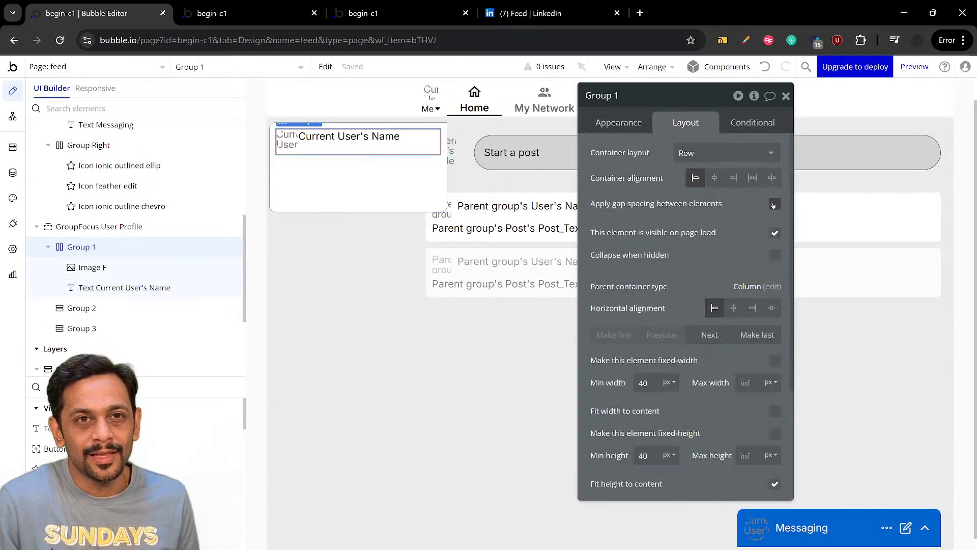
{"action": "left_click", "coordinate": [775, 206]}
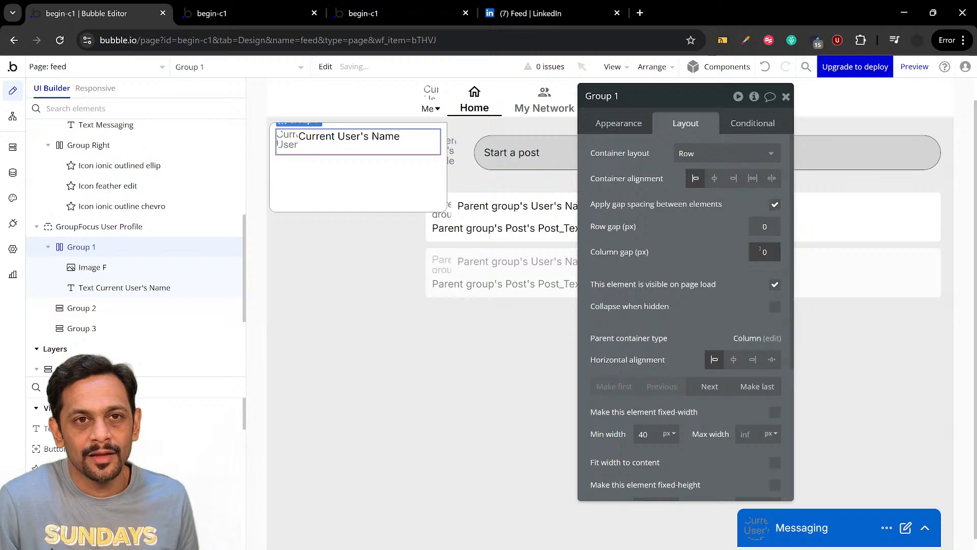
{"action": "type", "text": "1"}
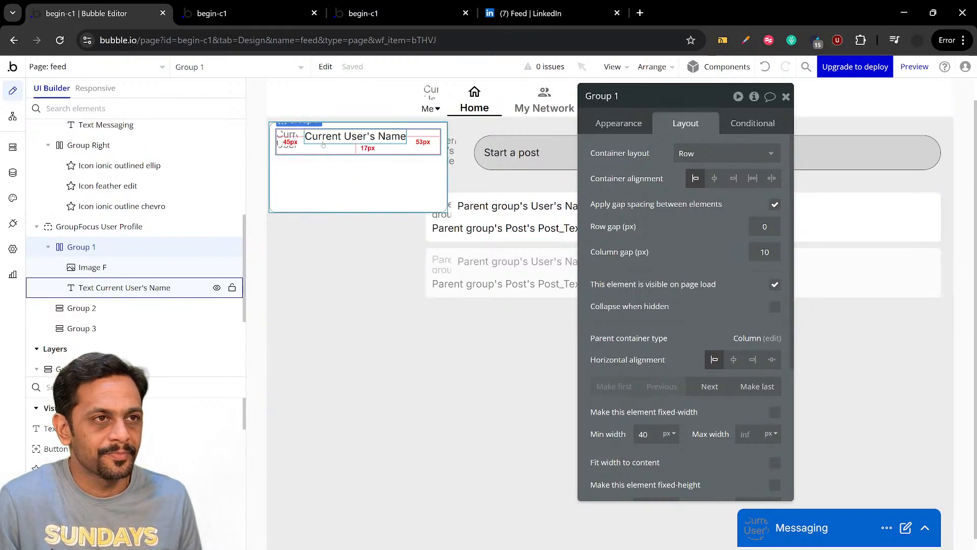
Examine what LinkedIn's Me menu shows beneath the profile name and return to the Bubble editor
{"action": "left_click", "coordinate": [327, 169]}
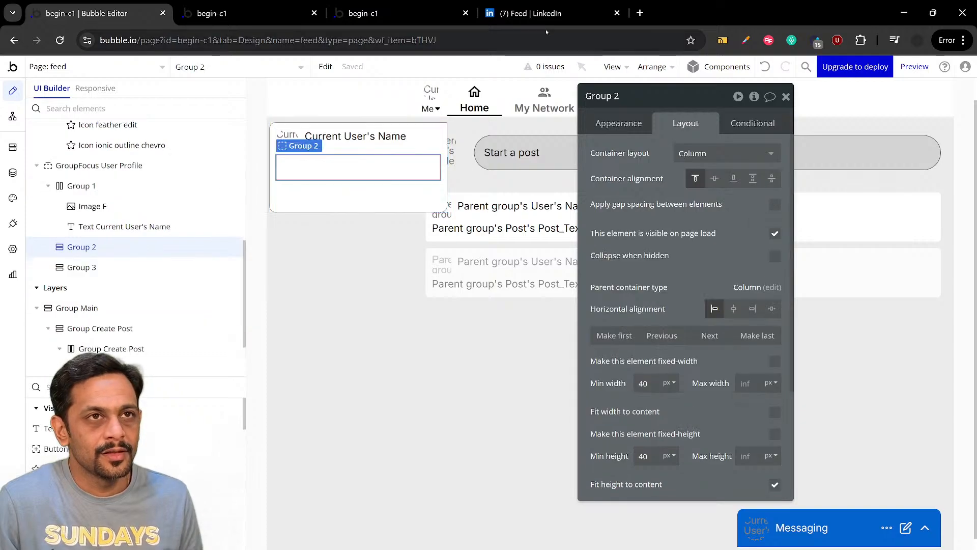
{"action": "left_click", "coordinate": [424, 144]}
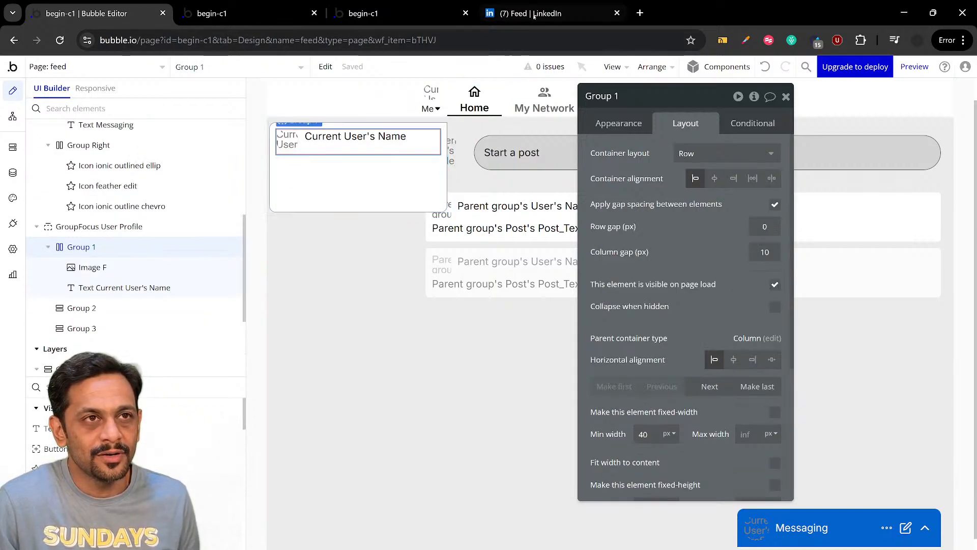
{"action": "left_click", "coordinate": [533, 16]}
{"action": "left_click", "coordinate": [677, 71]}
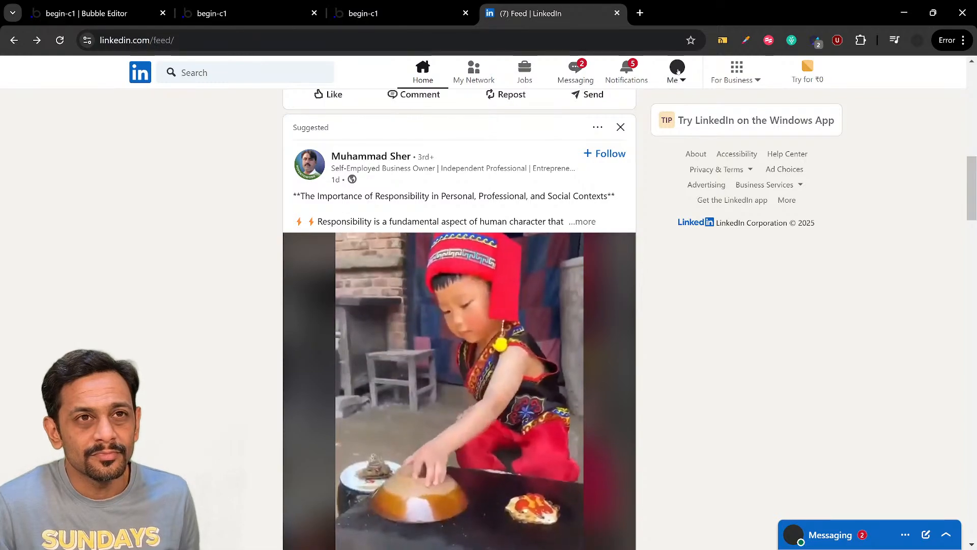
{"action": "left_click", "coordinate": [678, 70]}
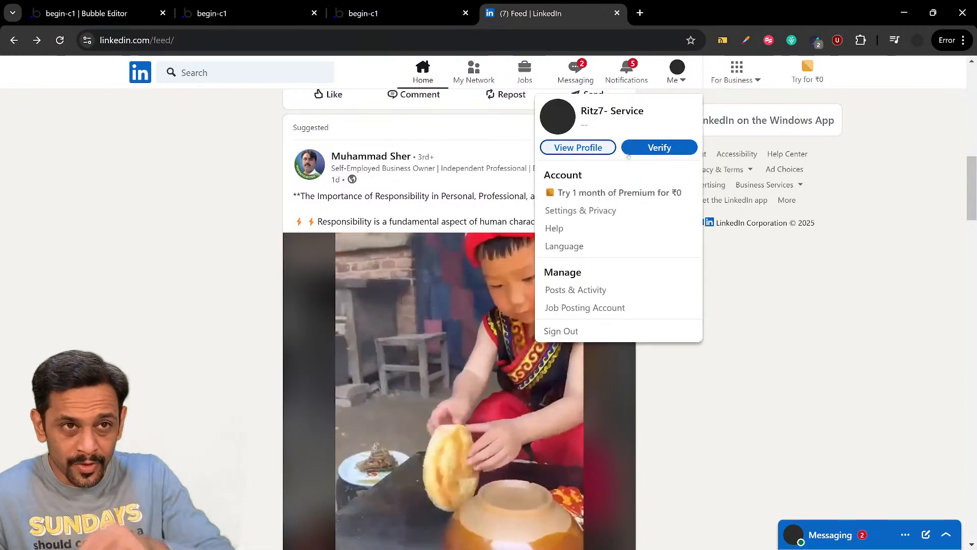
{"action": "left_click", "coordinate": [116, 16]}
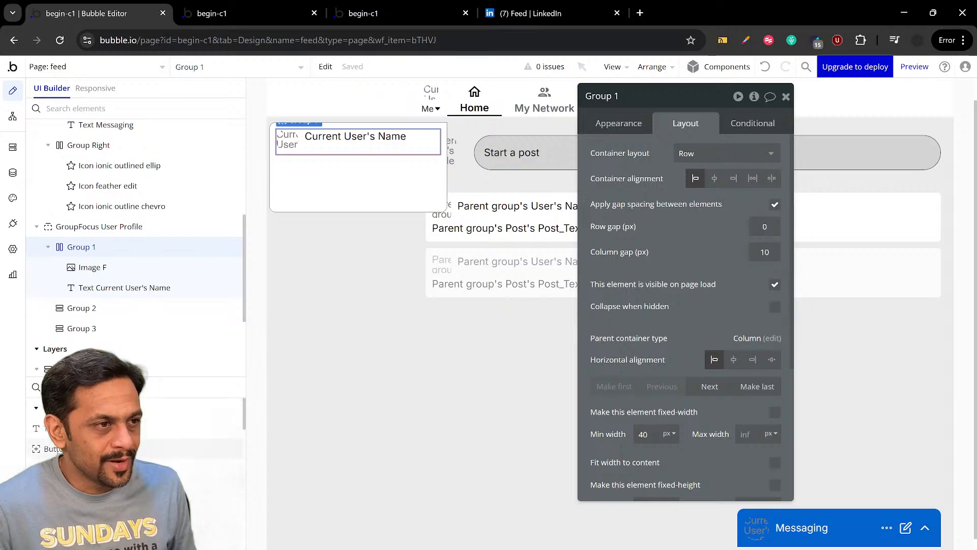
{"action": "left_click", "coordinate": [74, 388]}
{"action": "type", "text": "g"}
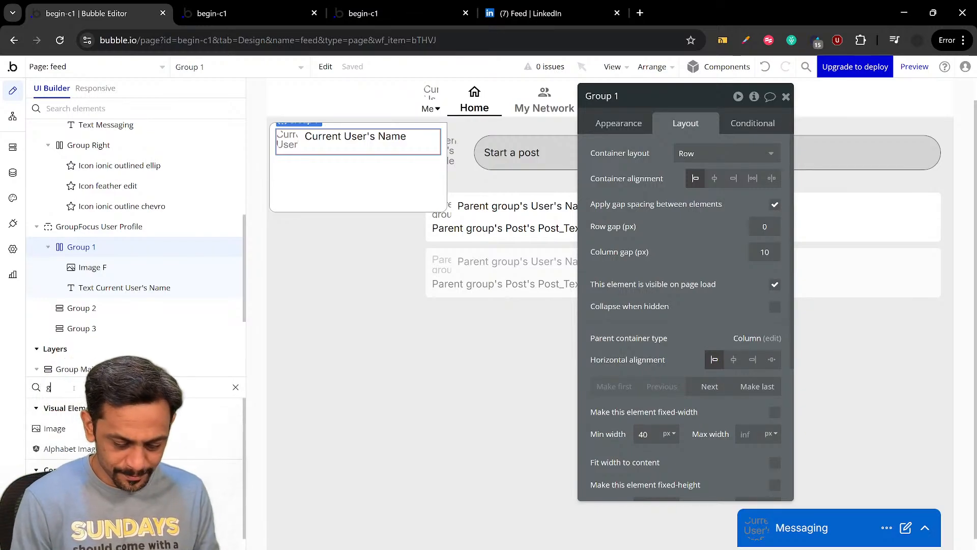
{"action": "type", "text": "roup"}
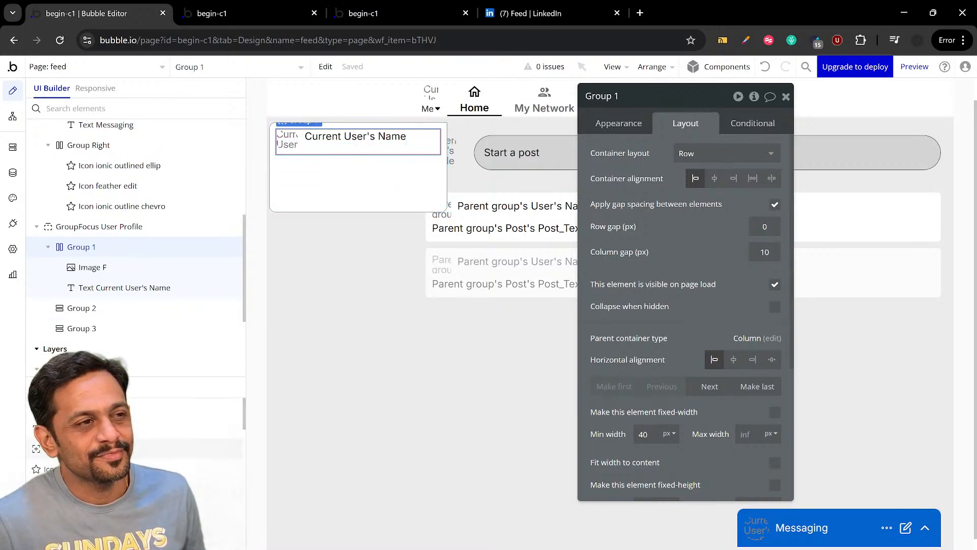
Add a button to Group 1 beneath the profile image and name, and label it View Profile
{"action": "left_click", "coordinate": [76, 448]}
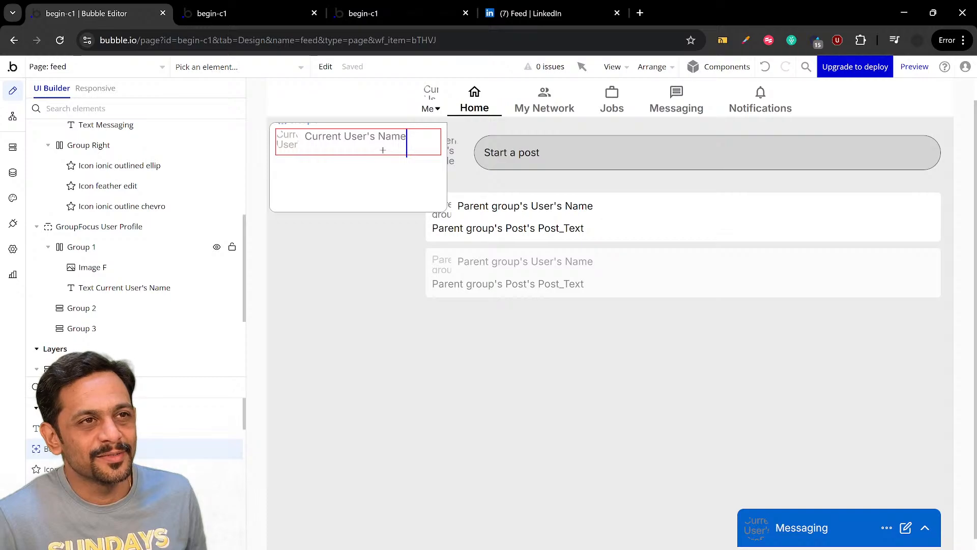
{"action": "left_click", "coordinate": [404, 147]}
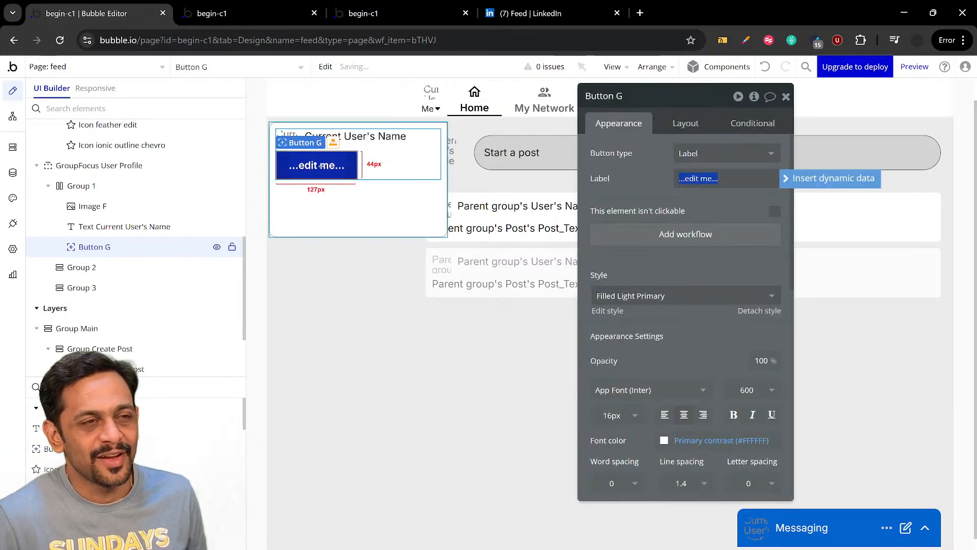
{"action": "left_click", "coordinate": [532, 13]}
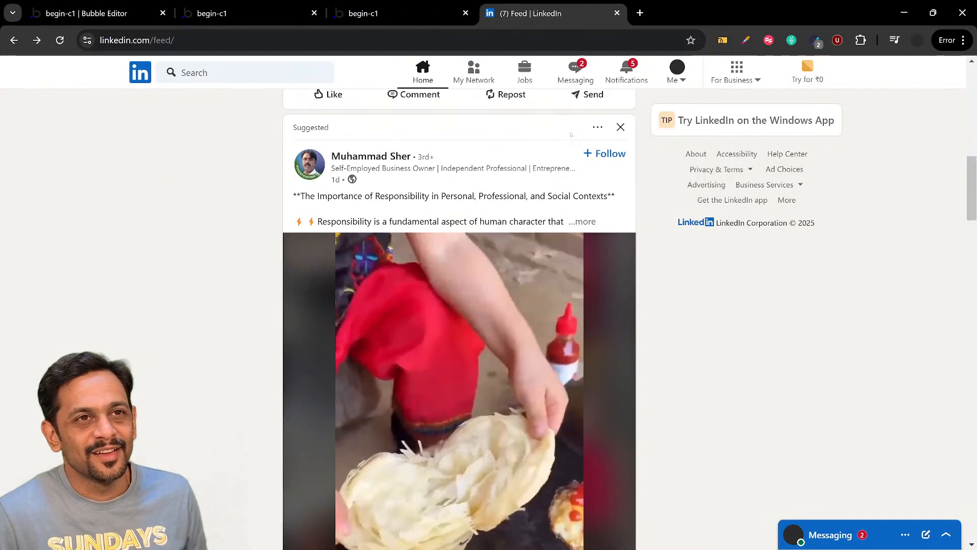
{"action": "left_click", "coordinate": [88, 20]}
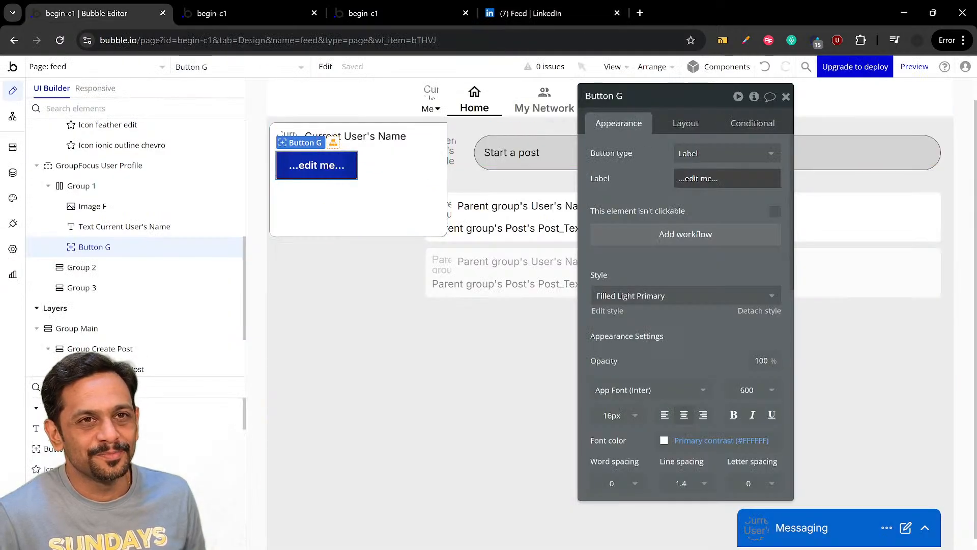
{"action": "type", "text": "View Profile"}
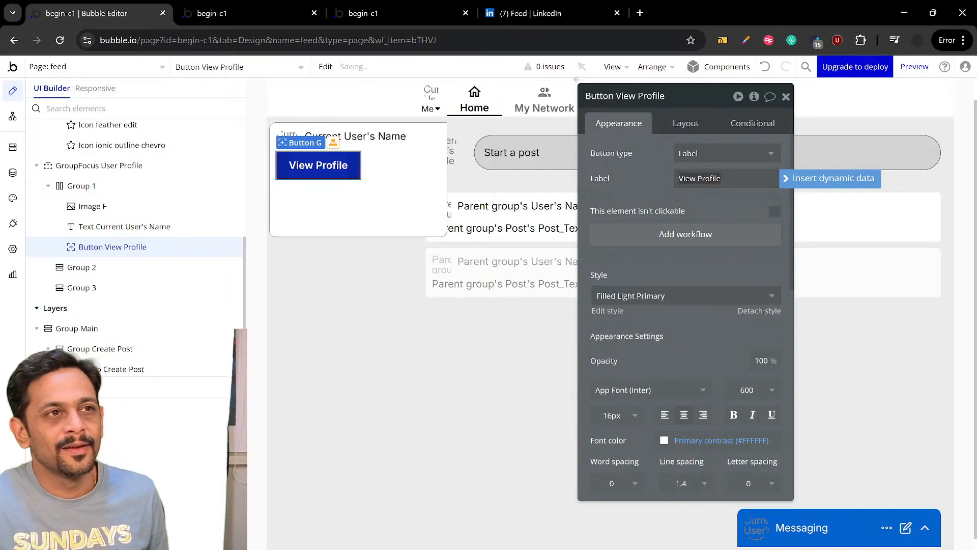
Compare with the buttons in LinkedIn's Me menu, and in Bubble duplicate the View Profile button within Group 1
{"action": "left_click", "coordinate": [540, 13]}
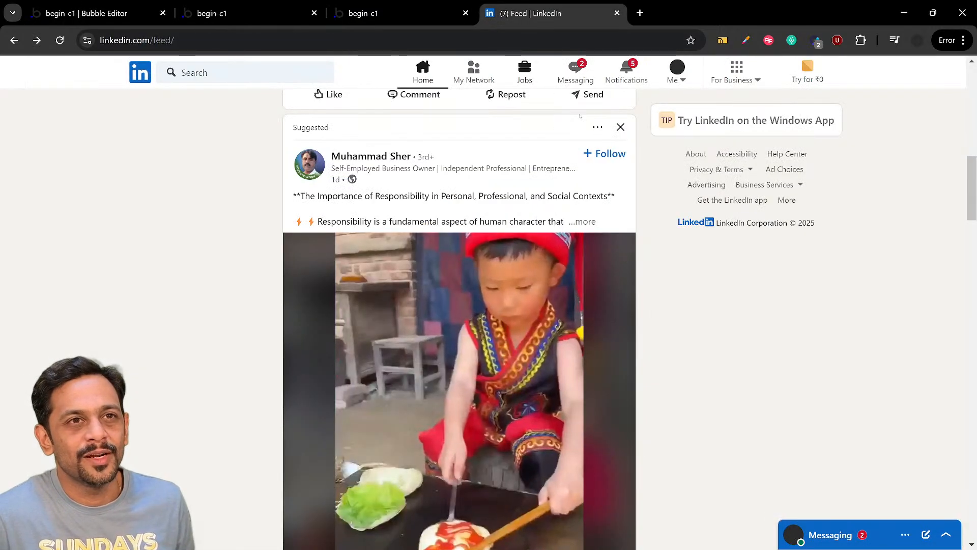
{"action": "left_click", "coordinate": [677, 71]}
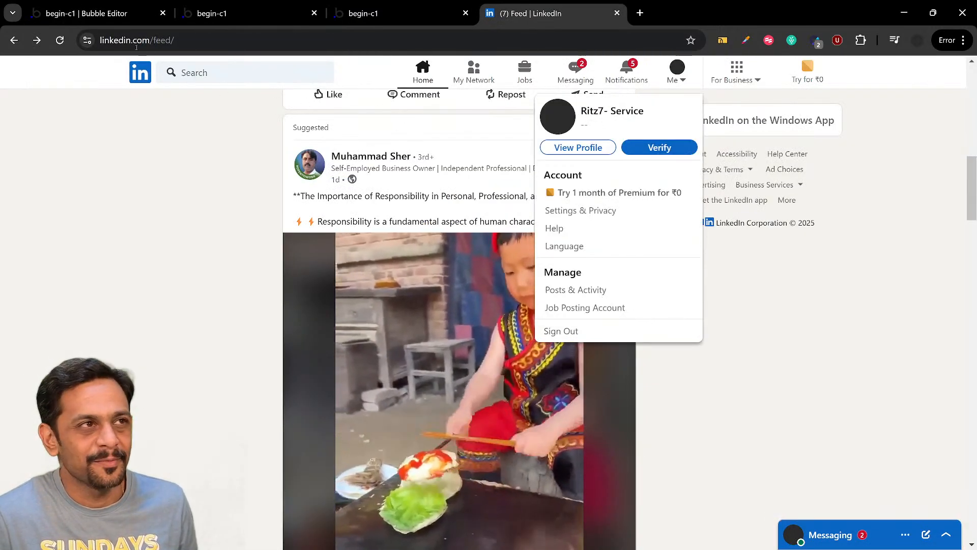
{"action": "left_click", "coordinate": [87, 13]}
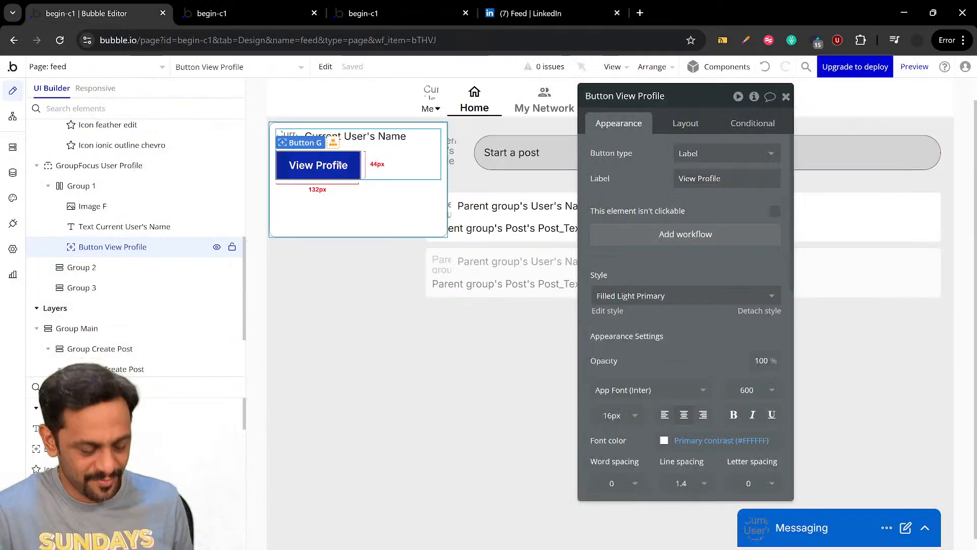
{"action": "key", "text": "ctrl+d"}
{"action": "left_click", "coordinate": [333, 192]}
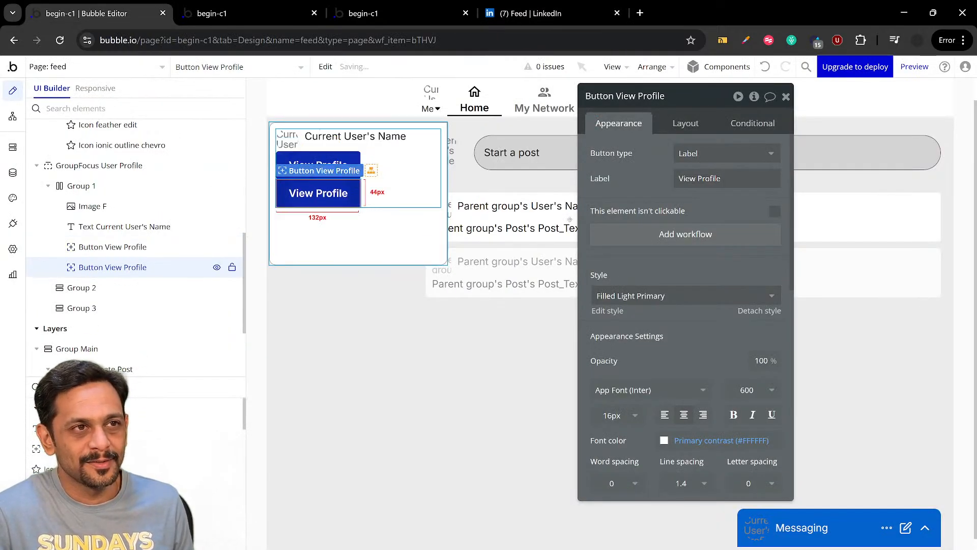
Change the label of the duplicated View Profile button in Group 1 to Verify
{"action": "triple_click", "coordinate": [719, 178]}
{"action": "type", "text": "V"}
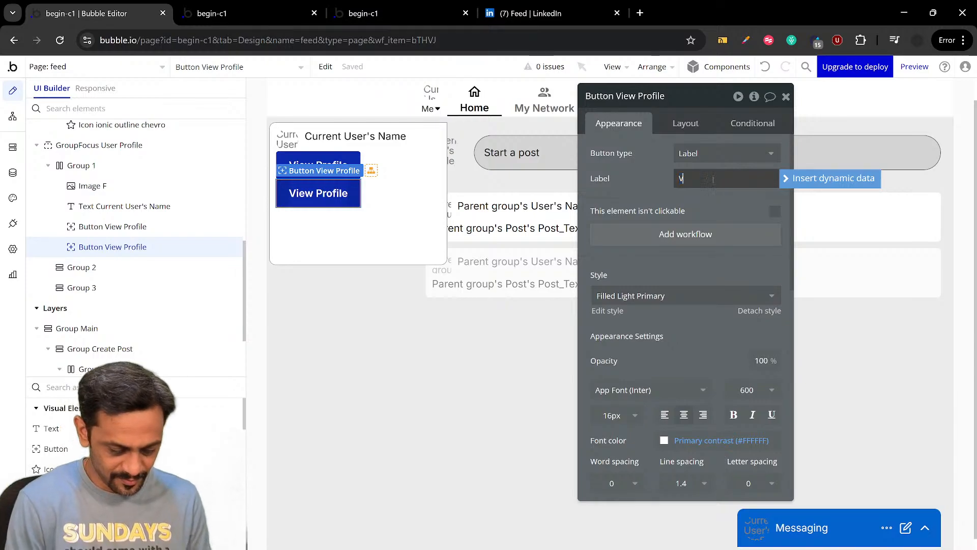
{"action": "type", "text": "erify"}
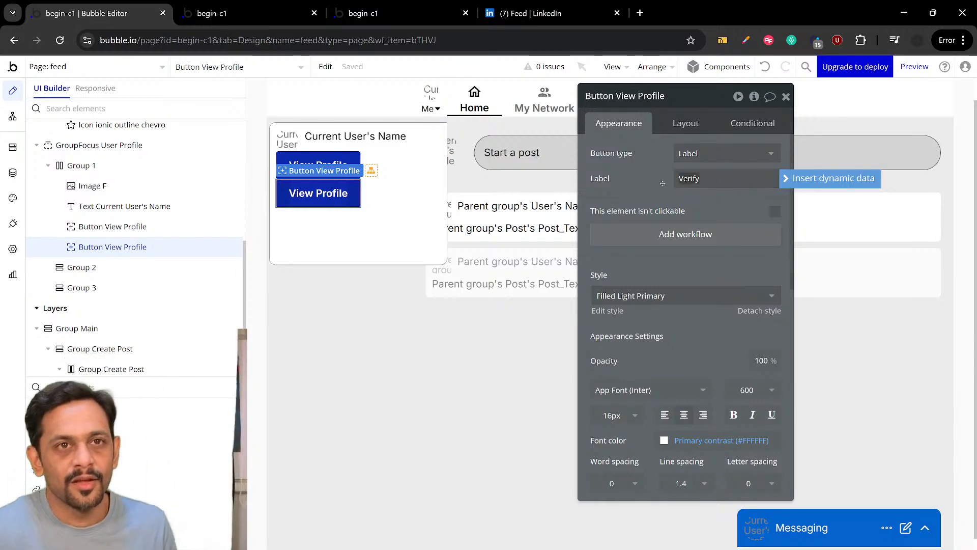
{"action": "left_click", "coordinate": [653, 182]}
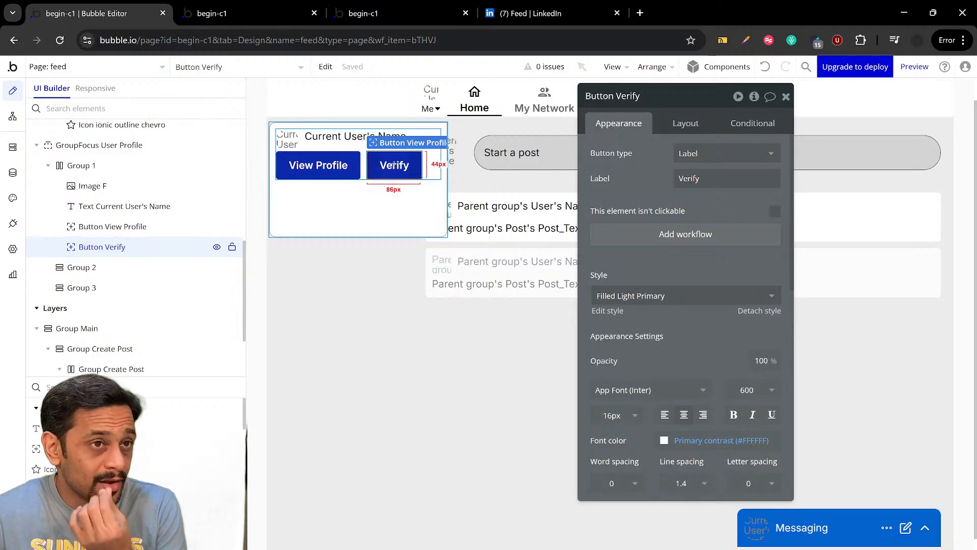
Set the Verify button's background color to #0462CB
{"action": "scroll", "coordinate": [686, 305], "scroll_direction": "down", "scroll_amount": 4}
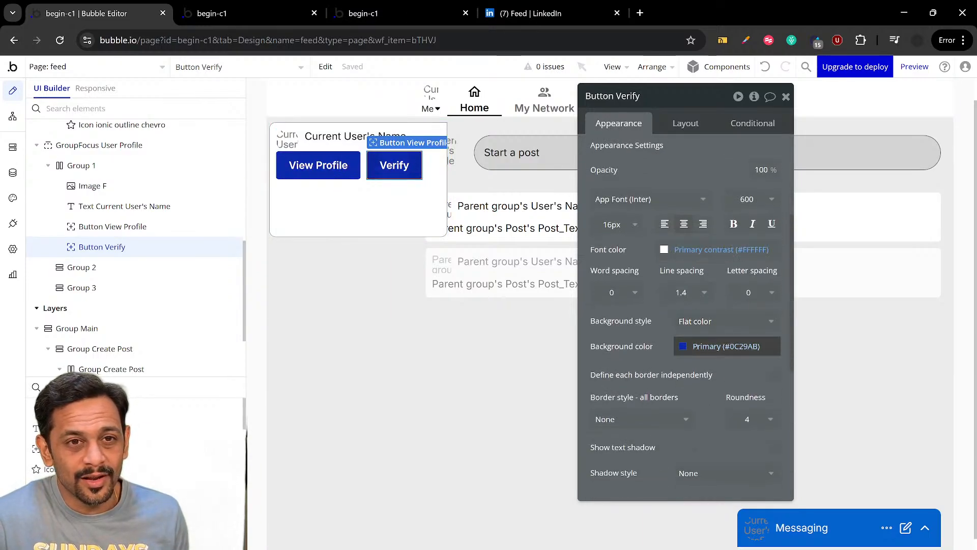
{"action": "left_click", "coordinate": [698, 348]}
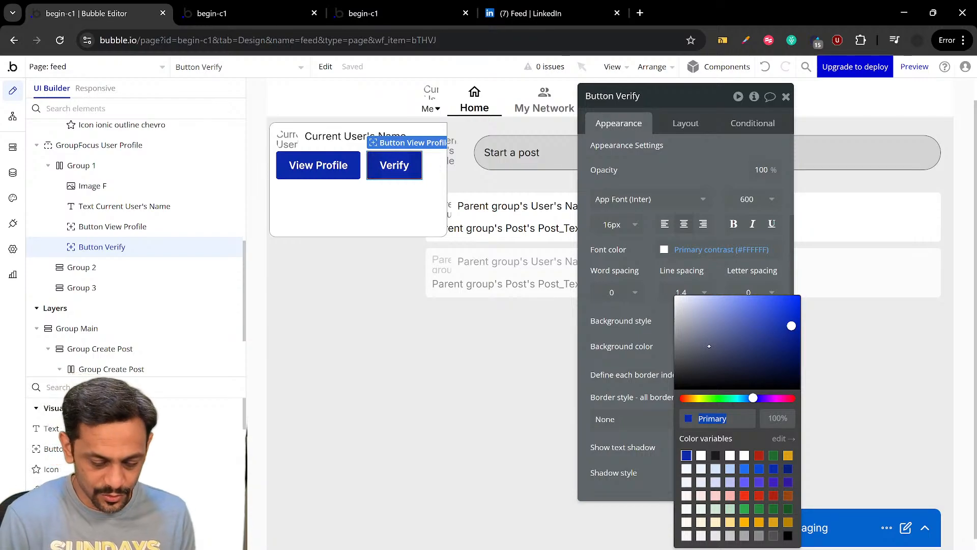
{"action": "type", "text": "0462"}
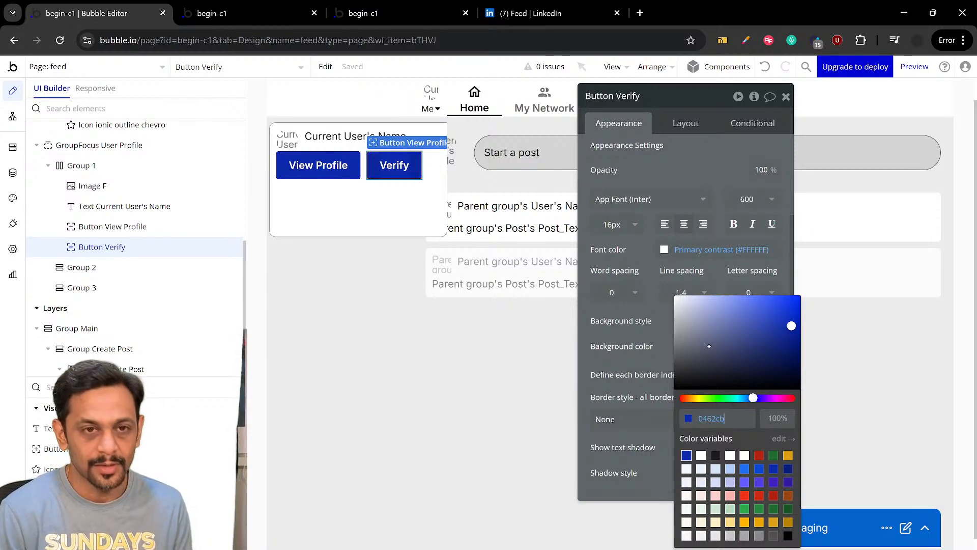
{"action": "type", "text": "cb"}
{"action": "key", "text": "Return"}
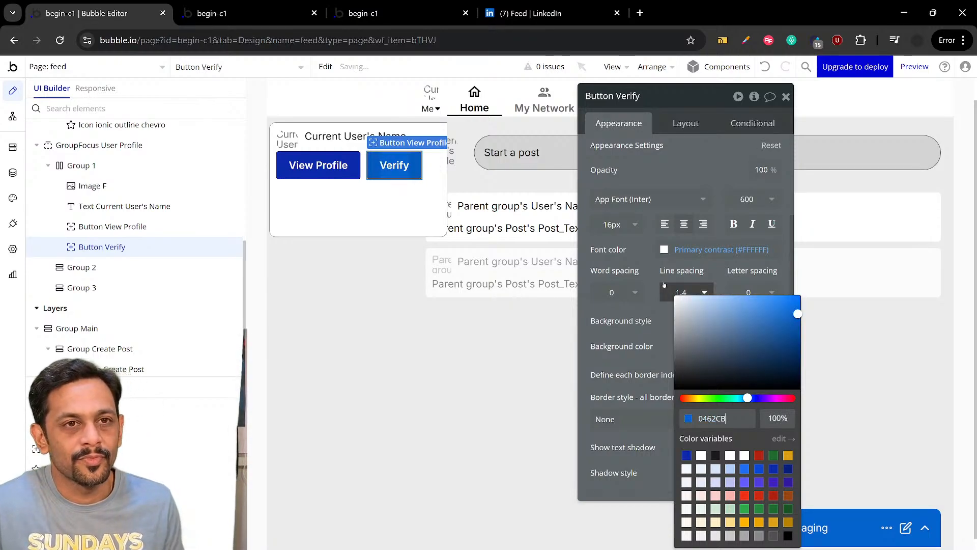
{"action": "left_click", "coordinate": [653, 274]}
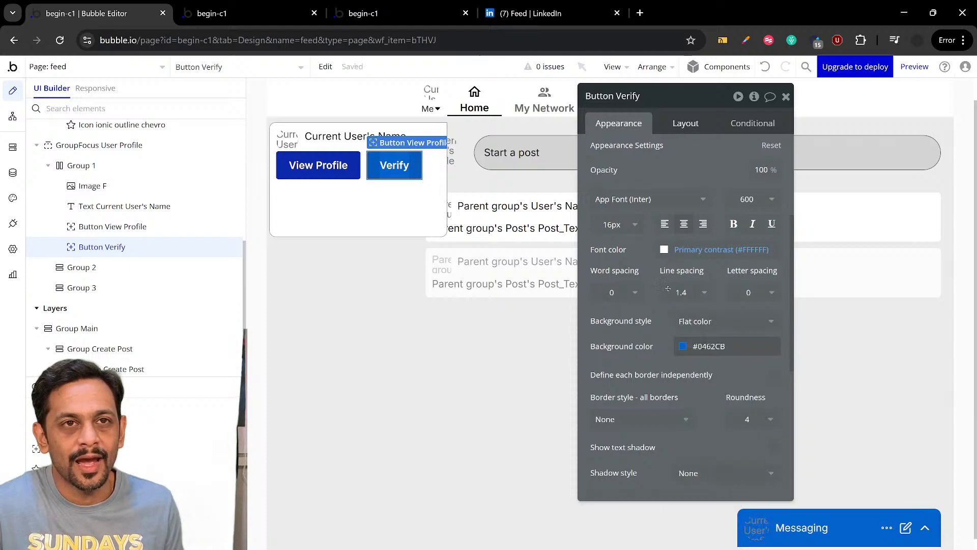
Set the Verify button's minimum height to 25 px
{"action": "left_click", "coordinate": [685, 124]}
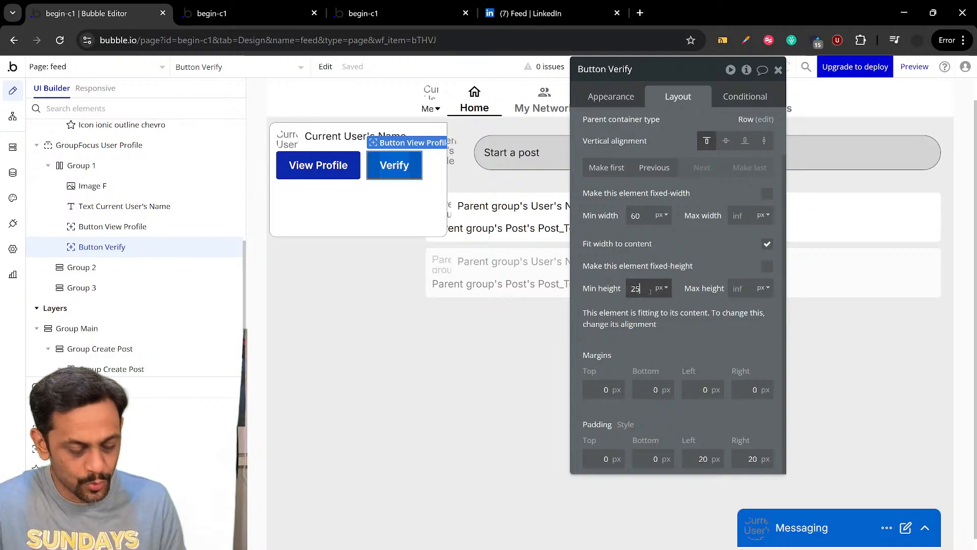
{"action": "left_click", "coordinate": [703, 265]}
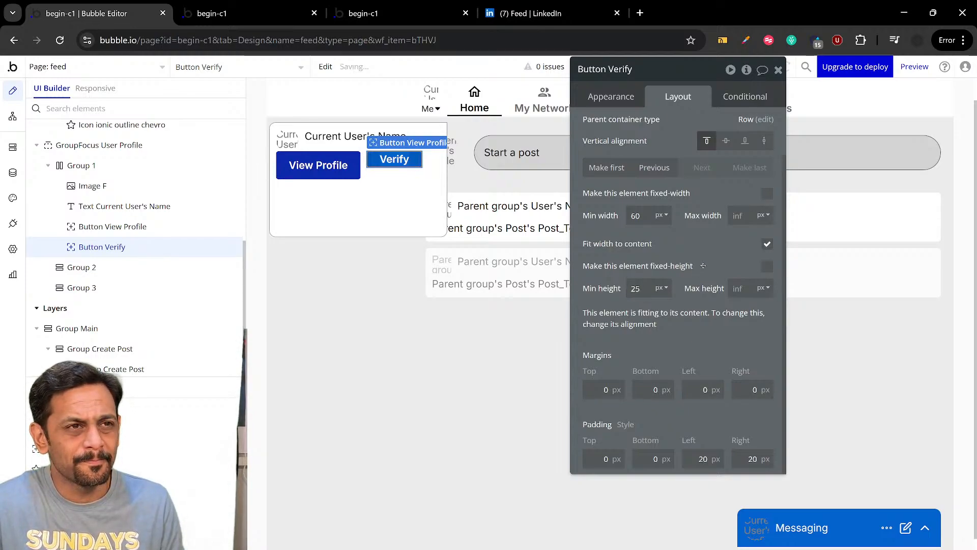
{"action": "scroll", "coordinate": [682, 247], "scroll_direction": "up", "scroll_amount": 2}
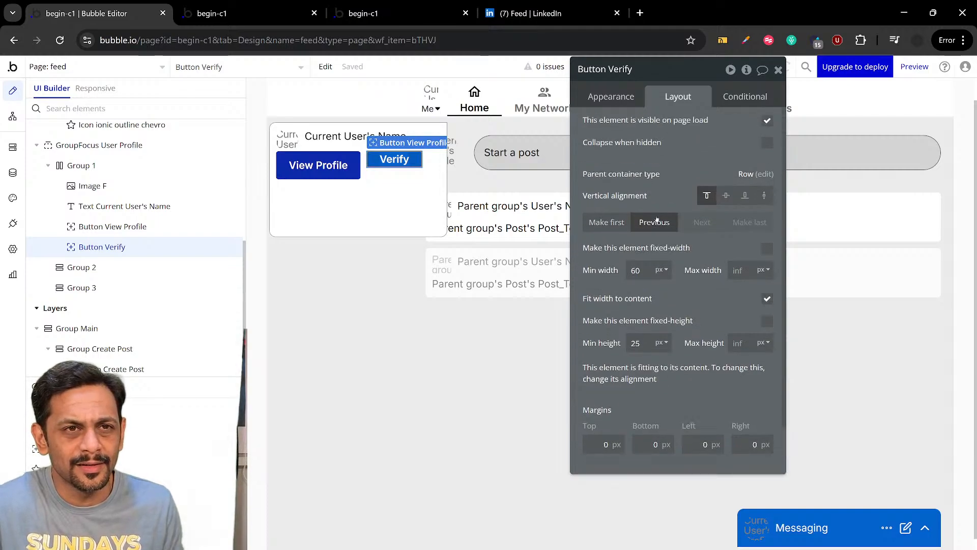
Set the Verify button's roundness to 20, compare it with the buttons in LinkedIn's Me menu, and return to the Bubble editor
{"action": "left_click", "coordinate": [602, 98]}
{"action": "scroll", "coordinate": [682, 305], "scroll_direction": "down", "scroll_amount": 4}
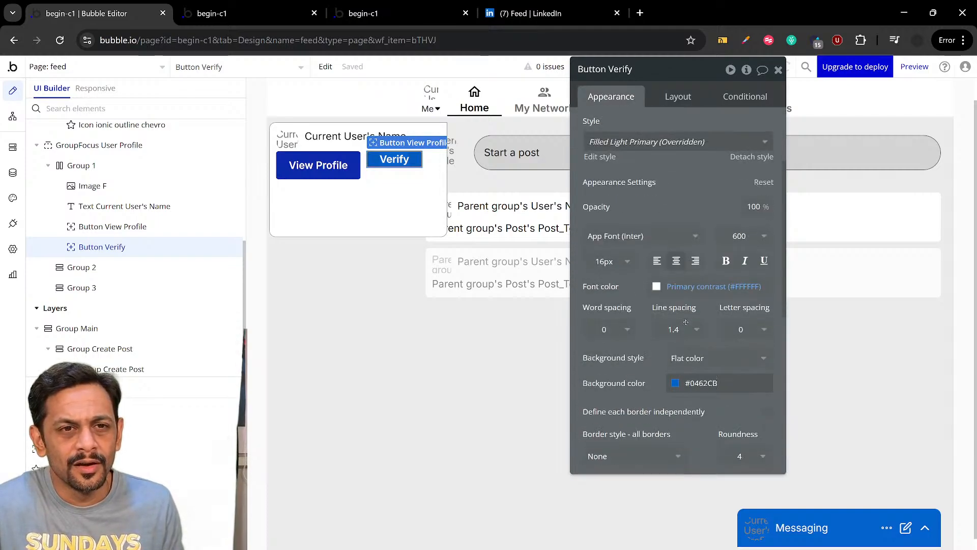
{"action": "scroll", "coordinate": [688, 319], "scroll_direction": "down", "scroll_amount": 1}
{"action": "left_click", "coordinate": [742, 329]}
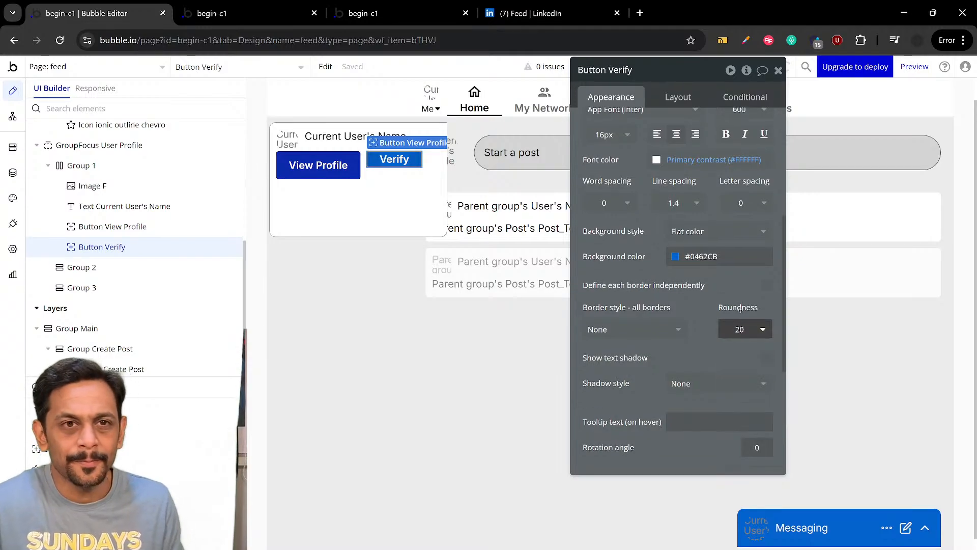
{"action": "type", "text": "20"}
{"action": "left_click", "coordinate": [577, 19]}
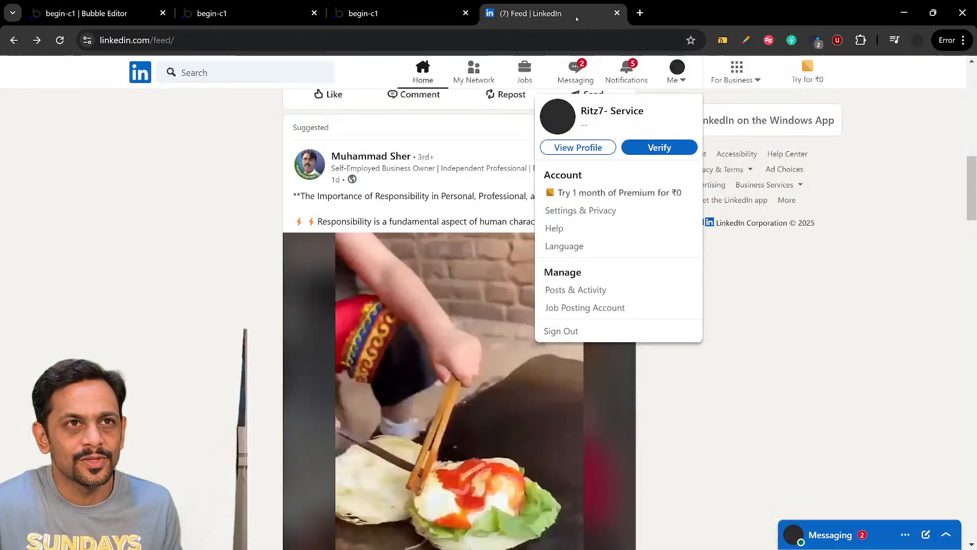
{"action": "left_click", "coordinate": [678, 75]}
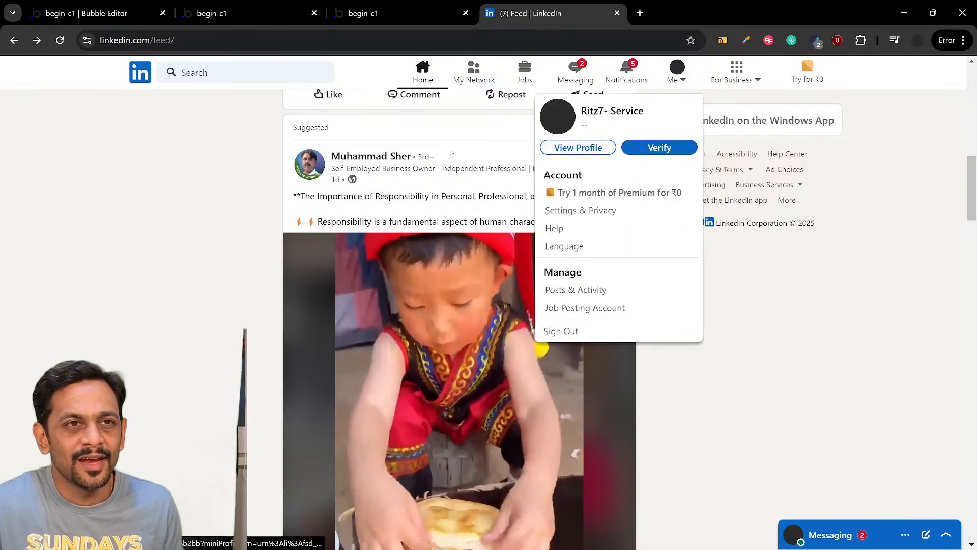
{"action": "left_click", "coordinate": [105, 16]}
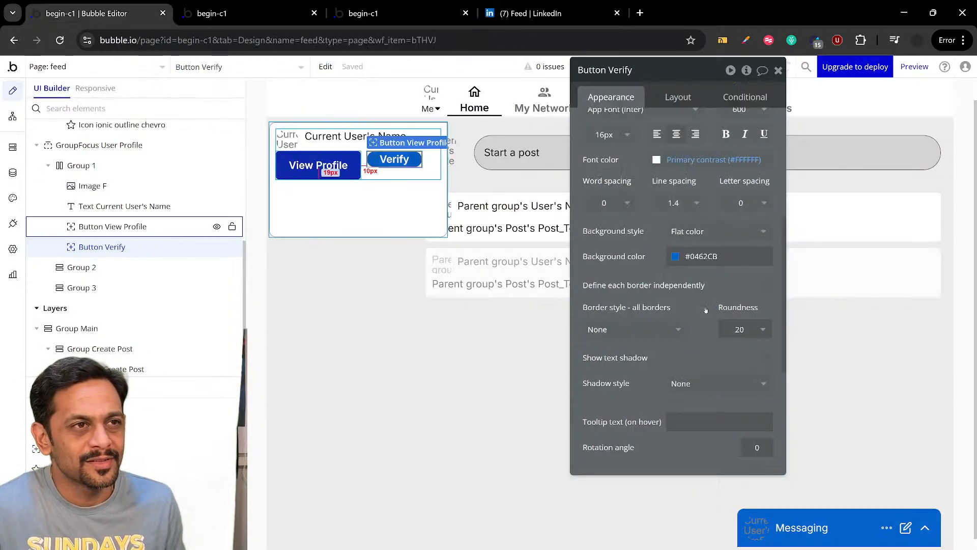
Set the View Profile button's roundness to 20 and its minimum height to 25 px
{"action": "double_click", "coordinate": [747, 333]}
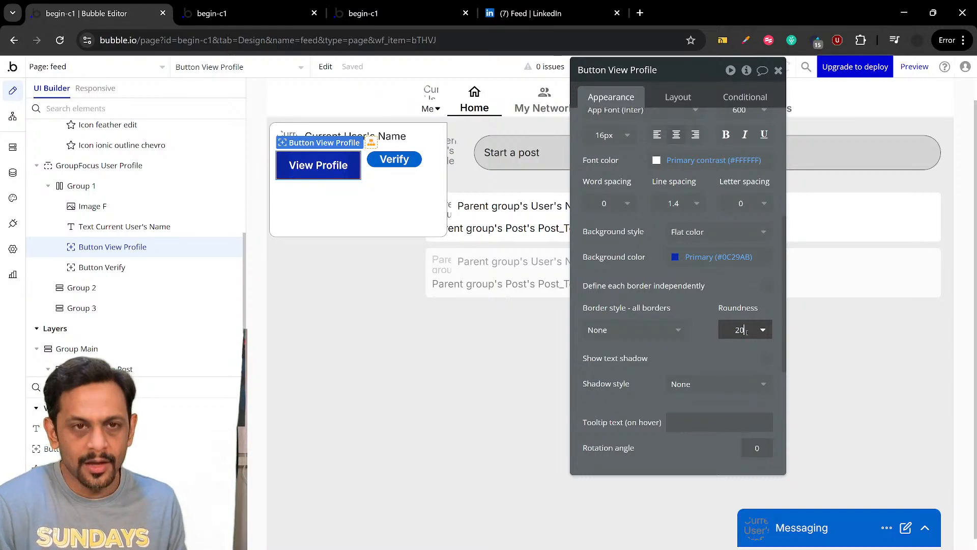
{"action": "left_click", "coordinate": [724, 273]}
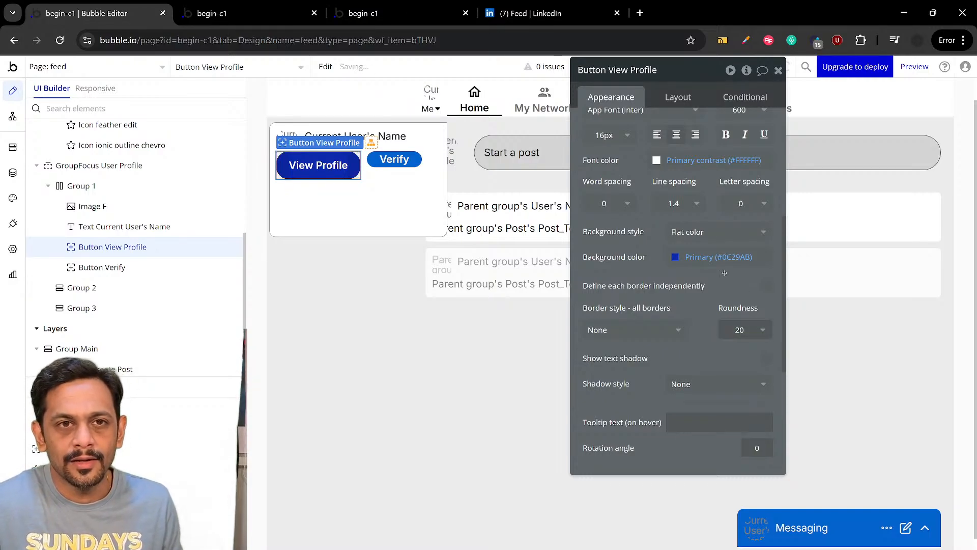
{"action": "left_click", "coordinate": [679, 97]}
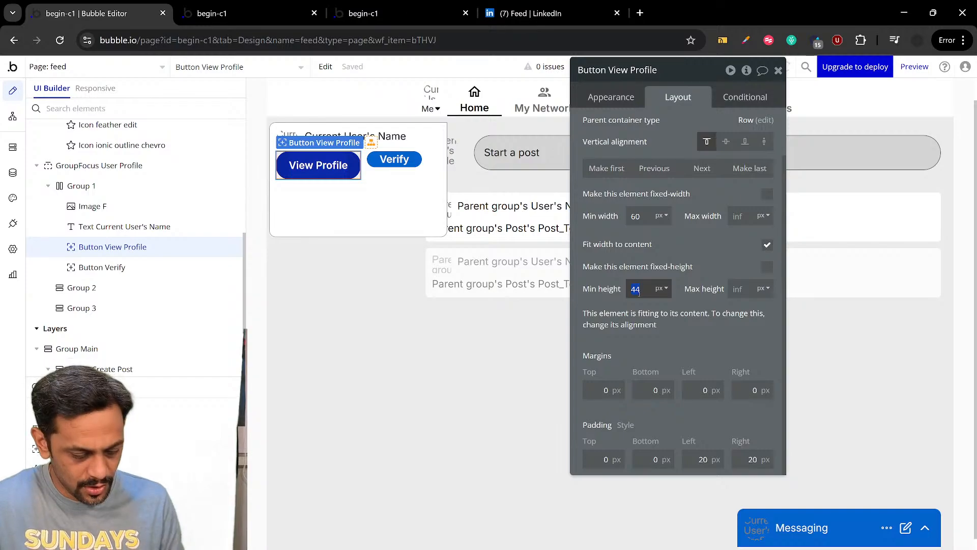
{"action": "left_click", "coordinate": [712, 260]}
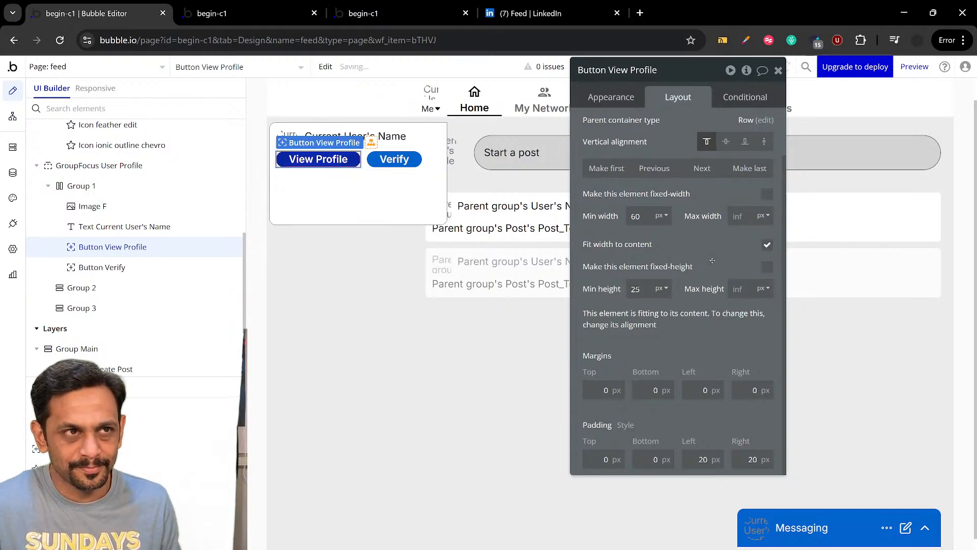
Remove the View Profile button's fill by setting its background style to None
{"action": "left_click", "coordinate": [629, 98]}
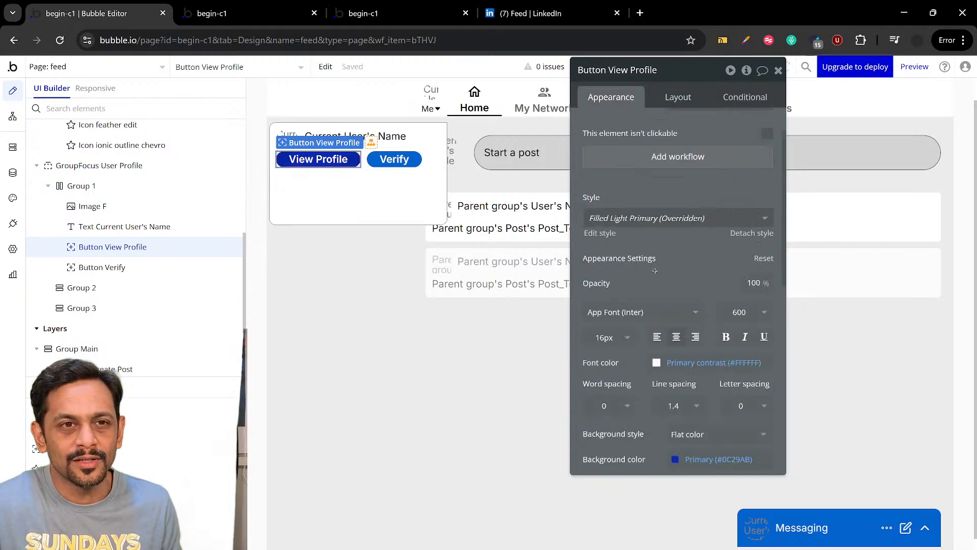
{"action": "scroll", "coordinate": [655, 270], "scroll_direction": "down", "scroll_amount": 5}
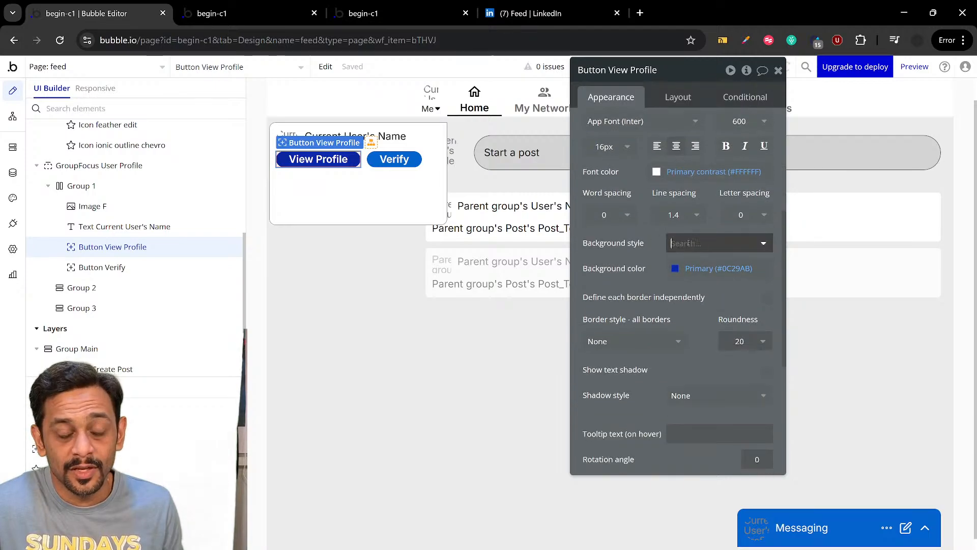
{"action": "left_click", "coordinate": [685, 254]}
{"action": "left_click", "coordinate": [687, 278]}
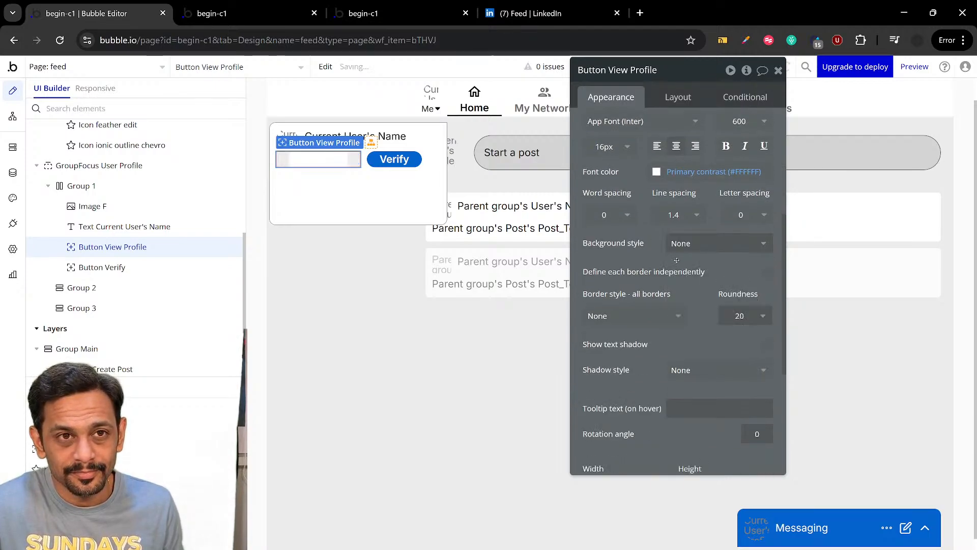
Give the View Profile button a solid border on all sides in color #0462CB
{"action": "left_click", "coordinate": [632, 318]}
{"action": "left_click", "coordinate": [618, 373]}
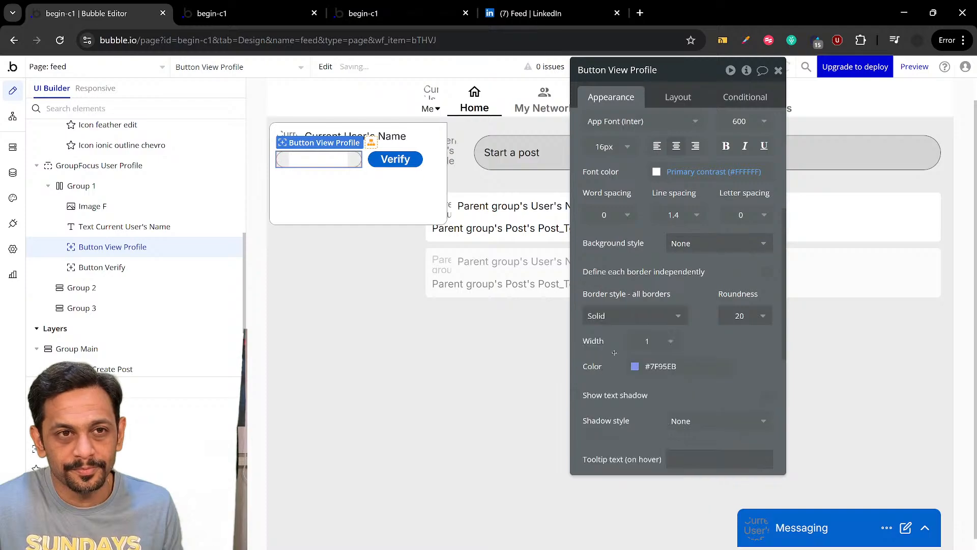
{"action": "scroll", "coordinate": [614, 353], "scroll_direction": "down", "scroll_amount": 1}
{"action": "left_click", "coordinate": [657, 303]}
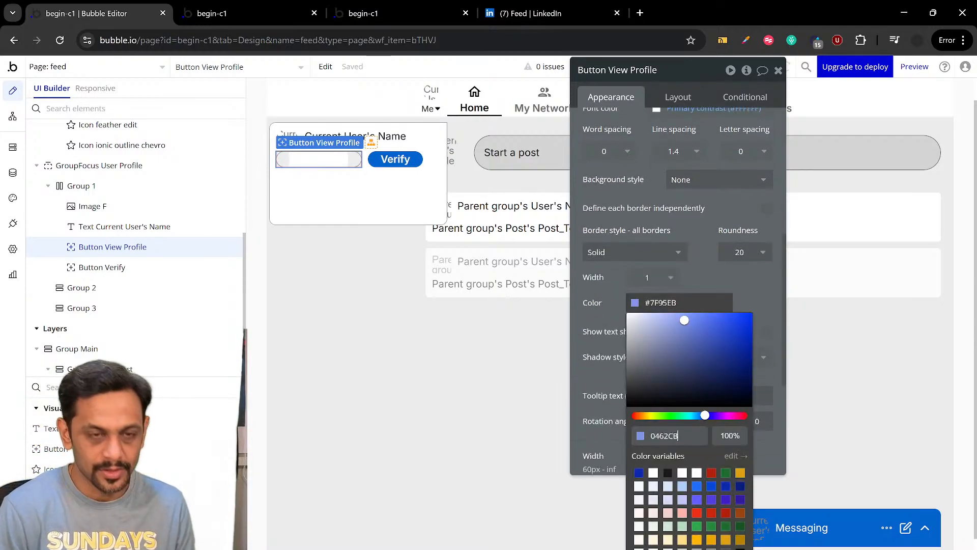
{"action": "key", "text": "Return"}
{"action": "left_click", "coordinate": [664, 244]}
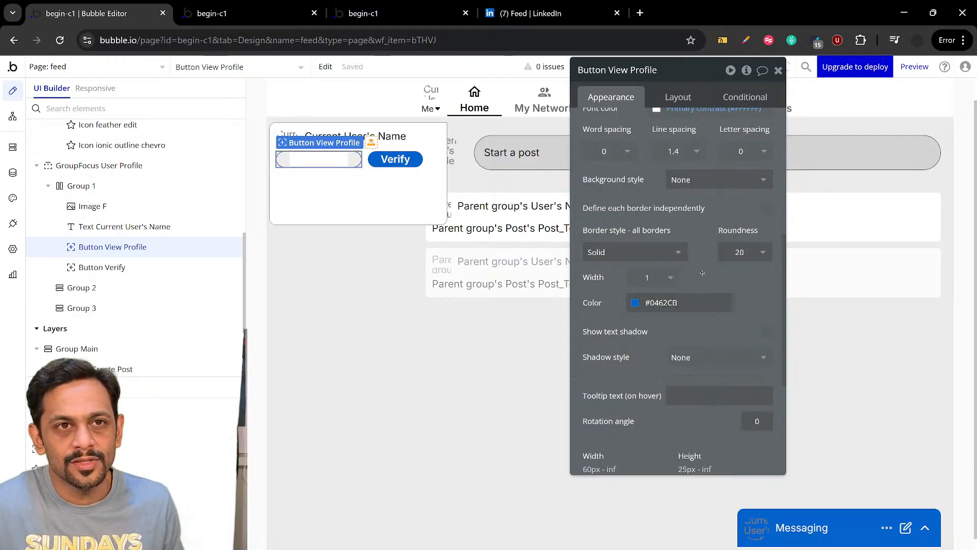
Set the View Profile button's font color to #0462CB
{"action": "scroll", "coordinate": [695, 240], "scroll_direction": "up", "scroll_amount": 2}
{"action": "left_click", "coordinate": [695, 236]}
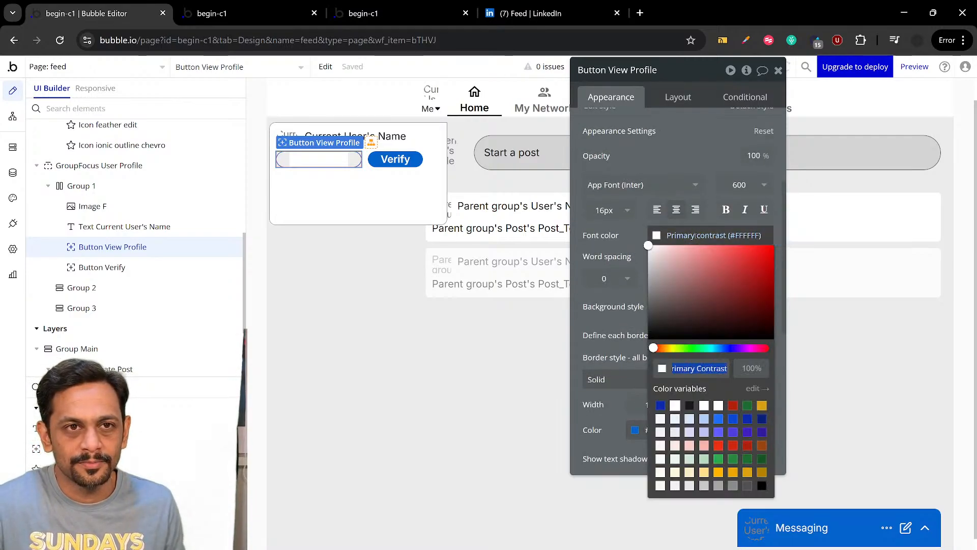
{"action": "type", "text": "0462c"}
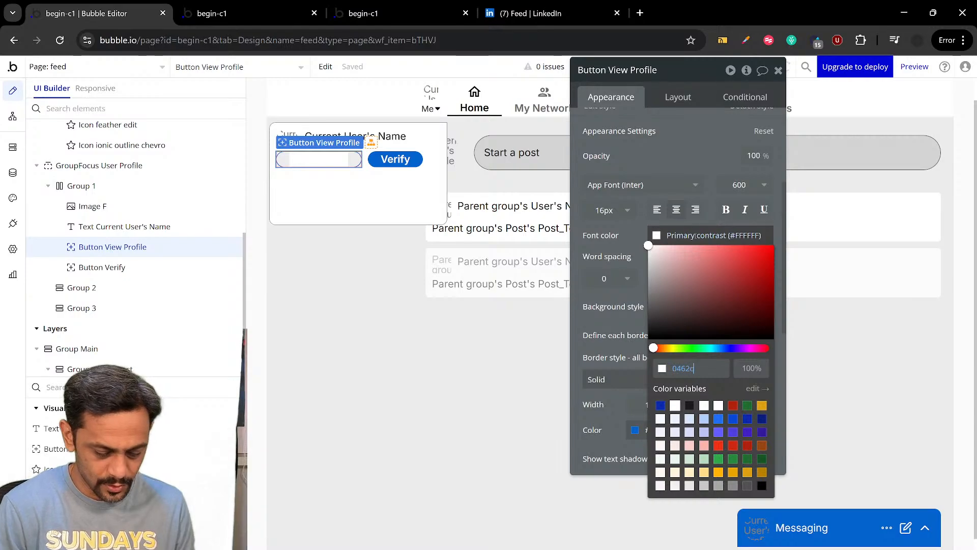
{"action": "type", "text": "b"}
{"action": "left_click", "coordinate": [691, 156]}
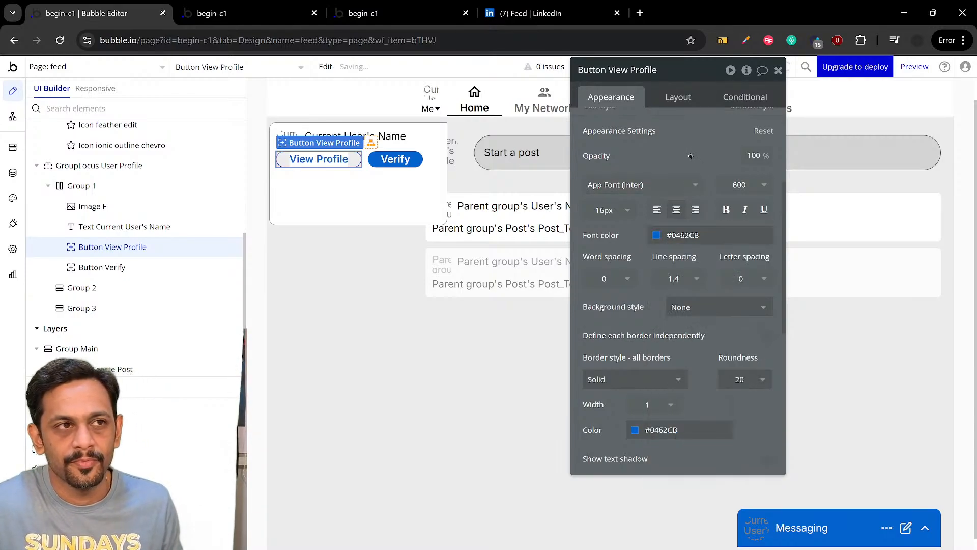
Check the Me dropdown in LinkedIn, and turn off fit width to content for the View Profile and Verify buttons in Bubble
{"action": "left_click", "coordinate": [586, 15]}
{"action": "left_click", "coordinate": [566, 97]}
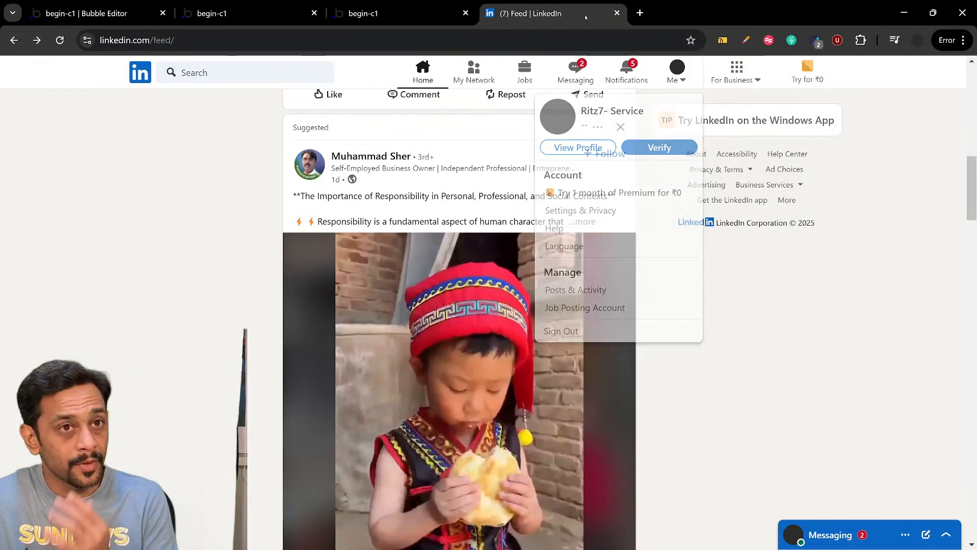
{"action": "left_click", "coordinate": [672, 80]}
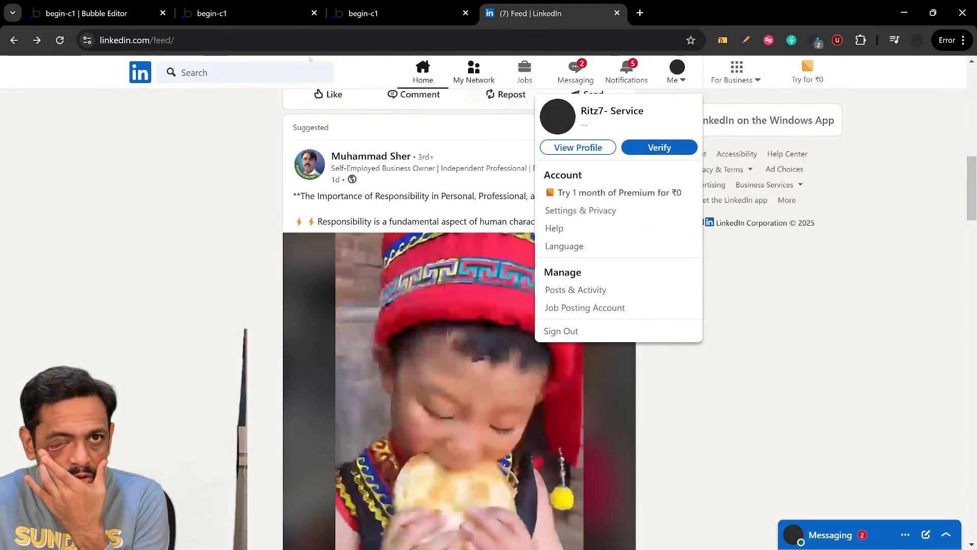
{"action": "left_click", "coordinate": [118, 14]}
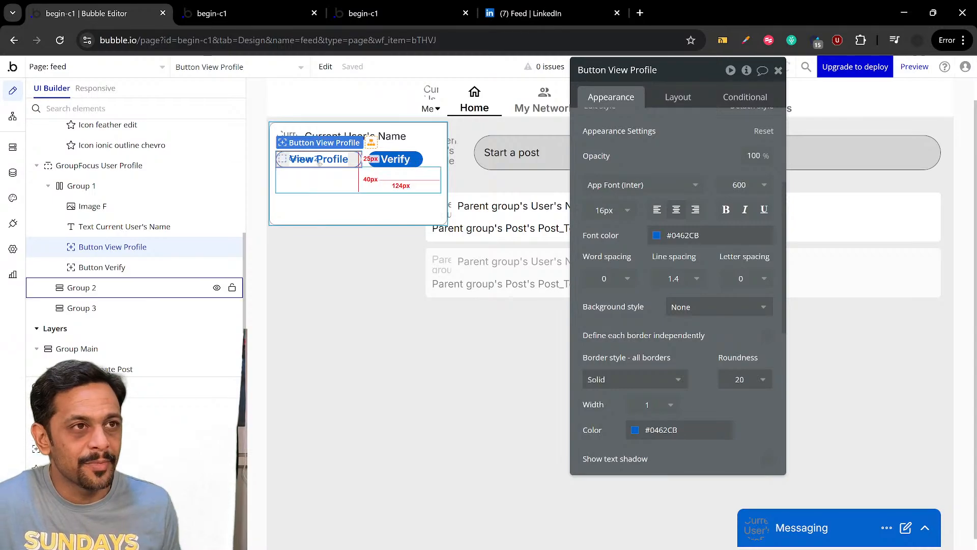
{"action": "left_click", "coordinate": [665, 97]}
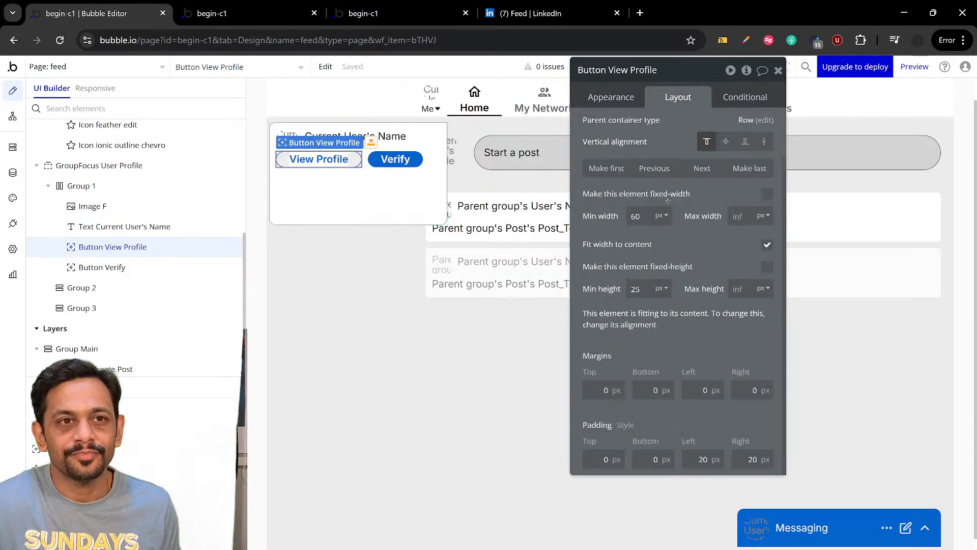
{"action": "left_click", "coordinate": [767, 246]}
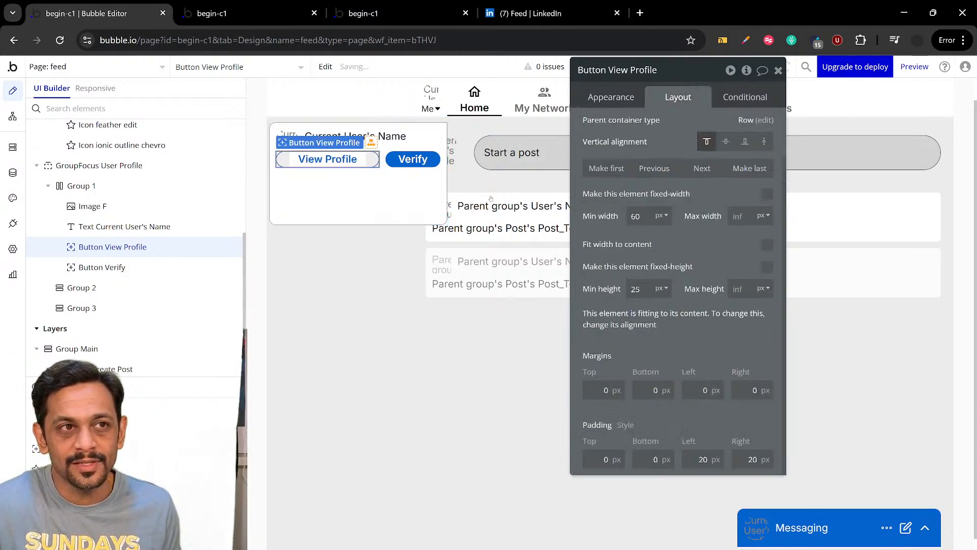
{"action": "left_click", "coordinate": [413, 159]}
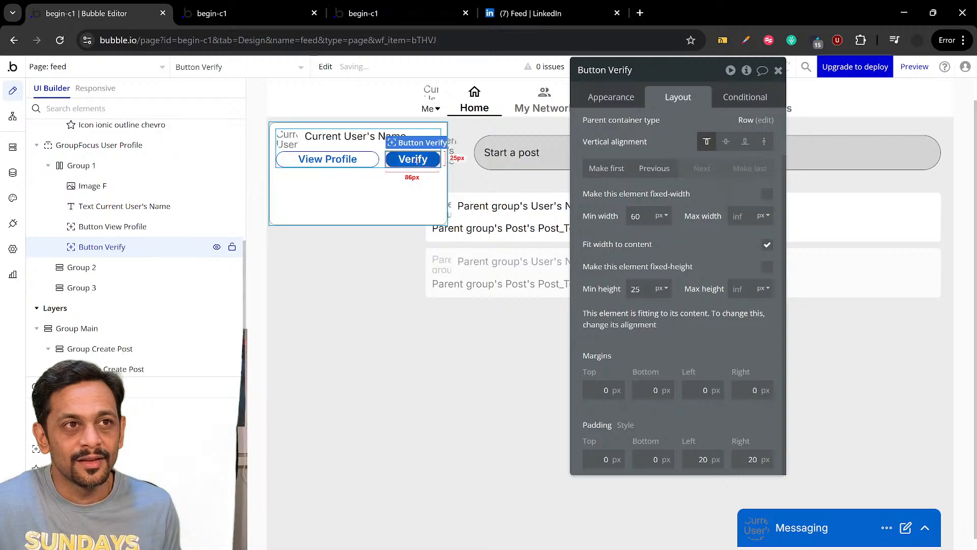
{"action": "left_click", "coordinate": [767, 246]}
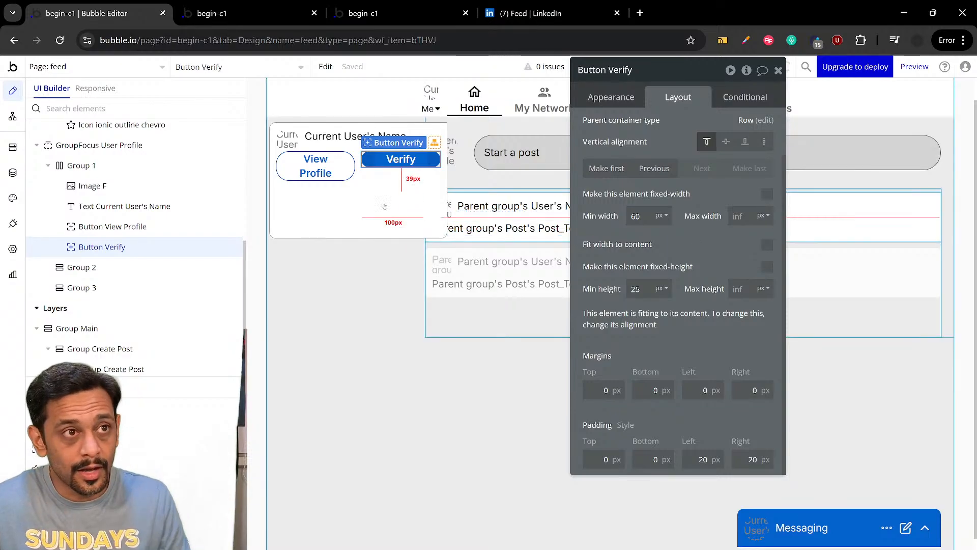
Set the View Profile button's minimum width to 90 px
{"action": "left_click", "coordinate": [327, 161]}
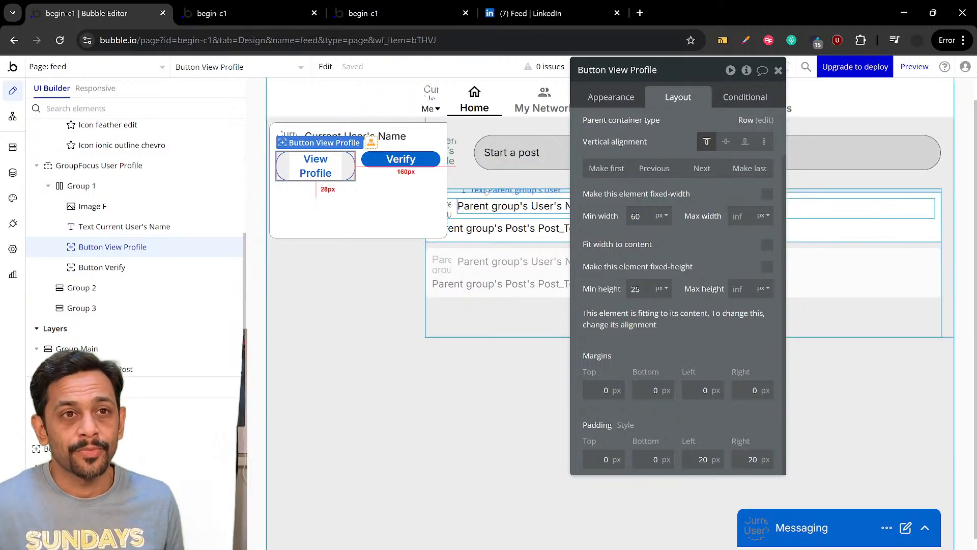
{"action": "left_click", "coordinate": [612, 217]}
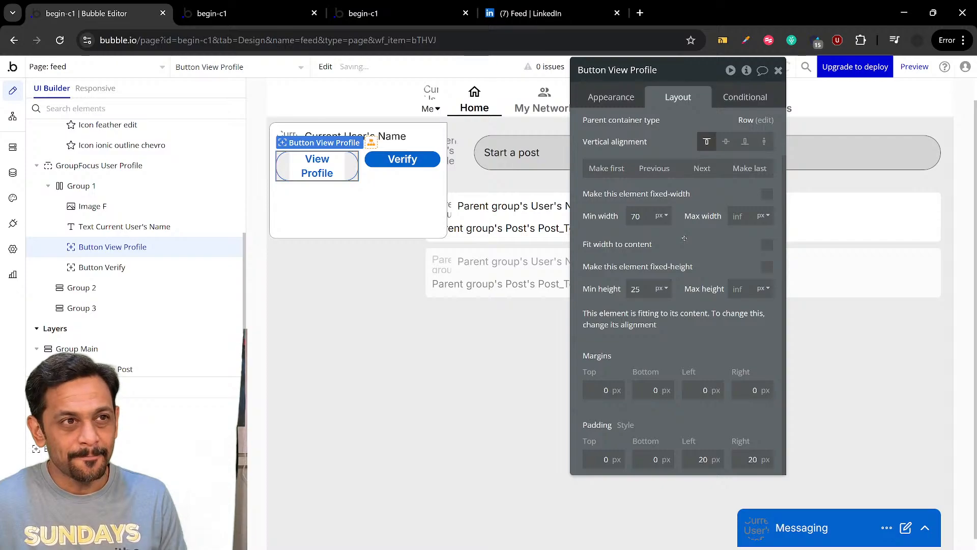
{"action": "left_click_drag", "start_coordinate": [636, 216], "coordinate": [615, 215]}
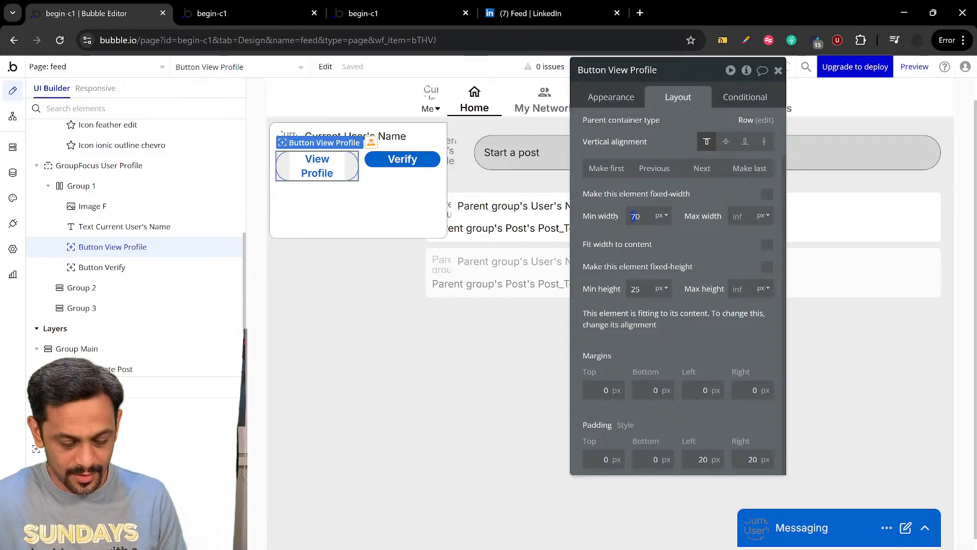
{"action": "type", "text": "8"}
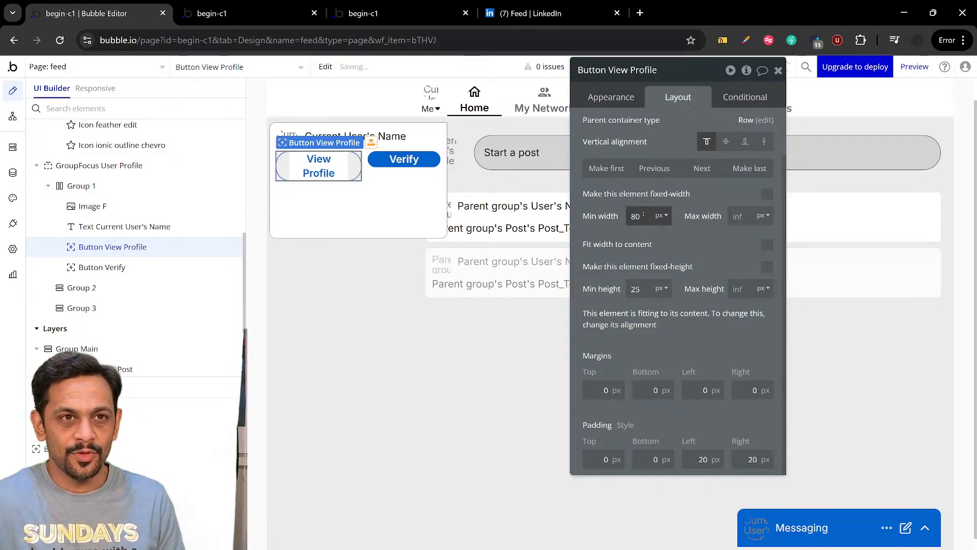
{"action": "left_click_drag", "start_coordinate": [636, 215], "coordinate": [627, 216]}
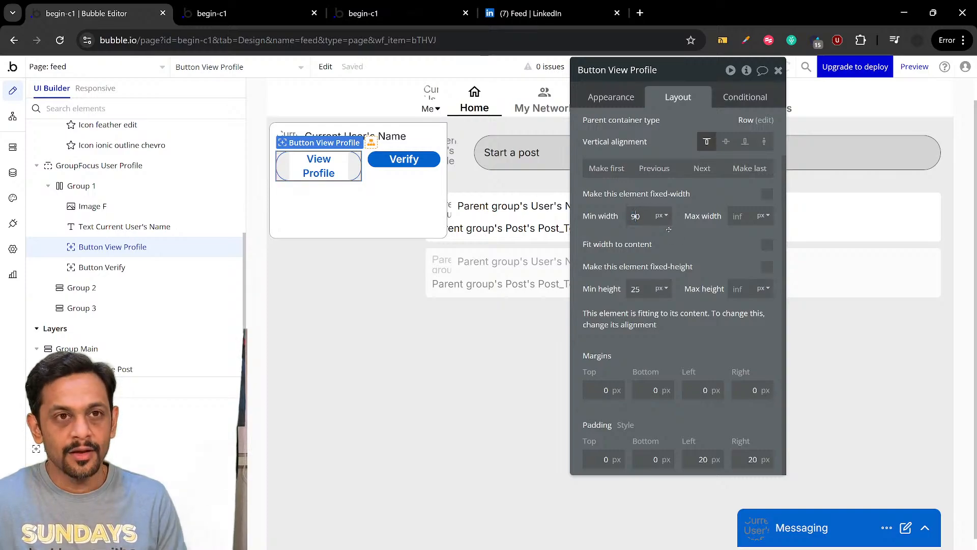
{"action": "type", "text": "9"}
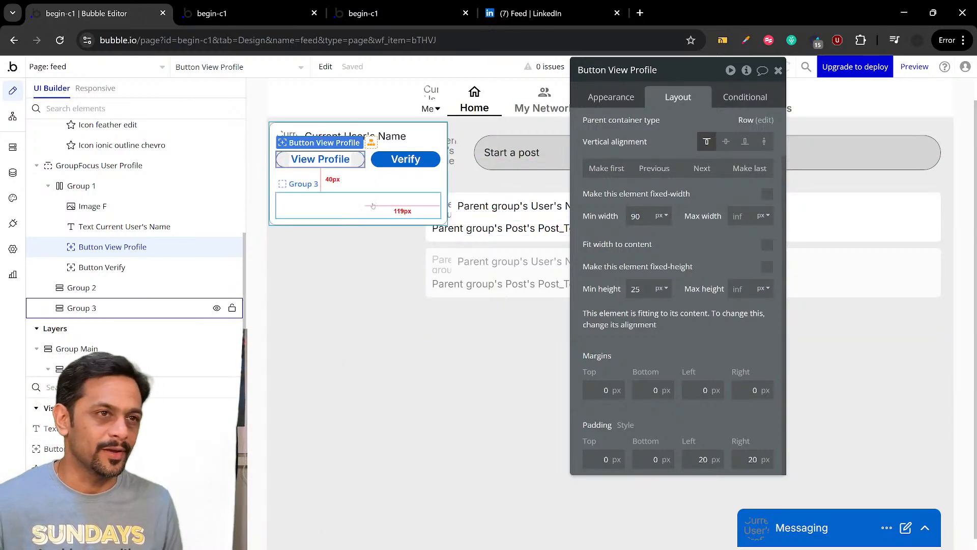
Set the row gap of Group 1, which holds the profile name and buttons, to 10 px
{"action": "left_click", "coordinate": [370, 182]}
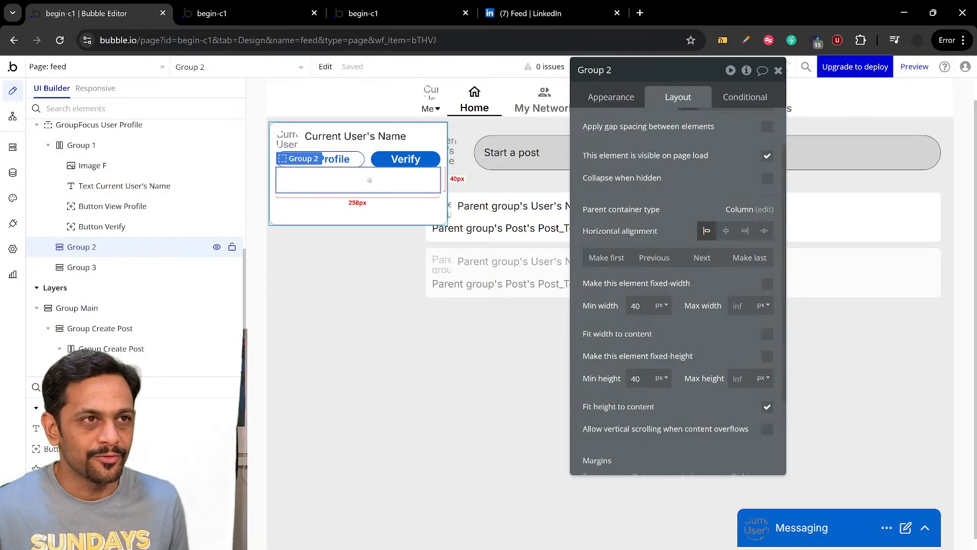
{"action": "left_click", "coordinate": [367, 147]}
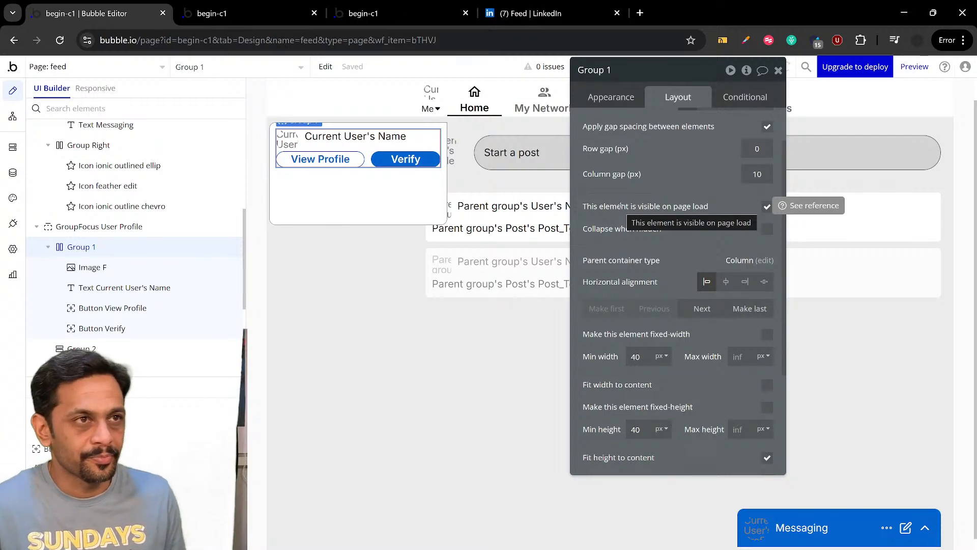
{"action": "left_click", "coordinate": [757, 148]}
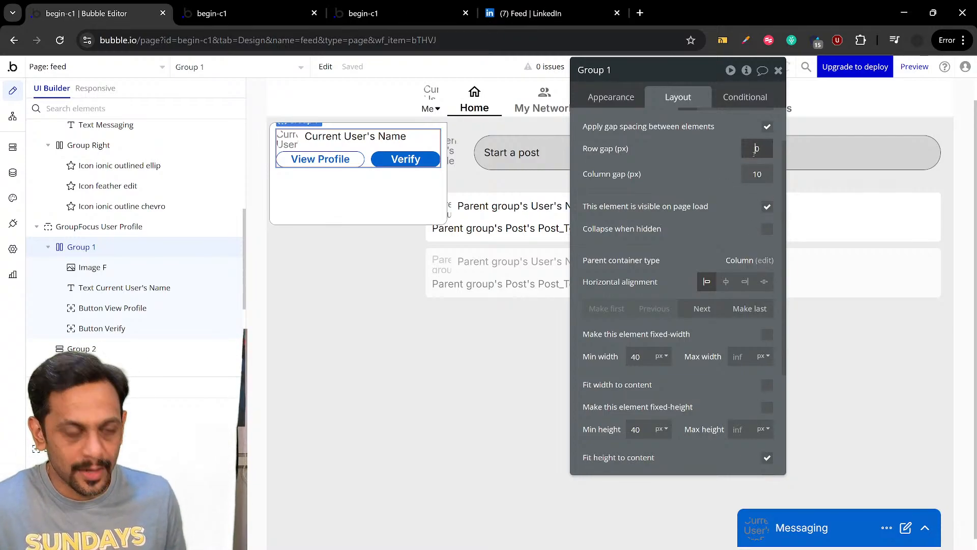
{"action": "type", "text": "1"}
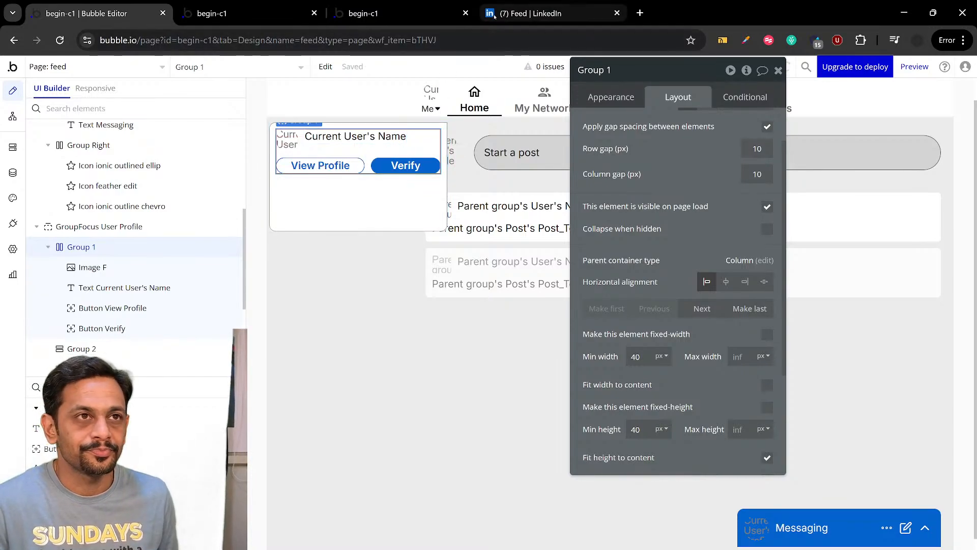
Define Group 1's borders independently and give it a solid border on its bottom side only
{"action": "left_click", "coordinate": [529, 14]}
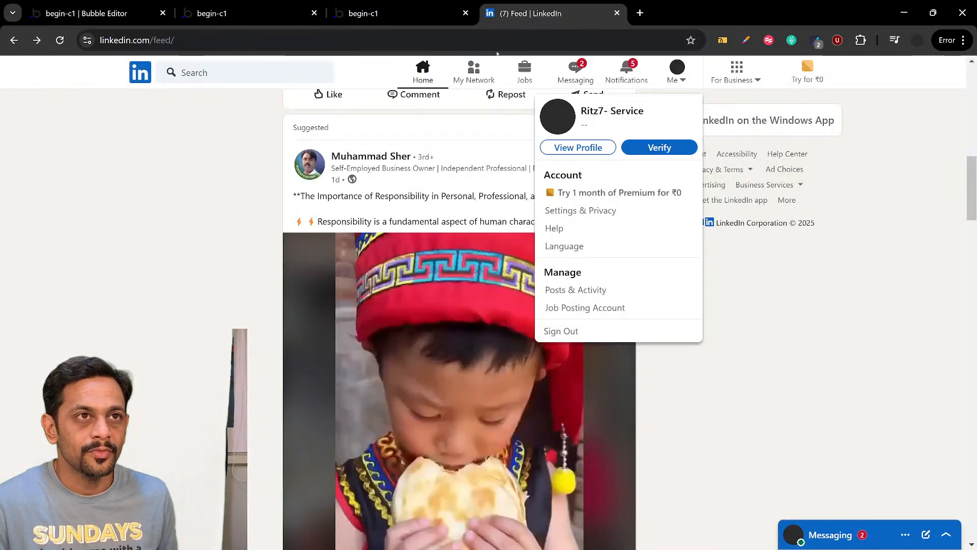
{"action": "left_click", "coordinate": [121, 20]}
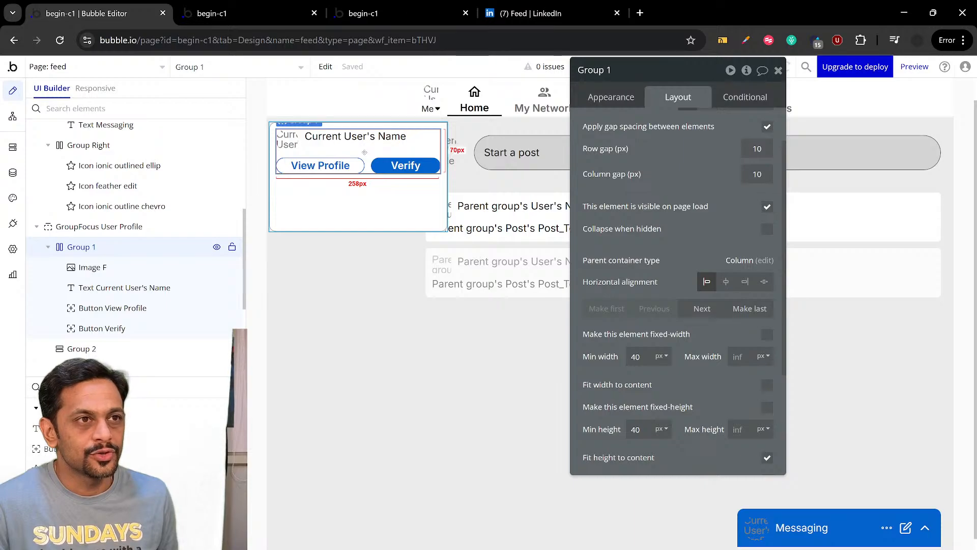
{"action": "left_click", "coordinate": [611, 97]}
{"action": "scroll", "coordinate": [683, 242], "scroll_direction": "down", "scroll_amount": 3}
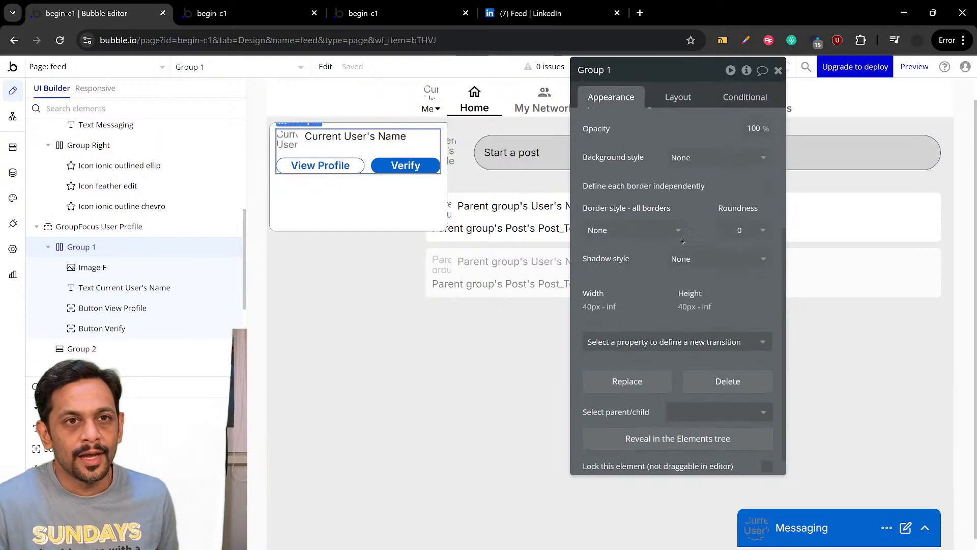
{"action": "scroll", "coordinate": [683, 242], "scroll_direction": "down", "scroll_amount": 1}
{"action": "left_click", "coordinate": [767, 180]}
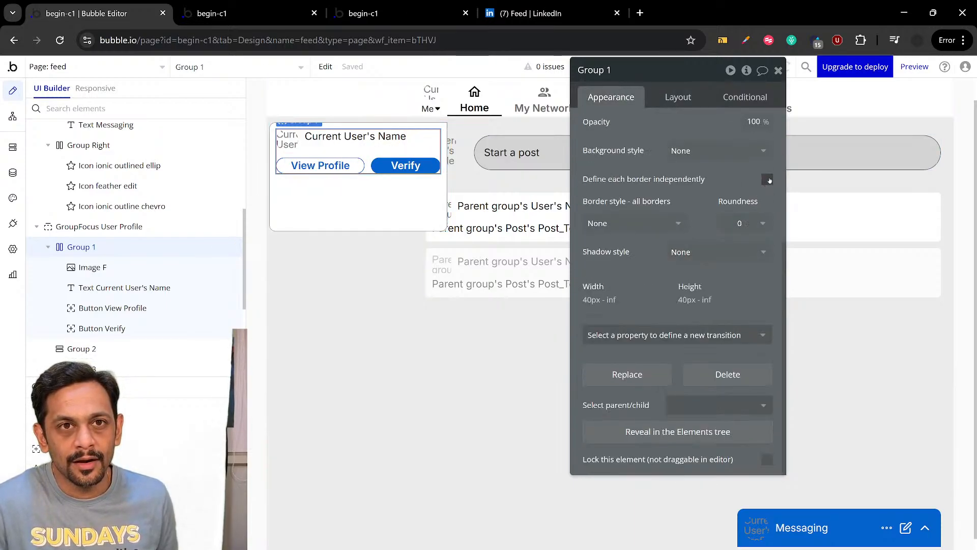
{"action": "left_click", "coordinate": [629, 322]}
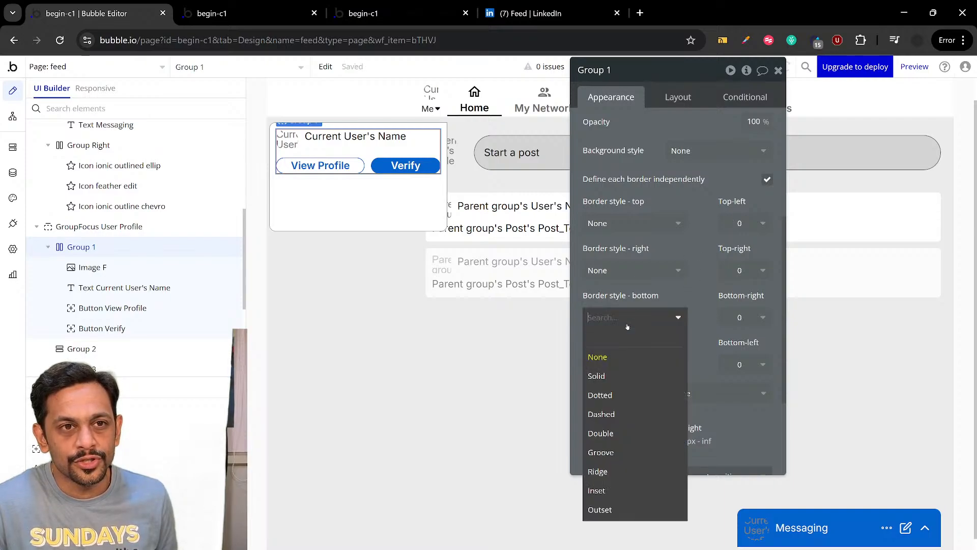
{"action": "left_click", "coordinate": [613, 377]}
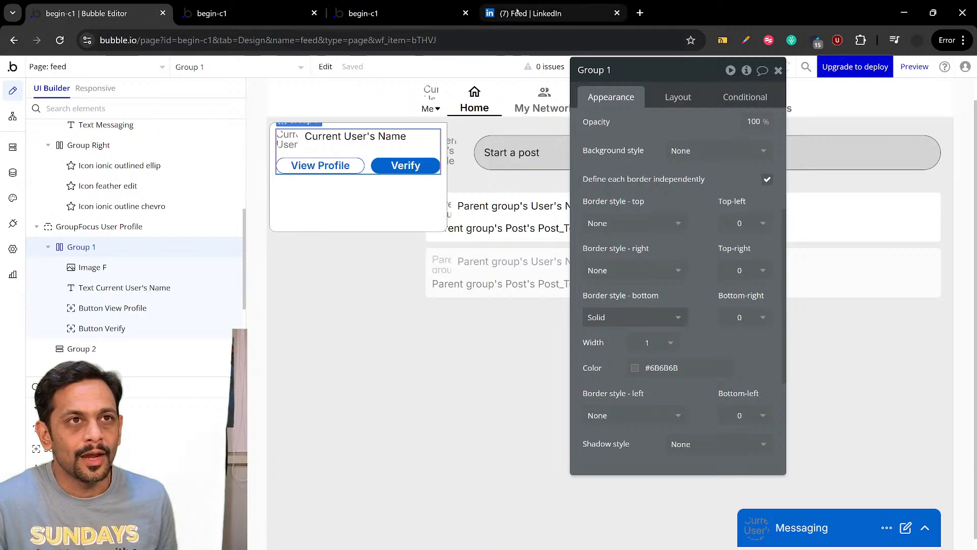
Compare with LinkedIn's Me dropdown and set Group 1's bottom margin to 10 px
{"action": "left_click", "coordinate": [529, 13]}
{"action": "left_click", "coordinate": [676, 76]}
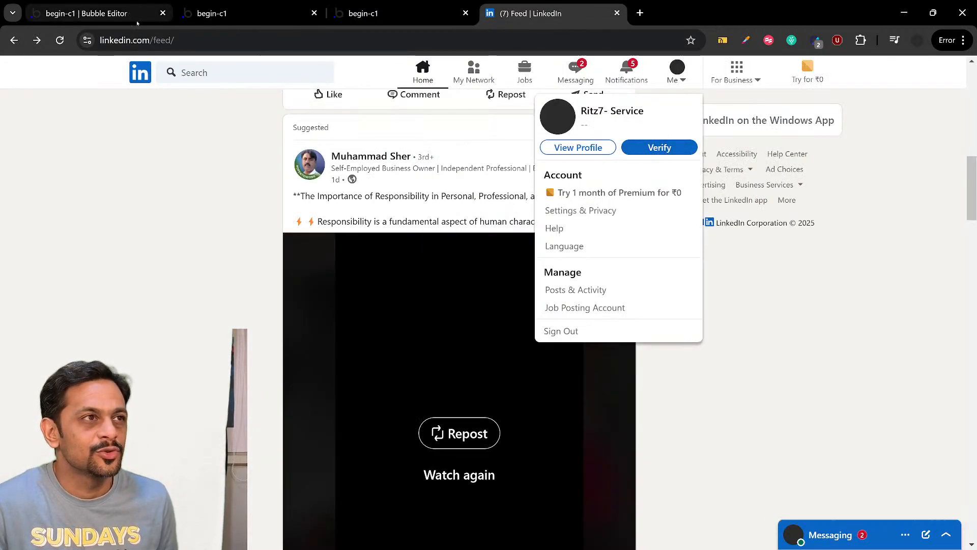
{"action": "left_click", "coordinate": [86, 13]}
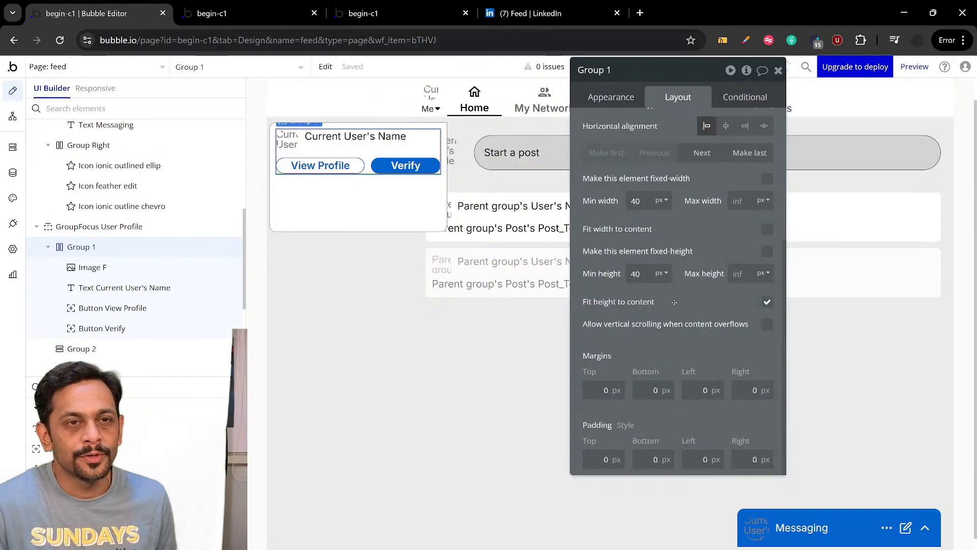
{"action": "left_click", "coordinate": [646, 390]}
{"action": "type", "text": "1"}
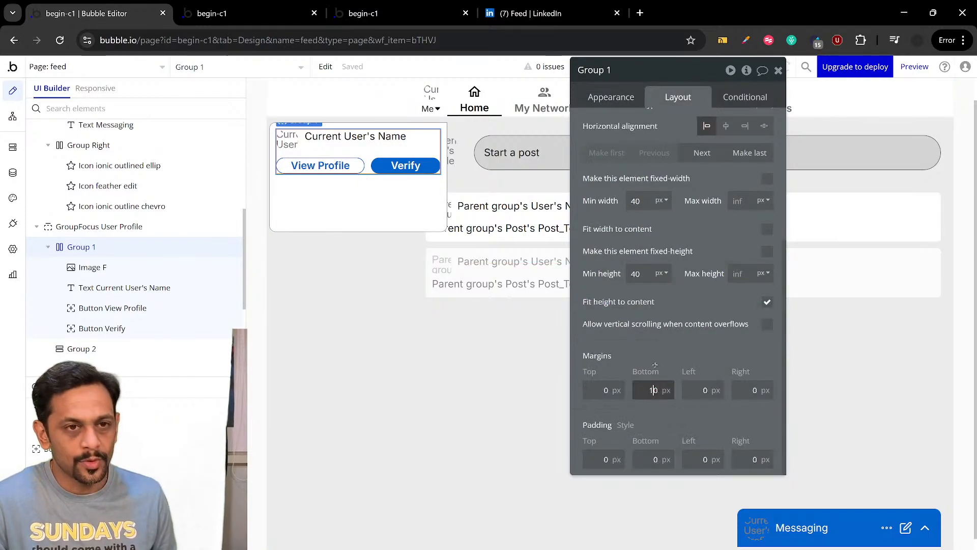
{"action": "left_click", "coordinate": [655, 351]}
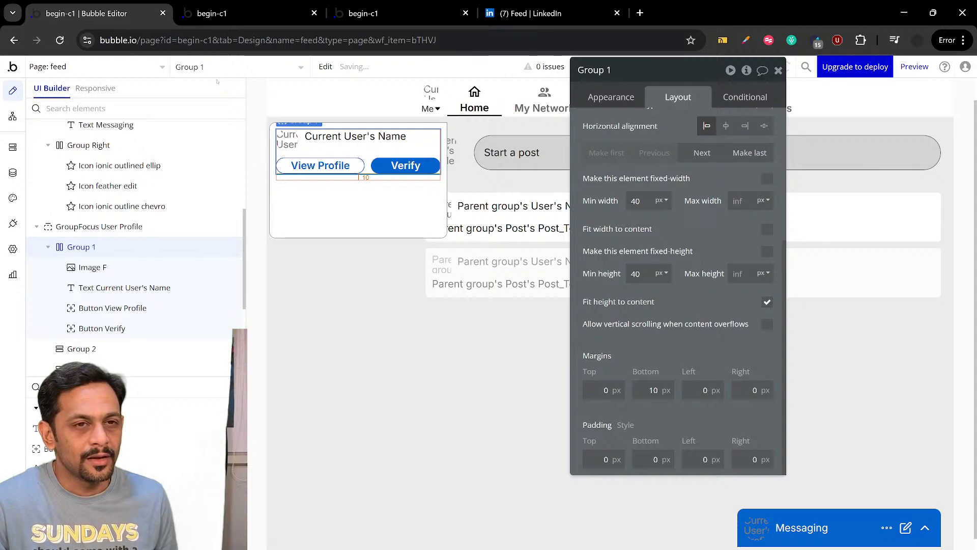
Reset Group 1's bottom margin to 0 px and set its bottom padding to 10 px instead
{"action": "left_click", "coordinate": [654, 390]}
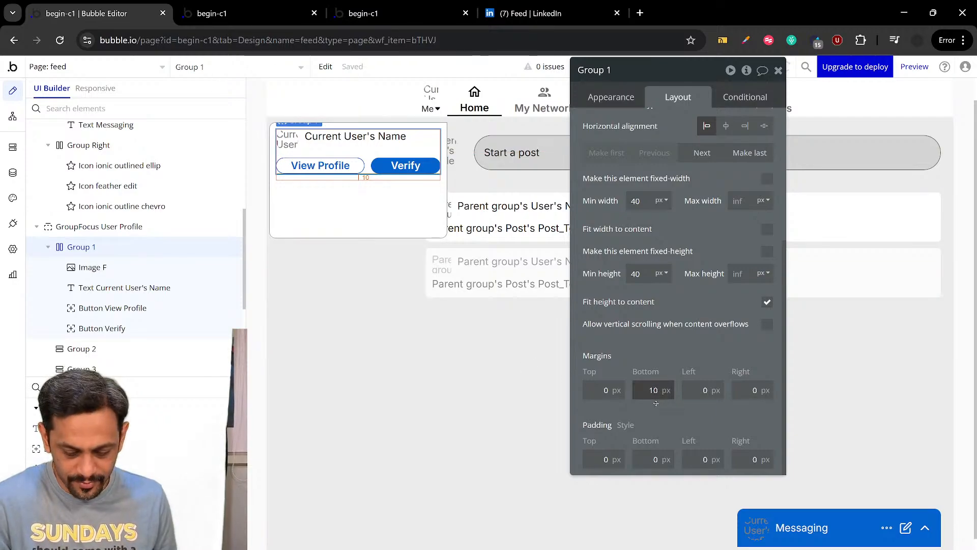
{"action": "key", "text": "BackSpace"}
{"action": "left_click", "coordinate": [652, 459]}
{"action": "type", "text": "1"}
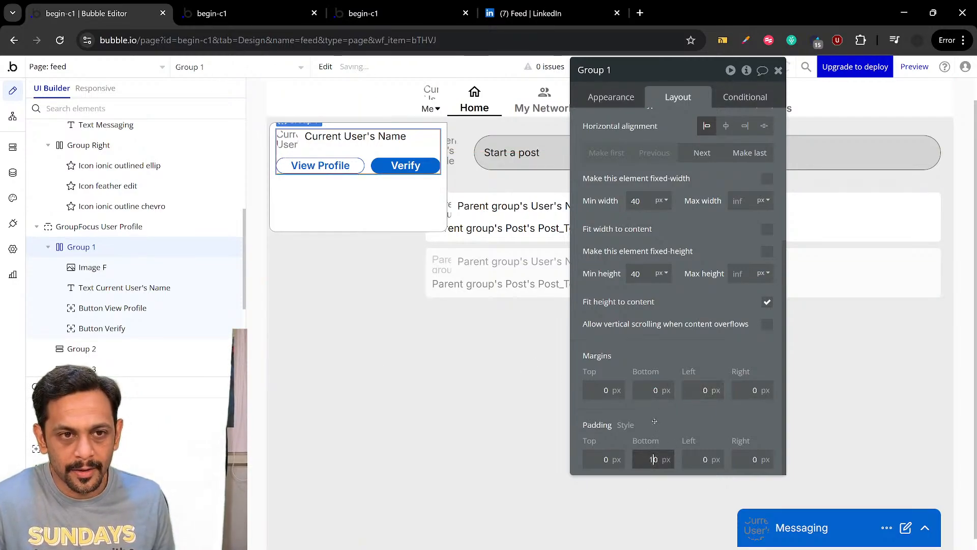
Reload the feed page preview and open its Me dropdown to check the layout of the profile section
{"action": "left_click", "coordinate": [219, 13]}
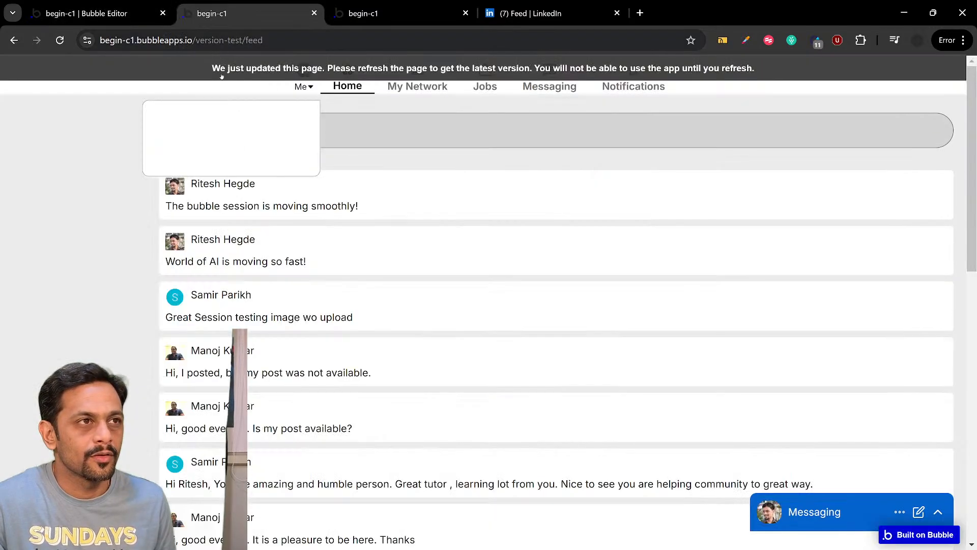
{"action": "key", "text": "F5"}
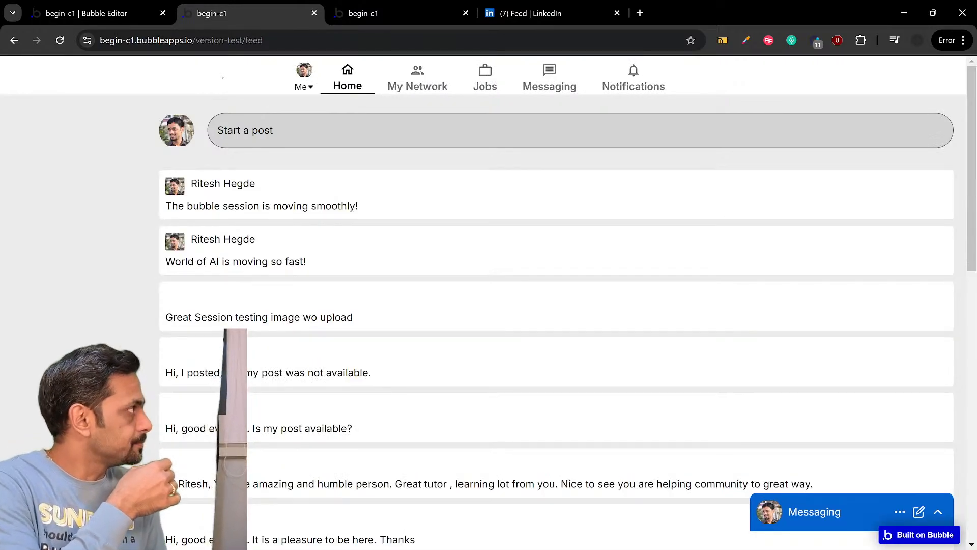
{"action": "left_click", "coordinate": [304, 87]}
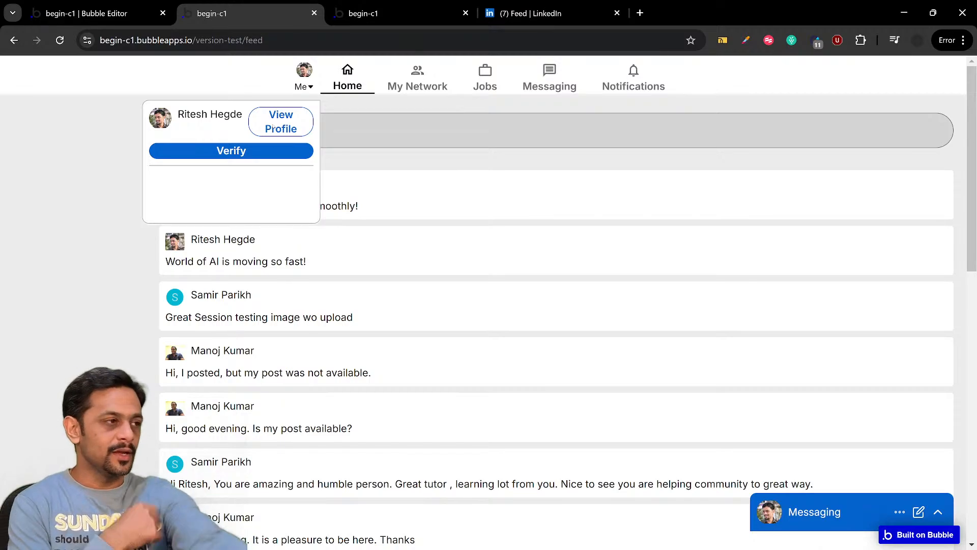
Set the minimum width of the Current User's Name text in the profile dropdown to 75%
{"action": "key", "text": "ctrl+shift+Tab"}
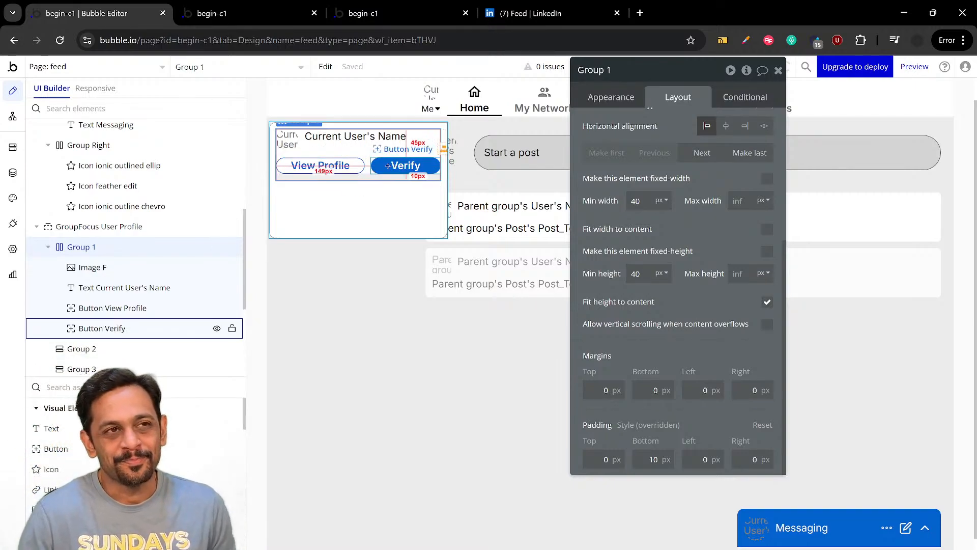
{"action": "left_click", "coordinate": [349, 136]}
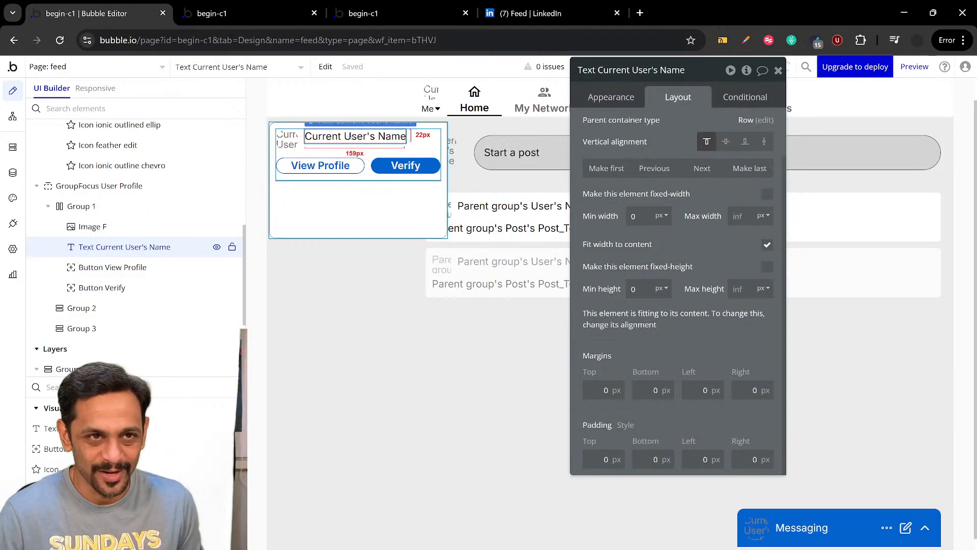
{"action": "left_click", "coordinate": [643, 223]}
{"action": "type", "text": "75"}
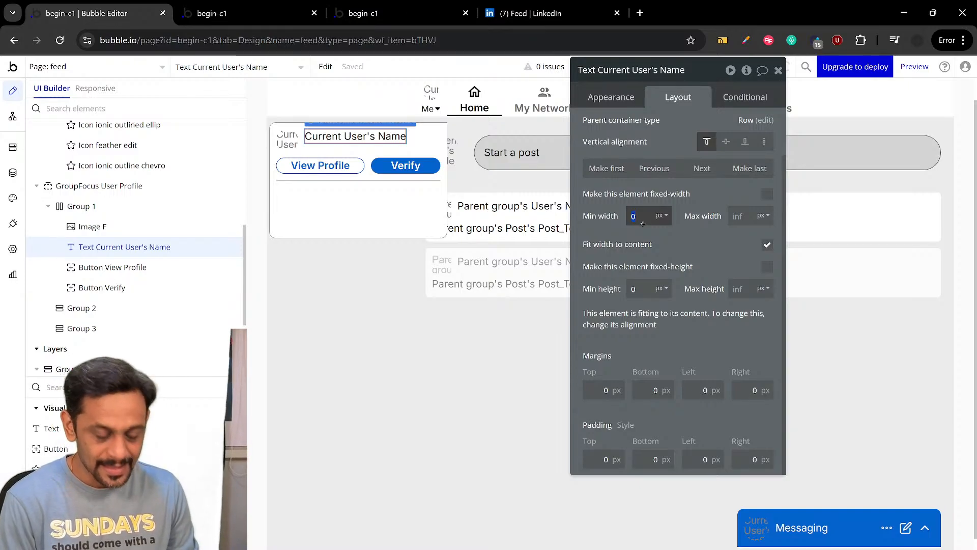
{"action": "left_click", "coordinate": [661, 216]}
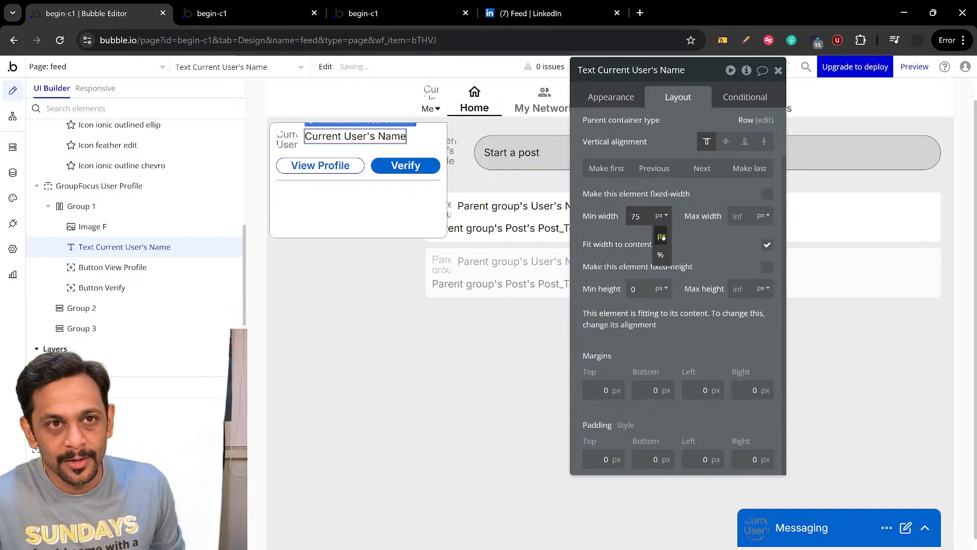
{"action": "left_click", "coordinate": [662, 251]}
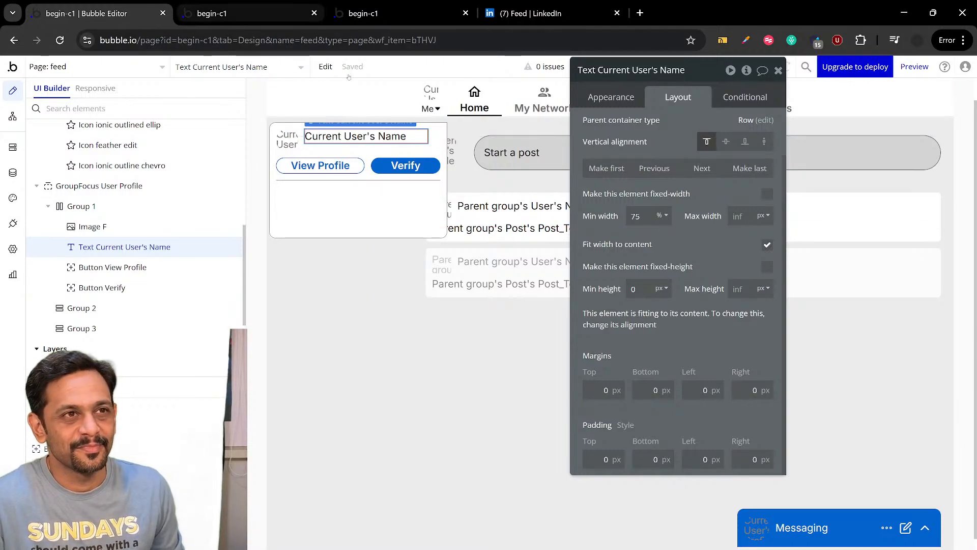
Move Group User to the last position in the header and check its Me dropdown in the feed page preview
{"action": "left_click", "coordinate": [424, 102]}
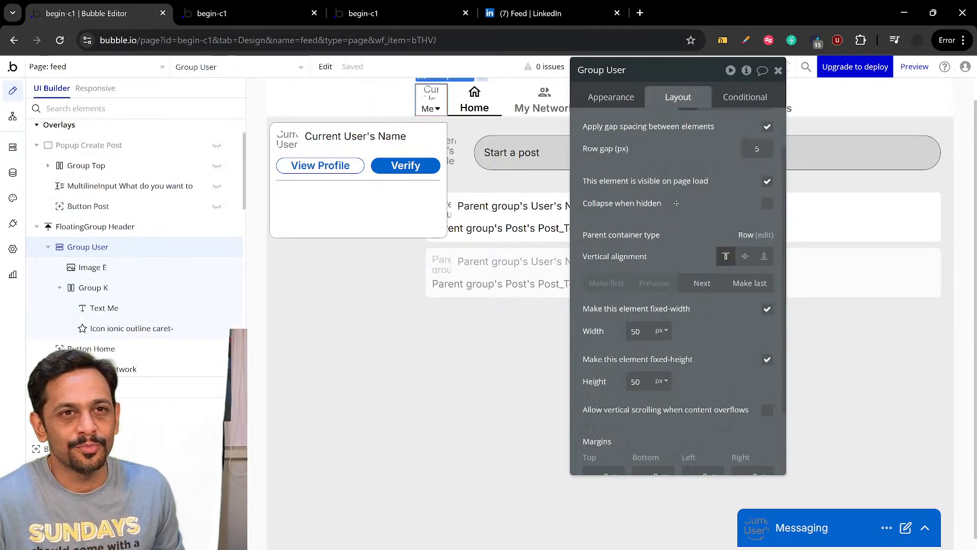
{"action": "left_click", "coordinate": [750, 283]}
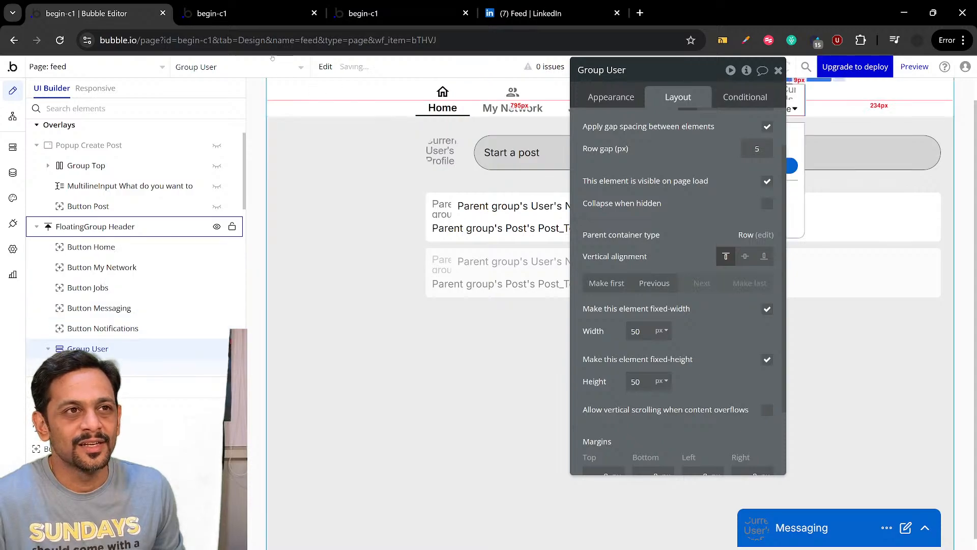
{"action": "left_click", "coordinate": [238, 19]}
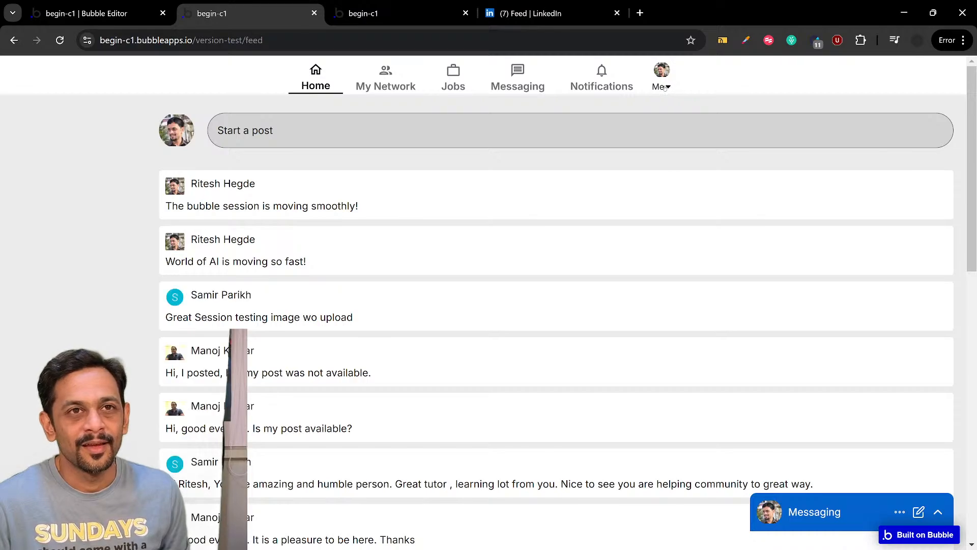
{"action": "left_click", "coordinate": [664, 87]}
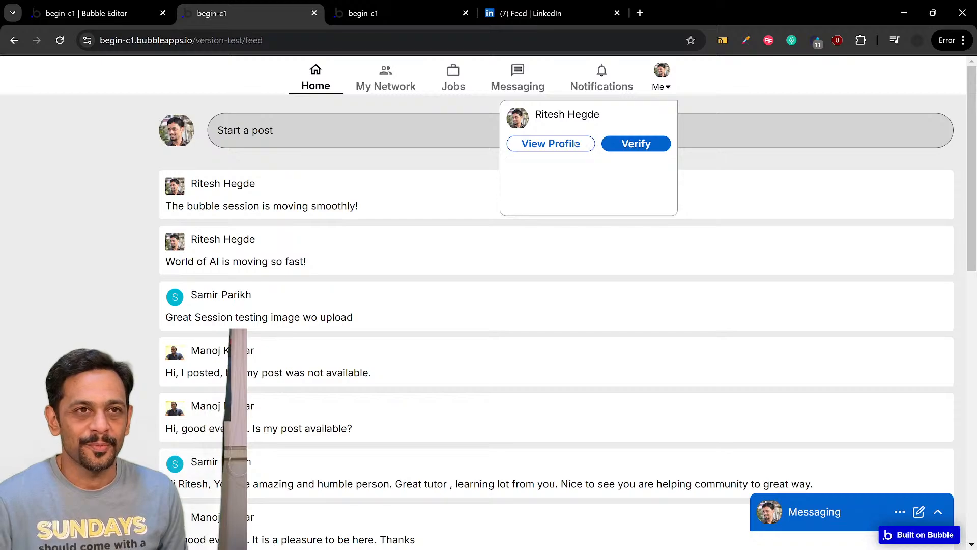
Return to the editor and examine the layout settings of Group 1 and its profile image
{"action": "left_click", "coordinate": [132, 15]}
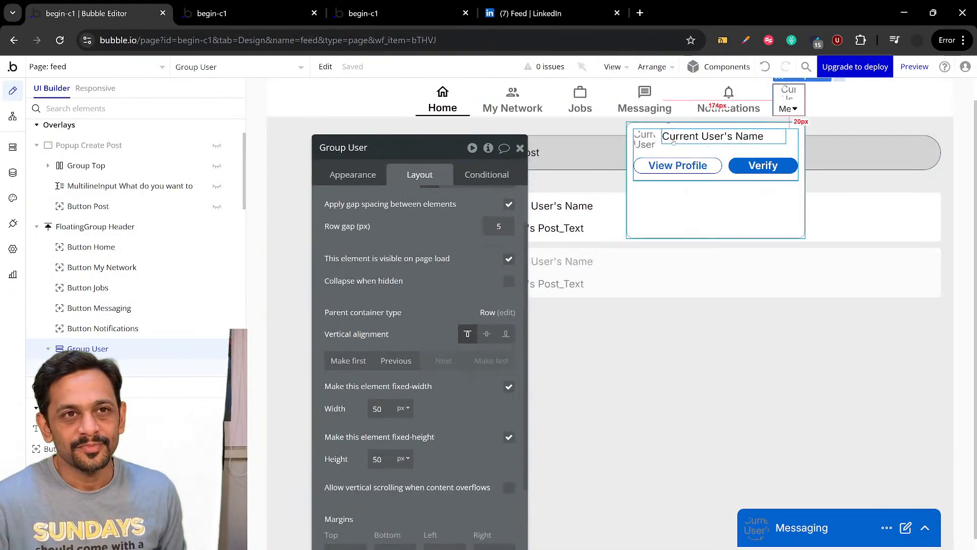
{"action": "left_click", "coordinate": [666, 149]}
{"action": "scroll", "coordinate": [412, 210], "scroll_direction": "up", "scroll_amount": 2}
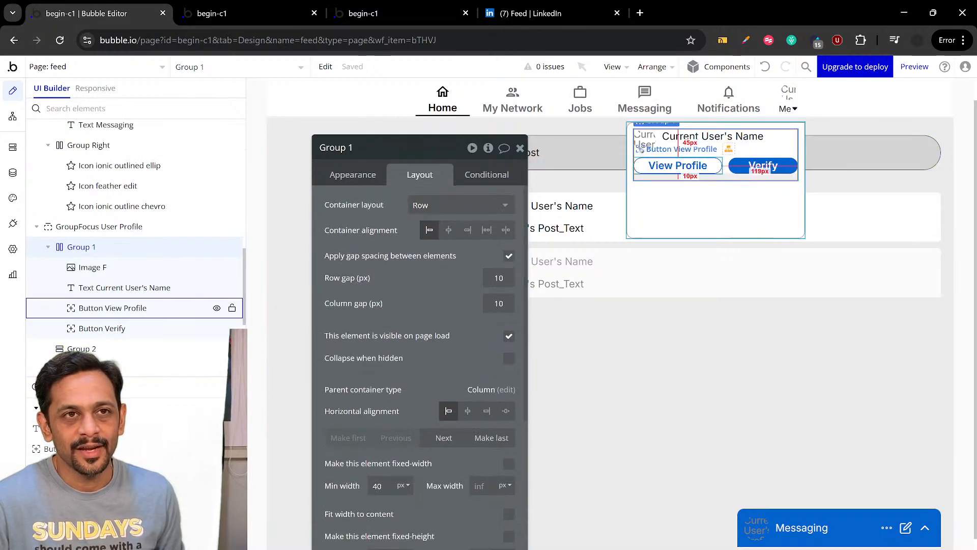
{"action": "left_click", "coordinate": [644, 143]}
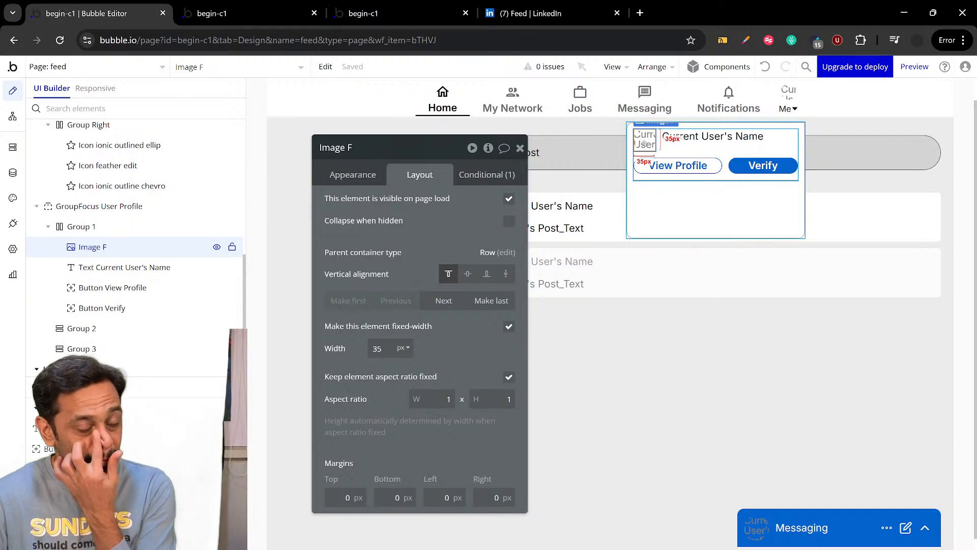
Try a 75 px minimum and fixed width on the Current User's Name text, and restore its minimum width of 75%
{"action": "left_click", "coordinate": [685, 139]}
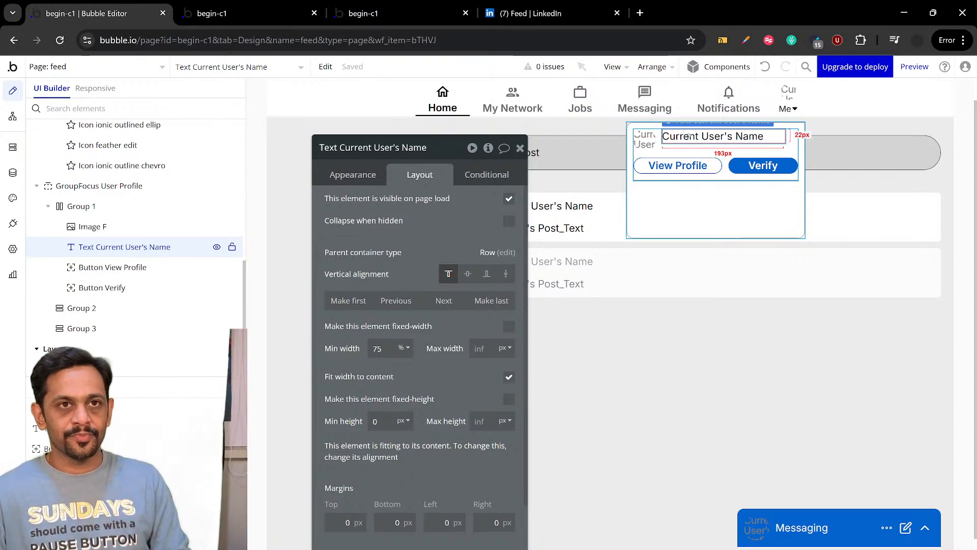
{"action": "left_click", "coordinate": [403, 348]}
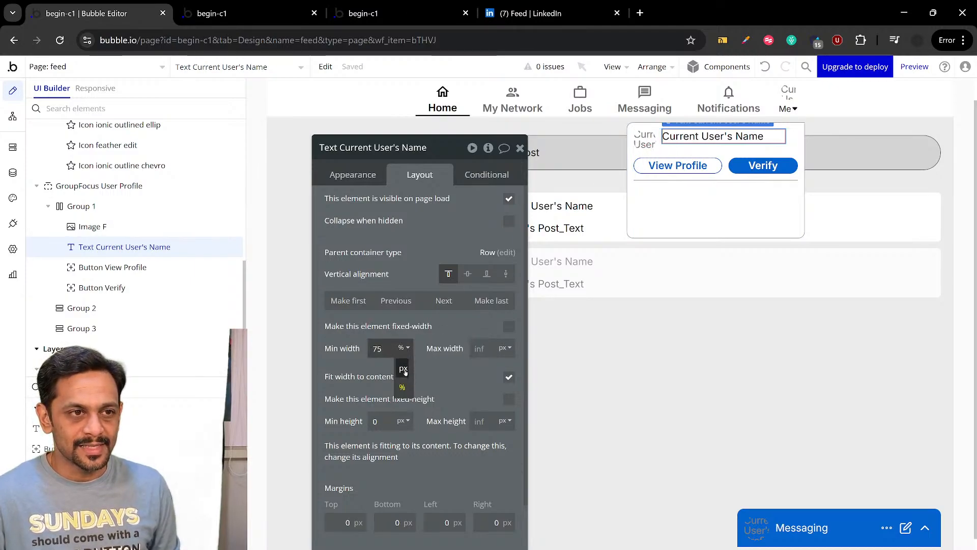
{"action": "left_click", "coordinate": [402, 360]}
{"action": "left_click", "coordinate": [508, 328]}
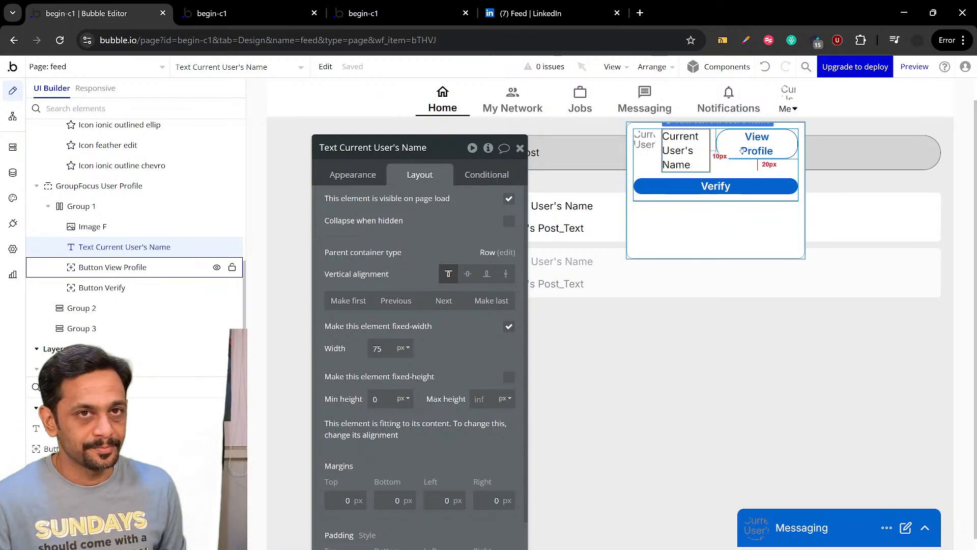
{"action": "left_click", "coordinate": [509, 327]}
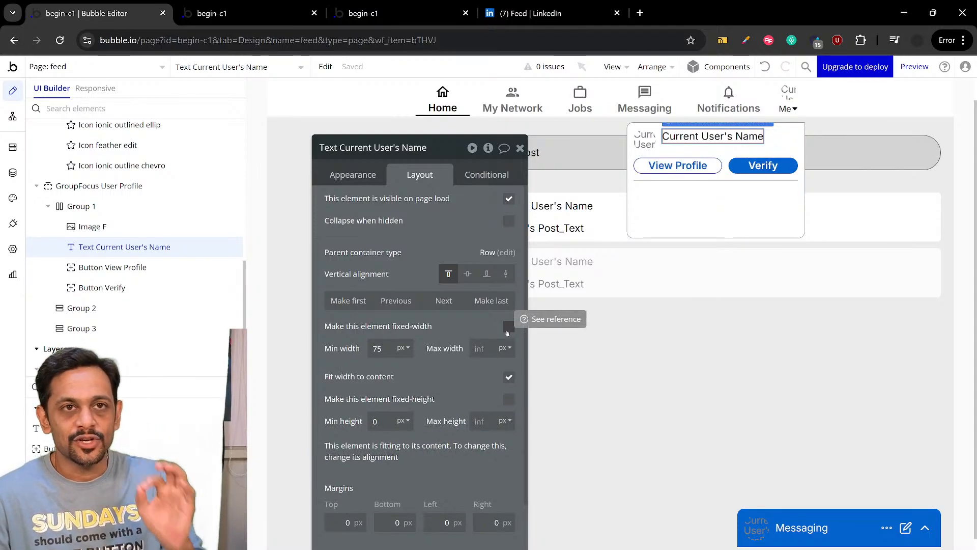
{"action": "left_click", "coordinate": [404, 349]}
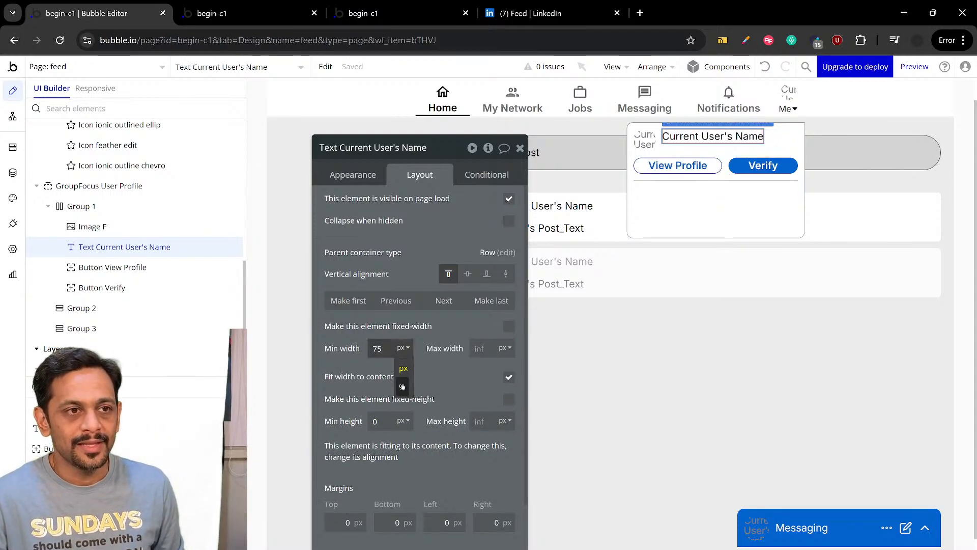
{"action": "left_click", "coordinate": [402, 387]}
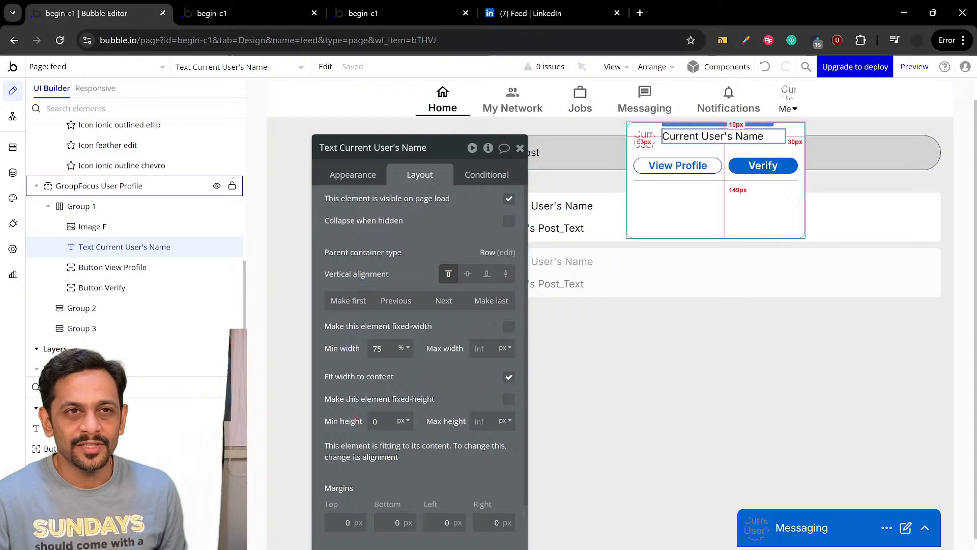
Review the layout settings of the profile image, the View Profile button and Group 1
{"action": "left_click", "coordinate": [645, 140]}
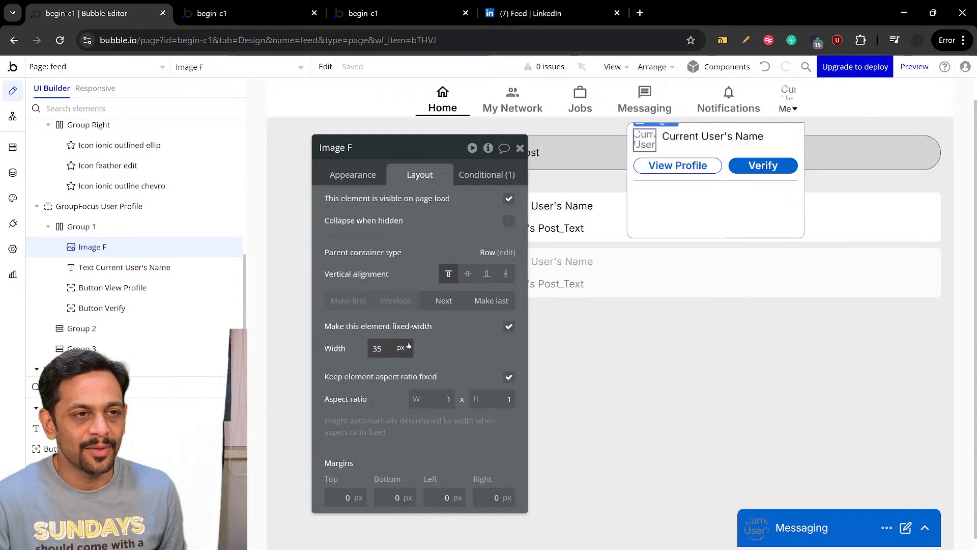
{"action": "left_click", "coordinate": [655, 164]}
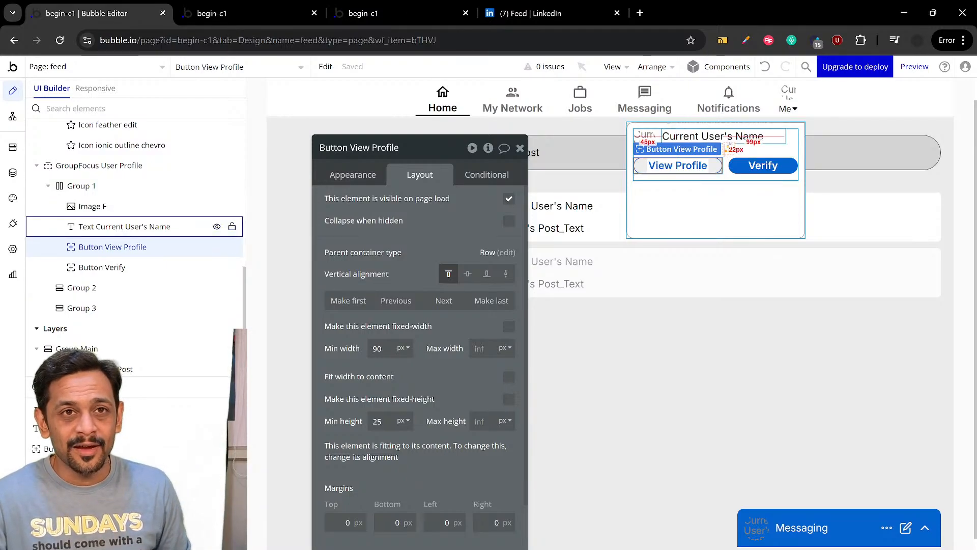
{"action": "left_click", "coordinate": [727, 175]}
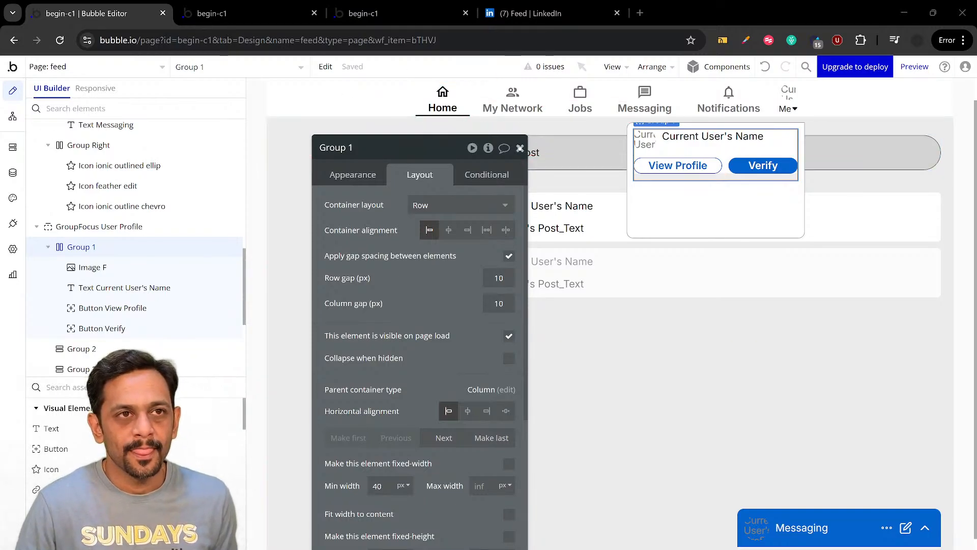
{"action": "left_click", "coordinate": [520, 148]}
Check the sections of LinkedIn's Me dropdown and rename Group 2 in the Bubble editor as Group Account
{"action": "left_click", "coordinate": [511, 14]}
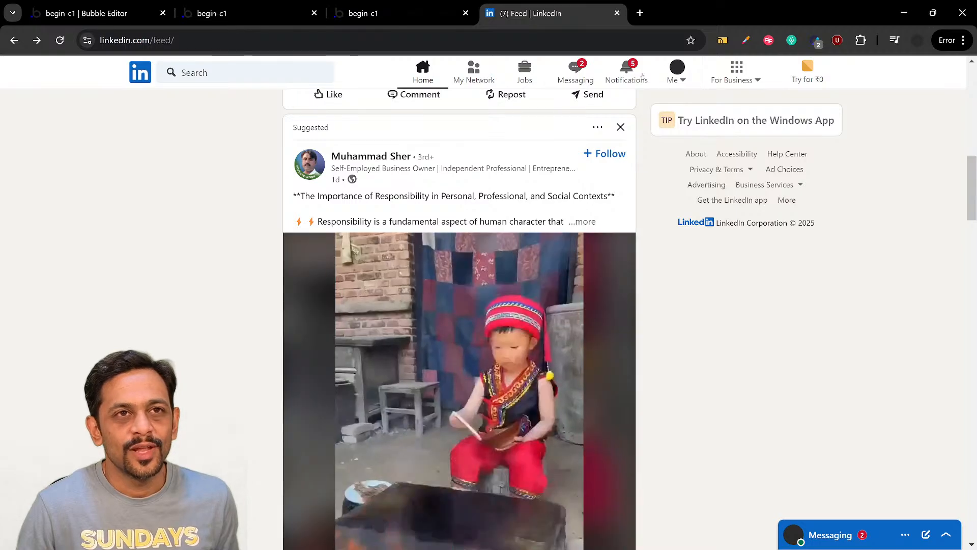
{"action": "left_click", "coordinate": [677, 71]}
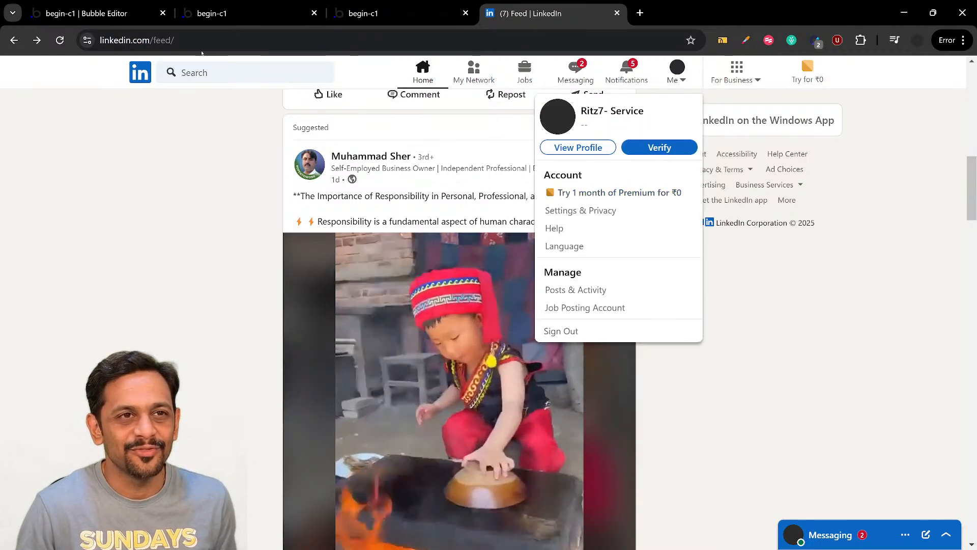
{"action": "left_click", "coordinate": [64, 17]}
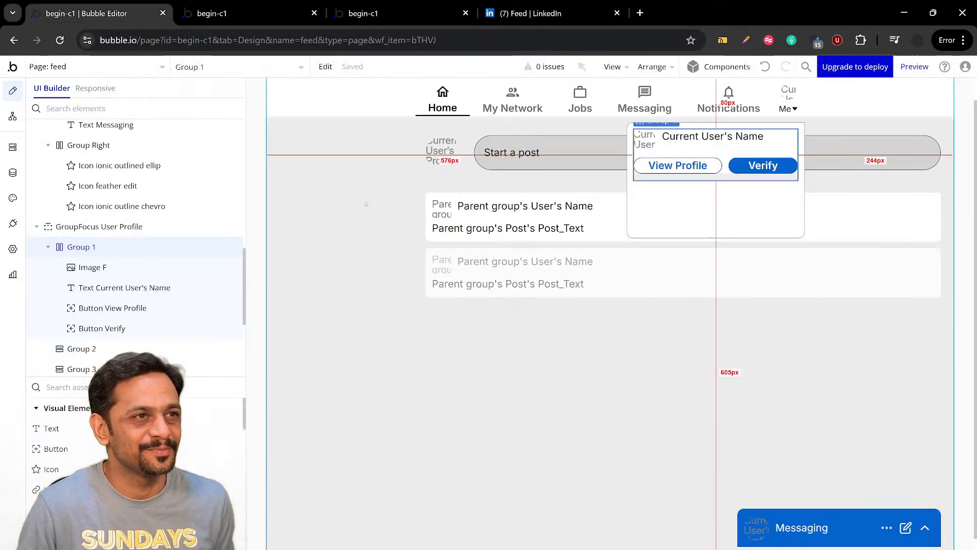
{"action": "double_click", "coordinate": [685, 198]}
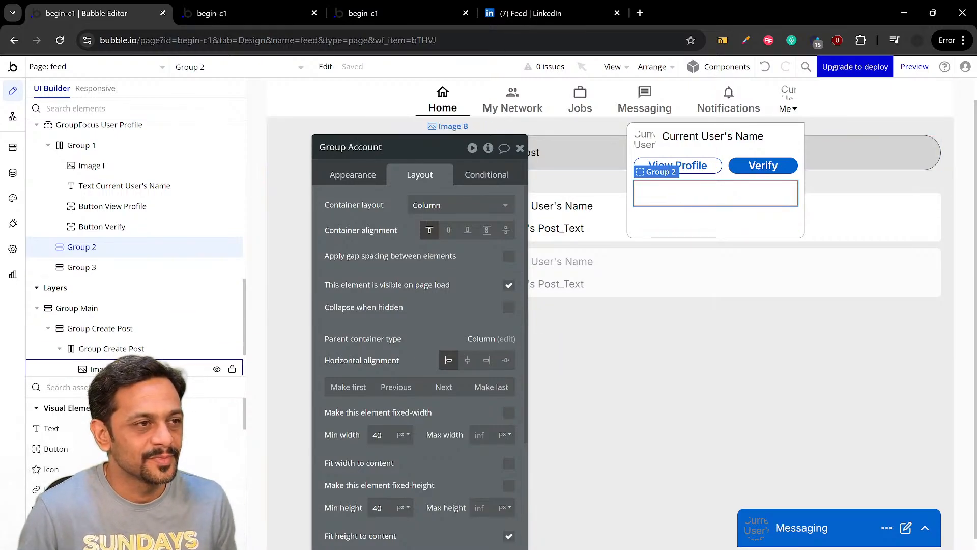
Add a text reading "Account" inside Group Account and apply the Heading 6 style to it
{"action": "left_click_drag", "start_coordinate": [62, 429], "coordinate": [655, 189]}
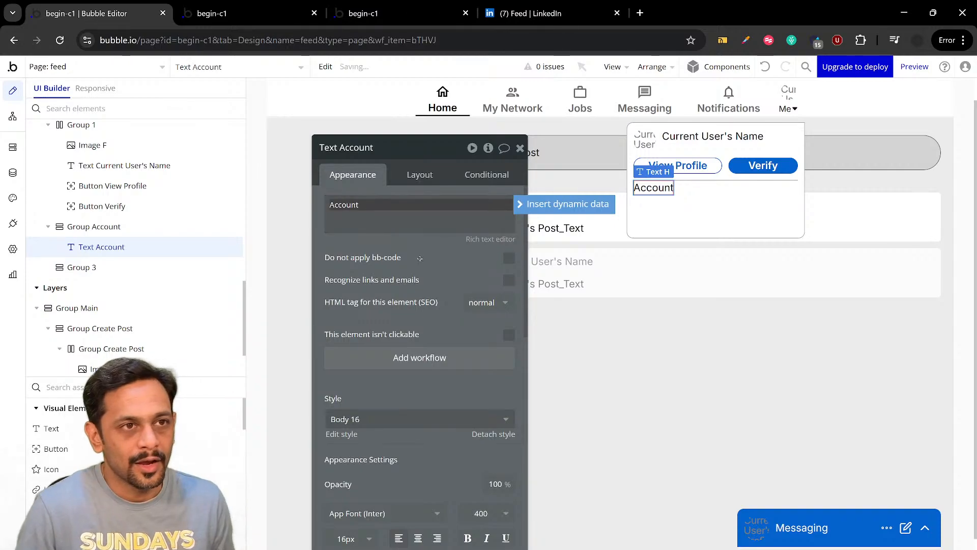
{"action": "scroll", "coordinate": [382, 234], "scroll_direction": "down", "scroll_amount": 4}
{"action": "left_click", "coordinate": [341, 229]}
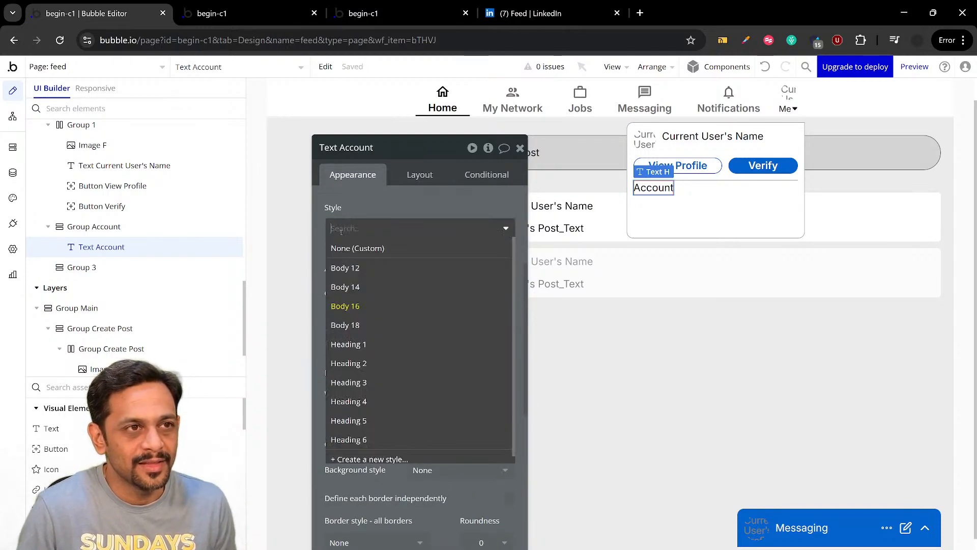
{"action": "left_click", "coordinate": [346, 403]}
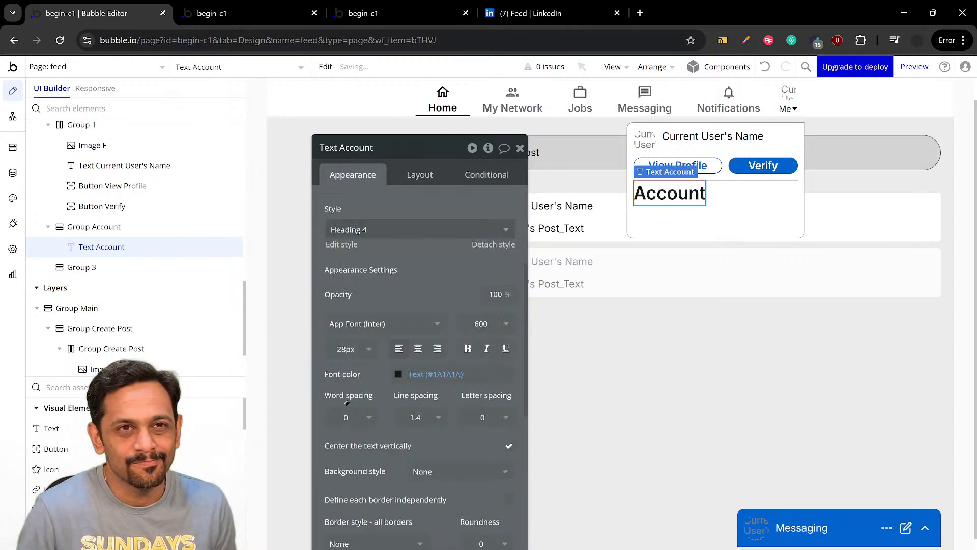
{"action": "left_click", "coordinate": [356, 229]}
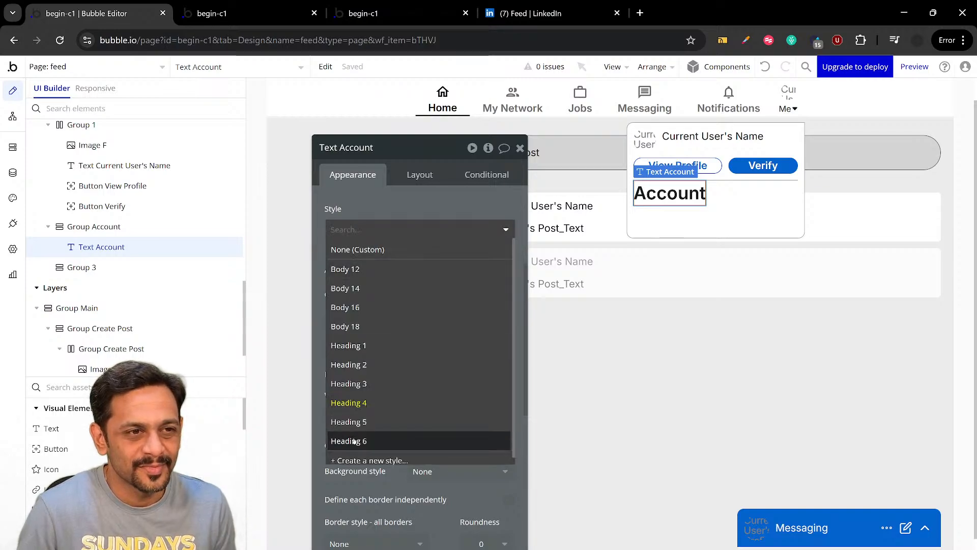
{"action": "key", "text": "Return"}
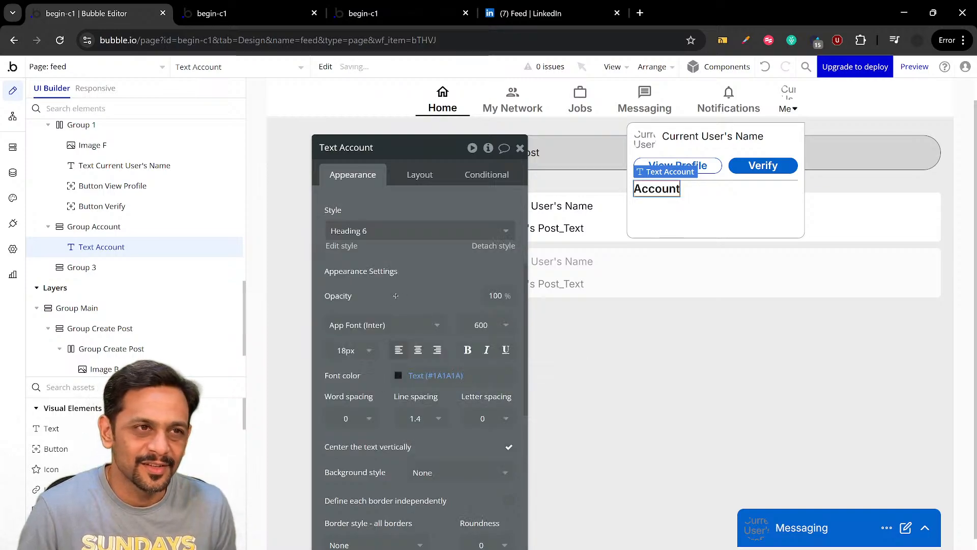
Add a text below the Account heading inside Group Account reading "Settings & Privacy", matching LinkedIn's Me dropdown
{"action": "left_click", "coordinate": [50, 428]}
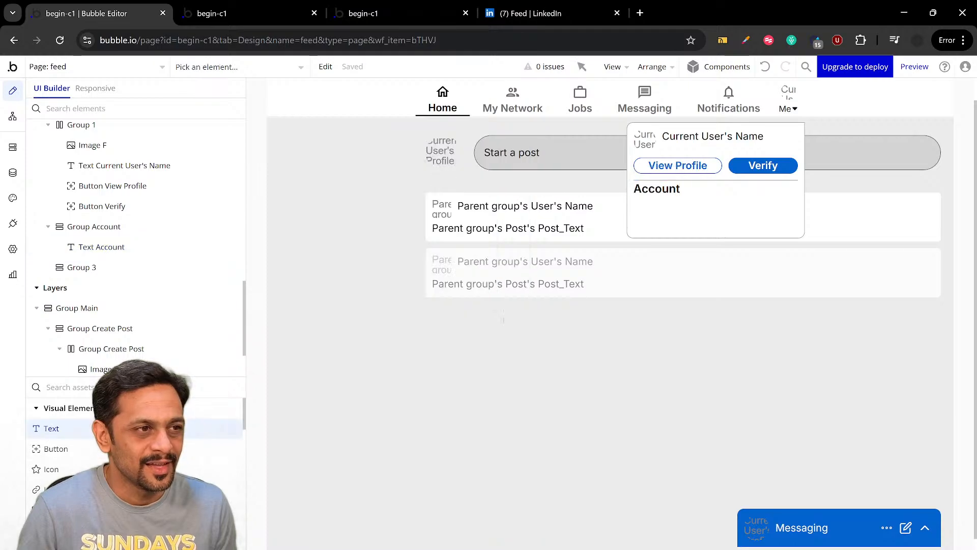
{"action": "left_click", "coordinate": [656, 201]}
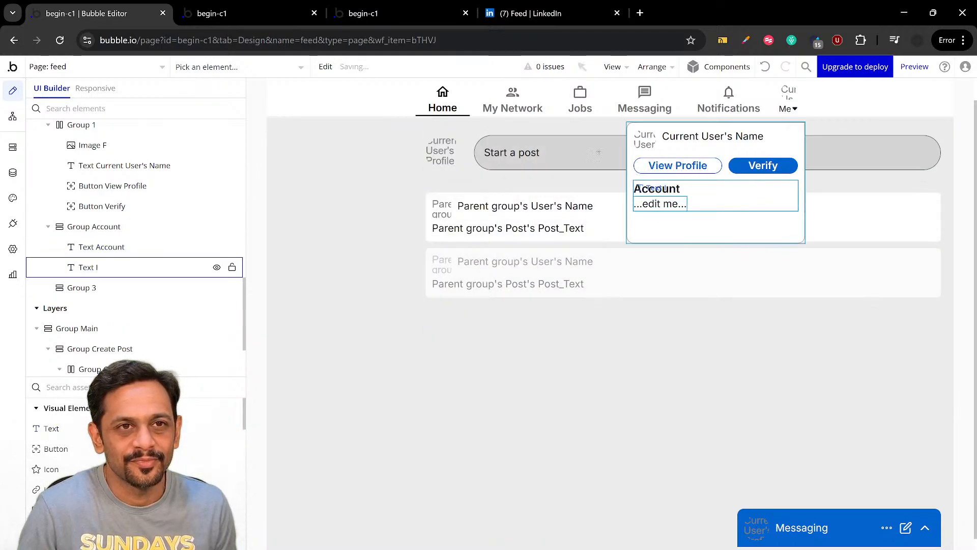
{"action": "left_click", "coordinate": [550, 13]}
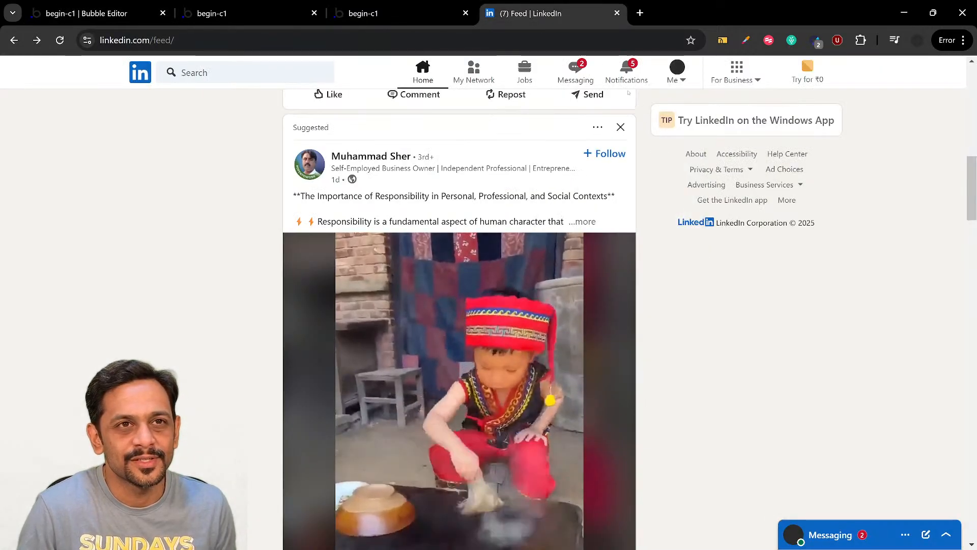
{"action": "left_click", "coordinate": [676, 80]}
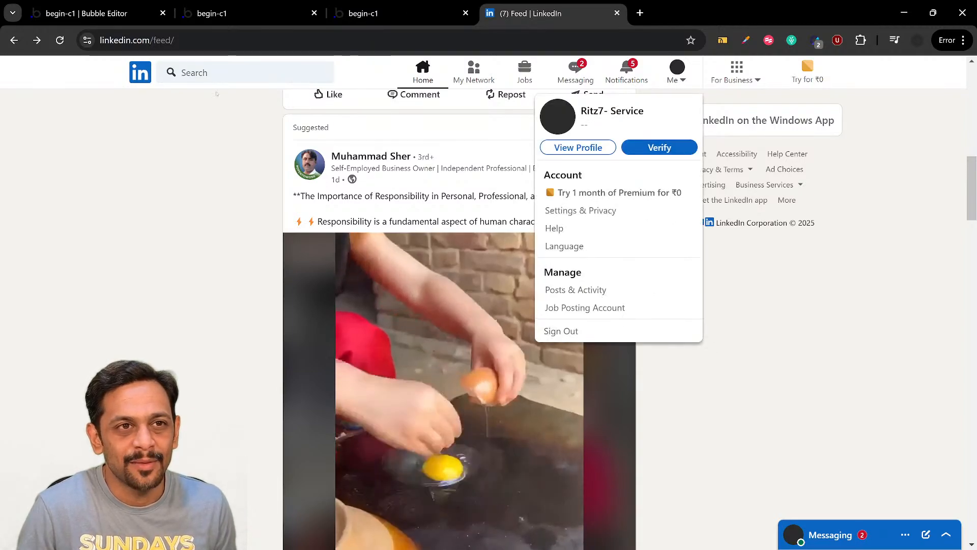
{"action": "left_click", "coordinate": [97, 13]}
{"action": "left_click", "coordinate": [384, 211]}
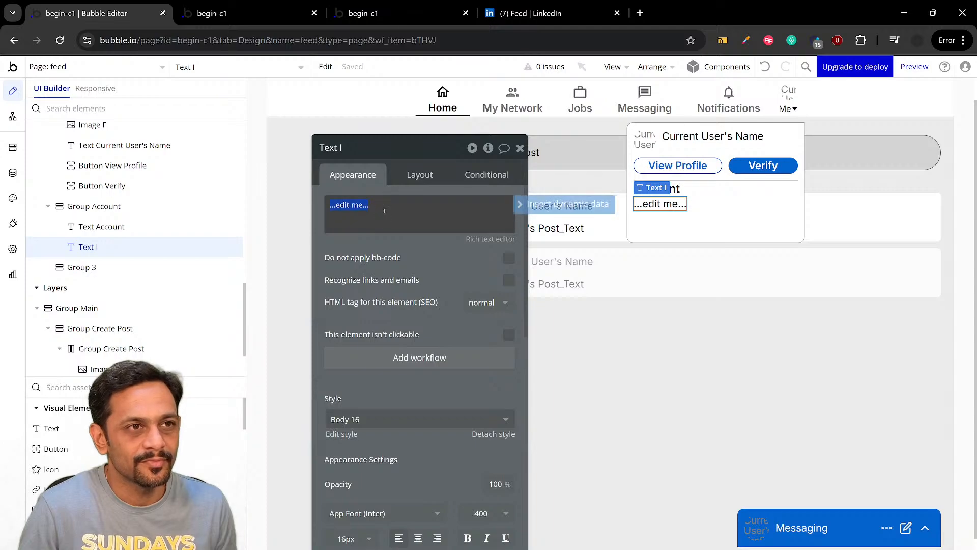
{"action": "type", "text": "Settings &"}
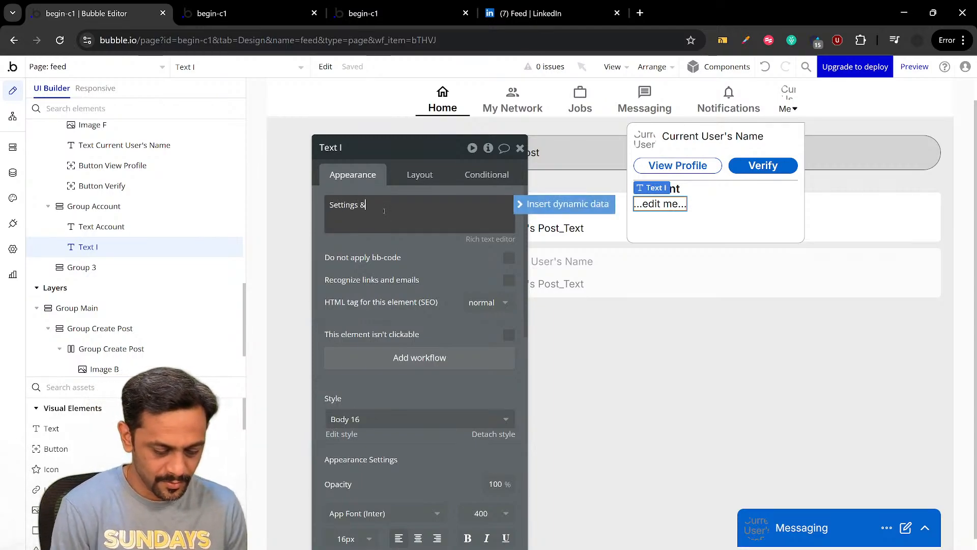
{"action": "type", "text": " priv"}
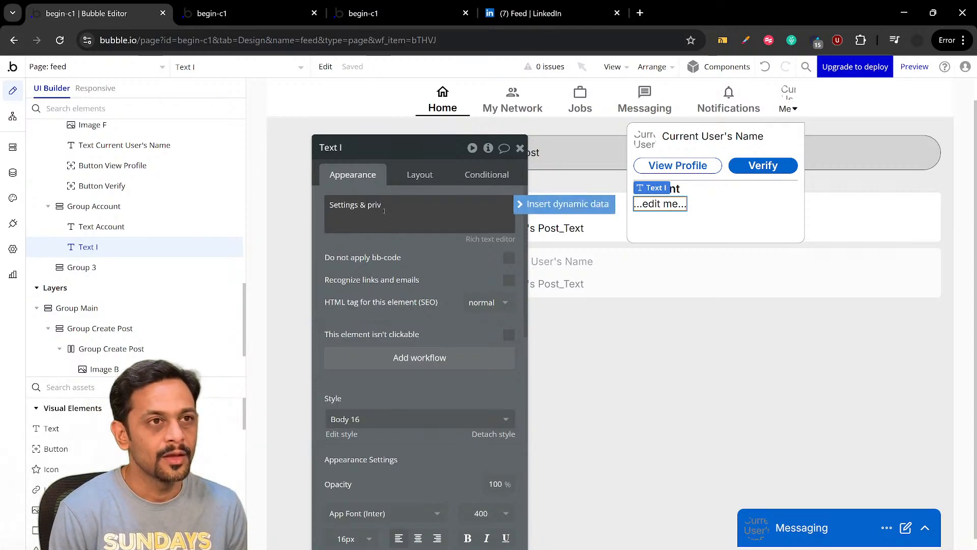
{"action": "type", "text": "acy"}
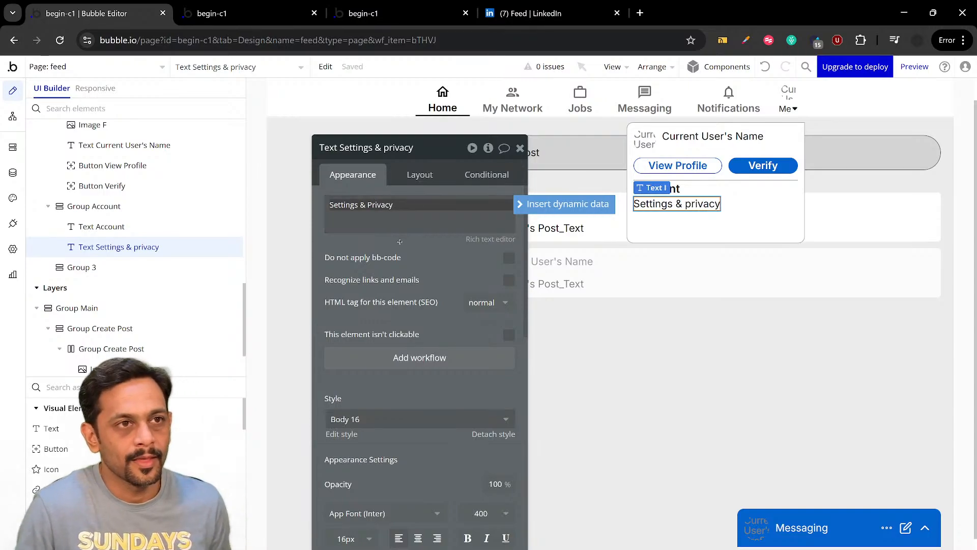
Set the font color of the Settings & Privacy text to Gray 70 (#525252)
{"action": "scroll", "coordinate": [404, 294], "scroll_direction": "down", "scroll_amount": 3}
{"action": "scroll", "coordinate": [404, 293], "scroll_direction": "down", "scroll_amount": 1}
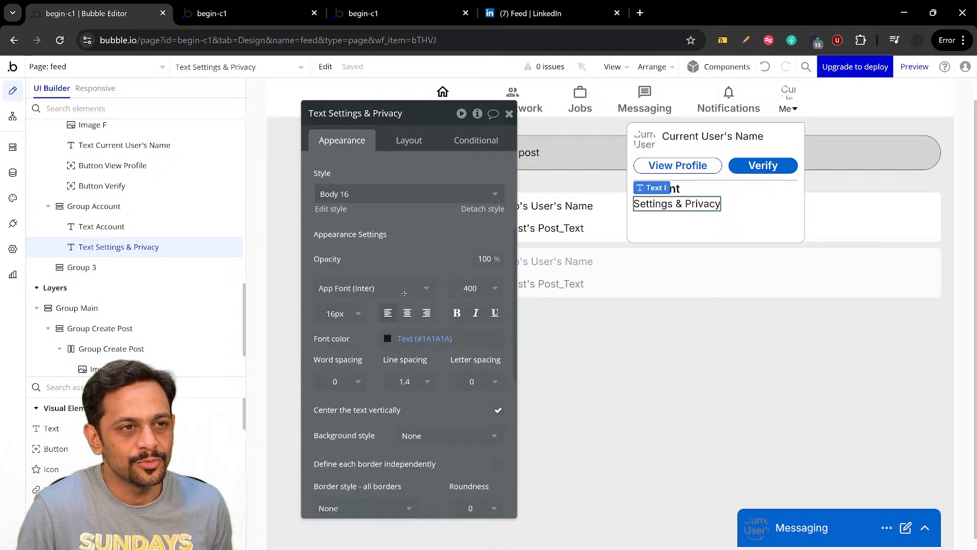
{"action": "left_click", "coordinate": [410, 340]}
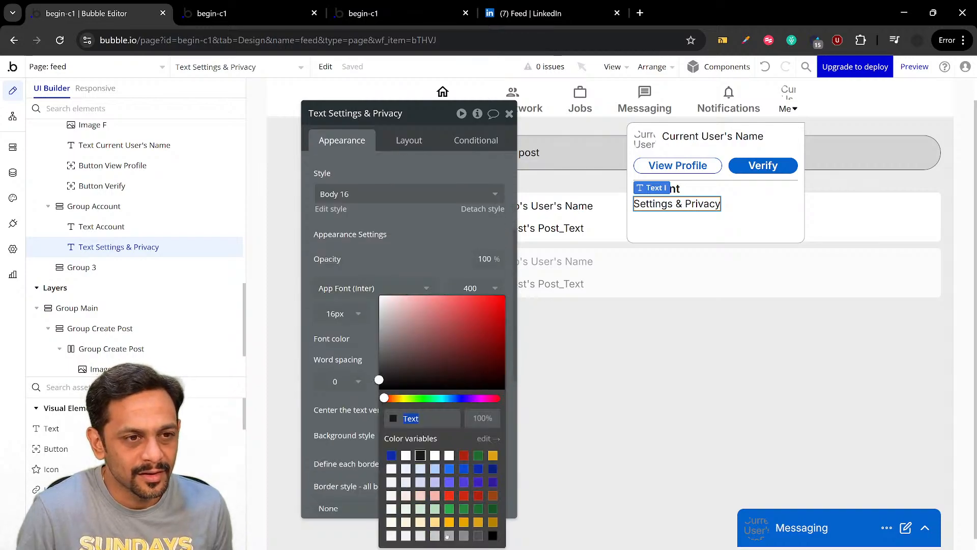
{"action": "left_click", "coordinate": [464, 536]}
{"action": "left_click", "coordinate": [478, 536]}
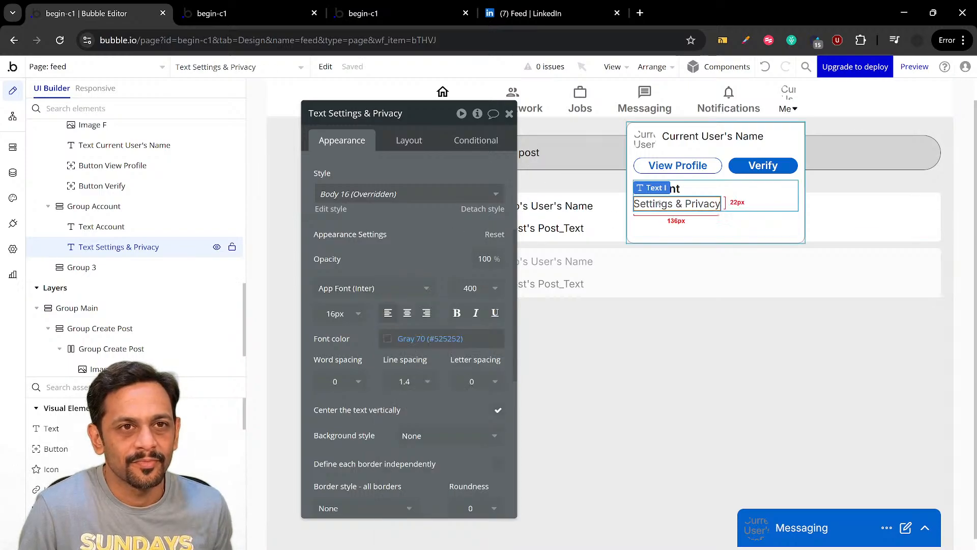
Duplicate the Settings & Privacy text inside Group Account and change the copy's wording to "Help"
{"action": "key", "text": "ctrl+d"}
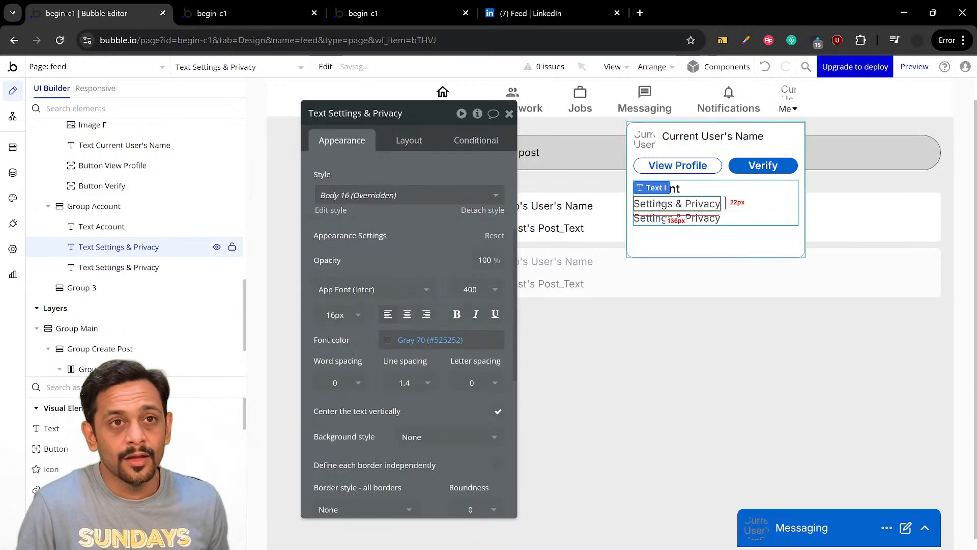
{"action": "left_click", "coordinate": [534, 13]}
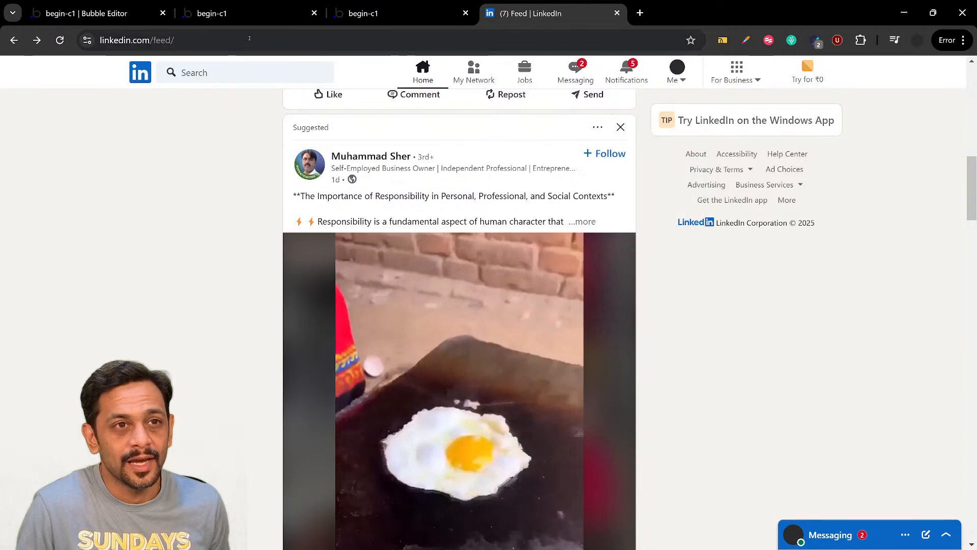
{"action": "left_click", "coordinate": [133, 18]}
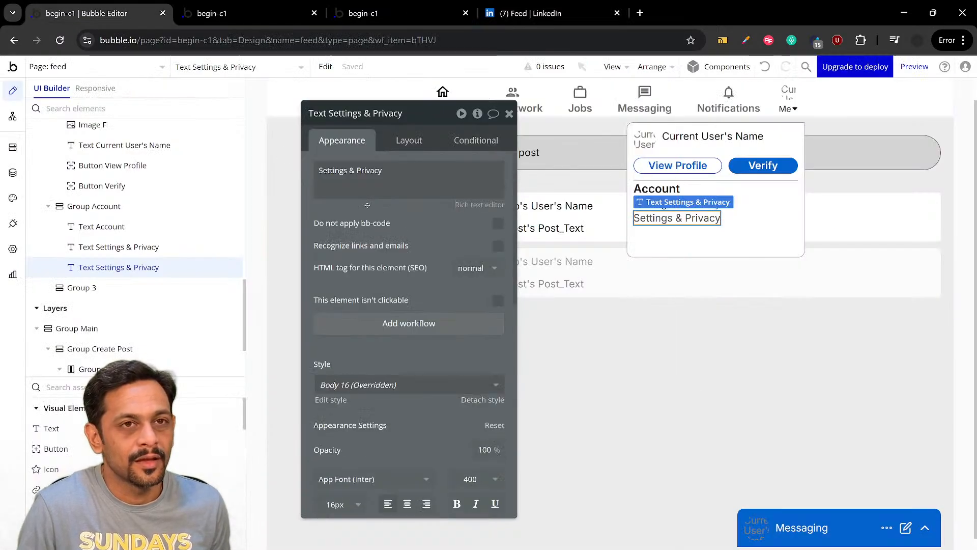
{"action": "triple_click", "coordinate": [357, 169]}
{"action": "type", "text": "He"}
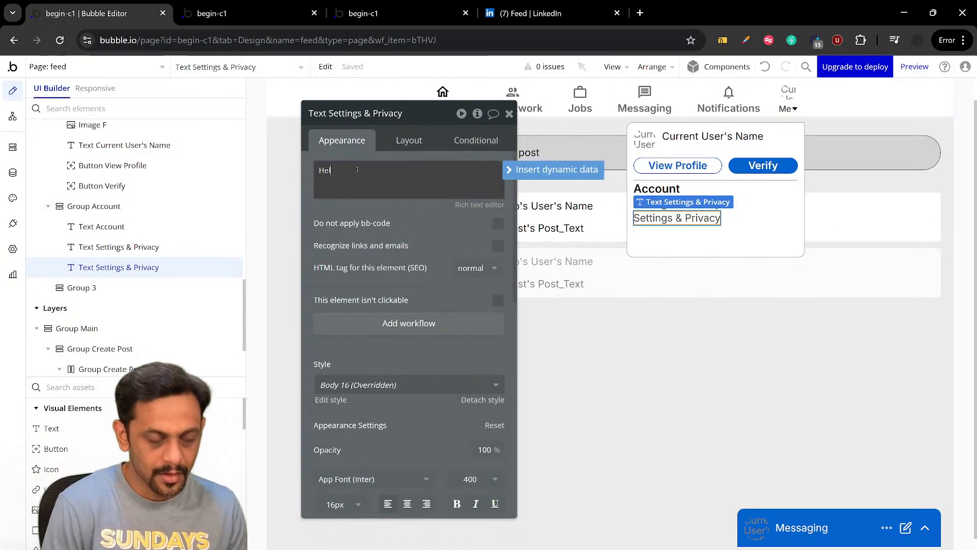
{"action": "type", "text": "lp"}
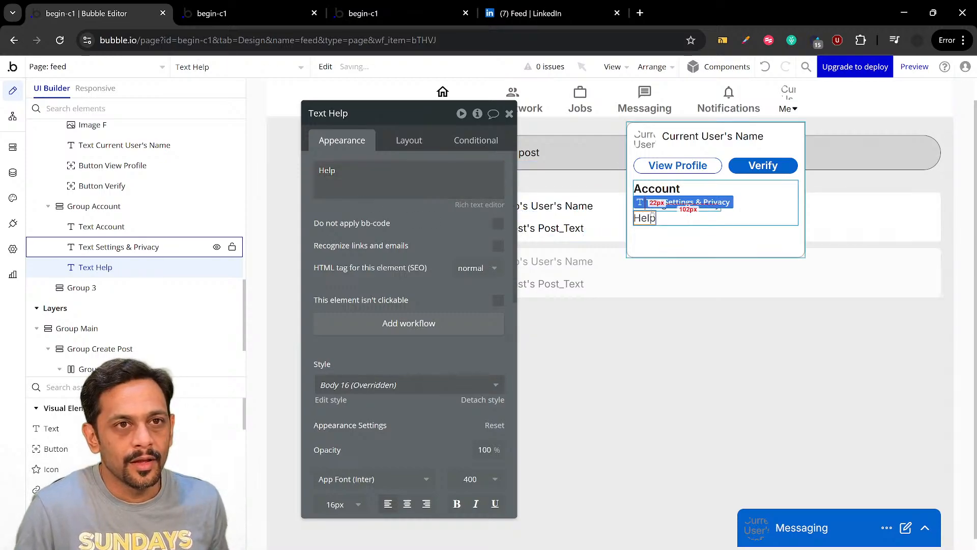
Duplicate the Help text, check LinkedIn's Account items, and change the copy's wording to "Language"
{"action": "key", "text": "ctrl+d"}
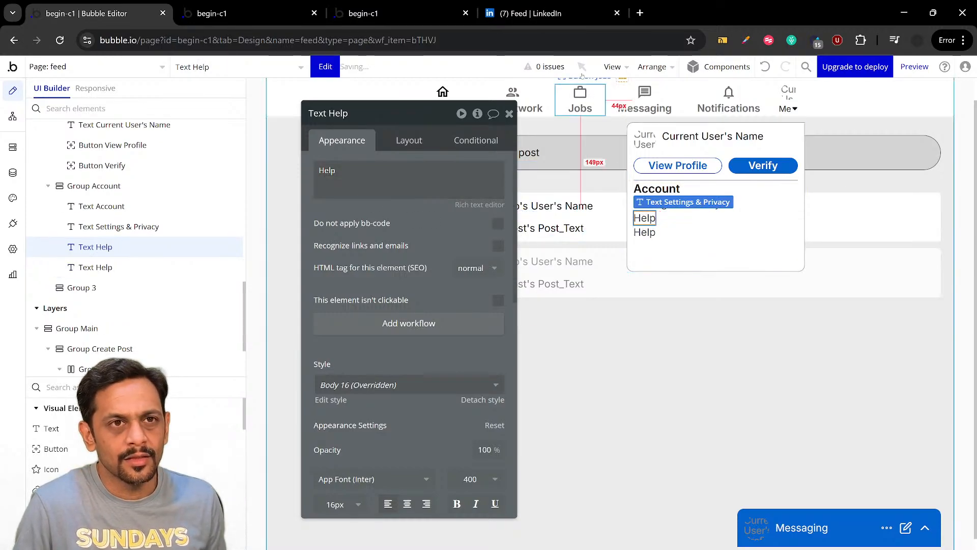
{"action": "left_click", "coordinate": [542, 13]}
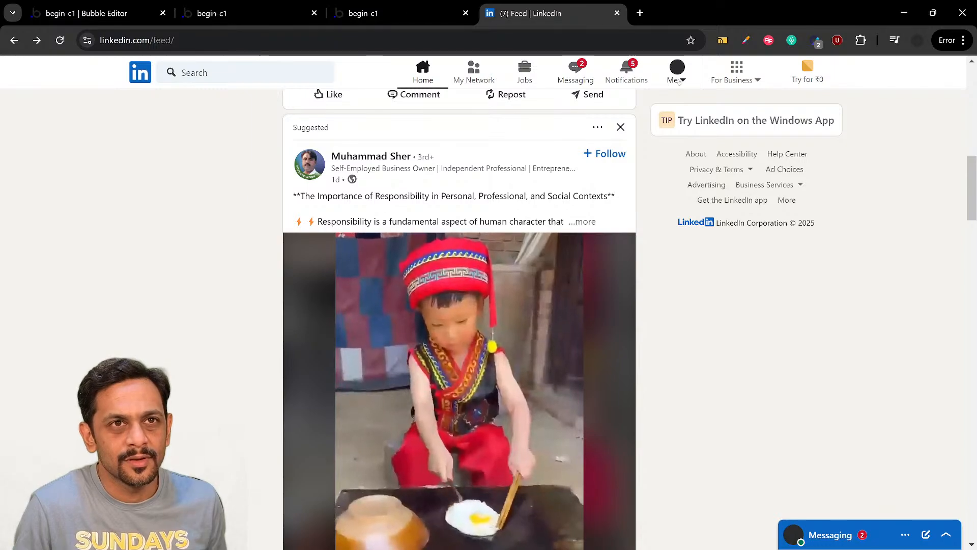
{"action": "left_click", "coordinate": [679, 81]}
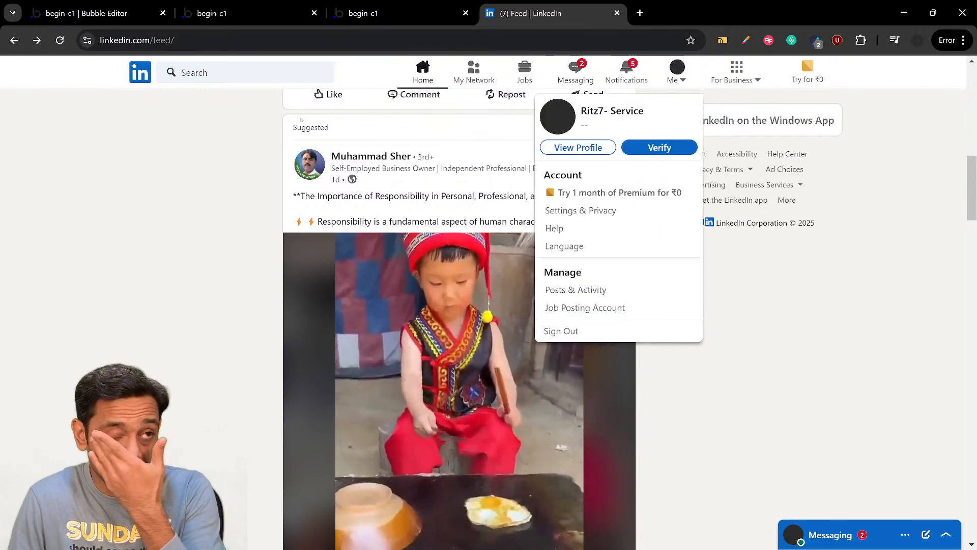
{"action": "left_click", "coordinate": [87, 13]}
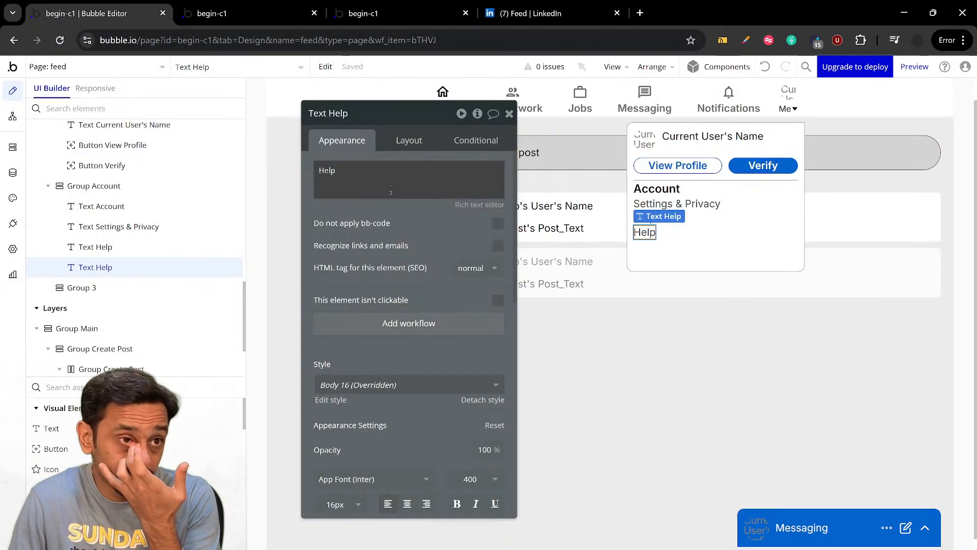
{"action": "triple_click", "coordinate": [375, 175]}
{"action": "type", "text": "Lang"}
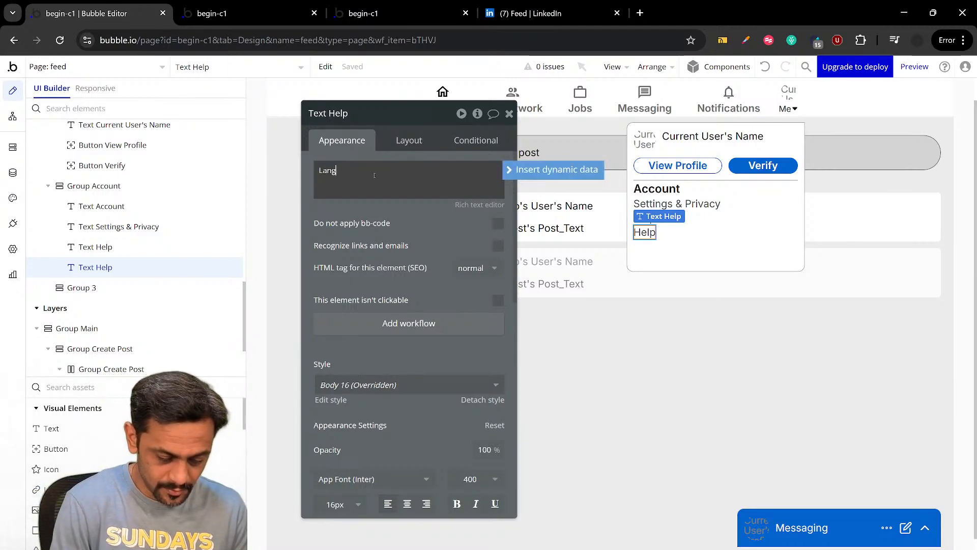
{"action": "type", "text": "uage"}
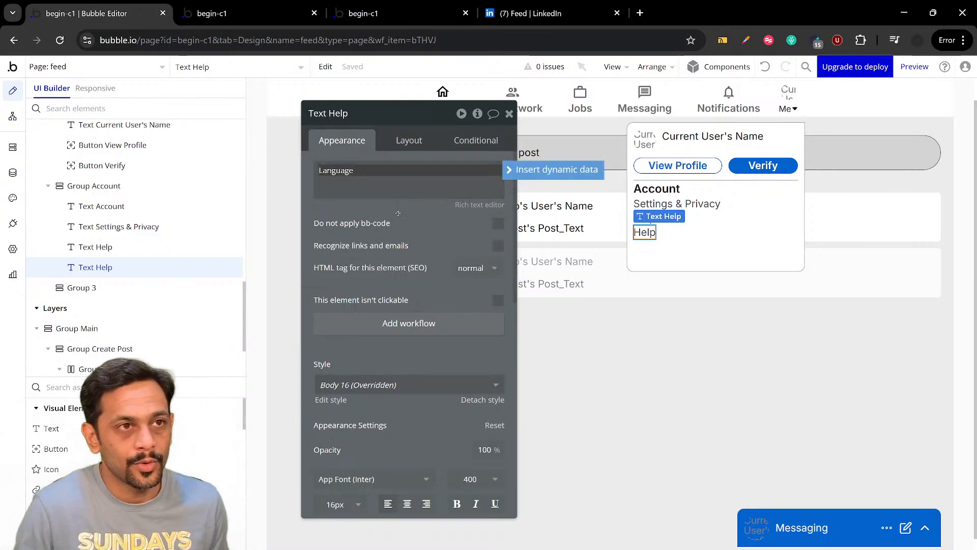
Apply gap spacing with a 7 px row gap to Group Account and set its bottom padding to 10 px
{"action": "left_click", "coordinate": [729, 216]}
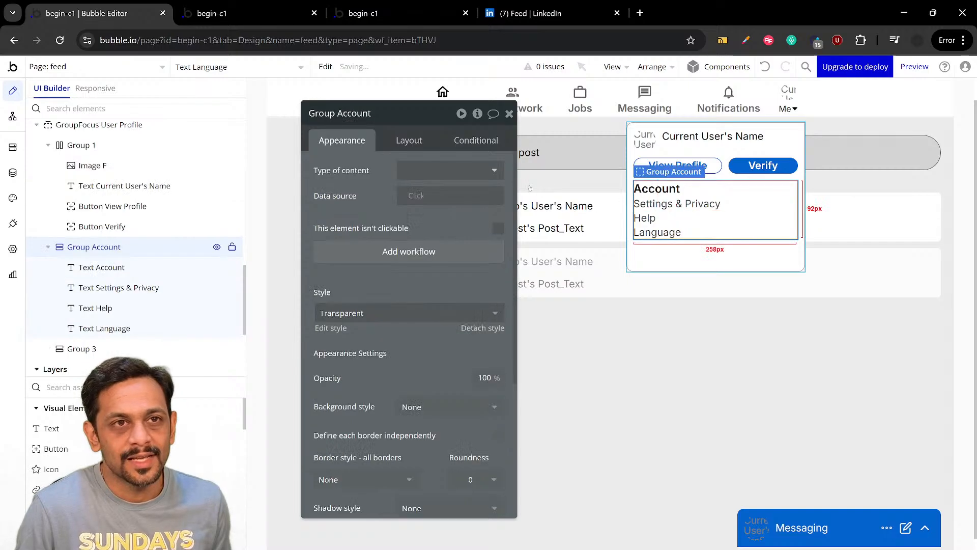
{"action": "left_click", "coordinate": [407, 141]}
{"action": "left_click", "coordinate": [497, 222]}
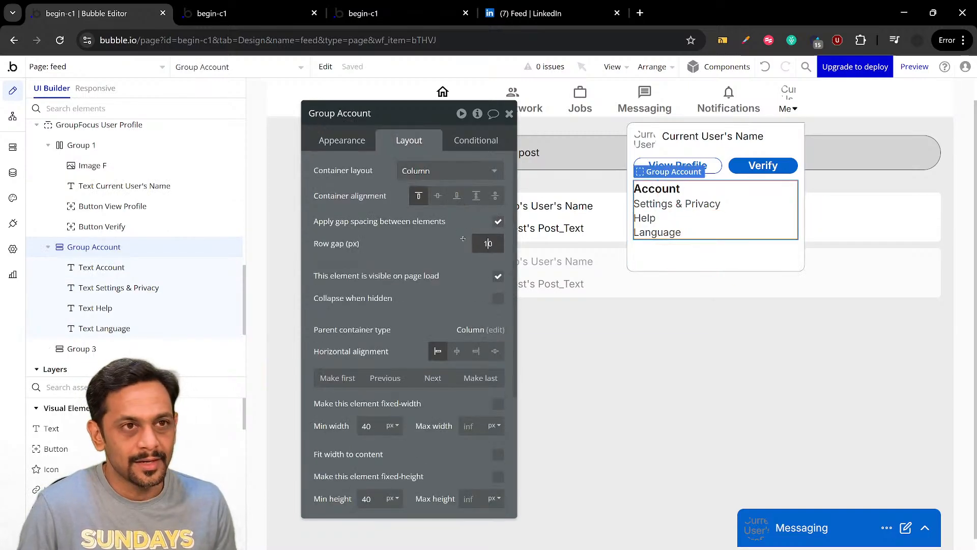
{"action": "left_click", "coordinate": [490, 244]}
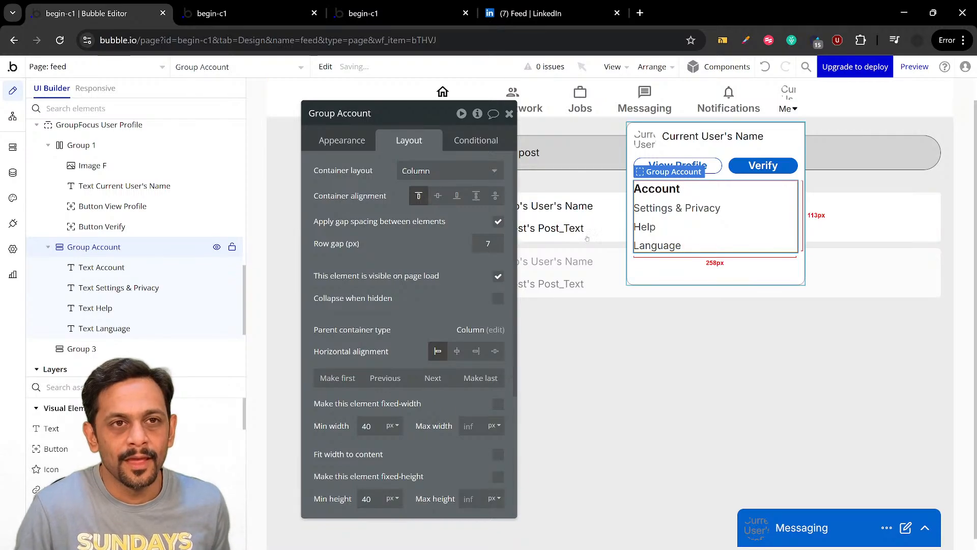
{"action": "scroll", "coordinate": [433, 314], "scroll_direction": "down", "scroll_amount": 4}
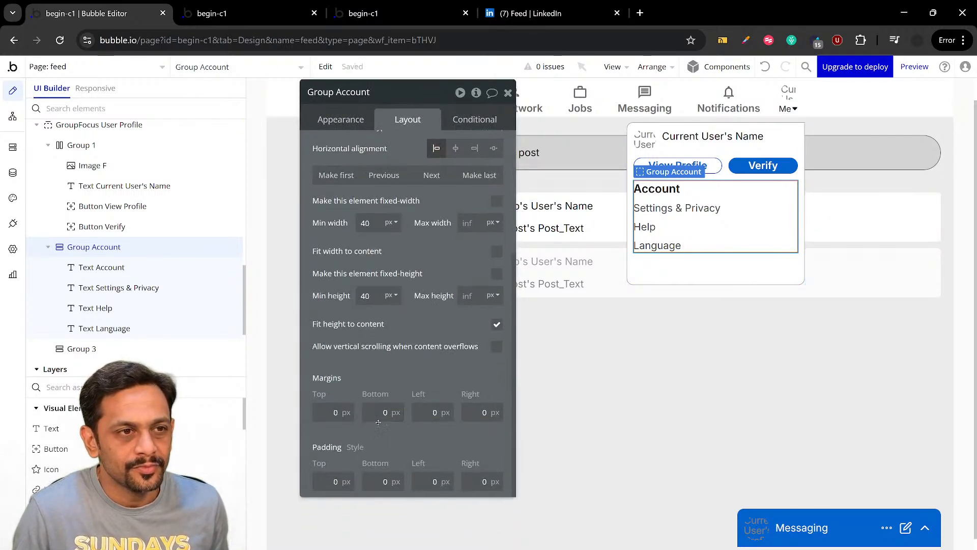
{"action": "left_click", "coordinate": [373, 482]}
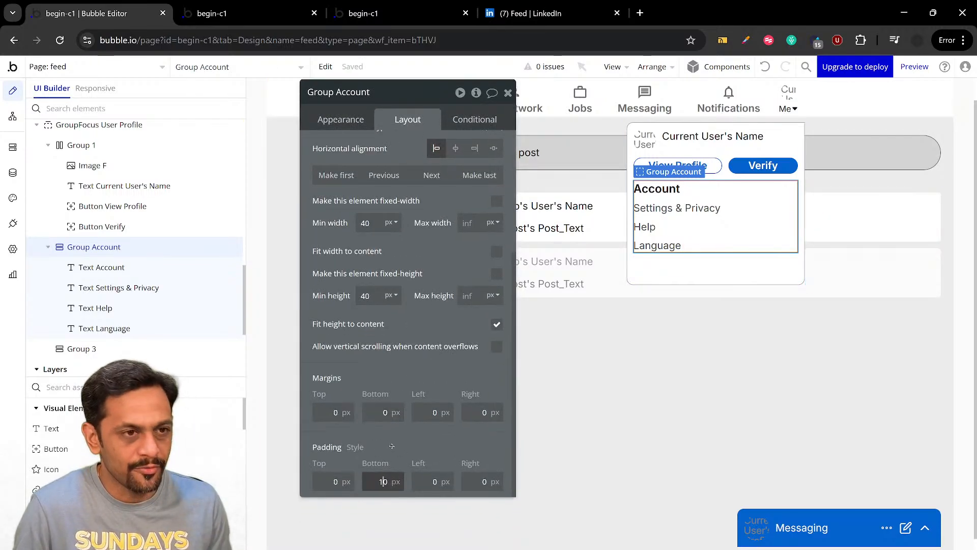
Define Group Account's borders independently with a solid bottom border, and paste a copy of the group below it
{"action": "left_click", "coordinate": [341, 120]}
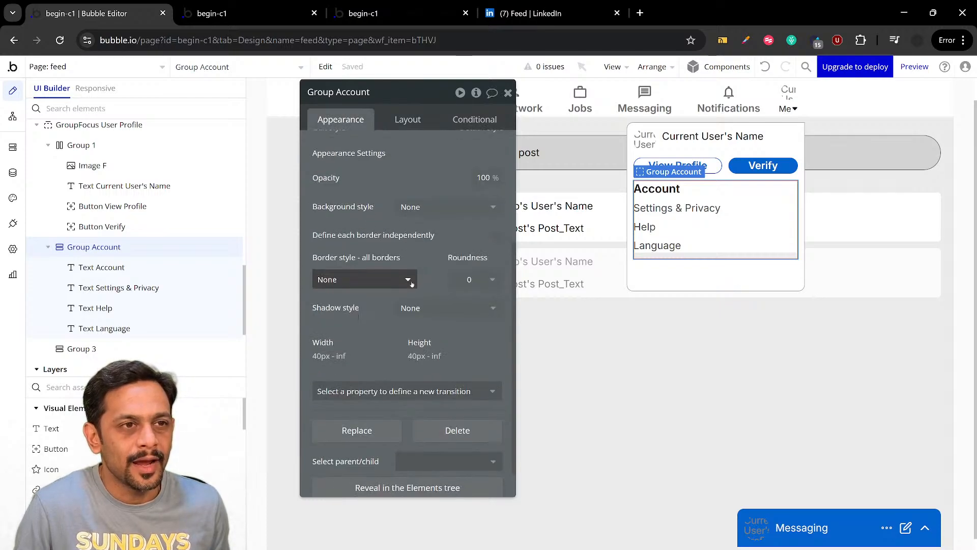
{"action": "scroll", "coordinate": [412, 284], "scroll_direction": "down", "scroll_amount": 1}
{"action": "left_click", "coordinate": [497, 202]}
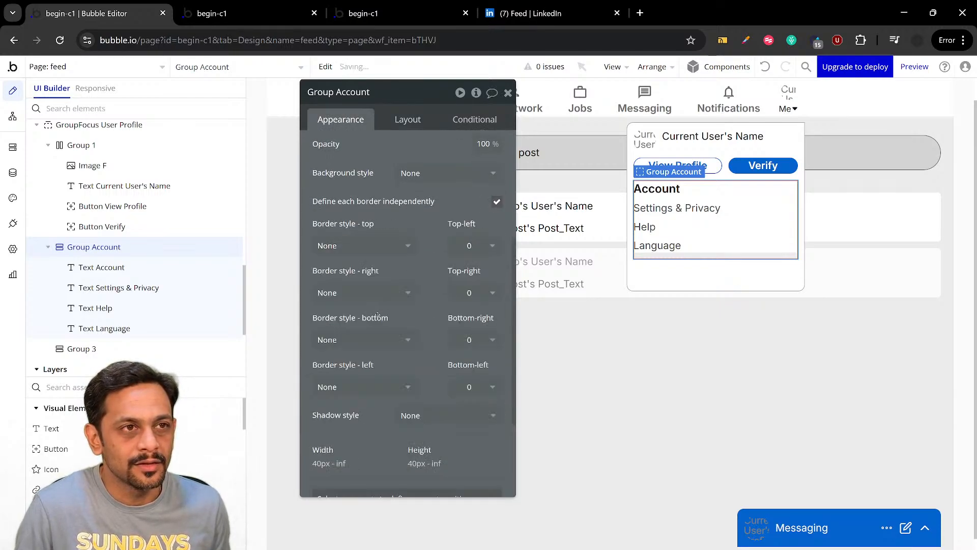
{"action": "left_click", "coordinate": [333, 340]}
{"action": "left_click", "coordinate": [327, 399]}
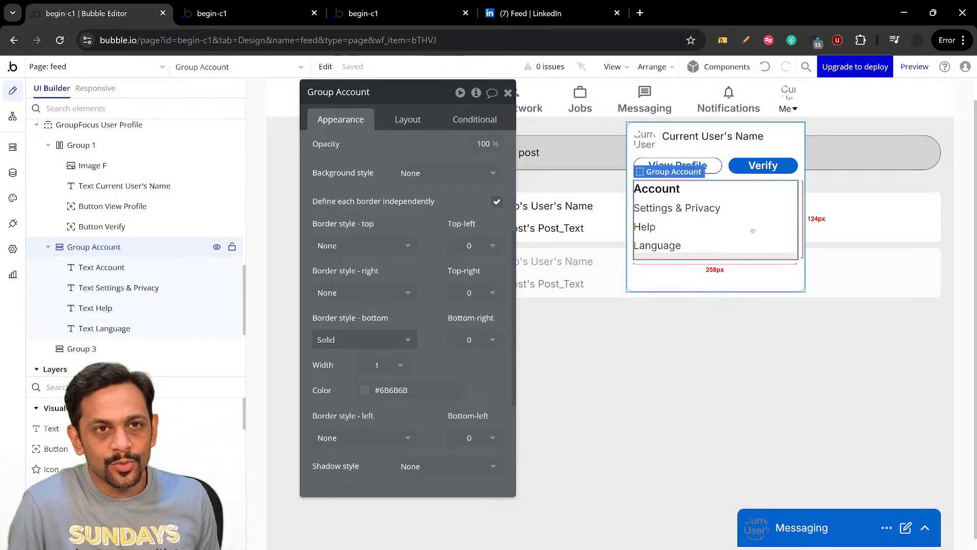
{"action": "key", "text": "ctrl+c"}
{"action": "key", "text": "ctrl+v"}
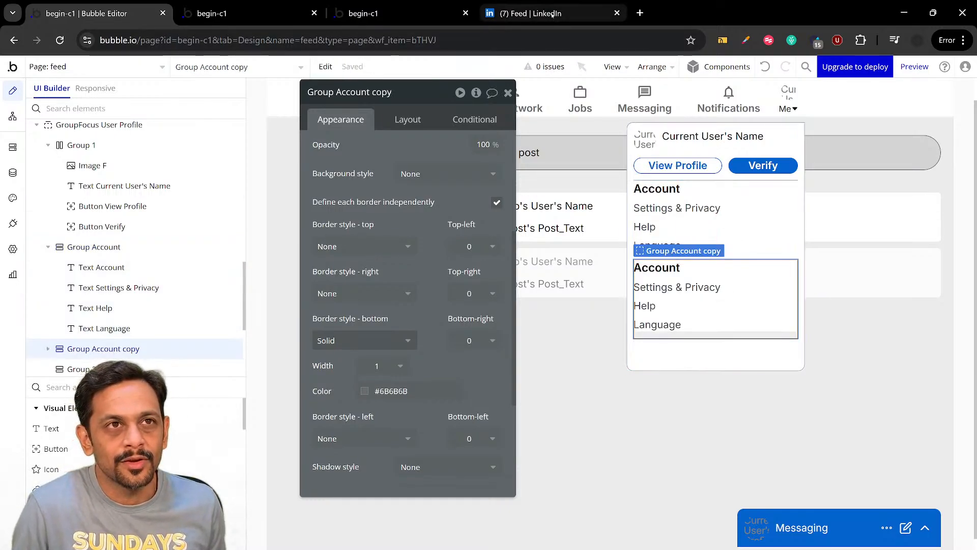
Check LinkedIn's Me menu, change the copied group's Account heading to "Manage", and rename the group to "Group Manage"
{"action": "left_click", "coordinate": [552, 15]}
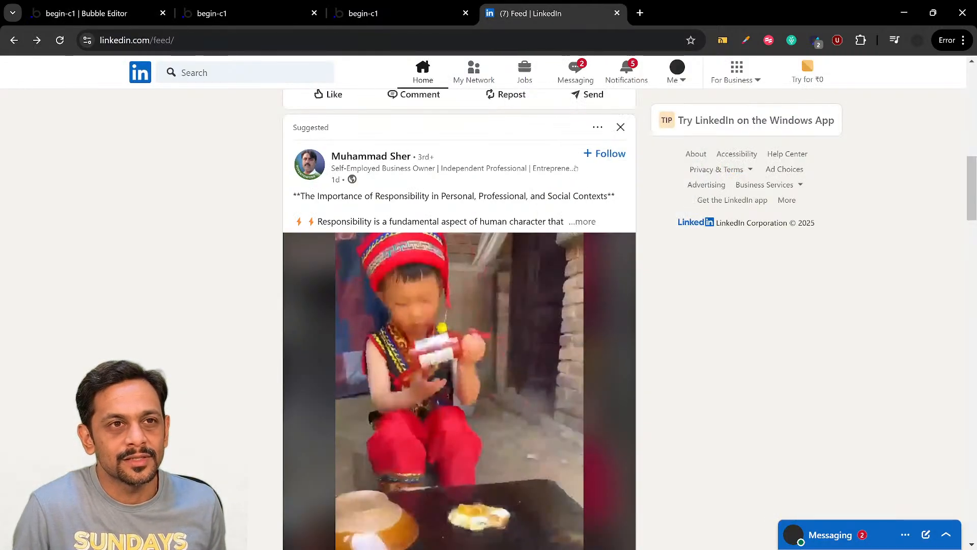
{"action": "left_click", "coordinate": [676, 81]}
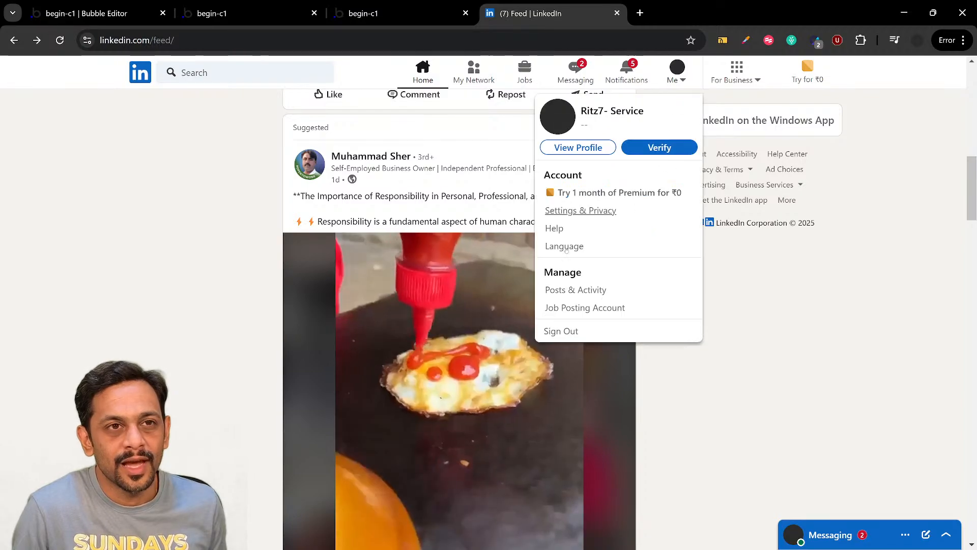
{"action": "left_click", "coordinate": [95, 15]}
{"action": "left_click", "coordinate": [650, 267]}
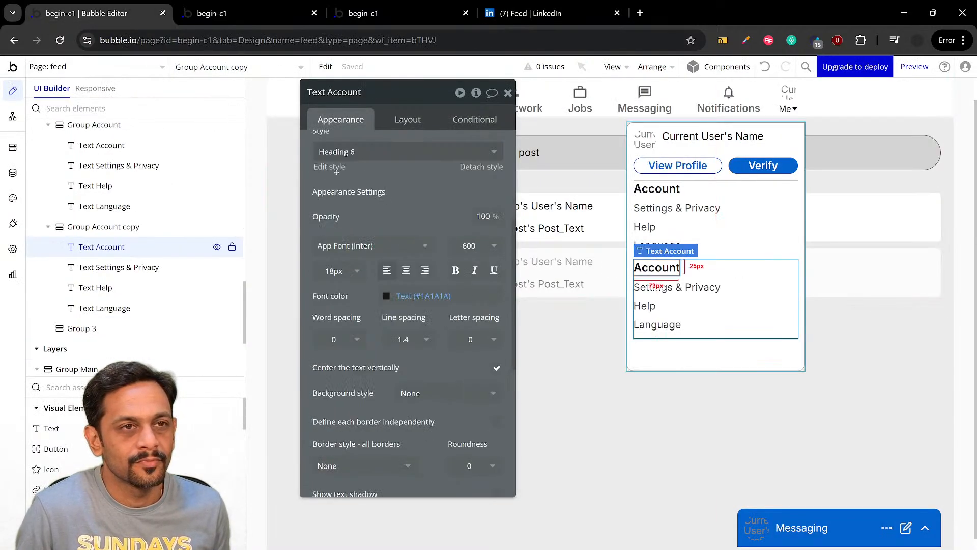
{"action": "scroll", "coordinate": [343, 168], "scroll_direction": "up", "scroll_amount": 5}
{"action": "double_click", "coordinate": [351, 157]}
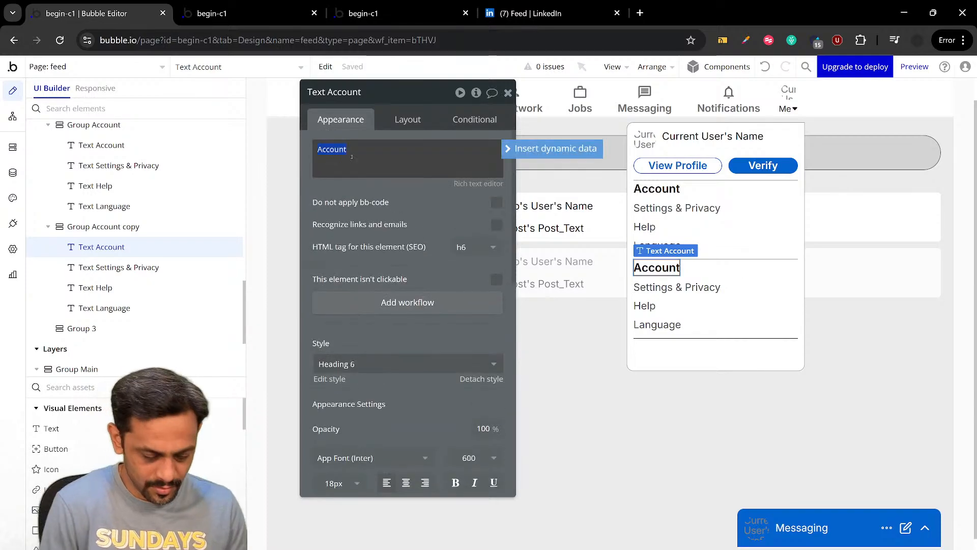
{"action": "type", "text": "Manage"}
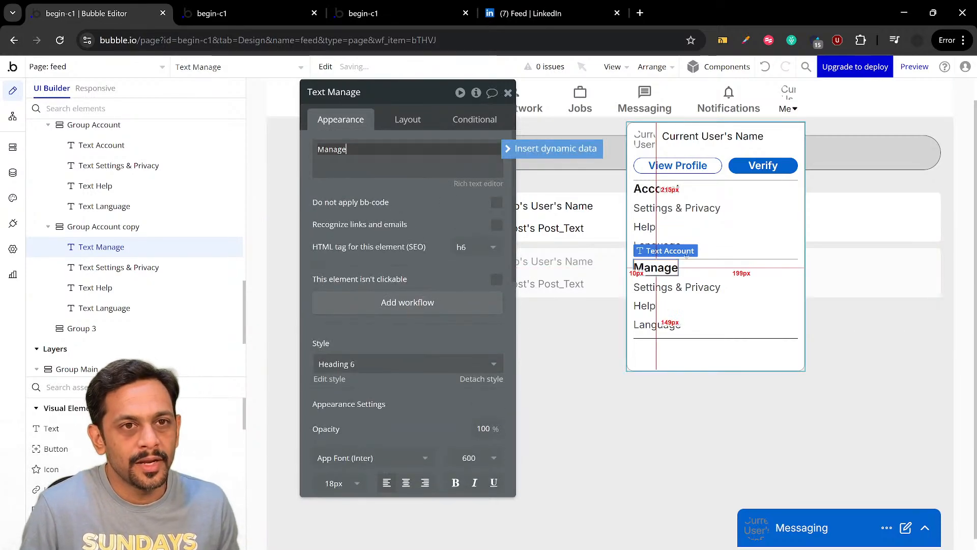
{"action": "left_click", "coordinate": [782, 272]}
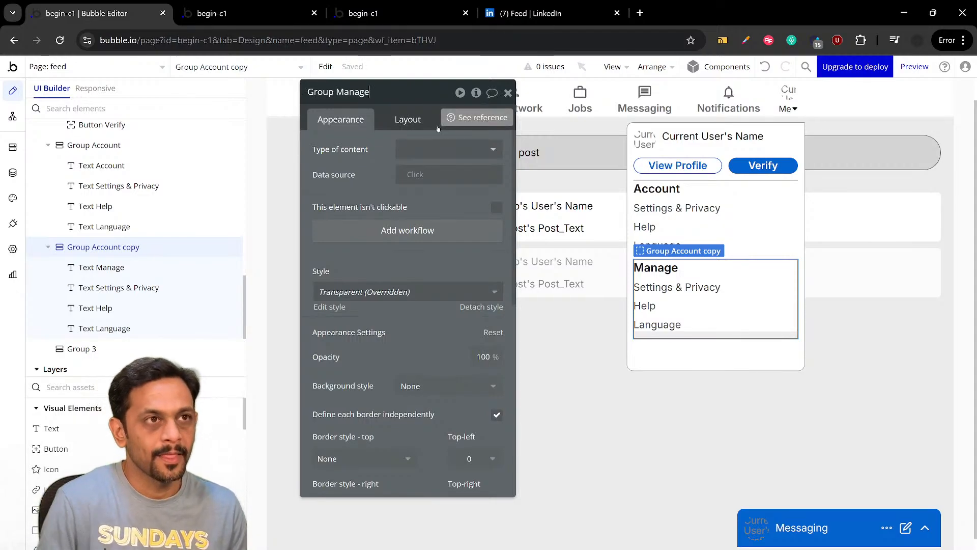
{"action": "key", "text": "Return"}
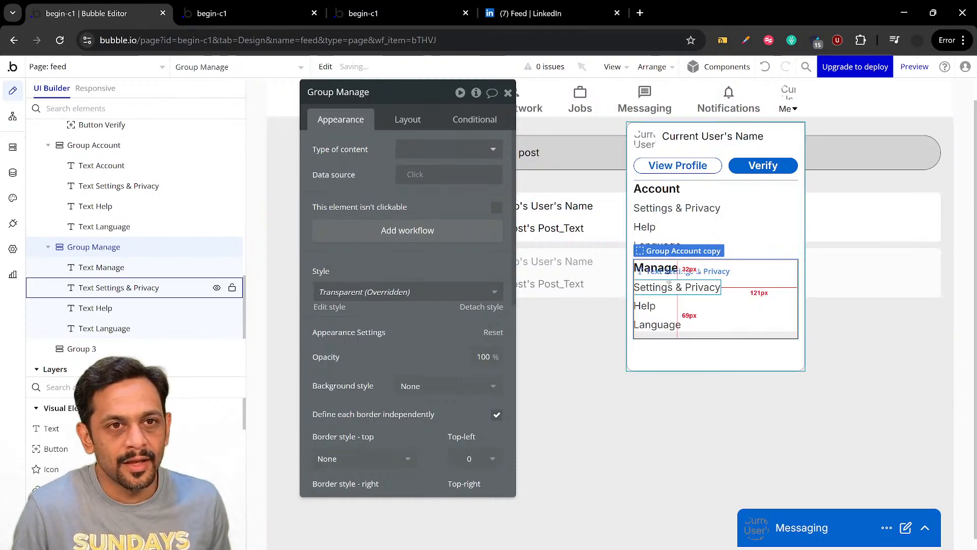
Change the Settings & Privacy text in Group Manage to "Posts & Activity", checking the wording against LinkedIn's Me menu
{"action": "left_click", "coordinate": [678, 288]}
{"action": "left_click", "coordinate": [381, 160]}
{"action": "key", "text": "ctrl+a"}
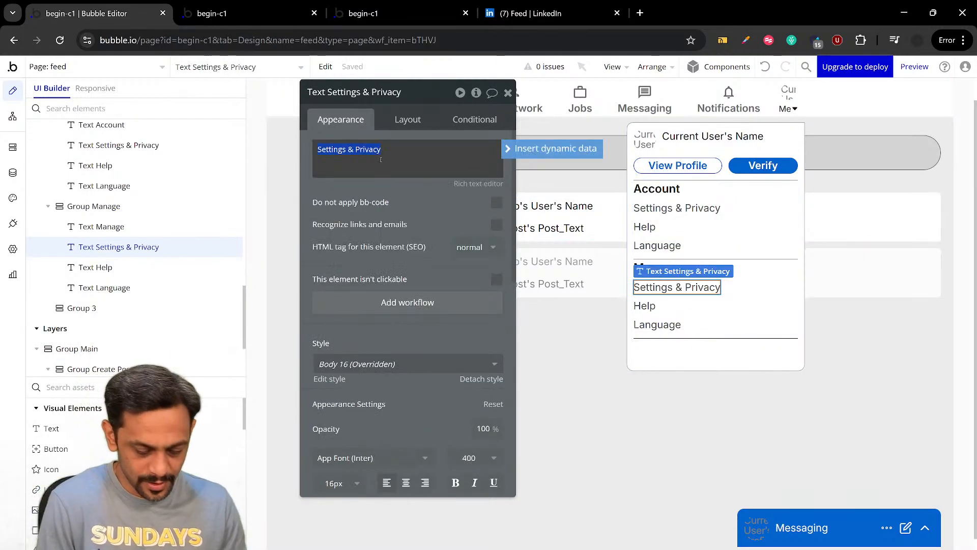
{"action": "type", "text": "Posts"}
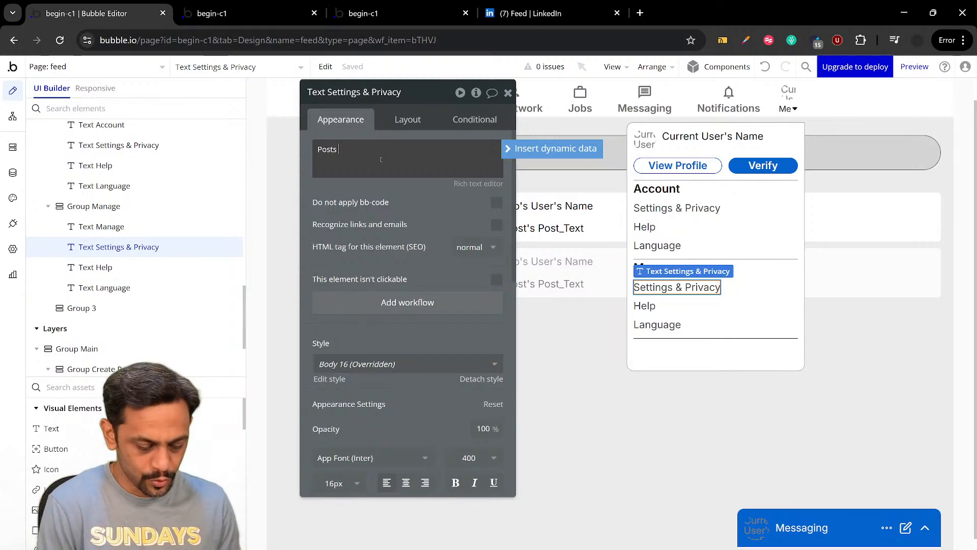
{"action": "type", "text": " &"}
{"action": "left_click", "coordinate": [531, 13]}
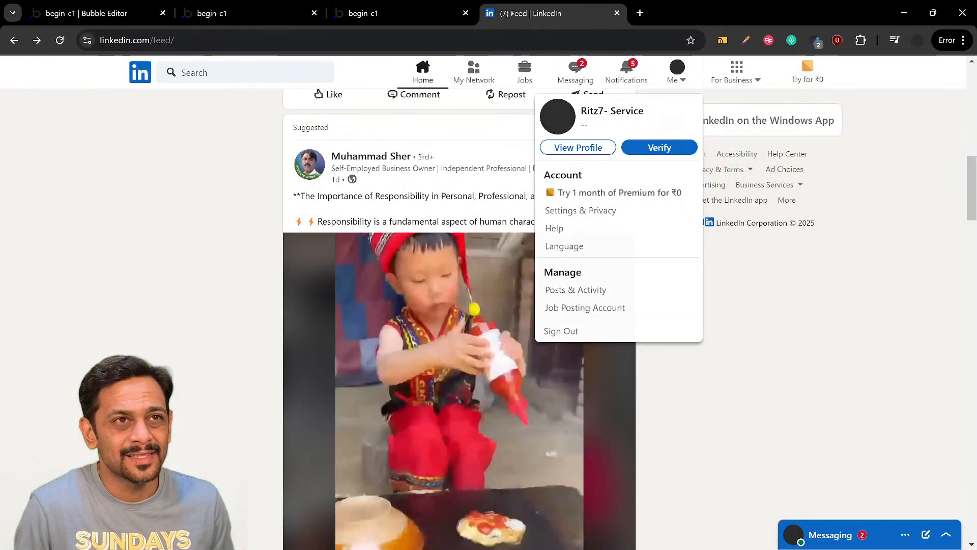
{"action": "left_click", "coordinate": [682, 79]}
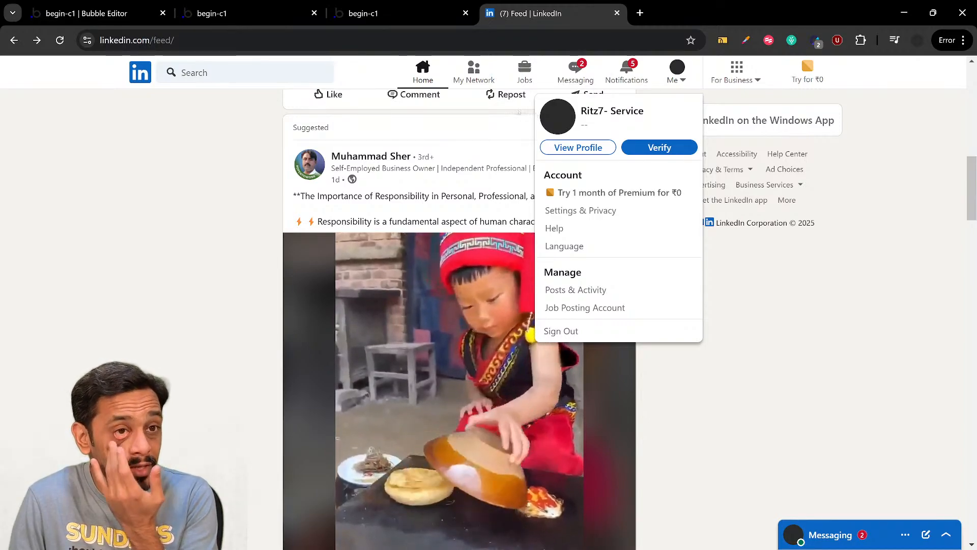
{"action": "left_click", "coordinate": [76, 14]}
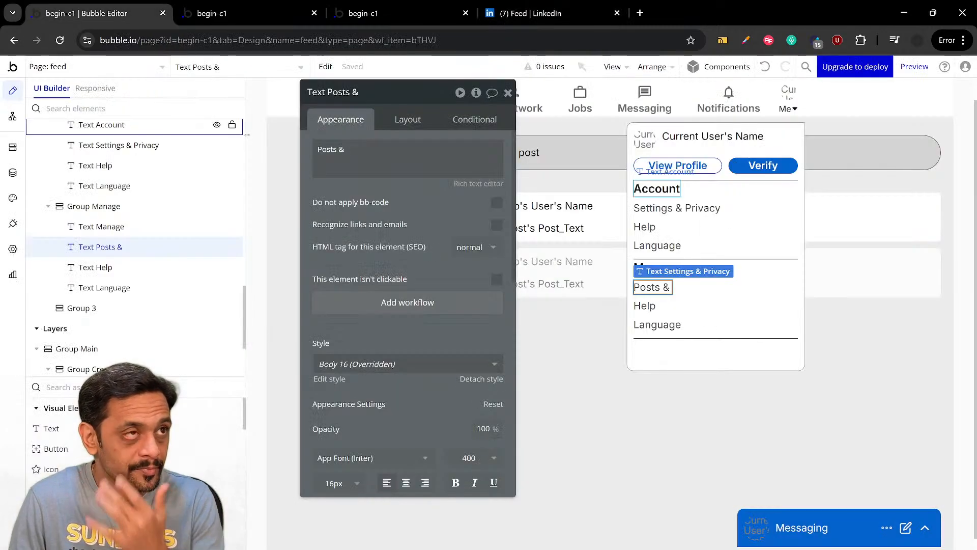
{"action": "triple_click", "coordinate": [342, 159]}
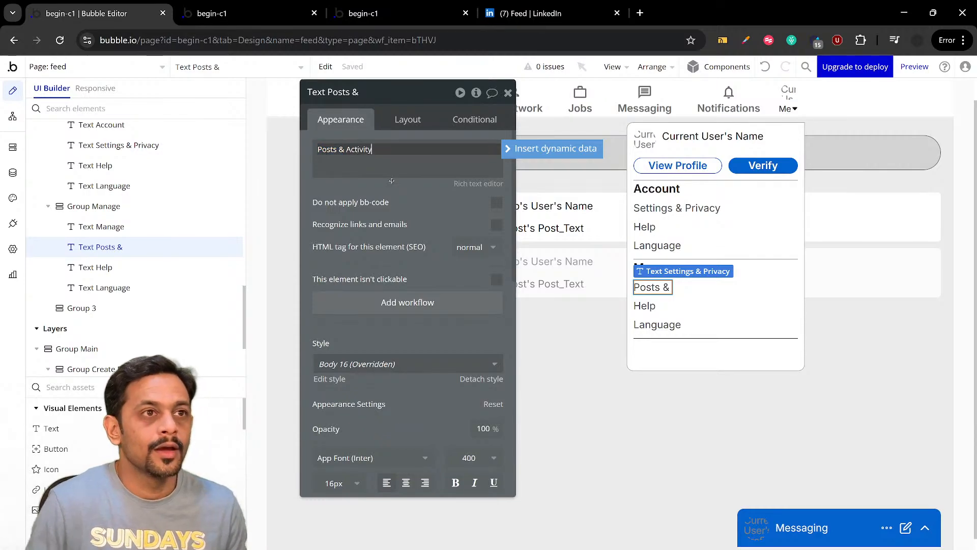
Change the Help text in Group Manage to "Job Posting Account" and delete the Language text below it
{"action": "left_click", "coordinate": [652, 302]}
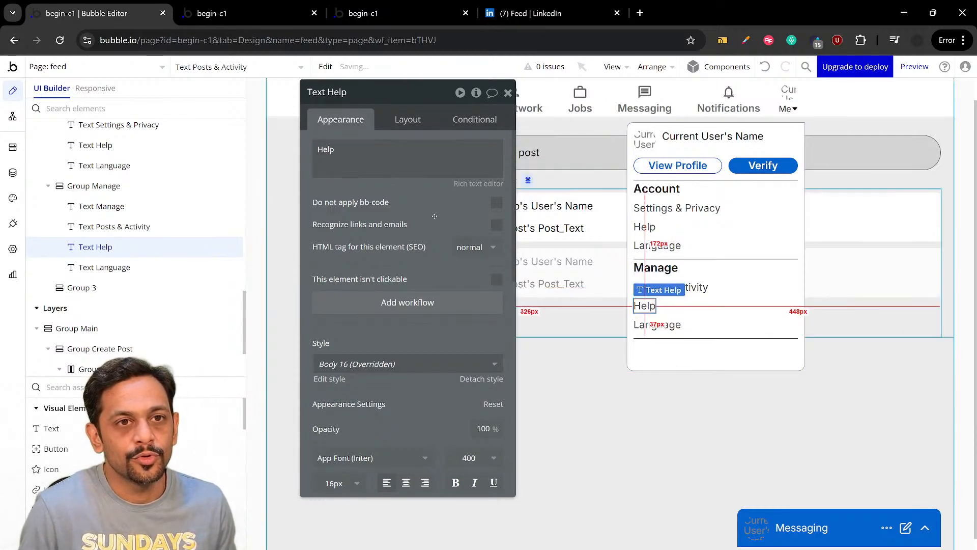
{"action": "triple_click", "coordinate": [373, 156]}
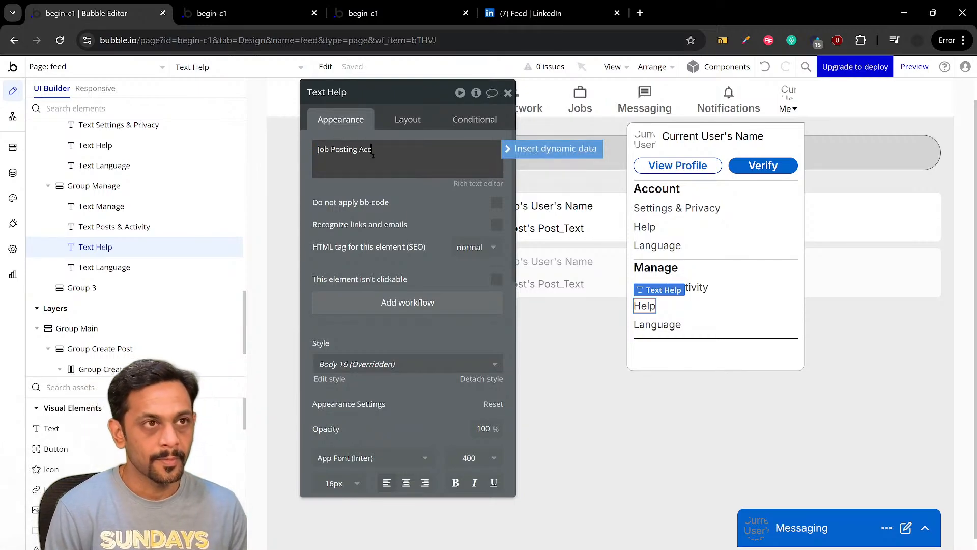
{"action": "type", "text": "Job Posting Account"}
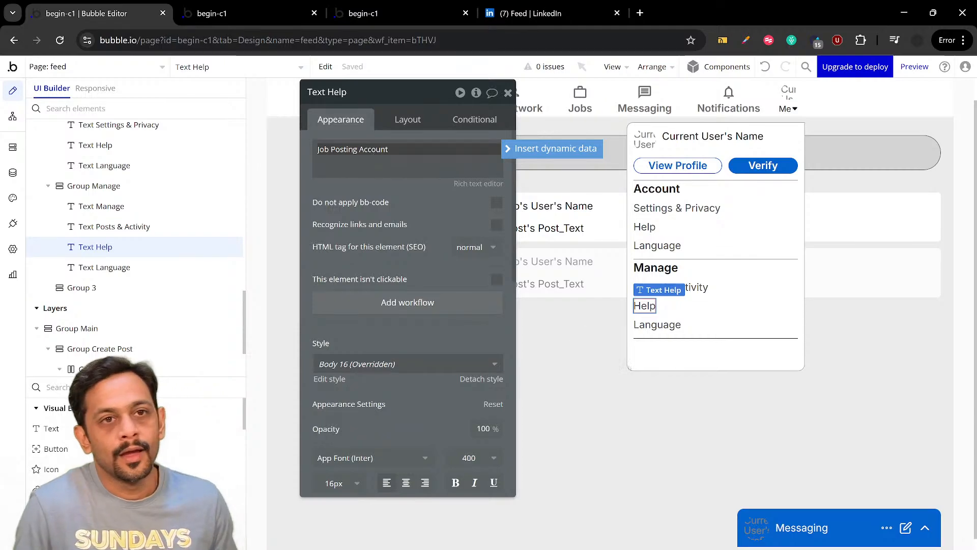
{"action": "left_click", "coordinate": [666, 323]}
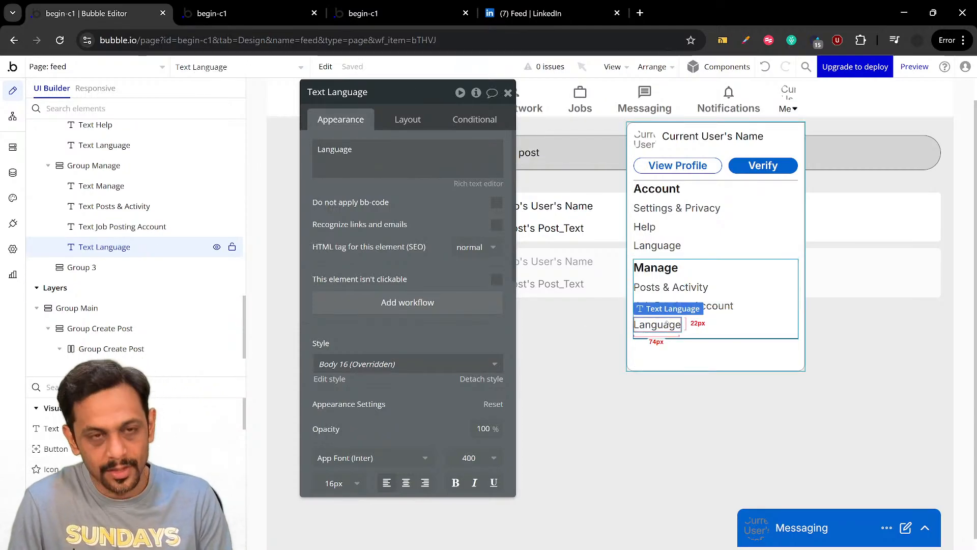
{"action": "key", "text": "Delete"}
Rename the empty Group 3 below Group Manage to "Group Logout"
{"action": "double_click", "coordinate": [662, 339]}
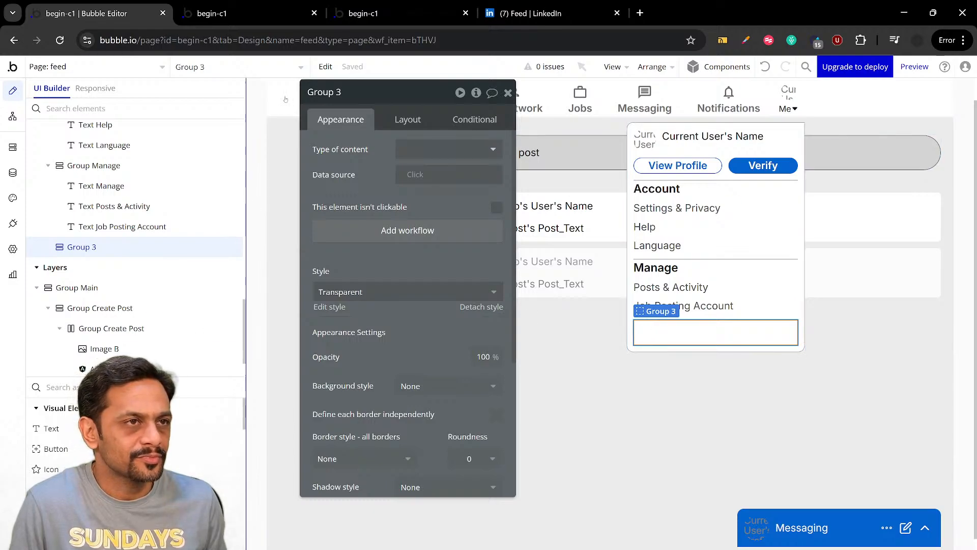
{"action": "key", "text": "BackSpace"}
{"action": "type", "text": "Logout"}
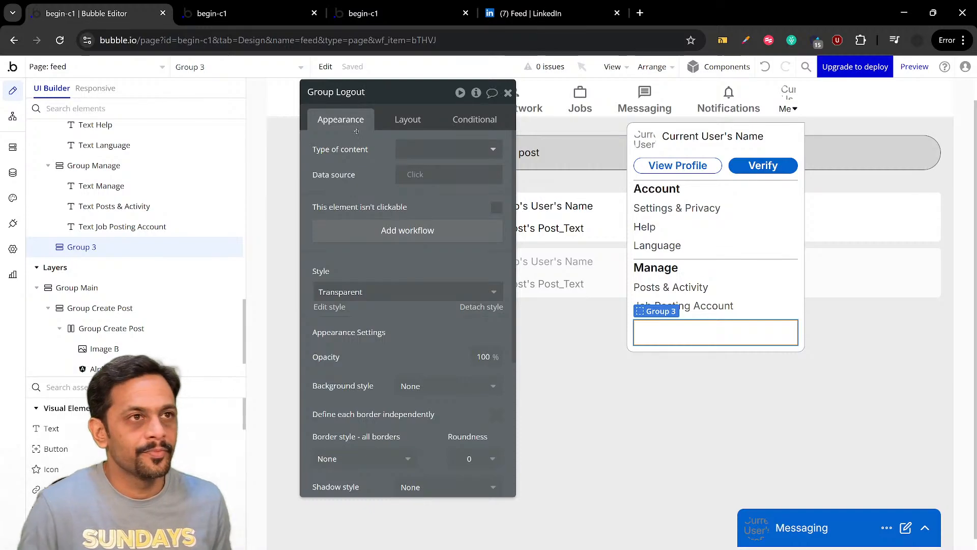
Add a text element inside Group Logout, check LinkedIn's wording for the item, and set its content to "Sign out"
{"action": "left_click", "coordinate": [53, 429]}
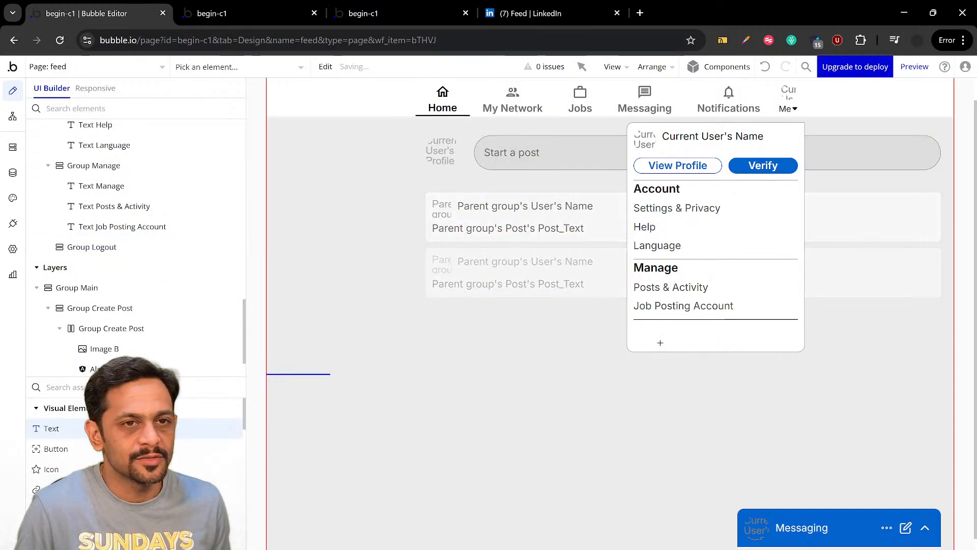
{"action": "left_click", "coordinate": [660, 332]}
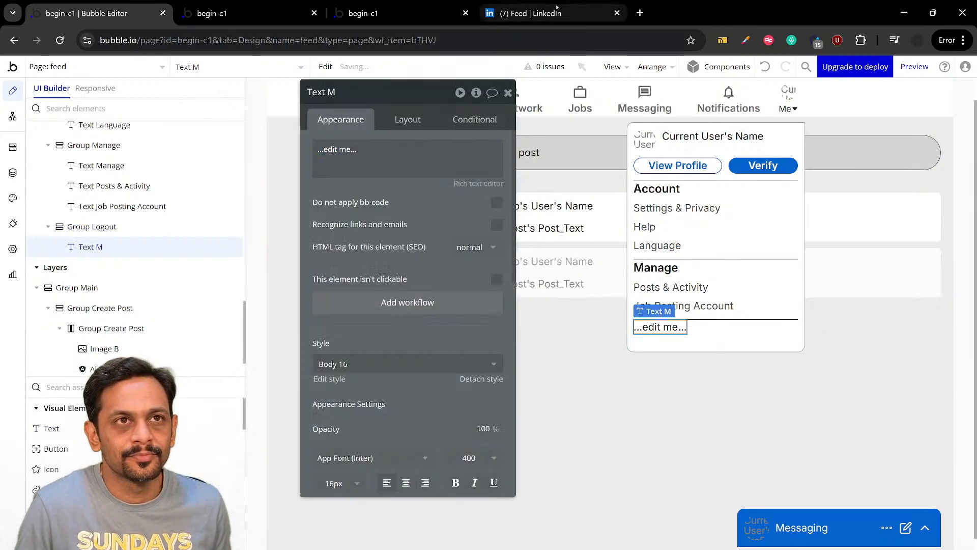
{"action": "left_click", "coordinate": [531, 13]}
{"action": "left_click", "coordinate": [677, 75]}
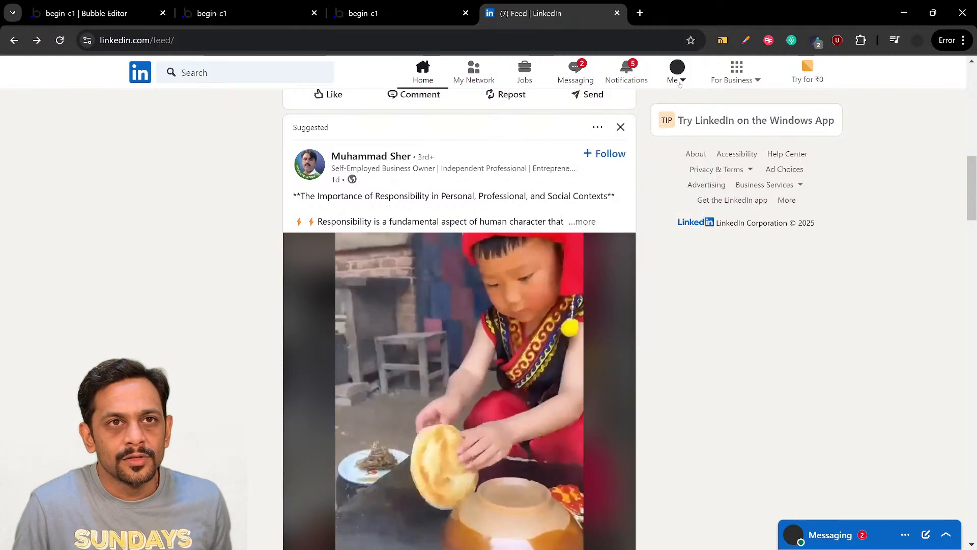
{"action": "left_click", "coordinate": [676, 76]}
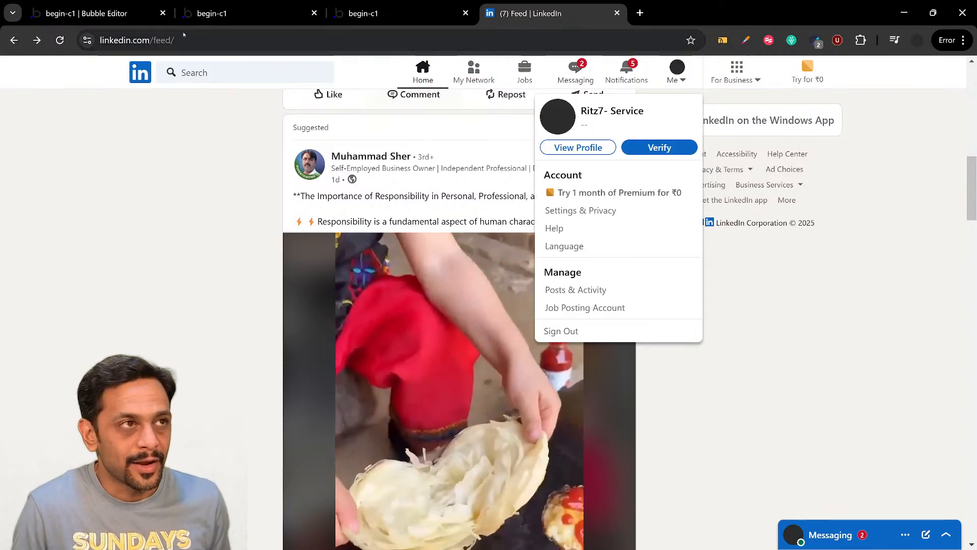
{"action": "left_click", "coordinate": [128, 14]}
{"action": "left_click", "coordinate": [373, 144]}
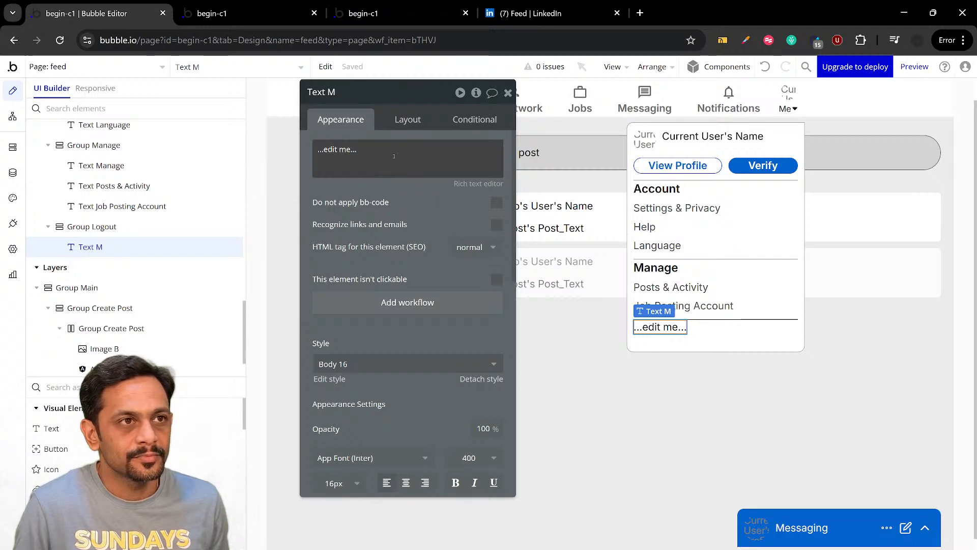
{"action": "type", "text": "Sign out"}
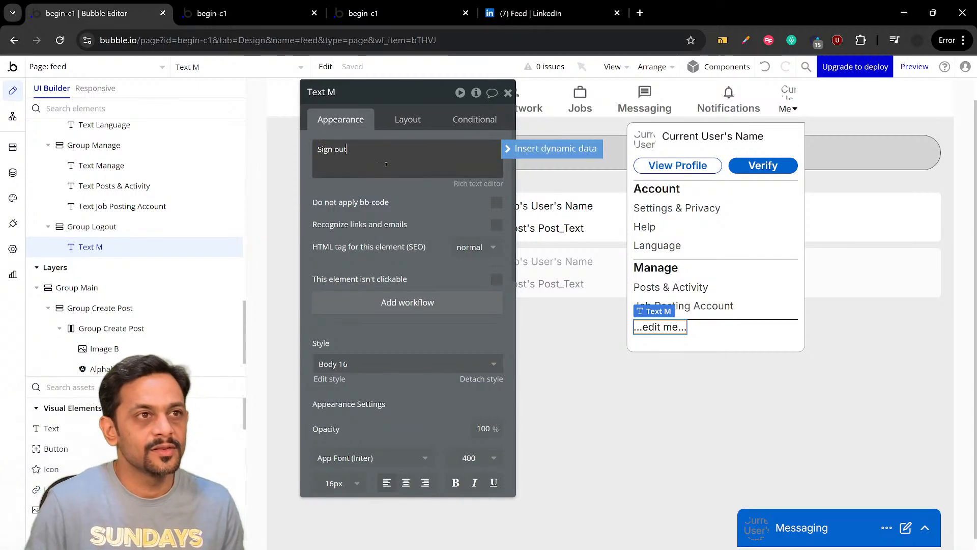
{"action": "left_click", "coordinate": [390, 183]}
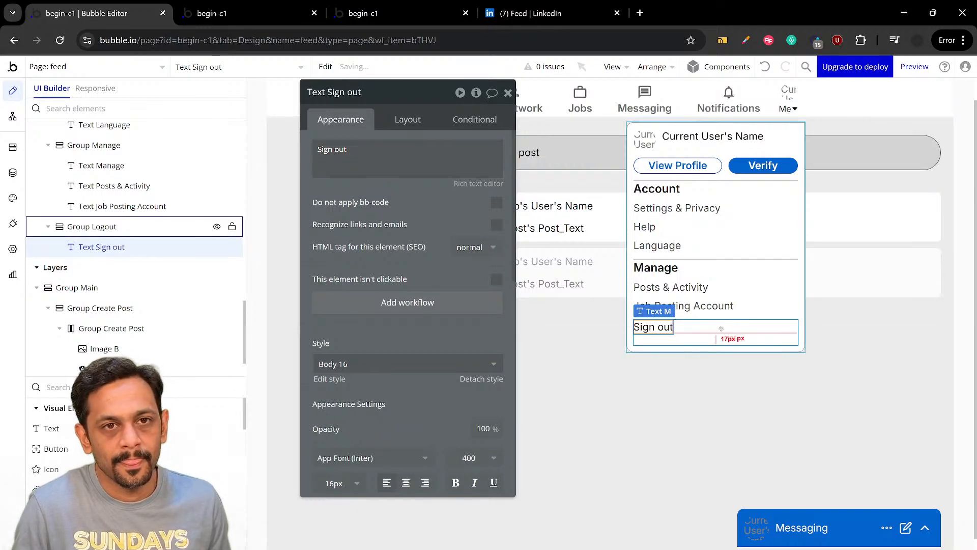
Set Group Logout's padding to 10 px on all four sides
{"action": "left_click", "coordinate": [721, 328]}
{"action": "left_click", "coordinate": [408, 120]}
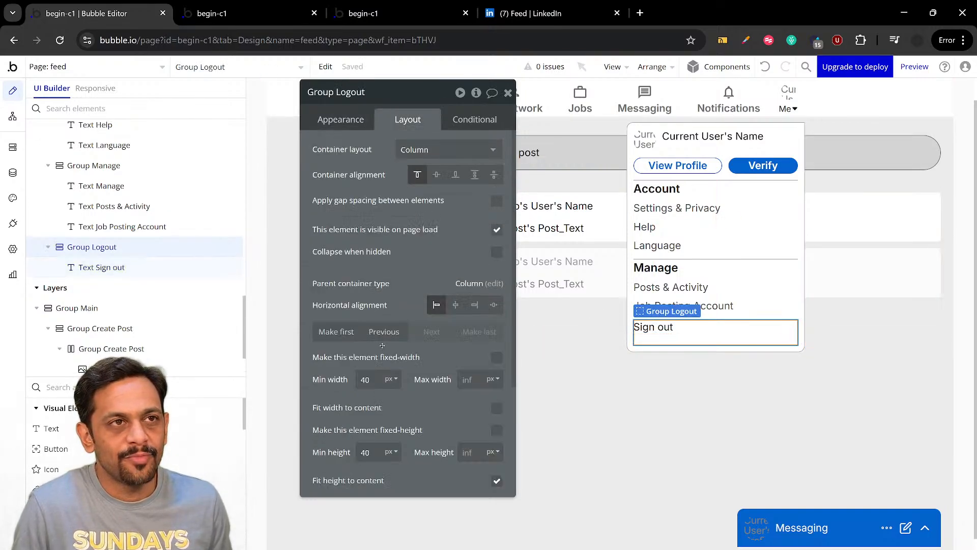
{"action": "scroll", "coordinate": [378, 355], "scroll_direction": "down", "scroll_amount": 4}
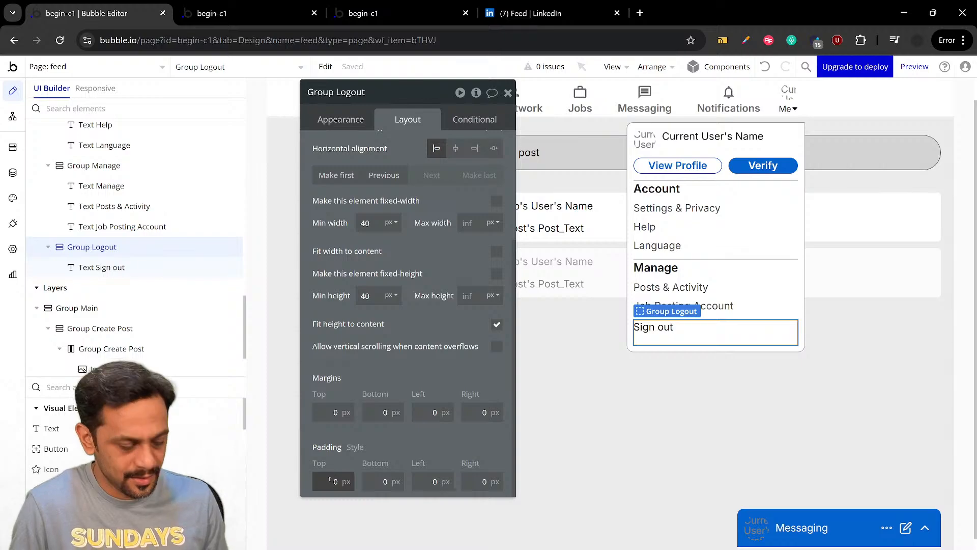
{"action": "type", "text": "10"}
{"action": "key", "text": "Tab"}
{"action": "type", "text": "10"}
{"action": "key", "text": "Tab"}
{"action": "type", "text": "10"}
{"action": "key", "text": "Tab"}
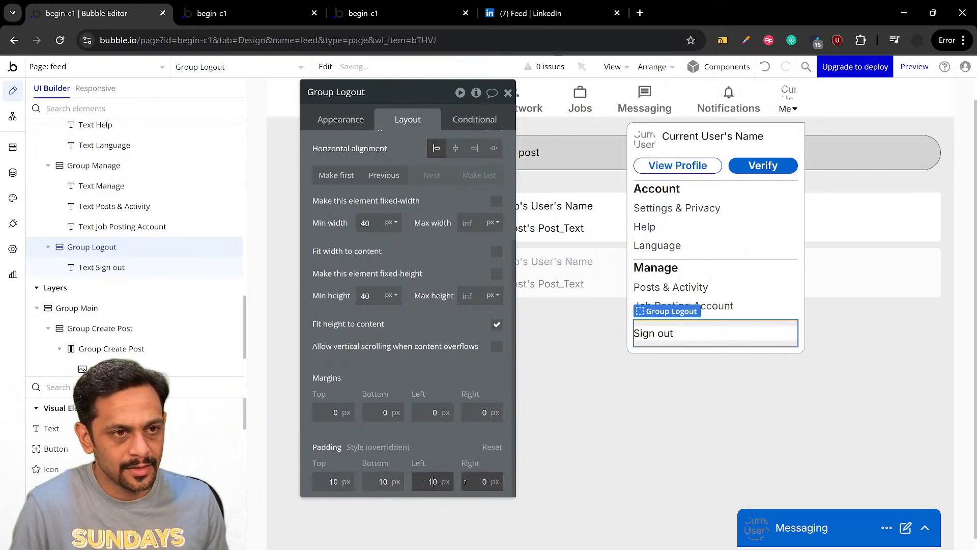
{"action": "type", "text": "10"}
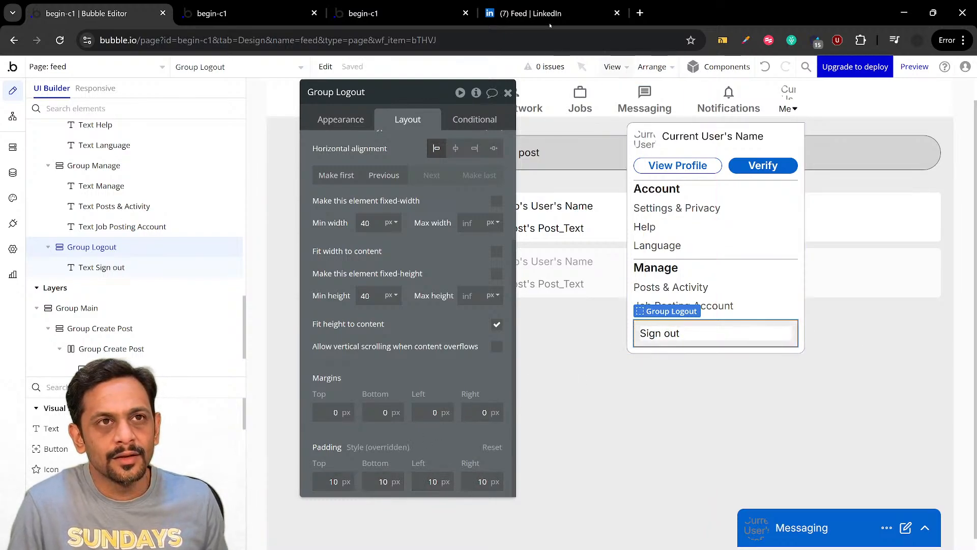
Compare the Sign Out item's alignment with LinkedIn's Me menu and set Group Logout's left padding to 0 px
{"action": "left_click", "coordinate": [549, 16]}
{"action": "left_click", "coordinate": [671, 81]}
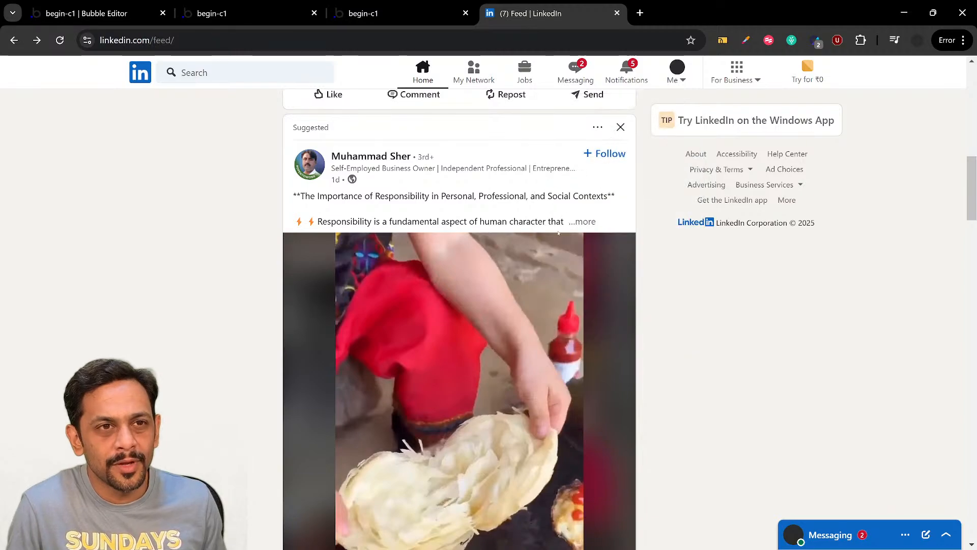
{"action": "left_click", "coordinate": [672, 80]}
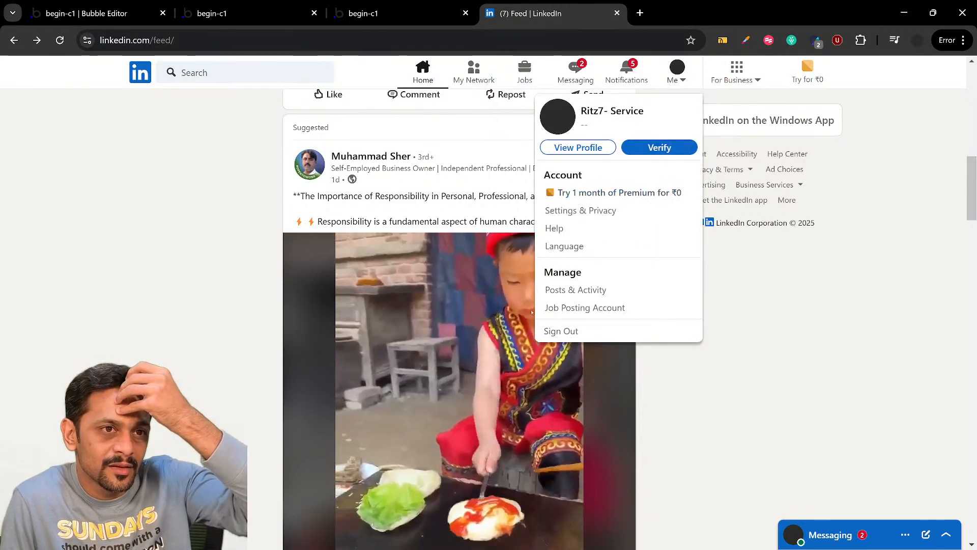
{"action": "left_click", "coordinate": [108, 15]}
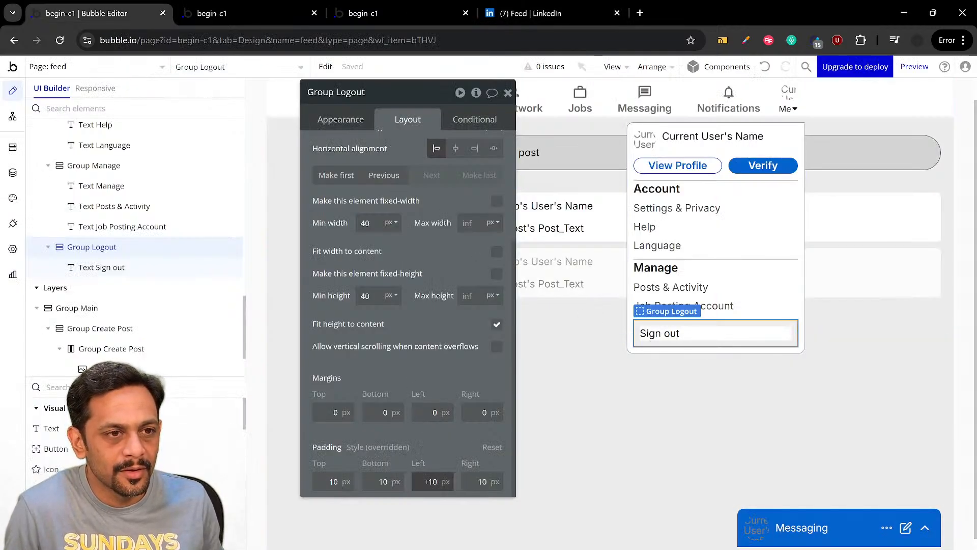
{"action": "key", "text": "Delete"}
{"action": "left_click", "coordinate": [430, 434]}
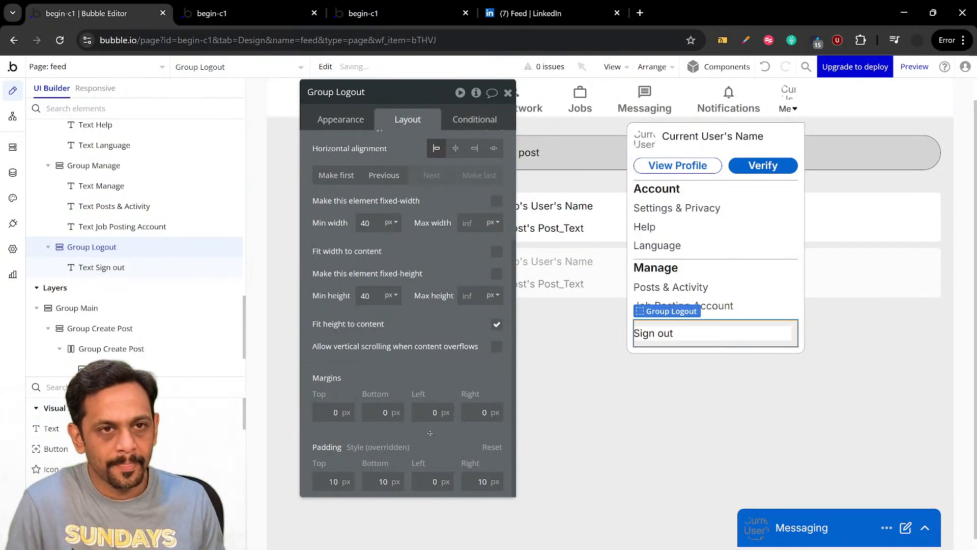
Add a workflow to the Sign out text that runs the Log the user out action when the text is clicked
{"action": "left_click", "coordinate": [644, 332]}
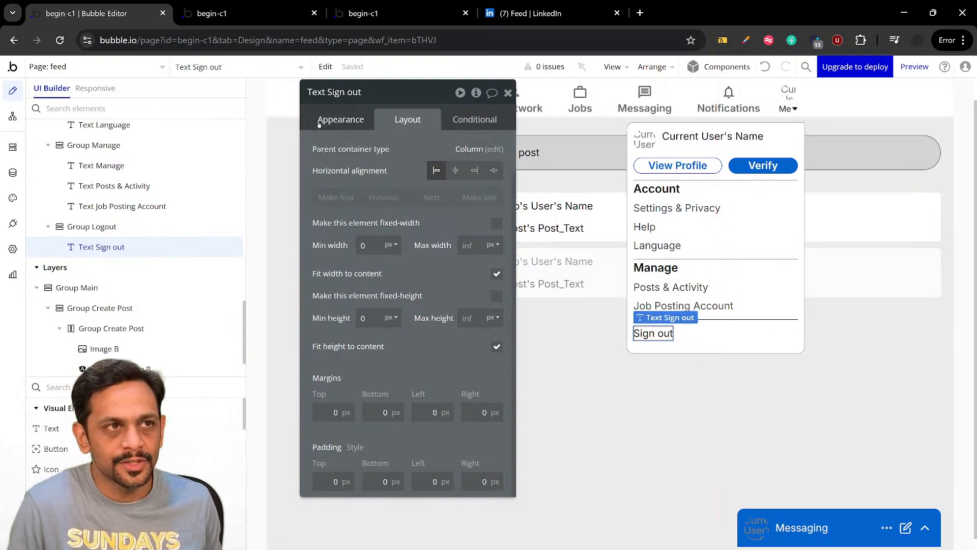
{"action": "left_click", "coordinate": [340, 119]}
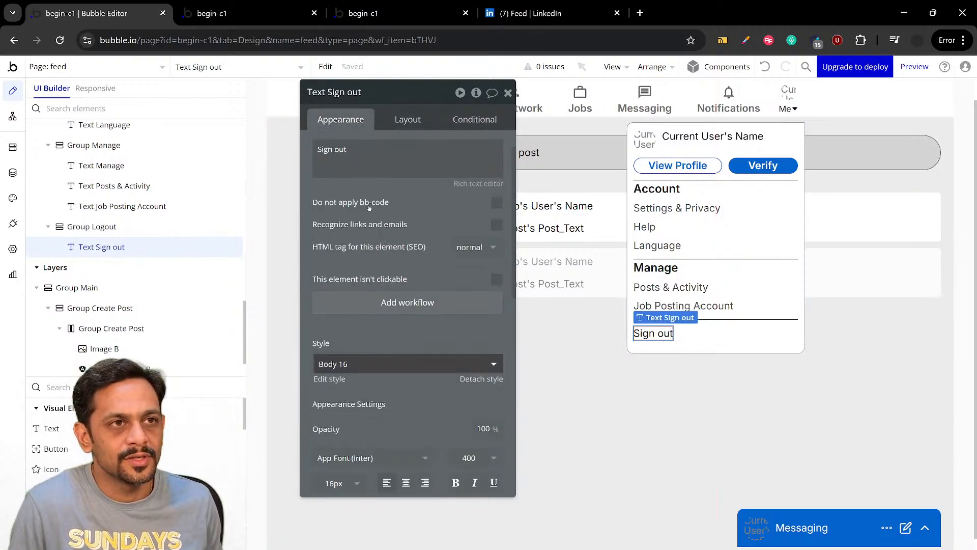
{"action": "left_click", "coordinate": [400, 303]}
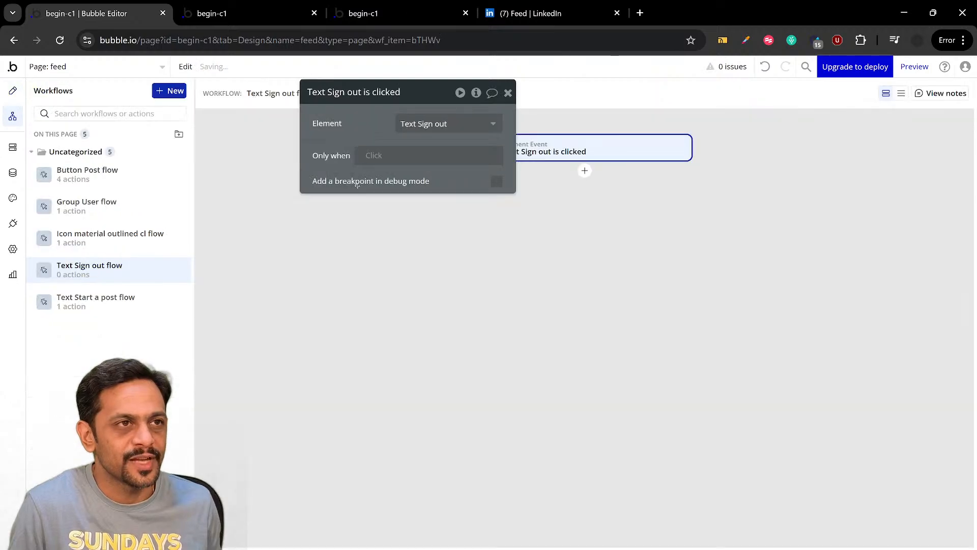
{"action": "left_click", "coordinate": [583, 172]}
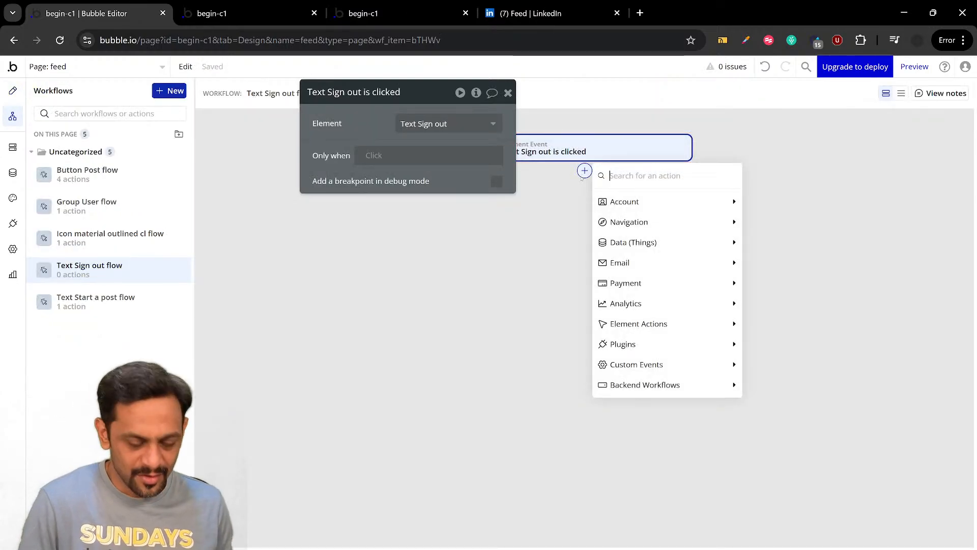
{"action": "type", "text": "log"}
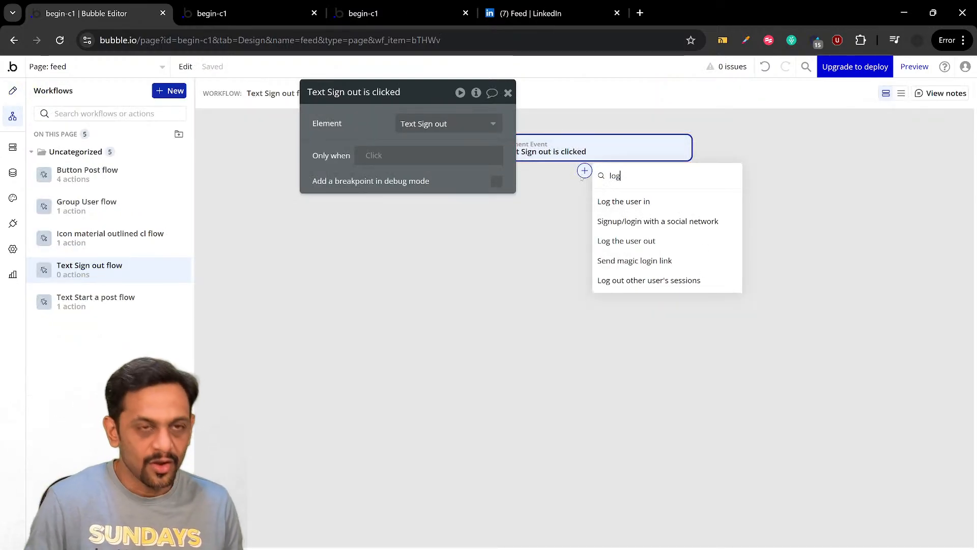
{"action": "left_click", "coordinate": [619, 243]}
{"action": "left_click", "coordinate": [508, 93]}
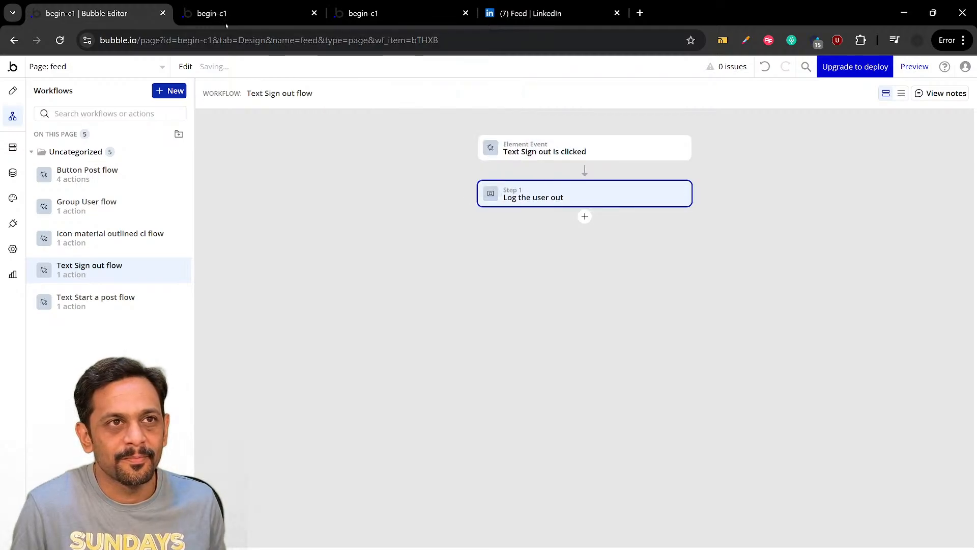
Check the Me dropdown in the app preview and compare its spacing with LinkedIn's Me menu
{"action": "left_click", "coordinate": [222, 14]}
{"action": "left_click", "coordinate": [236, 71]}
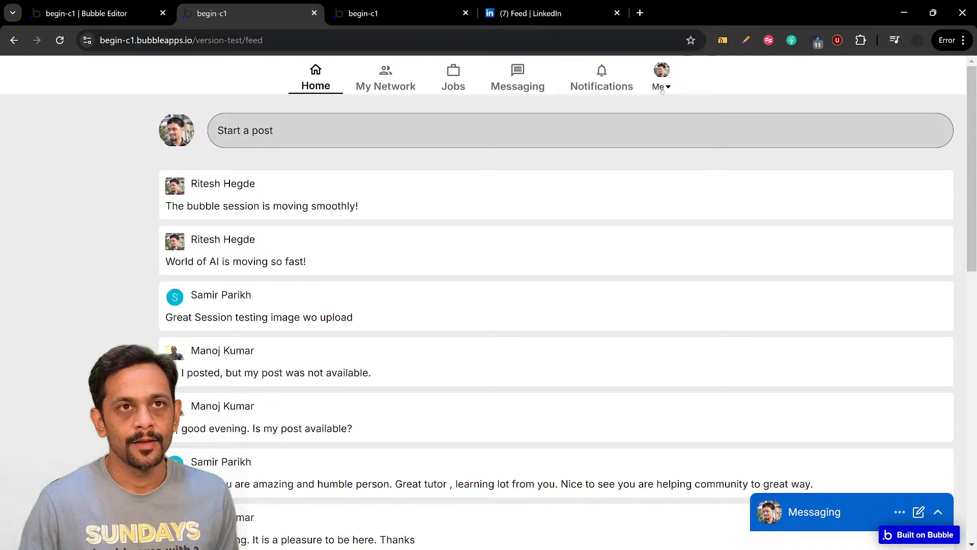
{"action": "left_click", "coordinate": [662, 88]}
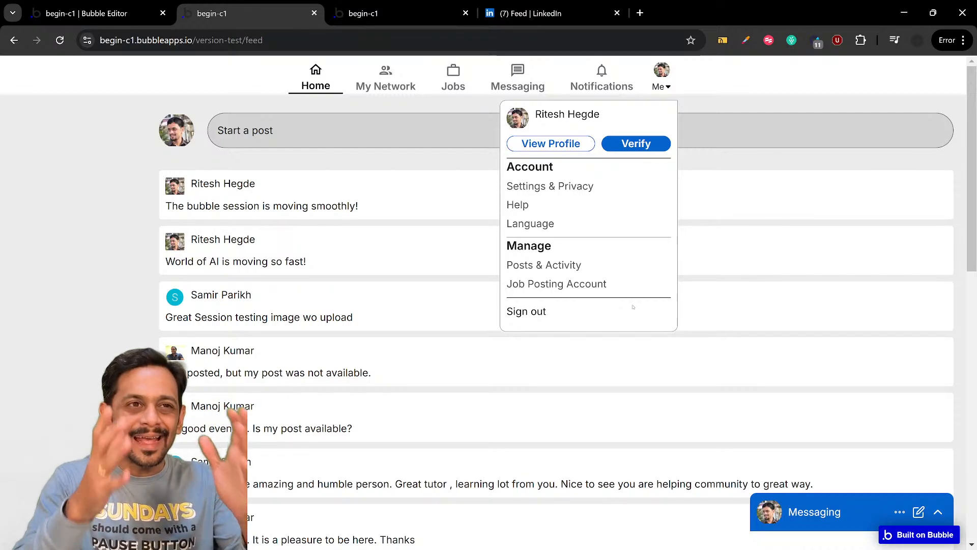
{"action": "left_click", "coordinate": [530, 13]}
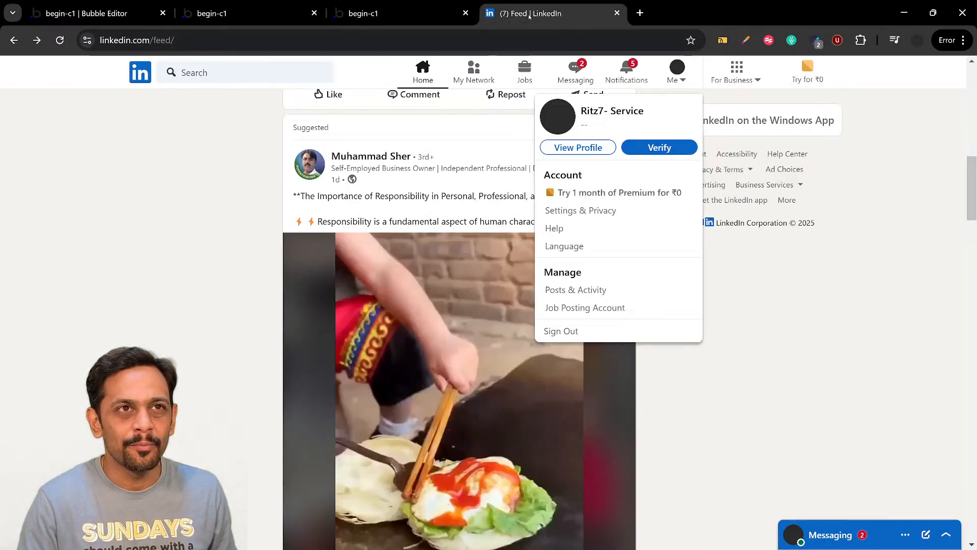
{"action": "left_click", "coordinate": [681, 86]}
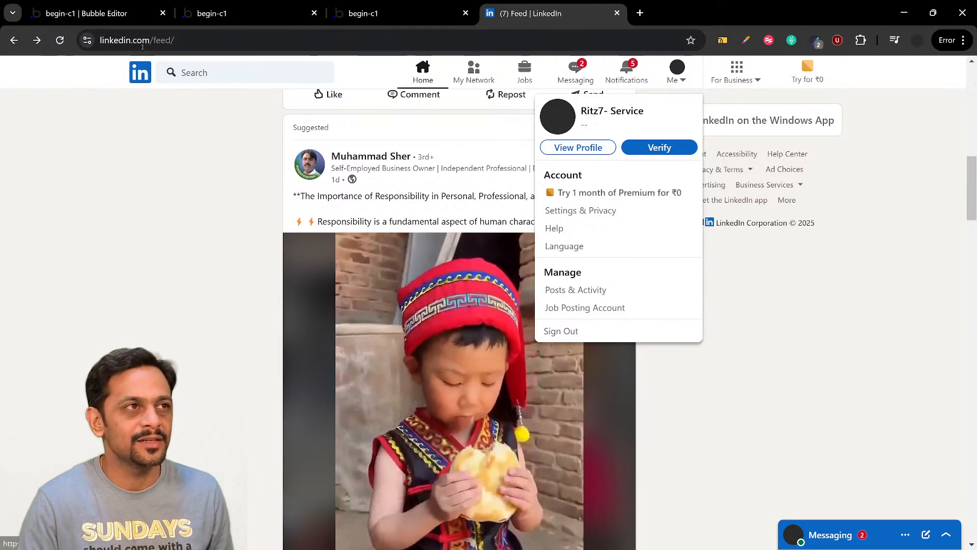
Return to the Bubble page design and set Group Account's top padding to 20 px
{"action": "left_click", "coordinate": [101, 13]}
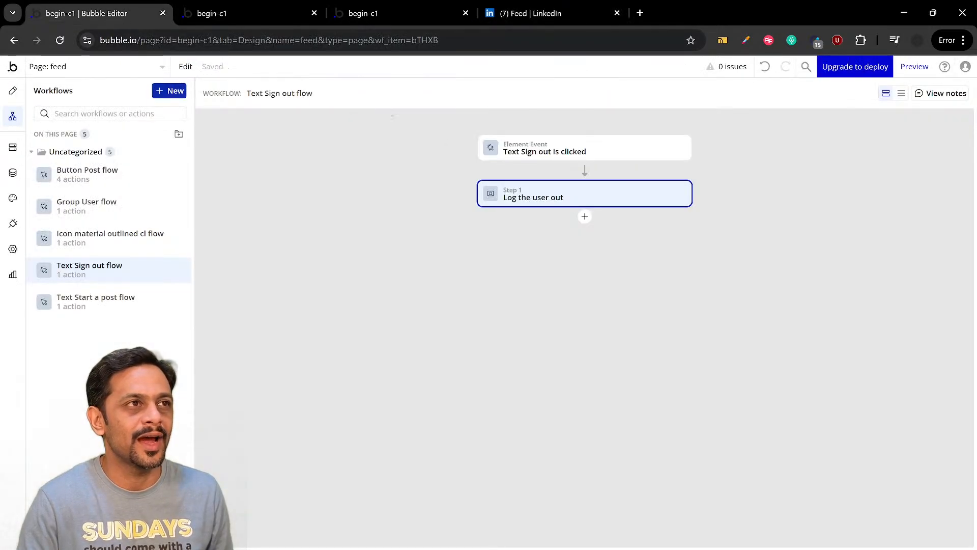
{"action": "left_click", "coordinate": [13, 91]}
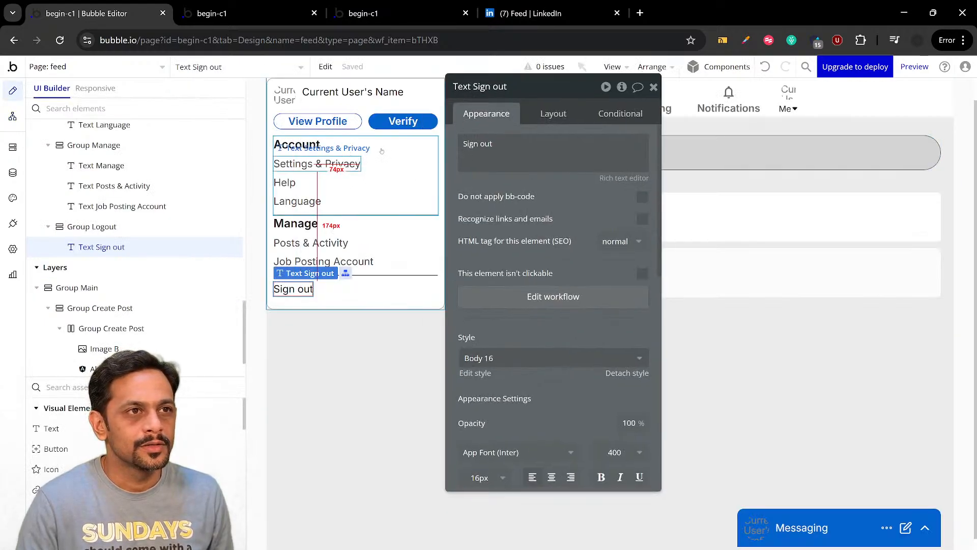
{"action": "left_click", "coordinate": [382, 148]}
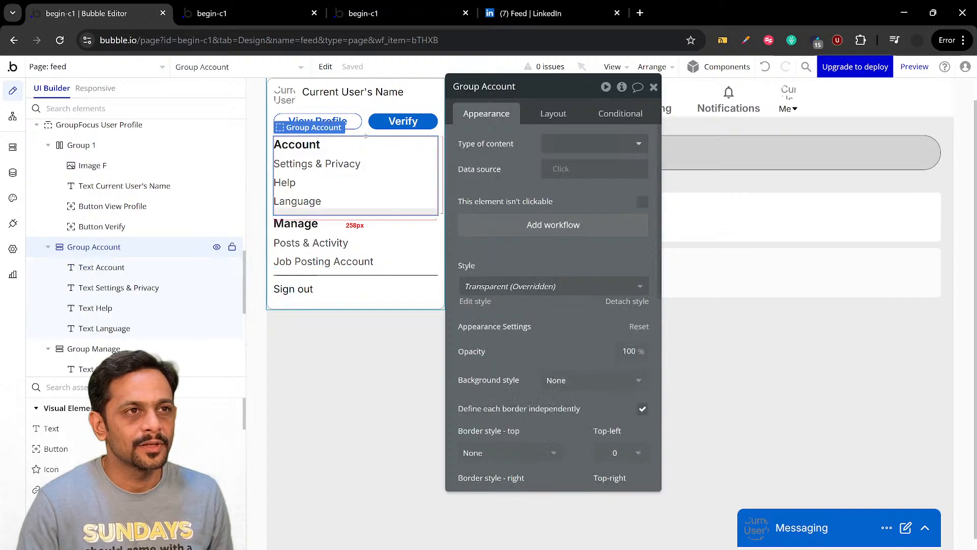
{"action": "left_click", "coordinate": [554, 113]}
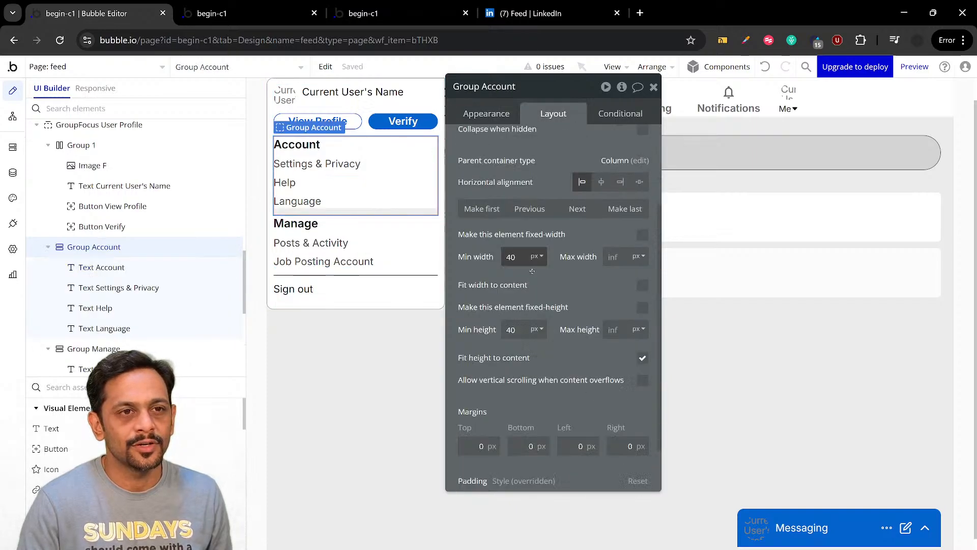
{"action": "scroll", "coordinate": [553, 306], "scroll_direction": "down", "scroll_amount": 2}
{"action": "left_click", "coordinate": [472, 483]}
{"action": "type", "text": "20"}
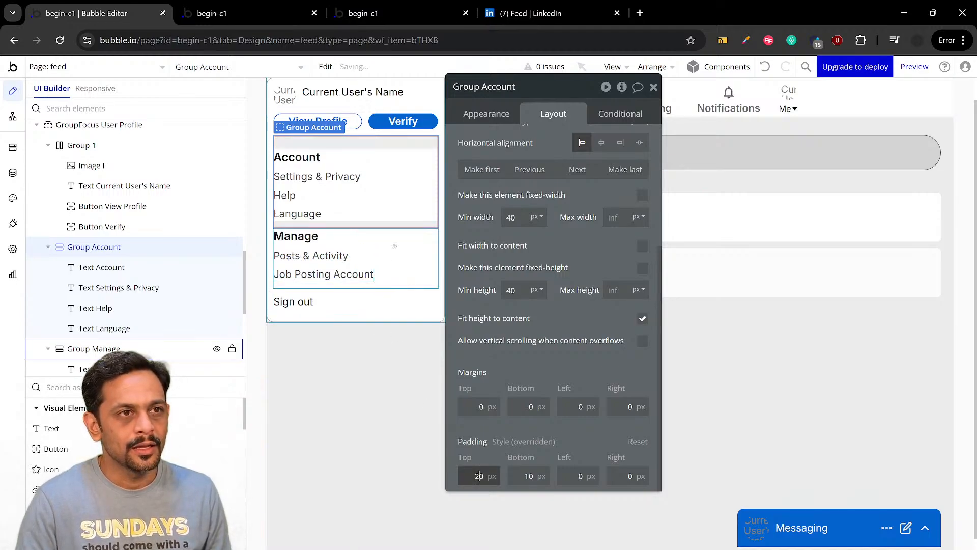
Set Group Manage's top padding to 20 px
{"action": "left_click", "coordinate": [395, 247]}
{"action": "left_click", "coordinate": [475, 476]}
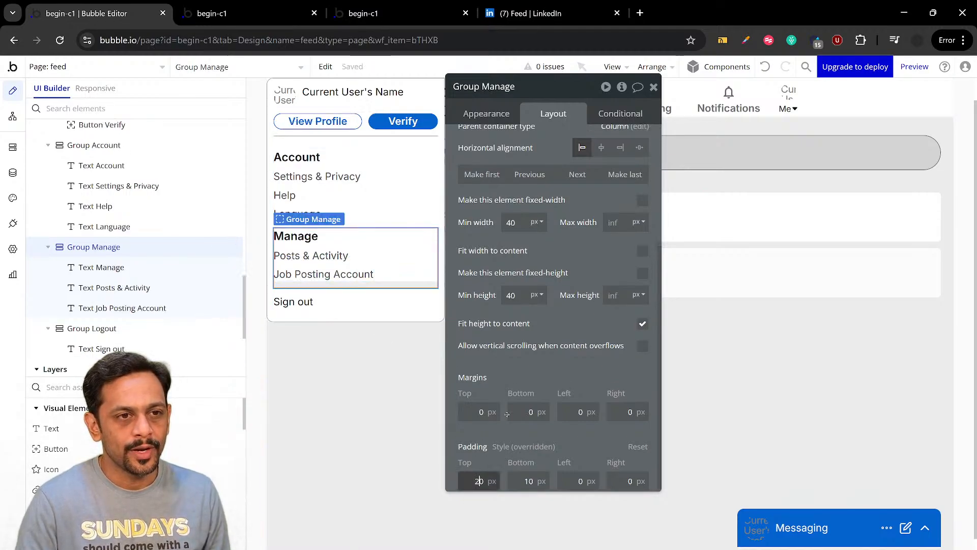
{"action": "type", "text": "2"}
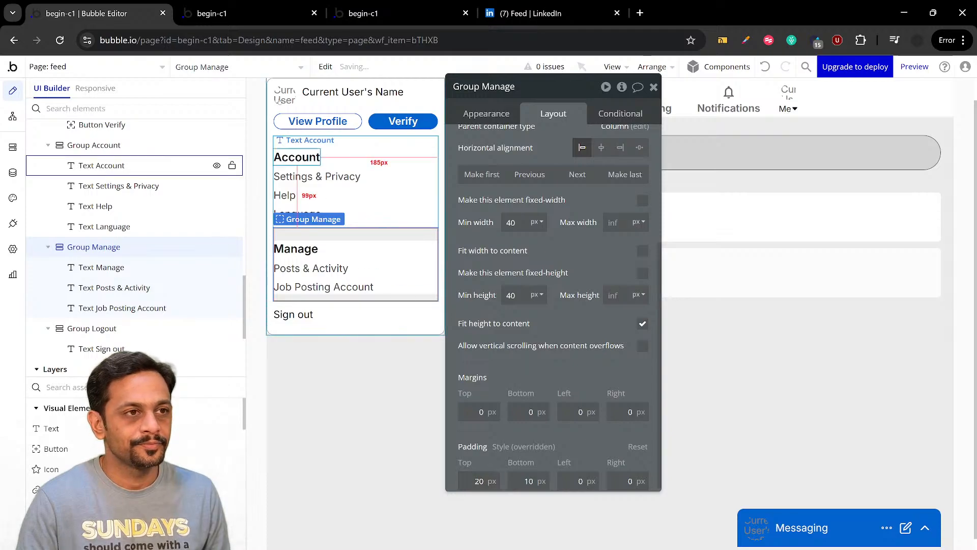
Reload the feed preview, inspect the Me dropdown's section spacing and close the dropdown
{"action": "left_click", "coordinate": [242, 15]}
{"action": "left_click", "coordinate": [242, 77]}
{"action": "key", "text": "ctrl+r"}
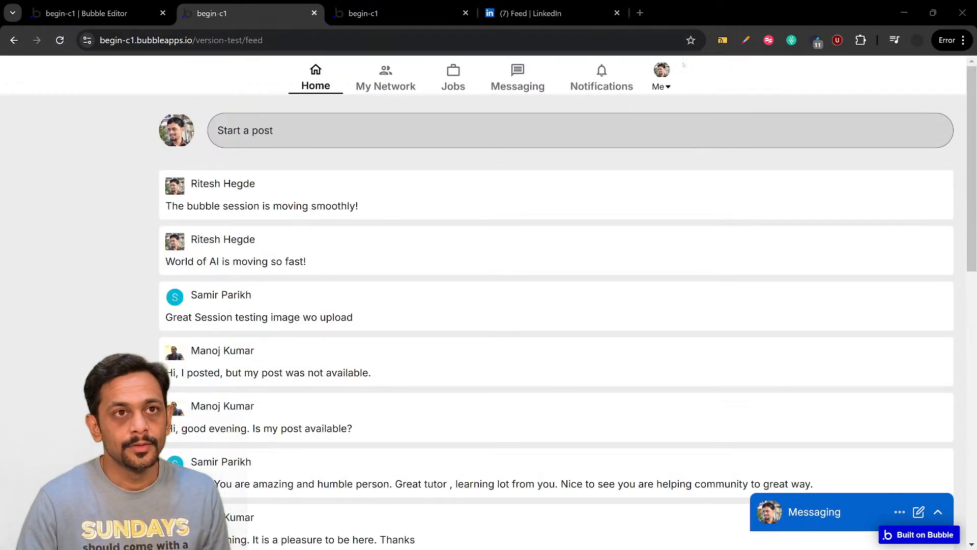
{"action": "left_click", "coordinate": [660, 87]}
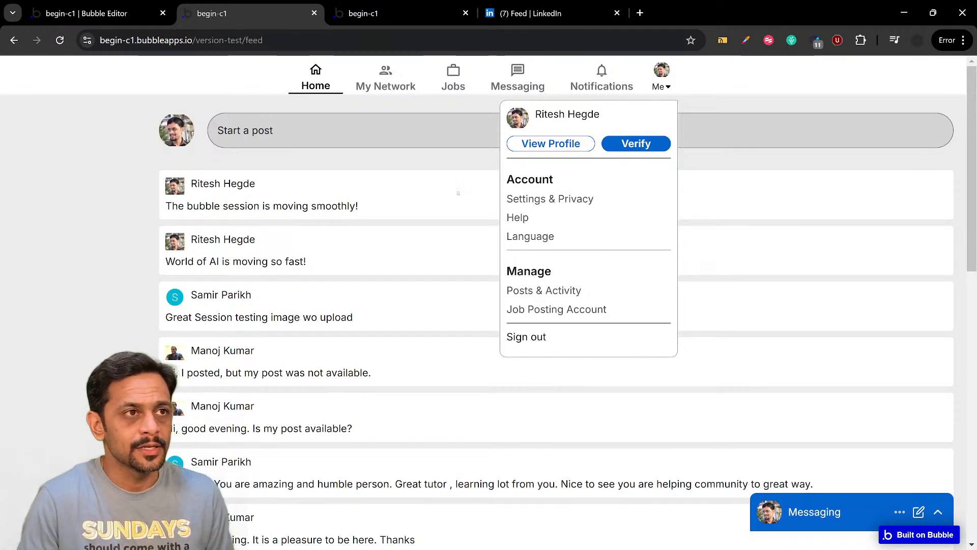
{"action": "left_click", "coordinate": [223, 156]}
Publish a new feed post in the preview with the text "Trial post created."
{"action": "left_click", "coordinate": [299, 135]}
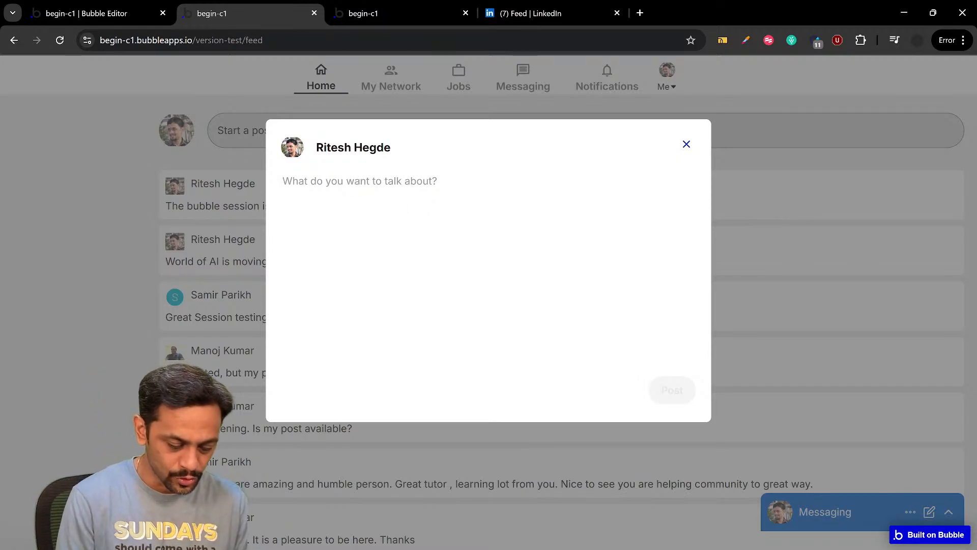
{"action": "type", "text": "Tri"}
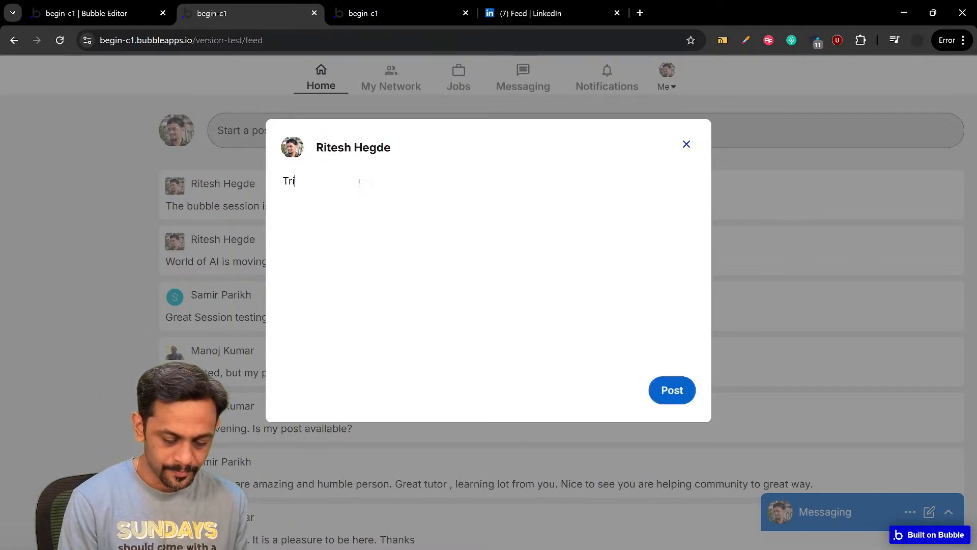
{"action": "type", "text": "al post creat"}
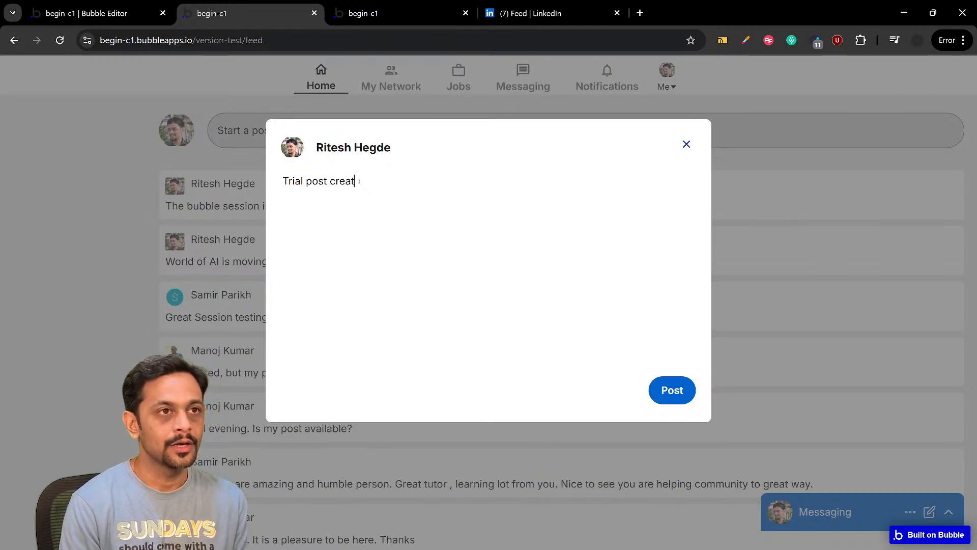
{"action": "type", "text": "ed."}
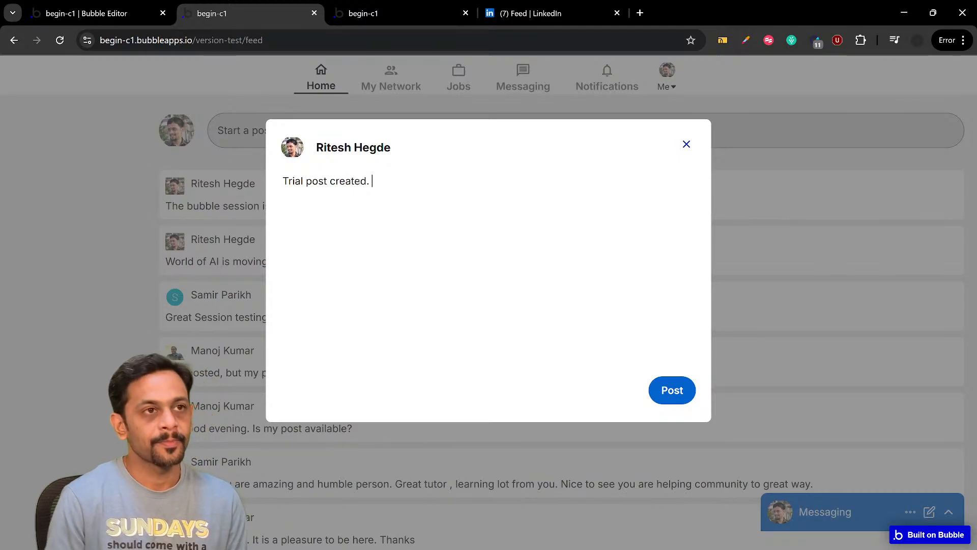
{"action": "left_click", "coordinate": [673, 390]}
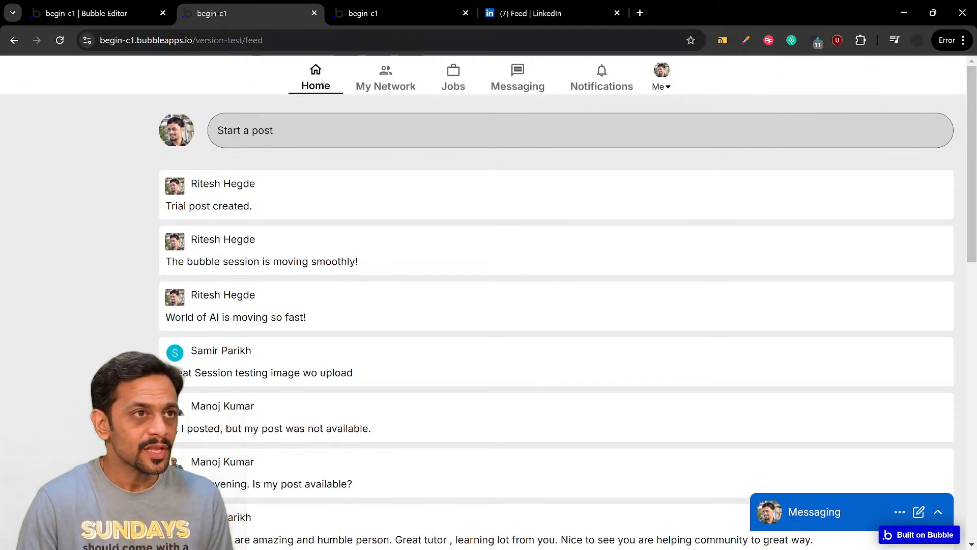
Look through the feed's posts and check how the open Me dropdown behaves while the feed scrolls behind it
{"action": "scroll", "coordinate": [356, 215], "scroll_direction": "down", "scroll_amount": 15}
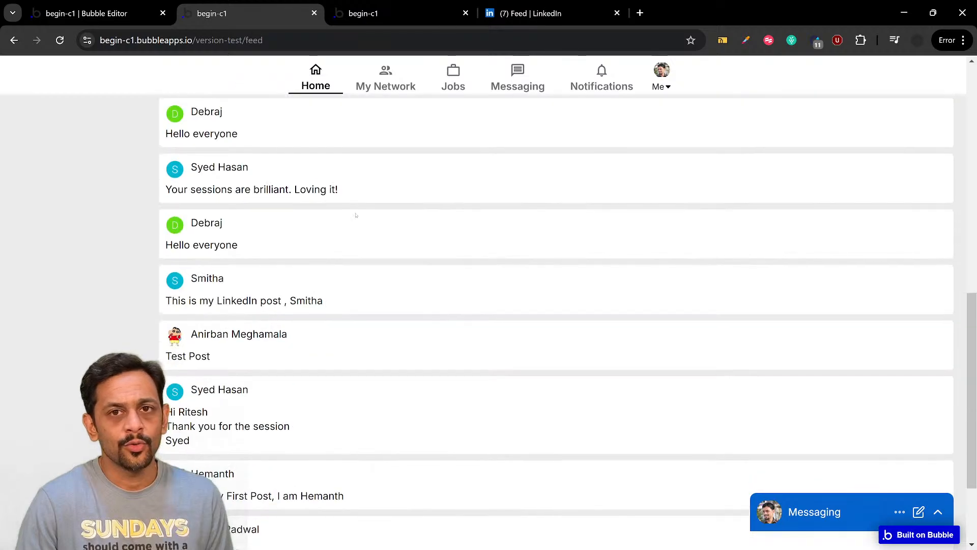
{"action": "scroll", "coordinate": [356, 215], "scroll_direction": "up", "scroll_amount": 15}
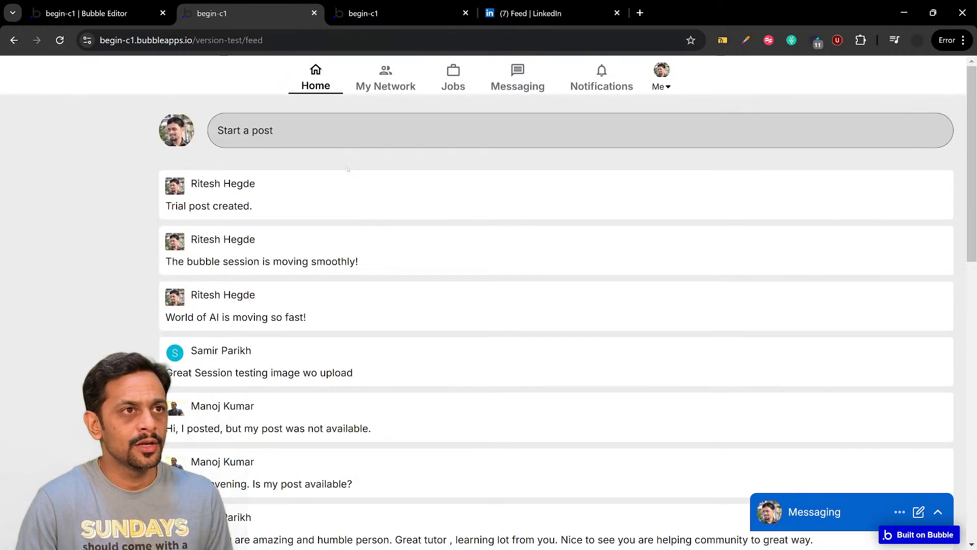
{"action": "left_click", "coordinate": [663, 89]}
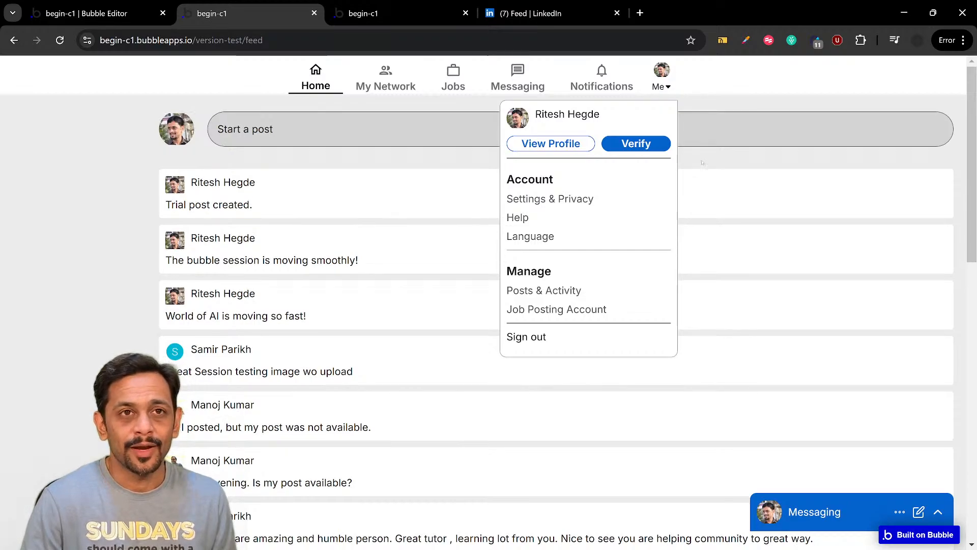
{"action": "scroll", "coordinate": [702, 162], "scroll_direction": "down", "scroll_amount": 14}
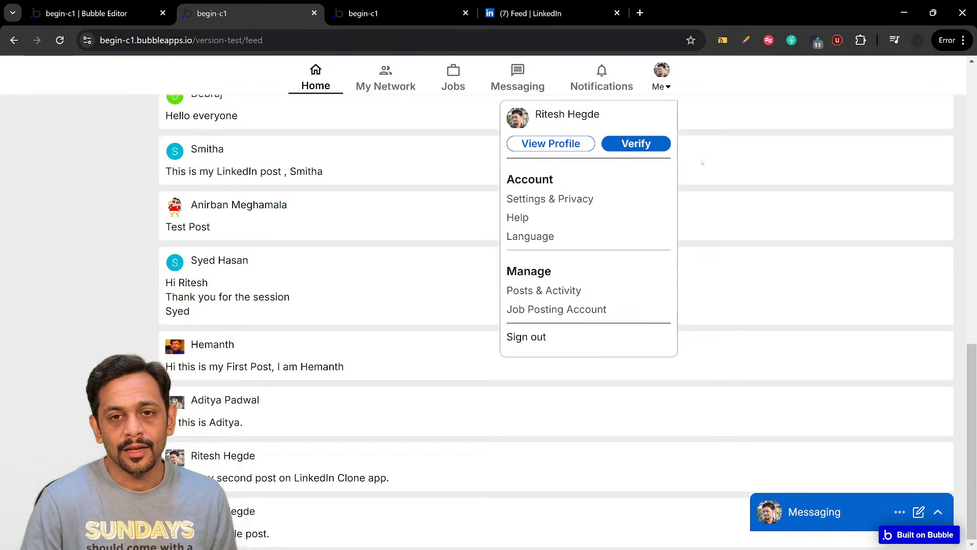
{"action": "scroll", "coordinate": [702, 163], "scroll_direction": "up", "scroll_amount": 11}
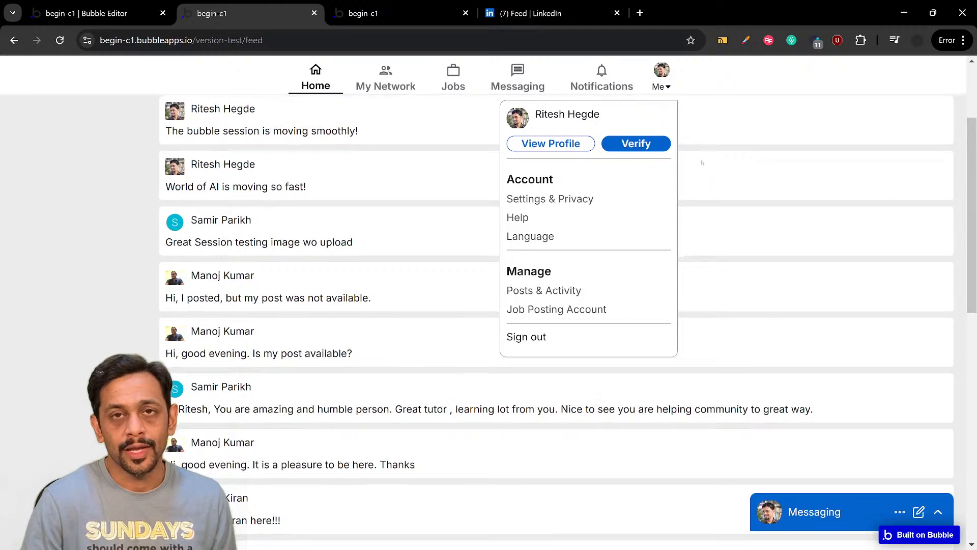
{"action": "scroll", "coordinate": [702, 162], "scroll_direction": "down", "scroll_amount": 9}
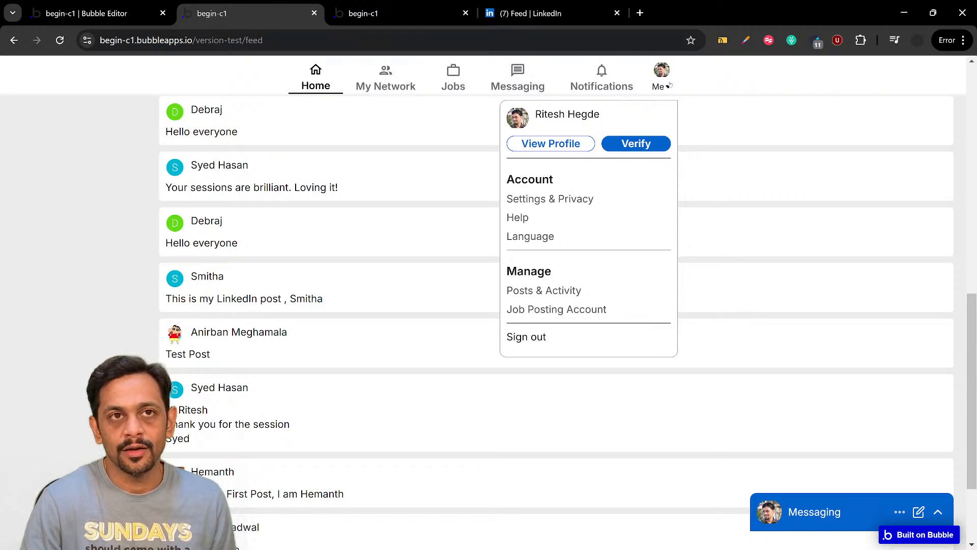
{"action": "left_click", "coordinate": [87, 158]}
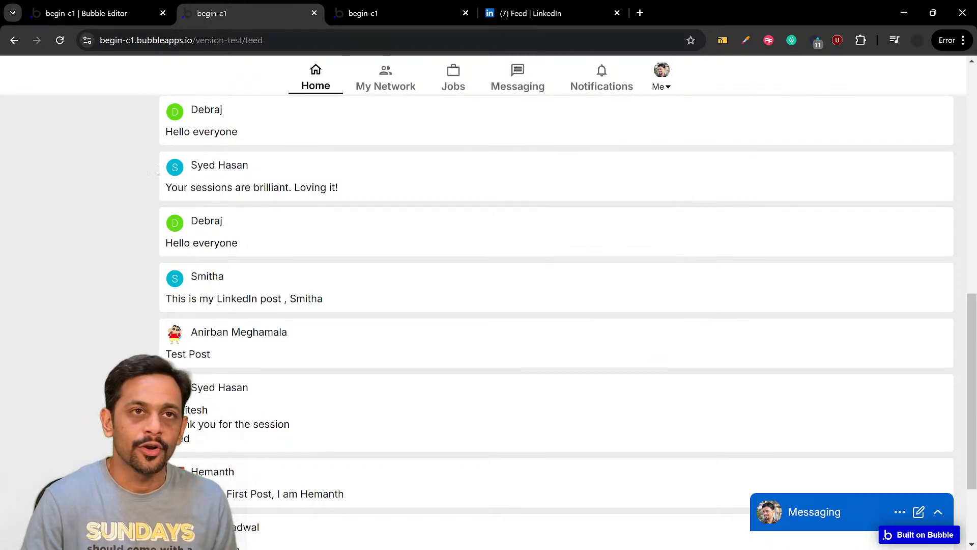
{"action": "scroll", "coordinate": [227, 181], "scroll_direction": "up", "scroll_amount": 10}
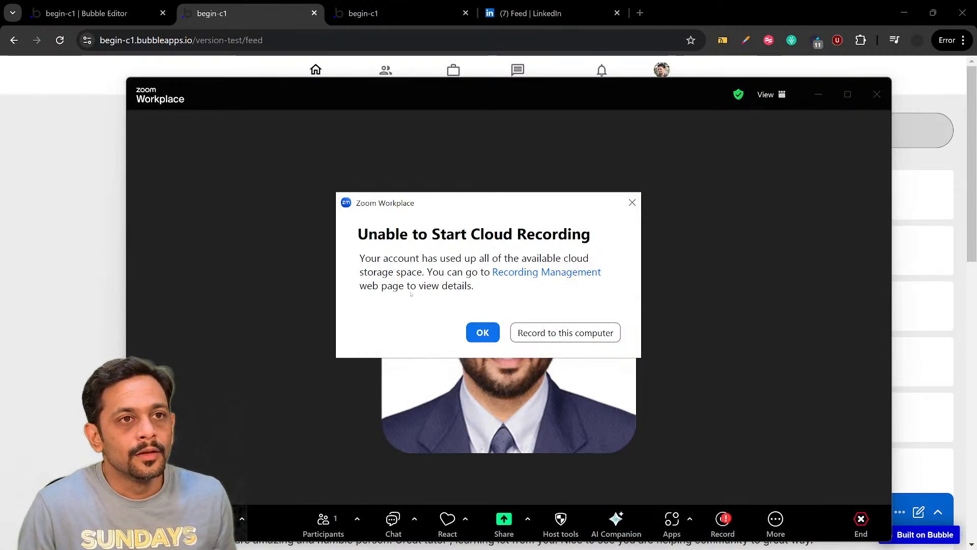
Switch to the Zoom meeting, dismiss the cloud recording notice and copy the meeting's invite link
{"action": "left_click", "coordinate": [481, 333]}
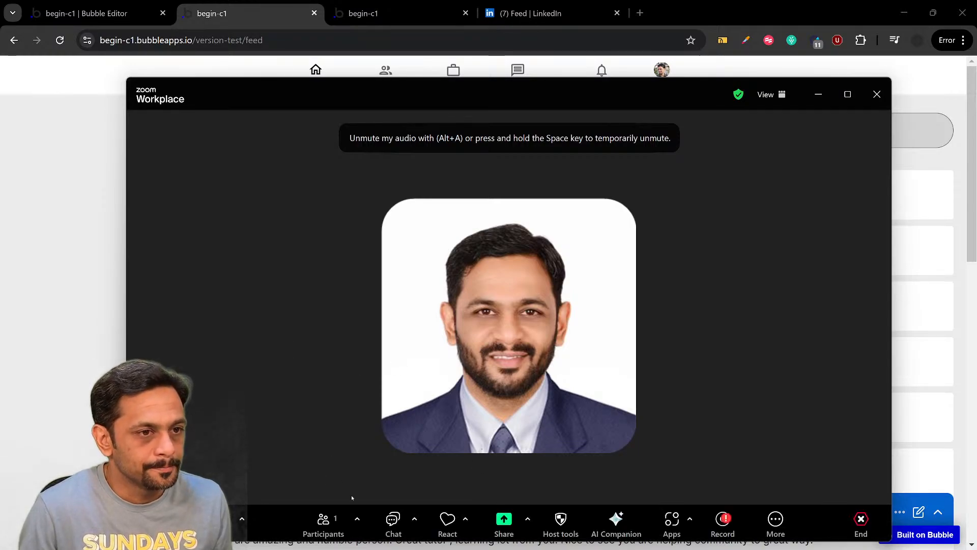
{"action": "left_click", "coordinate": [358, 518]}
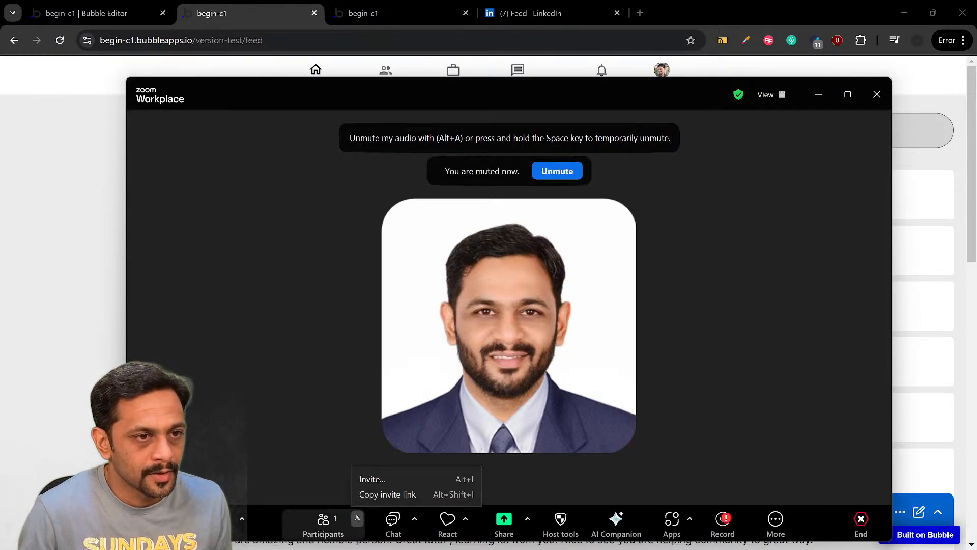
{"action": "left_click", "coordinate": [376, 494]}
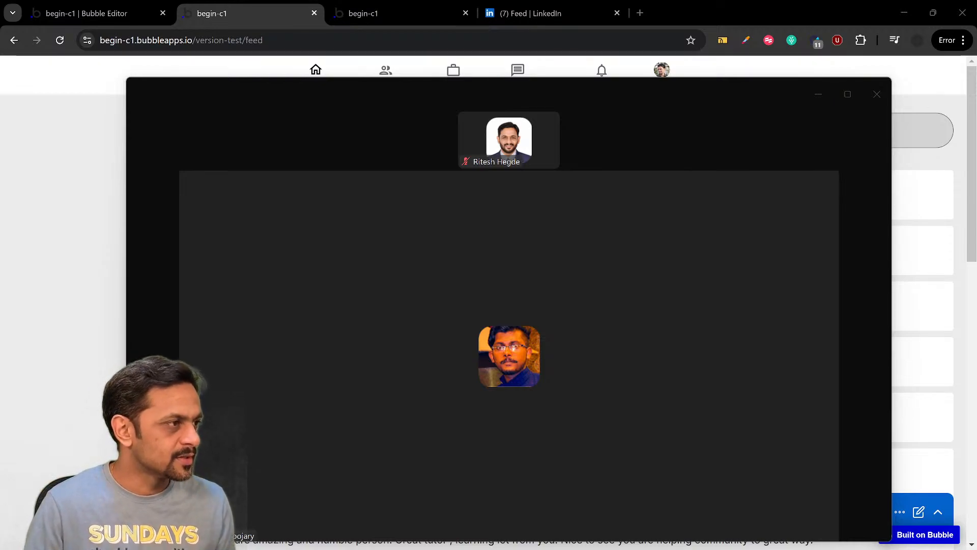
Review the participant permissions in the Zoom meeting's host tools and return to the feed preview in the browser
{"action": "mouse_move", "coordinate": [270, 176]}
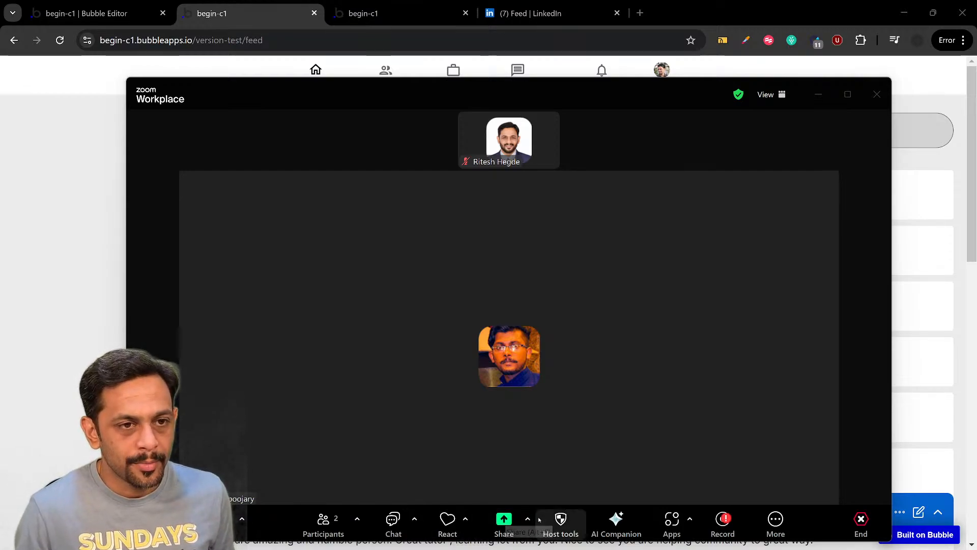
{"action": "left_click", "coordinate": [561, 519]}
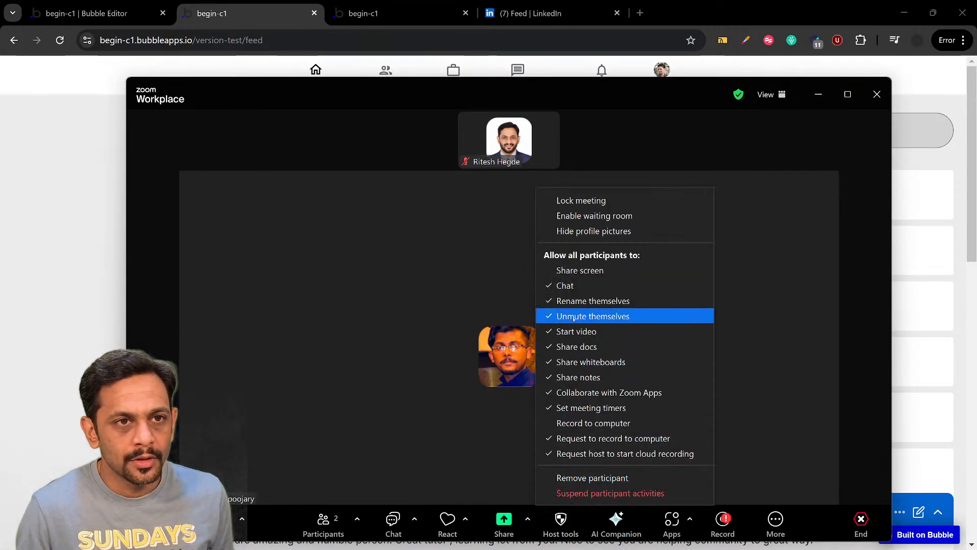
{"action": "left_click", "coordinate": [437, 301]}
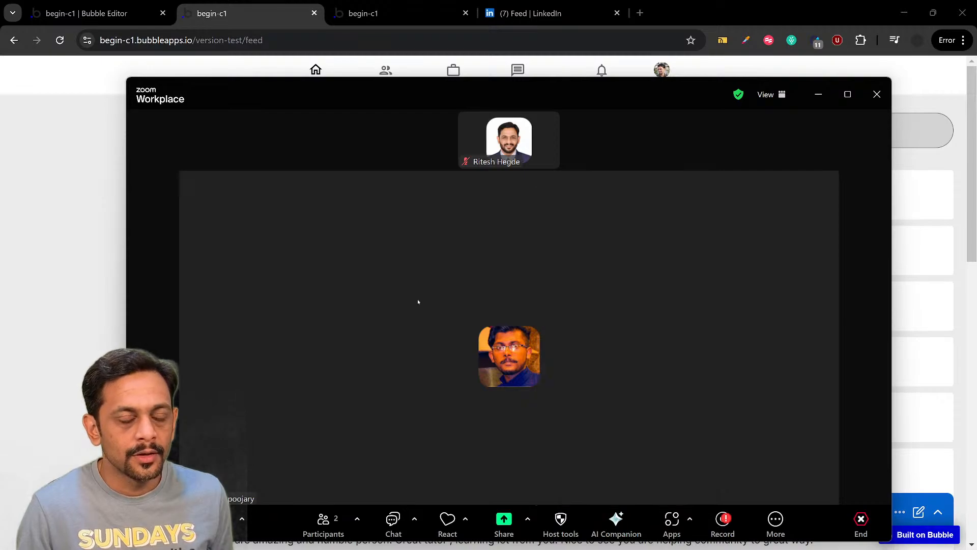
{"action": "left_click", "coordinate": [80, 282]}
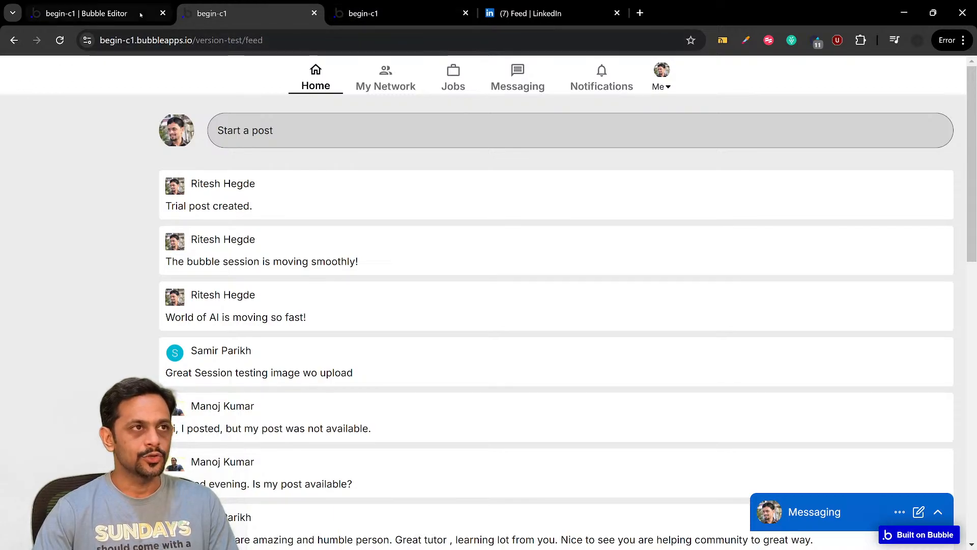
Switch to the Bubble editor and open the click workflow of the header's Group User element
{"action": "left_click", "coordinate": [87, 13]}
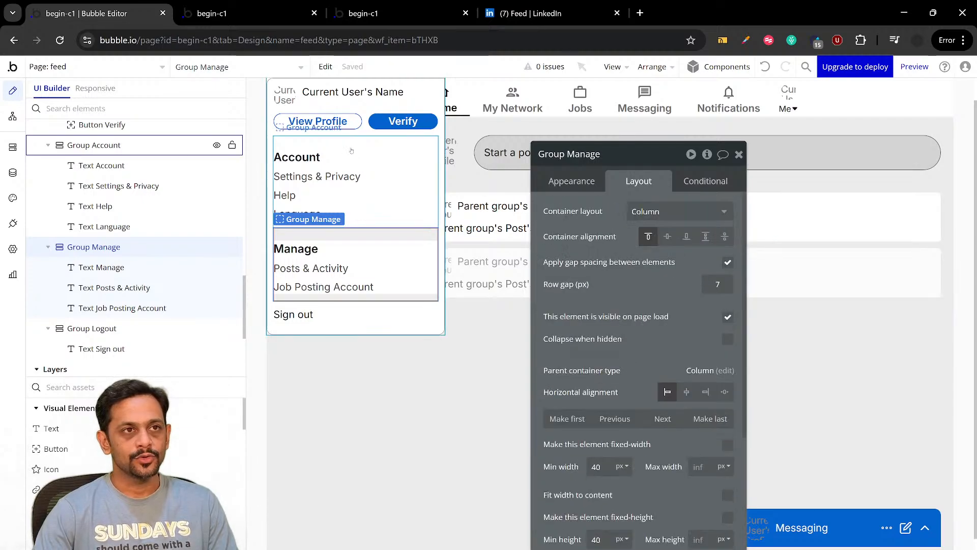
{"action": "left_click", "coordinate": [294, 138]}
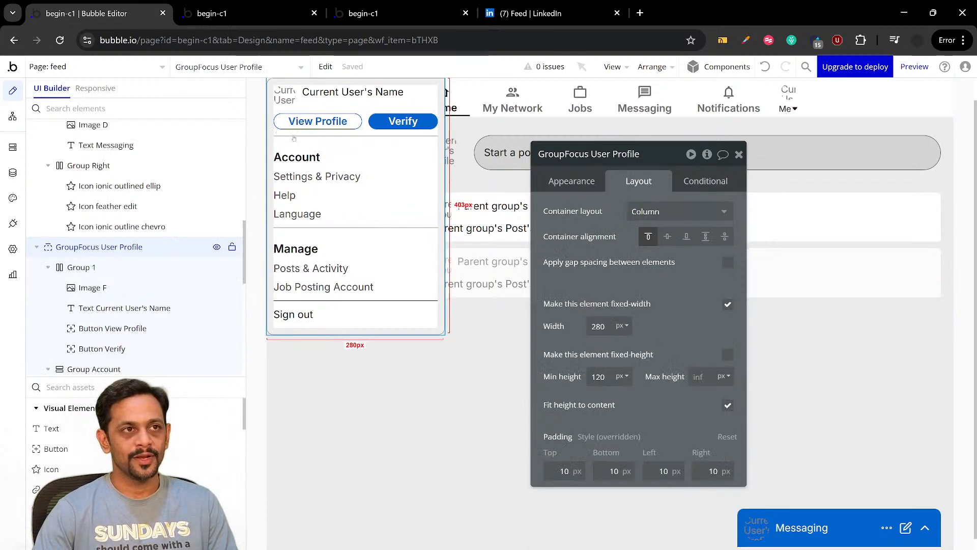
{"action": "left_click", "coordinate": [783, 102]}
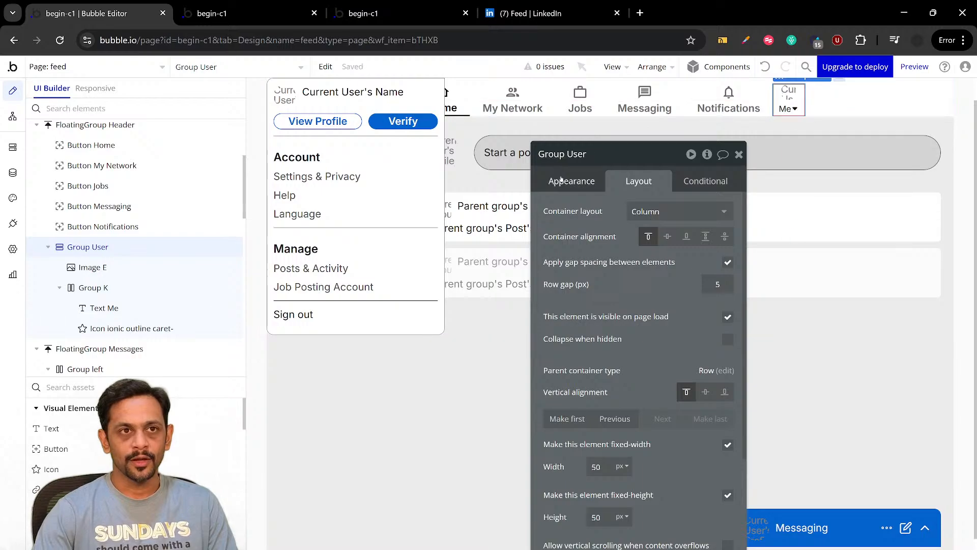
{"action": "left_click", "coordinate": [563, 181]}
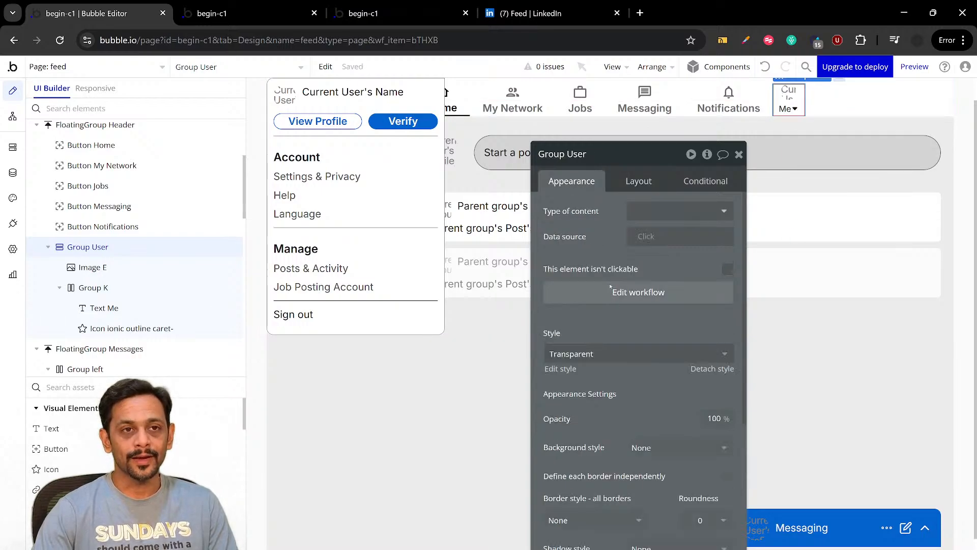
{"action": "left_click", "coordinate": [611, 288]}
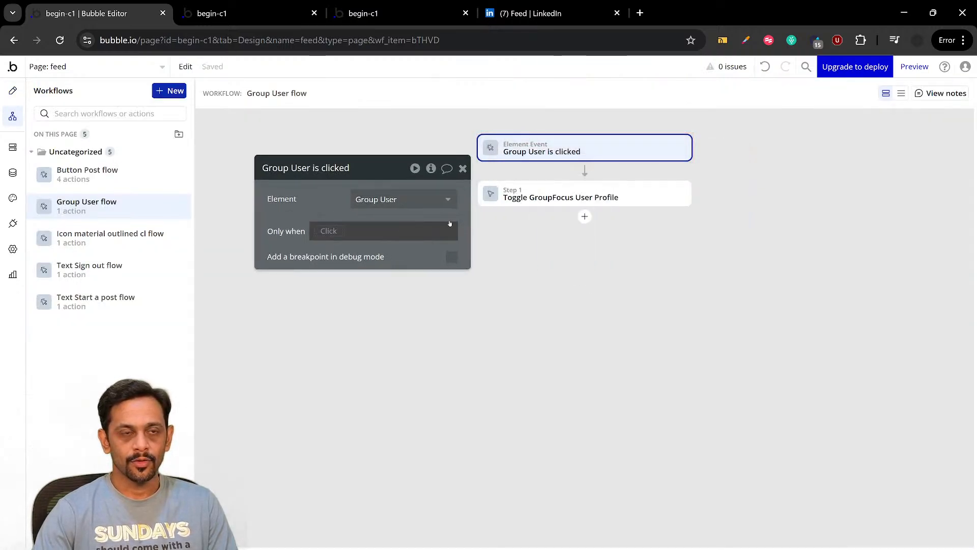
Review the available element actions in the Group User flow and select GroupFocus User Profile as the toggle action's element
{"action": "left_click", "coordinate": [585, 216]}
{"action": "mouse_move", "coordinate": [624, 374]}
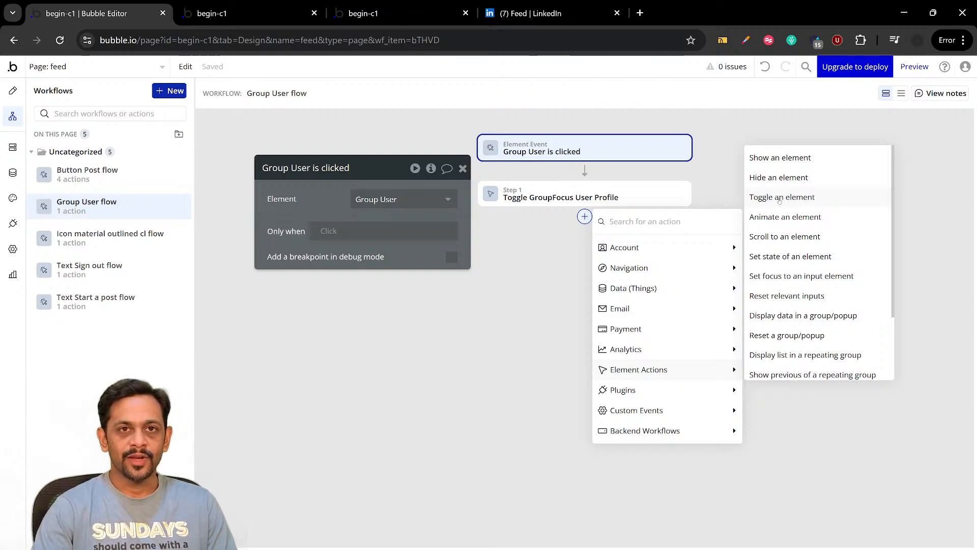
{"action": "left_click", "coordinate": [543, 194]}
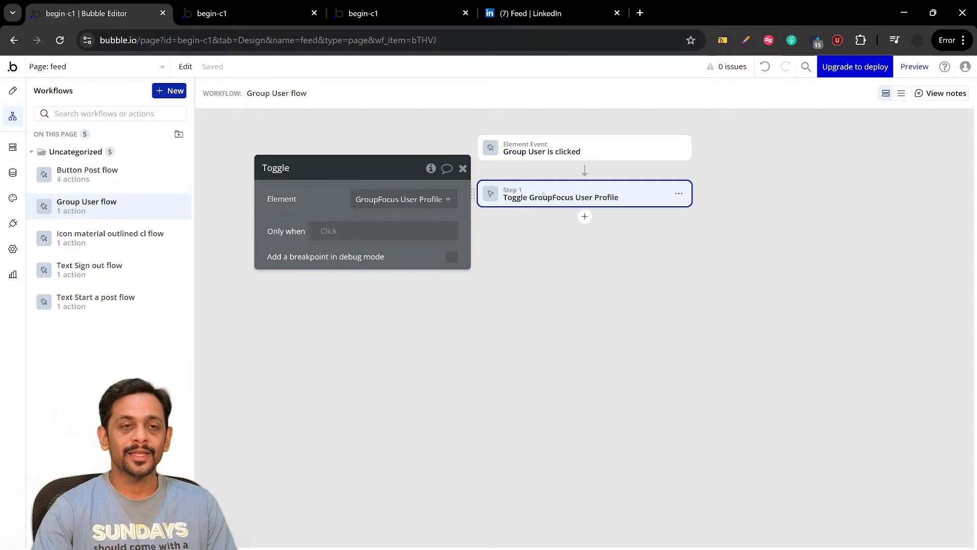
{"action": "left_click", "coordinate": [401, 199]}
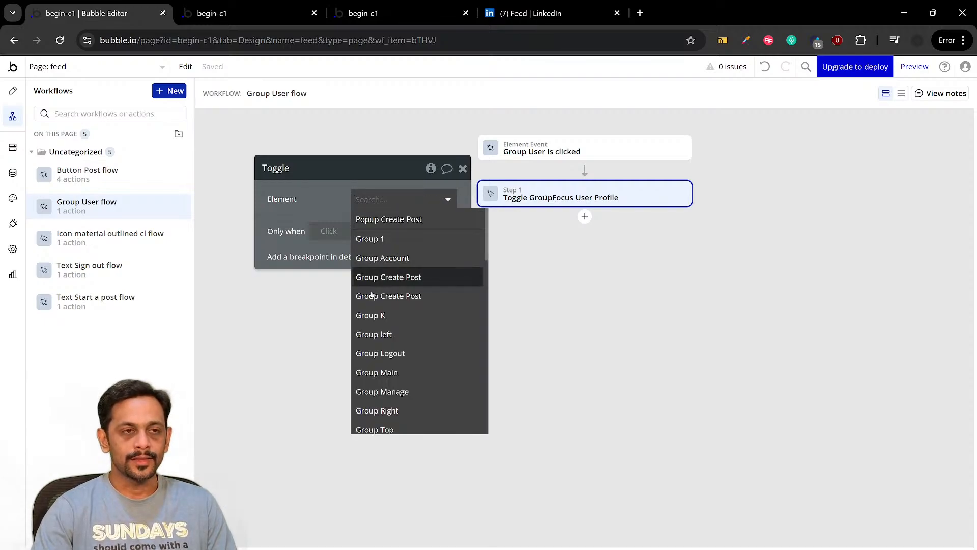
{"action": "scroll", "coordinate": [373, 331], "scroll_direction": "down", "scroll_amount": 10}
{"action": "scroll", "coordinate": [387, 347], "scroll_direction": "down", "scroll_amount": 6}
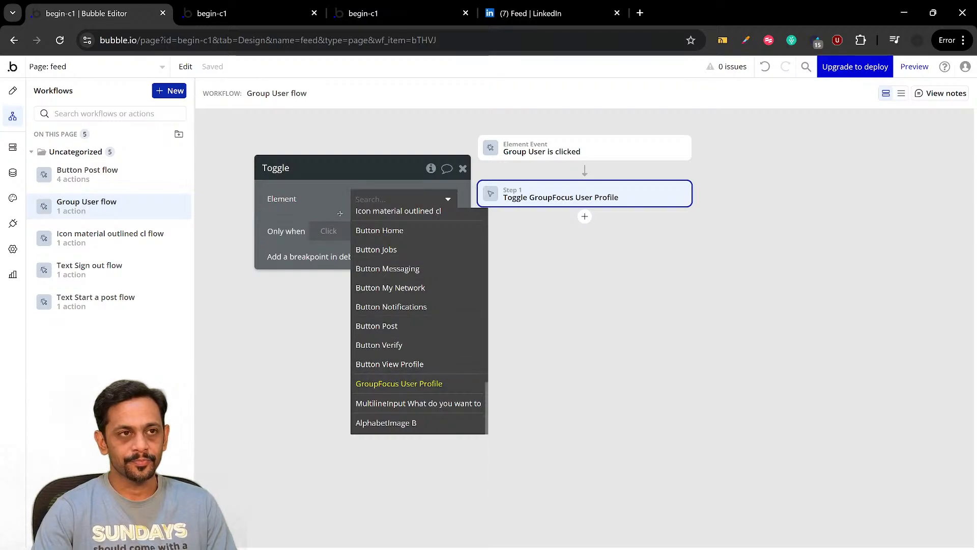
{"action": "left_click", "coordinate": [415, 384]}
{"action": "left_click", "coordinate": [463, 169]}
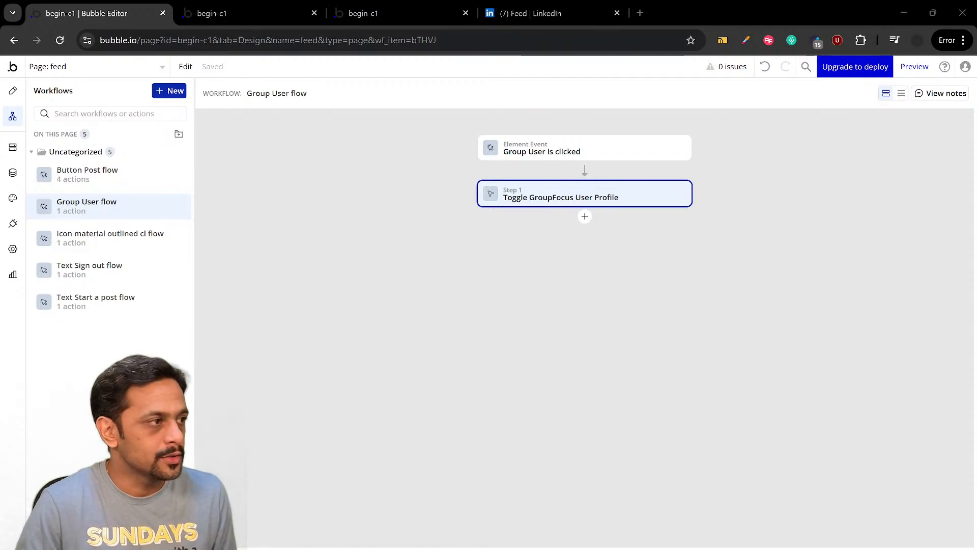
Switch to the Zoom meeting and move its window off the visible screen
{"action": "key", "text": "alt+Tab"}
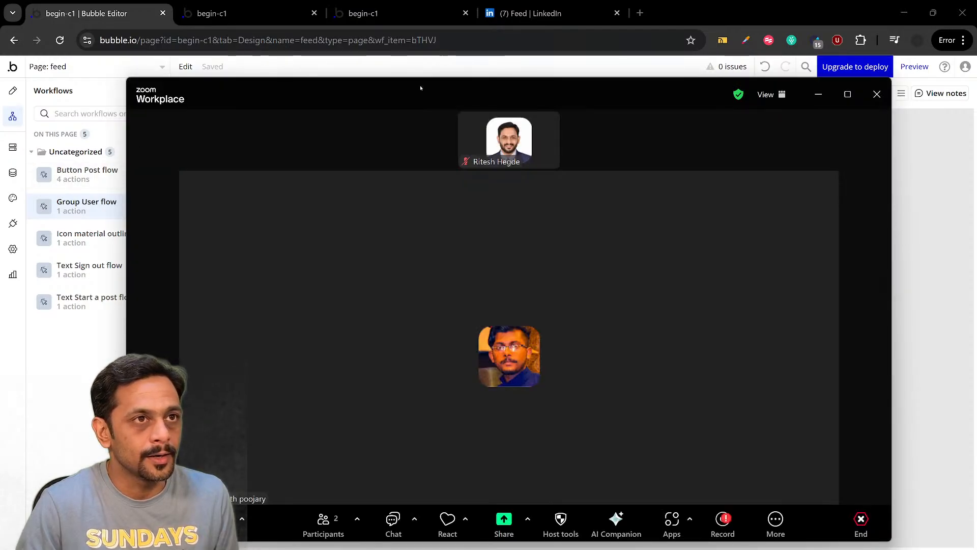
{"action": "left_click_drag", "start_coordinate": [420, 85], "coordinate": [0, 84]}
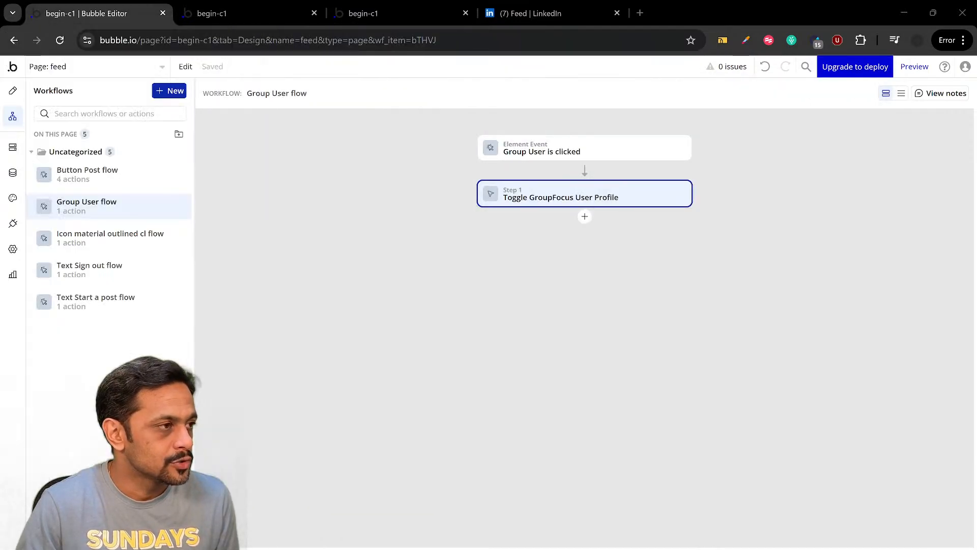
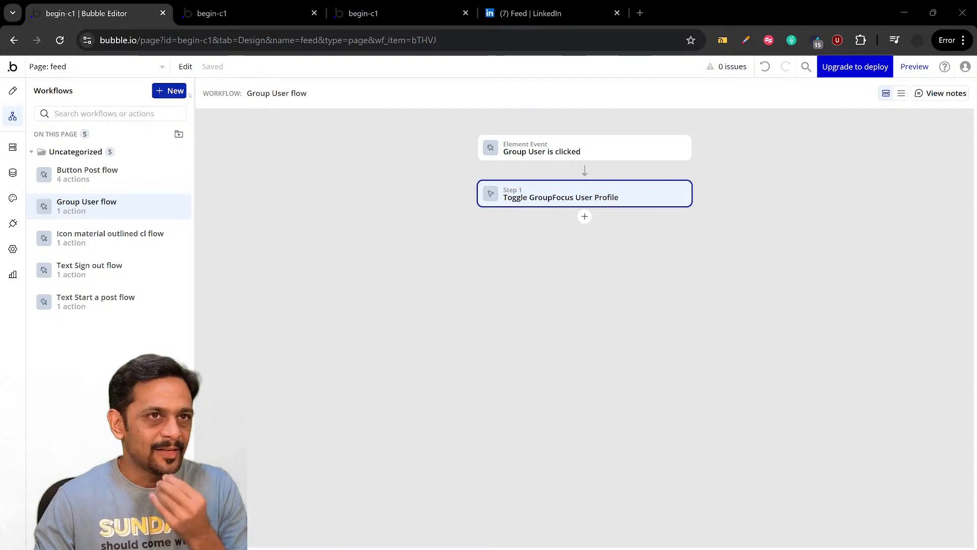
Switch to the Zoom meeting and maximize its window to show the participant's shared Bubble editor
{"action": "left_click", "coordinate": [904, 12]}
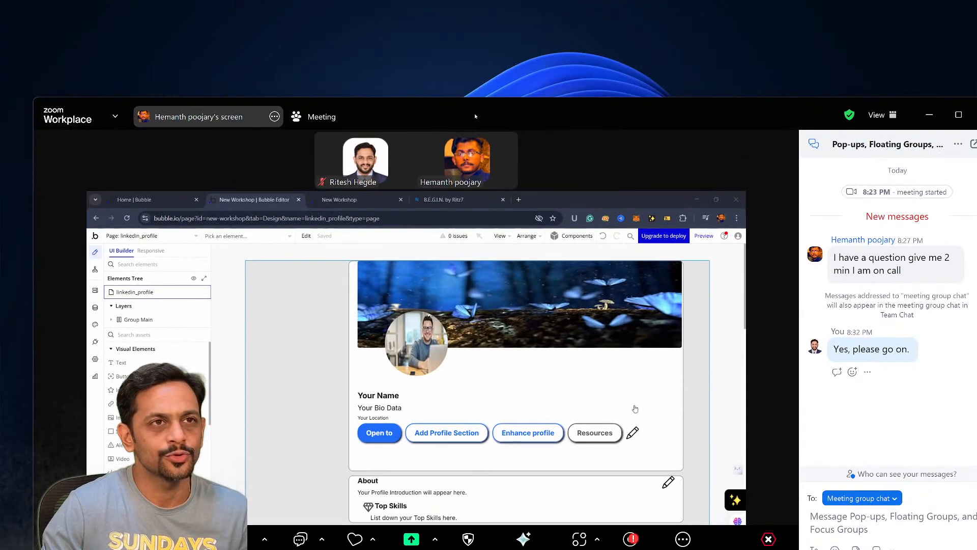
{"action": "double_click", "coordinate": [476, 117]}
{"action": "left_click", "coordinate": [943, 312]}
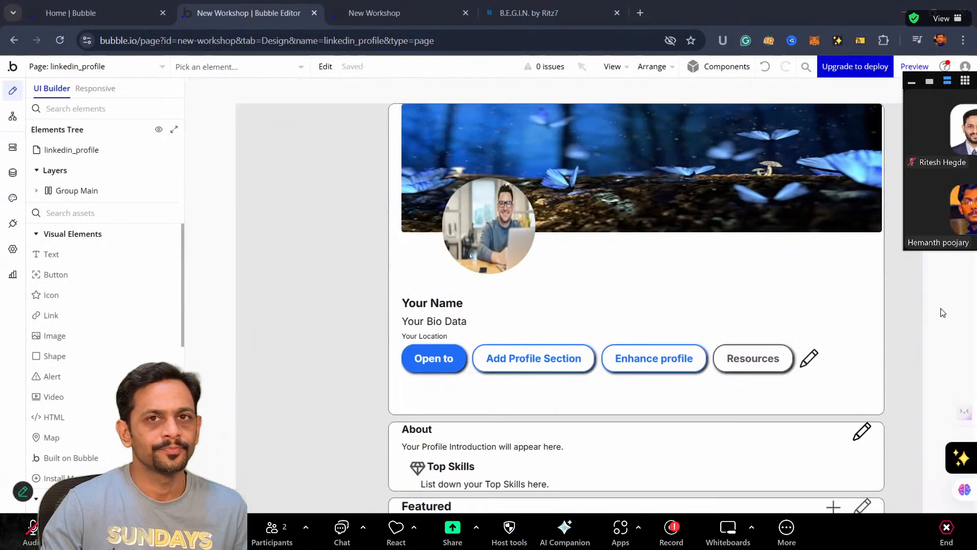
Examine the participant's linkedin_profile page in the shared editor, from the cover image and profile picture to the Featured section
{"action": "scroll", "coordinate": [943, 313], "scroll_direction": "down", "scroll_amount": 1}
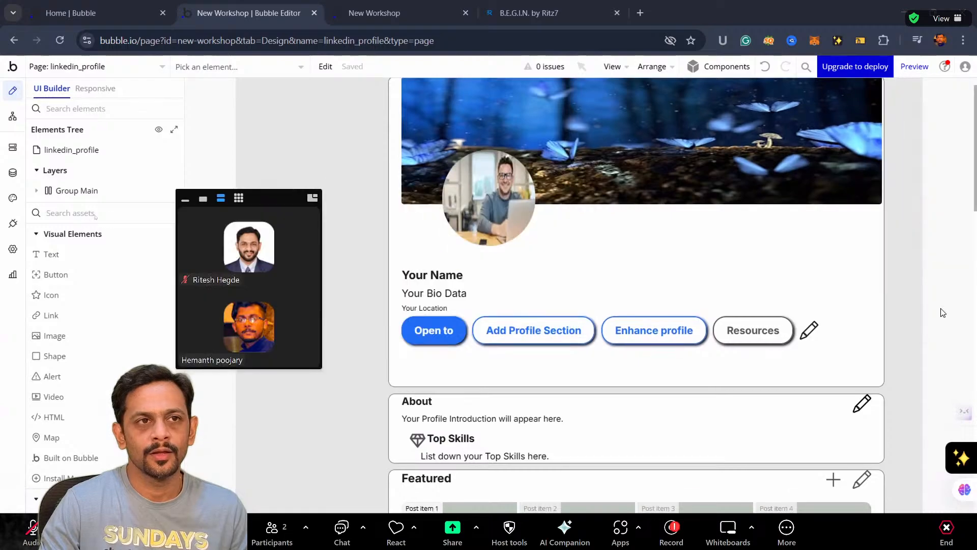
{"action": "scroll", "coordinate": [943, 313], "scroll_direction": "down", "scroll_amount": 1}
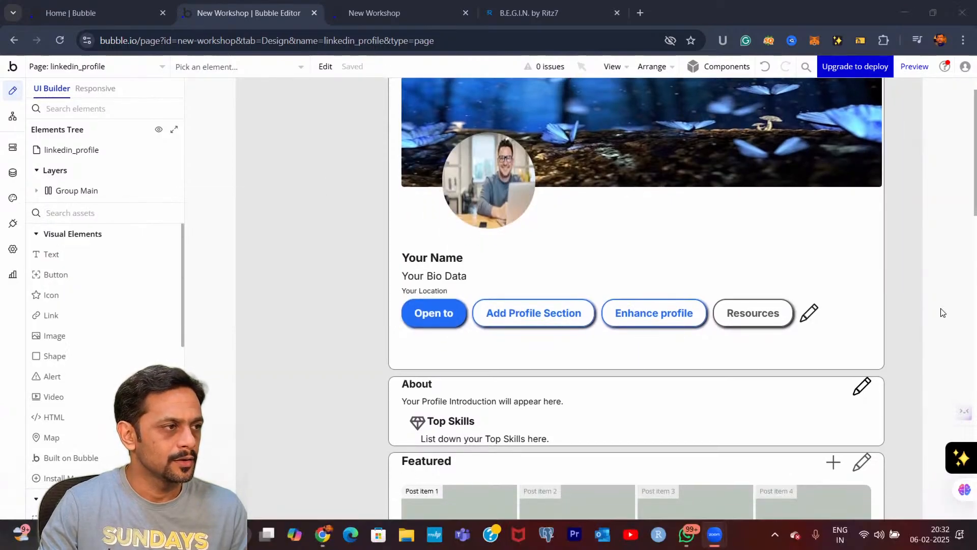
{"action": "scroll", "coordinate": [943, 313], "scroll_direction": "down", "scroll_amount": 1}
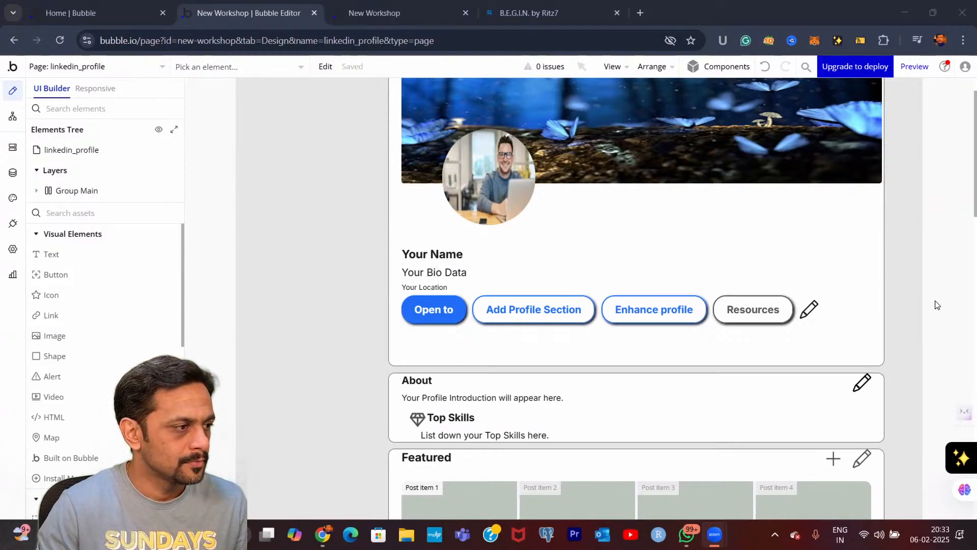
{"action": "scroll", "coordinate": [936, 304], "scroll_direction": "up", "scroll_amount": 1}
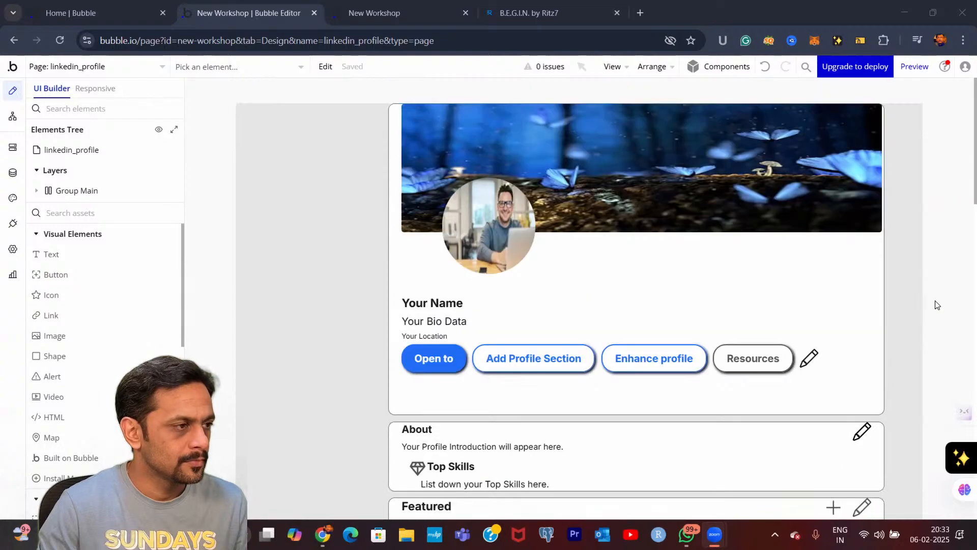
{"action": "scroll", "coordinate": [935, 305], "scroll_direction": "down", "scroll_amount": 1}
{"action": "scroll", "coordinate": [936, 305], "scroll_direction": "down", "scroll_amount": 3}
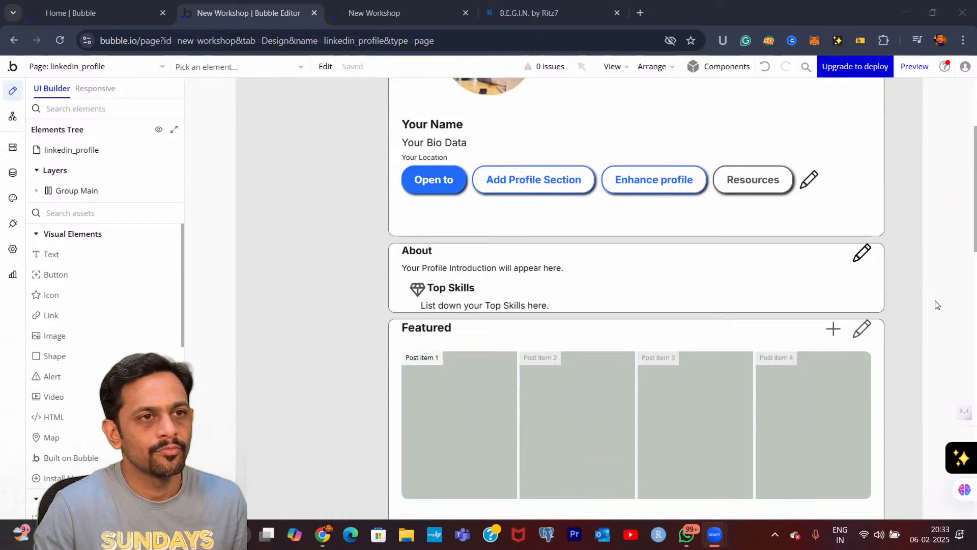
{"action": "scroll", "coordinate": [935, 304], "scroll_direction": "up", "scroll_amount": 3}
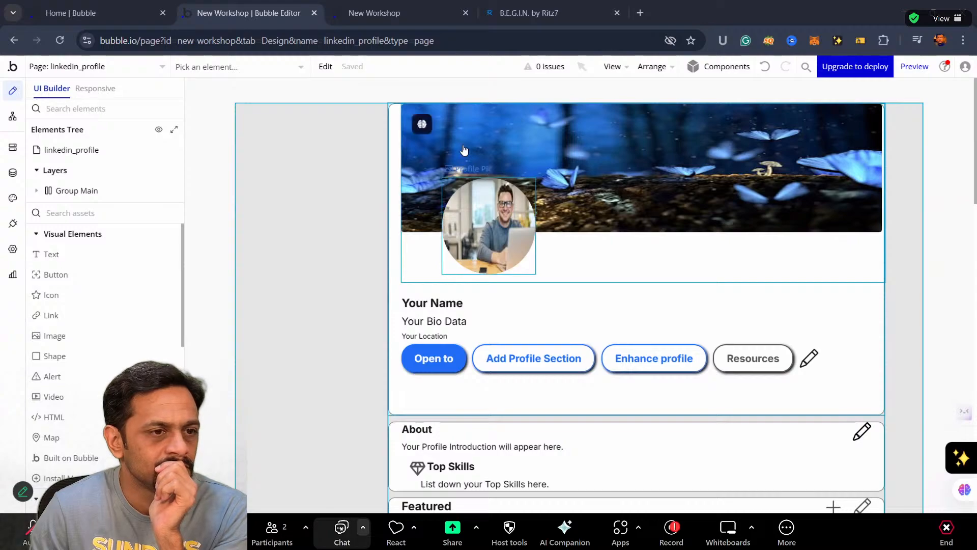
{"action": "left_click", "coordinate": [341, 529]}
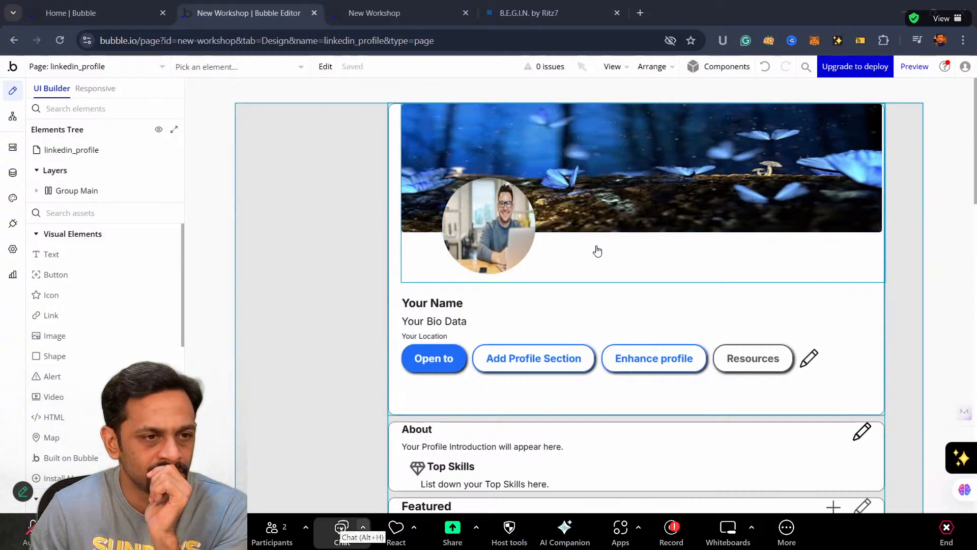
{"action": "left_click", "coordinate": [591, 131]}
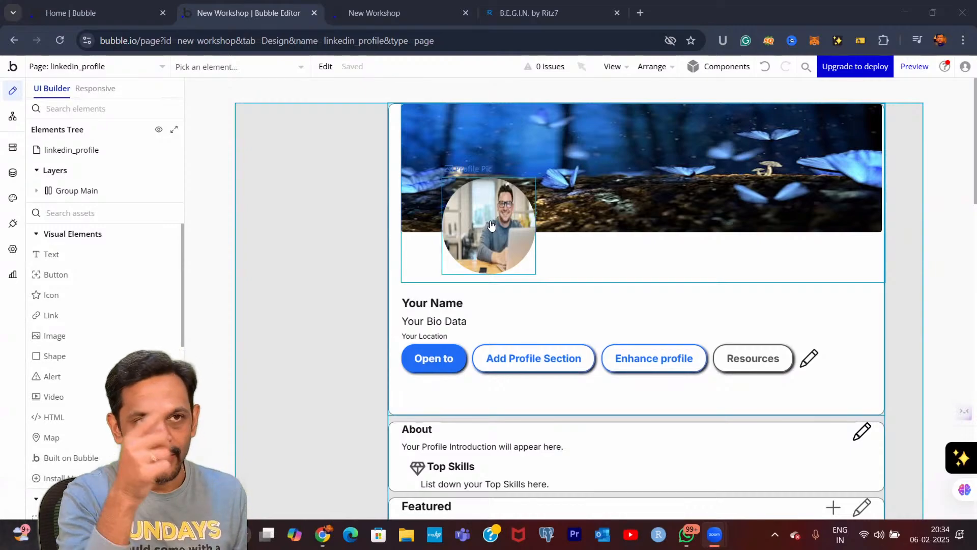
Set the container layout of the Profile_Pic&Cover Image group to Column
{"action": "double_click", "coordinate": [568, 257]}
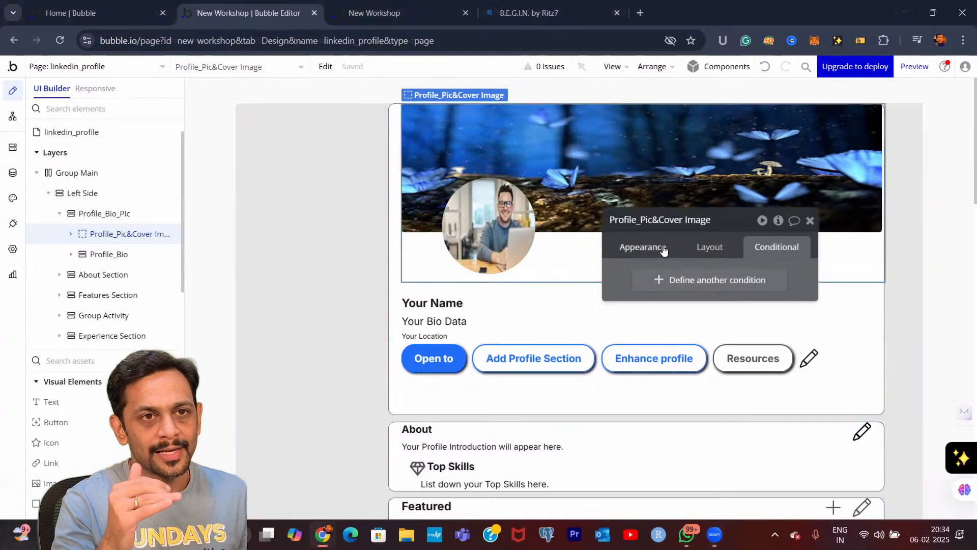
{"action": "left_click", "coordinate": [709, 250]}
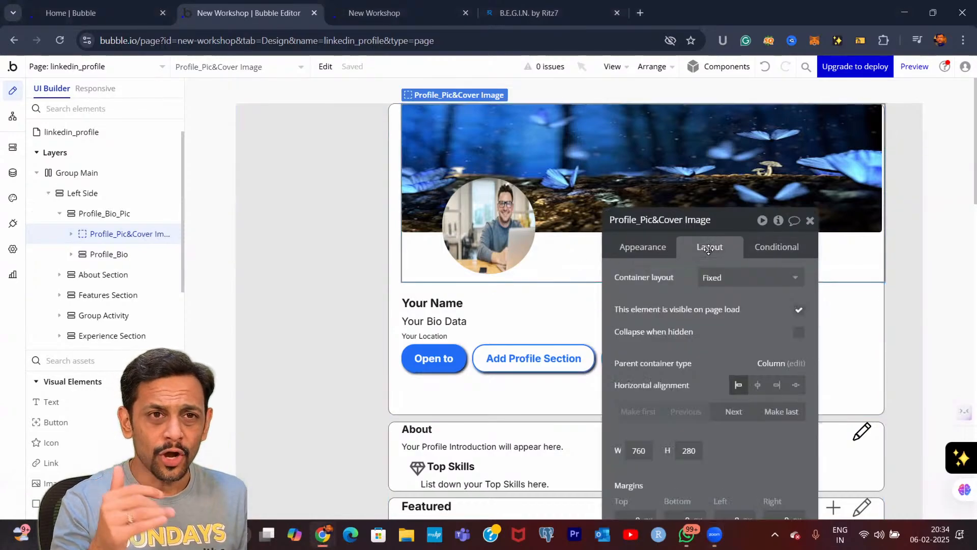
{"action": "left_click", "coordinate": [741, 280]}
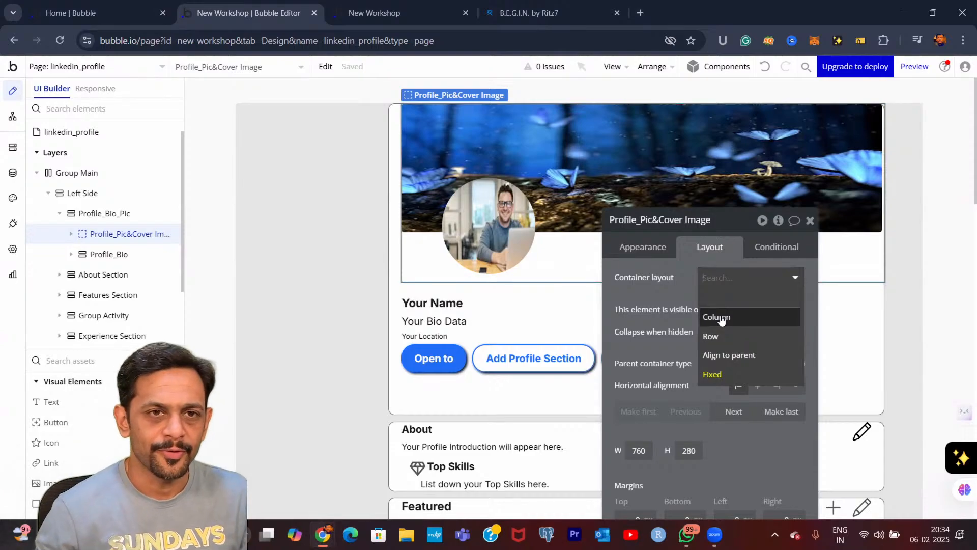
{"action": "left_click", "coordinate": [721, 319]}
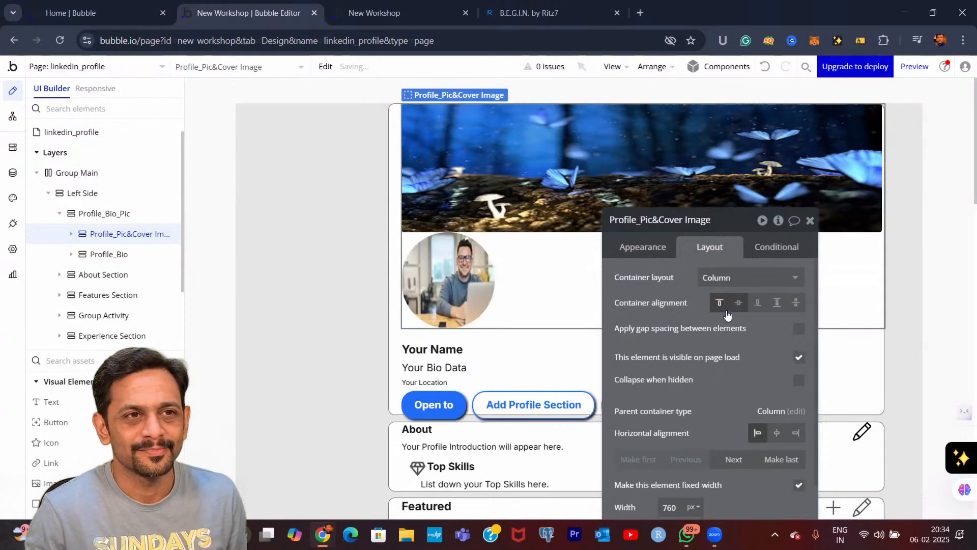
Select the Profile Pic image inside the group and set its top margin to -25 px
{"action": "scroll", "coordinate": [726, 310], "scroll_direction": "down", "scroll_amount": 4}
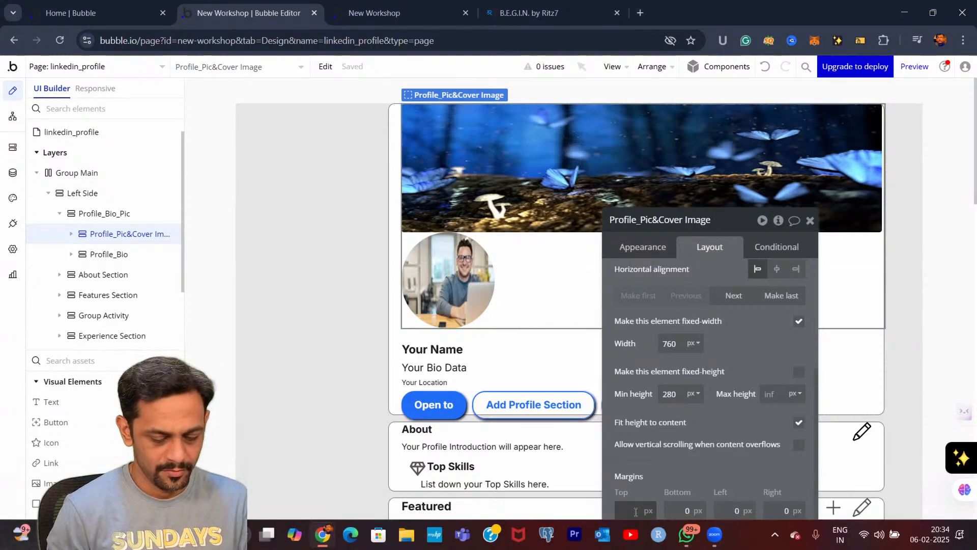
{"action": "left_click", "coordinate": [444, 274]}
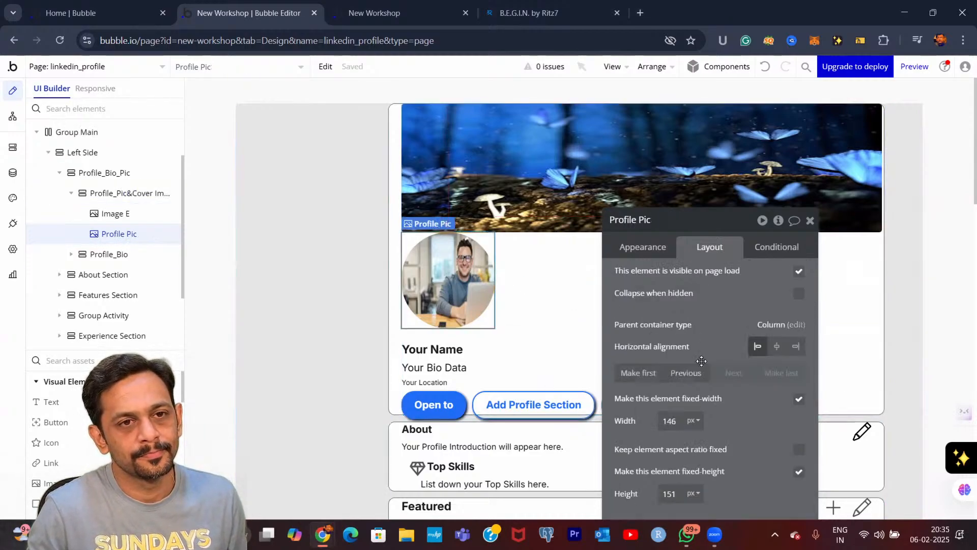
{"action": "left_click_drag", "start_coordinate": [719, 222], "coordinate": [668, 140]}
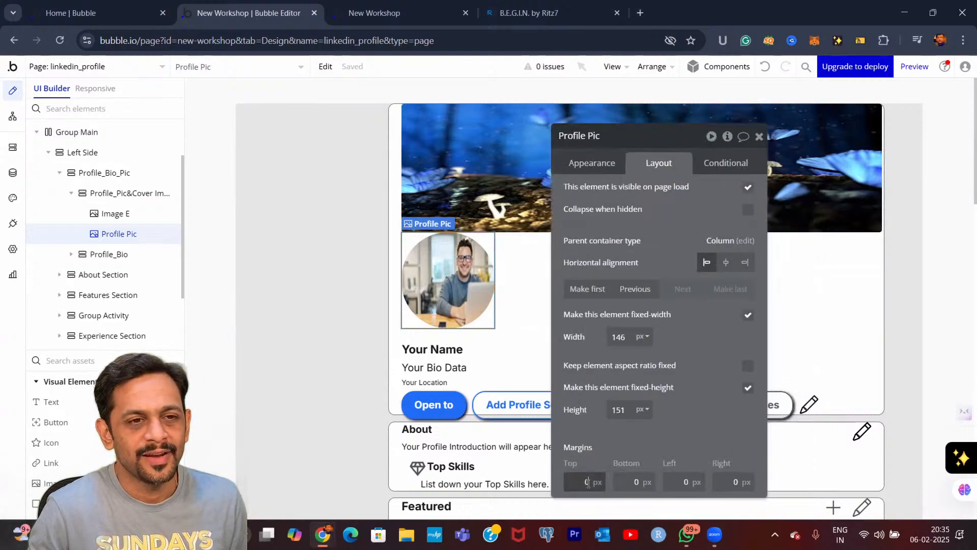
{"action": "key", "text": "BackSpace"}
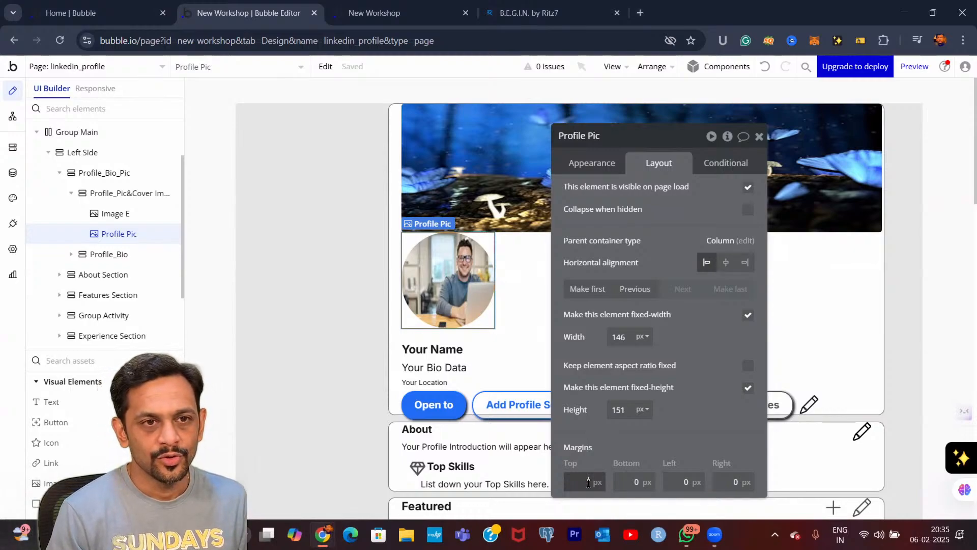
{"action": "type", "text": "-25"}
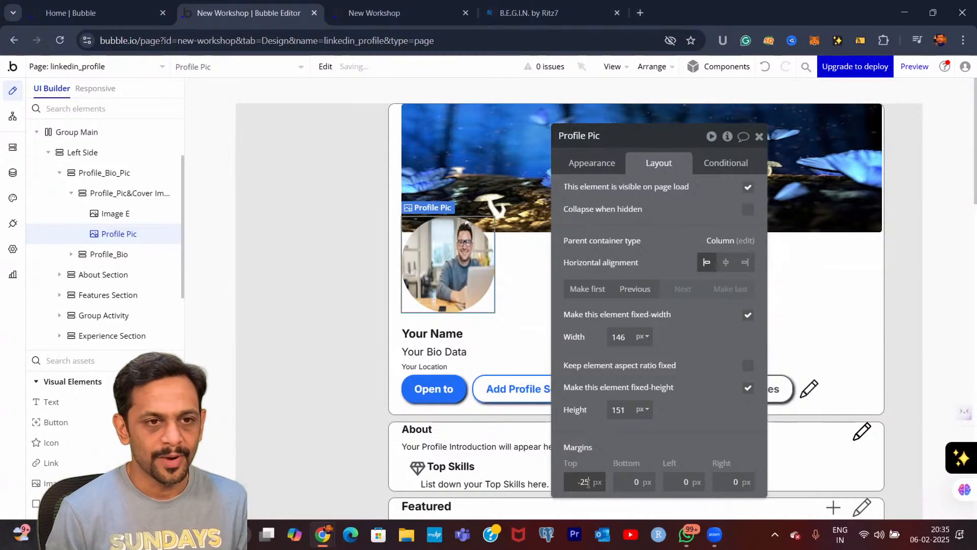
Change the Profile Pic's top margin to -40 px
{"action": "key", "text": "BackSpace"}
{"action": "key", "text": "BackSpace"}
{"action": "key", "text": "BackSpace"}
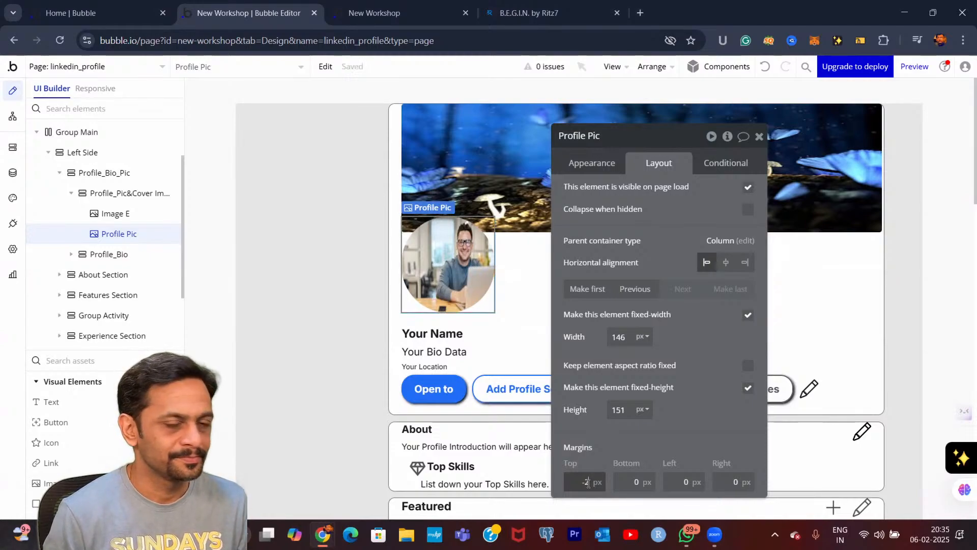
{"action": "type", "text": "40"}
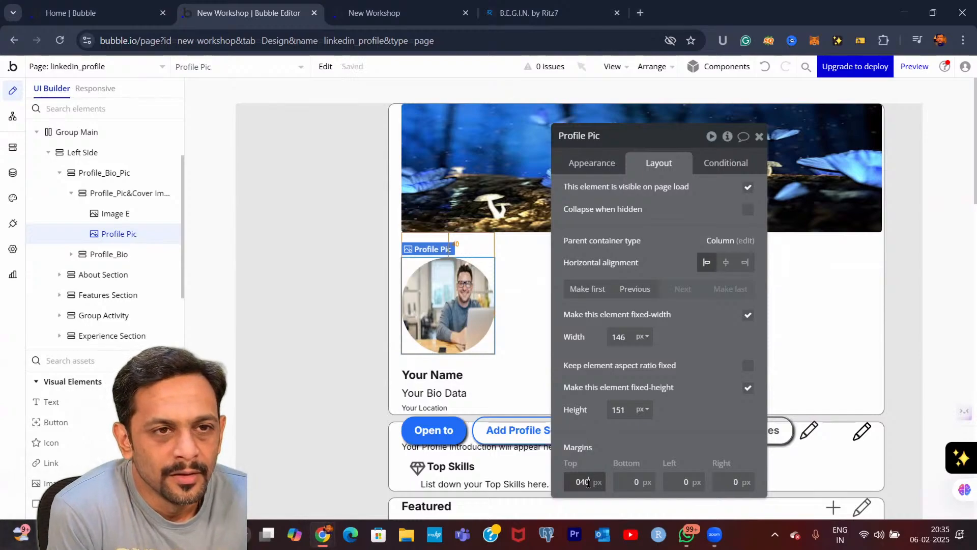
{"action": "key", "text": "BackSpace"}
{"action": "key", "text": "BackSpace"}
{"action": "key", "text": "BackSpace"}
{"action": "type", "text": "-40"}
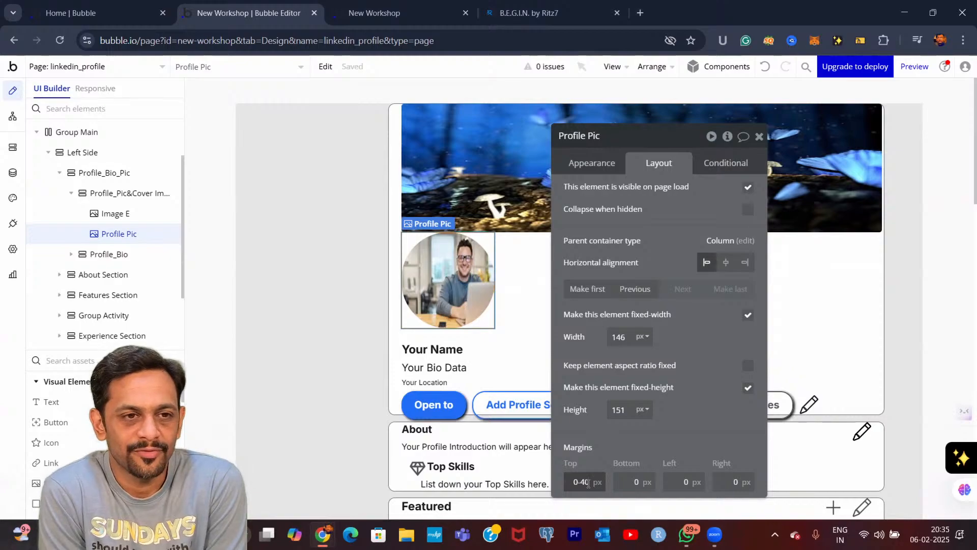
{"action": "key", "text": "BackSpace"}
{"action": "key", "text": "BackSpace"}
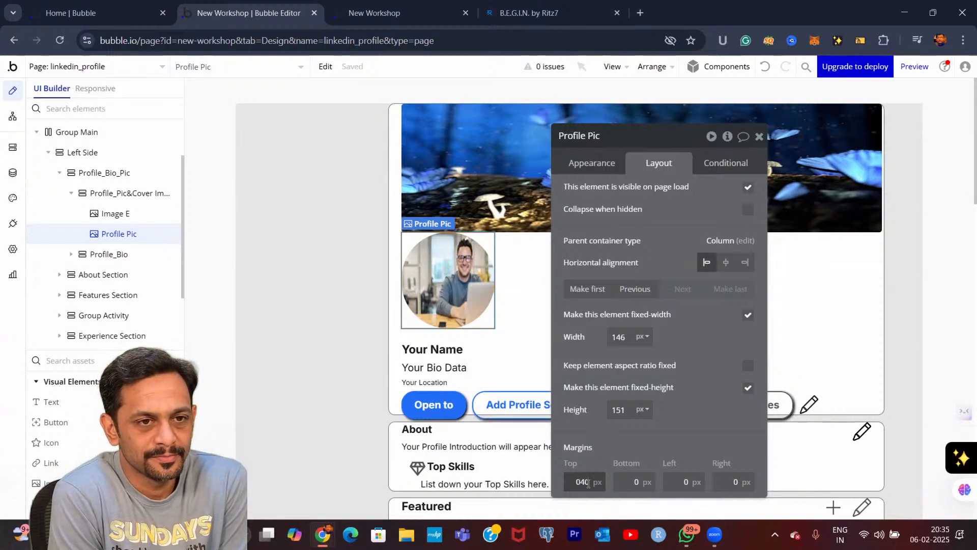
{"action": "type", "text": "-"}
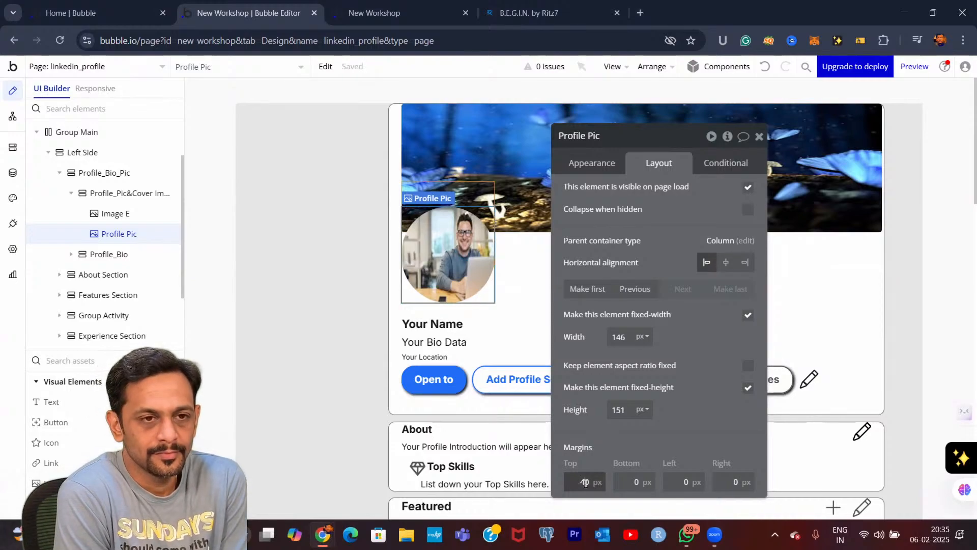
Try a top margin of -50 px on the Profile Pic and settle on -75 px
{"action": "key", "text": "Delete"}
{"action": "type", "text": "5"}
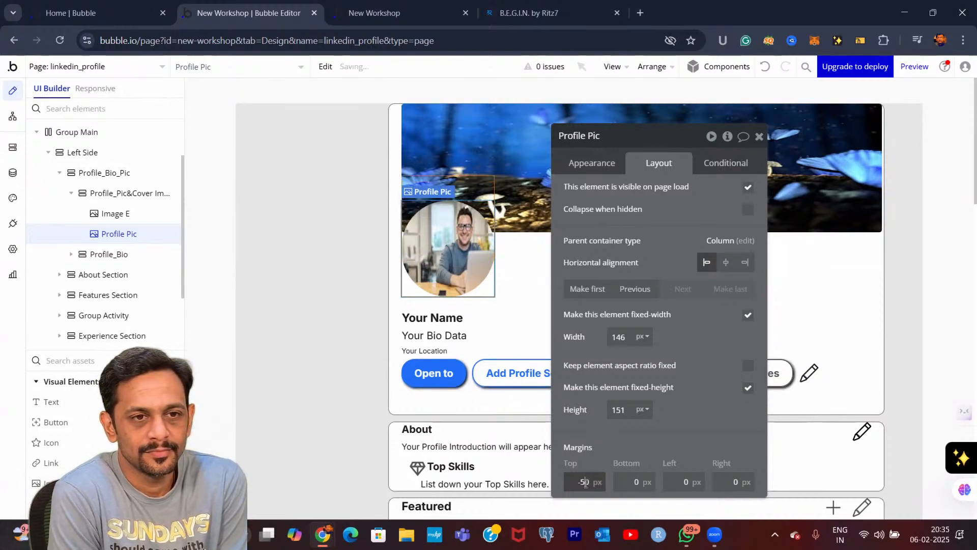
{"action": "key", "text": "Delete"}
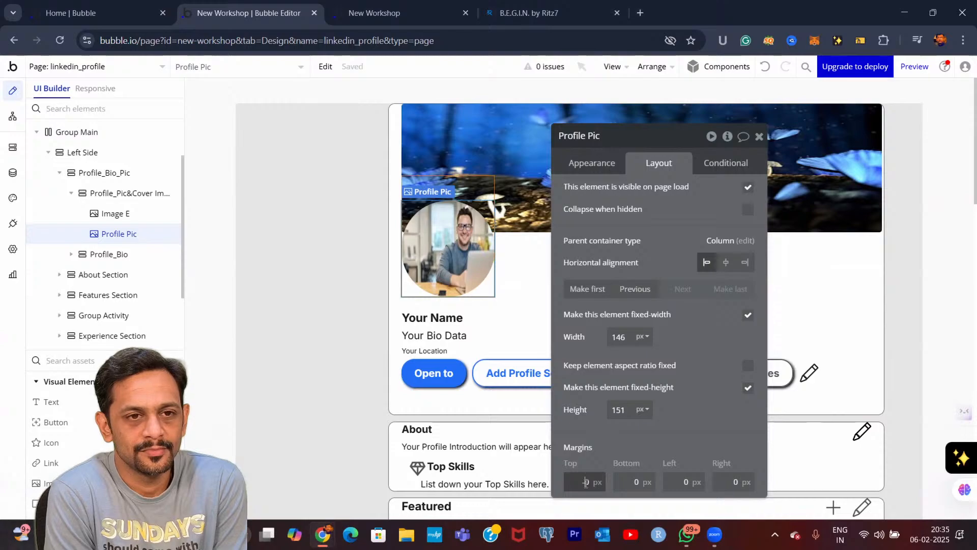
{"action": "type", "text": "6"}
{"action": "key", "text": "BackSpace"}
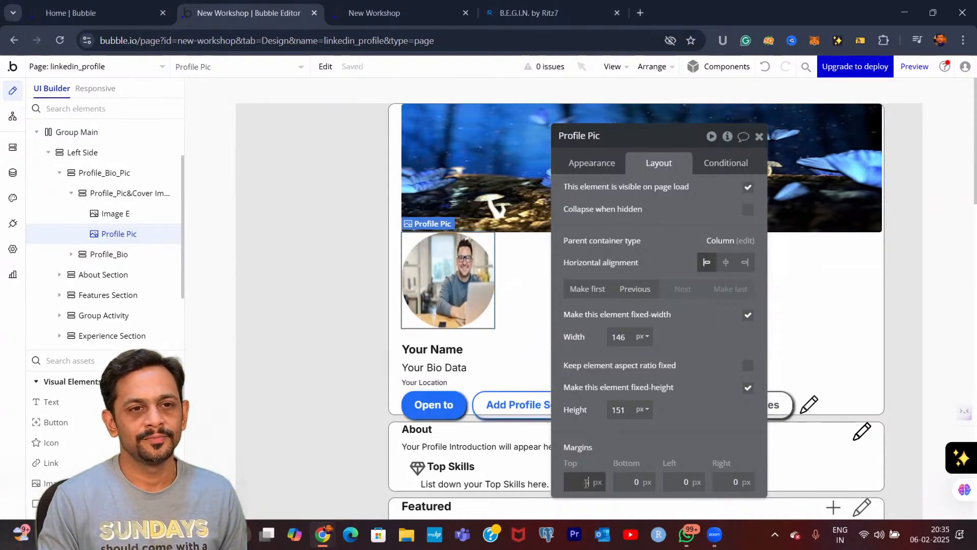
{"action": "key", "text": "BackSpace"}
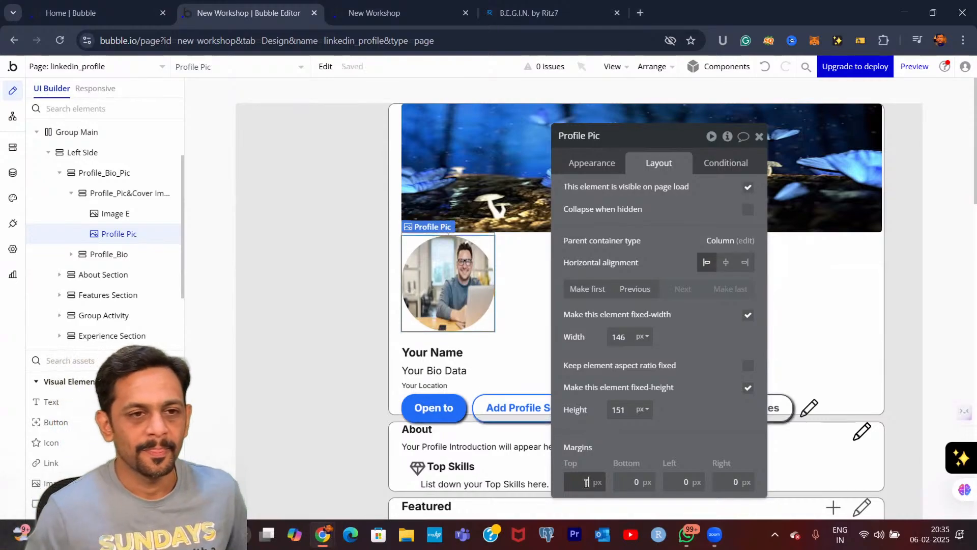
{"action": "type", "text": "-75"}
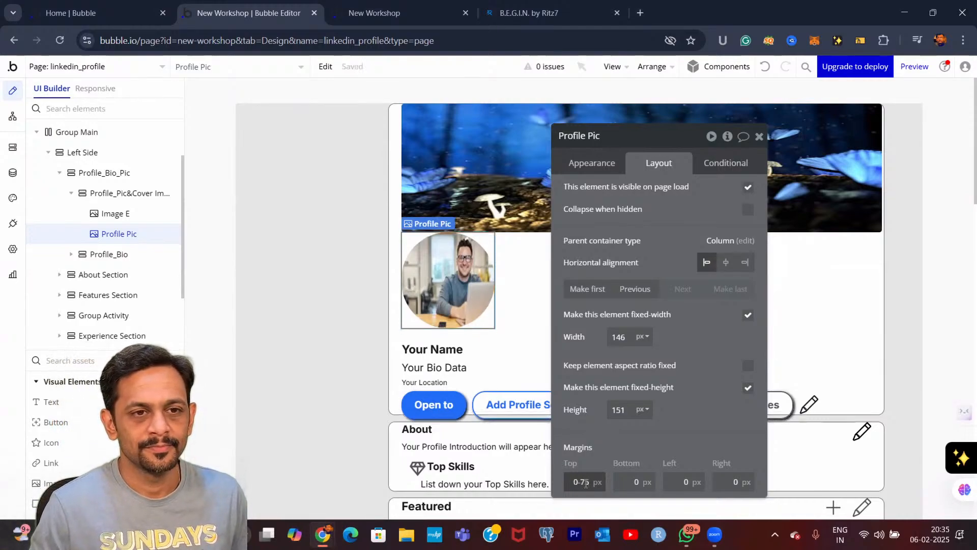
{"action": "key", "text": "BackSpace"}
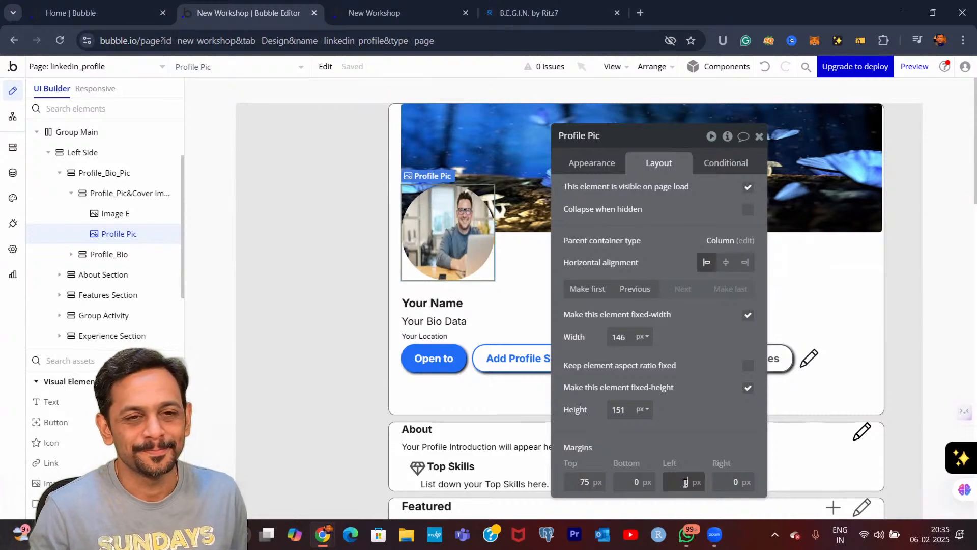
Try a left margin of -20 px on the Profile Pic and reset it to 0
{"action": "type", "text": "-2"}
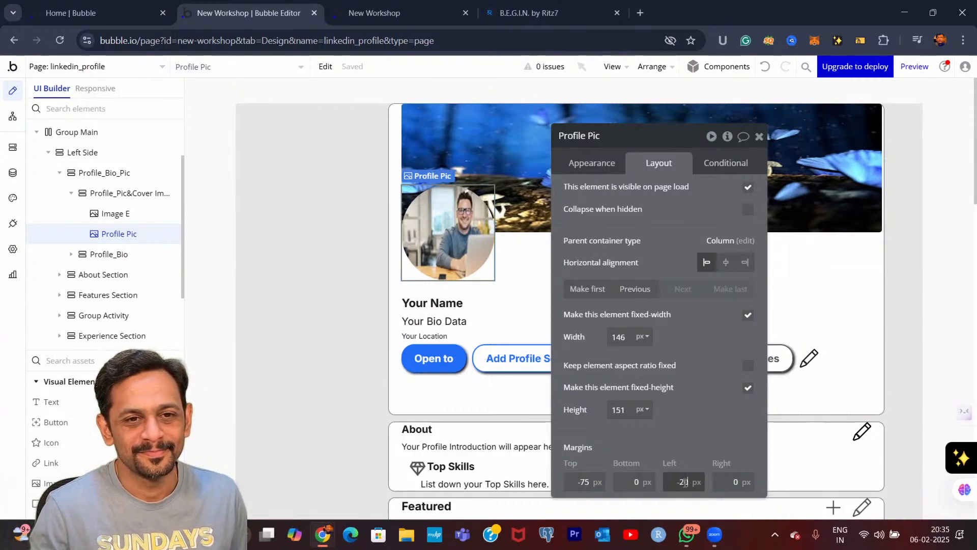
{"action": "key", "text": "BackSpace"}
{"action": "key", "text": "BackSpace"}
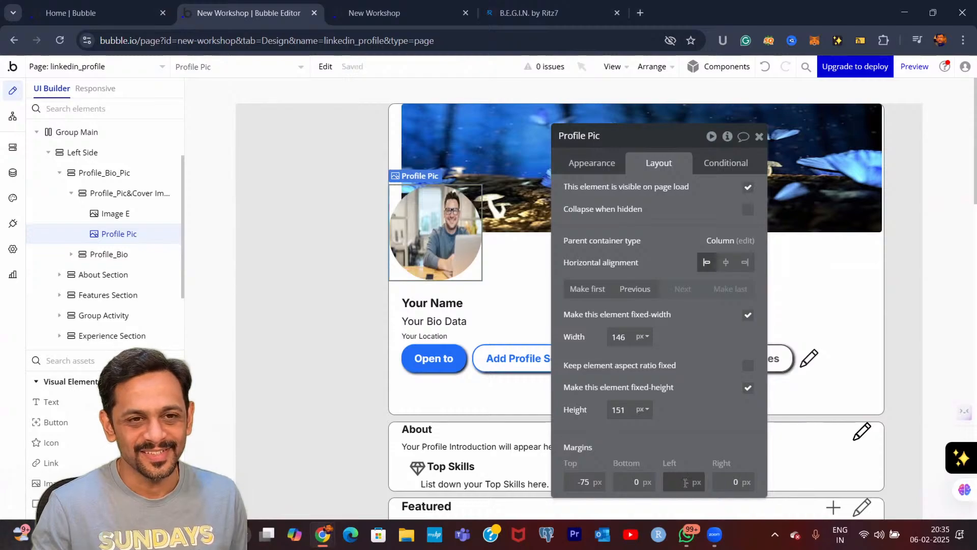
{"action": "type", "text": "0"}
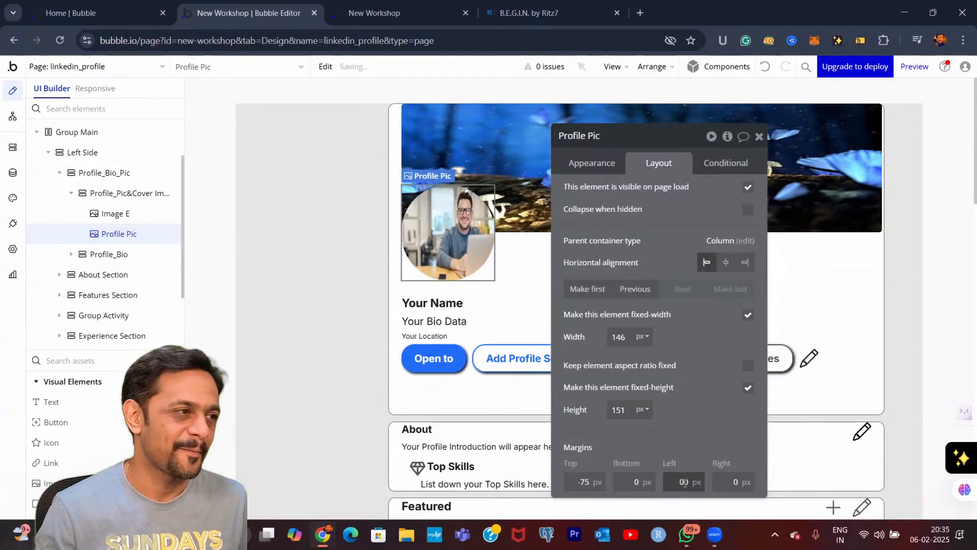
Set the Profile Pic's right margin to -20 px
{"action": "left_click", "coordinate": [740, 480]}
{"action": "key", "text": "BackSpace"}
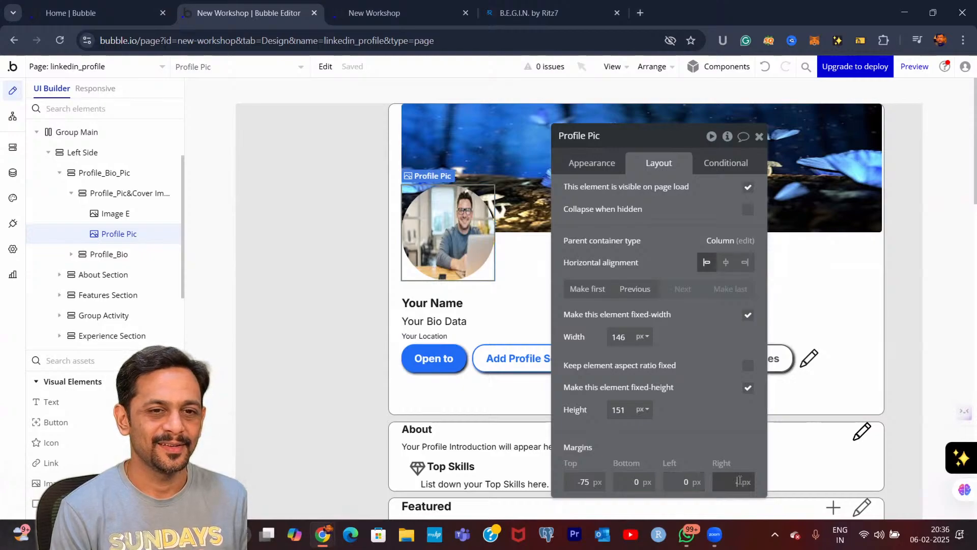
{"action": "type", "text": "-20"}
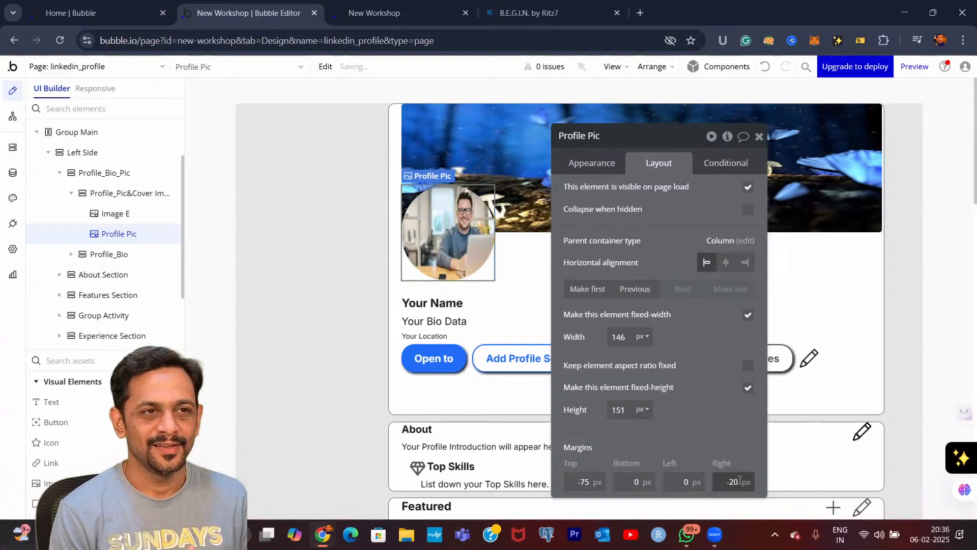
Reset the Profile Pic's right margin to 0 px
{"action": "key", "text": "BackSpace"}
{"action": "key", "text": "BackSpace"}
{"action": "key", "text": "BackSpace"}
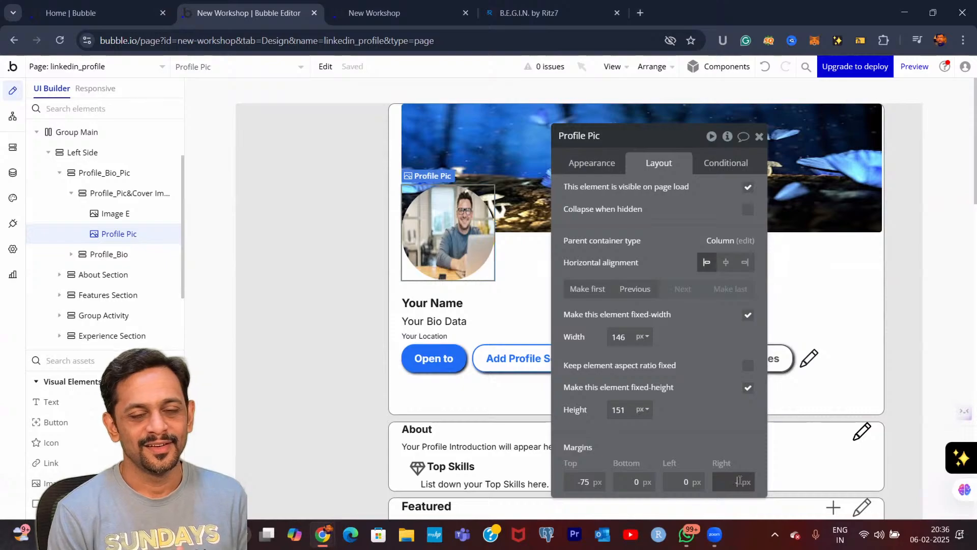
{"action": "type", "text": "0"}
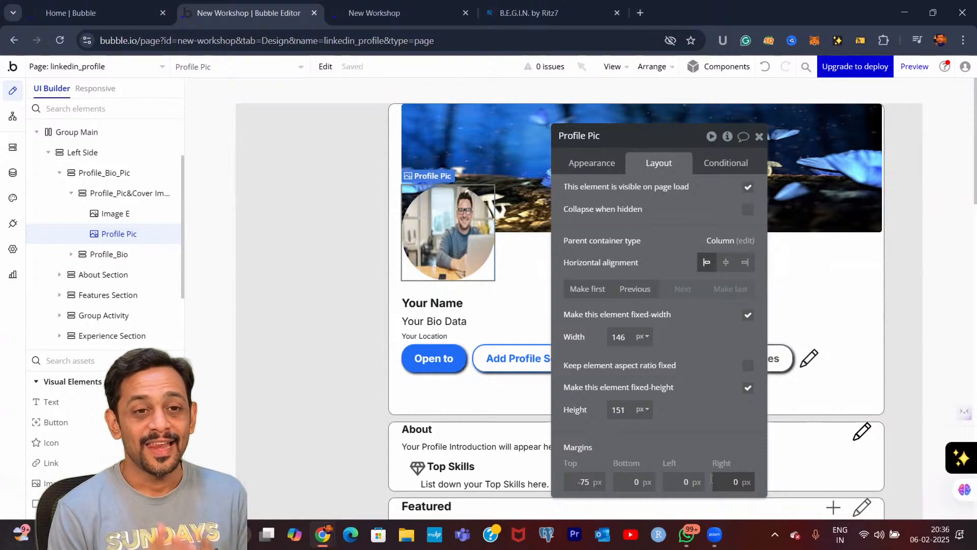
Set the Profile Pic's left margin to 30 px and close its property editor
{"action": "left_click", "coordinate": [682, 480]}
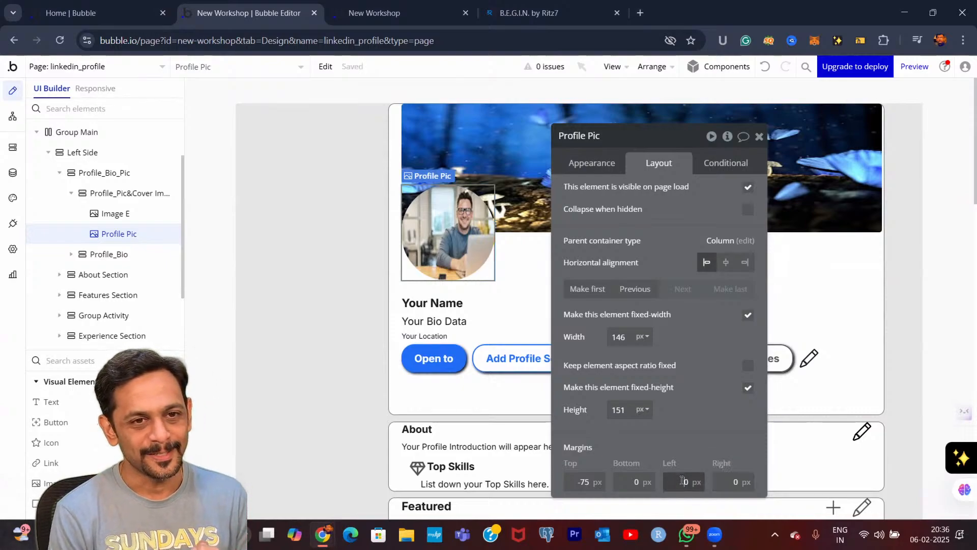
{"action": "type", "text": "30"}
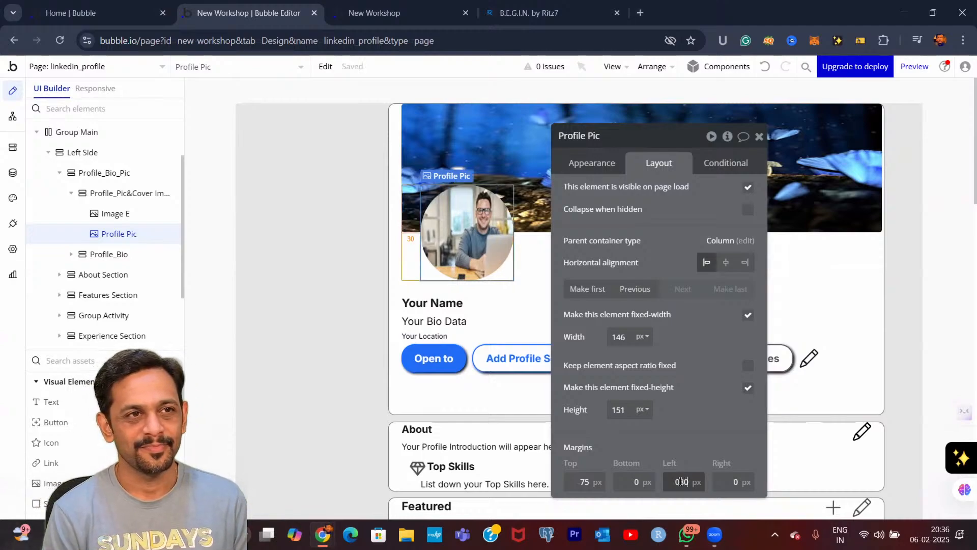
{"action": "key", "text": "BackSpace"}
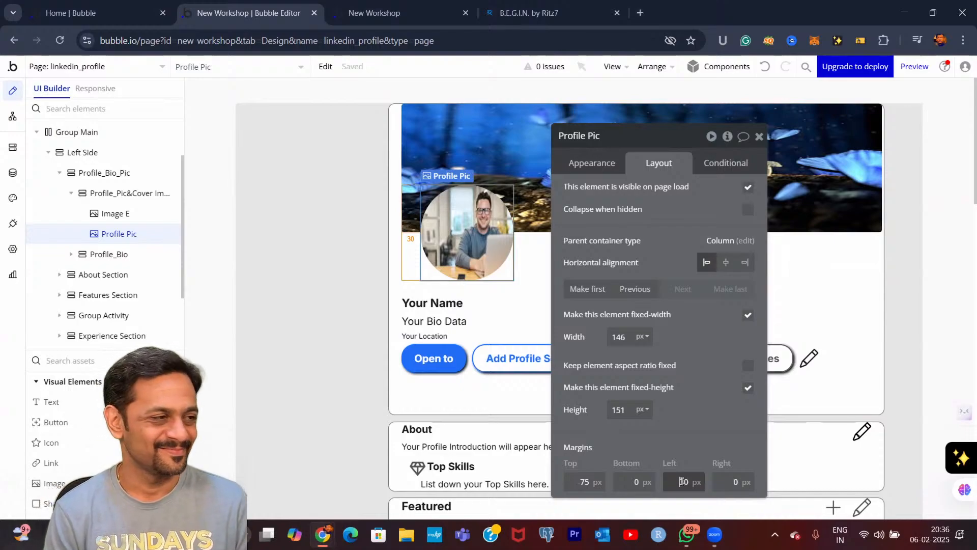
{"action": "left_click", "coordinate": [759, 138]}
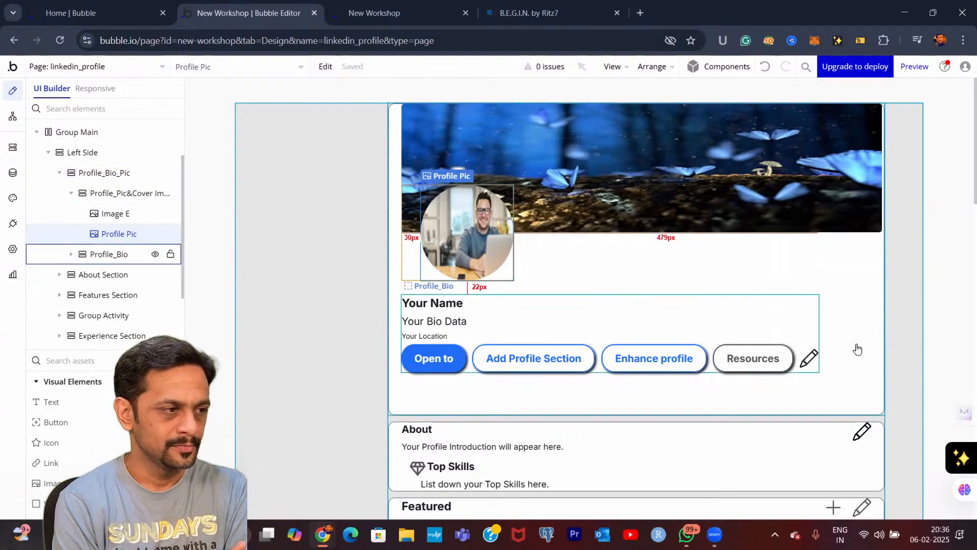
Look over the page's lower sections in the editor and refresh the running linkedin_profile preview to its latest version
{"action": "scroll", "coordinate": [911, 359], "scroll_direction": "down", "scroll_amount": 5}
{"action": "scroll", "coordinate": [911, 360], "scroll_direction": "down", "scroll_amount": 18}
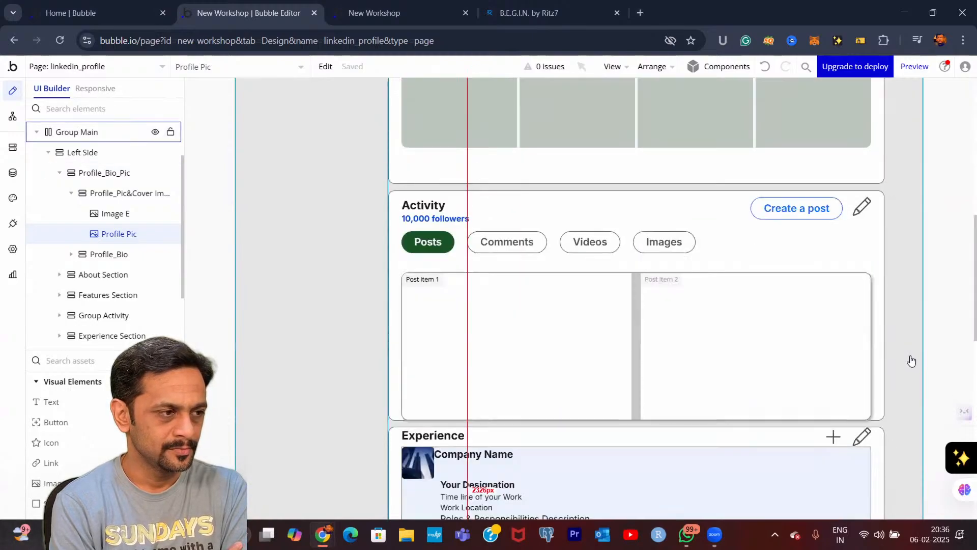
{"action": "scroll", "coordinate": [657, 199], "scroll_direction": "down", "scroll_amount": 1}
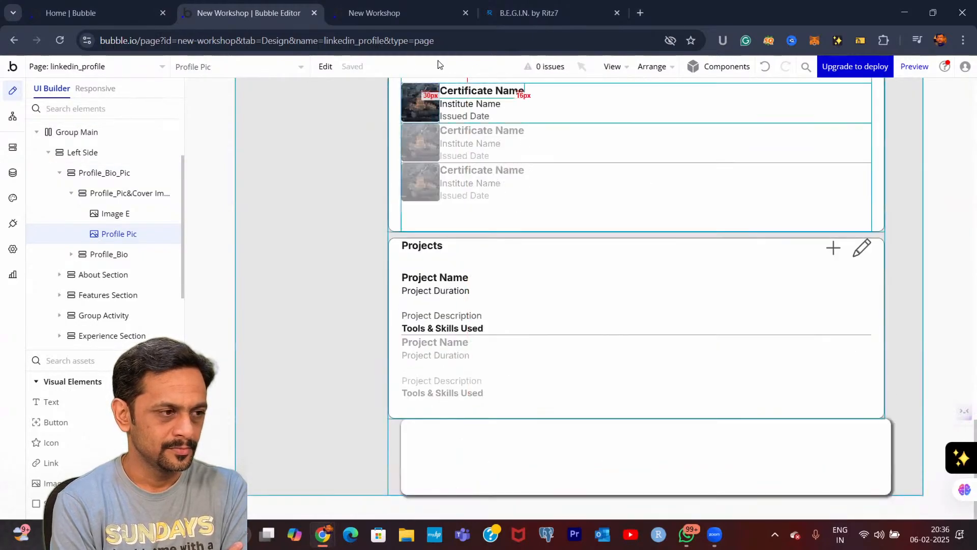
{"action": "left_click", "coordinate": [361, 9]}
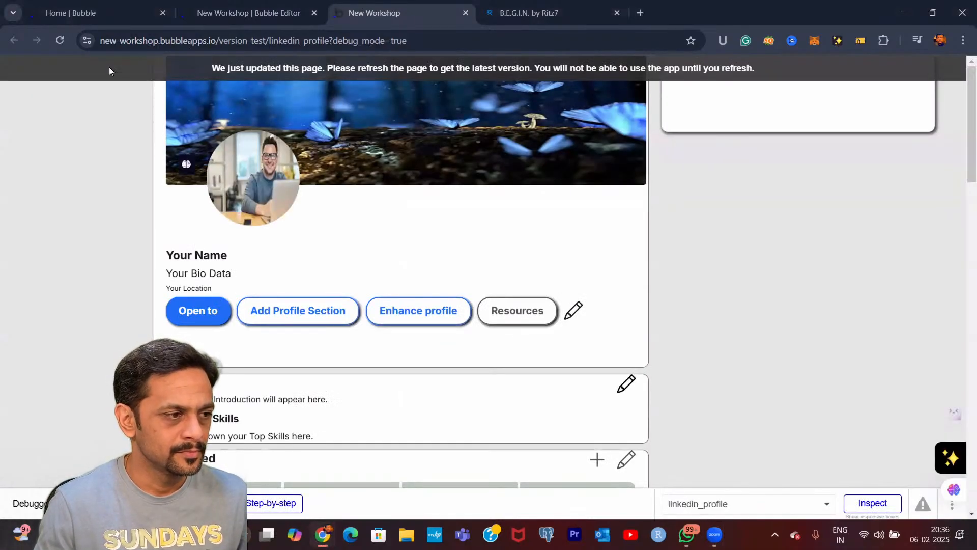
{"action": "left_click", "coordinate": [61, 41]}
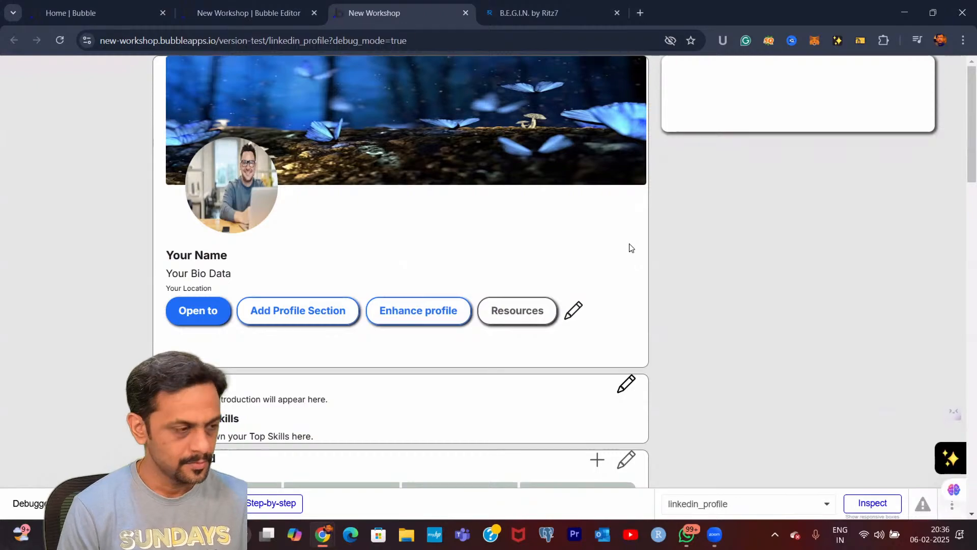
Examine the previewed profile page, from the overlapping profile picture and cover image down through the sections below
{"action": "scroll", "coordinate": [664, 279], "scroll_direction": "down", "scroll_amount": 7}
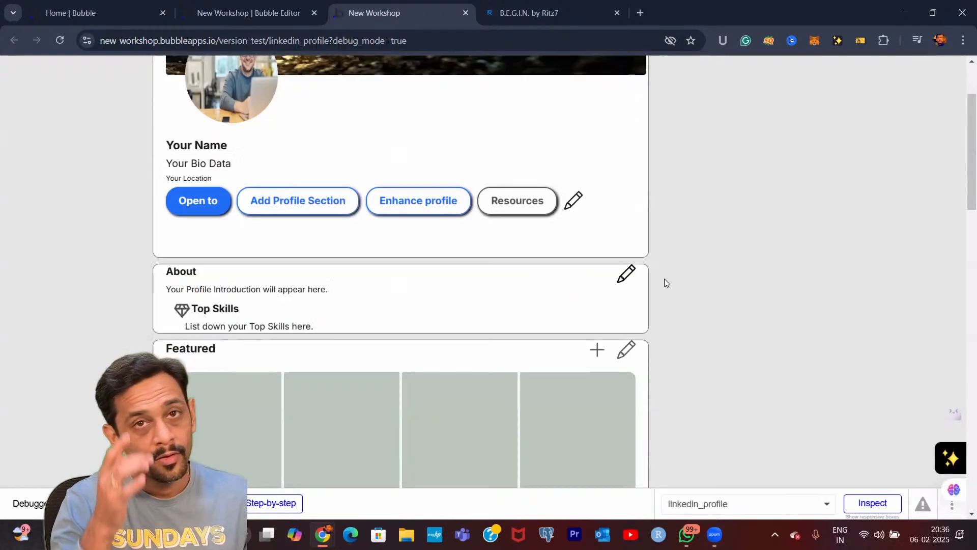
{"action": "scroll", "coordinate": [664, 279], "scroll_direction": "down", "scroll_amount": 20}
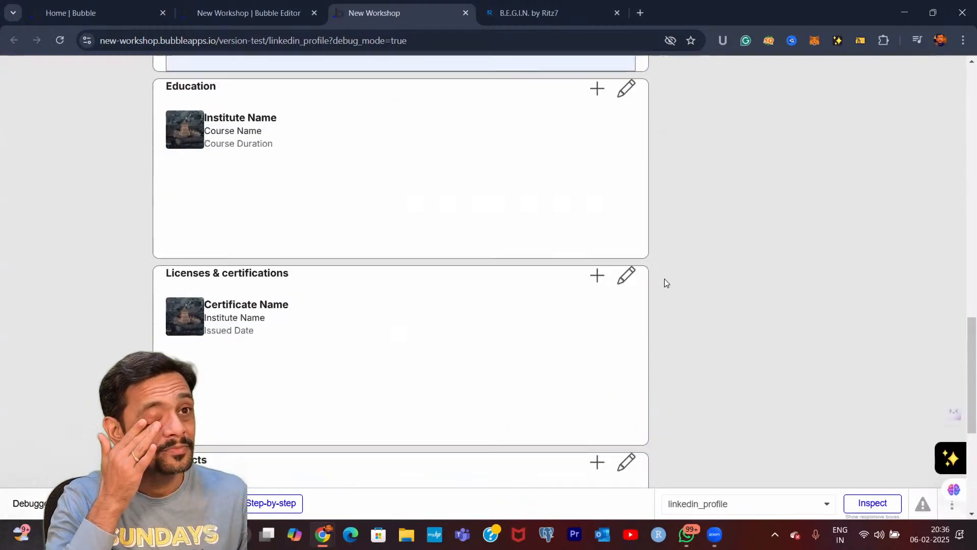
{"action": "scroll", "coordinate": [664, 279], "scroll_direction": "up", "scroll_amount": 20}
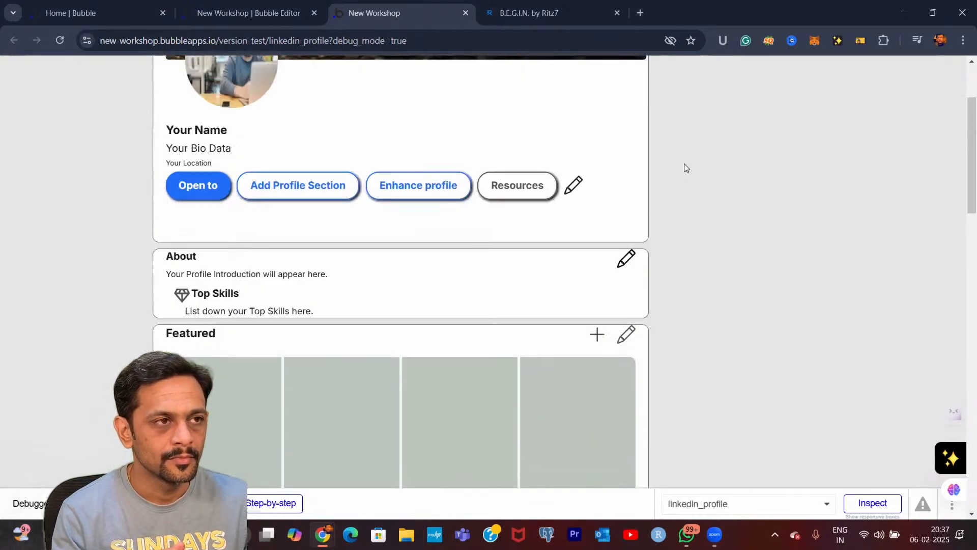
{"action": "scroll", "coordinate": [687, 157], "scroll_direction": "up", "scroll_amount": 2}
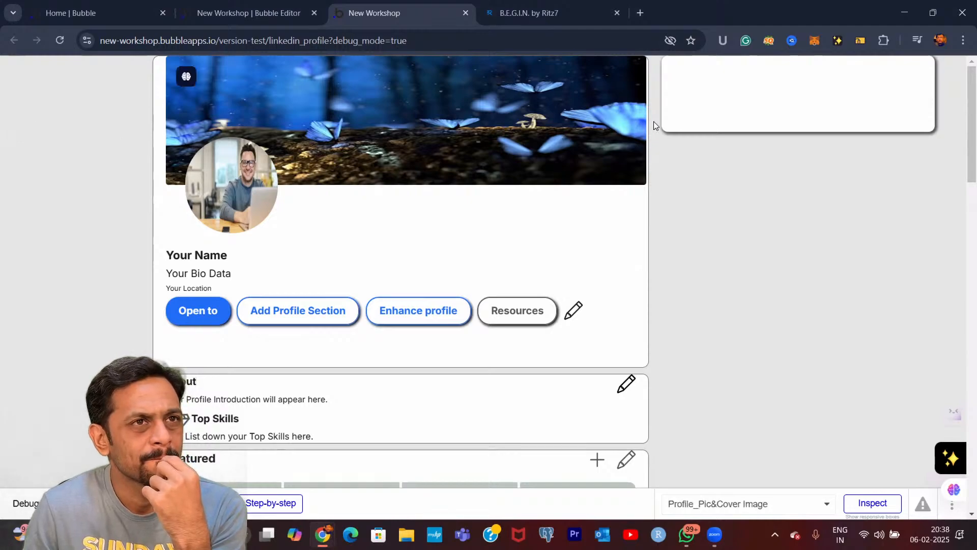
{"action": "scroll", "coordinate": [695, 168], "scroll_direction": "down", "scroll_amount": 1}
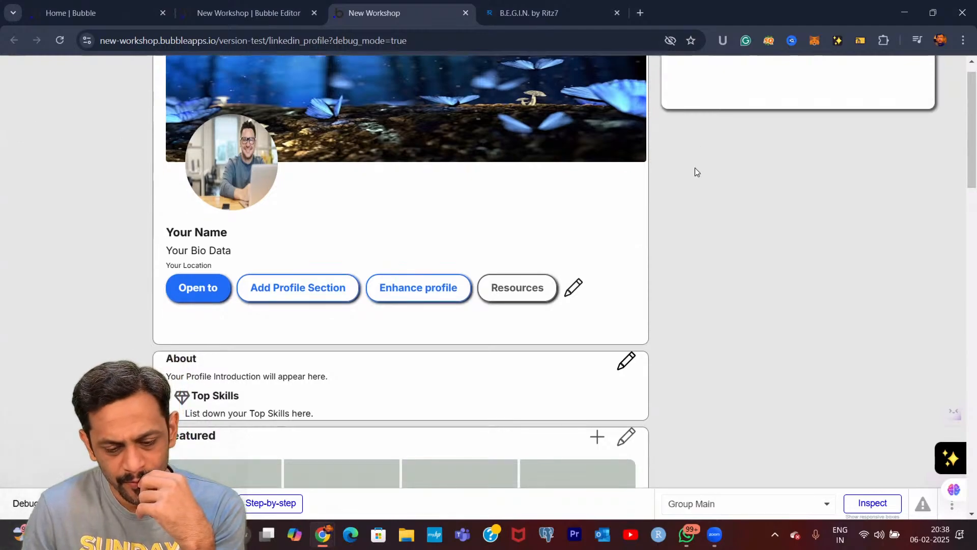
{"action": "scroll", "coordinate": [695, 168], "scroll_direction": "down", "scroll_amount": 3}
{"action": "scroll", "coordinate": [695, 168], "scroll_direction": "up", "scroll_amount": 3}
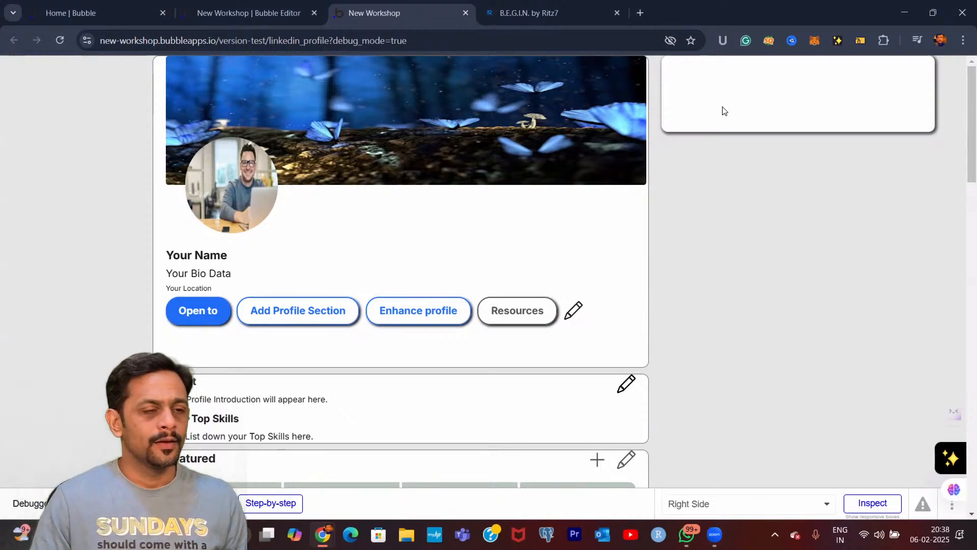
Return to the linkedin_profile editor and inspect the layout settings of the page, Group Main and Left Side containers
{"action": "left_click", "coordinate": [203, 20]}
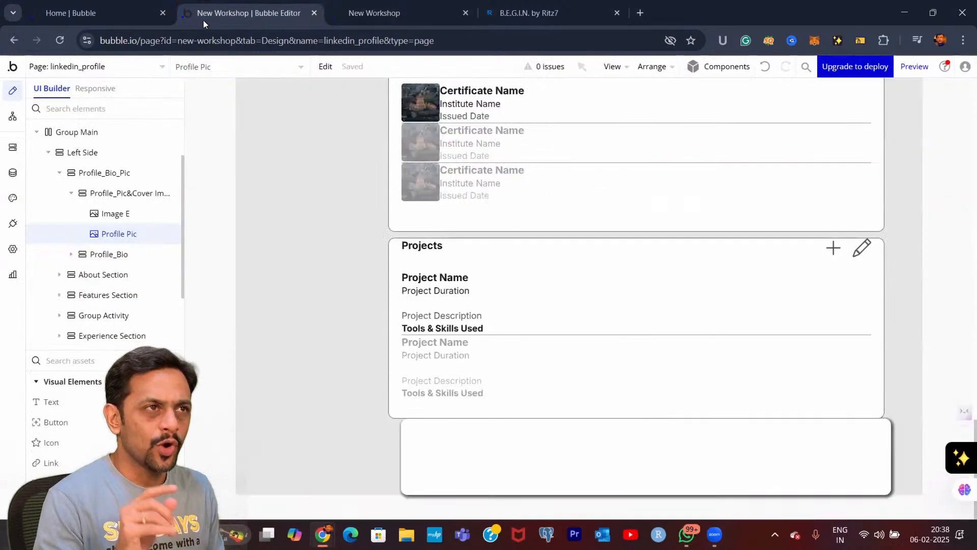
{"action": "scroll", "coordinate": [362, 246], "scroll_direction": "up", "scroll_amount": 15}
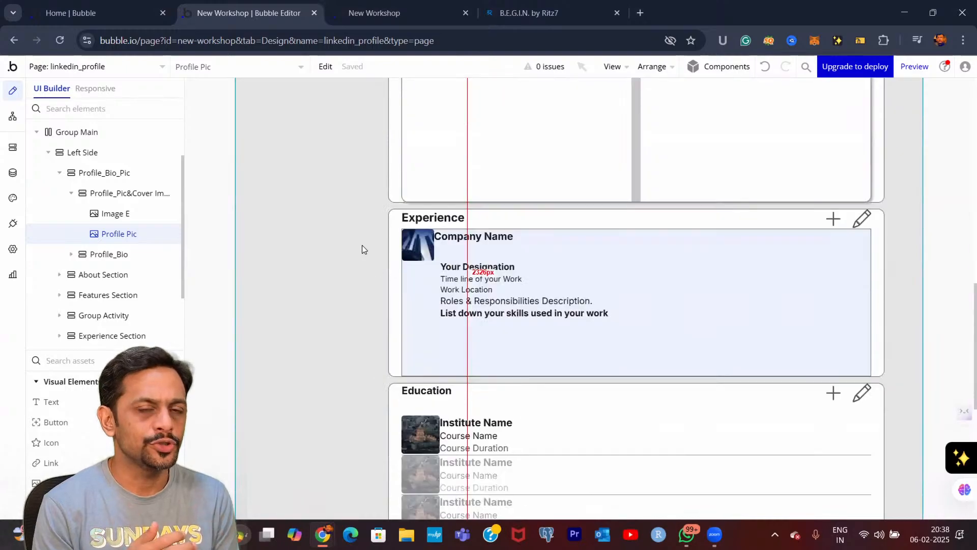
{"action": "scroll", "coordinate": [362, 245], "scroll_direction": "up", "scroll_amount": 8}
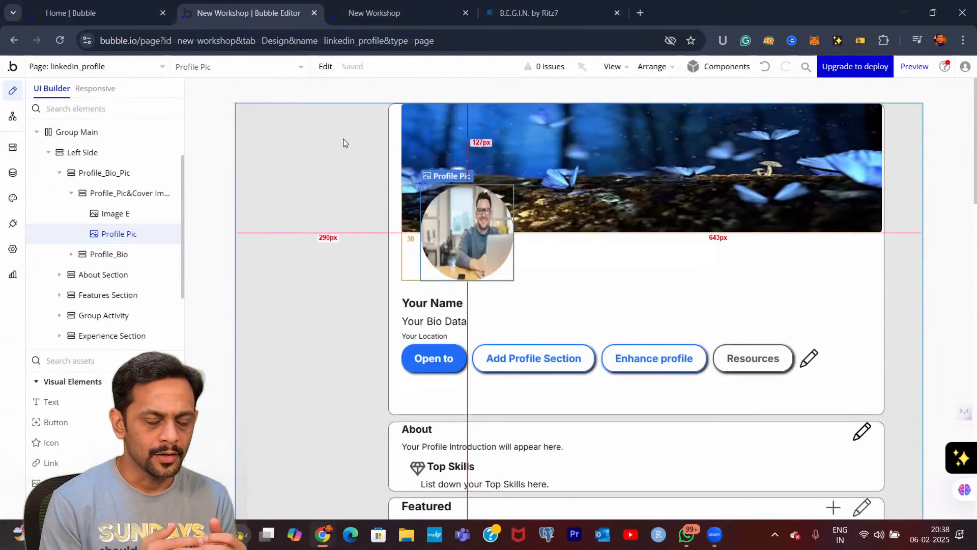
{"action": "scroll", "coordinate": [58, 141], "scroll_direction": "up", "scroll_amount": 2}
{"action": "left_click", "coordinate": [64, 150]}
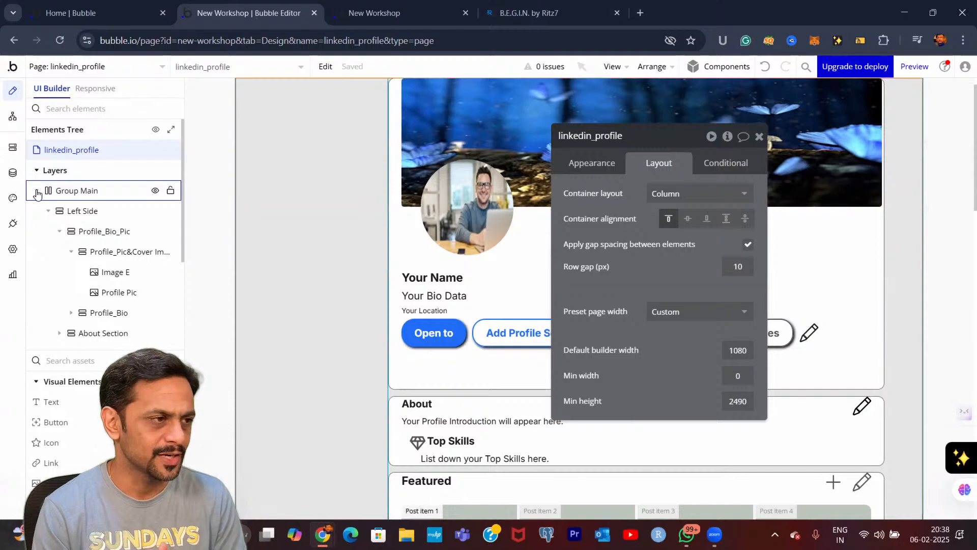
{"action": "left_click", "coordinate": [37, 193]}
{"action": "left_click", "coordinate": [37, 193]}
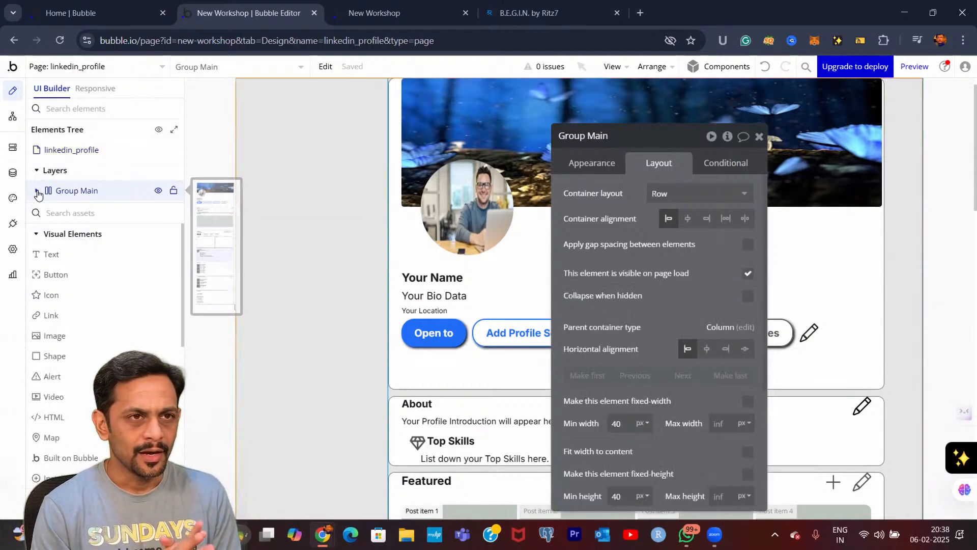
{"action": "left_click", "coordinate": [38, 192]}
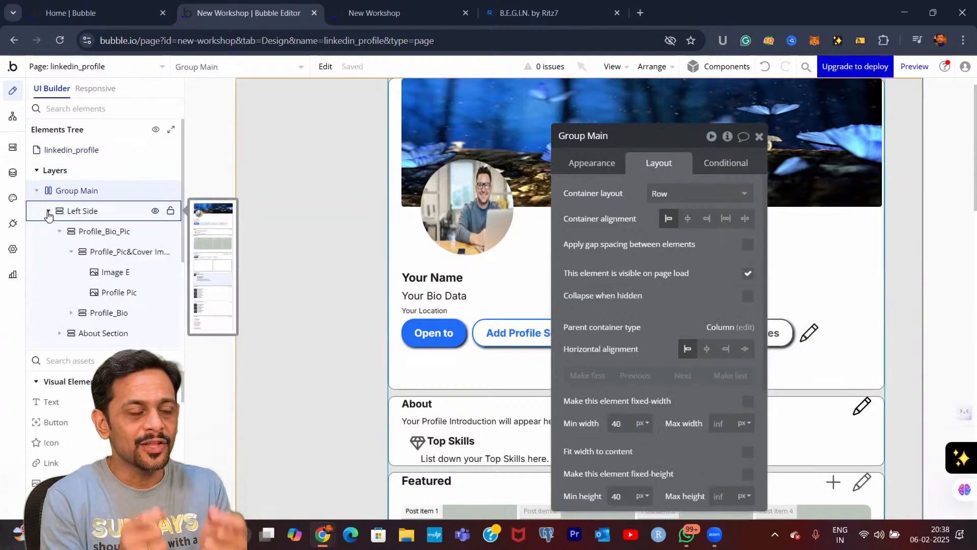
{"action": "left_click", "coordinate": [47, 211]}
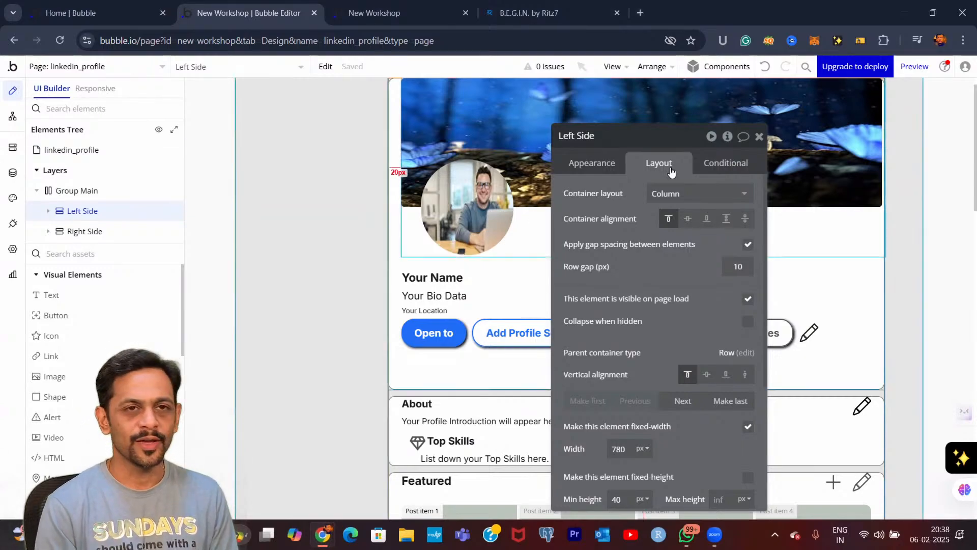
{"action": "left_click", "coordinate": [760, 136]}
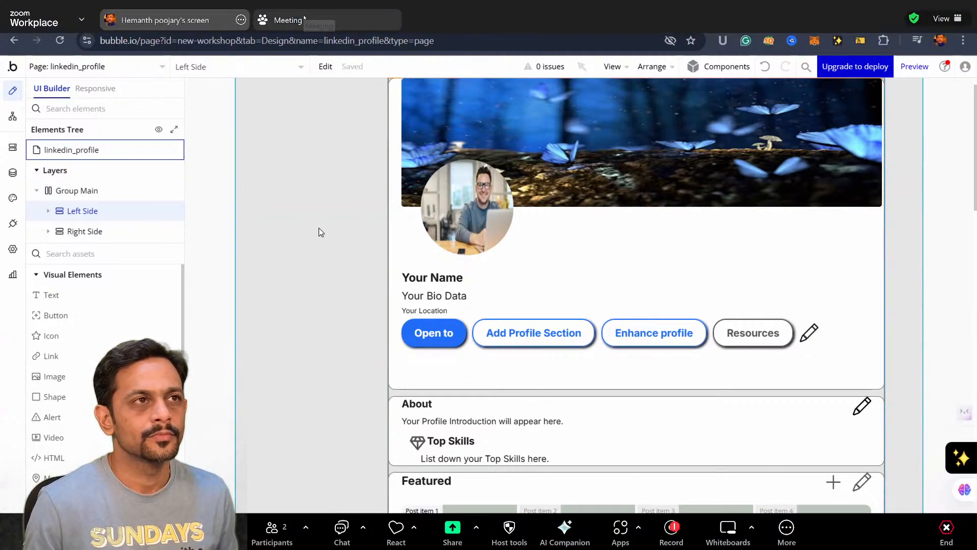
Minimize the Zoom meeting, switch to the begin-c1 Bubble editor, and show the feed page's design with Group User's properties closed
{"action": "double_click", "coordinate": [438, 17]}
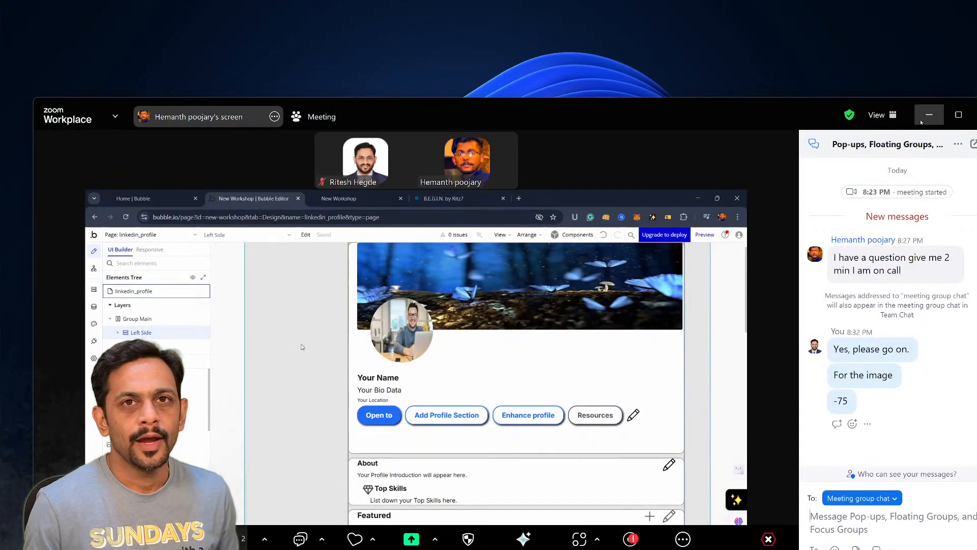
{"action": "left_click", "coordinate": [917, 118]}
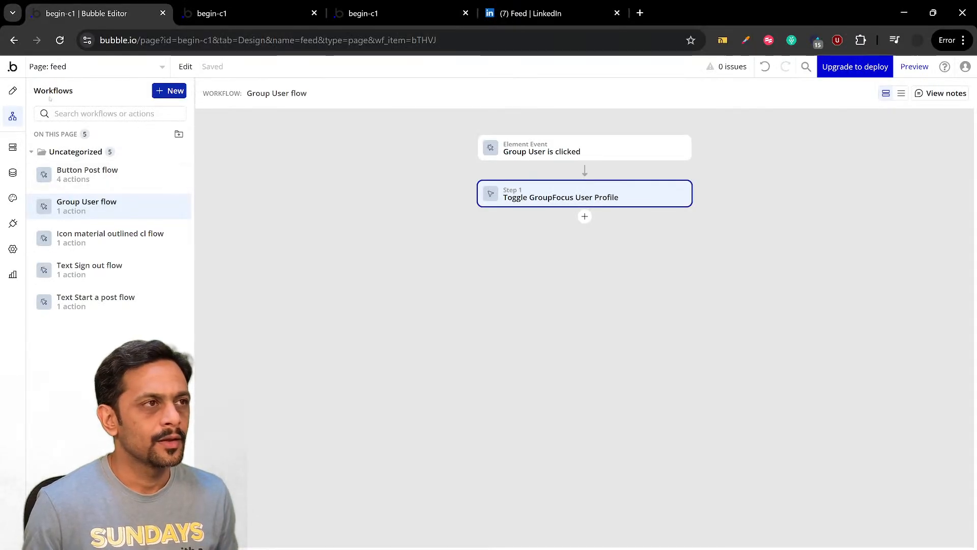
{"action": "left_click", "coordinate": [13, 90]}
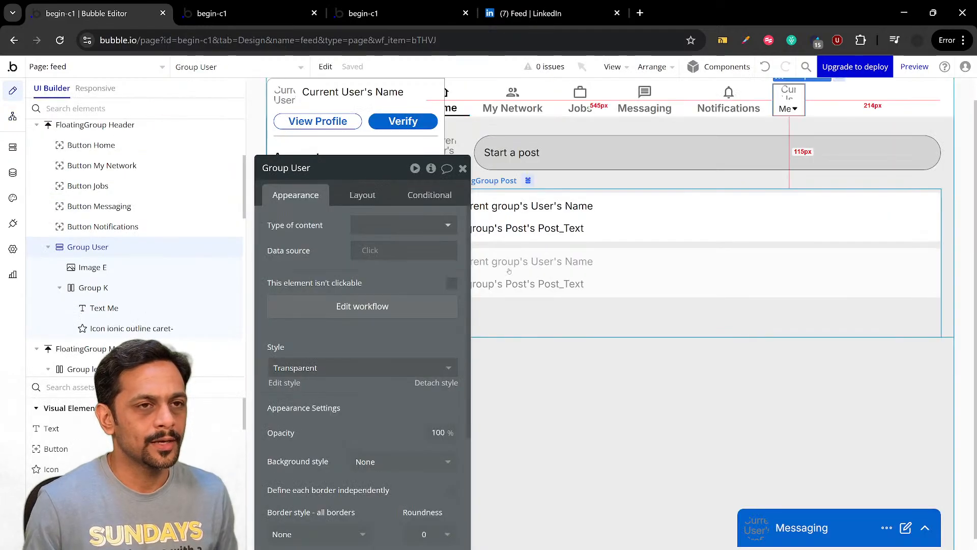
{"action": "left_click", "coordinate": [462, 169]}
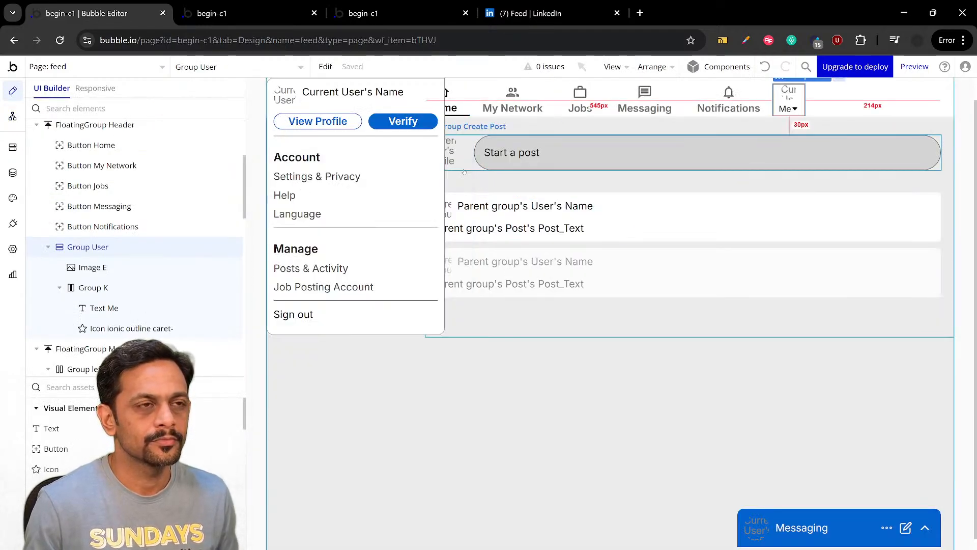